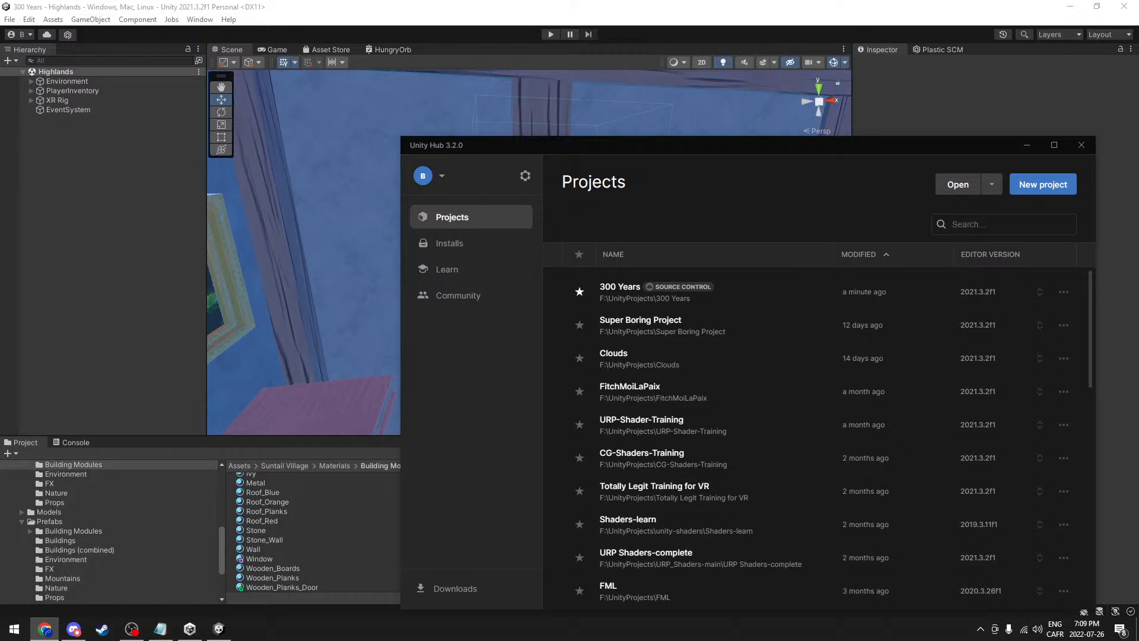
- Minimize Unity Hub and try to run the Highlands scene in Play mode
click(1027, 147)
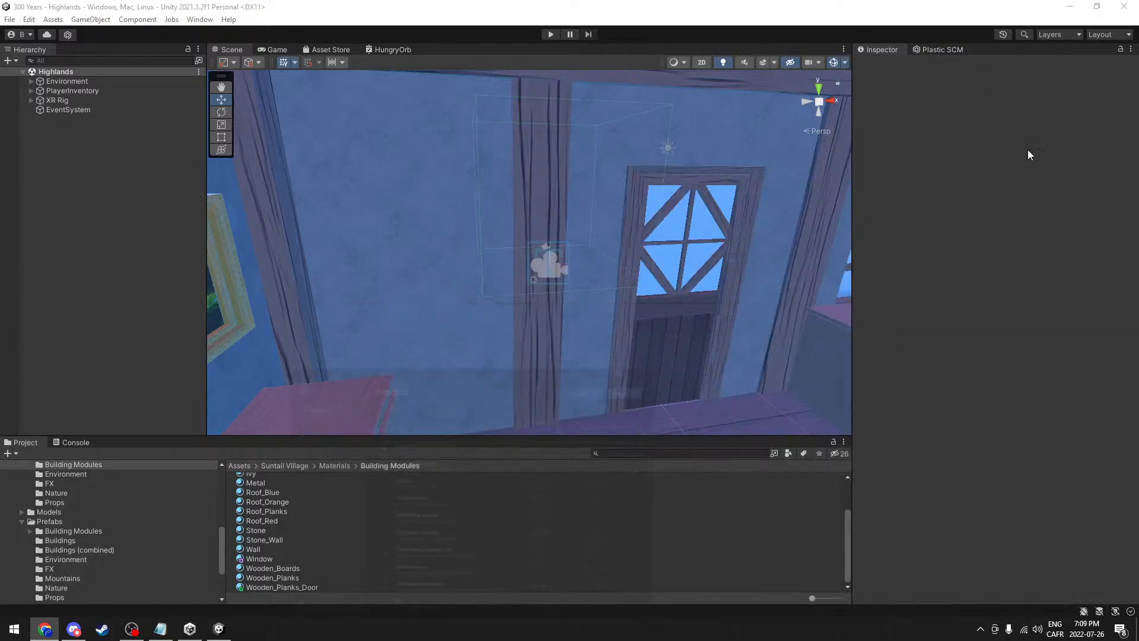
scroll(570, 238, down, 3)
scroll(518, 242, up, 6)
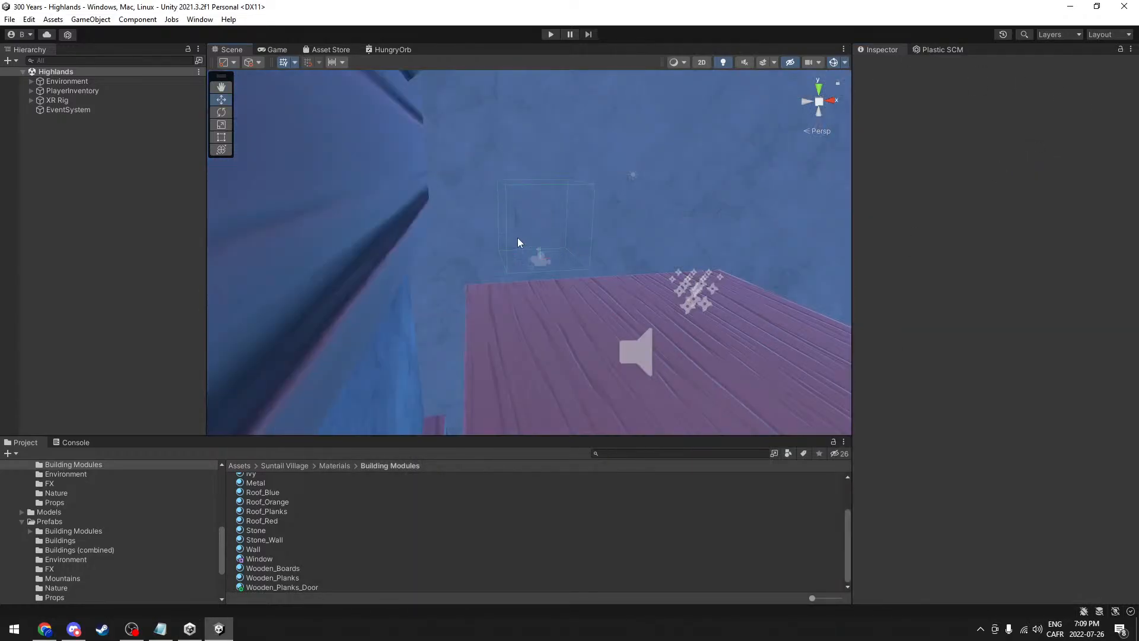
alt+drag(517, 237, 446, 336)
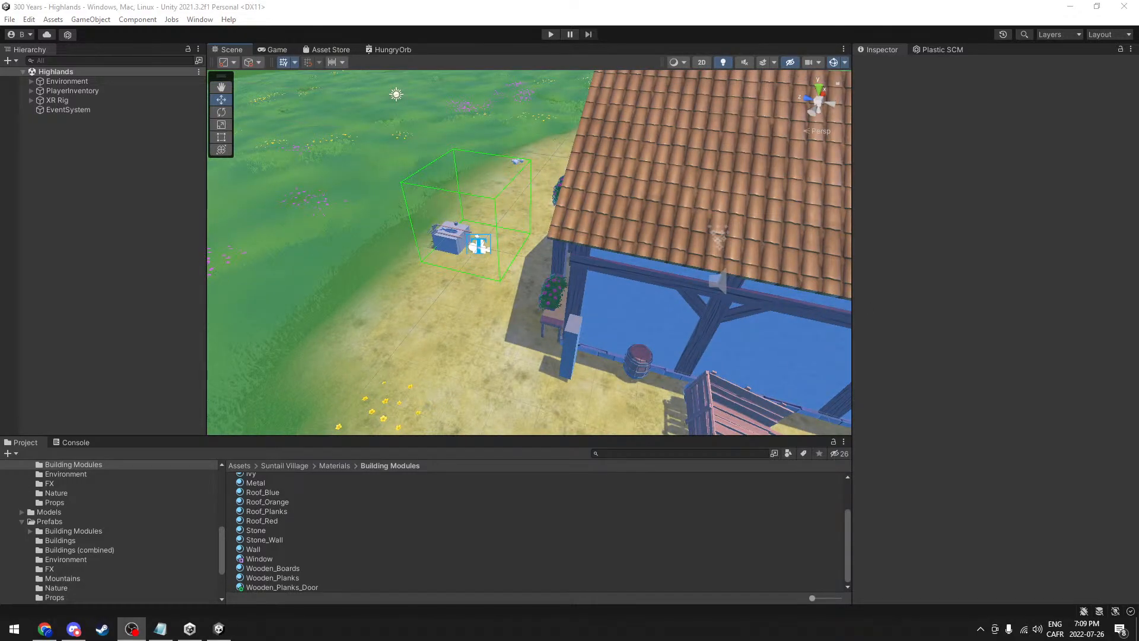
click(480, 5)
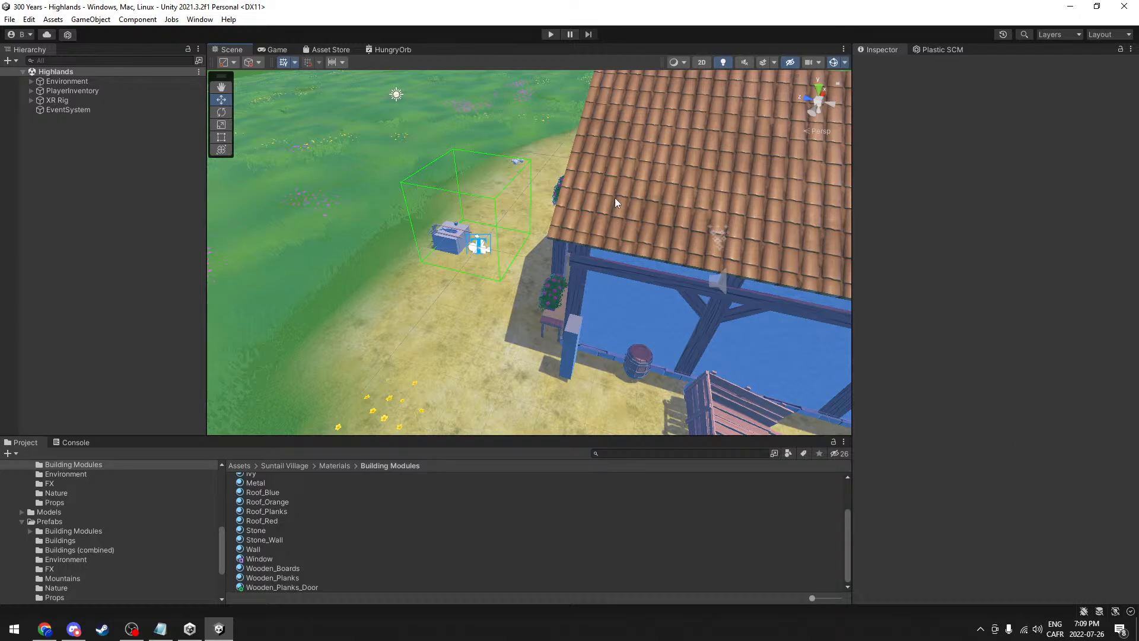
click(550, 35)
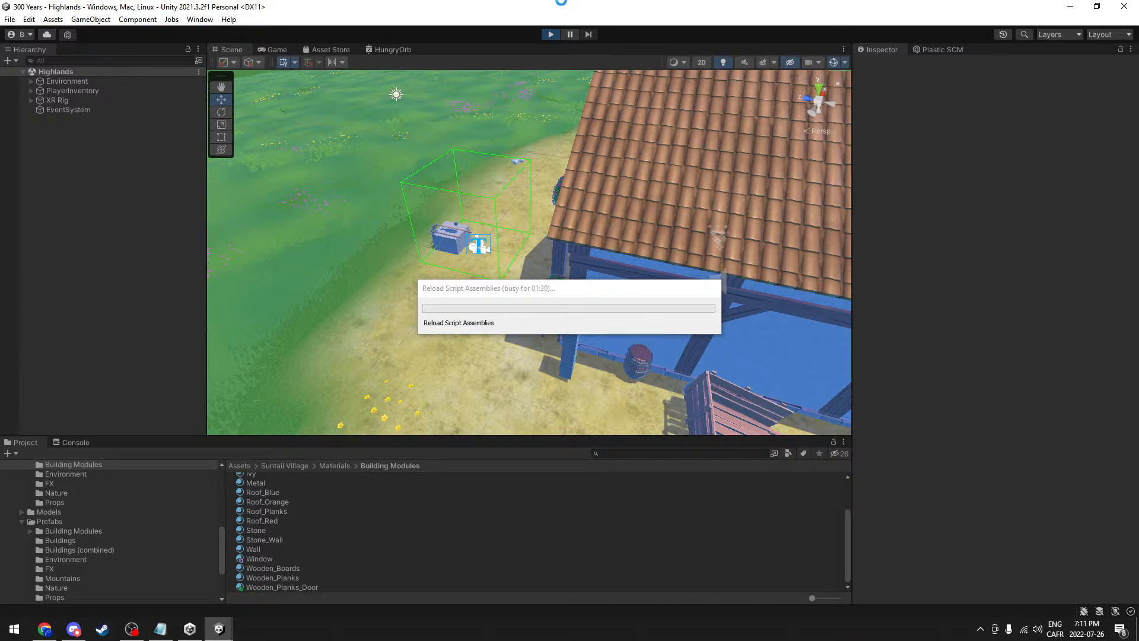
- Update the Link Box Bluetooth driver for the VR headset and close the Bluetooth settings
click(104, 629)
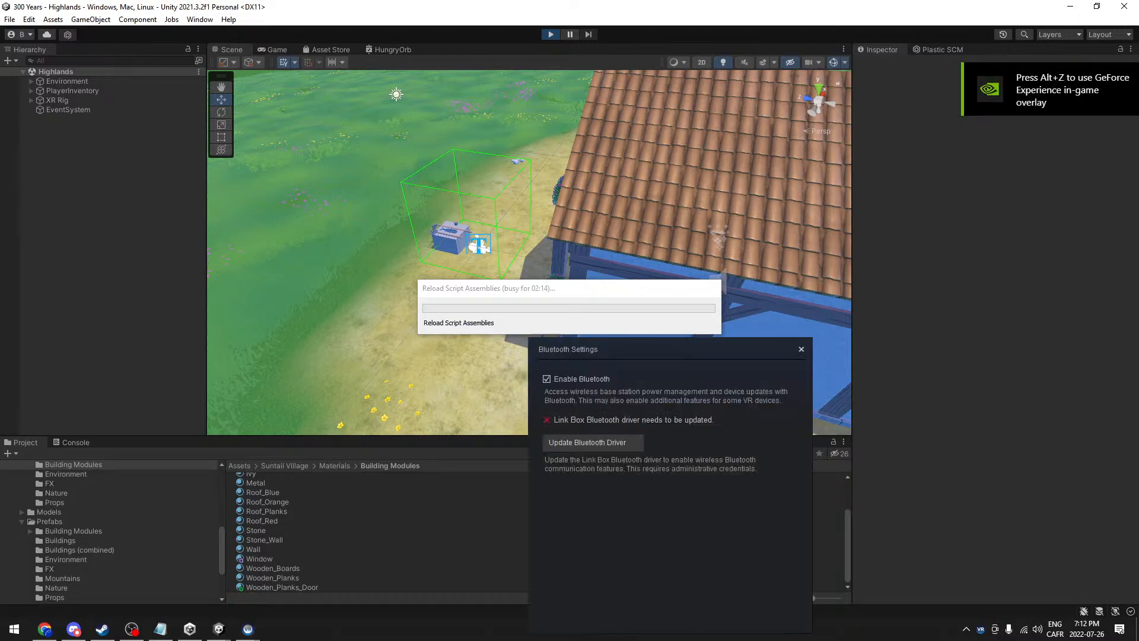
click(607, 441)
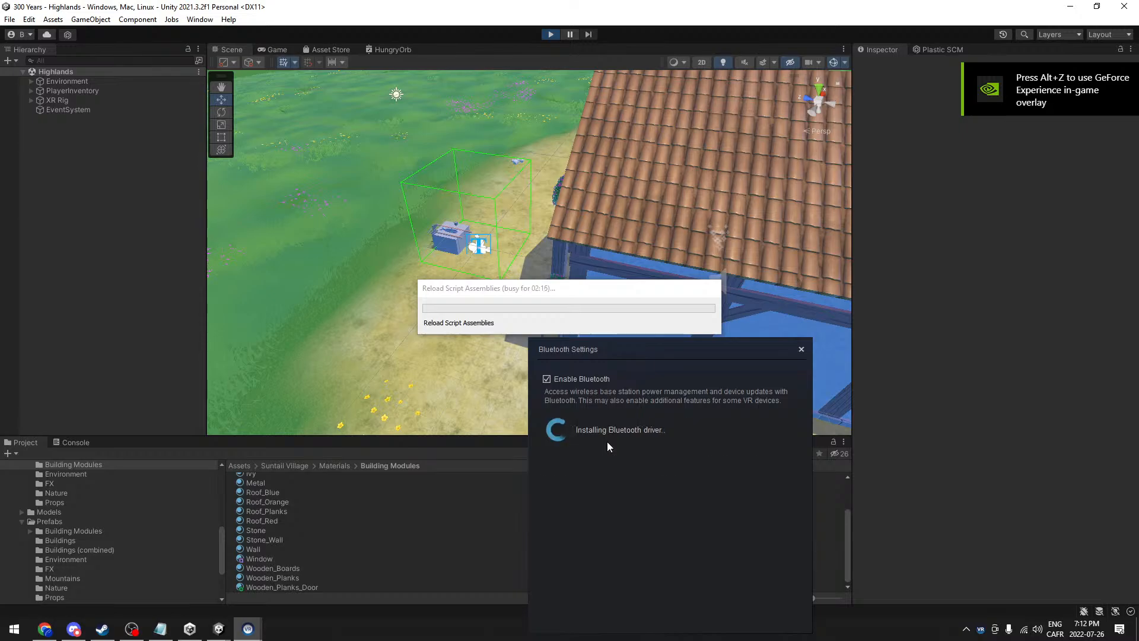
click(800, 349)
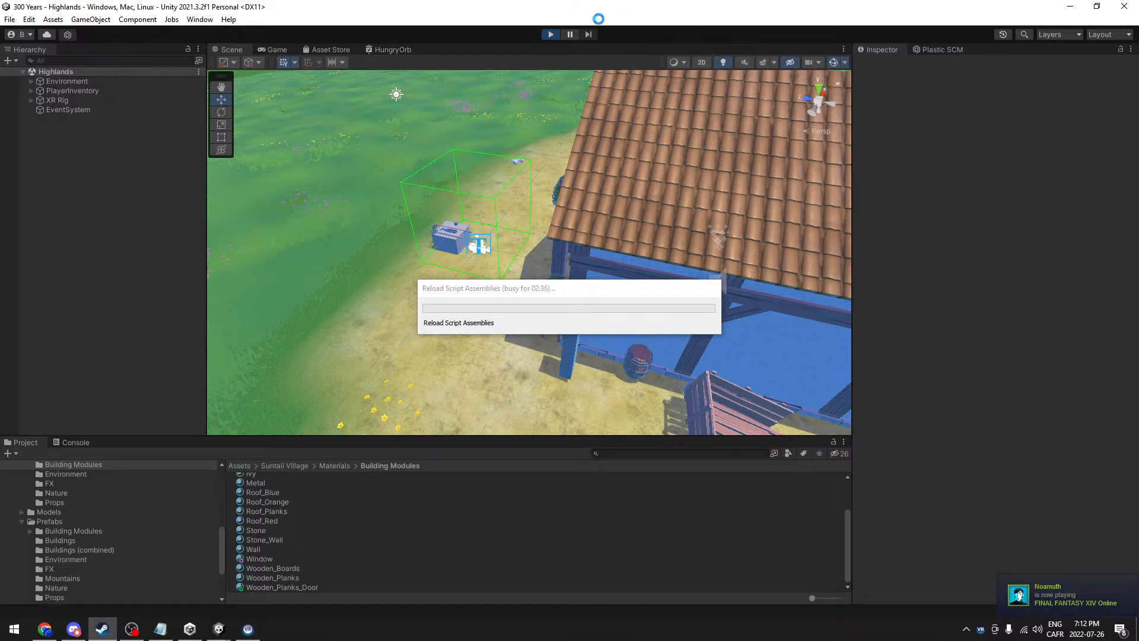
- Close the Unity editor that is stuck on reloading script assemblies
drag(557, 293, 514, 248)
mouse_move(229, 630)
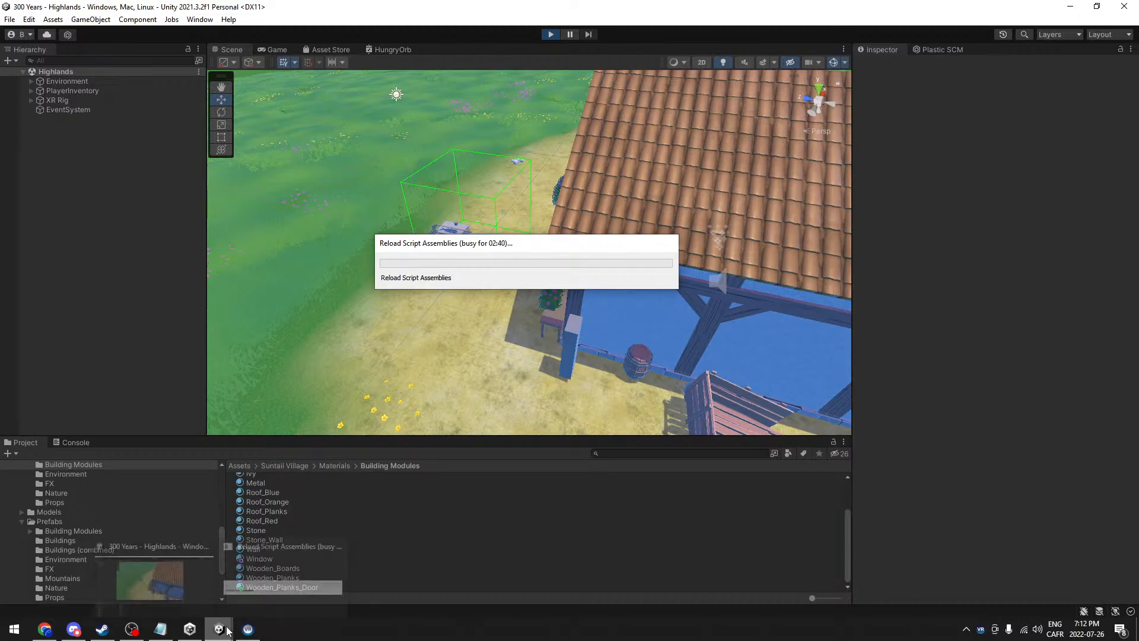
mouse_move(339, 541)
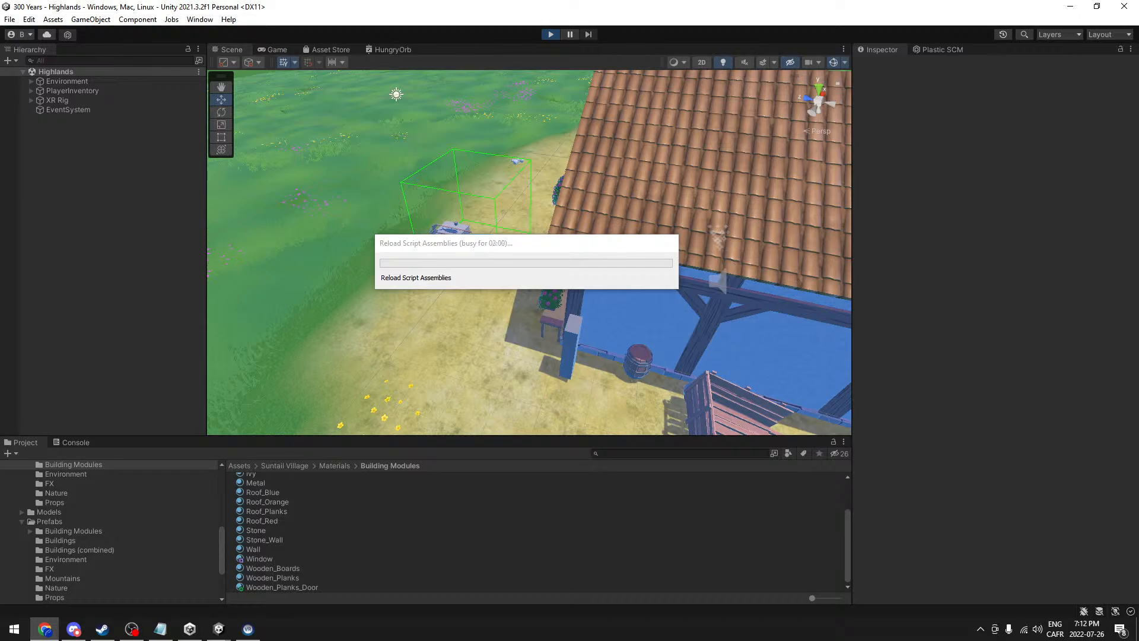
click(552, 252)
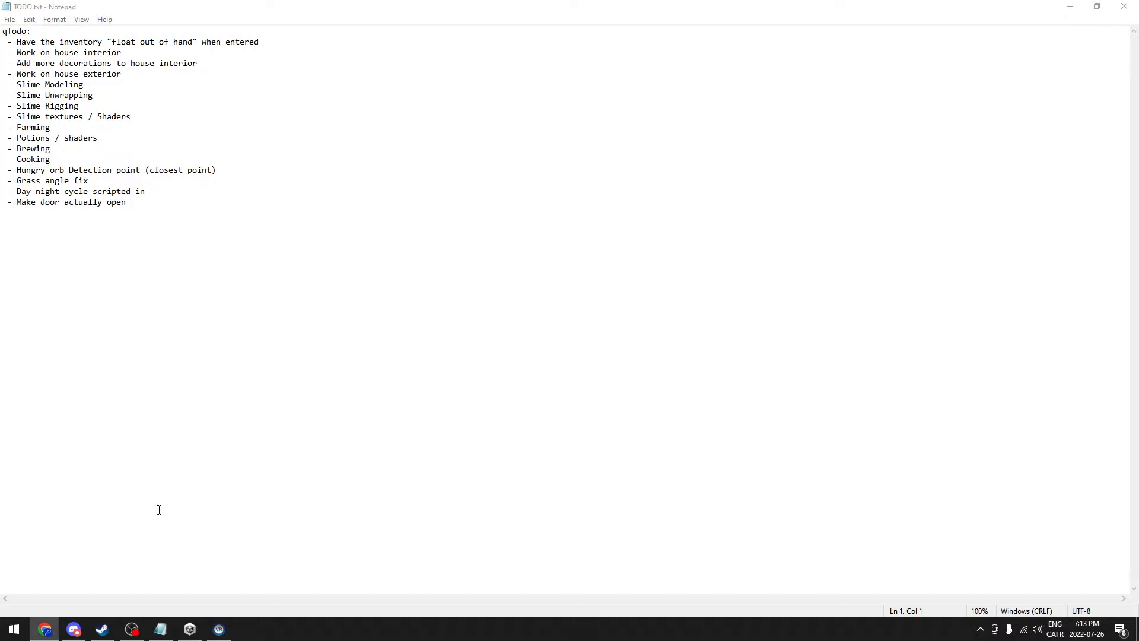
- Reopen the 300 Years project from Unity Hub and minimize the Hub
mouse_move(190, 627)
click(183, 569)
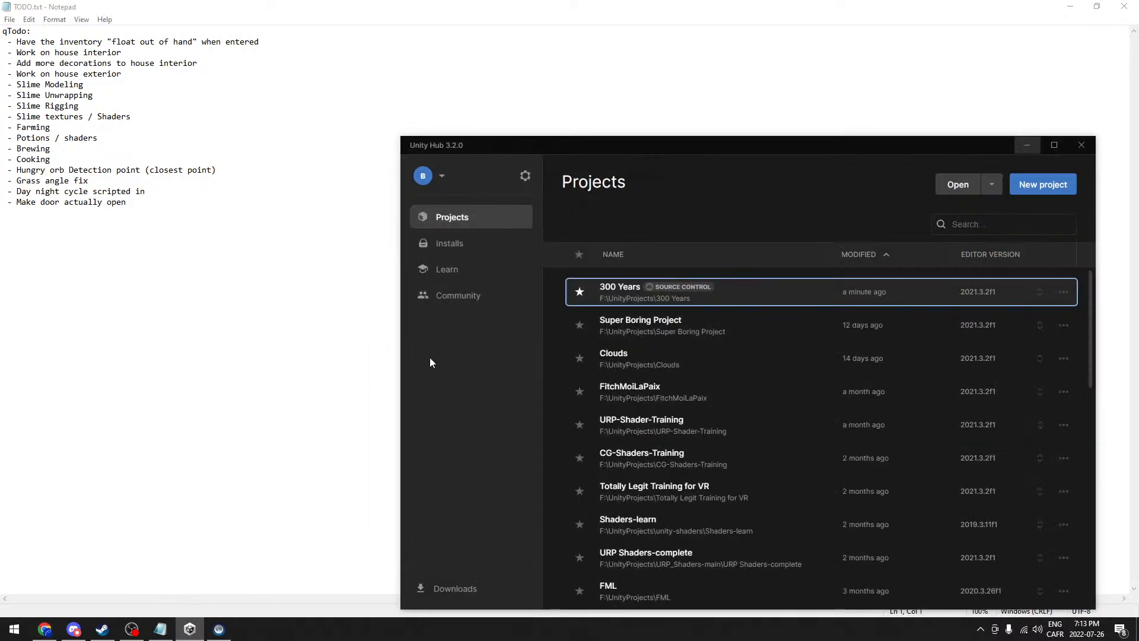
click(753, 294)
click(1025, 144)
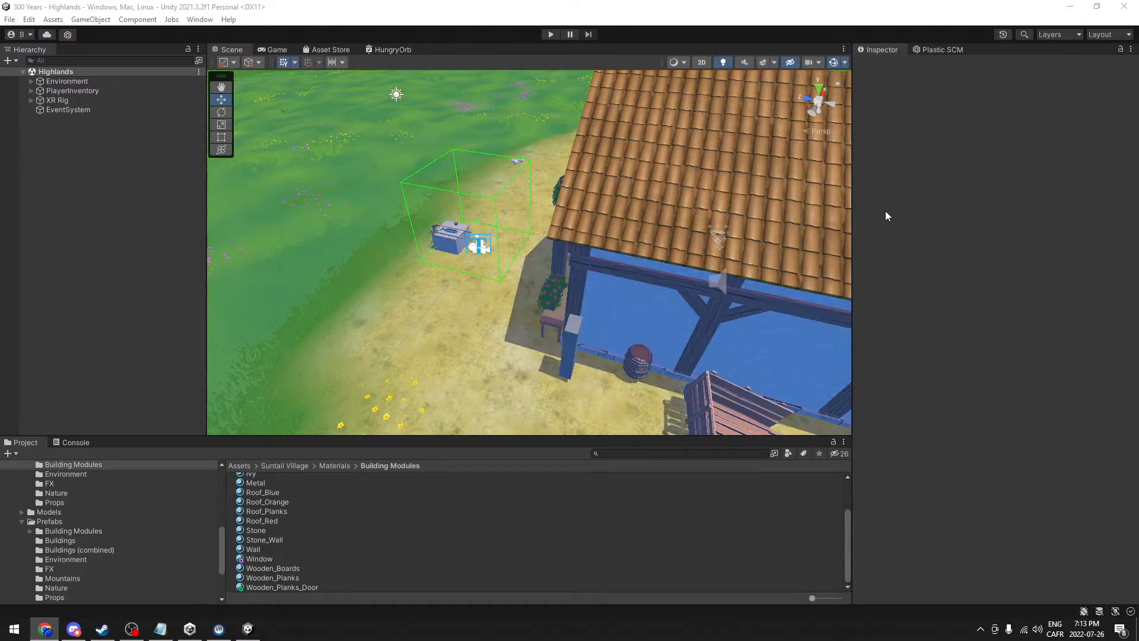
- Run the Highlands scene in Play mode with the Game view maximized
right_drag(436, 121, 530, 166)
click(550, 34)
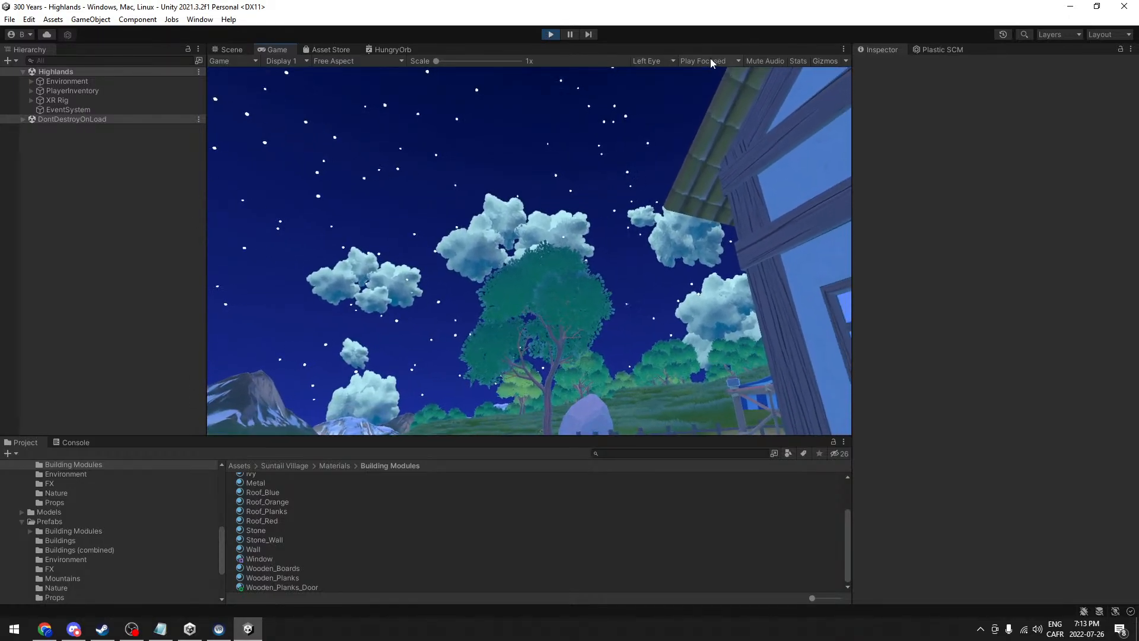
right_click(286, 51)
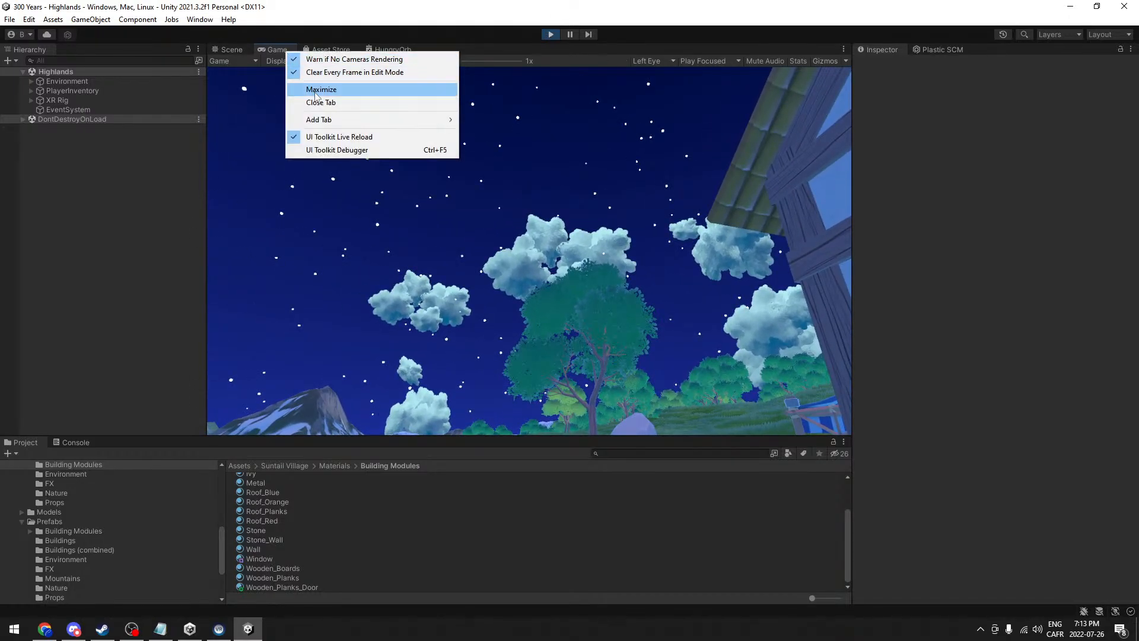
click(315, 90)
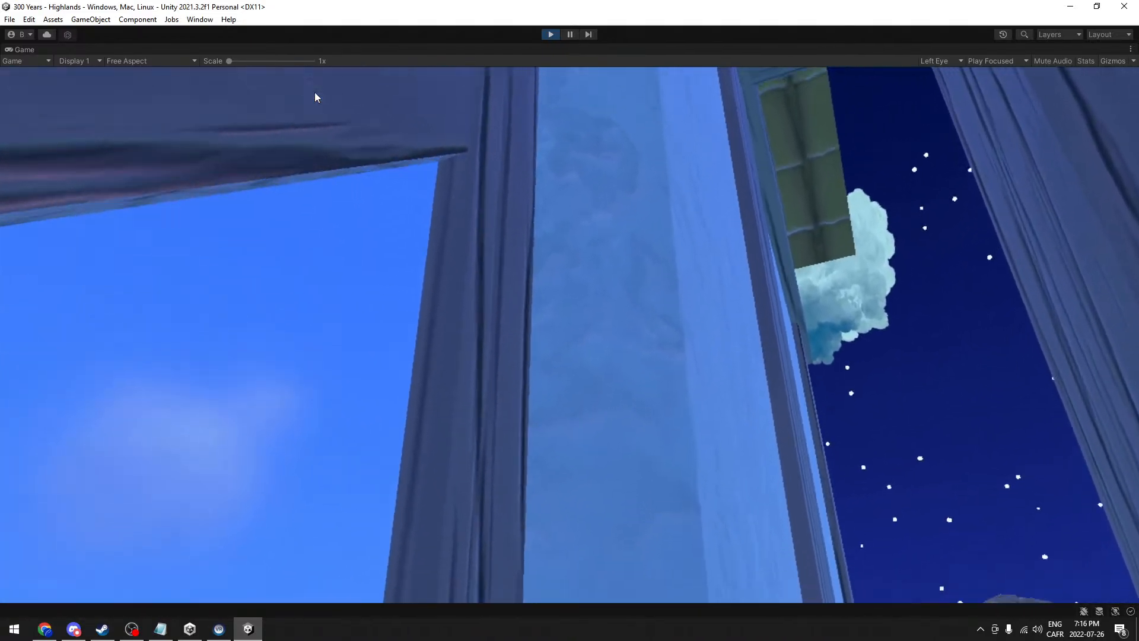
- Stop Play mode and inspect the house's entrance door and the wooden block on its edge in the scene
click(550, 34)
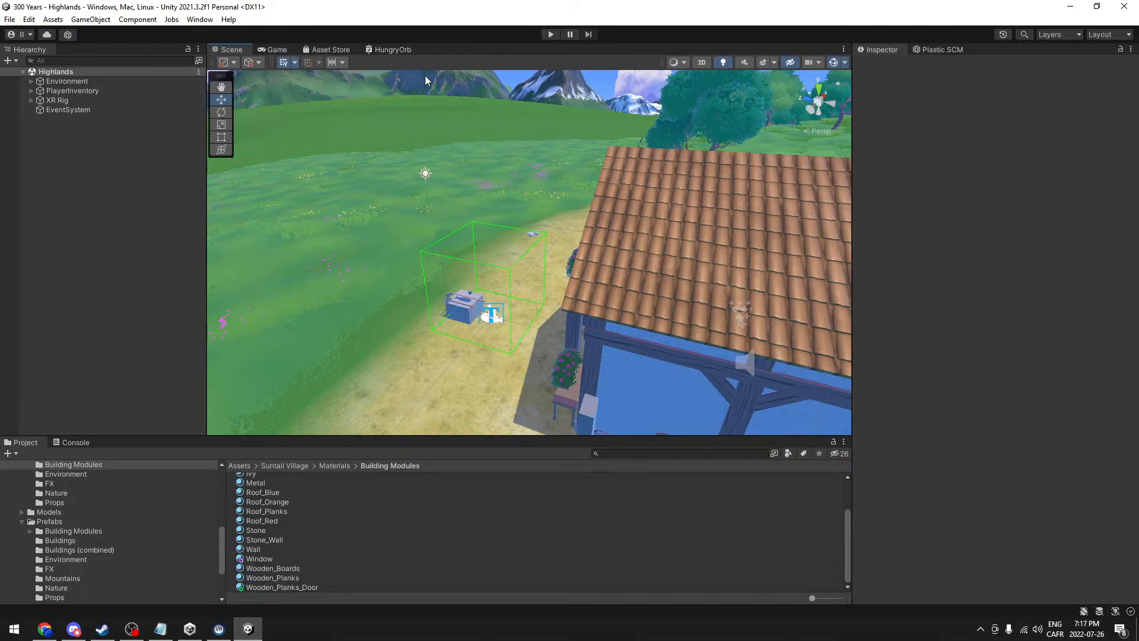
click(979, 248)
right_drag(568, 266, 420, 248)
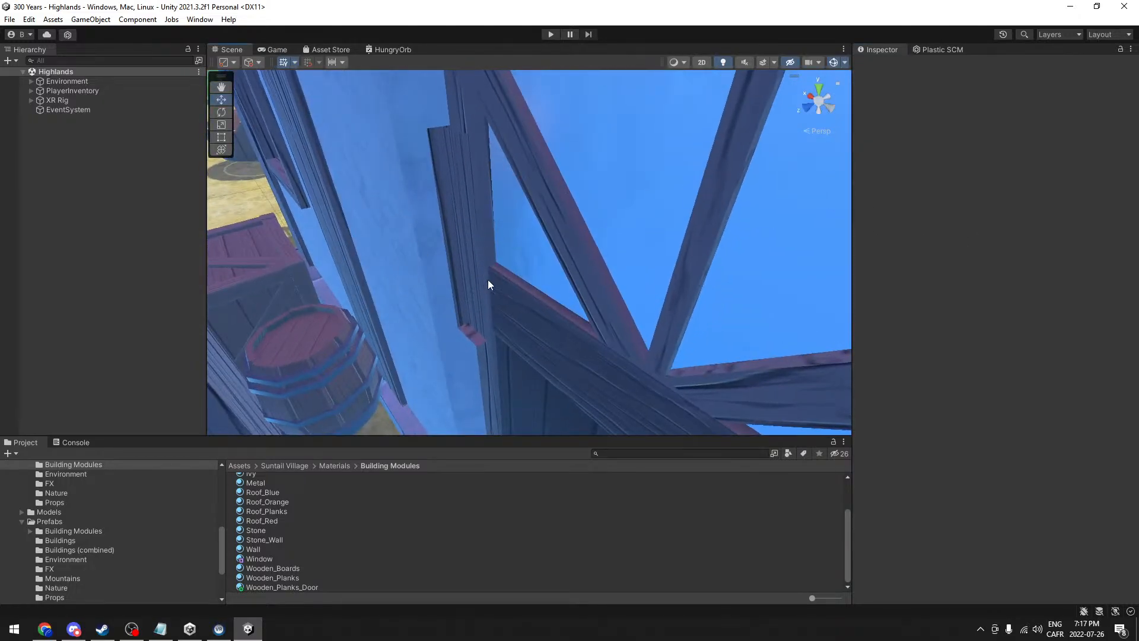
scroll(510, 302, down, 4)
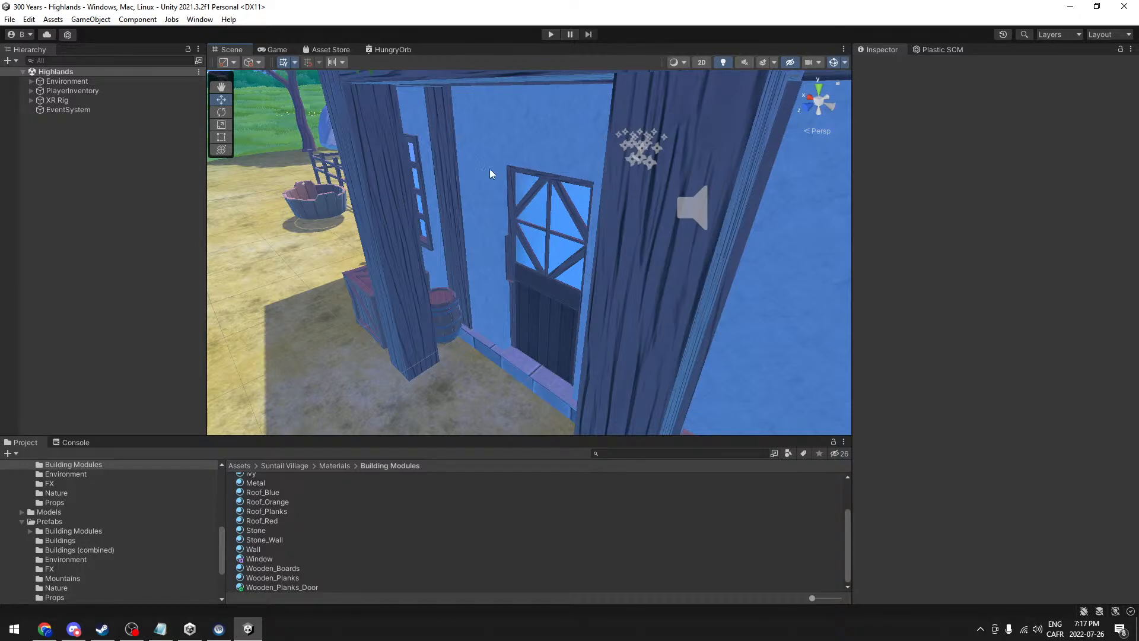
- Start Blender and open House.blend from the 300 Years project's RawArt folder
key(super)
text(blender)
key(Return)
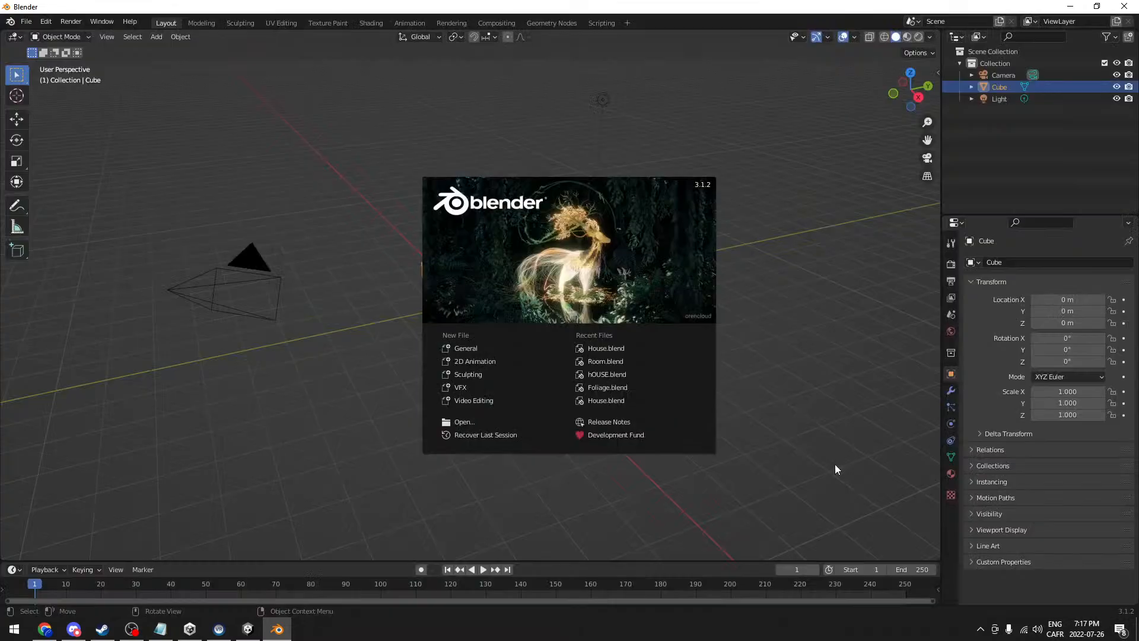
click(814, 381)
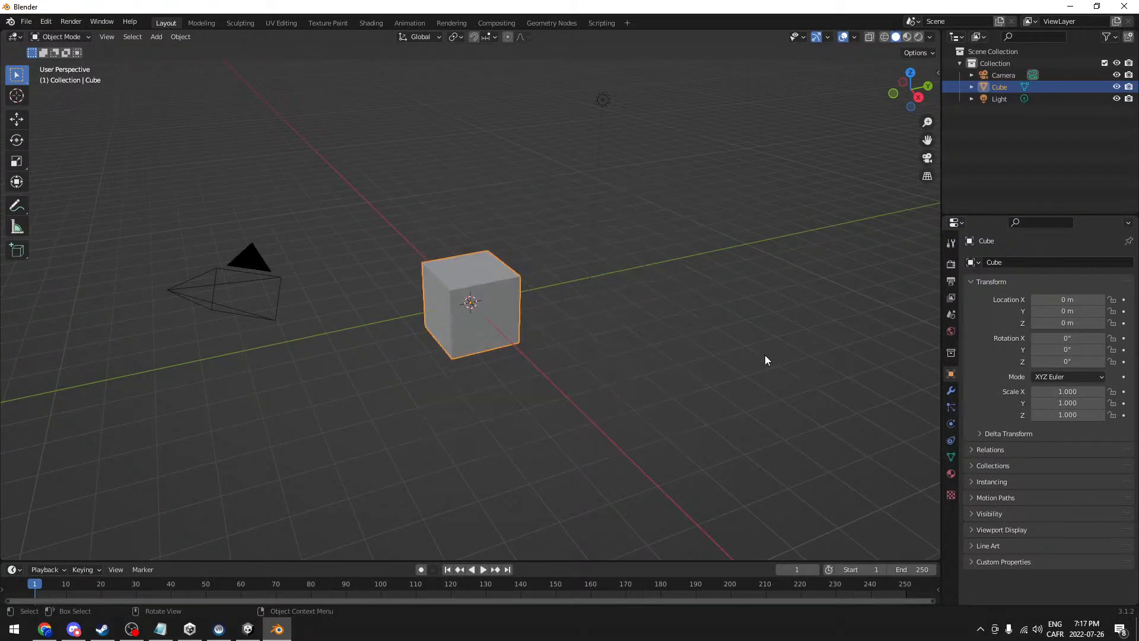
click(27, 22)
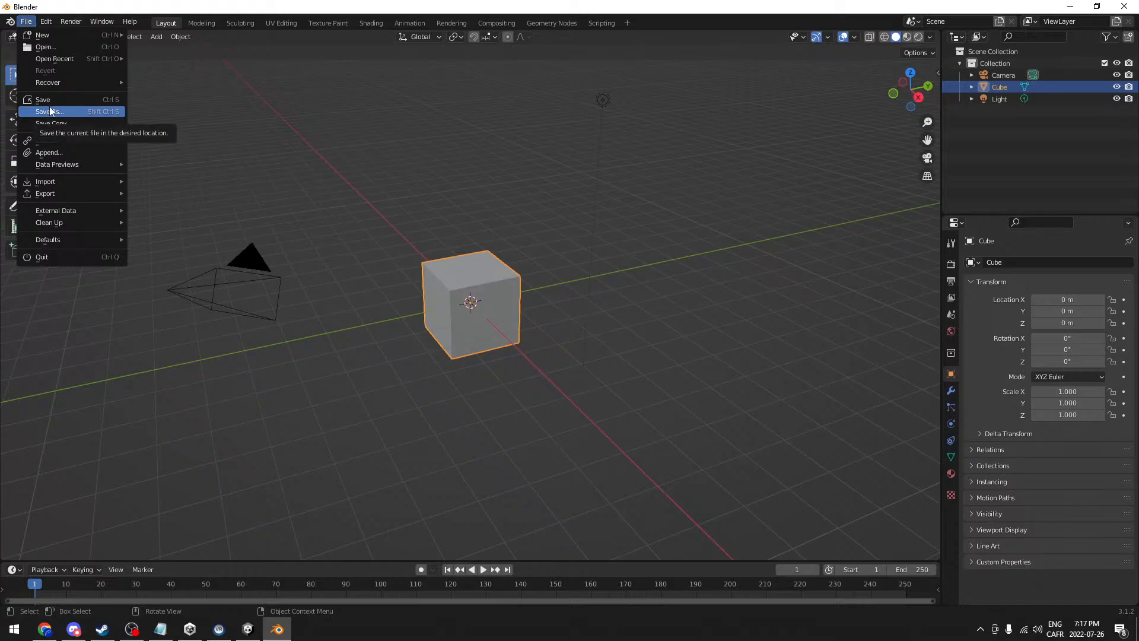
mouse_move(78, 193)
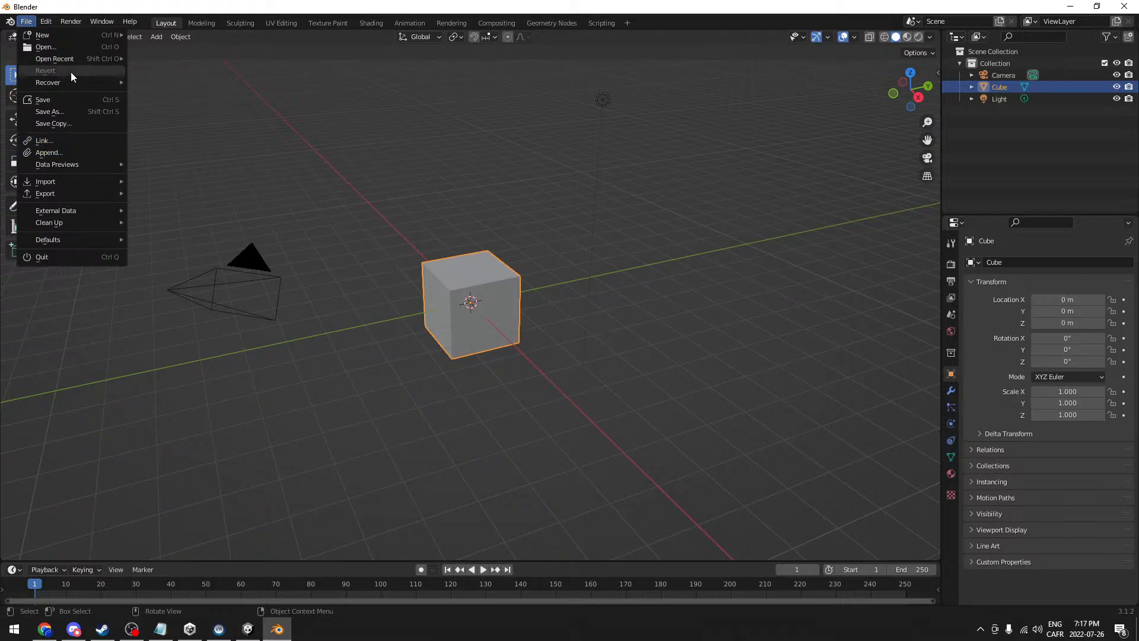
click(46, 47)
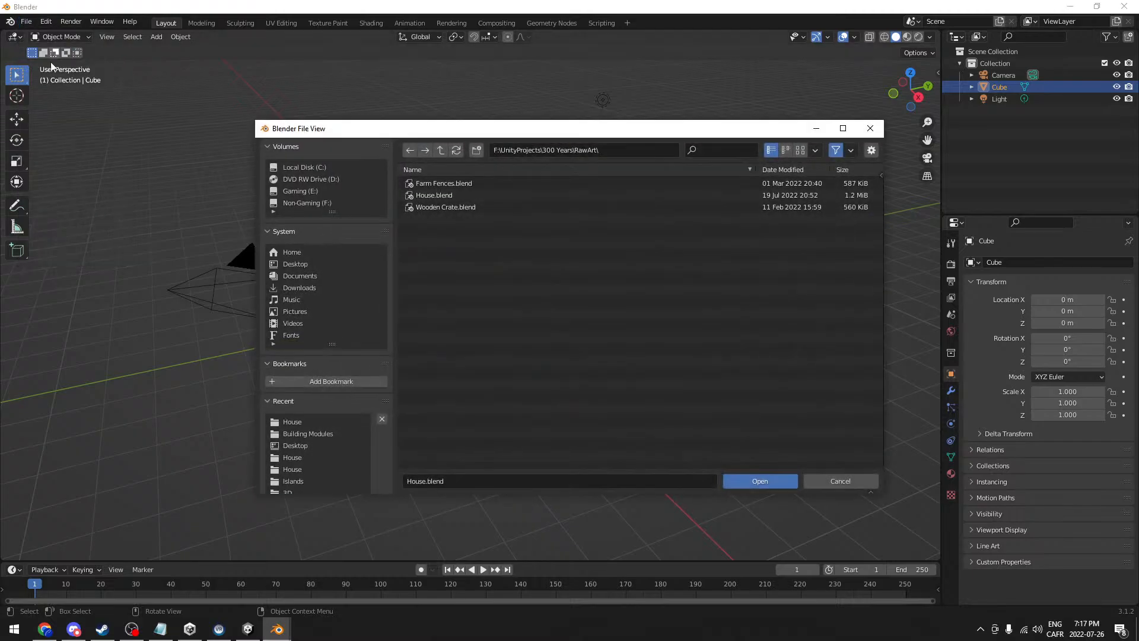
double_click(447, 199)
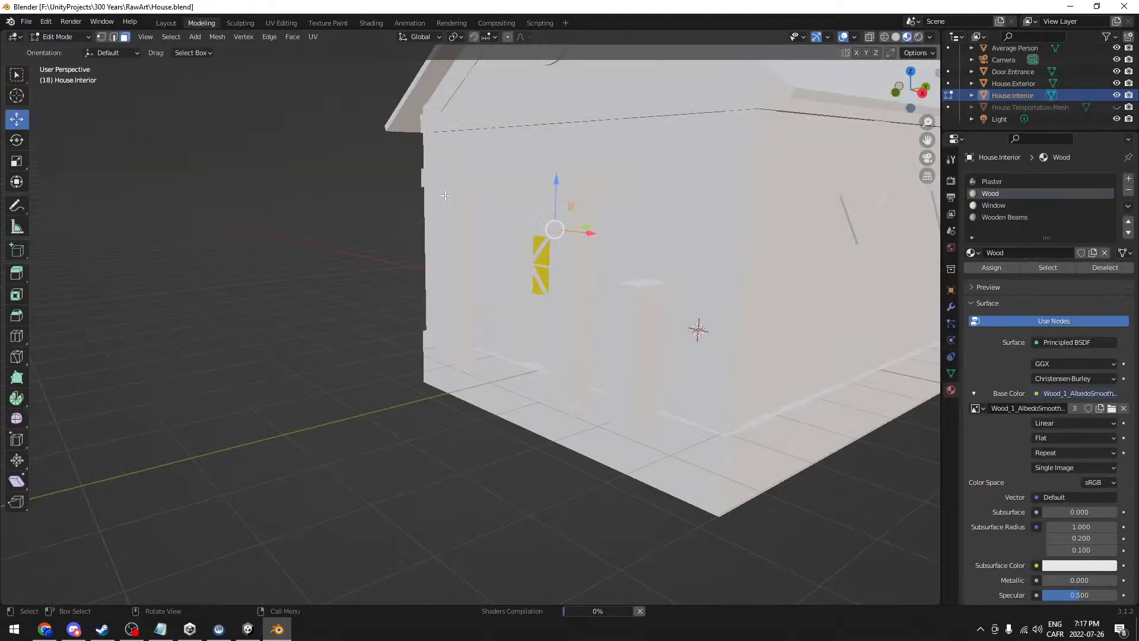
- Try to select the wooden block on the entrance door's edge while editing the House.Interior mesh
right_click(463, 327)
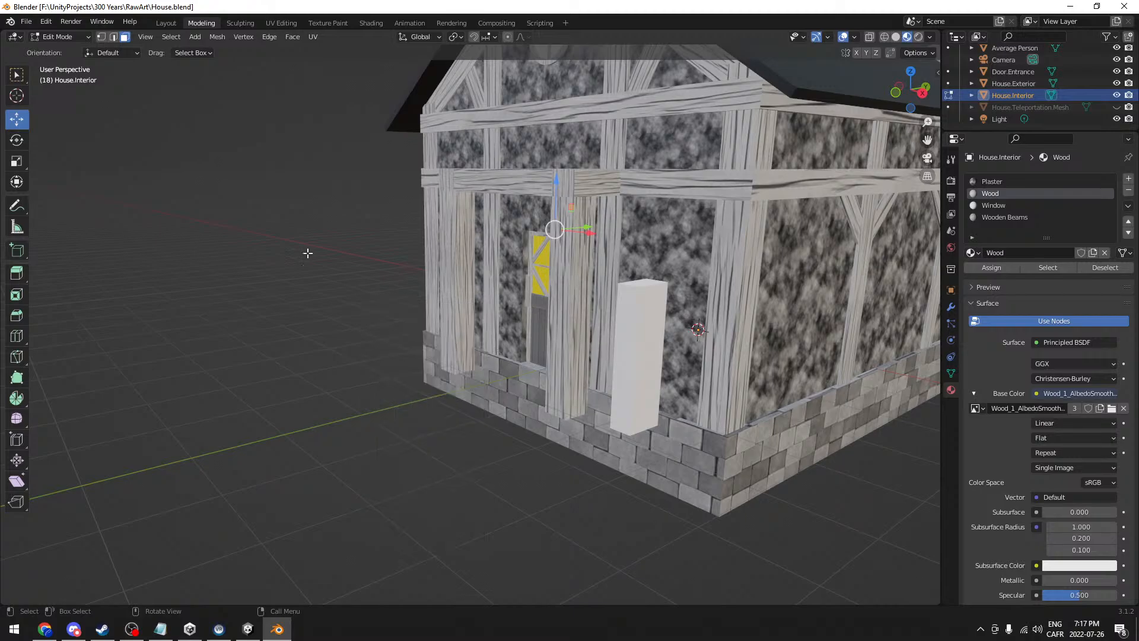
middle_drag(409, 295, 518, 254)
scroll(550, 272, up, 6)
shift+middle_drag(586, 240, 485, 371)
middle_drag(553, 268, 500, 316)
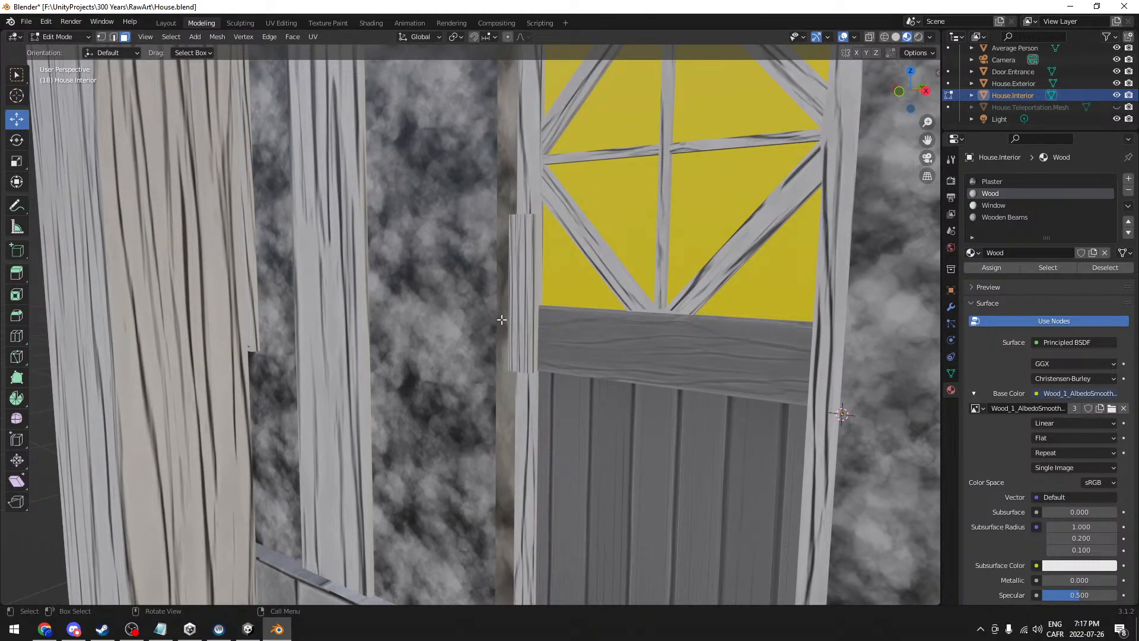
click(530, 283)
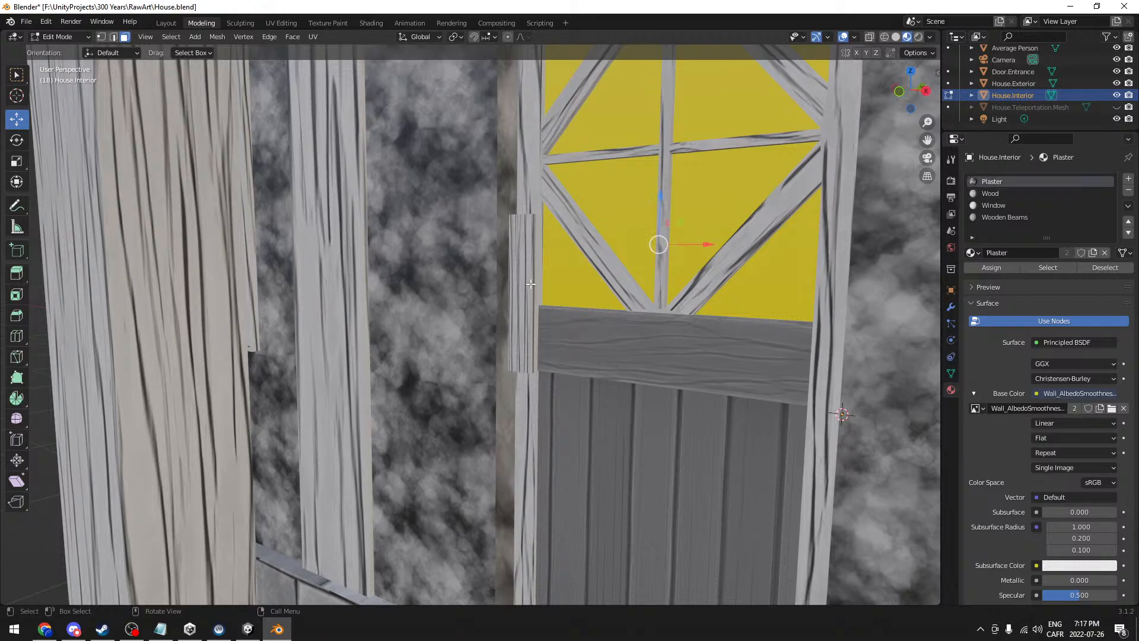
scroll(581, 264, up, 1)
scroll(582, 264, up, 1)
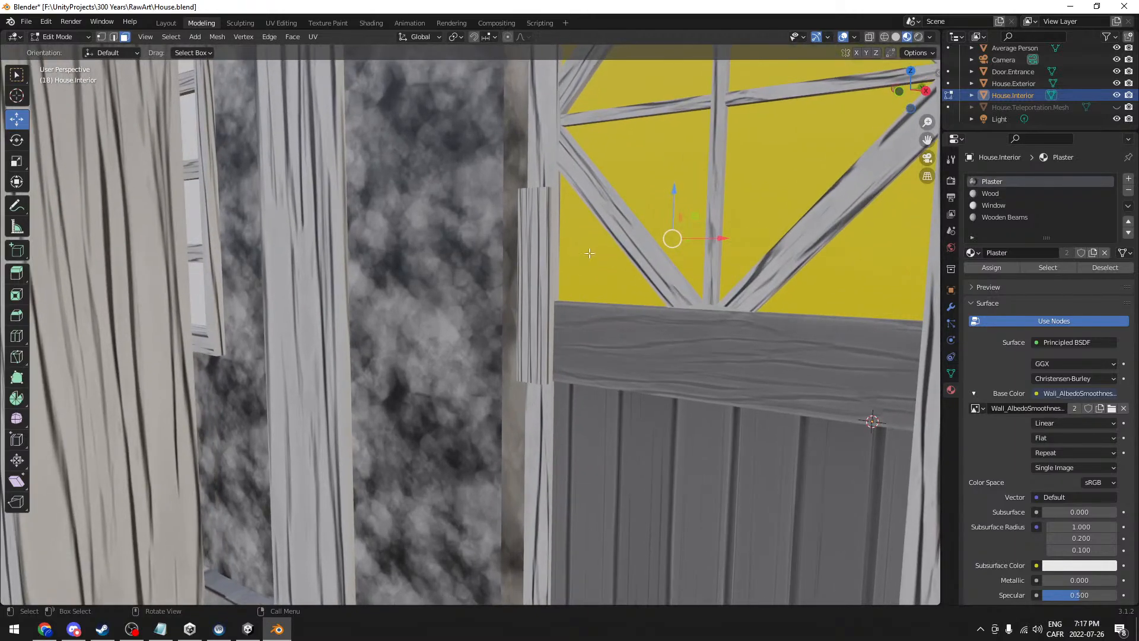
- Leave Edit Mode on House.Interior and make Door.Entrance the active object
click(1019, 72)
middle_drag(569, 318, 612, 306)
key(Tab)
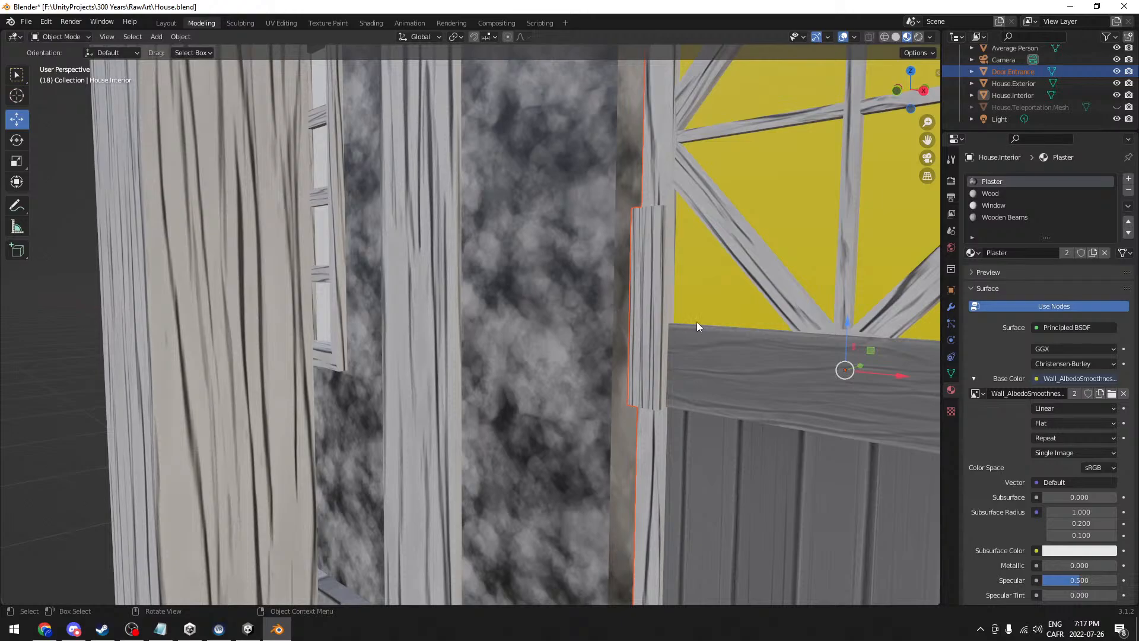
middle_drag(726, 322, 579, 261)
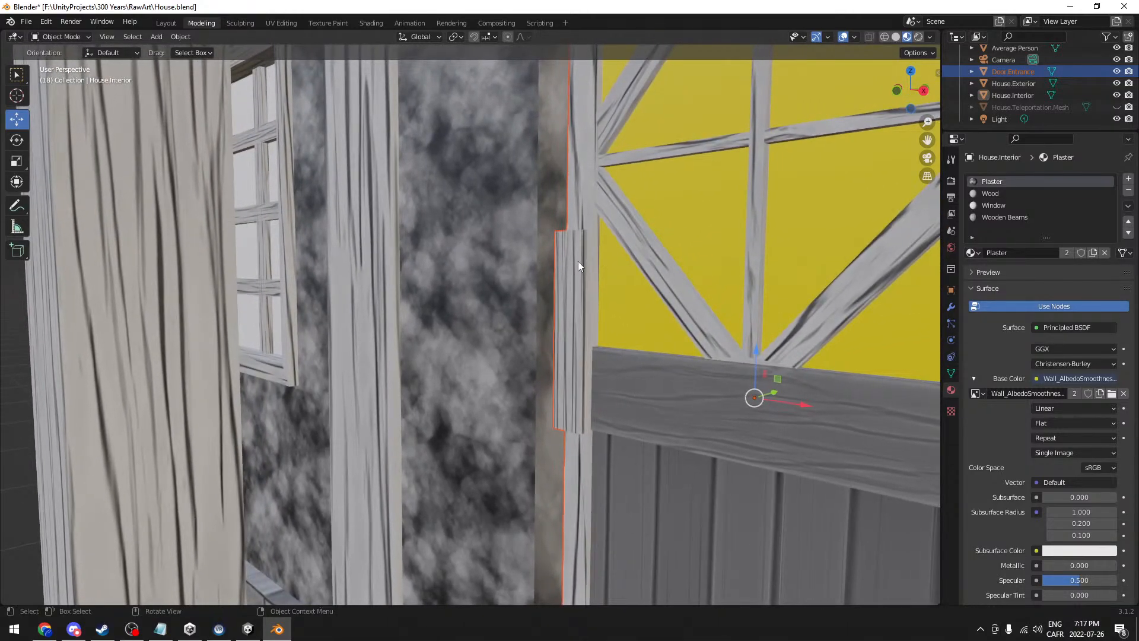
click(579, 261)
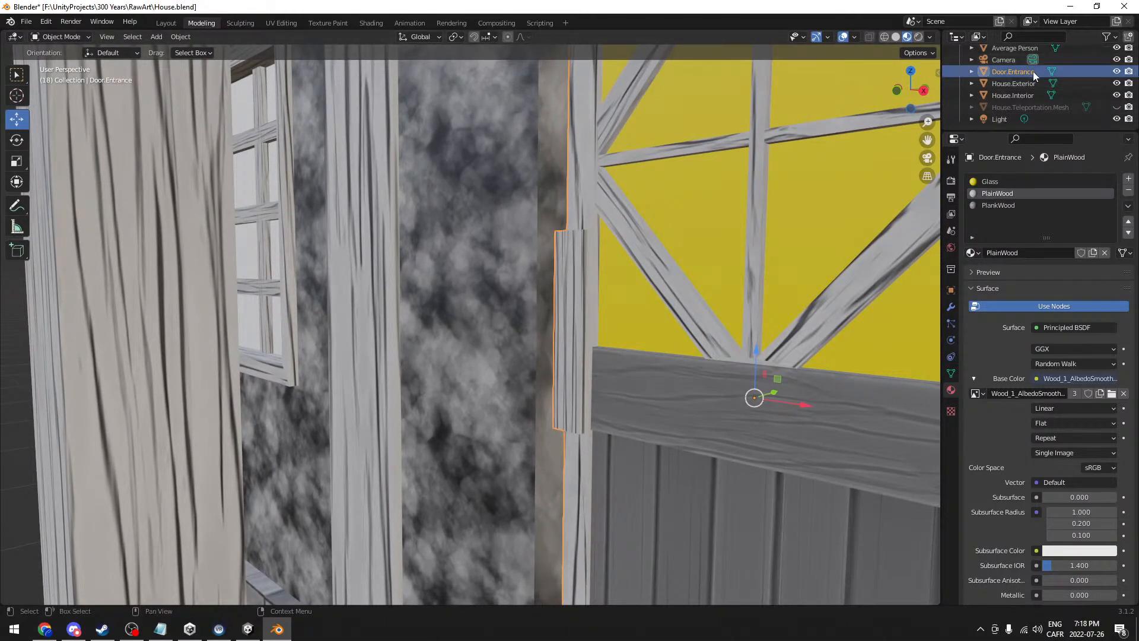
- Enter Edit Mode on Door.Entrance and select the face of the wooden block on the door's edge
scroll(265, 320, down, 4)
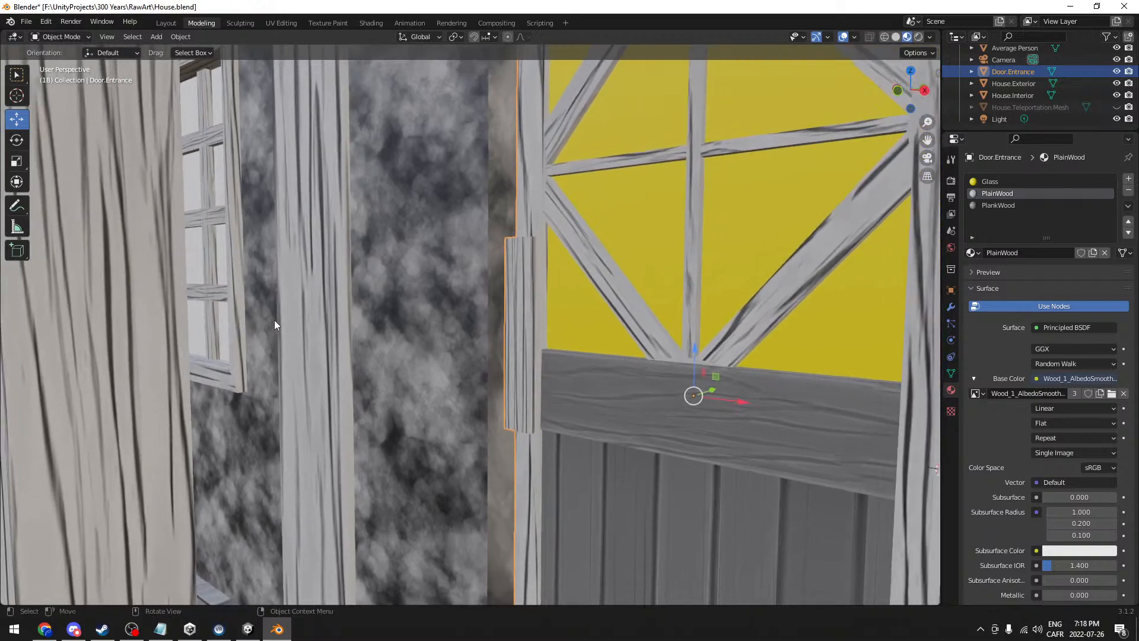
key(Tab)
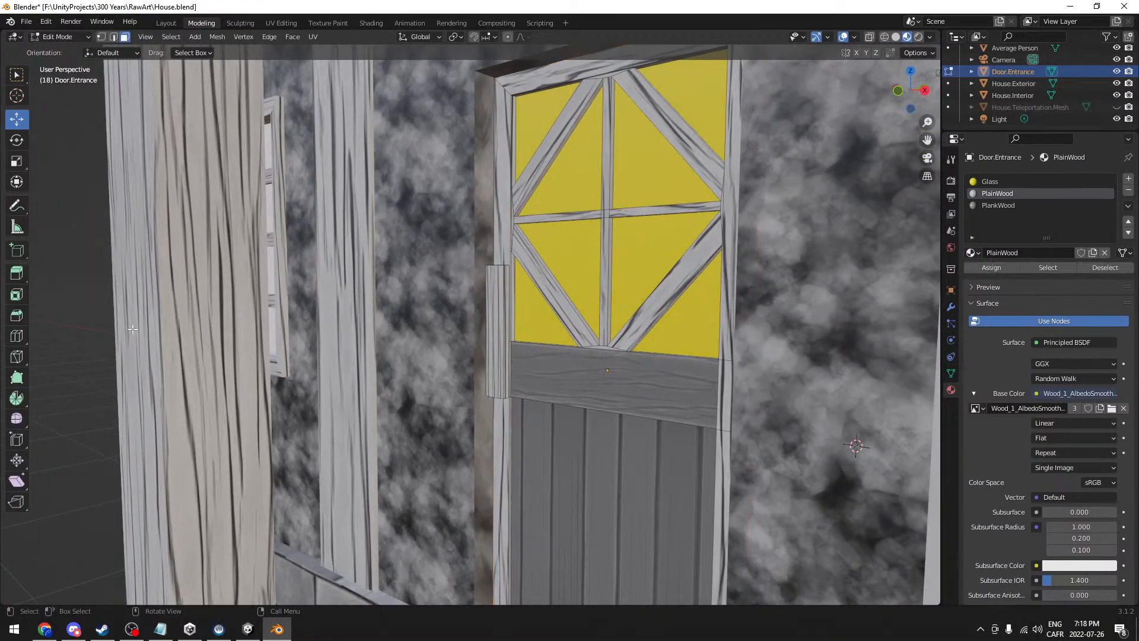
scroll(506, 274, up, 4)
scroll(506, 275, up, 1)
click(523, 264)
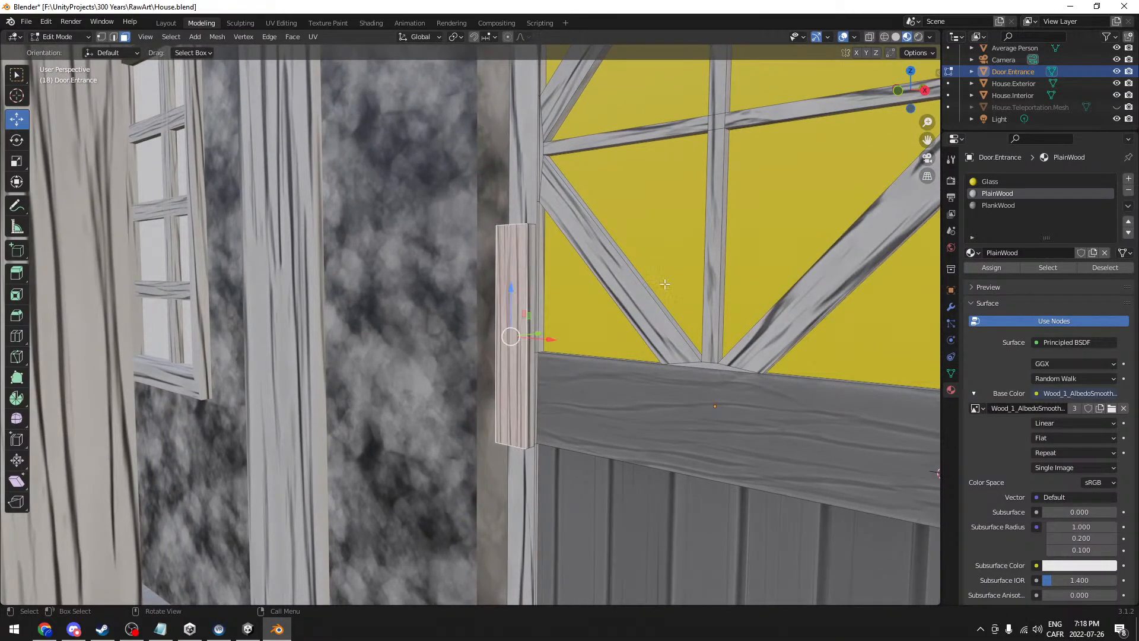
- Grow the selection over the wooden block on the door's edge and flip its normals
scroll(611, 231, up, 2)
middle_drag(611, 232, 594, 181)
scroll(517, 384, down, 9)
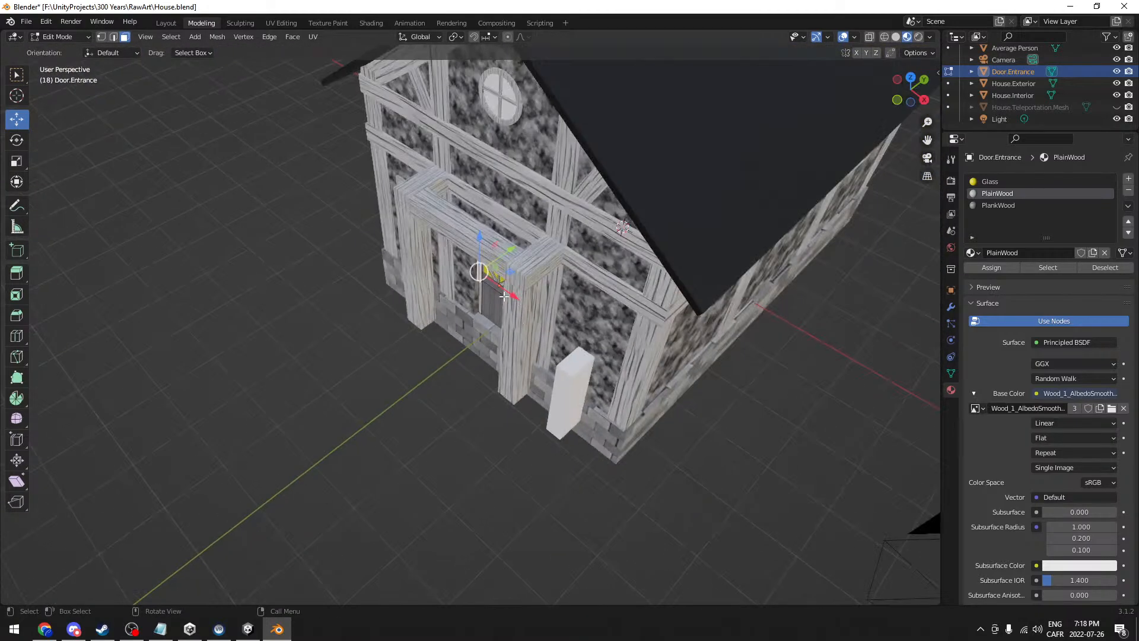
shift+middle_drag(509, 295, 497, 394)
scroll(454, 380, up, 2)
scroll(454, 379, up, 5)
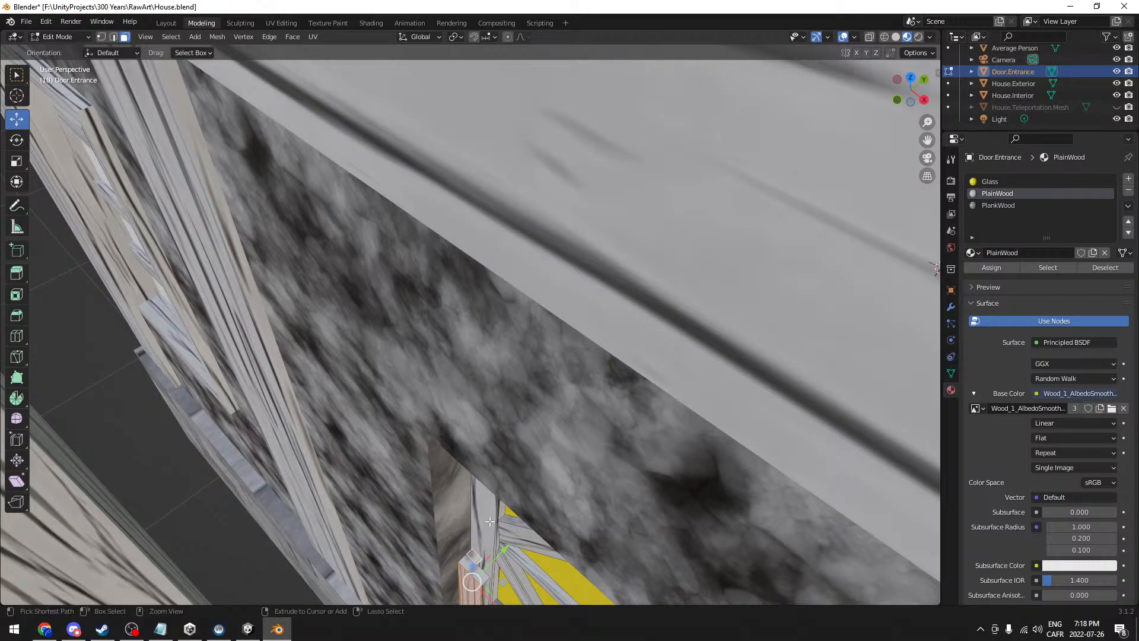
key(ctrl+KP_Add)
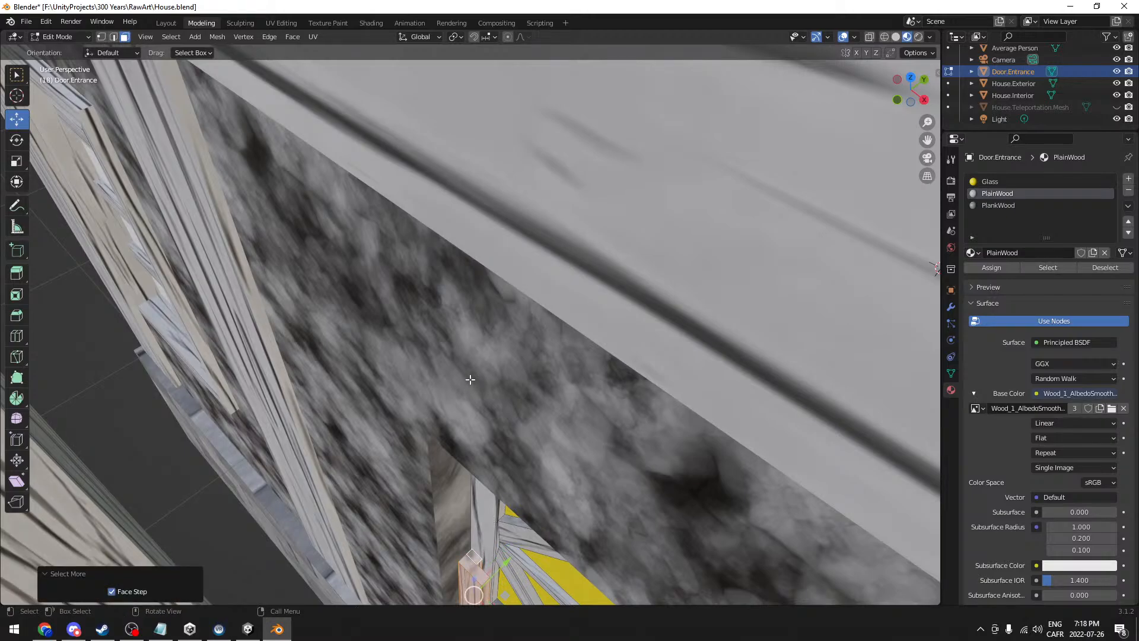
click(214, 38)
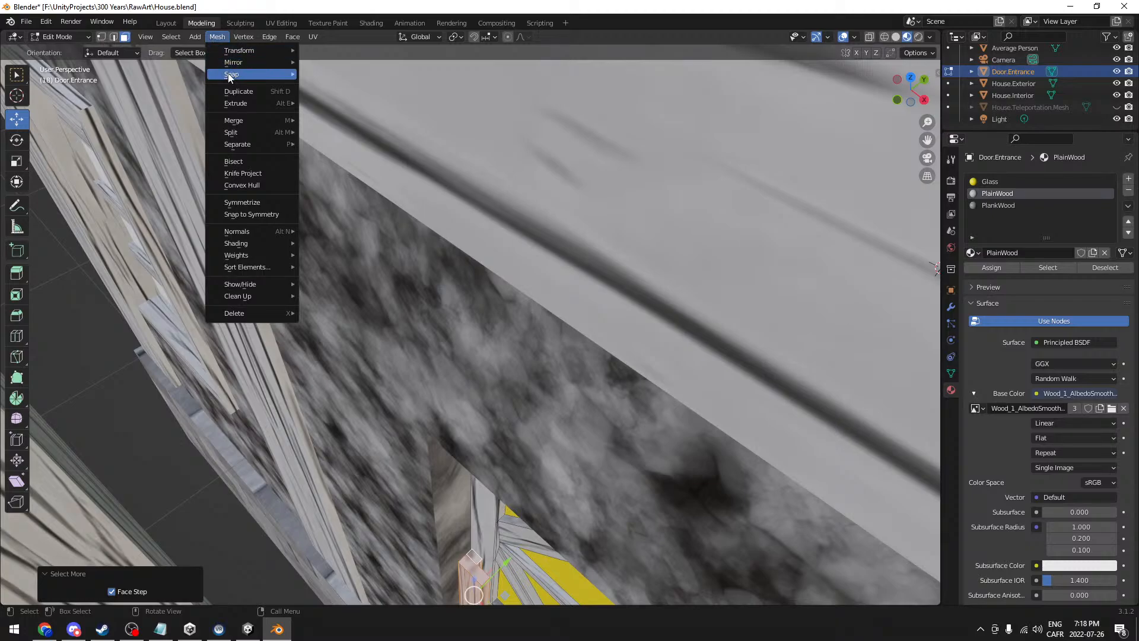
mouse_move(273, 236)
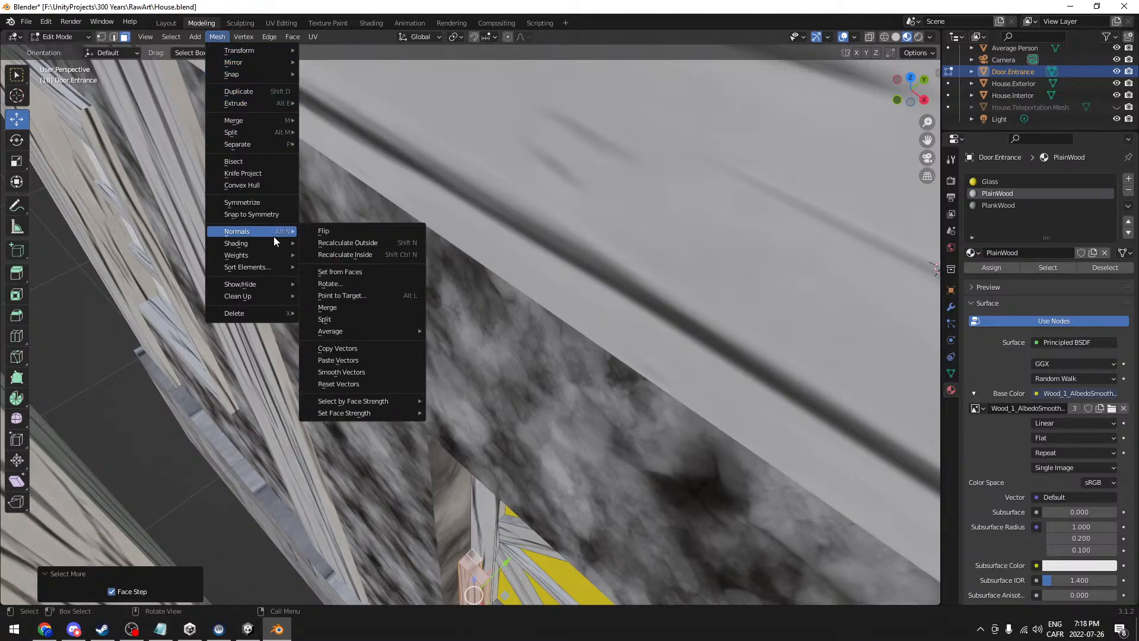
click(343, 231)
- Save the edited door model in House.blend
middle_drag(471, 380, 485, 348)
scroll(474, 353, down, 7)
scroll(464, 358, up, 2)
click(111, 321)
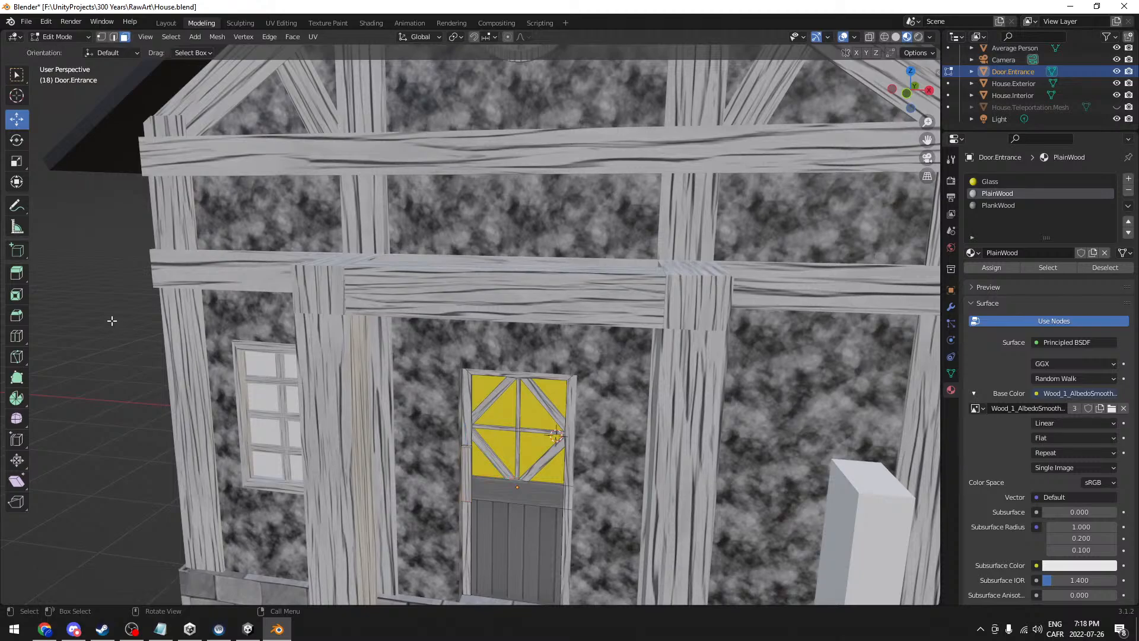
key(ctrl+s)
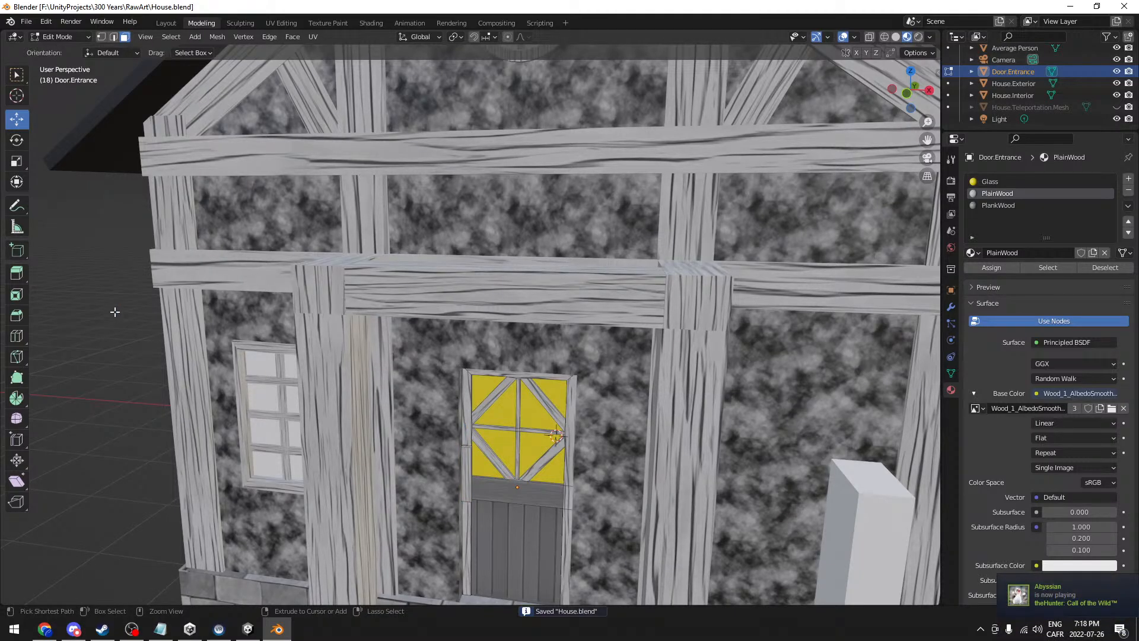
- Start an FBX export and target the existing House.fbx in the project's Assets\Art\3D\House folder
click(24, 23)
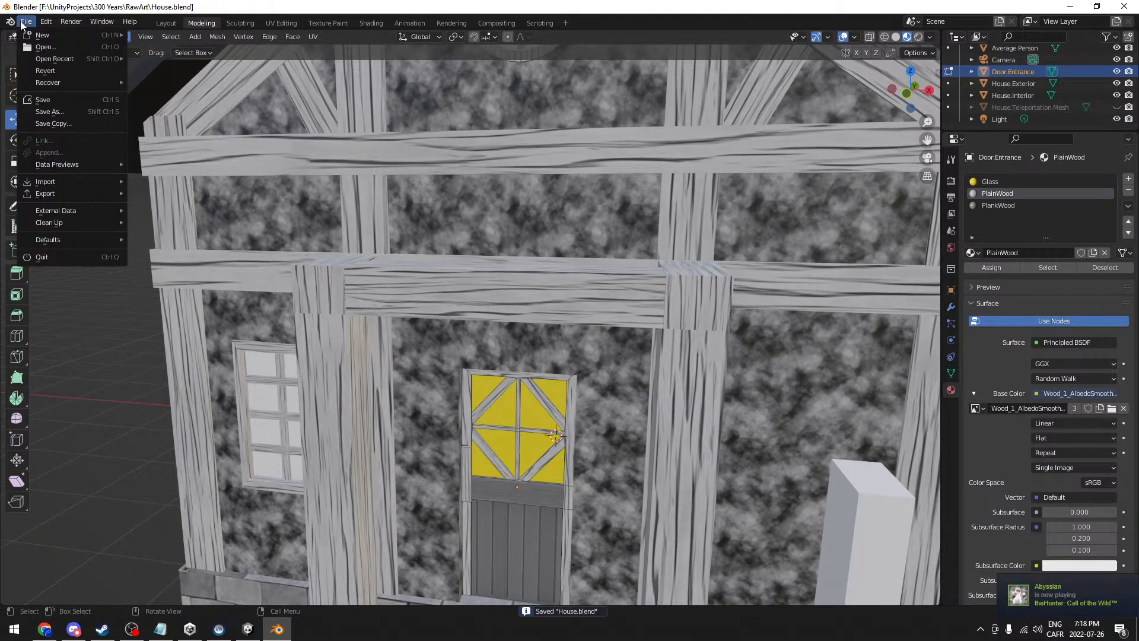
mouse_move(89, 194)
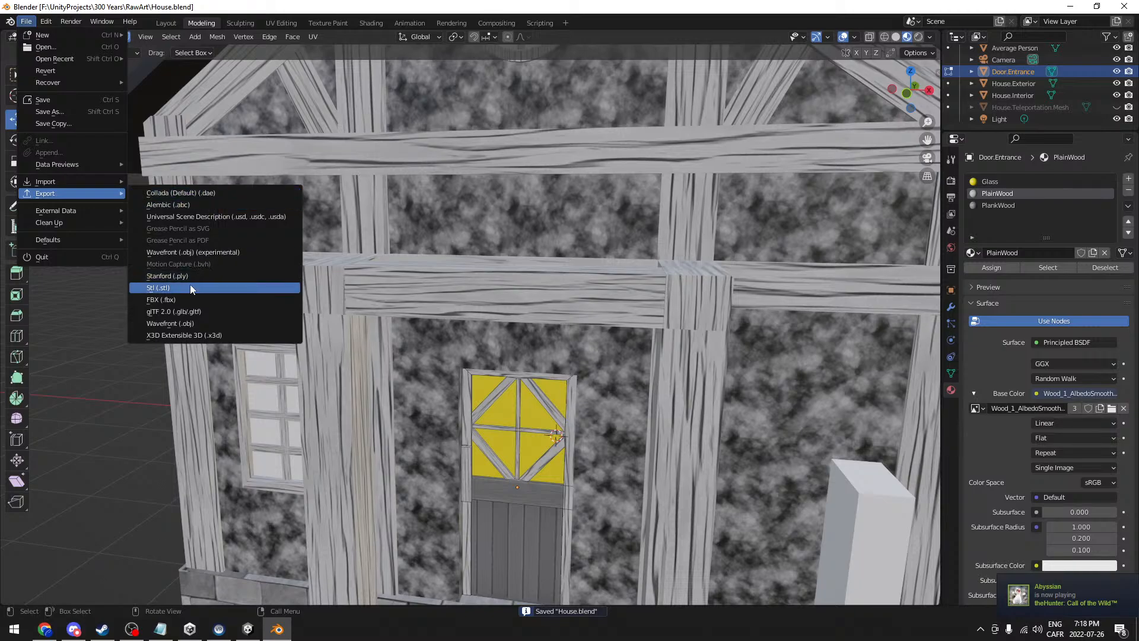
click(178, 299)
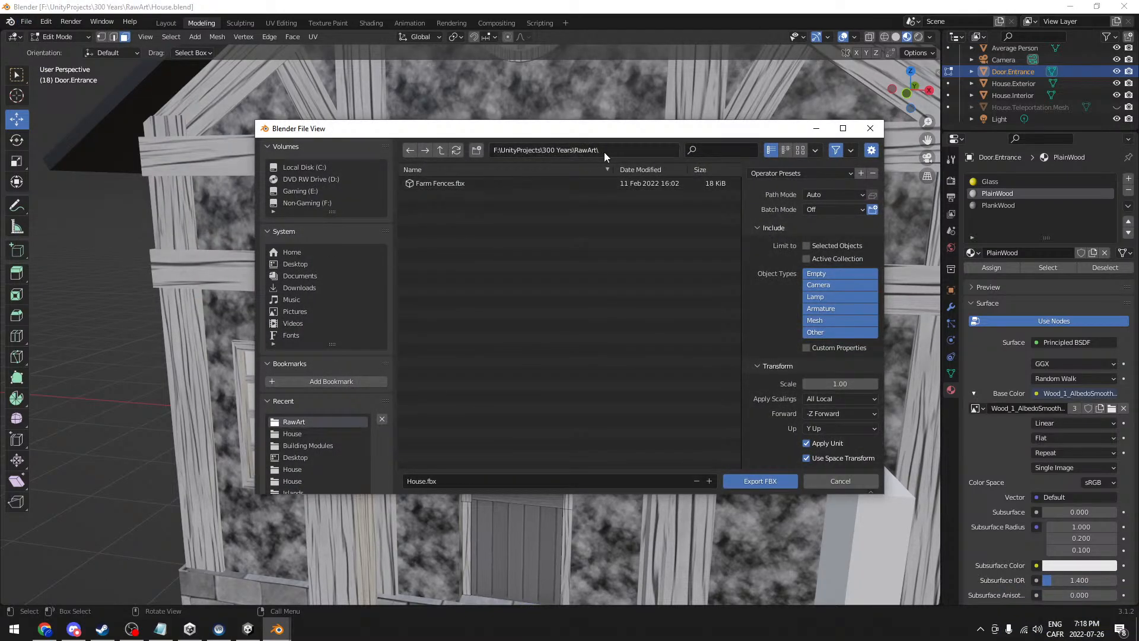
click(440, 150)
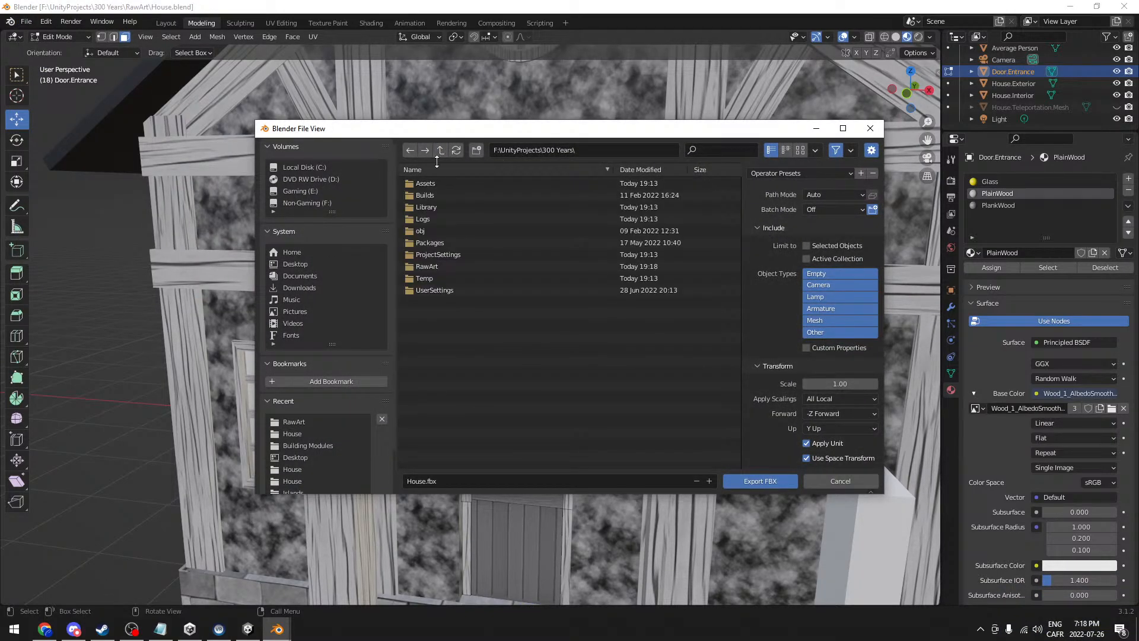
double_click(433, 185)
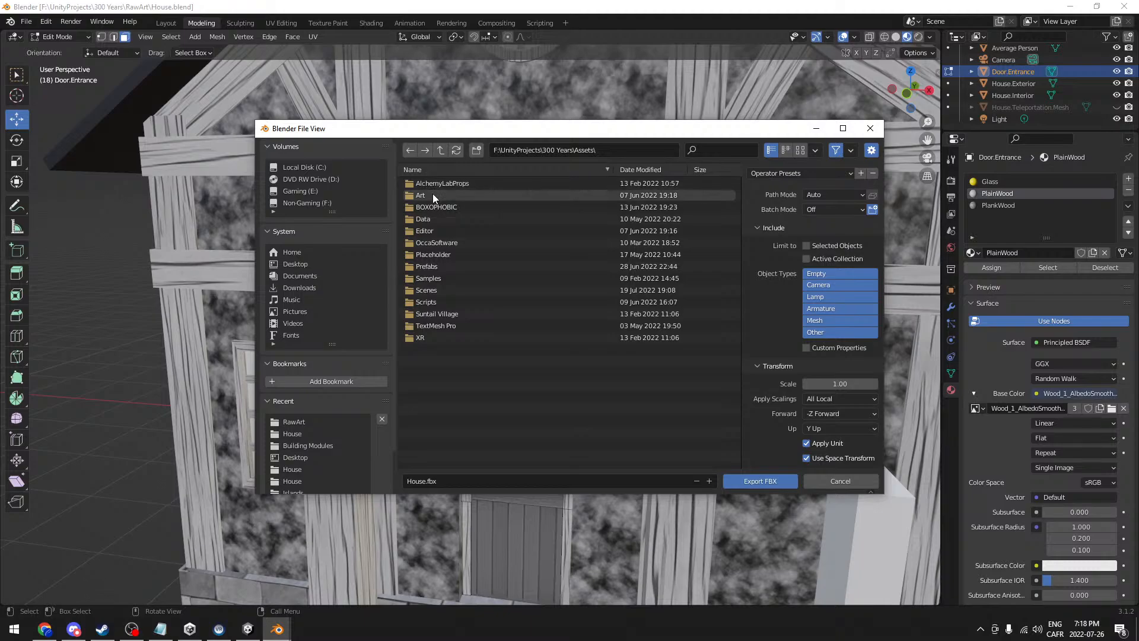
double_click(432, 194)
double_click(436, 183)
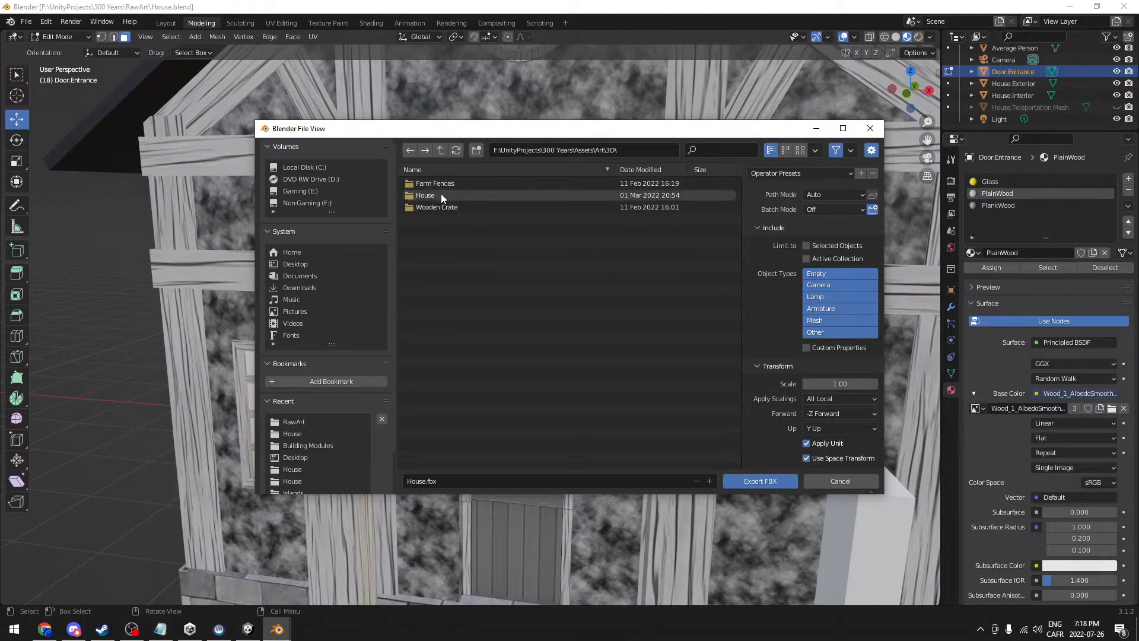
double_click(441, 196)
click(436, 183)
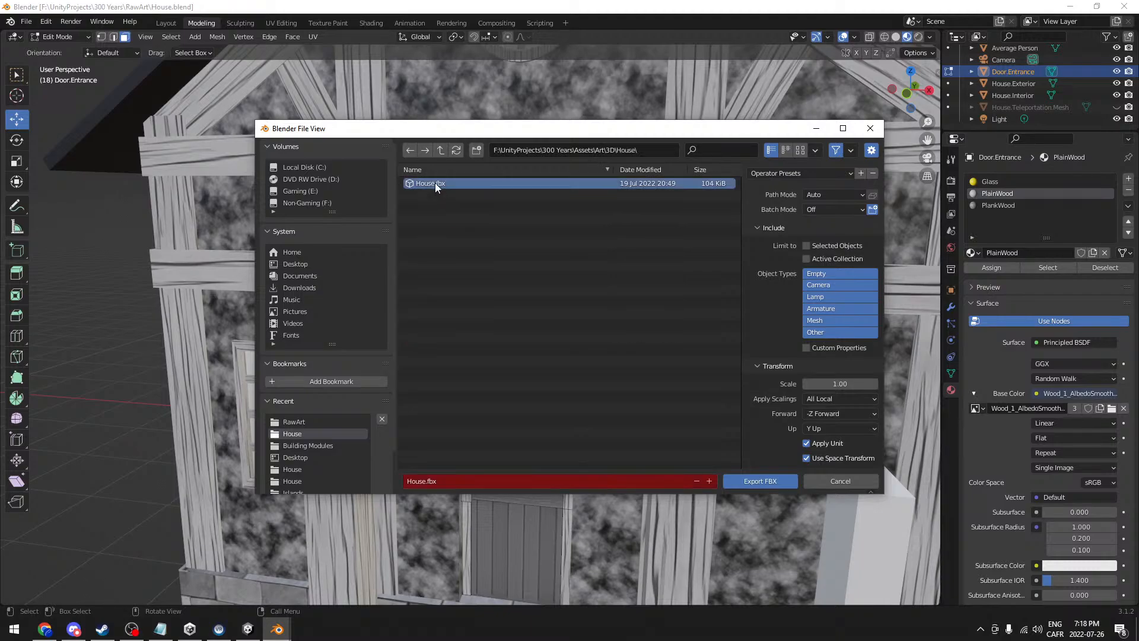
- Limit the exported object types to Mesh and export the FBX over House.fbx
click(835, 321)
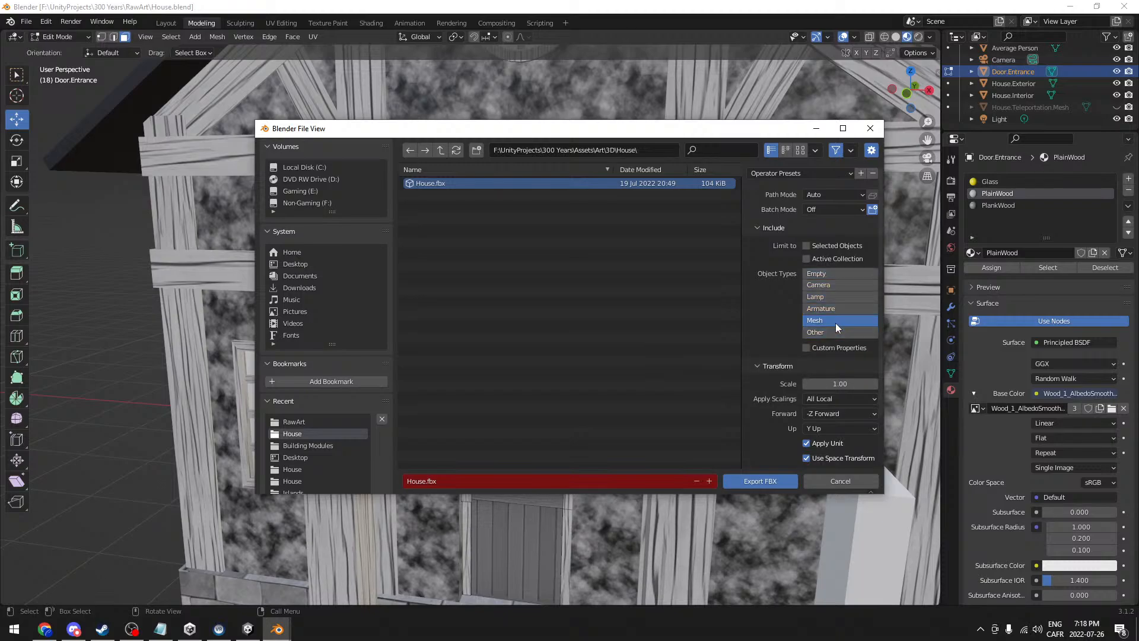
scroll(835, 323, down, 3)
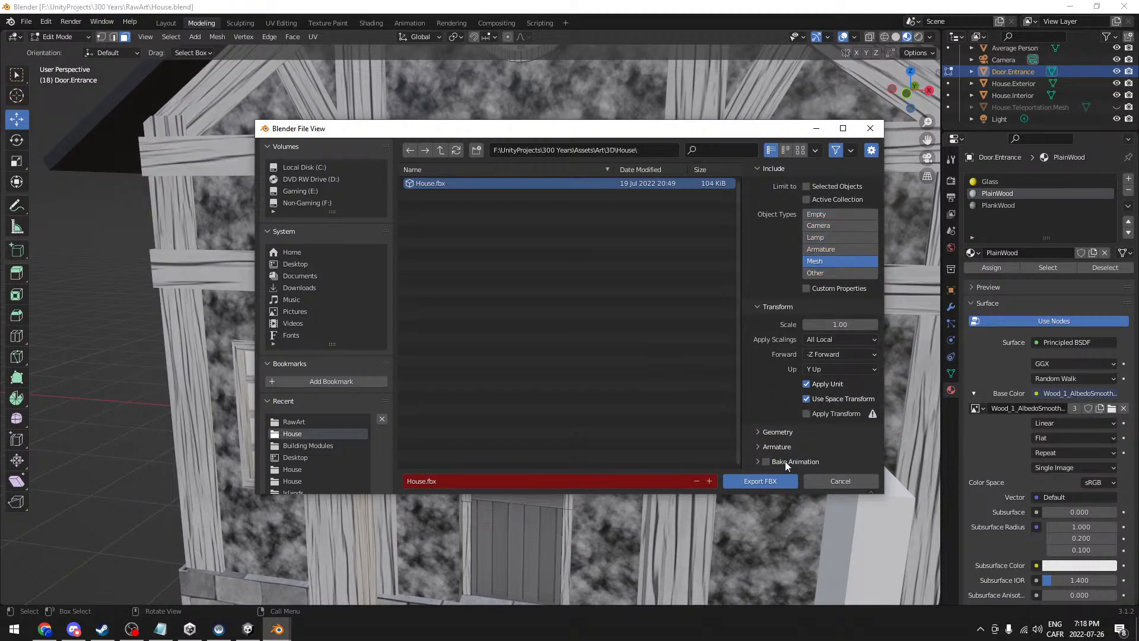
click(763, 479)
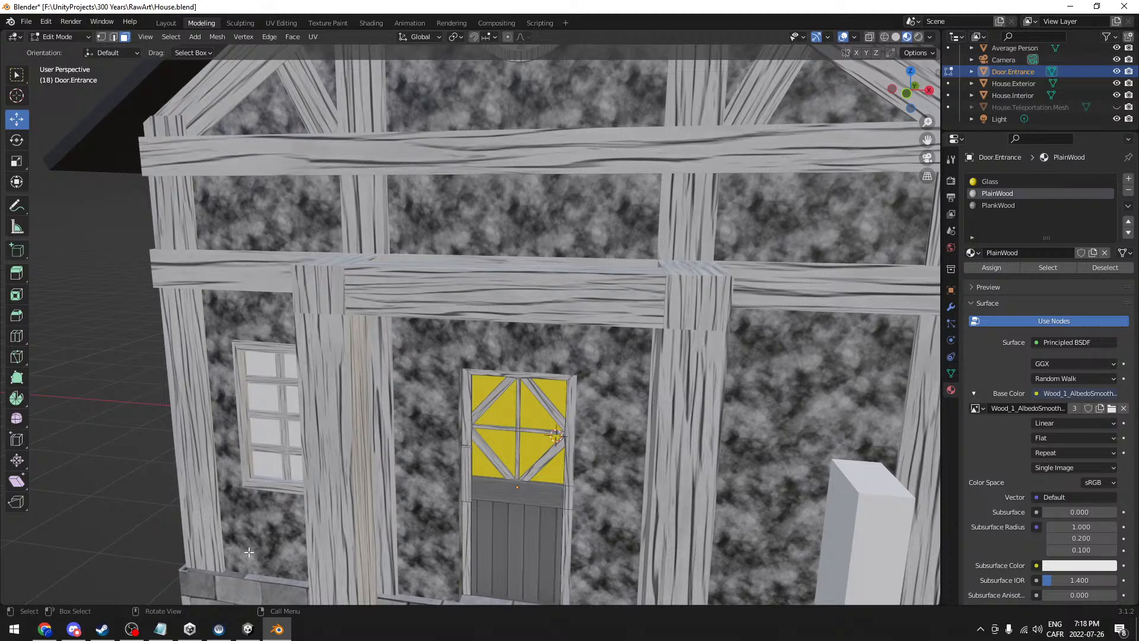
middle_drag(584, 378, 566, 423)
scroll(570, 429, down, 3)
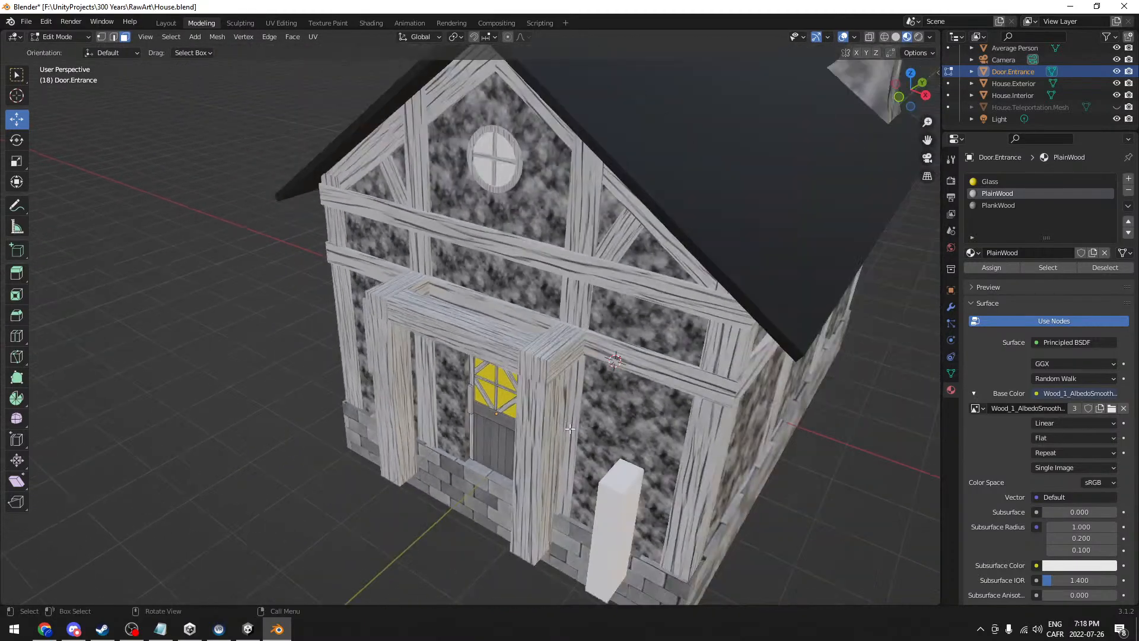
scroll(570, 429, up, 2)
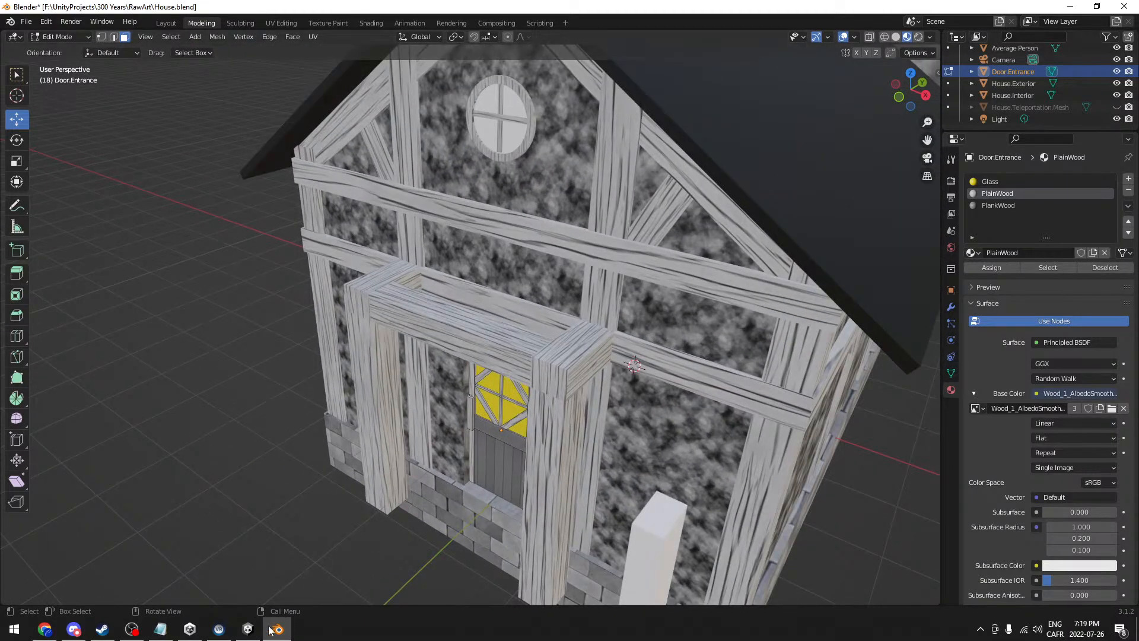
- Switch to Unity and examine the house's entrance door and its wooden block from outside and inside
click(248, 628)
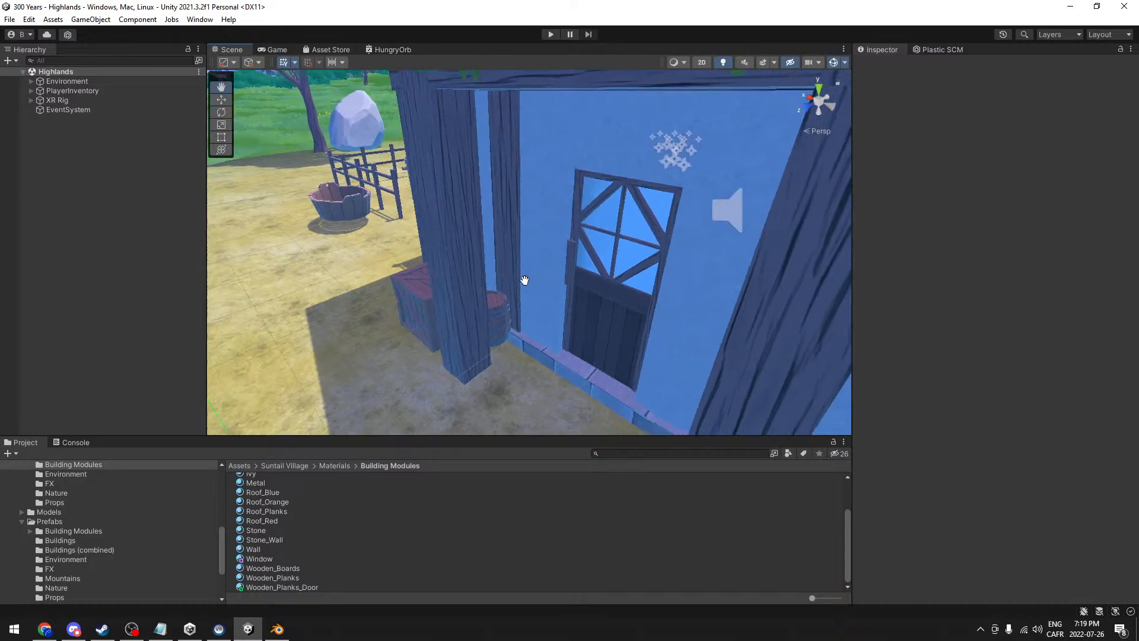
scroll(524, 280, up, 5)
middle_drag(577, 231, 672, 250)
scroll(650, 255, up, 3)
scroll(651, 255, down, 3)
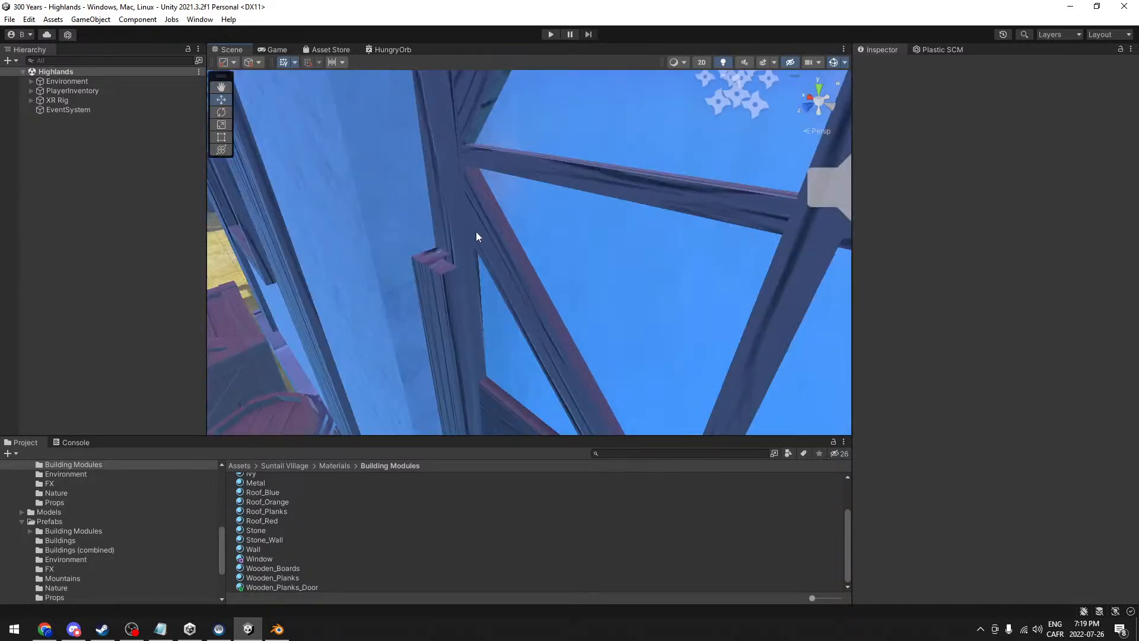
scroll(450, 291, down, 3)
alt+drag(618, 279, 549, 235)
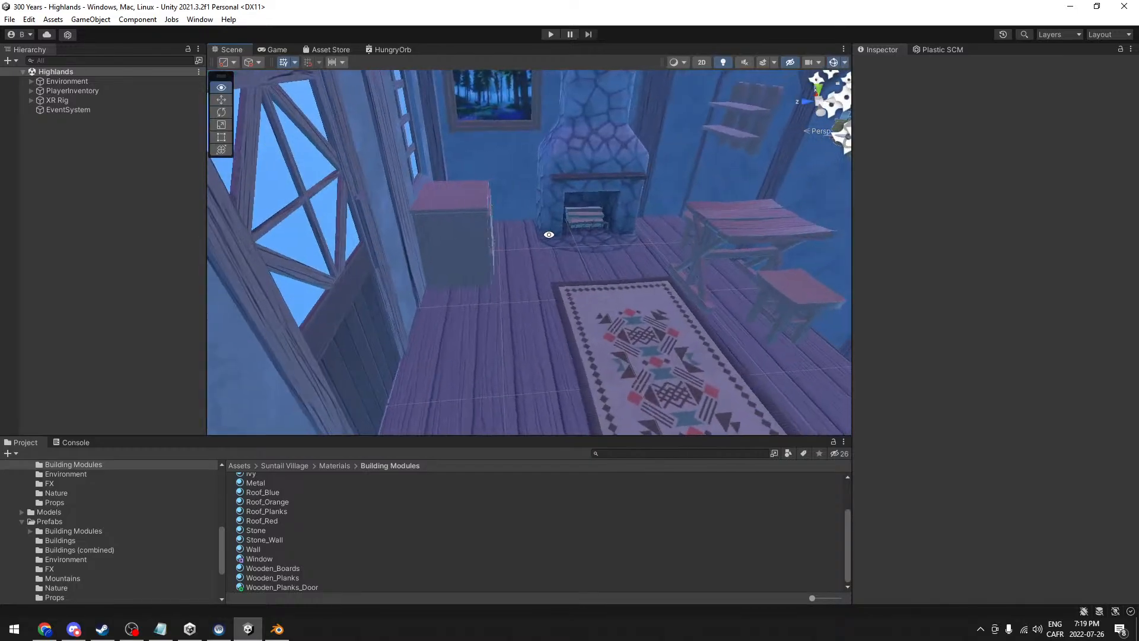
alt+drag(358, 211, 426, 255)
scroll(604, 220, down, 4)
middle_drag(604, 220, 494, 246)
scroll(494, 247, up, 4)
alt+drag(494, 246, 415, 246)
- Bring up TODO.txt in Notepad, highlight the "Make door actually open" item, and minimize the notes
click(160, 628)
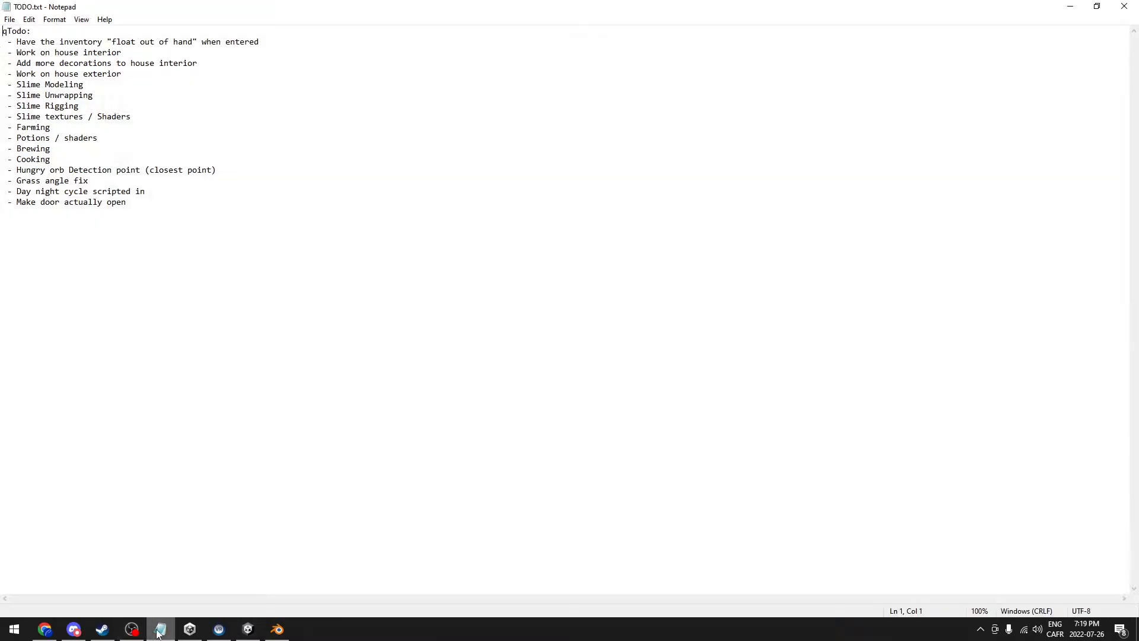
click(131, 202)
key(ctrl+shift+Left)
key(ctrl+shift+Left)
key(shift+Home)
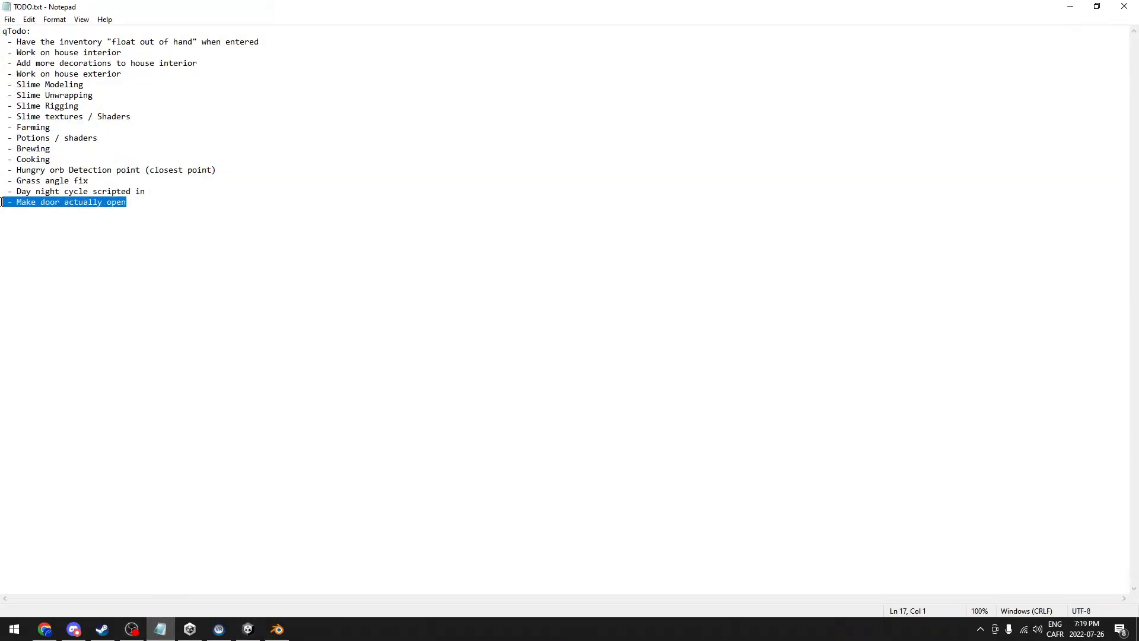
click(1070, 7)
- Select the Door.Entrance object inside House in the Unity scene
click(550, 249)
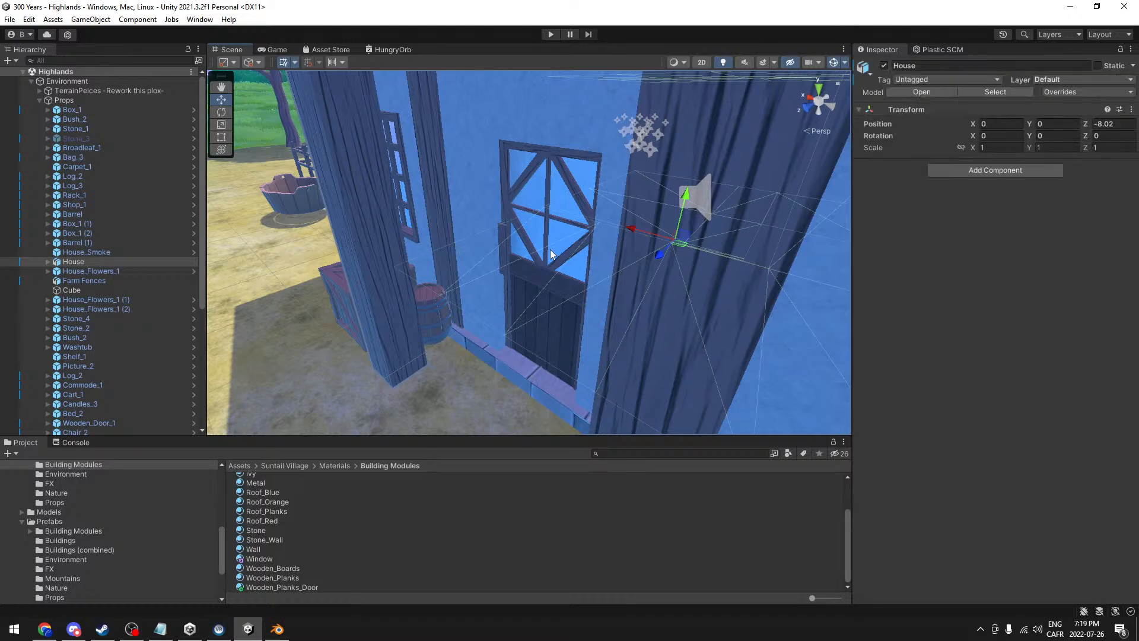
click(503, 191)
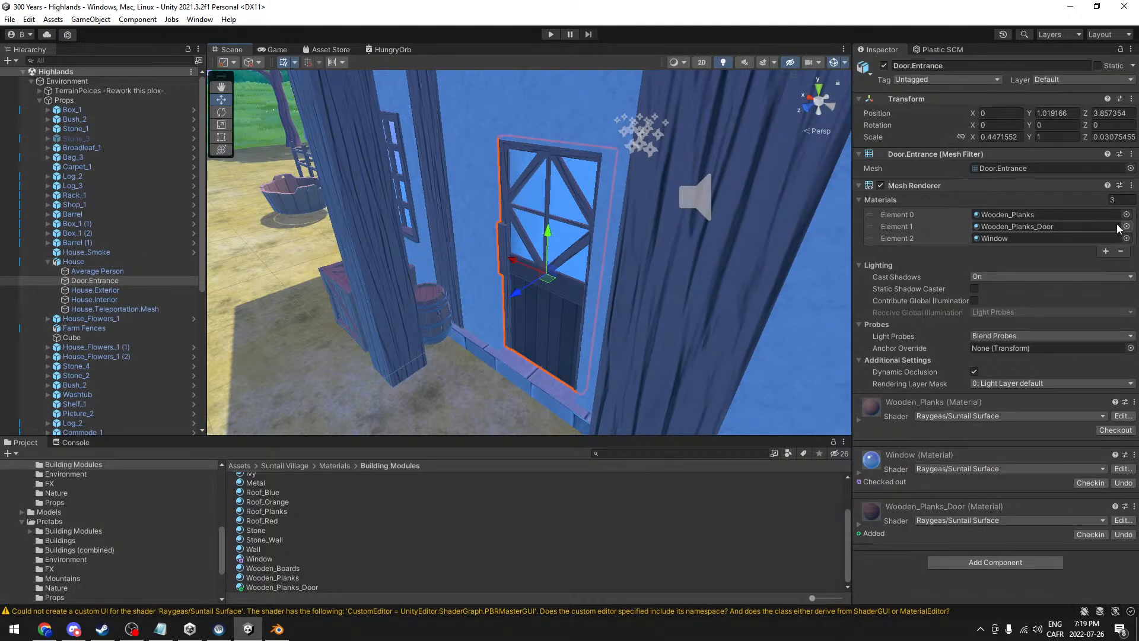
scroll(131, 312, down, 3)
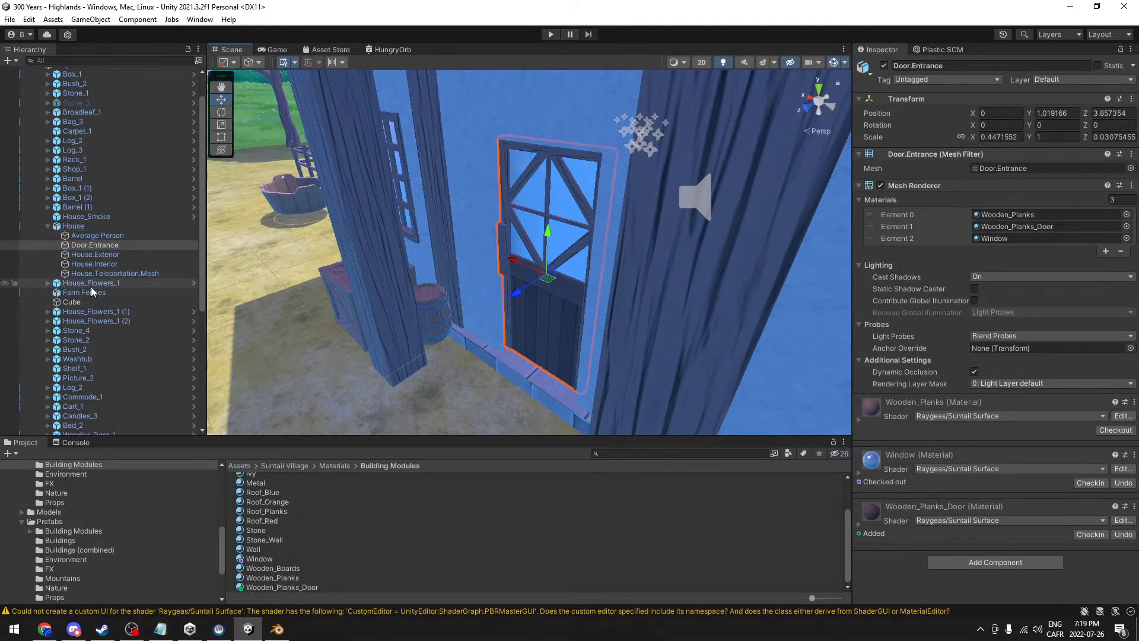
- Browse the mesh and XR components that can be added to Door.Entrance, then close the component list without adding any
click(943, 563)
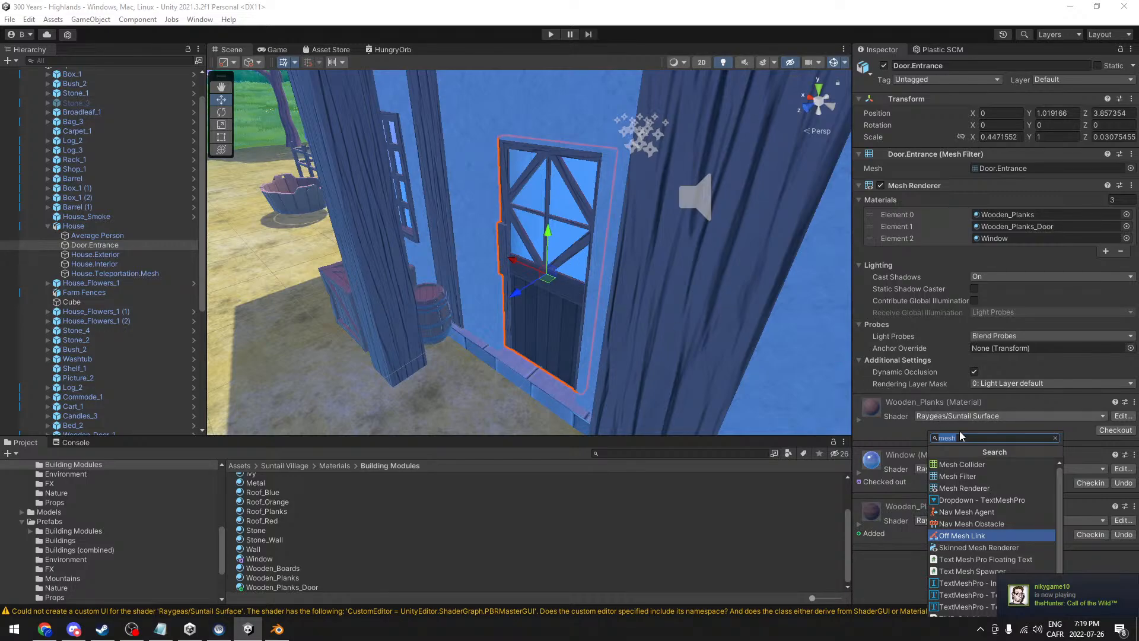
scroll(999, 507, down, 2)
scroll(1017, 553, up, 1)
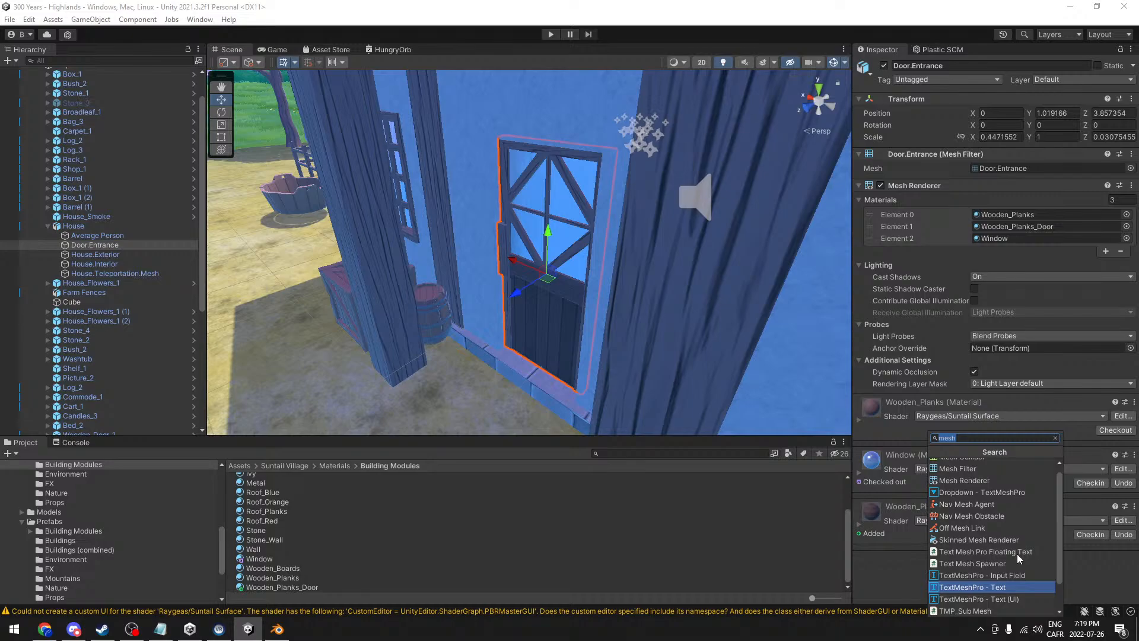
scroll(1016, 553, up, 1)
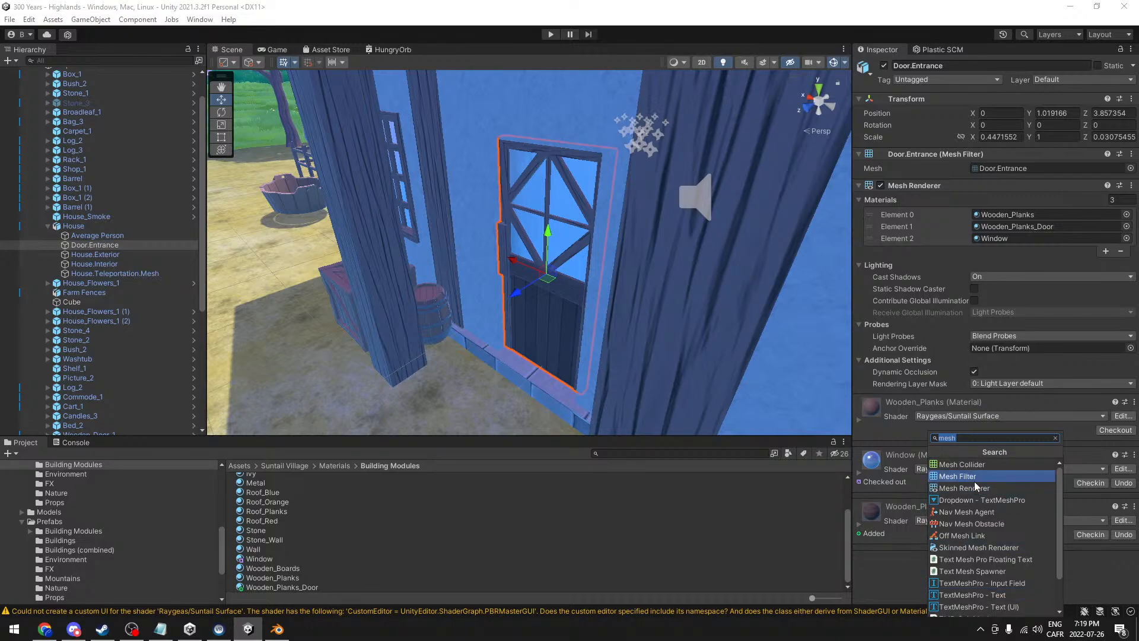
key(BackSpace)
scroll(974, 482, down, 3)
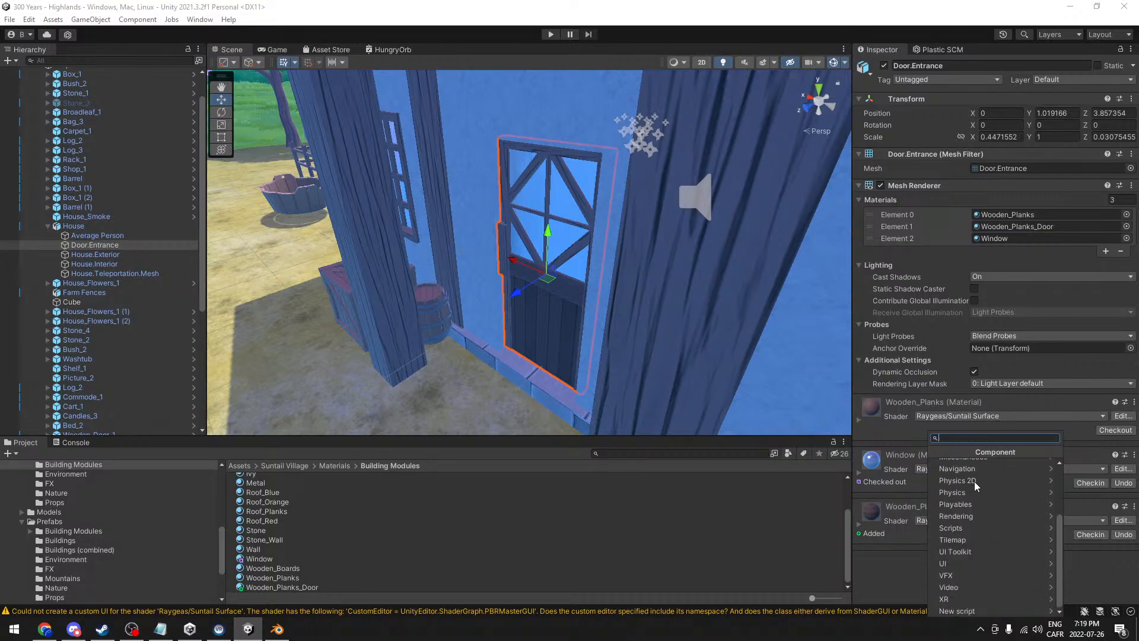
click(968, 598)
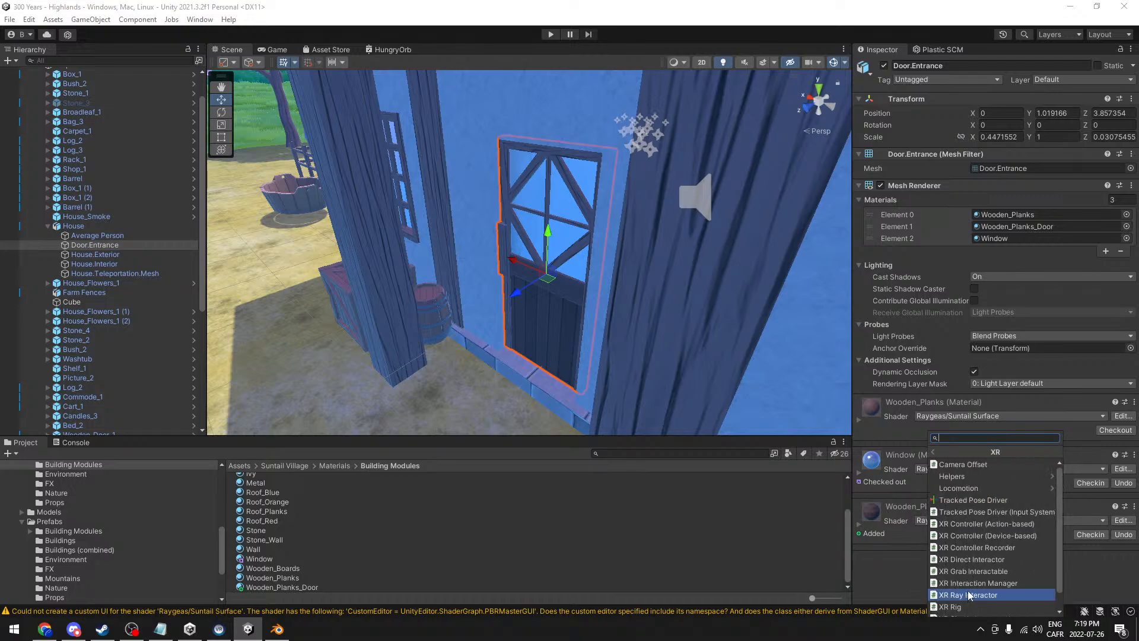
scroll(1008, 488, down, 1)
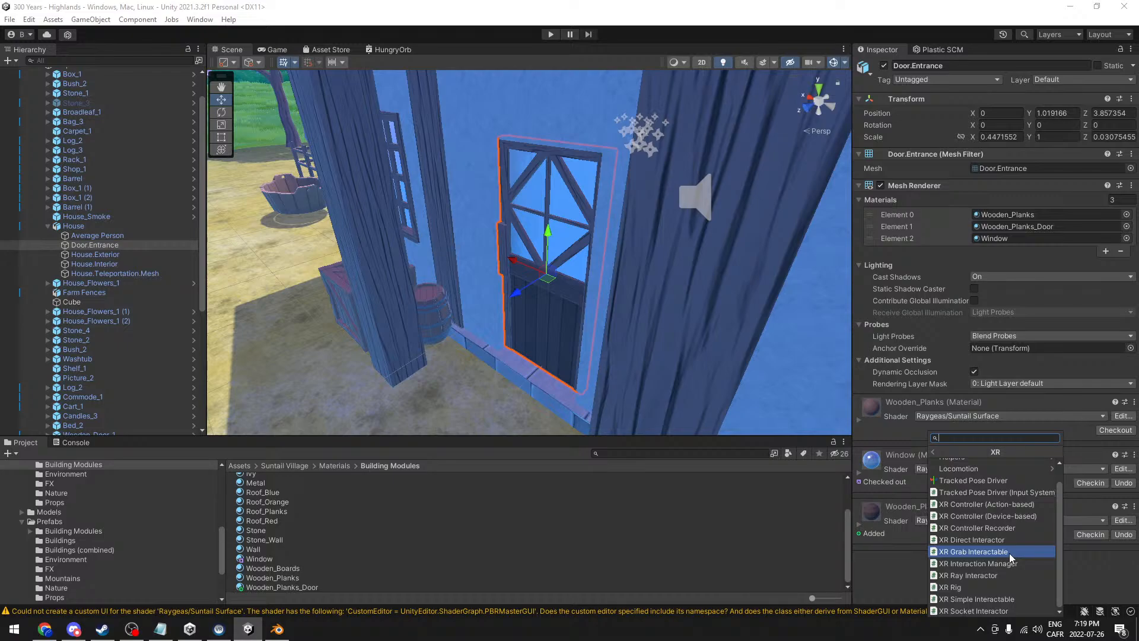
scroll(1009, 553, up, 1)
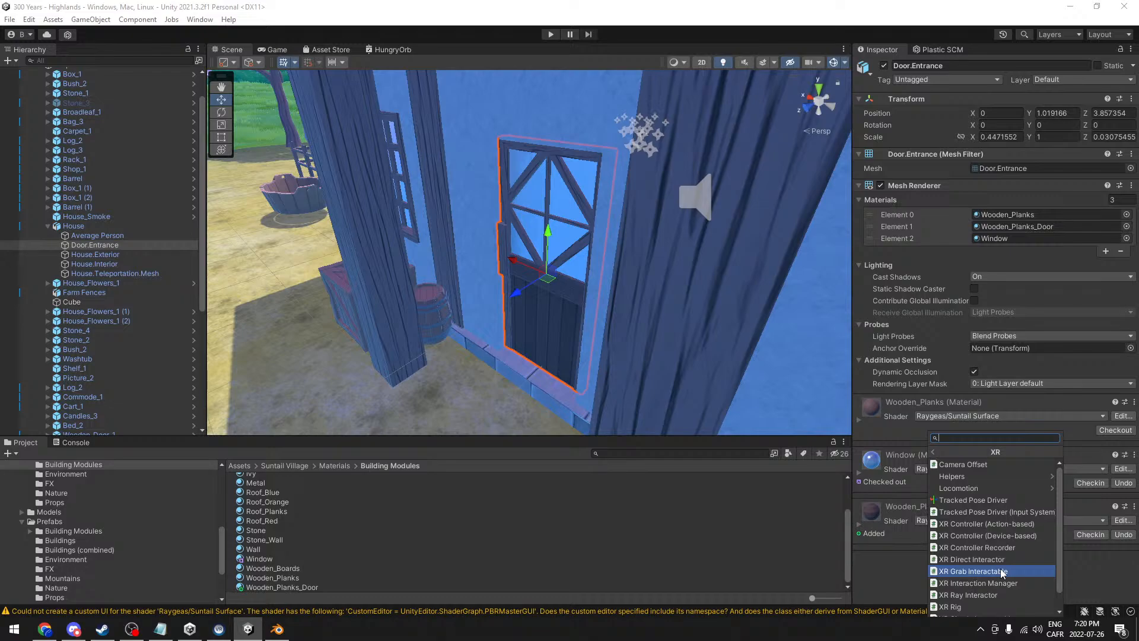
click(480, 3)
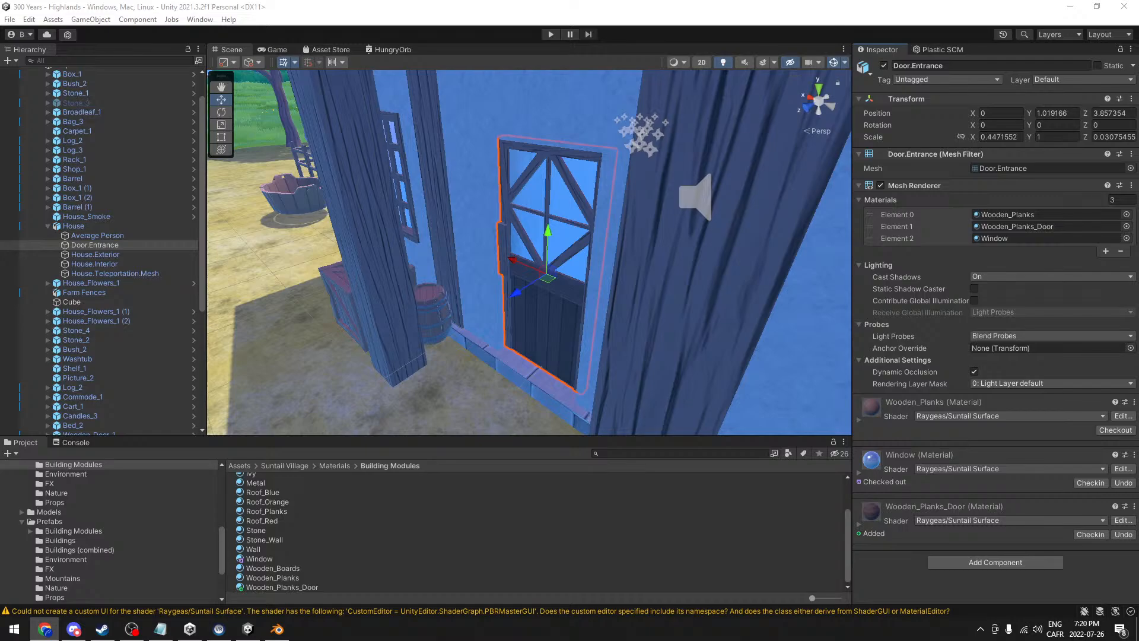
- Open the Package Manager and load all of the packages under My Assets
click(199, 19)
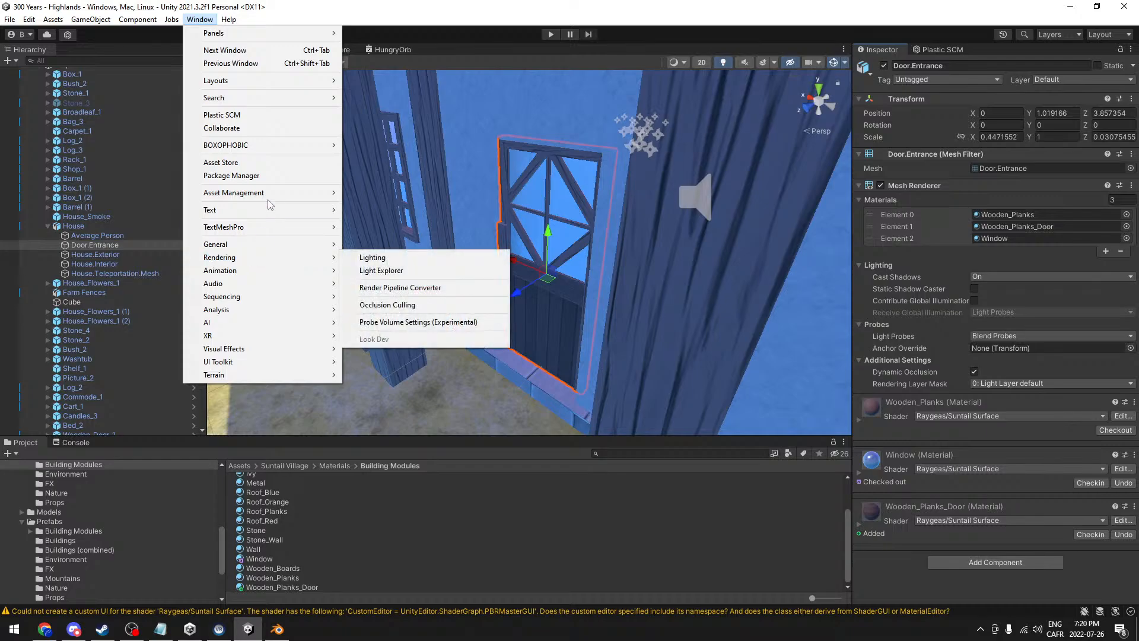
click(260, 177)
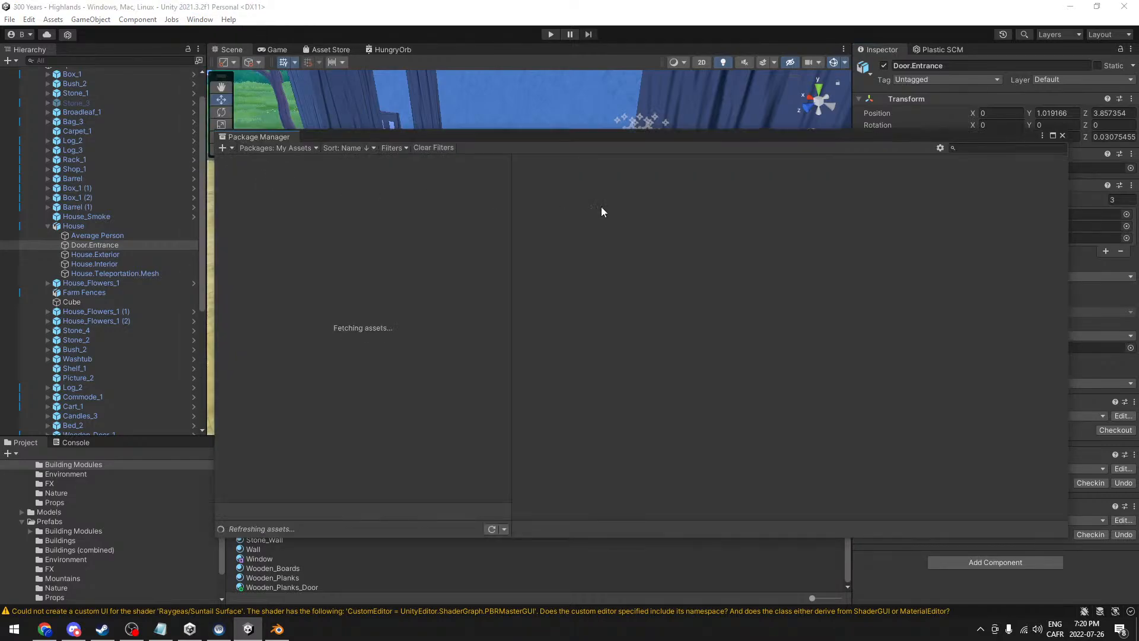
click(304, 149)
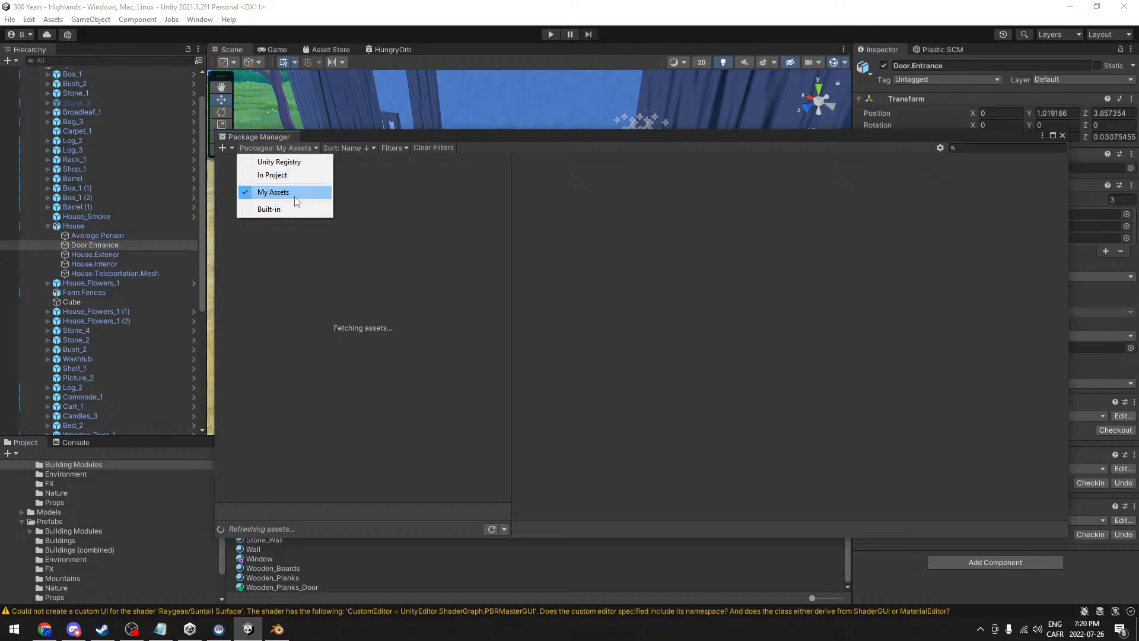
click(329, 366)
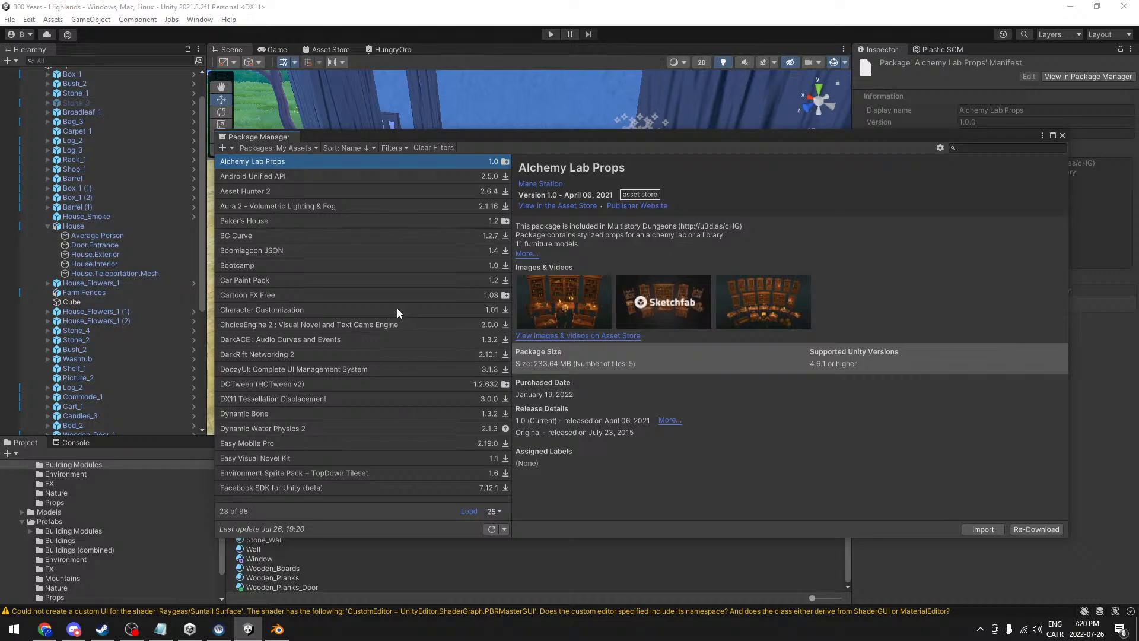
click(493, 511)
click(510, 551)
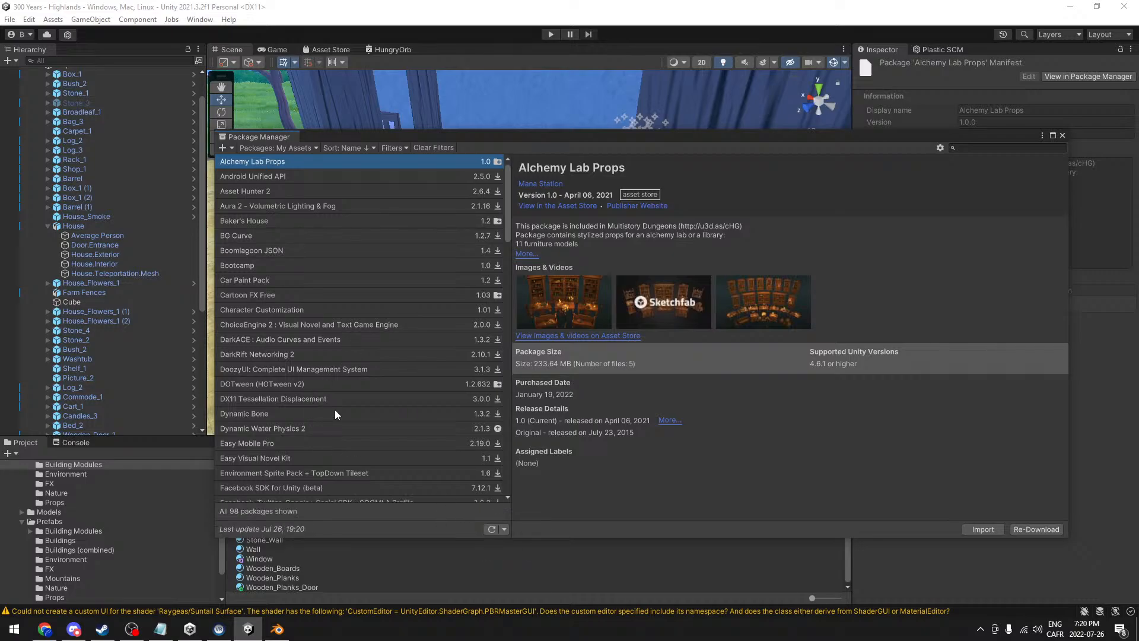
- Look through the My Assets packages for VR tools, viewing VR Samples [LEGACY], VR Magic Gestures AI and VRTK - Virtual Reality Toolkit
scroll(335, 410, down, 10)
scroll(337, 410, down, 15)
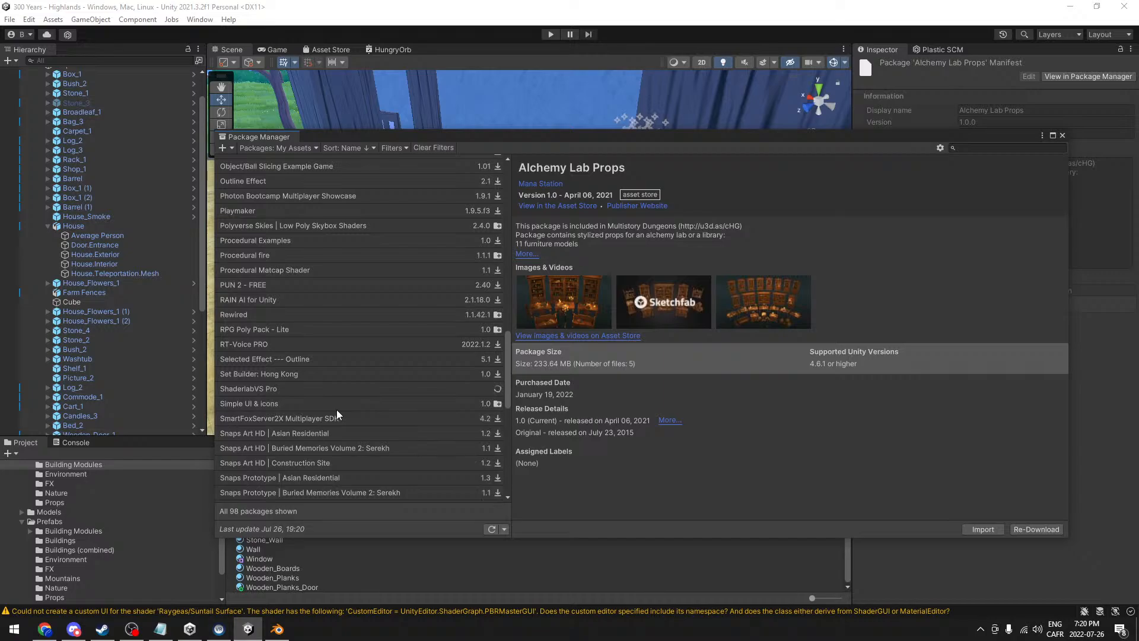
scroll(336, 410, down, 10)
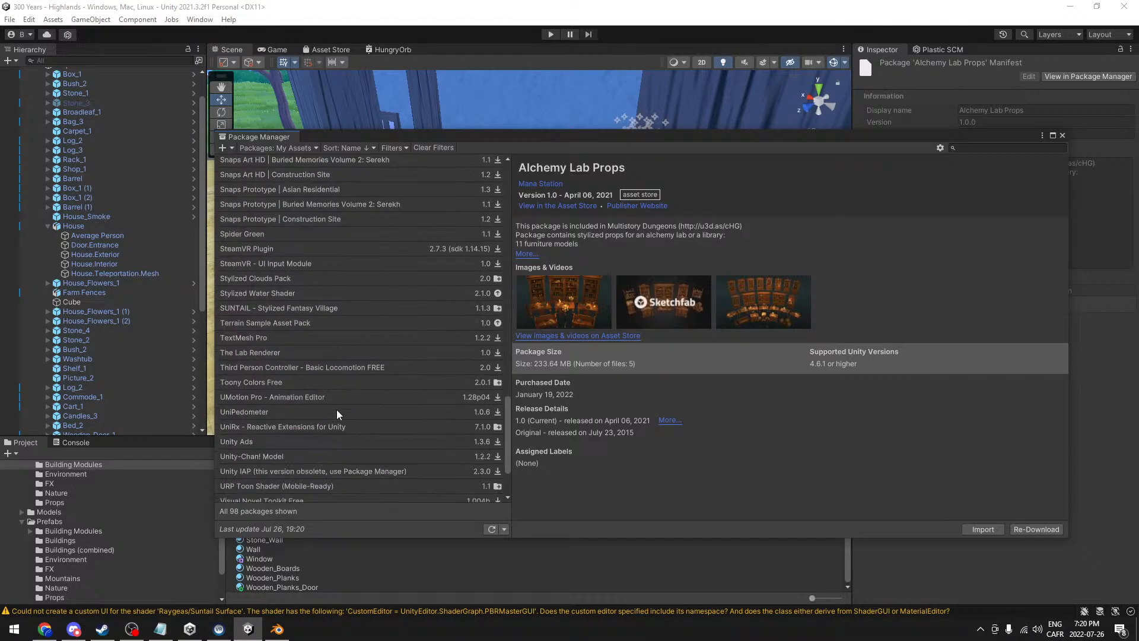
click(290, 467)
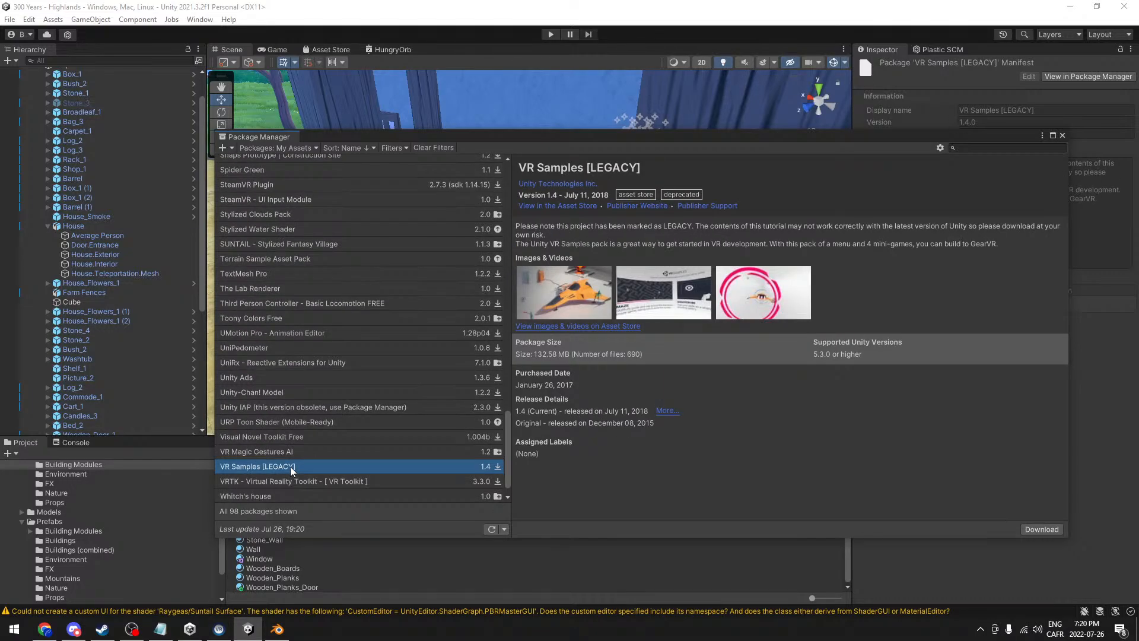
click(318, 452)
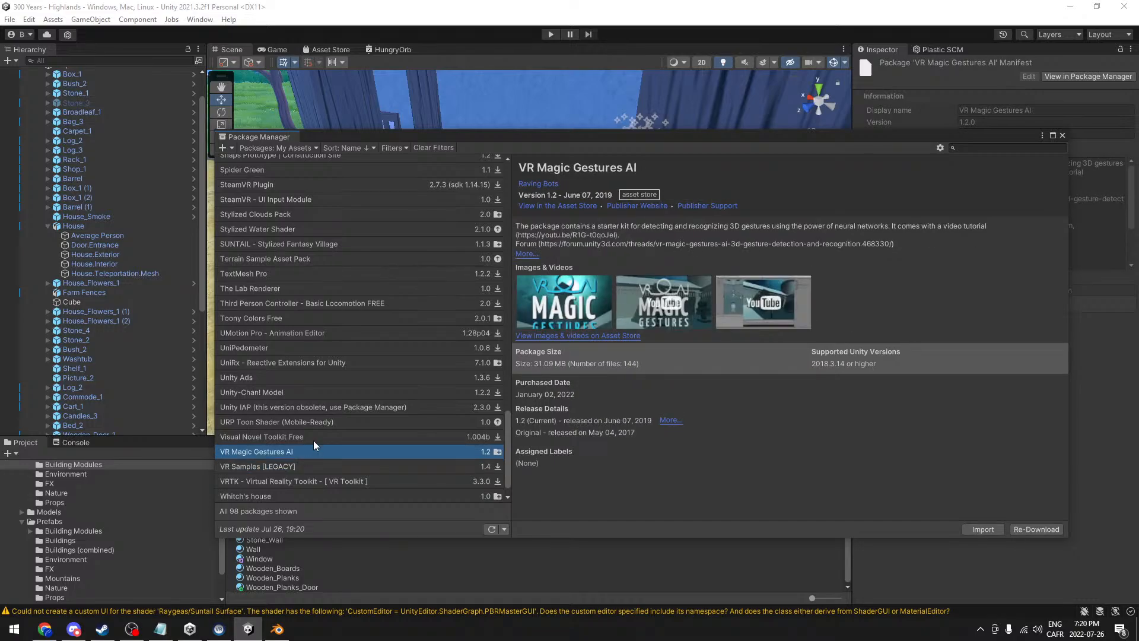
scroll(316, 440, down, 1)
click(318, 467)
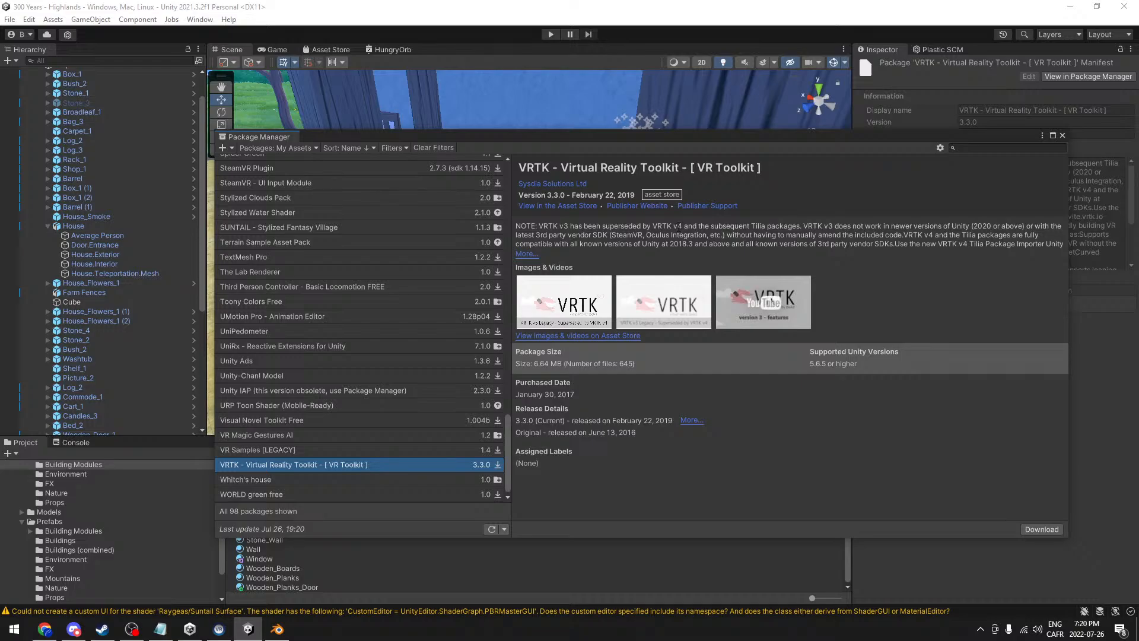
- Read the VRTK package's note on Unity version and third-party SDK compatibility, highlighting the relevant text and title
drag(677, 226, 918, 226)
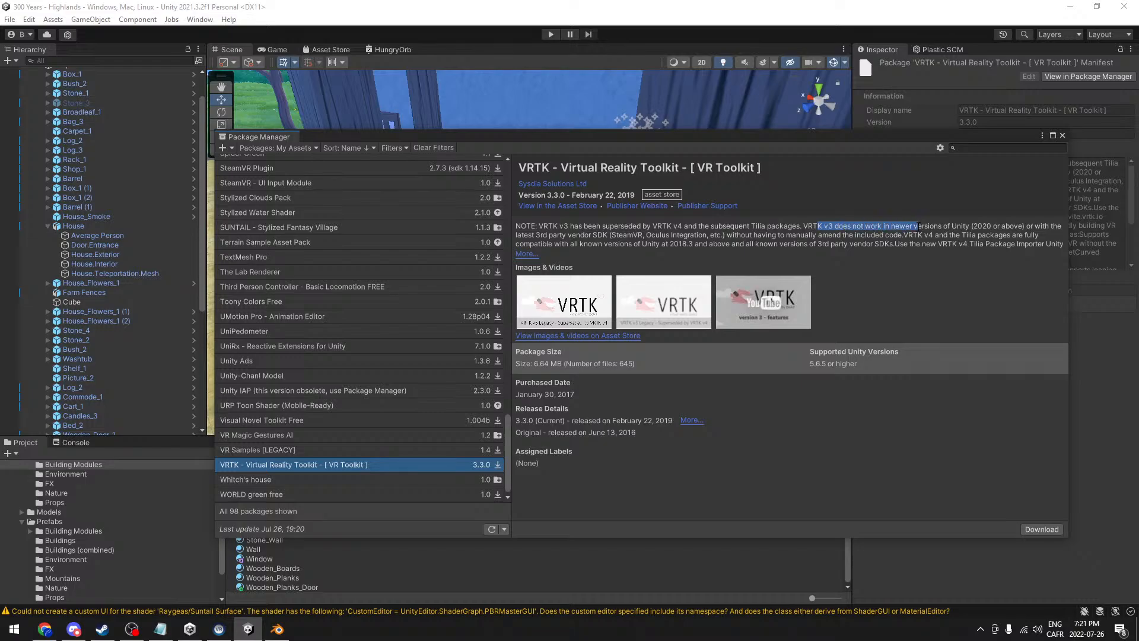
click(974, 225)
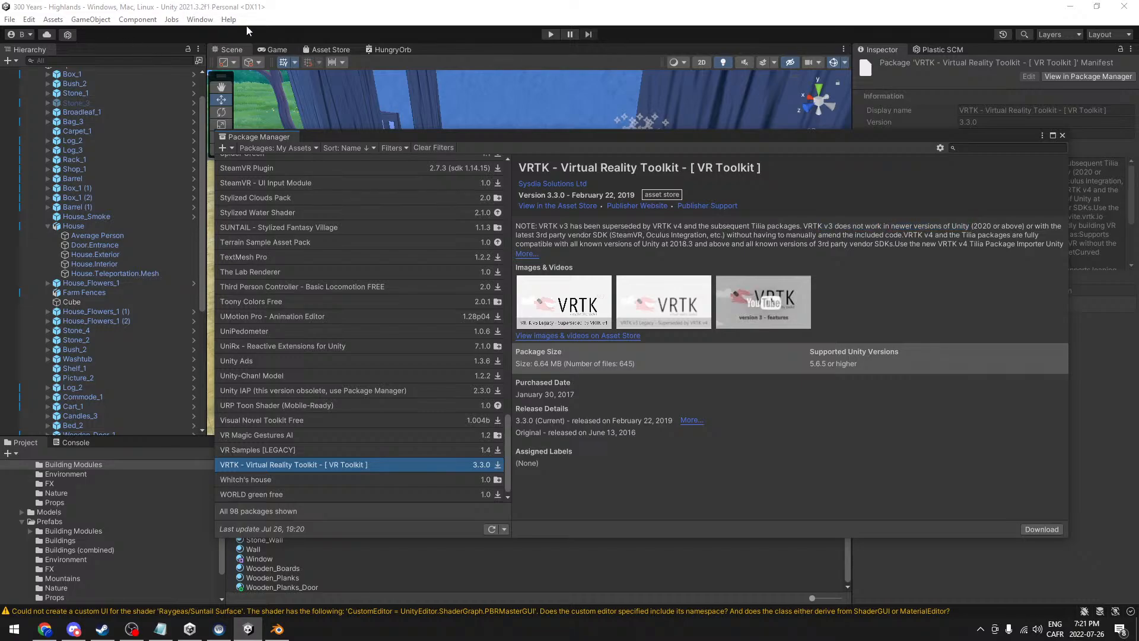
drag(524, 235, 829, 235)
click(828, 235)
drag(561, 167, 651, 170)
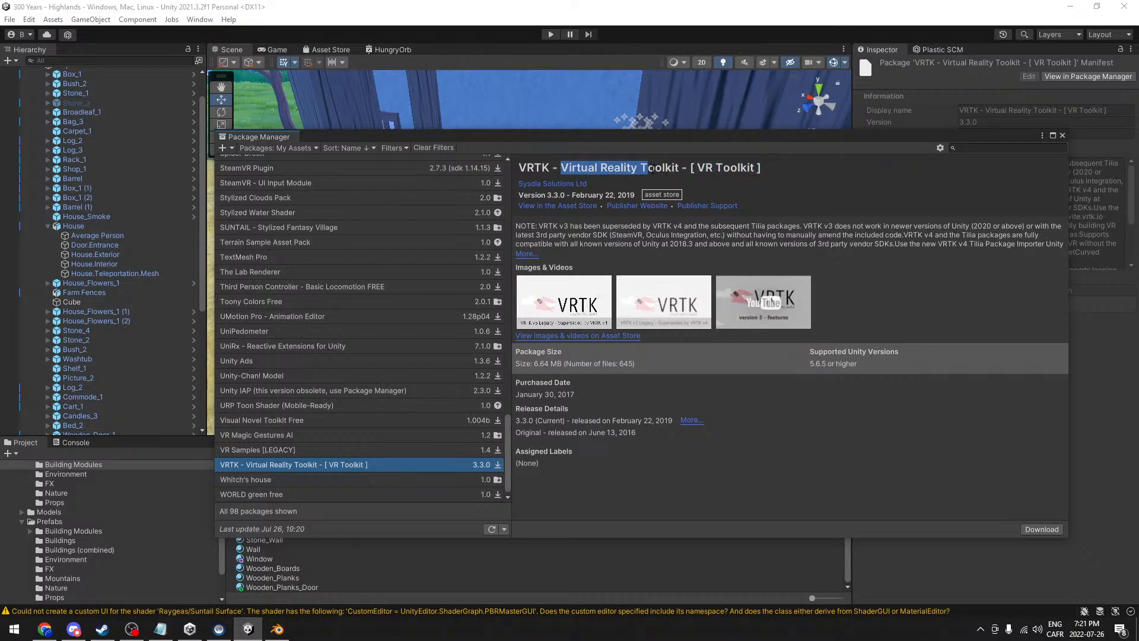
- Open the VRTK package's Unity Asset Store page in the browser and look over its overview
click(558, 210)
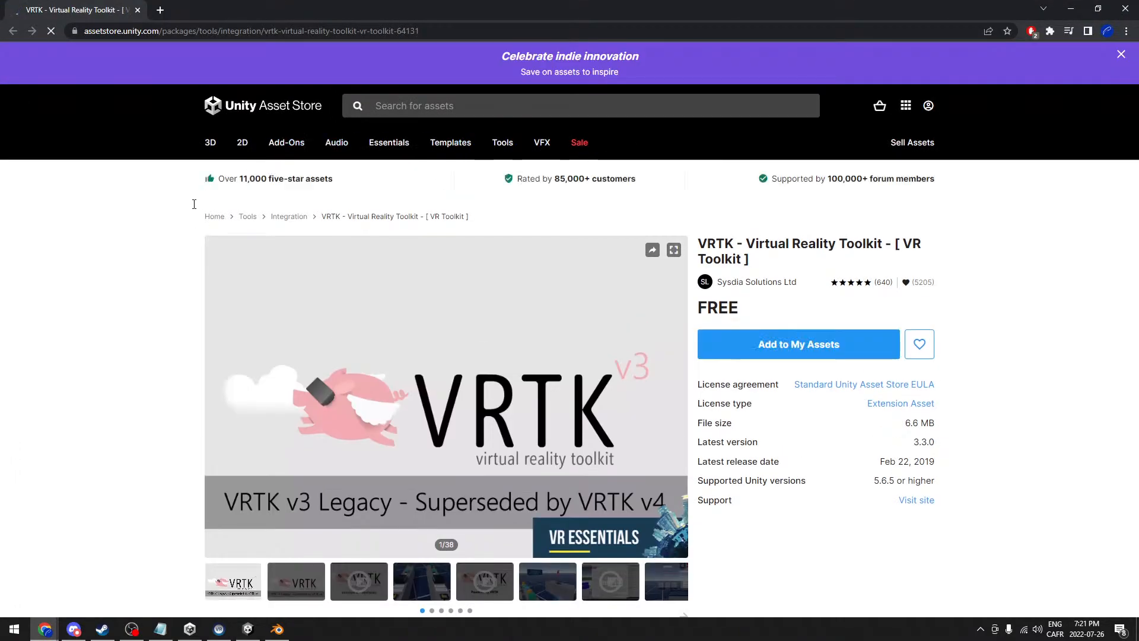
scroll(178, 218, down, 6)
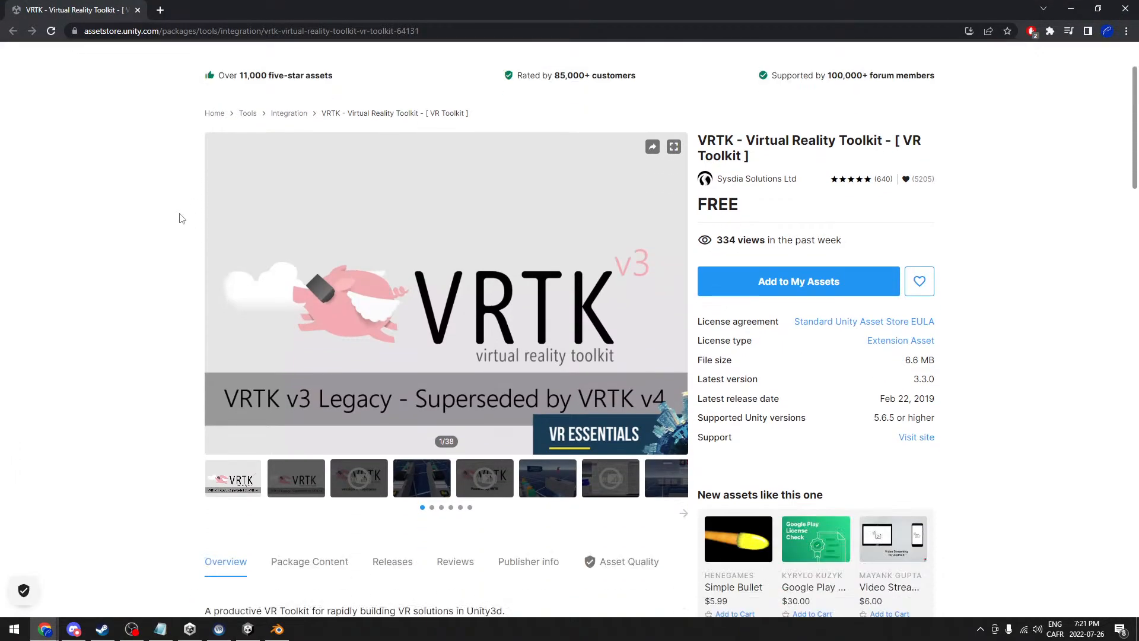
scroll(156, 219, up, 6)
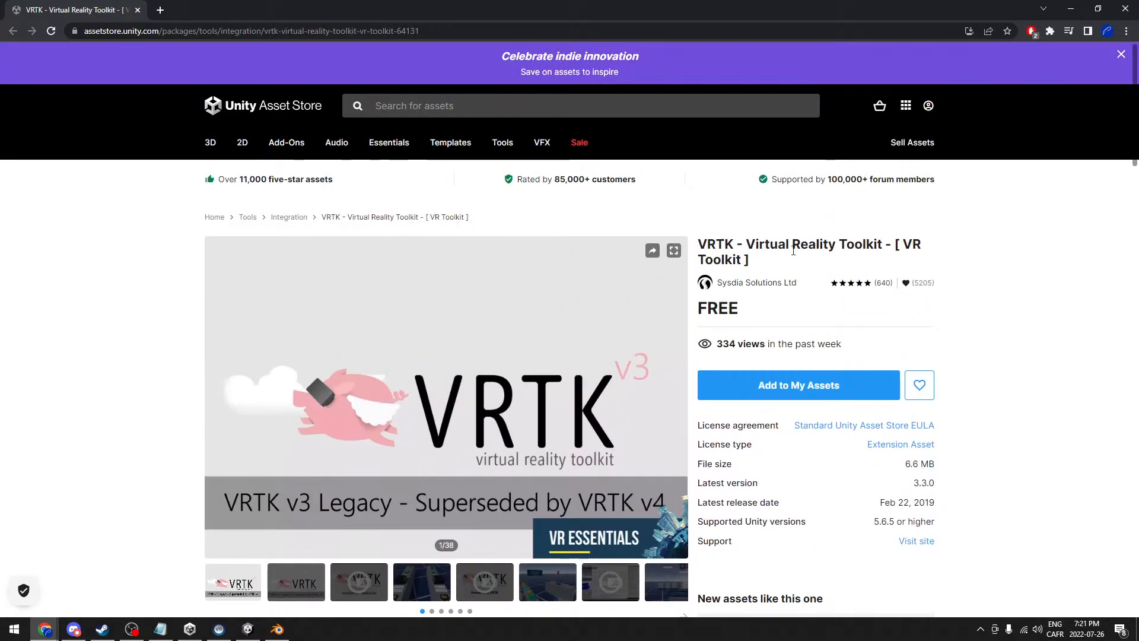
- Search the Asset Store for the copied title "VRTK - Virtual Reality Toolkit" and open the matching asset
drag(698, 246, 886, 242)
key(ctrl+c)
click(457, 107)
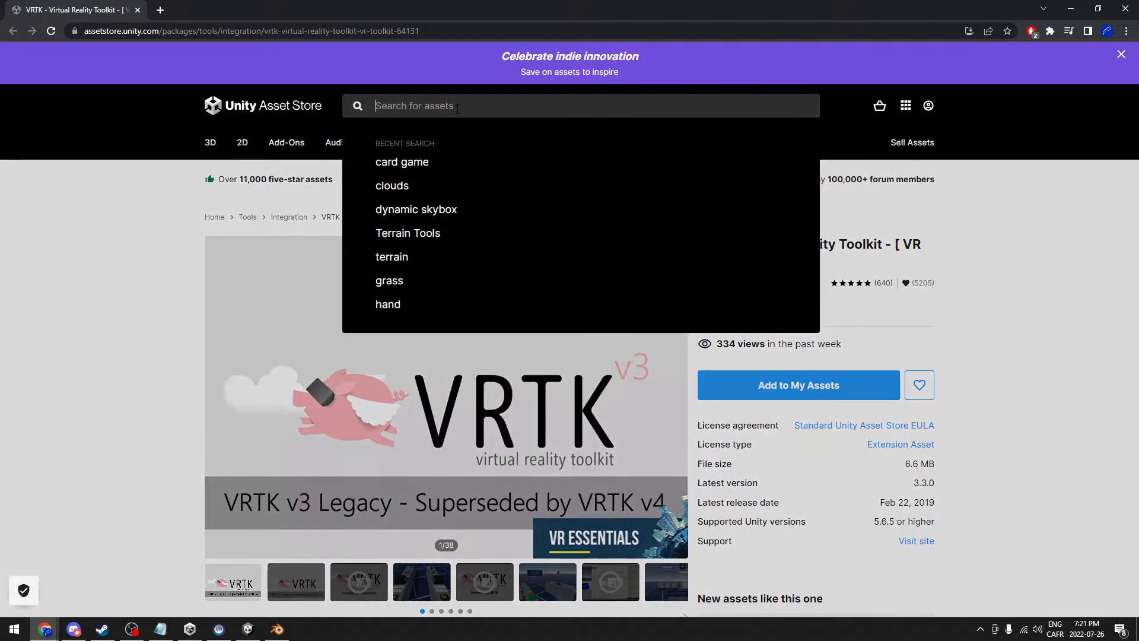
key(ctrl+v)
key(Return)
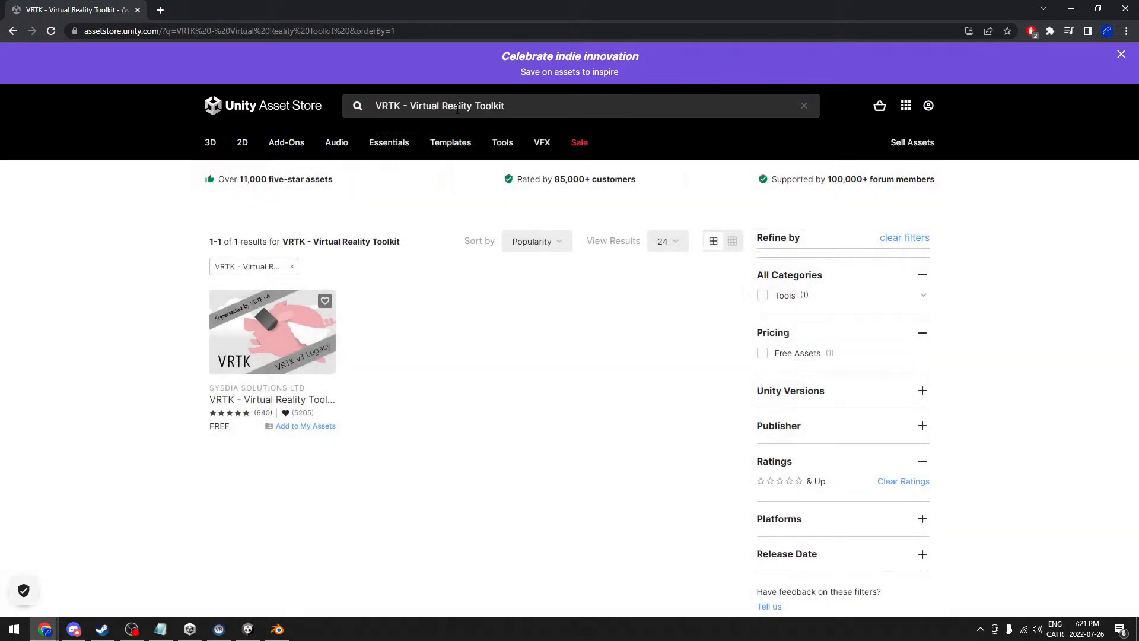
click(252, 337)
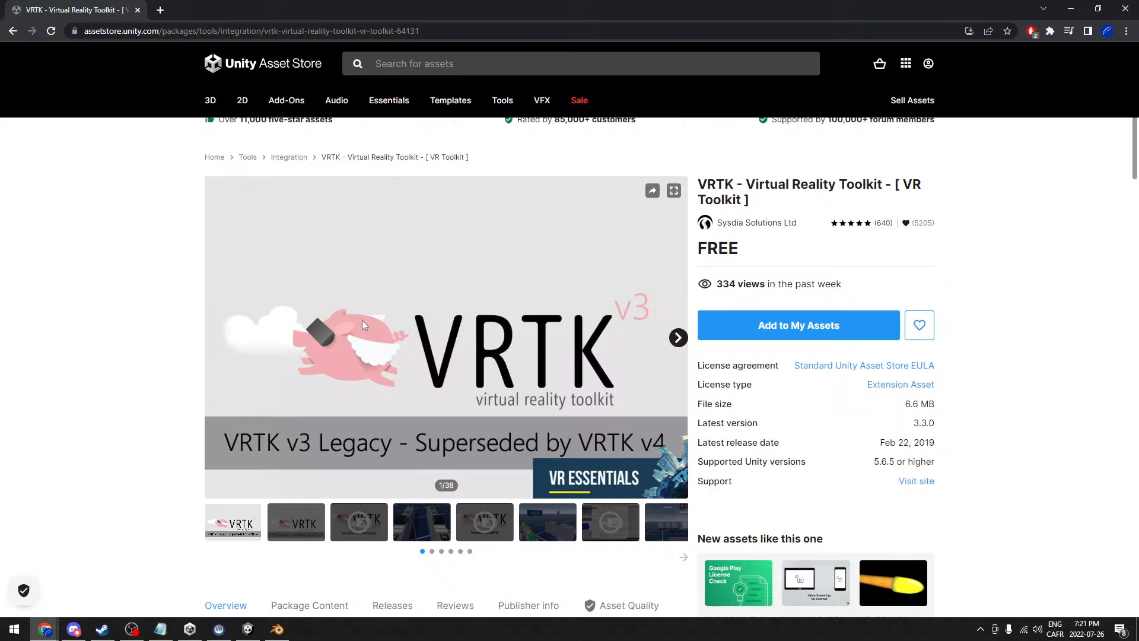
- Shorten the Asset Store search to "VRTK" and bring up the results list
scroll(424, 112, up, 1)
click(441, 106)
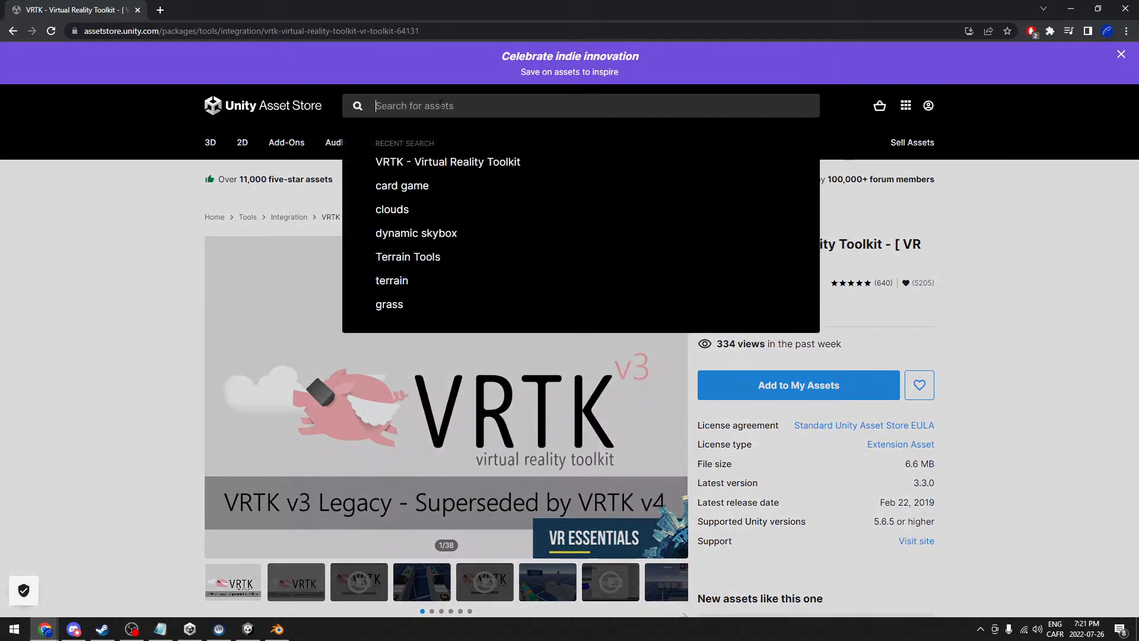
click(392, 162)
drag(504, 106, 388, 108)
key(BackSpace)
key(Return)
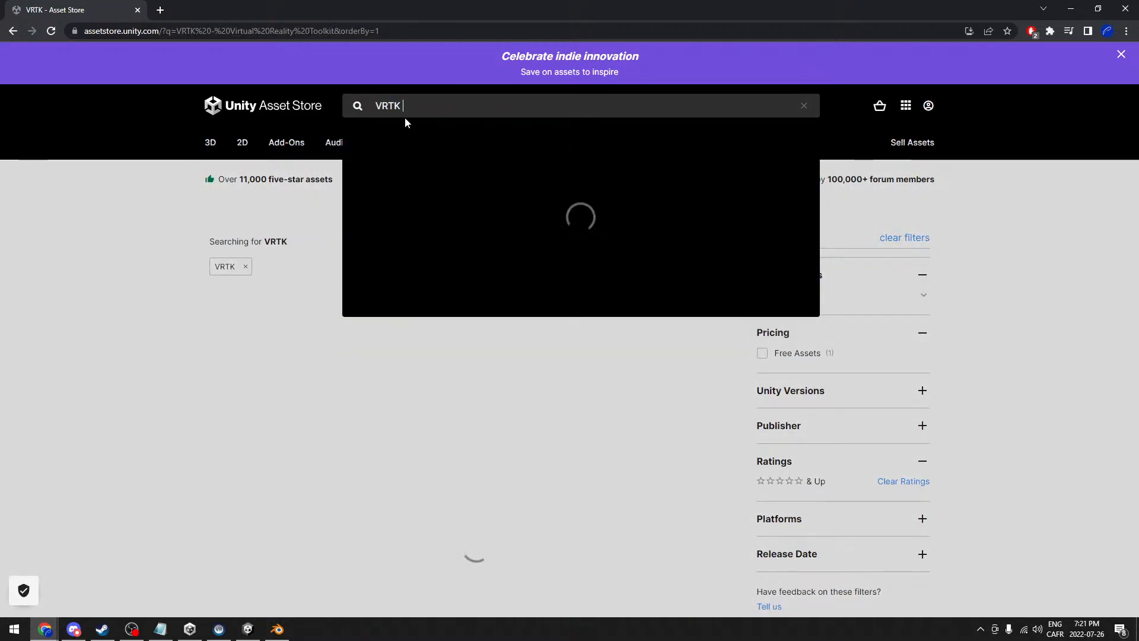
click(441, 280)
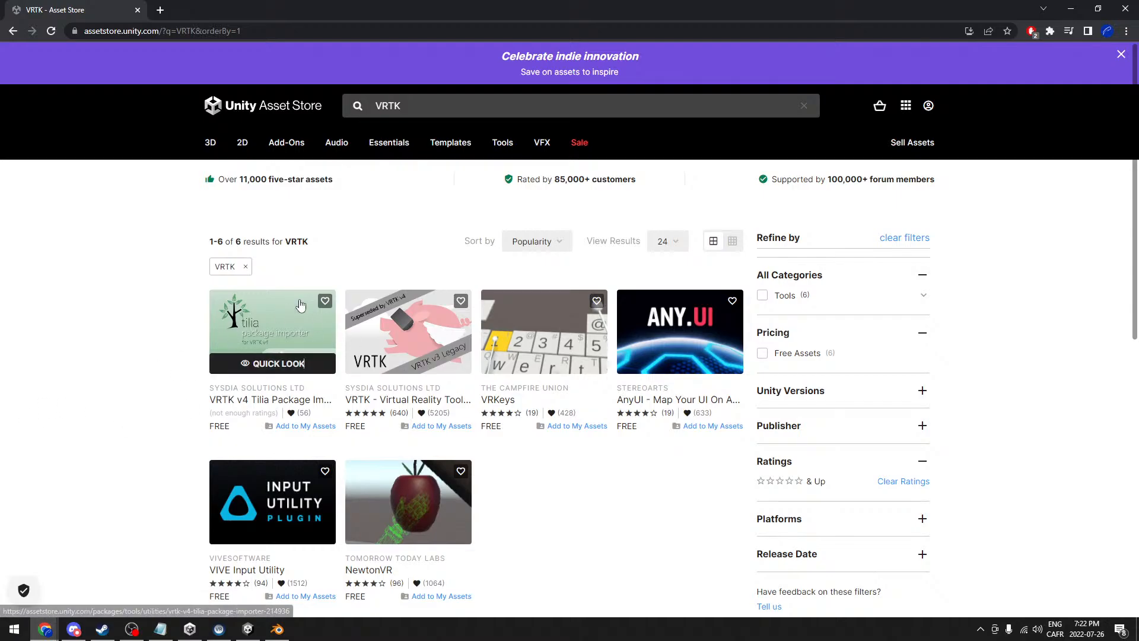
- Add VRTK v4 Tilia Package Importer to My Assets from its store page and bring it up in Unity's Package Manager
click(274, 321)
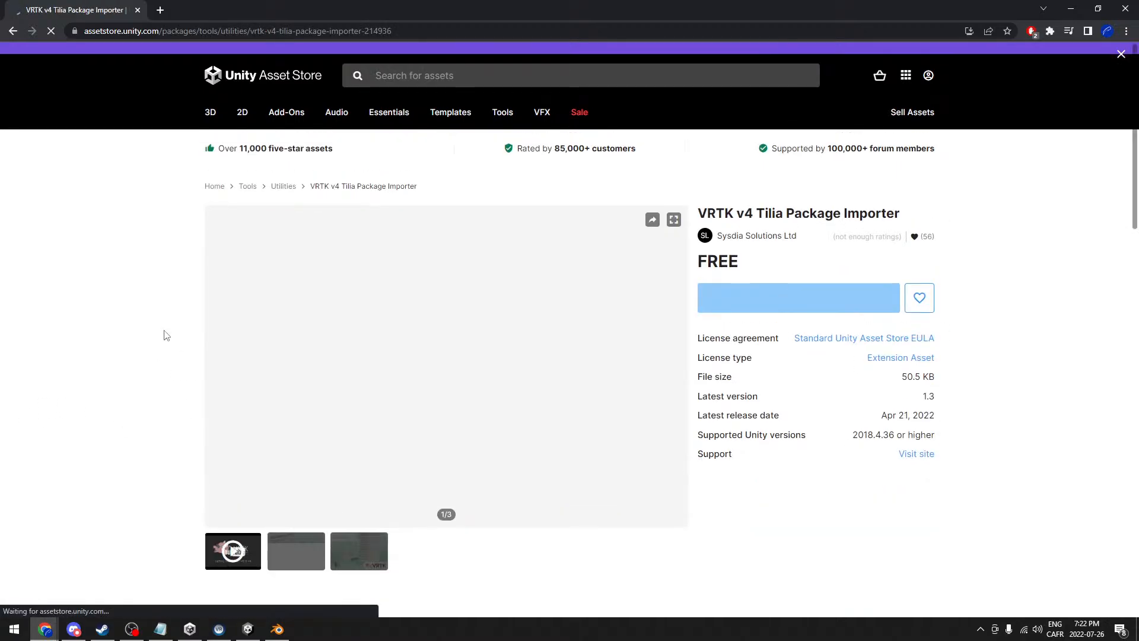
click(846, 378)
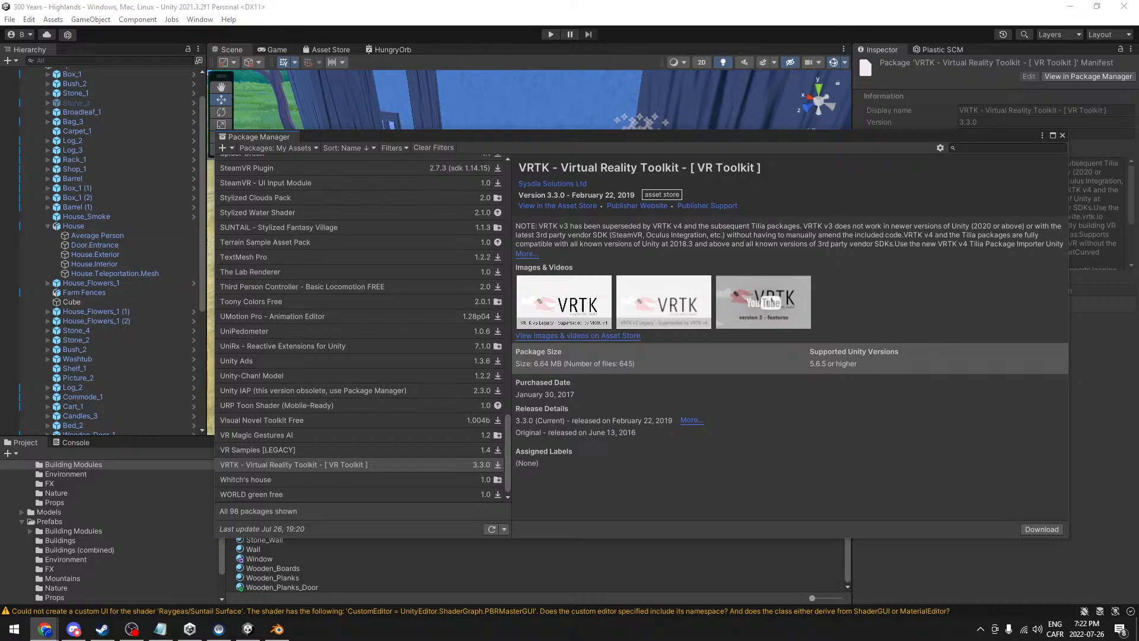
key(alt+Tab)
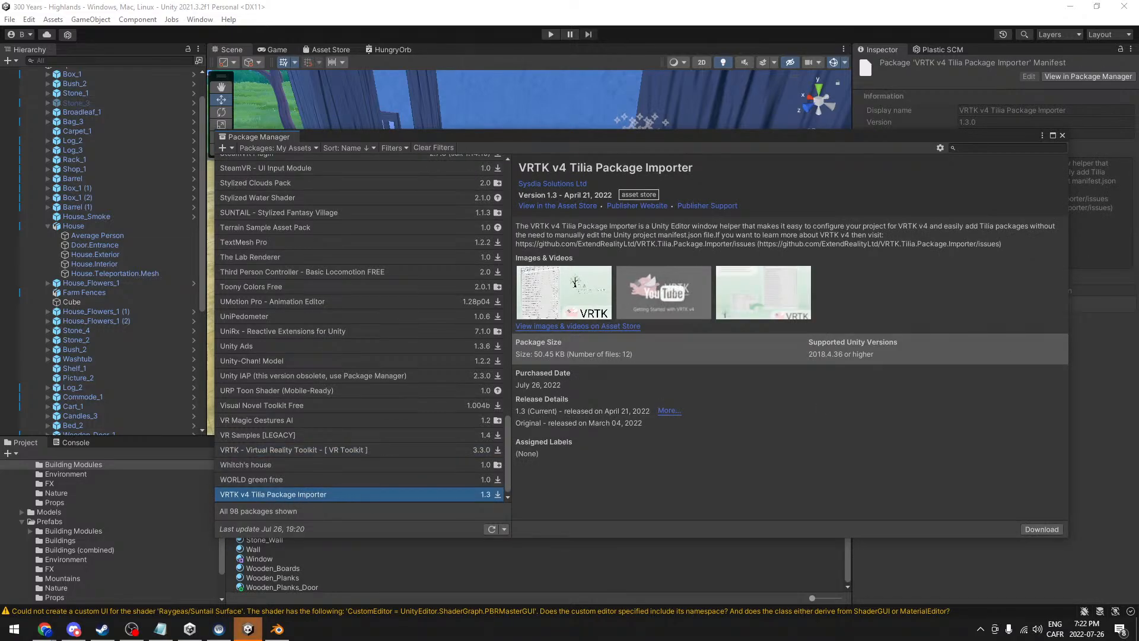
key(alt+Tab)
key(alt+Tab)
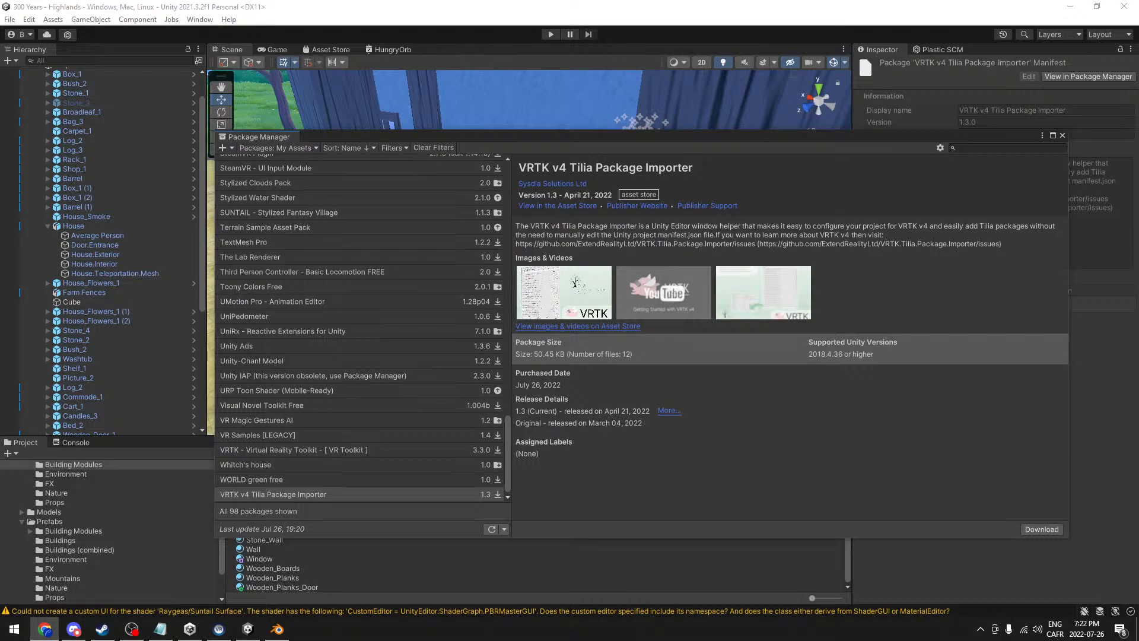
key(alt+Tab)
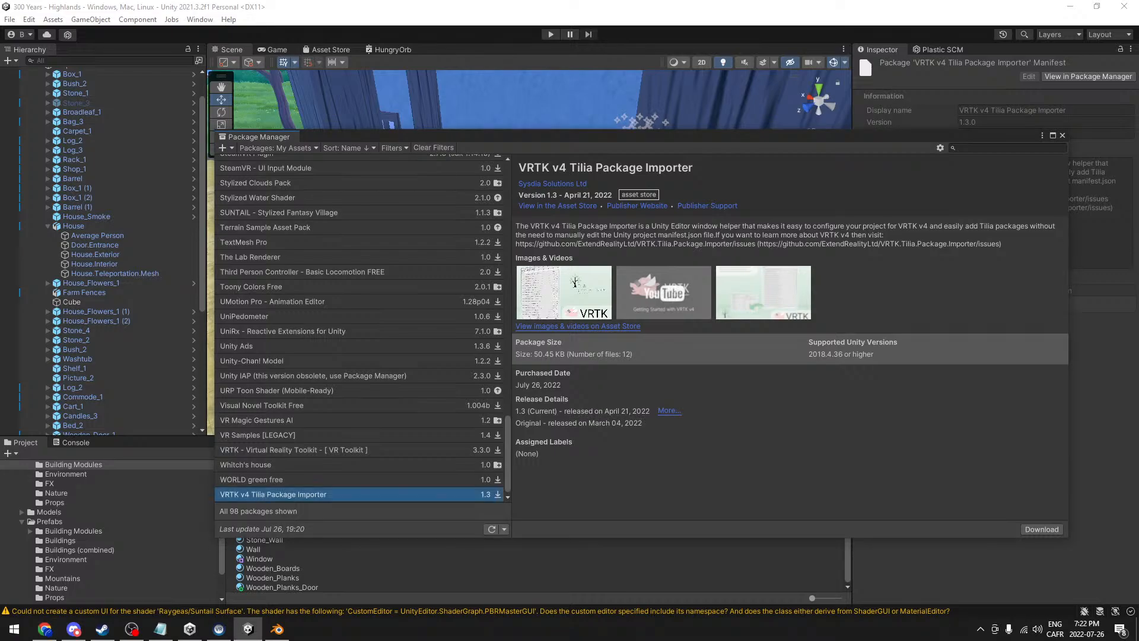
- Download VRTK v4 Tilia Package Importer and import all its files into the project, installing its Package Manager dependencies
key(alt+Tab)
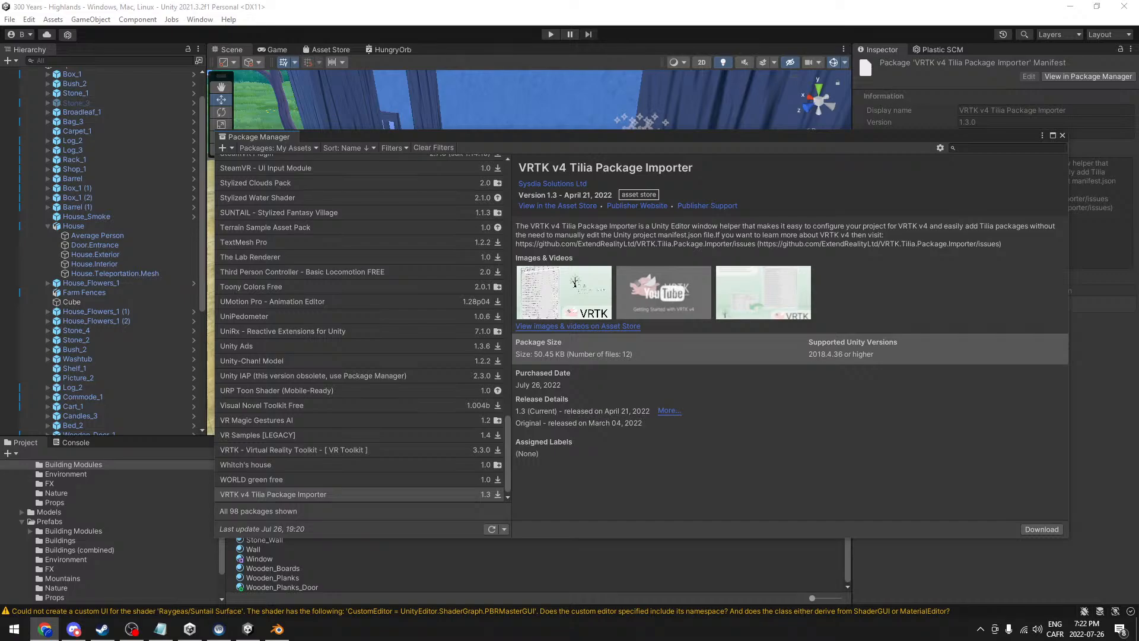
key(alt+Tab)
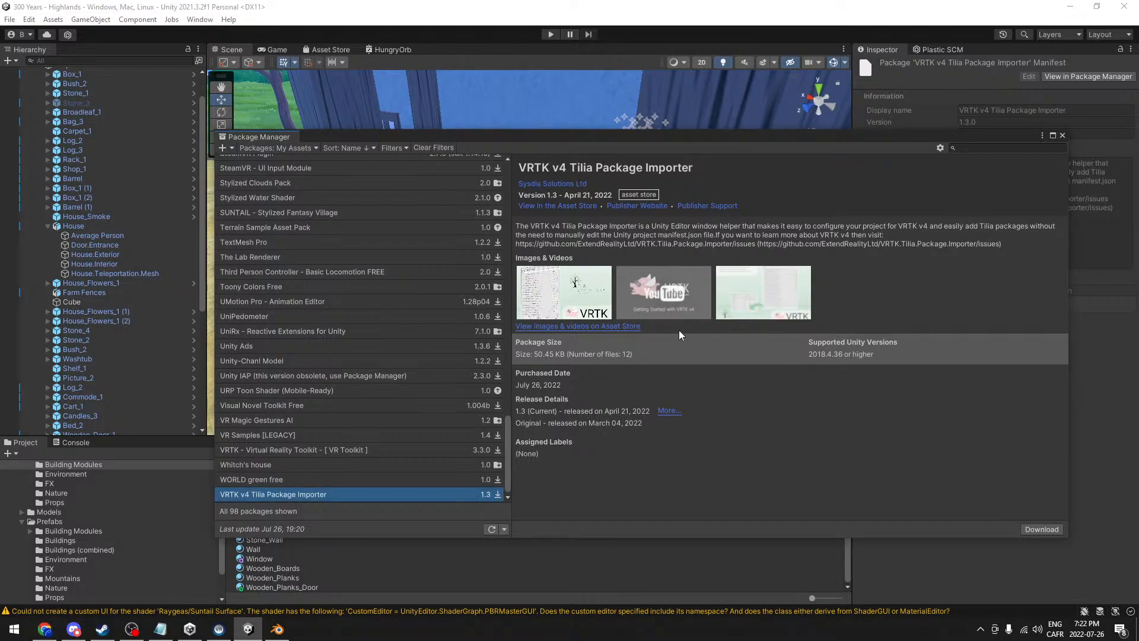
drag(530, 226, 1020, 226)
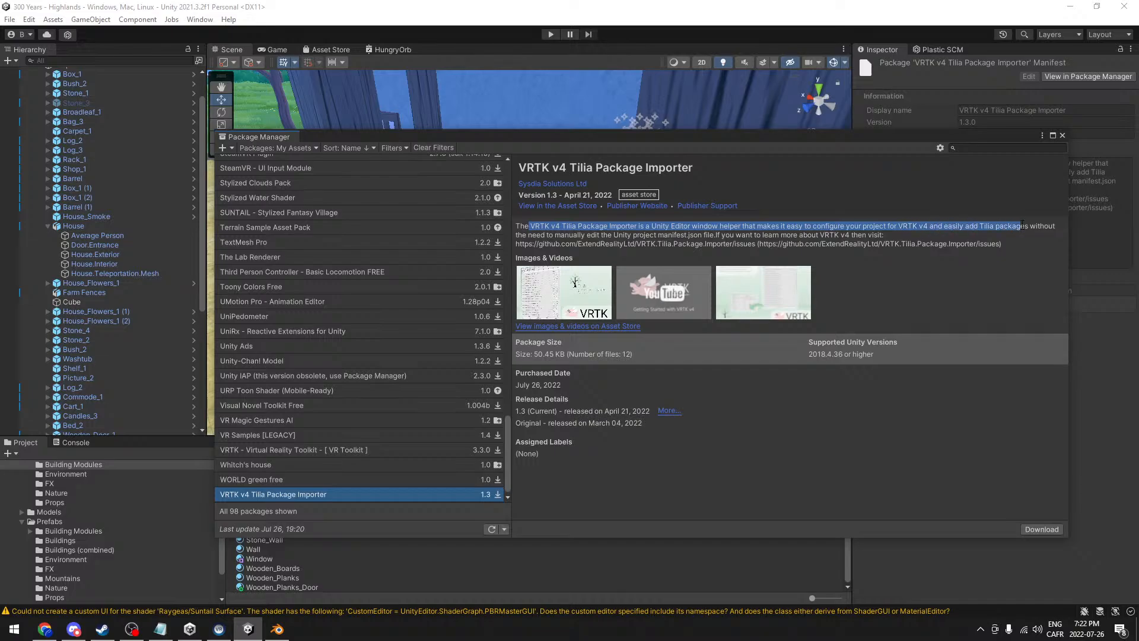
click(974, 463)
click(1031, 530)
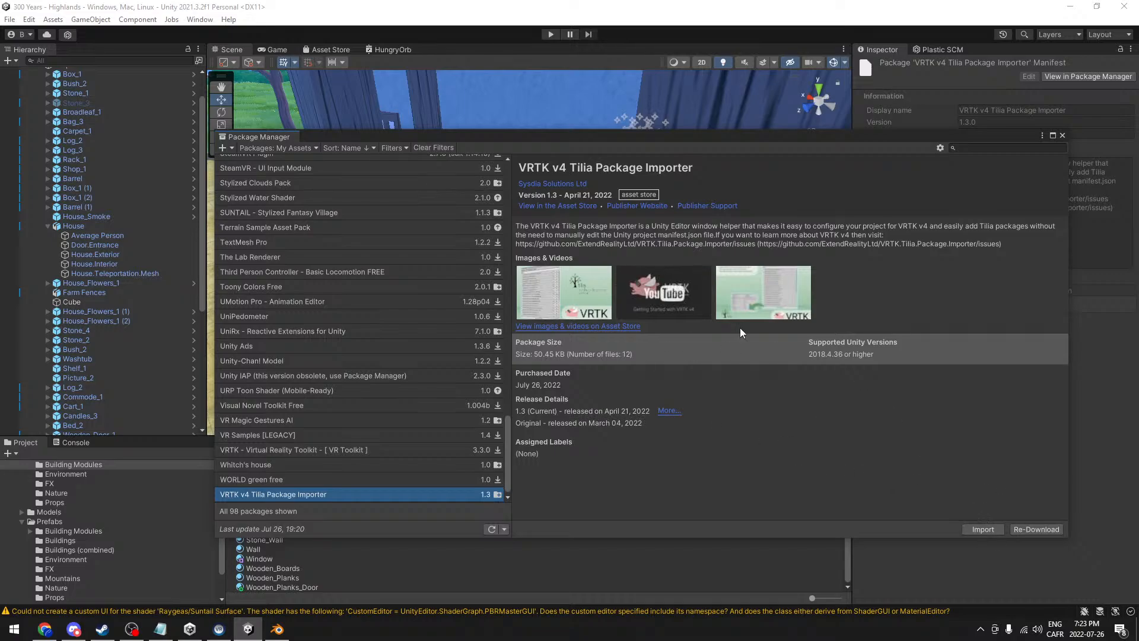
click(994, 528)
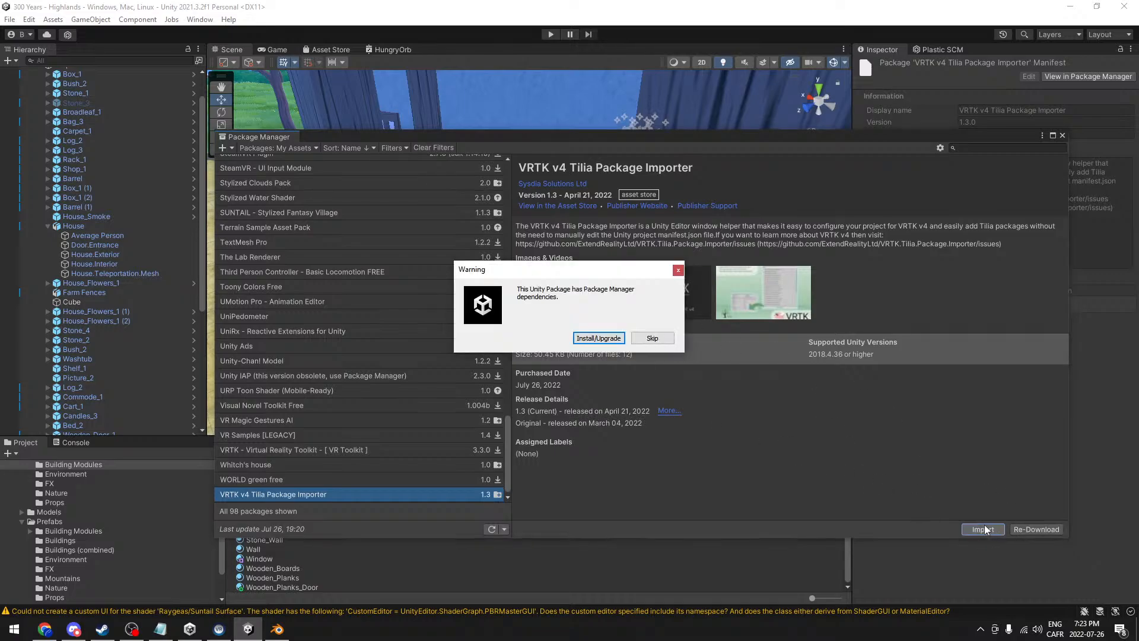
click(600, 338)
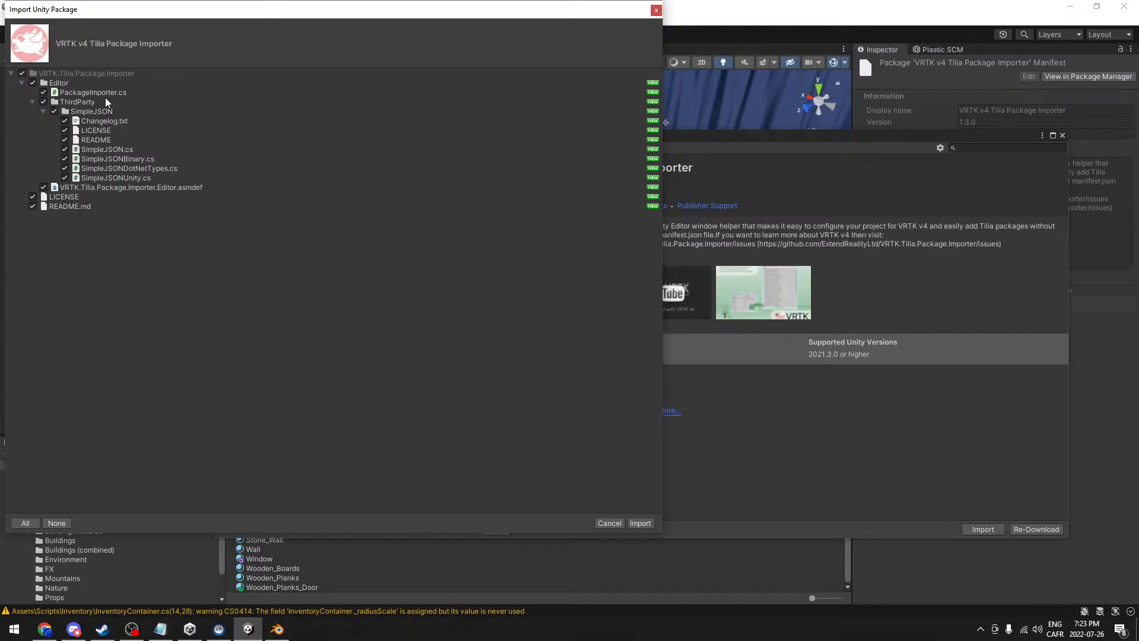
click(647, 525)
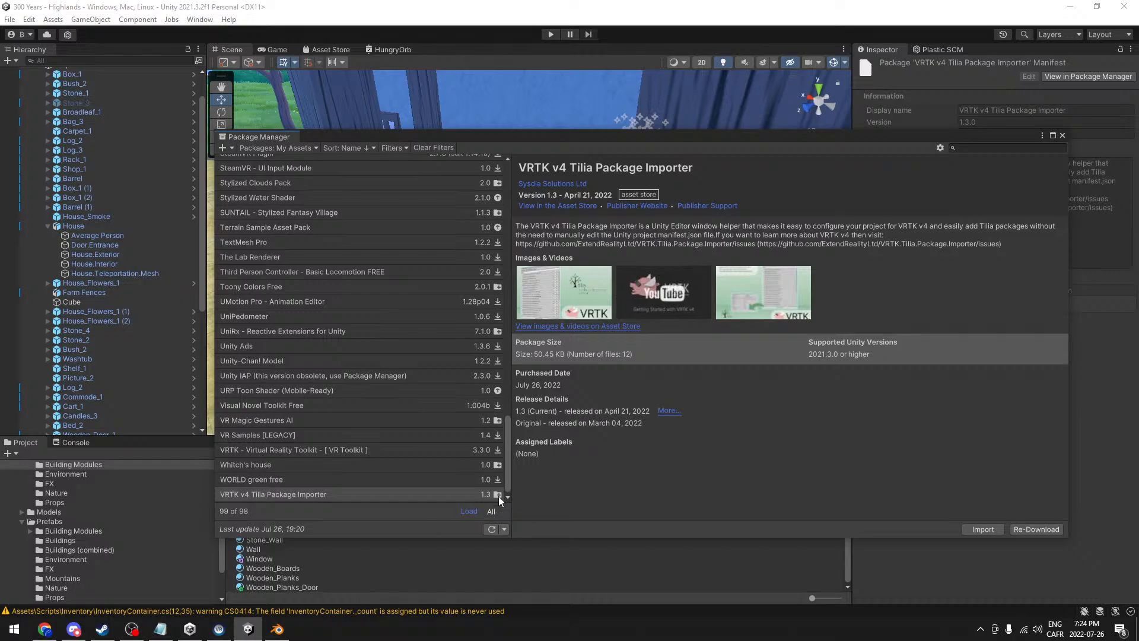
- Try to import VRTK v4 Tilia Package Importer and its dependencies a second time, and dismiss the import window
click(985, 529)
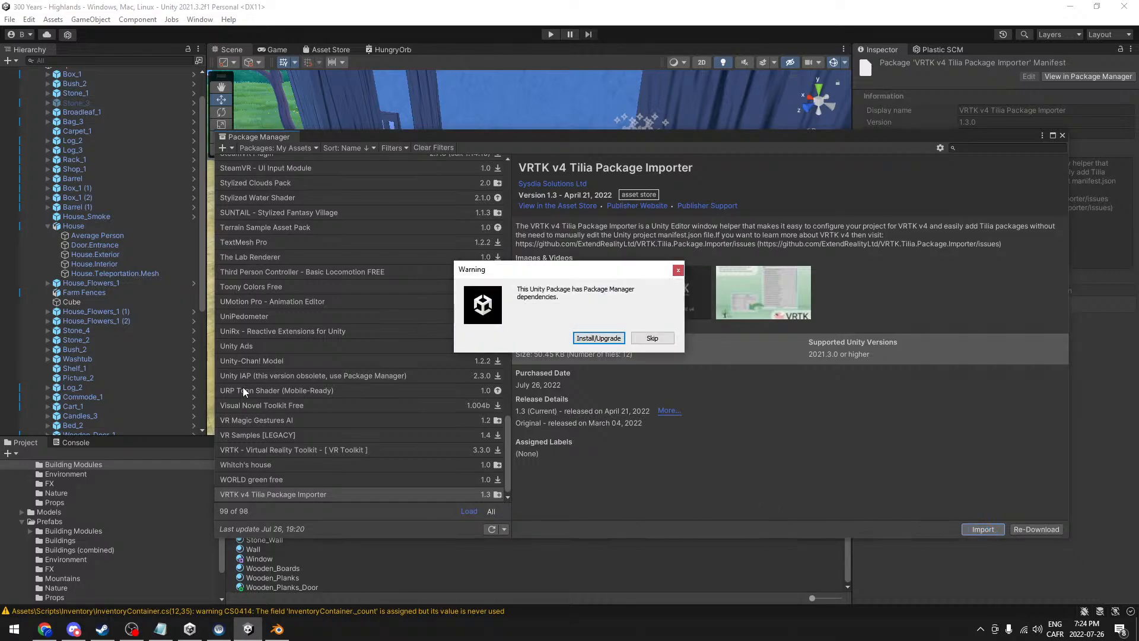
click(606, 340)
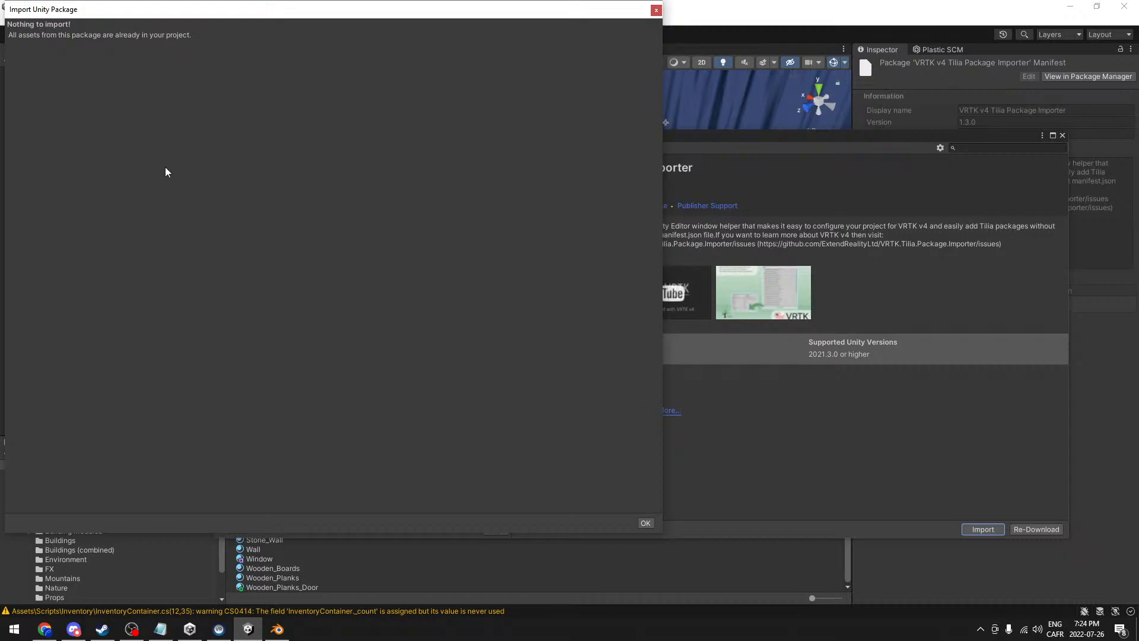
click(655, 11)
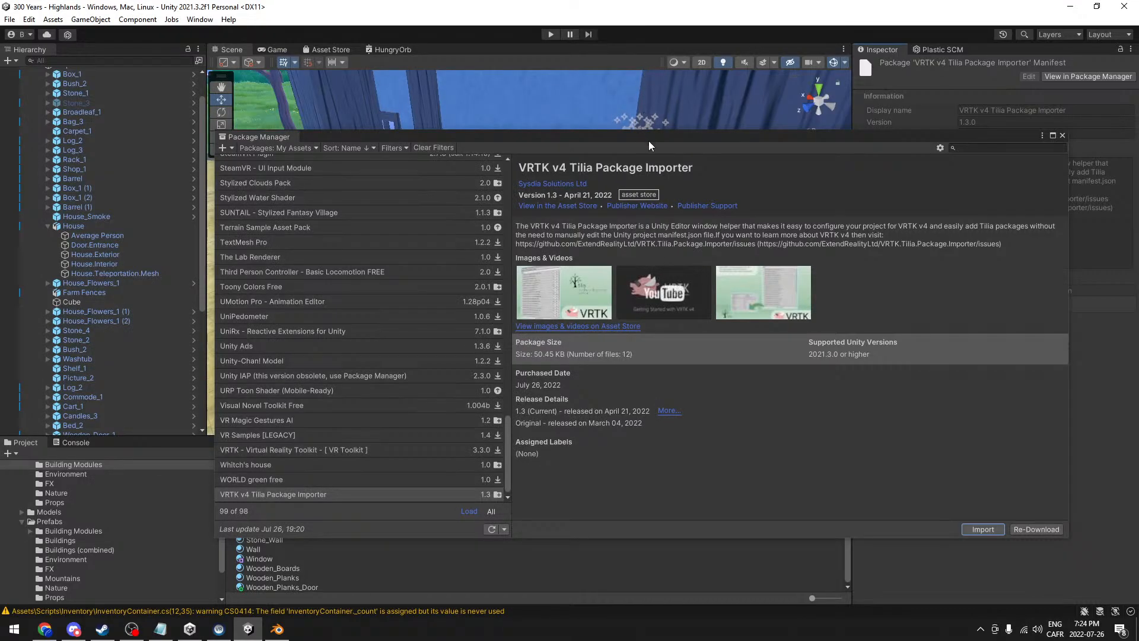
- Open the README in the VRTK.Tilia.Package.Importer assets folder and read its getting-started instructions
drag(635, 136, 1138, 130)
scroll(133, 554, up, 10)
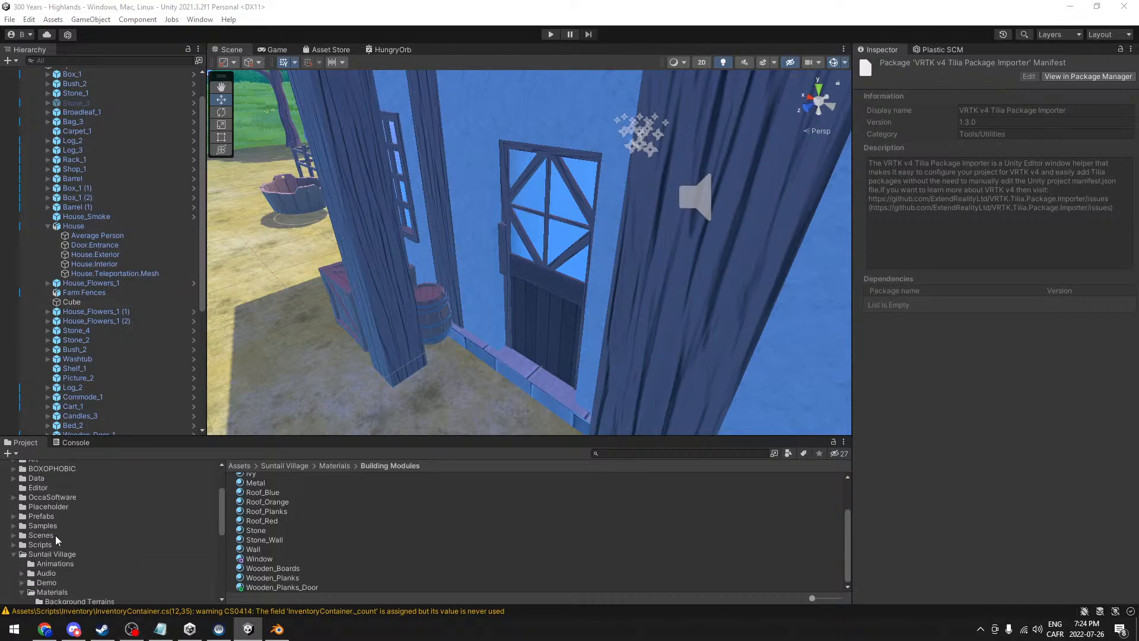
click(14, 554)
click(39, 577)
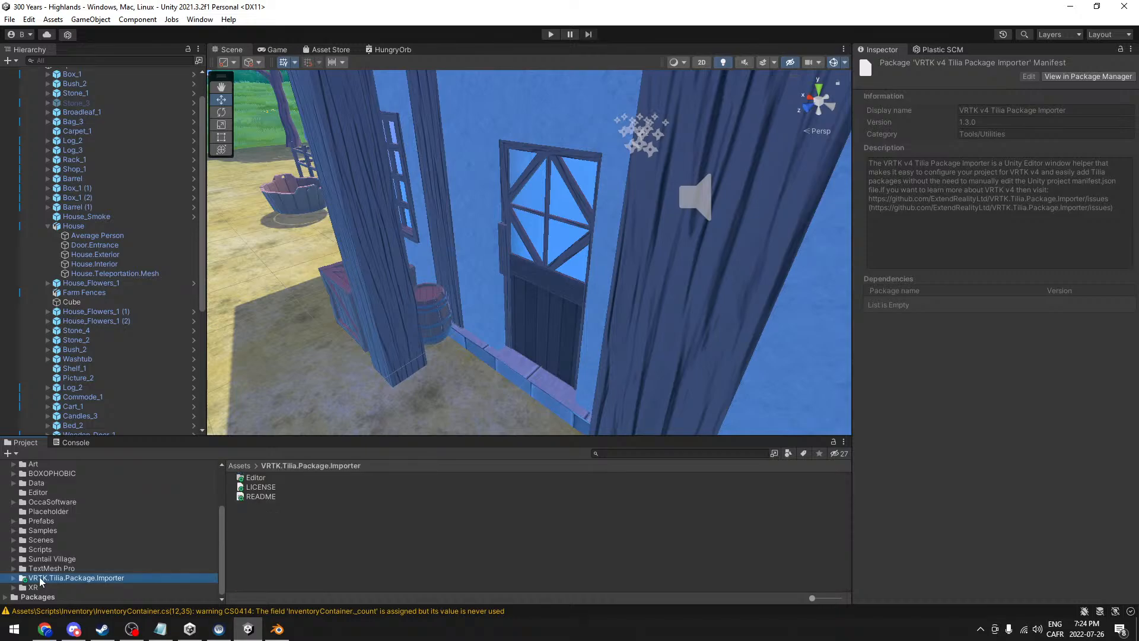
double_click(264, 498)
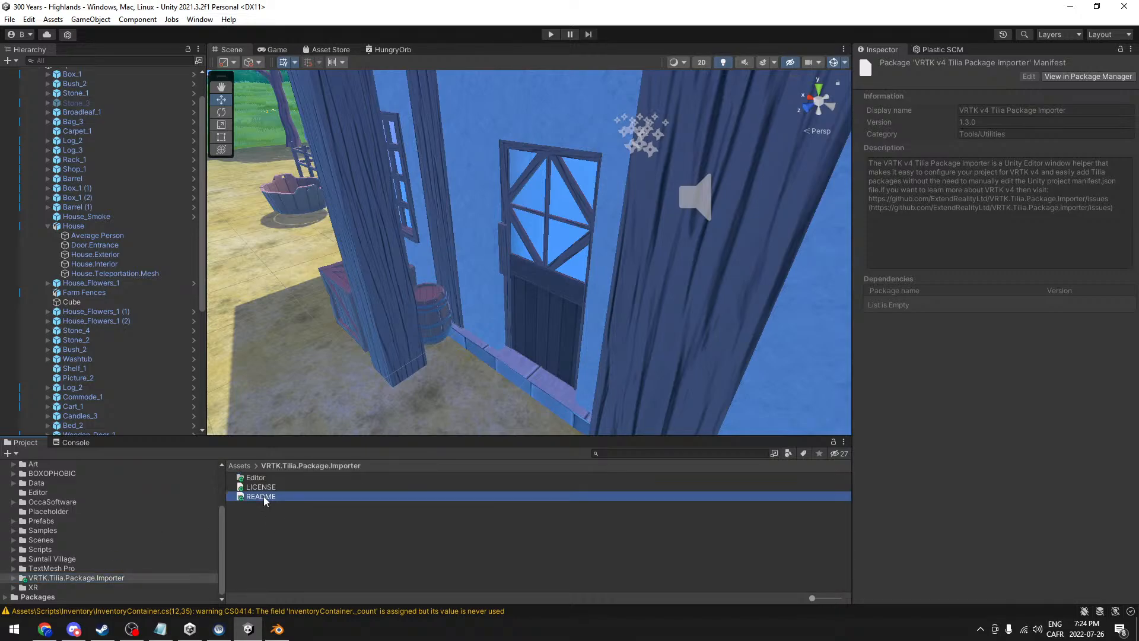
click(930, 306)
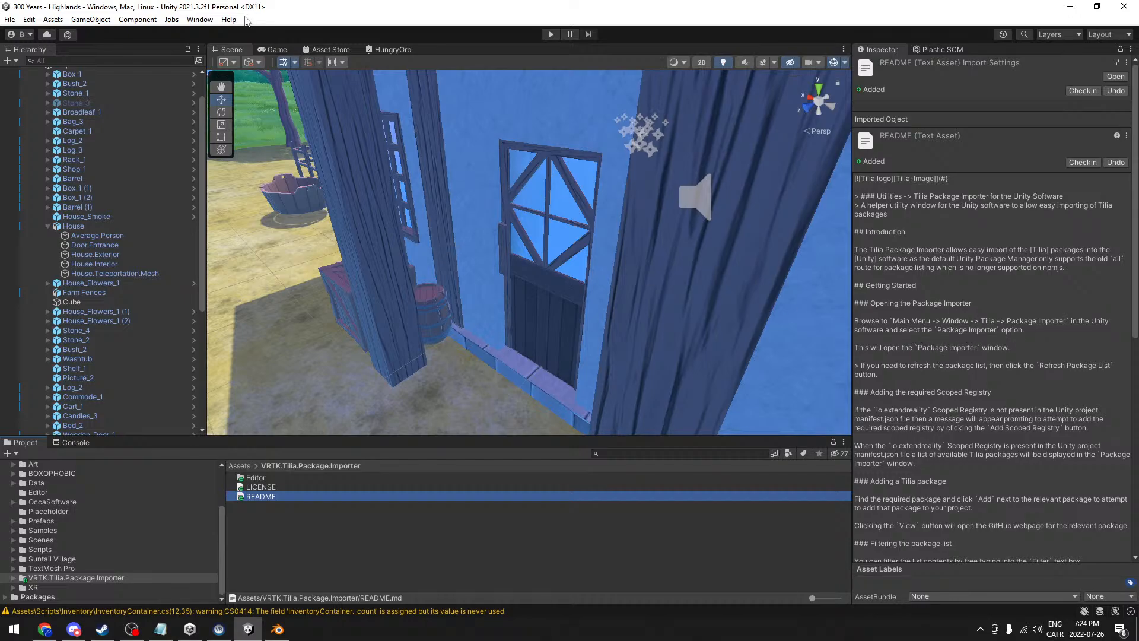
- Open the Tilia Package Importer window and add the required scoped registry to the project manifest
click(196, 22)
mouse_move(225, 115)
click(409, 115)
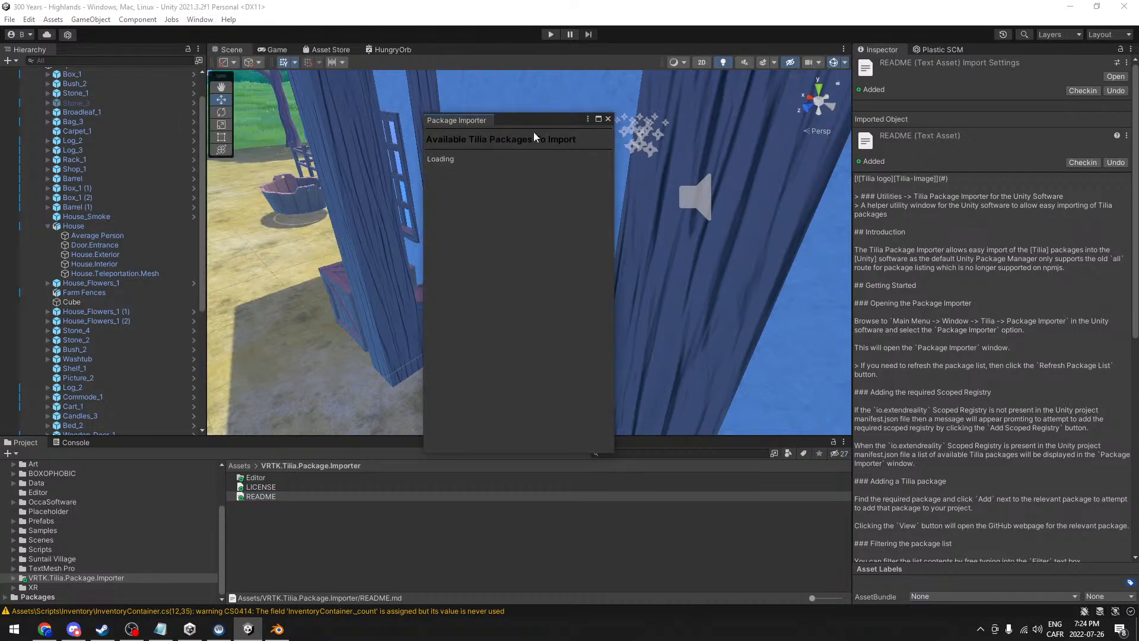
drag(535, 123, 455, 84)
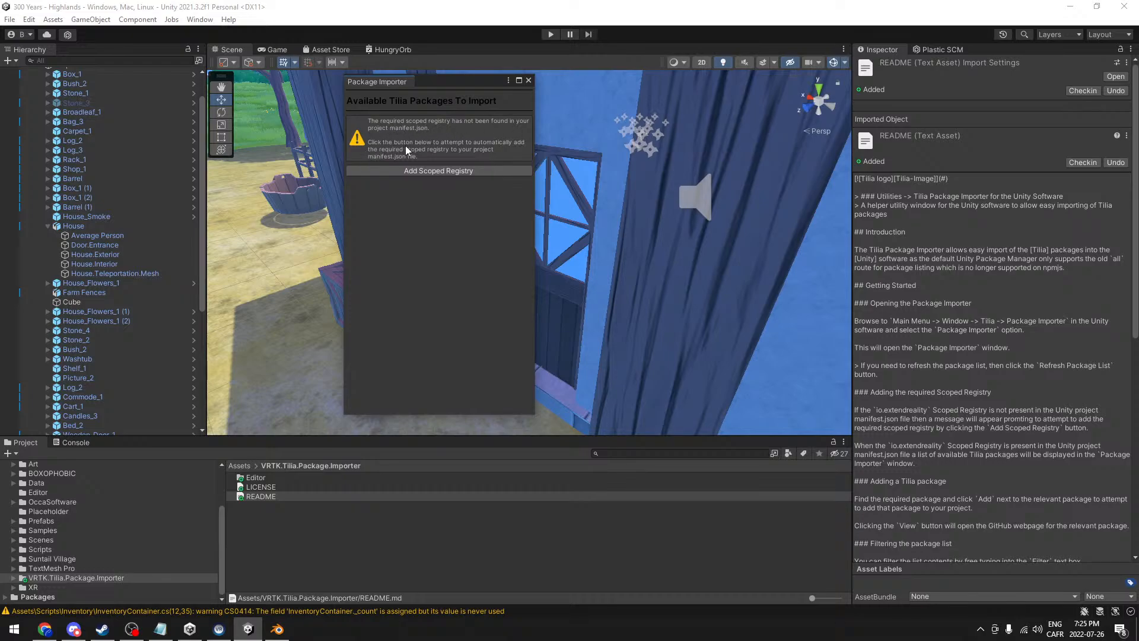
click(449, 172)
- Enlarge the Package Importer and look through the available Tilia packages and their descriptions, leaving the interactable highlighter unselected
drag(533, 414, 940, 596)
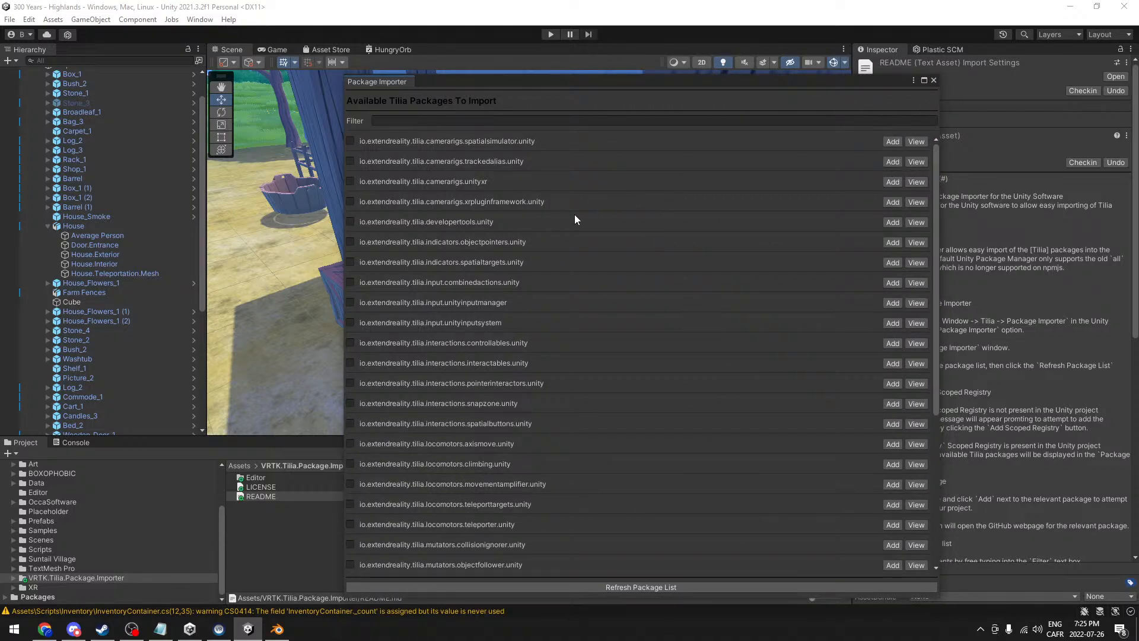
scroll(572, 218, down, 7)
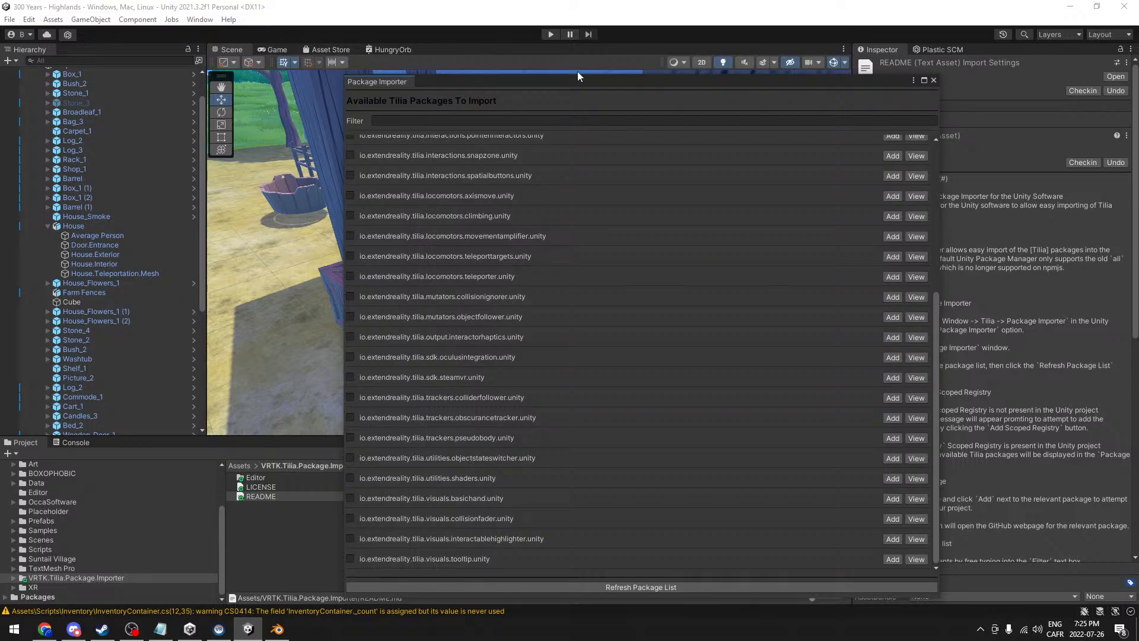
drag(572, 75, 572, 23)
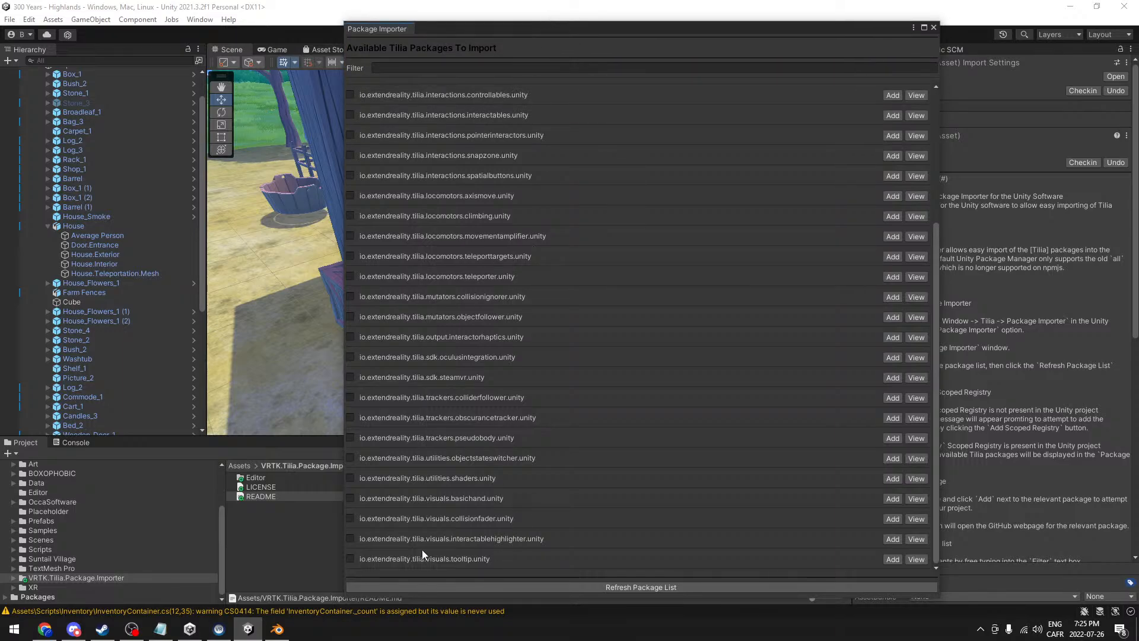
click(350, 538)
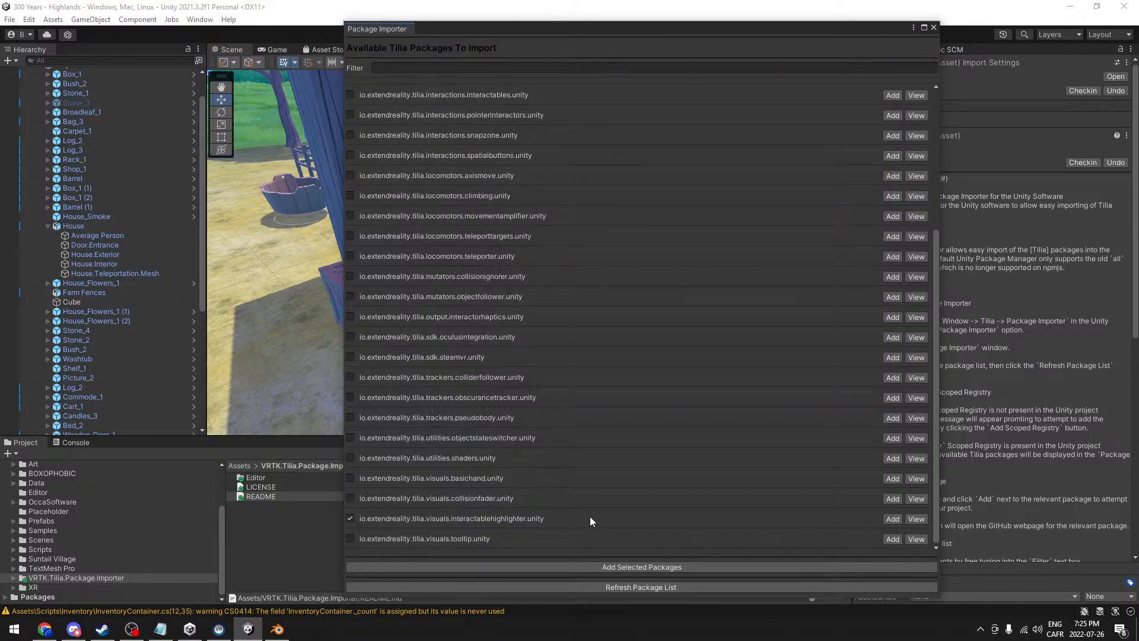
scroll(550, 428, up, 5)
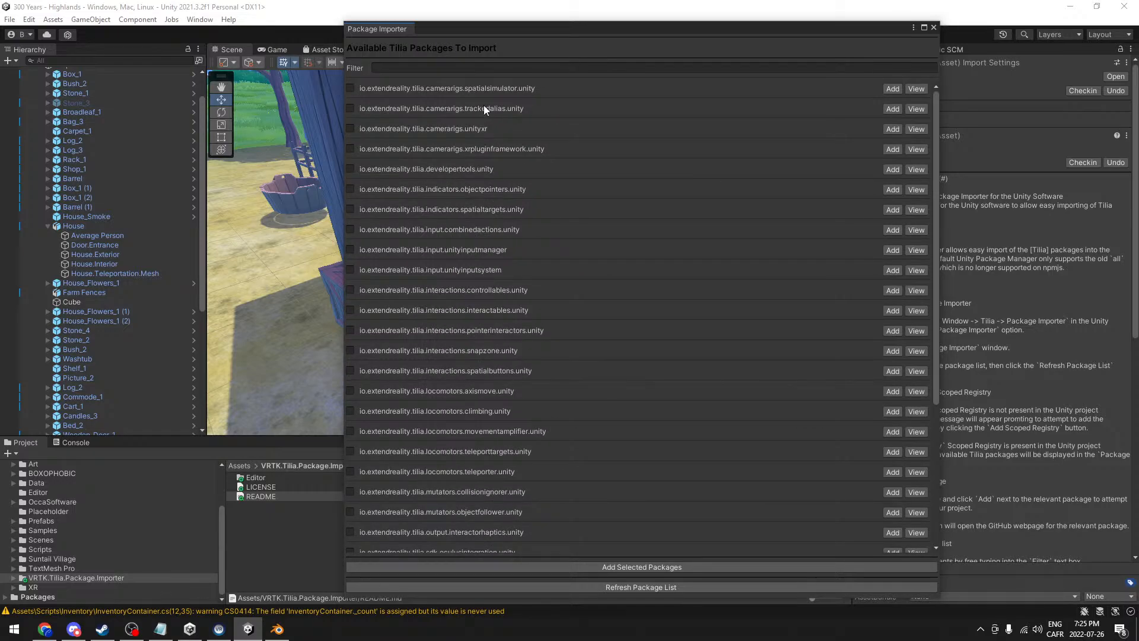
mouse_move(503, 90)
mouse_move(480, 128)
mouse_move(476, 173)
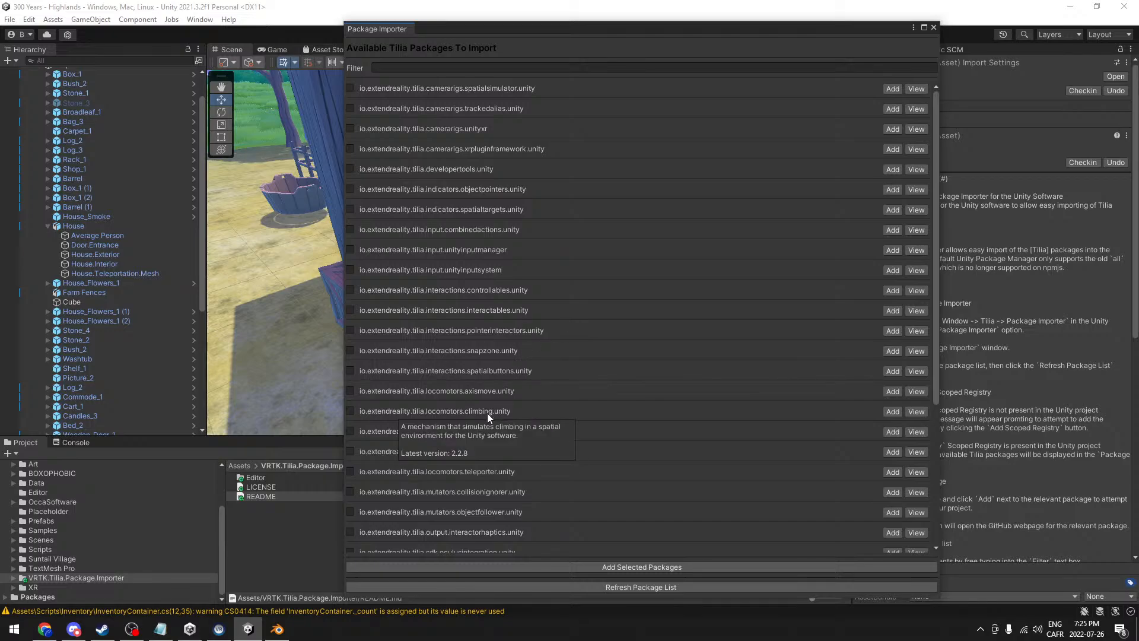
scroll(594, 408, down, 3)
scroll(593, 404, down, 5)
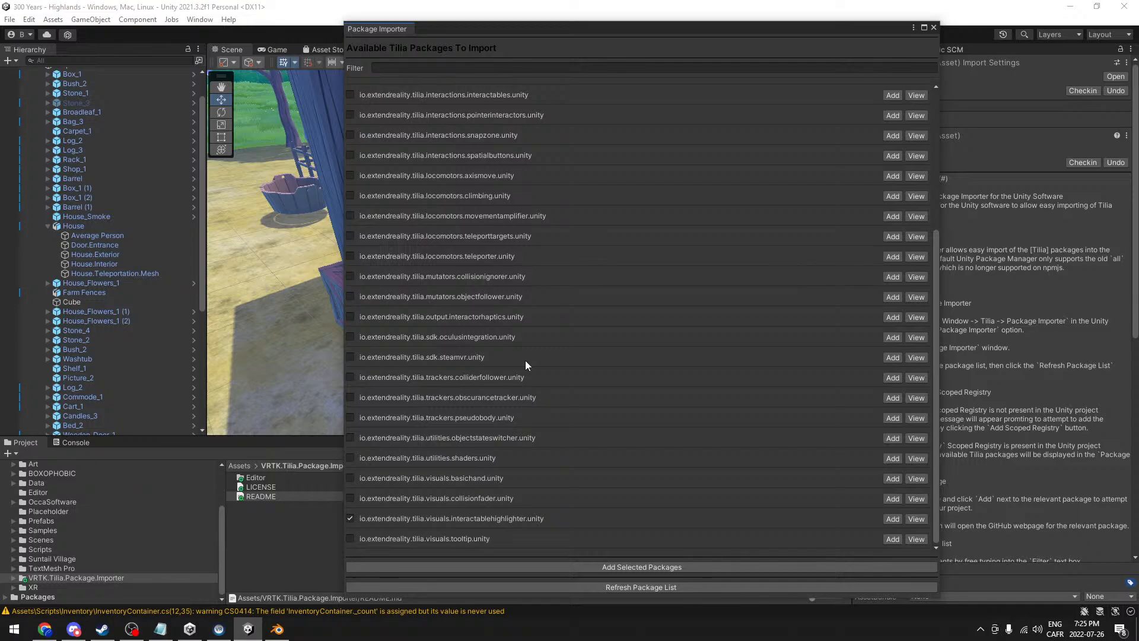
mouse_move(462, 358)
click(350, 518)
- Dismiss the scoped registry notice, dock Project Settings beside the Inspector, and bring the README back into view there
scroll(749, 225, up, 5)
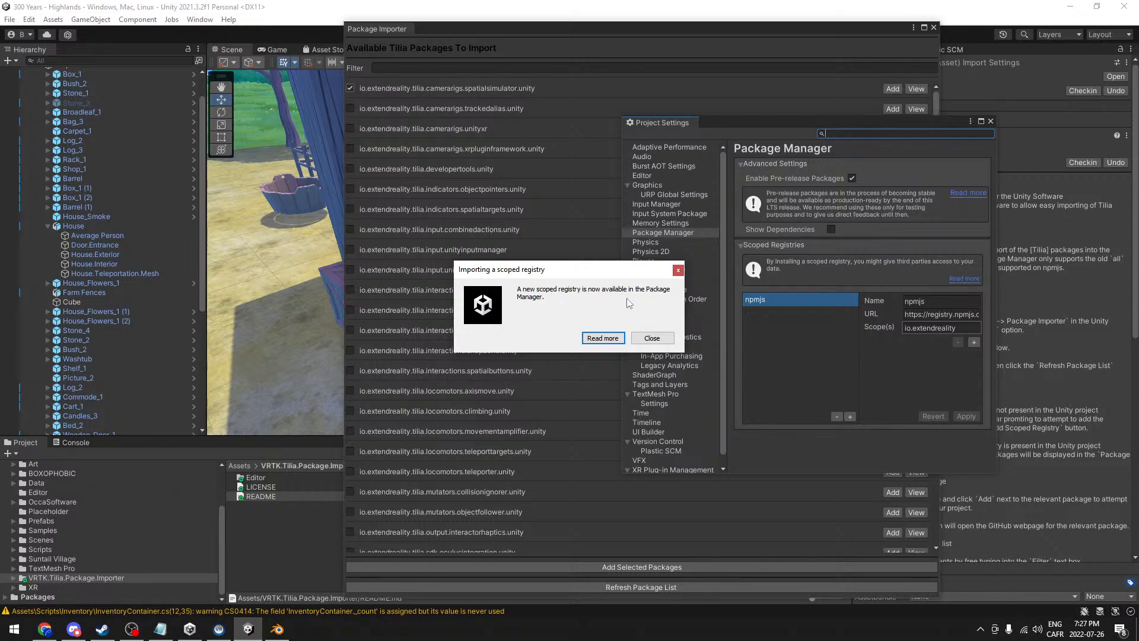
click(650, 338)
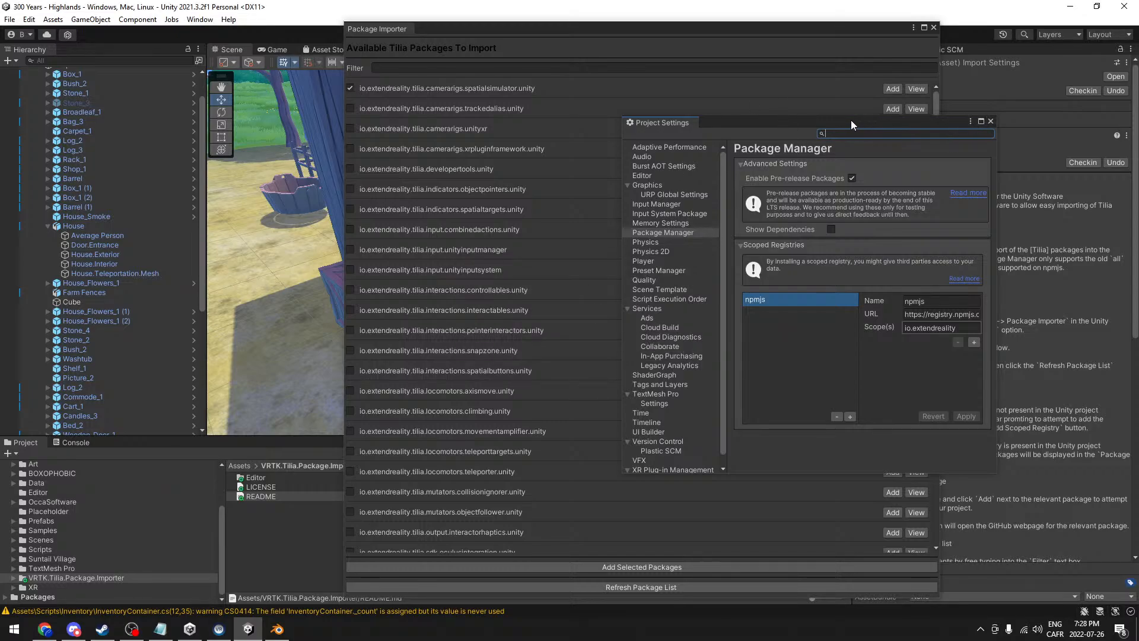
drag(685, 126, 1017, 50)
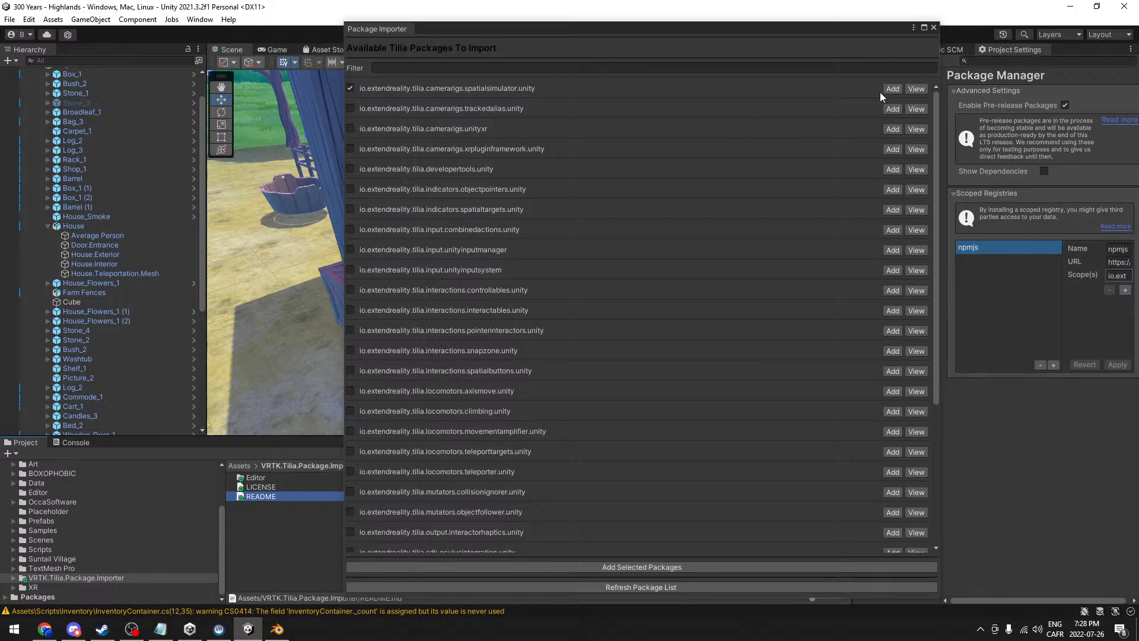
drag(840, 31, 682, 21)
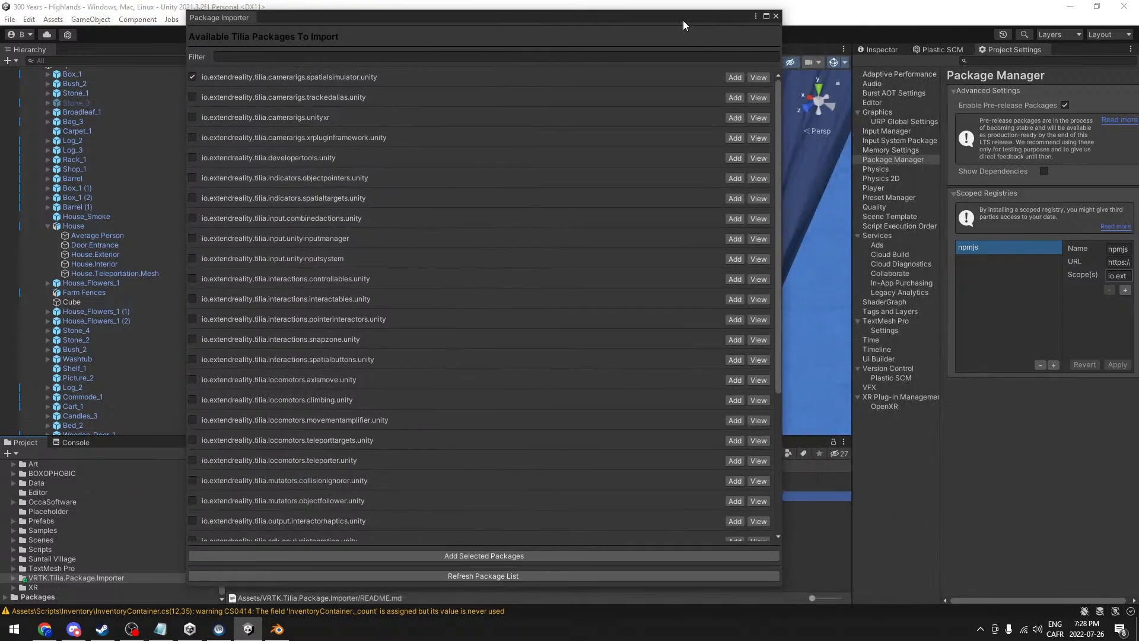
click(879, 49)
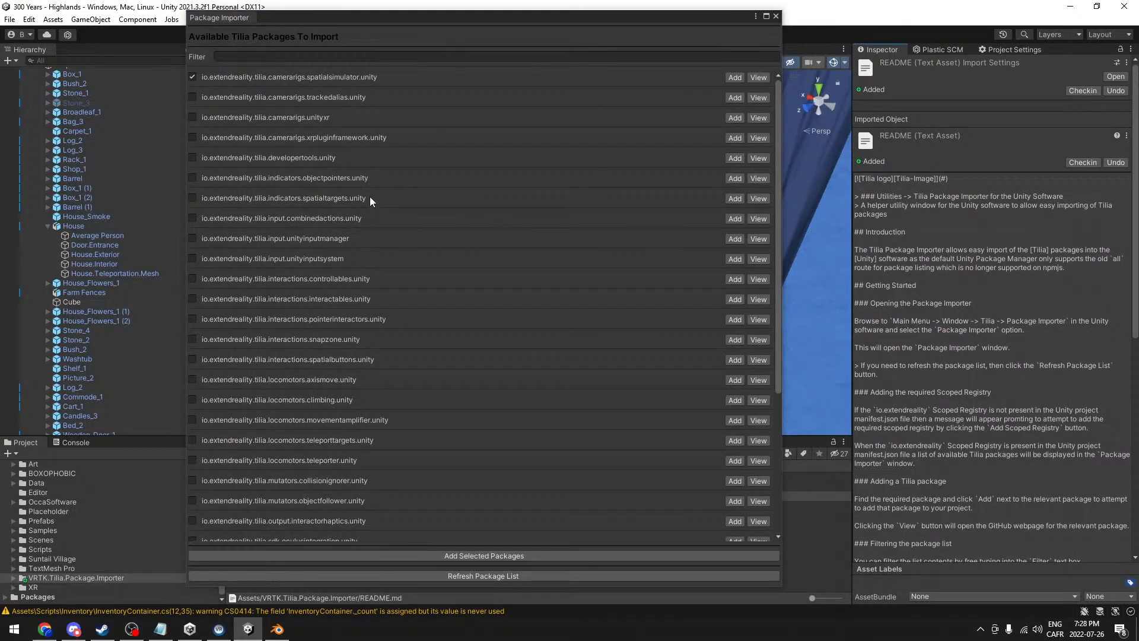
- Mark the Tilia packages from camerarigs.trackedalias through output.interactorhaptics for import, and close the Package Importer window
click(193, 258)
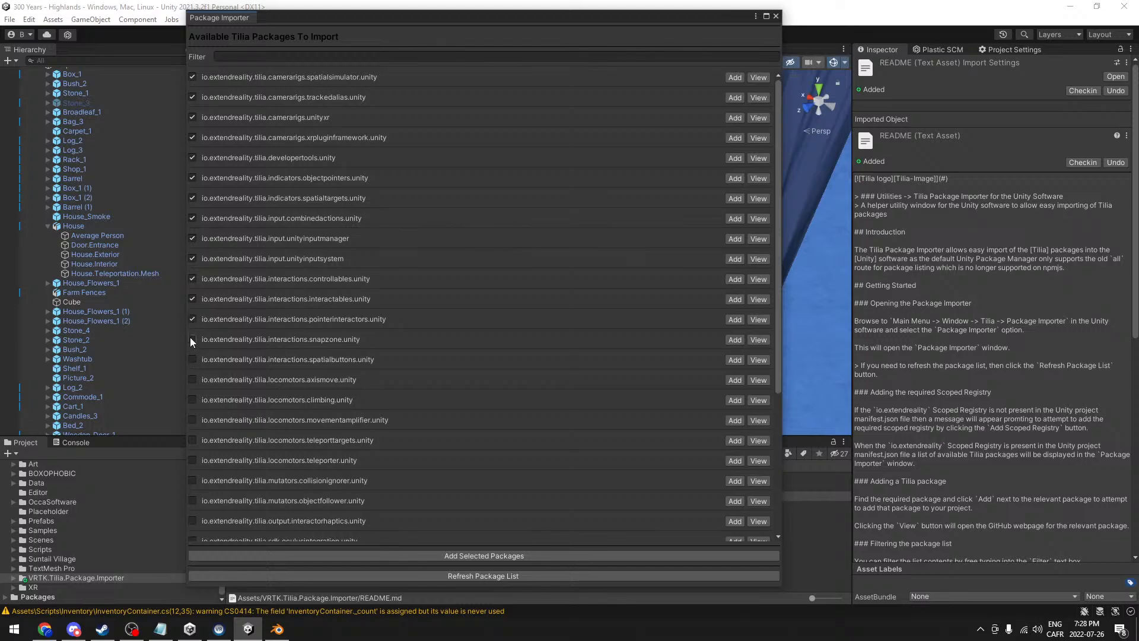
click(193, 360)
click(192, 379)
scroll(206, 368, down, 5)
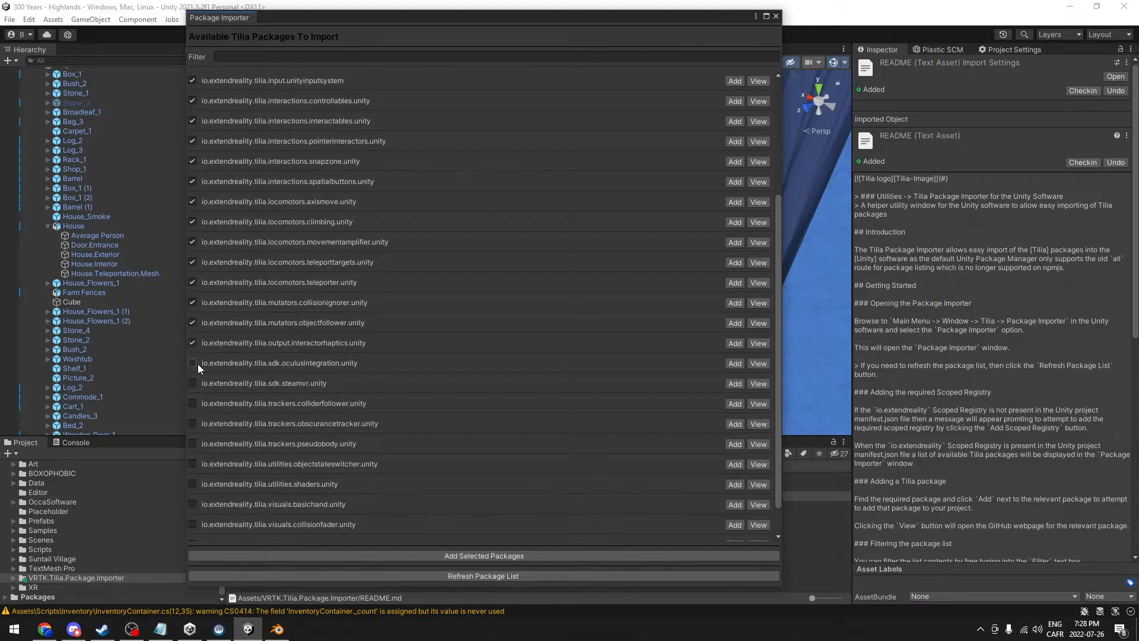
click(773, 16)
- Bring up the pending changes in Plastic SCM and examine the house's entrance door from several angles
click(959, 49)
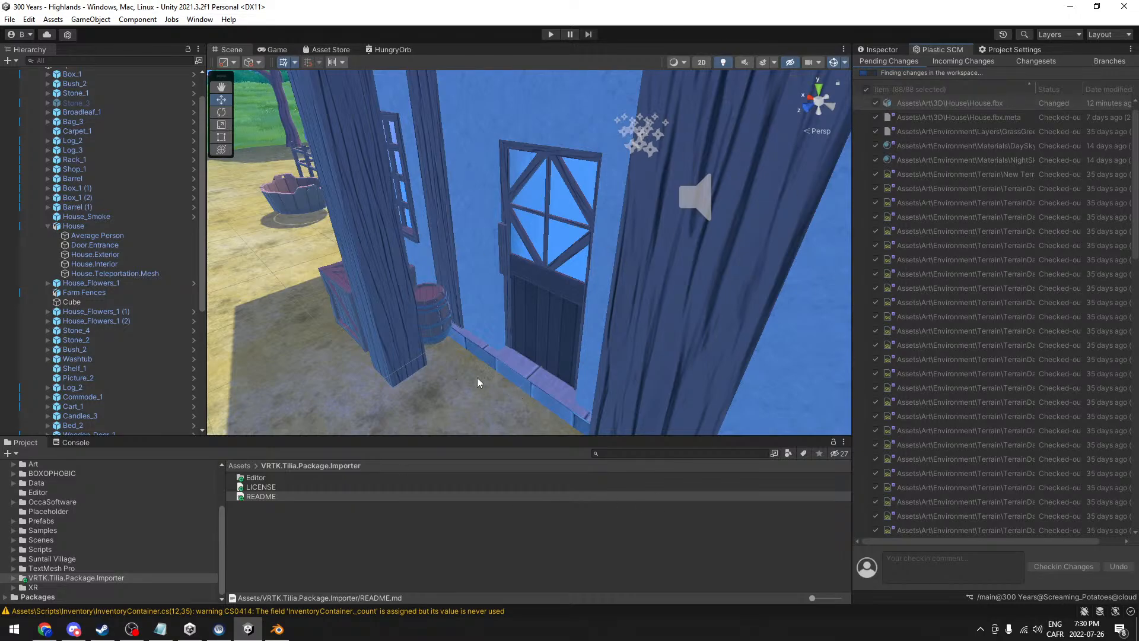
click(418, 377)
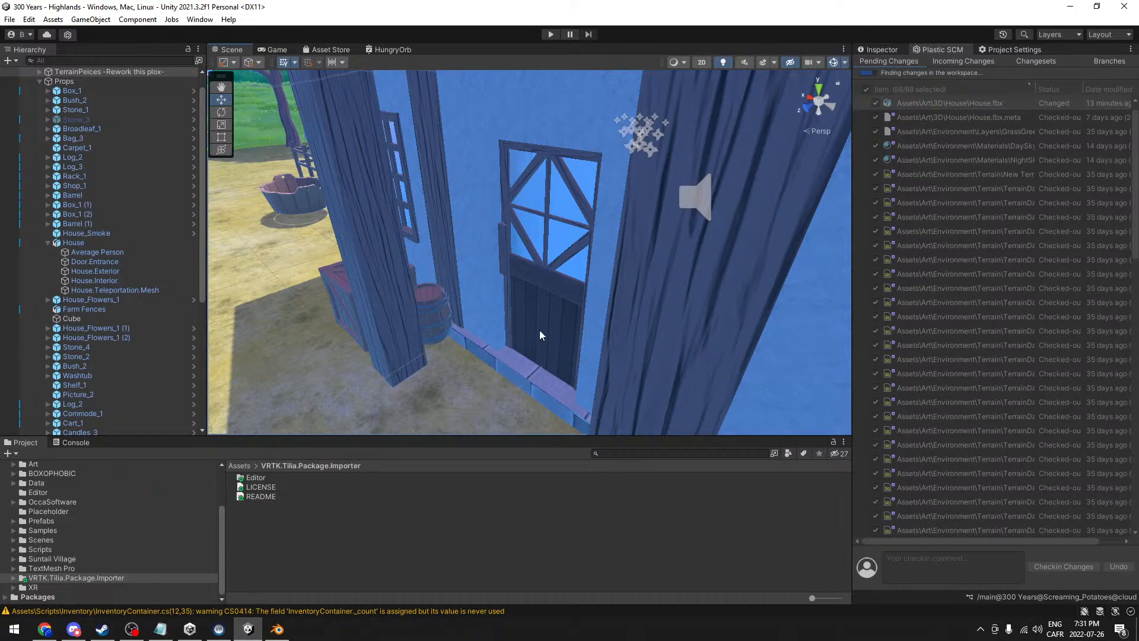
key(s)
right_drag(636, 257, 781, 261)
key(w)
right_drag(532, 300, 461, 315)
right_drag(541, 338, 666, 274)
right_drag(538, 237, 541, 291)
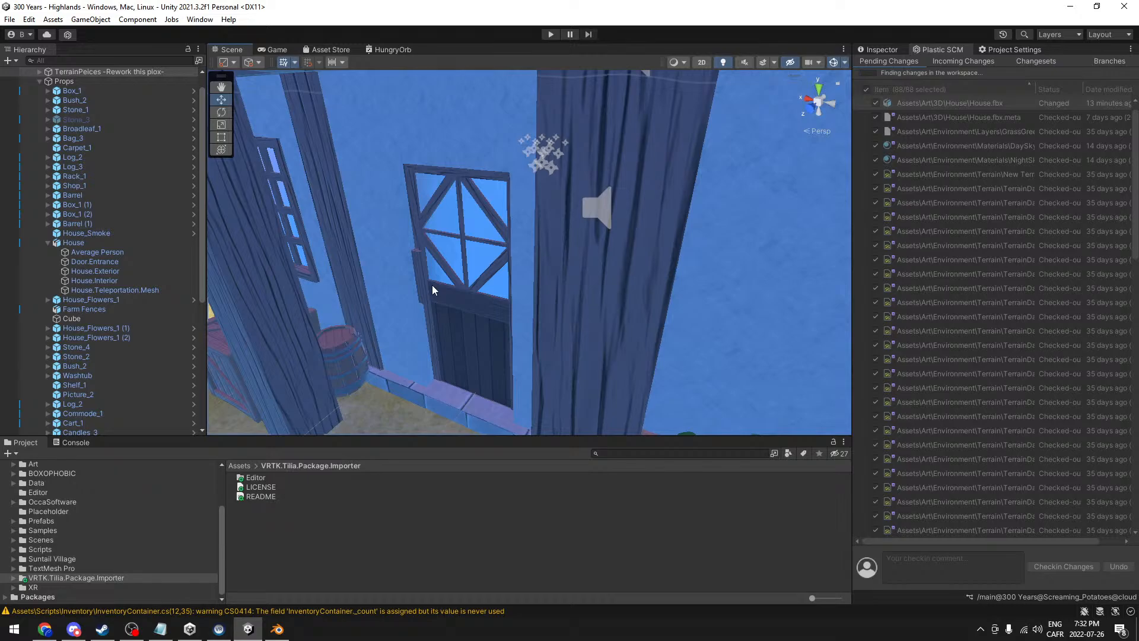
alt+drag(517, 286, 739, 264)
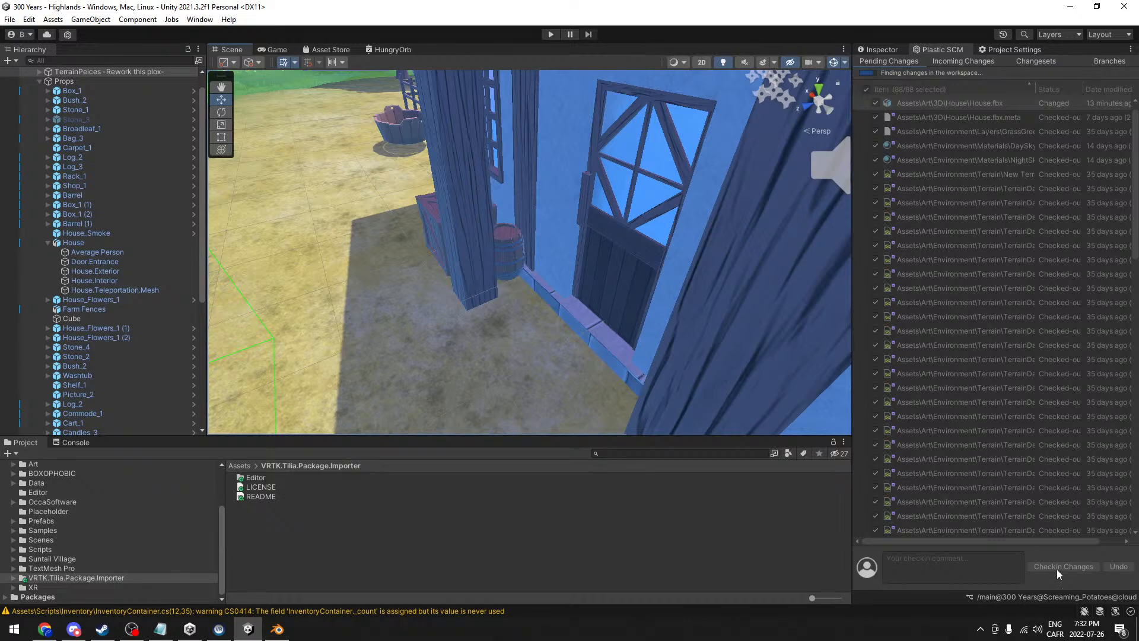
alt+drag(603, 298, 656, 208)
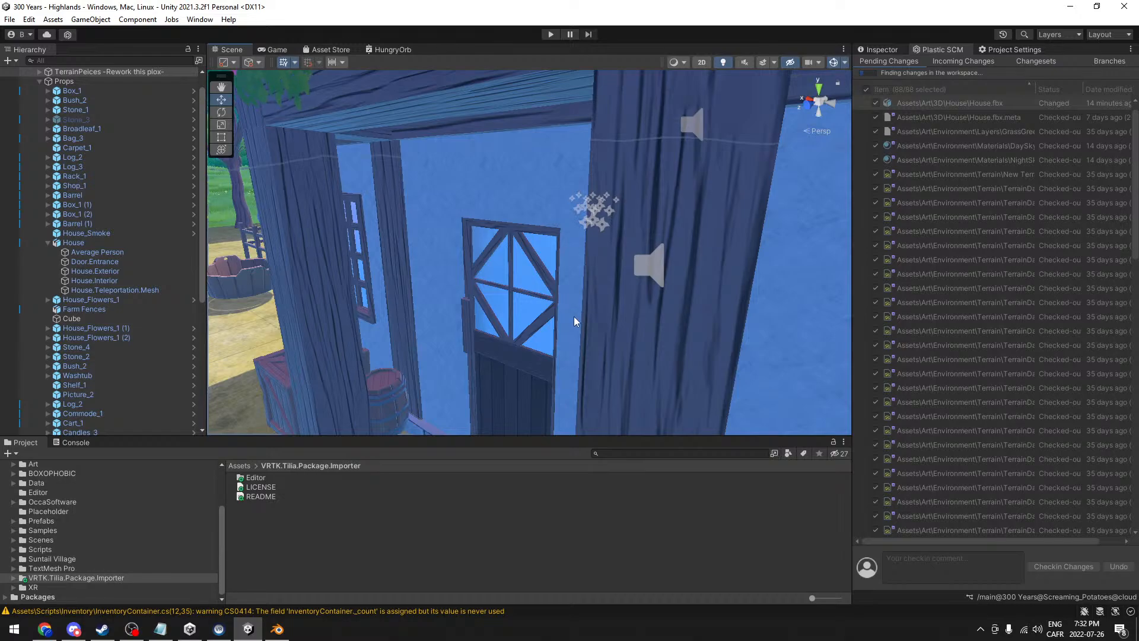
right_drag(615, 267, 534, 261)
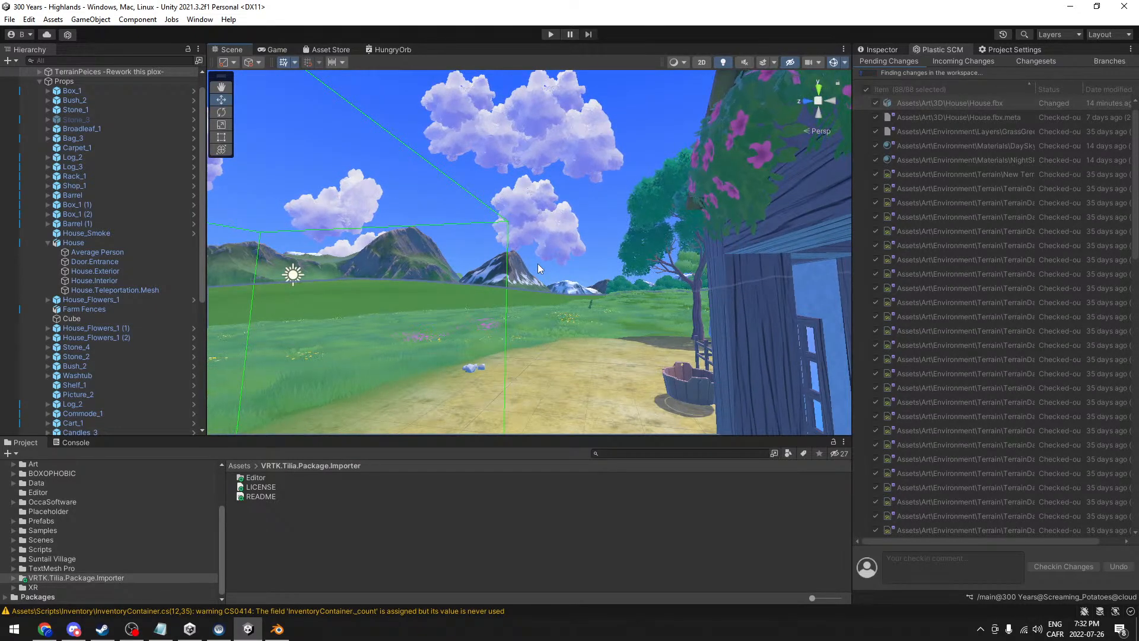
right_drag(538, 263, 748, 194)
right_drag(426, 268, 183, 214)
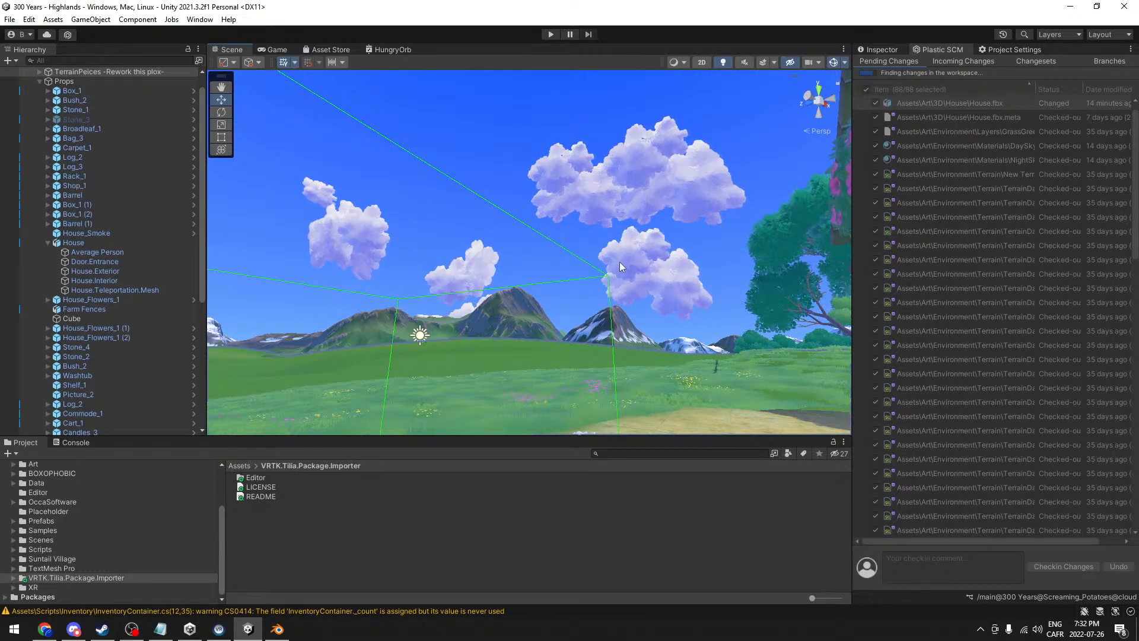
right_drag(617, 254, 786, 376)
right_drag(486, 245, 598, 288)
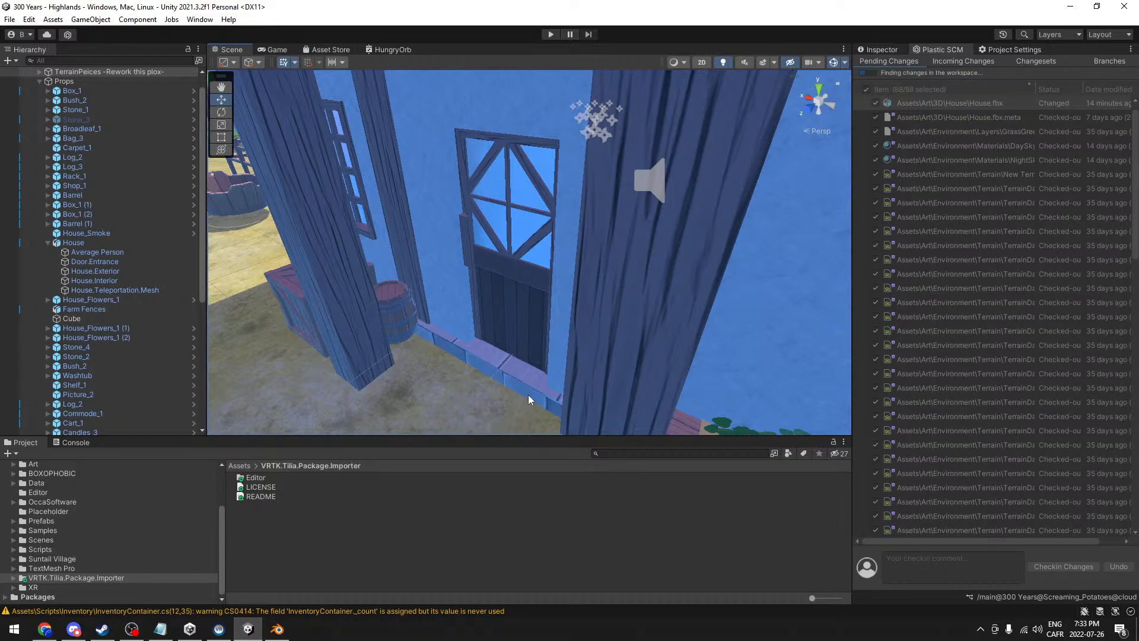
right_drag(529, 411, 557, 290)
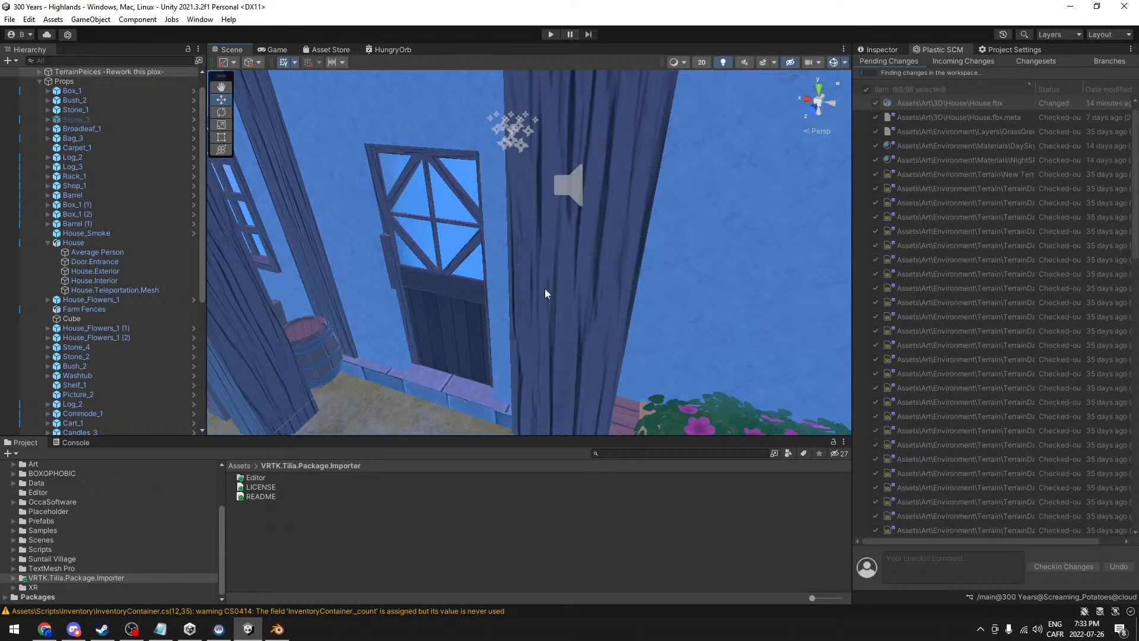
right_drag(544, 288, 567, 237)
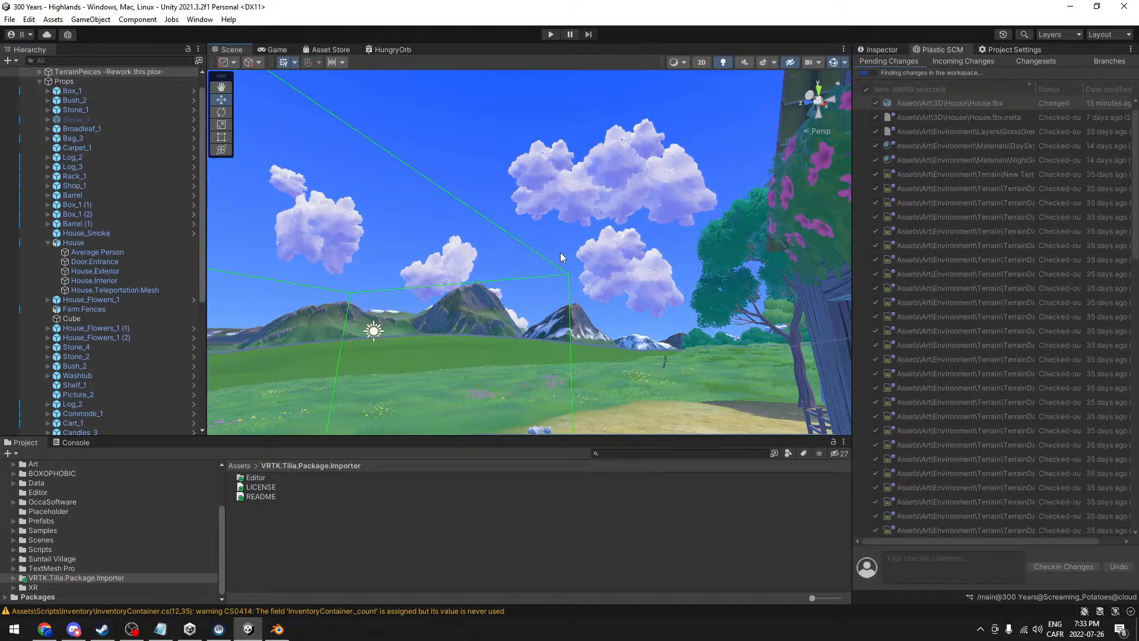
right_drag(560, 252, 620, 351)
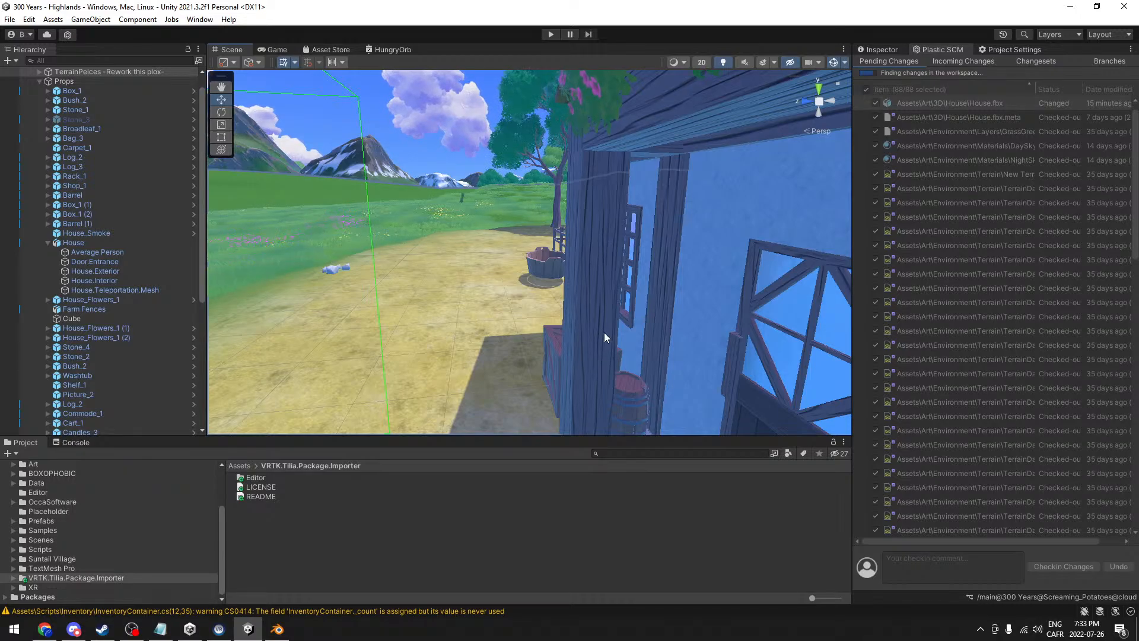
right_drag(603, 336, 674, 404)
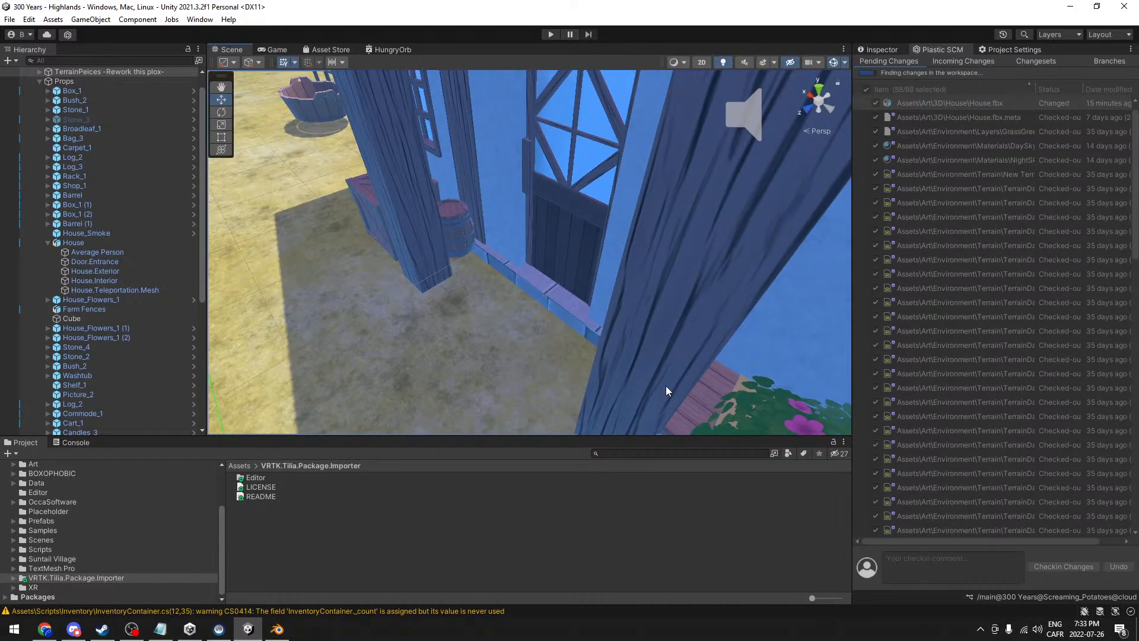
right_drag(665, 386, 539, 283)
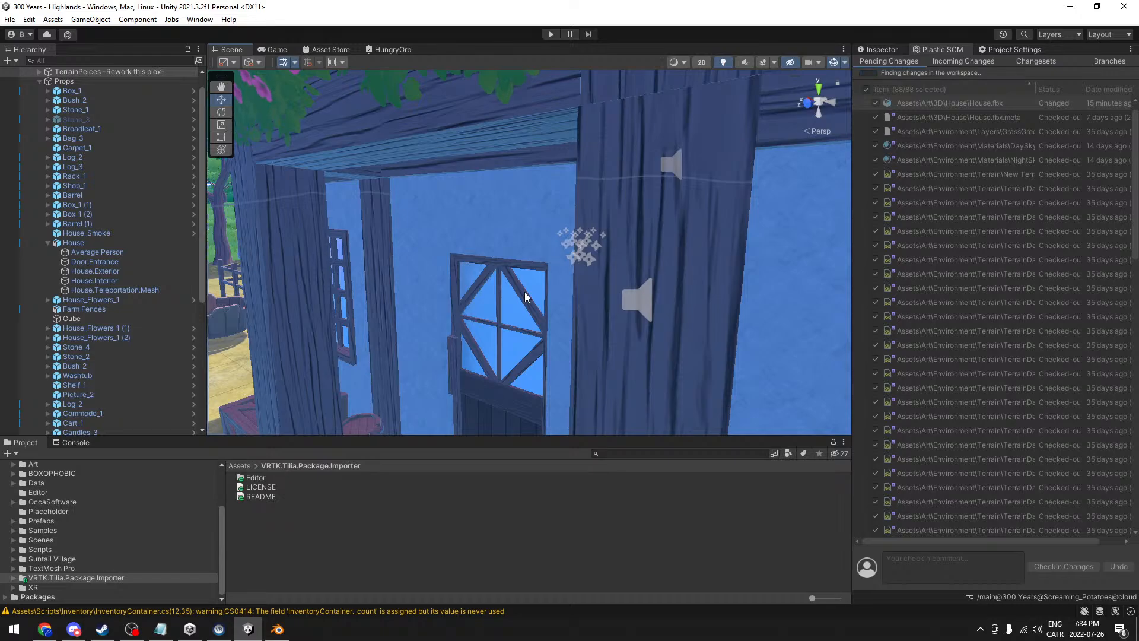
right_drag(517, 291, 570, 283)
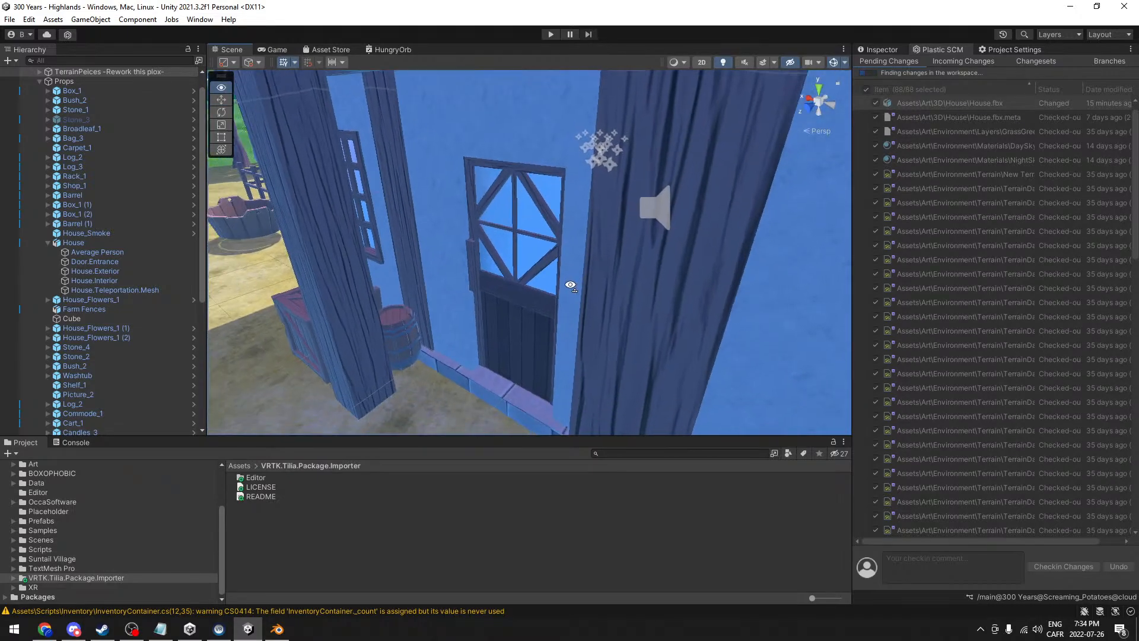
scroll(571, 289, down, 3)
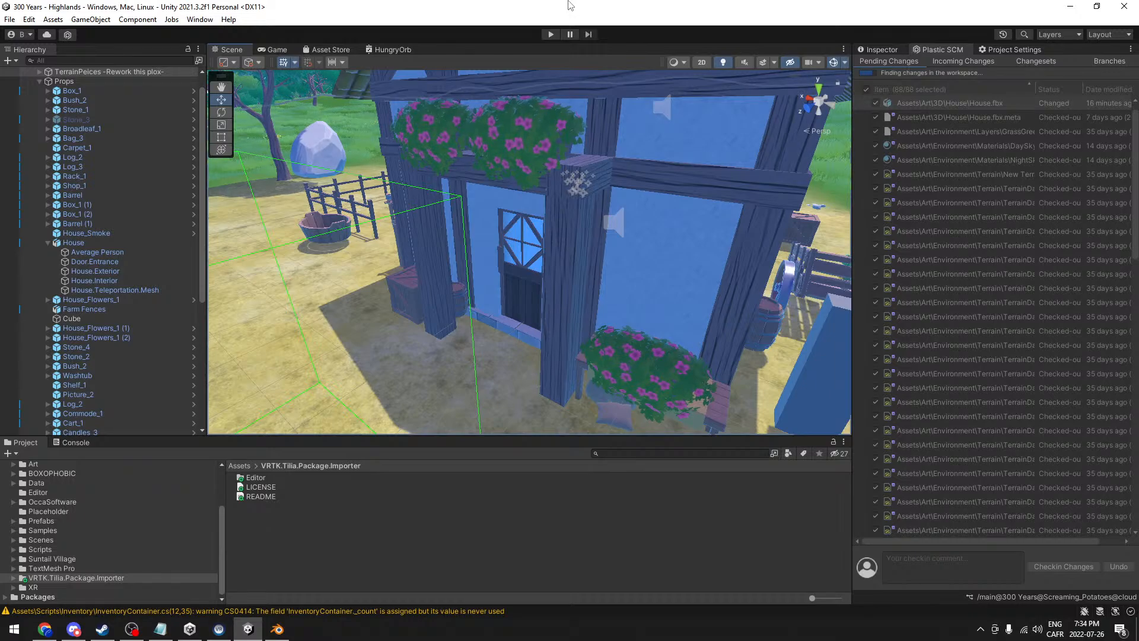
- Close the Unity editor and reopen the 300 Years project from Unity Hub
click(1124, 6)
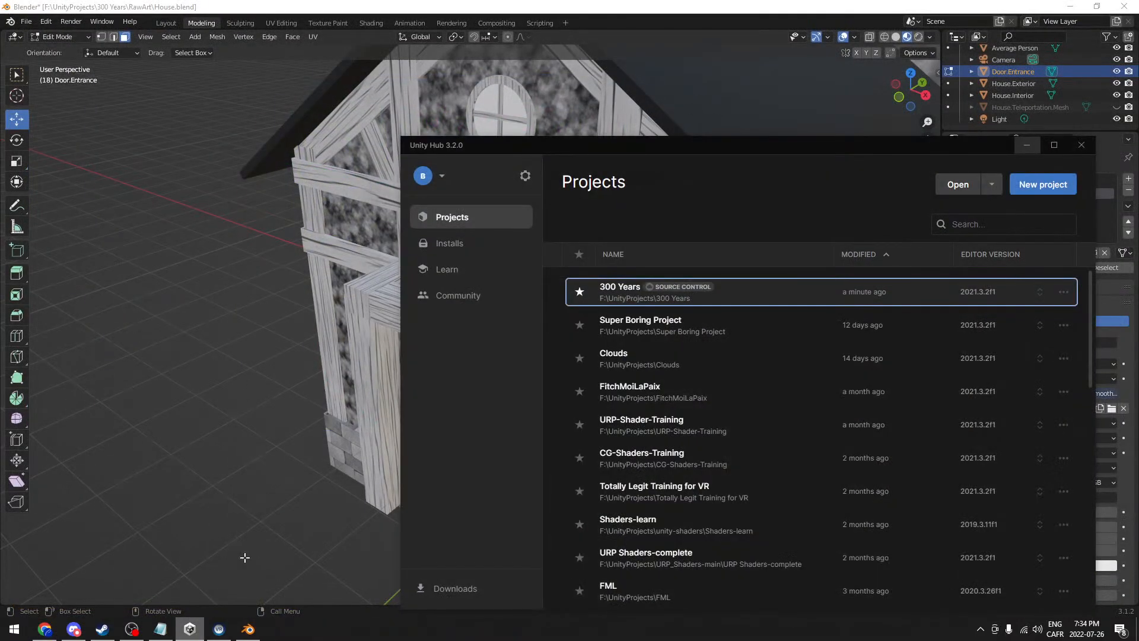
click(636, 292)
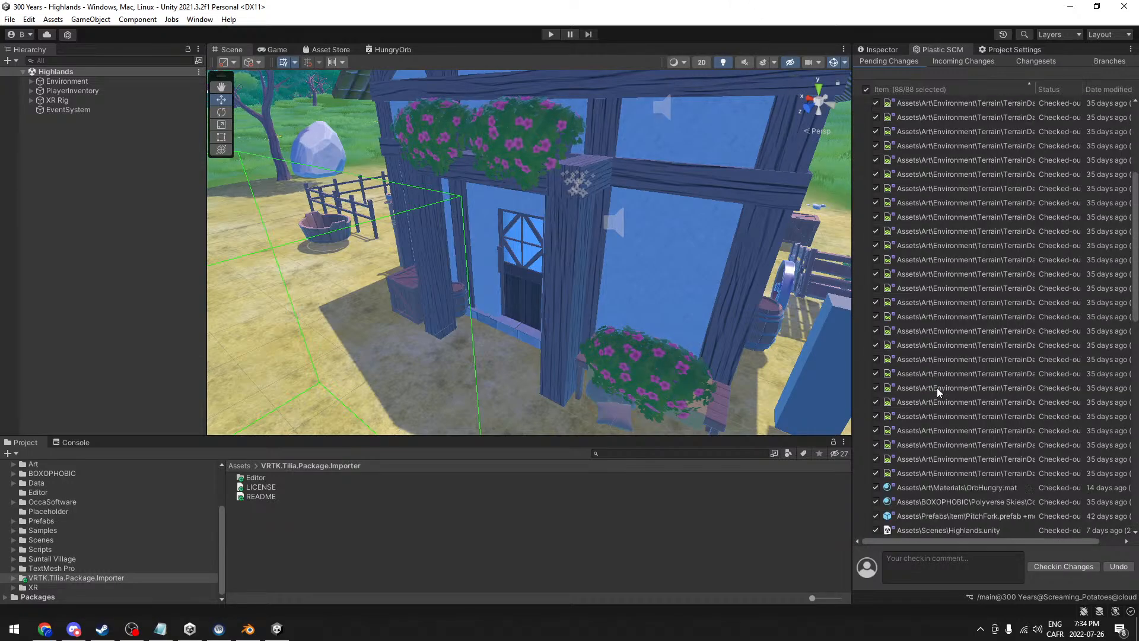
- Review the pending changes in Plastic SCM and check them all in with the comment "Added a door"
scroll(937, 387, down, 3)
scroll(949, 398, down, 10)
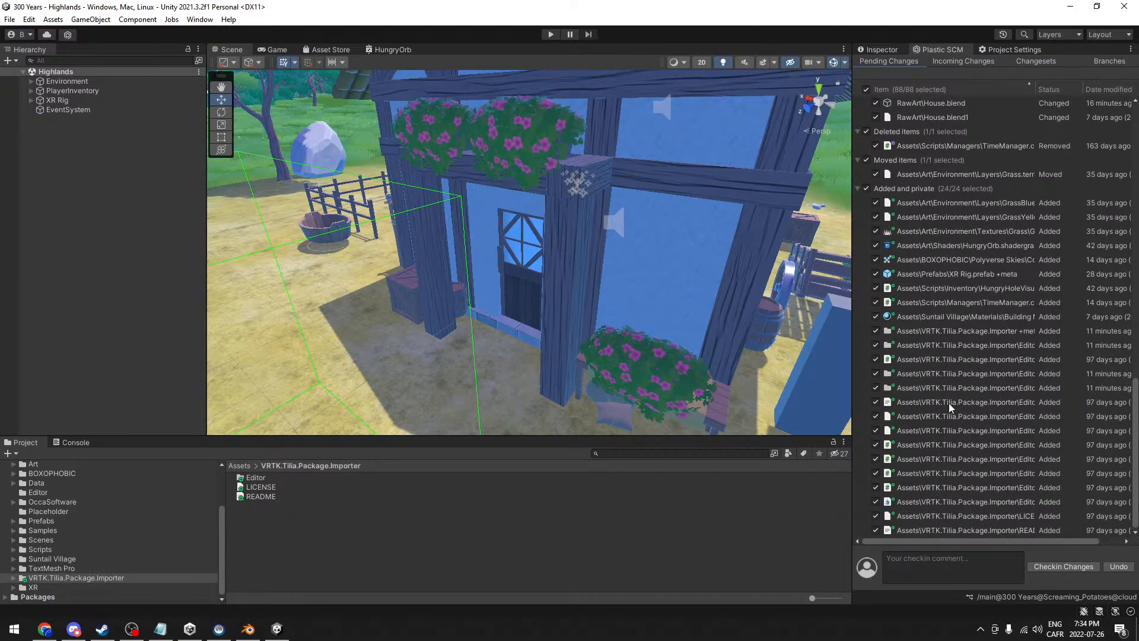
click(949, 561)
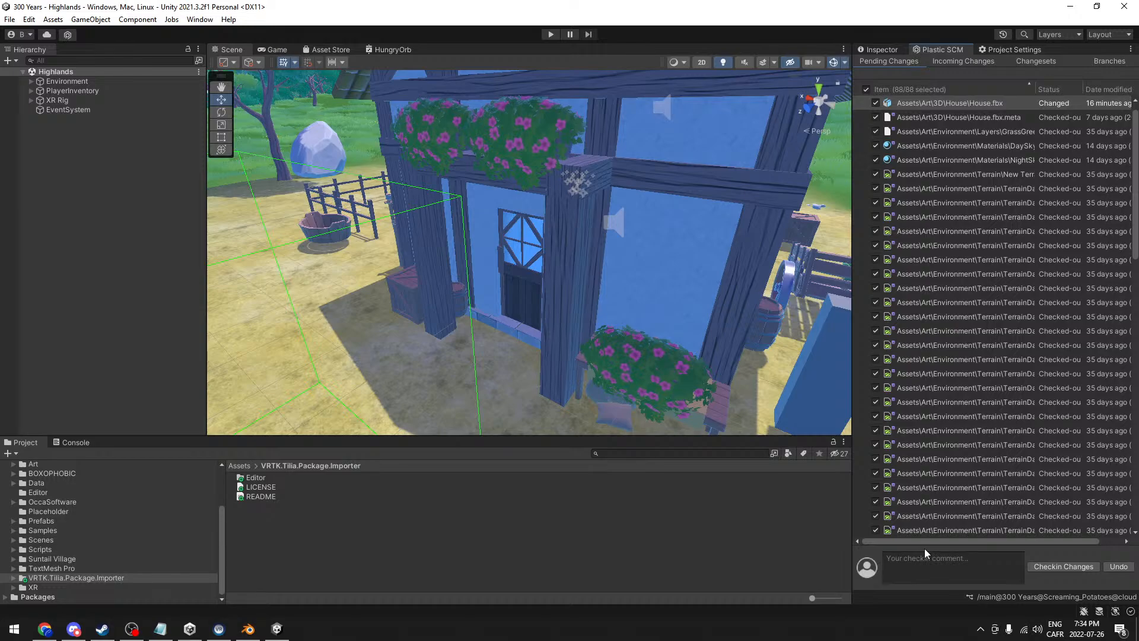
text(Added a)
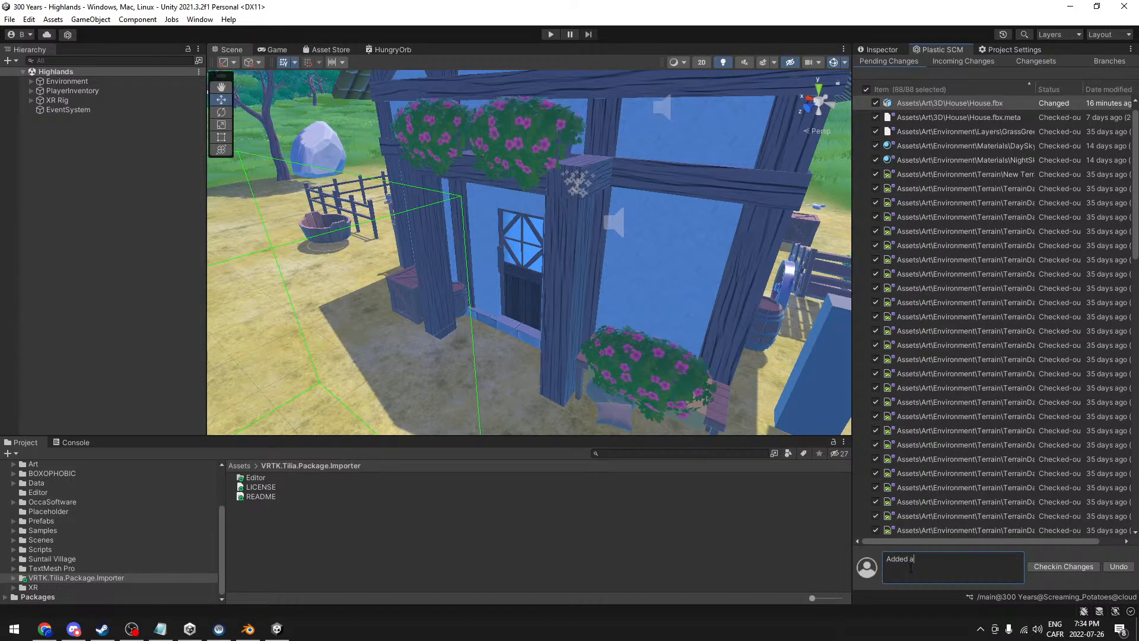
text( door)
click(1054, 570)
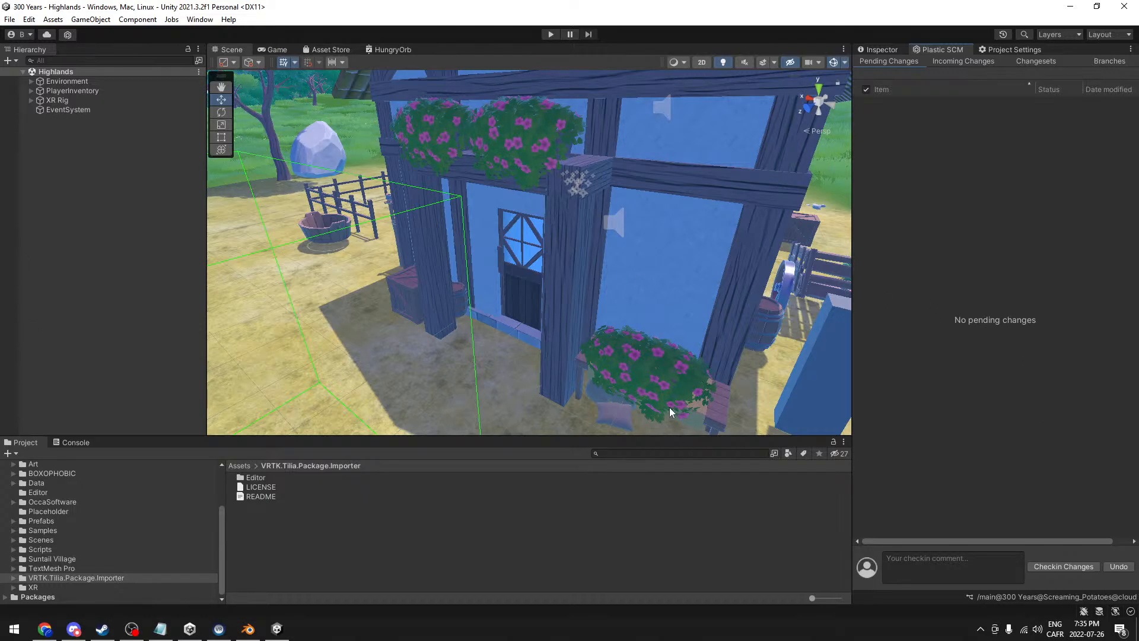
- Import all available Tilia packages, from camerarigs.spatialsimulator through visuals.tooltip, with the Tilia Package Importer, and close its window
click(200, 19)
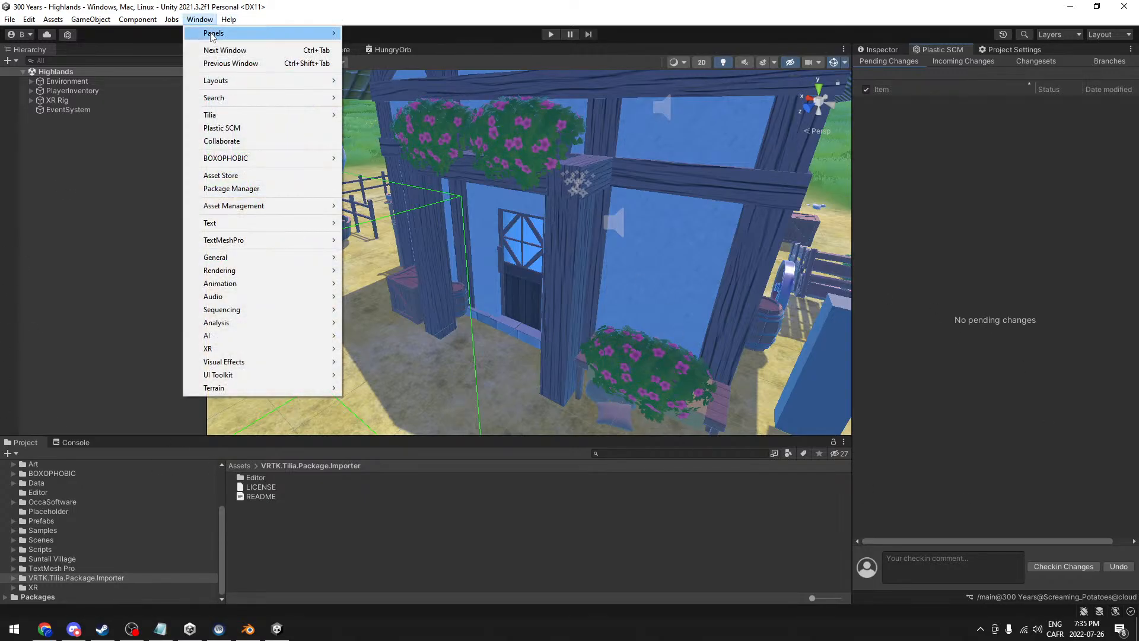
mouse_move(200, 19)
mouse_move(237, 116)
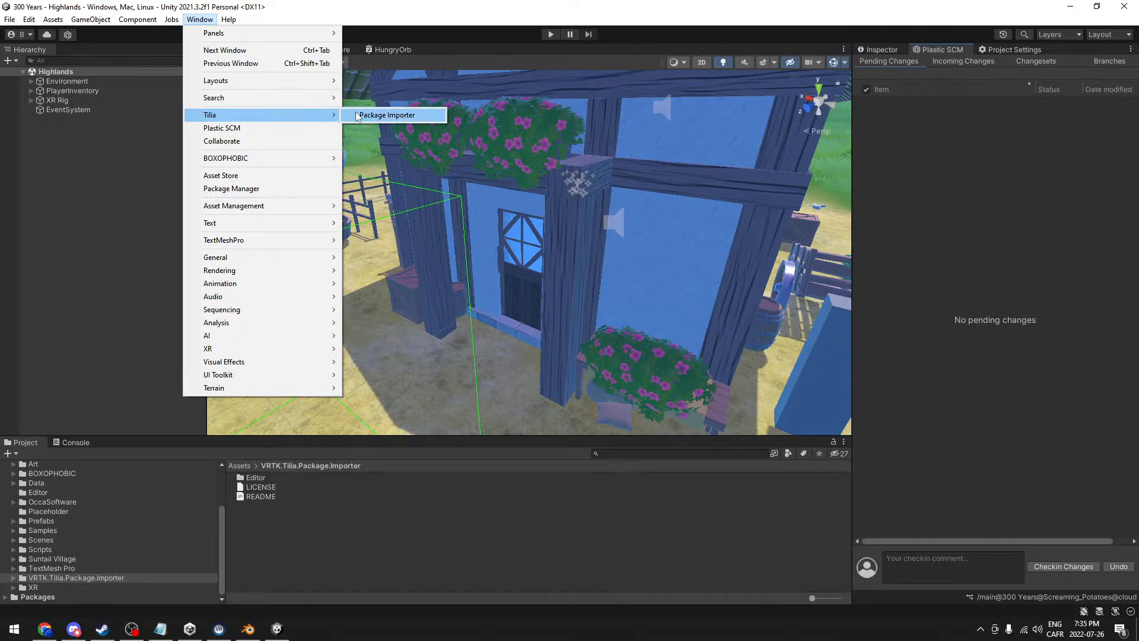
click(363, 118)
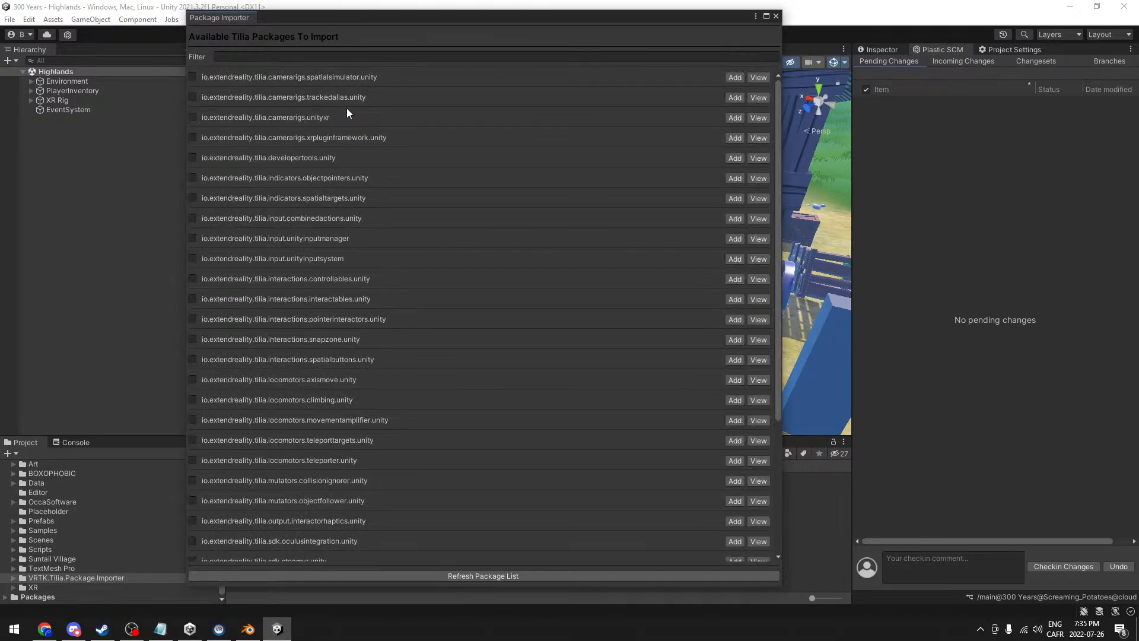
click(193, 77)
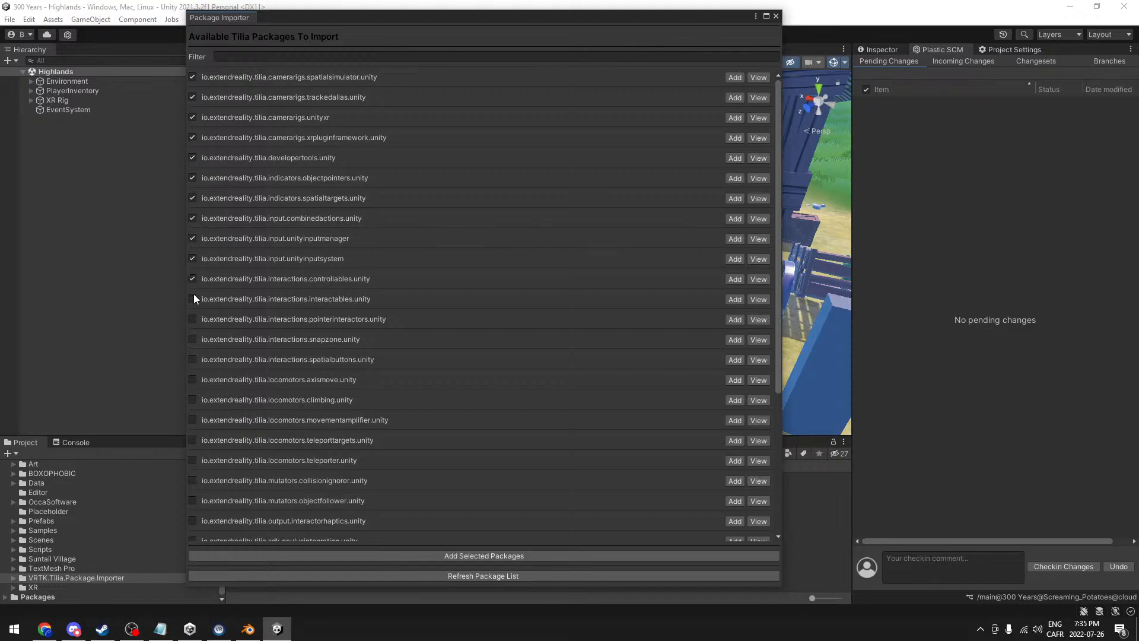
scroll(197, 314, down, 2)
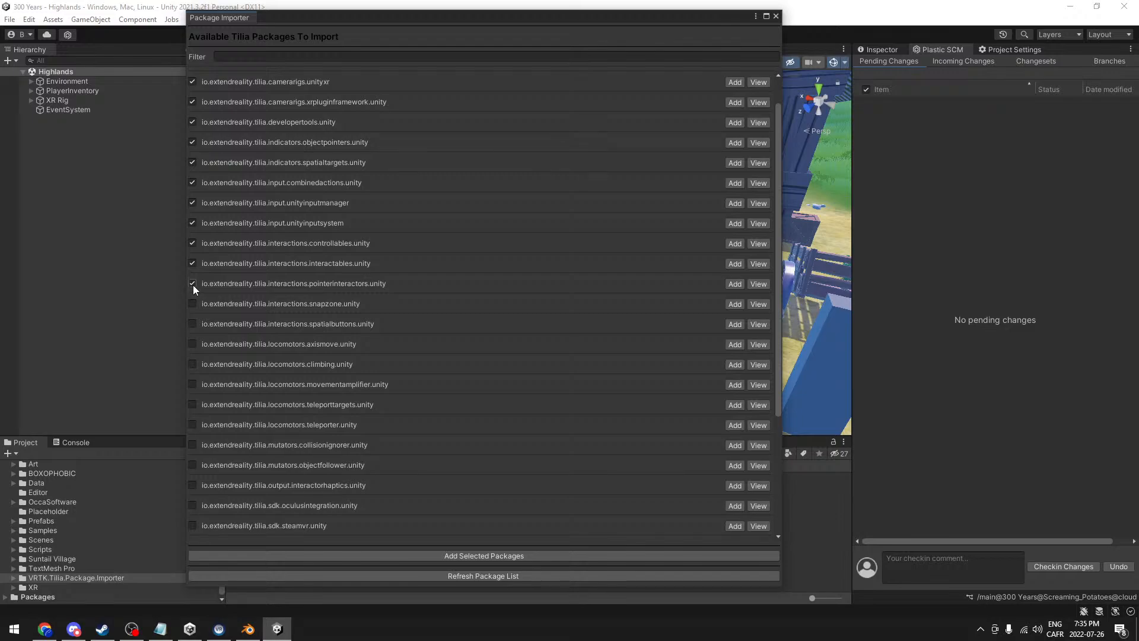
scroll(196, 249, down, 5)
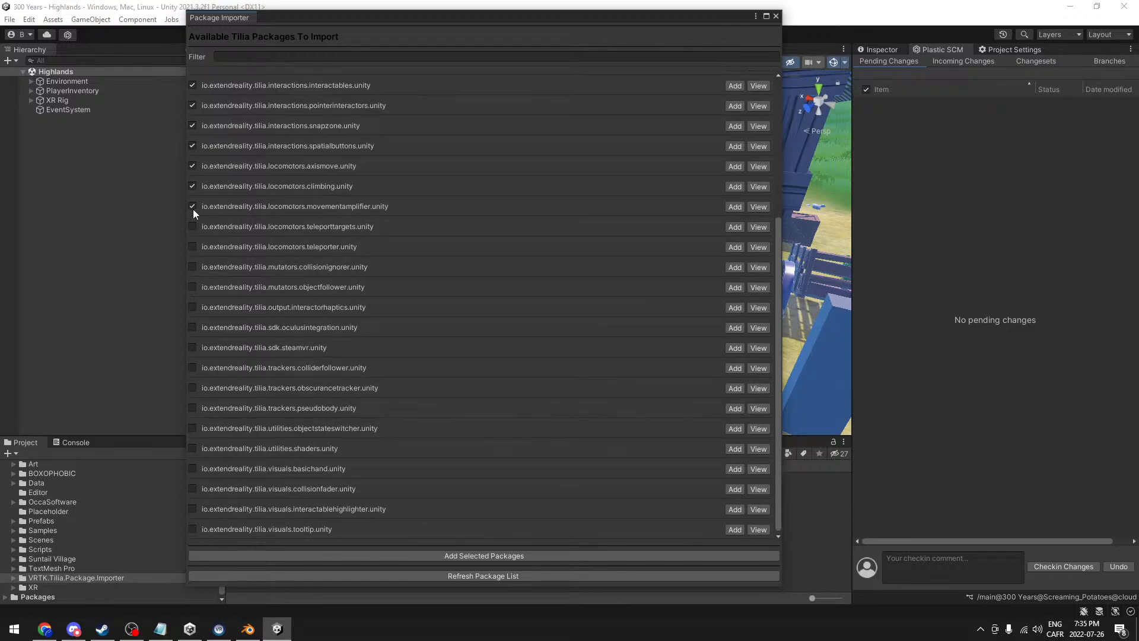
click(193, 227)
scroll(228, 391, down, 1)
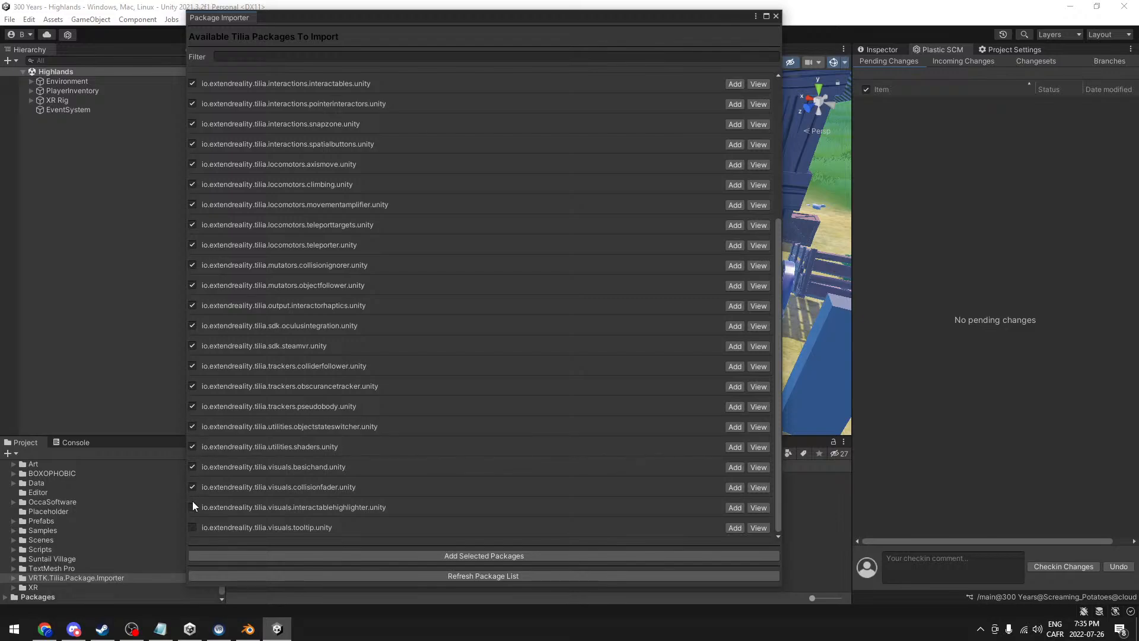
click(525, 554)
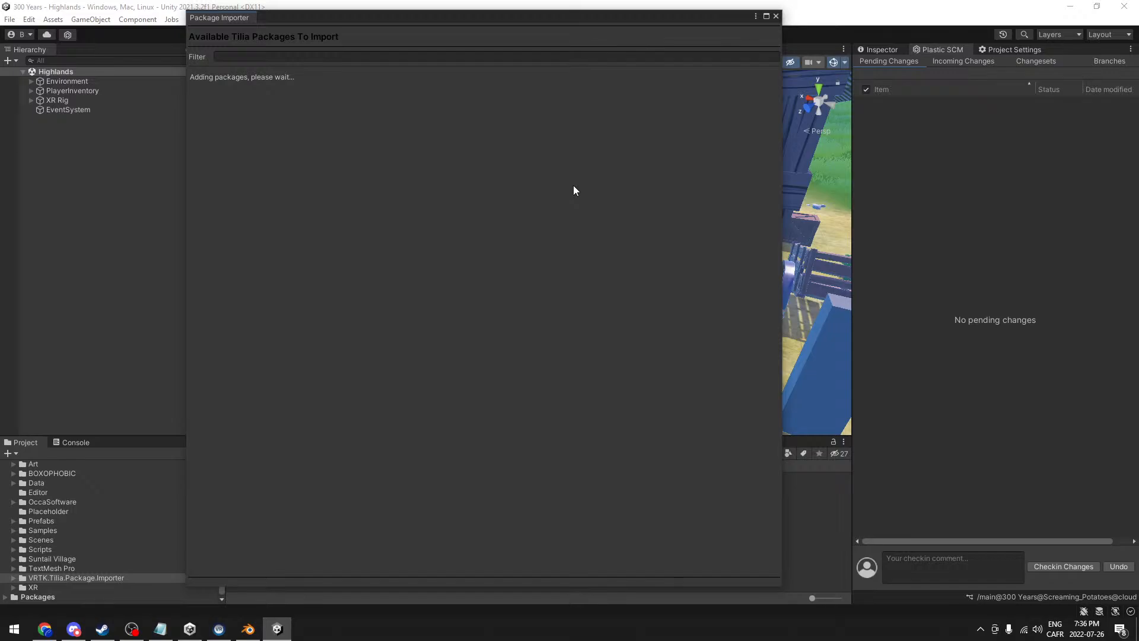
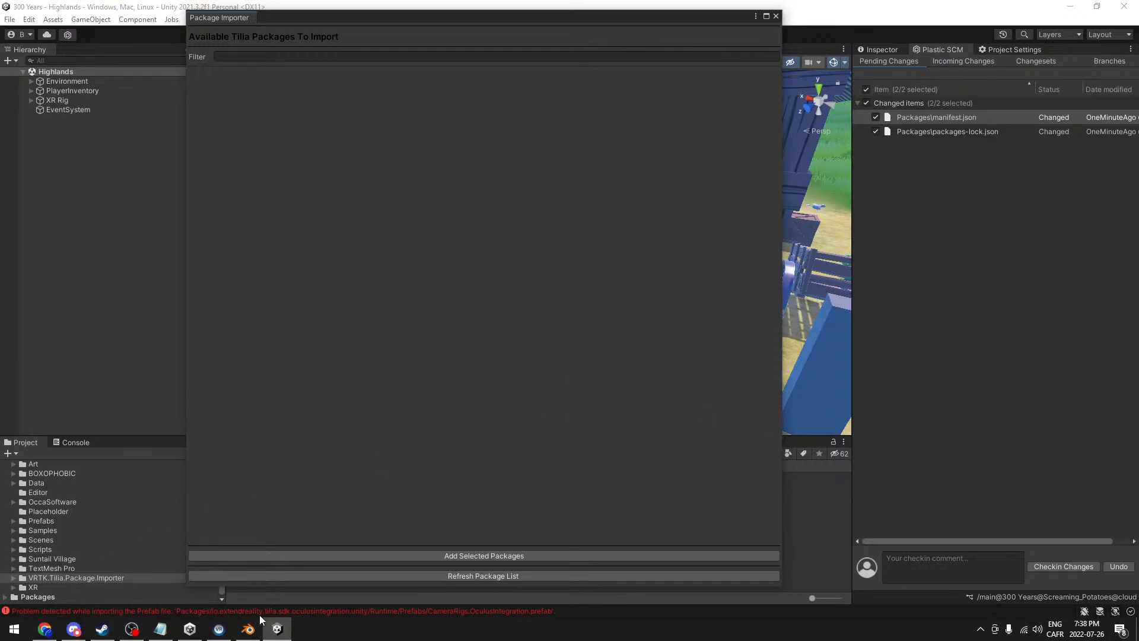
click(775, 16)
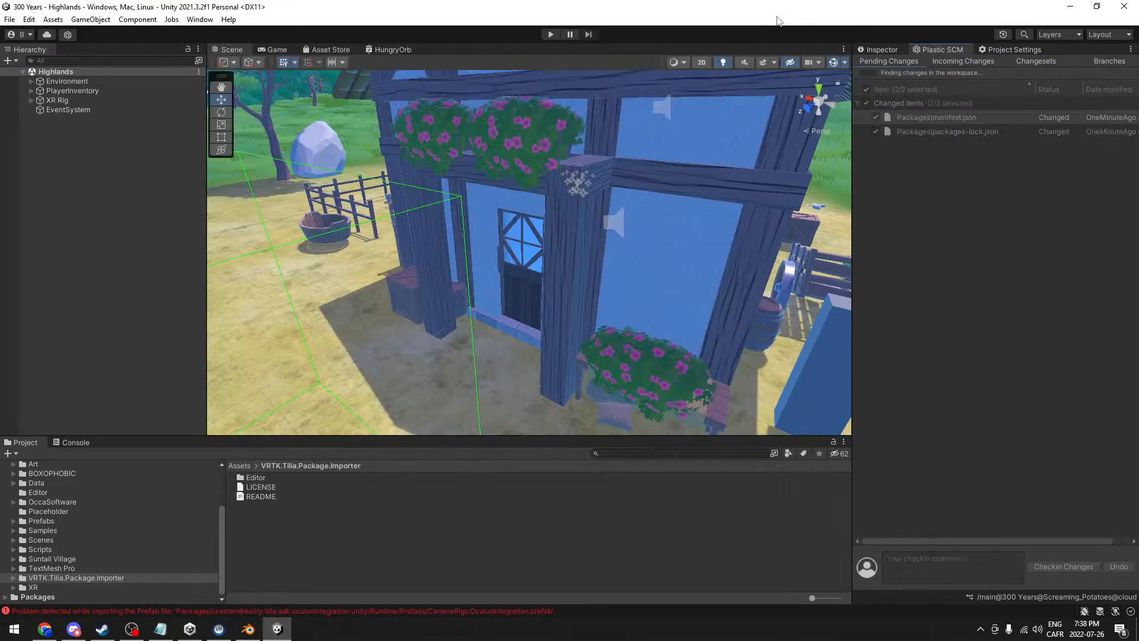
- Read through the package import errors listed in the Console
click(75, 443)
scroll(326, 485, up, 5)
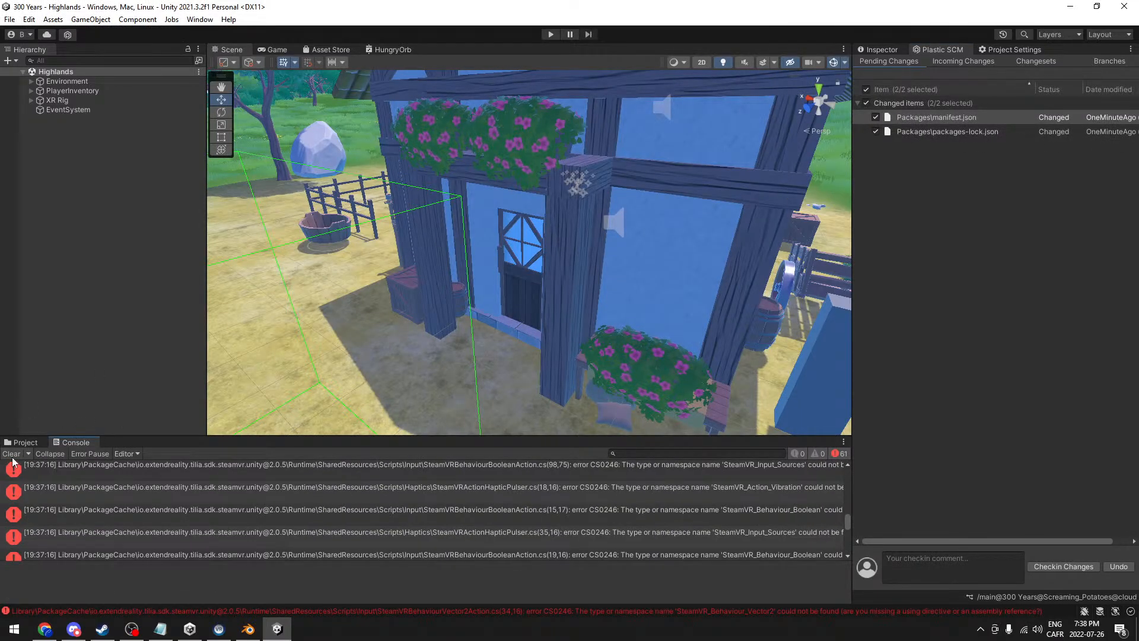
scroll(486, 500, up, 5)
scroll(492, 509, up, 3)
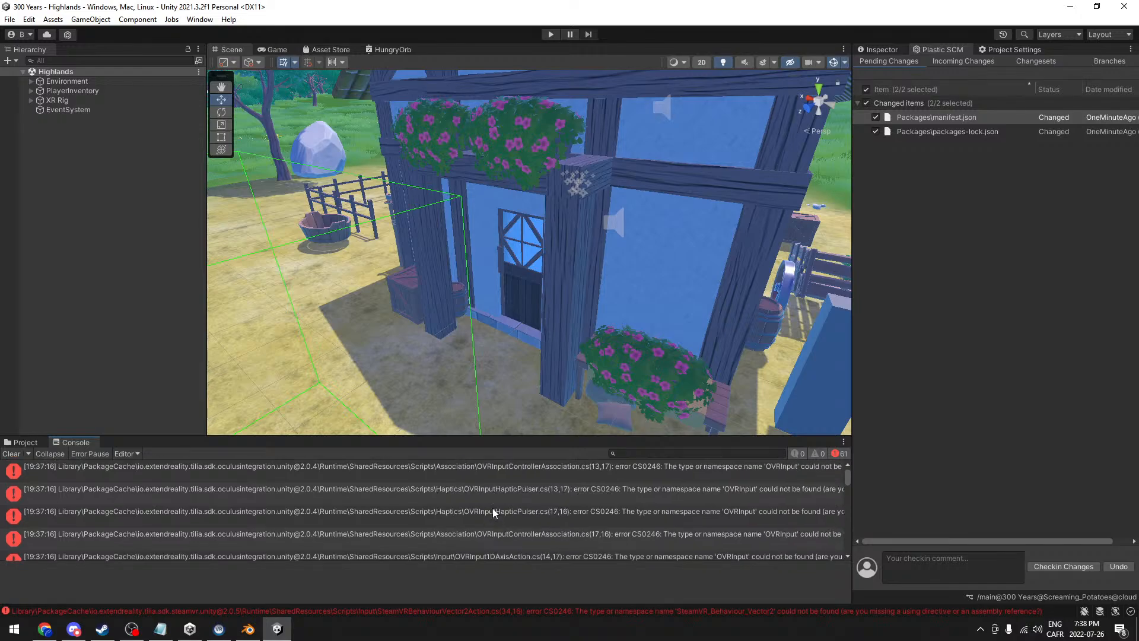
scroll(490, 506, down, 10)
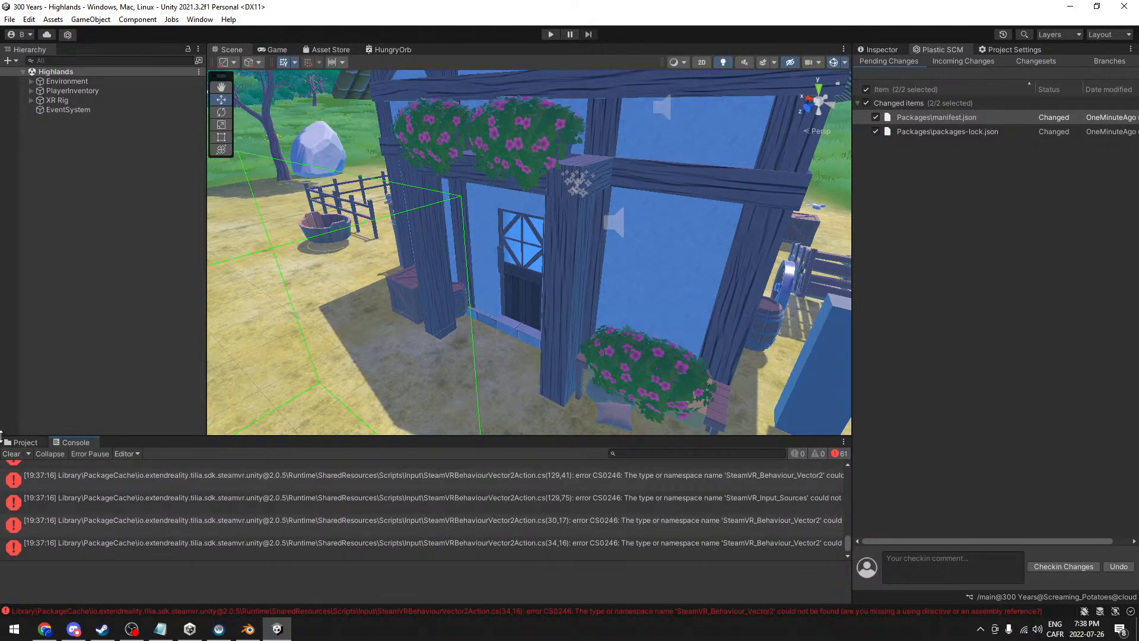
- Expand the project's Packages folder, look through the installed packages, and briefly recheck the Console
click(22, 443)
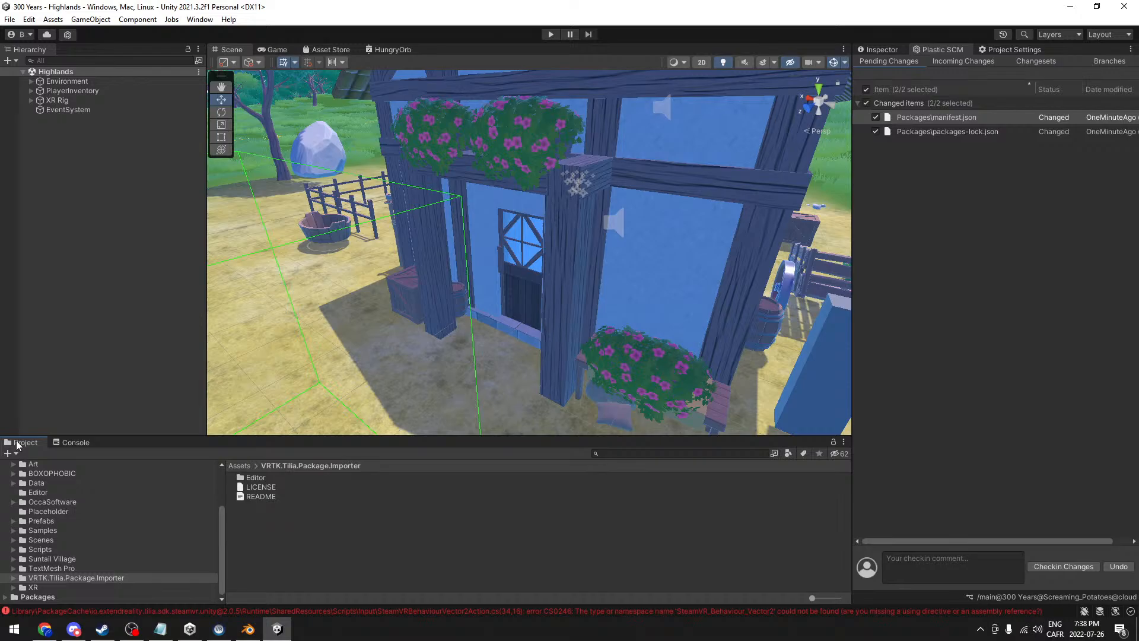
click(948, 392)
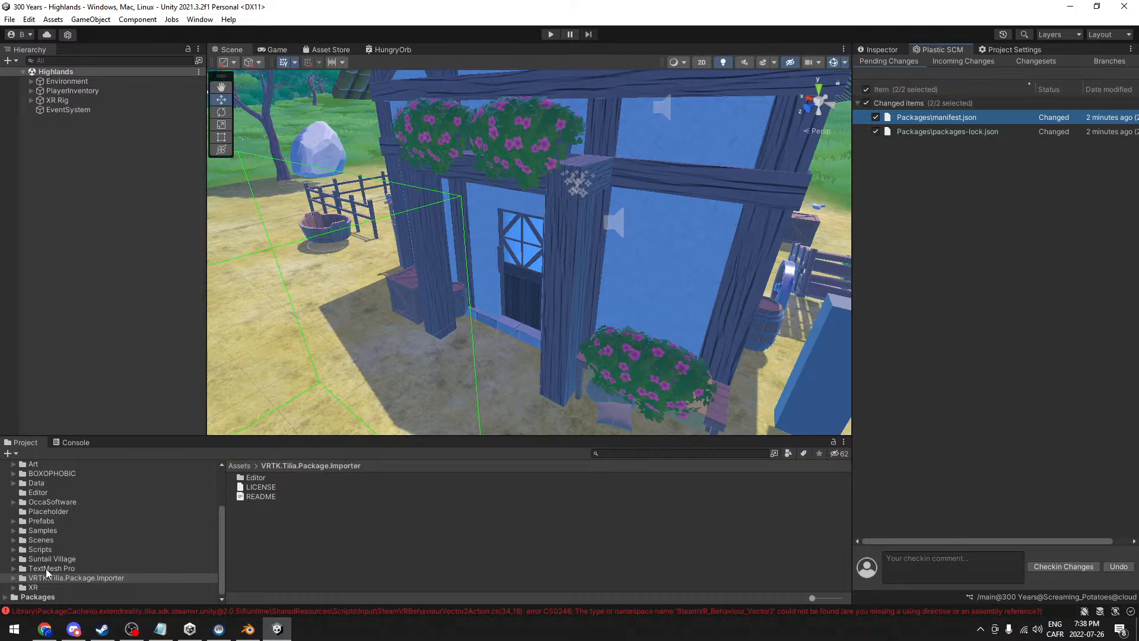
click(5, 596)
scroll(45, 575, down, 10)
scroll(45, 574, up, 8)
scroll(45, 574, up, 3)
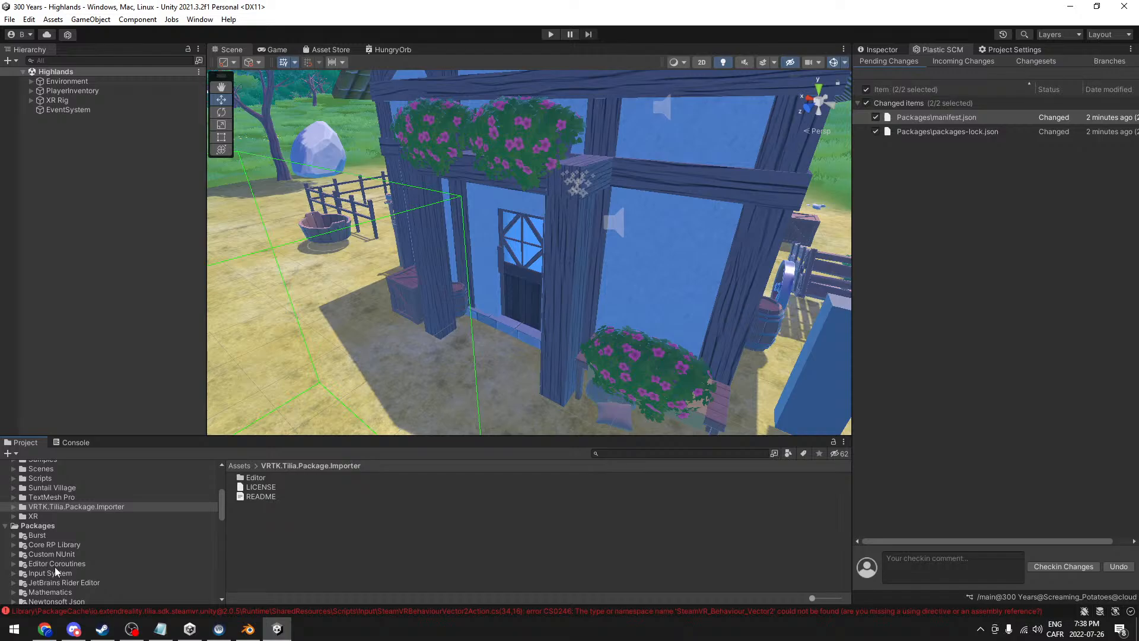
scroll(112, 547, down, 10)
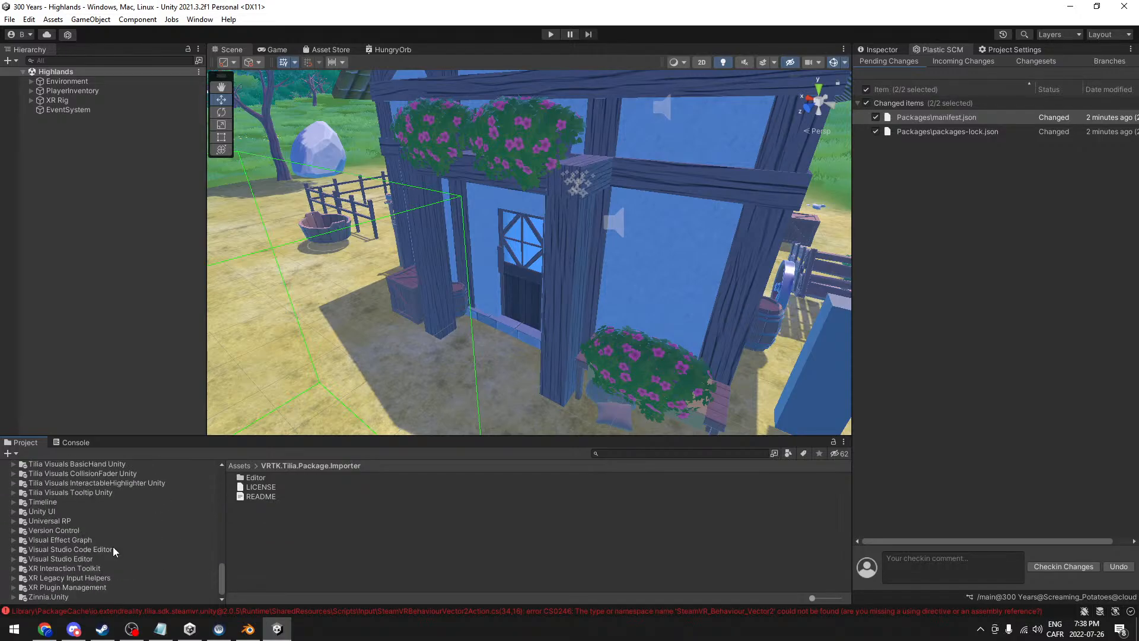
click(69, 443)
click(22, 442)
- Bring up the incoming changes in Plastic SCM
click(201, 19)
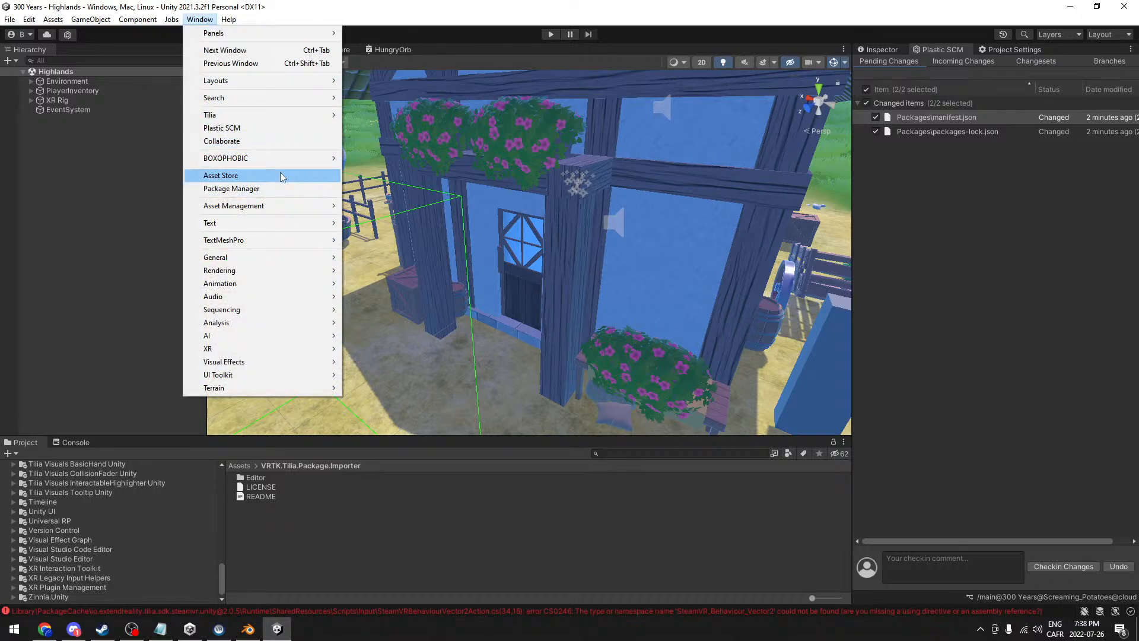
click(959, 62)
click(961, 61)
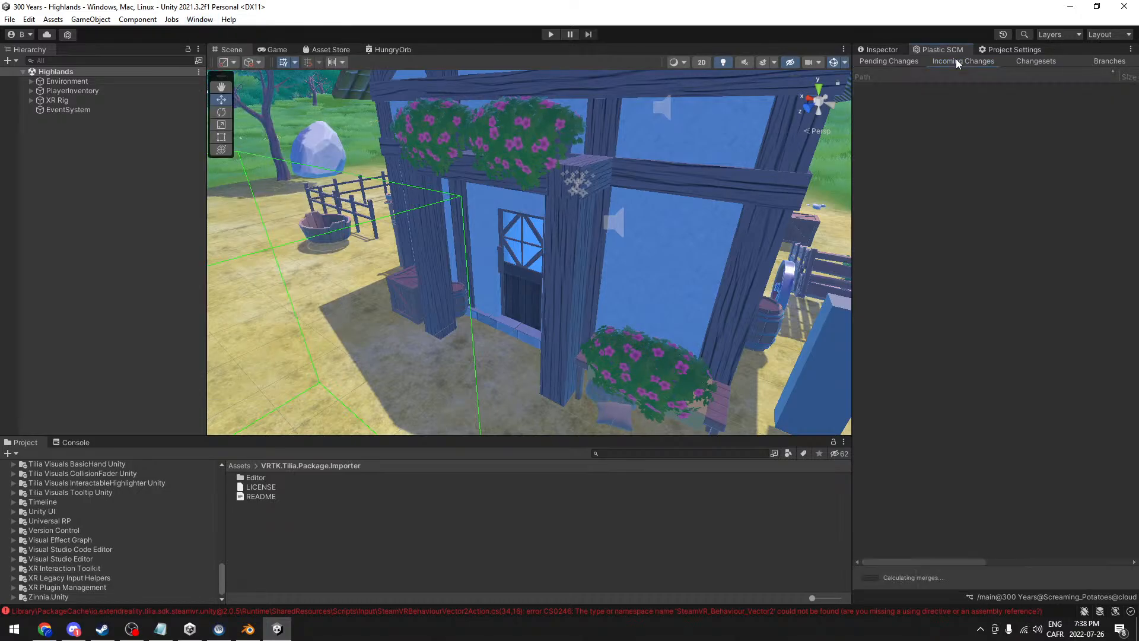
- Review the changesets and undo the pending changes to Packages\manifest.json and Packages\packages-lock.json in Plastic SCM
click(1031, 64)
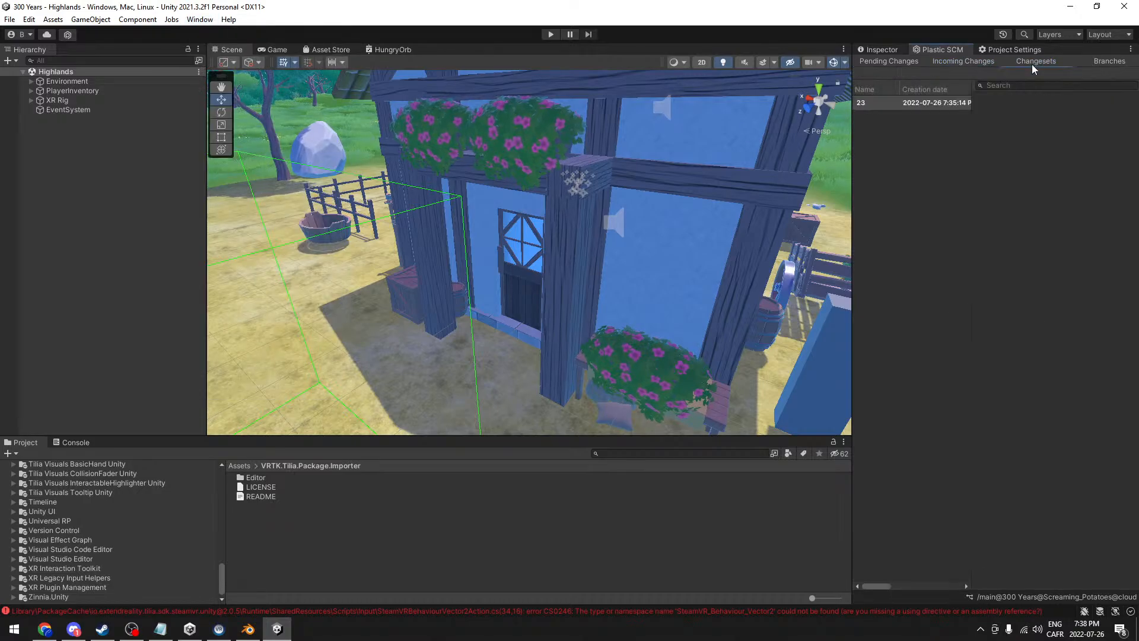
click(890, 61)
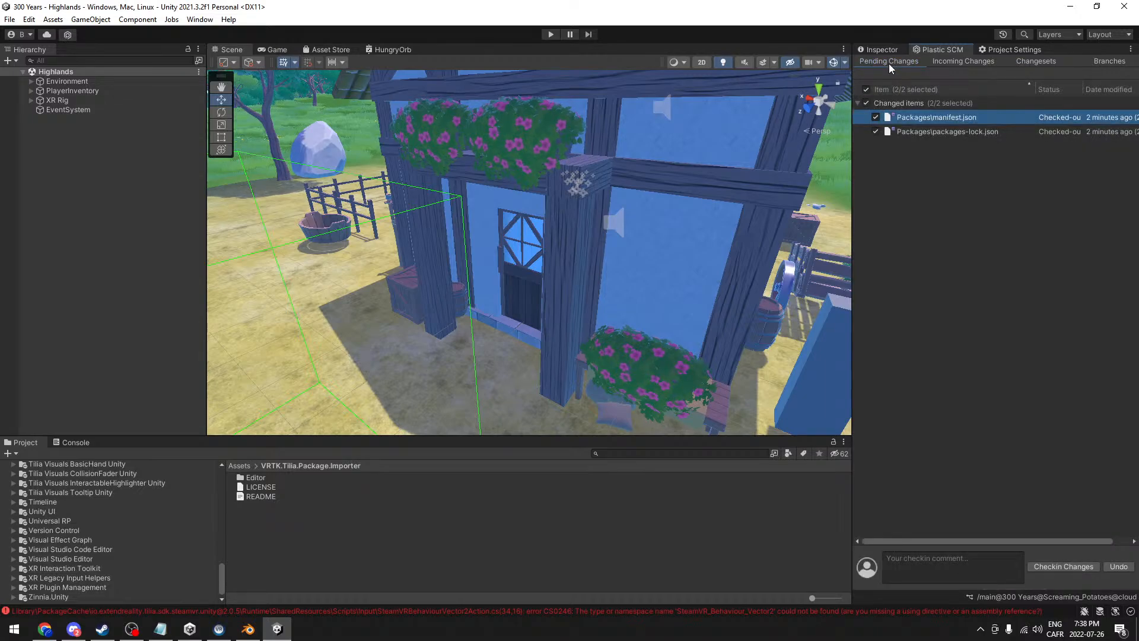
shift+click(945, 132)
right_click(946, 134)
click(987, 177)
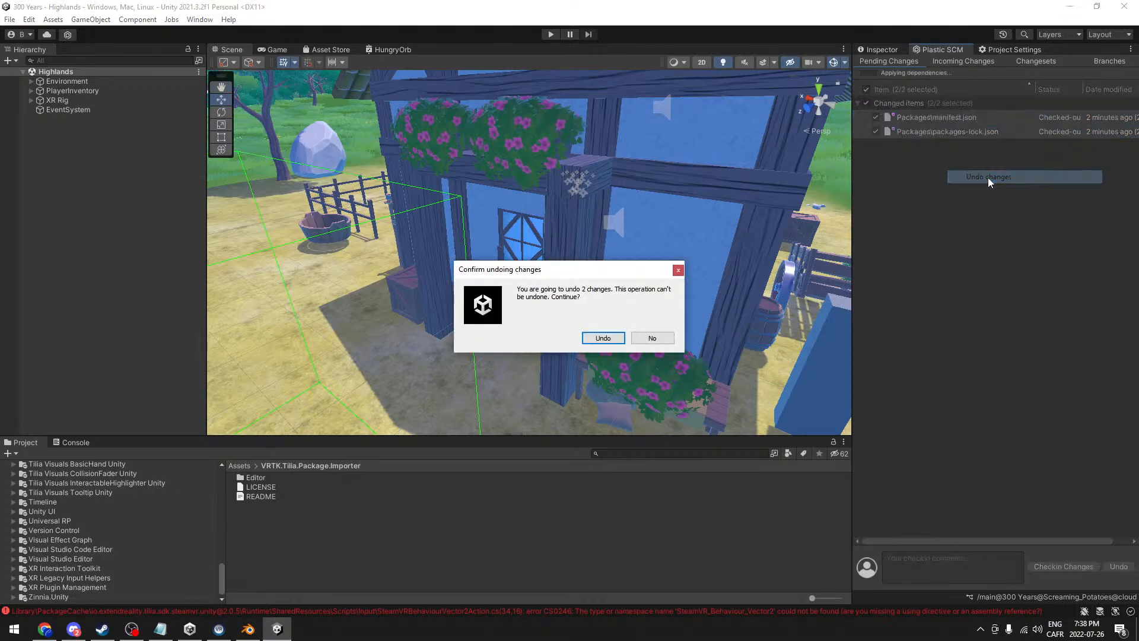
click(590, 339)
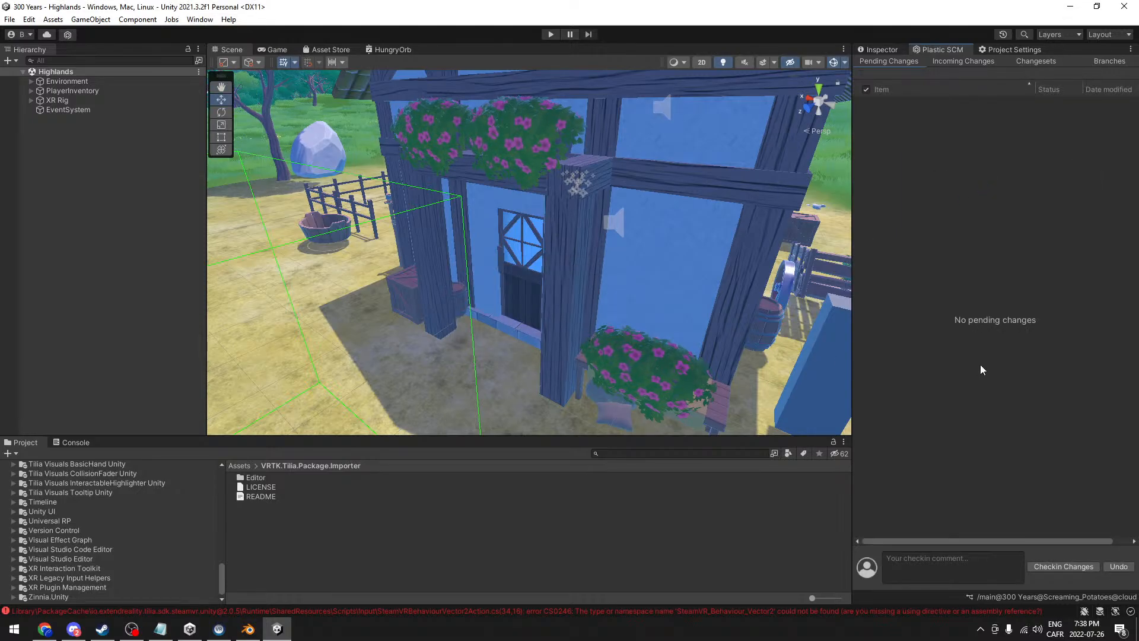
- Try to delete all Tilia package folders from the project, from CameraRigs SpatialSimulator through Visuals Tooltip
click(83, 442)
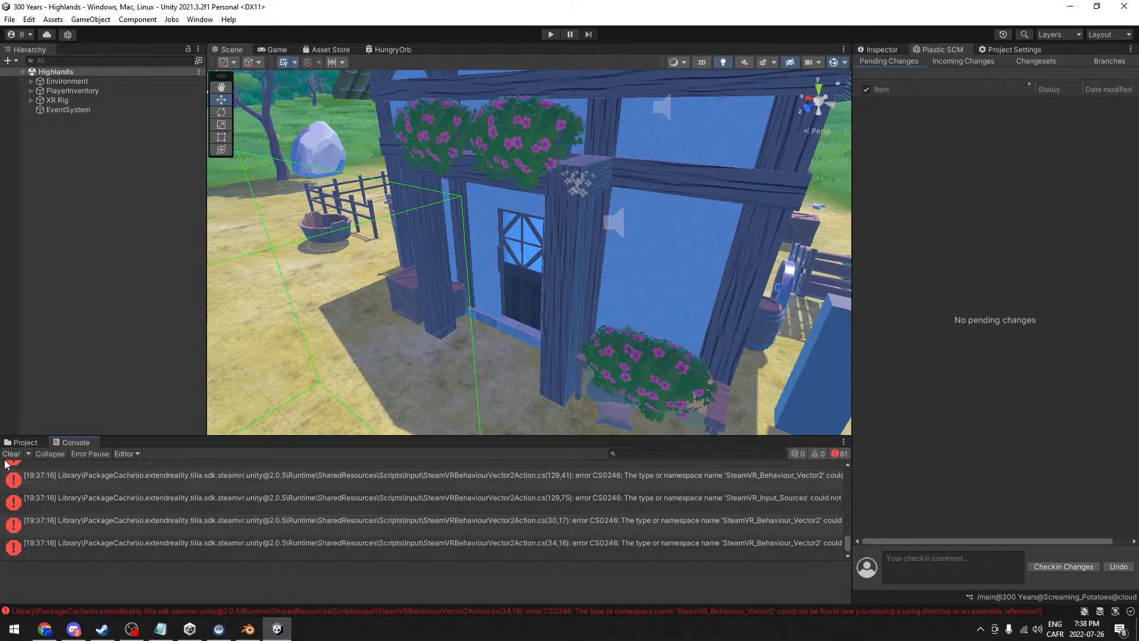
click(24, 442)
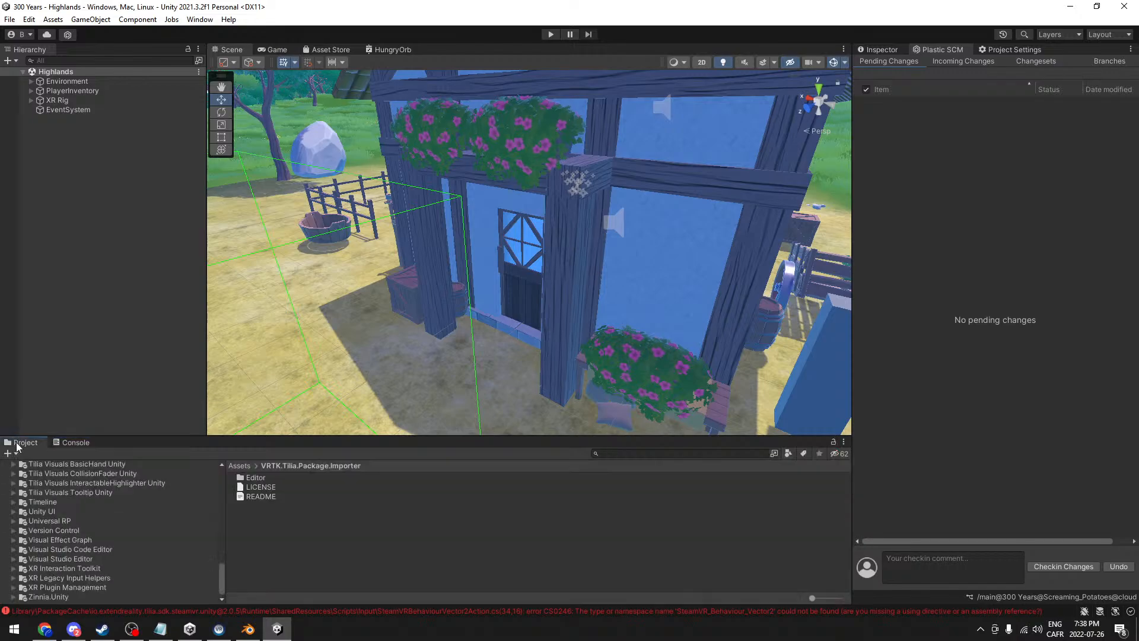
click(87, 491)
scroll(91, 489, up, 10)
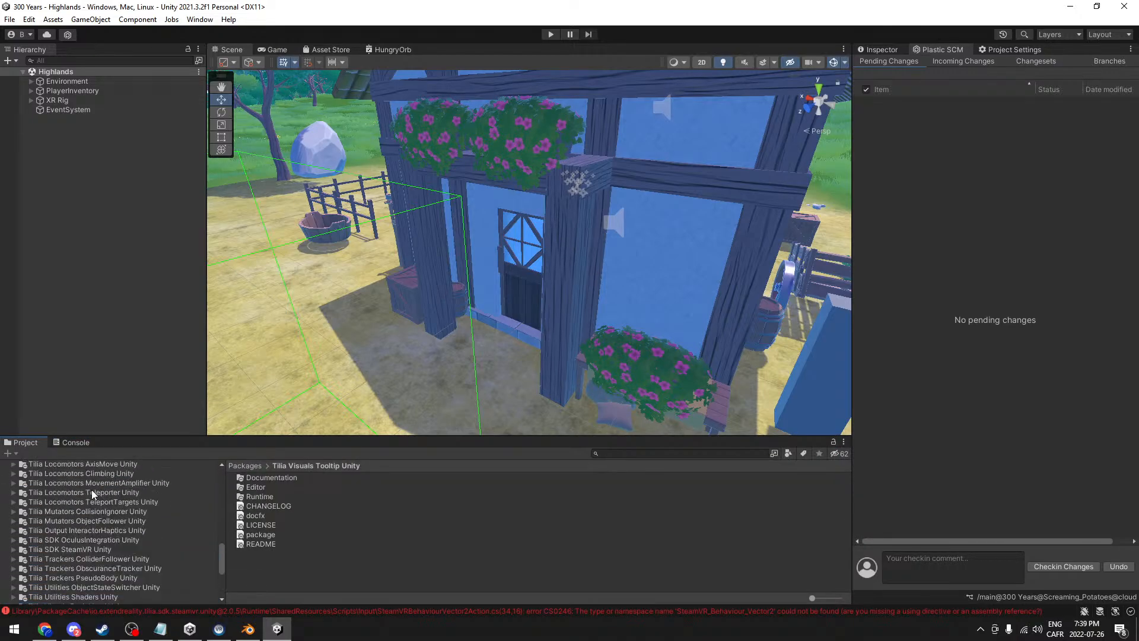
scroll(92, 503, up, 5)
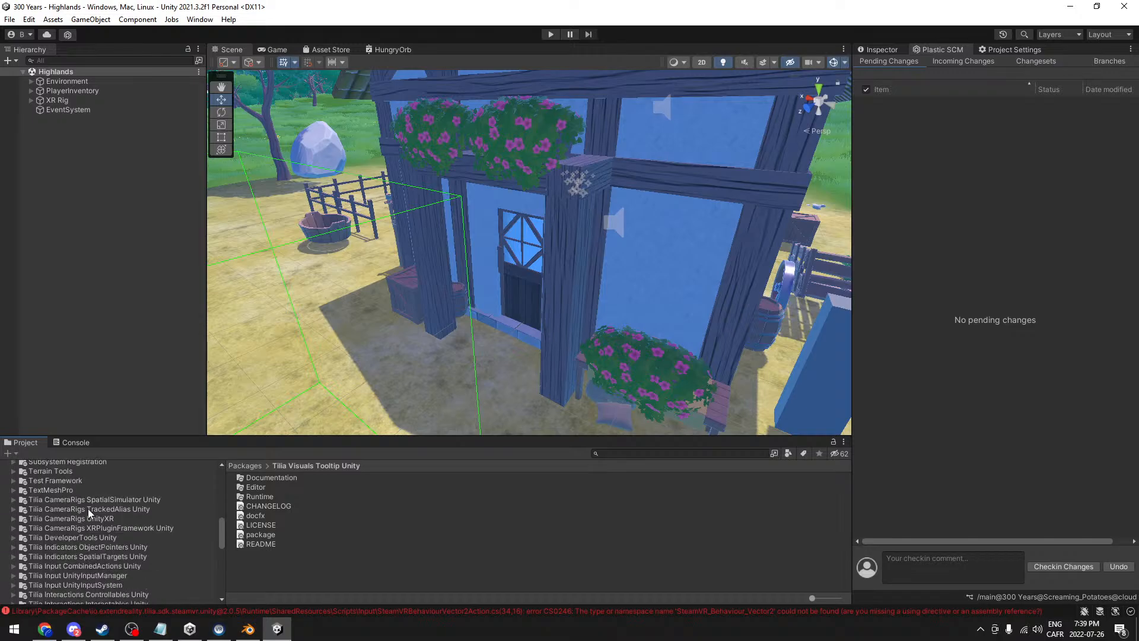
shift+click(86, 499)
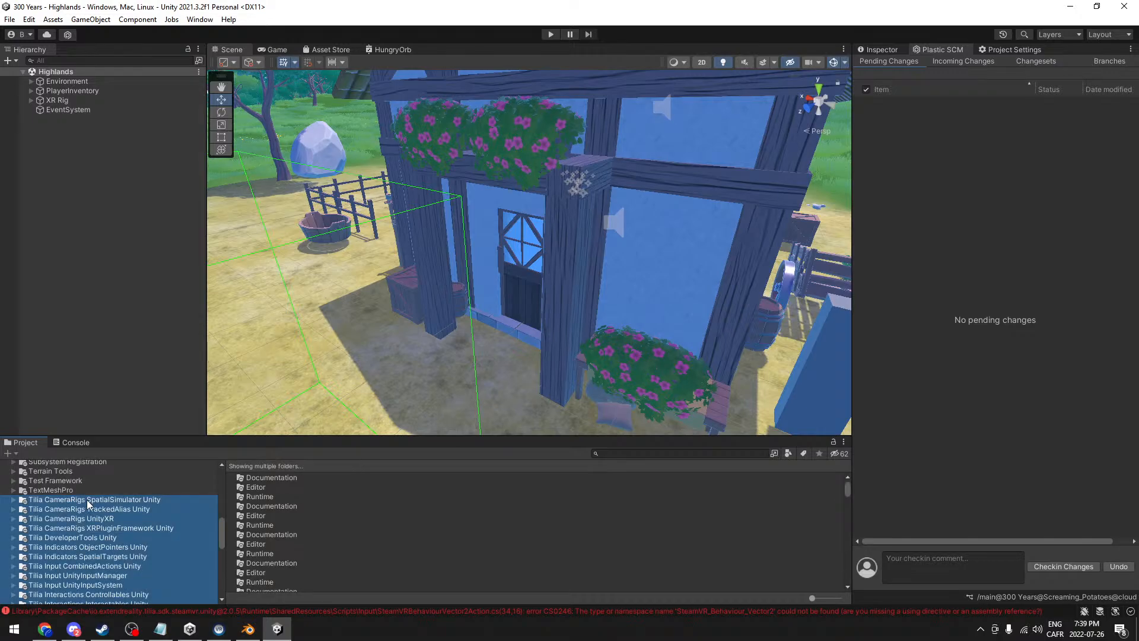
key(Delete)
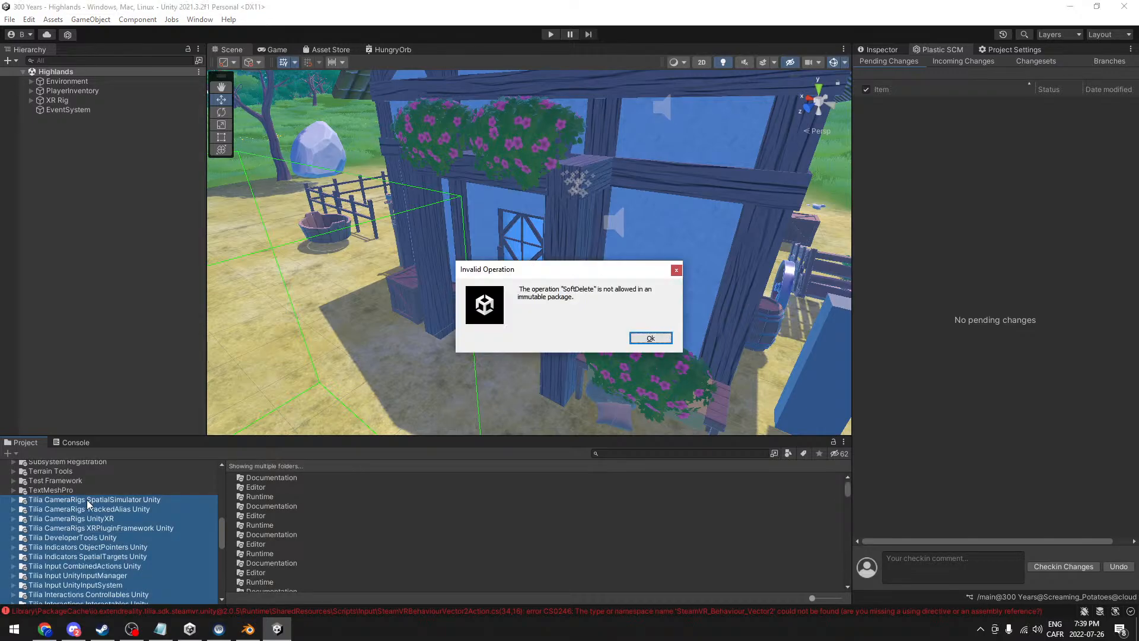
click(651, 338)
- Refresh the project's assets and packages, and clear the messages in the Console
right_click(46, 508)
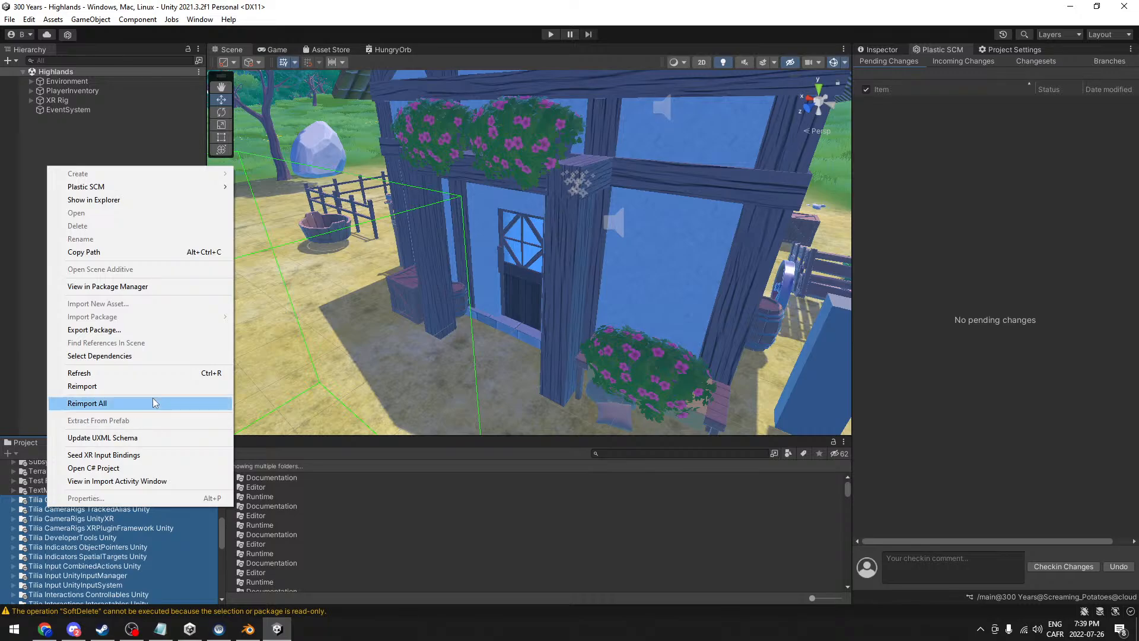
click(162, 371)
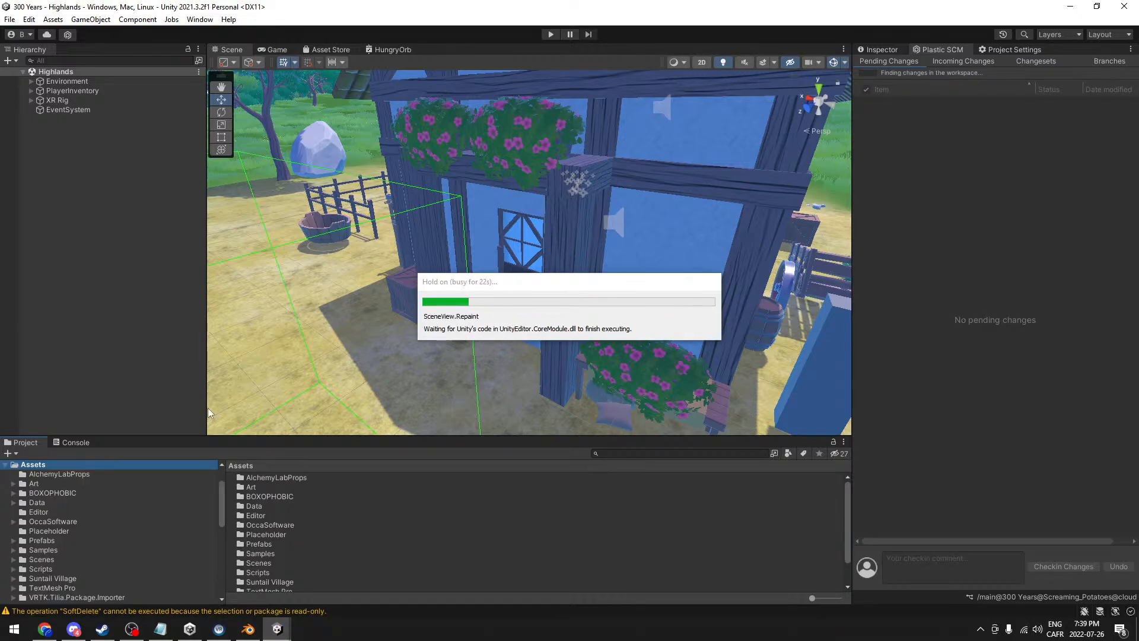
click(73, 442)
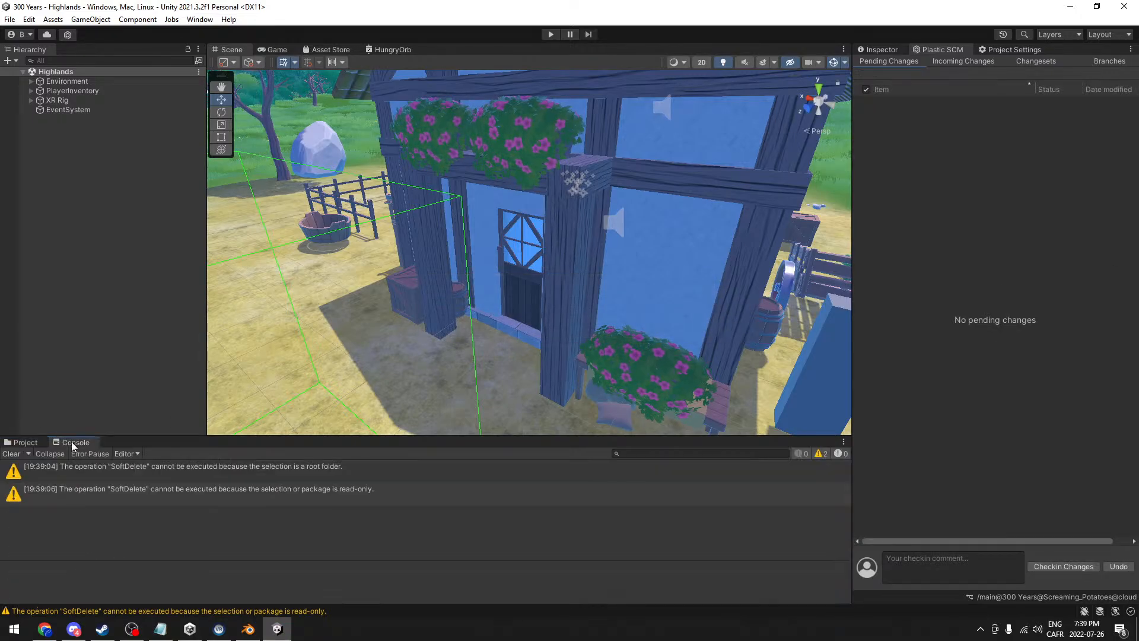
click(14, 454)
click(26, 442)
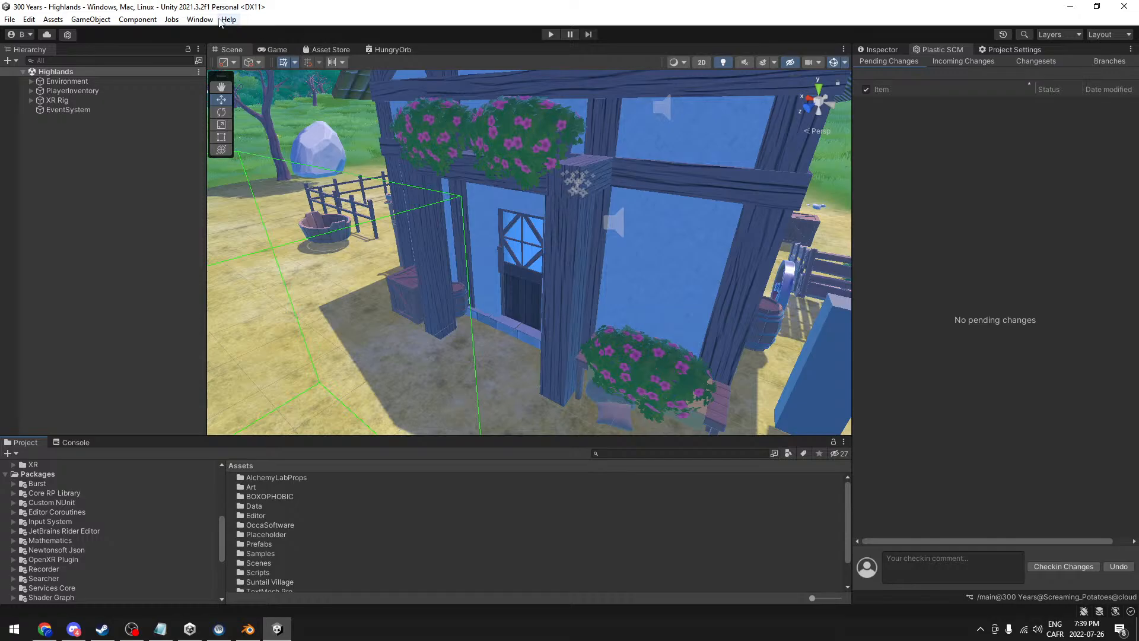
- Check the Tilia packages available in the Package Importer and the asset list in the Package Manager, closing both windows
click(200, 20)
click(269, 188)
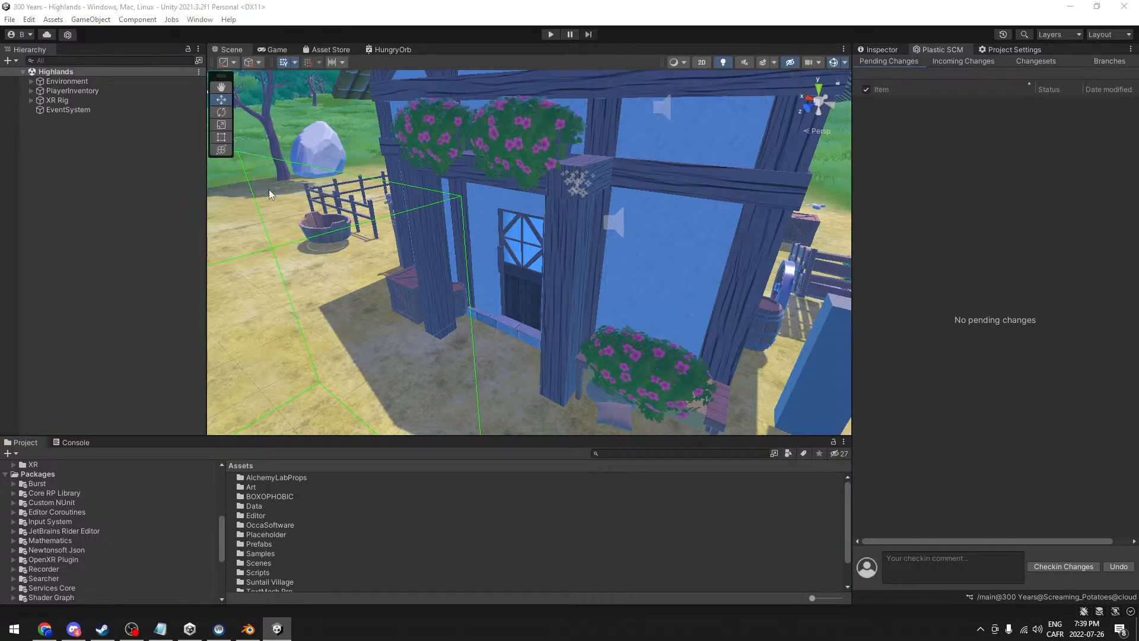
click(200, 19)
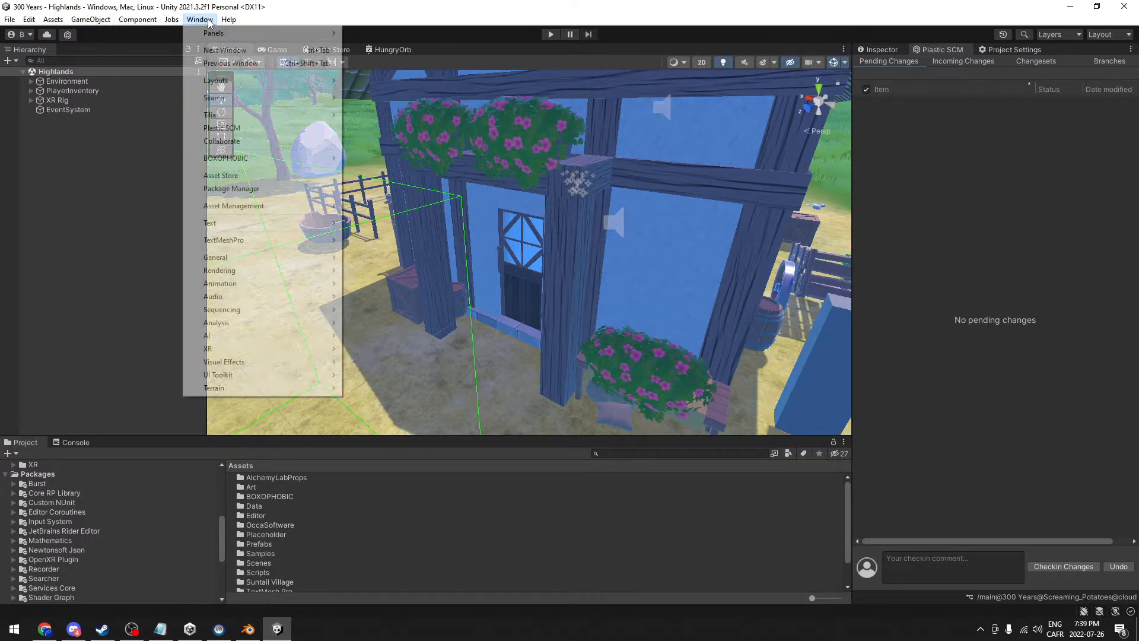
mouse_move(228, 118)
click(392, 116)
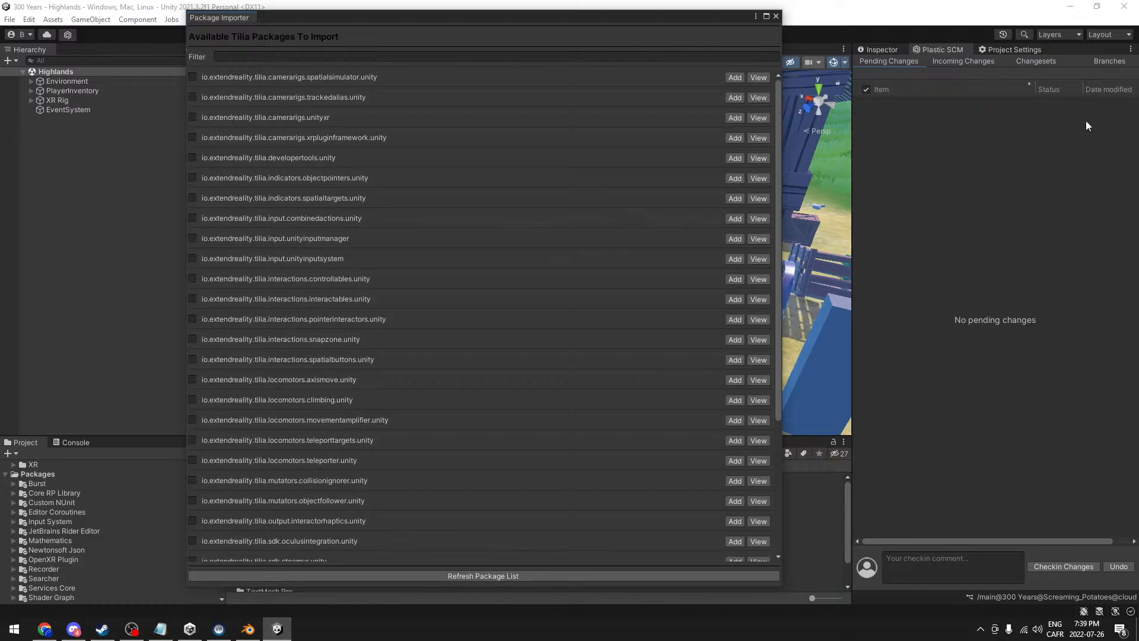
scroll(420, 260, down, 5)
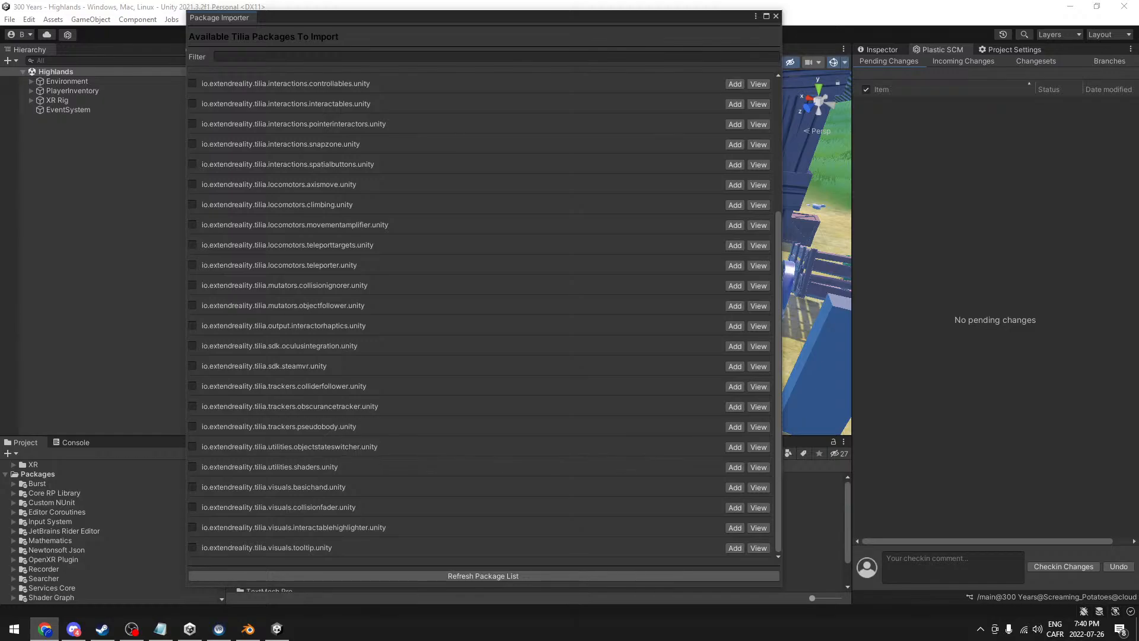
click(776, 16)
click(200, 20)
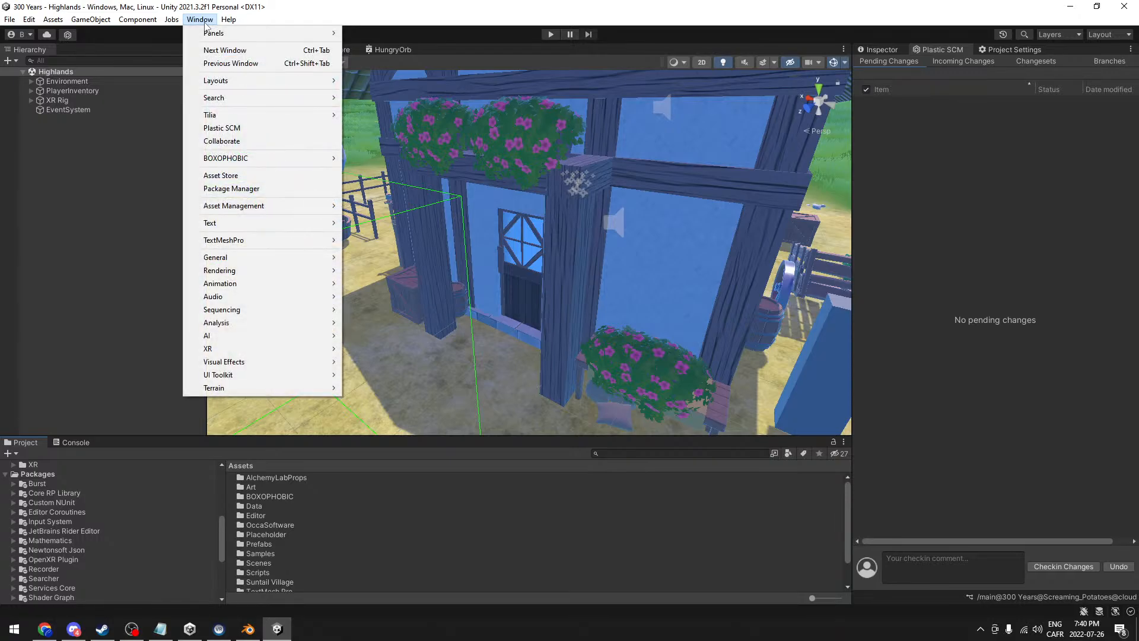
click(238, 188)
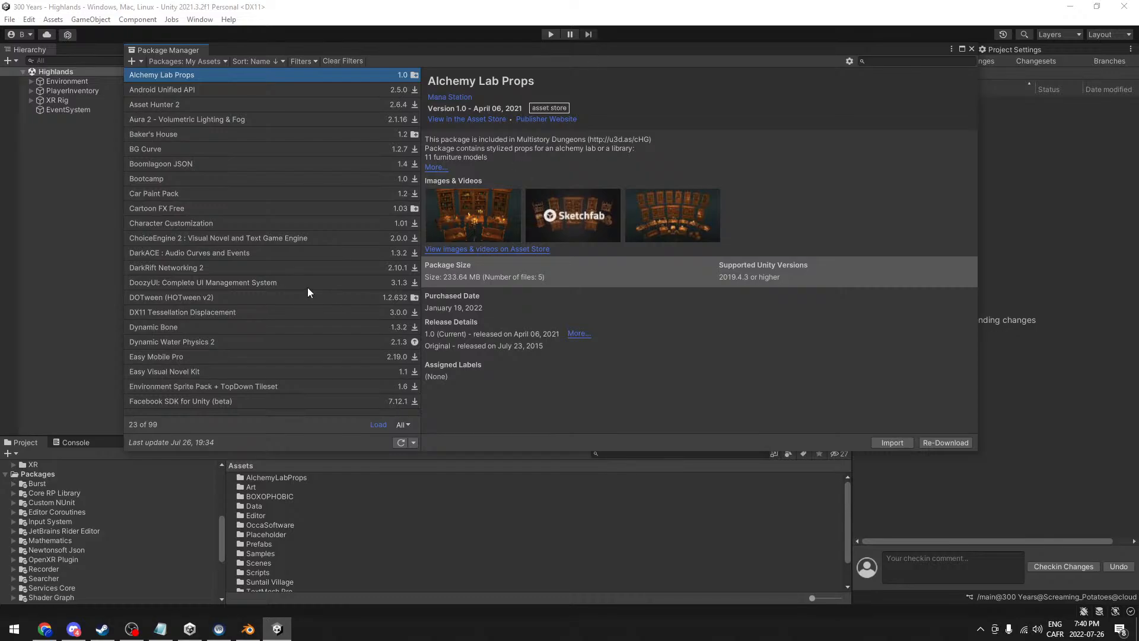
click(972, 50)
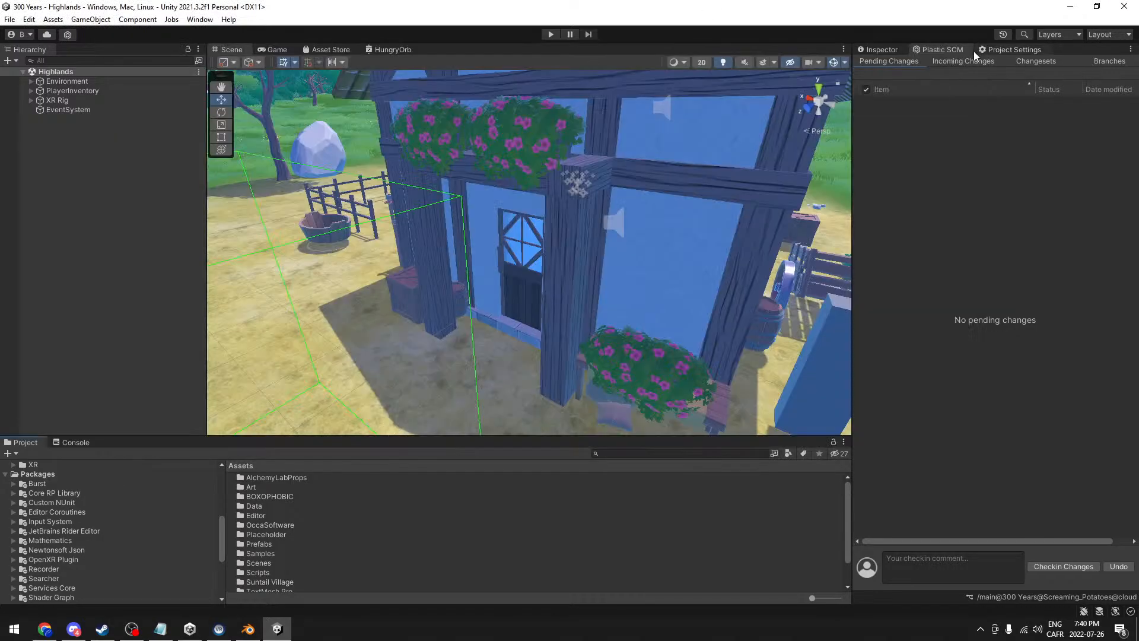
- Delete the VRTK.Tilia.Package.Importer folder from the project's Assets
scroll(139, 532, up, 6)
click(85, 564)
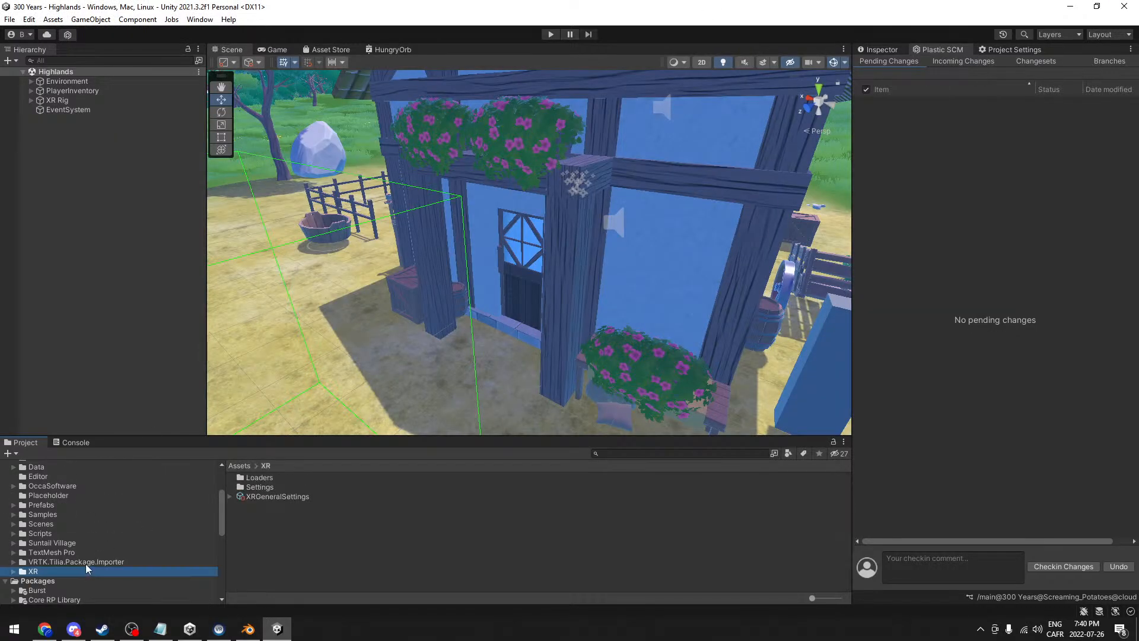
key(Delete)
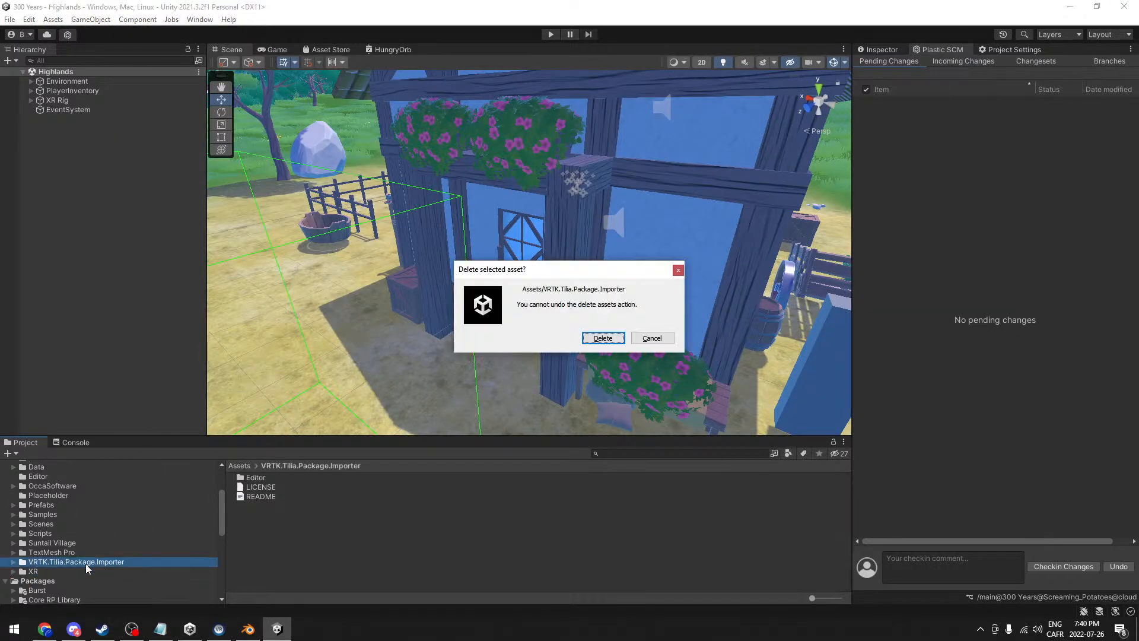
click(601, 339)
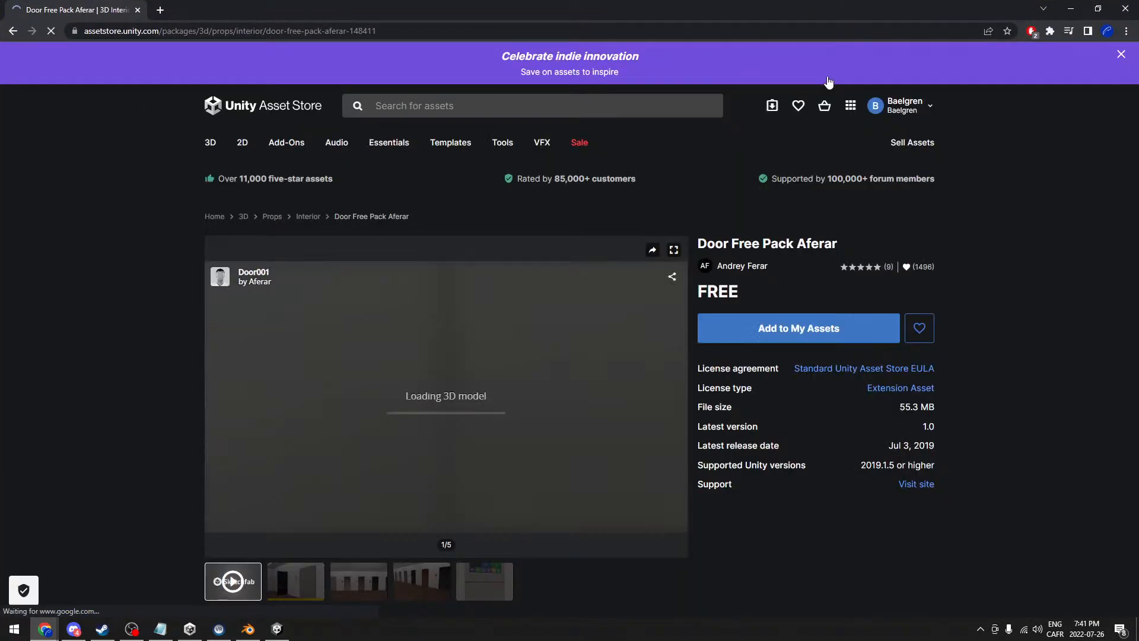
- Examine the Door Free Pack Aferar page on the Unity Asset Store, including its preview images, description and related assets
scroll(1041, 177, down, 3)
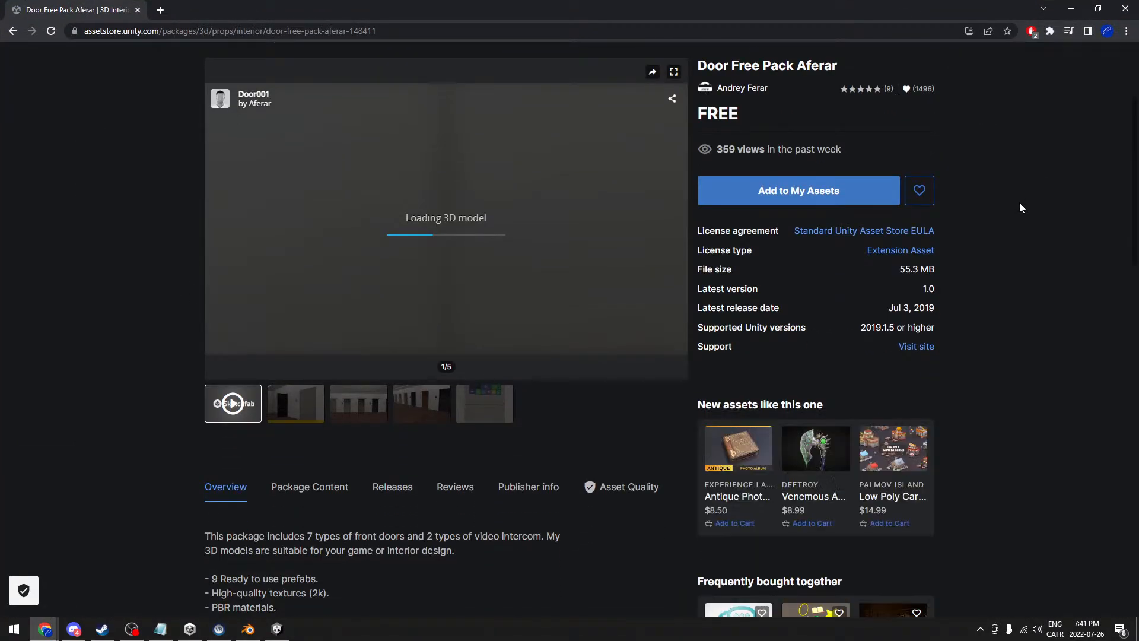
scroll(1020, 206, up, 1)
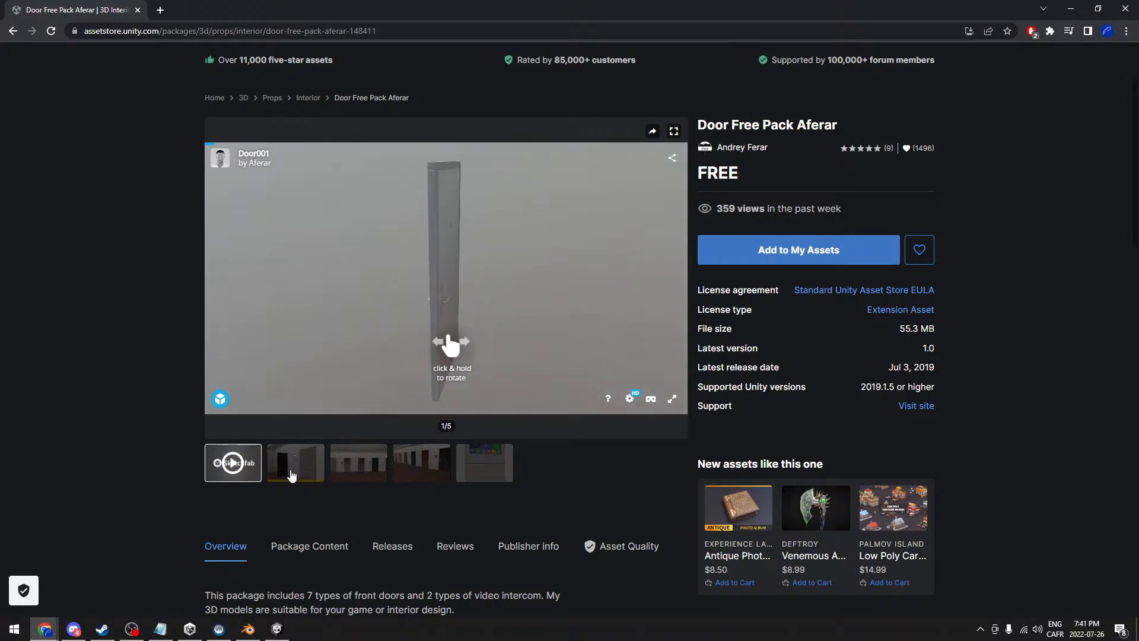
click(294, 475)
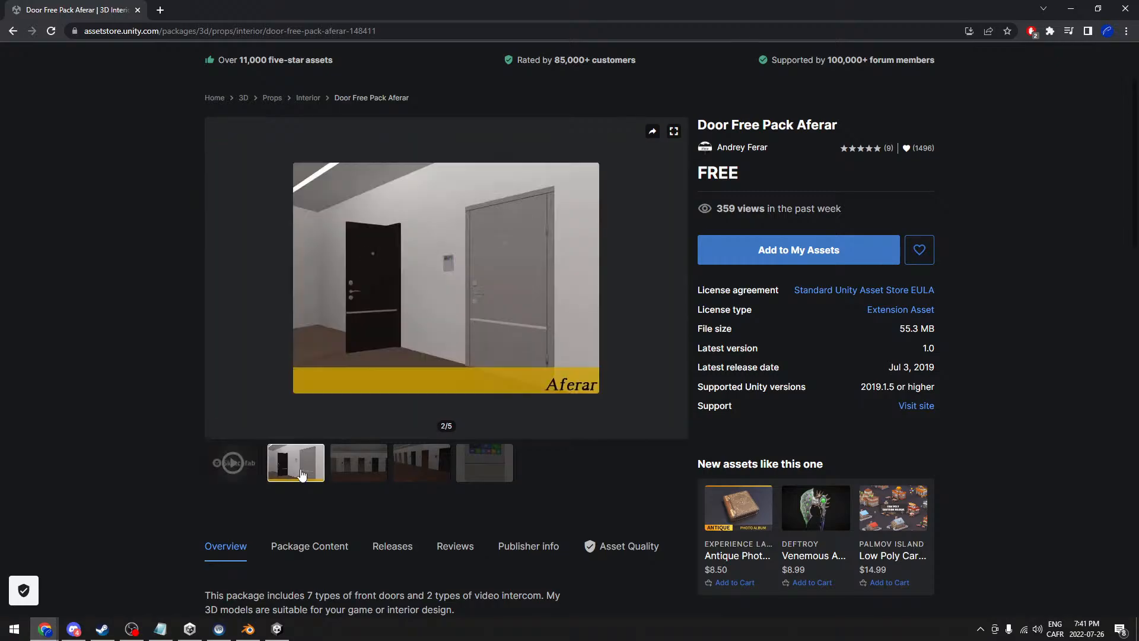
click(352, 473)
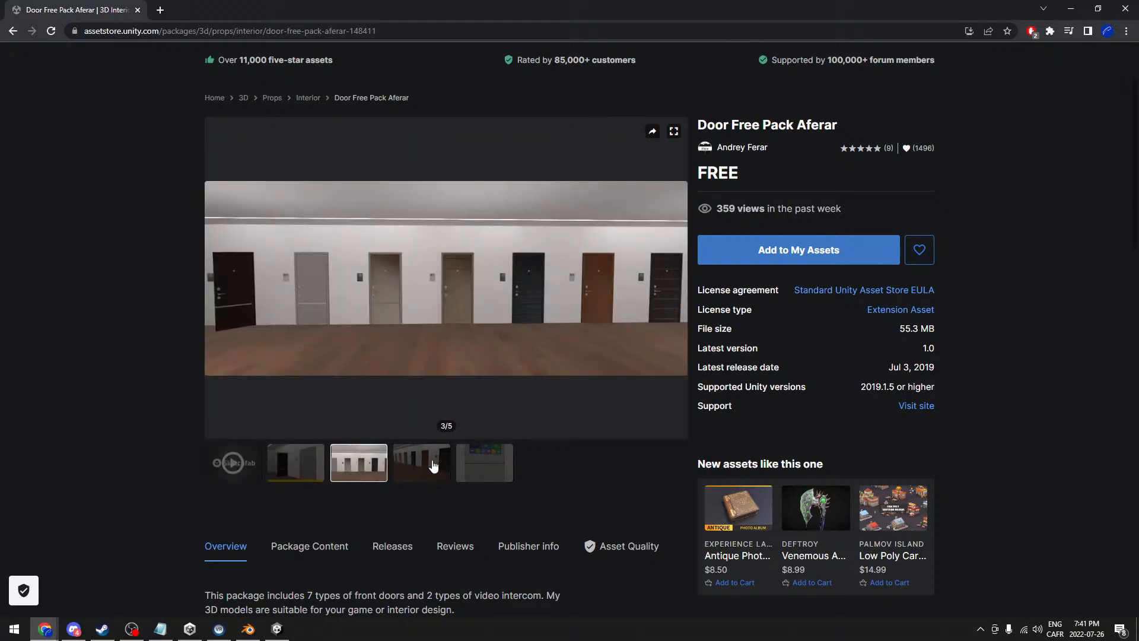
scroll(155, 494, down, 3)
drag(267, 417, 557, 417)
drag(205, 431, 428, 431)
drag(205, 460, 366, 460)
drag(221, 474, 279, 504)
scroll(402, 501, down, 10)
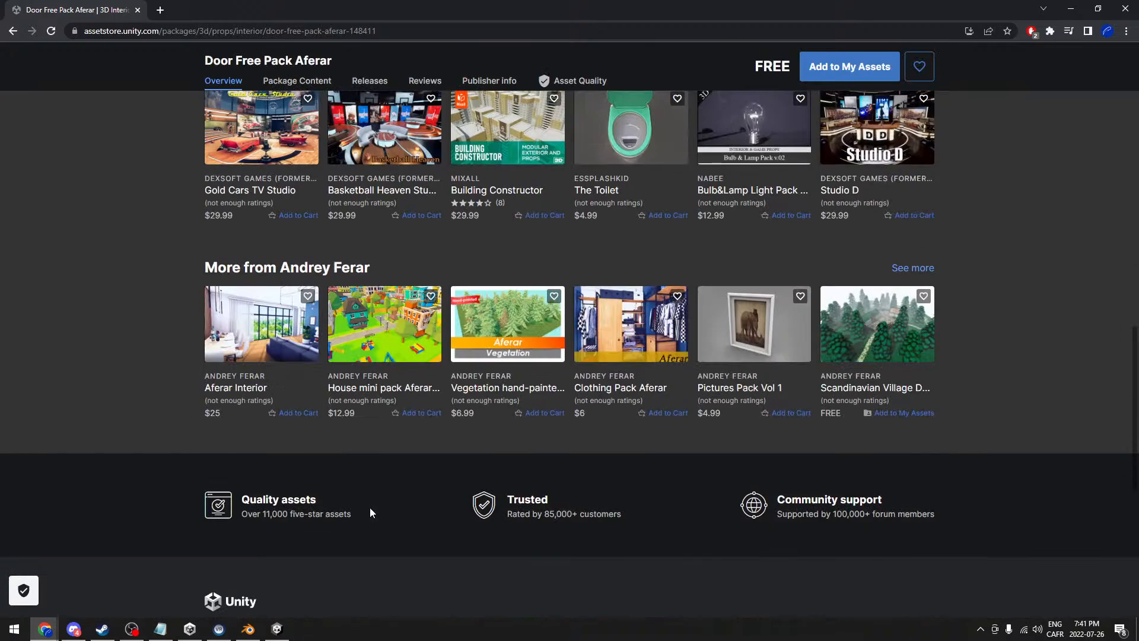
scroll(369, 507, up, 6)
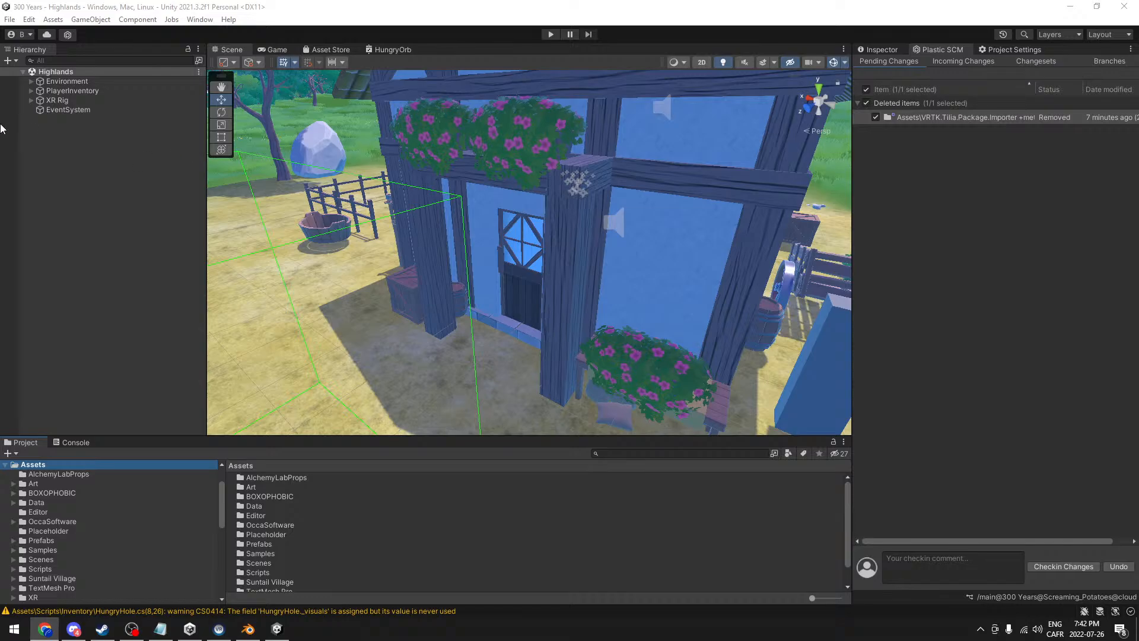
- Select the Door.Entrance object inside House, show its properties, and frame it in the scene
click(539, 248)
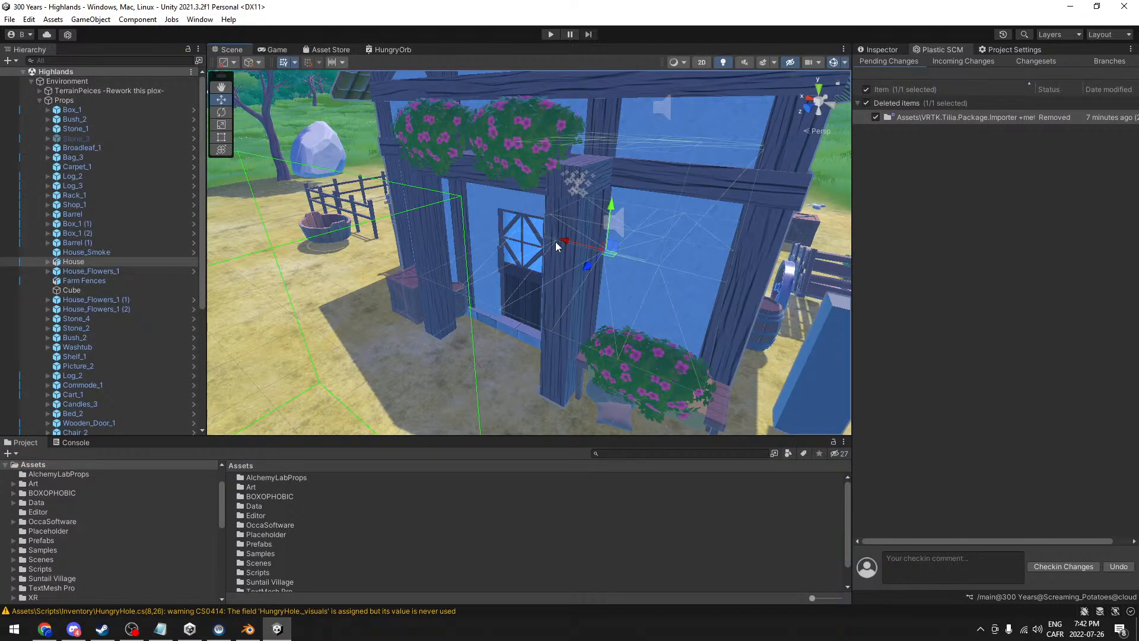
click(881, 50)
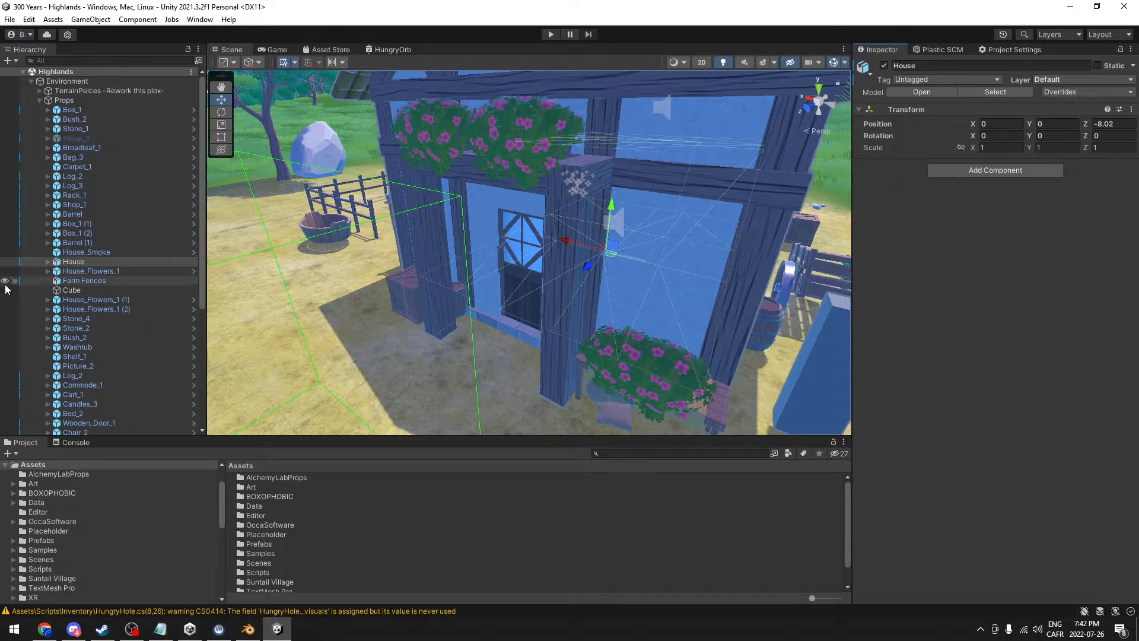
click(47, 261)
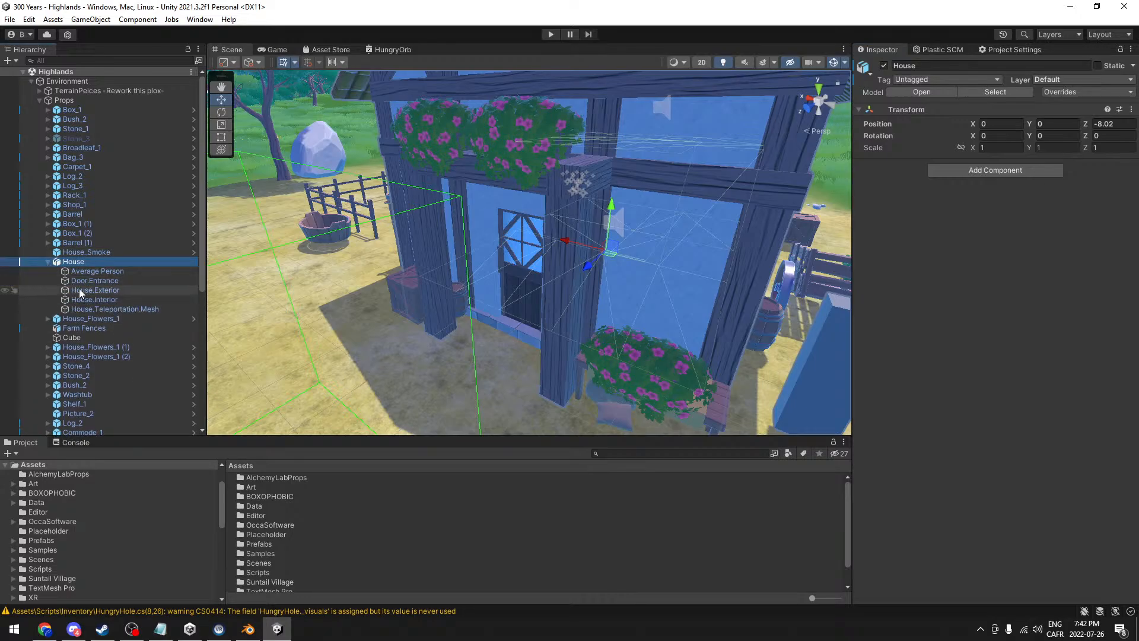
click(121, 281)
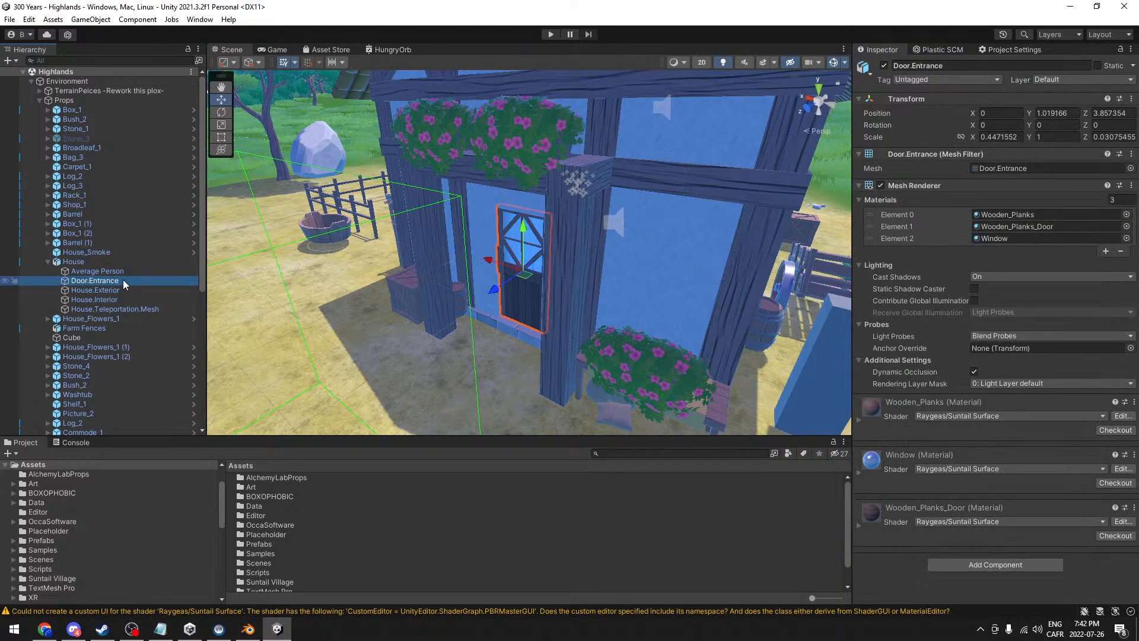
key(f)
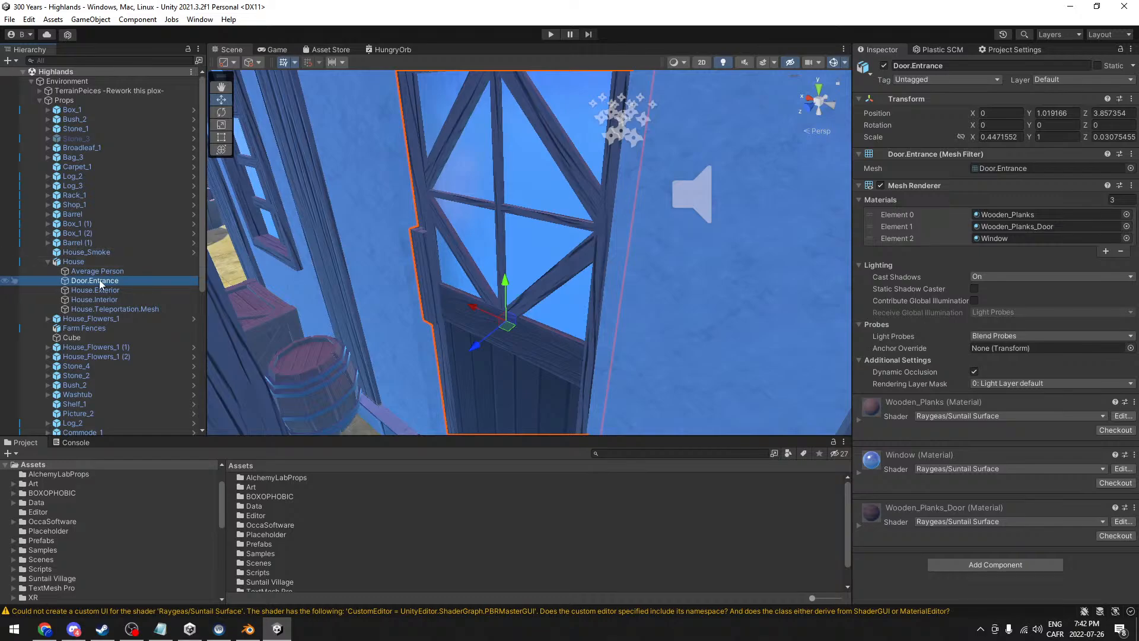
- Create an empty child object under Door.Entrance and name it Collider
right_click(99, 284)
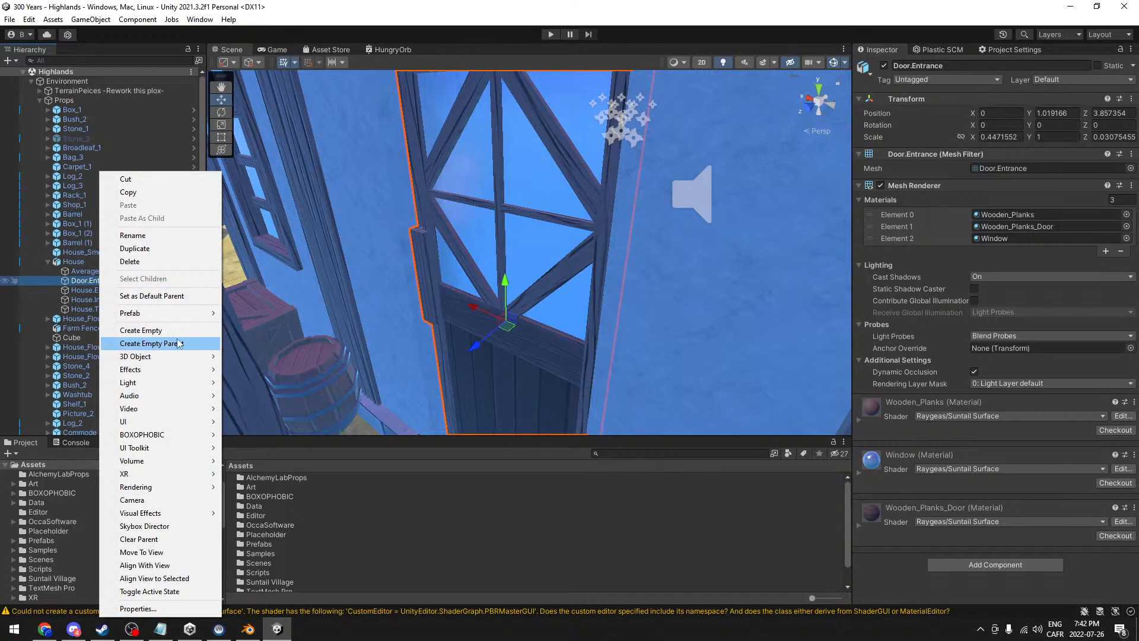
click(141, 331)
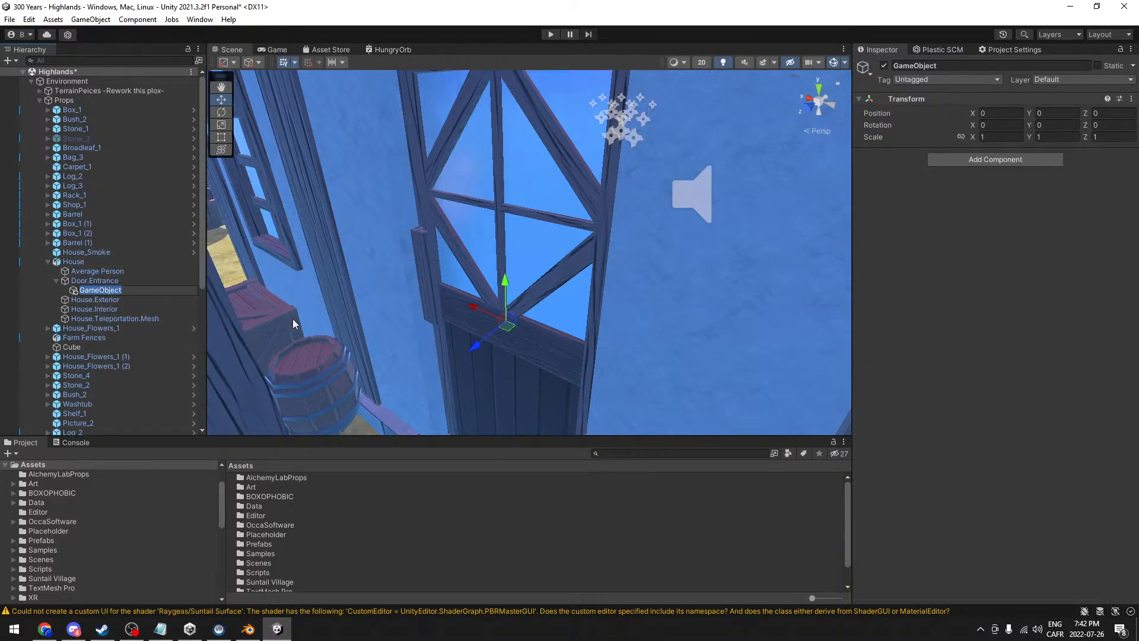
text(Collider)
key(Return)
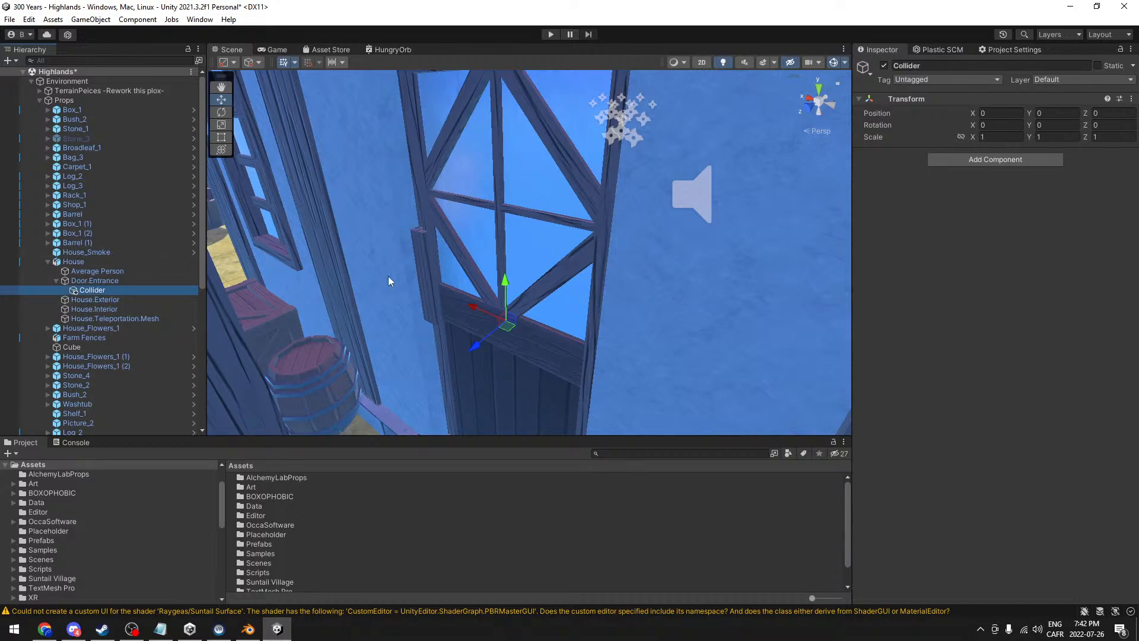
- Move the Collider object to the door handle, at about X 0.905 and Y 0.076
mouse_move(522, 299)
middle_down()
mouse_move(554, 284)
mouse_move(536, 289)
middle_up()
scroll(536, 289, down, 10)
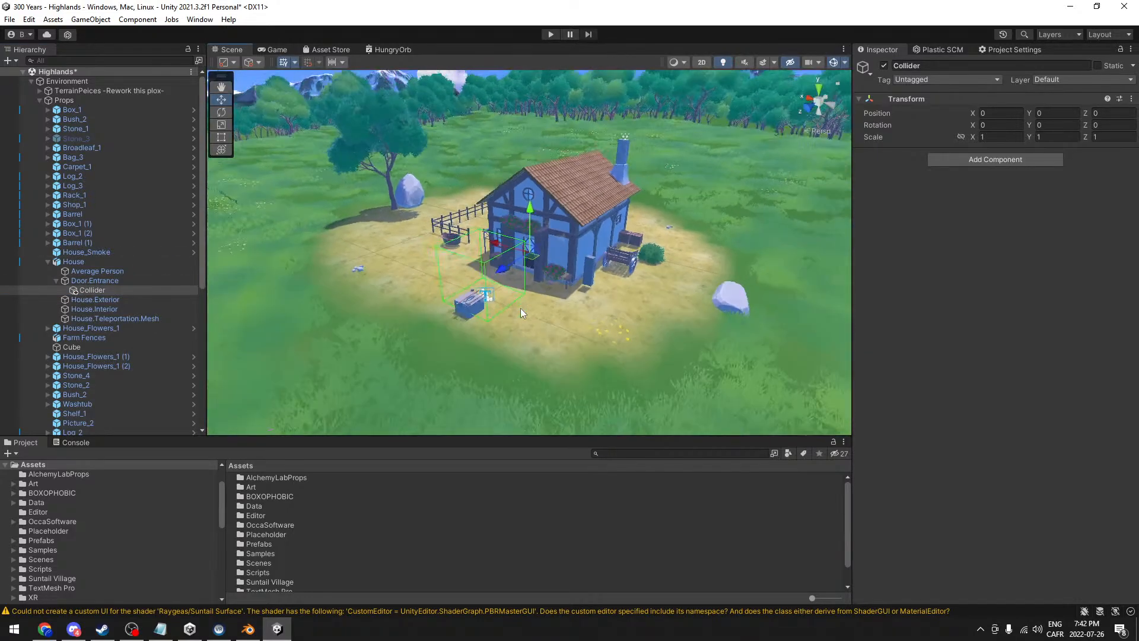
scroll(544, 259, up, 7)
scroll(536, 259, up, 8)
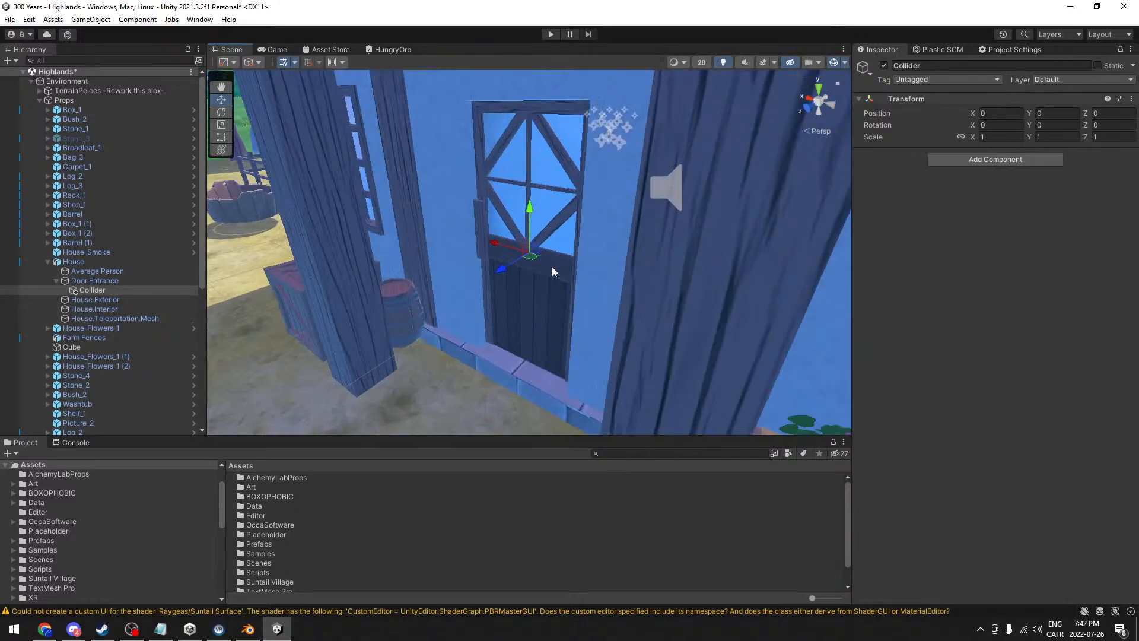
drag(525, 251, 565, 249)
- Add a Box Collider component to the Collider object
click(1018, 161)
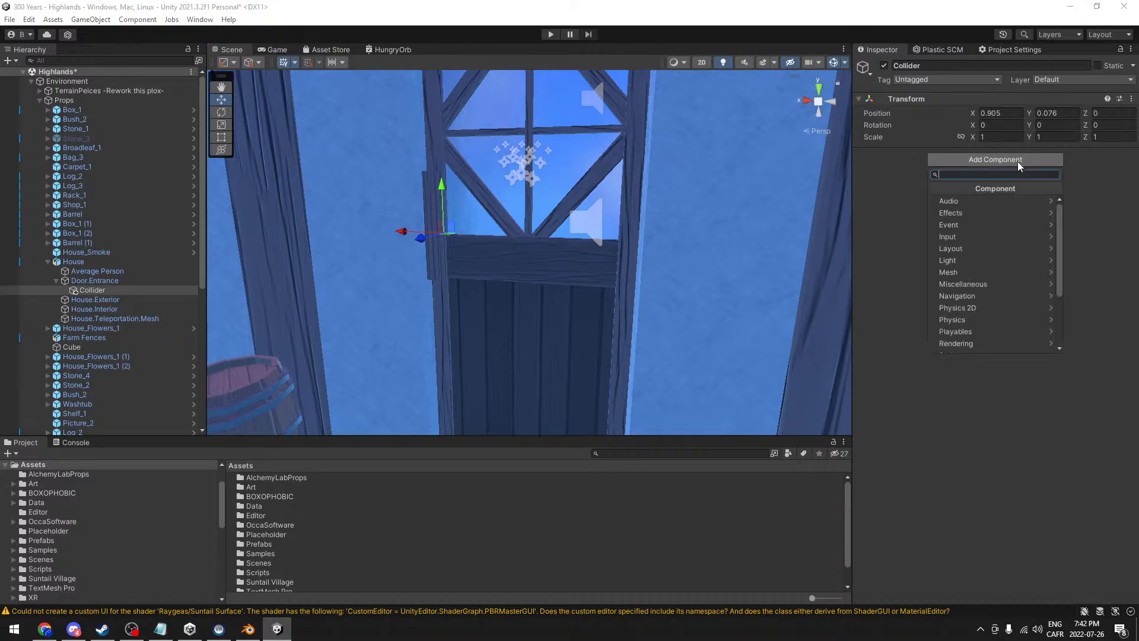
text(box)
key(Down)
key(Up)
key(Return)
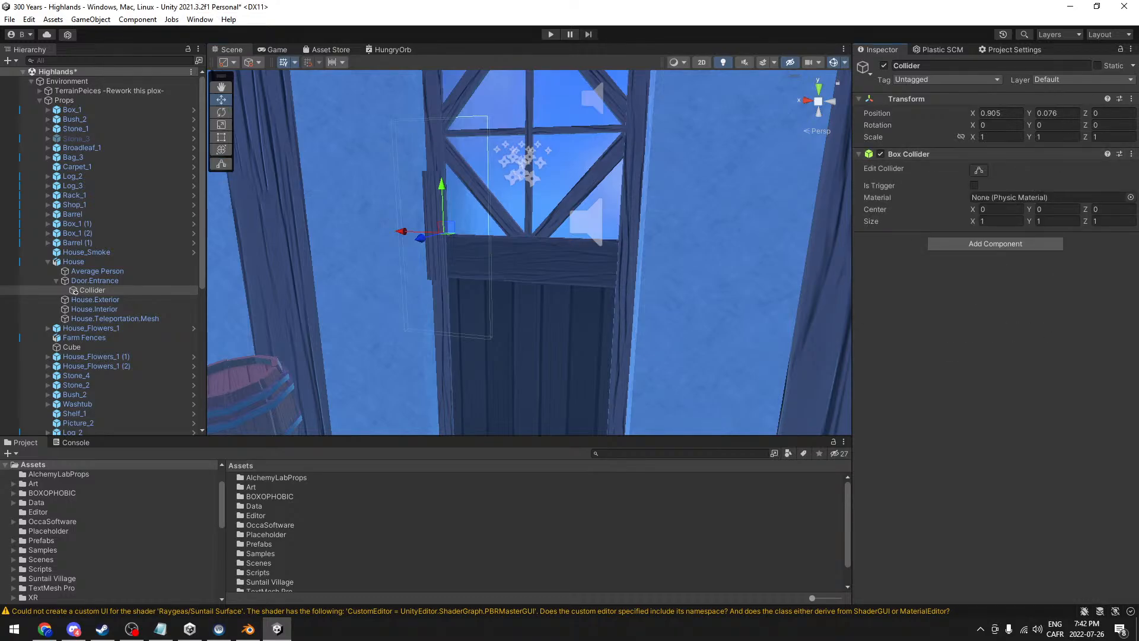
key(alt+Tab)
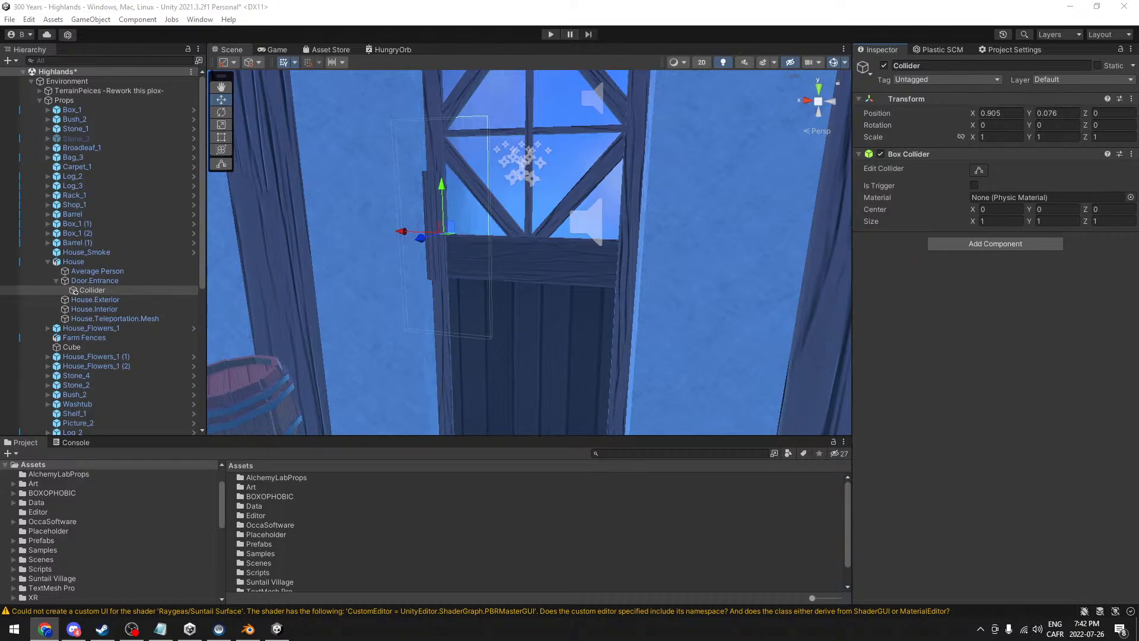
- Resize the Box Collider around the door handle to X 0.31, Y 0.54 and Z 6.5
click(951, 316)
middle_drag(599, 194, 613, 227)
alt+drag(613, 227, 599, 297)
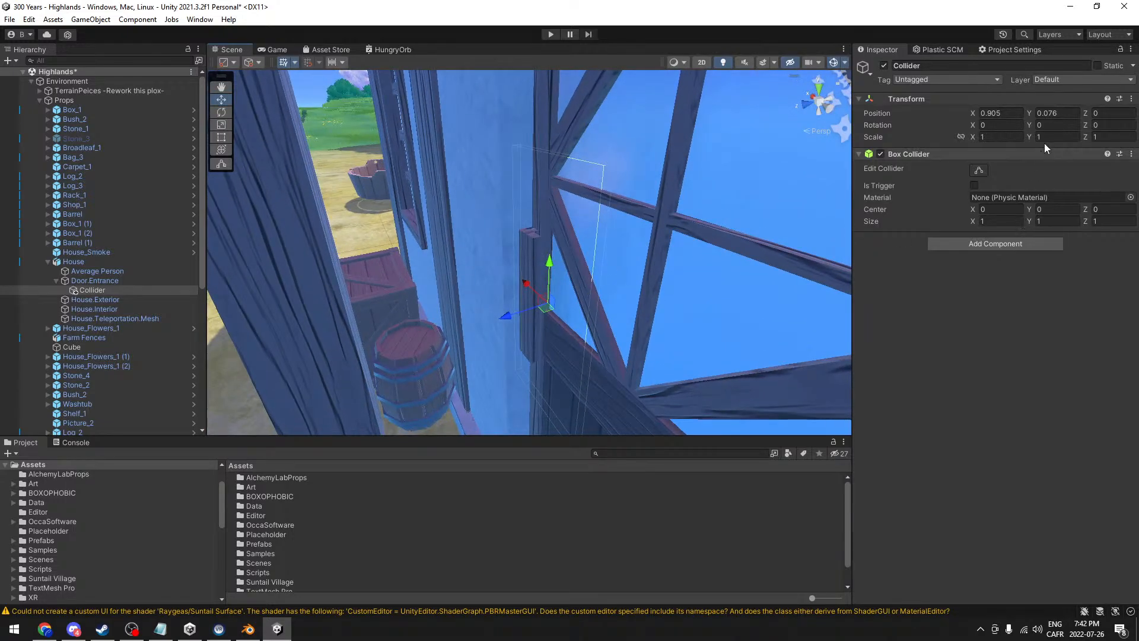
alt+drag(415, 237, 574, 289)
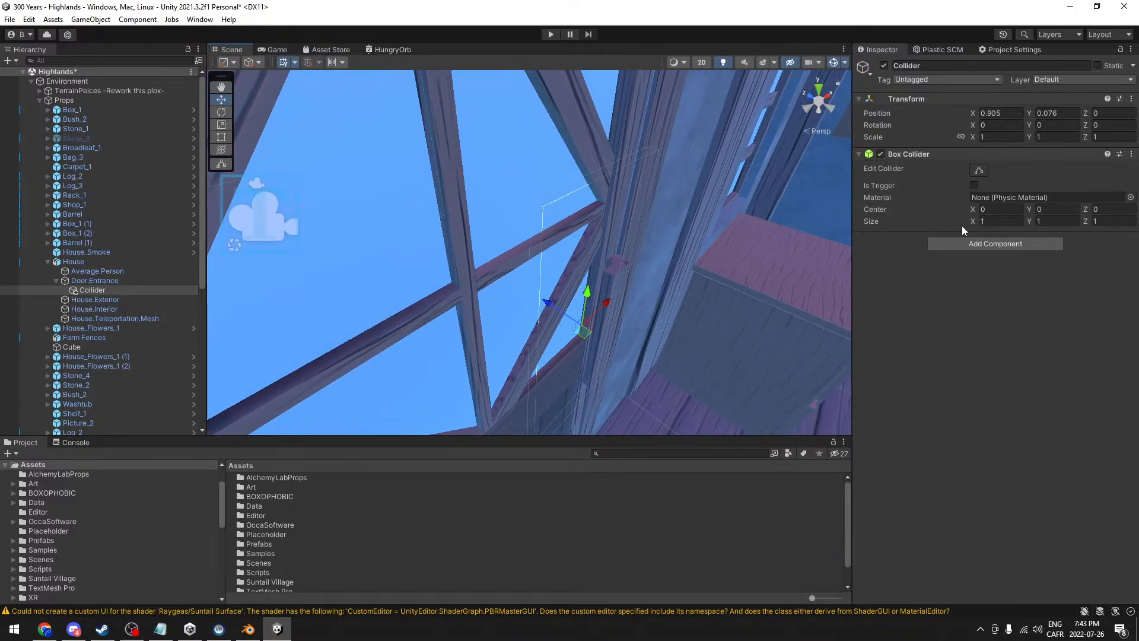
drag(975, 226, 1118, 229)
drag(16, 234, 68, 240)
- Fit the Box Collider vertically to the handle with center Y 0.04 and size Y 0.48
alt+drag(409, 270, 854, 255)
scroll(468, 368, up, 3)
middle_drag(468, 368, 558, 267)
alt+drag(558, 267, 546, 254)
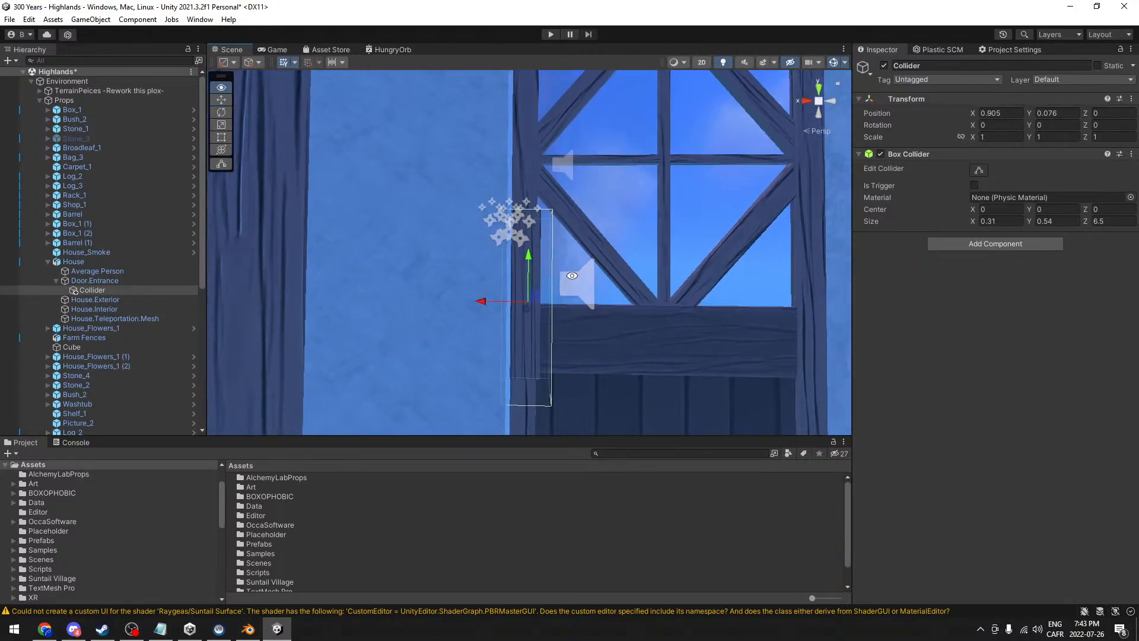
click(1029, 210)
drag(1029, 209, 1027, 224)
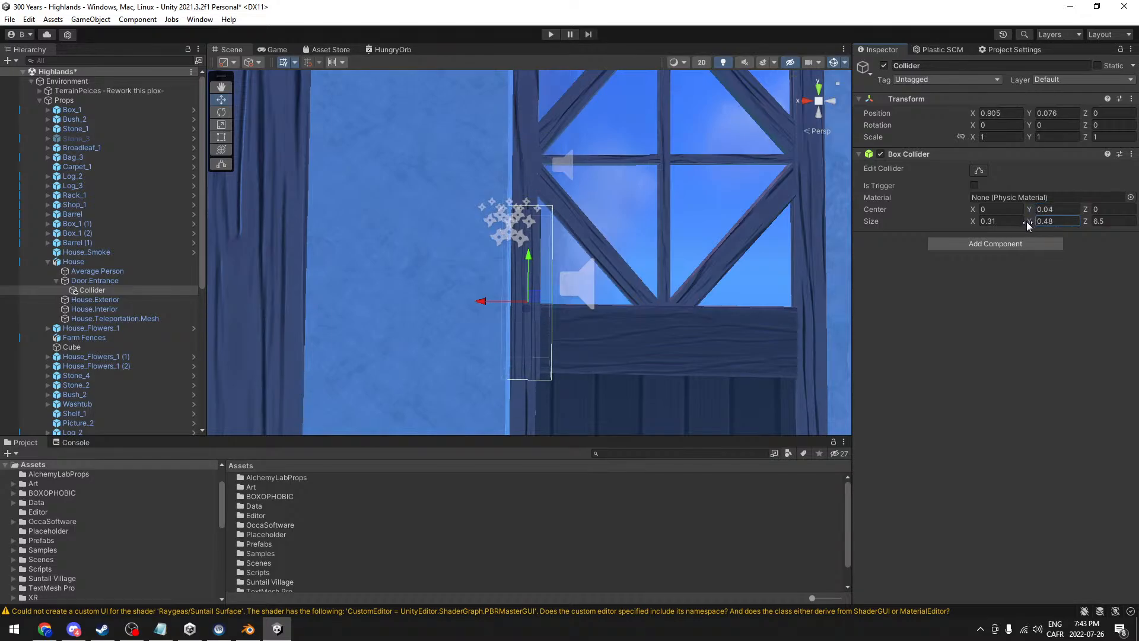
click(295, 317)
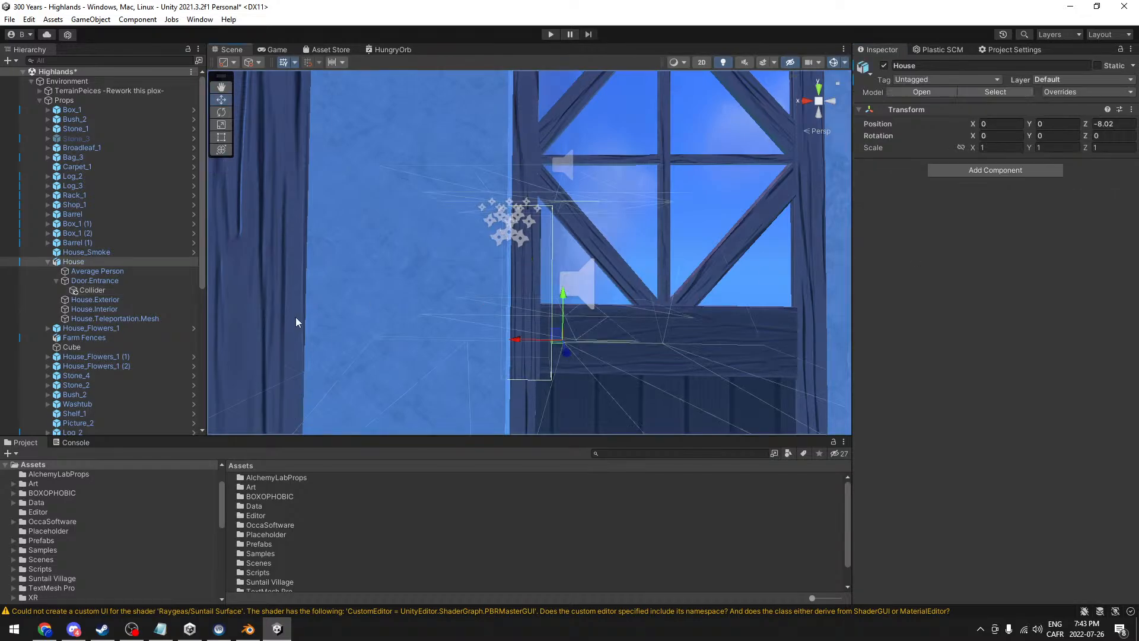
- Rename the Collider object to DoorCollider and make its Box Collider a trigger
click(97, 290)
click(945, 64)
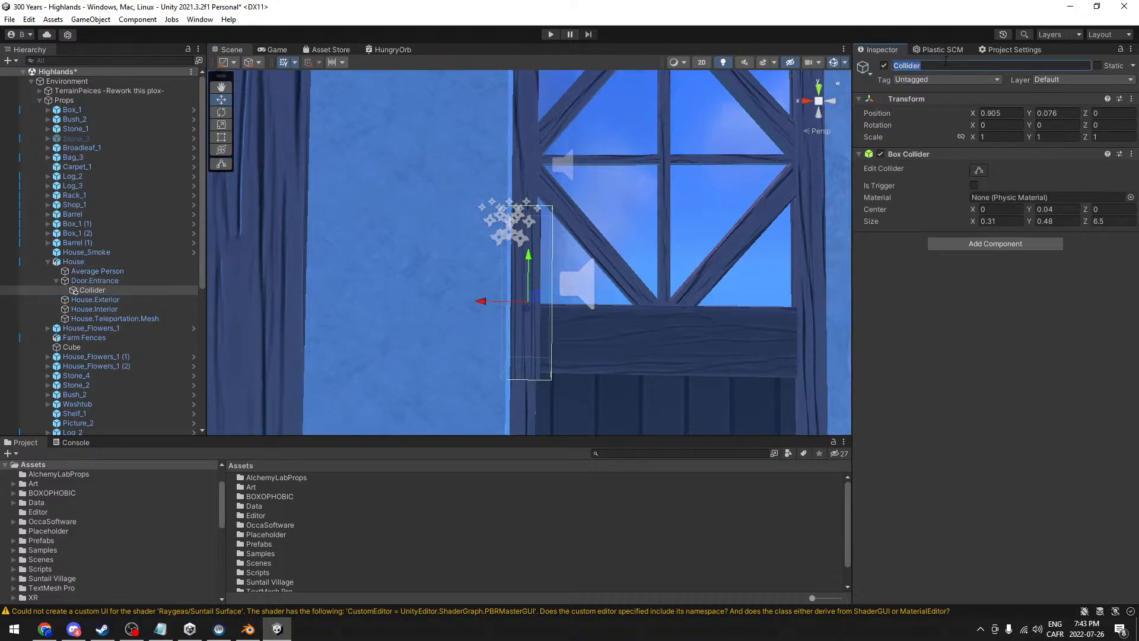
key(Home)
text(Door)
key(Return)
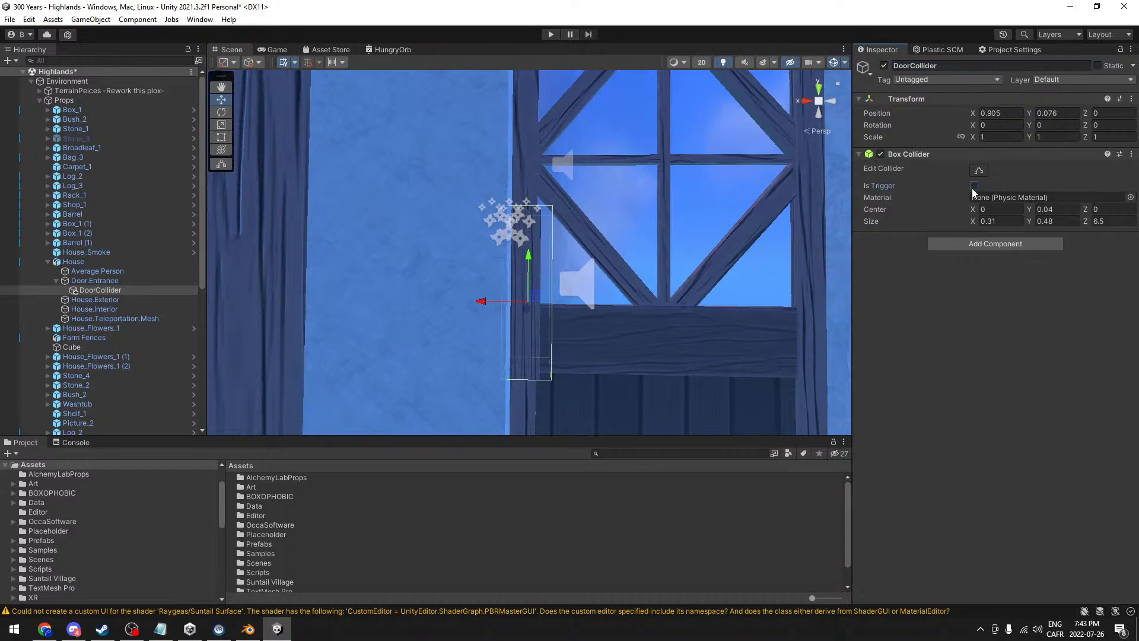
alt+drag(654, 241, 580, 304)
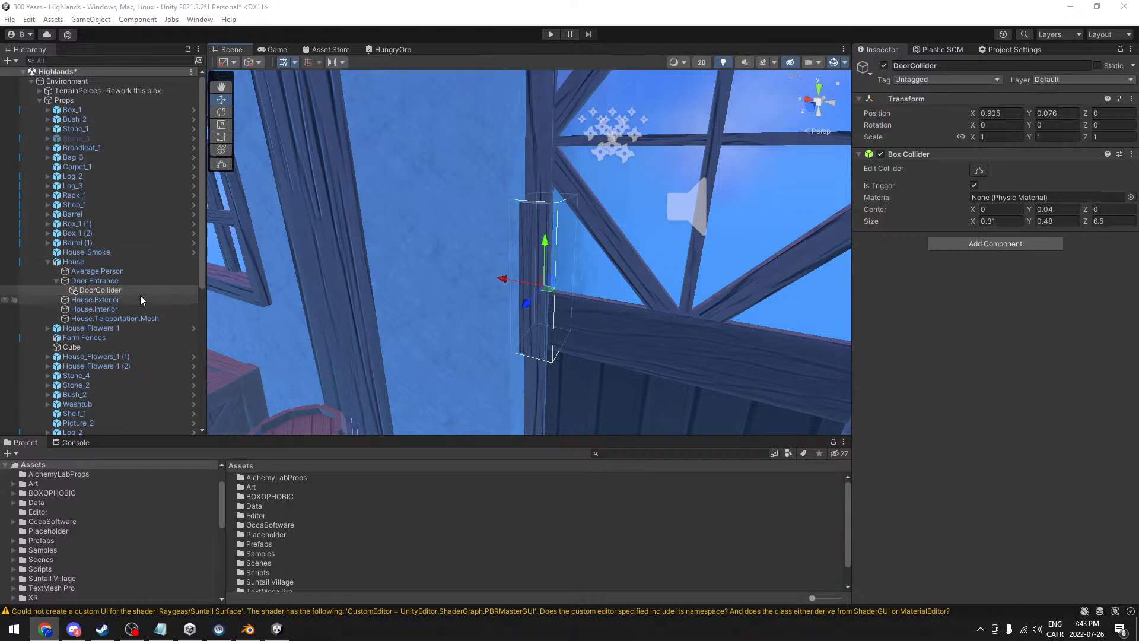
- Try rotating Door.Entrance to about -11.6 degrees around its vertical axis, and undo the rotation
click(112, 283)
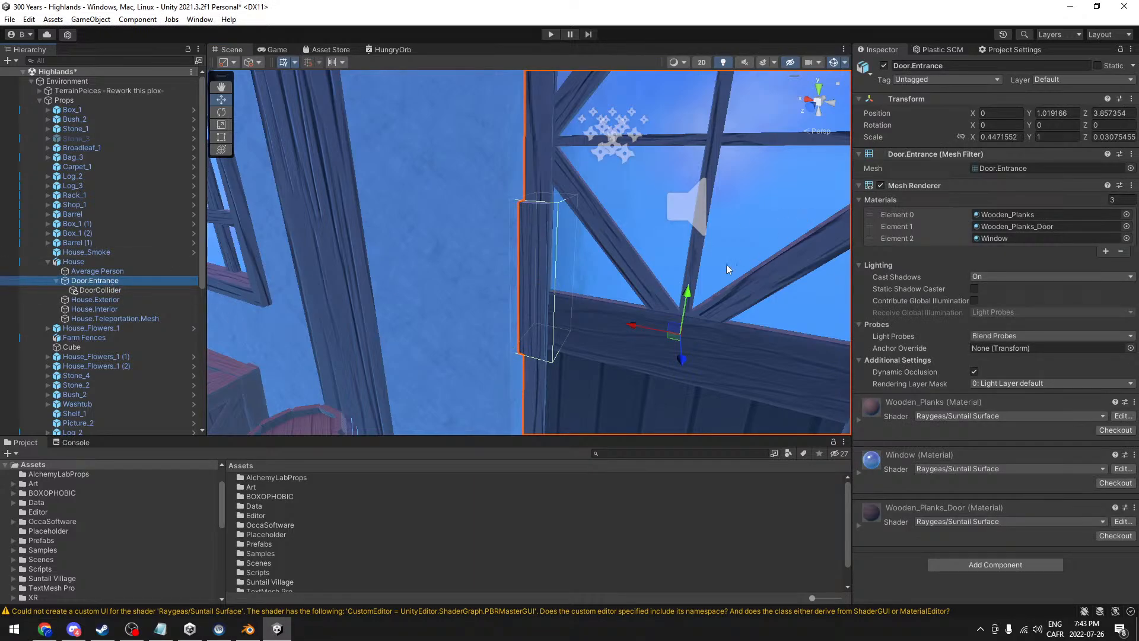
scroll(682, 250, down, 4)
alt+drag(498, 321, 587, 202)
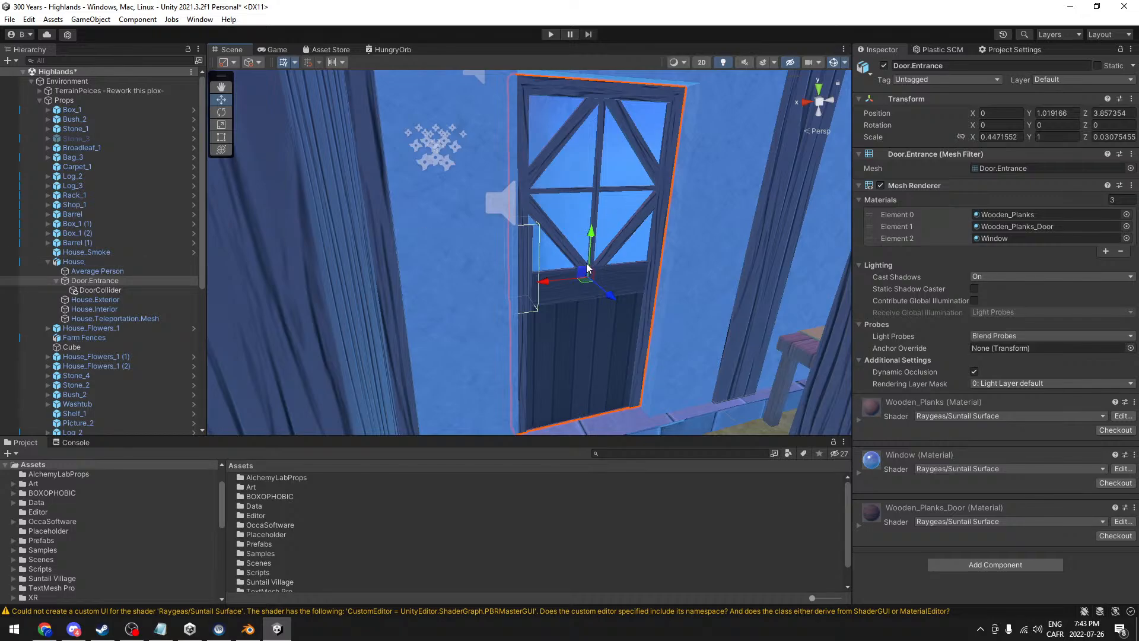
click(222, 111)
drag(586, 297, 599, 358)
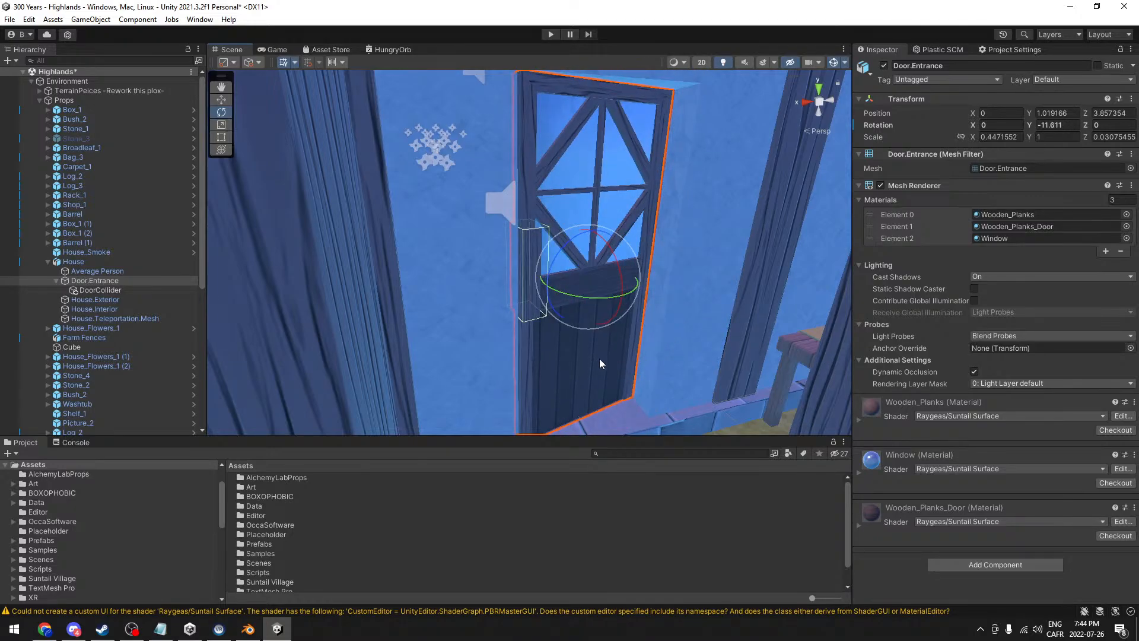
key(ctrl+z)
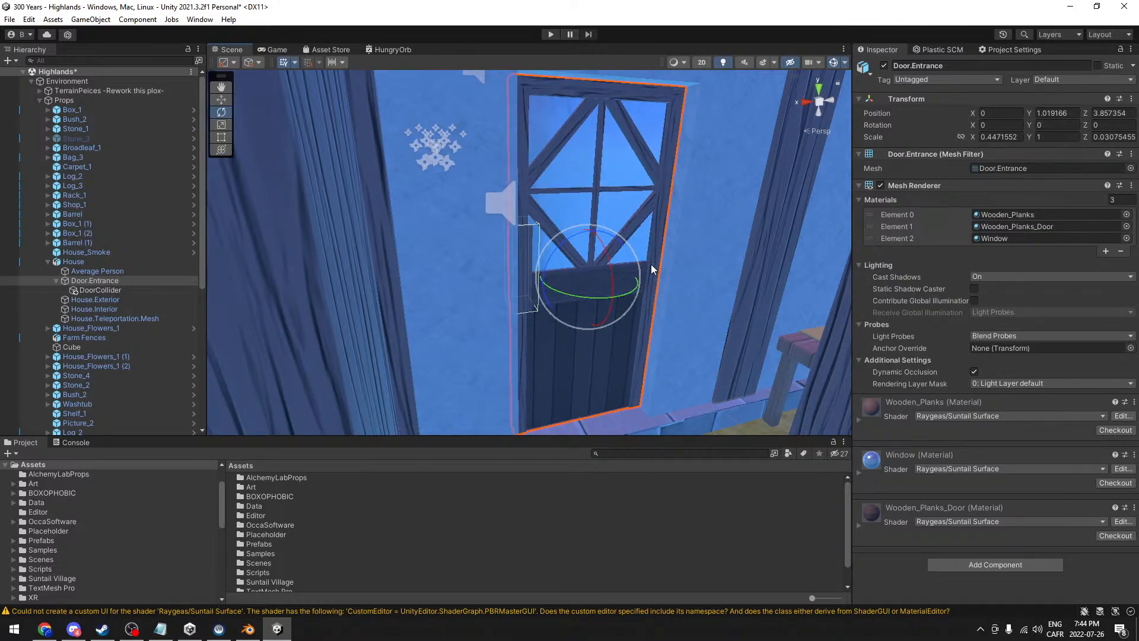
- Create an empty child object under House and name it Door
right_click(82, 263)
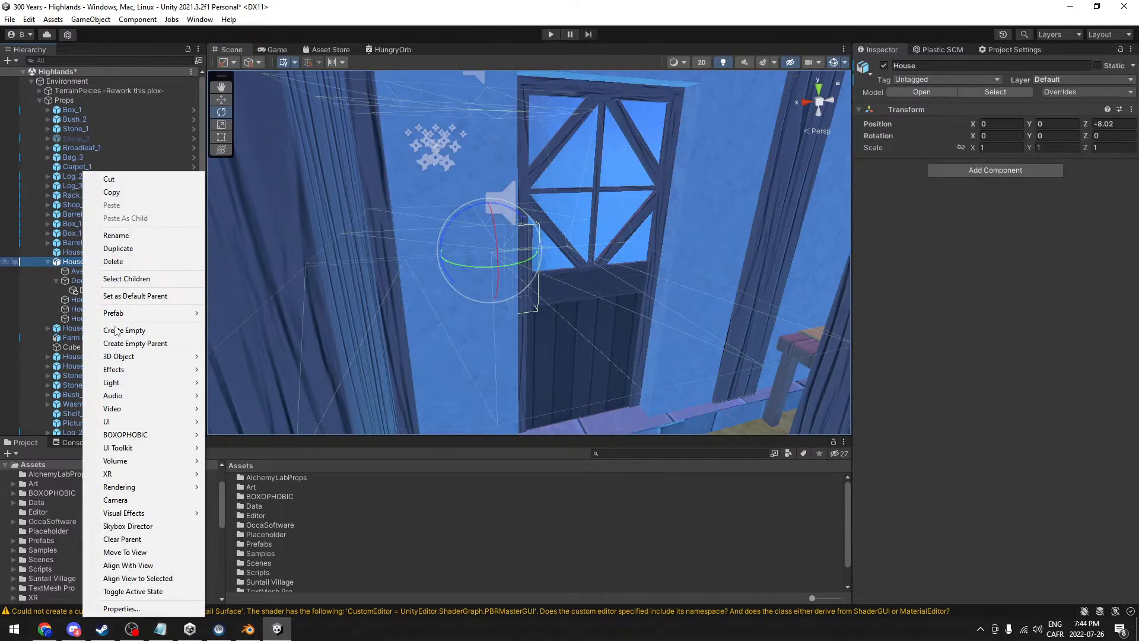
click(119, 330)
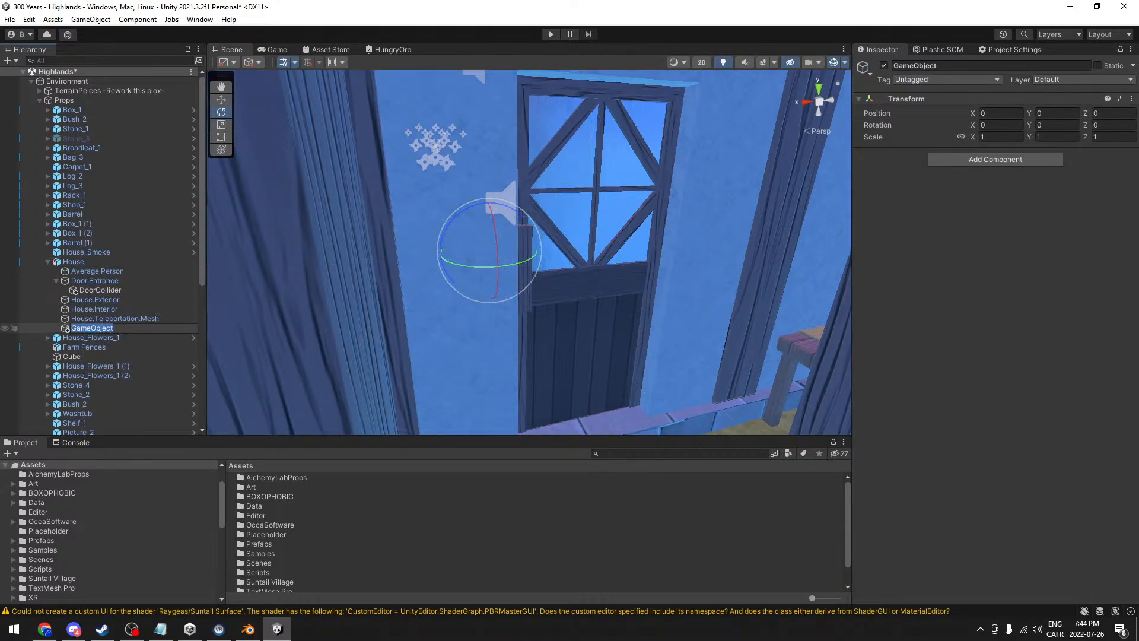
text(Door)
key(BackSpace)
key(BackSpace)
key(Return)
- Move the Door object to the door's hinge edge, at about X -0.46, Y 0.988 and Z 3.859
click(222, 102)
alt+drag(438, 236, 580, 321)
alt+drag(578, 273, 522, 205)
drag(644, 355, 640, 186)
right_drag(640, 186, 851, 311)
right_drag(771, 294, 475, 295)
drag(481, 254, 511, 252)
right_drag(510, 252, 377, 328)
- Try to nest Door.Entrance under the Door object
drag(84, 281, 94, 332)
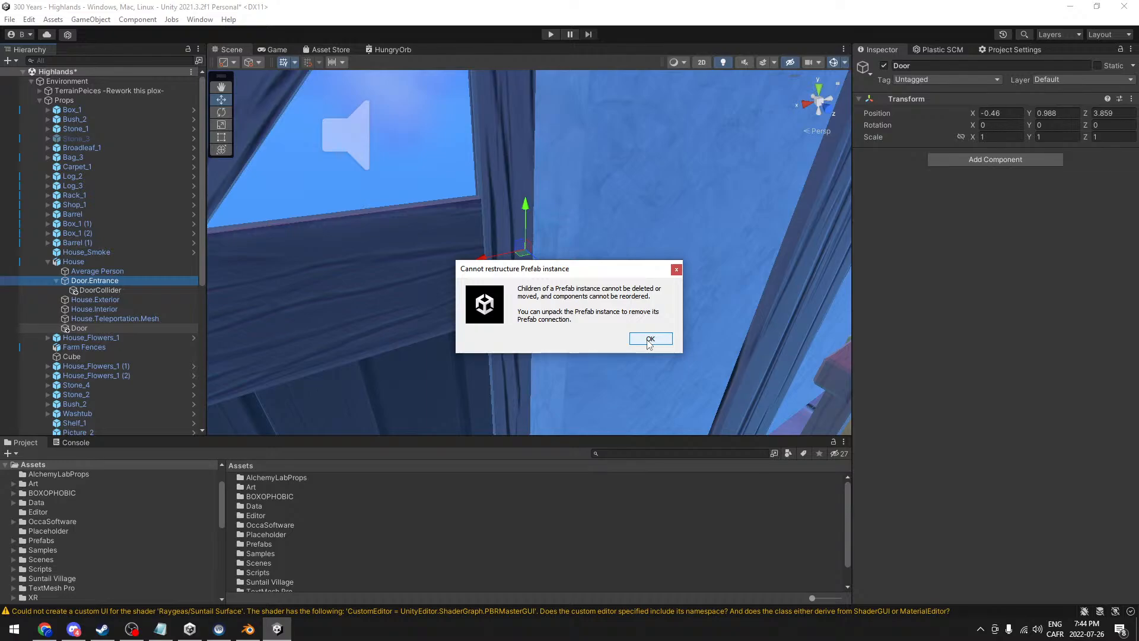
click(649, 339)
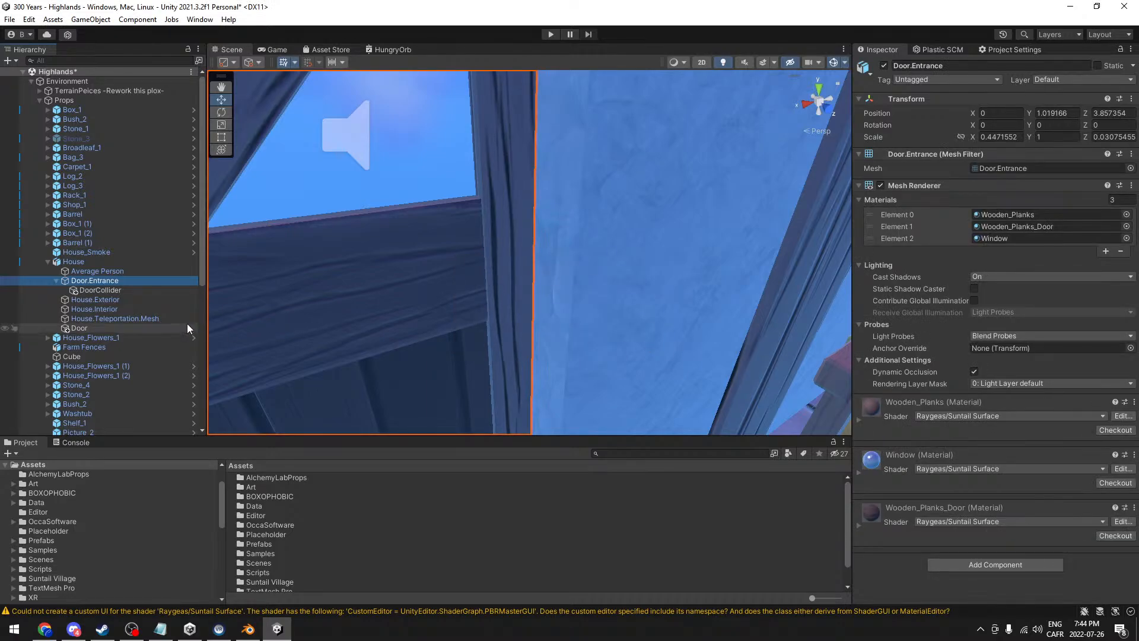
- Locate the House prefab's source model in the project assets and expand its sub-assets
click(96, 260)
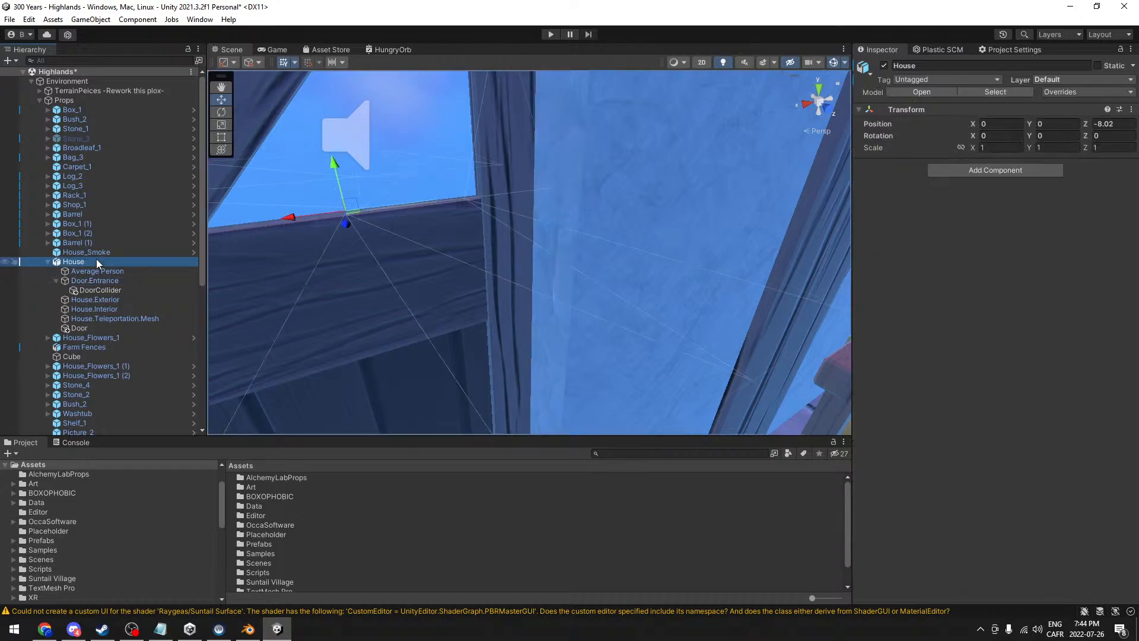
click(984, 93)
click(243, 478)
click(230, 479)
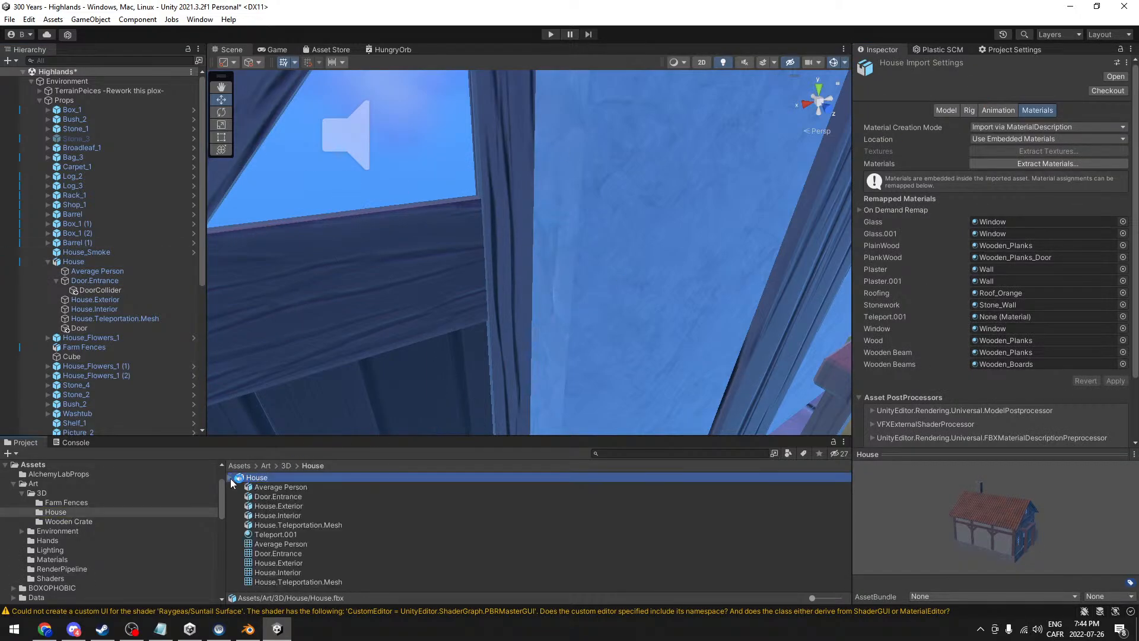
- Examine the House model's available operations and the properties of its Door.Entrance and Teleport.001 sub-assets, and view the doorway
click(290, 497)
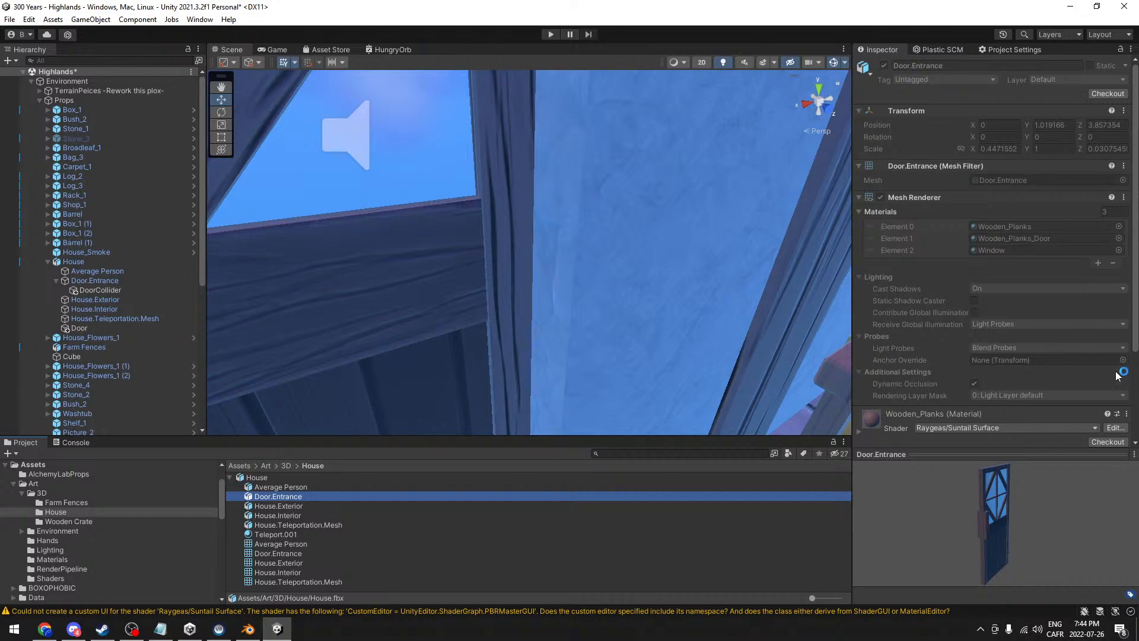
right_click(270, 497)
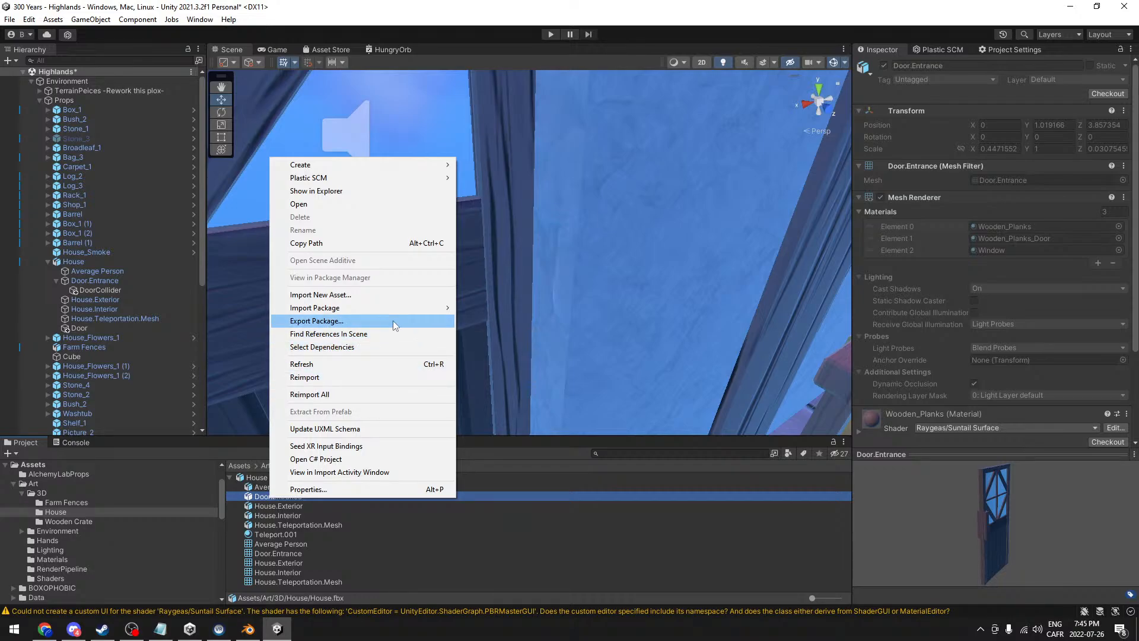
click(250, 478)
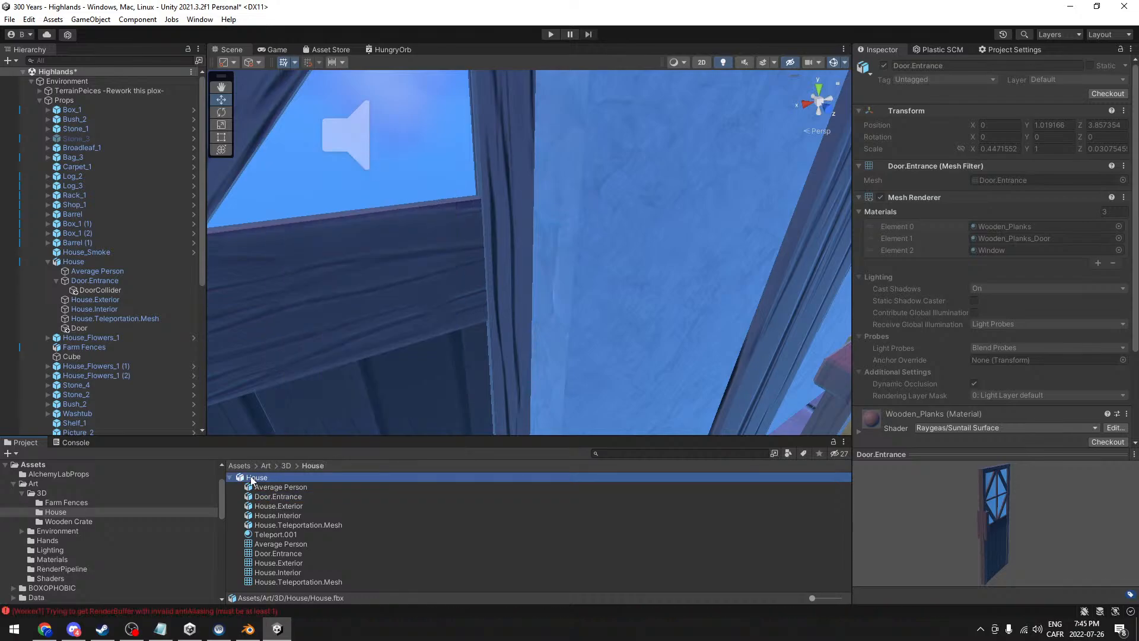
right_click(250, 478)
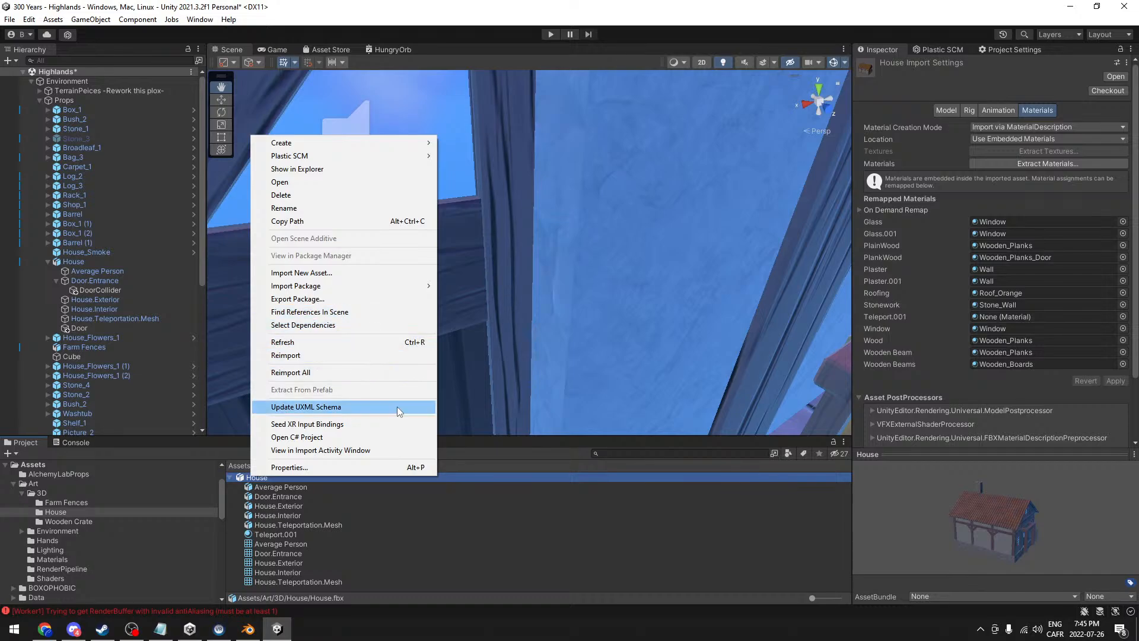
click(304, 497)
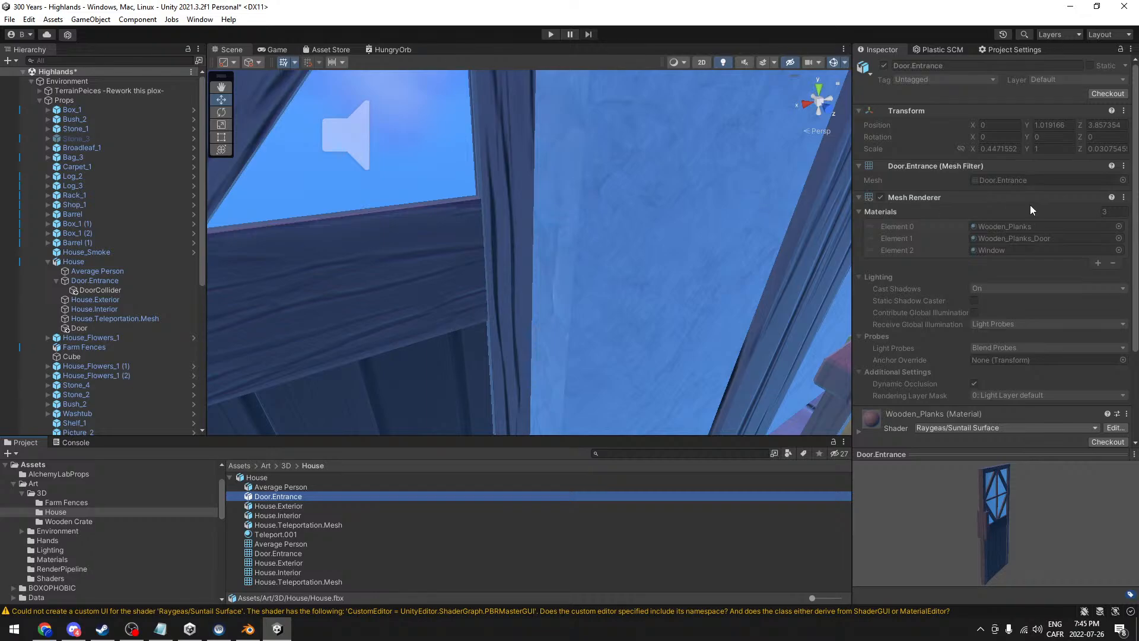
scroll(1030, 208, down, 3)
scroll(1029, 208, up, 3)
click(276, 535)
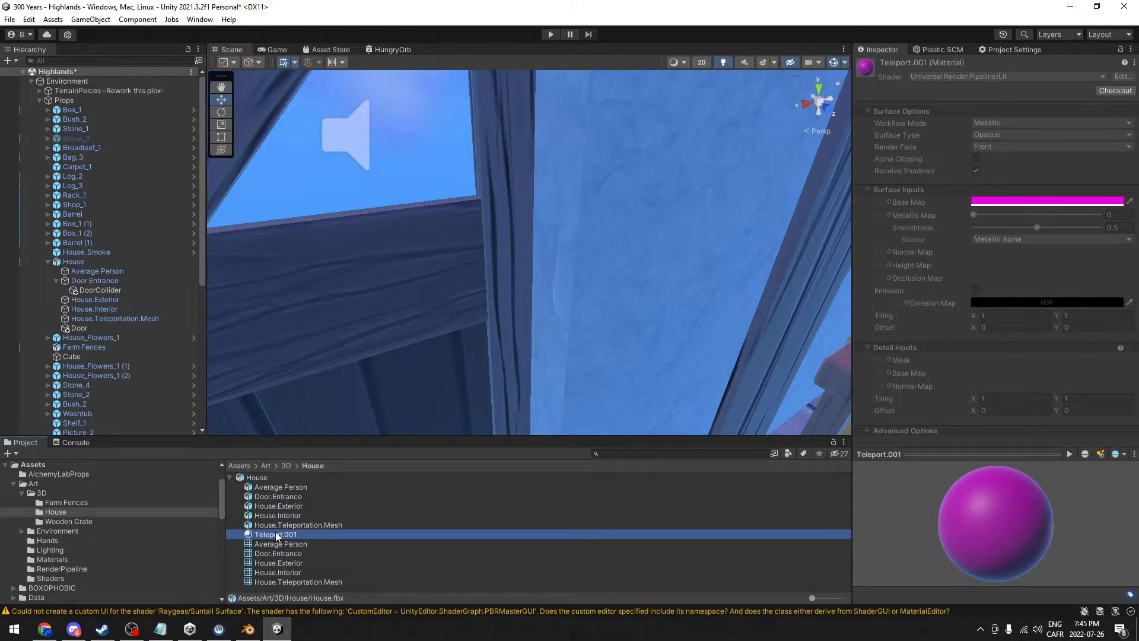
click(273, 498)
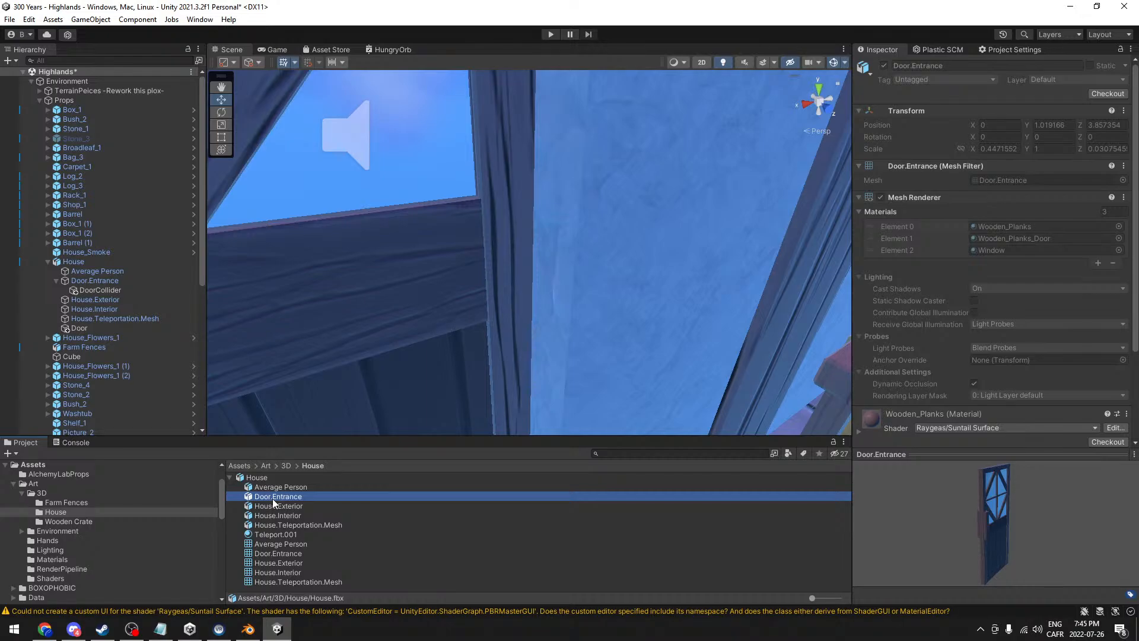
scroll(607, 127, down, 10)
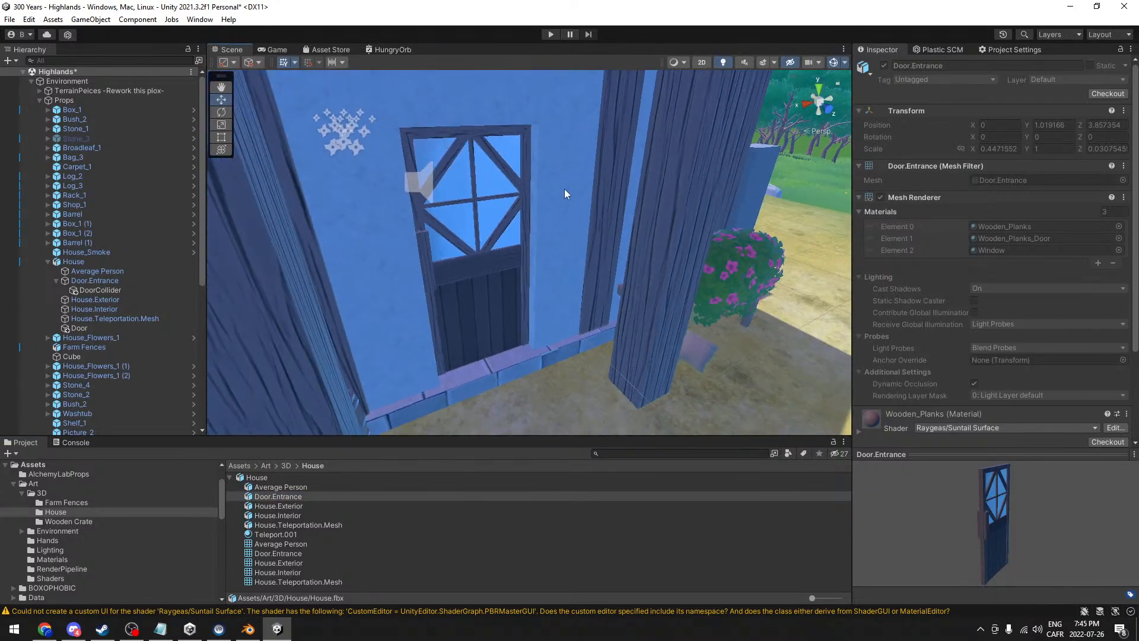
scroll(564, 193, down, 8)
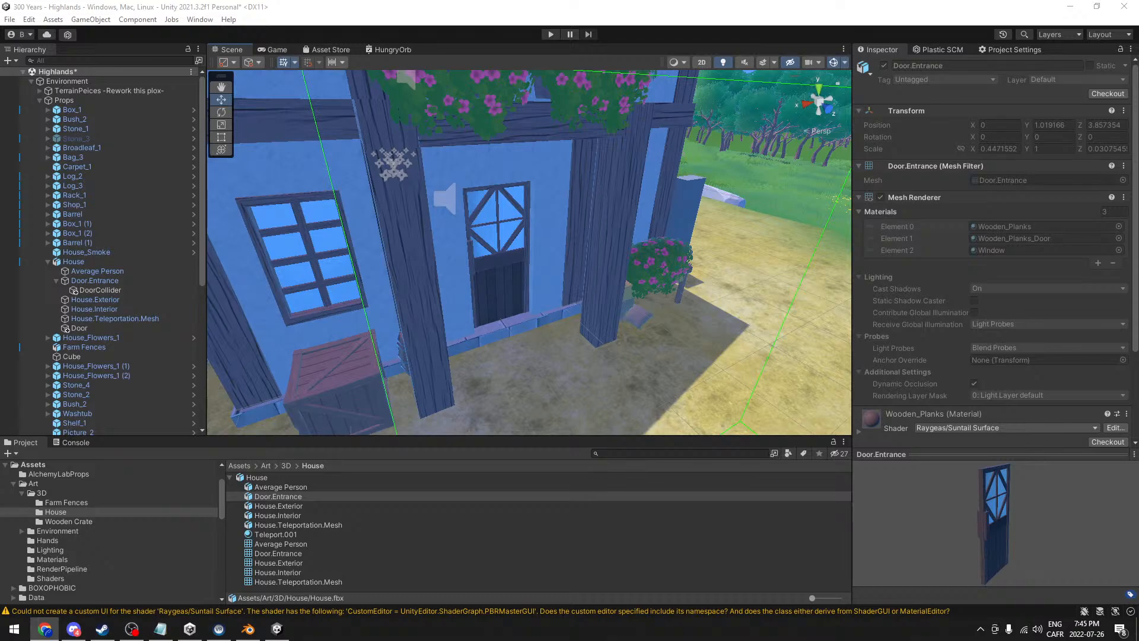
- Switch to House.blend in Blender, face the front of the house, and leave Edit Mode on Door.Entrance
click(597, 2)
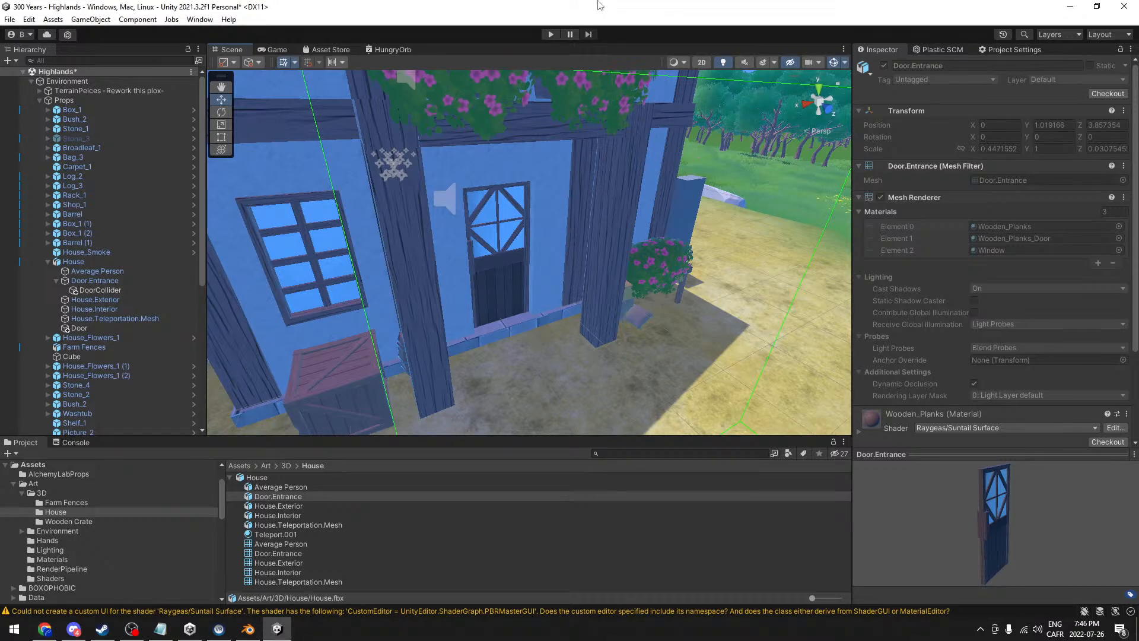
middle_drag(388, 318, 458, 283)
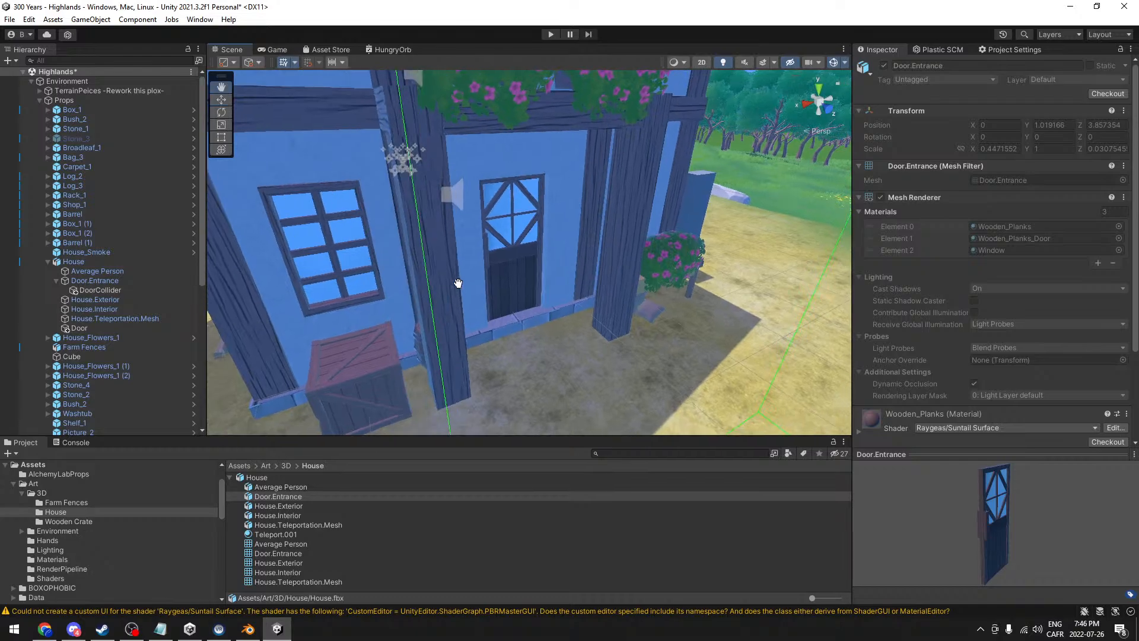
click(248, 628)
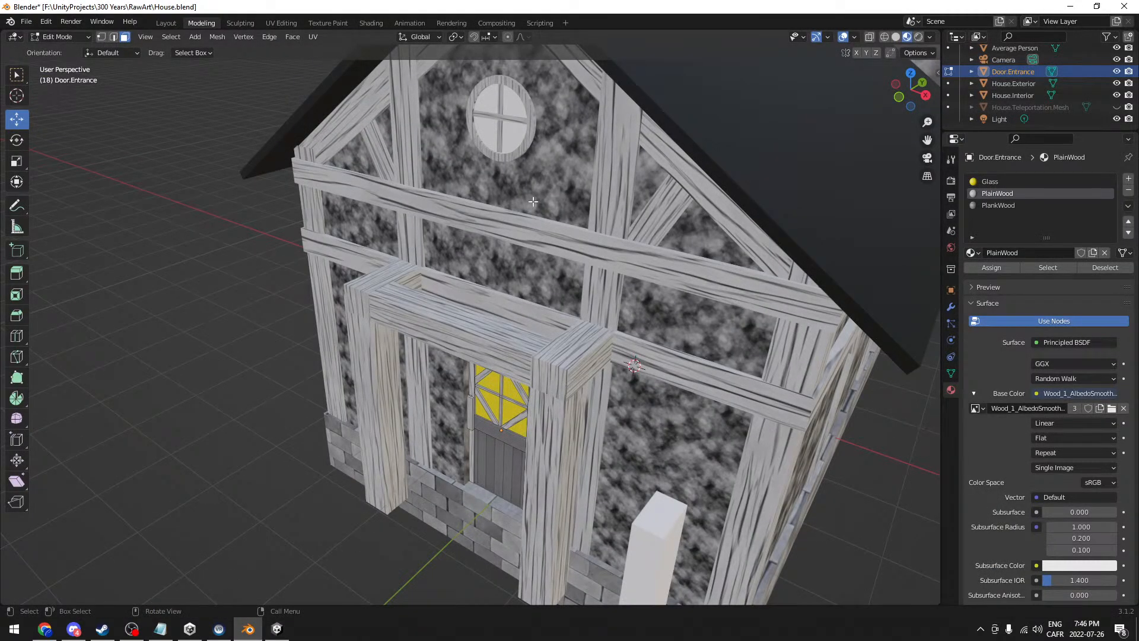
alt+middle_drag(473, 440, 464, 406)
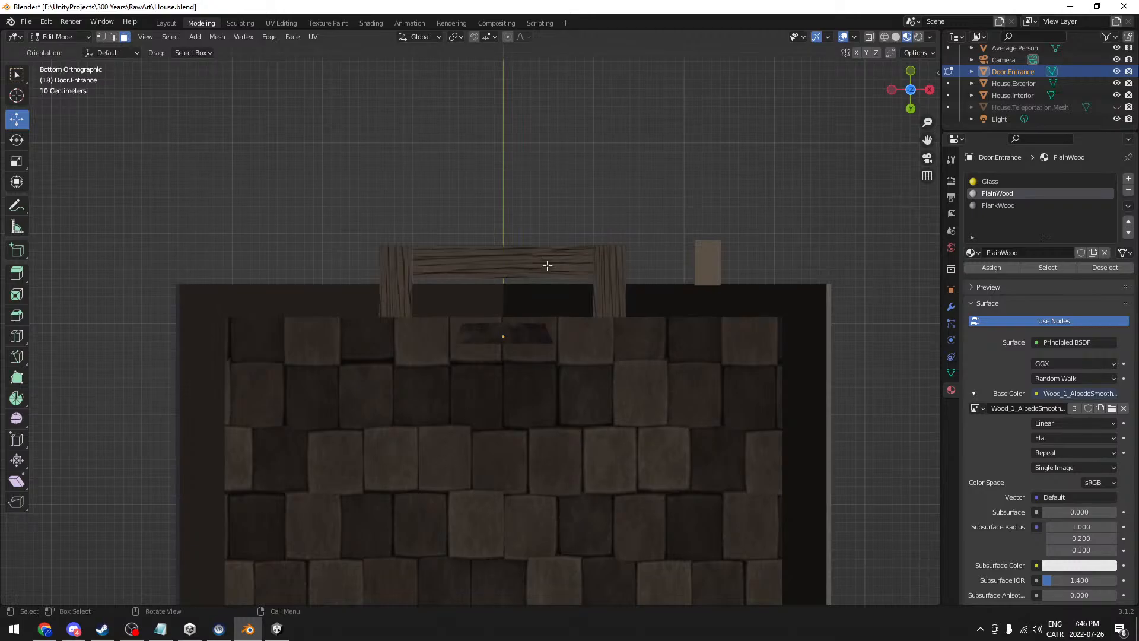
middle_drag(504, 328, 497, 417)
middle_drag(828, 105, 821, 138)
key(Tab)
scroll(1024, 80, up, 1)
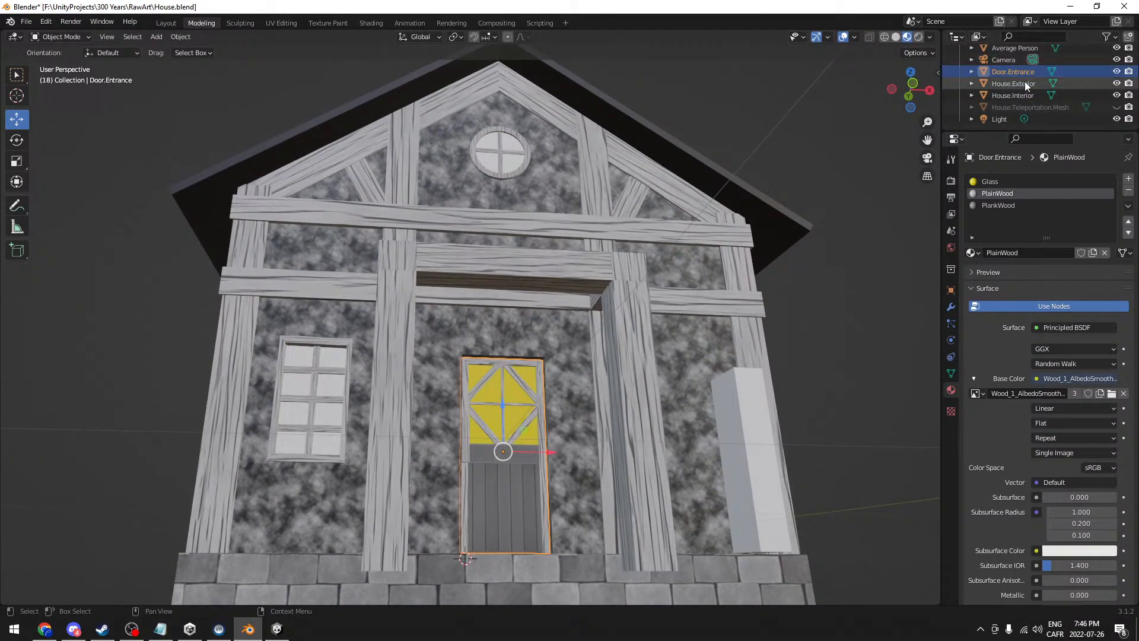
- Export House.Exterior, House.Interior and House.Teleportation.Mesh as FBX over the existing House.fbx, limited to selected mesh objects
click(1003, 89)
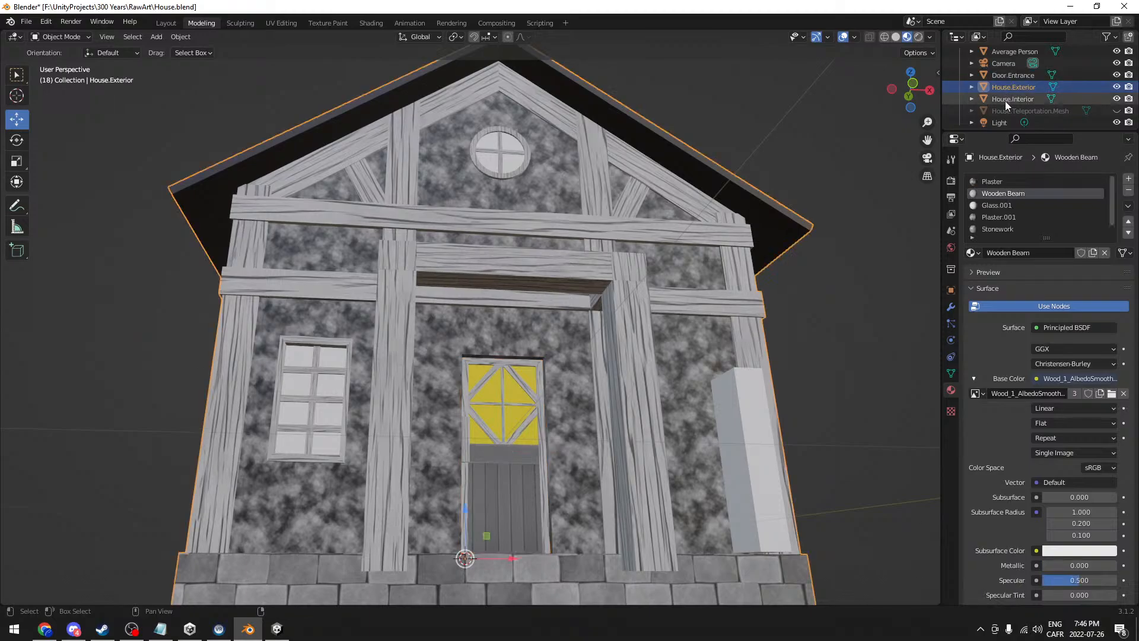
shift+click(1005, 100)
scroll(1008, 113, down, 1)
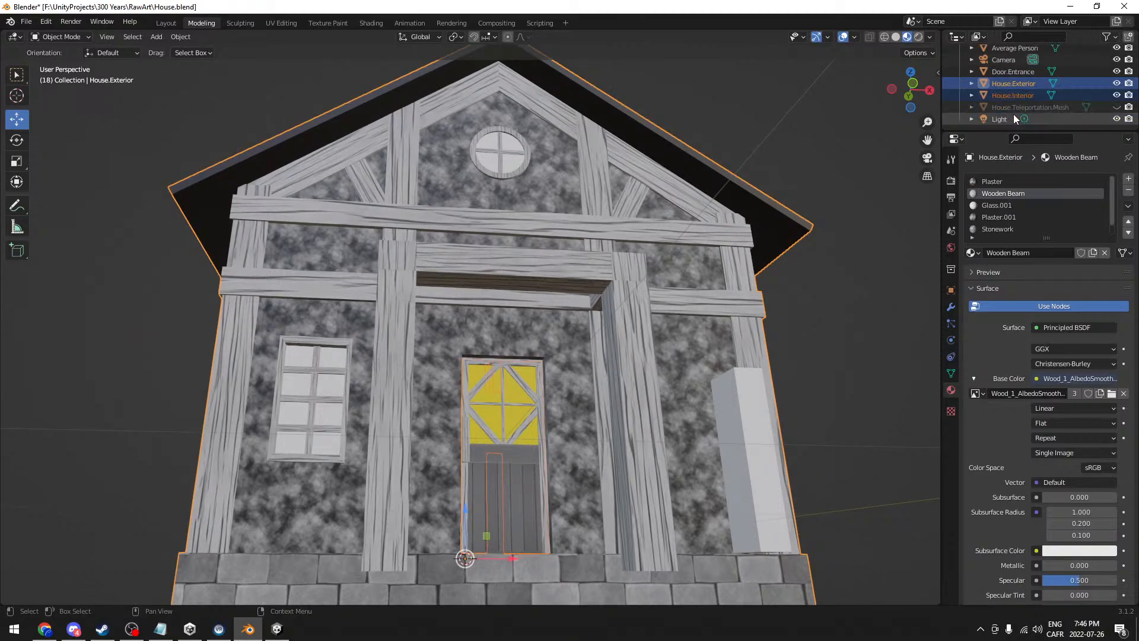
shift+click(1011, 107)
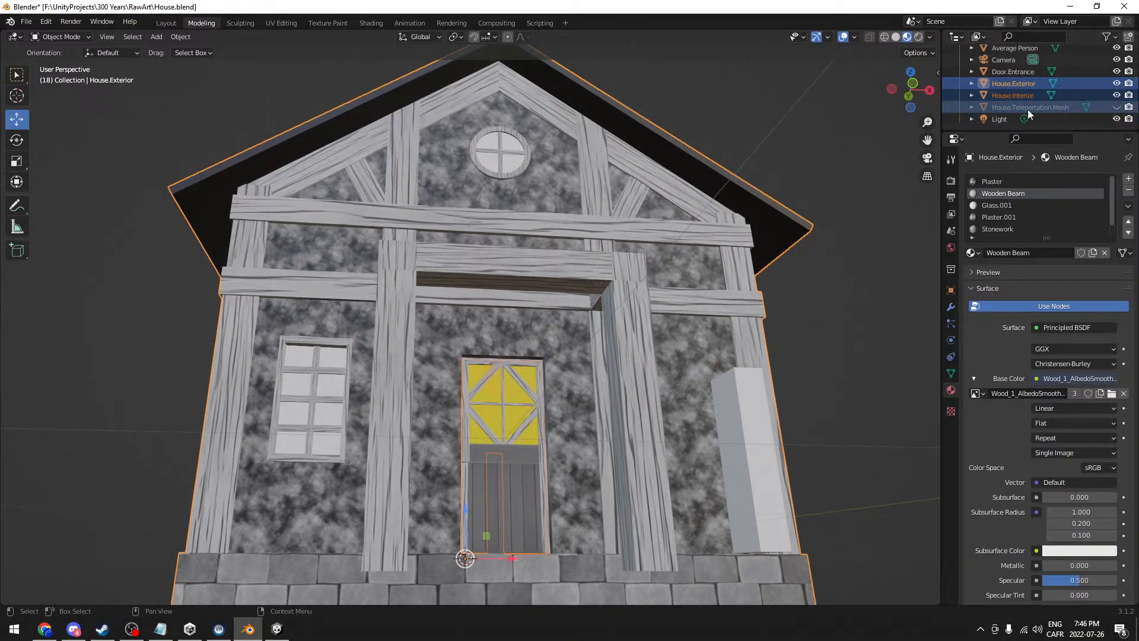
click(26, 21)
mouse_move(58, 184)
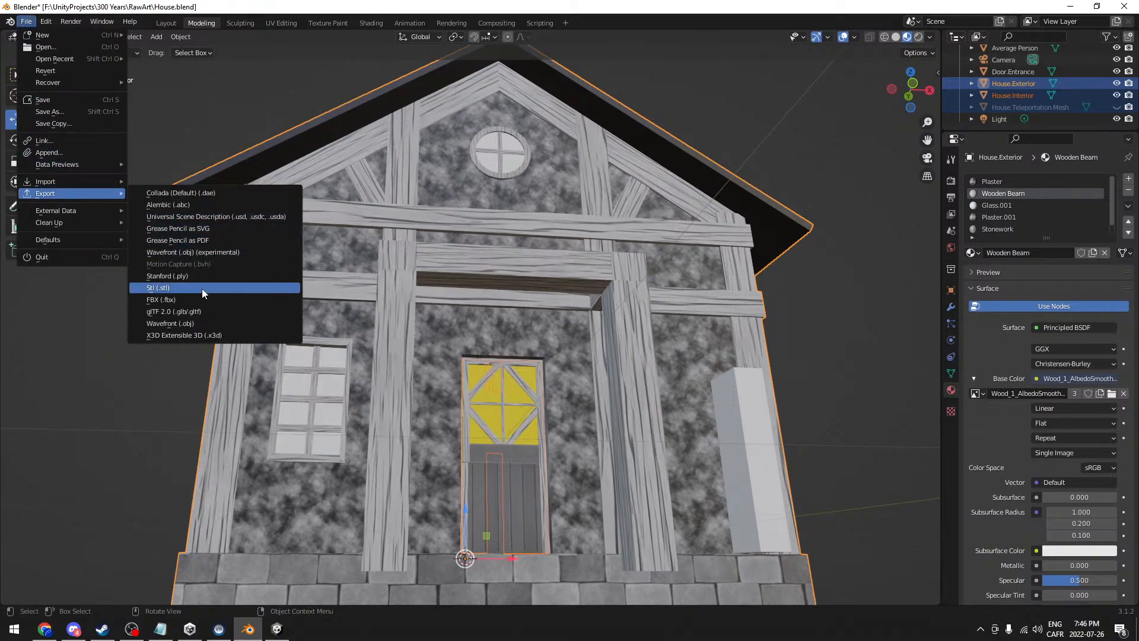
click(201, 300)
click(432, 185)
click(806, 246)
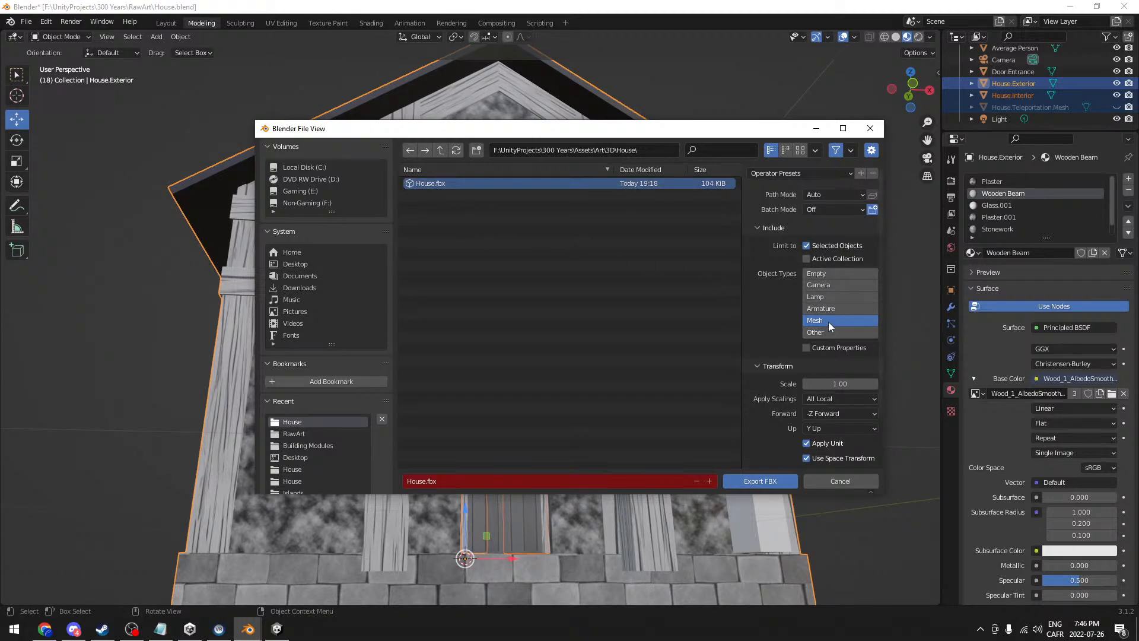
scroll(821, 323, down, 3)
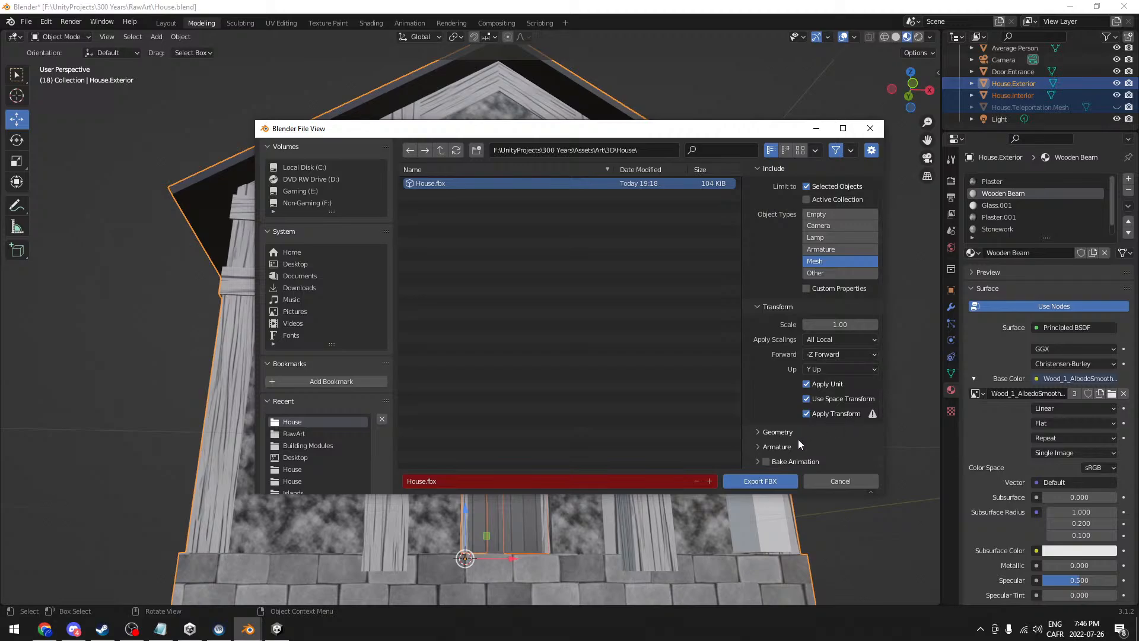
click(764, 482)
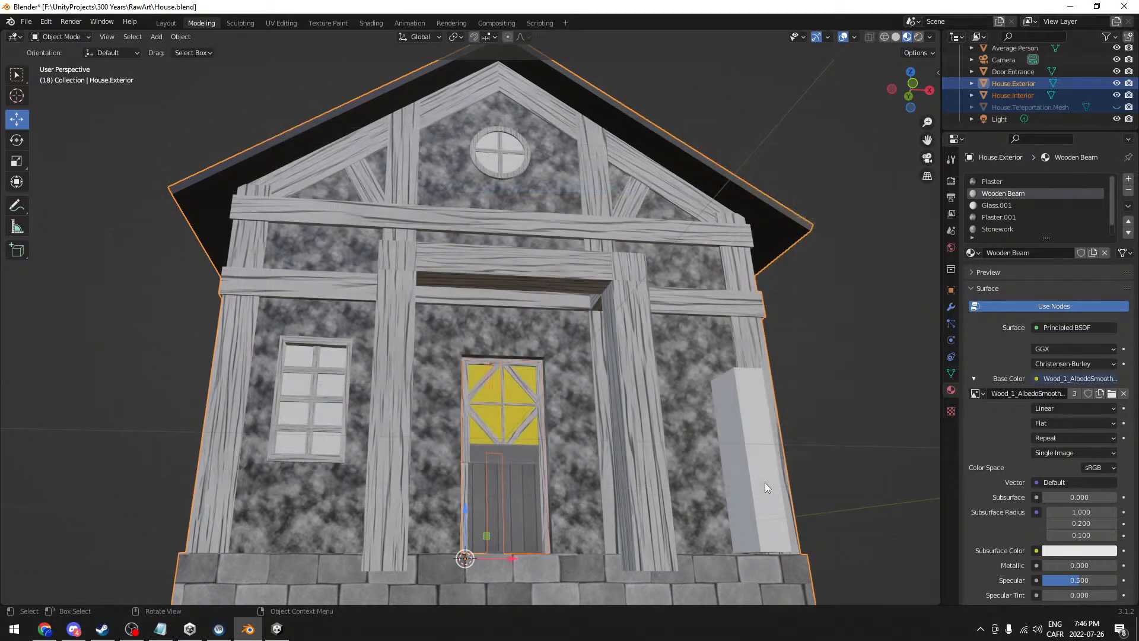
- Switch to Unity to reimport the House model and examine its doorway
click(276, 629)
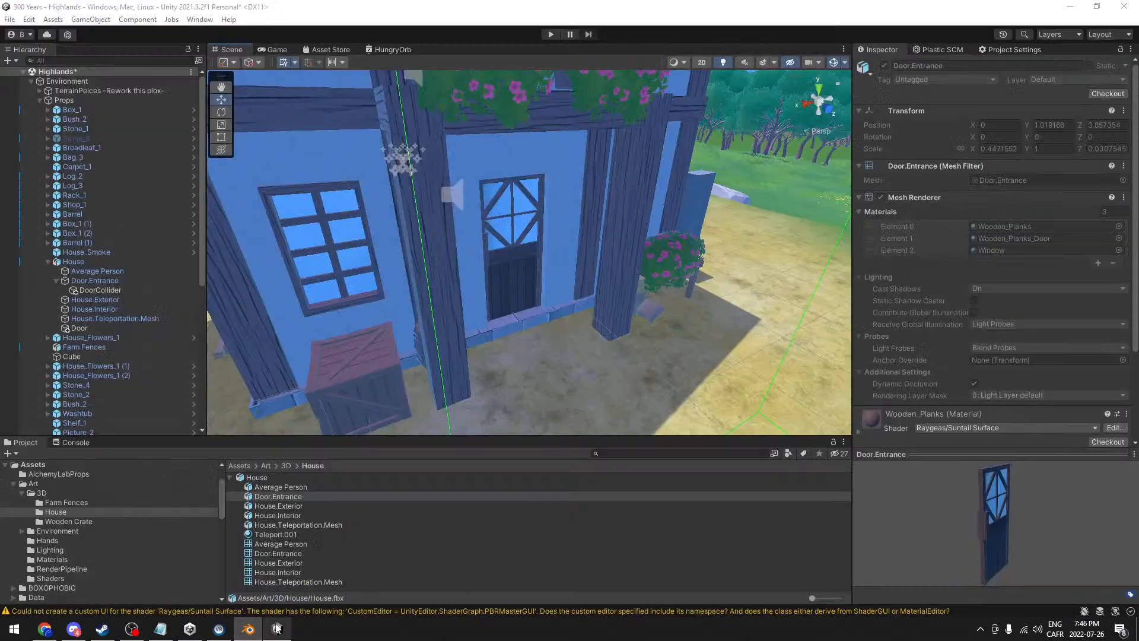
alt+drag(711, 291, 681, 255)
alt+drag(410, 268, 511, 335)
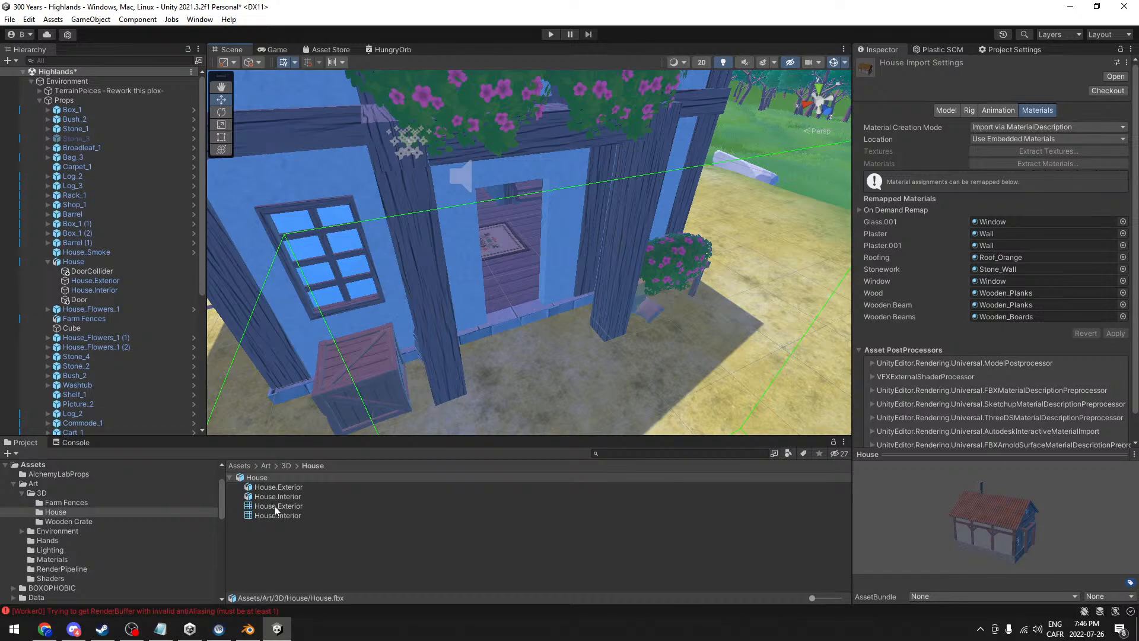
- Switch back to Blender, select only Door.Entrance, and open the FBX export for it
click(249, 630)
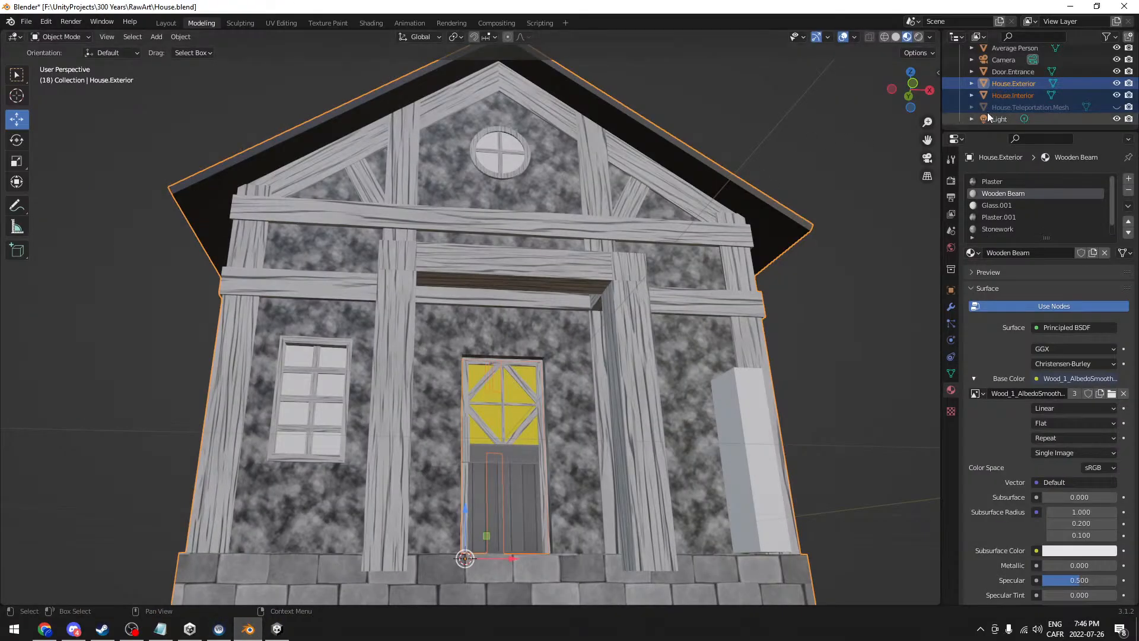
click(1025, 72)
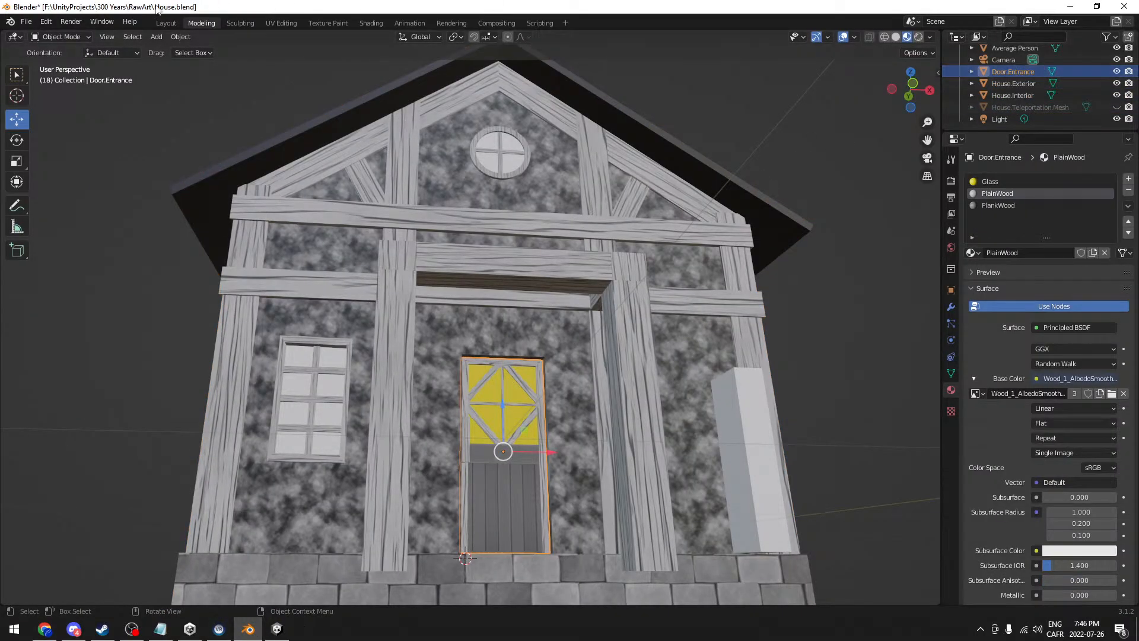
click(26, 22)
mouse_move(78, 195)
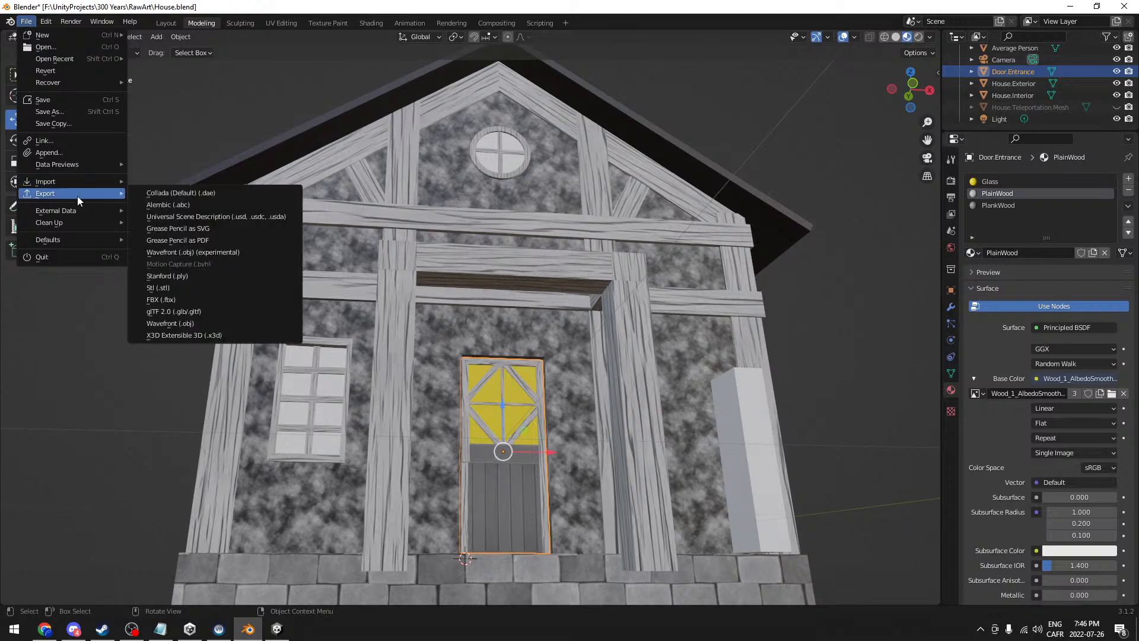
click(233, 295)
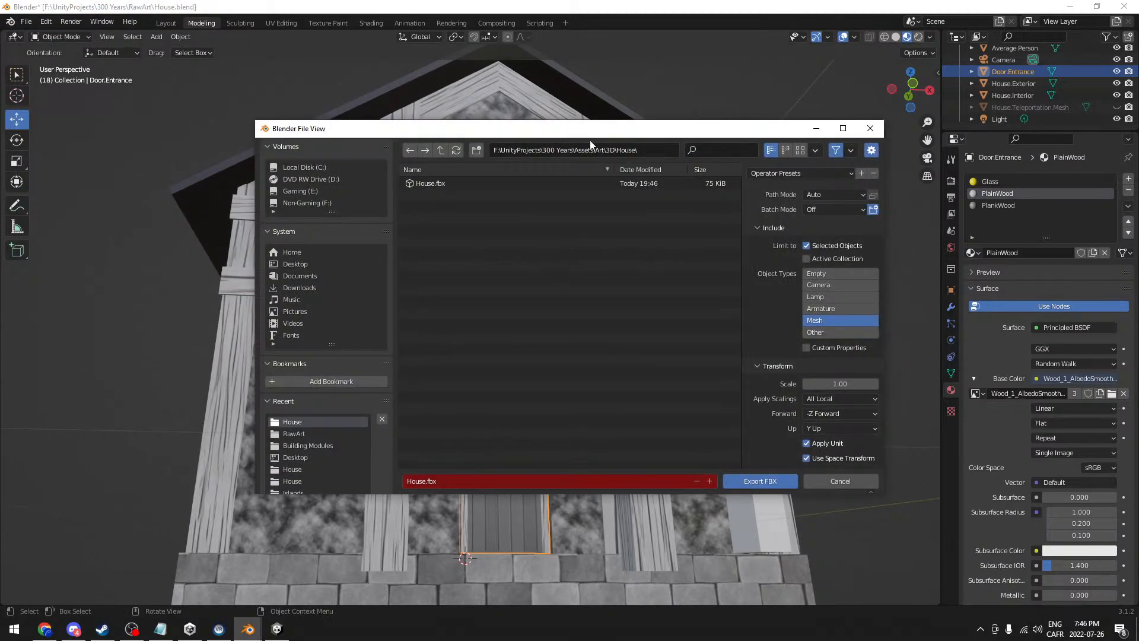
- Name the export file OuterHouseDoor.fbx and export the selected door into the project's House folder
click(424, 481)
click(425, 481)
key(BackSpace)
key(BackSpace)
key(BackSpace)
key(BackSpace)
key(BackSpace)
text(Door)
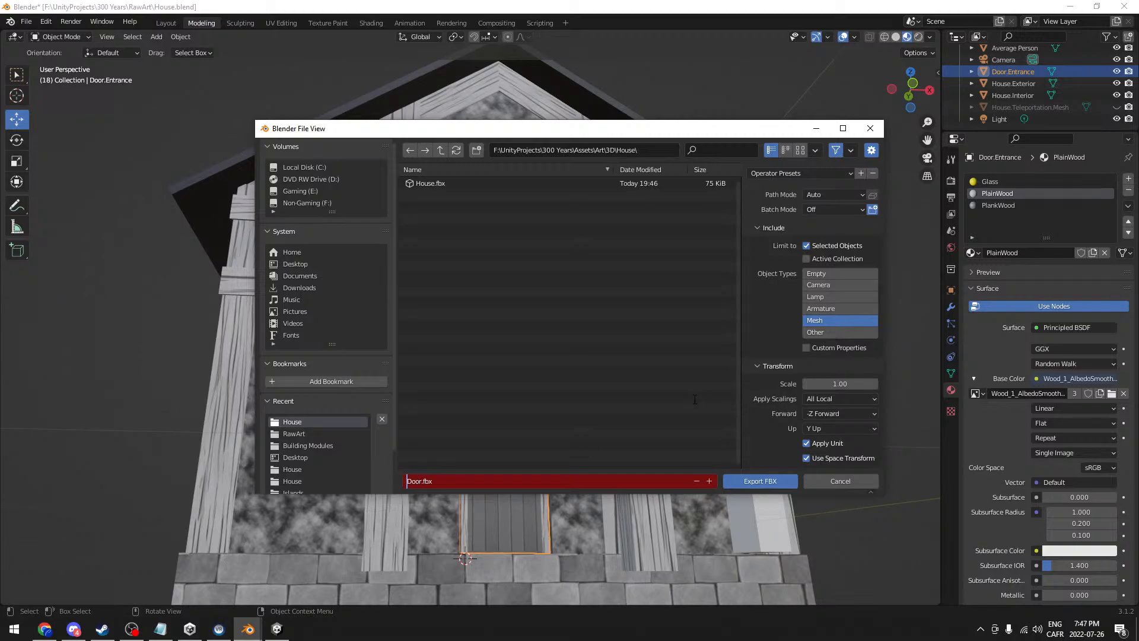
text(OuterHouse)
key(Return)
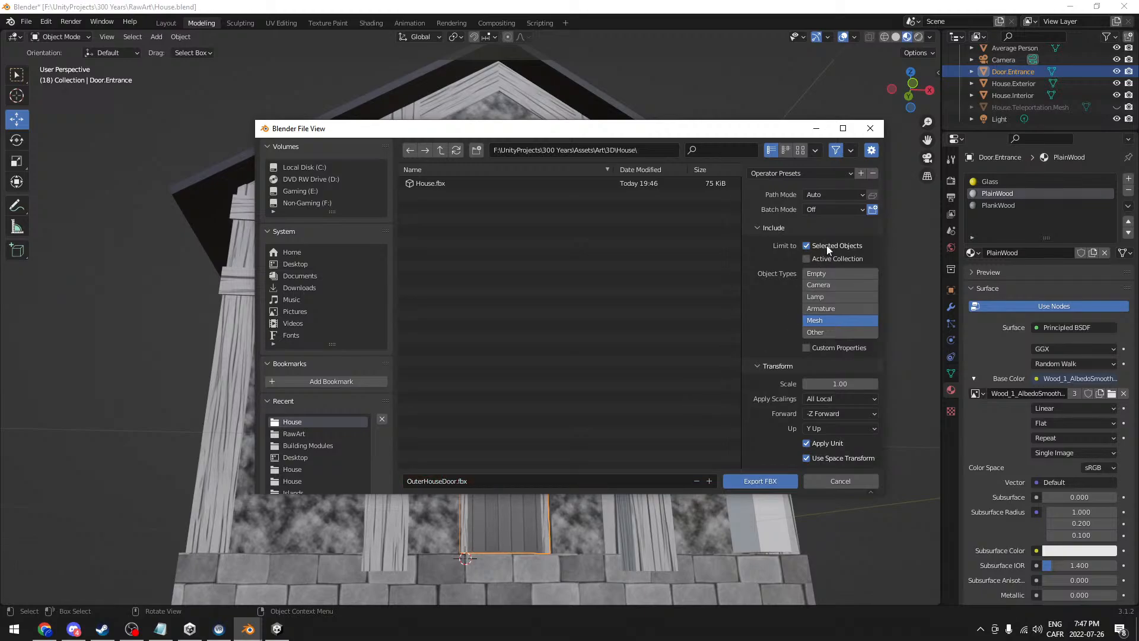
scroll(836, 332, down, 3)
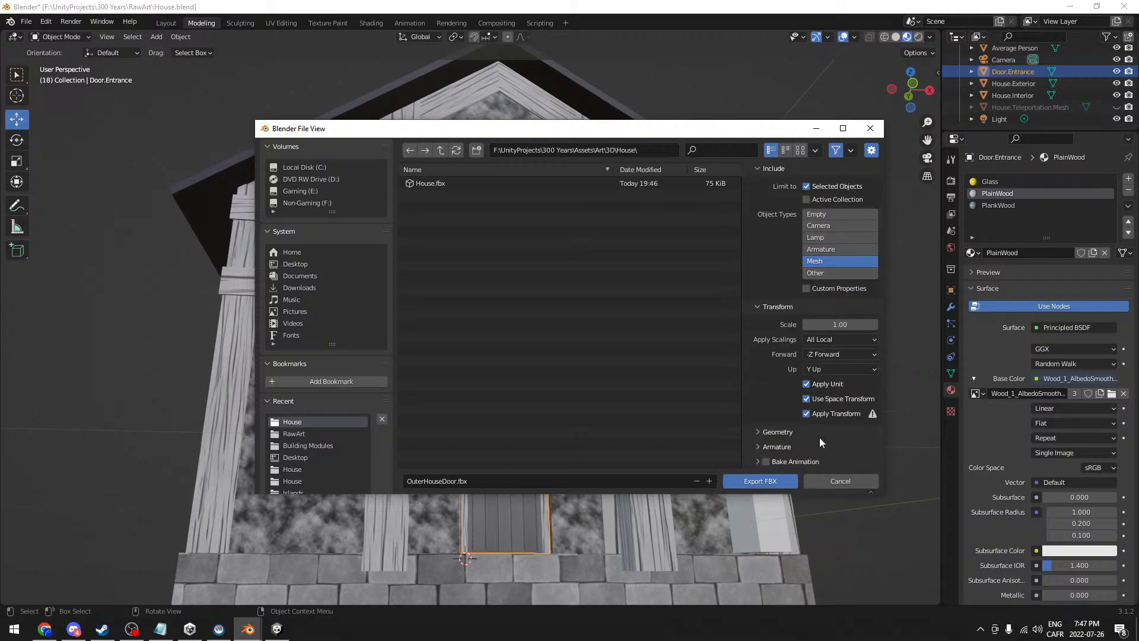
click(770, 481)
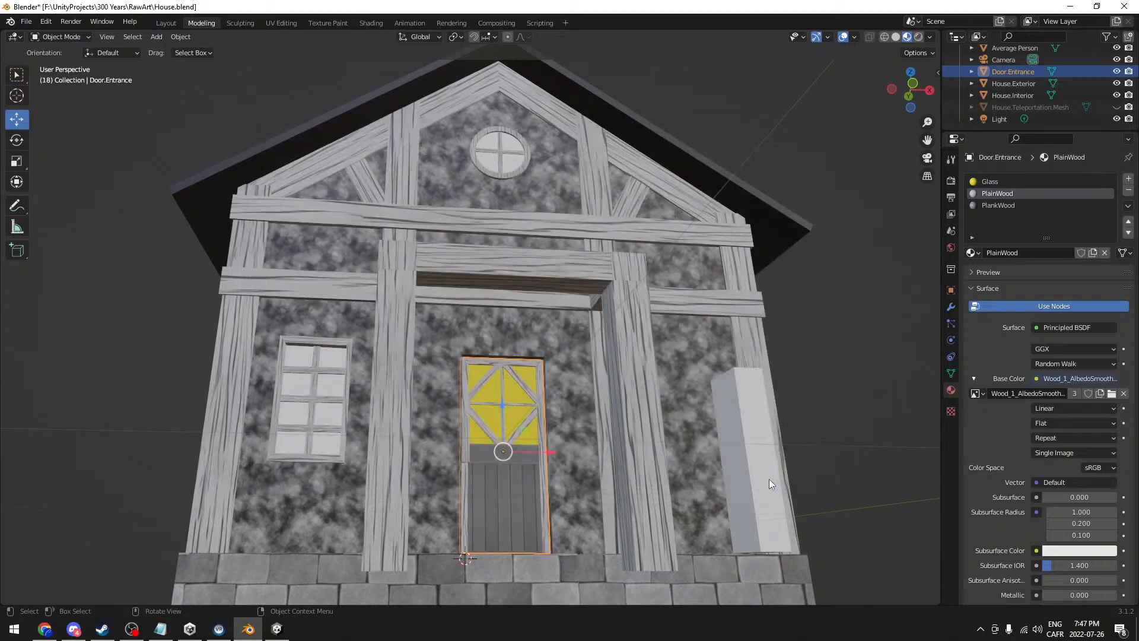
- Switch to Unity and try to remap the OuterHouseDoor model's Glass slot to the Glass material
click(275, 632)
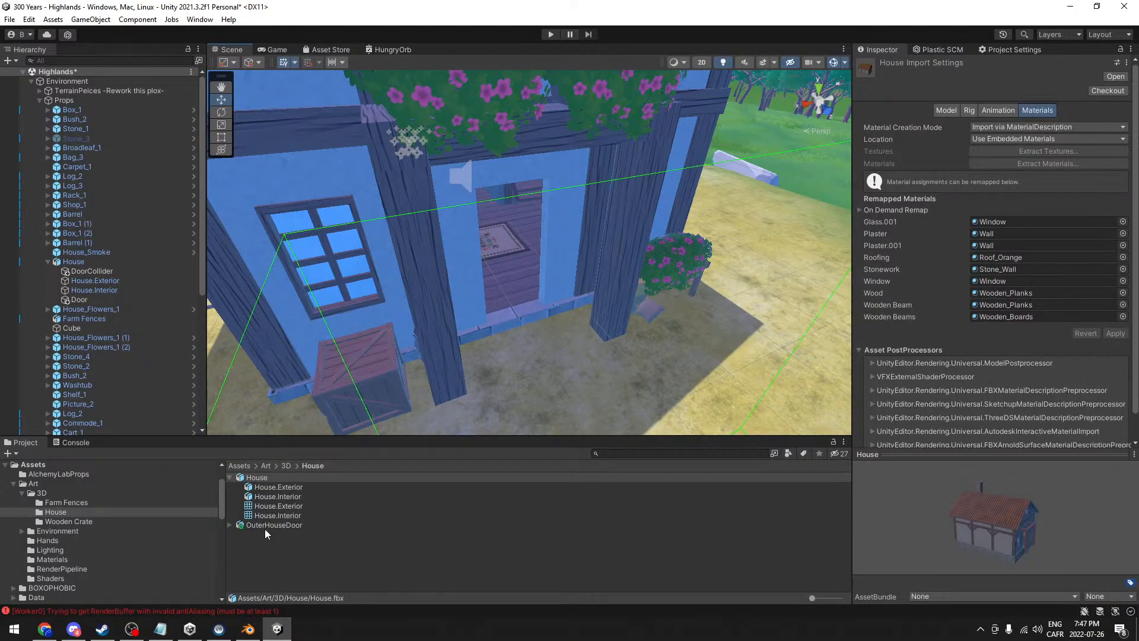
click(266, 527)
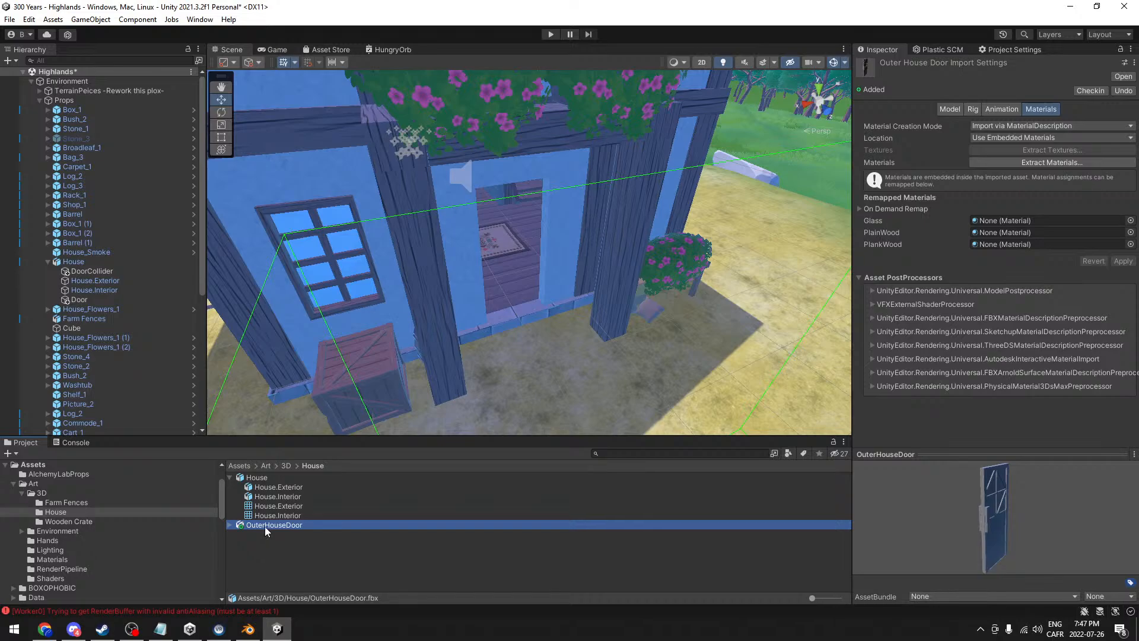
click(1130, 220)
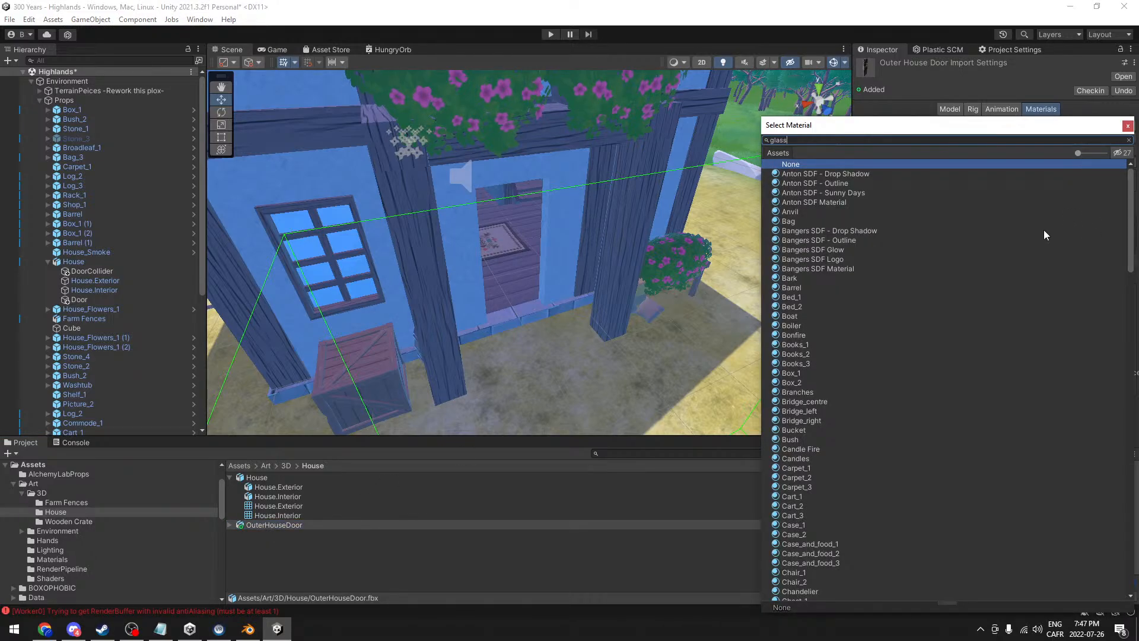
text(glass)
double_click(784, 175)
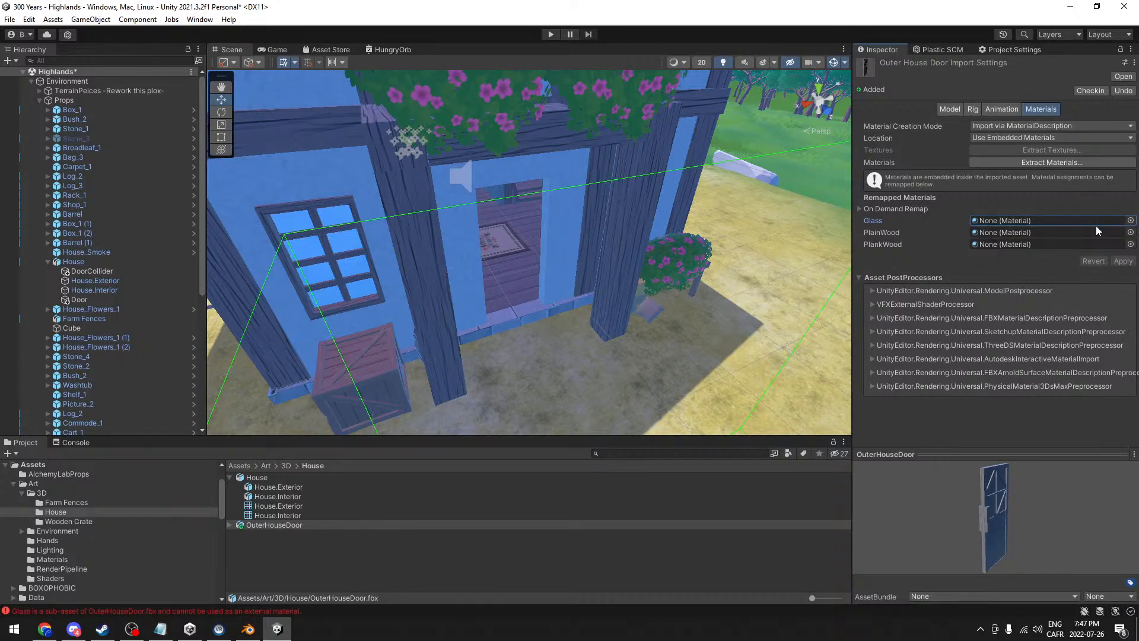
click(1130, 220)
text(glass)
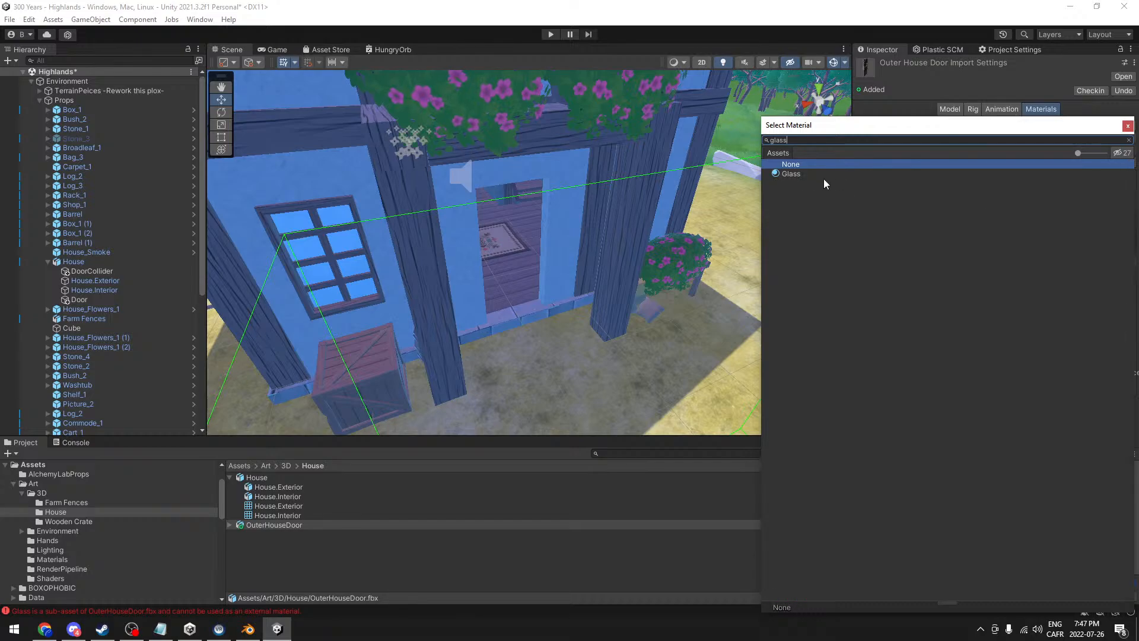
click(819, 175)
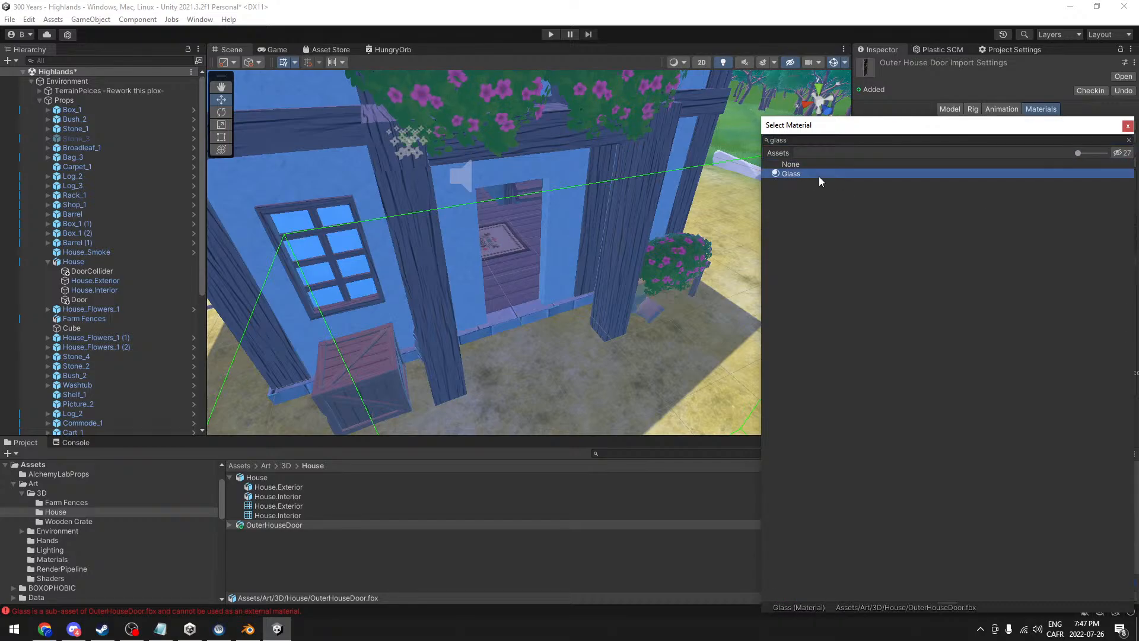
double_click(818, 176)
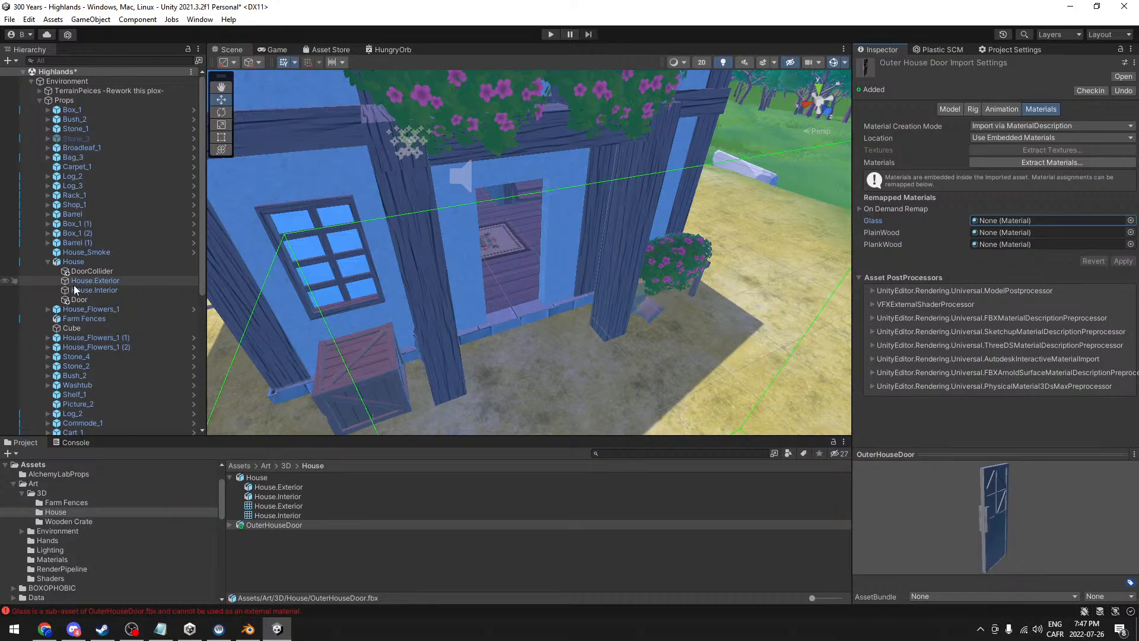
- Create an empty child of House named HouseFrontDoor and place it first among the children
click(68, 261)
click(48, 261)
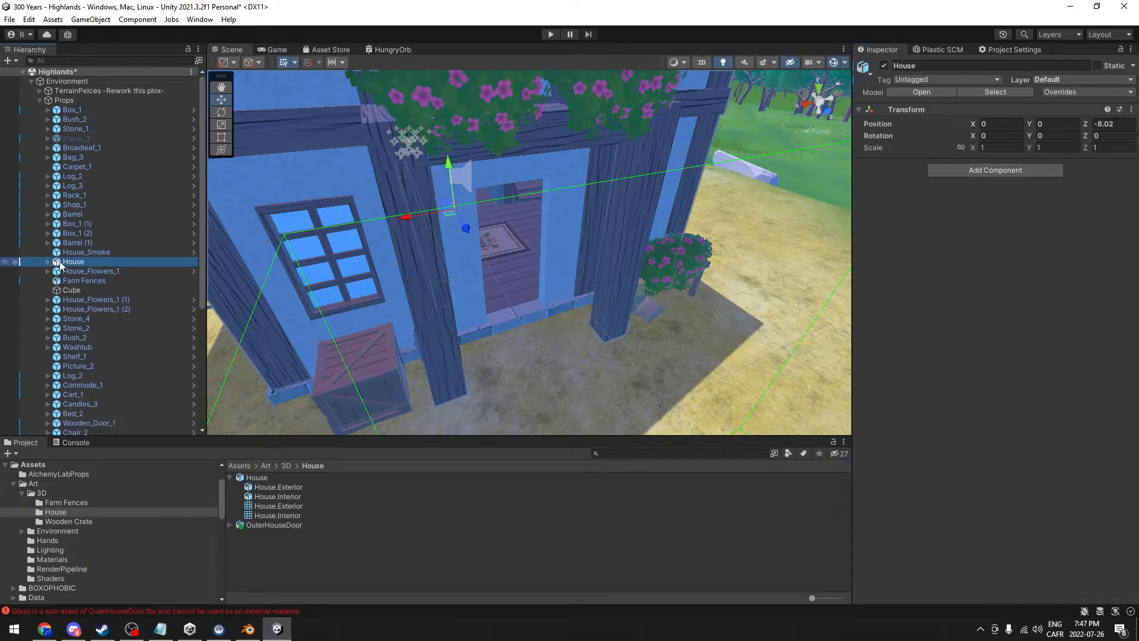
right_click(67, 263)
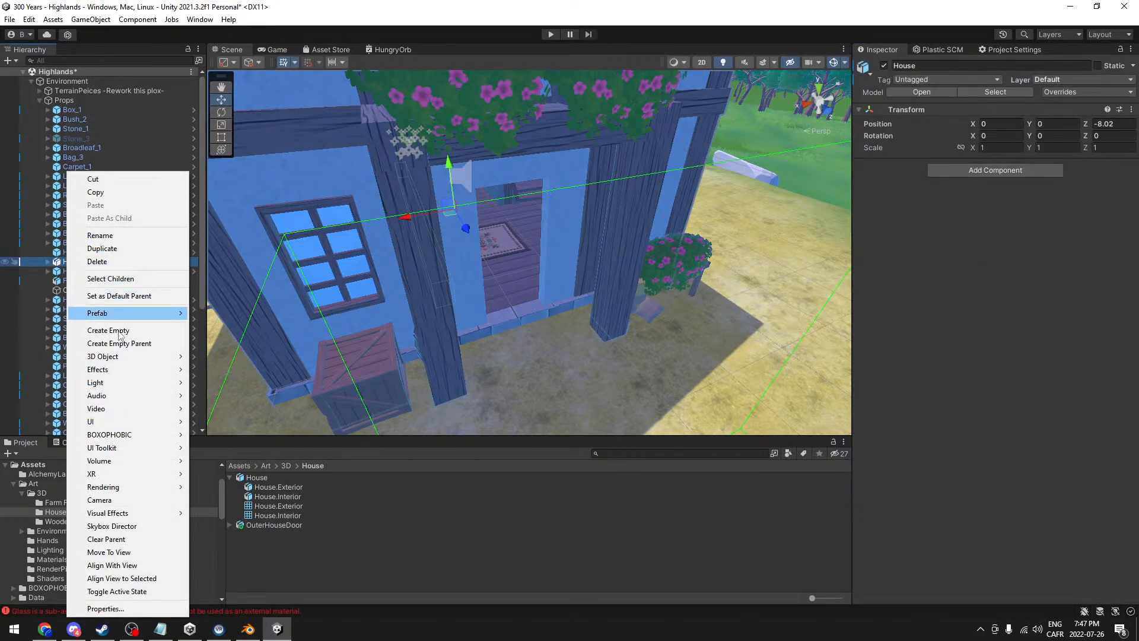
click(118, 330)
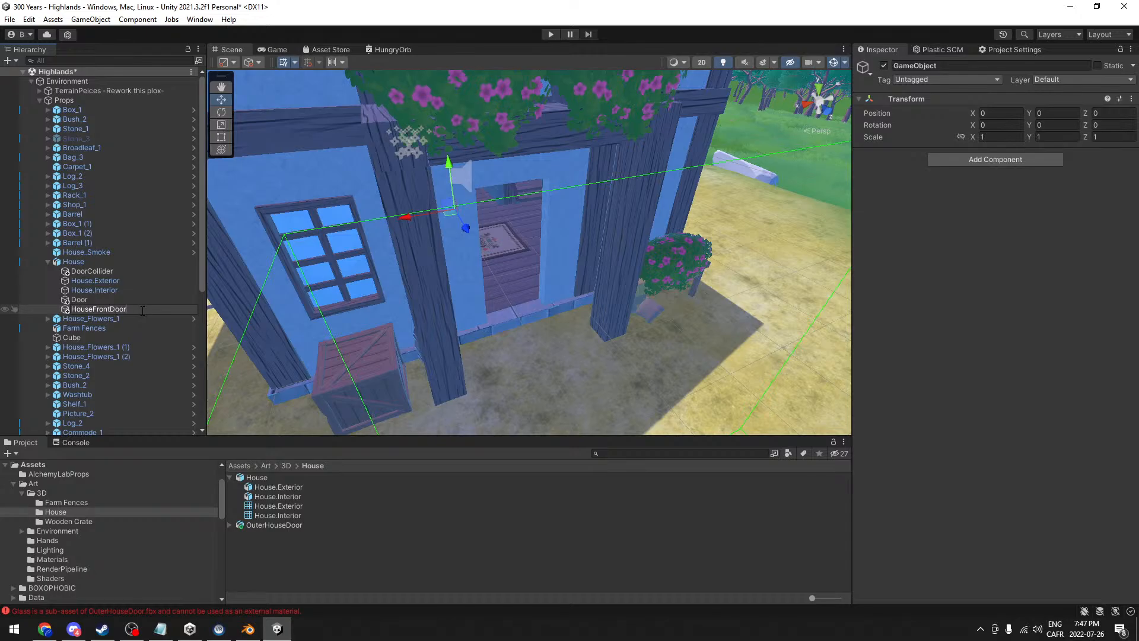
key(Return)
drag(81, 304, 78, 267)
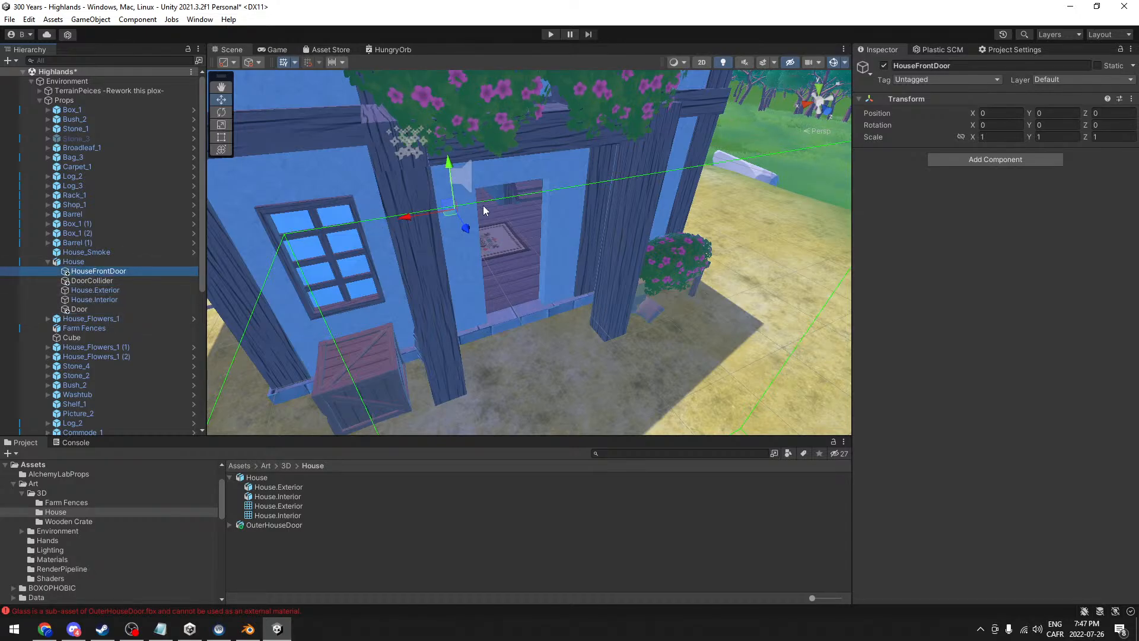
- Move HouseFrontDoor to the hinge-side corner of the doorway, at about X -0.446, Y 0 and Z 3.851
drag(465, 228, 533, 324)
scroll(630, 353, up, 8)
scroll(546, 274, down, 10)
scroll(547, 281, up, 10)
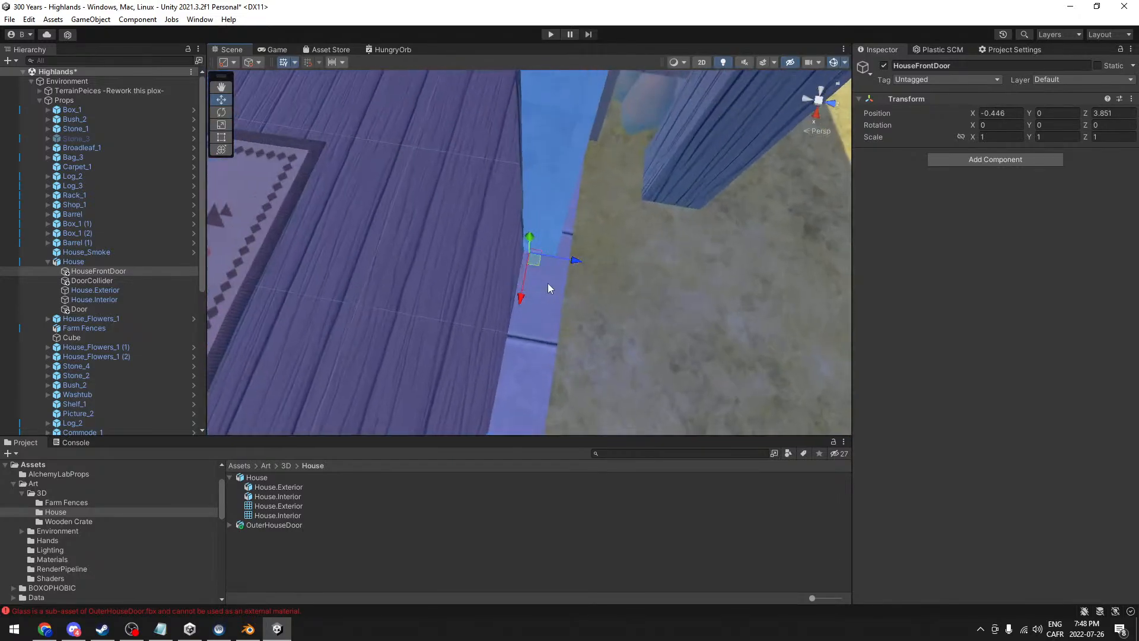
alt+drag(533, 284, 845, 104)
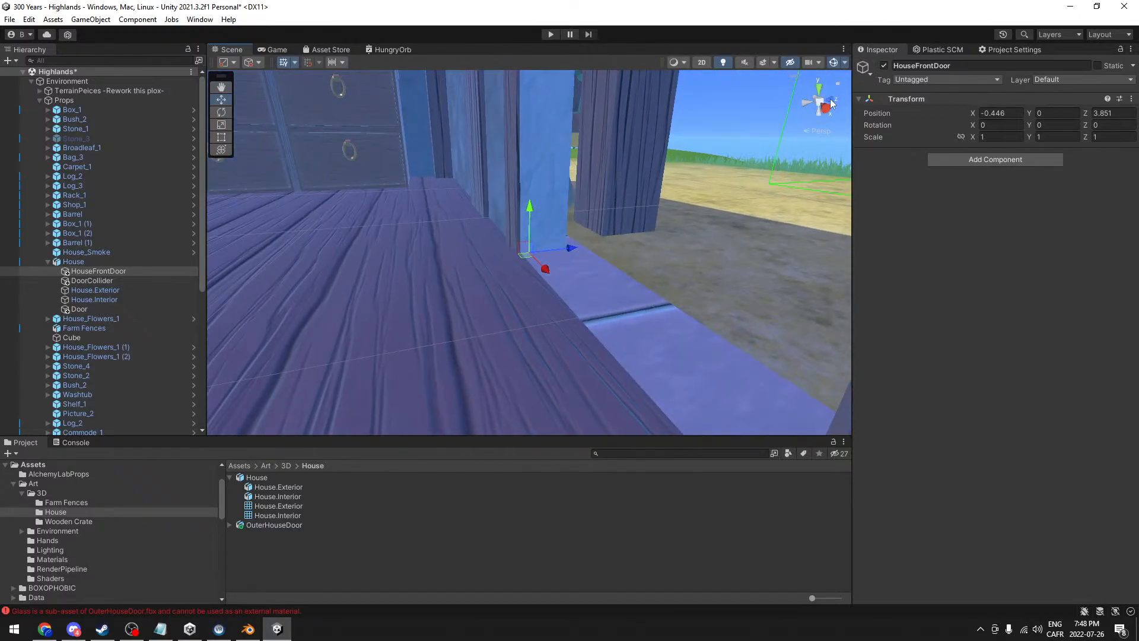
- Move HouseFrontDoor to X -0.457 and Y 1.04 on the doorway's hinge side, and add the OuterHouseDoor model as its child
click(831, 104)
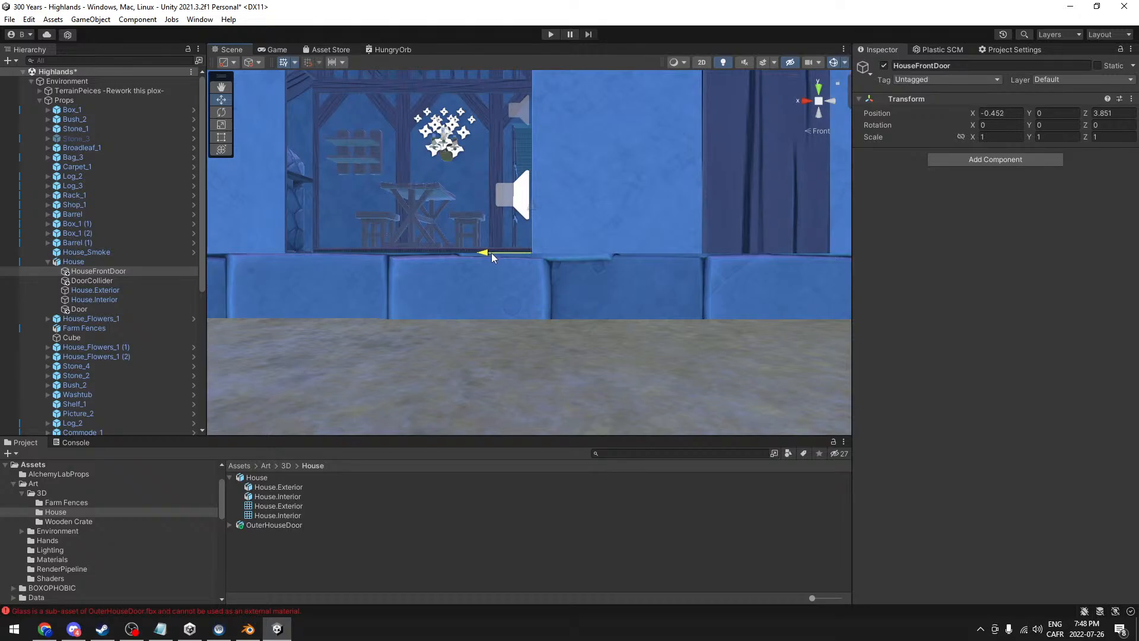
drag(492, 253, 497, 252)
scroll(569, 278, up, 5)
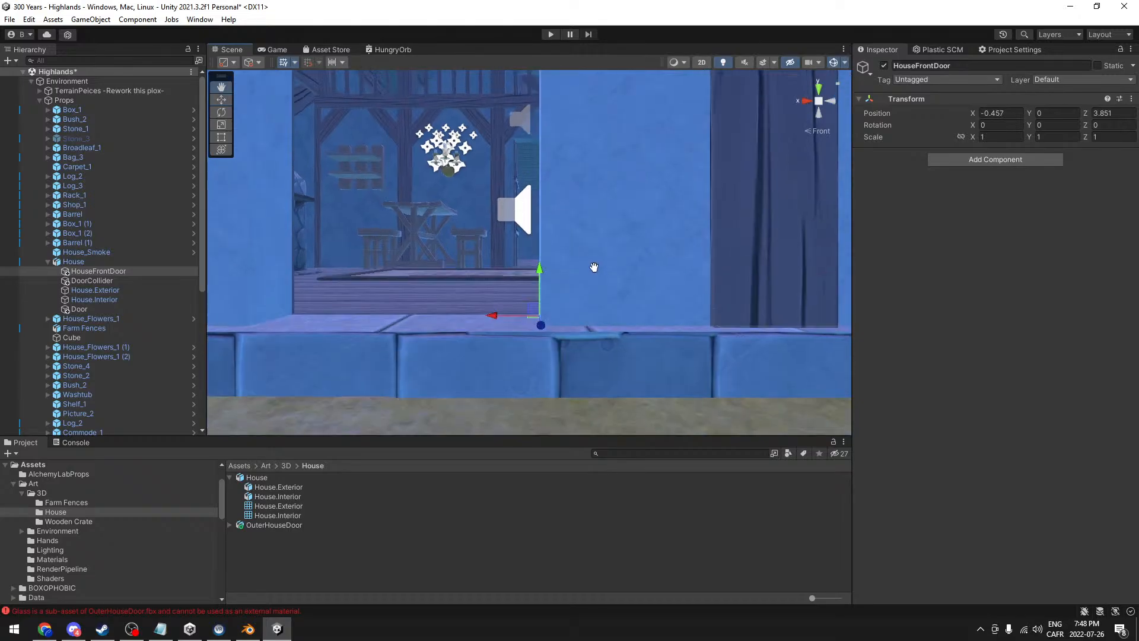
scroll(564, 305, down, 2)
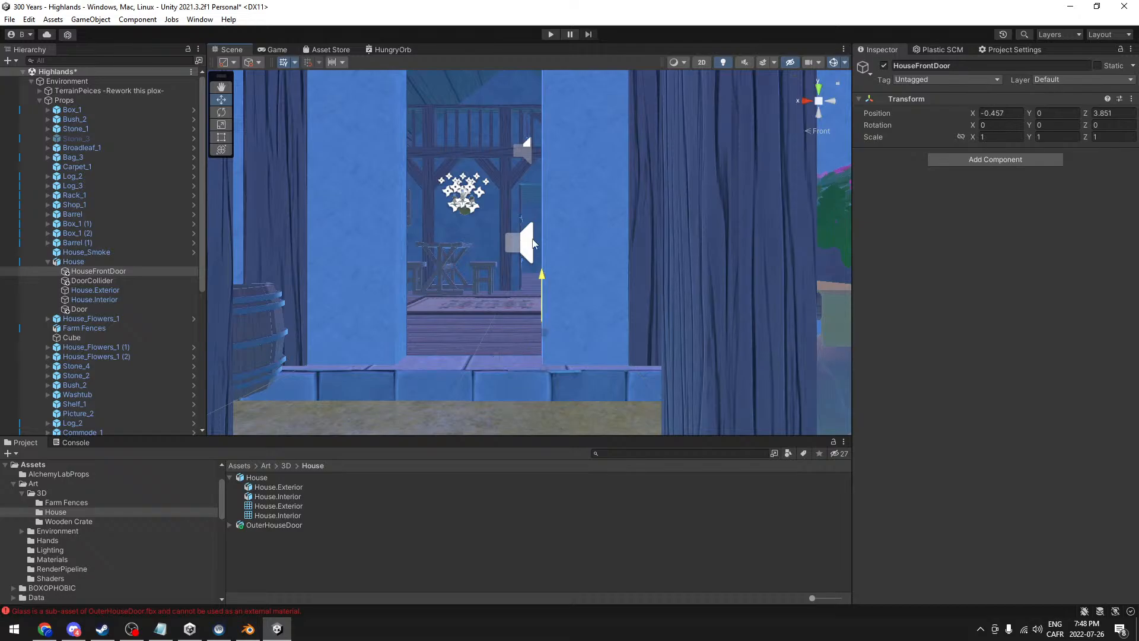
drag(525, 152, 525, 162)
scroll(552, 210, up, 3)
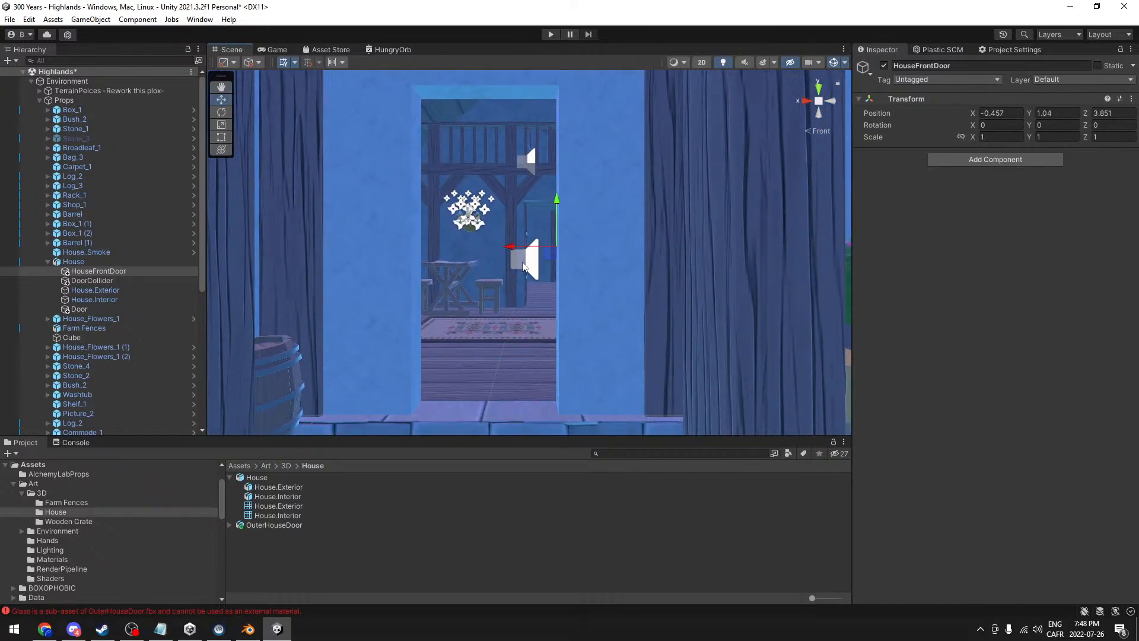
drag(271, 526, 126, 272)
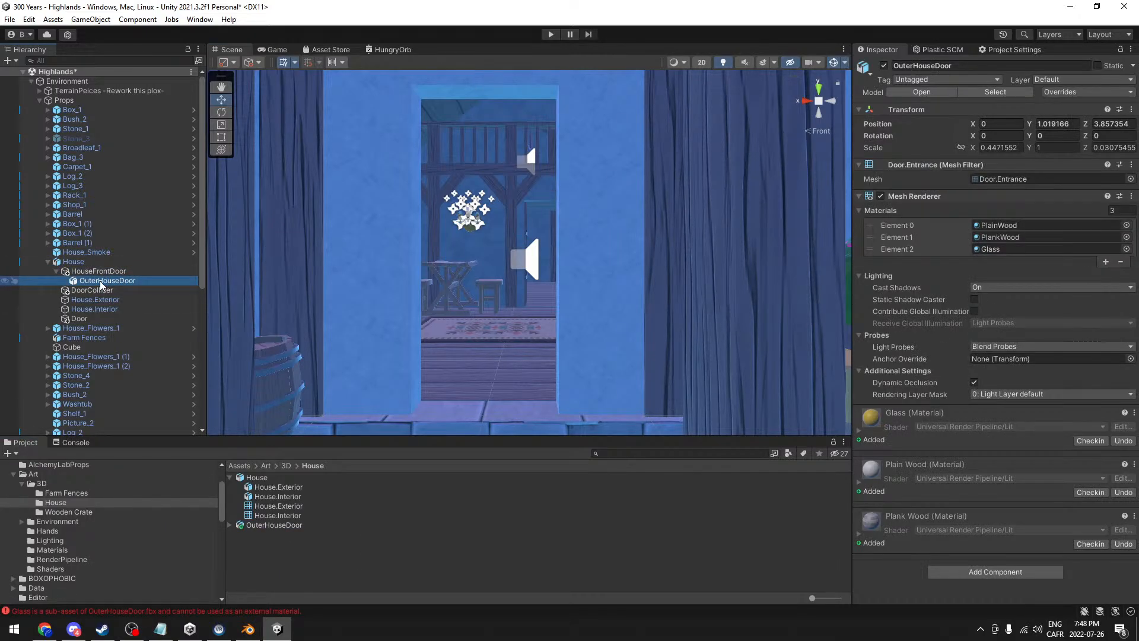
- Try resetting the transform of OuterHouseDoor, and undo the reset
right_click(1052, 112)
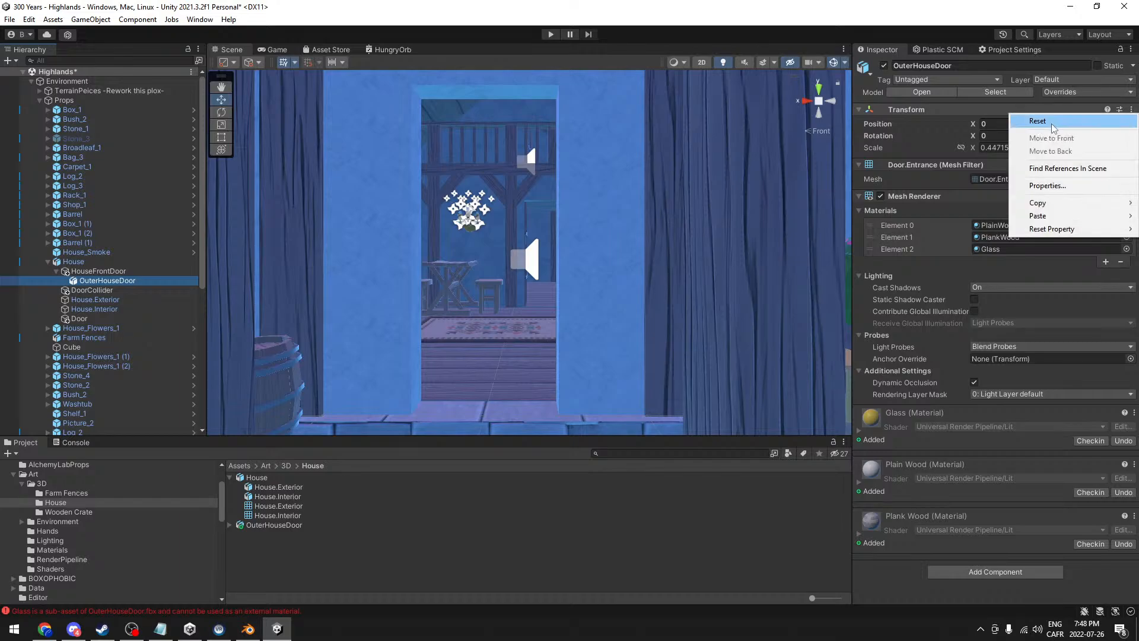
click(1038, 121)
scroll(472, 241, down, 6)
scroll(478, 251, up, 8)
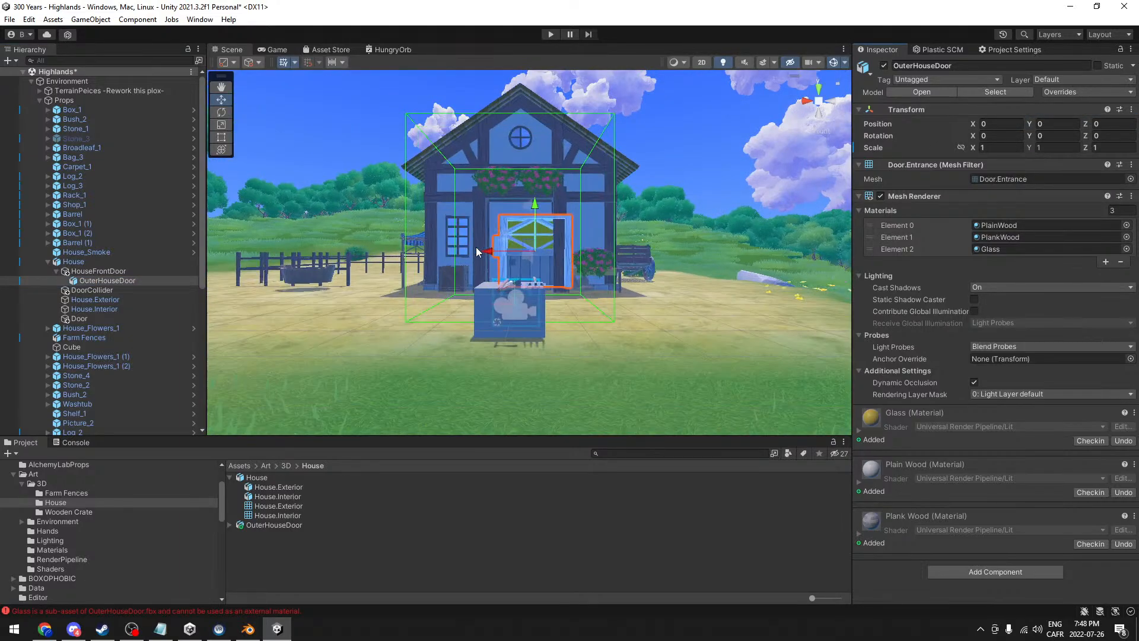
alt+drag(478, 252, 441, 302)
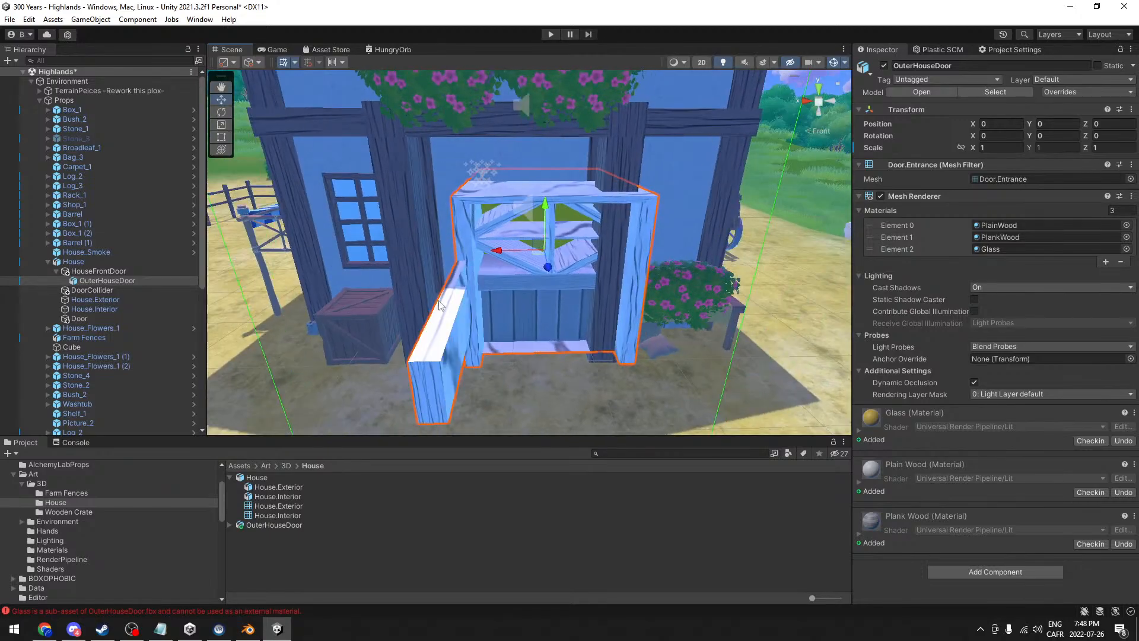
key(ctrl+z)
- Set the position of OuterHouseDoor relative to its parent to X 0.457, Y 0 and Z 0
scroll(512, 260, down, 8)
alt+drag(513, 265, 551, 263)
click(1071, 123)
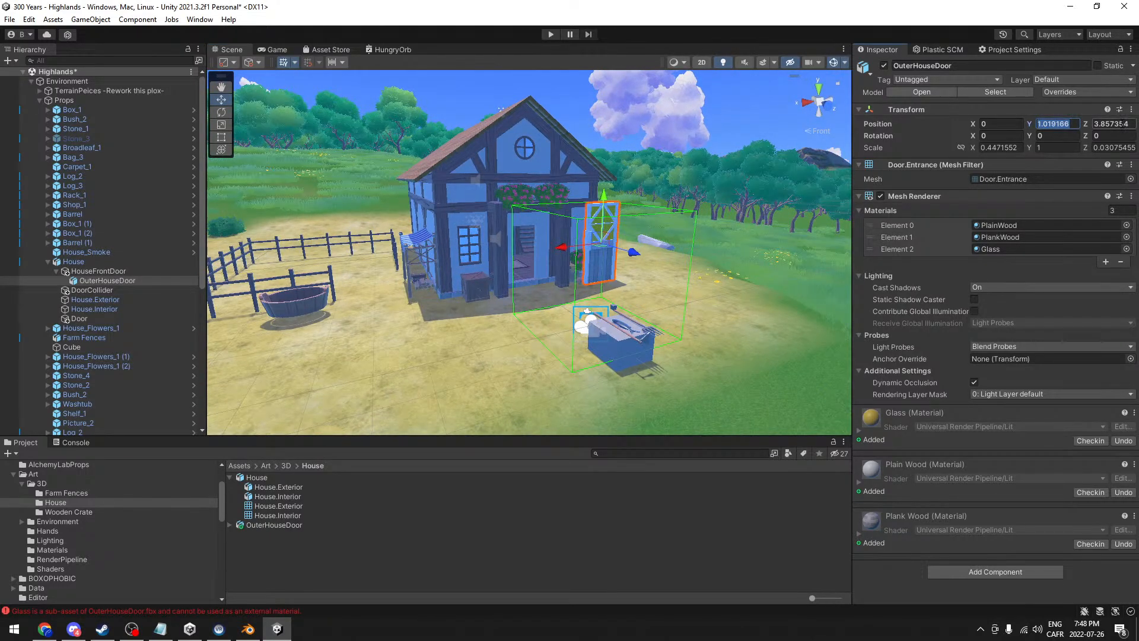
text(0)
key(Tab)
text(0)
scroll(451, 267, up, 8)
alt+drag(569, 274, 87, 288)
- Move the HouseFrontDoor pivot along its depth axis to about Z 3.809, in line with the door's hinge edge
click(90, 272)
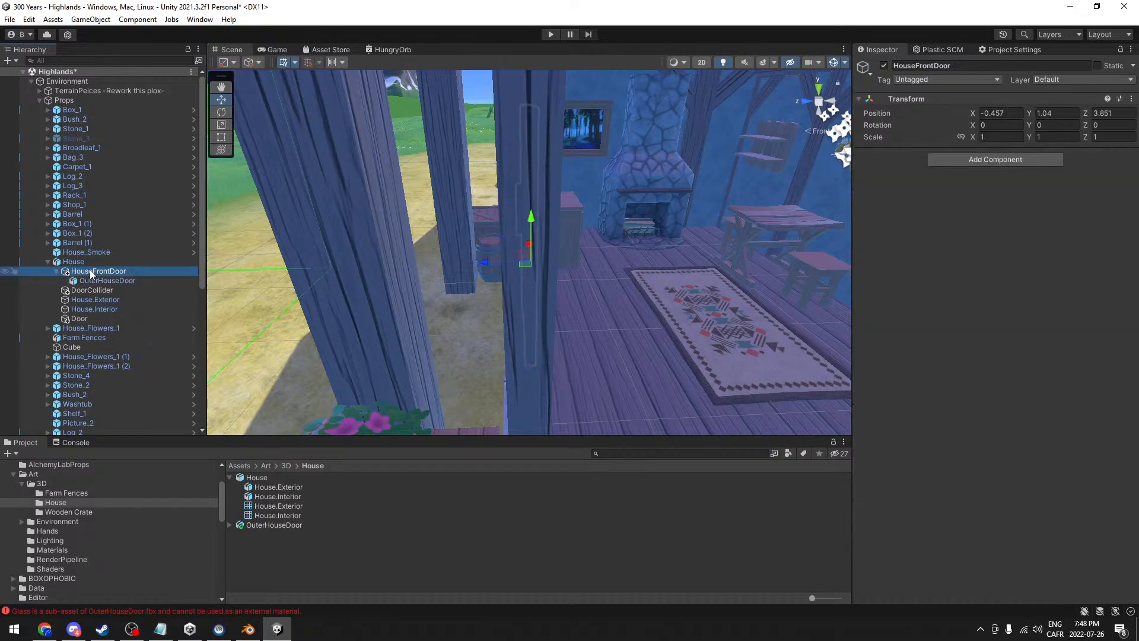
key(f)
alt+drag(598, 279, 476, 372)
drag(446, 321, 610, 246)
drag(497, 297, 494, 299)
alt+drag(648, 276, 471, 332)
- Shift OuterHouseDoor to Z 0.043 relative to its parent so the door sits in the frame
click(126, 280)
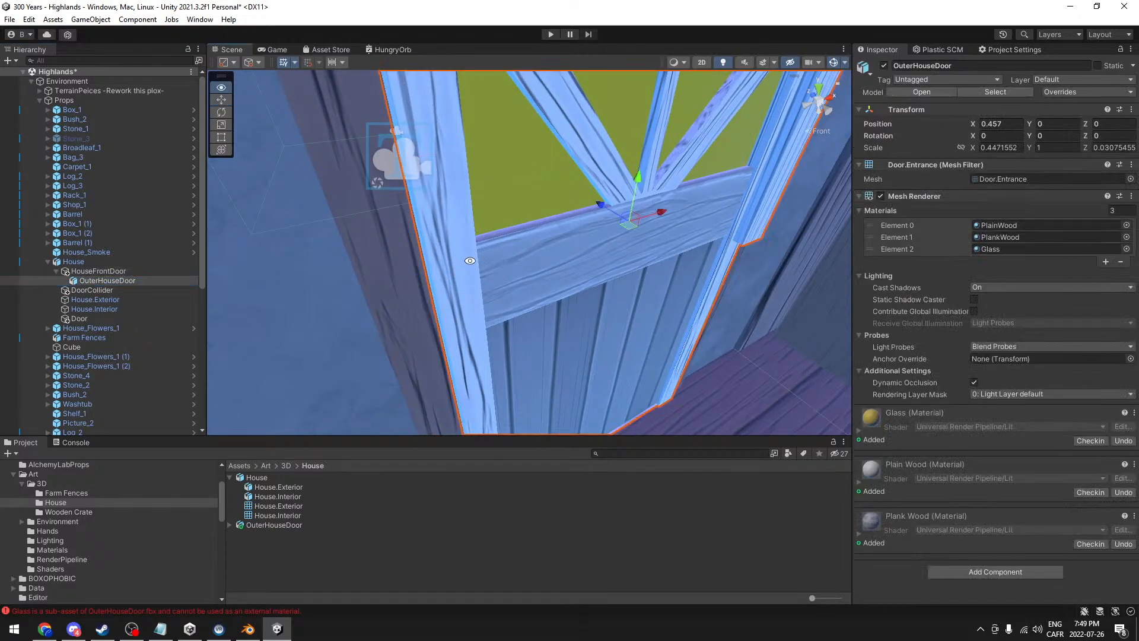
key(f)
drag(525, 208, 507, 208)
- Try rotating HouseFrontDoor about its hinge-side pivot to test the door's swing
alt+drag(695, 257, 333, 267)
click(89, 271)
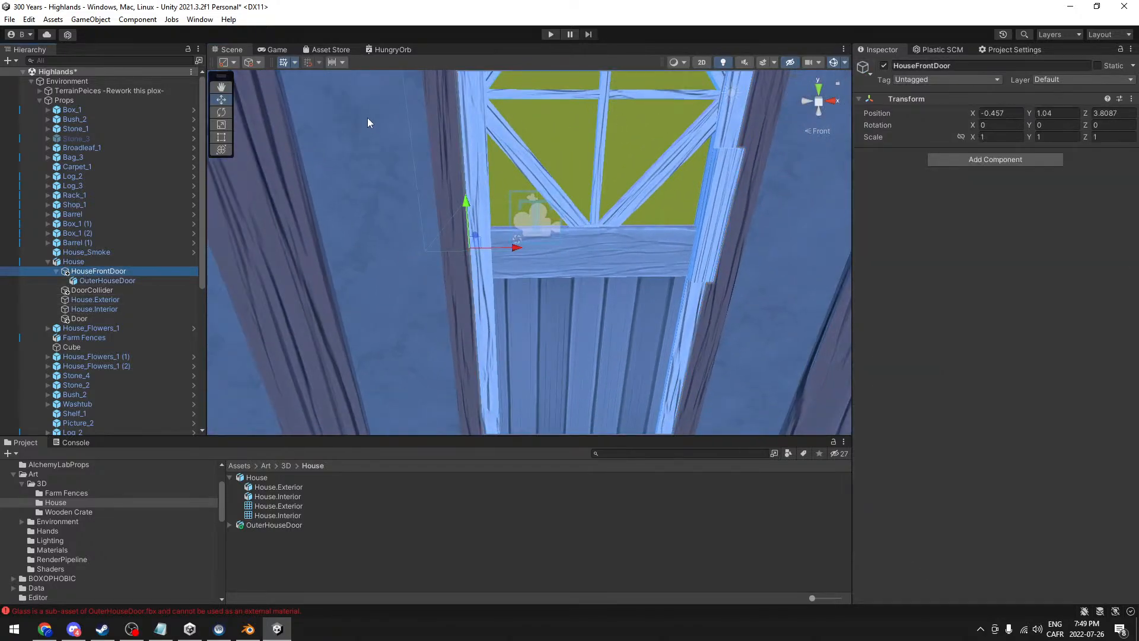
key(e)
drag(493, 263, 469, 274)
- Create an empty child of HouseFrontDoor named DoorHandleCollider
right_click(127, 272)
click(186, 315)
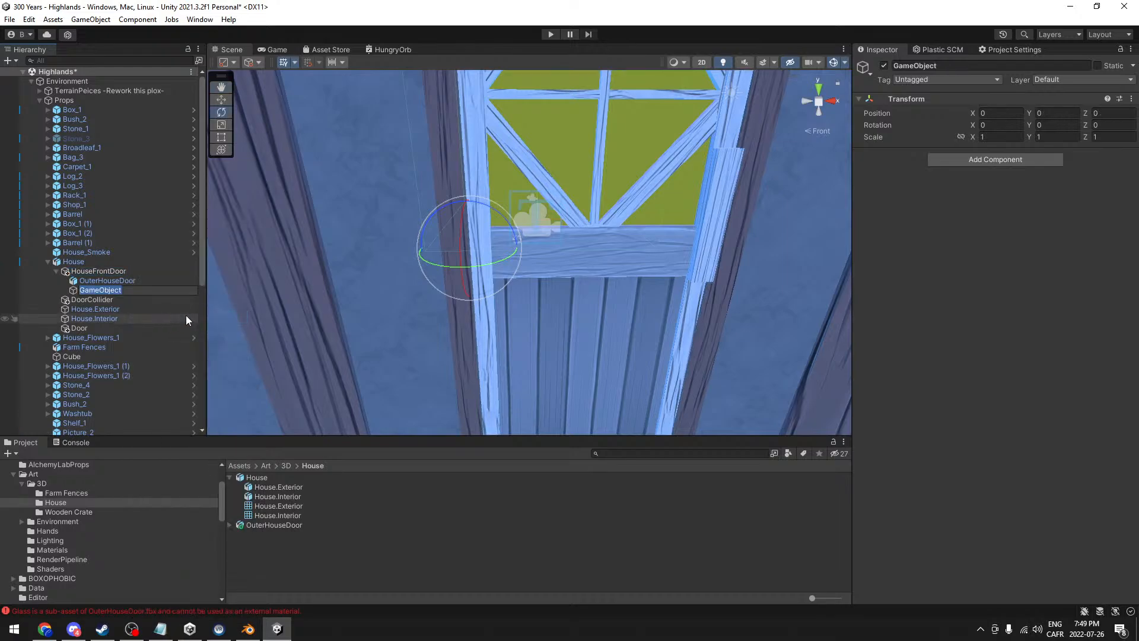
text(HandleCollider)
key(Return)
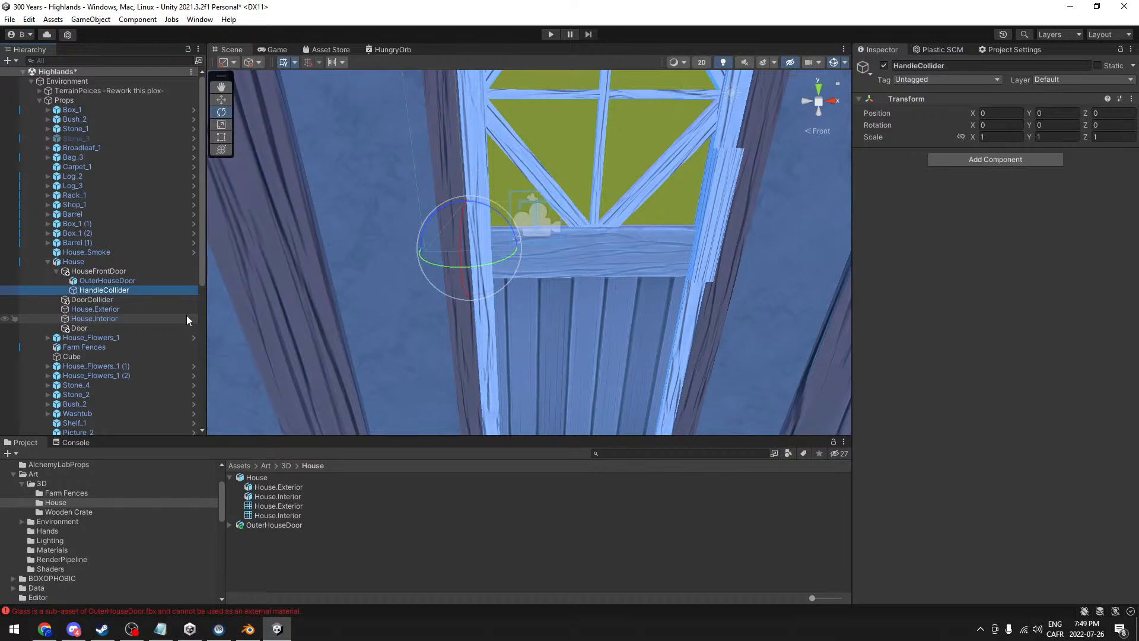
click(940, 65)
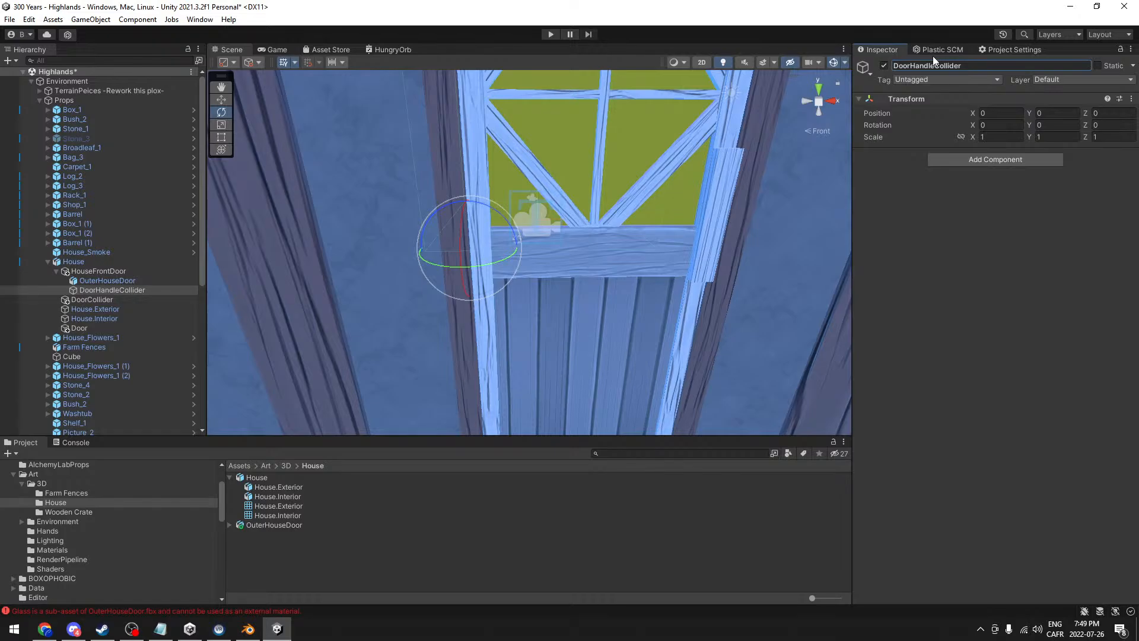
- Add a Box Collider to DoorHandleCollider and move the object to X 0.907 at the door's handle side
alt+drag(407, 286, 380, 260)
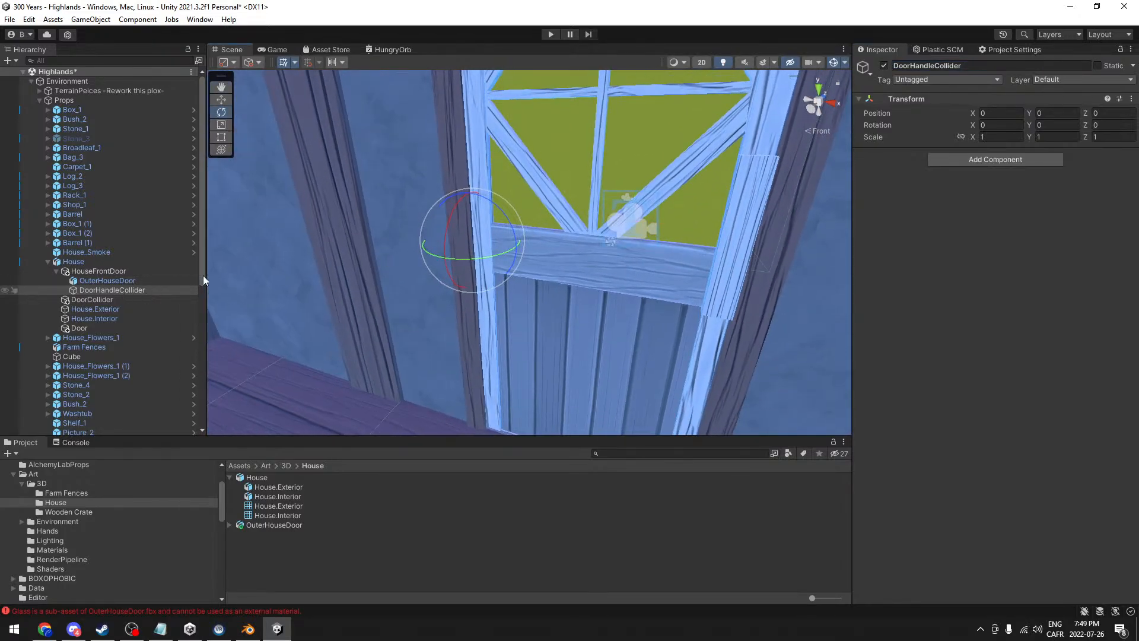
click(977, 159)
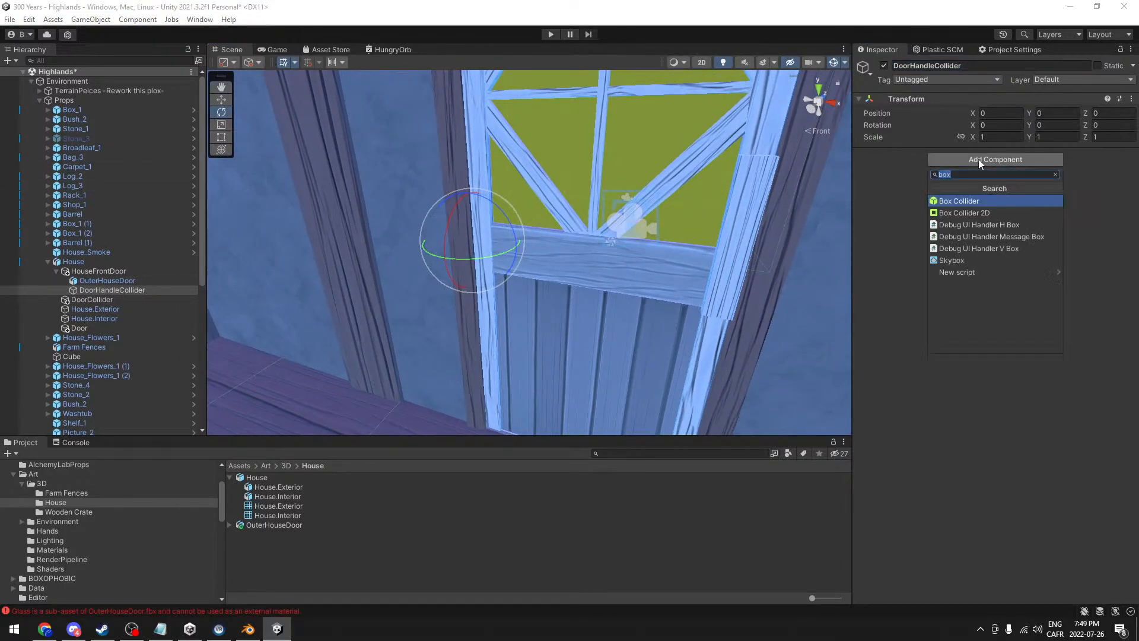
click(961, 202)
mouse_move(509, 228)
alt+mouse_down()
mouse_move(532, 280)
mouse_move(750, 241)
mouse_move(731, 232)
mouse_move(592, 254)
mouse_move(493, 223)
mouse_move(459, 251)
mouse_move(442, 248)
alt+mouse_up()
click(221, 101)
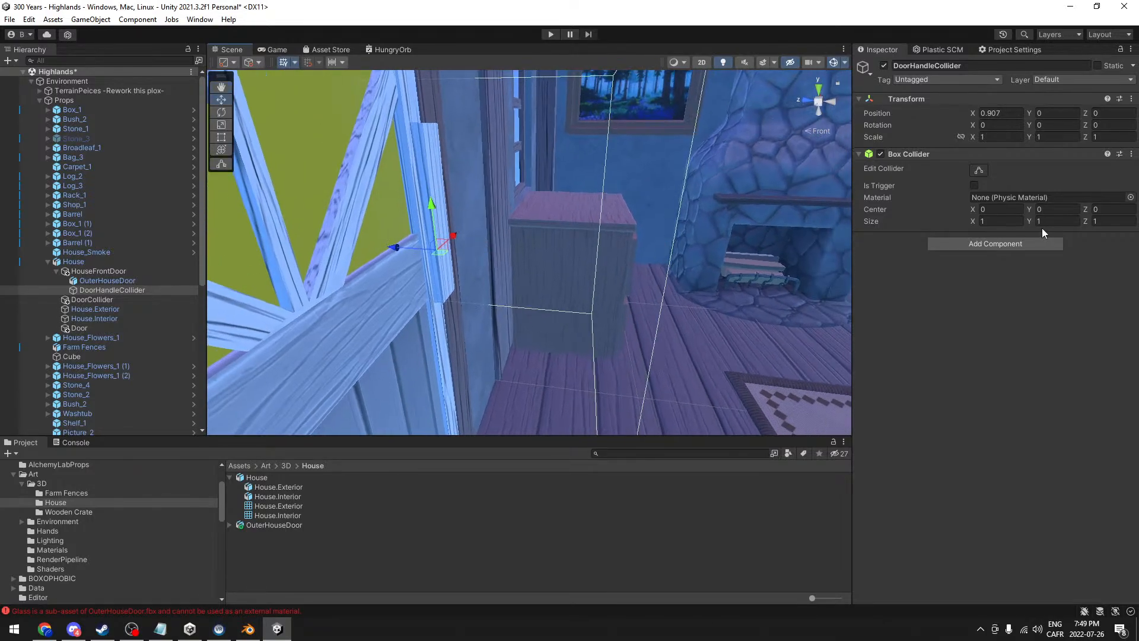
- Set the X and Y size of DoorHandleCollider's Box Collider to 0.5
text(.5)
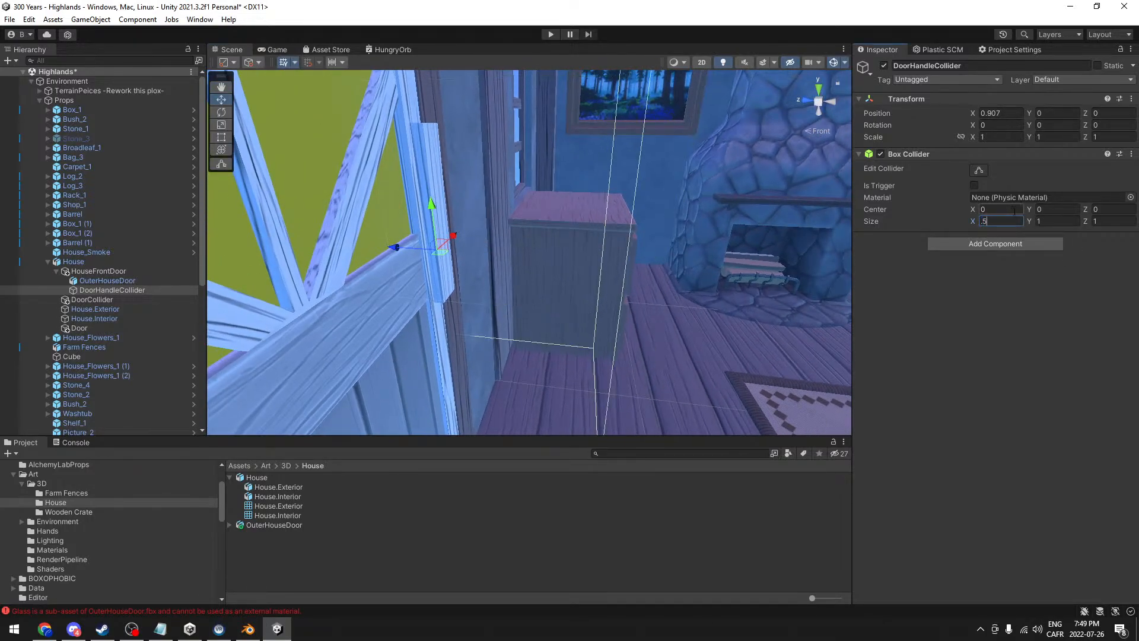
text(.5)
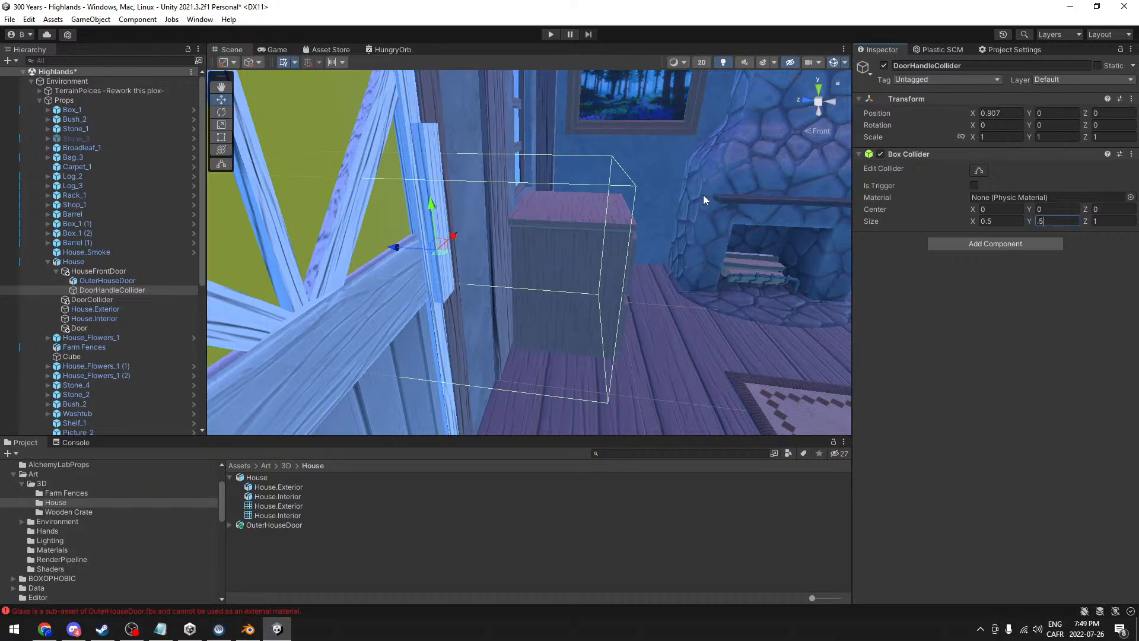
- Center DoorHandleCollider on the door handle at about X 0.872 and Y 0.113
alt+drag(534, 272, 504, 211)
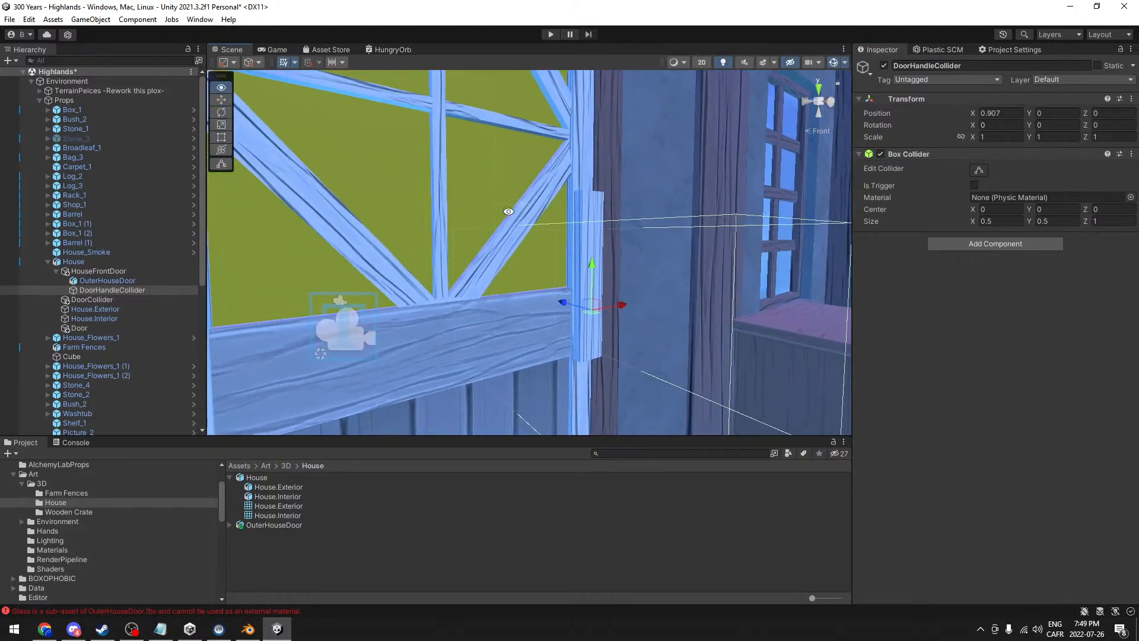
drag(593, 272, 725, 195)
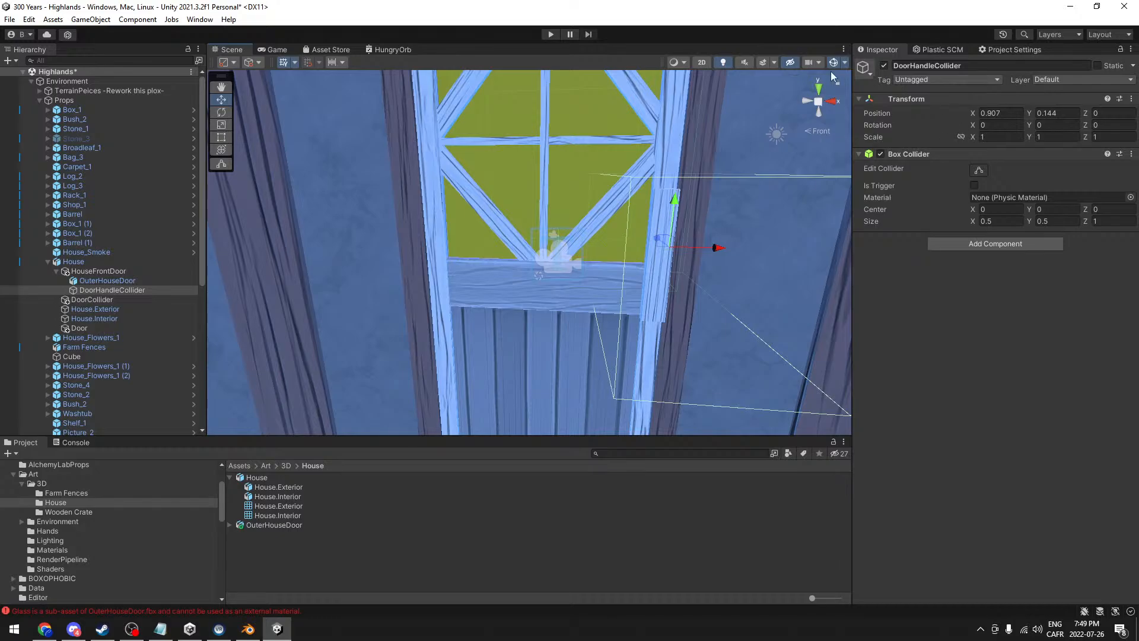
alt+drag(467, 248, 655, 240)
alt+drag(515, 223, 910, 180)
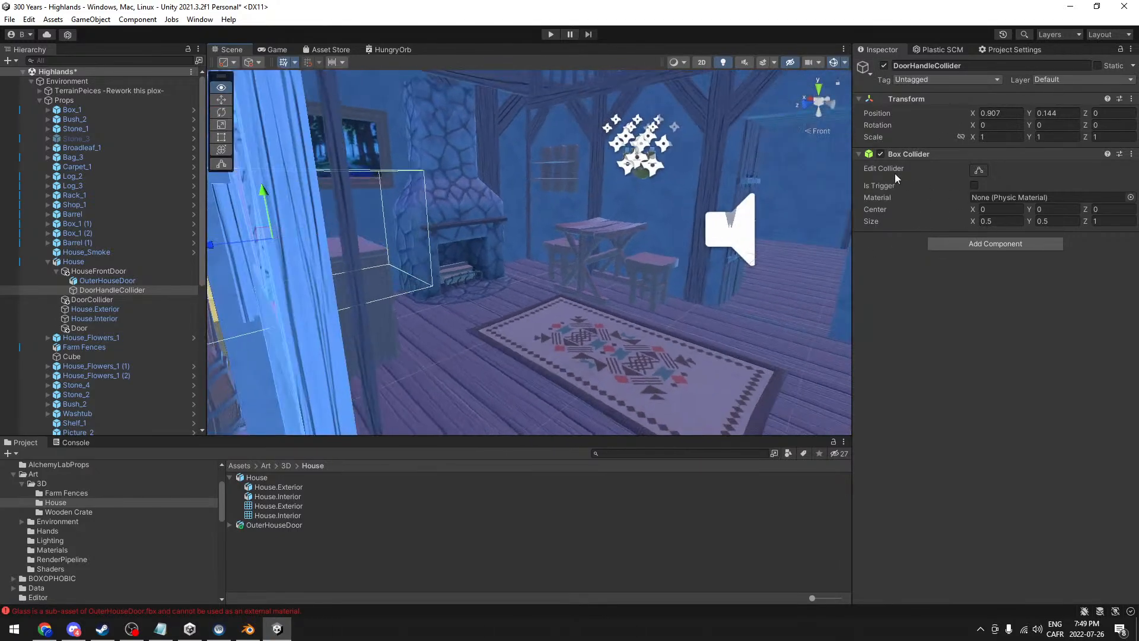
middle_drag(329, 262, 677, 239)
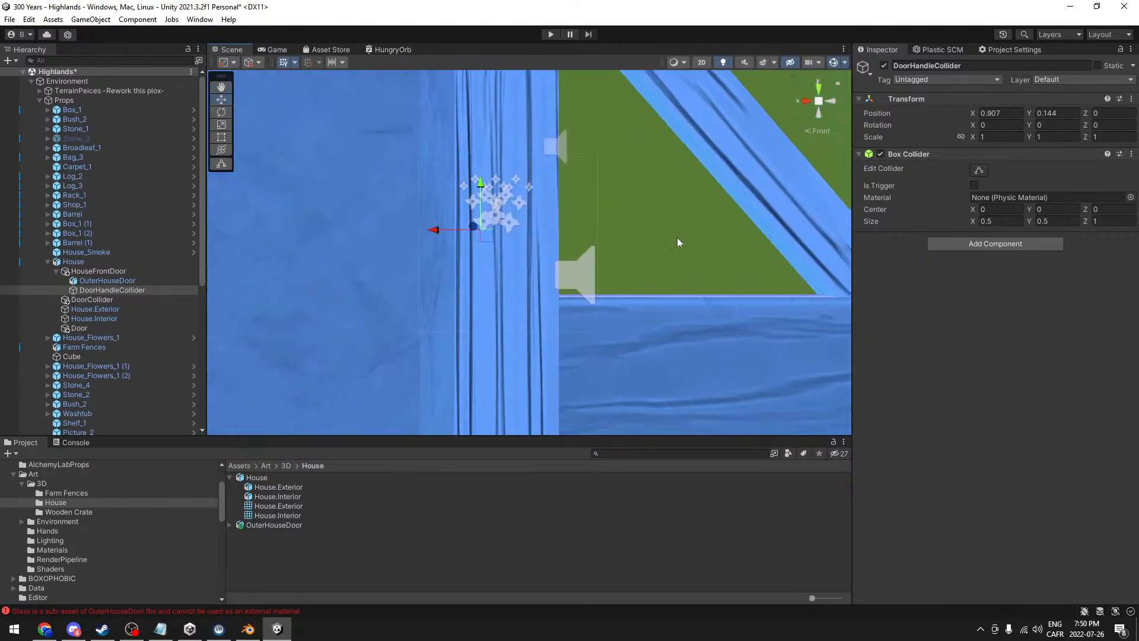
scroll(677, 239, down, 5)
scroll(623, 237, down, 3)
scroll(590, 239, up, 2)
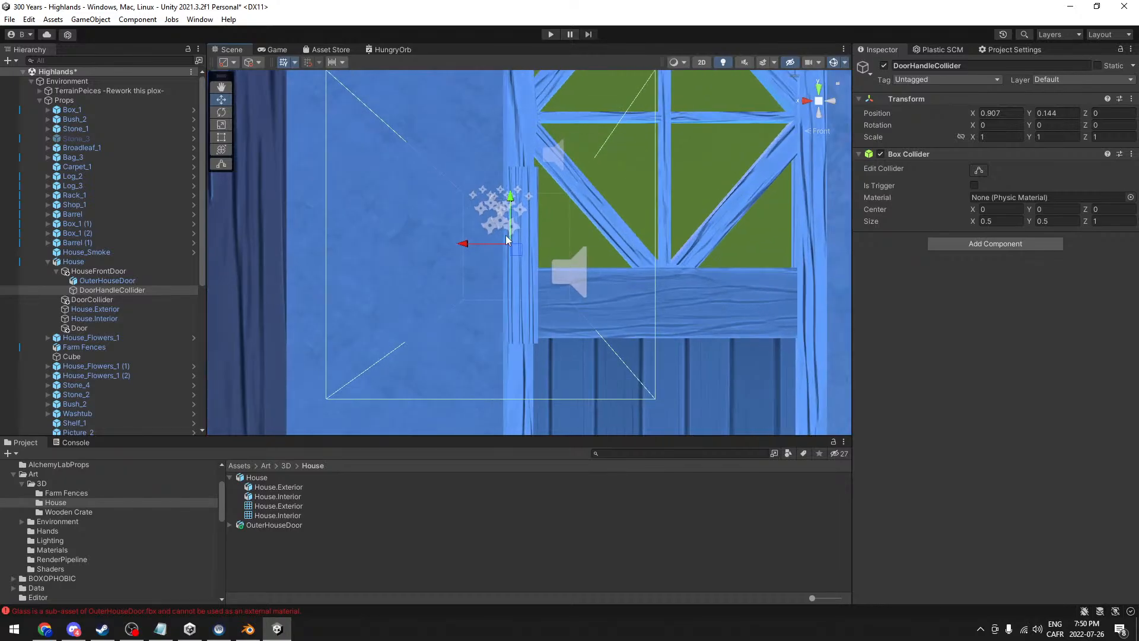
drag(516, 254, 529, 256)
scroll(807, 139, up, 4)
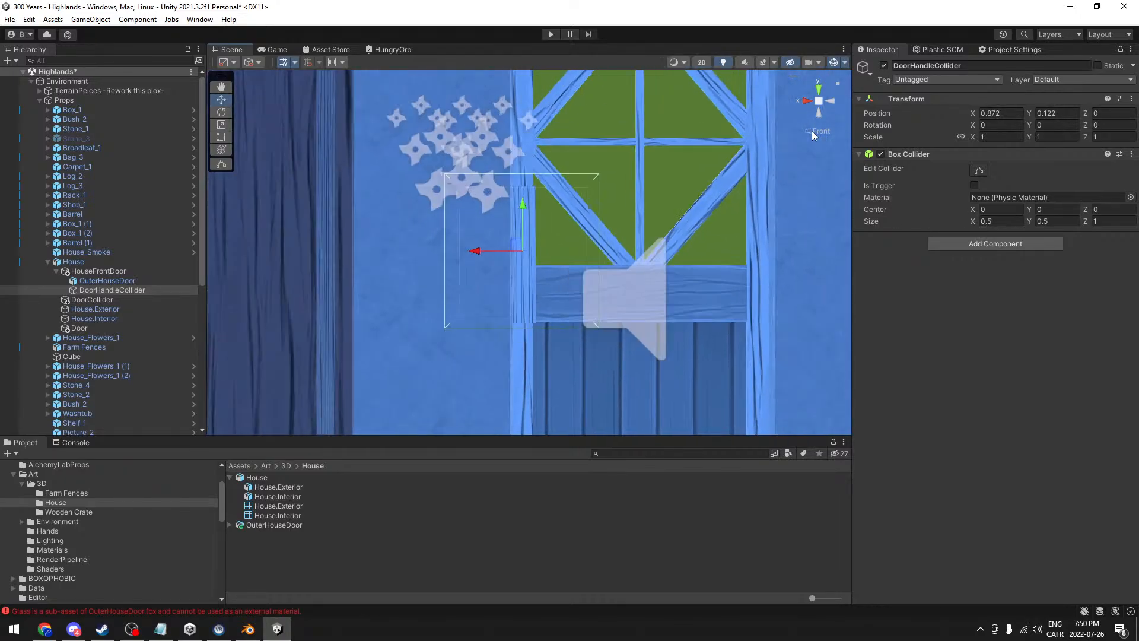
drag(524, 206, 525, 192)
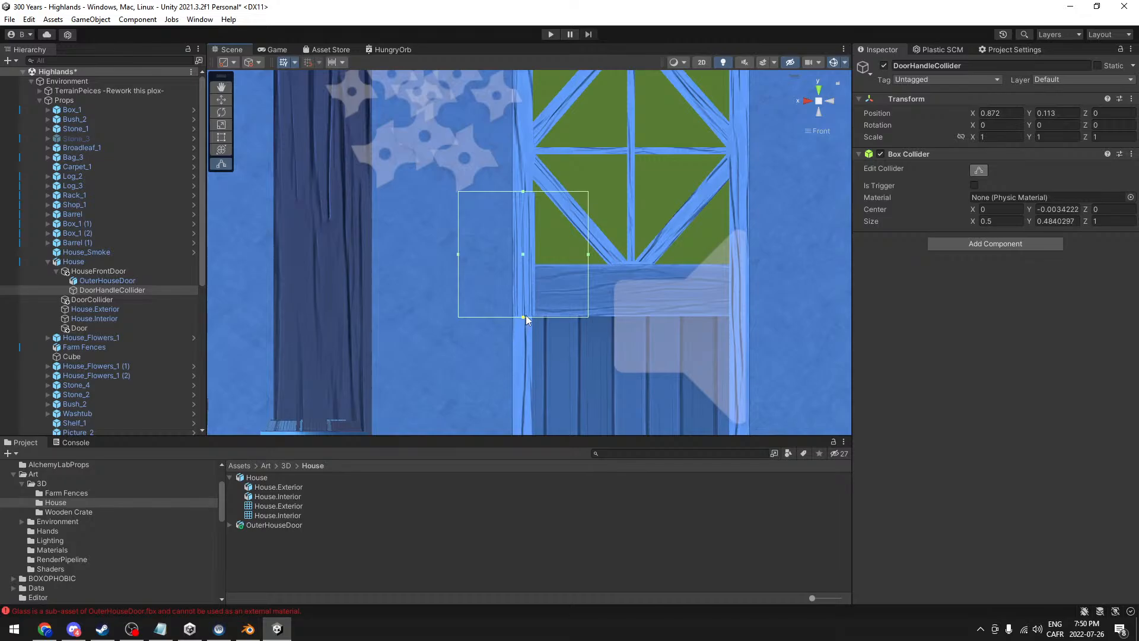
- Resize DoorHandleCollider's Box Collider to fit the handle, about 0.089 by 0.484 by 0.181, and make it a trigger
drag(588, 254, 532, 258)
drag(460, 253, 512, 254)
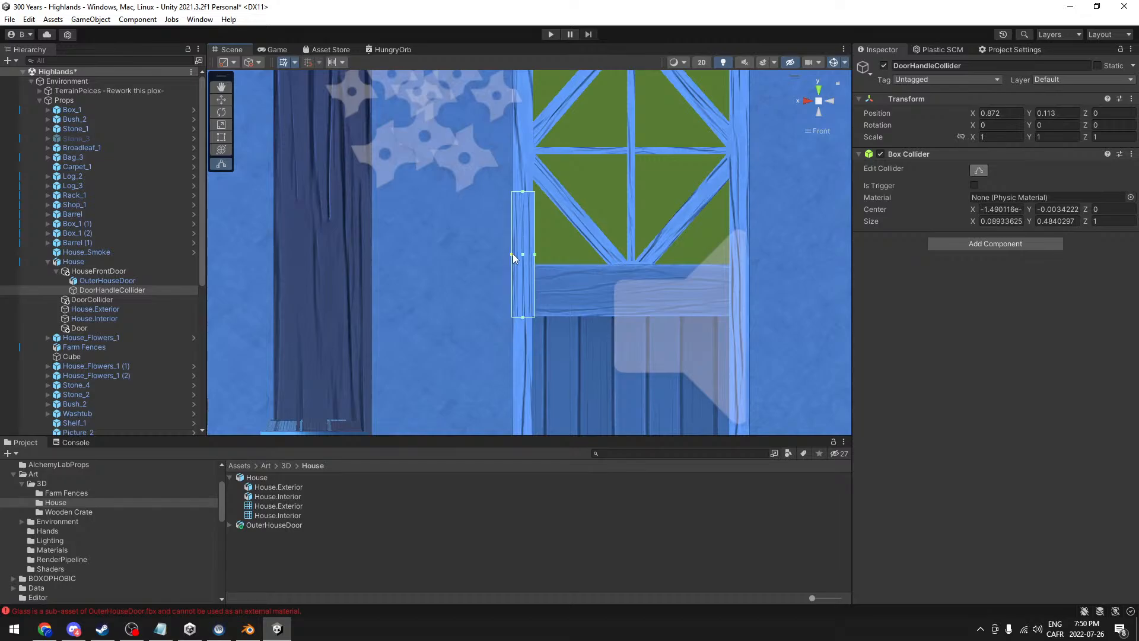
click(833, 103)
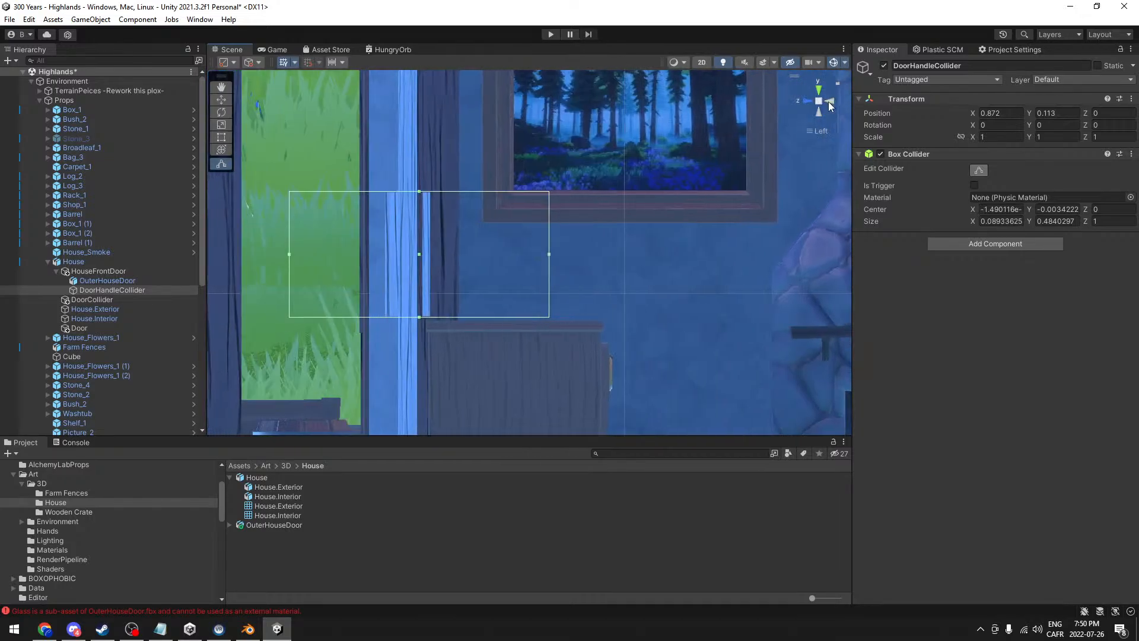
drag(293, 254, 384, 254)
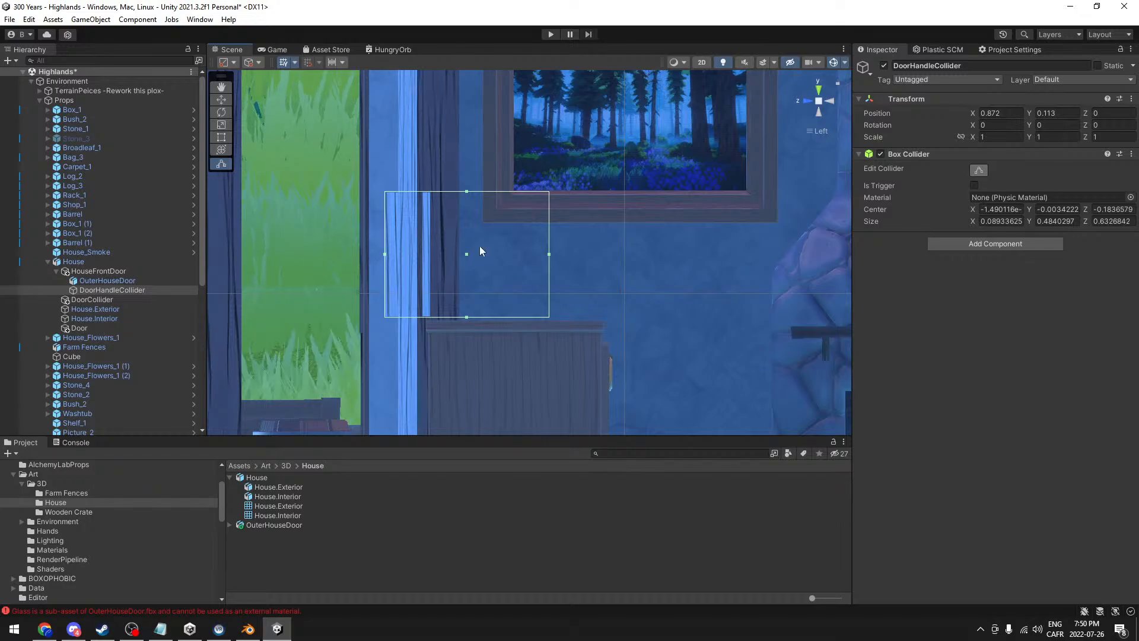
drag(549, 255, 432, 258)
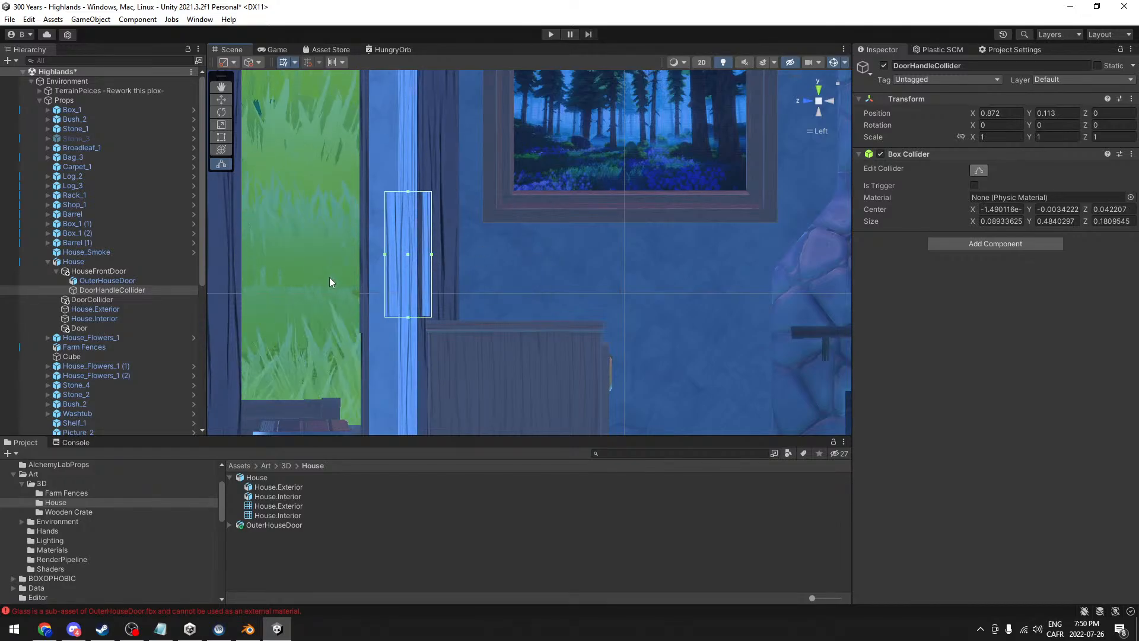
click(809, 132)
alt+drag(427, 215, 578, 211)
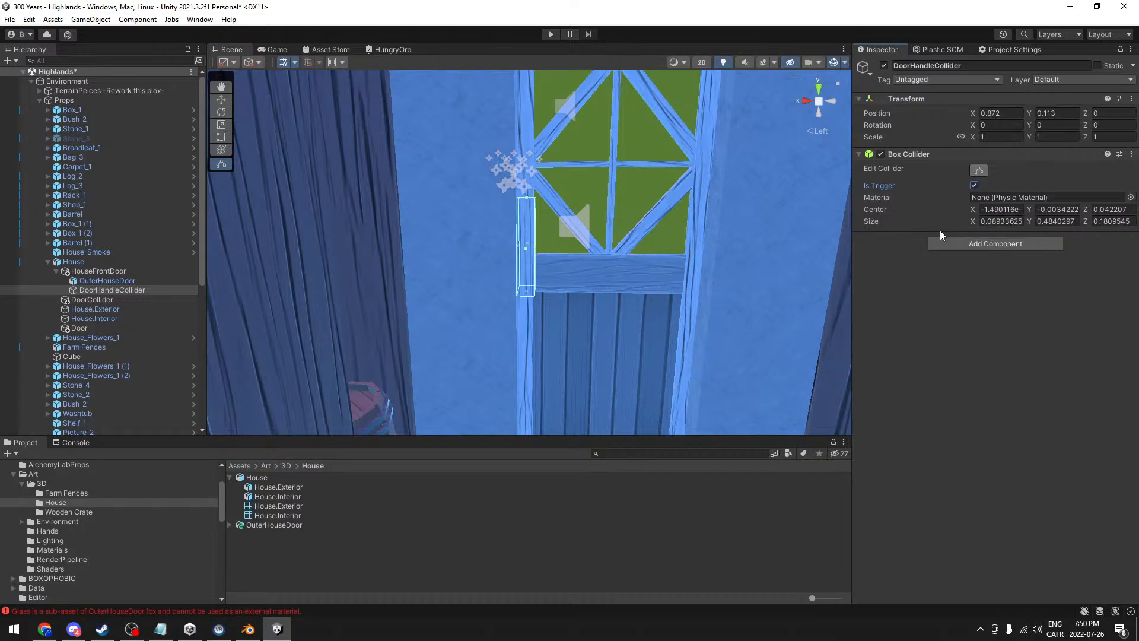
- Add a Box Collider to the OuterHouseDoor model
click(114, 282)
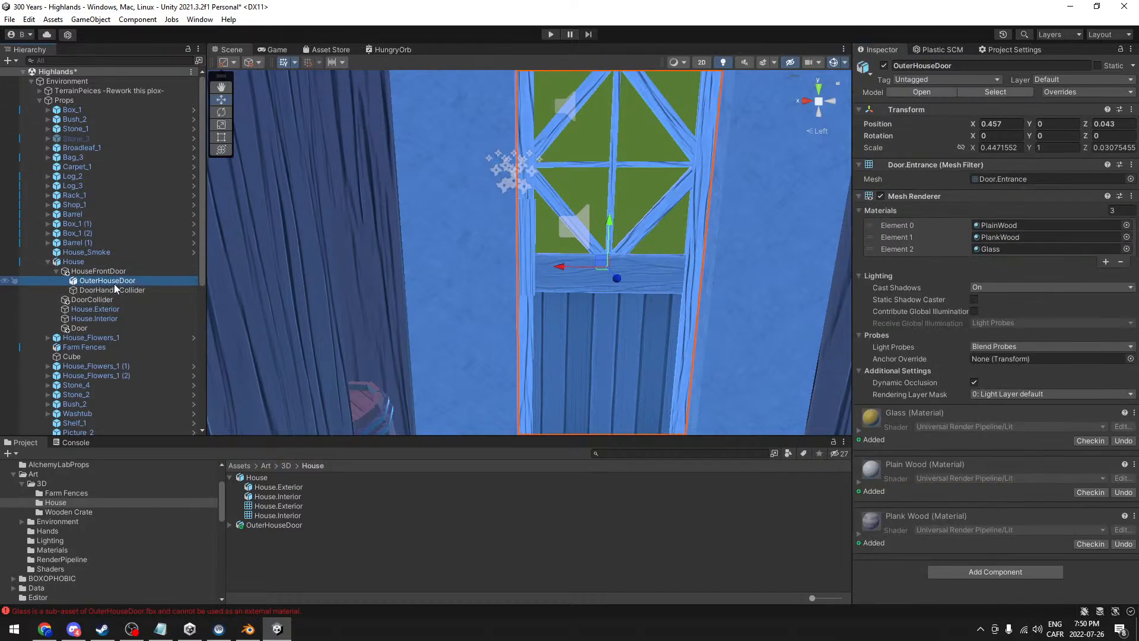
click(971, 572)
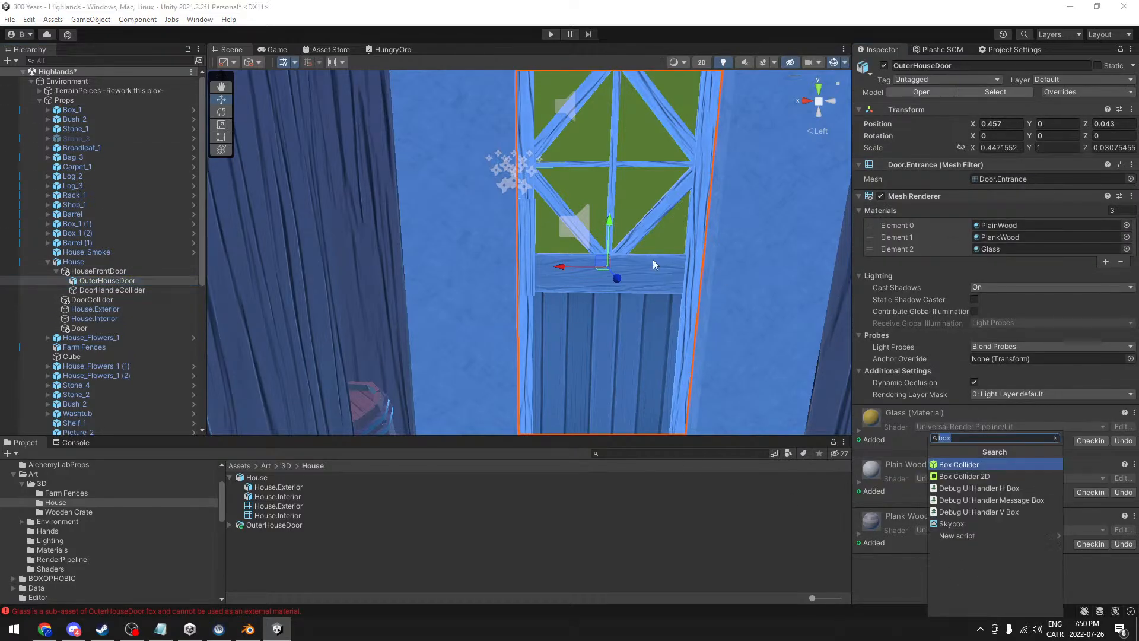
click(988, 463)
right_drag(593, 255, 652, 291)
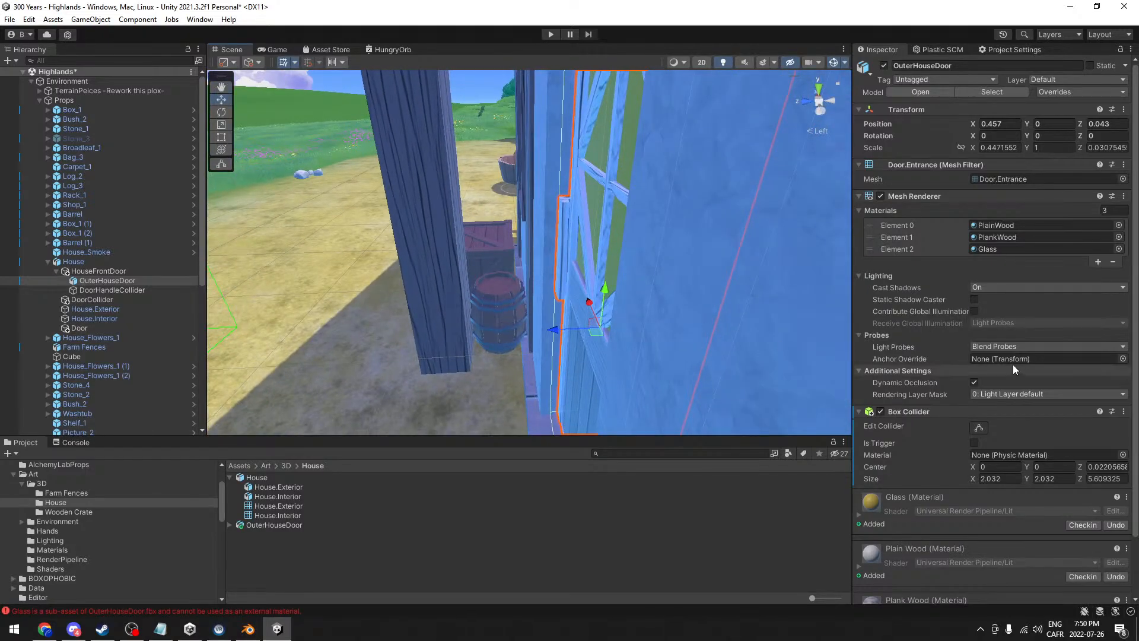
click(1026, 478)
text(-0.56)
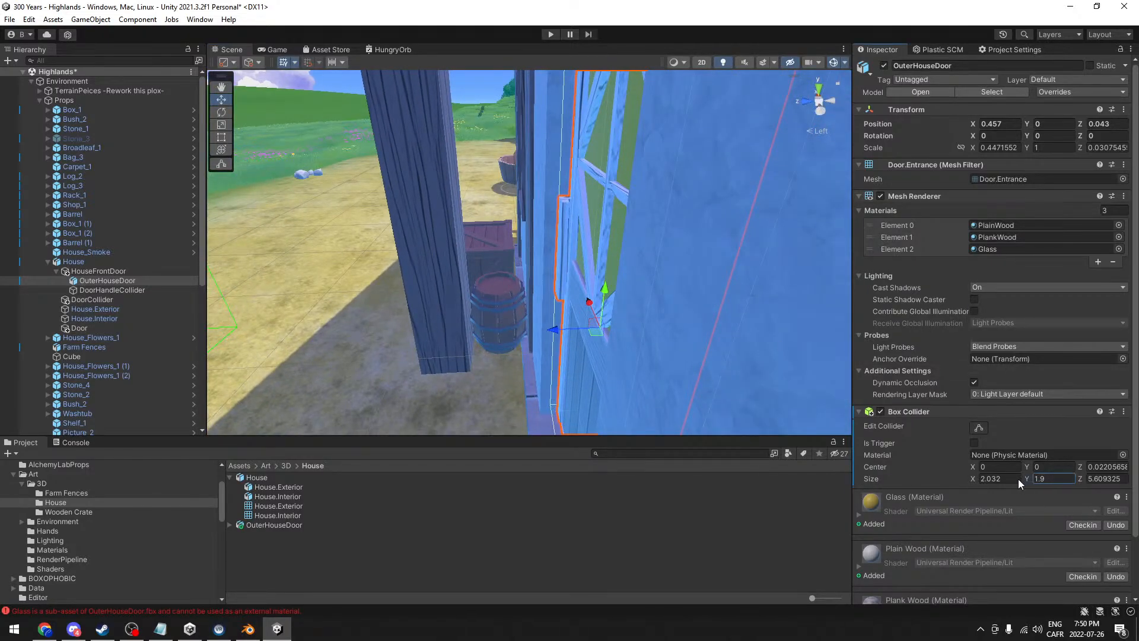
key(ctrl+z)
drag(974, 478, 961, 479)
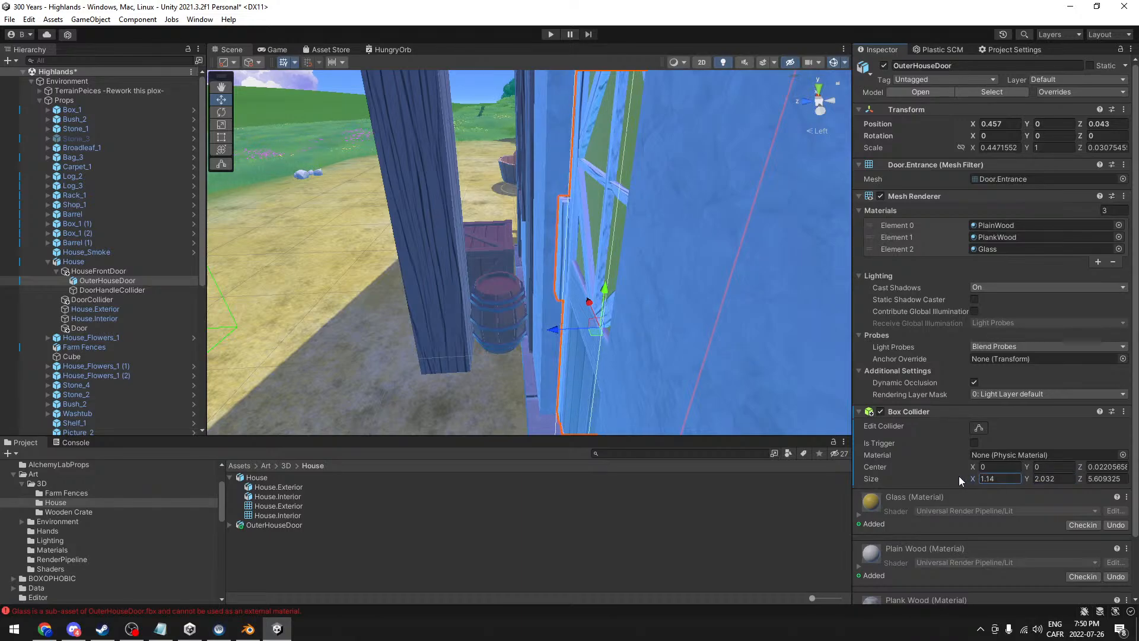
alt+drag(662, 301, 456, 253)
key(ctrl+z)
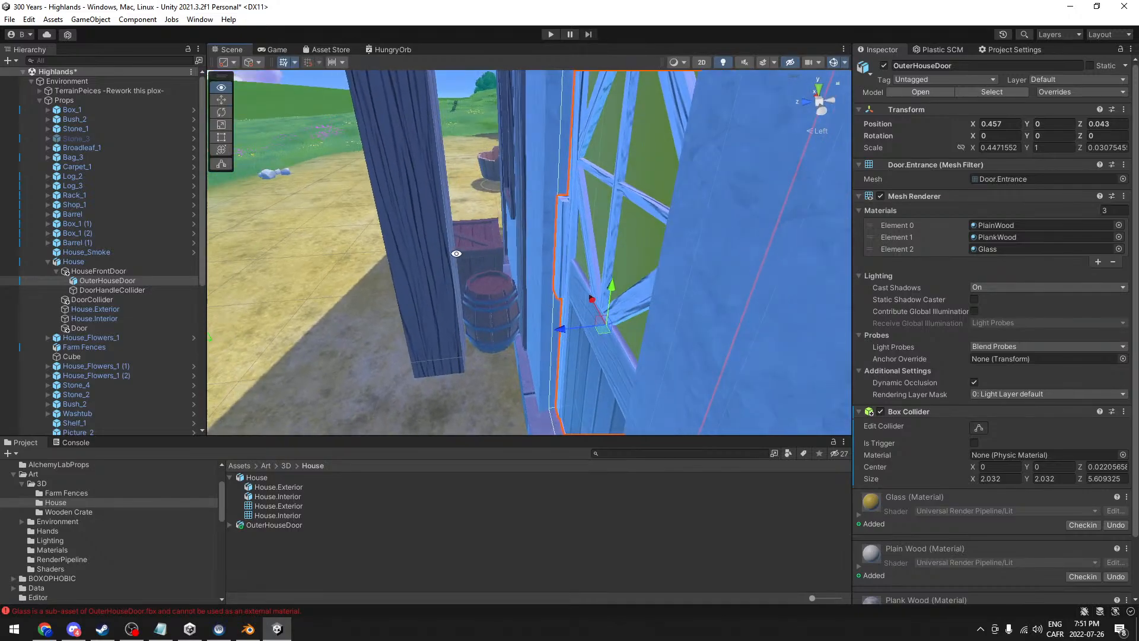
- Set the Z size of OuterHouseDoor's Box Collider to 2.67
drag(1080, 478, 1038, 479)
right_drag(735, 254, 547, 323)
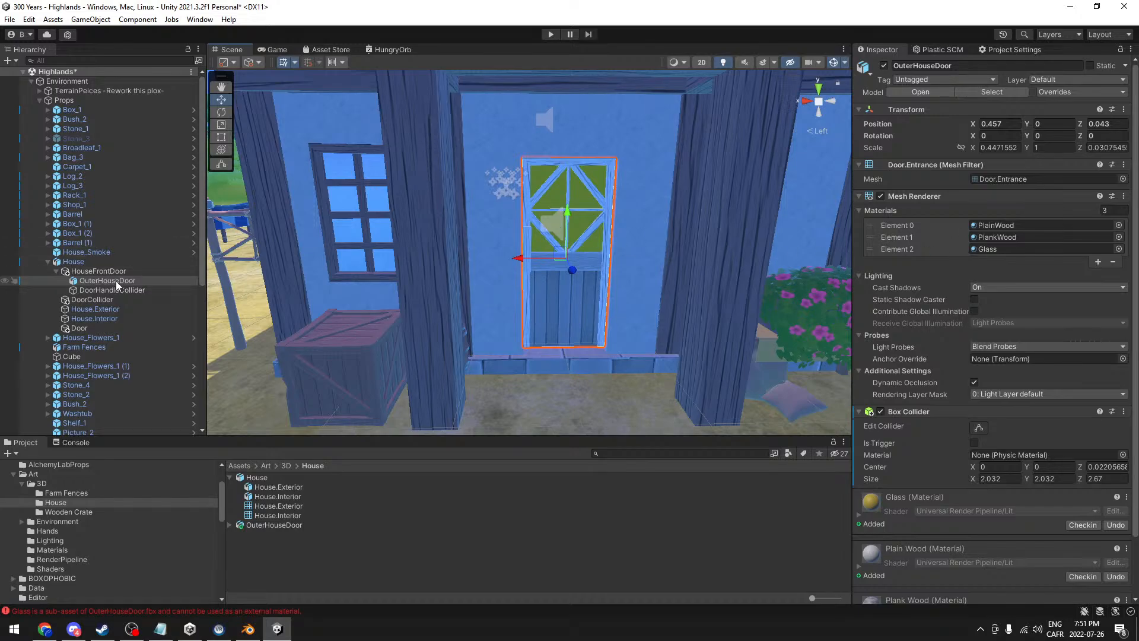
- Assign the Wooden_Boards material to Element 0 of OuterHouseDoor's Mesh Renderer
click(1118, 225)
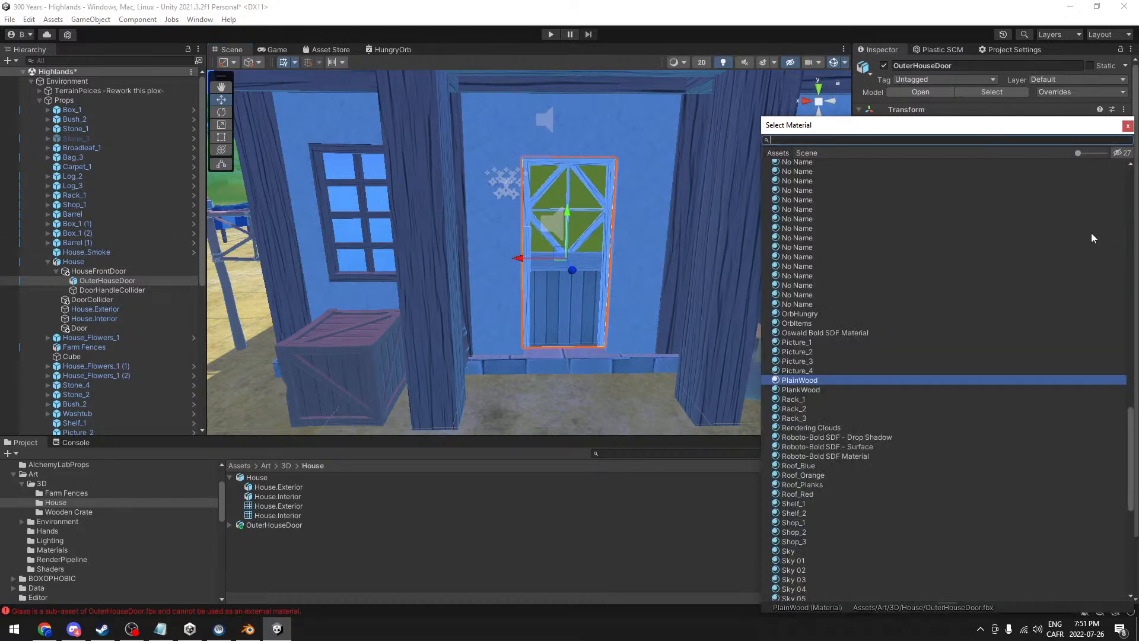
text(wood)
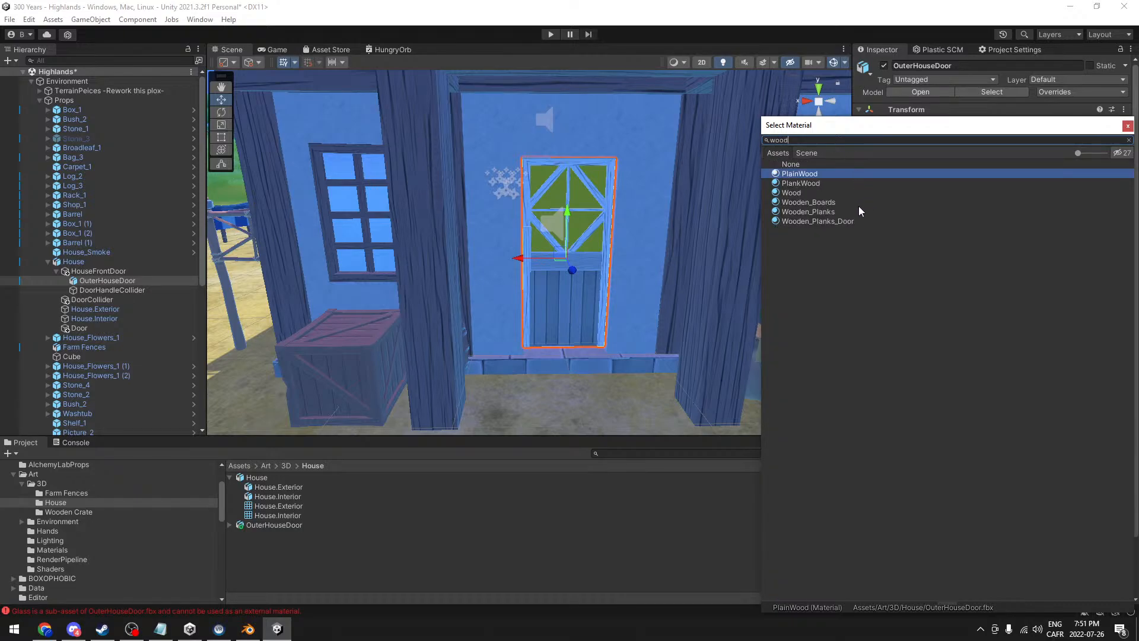
drag(885, 135, 410, 184)
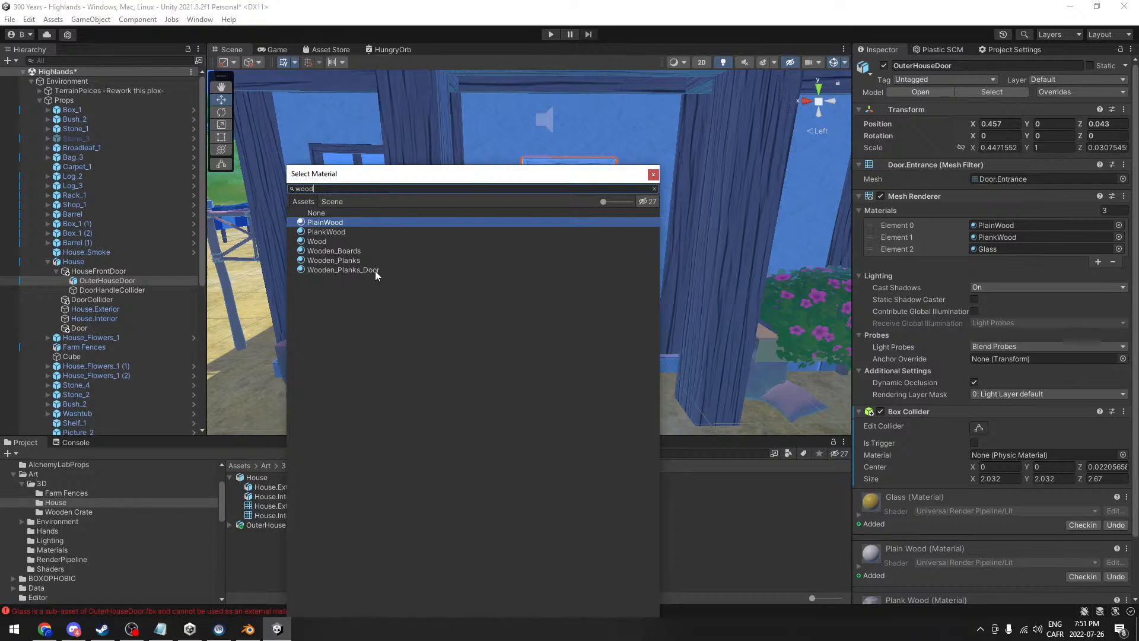
double_click(361, 250)
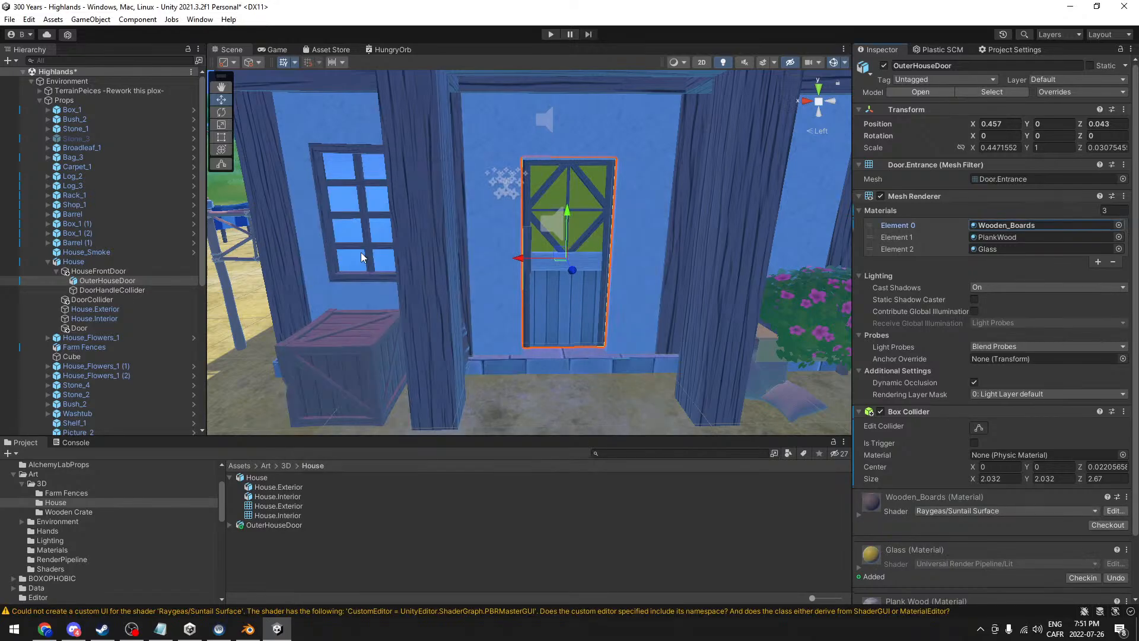
key(f)
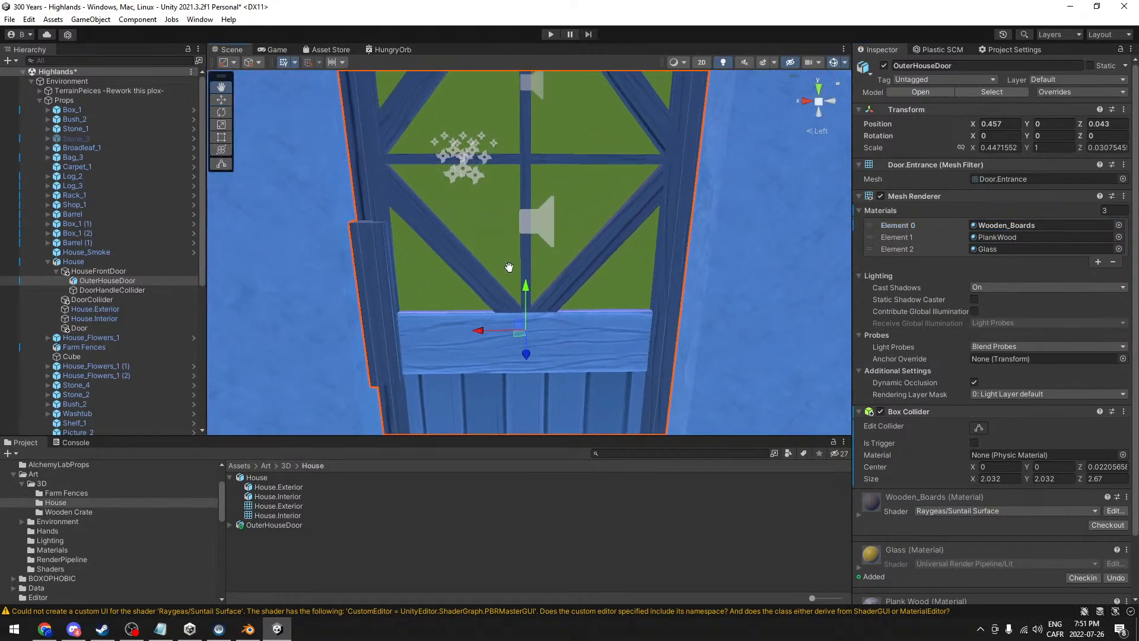
- Assign the Wooden_Planks_Door material to Element 1 of OuterHouseDoor's Mesh Renderer
click(1119, 236)
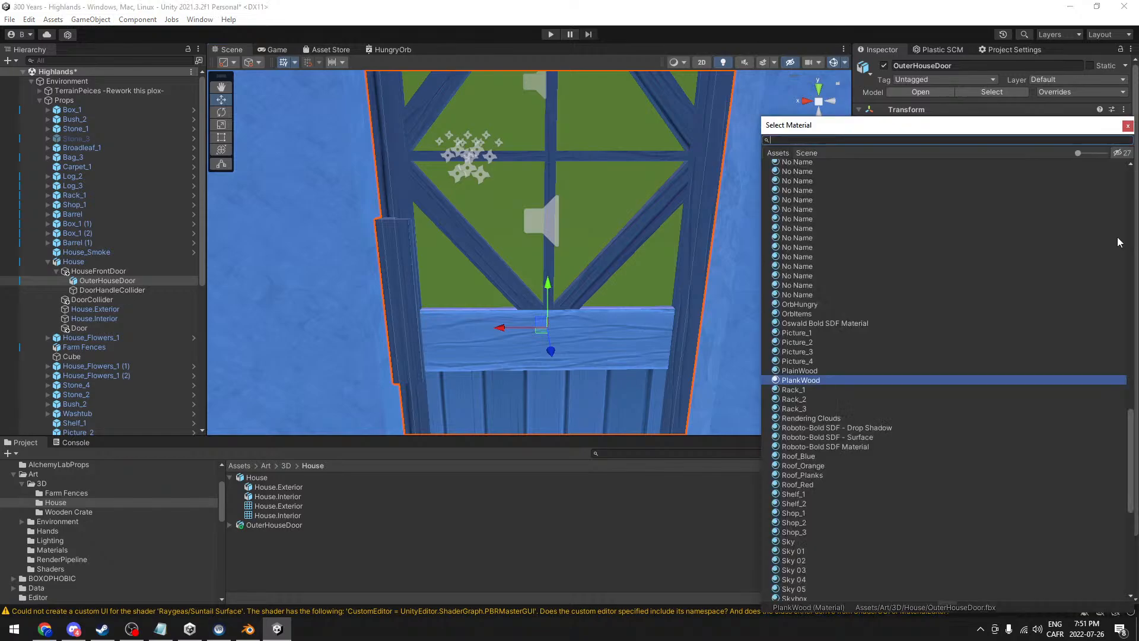
text(wood)
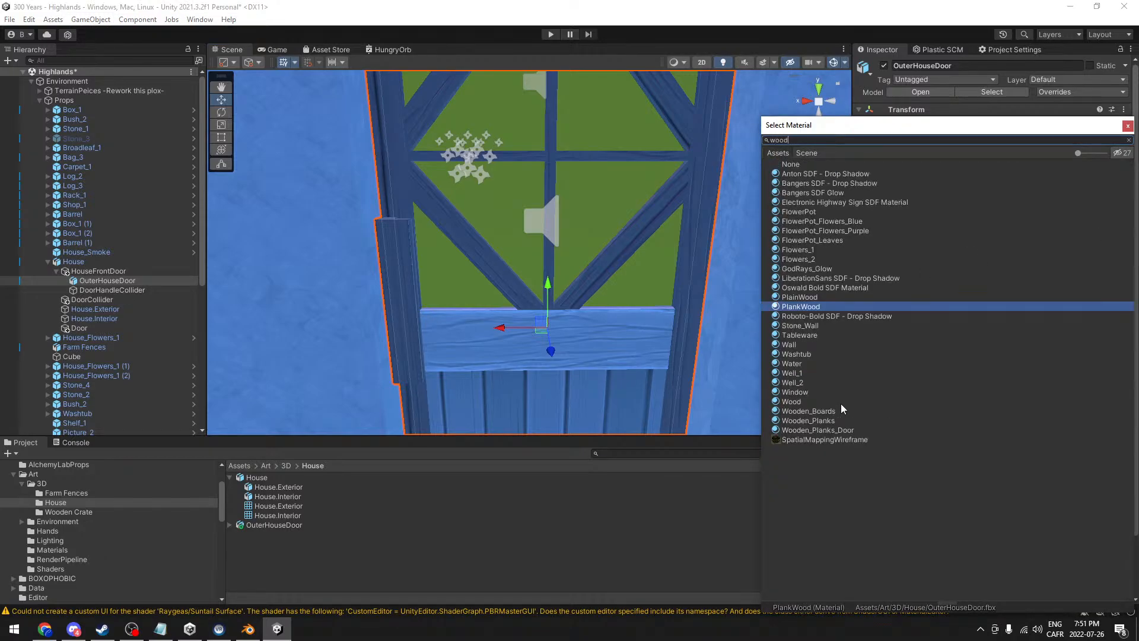
click(830, 220)
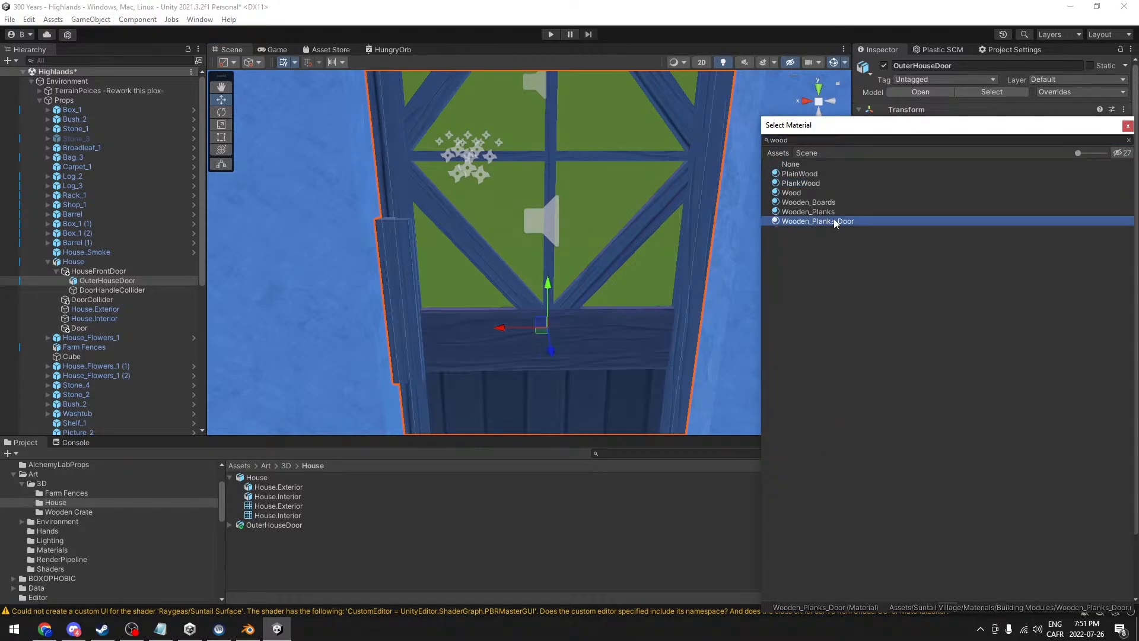
double_click(819, 222)
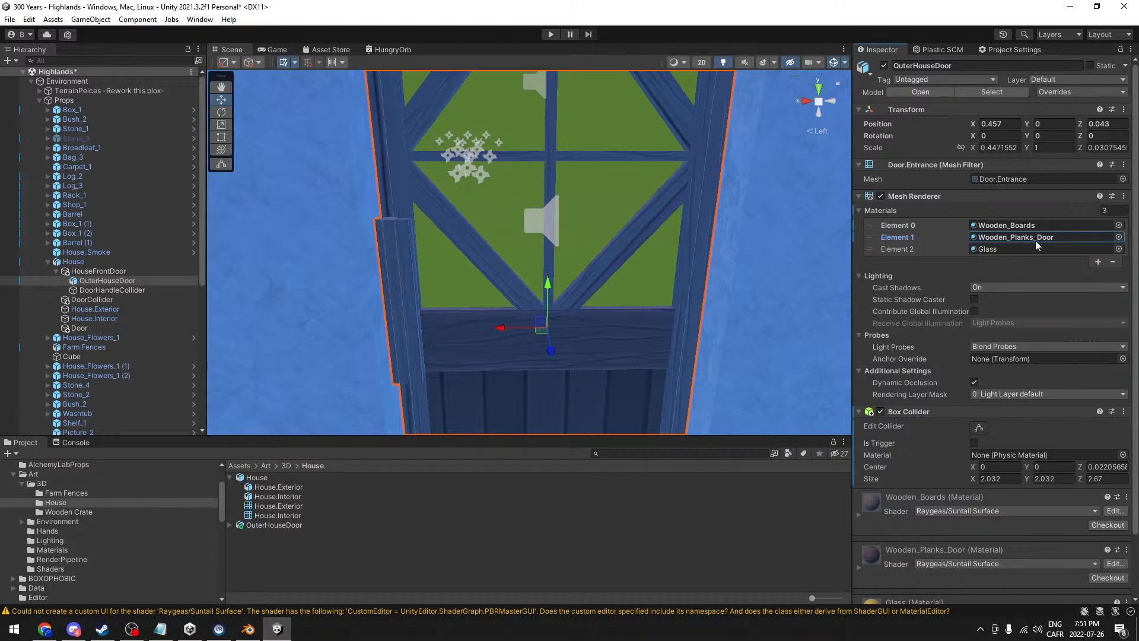
- Choose the Glass material for Element 2 of OuterHouseDoor's Mesh Renderer
click(1119, 249)
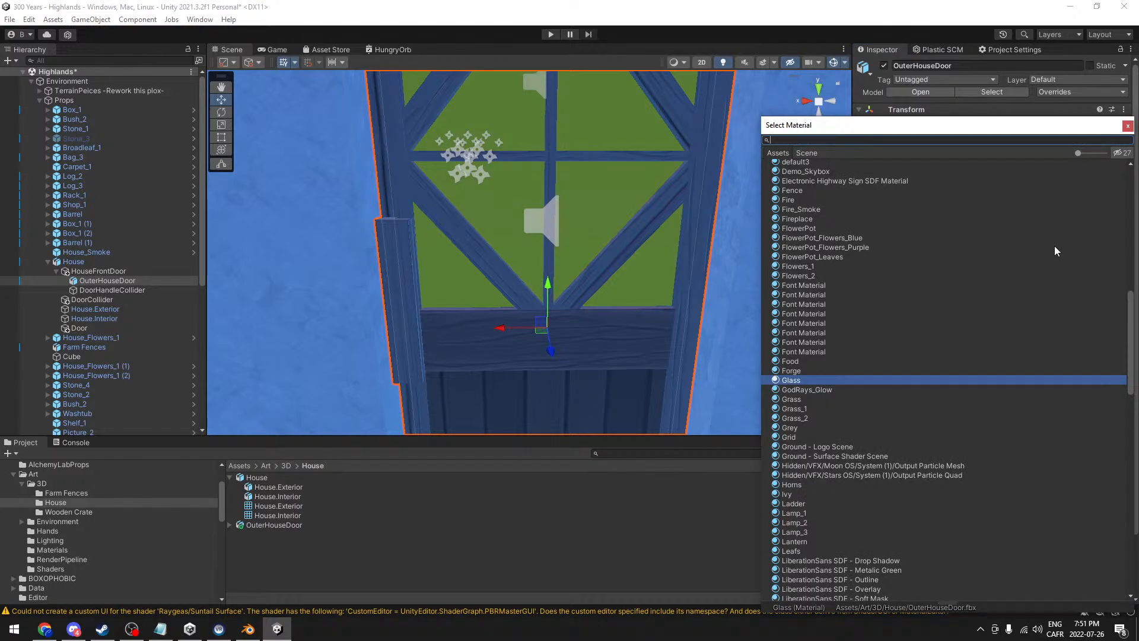
text(glass)
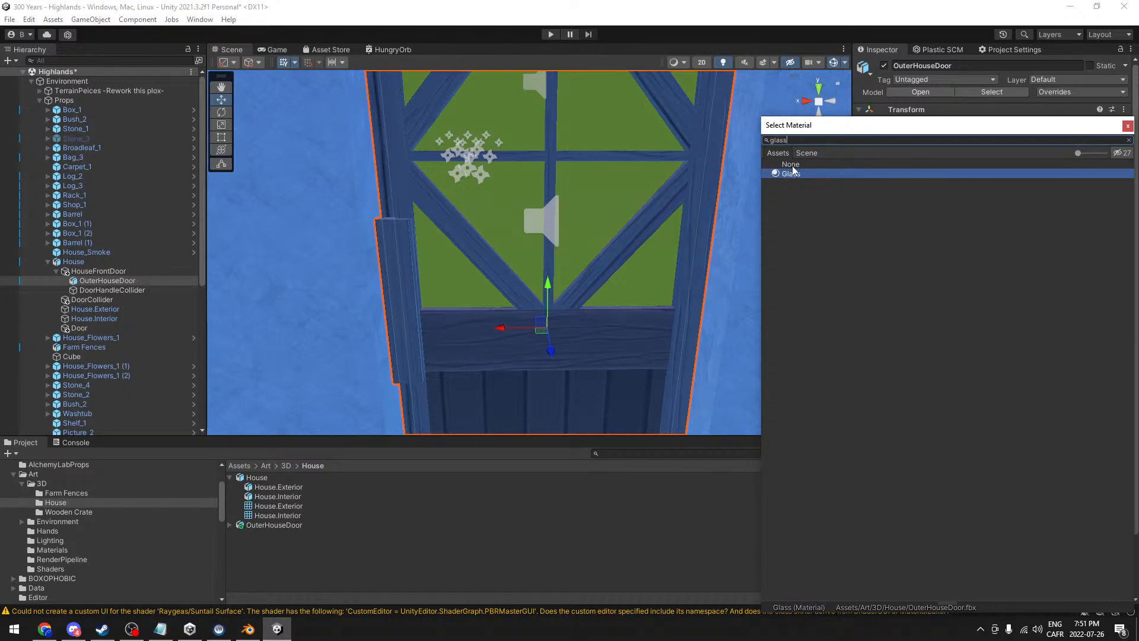
double_click(795, 174)
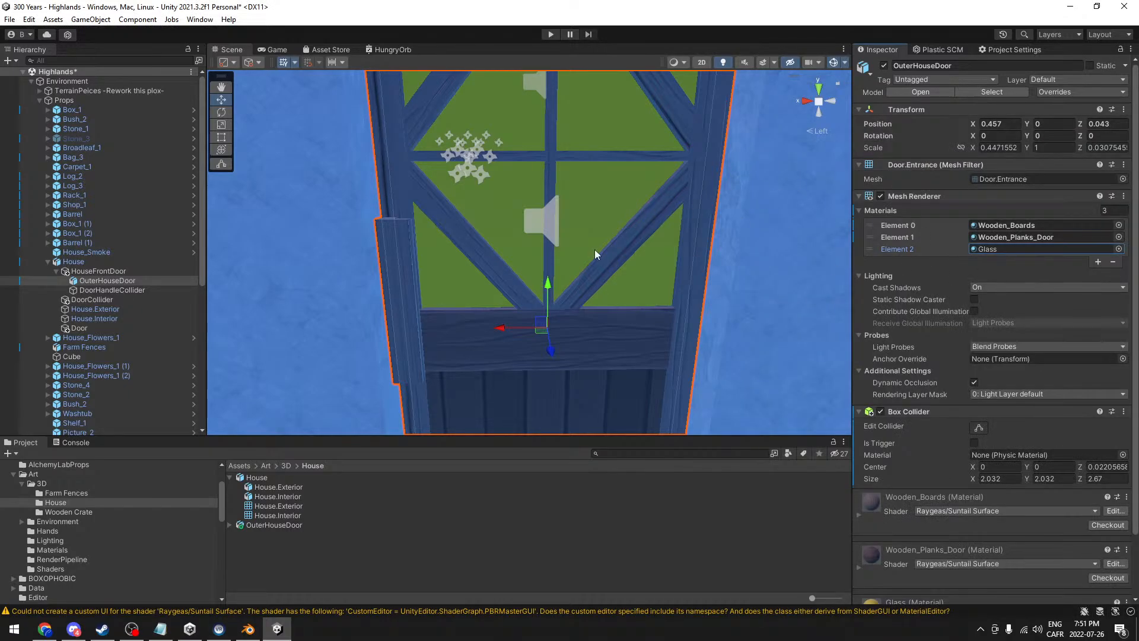
- Inspect House.Exterior's materials to identify the one used for the house's window panes
scroll(597, 261, down, 6)
scroll(600, 269, down, 3)
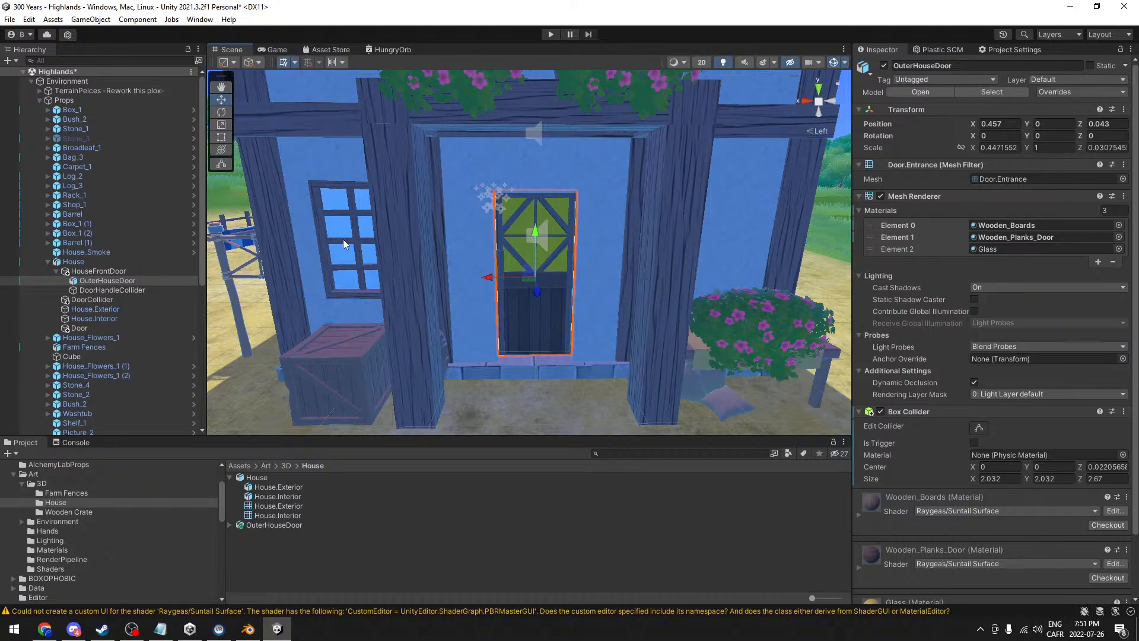
scroll(519, 264, up, 4)
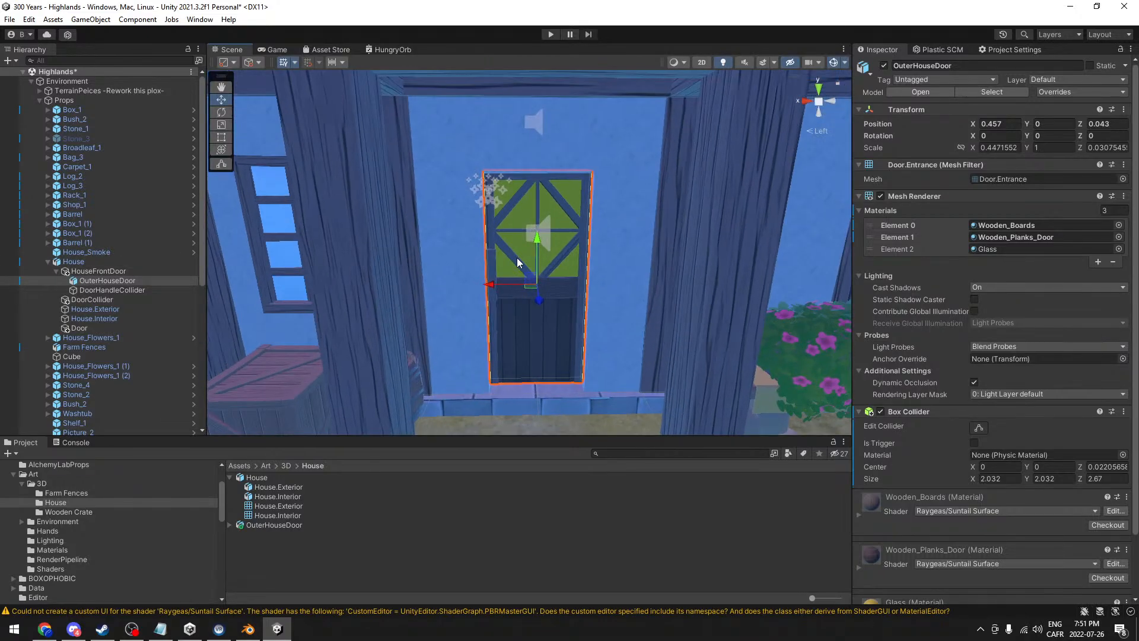
middle_drag(513, 267, 604, 256)
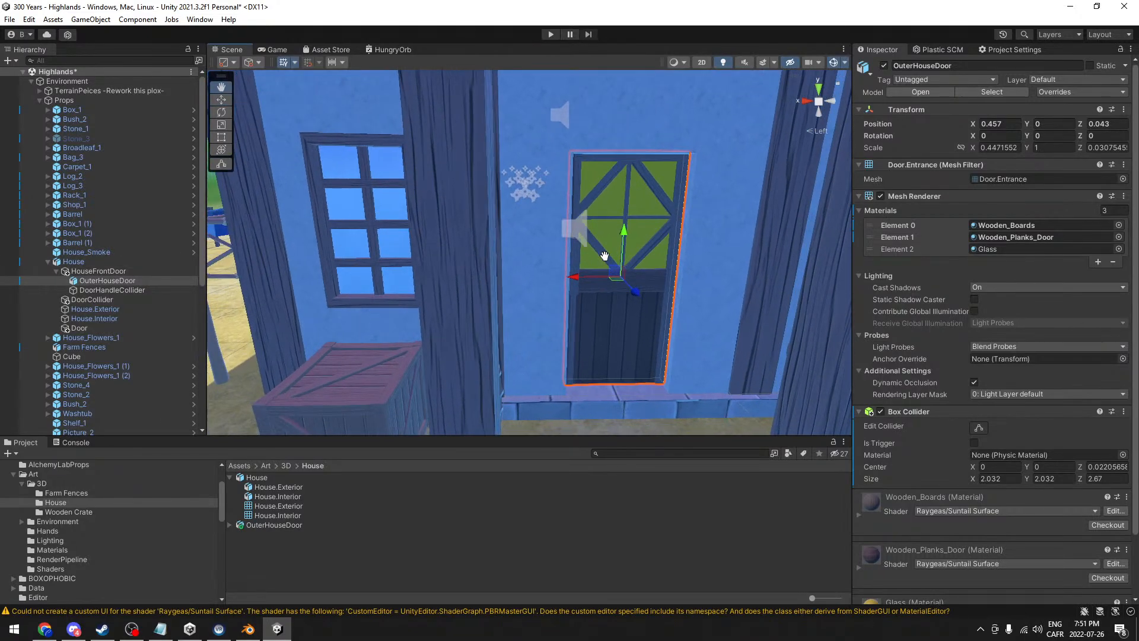
click(378, 229)
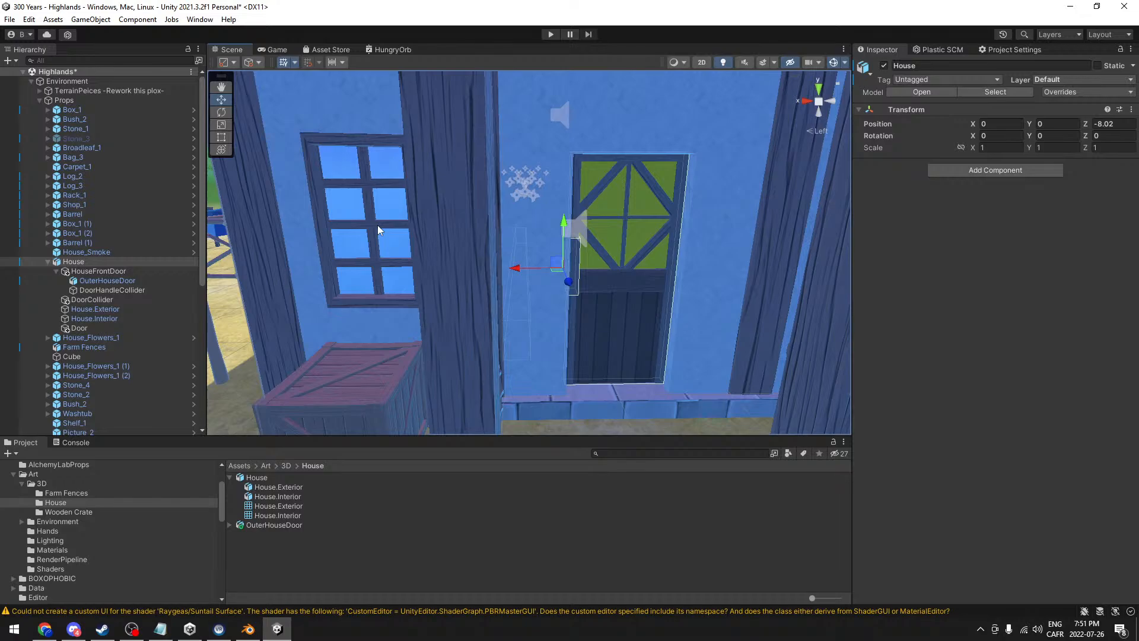
click(378, 230)
click(377, 232)
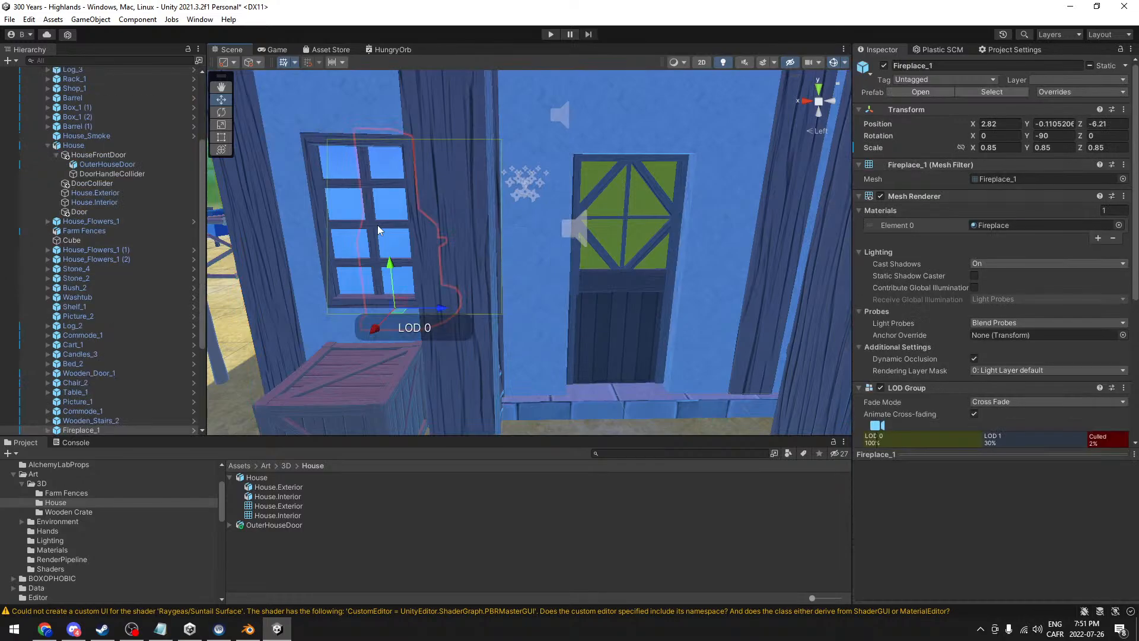
click(338, 221)
click(334, 221)
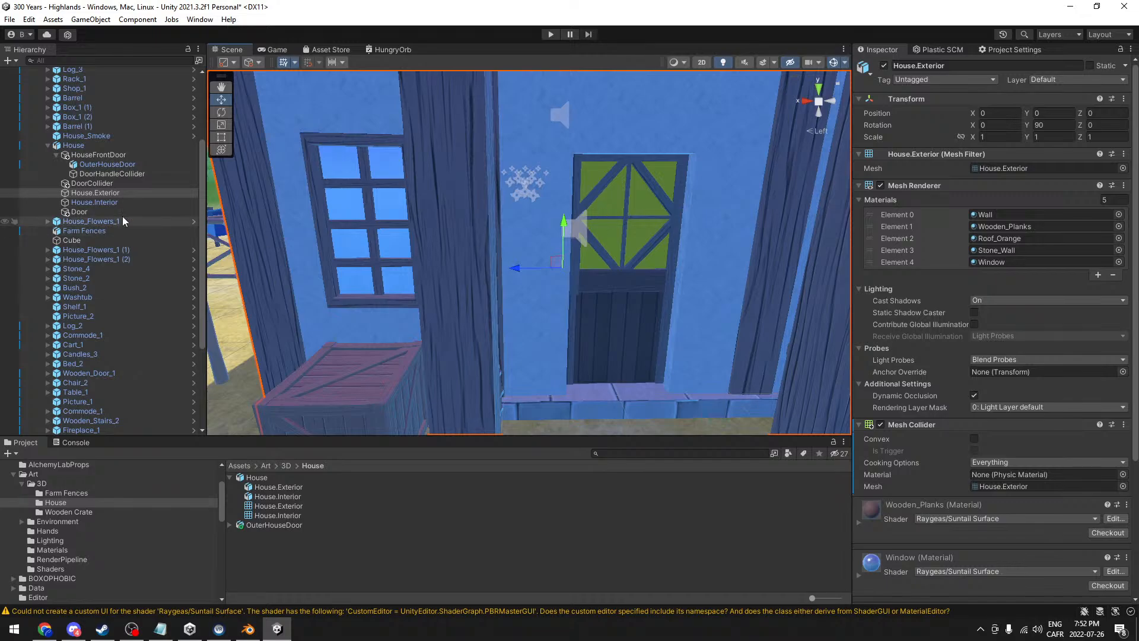
- Assign the Window material to Element 2 of OuterHouseDoor's Mesh Renderer and check the door from outside and inside
click(121, 166)
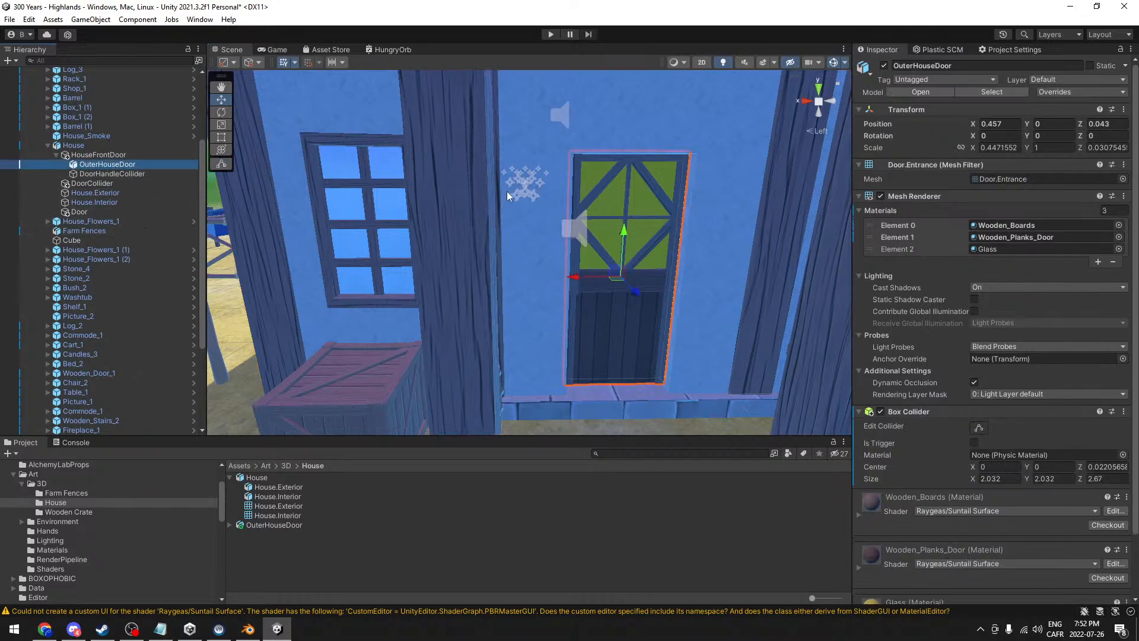
click(1119, 249)
text(window)
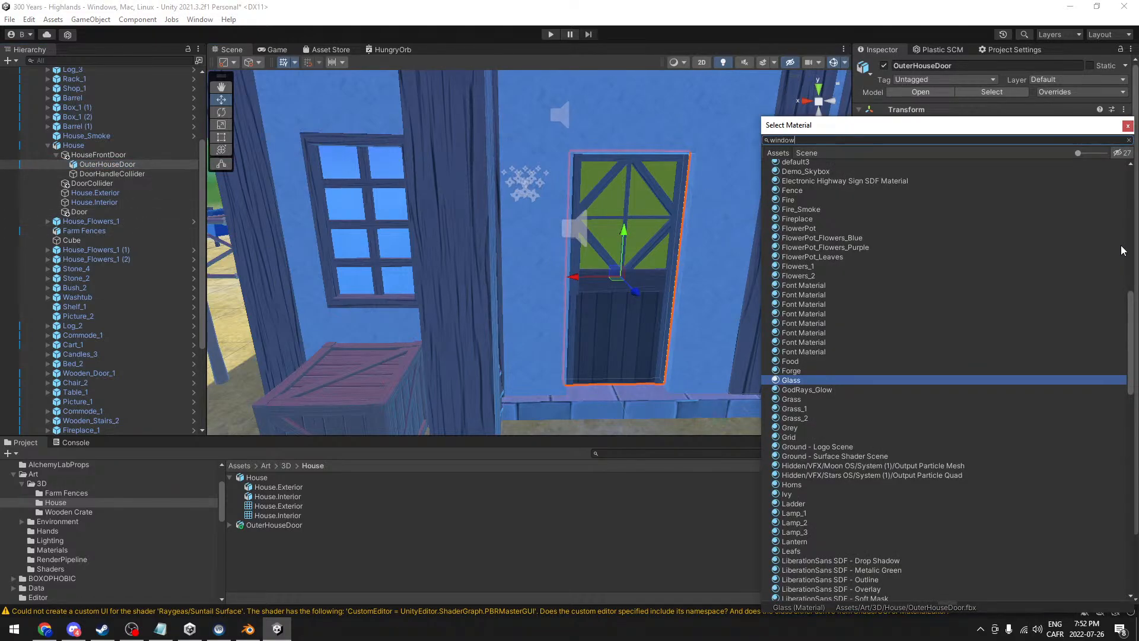
double_click(798, 178)
middle_drag(641, 263, 567, 272)
alt+drag(567, 271, 379, 274)
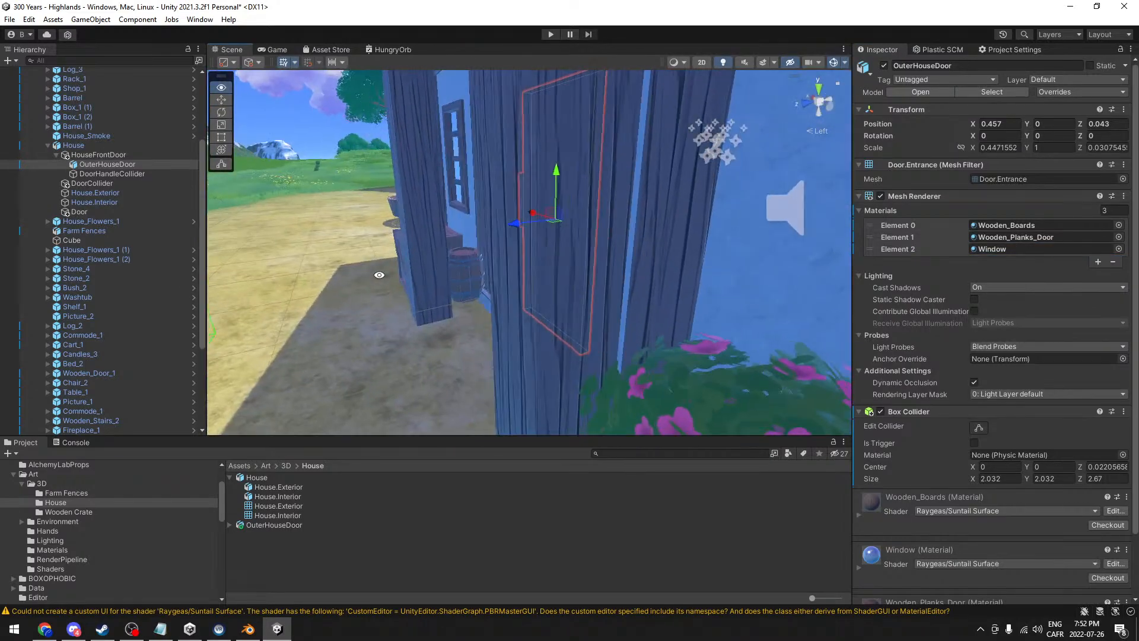
alt+drag(713, 240, 368, 277)
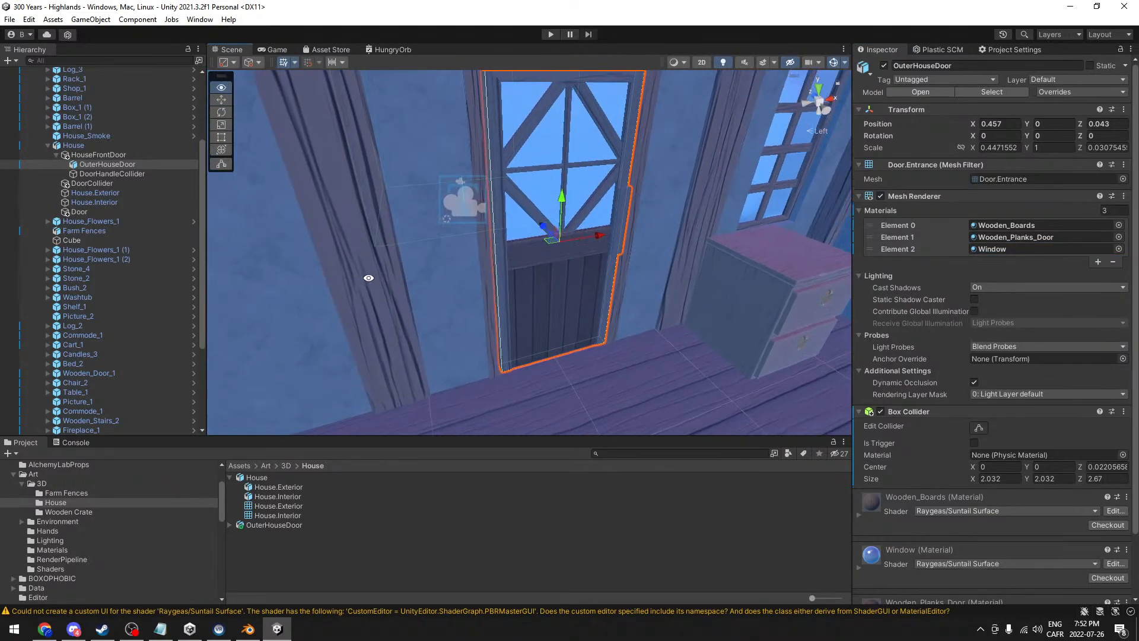
- Try rotating HouseFrontDoor about its vertical axis to test the hinge pivot, and undo the rotation
click(98, 155)
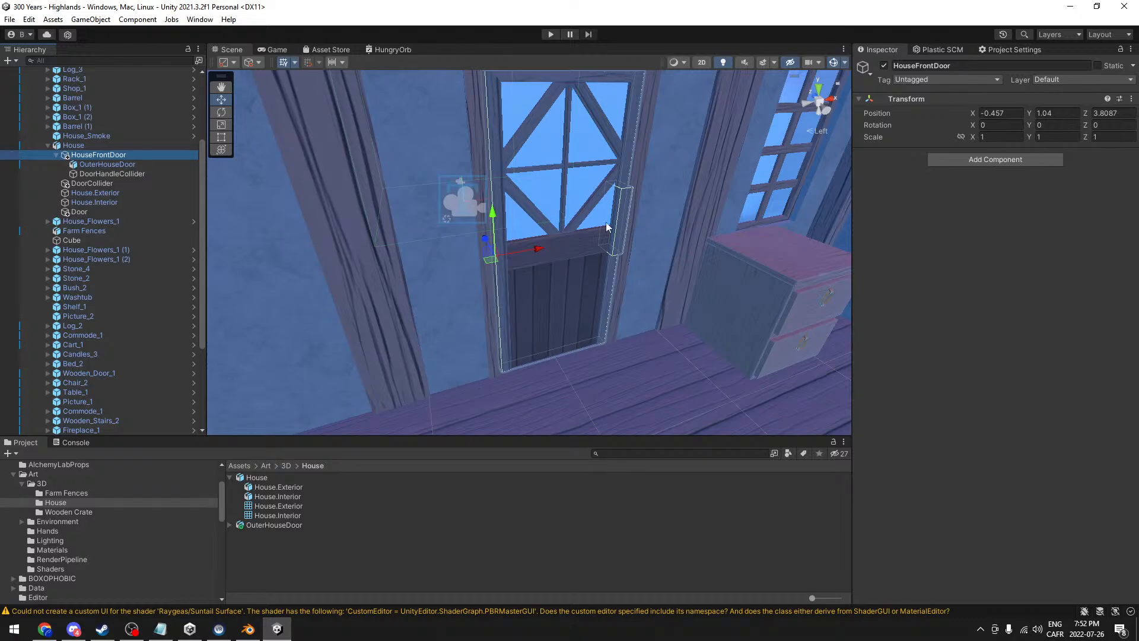
click(218, 112)
drag(522, 274, 840, 298)
key(ctrl+z)
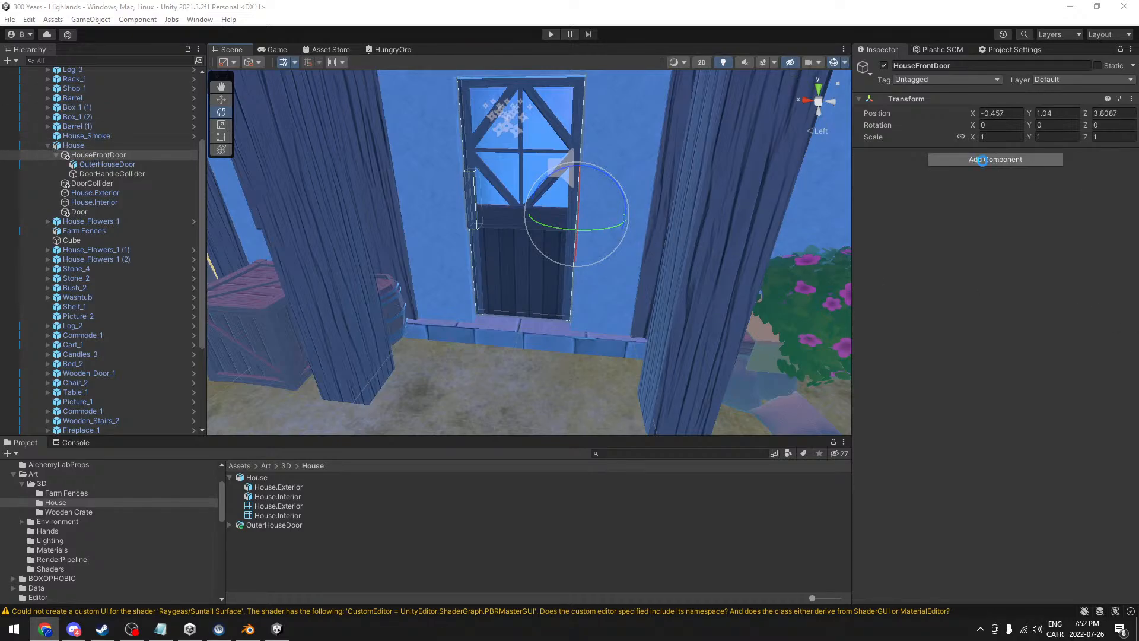
- Add a Rigidbody to HouseFrontDoor and freeze its position on X, Y and Z
click(984, 160)
text(rigi)
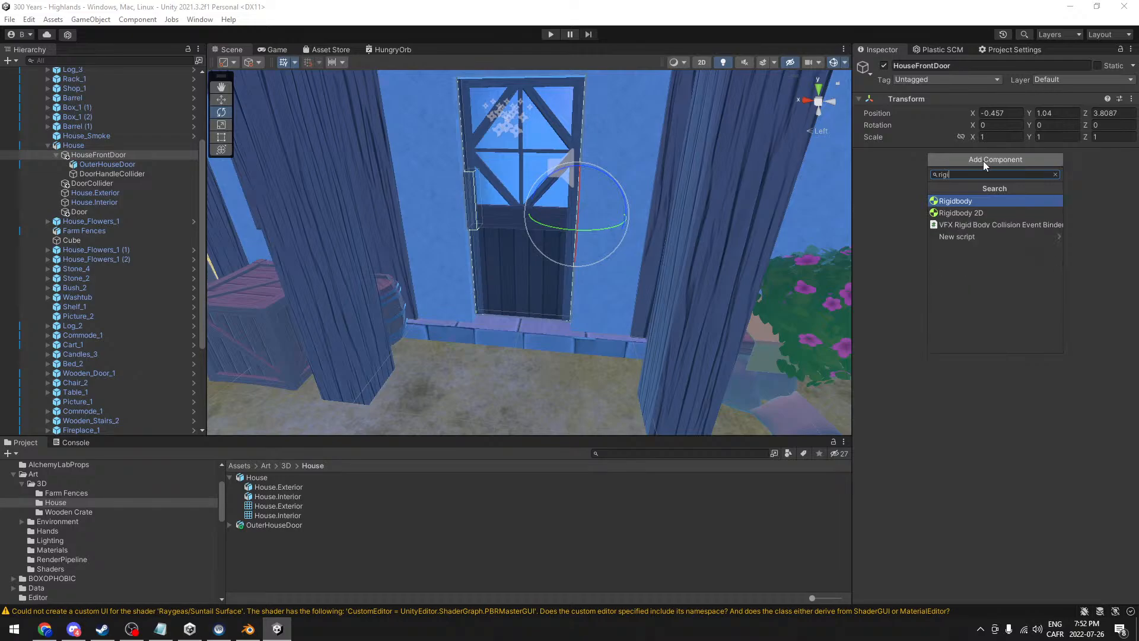
key(Return)
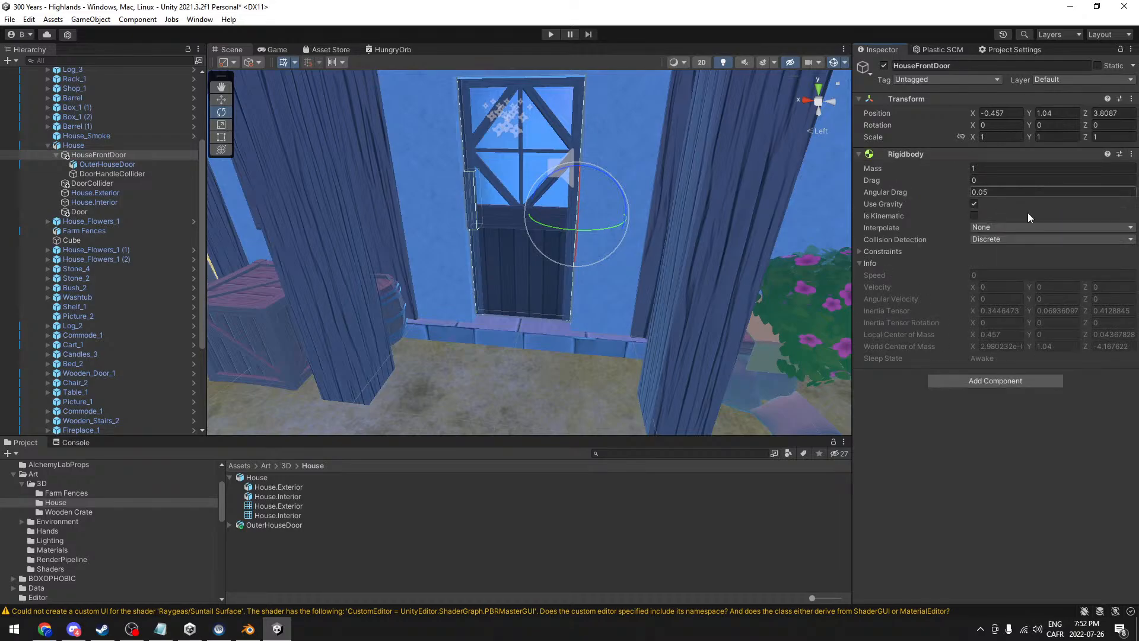
click(860, 252)
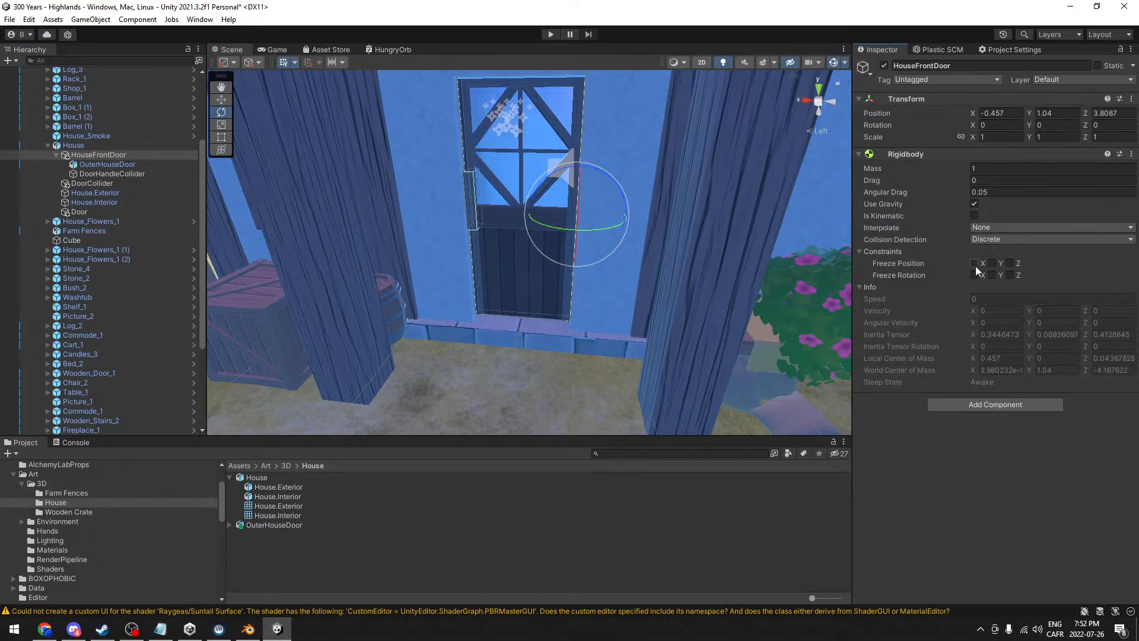
click(1013, 263)
- Freeze the HouseFrontDoor Rigidbody's rotation on X and Z, leaving Y free, and disable its gravity
alt+drag(690, 281, 600, 259)
middle_drag(600, 259, 669, 295)
scroll(671, 291, up, 5)
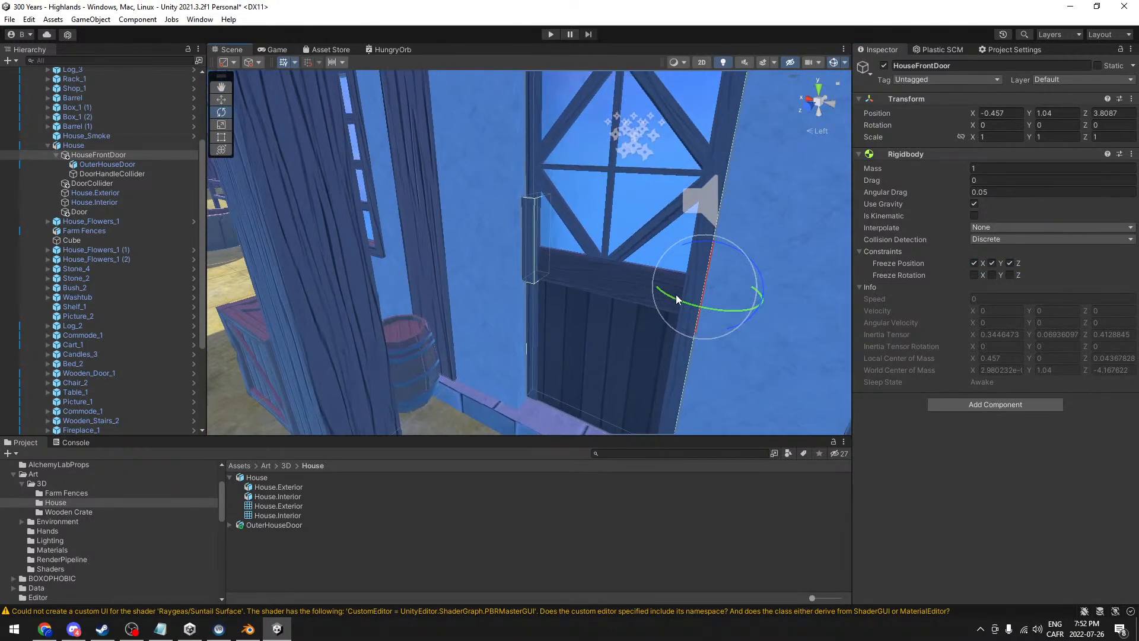
drag(728, 308, 854, 271)
key(ctrl+z)
click(974, 275)
click(1009, 275)
alt+drag(691, 284, 658, 283)
click(973, 203)
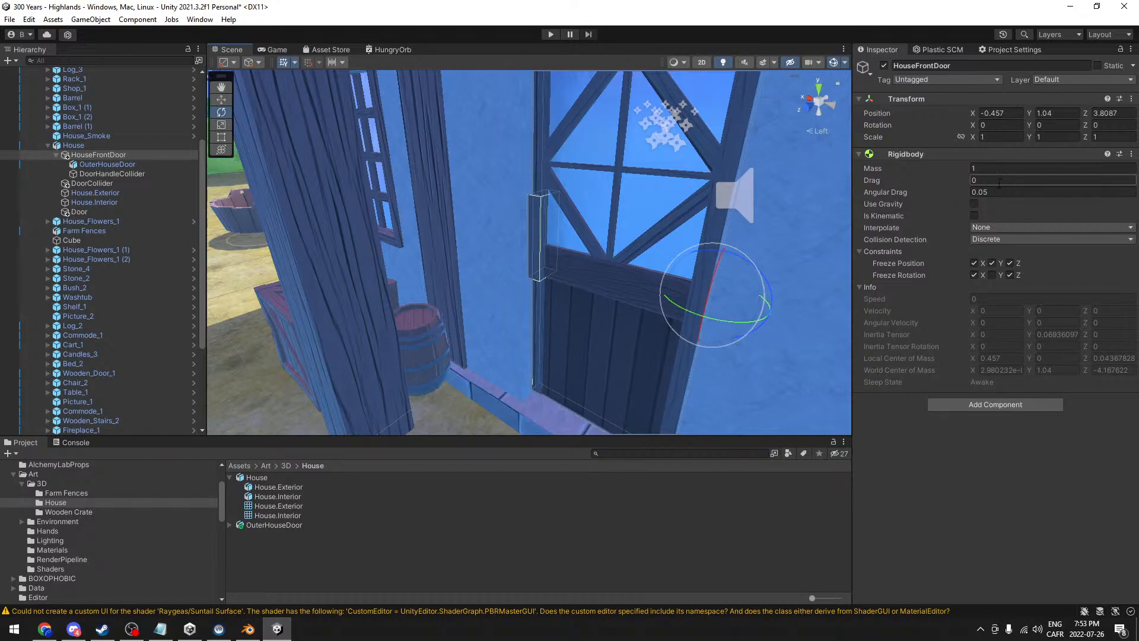
alt+drag(580, 287, 591, 298)
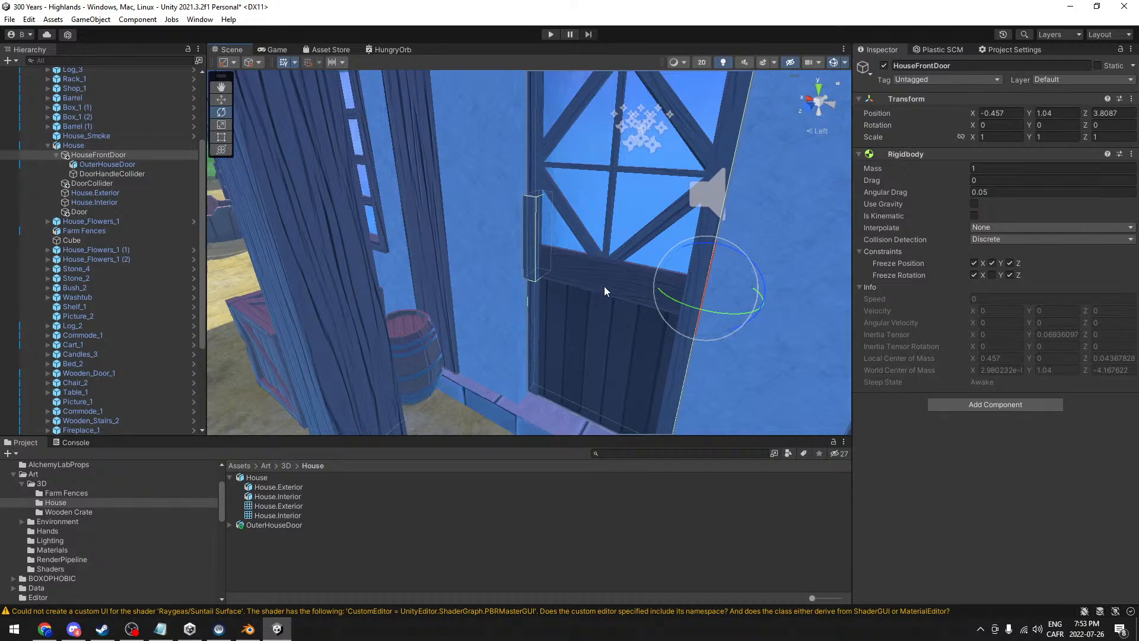
- Add a Hinge Joint component to HouseFrontDoor
click(968, 400)
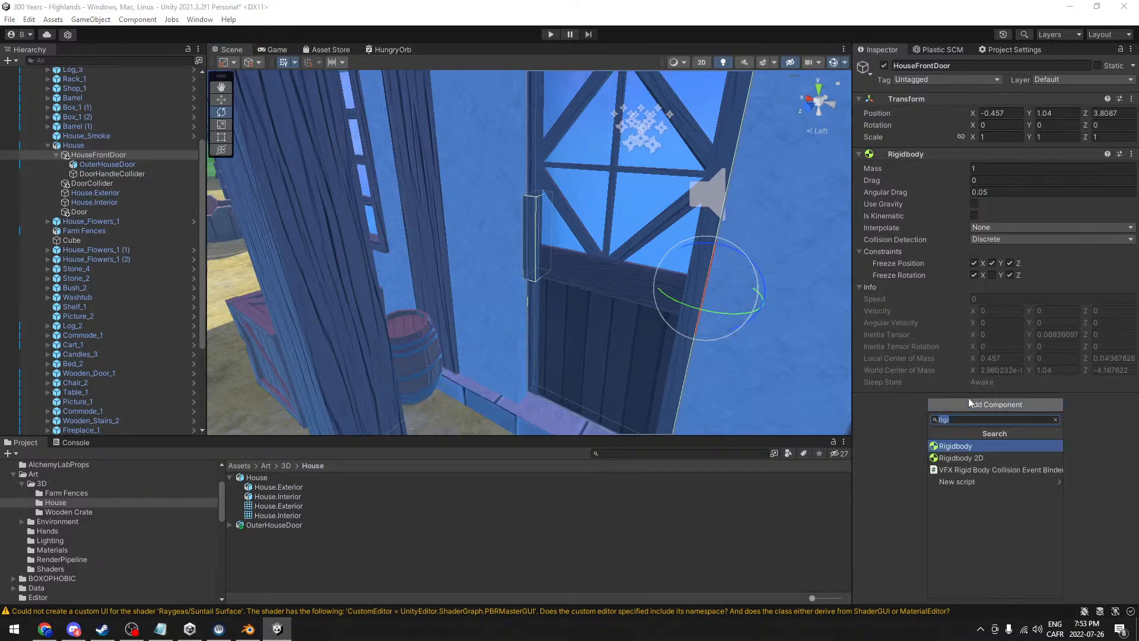
text(hinge)
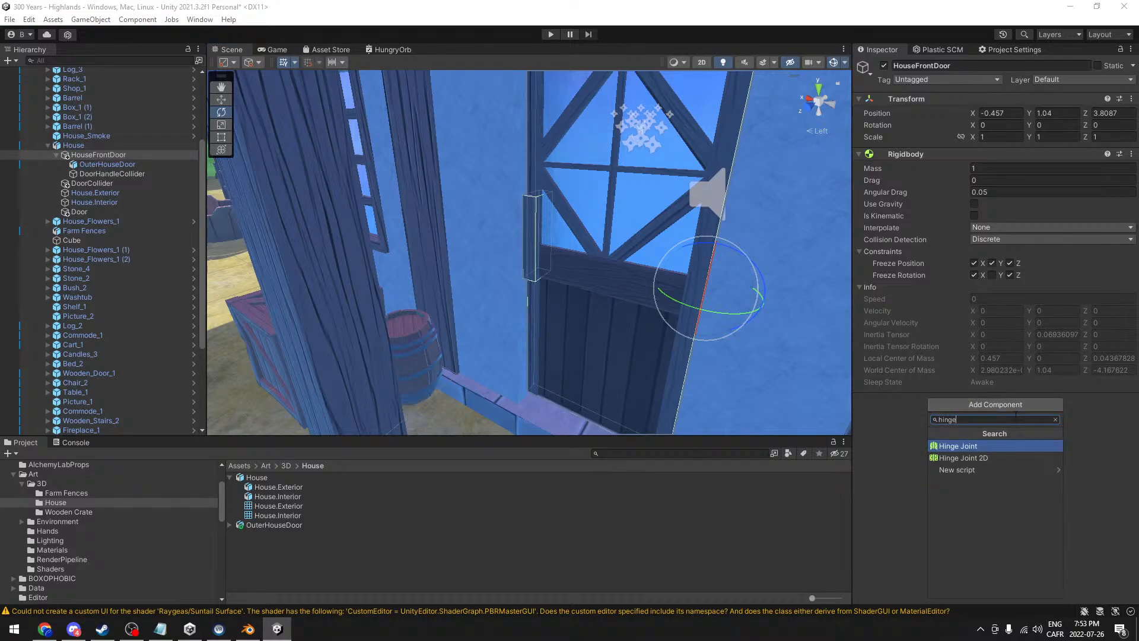
click(1002, 449)
- Try to assign HouseFrontDoor's own Rigidbody as the Hinge Joint's Connected Body
alt+drag(539, 222, 553, 262)
scroll(1017, 319, down, 3)
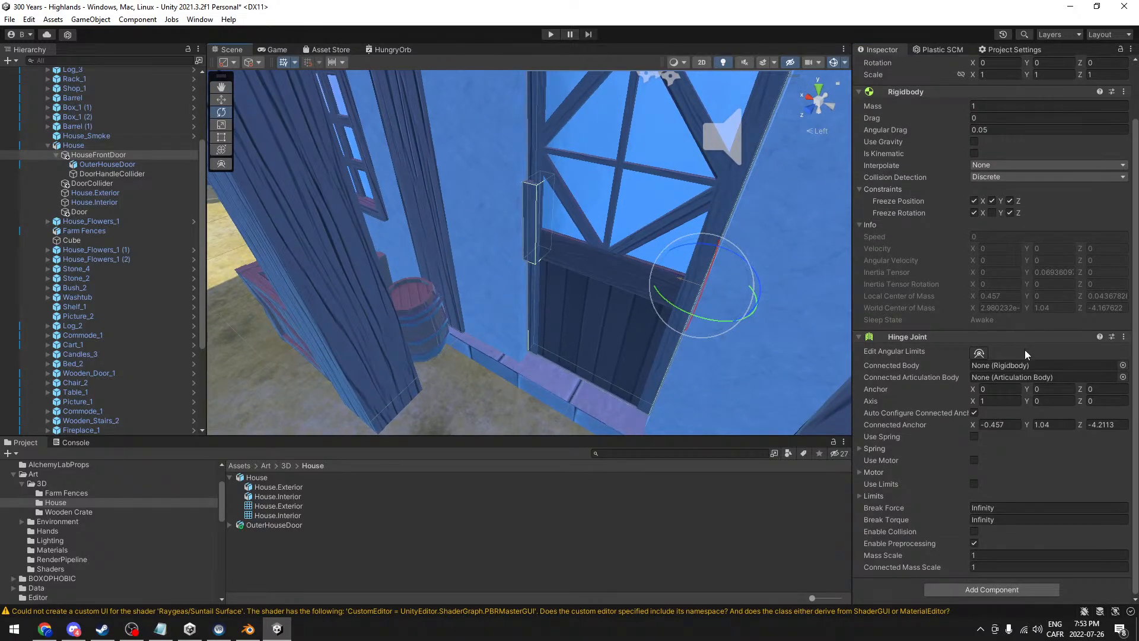
drag(912, 93, 1006, 368)
key(alt+Tab)
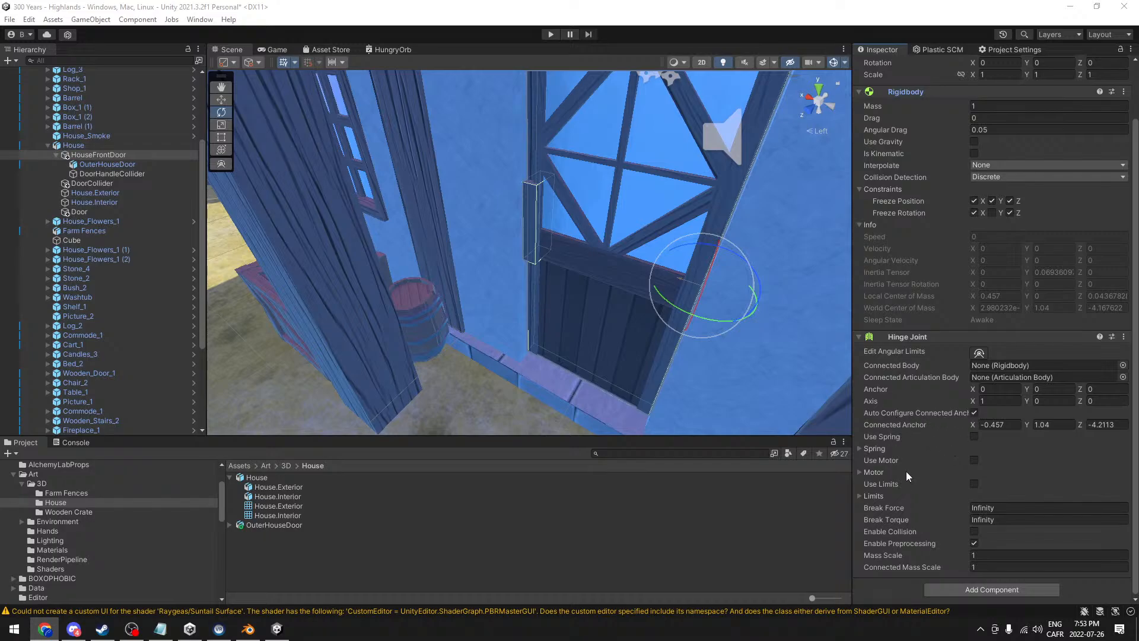
- Turn on limits and collision for the front door's Hinge Joint, with the limit values expanded
click(973, 484)
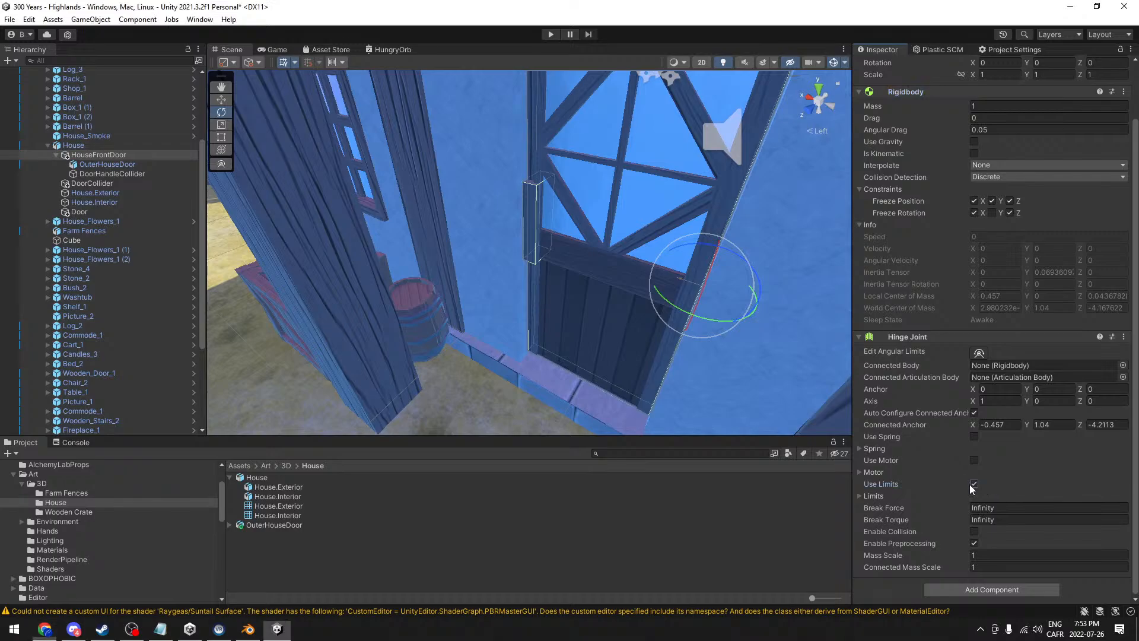
click(859, 495)
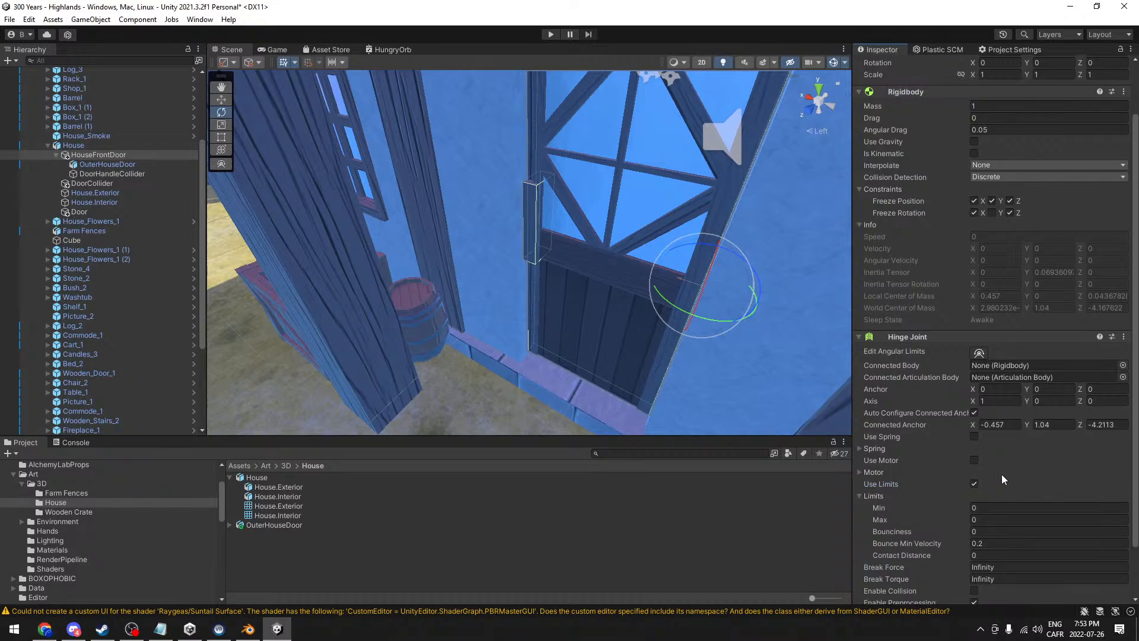
scroll(994, 476, down, 2)
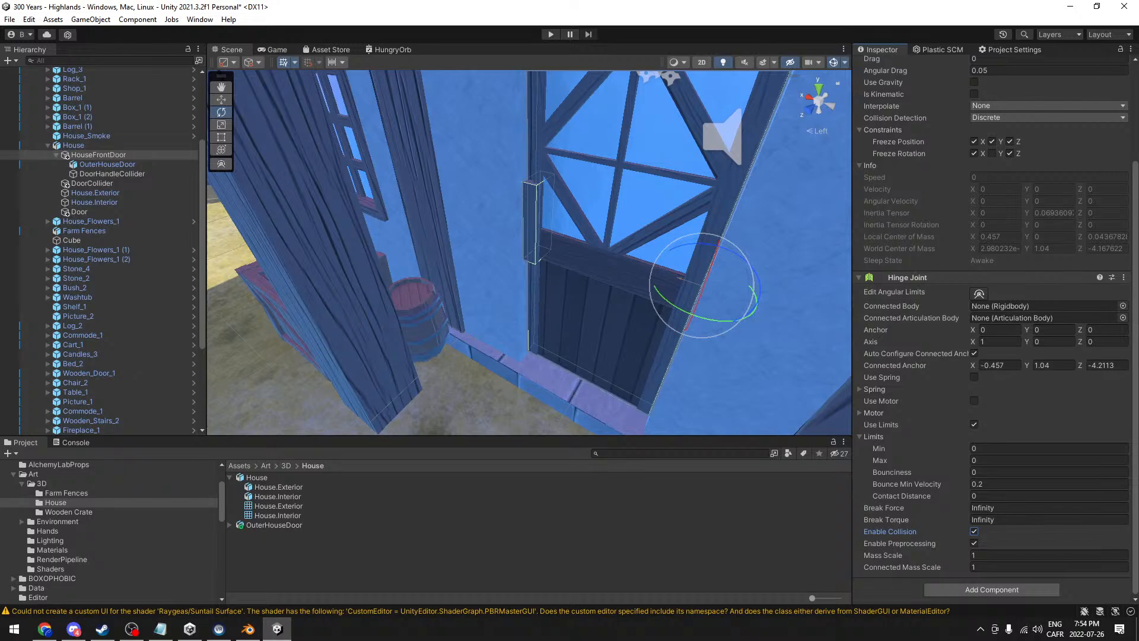
key(alt+Tab)
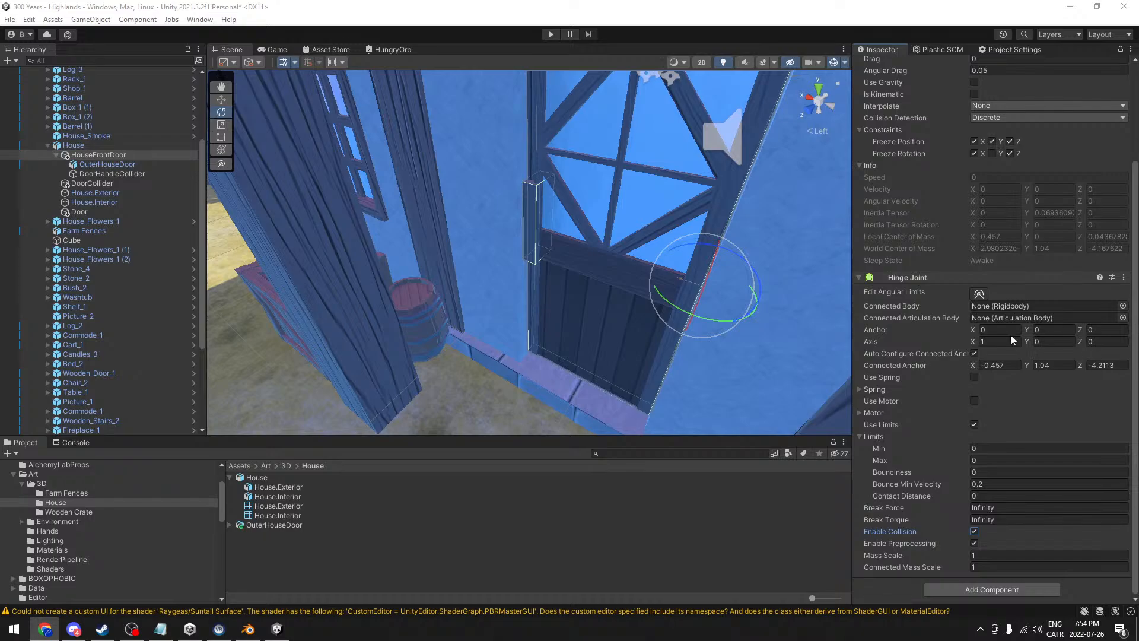
- Try swinging the front door inward to a Y rotation of about 99°, and undo the rotation
middle_drag(653, 331, 653, 323)
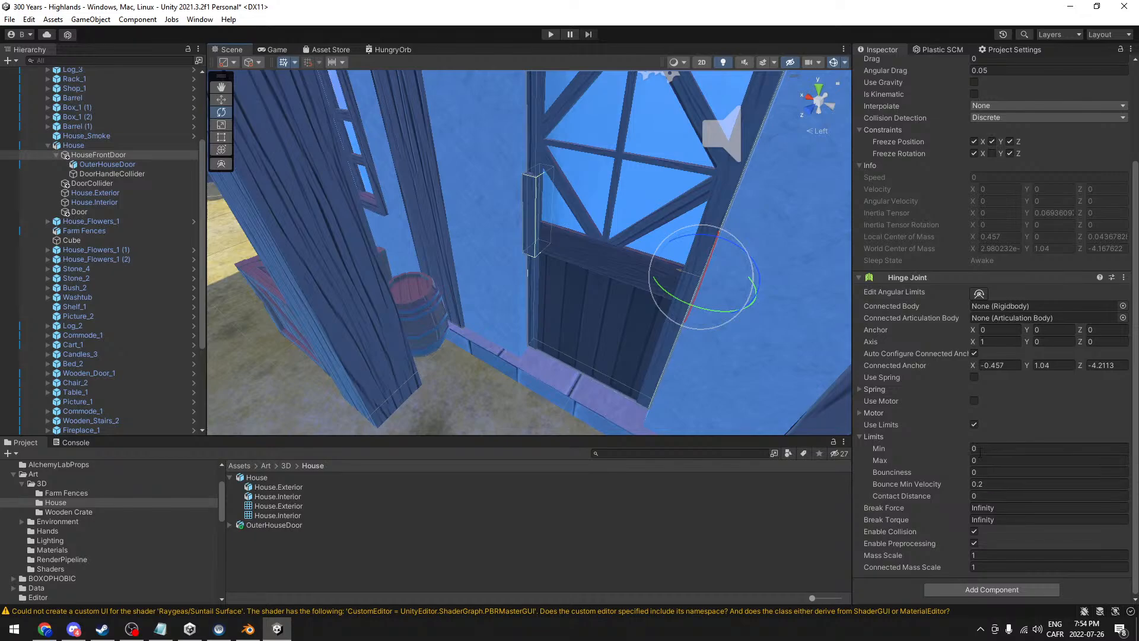
drag(658, 316, 546, 285)
scroll(1043, 307, up, 5)
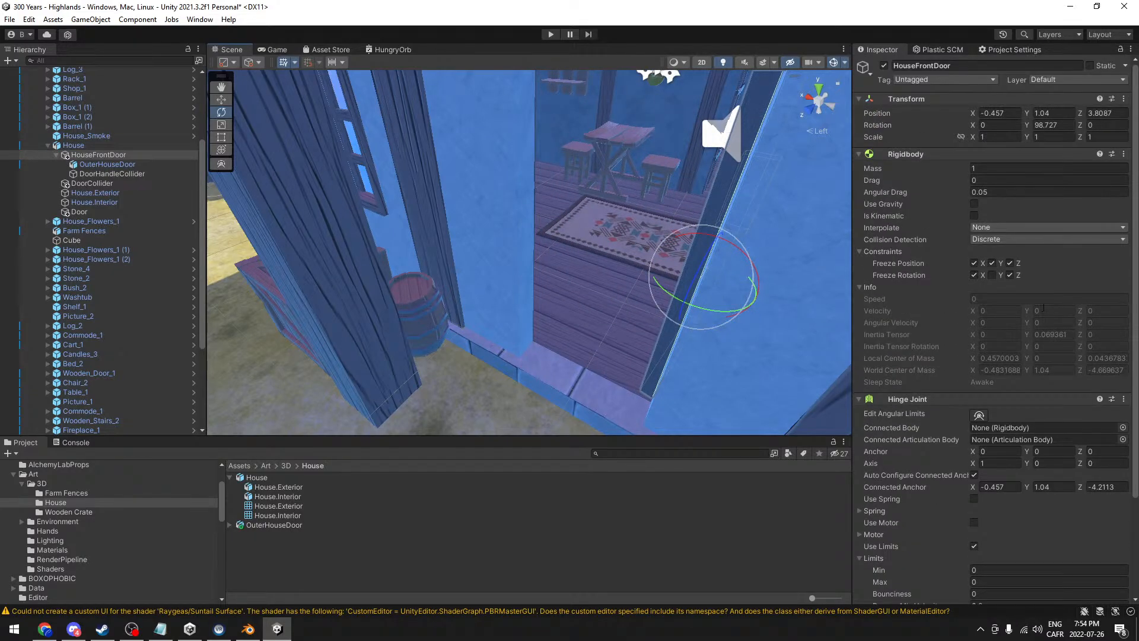
scroll(1042, 308, down, 5)
middle_drag(579, 369, 618, 348)
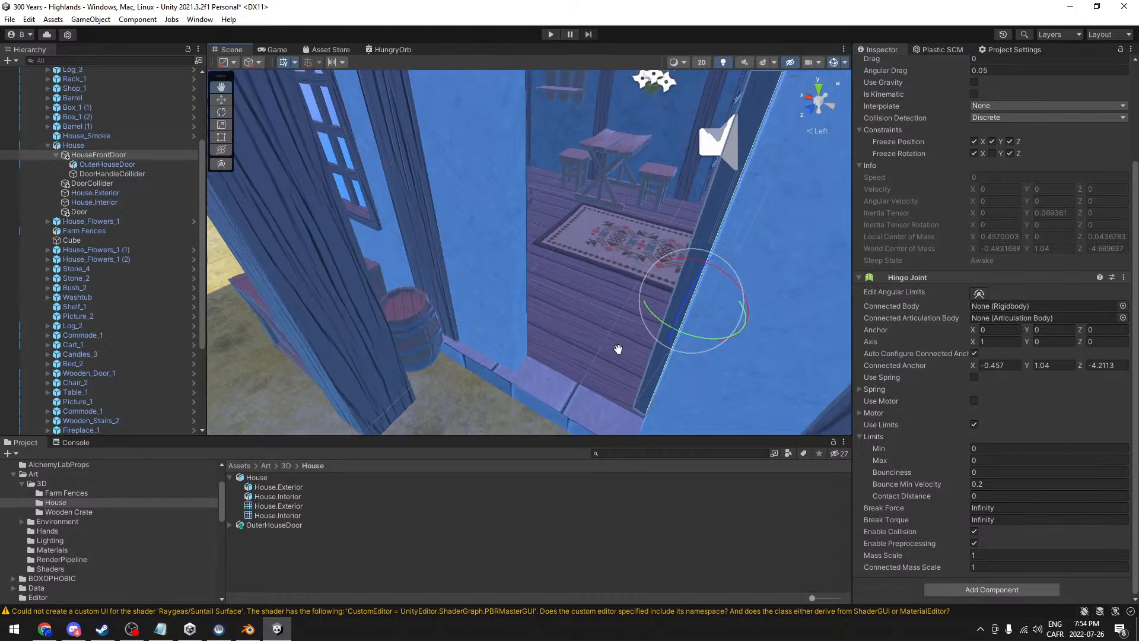
key(ctrl+z)
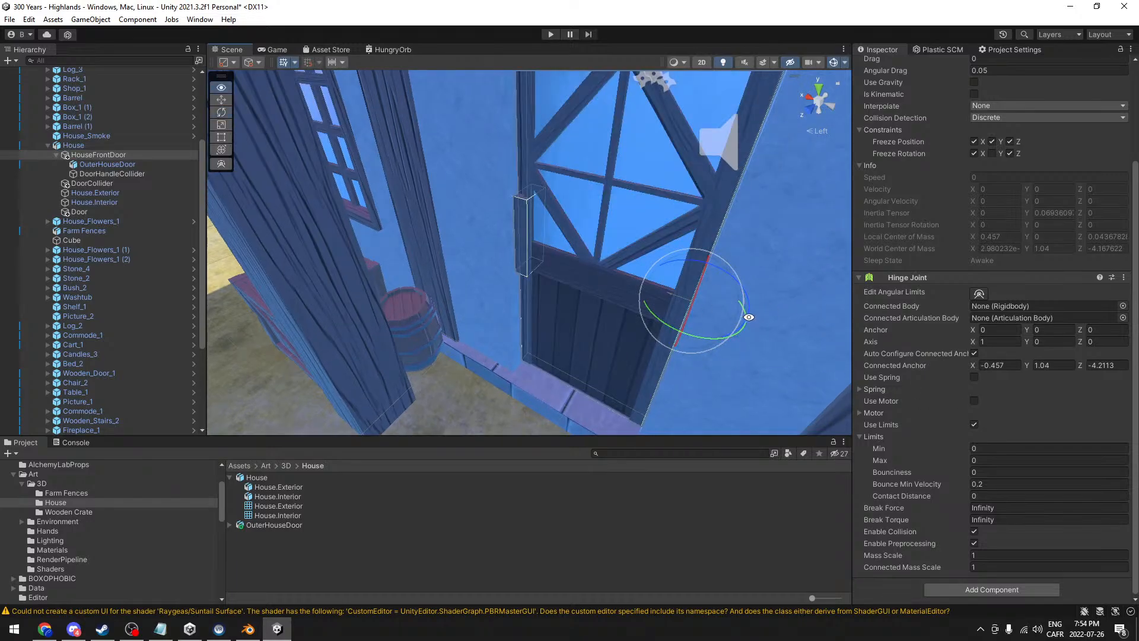
- From inside the house, try opening the front door to a Y rotation of about 176°, and undo the last rotation
alt+drag(755, 315, 419, 294)
scroll(600, 386, down, 4)
drag(498, 388, 201, 437)
alt+drag(290, 404, 523, 281)
drag(566, 246, 546, 243)
scroll(977, 248, up, 3)
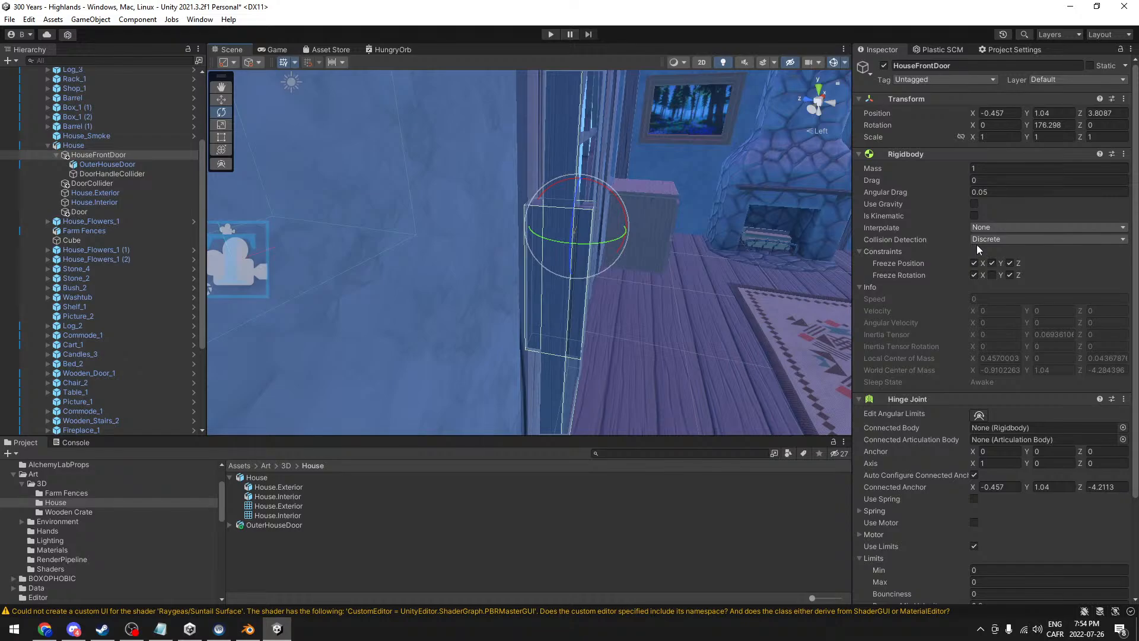
scroll(978, 249, down, 5)
key(ctrl+z)
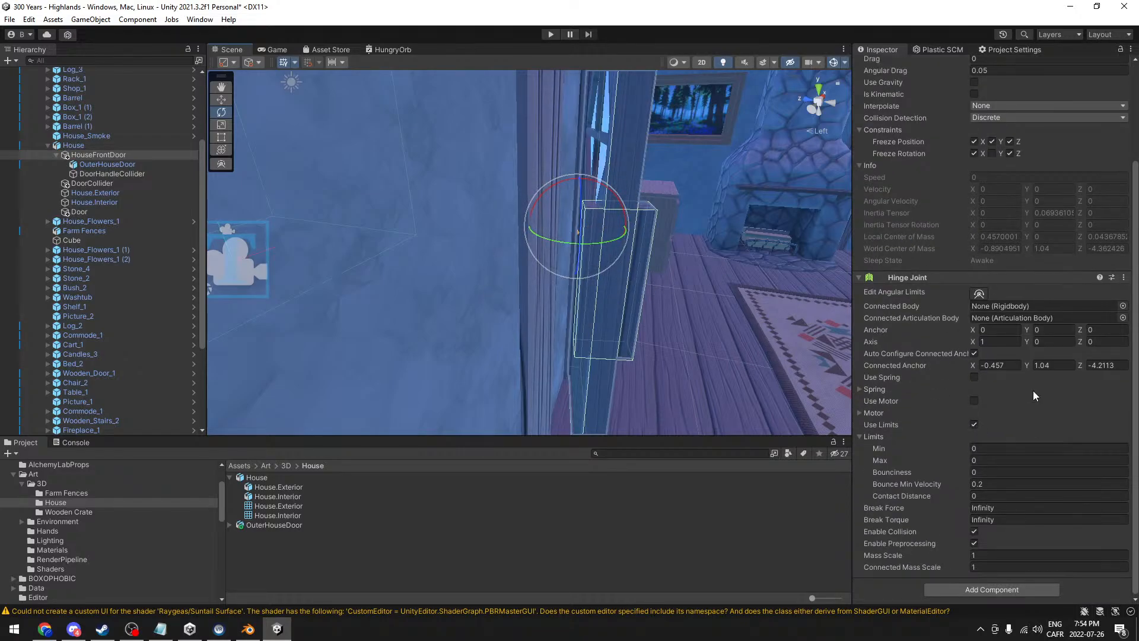
- Rotate the front door to about 174° to gauge its widest opening, and set the hinge's Max limit to 170
click(996, 458)
scroll(1000, 351, up, 5)
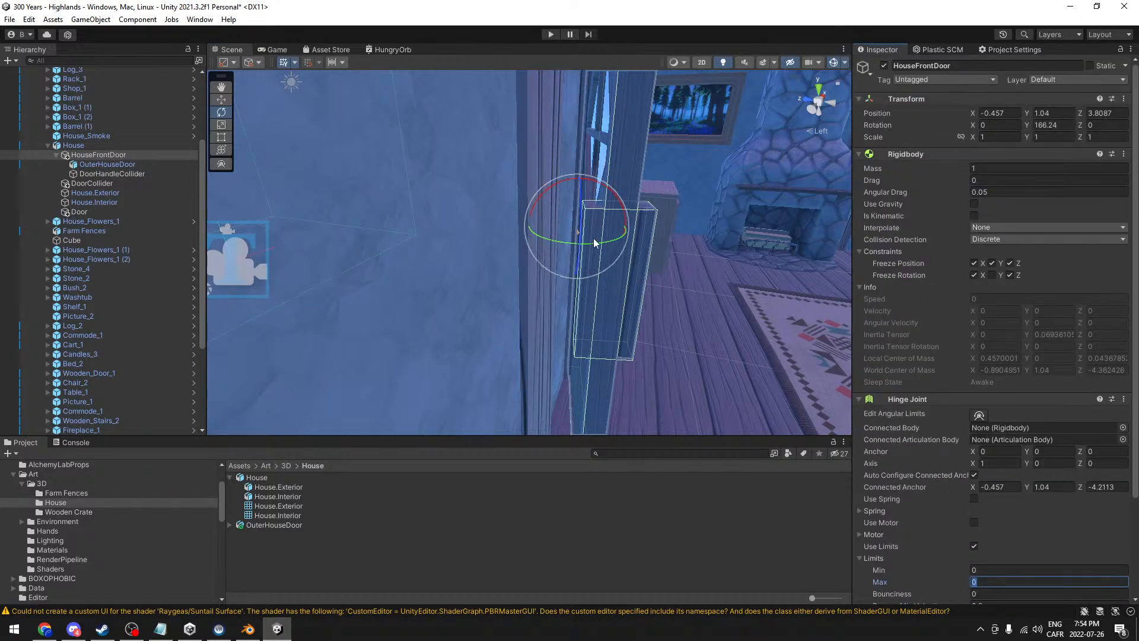
mouse_move(563, 244)
mouse_down()
mouse_move(539, 241)
mouse_move(568, 247)
mouse_up()
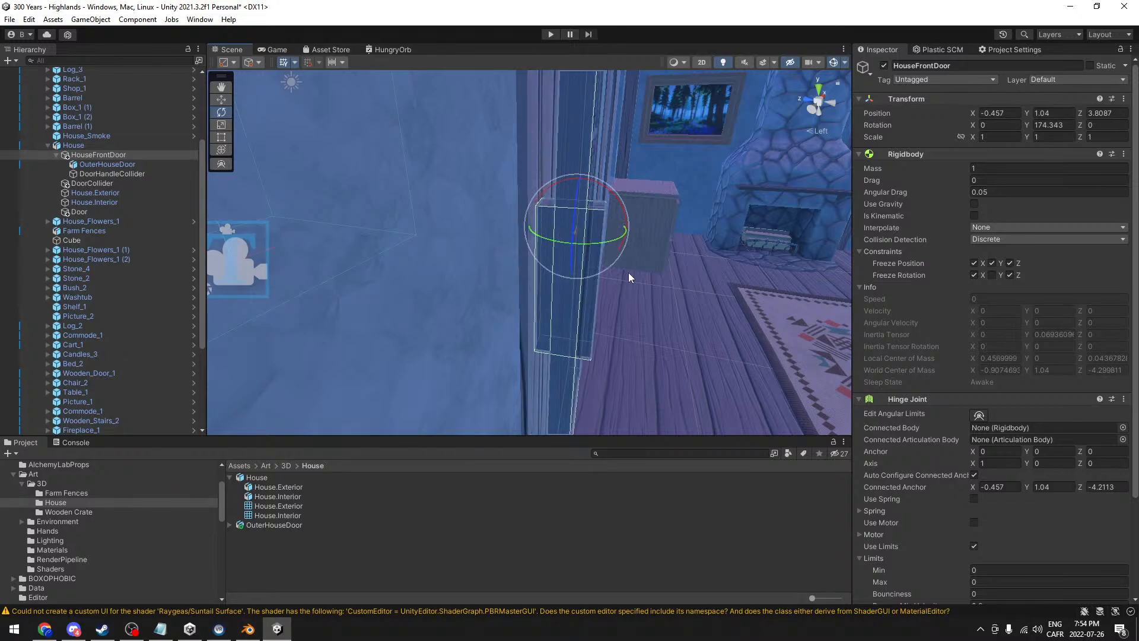
scroll(994, 407, down, 5)
click(989, 459)
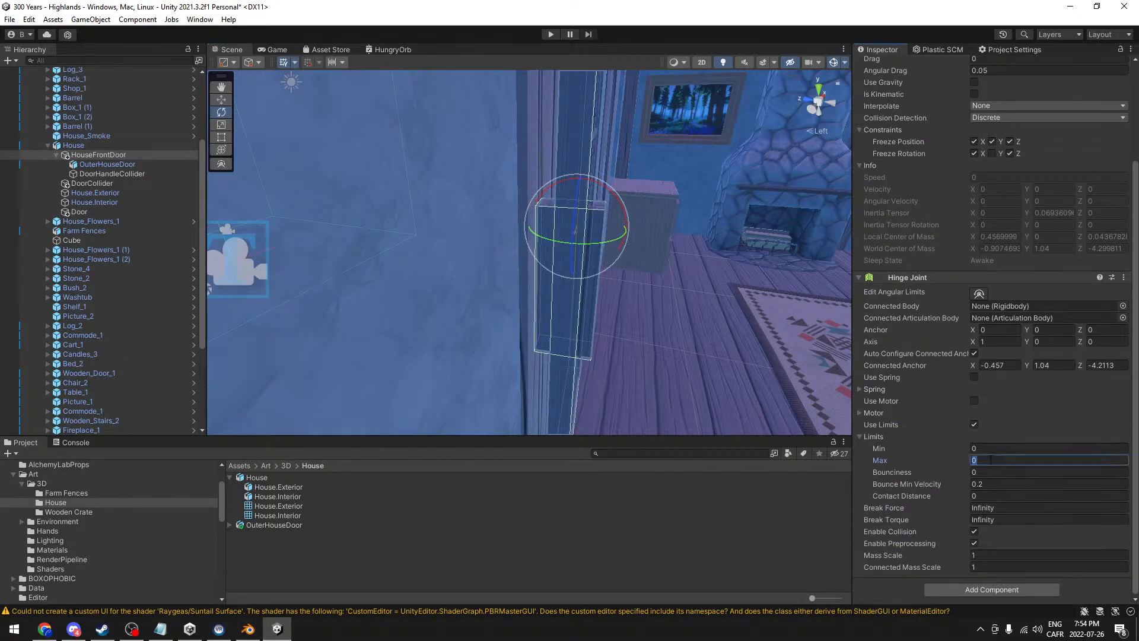
text(170)
- Close the front door by setting HouseFrontDoor's Y rotation to 0
scroll(1024, 168, up, 5)
click(1057, 126)
text(0)
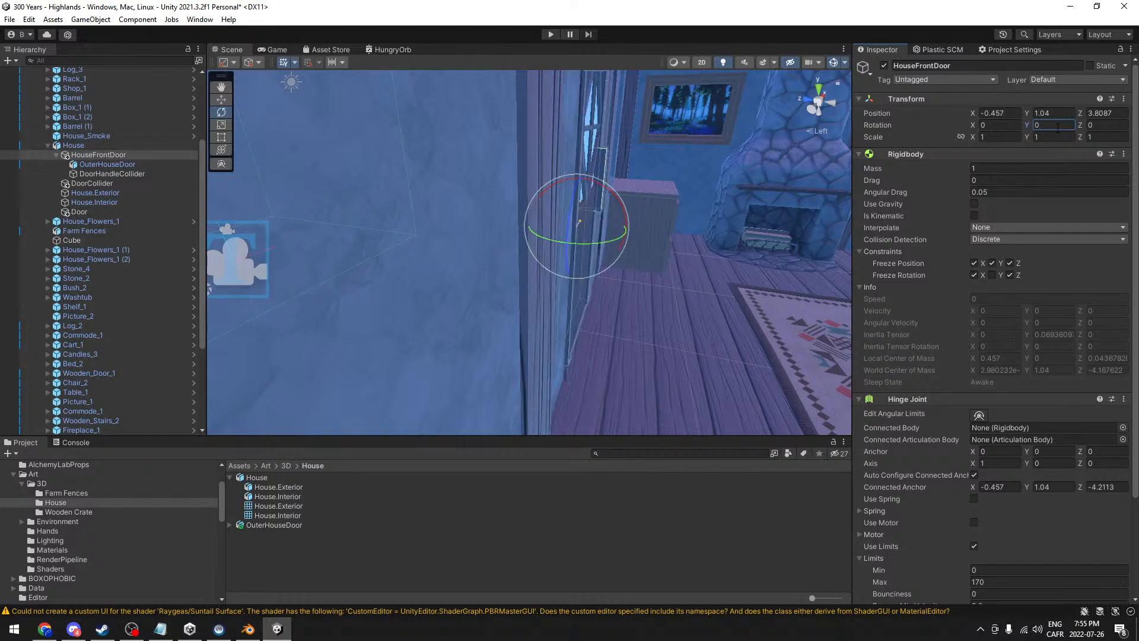
alt+drag(498, 238, 915, 257)
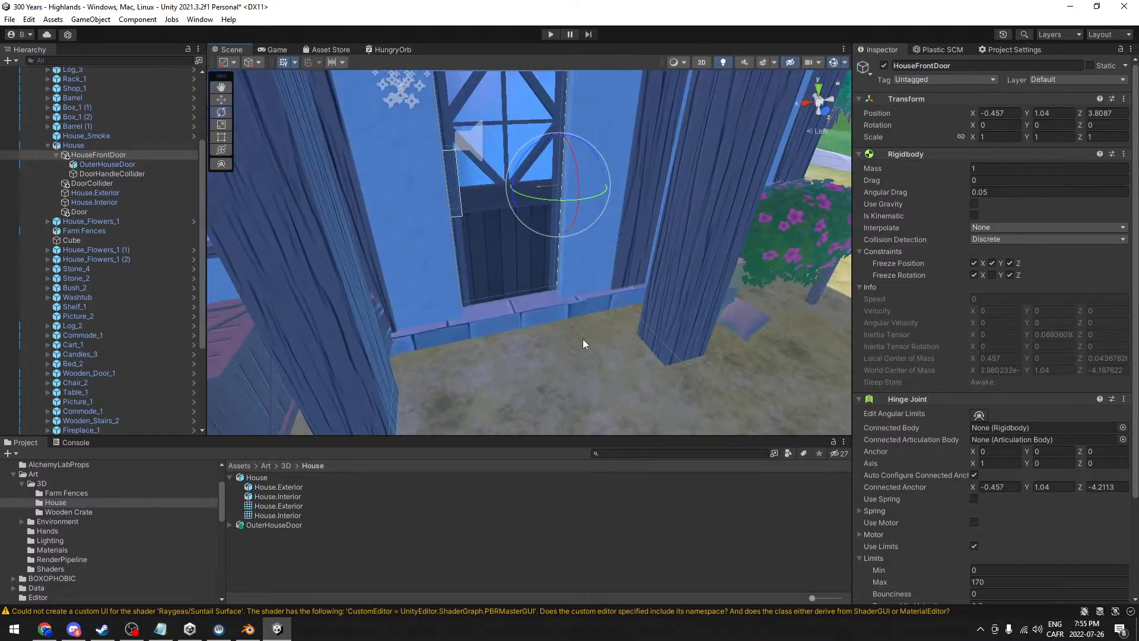
- Examine the Hinge Joint's spring, motor, limit and break settings
scroll(877, 504, down, 3)
click(856, 446)
click(856, 446)
click(862, 471)
click(857, 471)
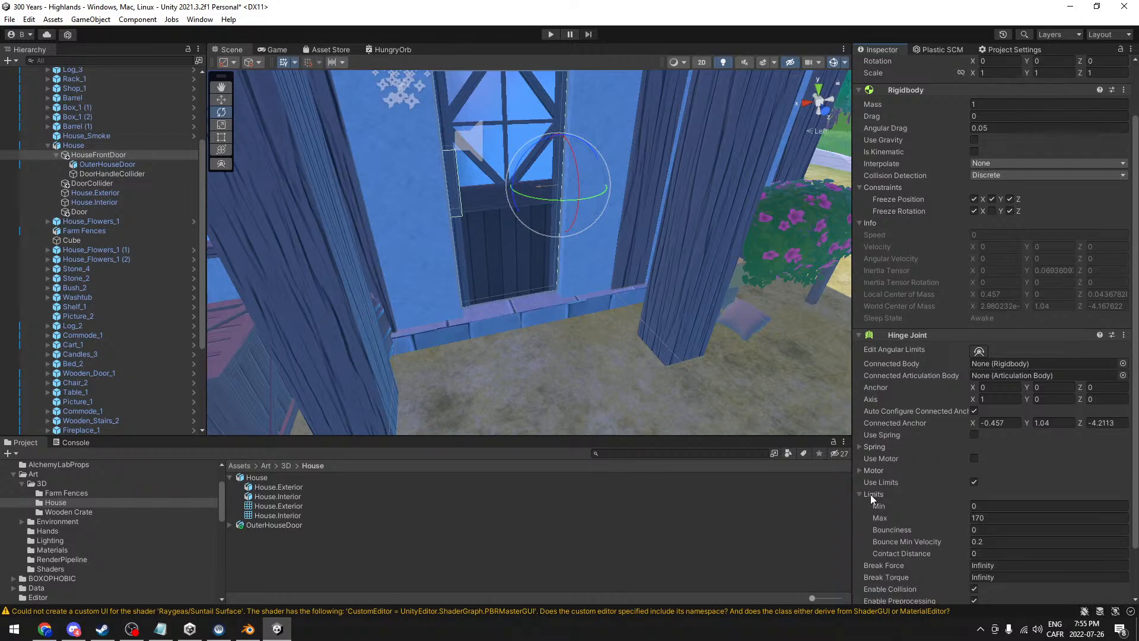
scroll(901, 488, down, 2)
scroll(902, 487, down, 2)
click(981, 472)
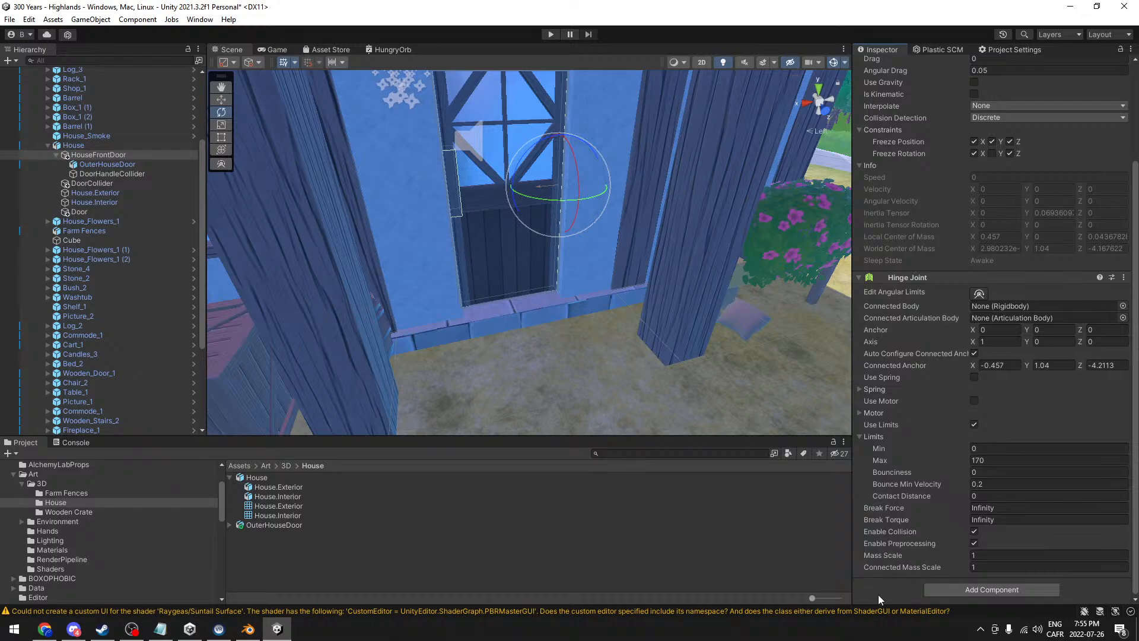
- Save the scene and run it in play mode with the Game view set to Play Maximized
middle_drag(464, 200, 496, 218)
key(ctrl+s)
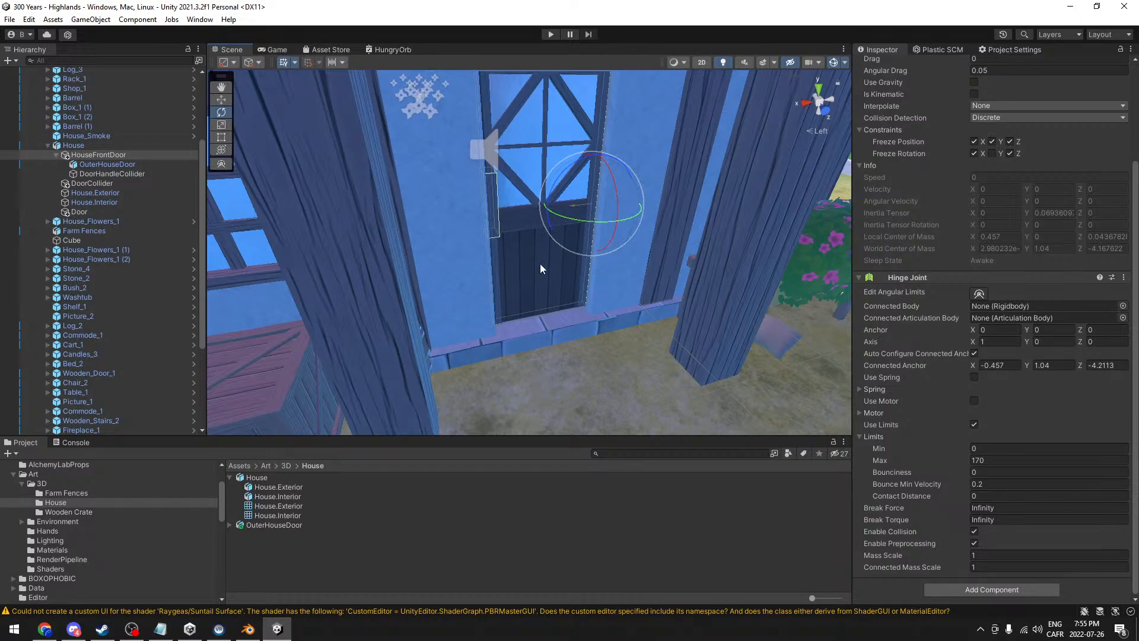
click(268, 51)
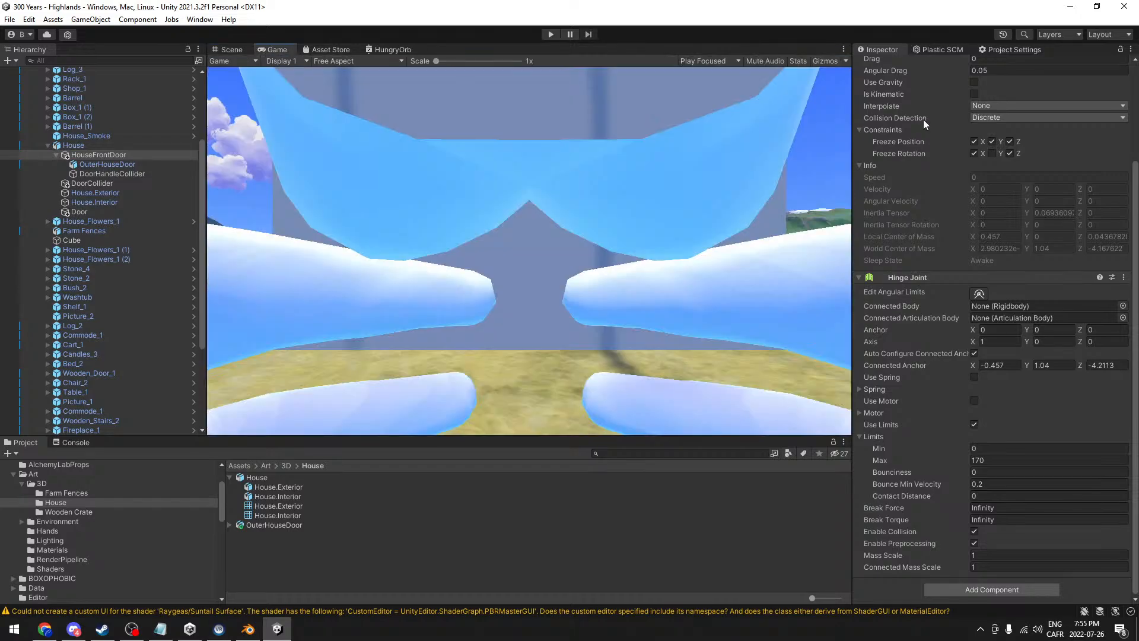
click(720, 62)
click(722, 84)
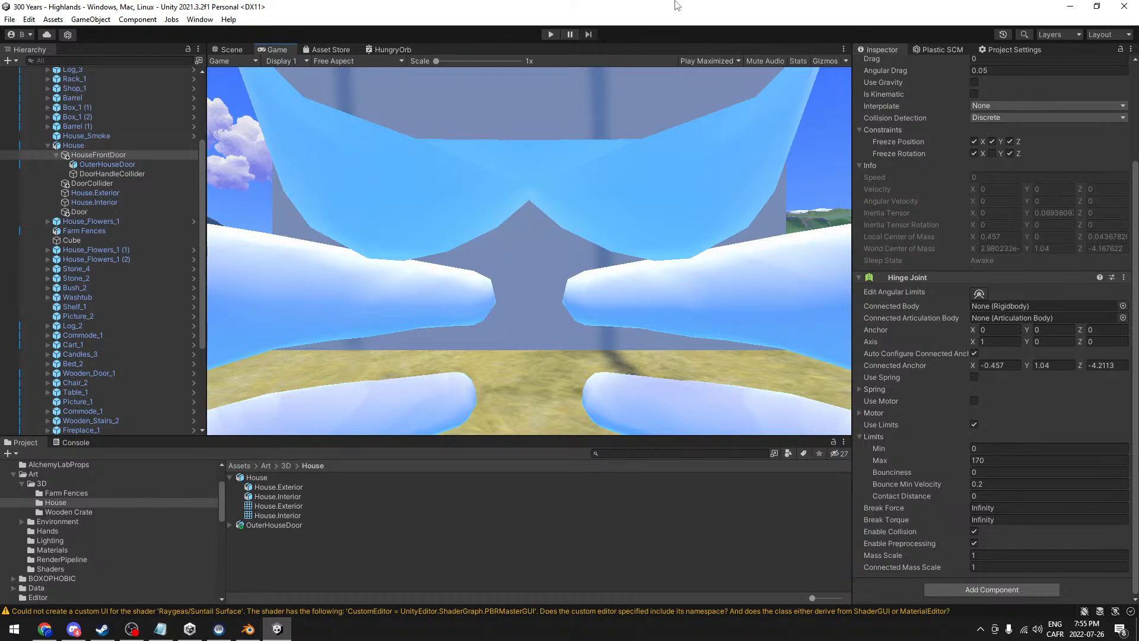
click(551, 34)
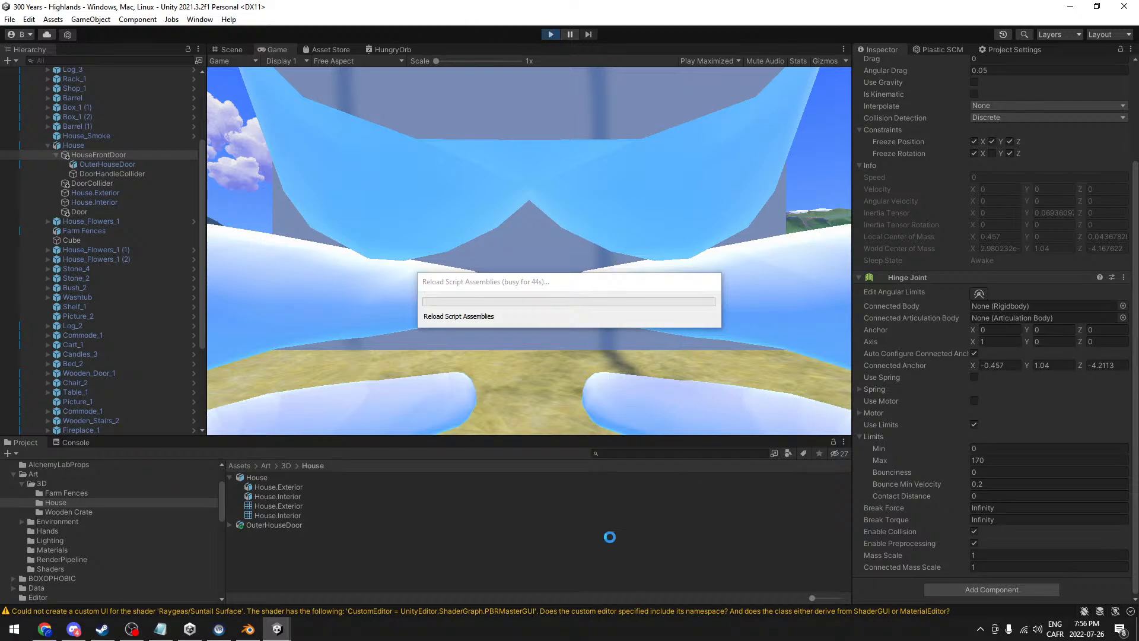
drag(599, 290, 588, 243)
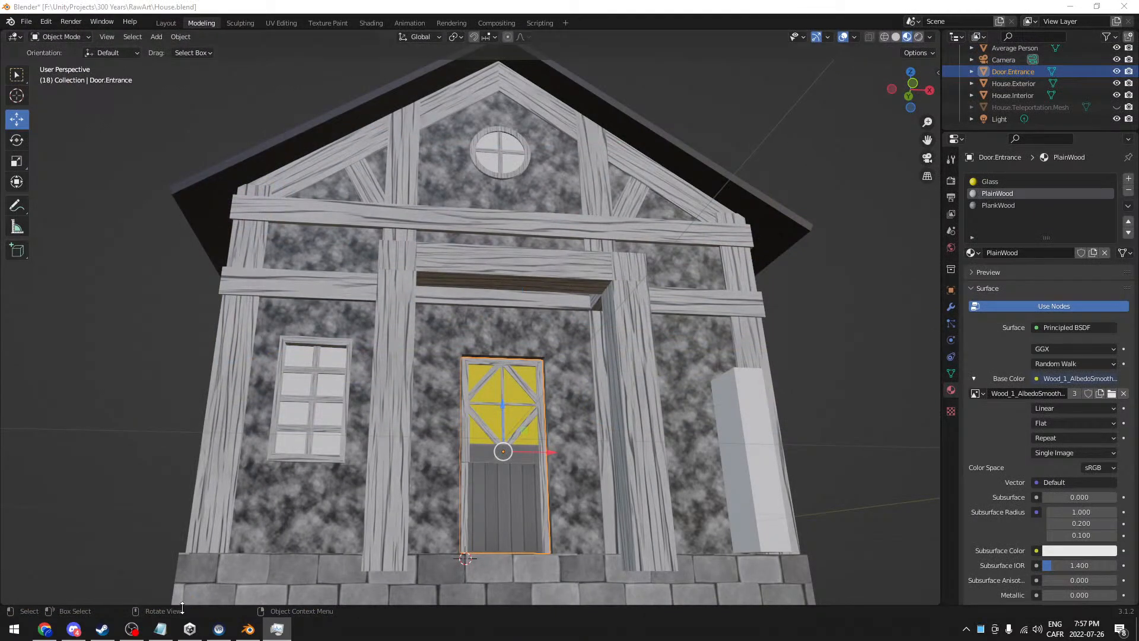
- Switch to Unity Hub, reopen the 300 Years project, and run the Highlands scene in play mode before stopping it
click(189, 629)
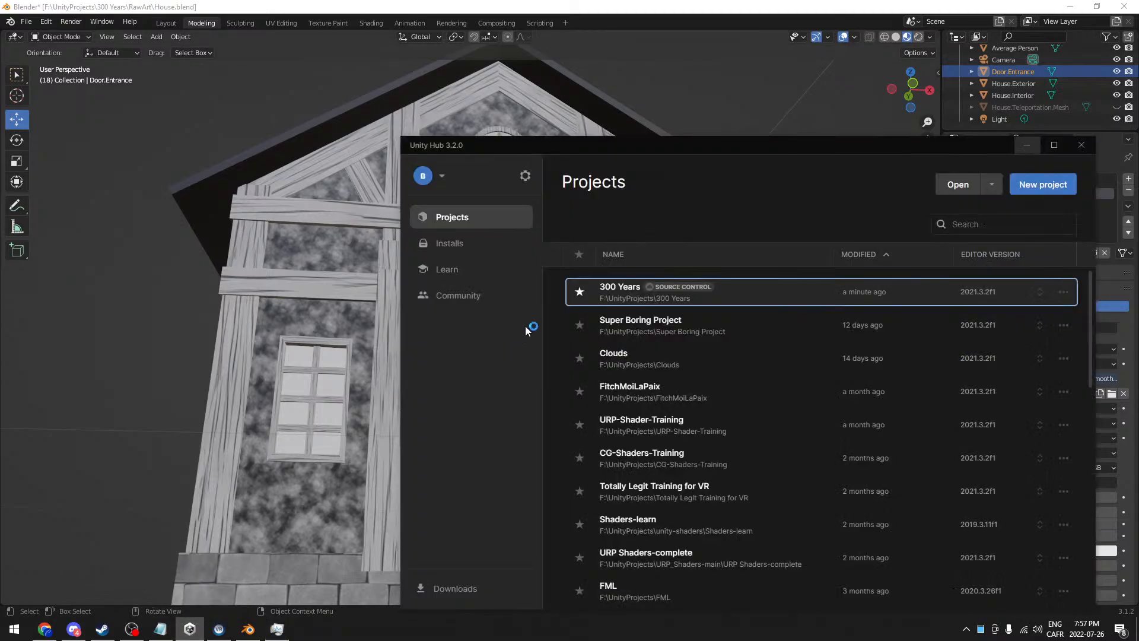
click(597, 294)
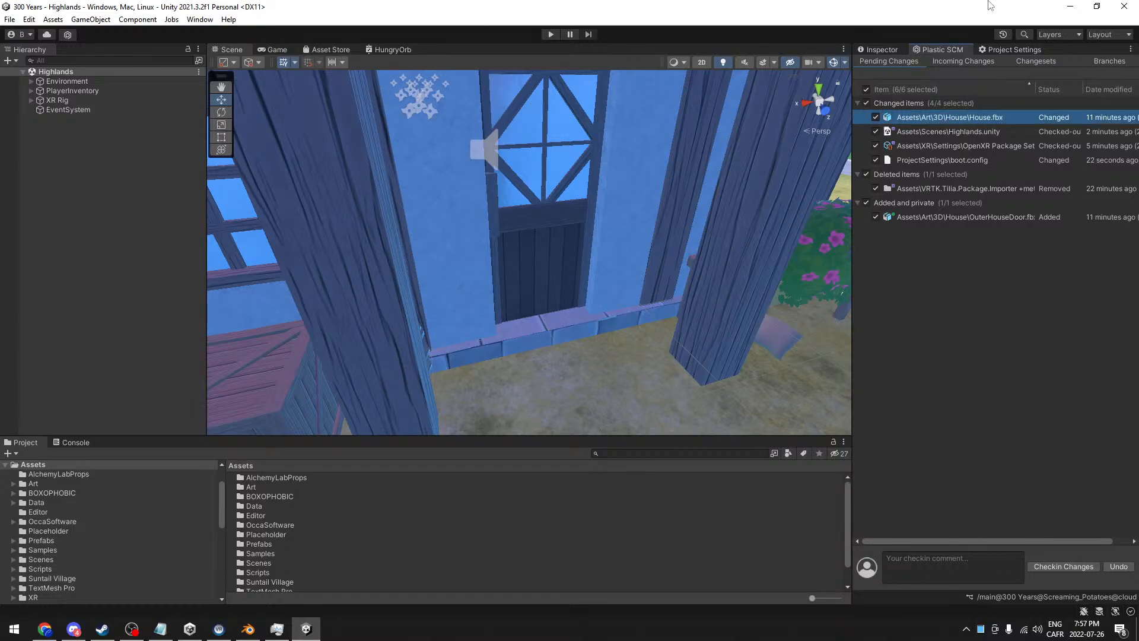
click(545, 35)
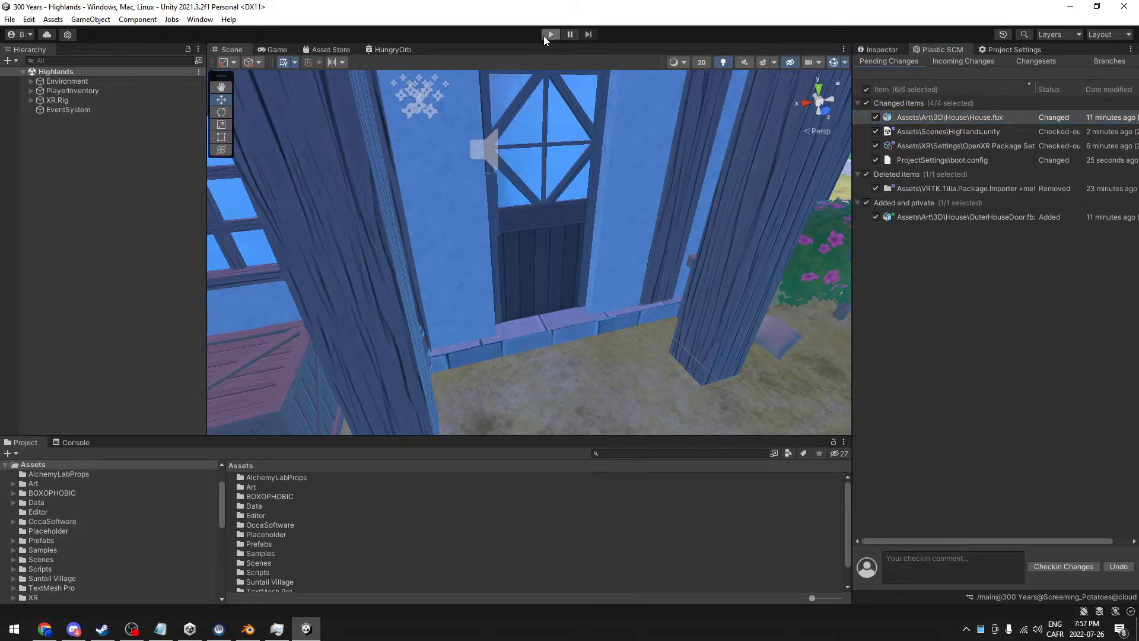
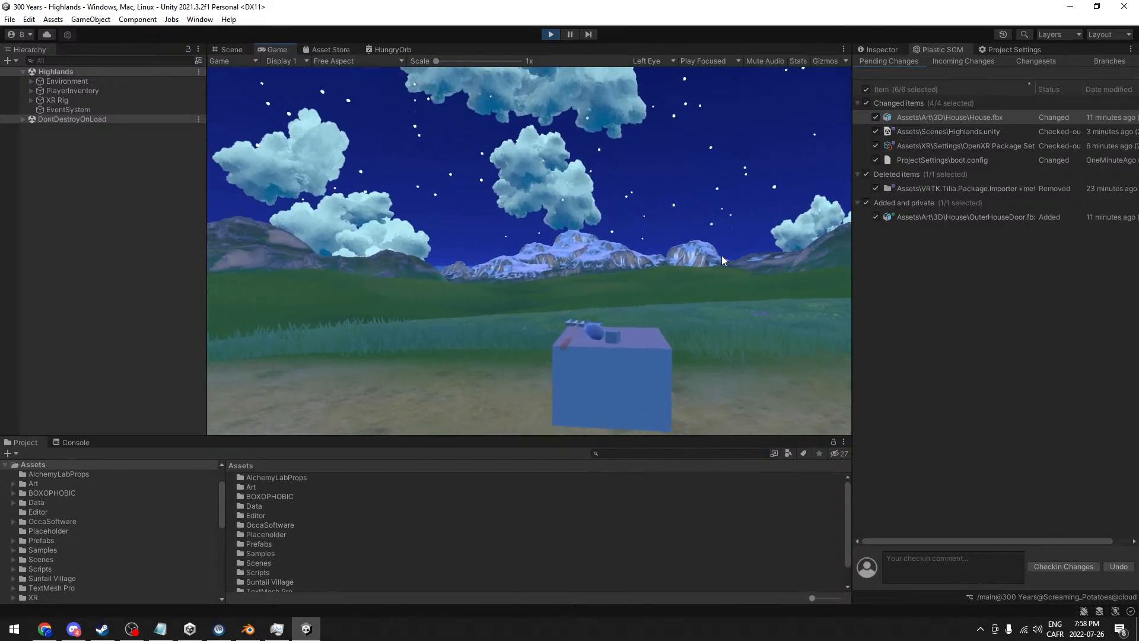
click(550, 35)
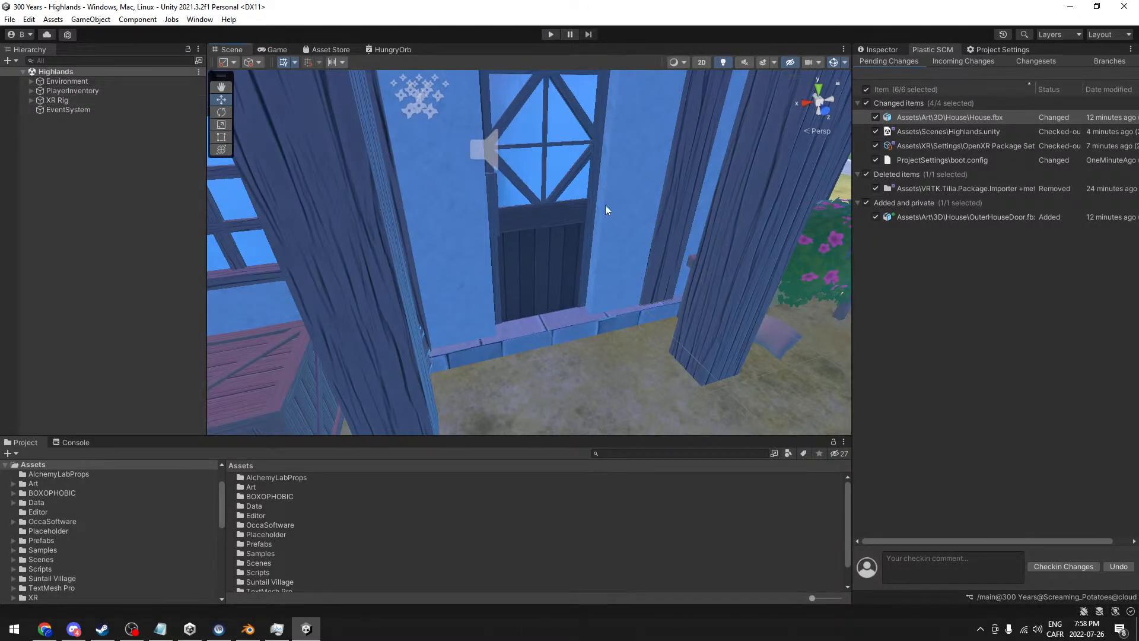
- Select OuterHouseDoor in the scene and examine its mesh, material and Box Collider settings
click(606, 206)
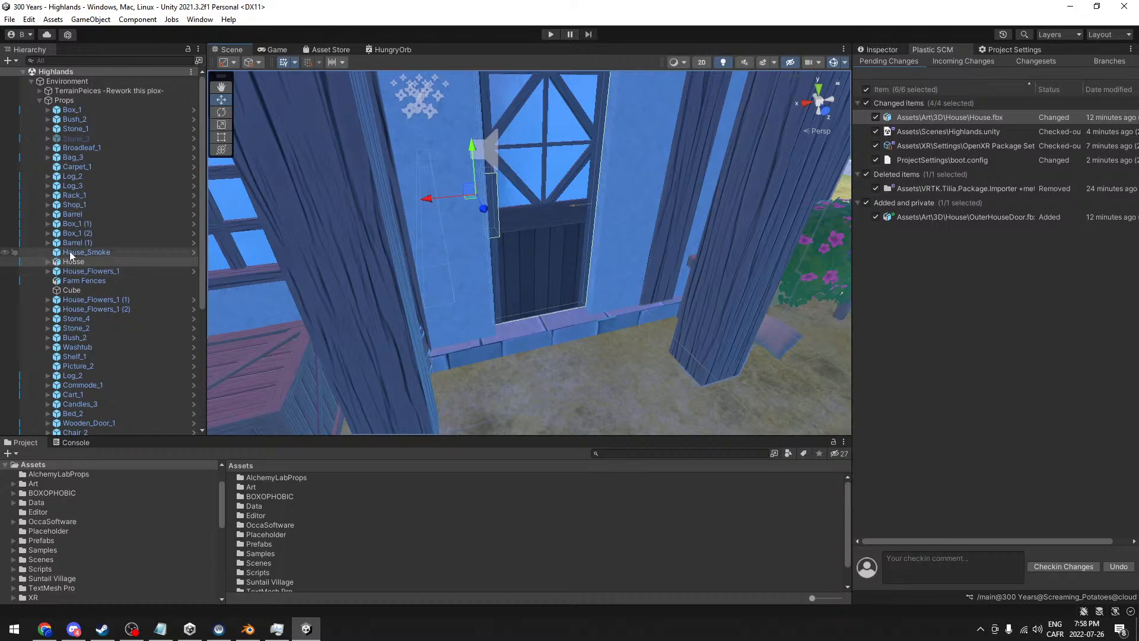
click(524, 178)
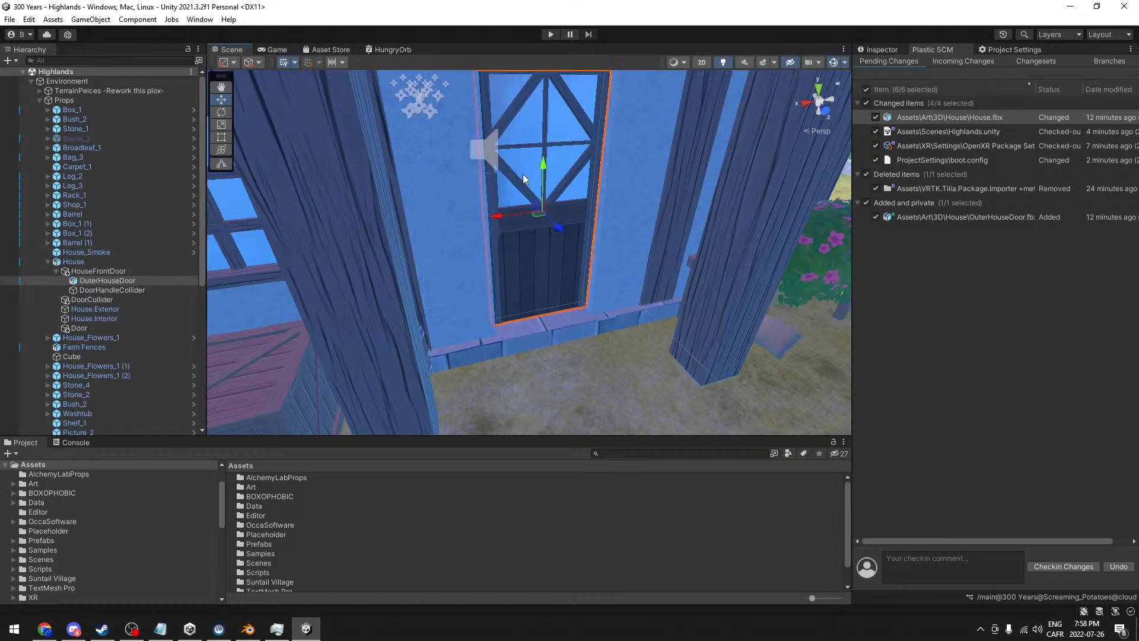
click(879, 49)
scroll(1013, 365, down, 5)
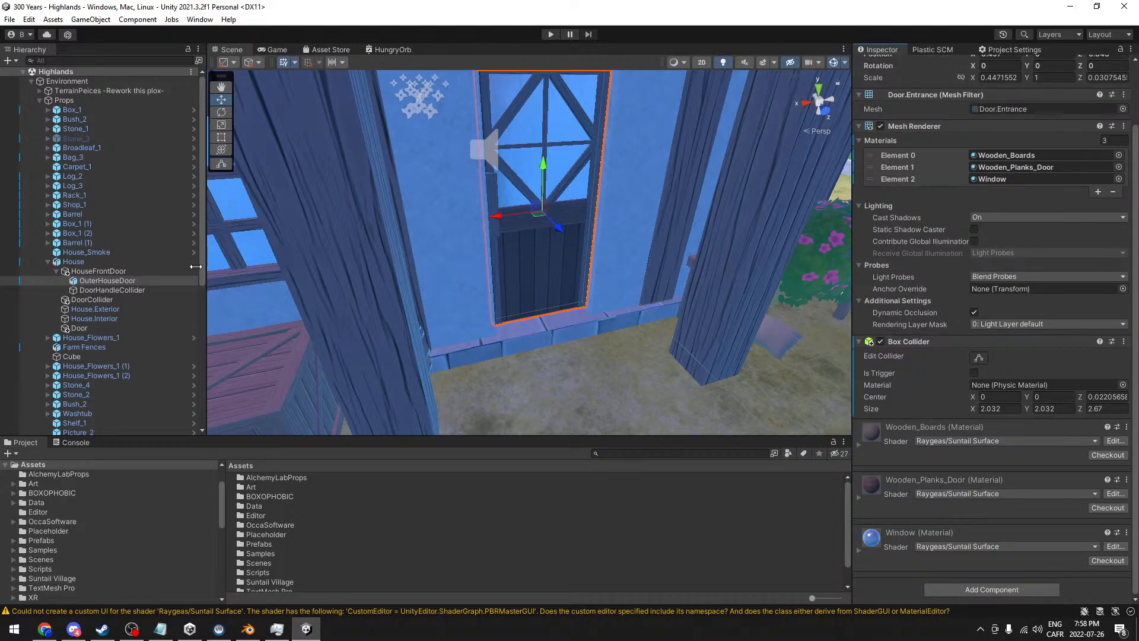
- Select HouseFrontDoor, enable angular limit editing on its Hinge Joint, and set the joint's axis to X 0, Y 1, Z 0
click(105, 272)
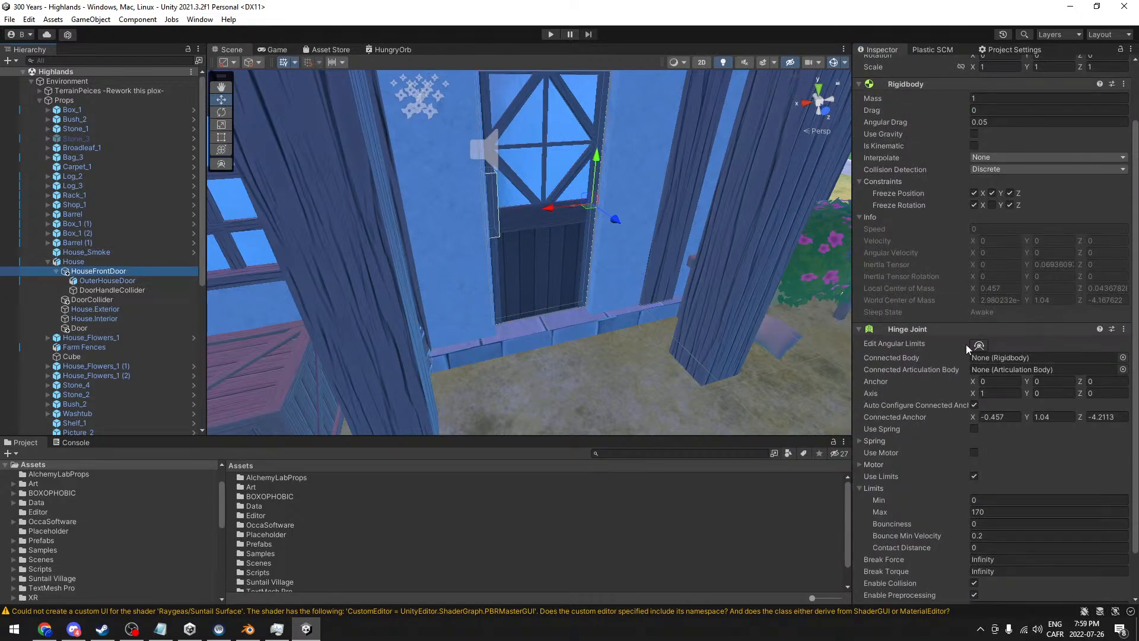
scroll(969, 349, down, 2)
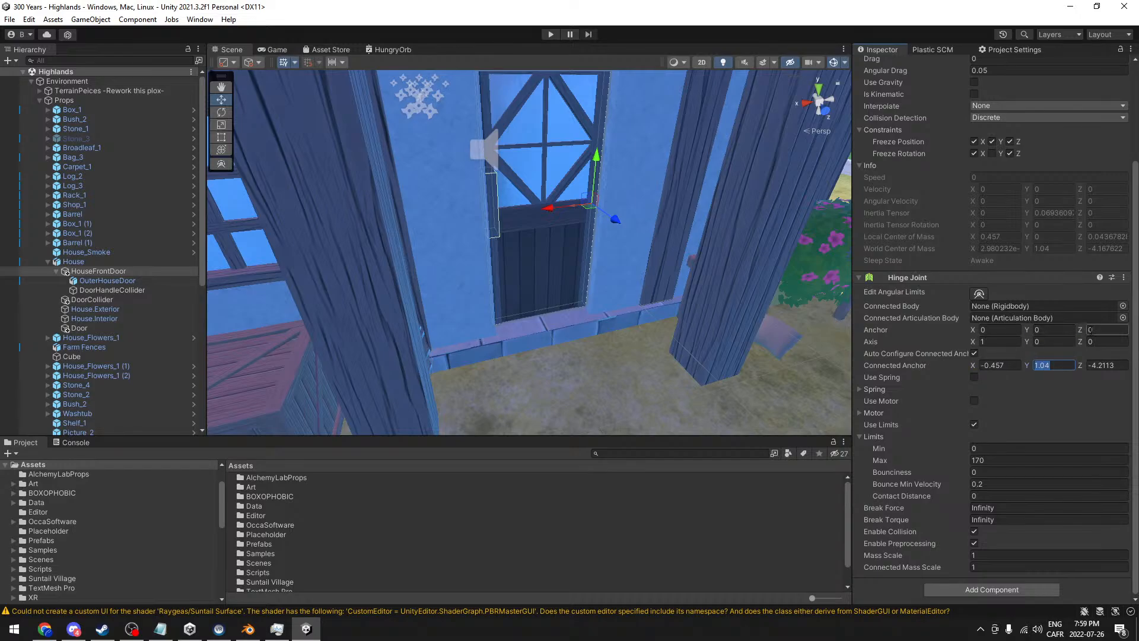
scroll(1017, 244, up, 4)
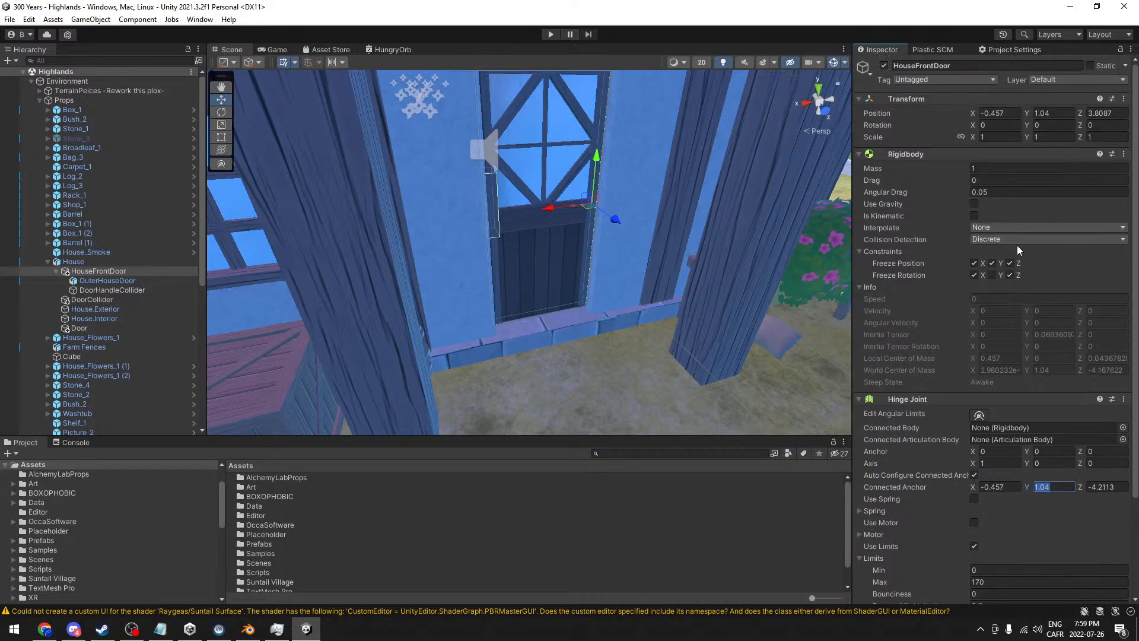
middle_drag(657, 230, 656, 250)
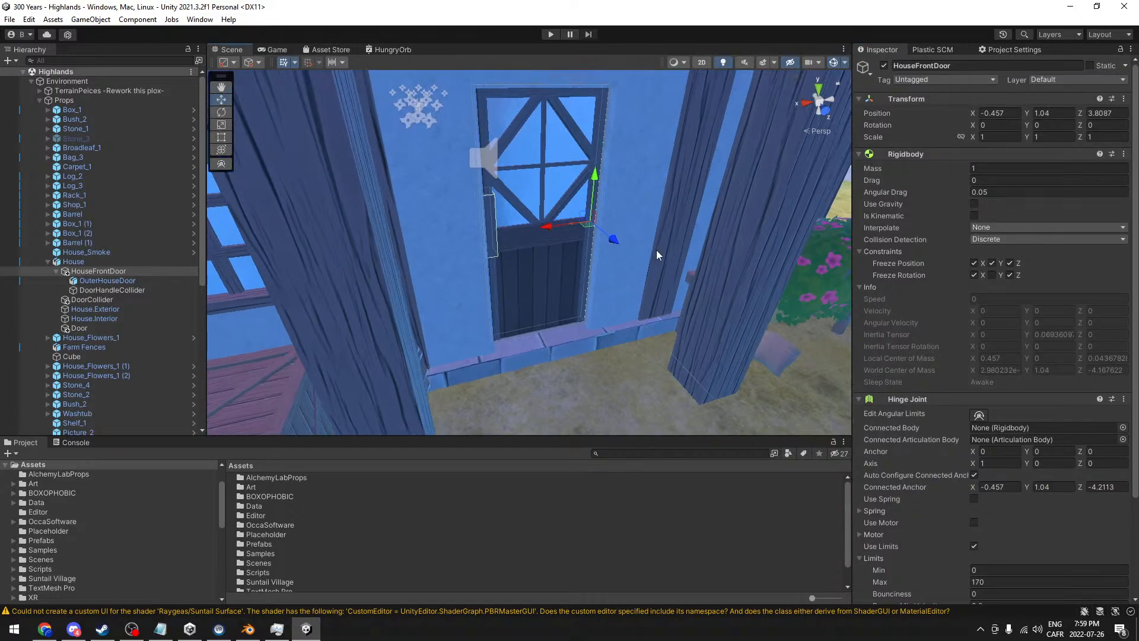
scroll(660, 261, up, 4)
scroll(652, 249, up, 2)
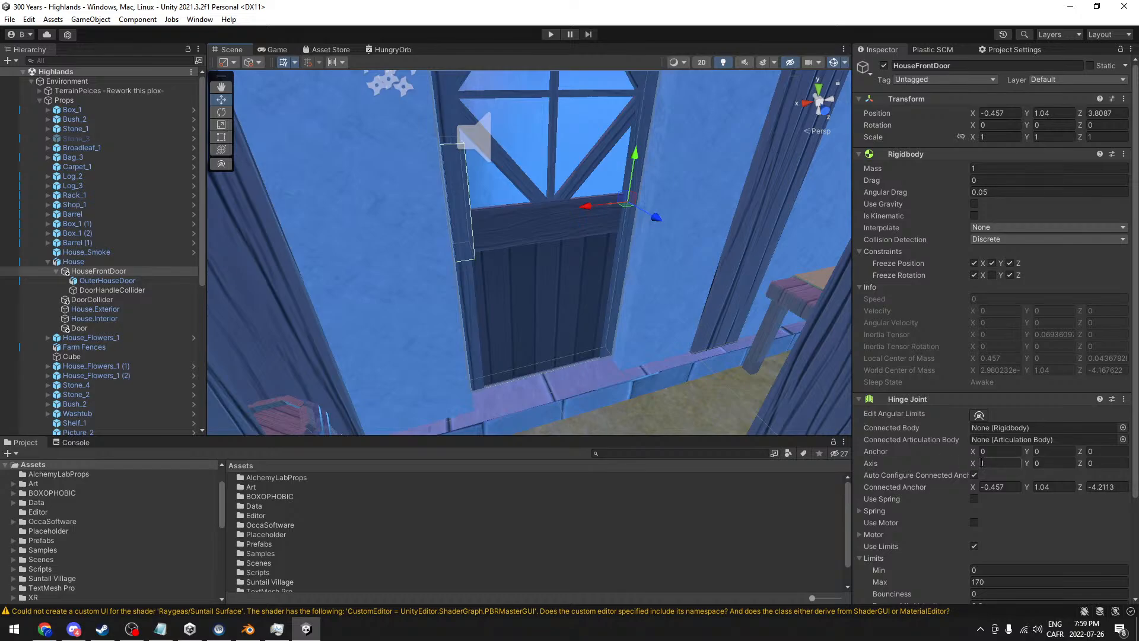
click(978, 414)
middle_drag(590, 283, 551, 330)
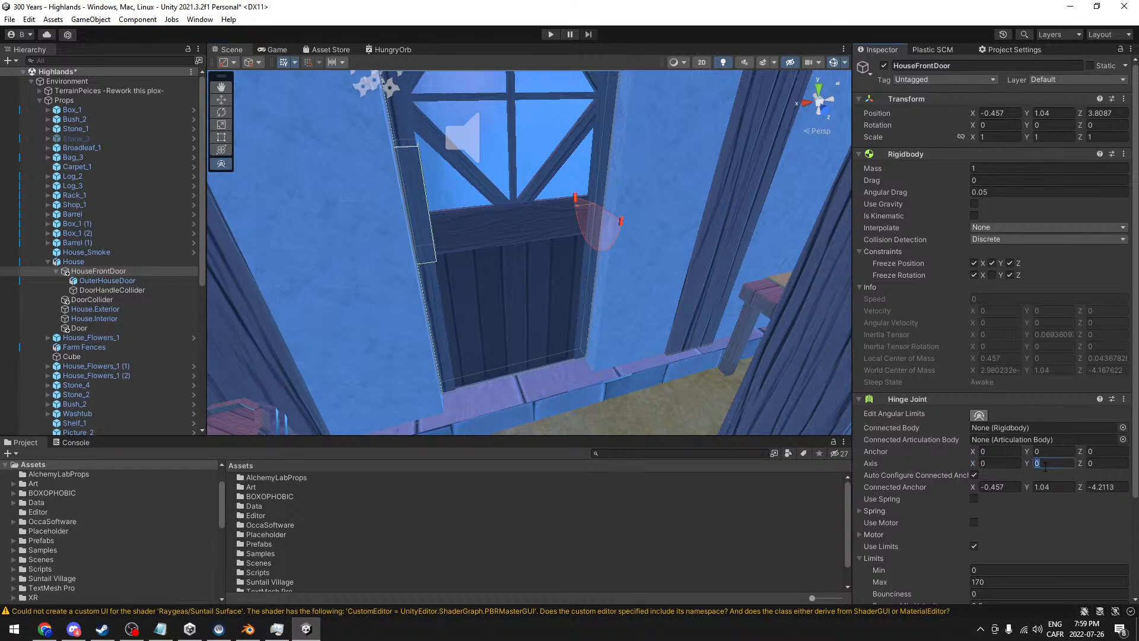
text(1)
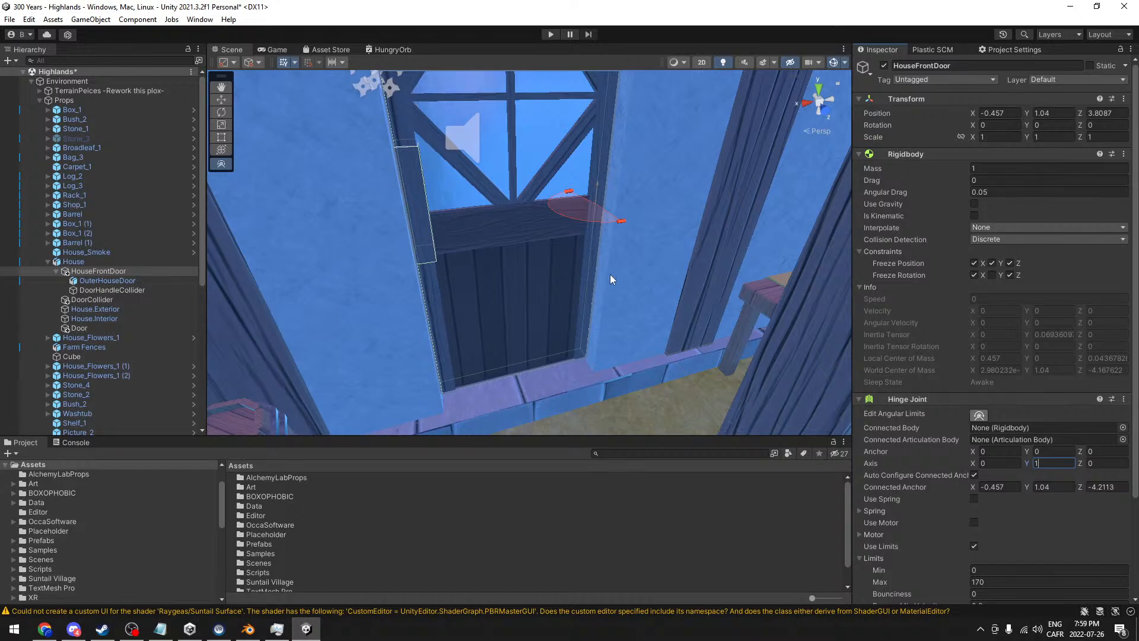
- Set HouseFrontDoor's Hinge Joint limits to Min 90 and Max 270, checking the limit arc against the door from inside the house
middle_drag(610, 274, 628, 295)
scroll(628, 296, up, 2)
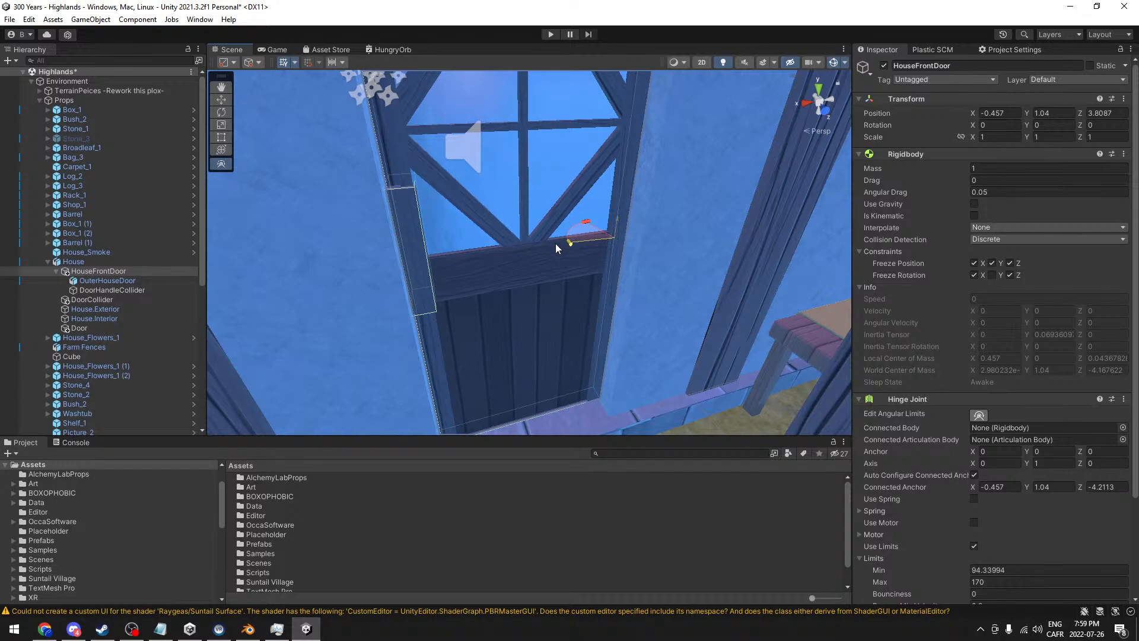
right_drag(596, 235, 685, 275)
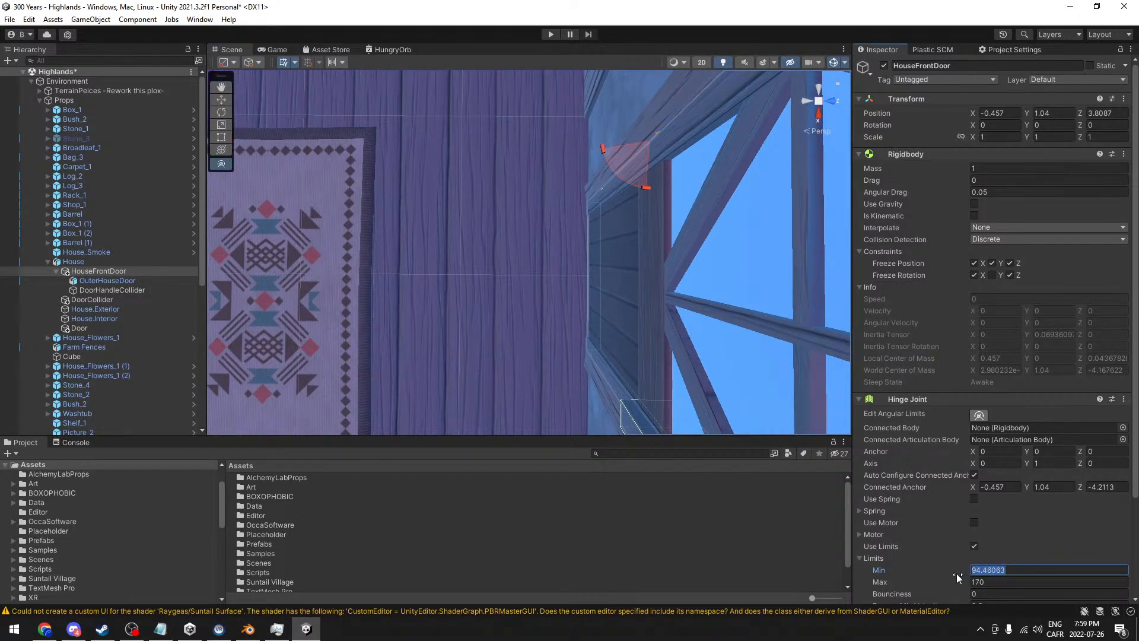
text(90)
middle_drag(662, 132, 611, 233)
drag(596, 144, 604, 144)
right_drag(463, 274, 925, 338)
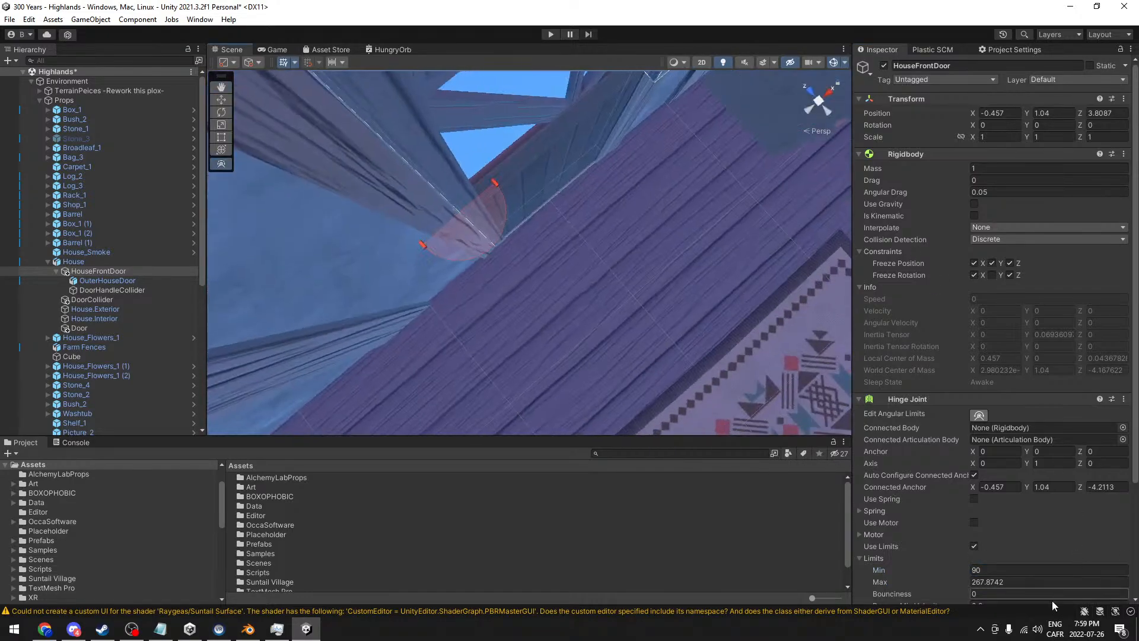
text(360)
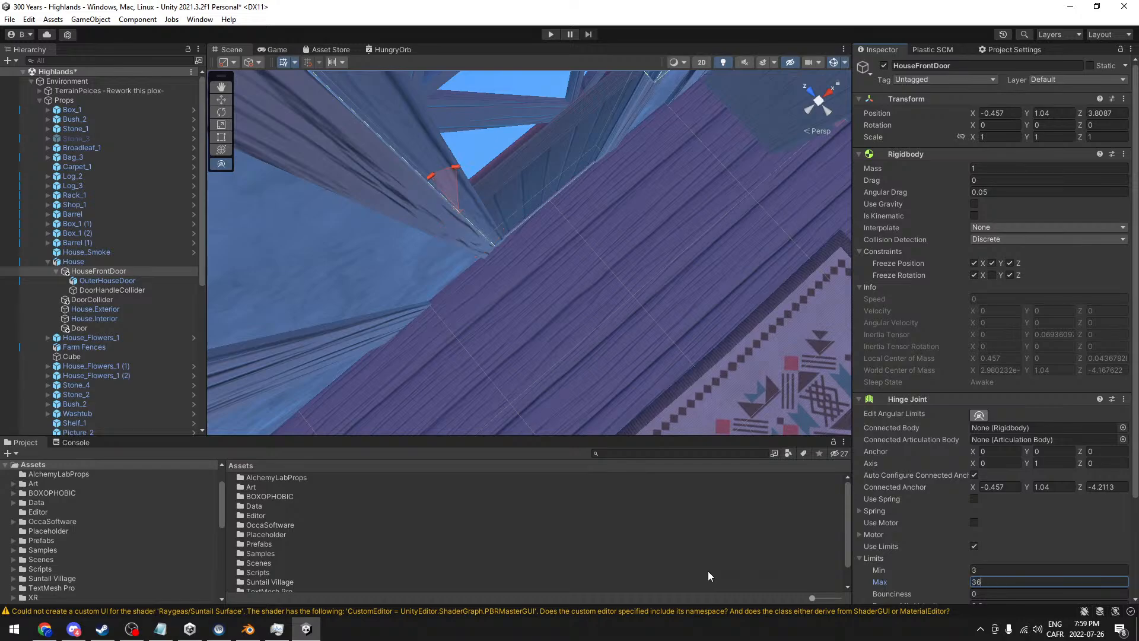
text(-90)
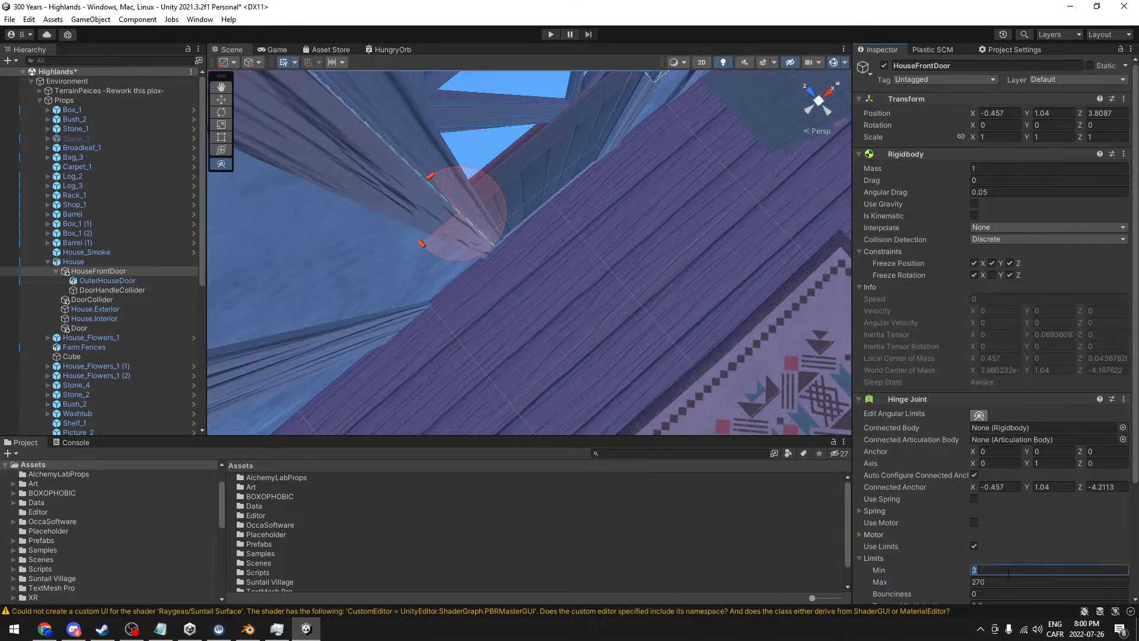
text(90)
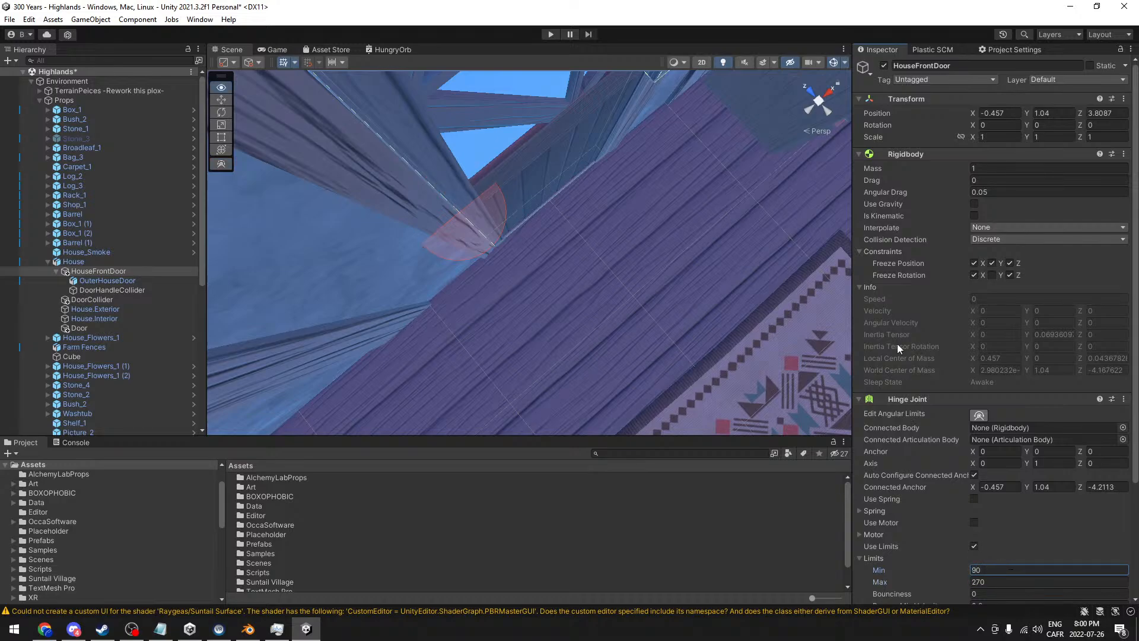
- Save the Highlands scene and run it in play mode with the Game view set to Play Maximized
alt+drag(461, 293, 389, 63)
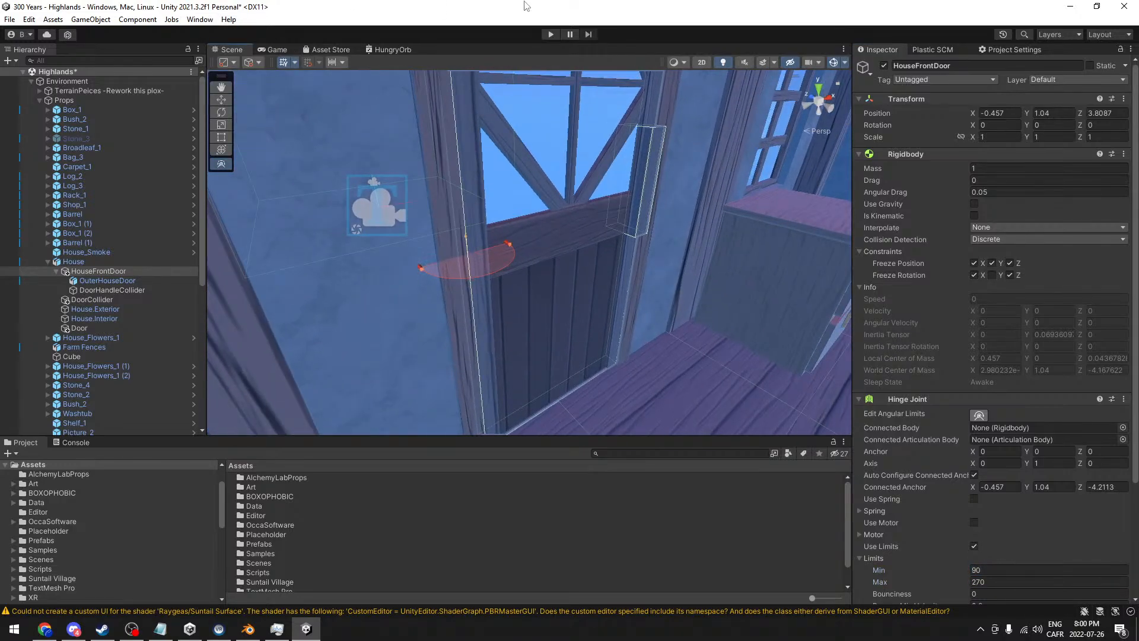
click(273, 47)
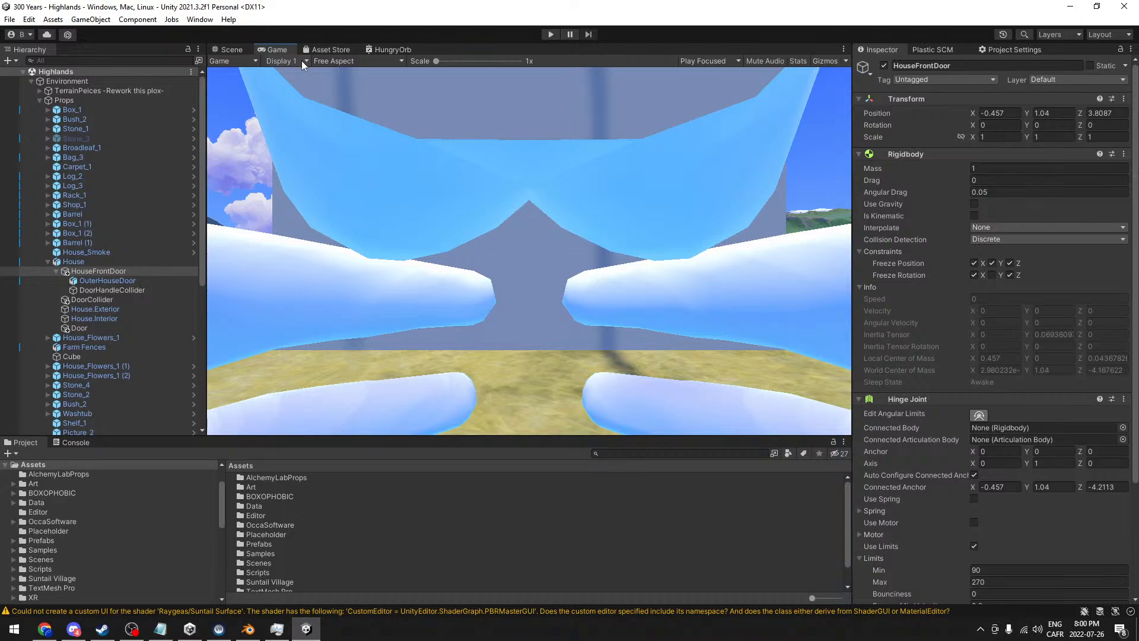
click(712, 61)
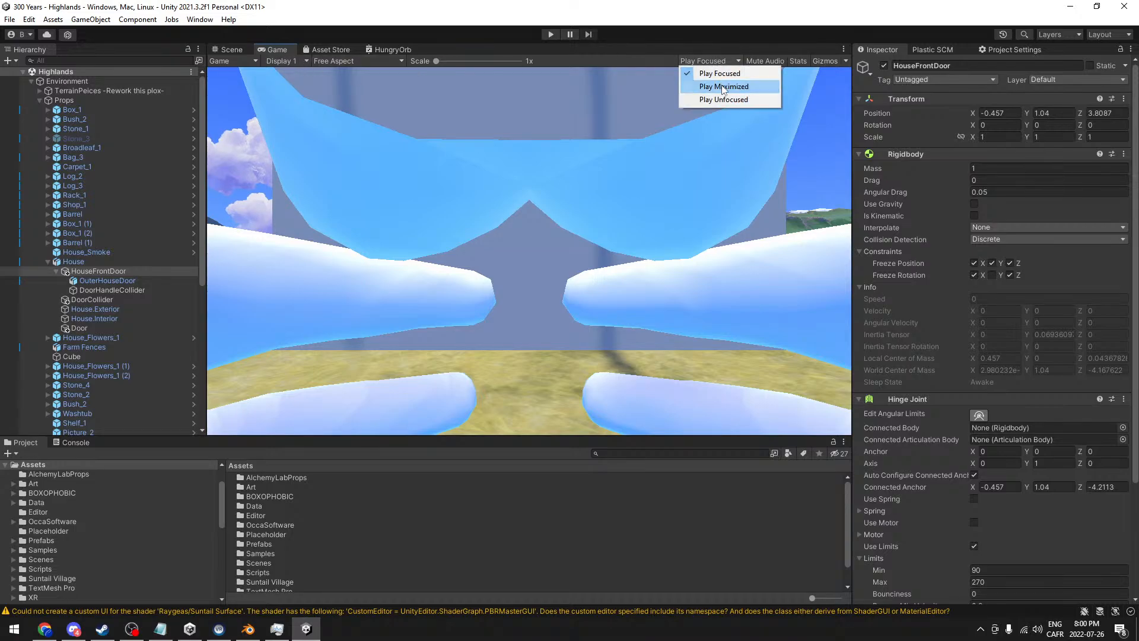
click(723, 86)
click(231, 50)
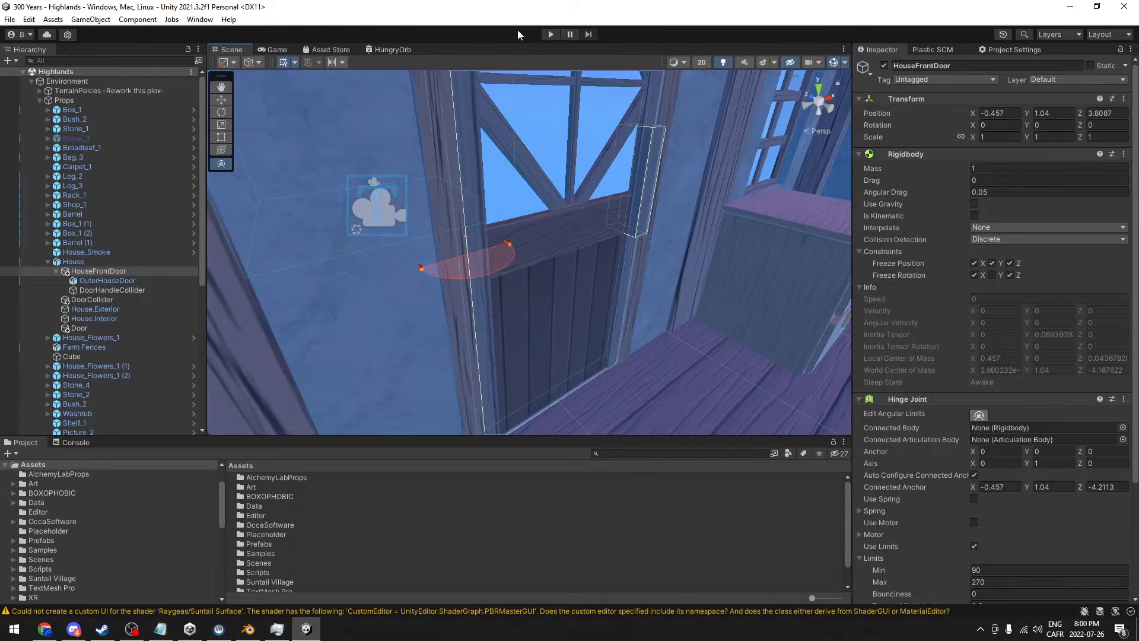
click(548, 35)
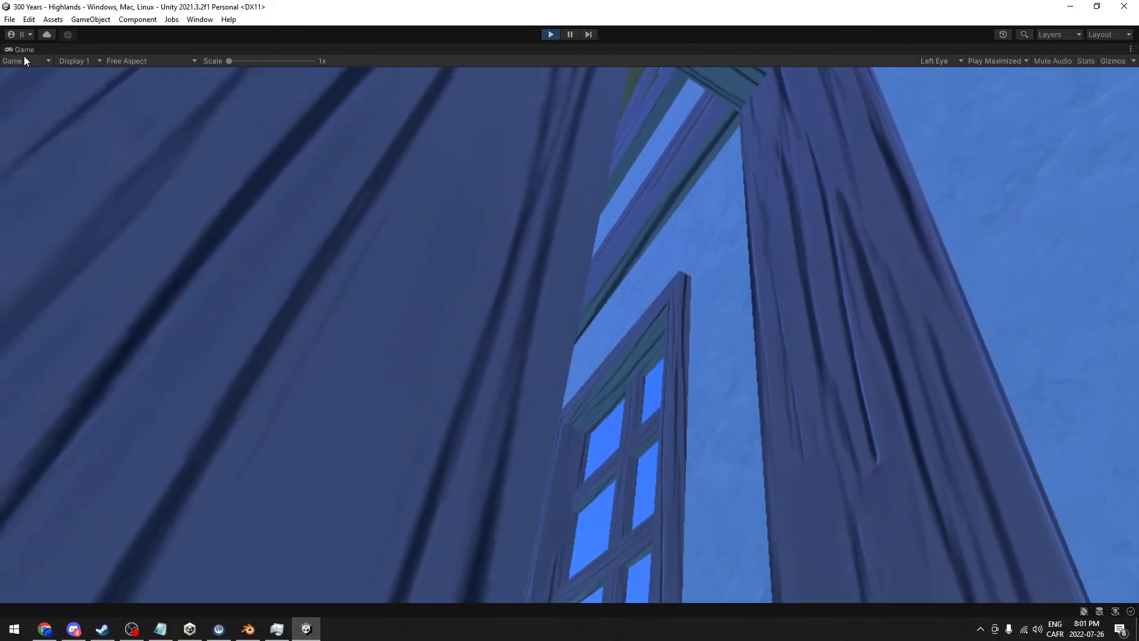
- Restore the Game view from maximized and examine the door and its Hinge Joint settings in the Scene view during play
right_click(19, 51)
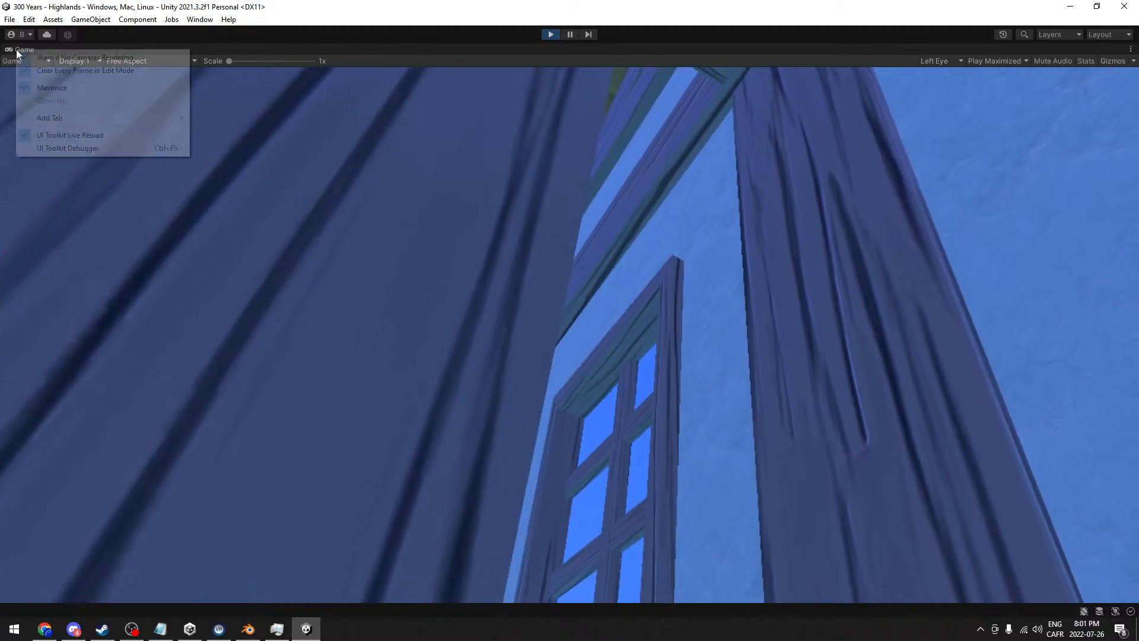
click(56, 89)
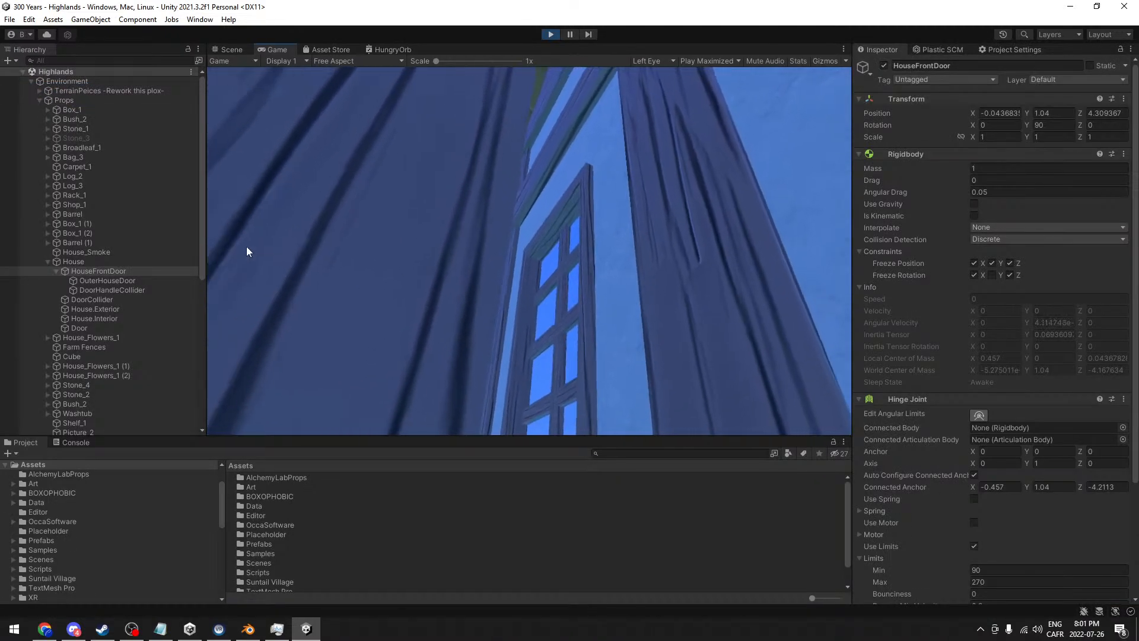
click(236, 50)
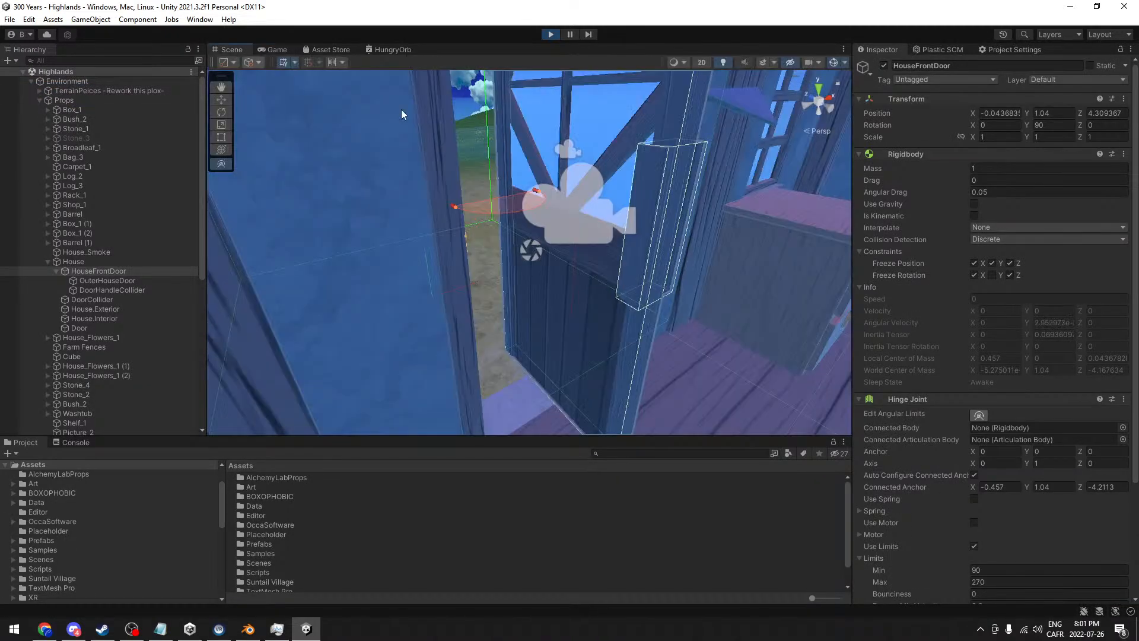
middle_drag(563, 249, 516, 332)
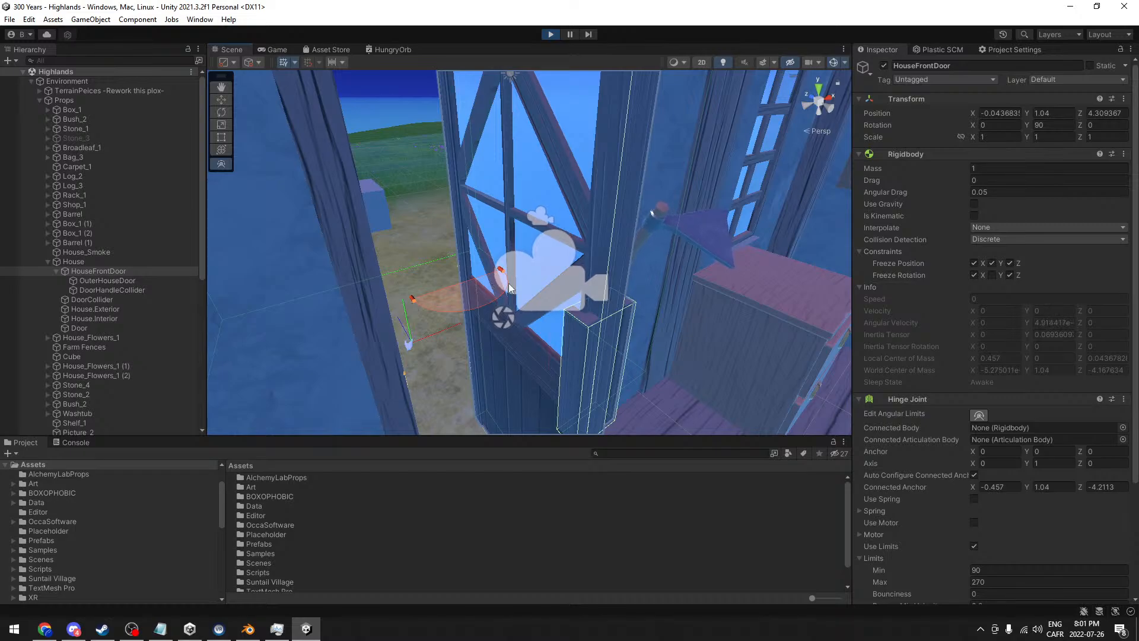
scroll(942, 282, down, 4)
scroll(942, 282, down, 1)
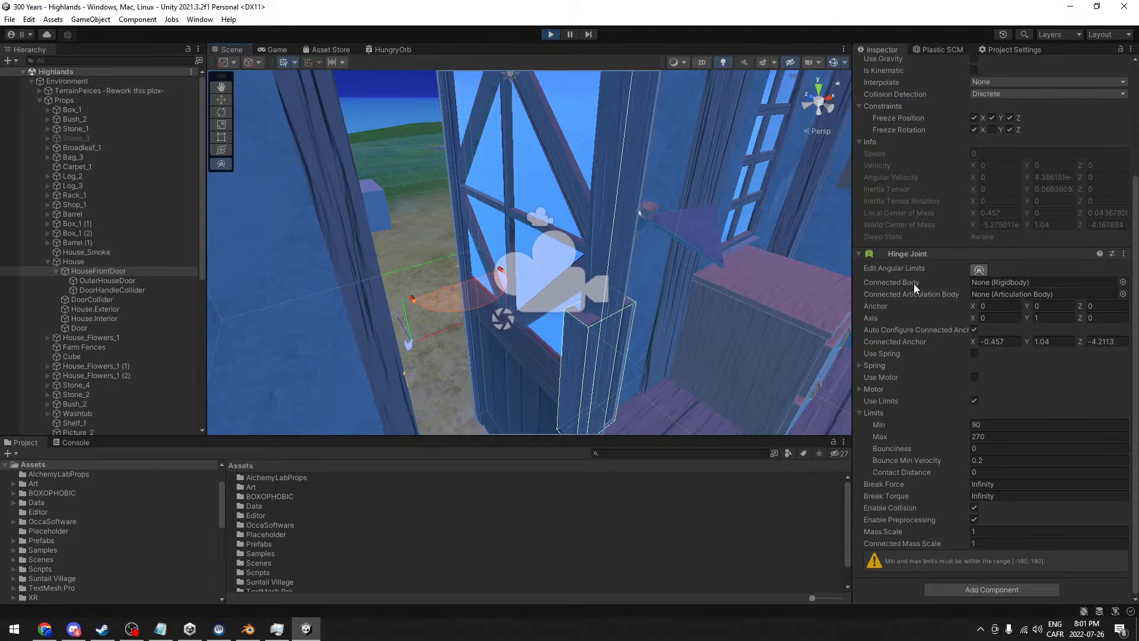
scroll(490, 290, down, 6)
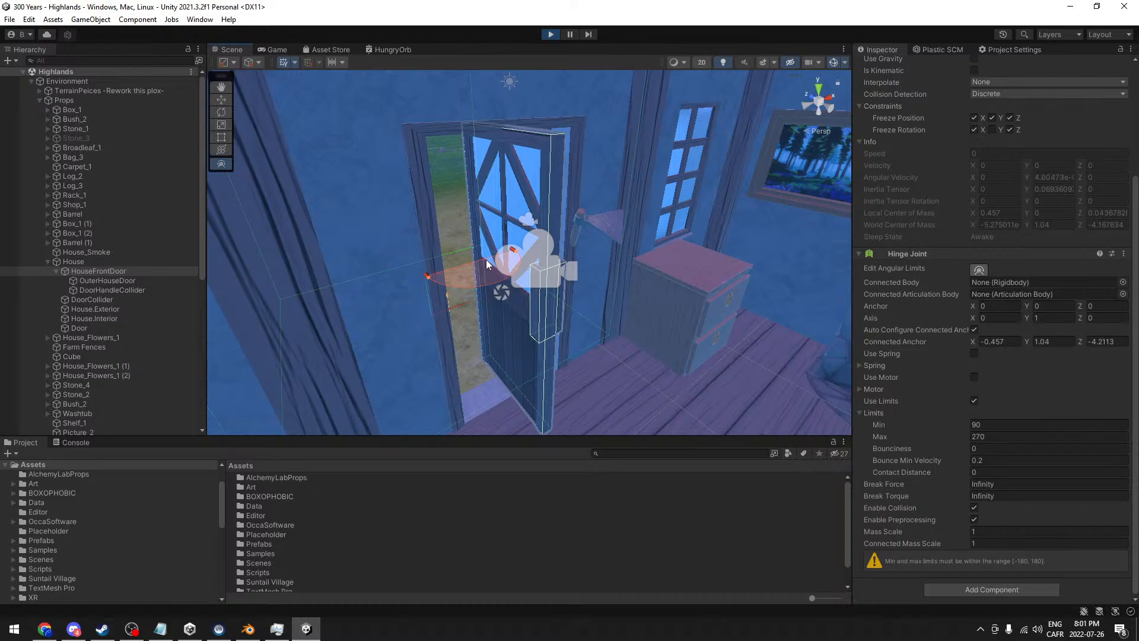
- Adjust the Connected Anchor X value of HouseFrontDoor's Hinge Joint to about -0.4 while the scene plays
click(107, 283)
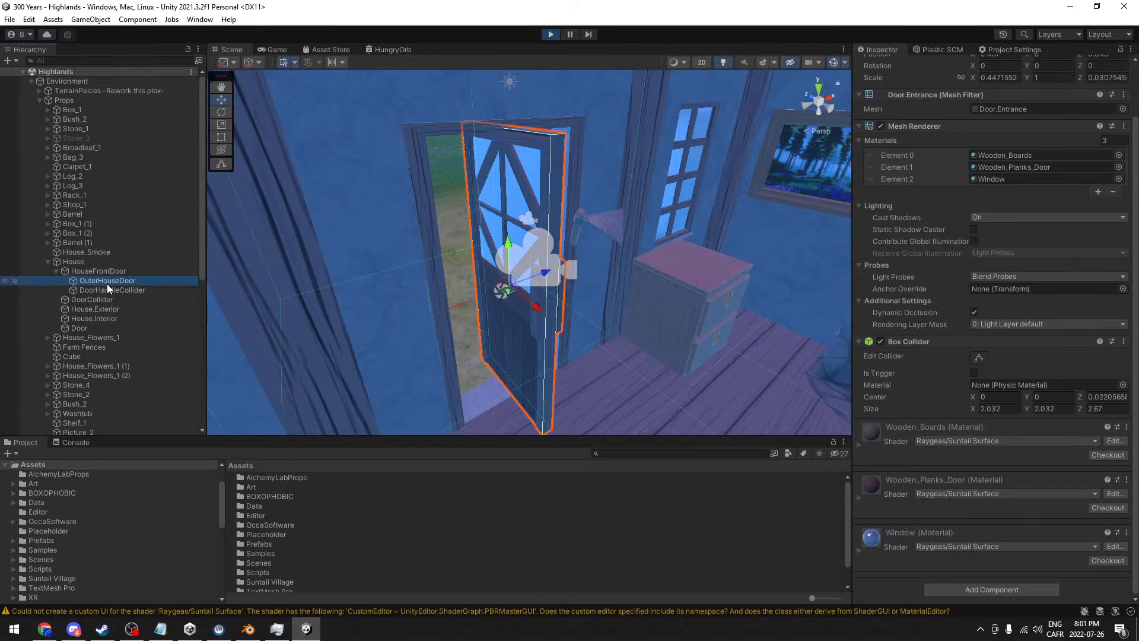
click(105, 271)
scroll(897, 315, down, 3)
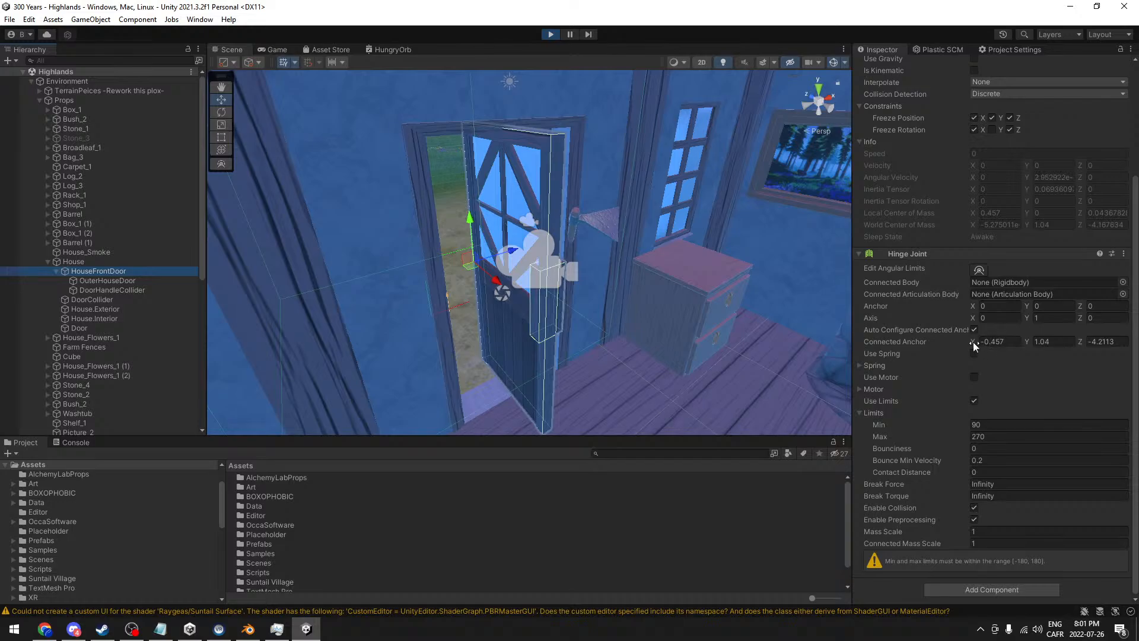
drag(973, 341, 1009, 336)
click(1006, 342)
click(1008, 342)
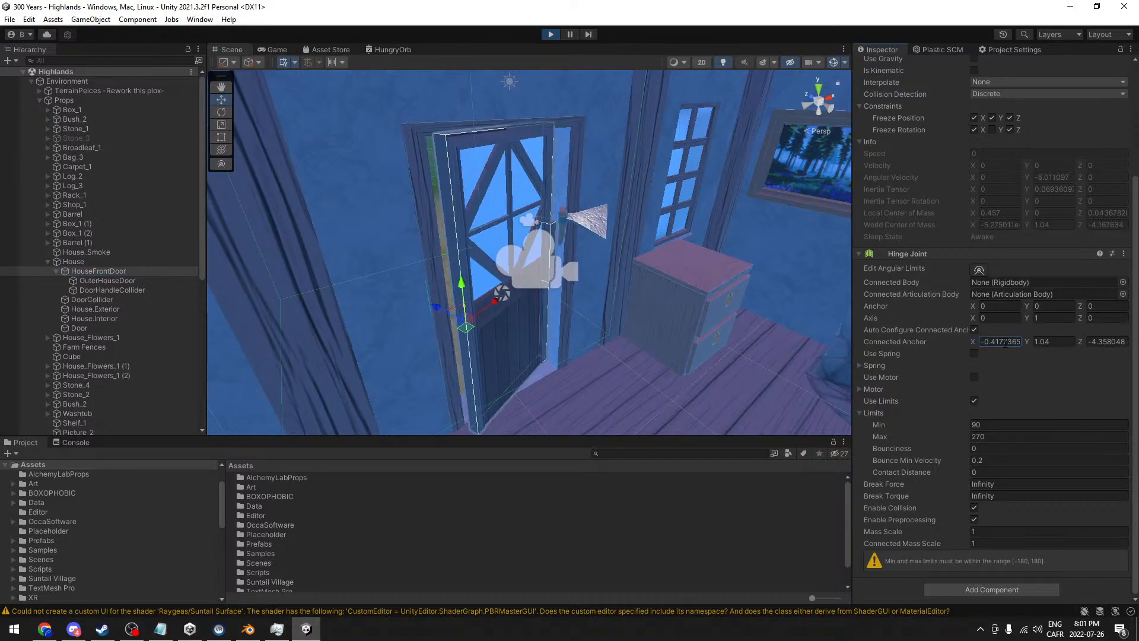
click(1050, 342)
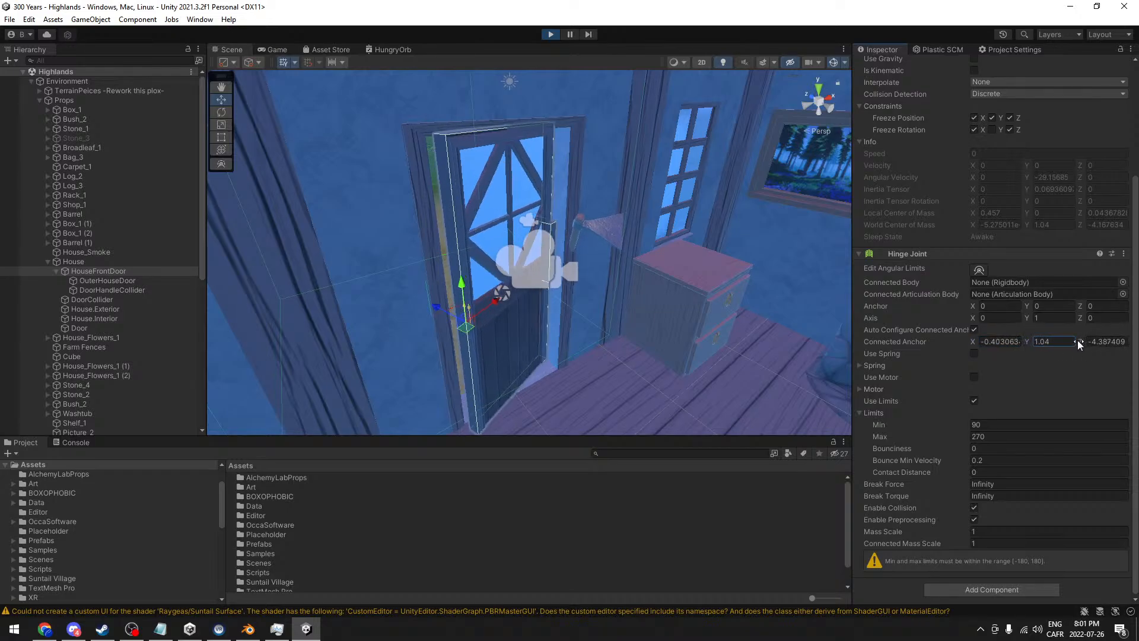
click(1106, 341)
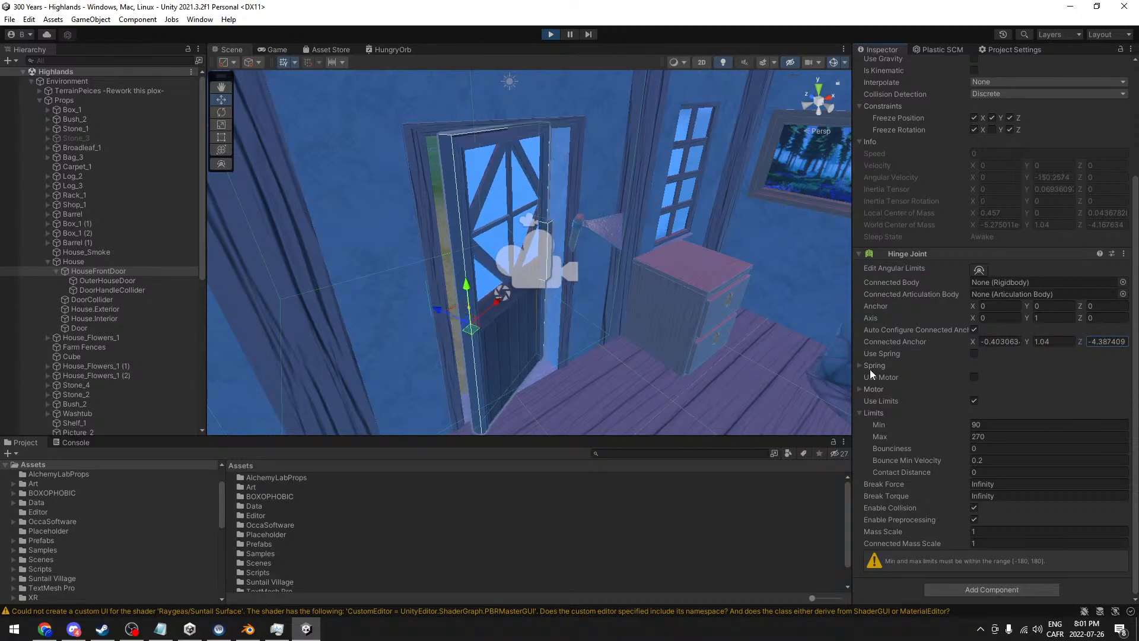
- Set HouseFrontDoor's Hinge Joint limits to Min -180 and Max 180 during play
click(989, 425)
text(-)
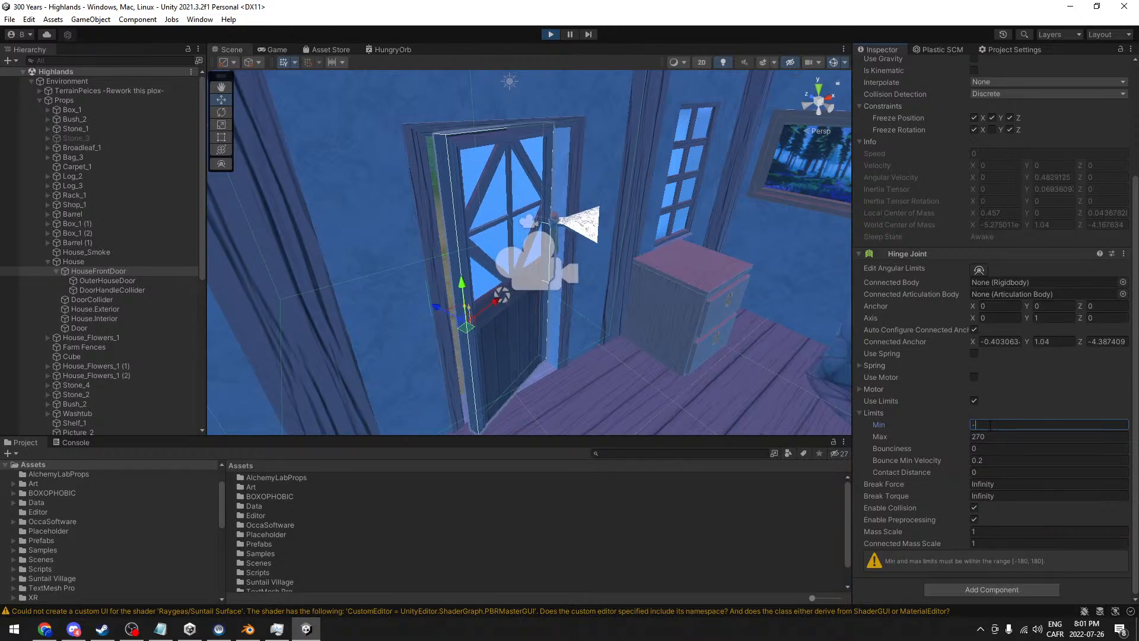
text(180)
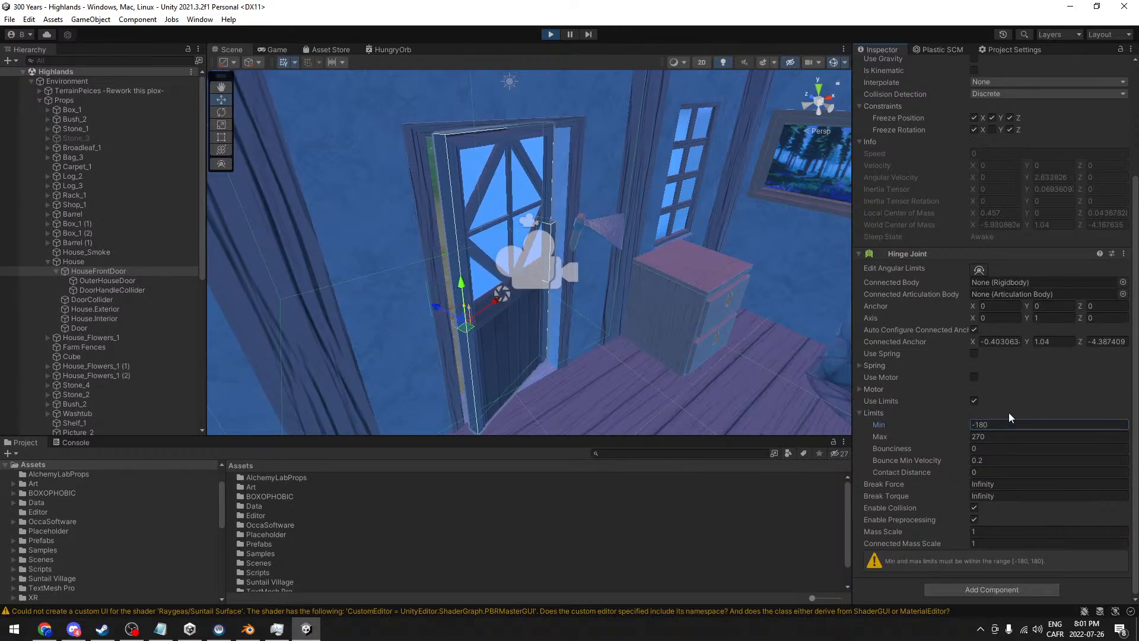
click(989, 437)
text(180)
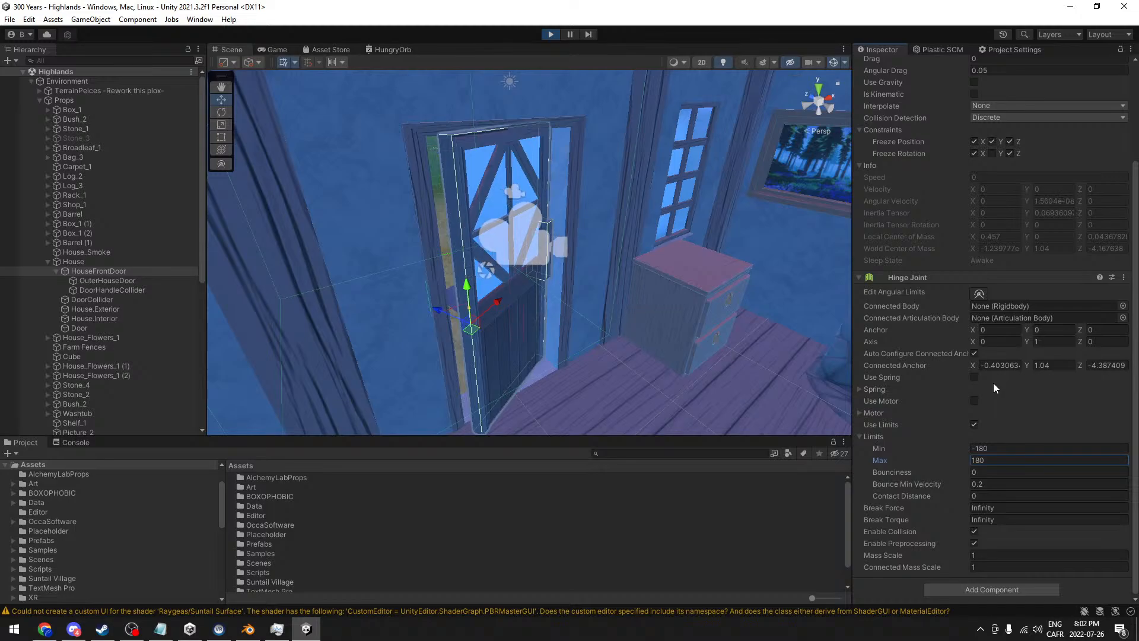
- Examine the partly open door in the Scene view, then inspect OuterHouseDoor's Box Collider settings
middle_drag(444, 304, 652, 336)
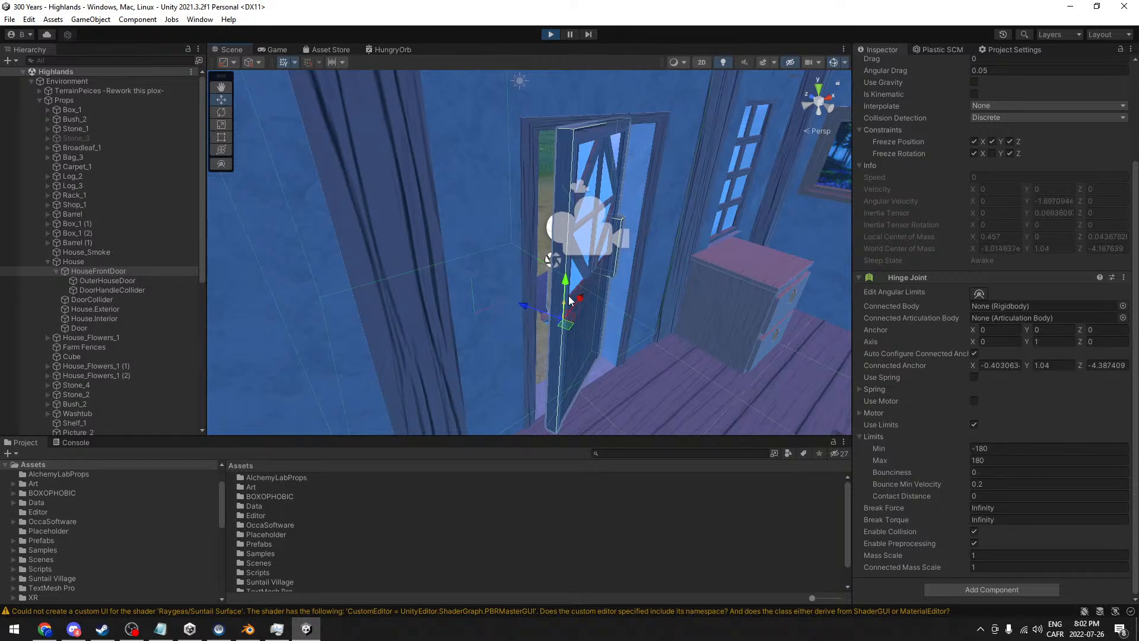
middle_drag(599, 309, 551, 296)
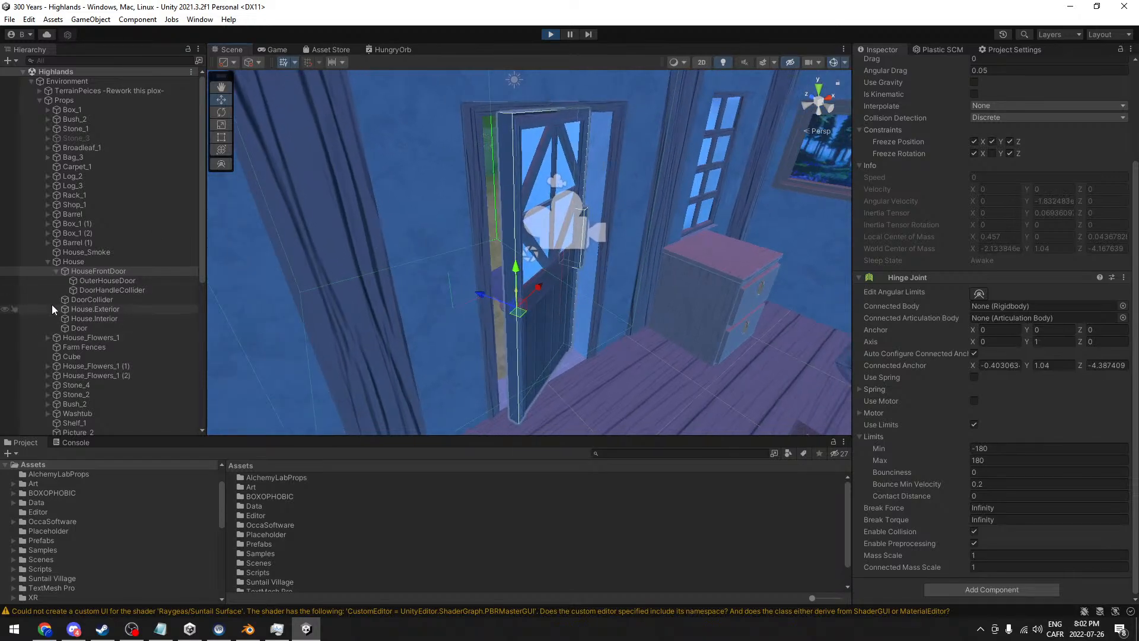
click(122, 280)
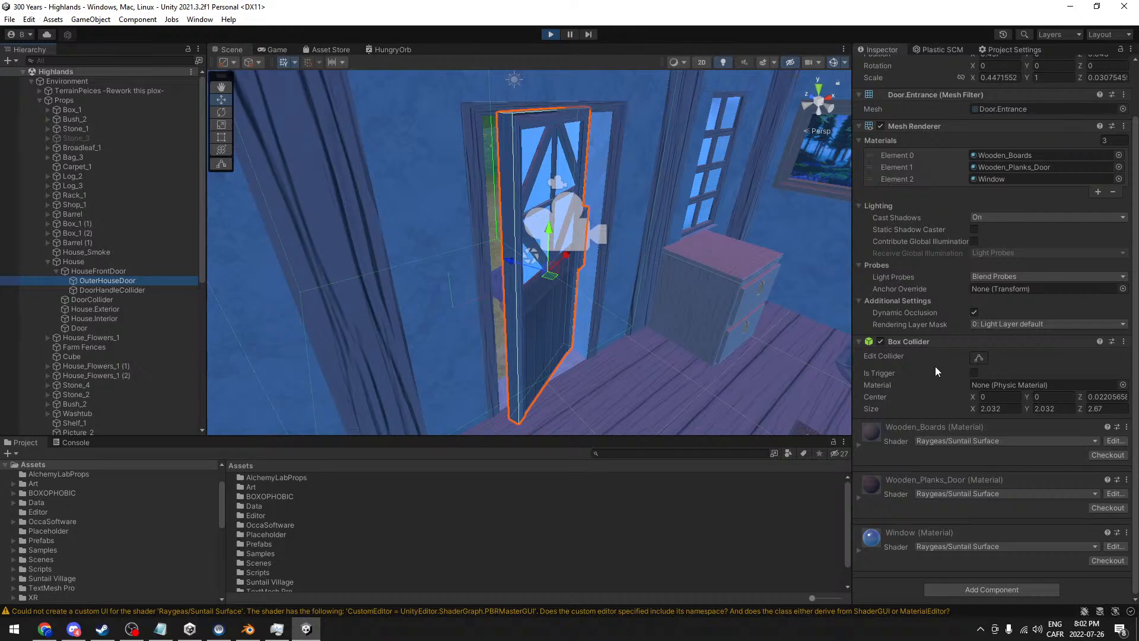
- Disable OuterHouseDoor's Box Collider during play, then exit play mode
click(880, 339)
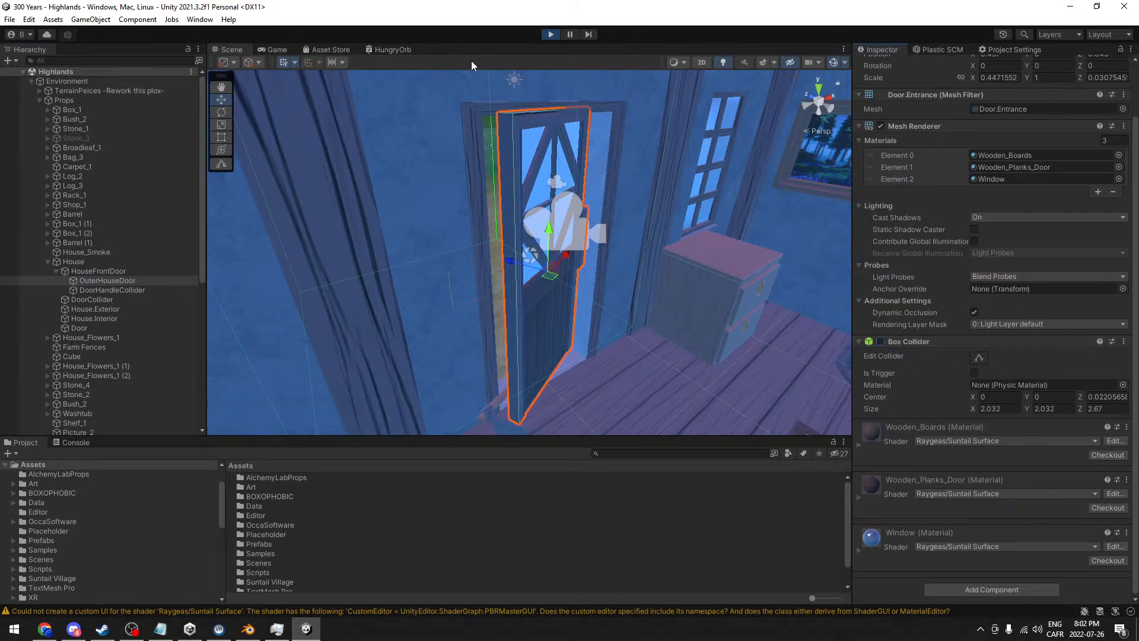
click(551, 35)
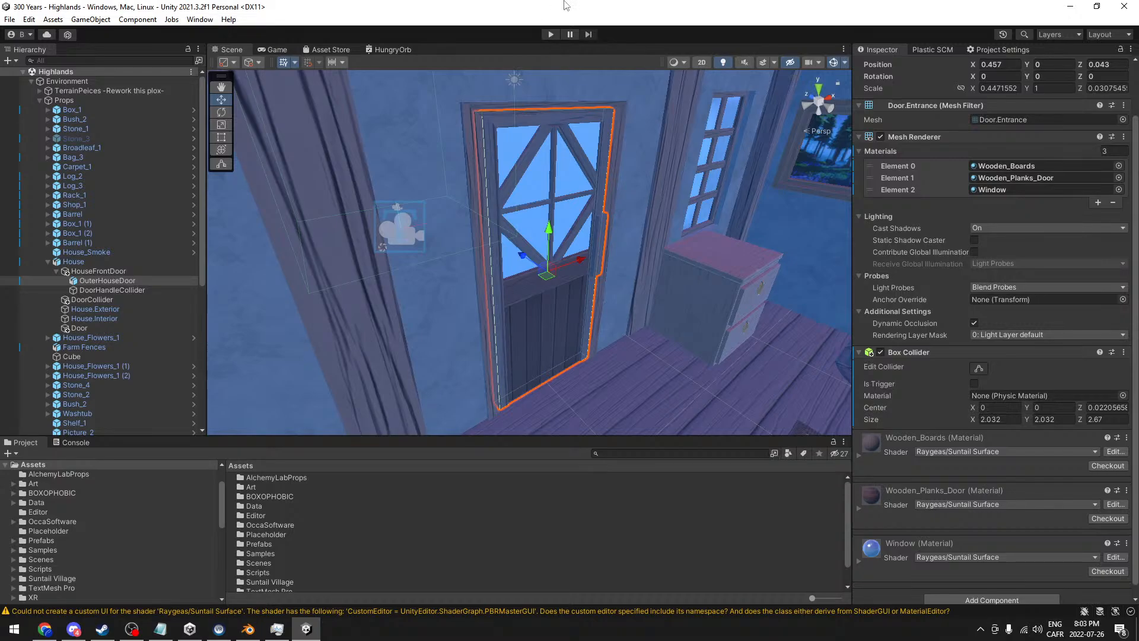
- Copy OuterHouseDoor's Box Collider component and remove it from that object
right_click(951, 352)
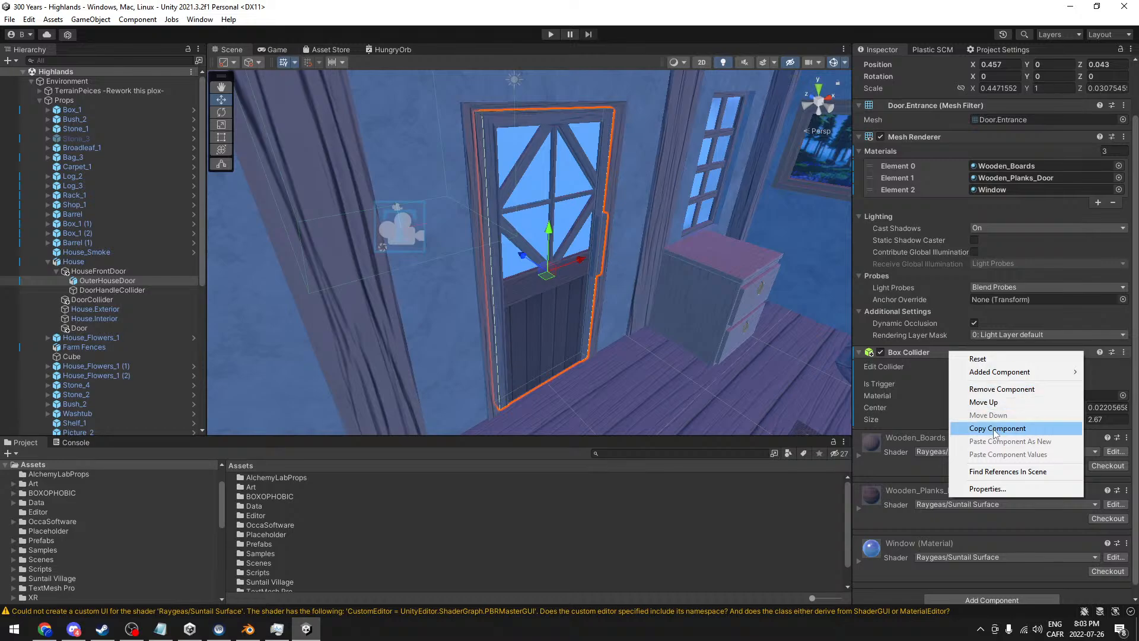
click(997, 430)
right_click(916, 347)
click(964, 384)
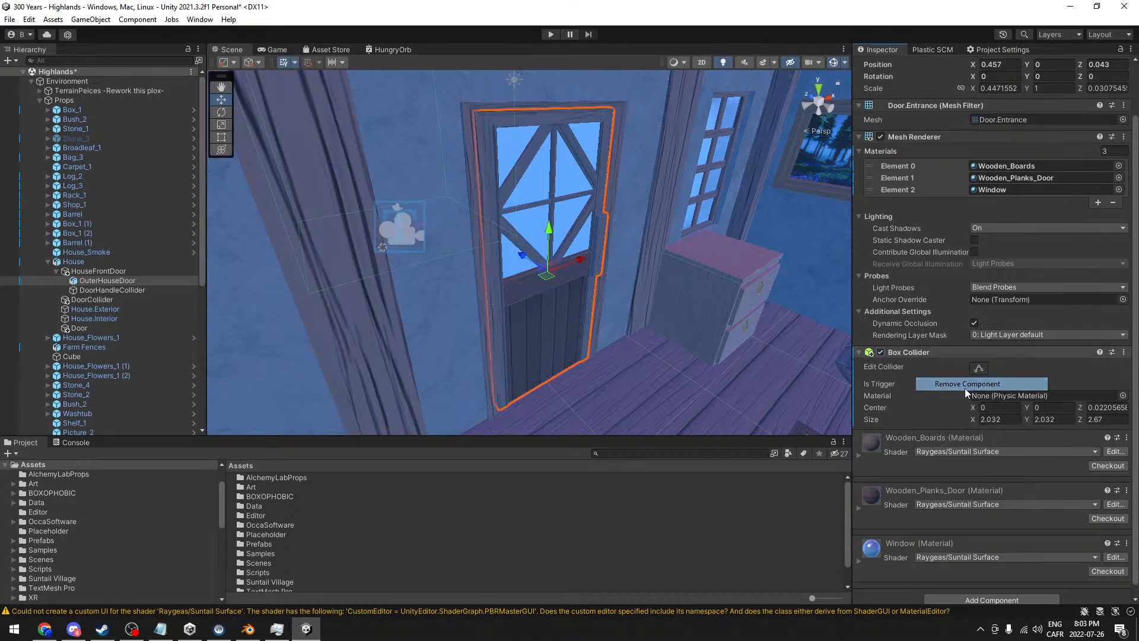
- Paste the copied Box Collider as a new component on HouseFrontDoor
click(98, 271)
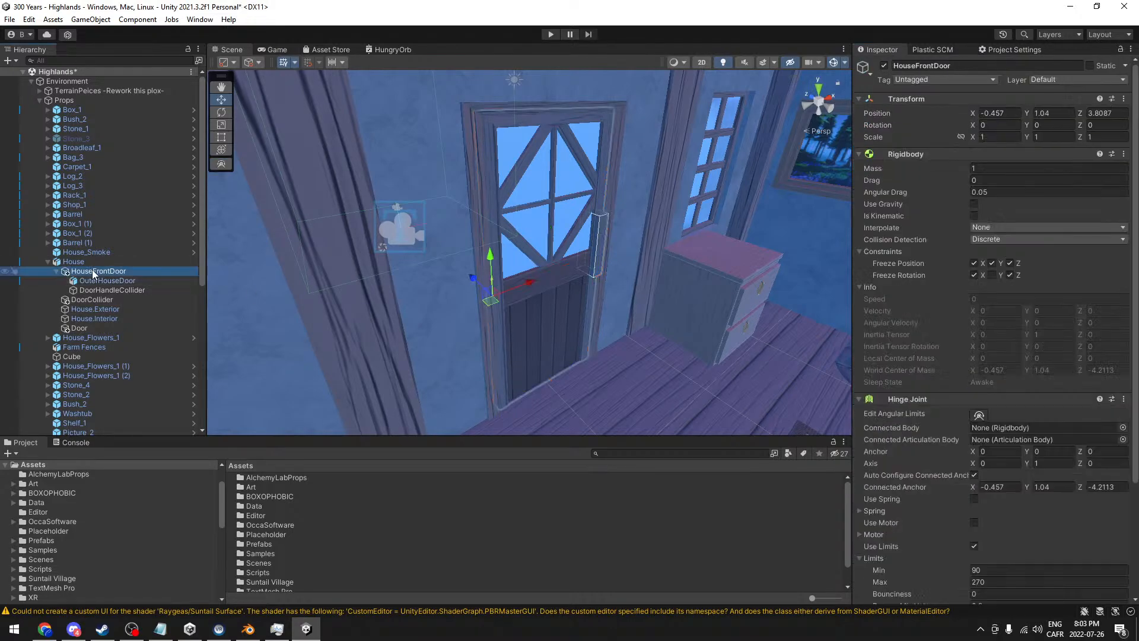
scroll(1008, 321, down, 5)
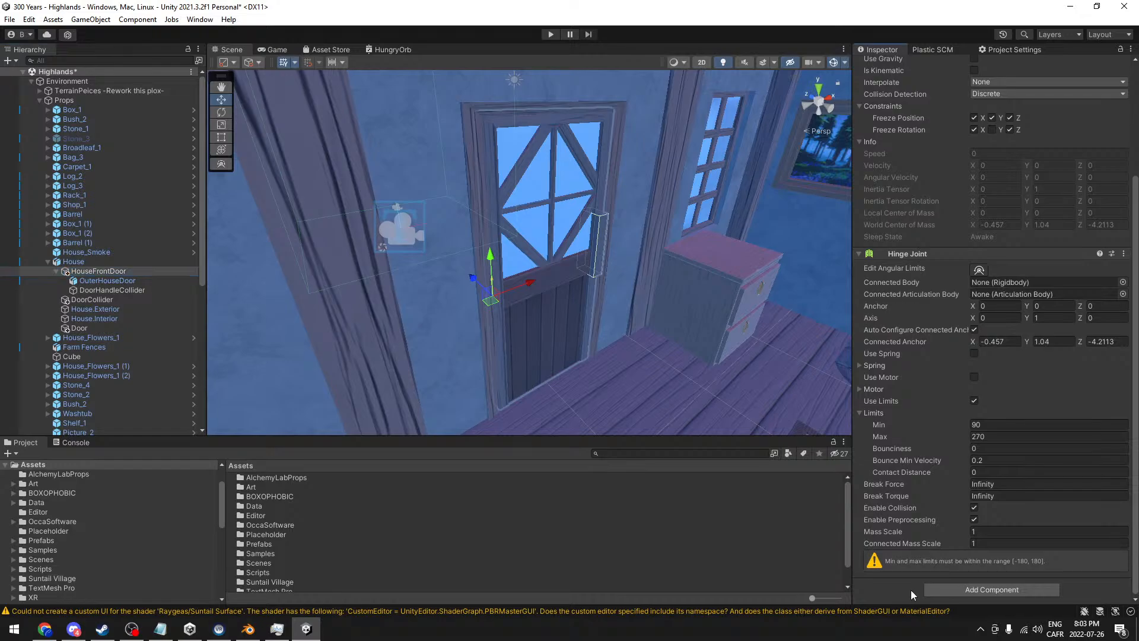
right_click(947, 260)
click(1020, 335)
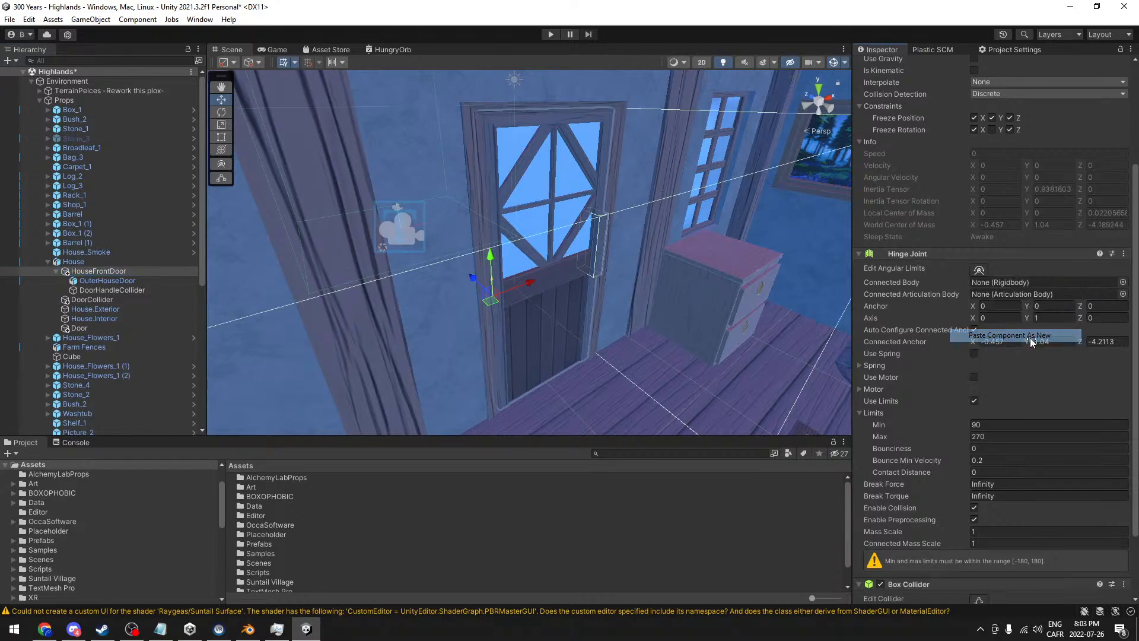
scroll(934, 366, down, 3)
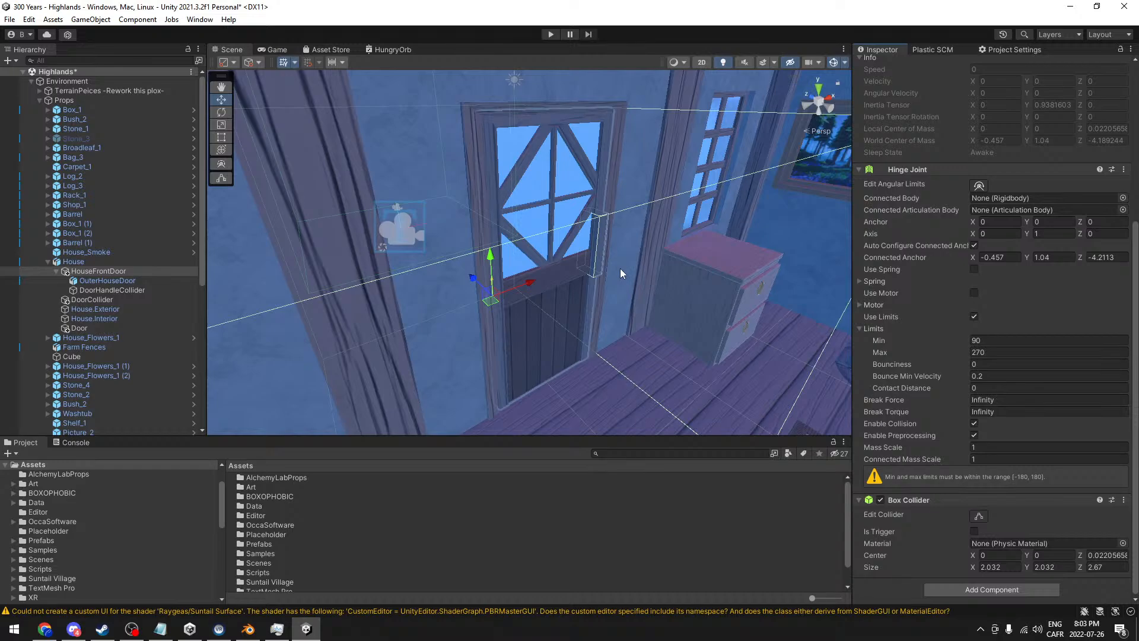
- Fit HouseFrontDoor's Box Collider to the door's outline in front view, about 0.905 wide and 2.04 high
scroll(620, 268, down, 5)
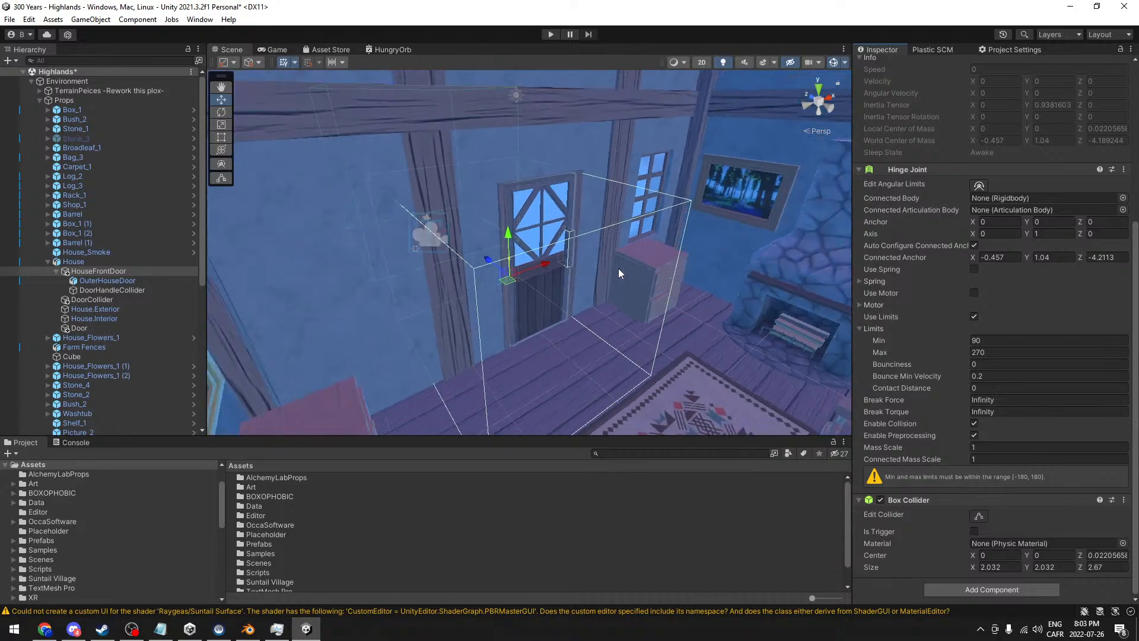
drag(974, 567, 959, 567)
click(819, 107)
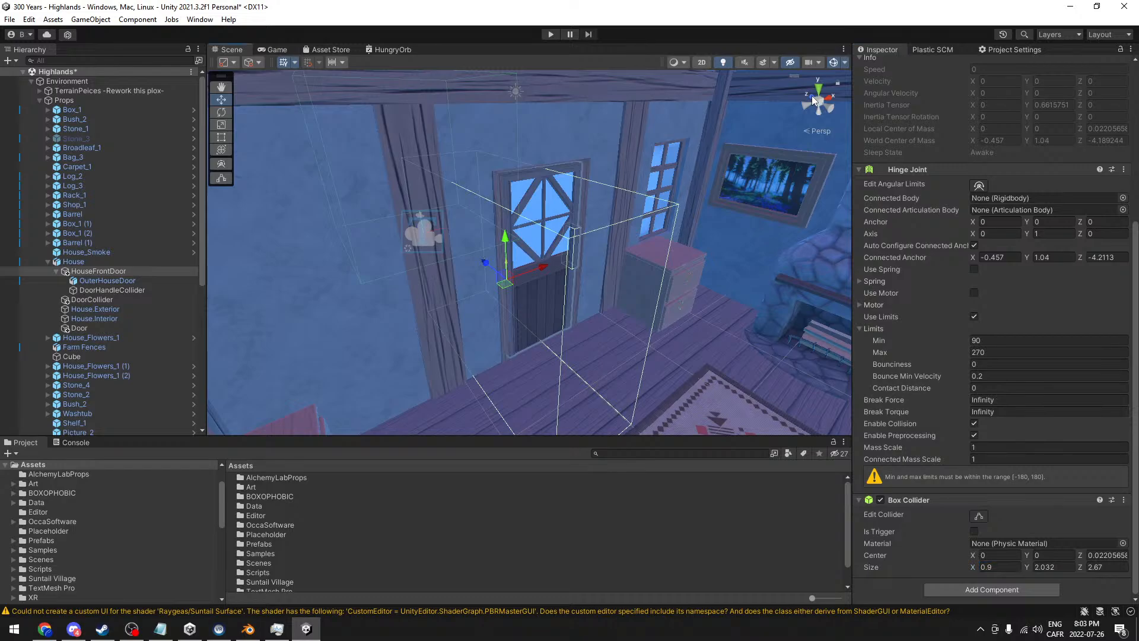
middle_drag(553, 260, 581, 239)
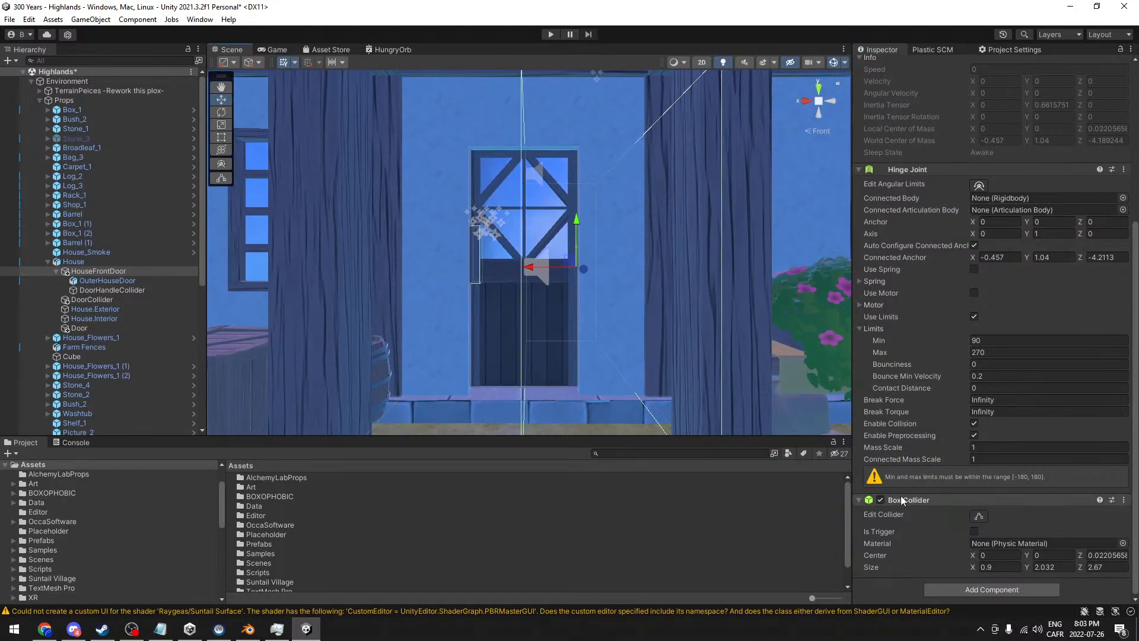
click(810, 130)
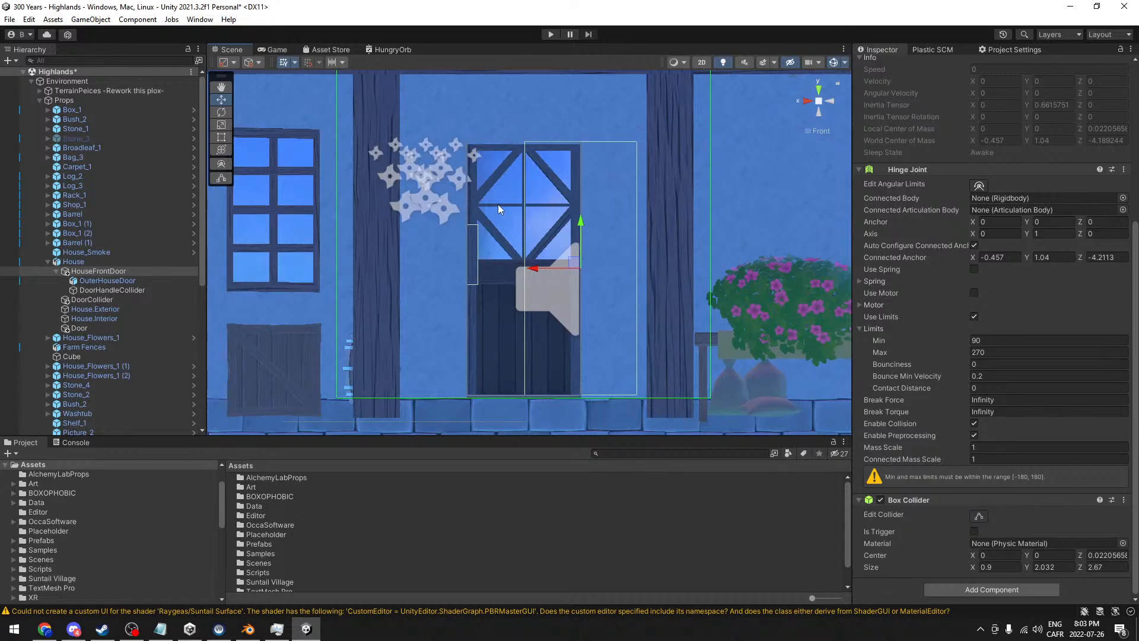
click(979, 515)
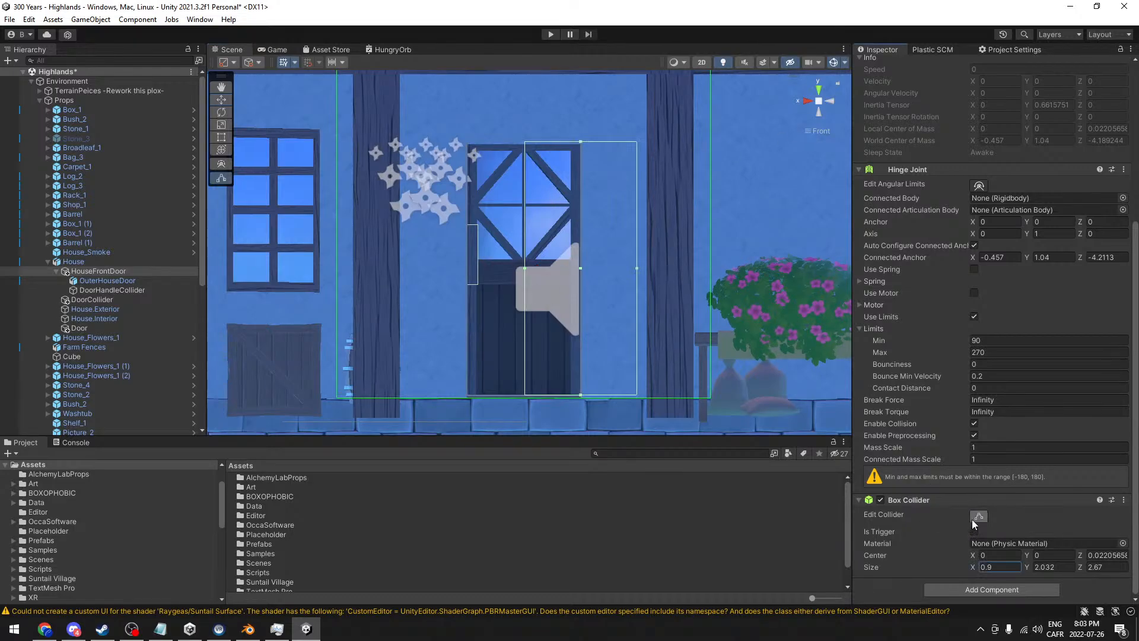
drag(525, 269, 468, 271)
drag(638, 267, 581, 263)
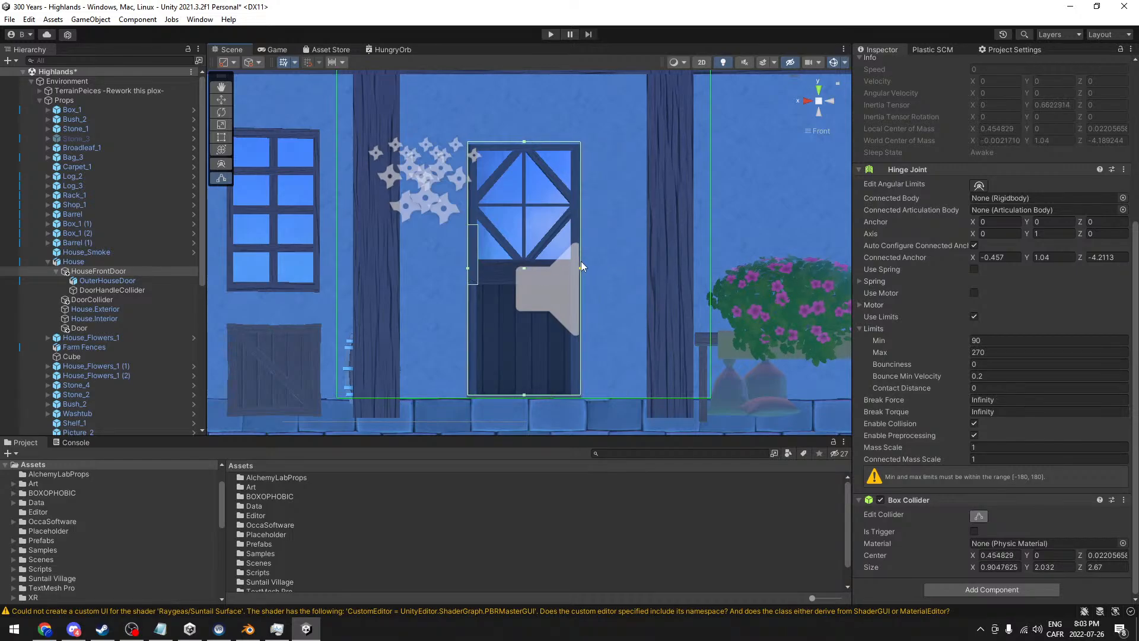
drag(523, 142, 529, 144)
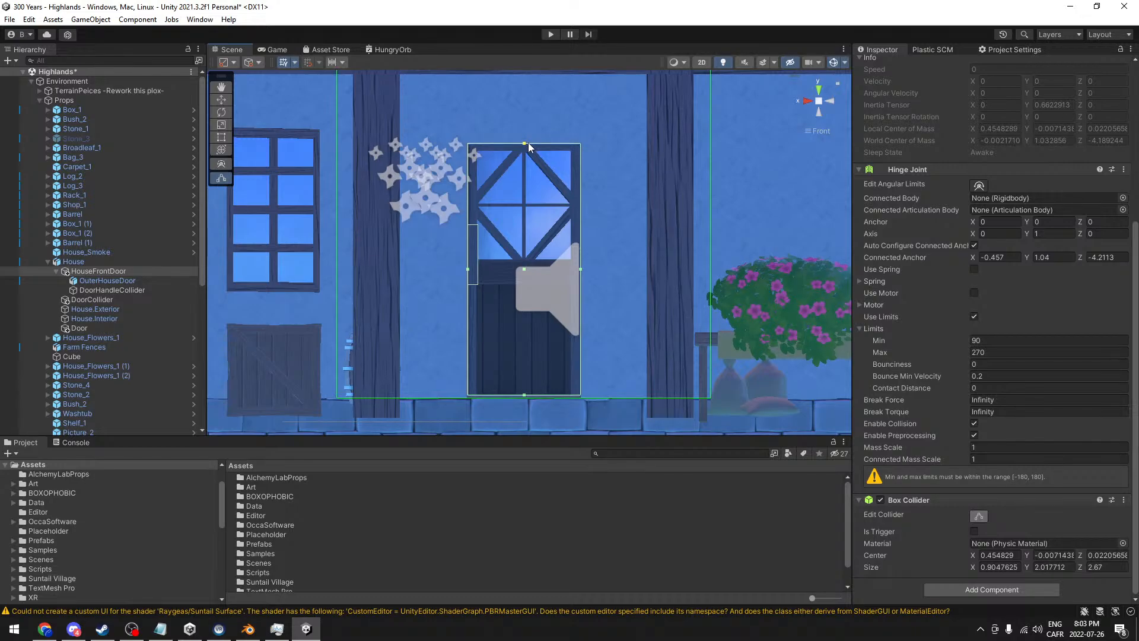
drag(525, 393, 525, 396)
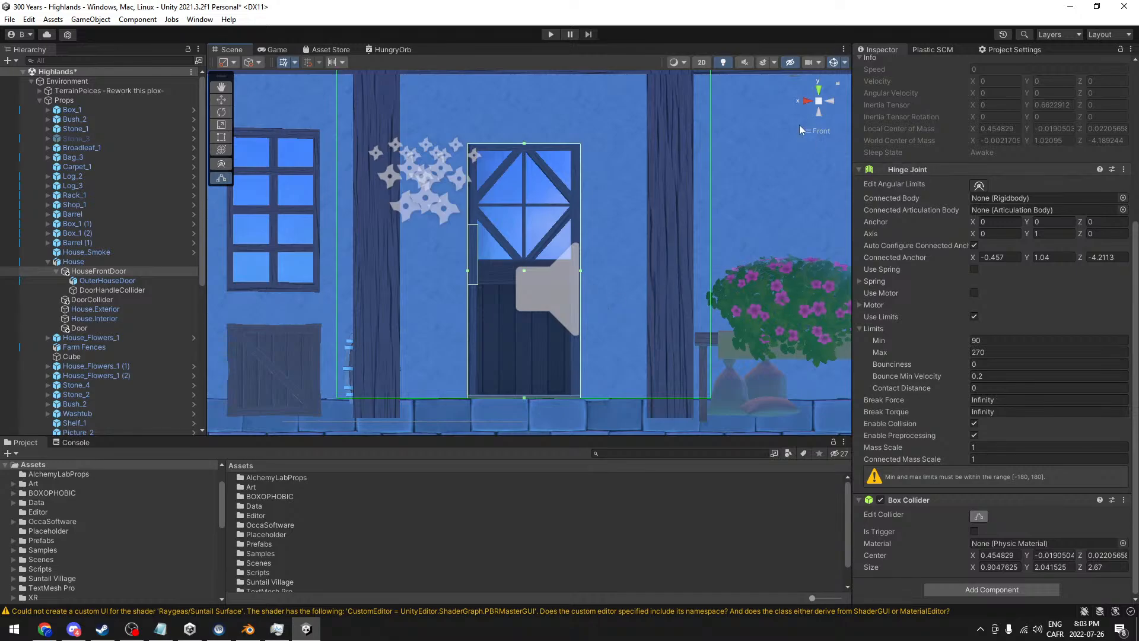
- Thin HouseFrontDoor's Box Collider from the side view to a depth of about 0.07, matching the door's thickness
click(824, 102)
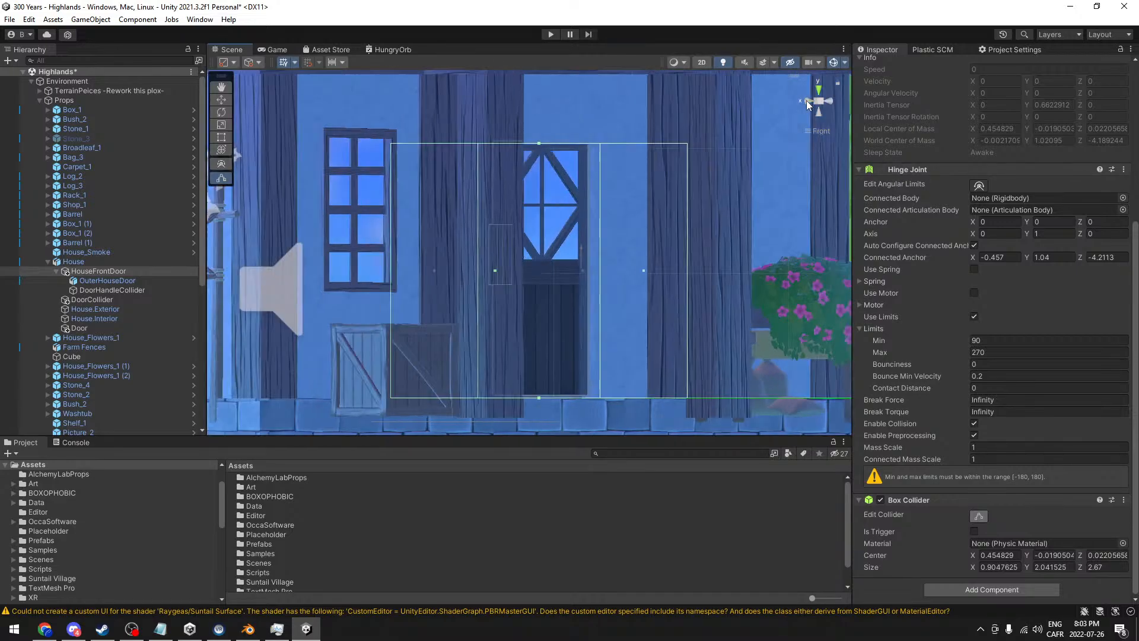
drag(383, 269, 547, 268)
drag(717, 270, 558, 269)
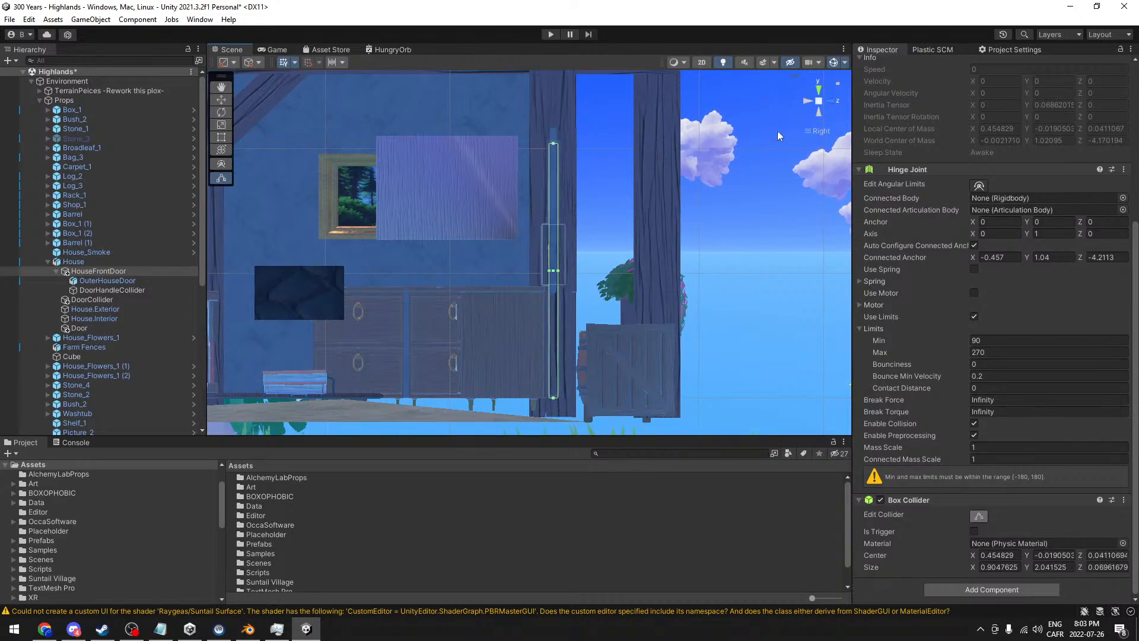
click(808, 130)
alt+drag(699, 264, 373, 354)
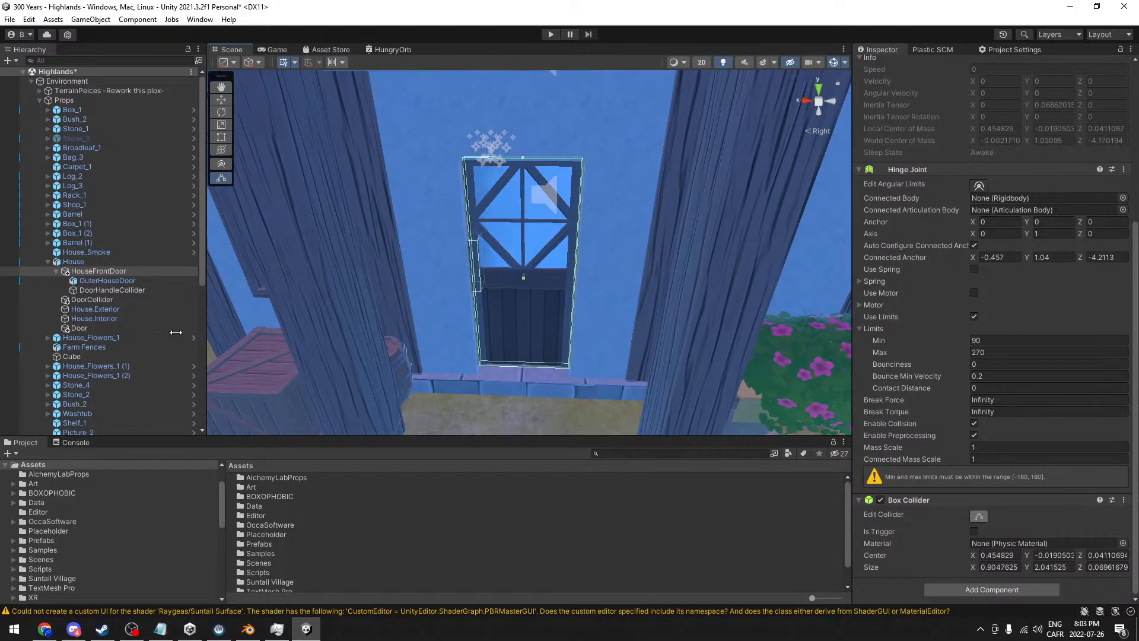
- Check the components of OuterHouseDoor and HouseFrontDoor, then save the Highlands scene
click(145, 282)
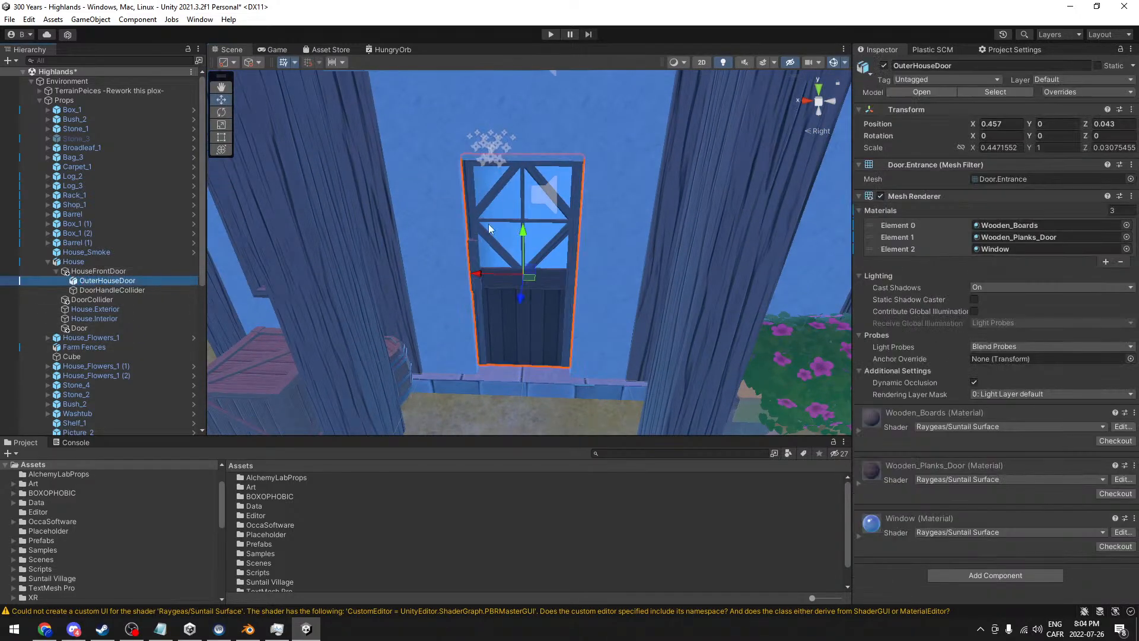
click(153, 272)
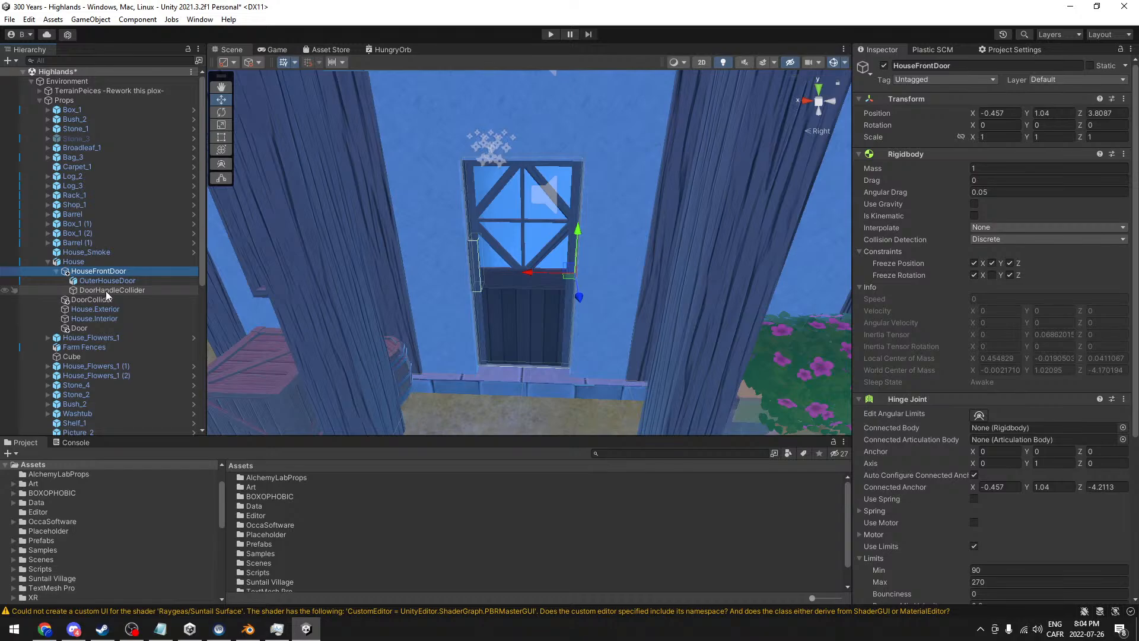
scroll(991, 326, down, 8)
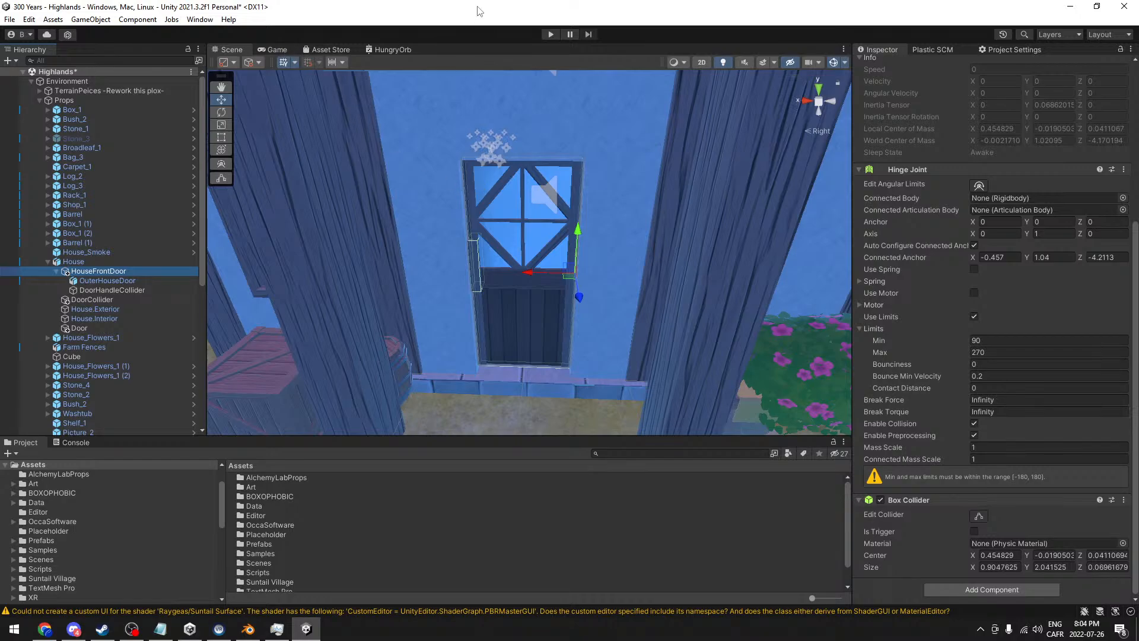
key(ctrl+s)
- Play the scene, restore the Game view from maximized, and examine the door and its Hinge Joint in the Scene view
click(548, 35)
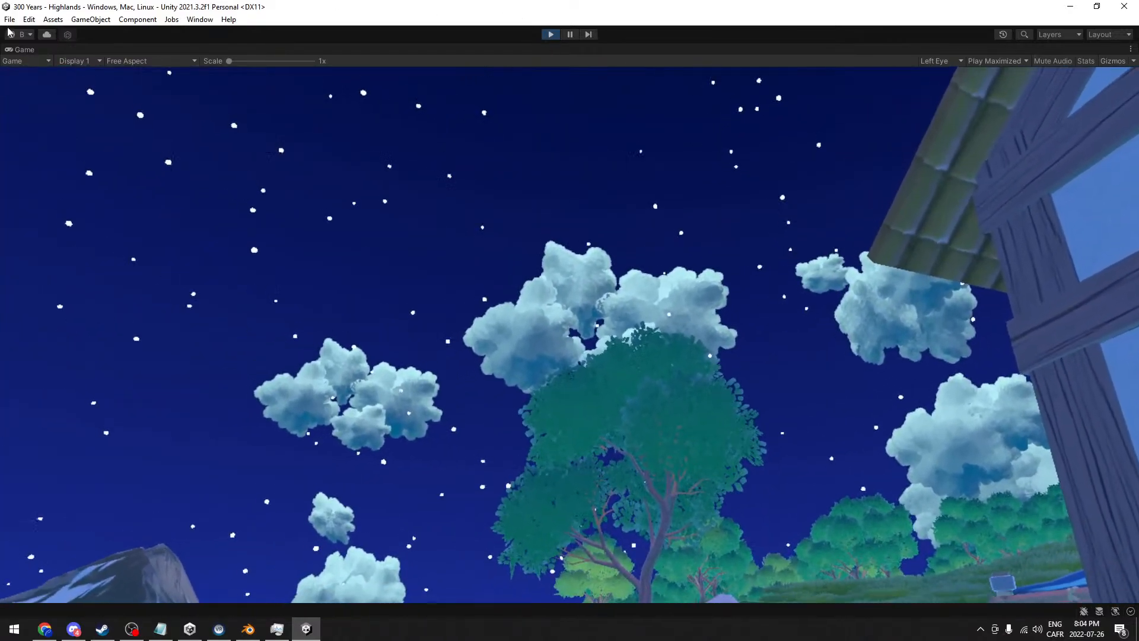
right_click(23, 50)
click(62, 86)
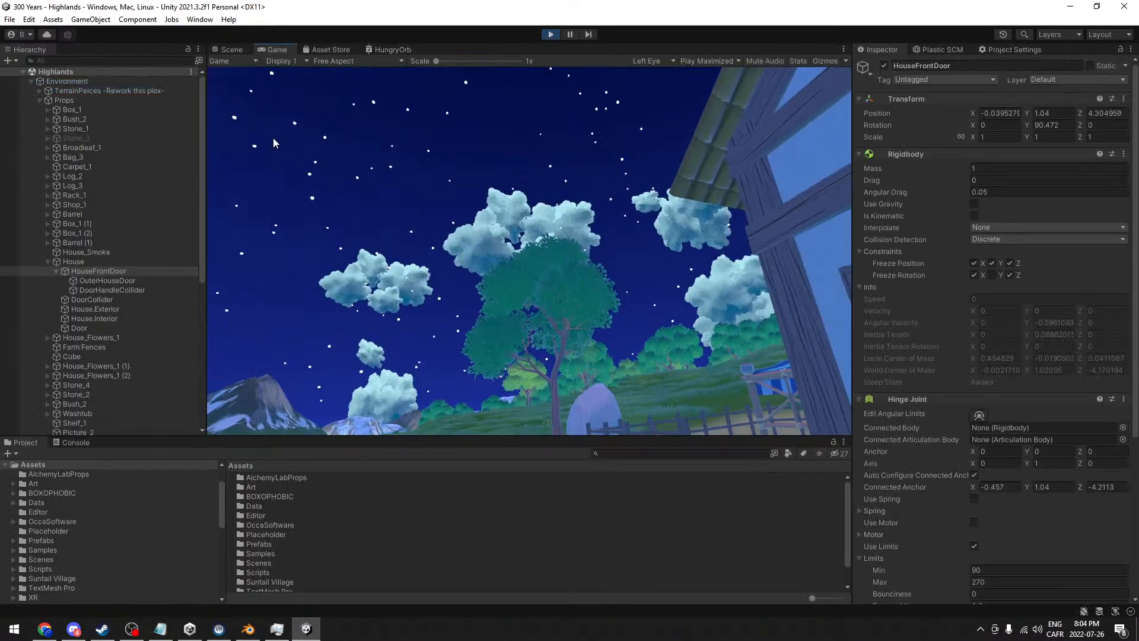
click(232, 47)
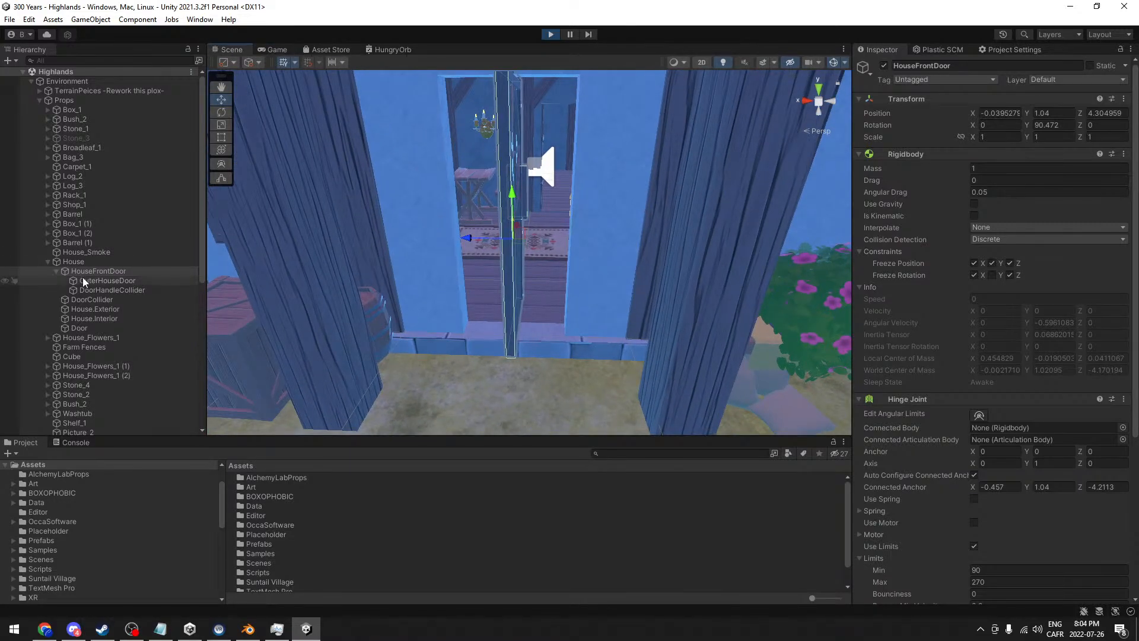
alt+drag(419, 261, 478, 318)
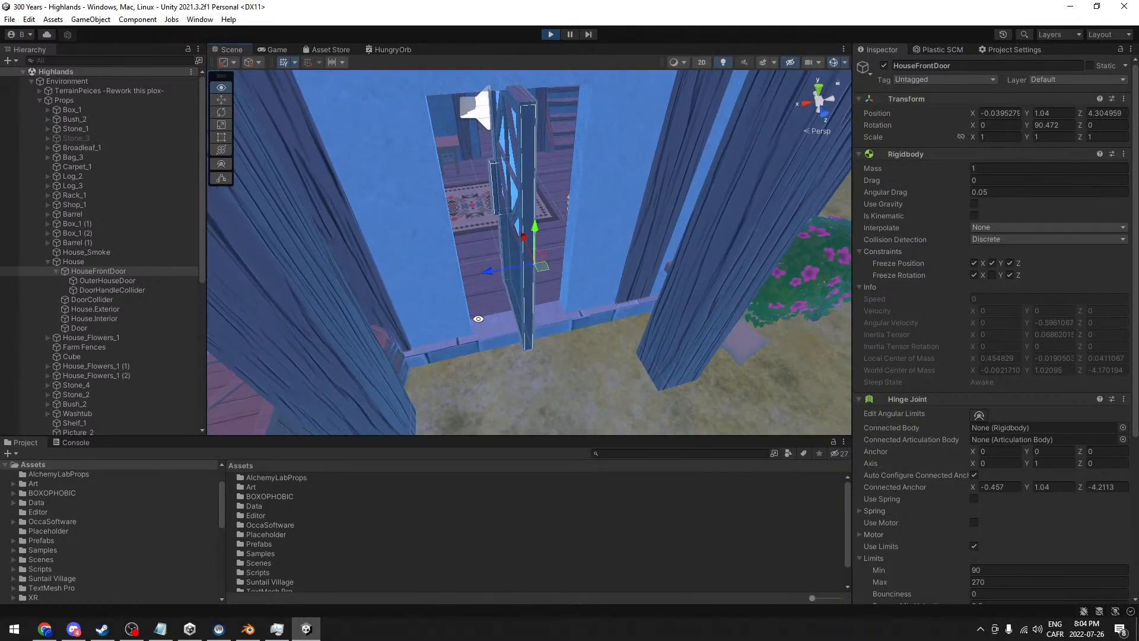
scroll(897, 315, down, 4)
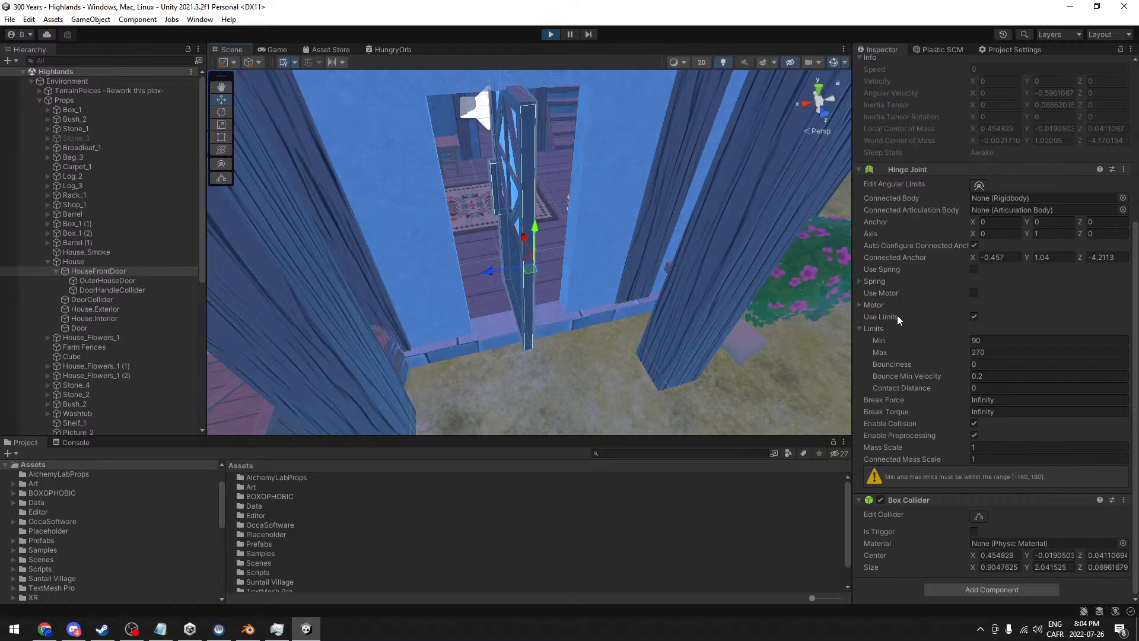
- Exit play mode and set HouseFrontDoor's Hinge Joint limits to Min -180 and Max 180
click(552, 38)
click(998, 342)
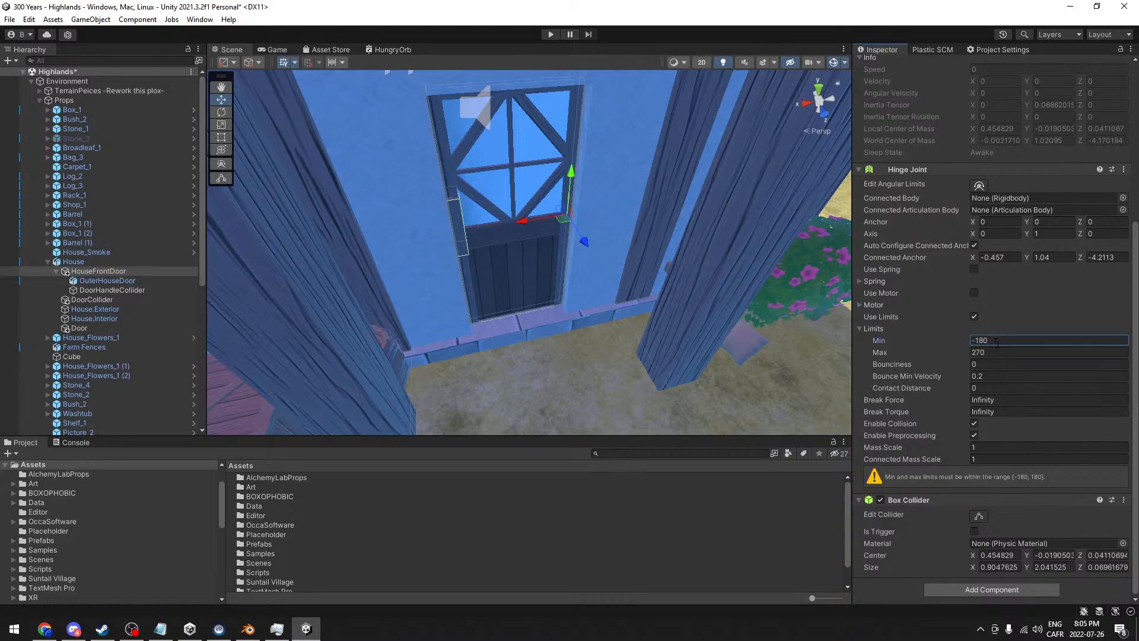
click(997, 353)
text(180)
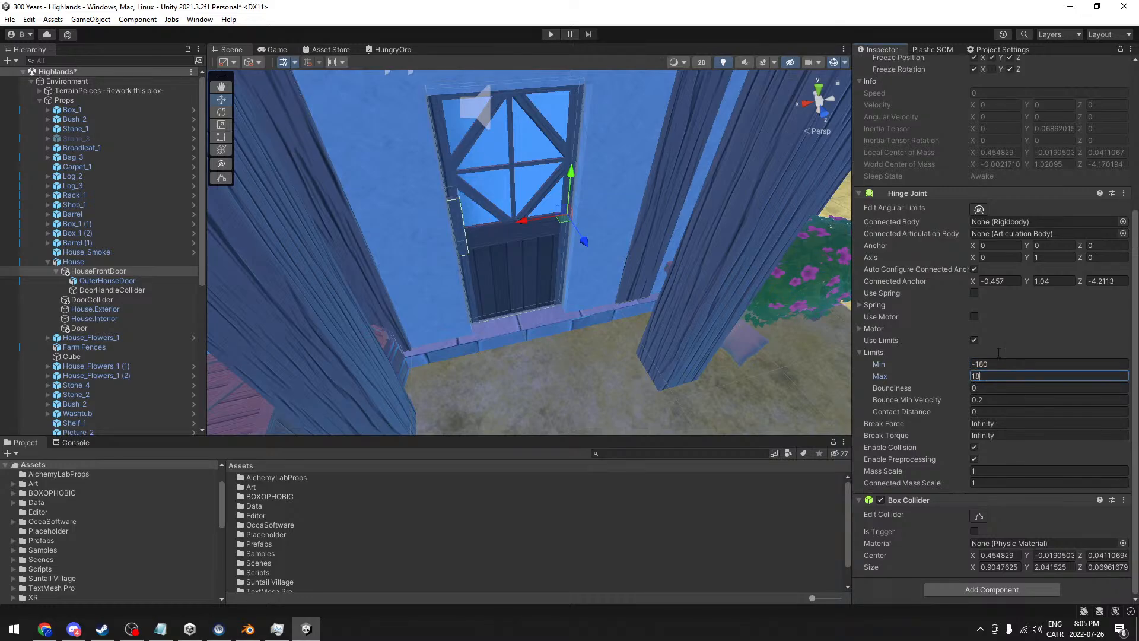
- Set the Game view's play behaviour to Play Focused and return to the Scene view
click(273, 49)
click(724, 60)
click(721, 73)
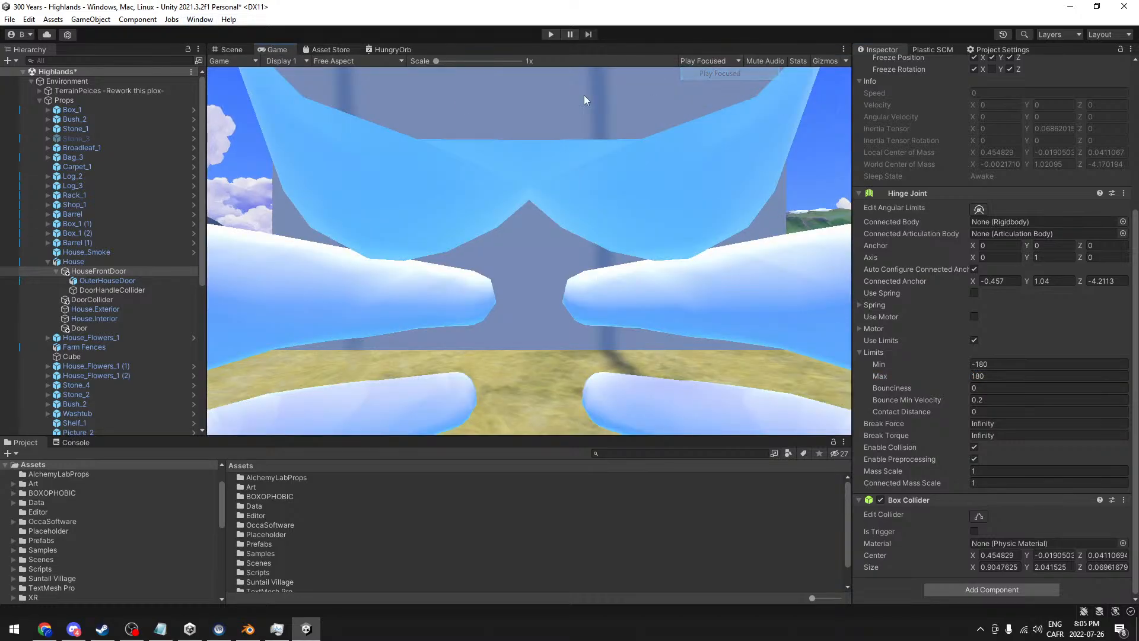
click(231, 49)
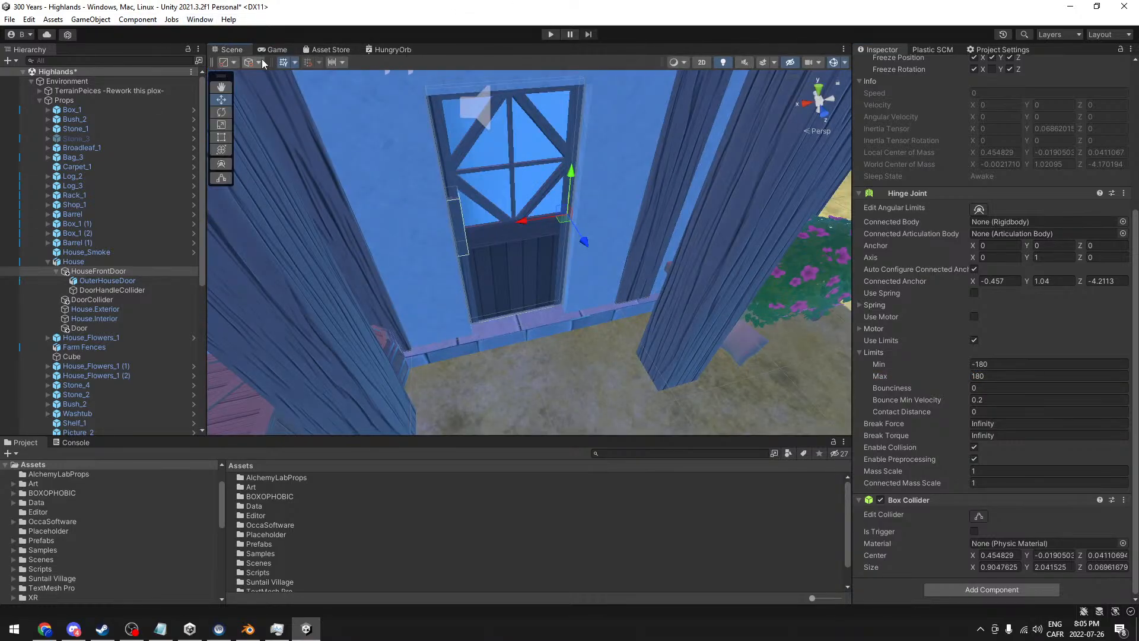
- Play the scene and examine the front door in the Scene view and then the Game view
click(551, 34)
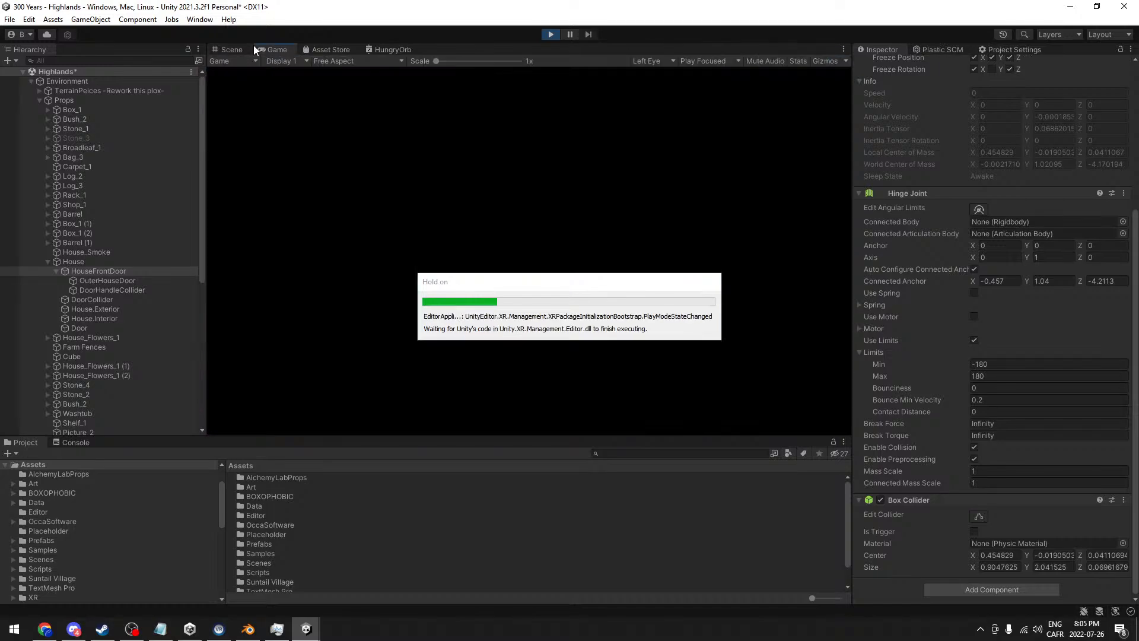
click(227, 47)
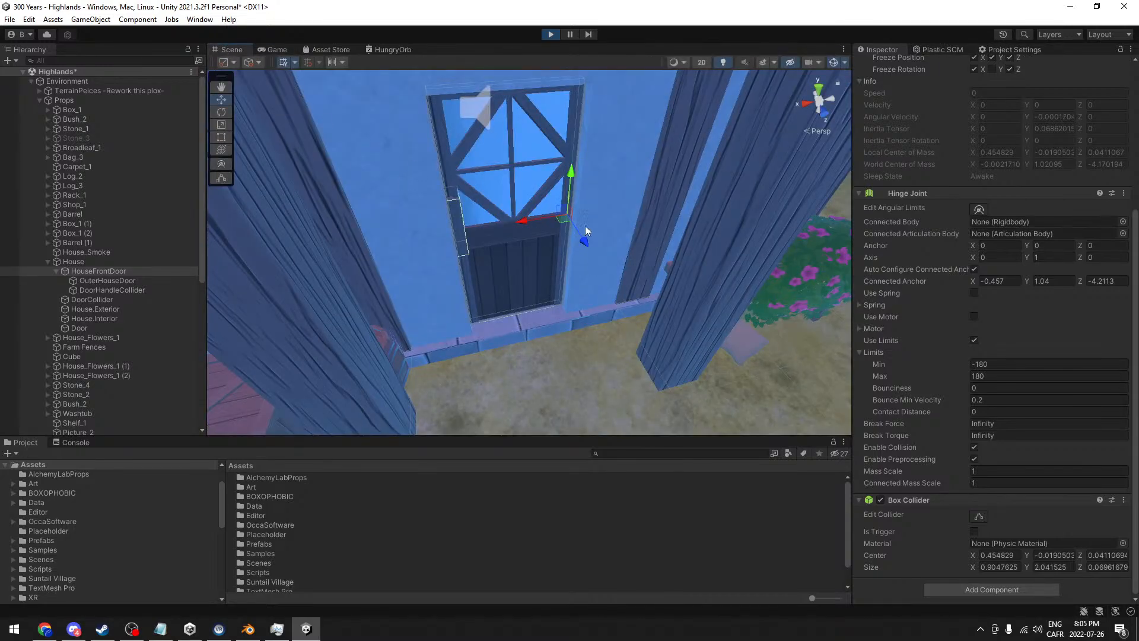
alt+drag(519, 219, 444, 244)
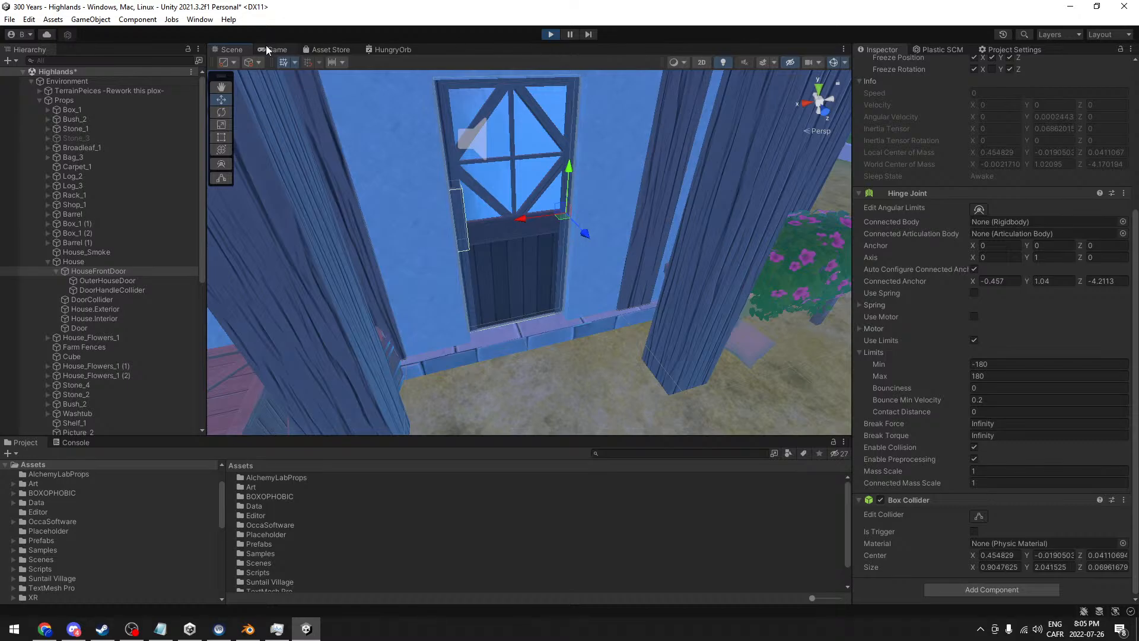
click(268, 48)
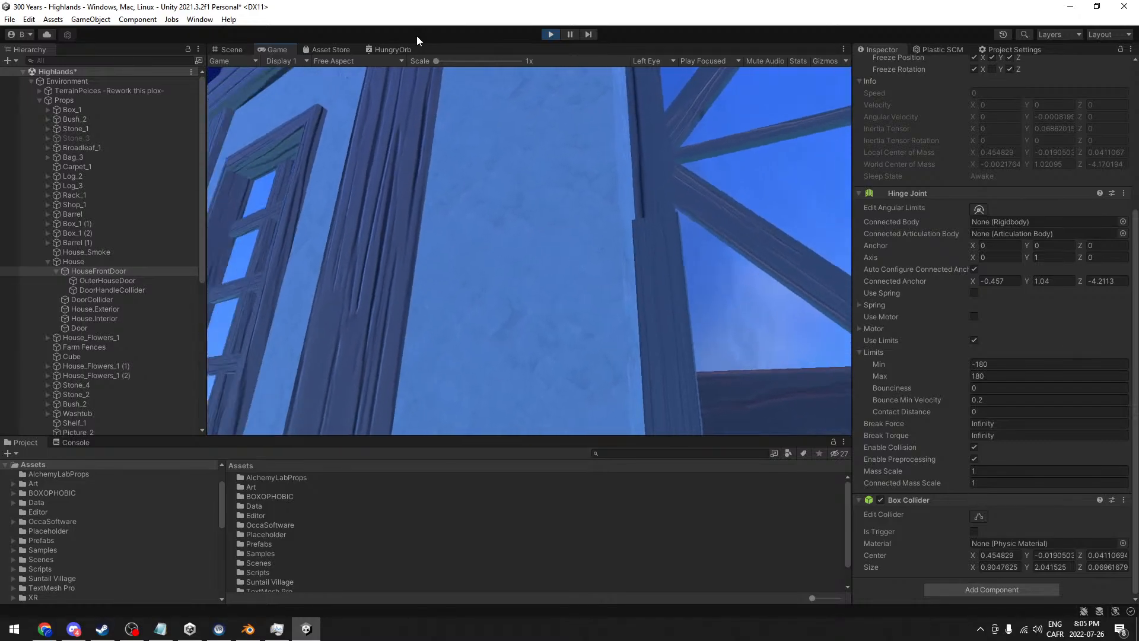
- Examine the running front door in the Scene view, exit play mode, and inspect the closed door's edge up close
click(231, 49)
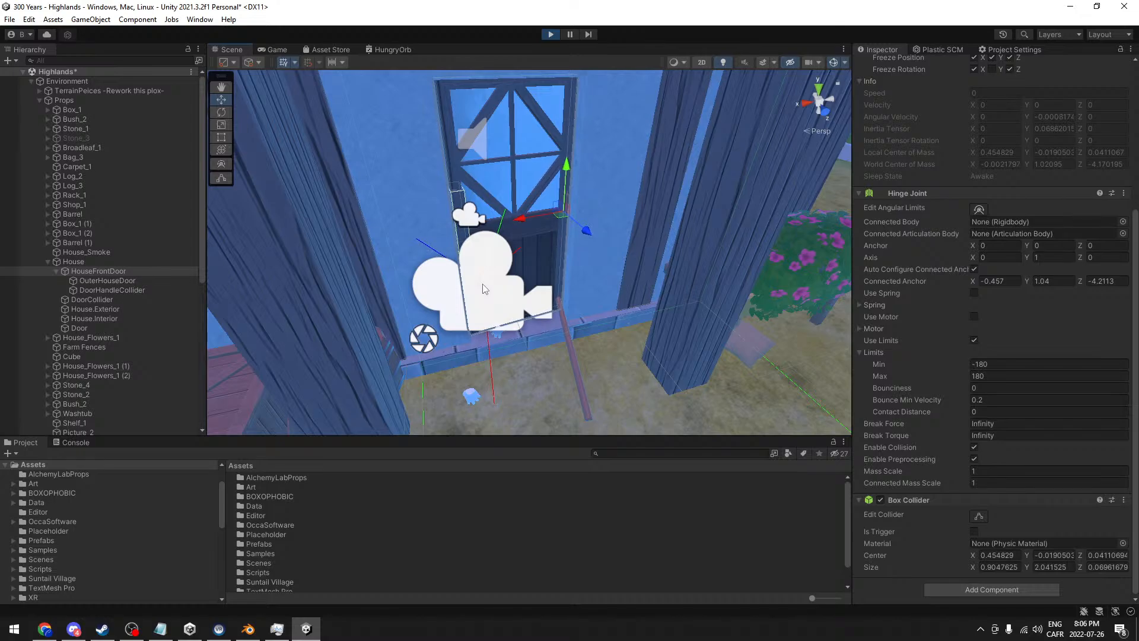
click(545, 34)
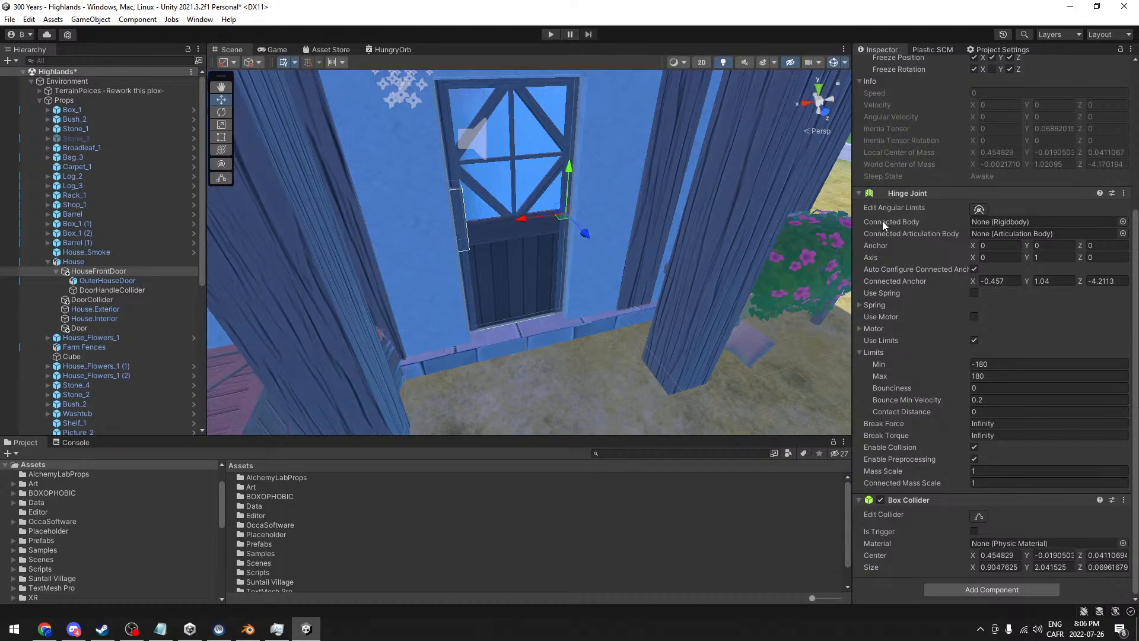
alt+drag(613, 227, 696, 289)
scroll(621, 185, up, 4)
middle_drag(603, 195, 590, 269)
alt+drag(590, 269, 612, 225)
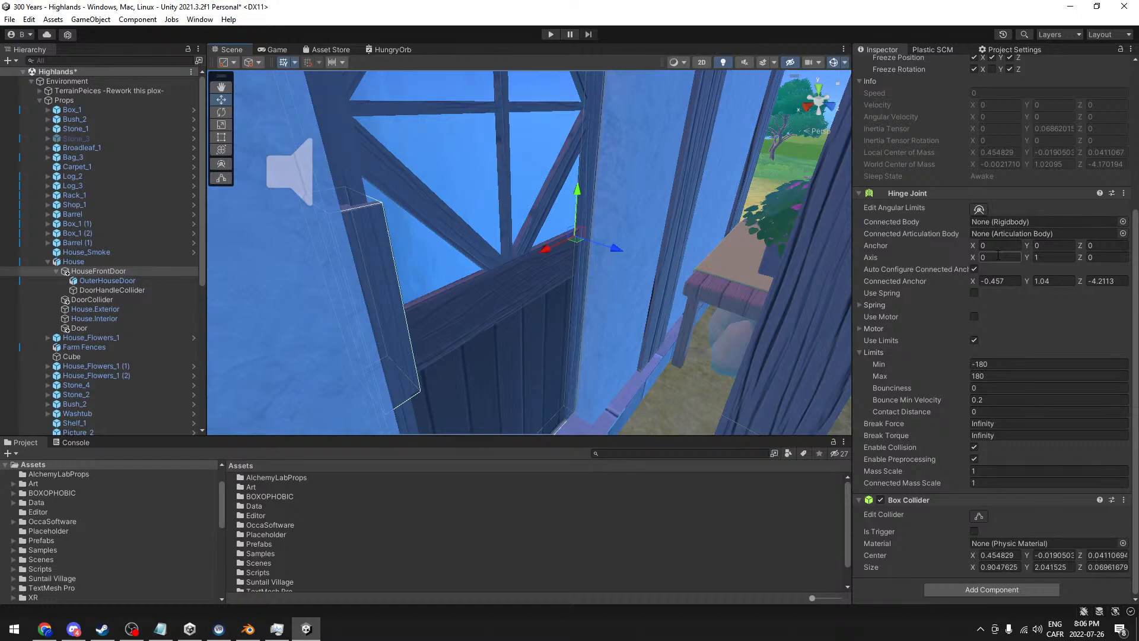
- Adjust HouseFrontDoor's Hinge Joint angular limits visually in the Scene view to about Min 92 and Max 266.38
click(978, 210)
alt+drag(637, 248, 567, 233)
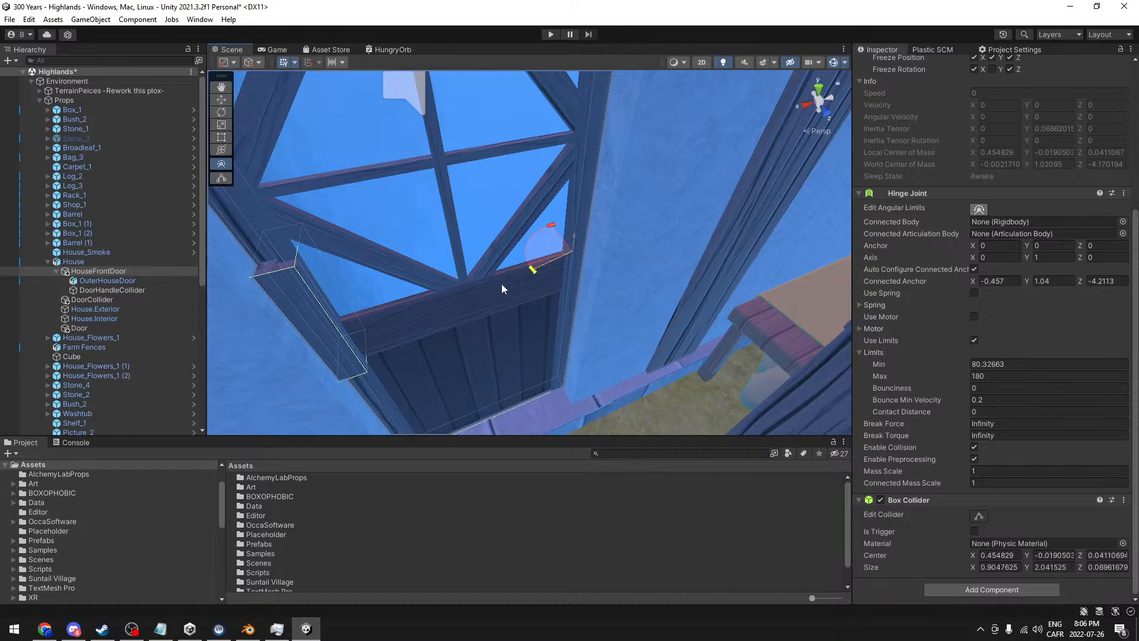
drag(496, 282, 578, 205)
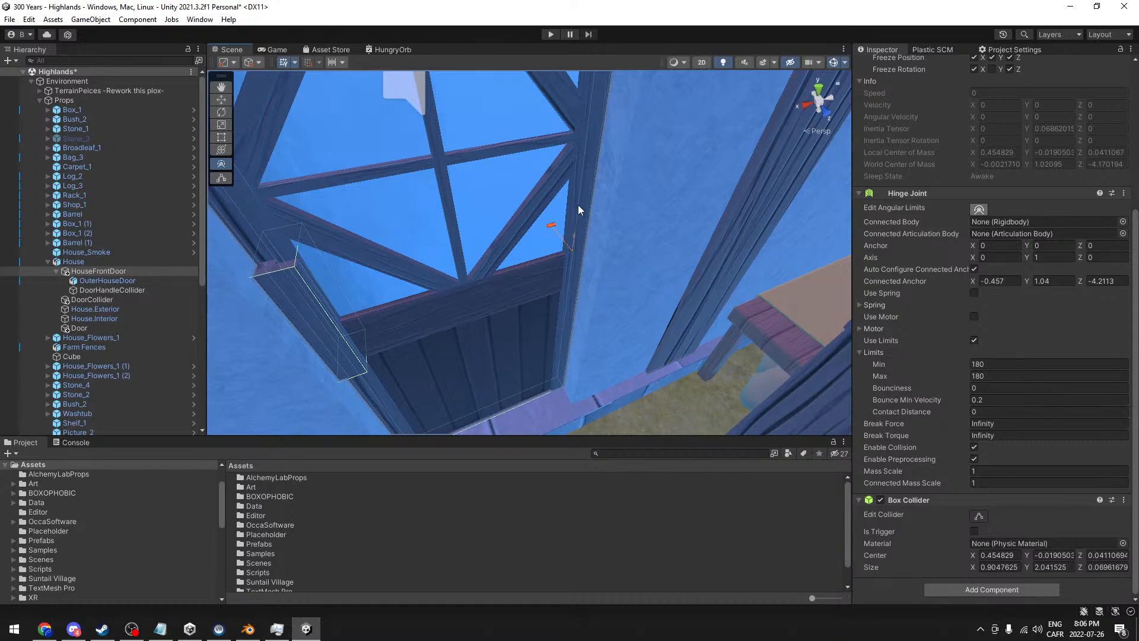
drag(529, 261, 527, 268)
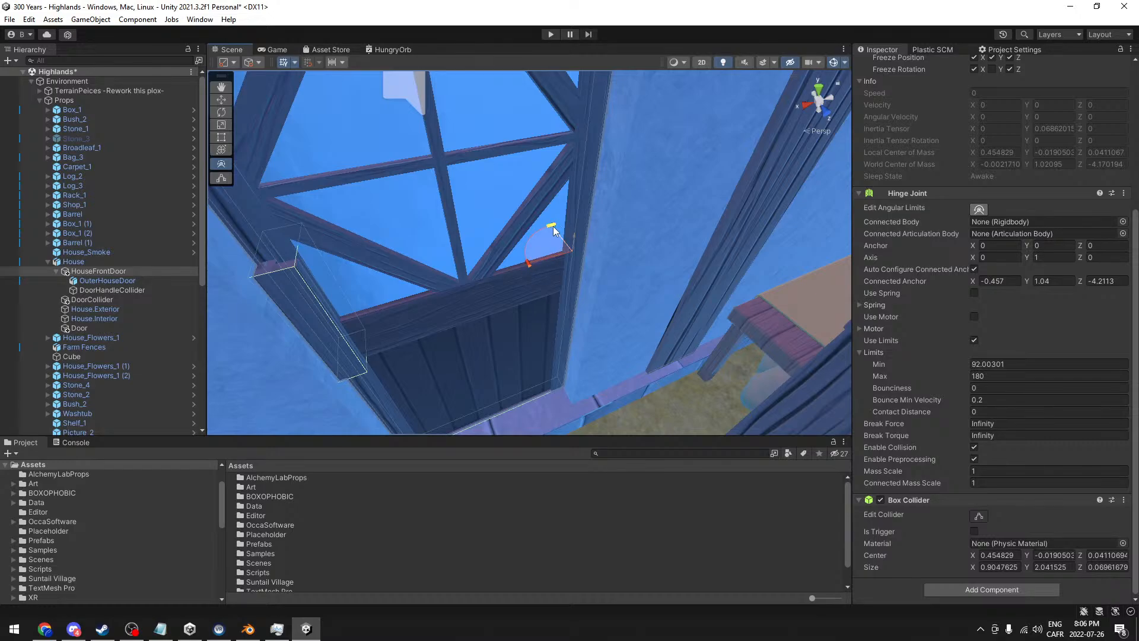
drag(552, 227, 572, 227)
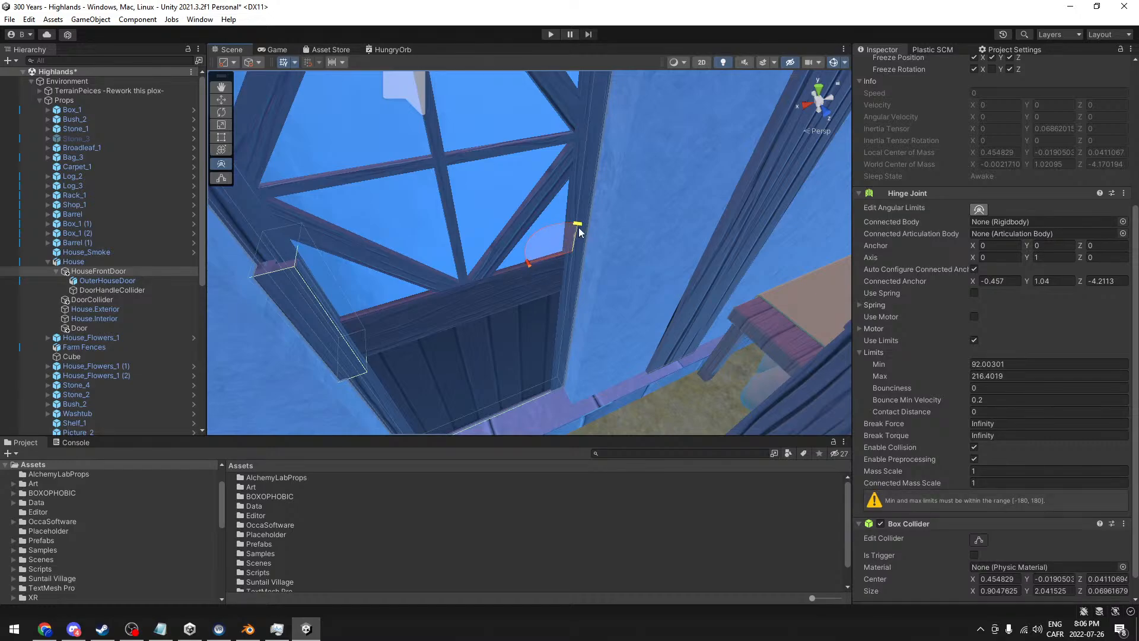
drag(578, 228, 607, 248)
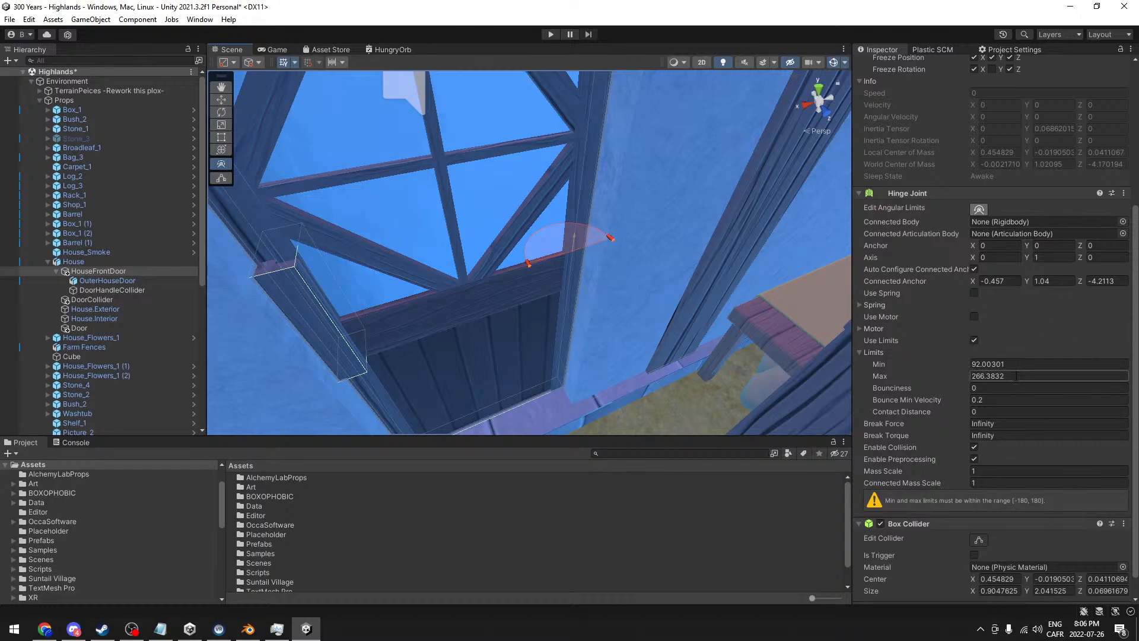
- Set the Hinge Joint's Min limit to exactly 90
alt+drag(503, 281, 667, 285)
click(1040, 374)
click(1027, 365)
text(90)
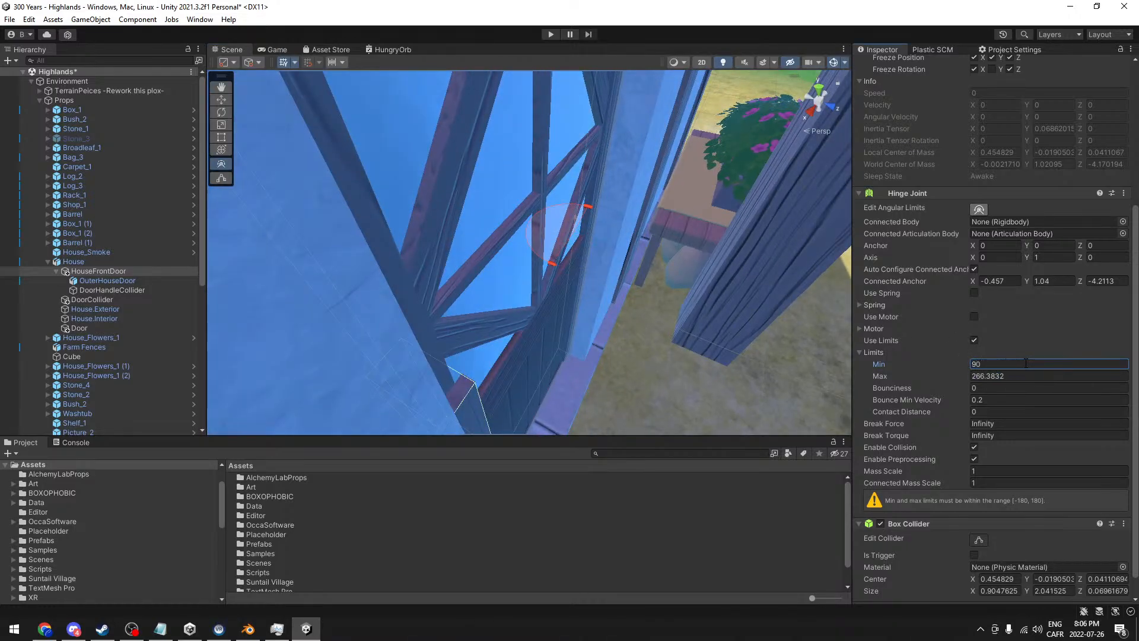
alt+drag(655, 335, 524, 293)
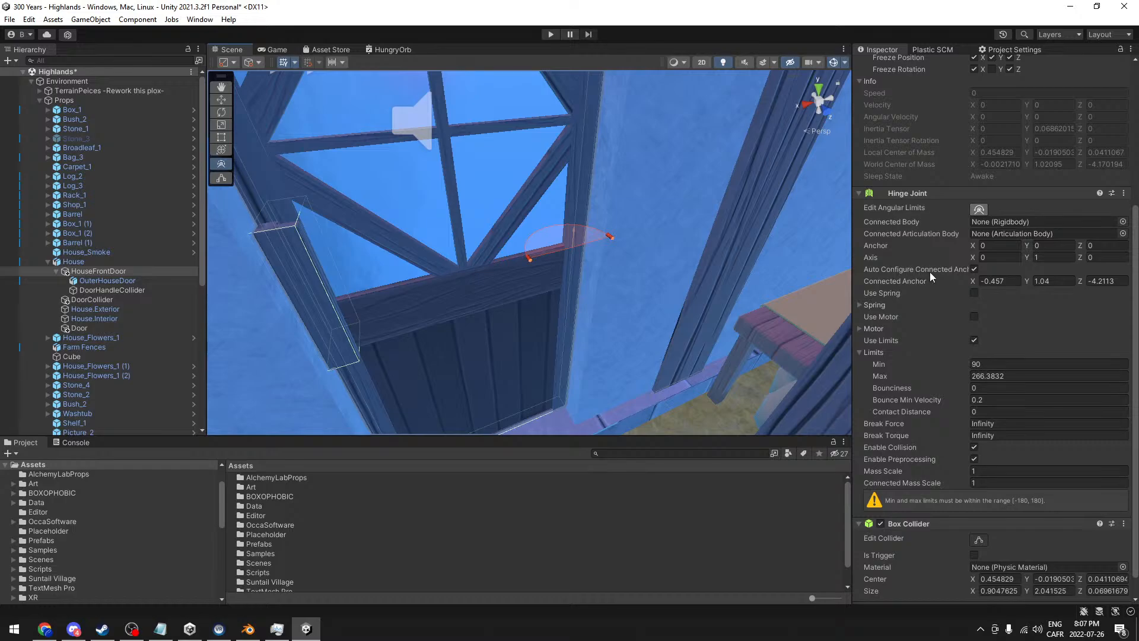
- Turn off Auto Configure Connected Anchor on the Hinge Joint, then play the scene and show the door in the Scene view
click(974, 270)
right_drag(745, 274, 625, 251)
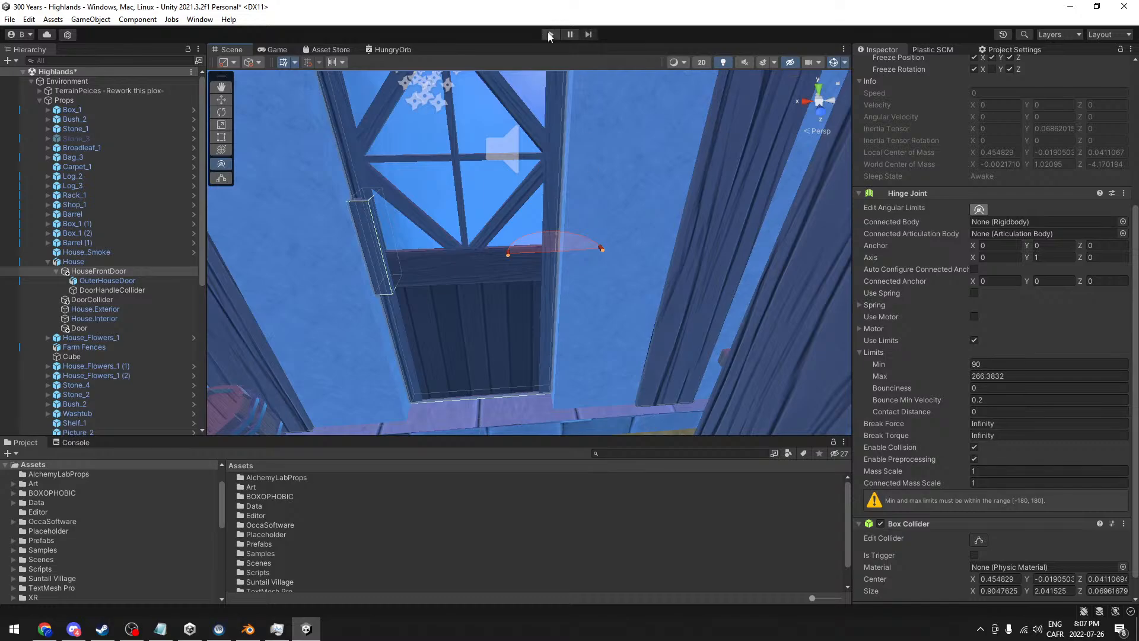
click(550, 34)
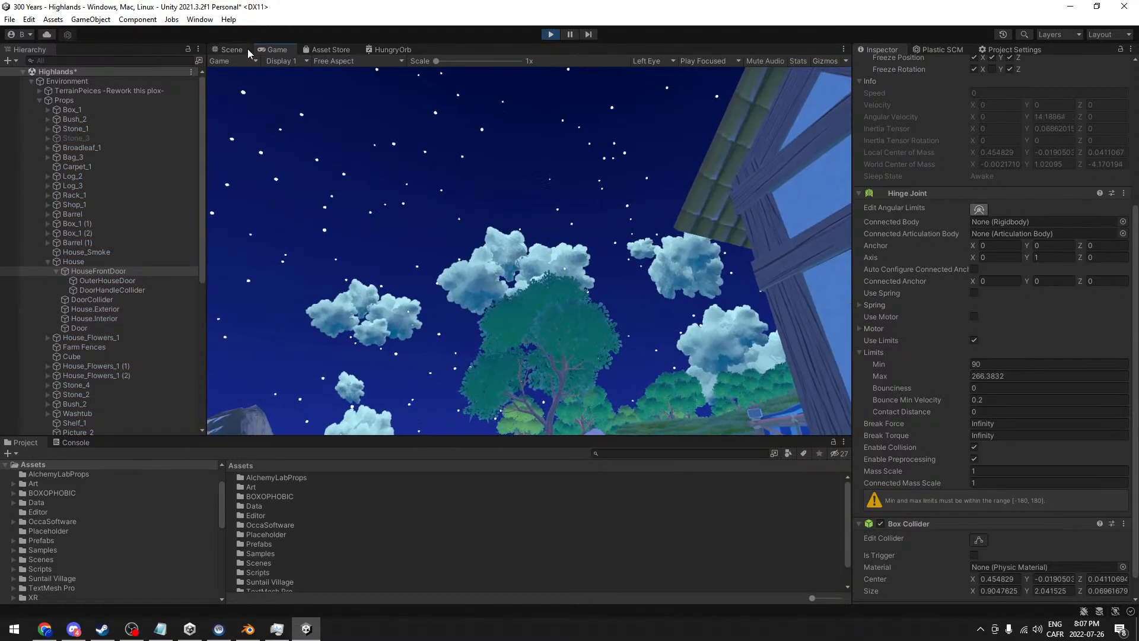
click(229, 49)
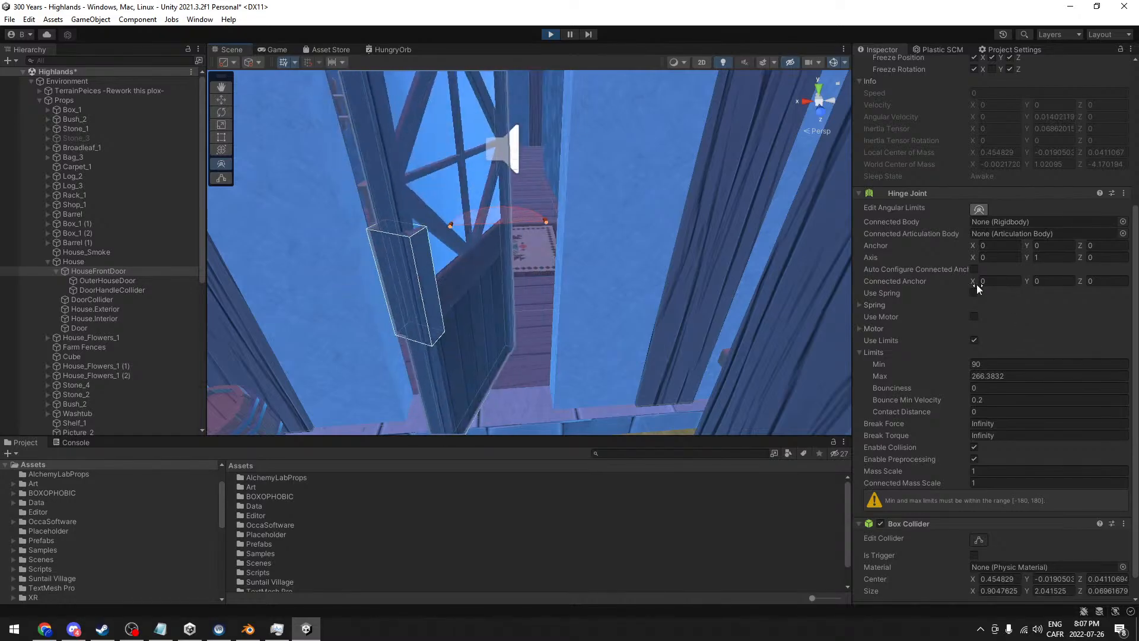
- Try a Connected Anchor X of about -7.82 in play mode, then set it back to 0
drag(974, 283, 561, 285)
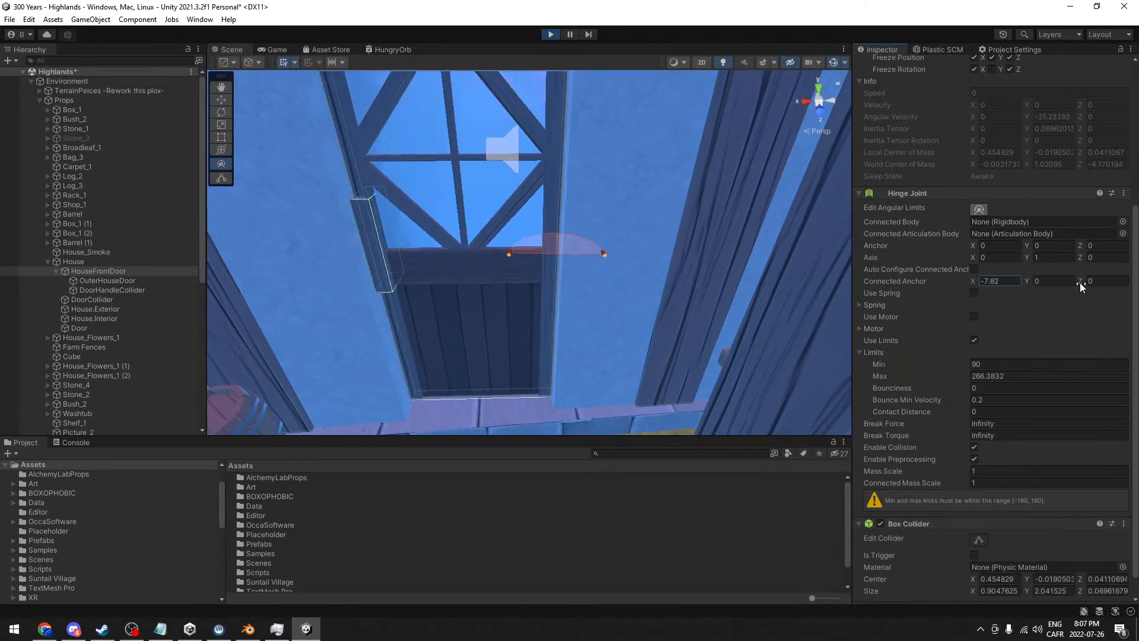
click(996, 279)
text(0)
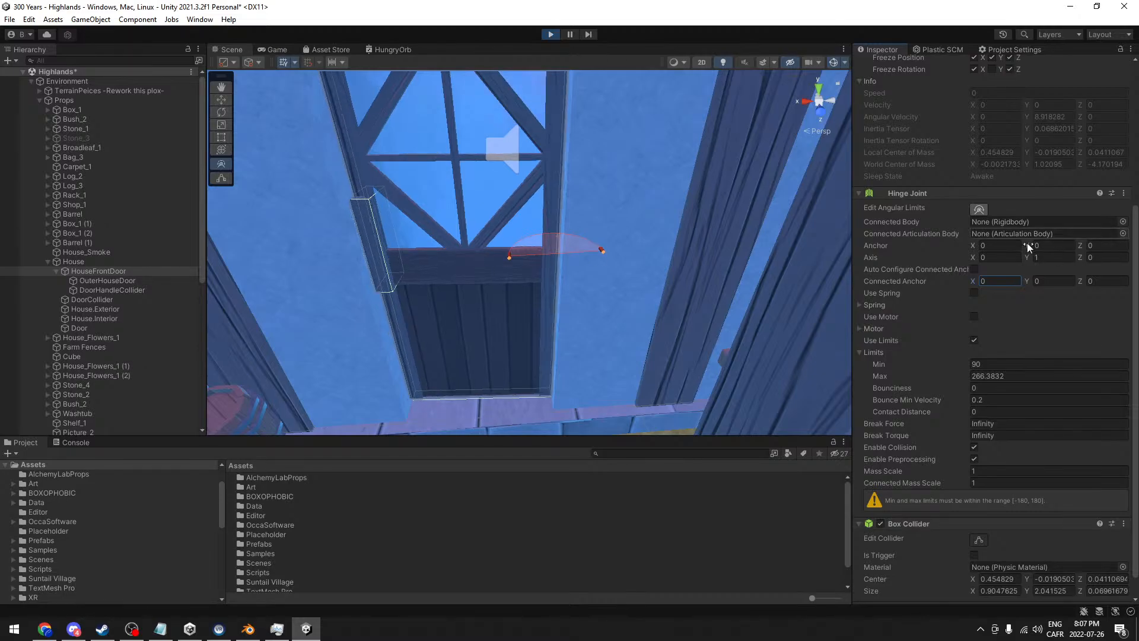
- Test the door's swing by rotating HouseFrontDoor to about 219 degrees on Y, then exit play mode
scroll(927, 277, up, 5)
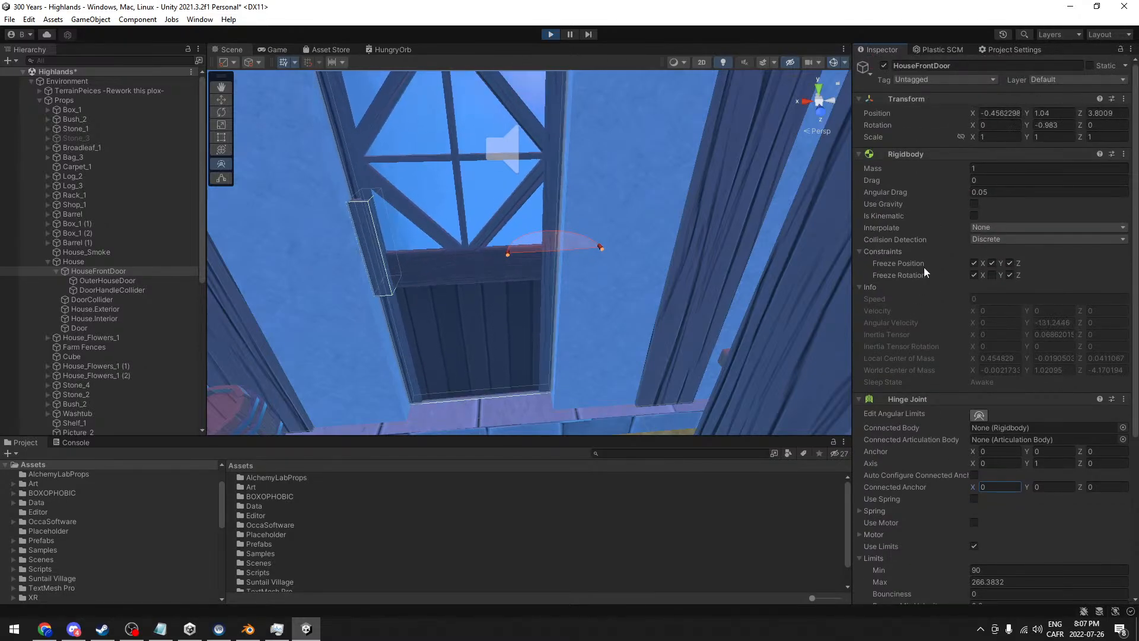
drag(1027, 125, 142, 137)
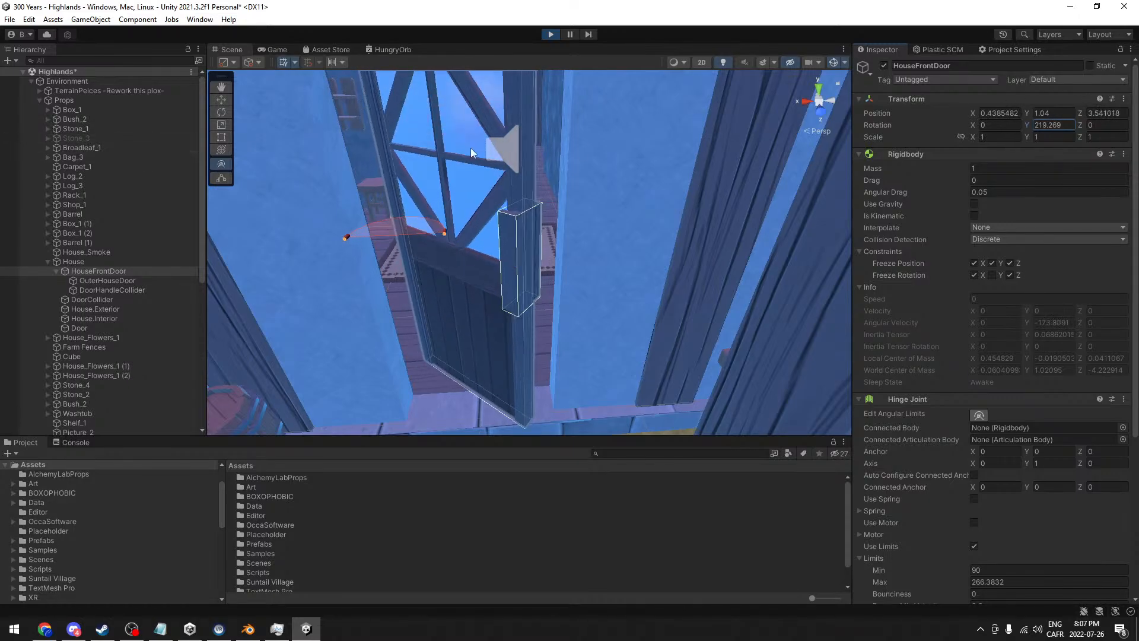
click(550, 34)
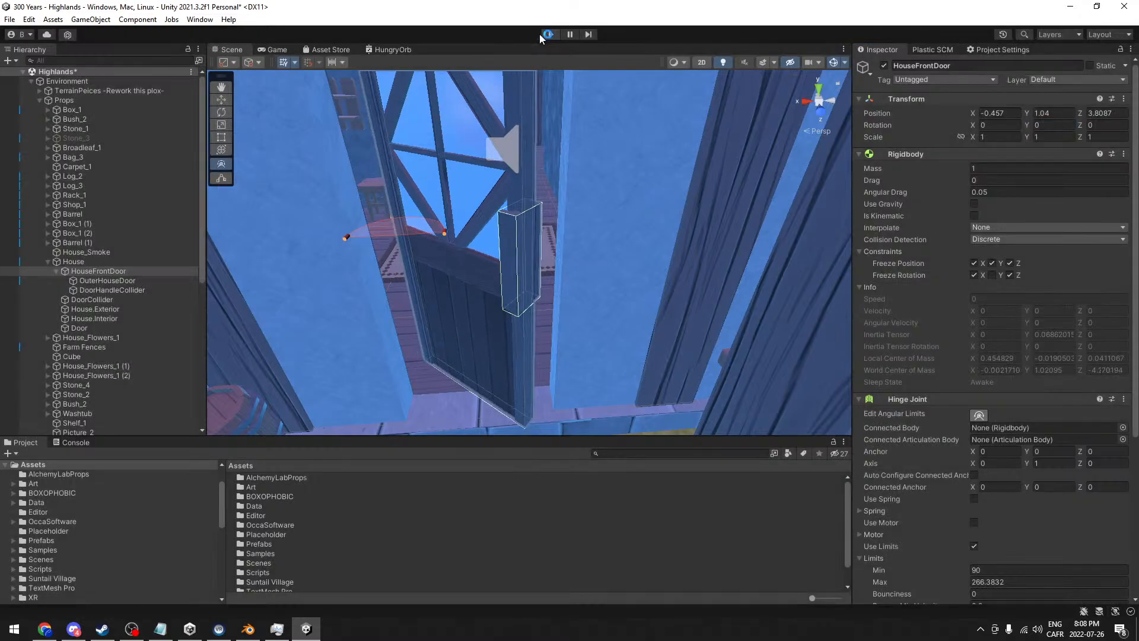
- Reselect HouseFrontDoor, try rotating it about the Y axis in edit mode, and undo the rotation
click(104, 262)
click(104, 270)
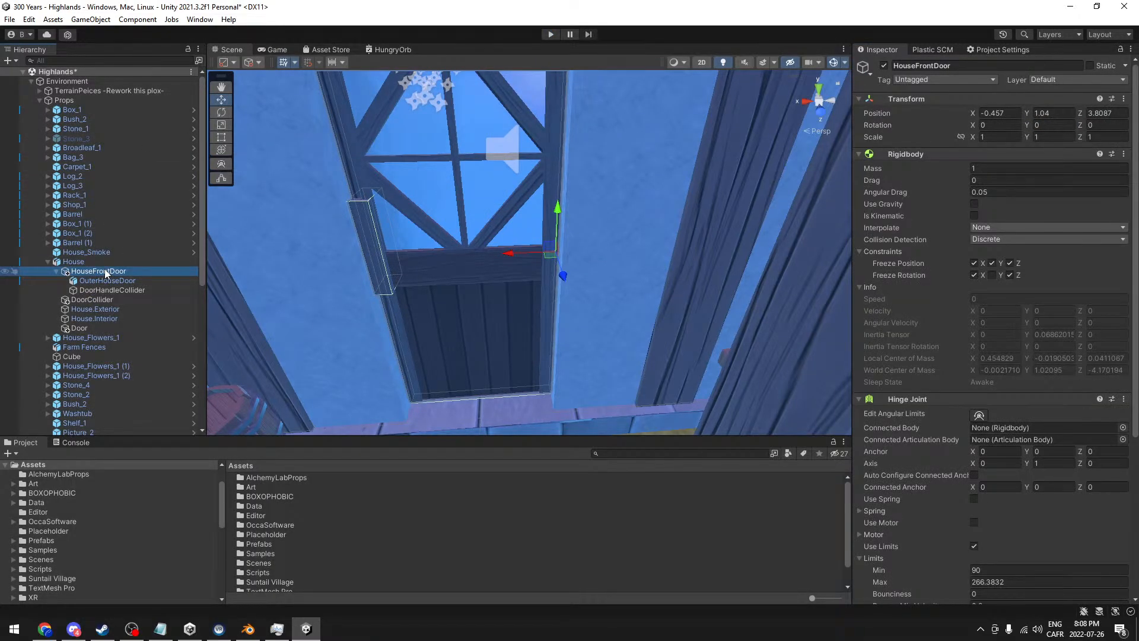
alt+drag(713, 279, 777, 194)
drag(1028, 125, 490, 49)
key(ctrl+z)
key(ctrl+y)
key(ctrl+z)
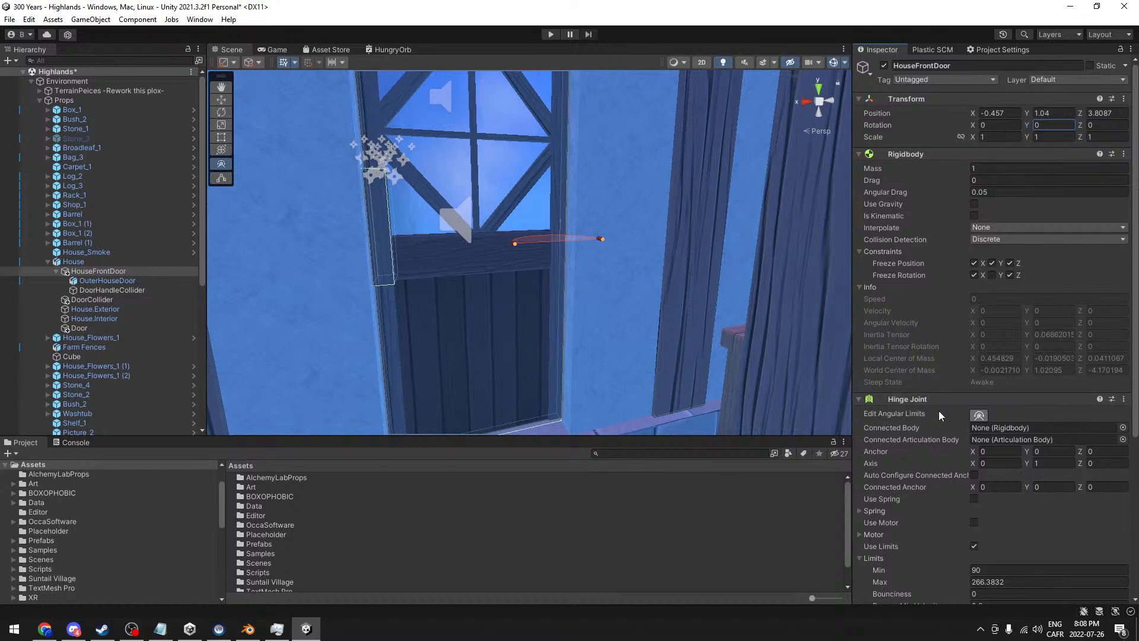
scroll(920, 408, down, 6)
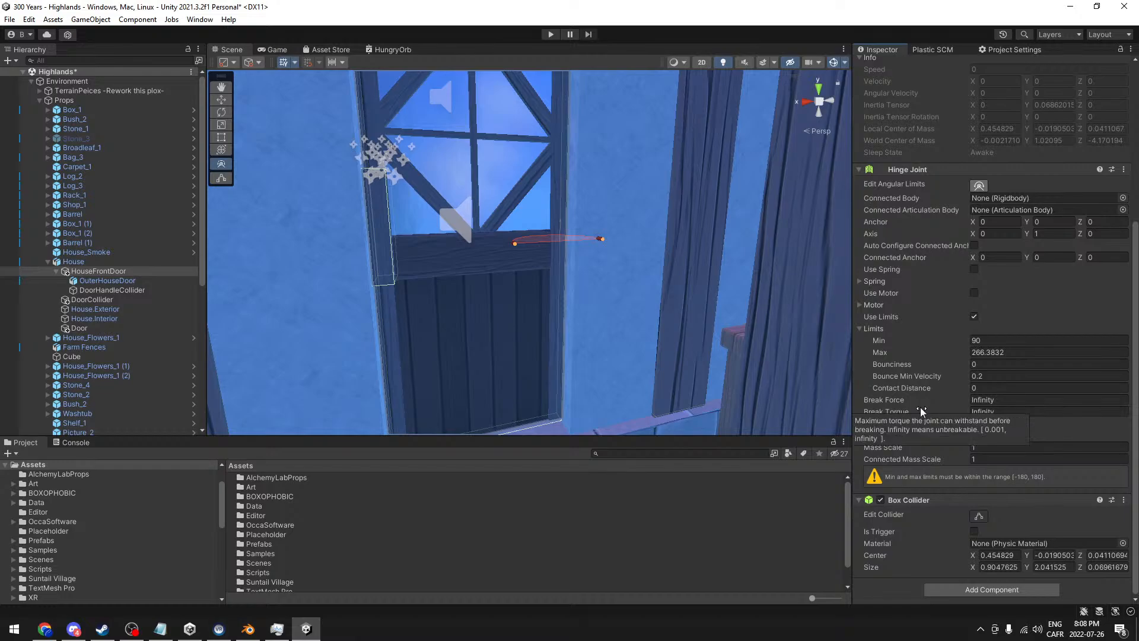
scroll(920, 408, up, 2)
right_click(920, 407)
click(673, 5)
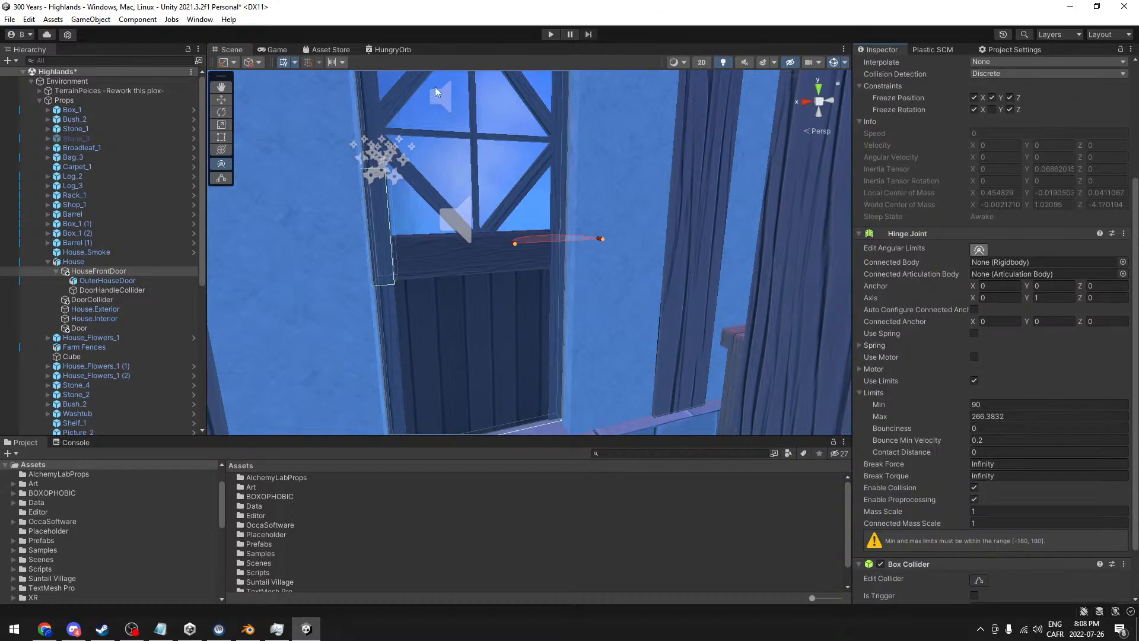
- Deactivate the OuterHouseDoor object and review the components on its parent, HouseFrontDoor
click(111, 282)
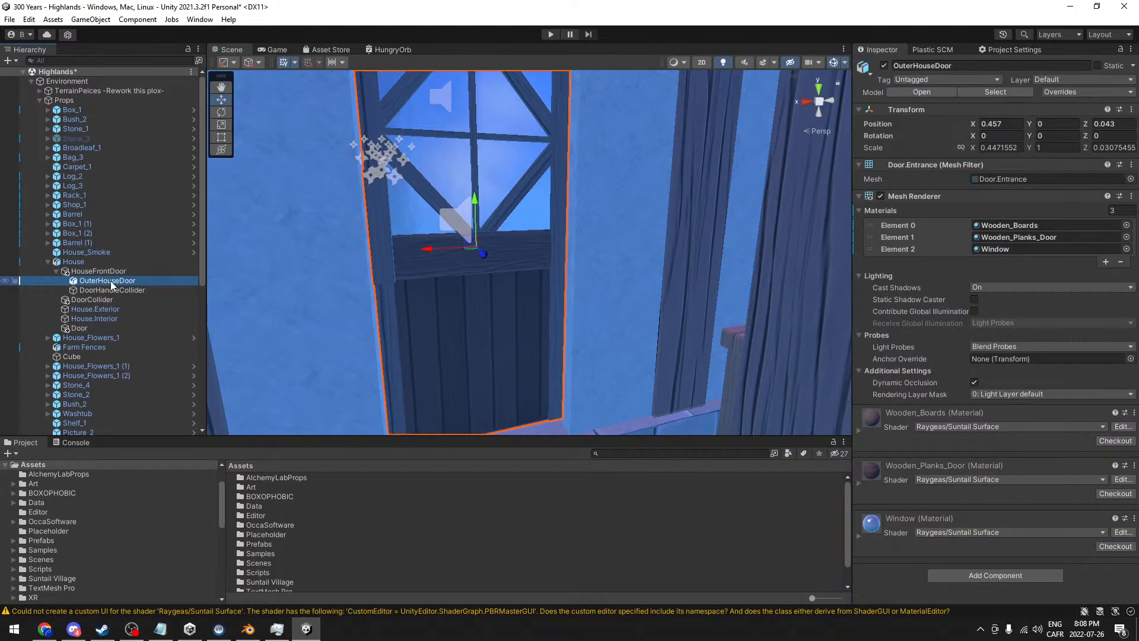
click(883, 66)
click(109, 272)
scroll(968, 583, down, 10)
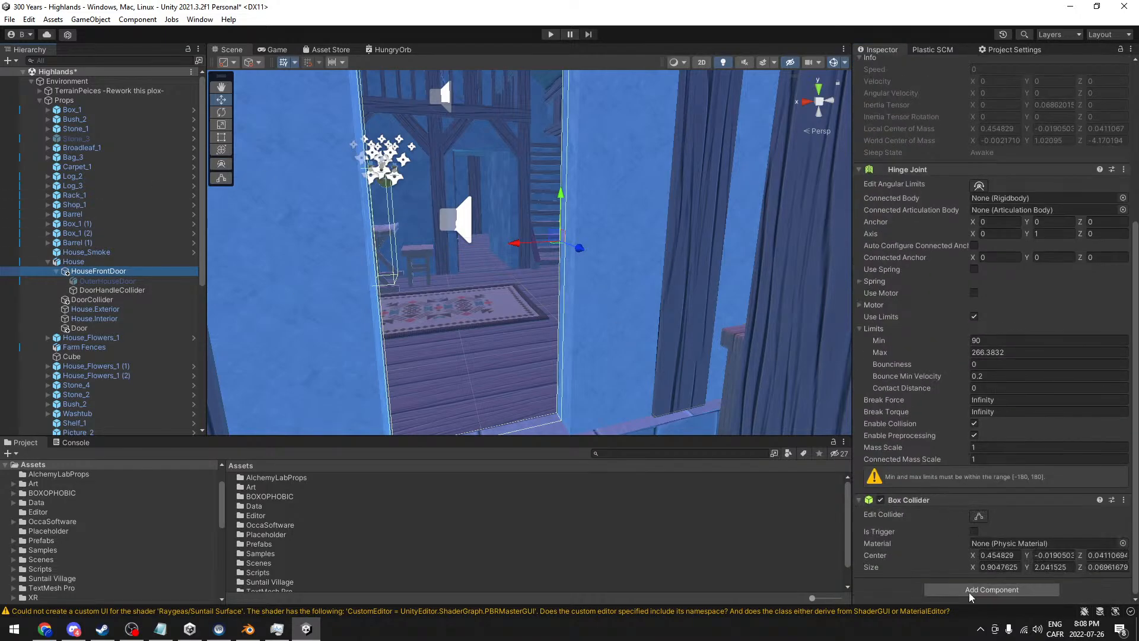
- Copy the Door.Entrance Mesh Filter from OuterHouseDoor and paste it onto HouseFrontDoor as a new component
click(107, 281)
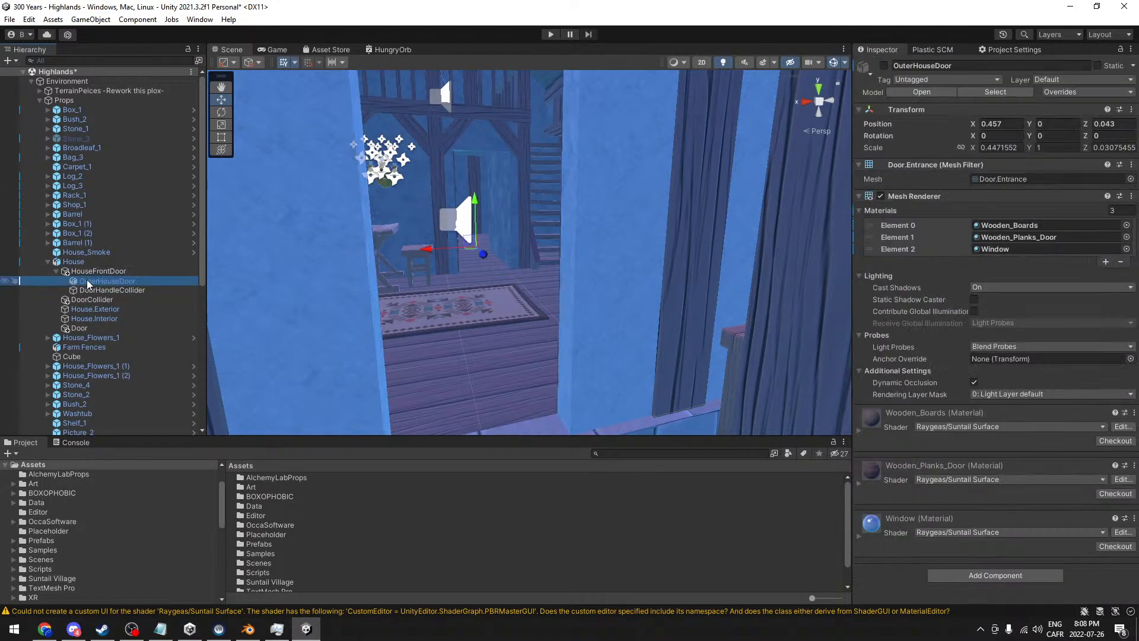
right_click(941, 165)
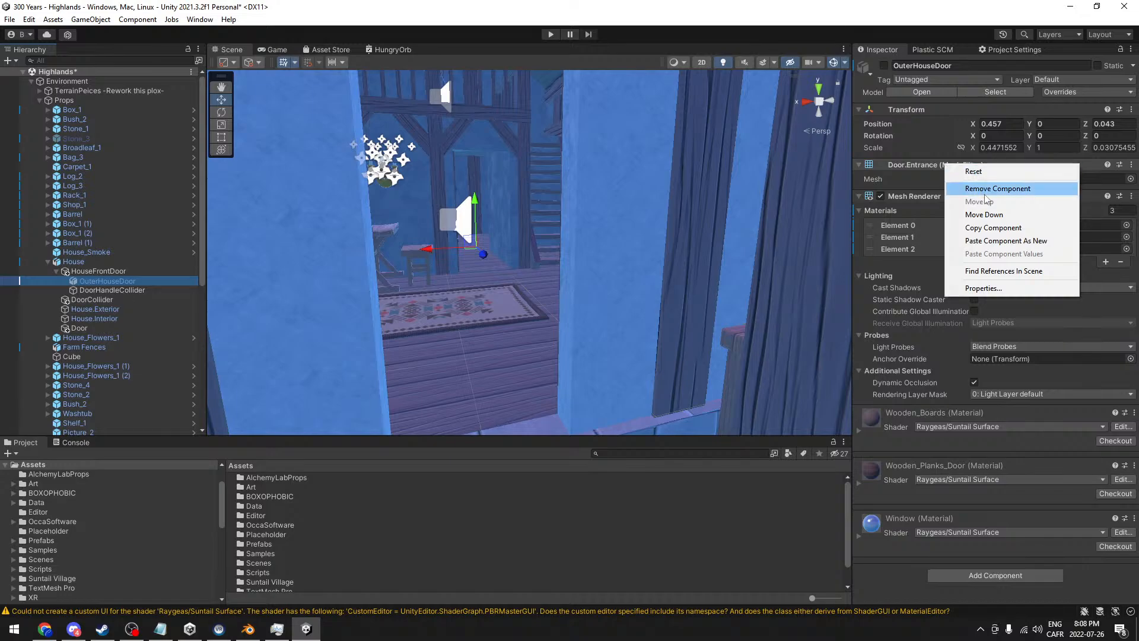
click(994, 227)
click(84, 273)
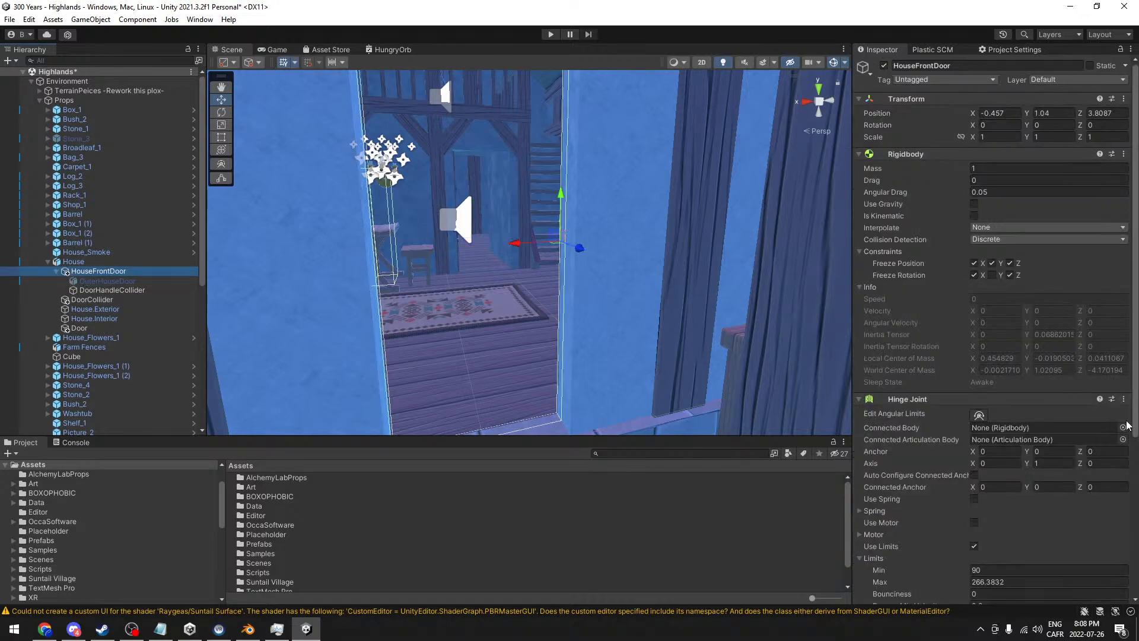
scroll(973, 539, down, 8)
scroll(933, 356, up, 1)
scroll(933, 354, up, 4)
right_click(938, 154)
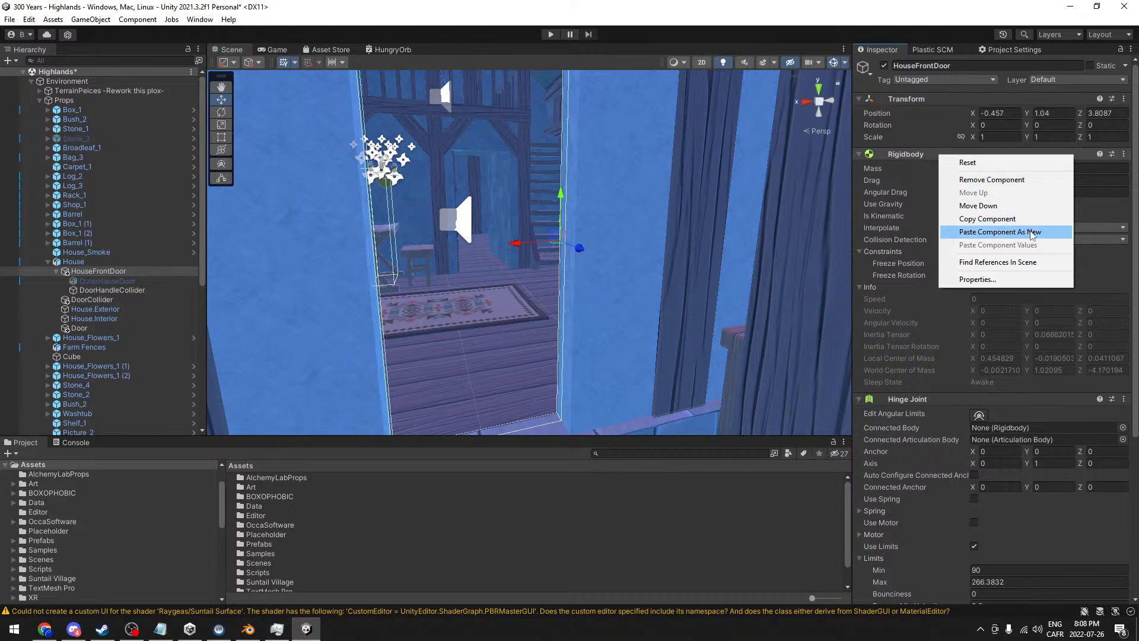
click(1030, 235)
scroll(974, 289, down, 4)
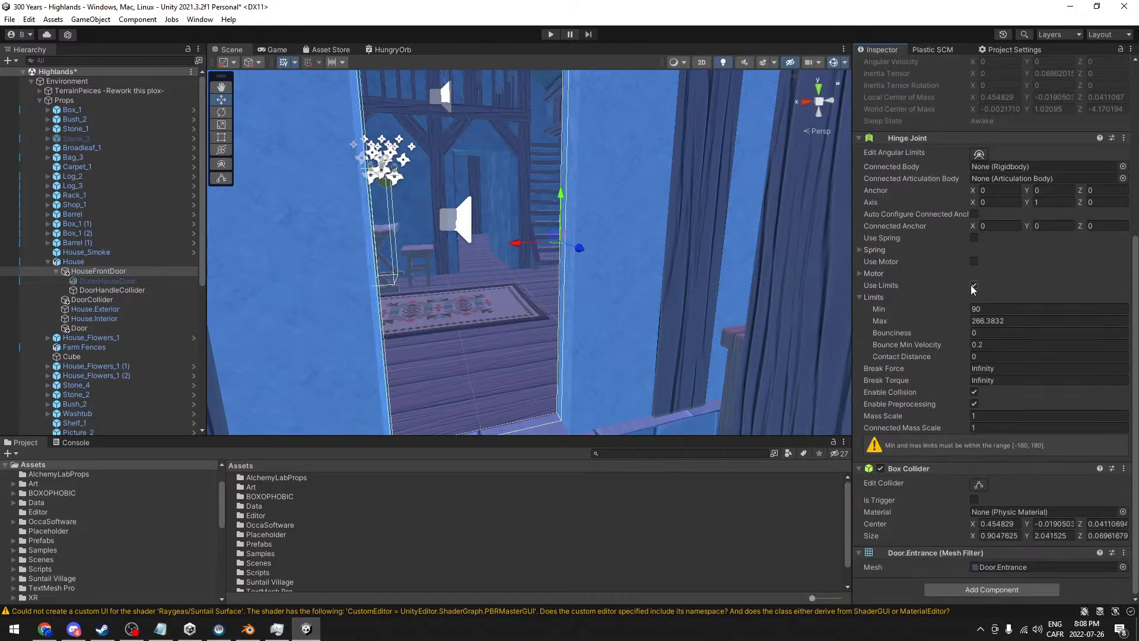
- Copy OuterHouseDoor's Mesh Renderer and paste it onto HouseFrontDoor as a new component
click(107, 281)
right_click(923, 202)
click(960, 276)
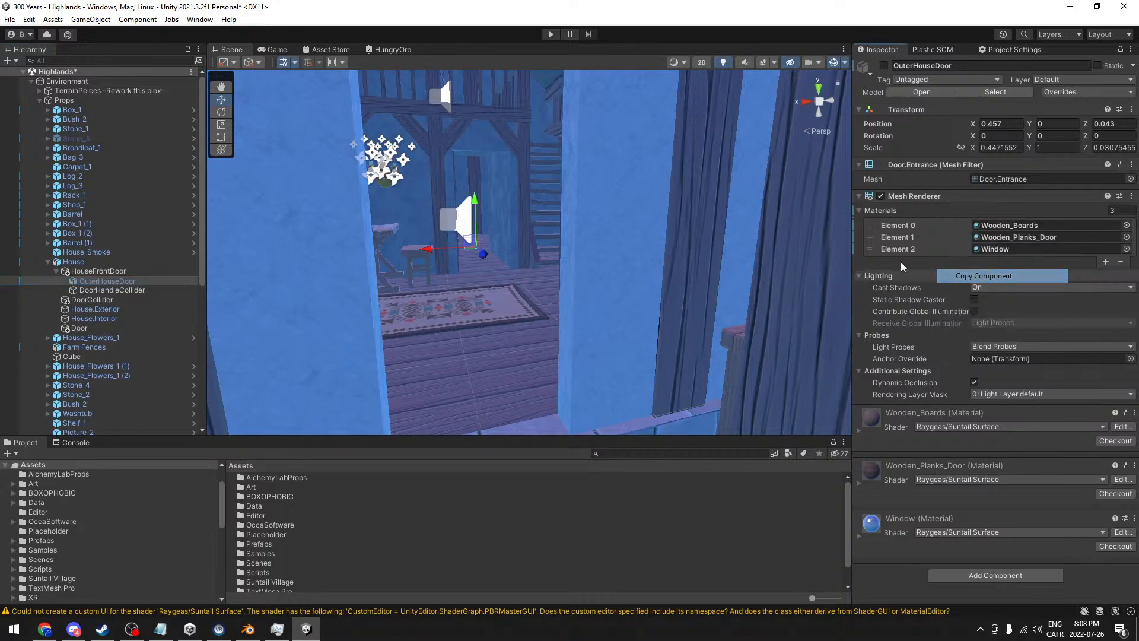
click(112, 272)
scroll(929, 501, down, 10)
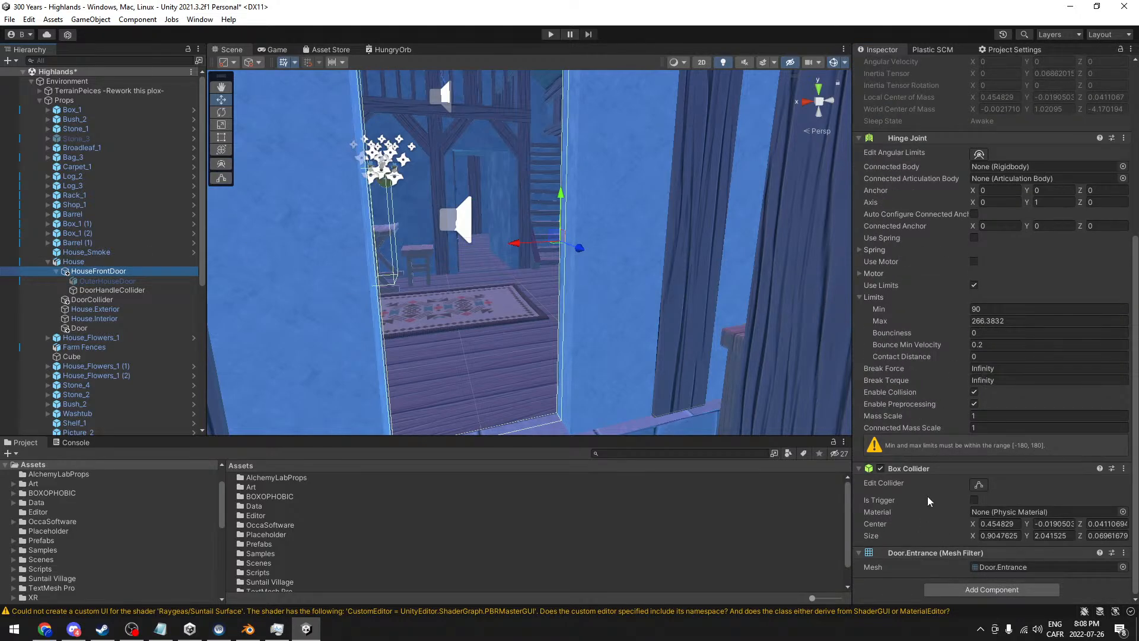
right_click(938, 571)
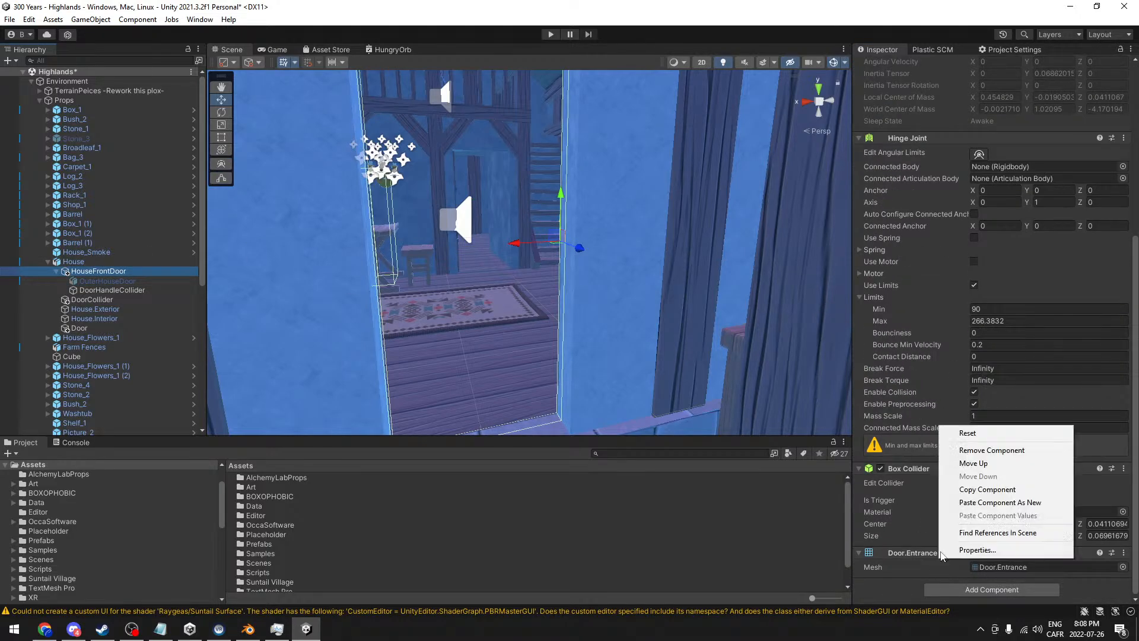
click(1001, 502)
- Copy OuterHouseDoor's X scale of 0.4471552 and apply it to HouseFrontDoor
alt+drag(536, 334, 632, 311)
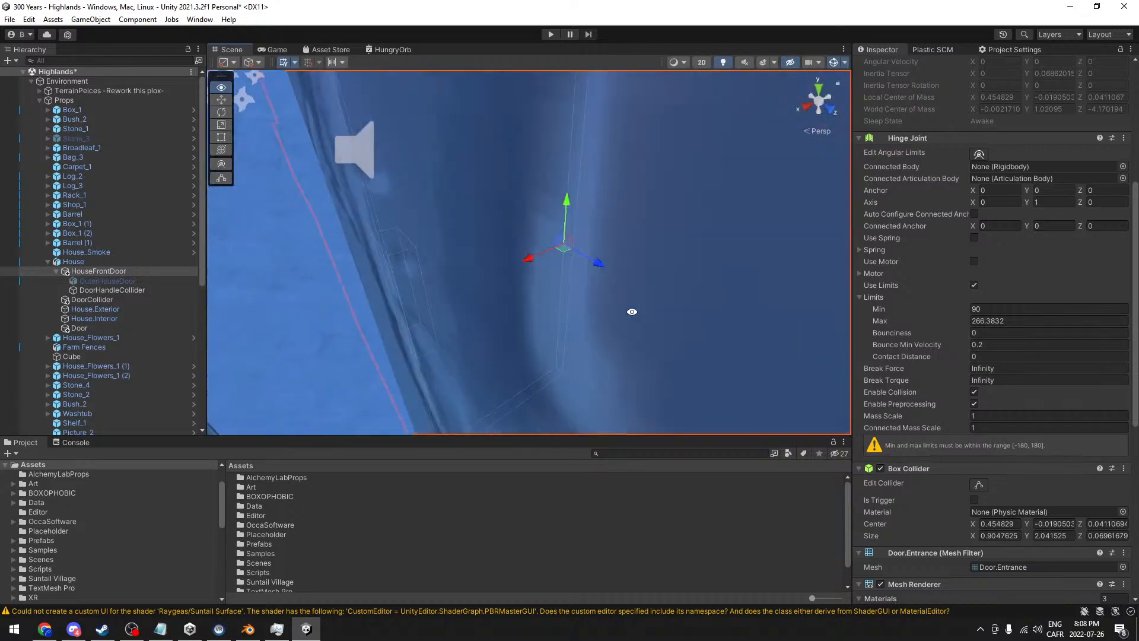
scroll(629, 310, down, 5)
click(122, 281)
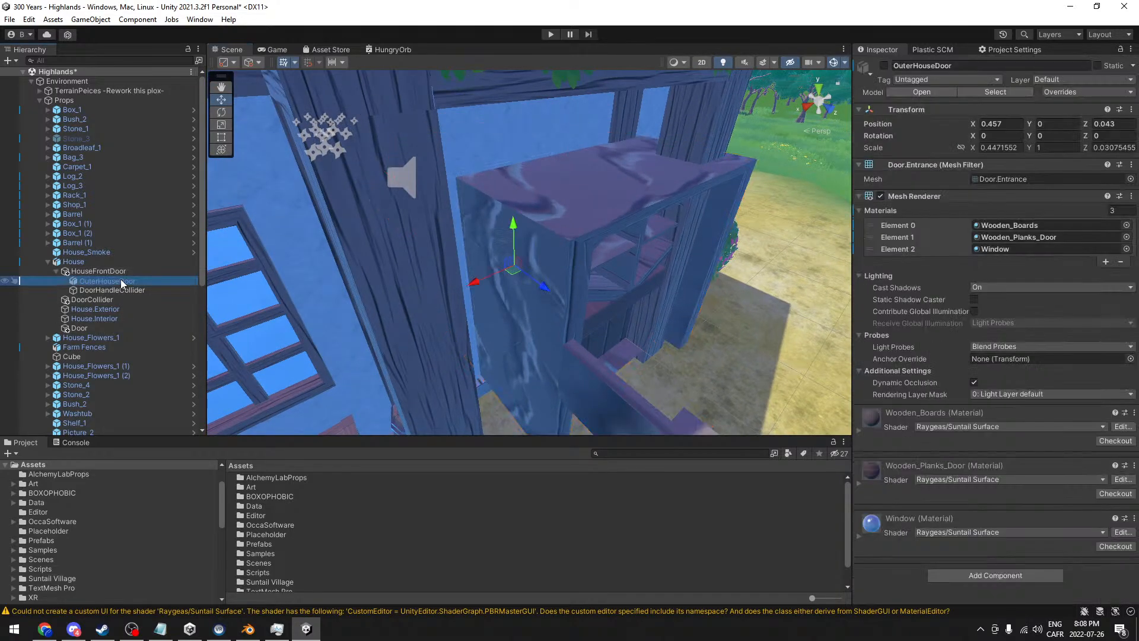
click(1001, 147)
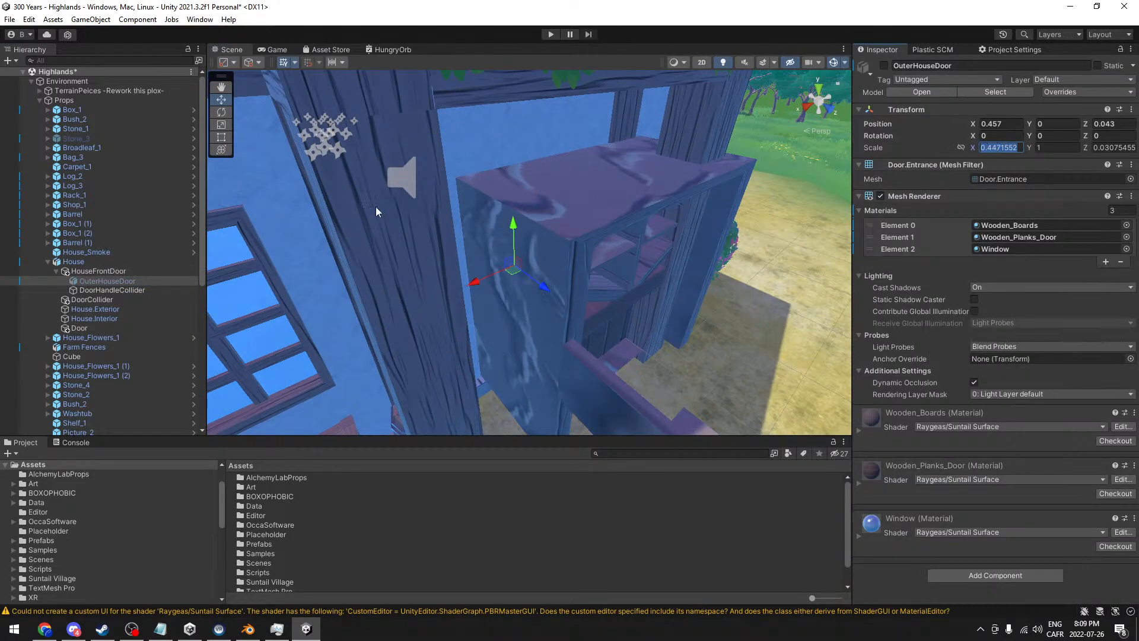
click(113, 271)
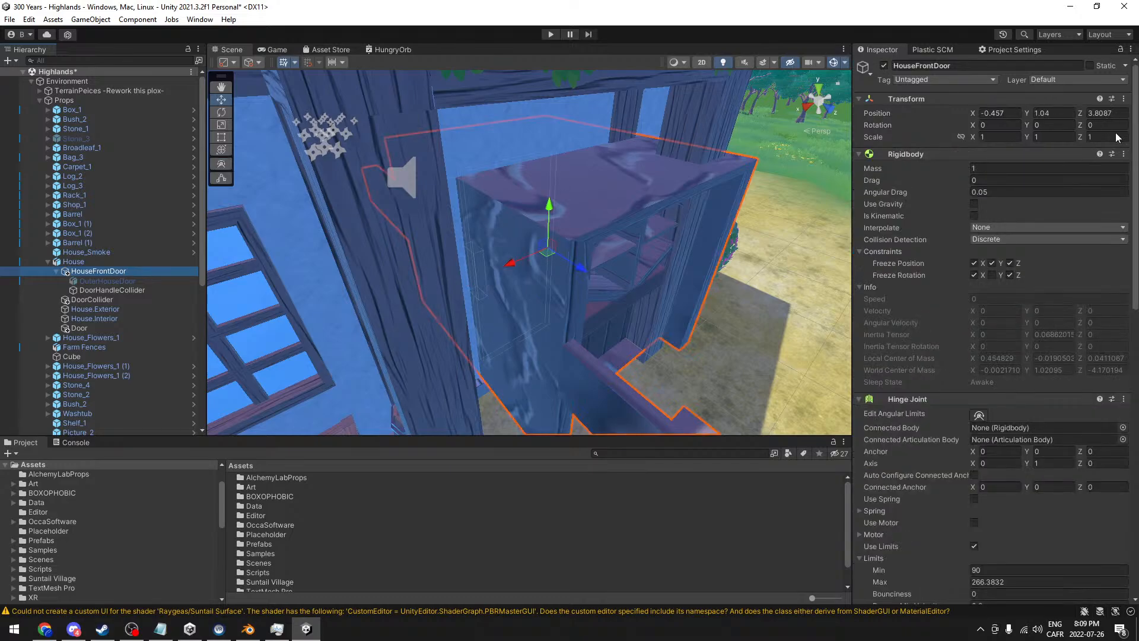
click(1001, 137)
key(ctrl+v)
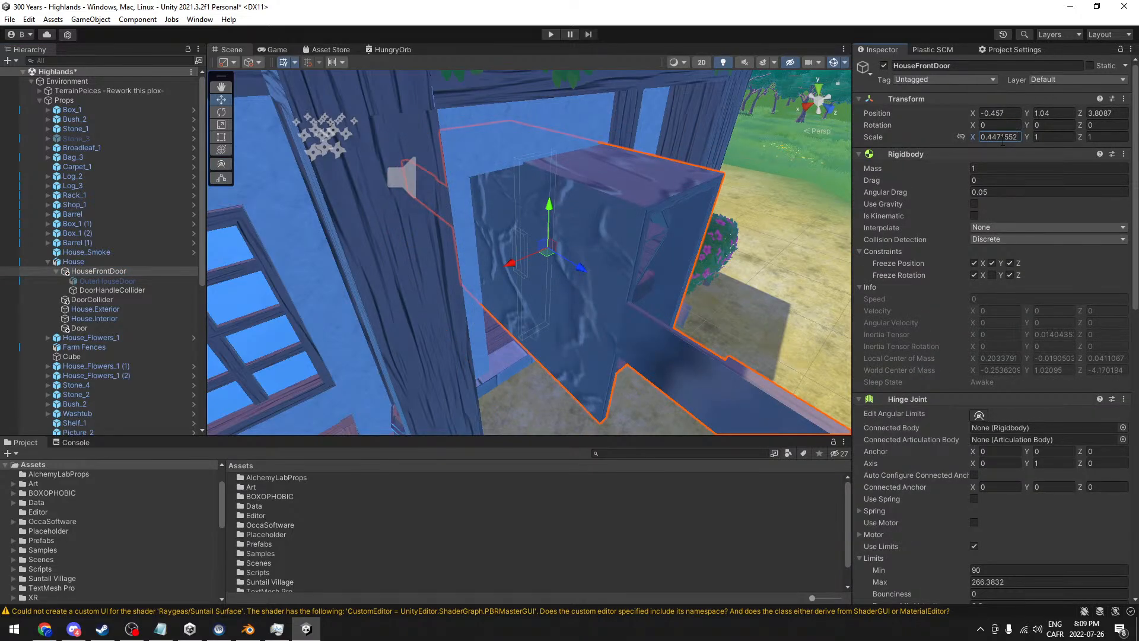
- Copy OuterHouseDoor's Z scale of 0.03075455 and apply it to HouseFrontDoor
click(119, 290)
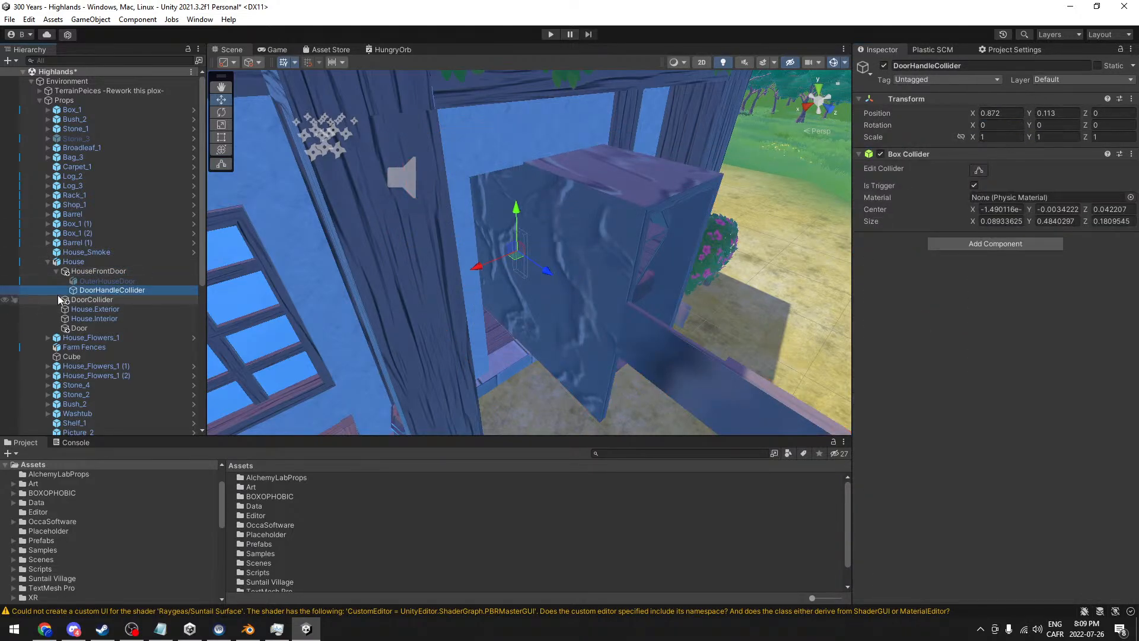
key(Up)
click(1112, 147)
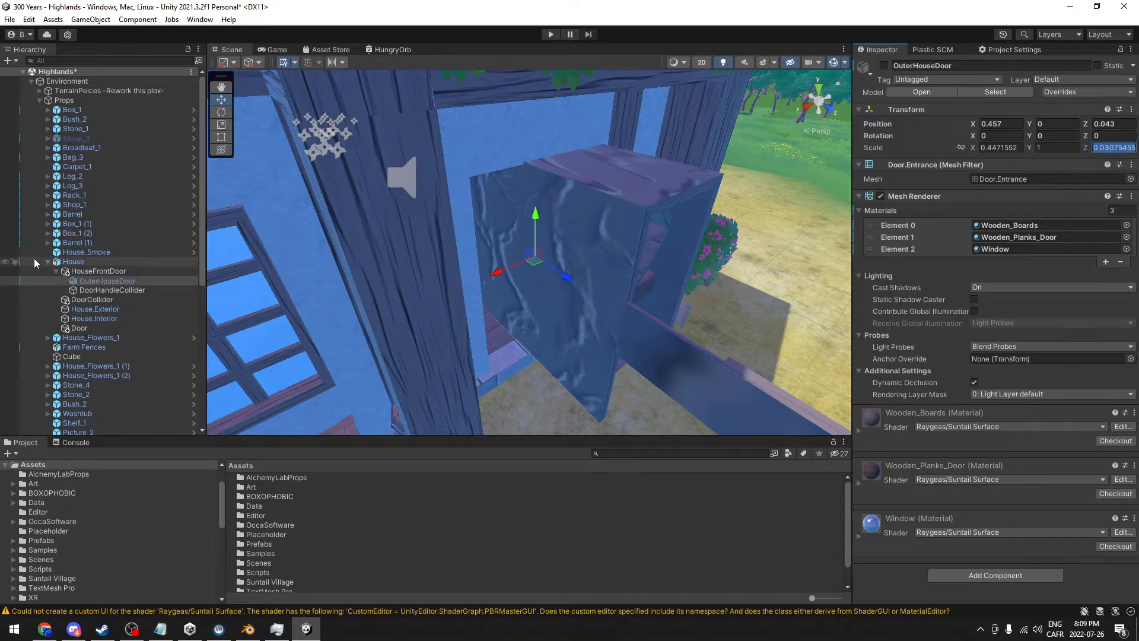
click(98, 271)
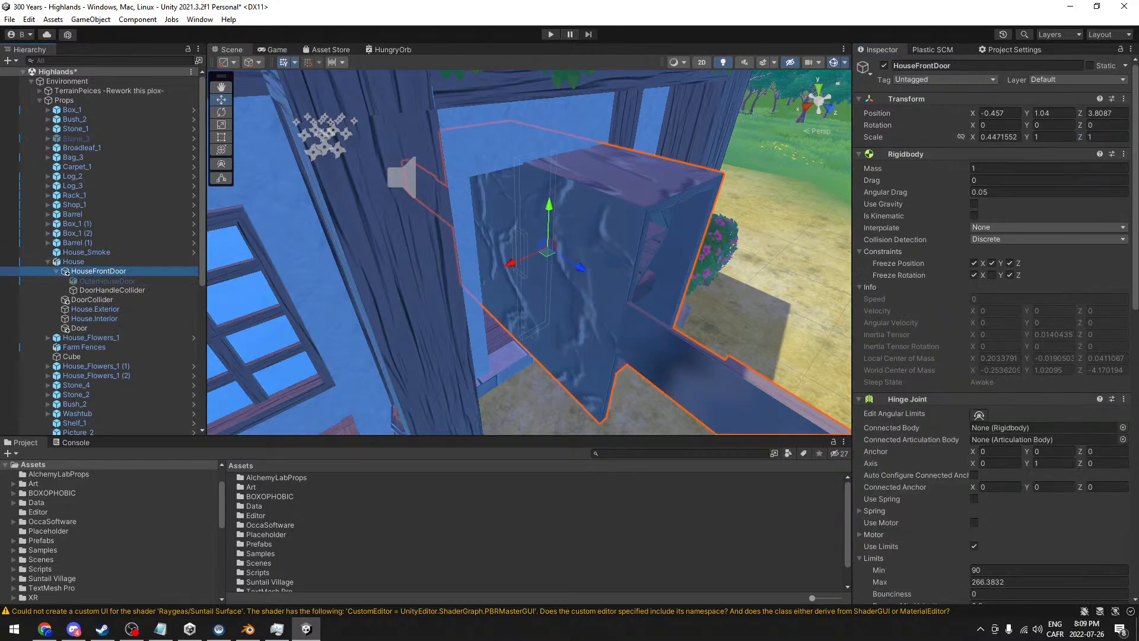
click(1106, 137)
key(ctrl+v)
- Examine the rescaled front door, test it in play mode, and stop the run
alt+drag(590, 231, 510, 237)
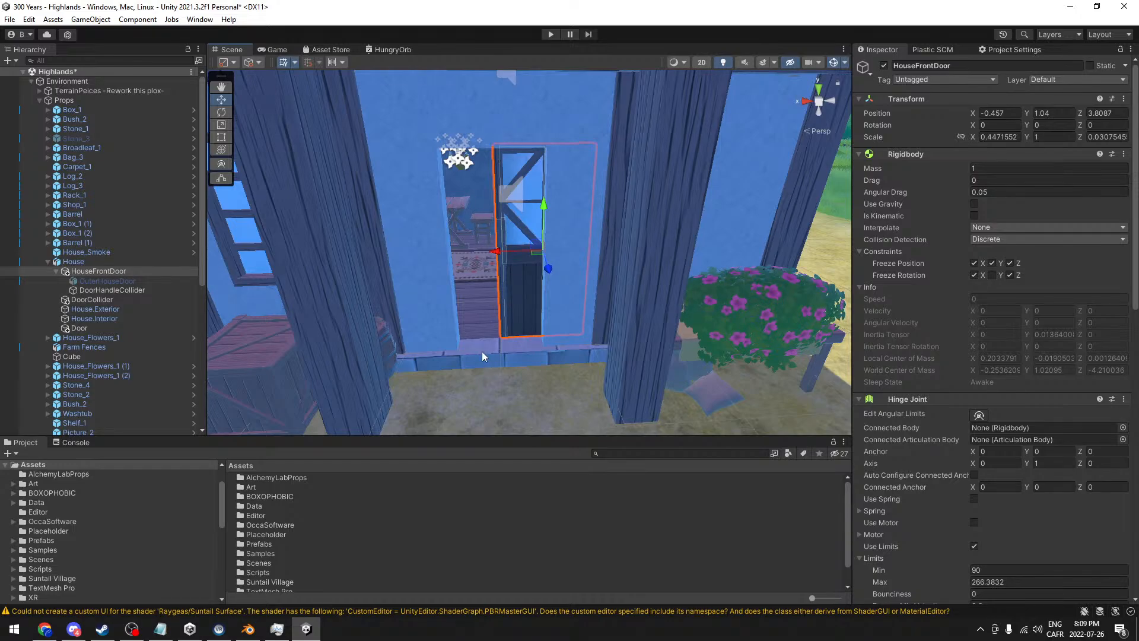
click(552, 35)
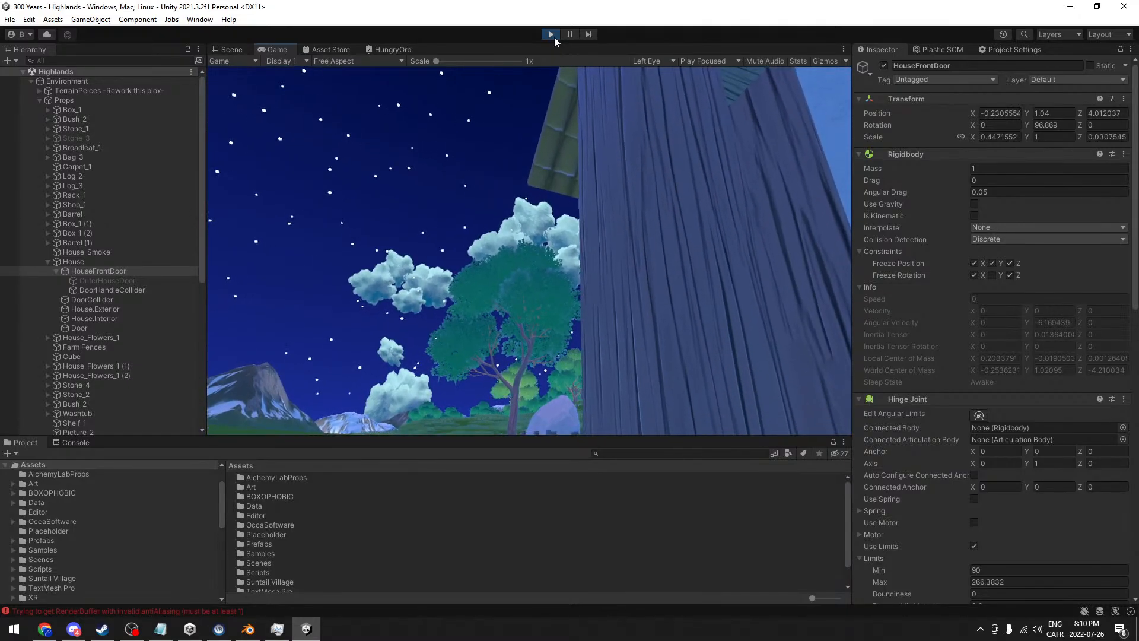
click(551, 34)
- Remove the Mesh Renderer and the Door.Entrance Mesh Filter components from HouseFrontDoor
scroll(1069, 373, down, 10)
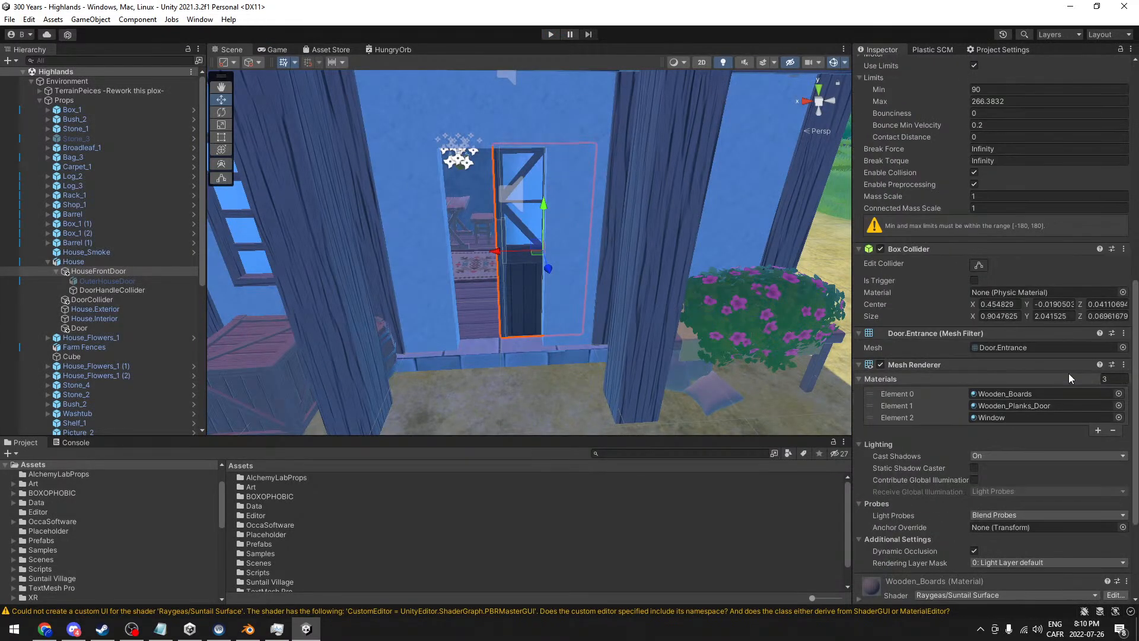
click(1123, 210)
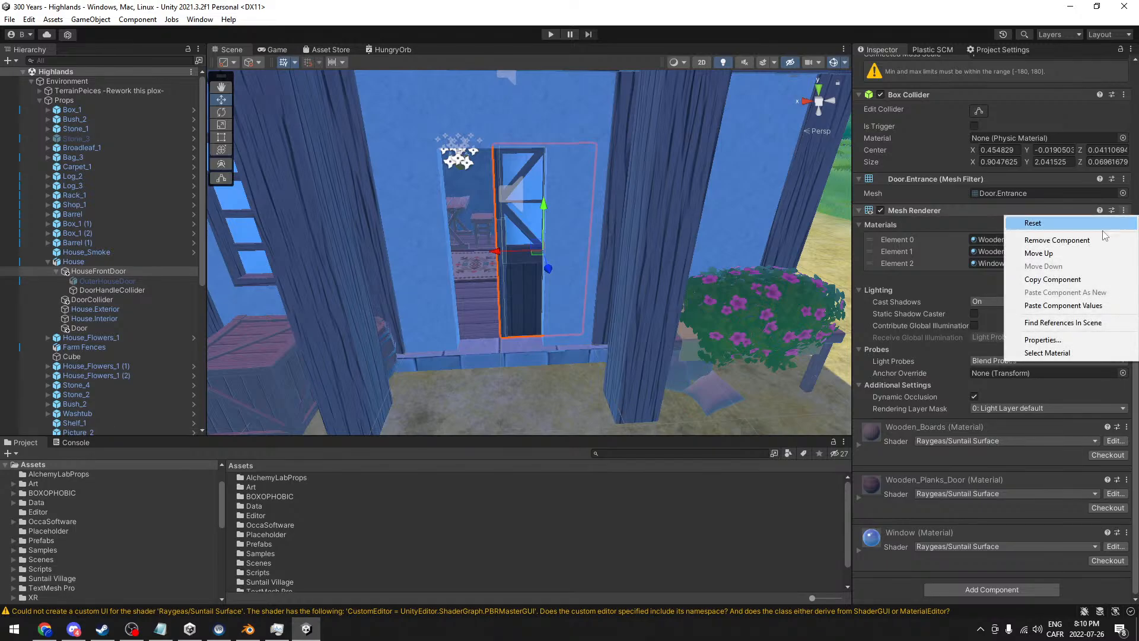
click(1078, 240)
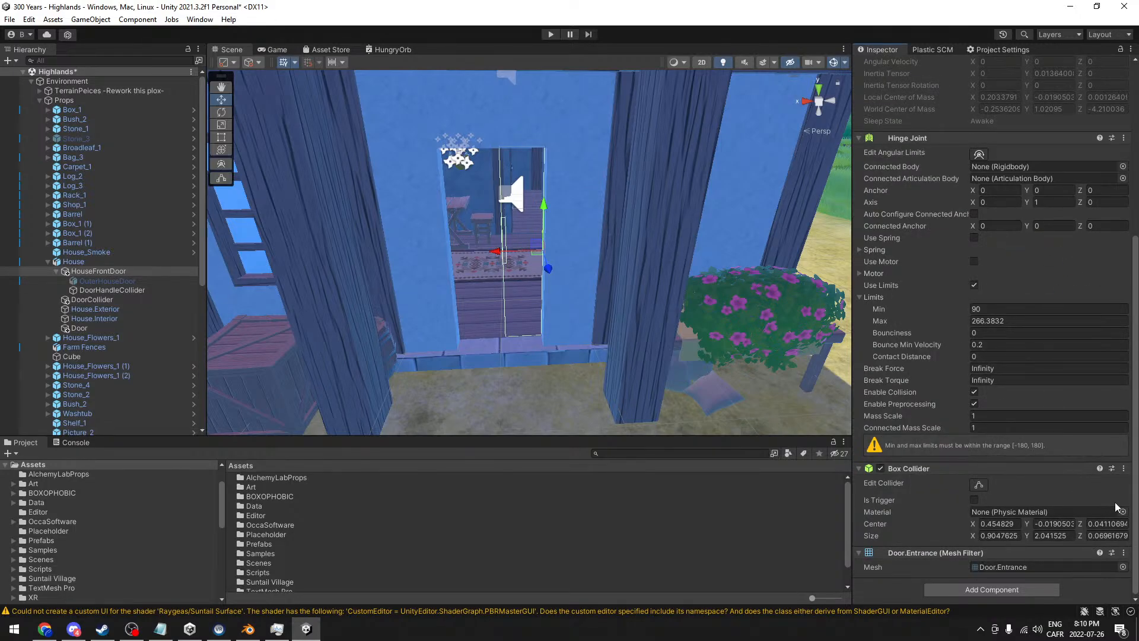
click(1123, 553)
click(1060, 449)
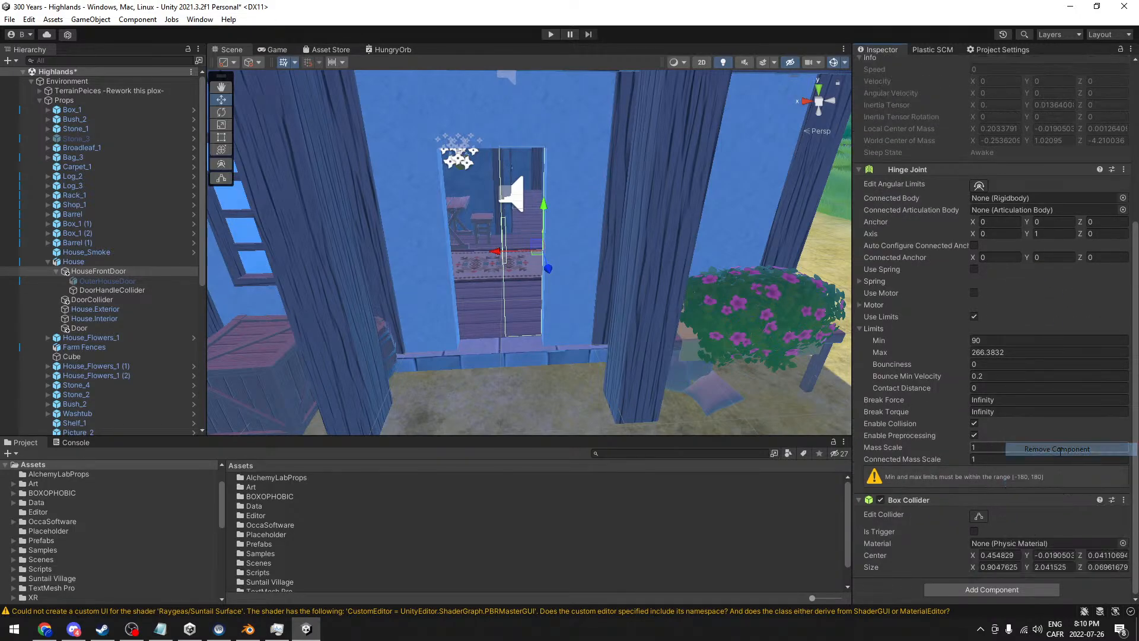
- Undo the component removals, the scale changes, the pasted mesh components and the deactivation of OuterHouseDoor
middle_drag(548, 224, 591, 227)
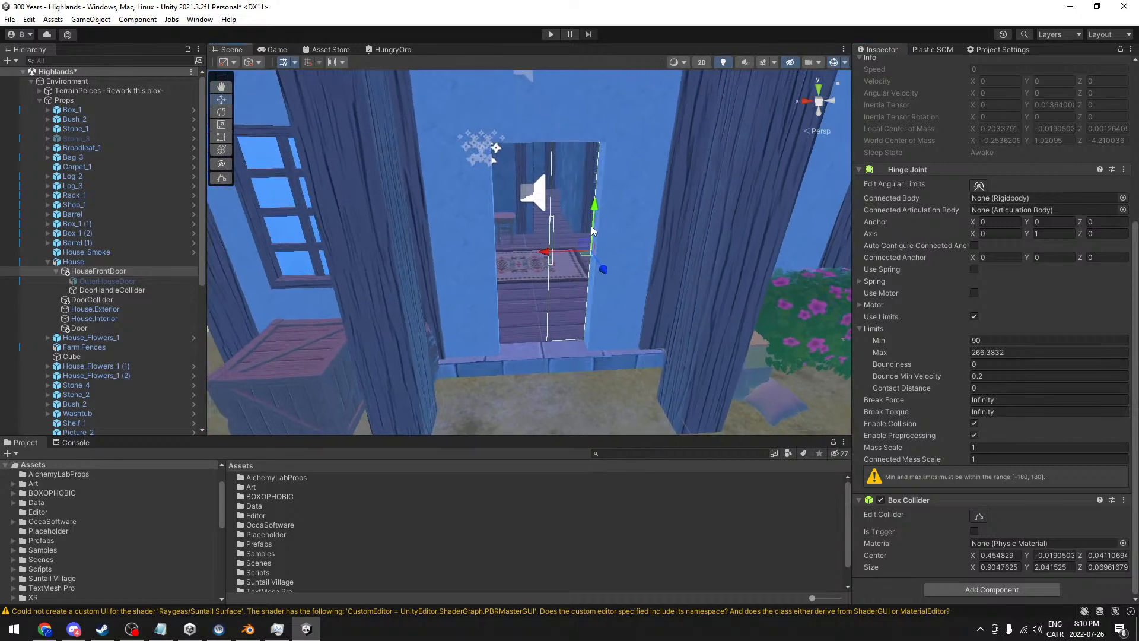
scroll(591, 225, up, 5)
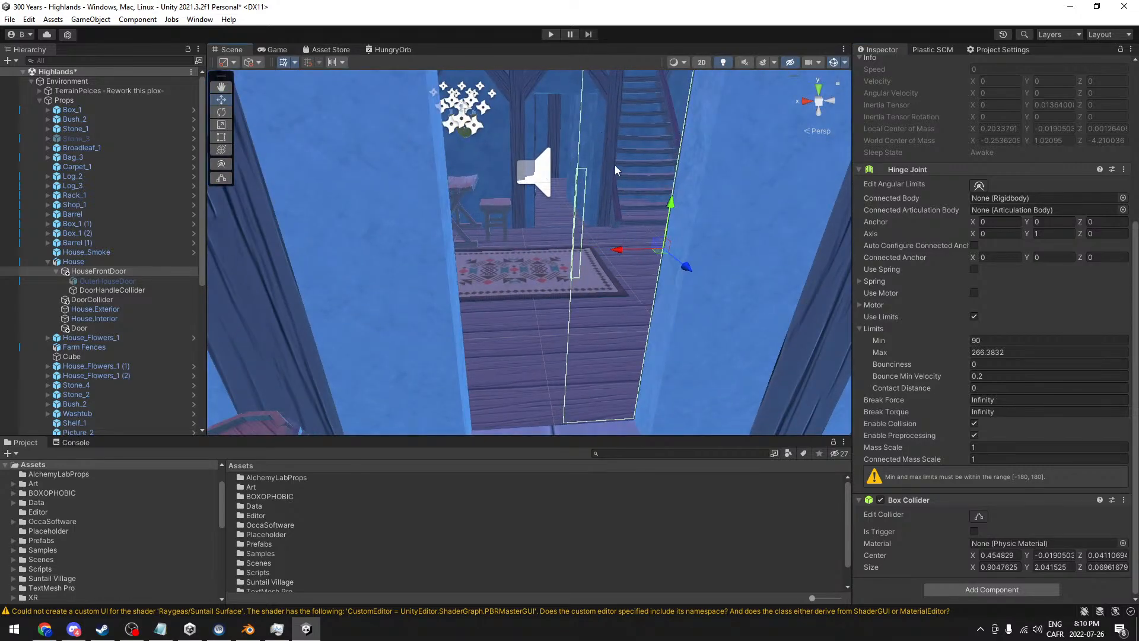
alt+drag(523, 262, 493, 259)
key(ctrl+z)
key(ctrl+z)
key(ctrl+z)
key(ctrl+z)
key(ctrl+z)
key(ctrl+z)
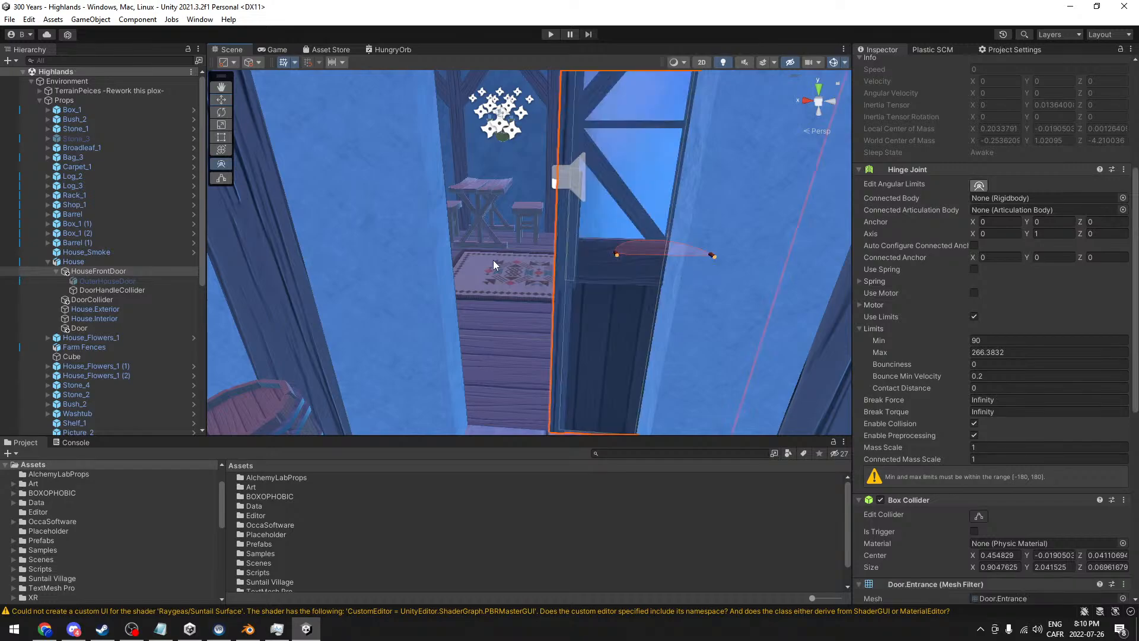
key(ctrl+z)
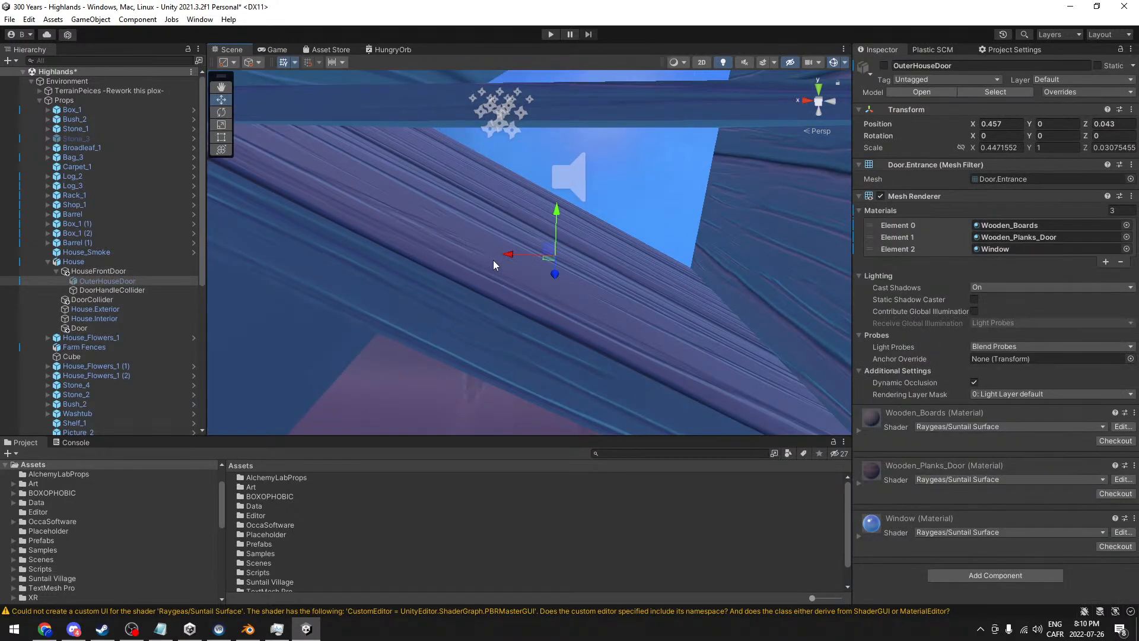
key(ctrl+z)
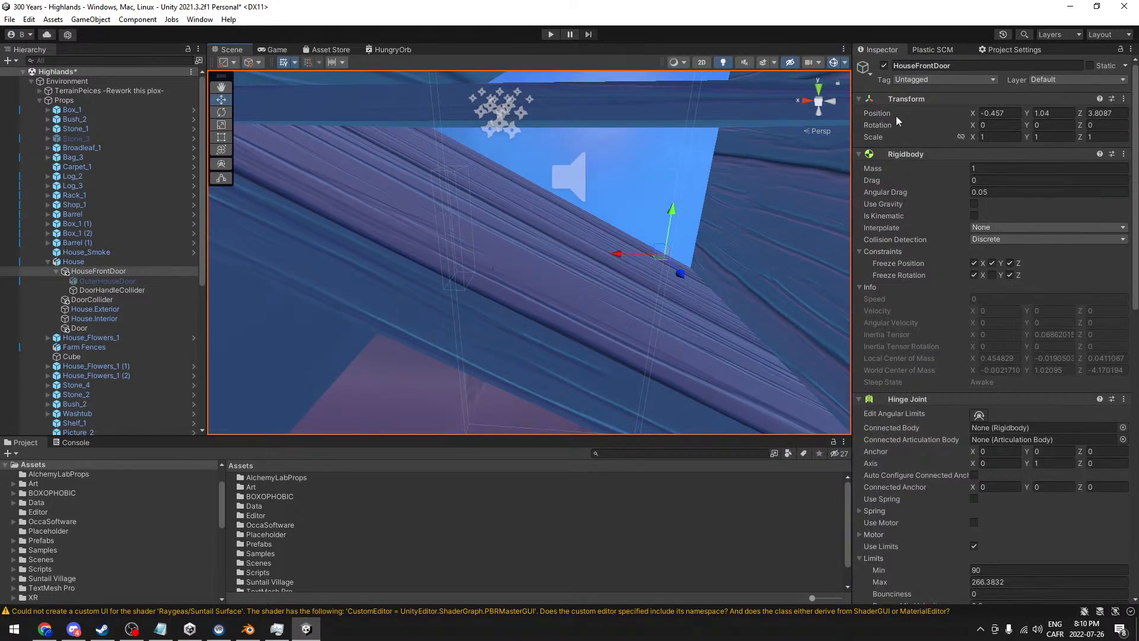
key(ctrl+z)
key(ctrl+z)
key(ctrl+z)
key(ctrl+z)
key(ctrl+z)
key(ctrl+z)
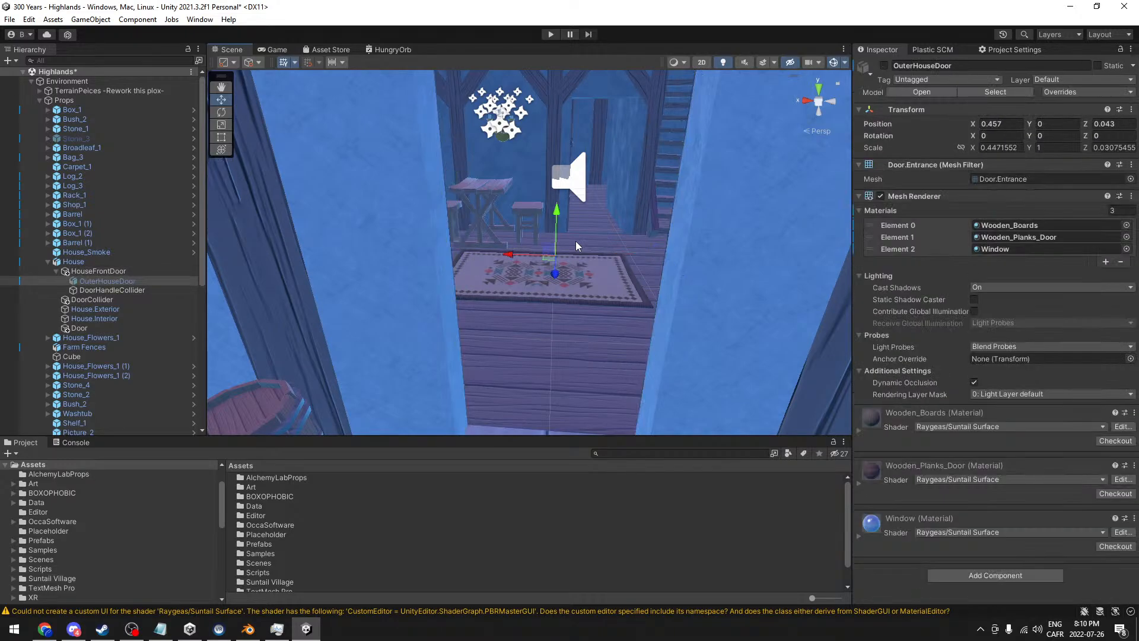
- Remove the Hinge Joint component from HouseFrontDoor
alt+drag(522, 283, 578, 254)
click(95, 271)
scroll(935, 303, down, 3)
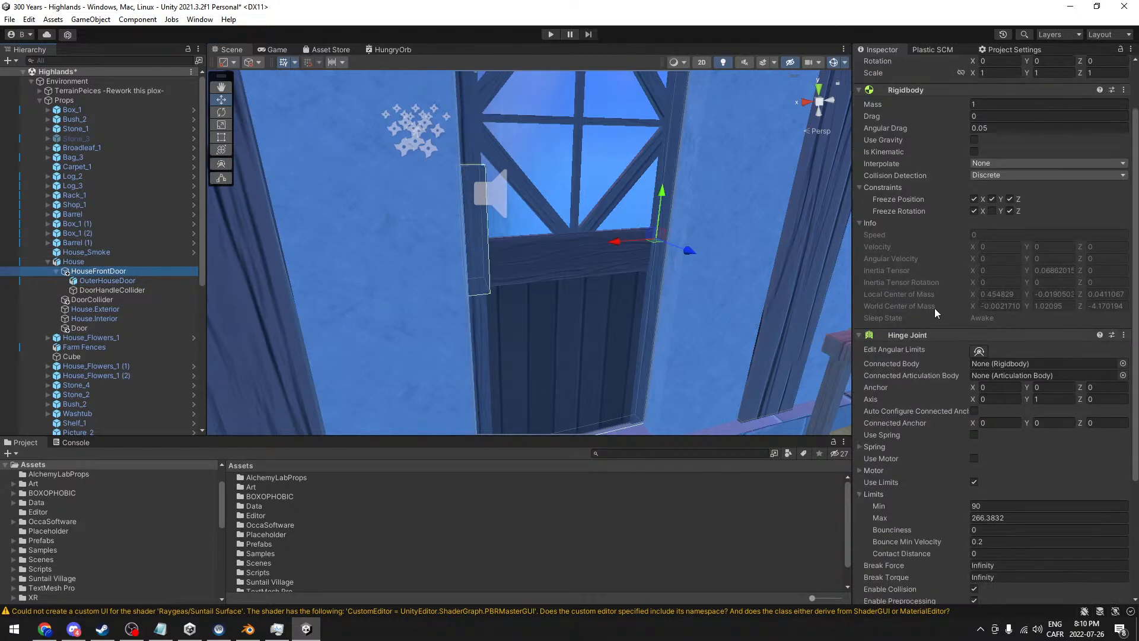
click(1122, 335)
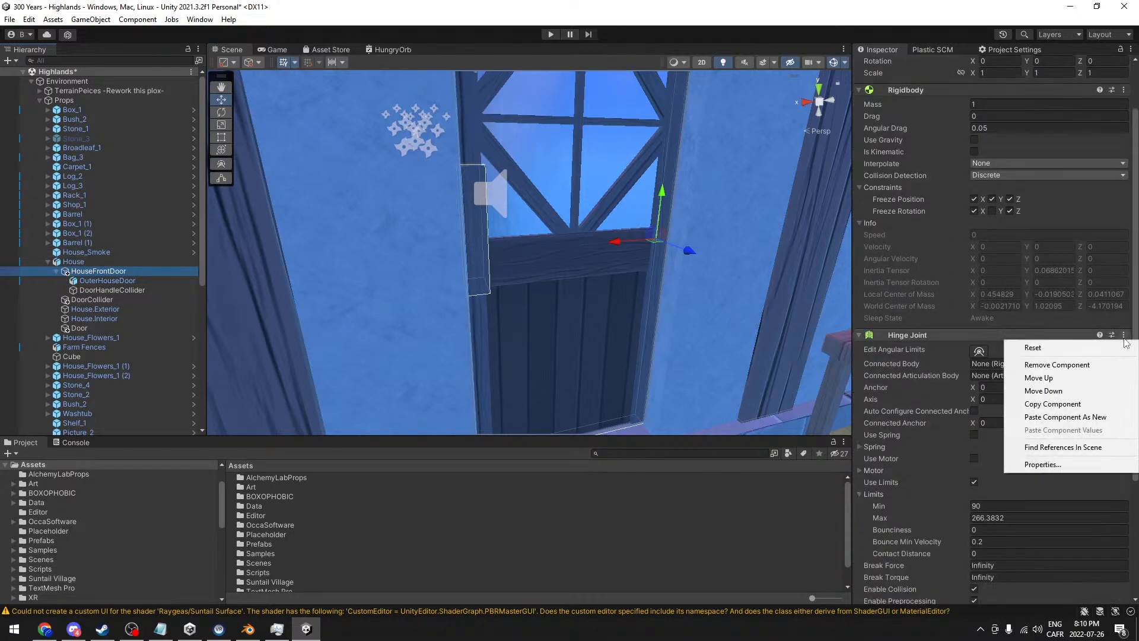
click(1101, 364)
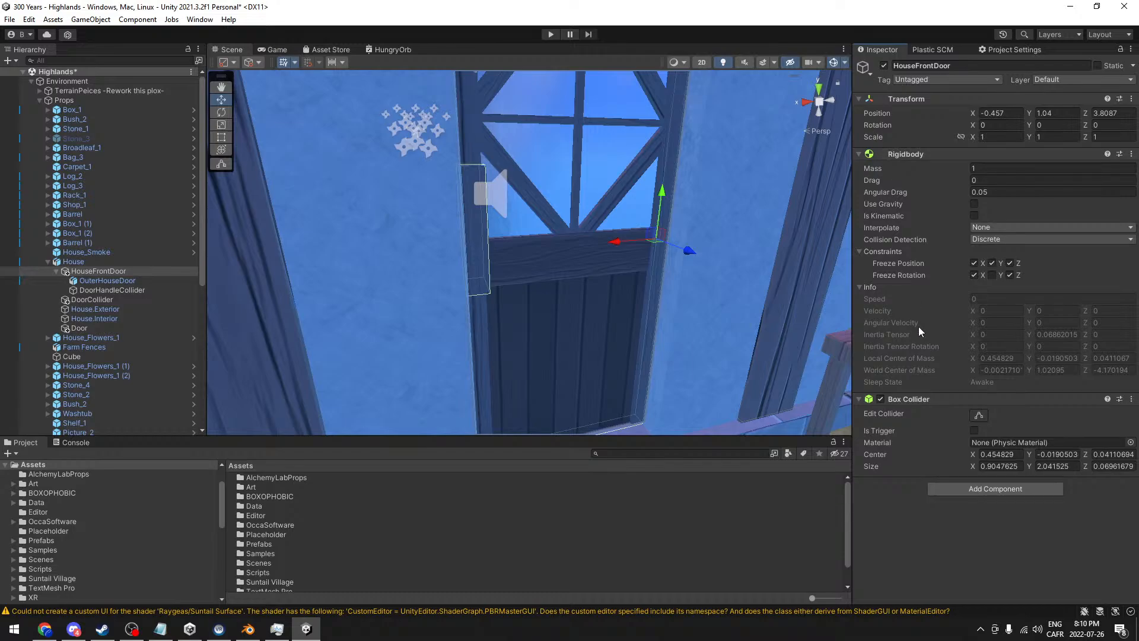
- Test the hingeless front door in play mode, examine its pivot and the parent House in the Scene view, and stop the run
right_drag(394, 252, 474, 273)
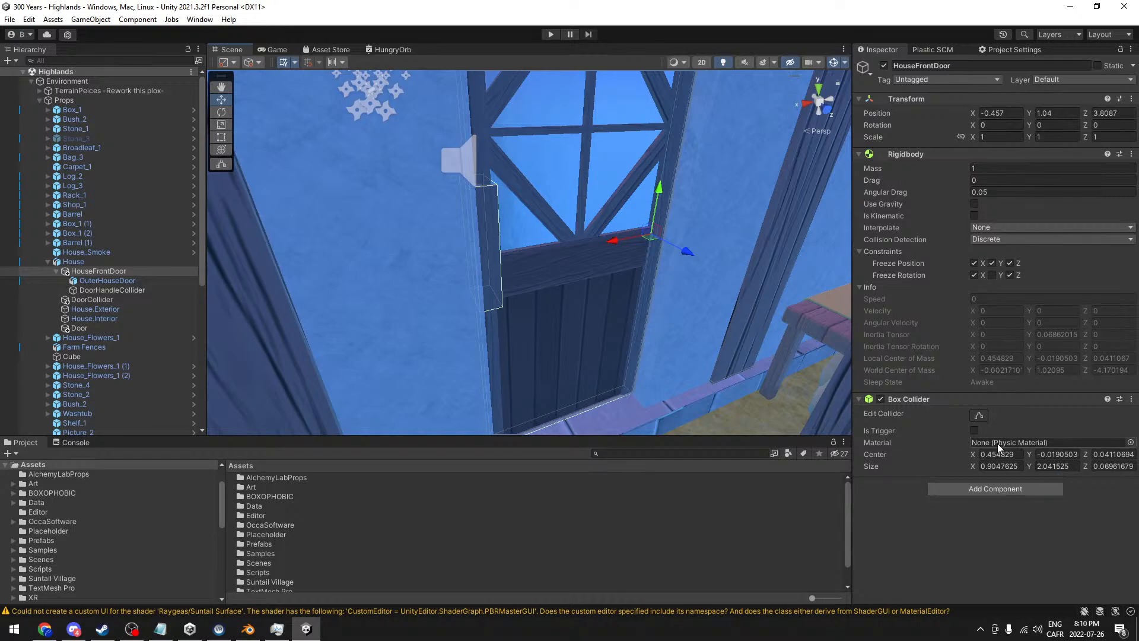
click(550, 34)
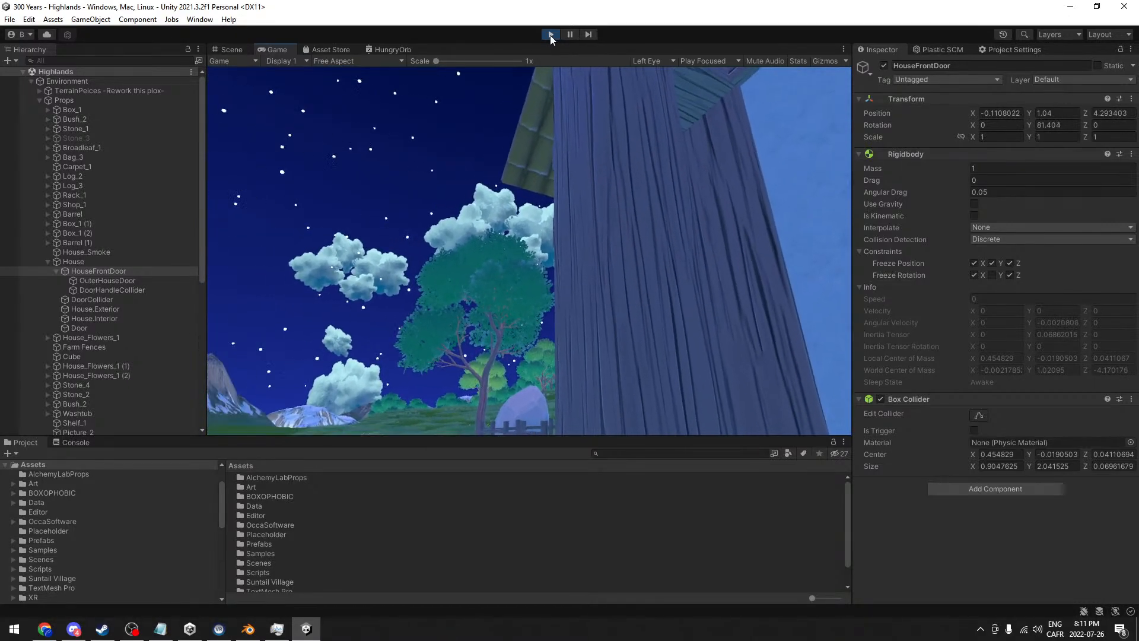
click(226, 49)
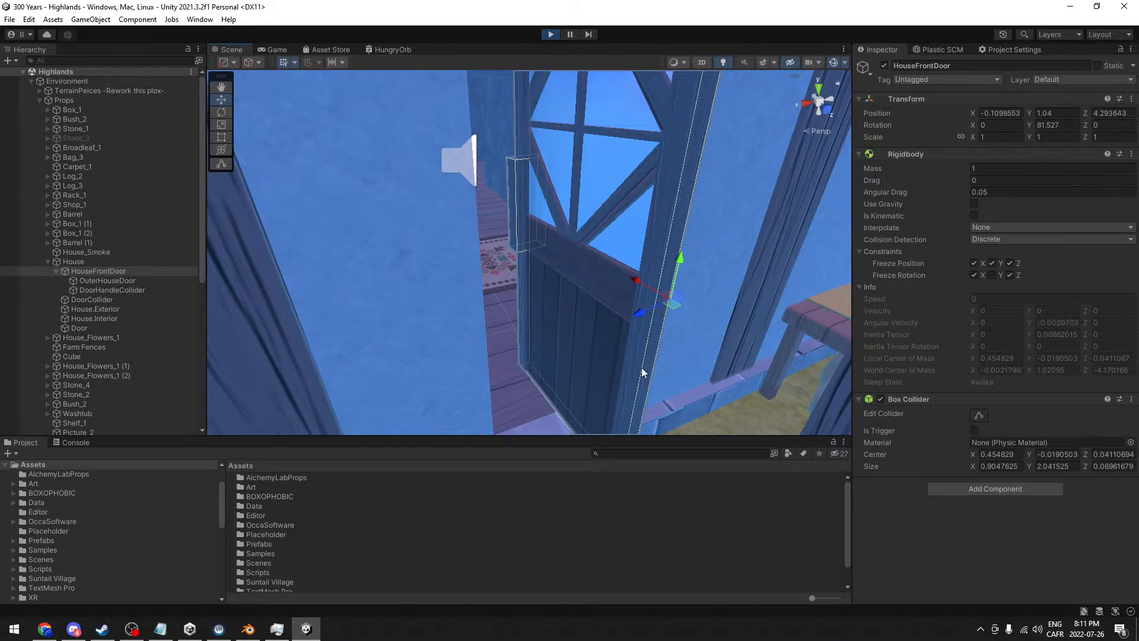
alt+drag(682, 264, 569, 237)
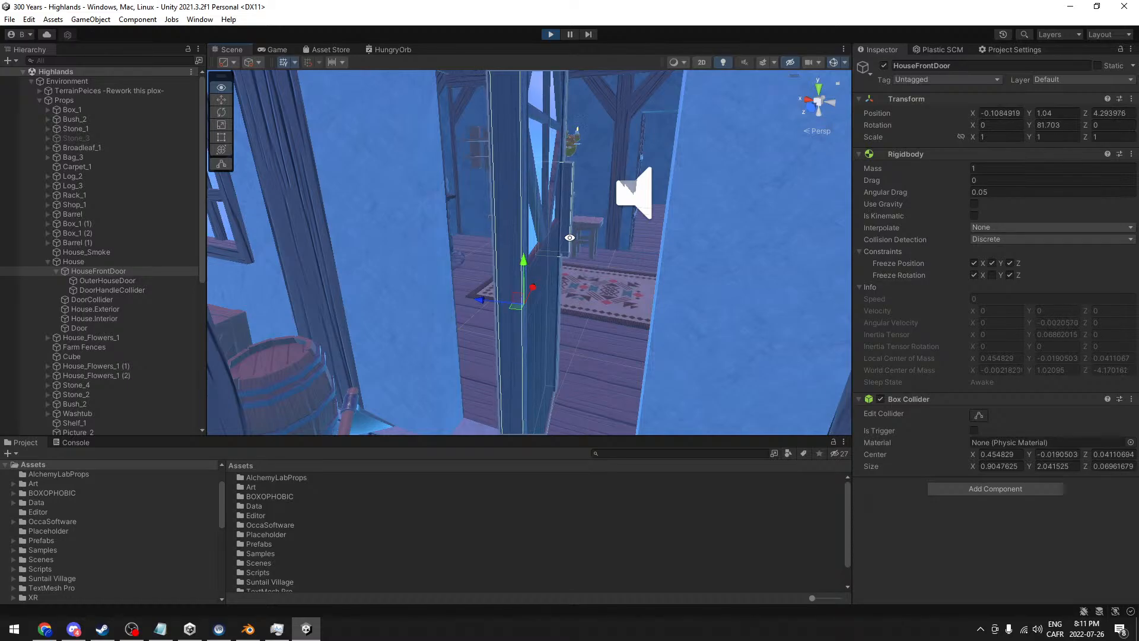
click(76, 252)
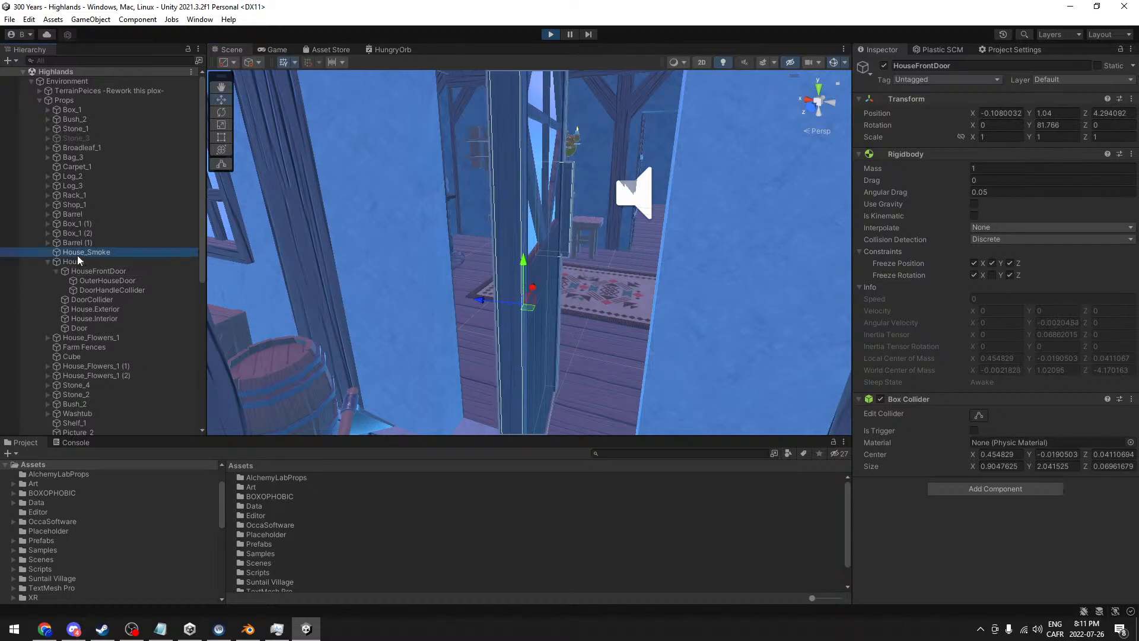
click(76, 261)
alt+drag(498, 236, 588, 232)
alt+drag(466, 263, 433, 261)
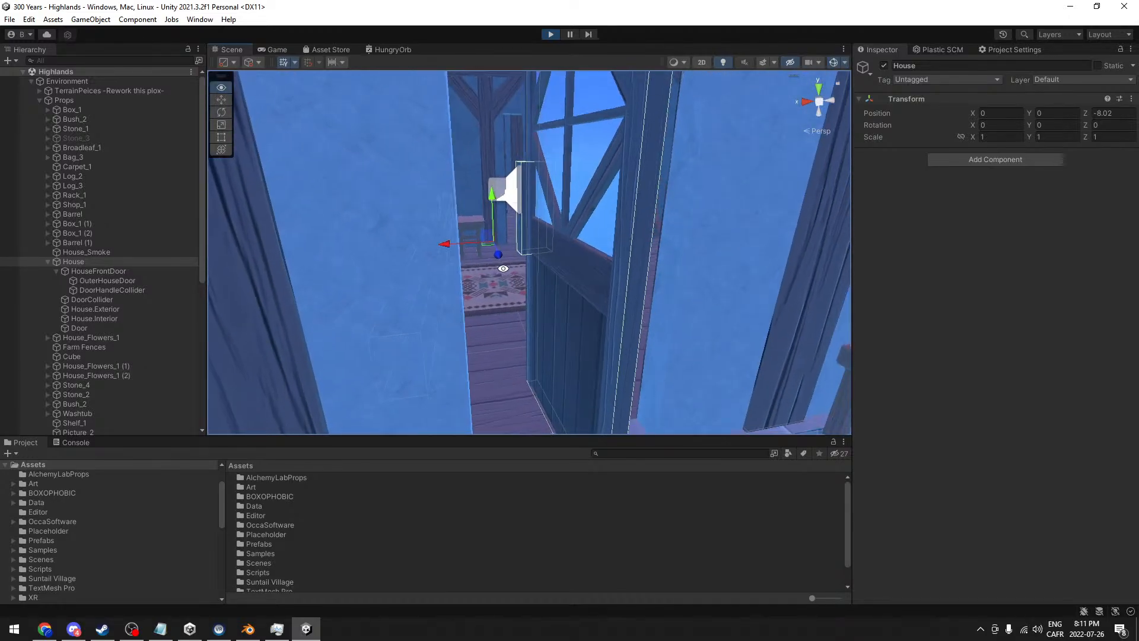
click(77, 270)
click(554, 33)
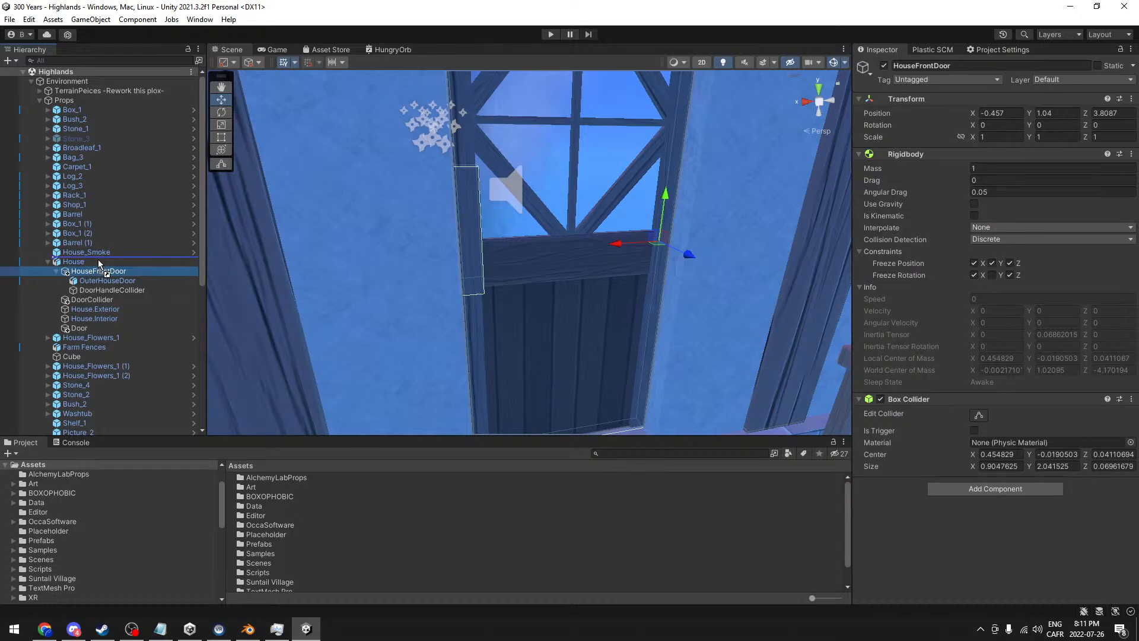
- Move HouseFrontDoor out of House so it sits directly under Props, just above House
drag(98, 261, 98, 258)
click(48, 289)
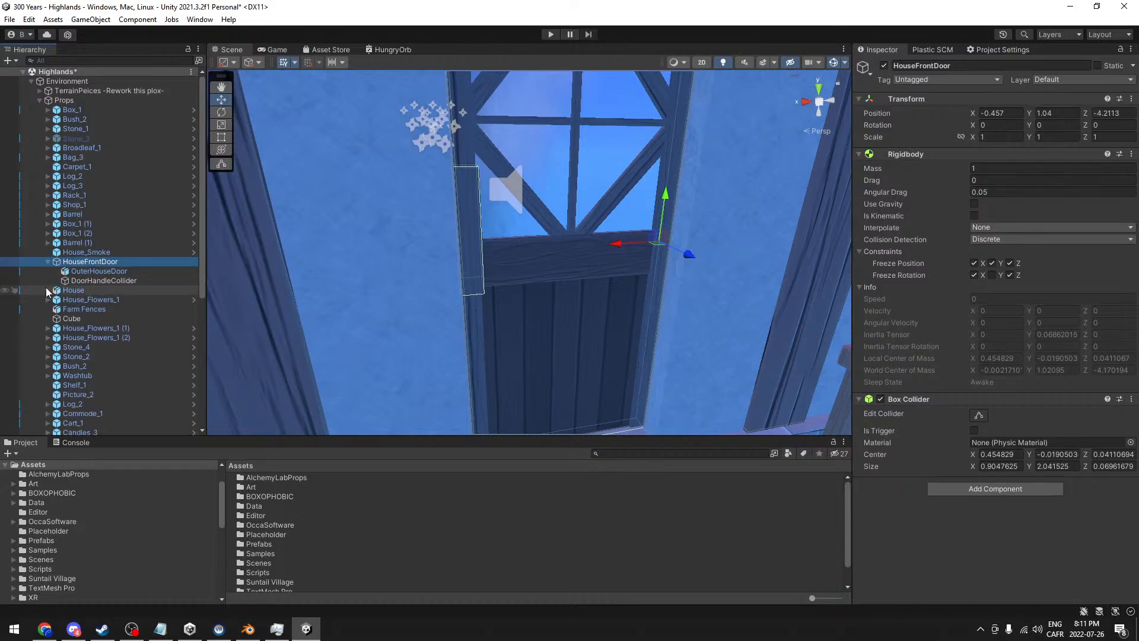
alt+drag(527, 249, 555, 252)
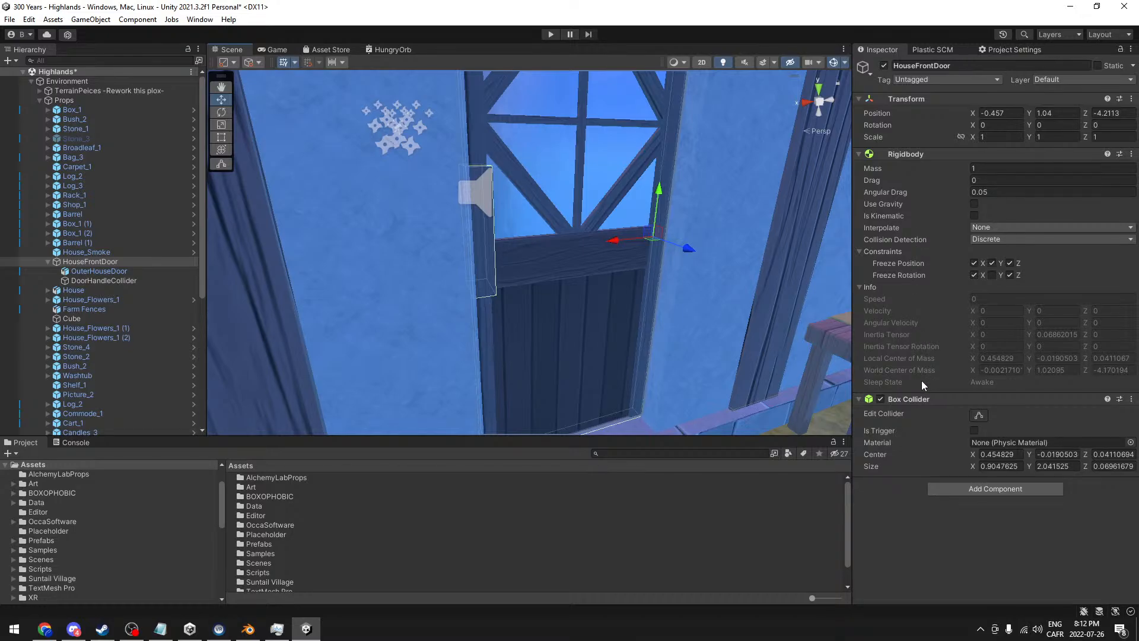
- Run the scene again and examine the unparented front door's rotation and pivot in the Scene view
click(548, 34)
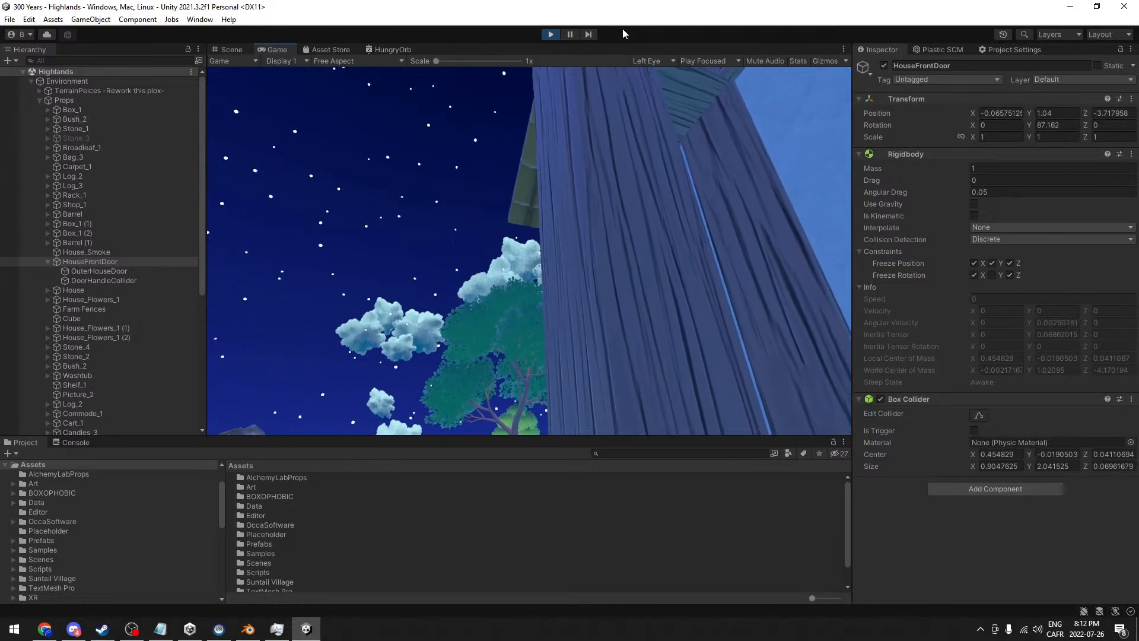
click(230, 48)
right_drag(592, 291, 609, 337)
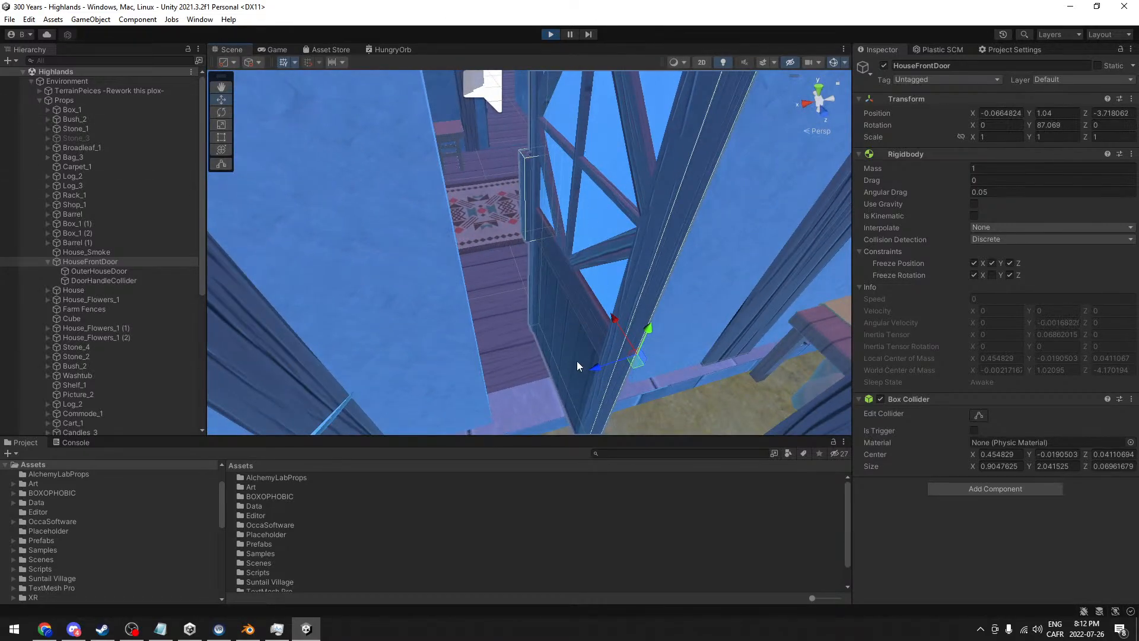
right_drag(588, 276, 542, 219)
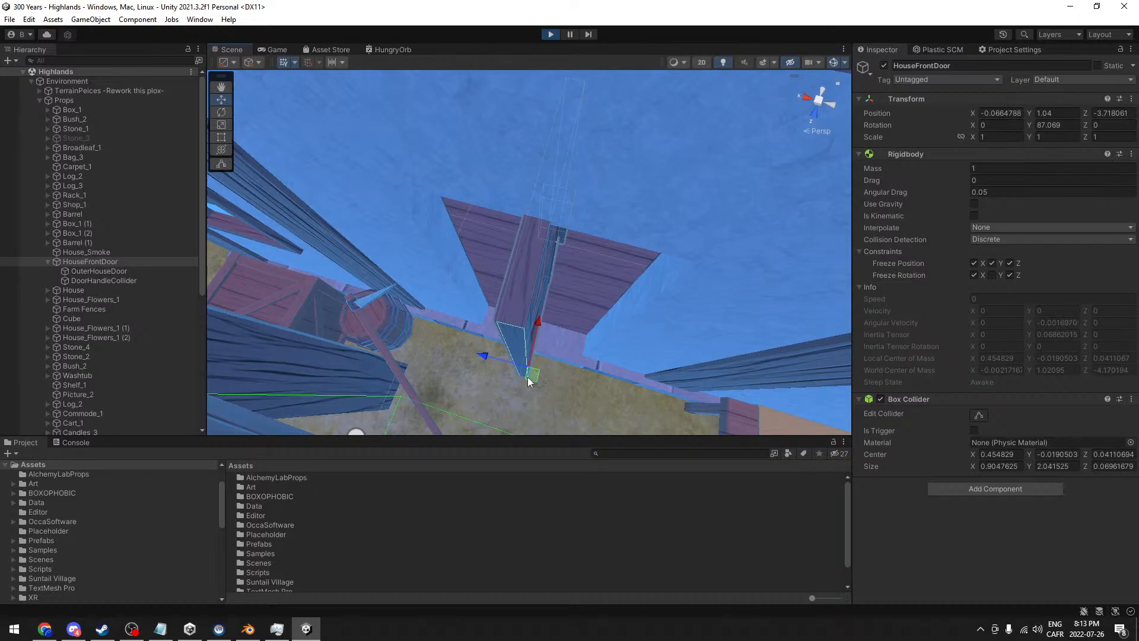
- Examine the front door in the running scene and unfreeze its X, Y and Z position in the Rigidbody constraints
right_drag(613, 319, 715, 180)
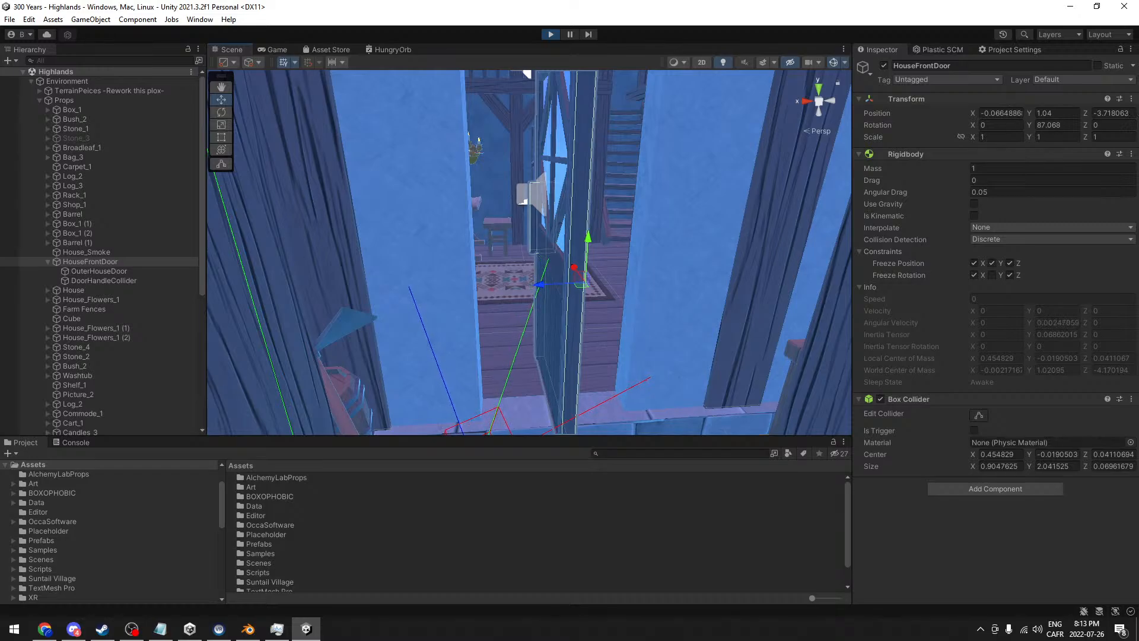
key(alt+Tab)
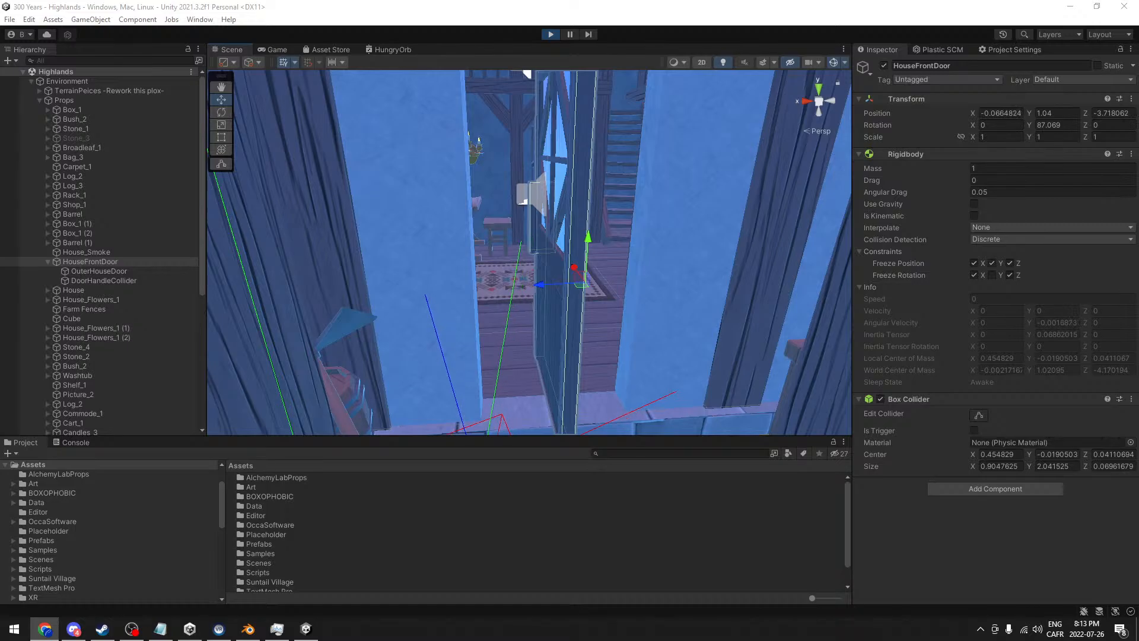
middle_drag(549, 365, 508, 255)
alt+drag(509, 255, 550, 324)
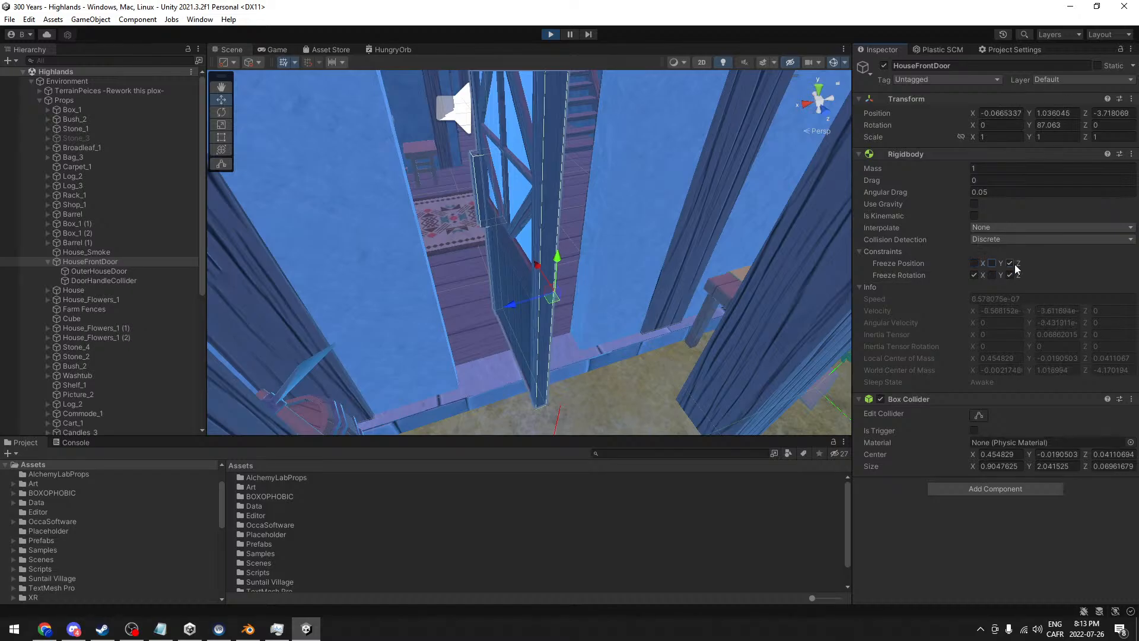
alt+drag(688, 270, 634, 266)
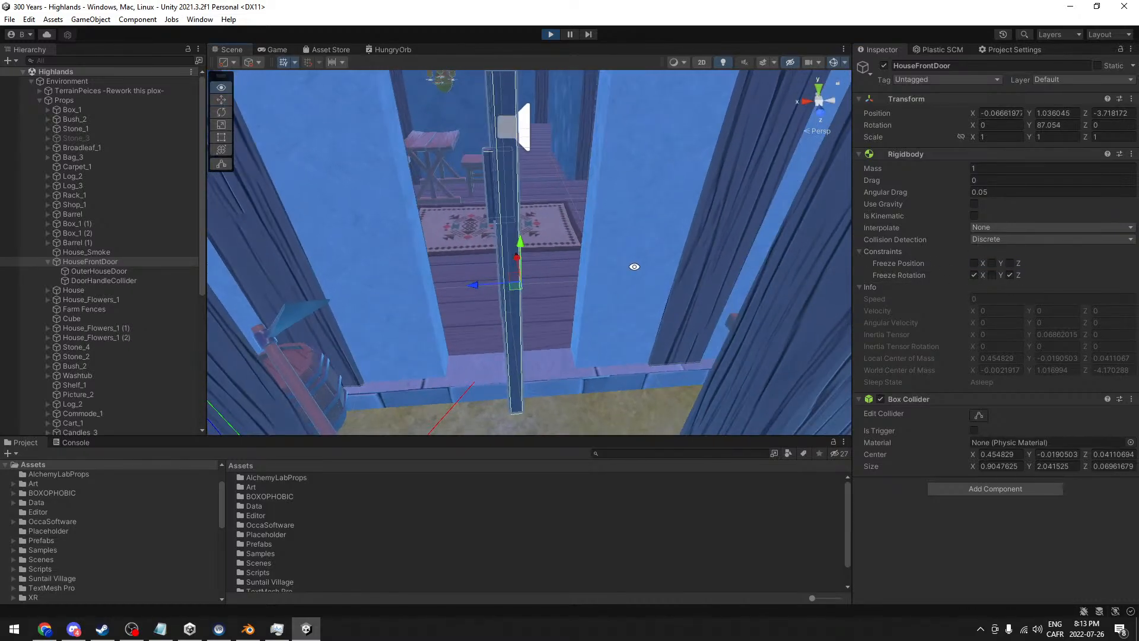
- Test rotating the unfrozen HouseFrontDoor with the Rotate tool in the running scene and check where it pivots
click(222, 114)
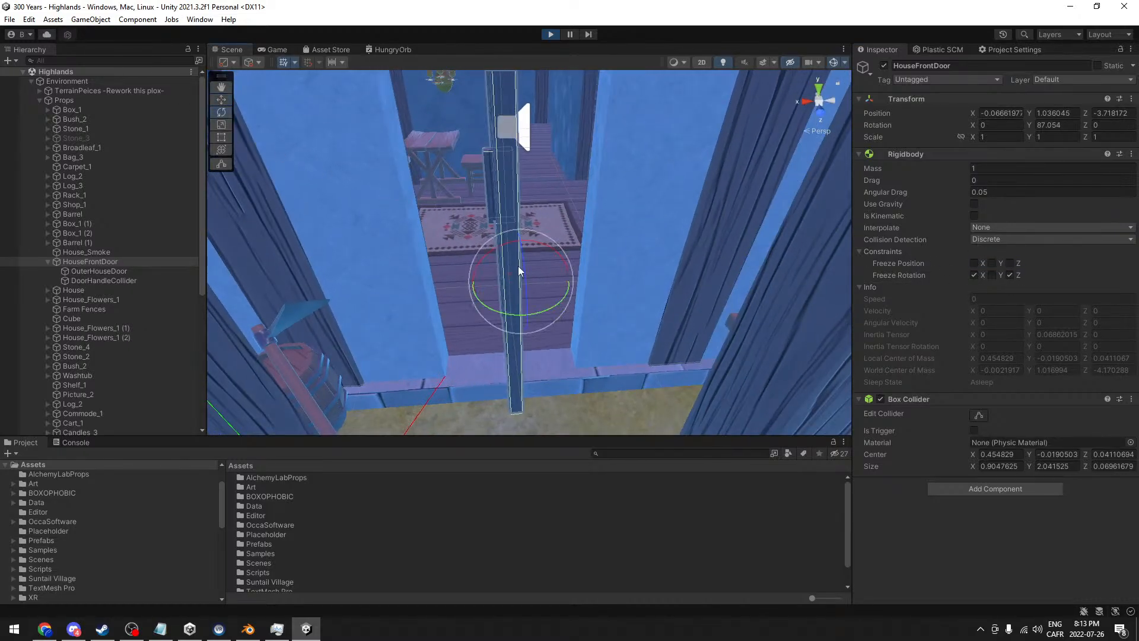
drag(511, 312, 486, 229)
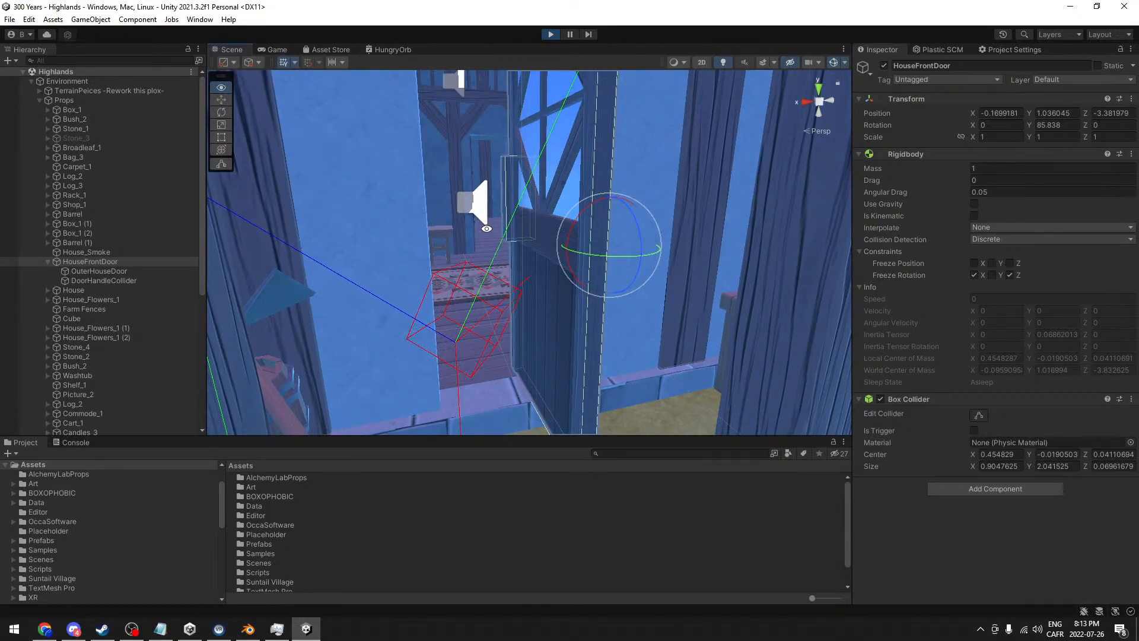
alt+drag(689, 266, 597, 277)
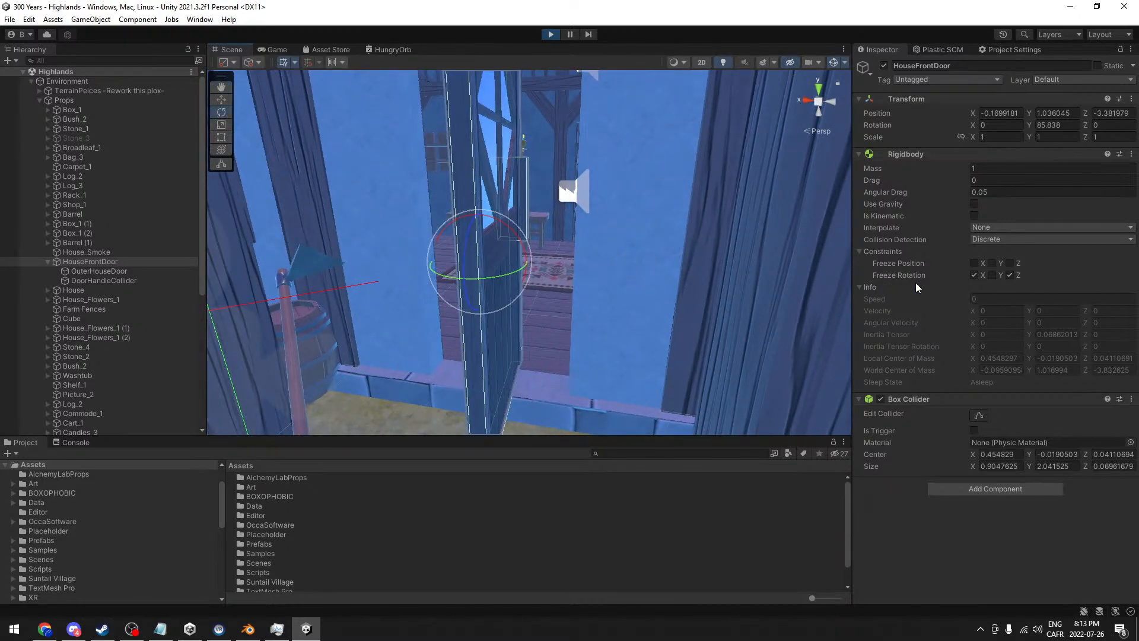
- Move HouseFrontDoor back to the doorway's hinge side, test it in the Game view and stop the run
click(221, 99)
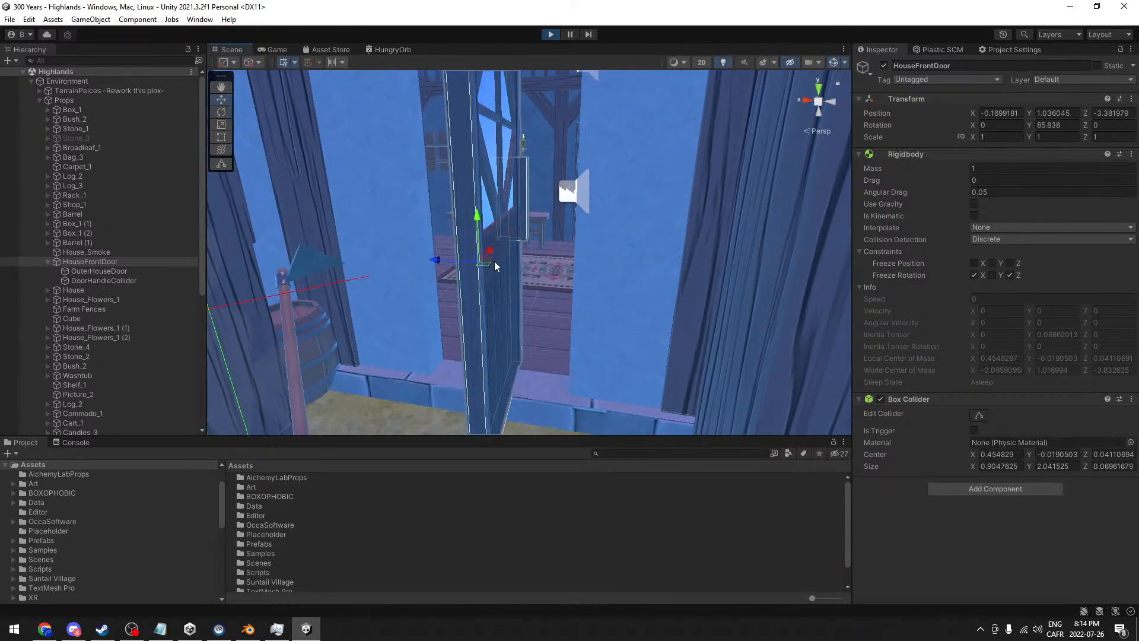
drag(490, 251, 543, 319)
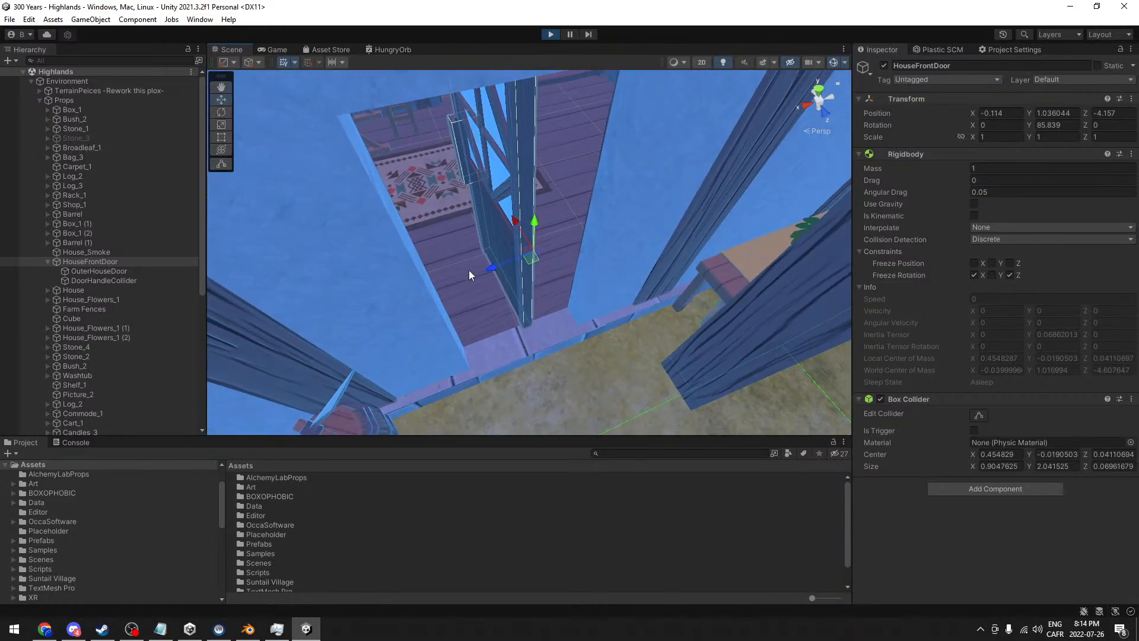
drag(489, 268, 517, 285)
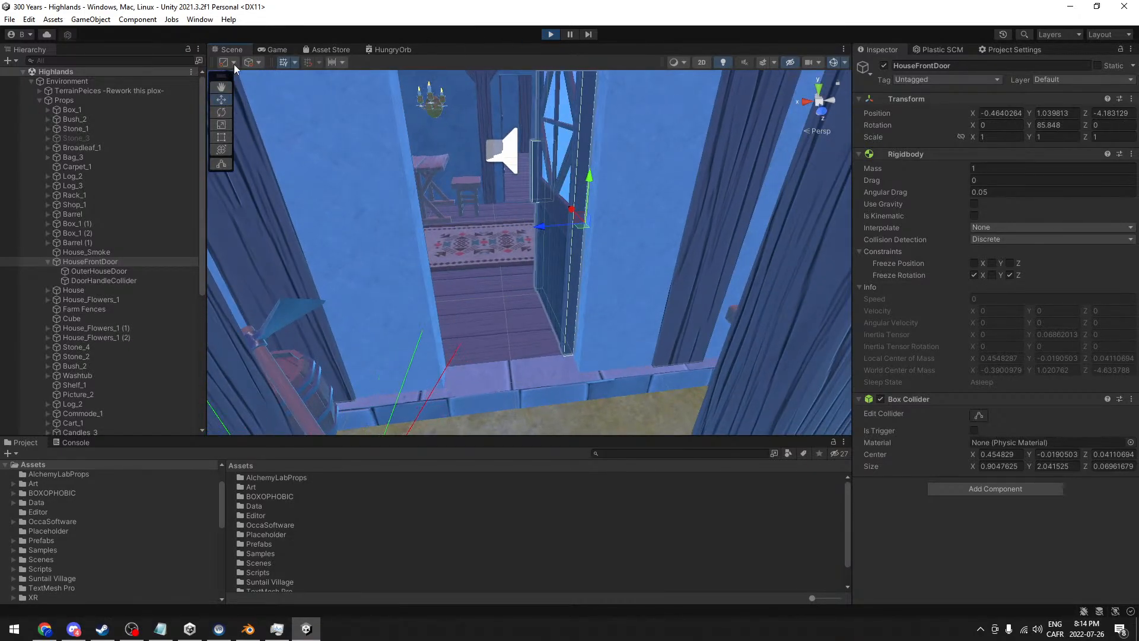
click(279, 53)
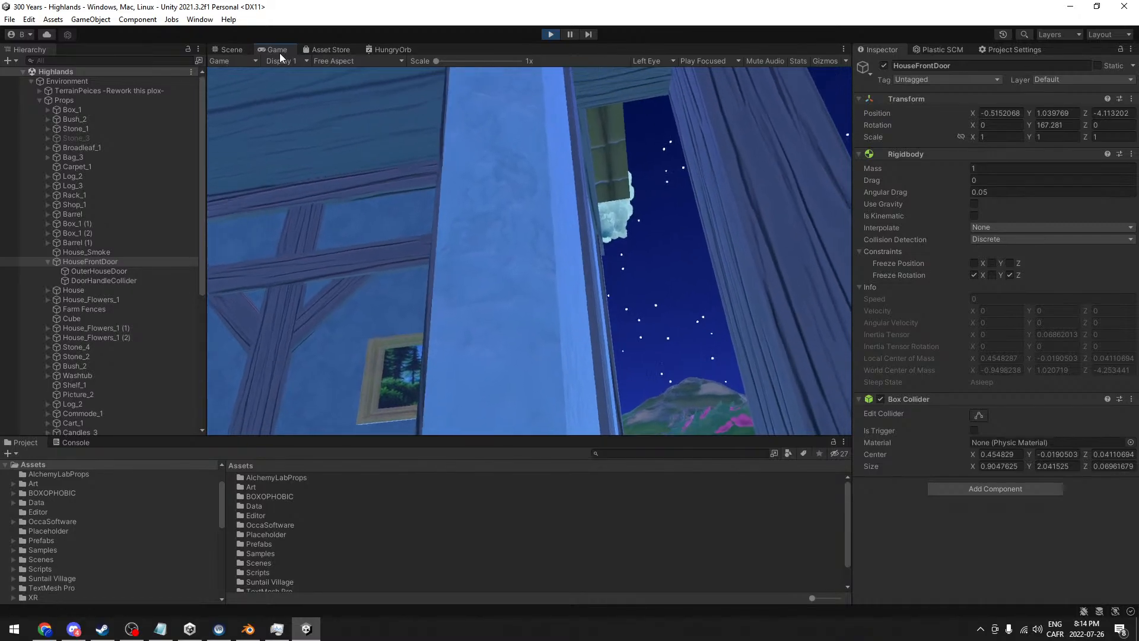
click(551, 35)
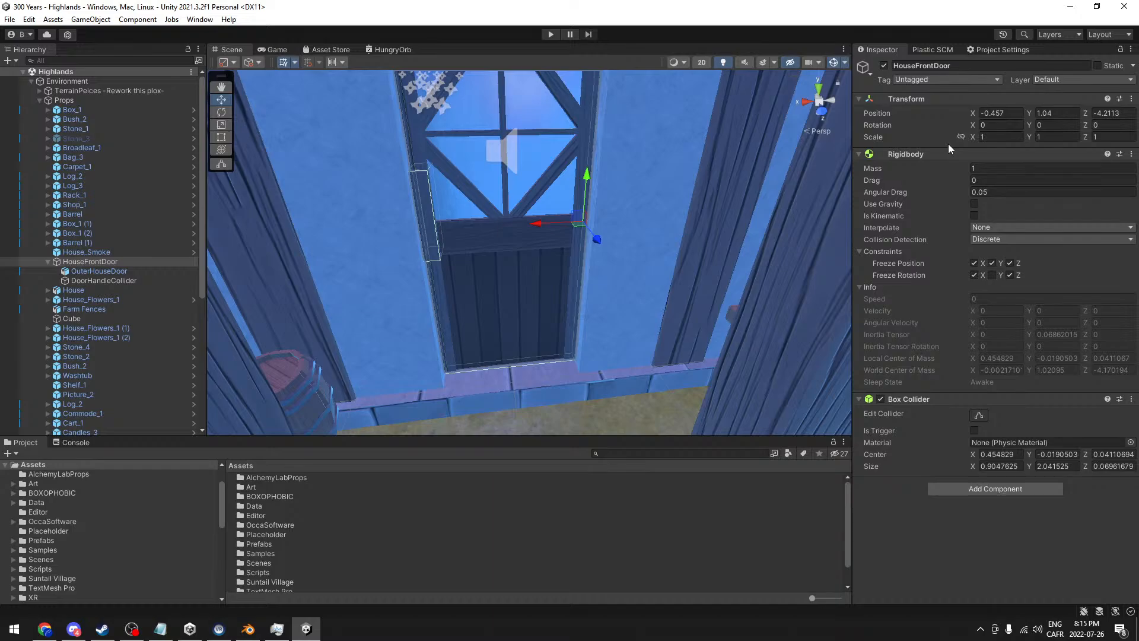
- Shrink HouseFrontDoor's box collider from both sides and the top in the front view, to about 0.877 wide and 2.028 high
alt+drag(682, 332, 616, 351)
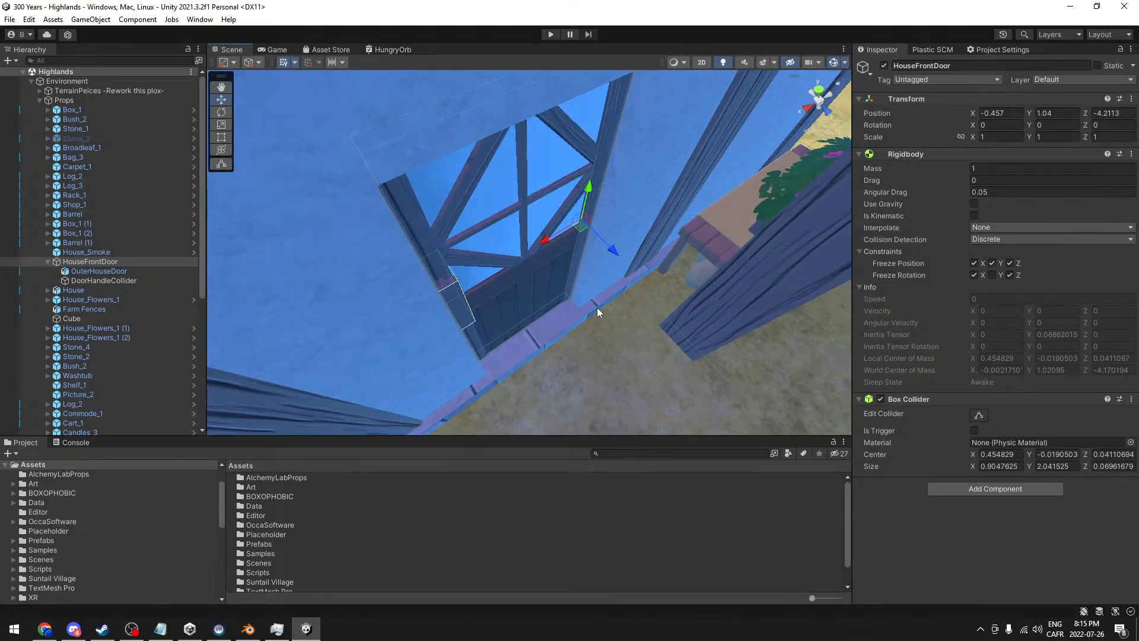
alt+drag(596, 307, 731, 354)
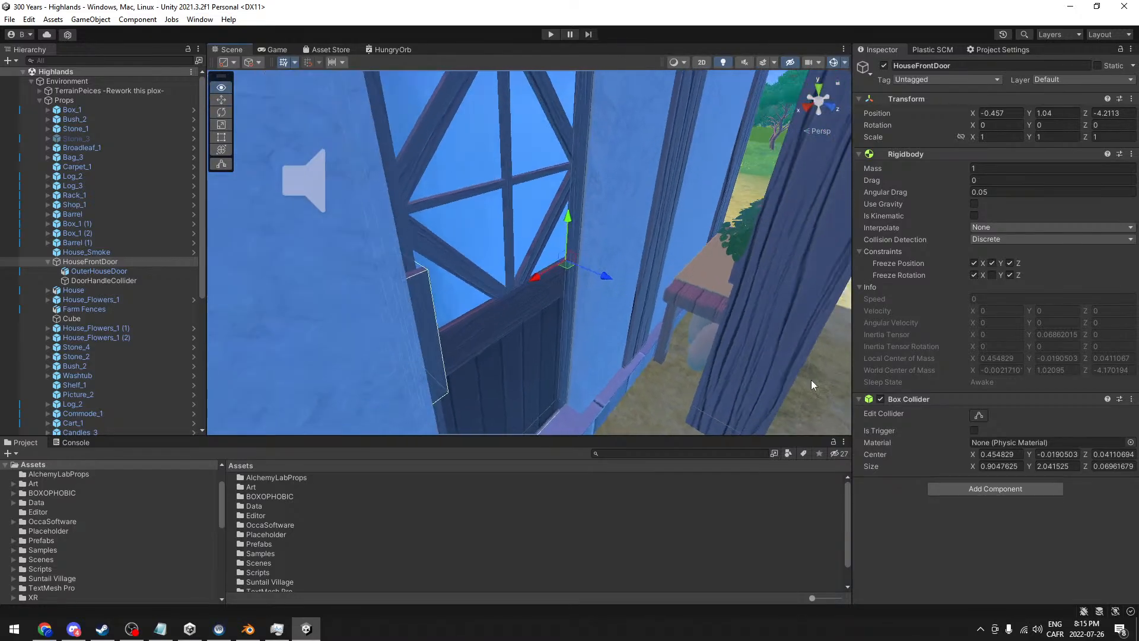
alt+drag(532, 282, 741, 250)
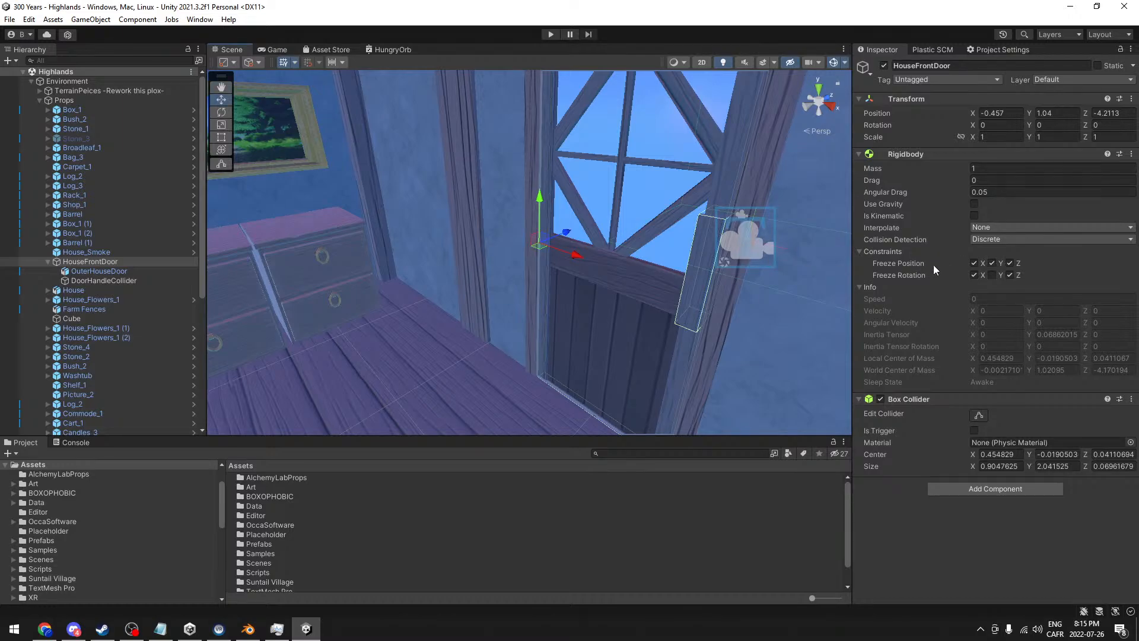
alt+drag(586, 261, 673, 287)
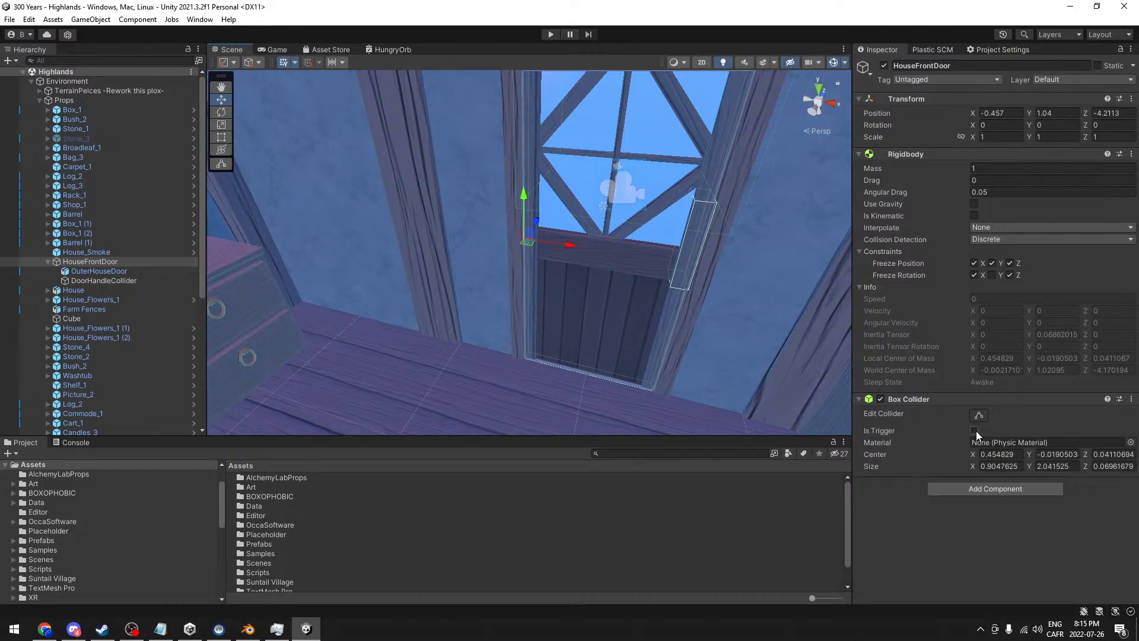
alt+drag(763, 375, 688, 243)
click(979, 415)
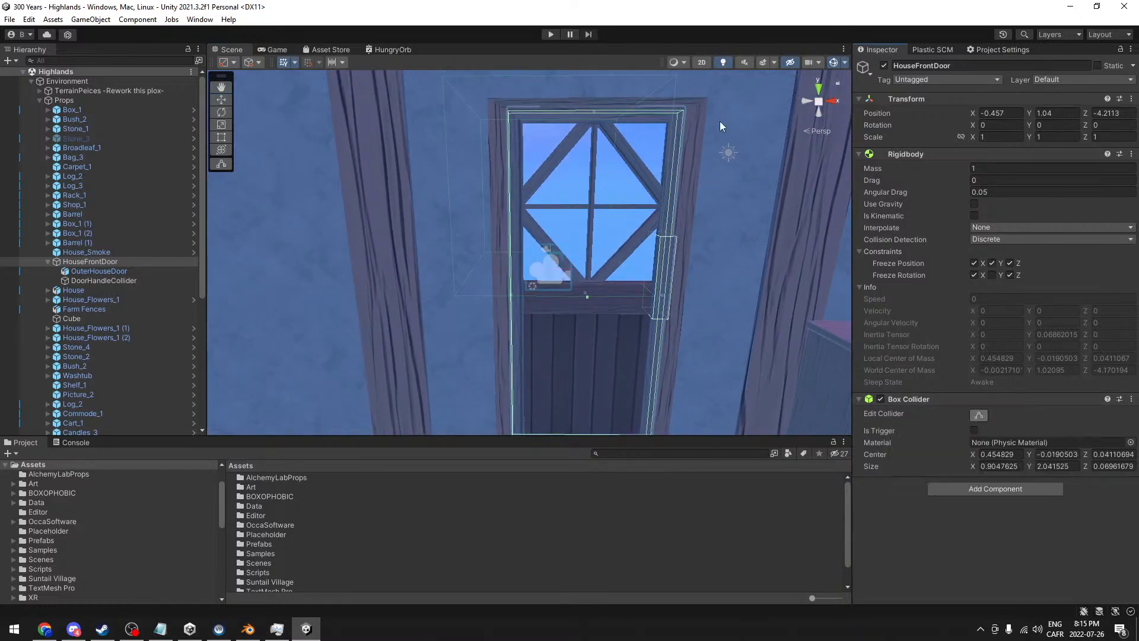
click(826, 102)
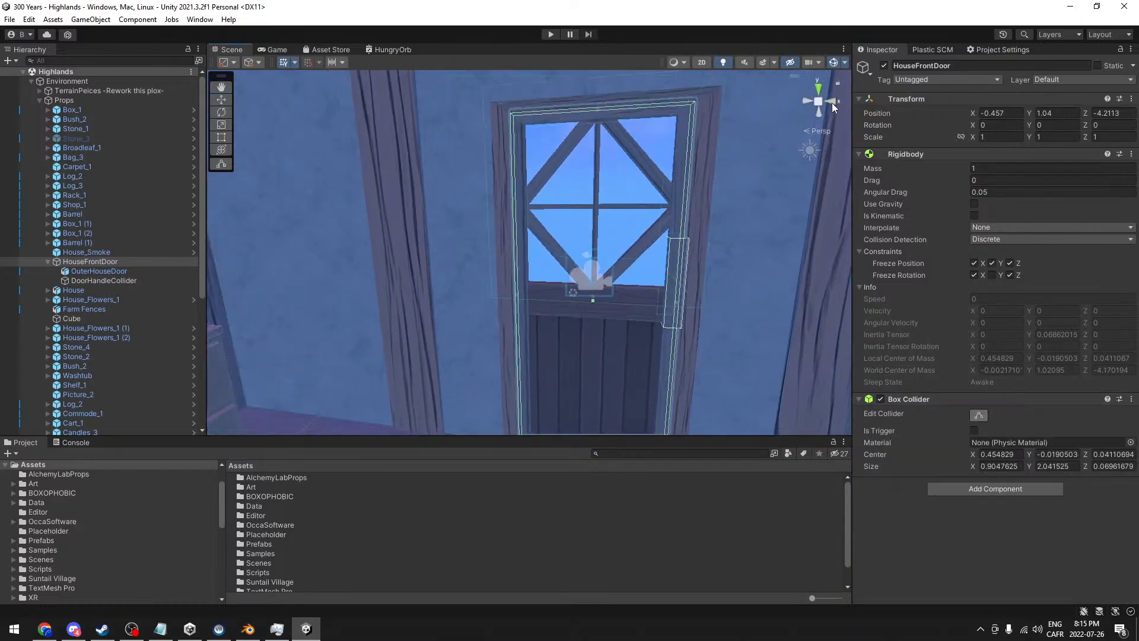
click(834, 101)
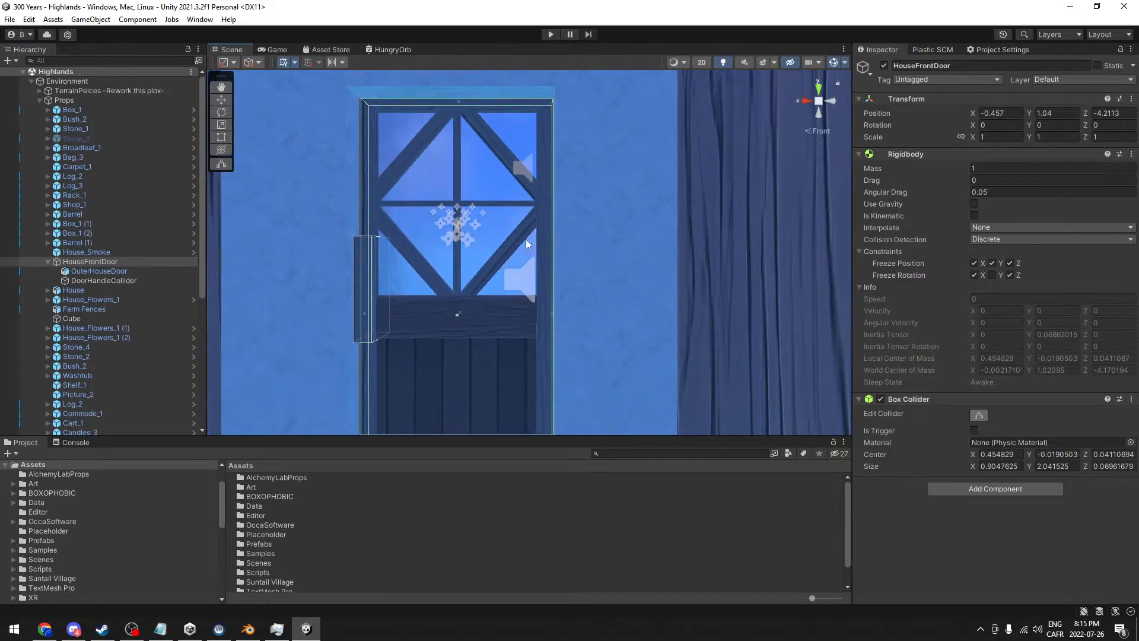
click(810, 131)
drag(356, 320, 359, 318)
drag(553, 317, 550, 317)
drag(455, 95, 455, 98)
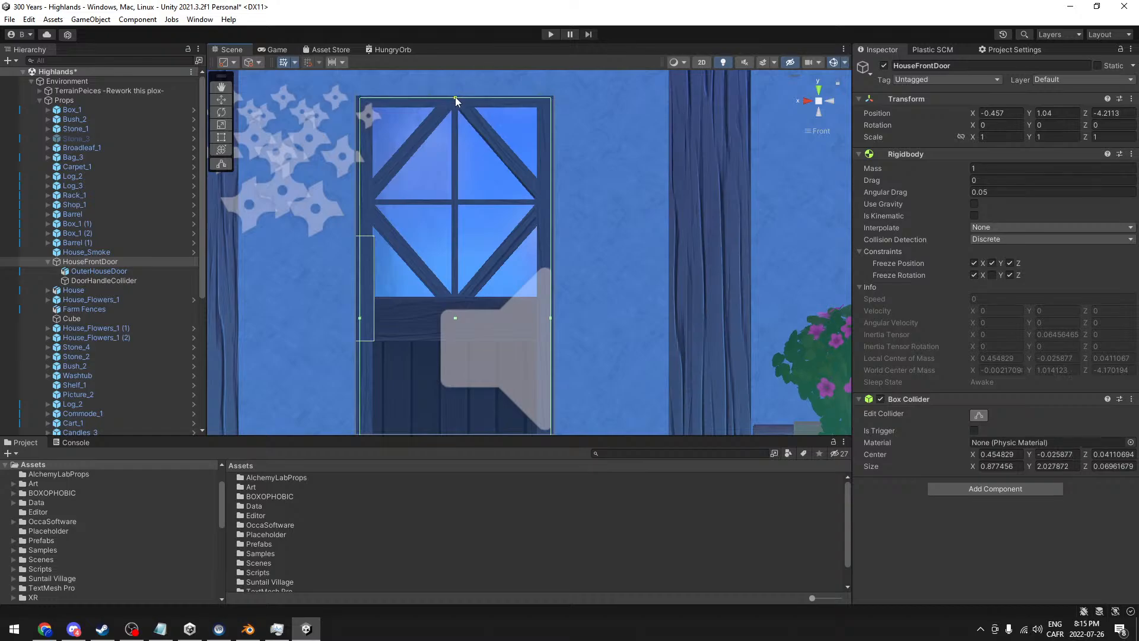
- Raise the bottom edge of HouseFrontDoor's box collider so the collider is about 2.007 high
scroll(432, 178, down, 5)
middle_drag(476, 346, 485, 228)
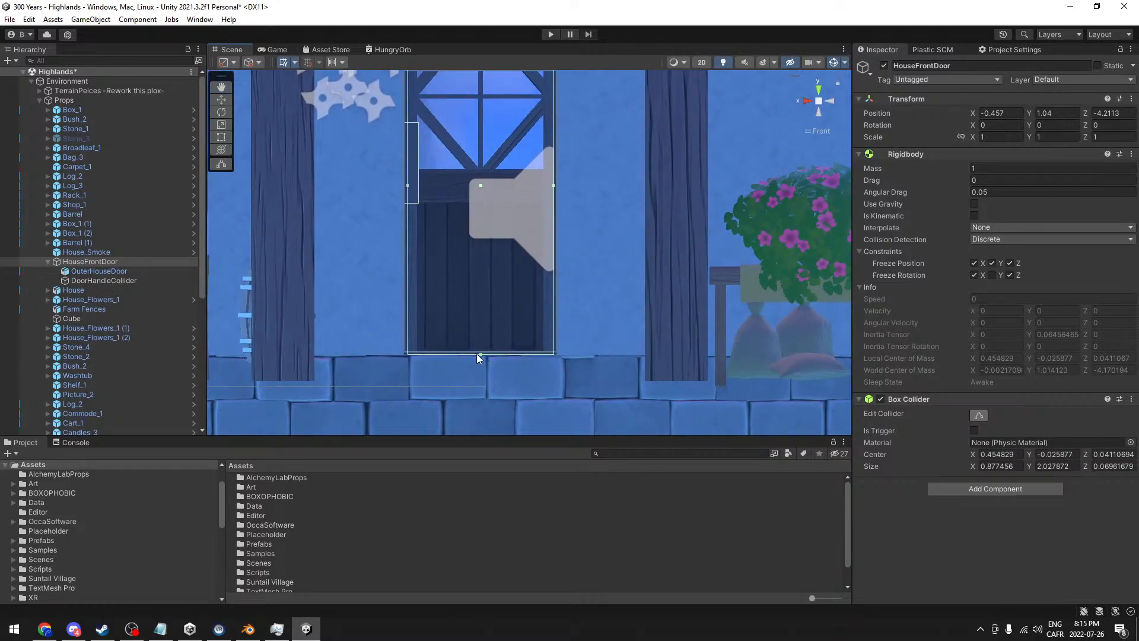
drag(479, 353, 478, 350)
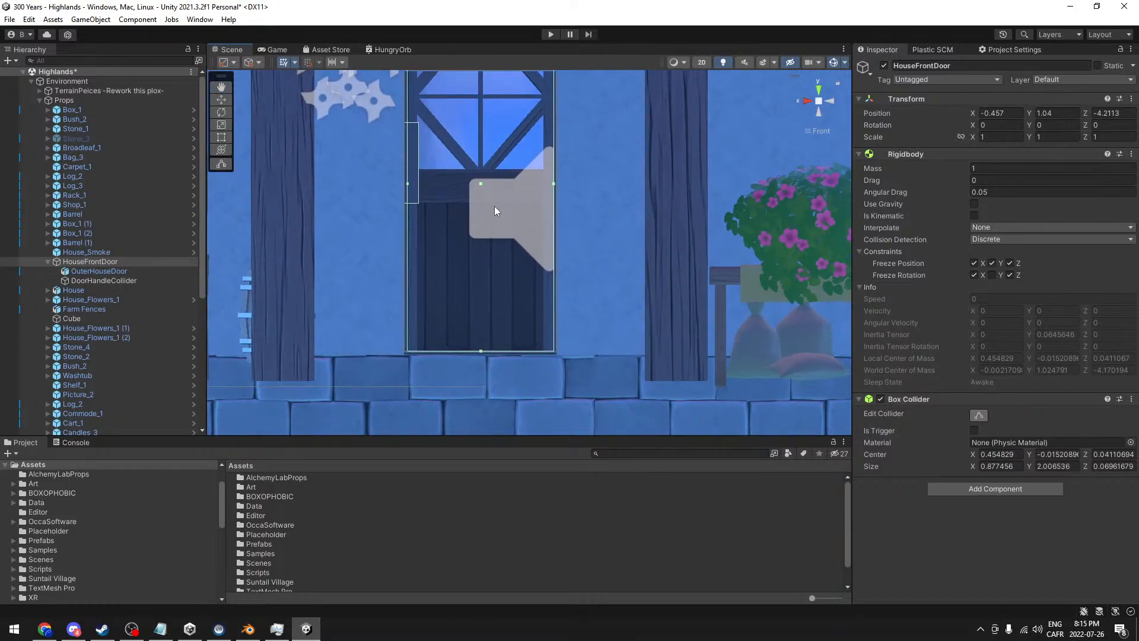
- Run the scene with the smaller collider and examine the front door's swing in the Scene view
alt+drag(447, 183, 404, 160)
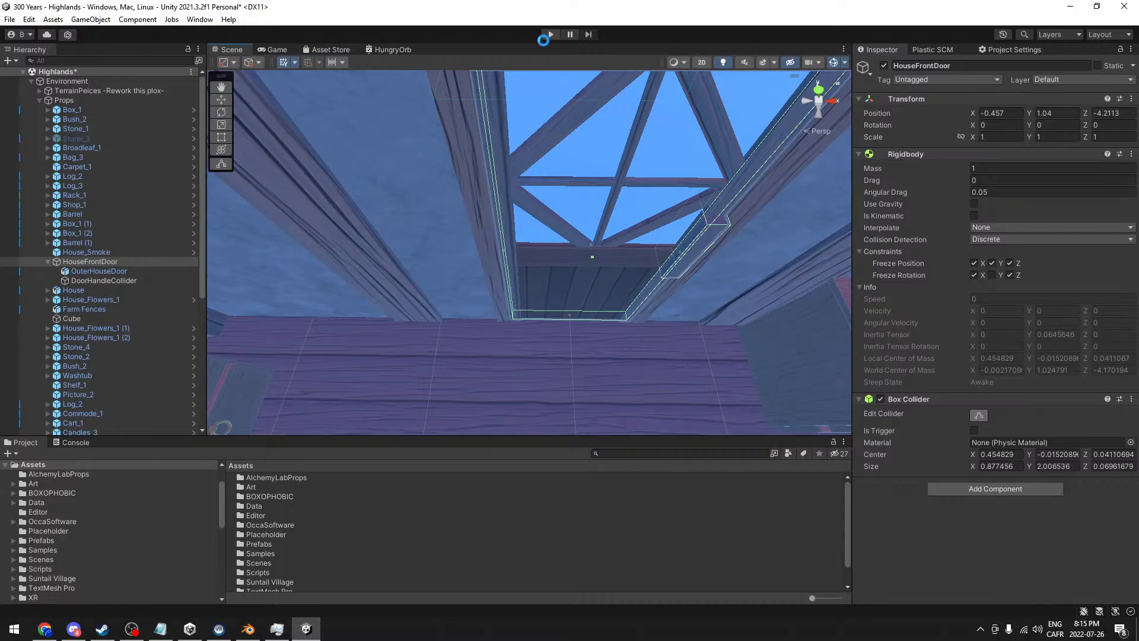
click(549, 34)
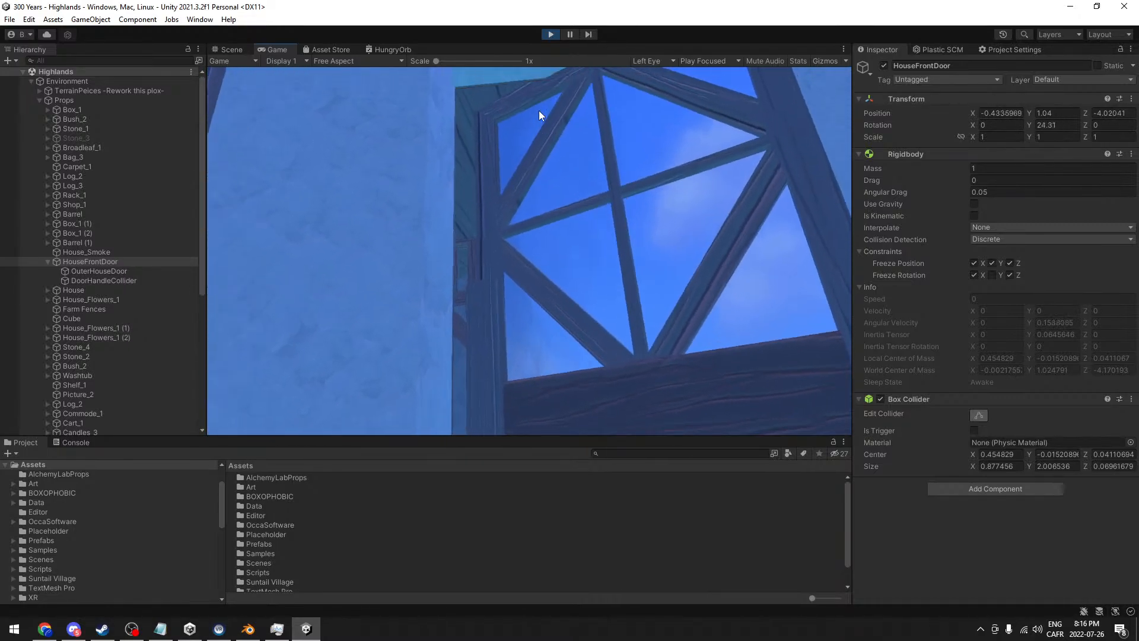
click(230, 49)
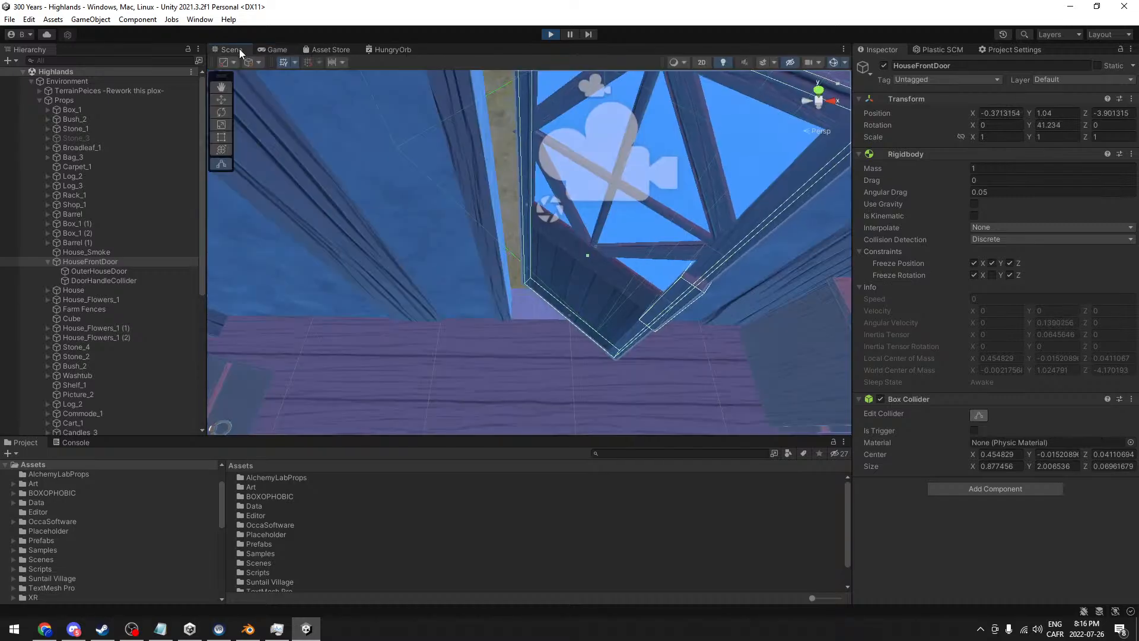
middle_drag(616, 263, 543, 343)
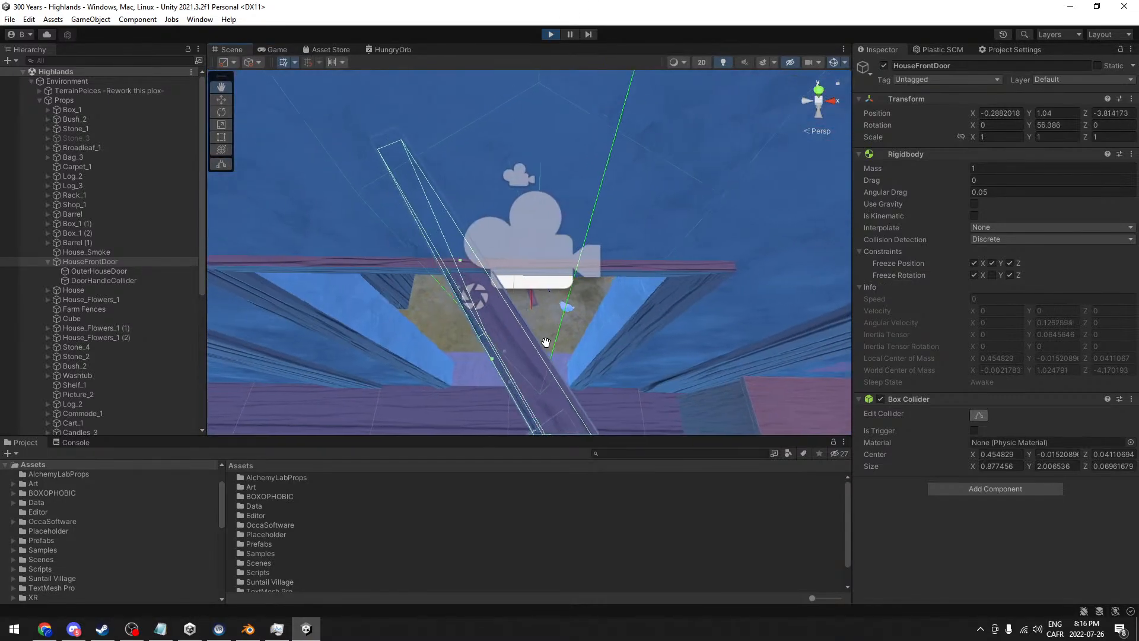
alt+drag(544, 343, 638, 231)
middle_drag(637, 231, 625, 237)
- Shorten the front door's box collider to about 1.888 high while the scene runs, checking its clearance from the frame and floor
alt+drag(625, 238, 580, 208)
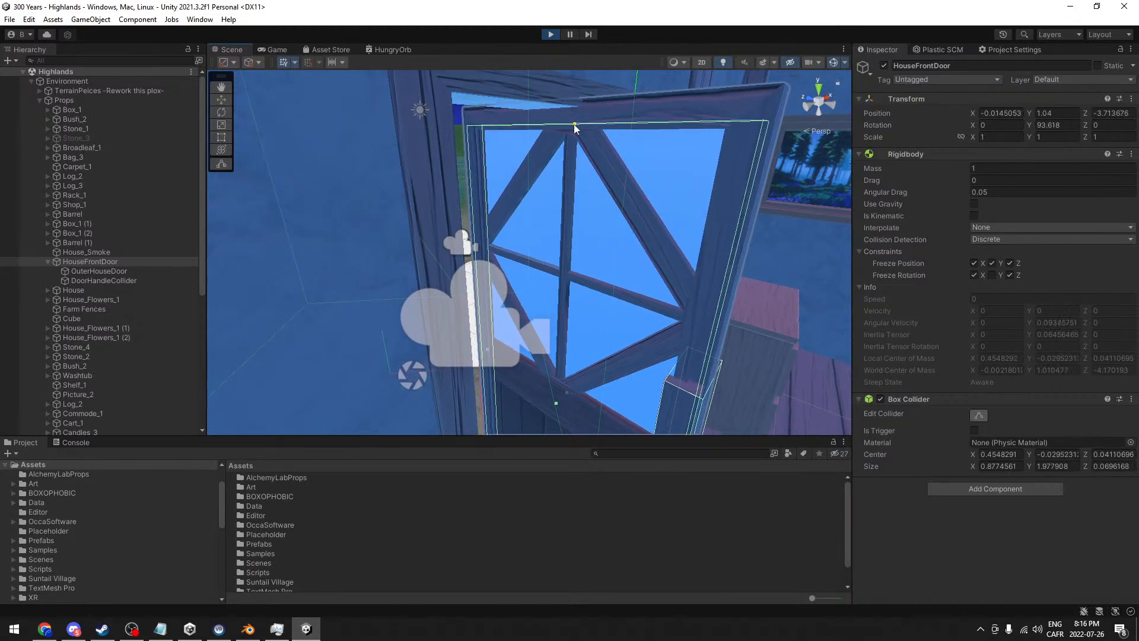
alt+drag(623, 171, 590, 146)
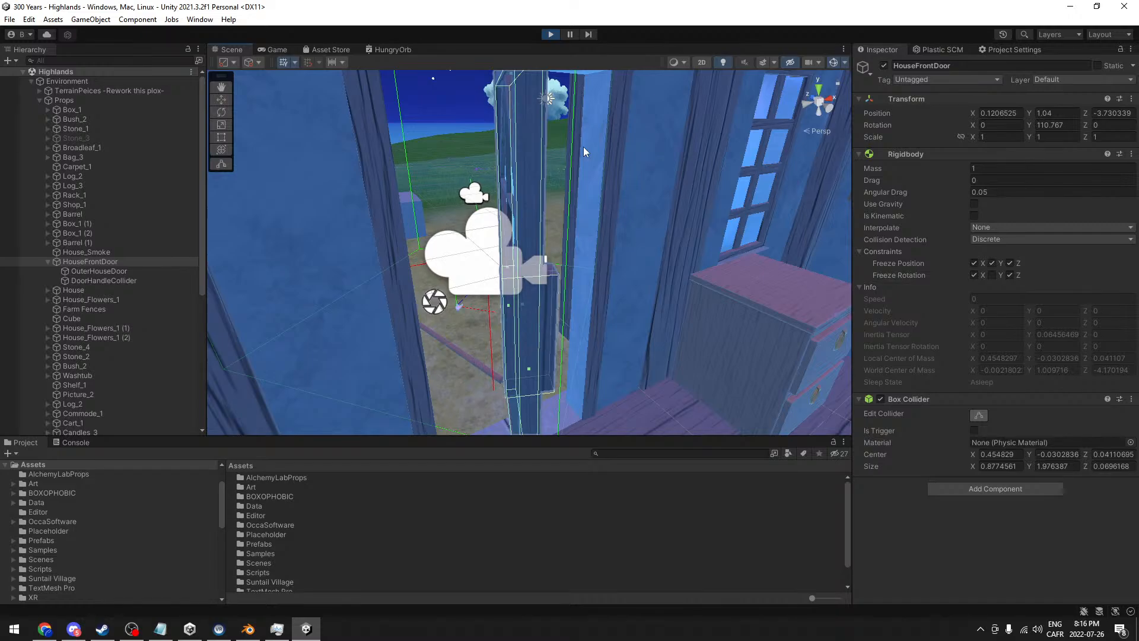
middle_drag(550, 394, 577, 296)
alt+drag(577, 295, 645, 304)
alt+drag(567, 325, 553, 307)
mouse_move(554, 306)
middle_down()
mouse_move(653, 292)
mouse_move(539, 284)
mouse_move(559, 286)
middle_up()
alt+drag(559, 286, 662, 283)
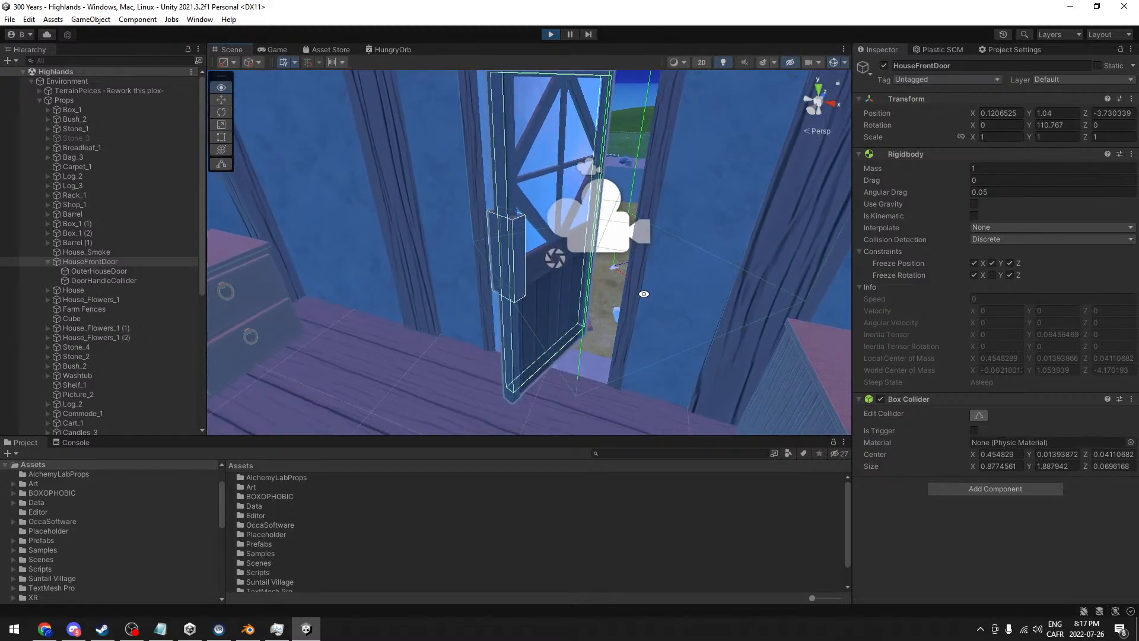
- Set the HouseFrontDoor Rigidbody's collision detection to Continuous in the running scene
right_click(959, 149)
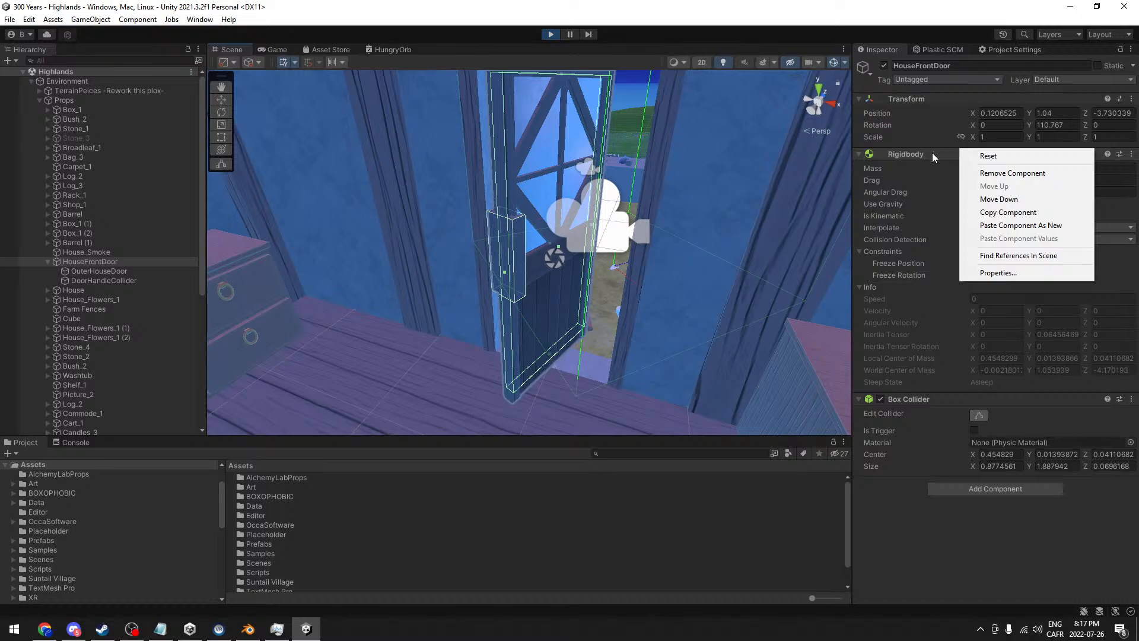
click(931, 151)
click(926, 154)
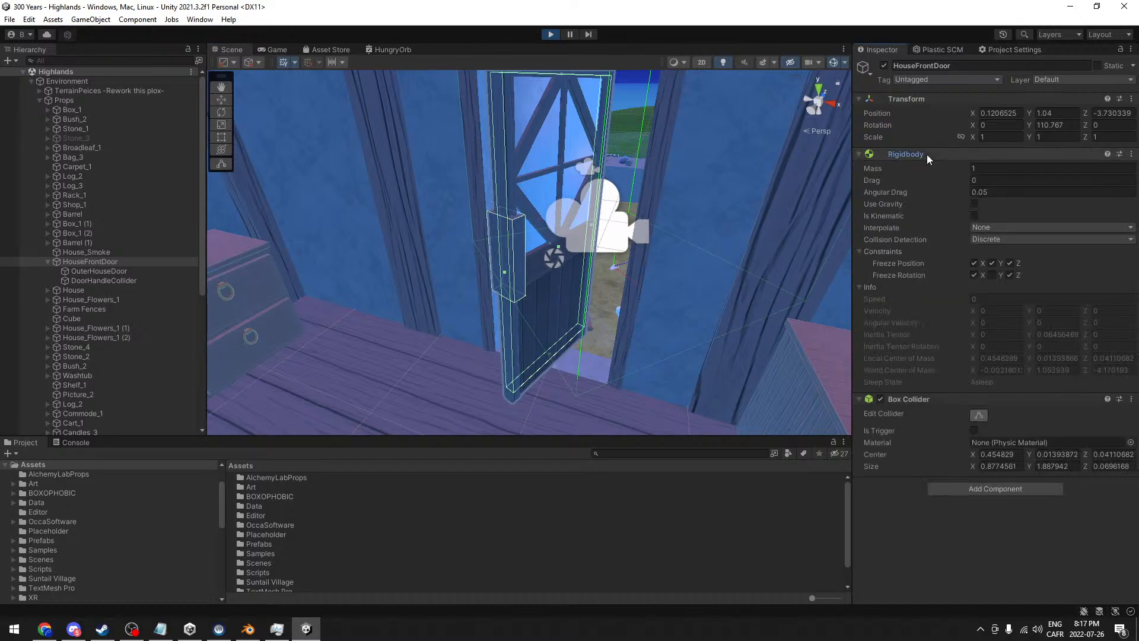
click(984, 228)
click(990, 240)
click(987, 239)
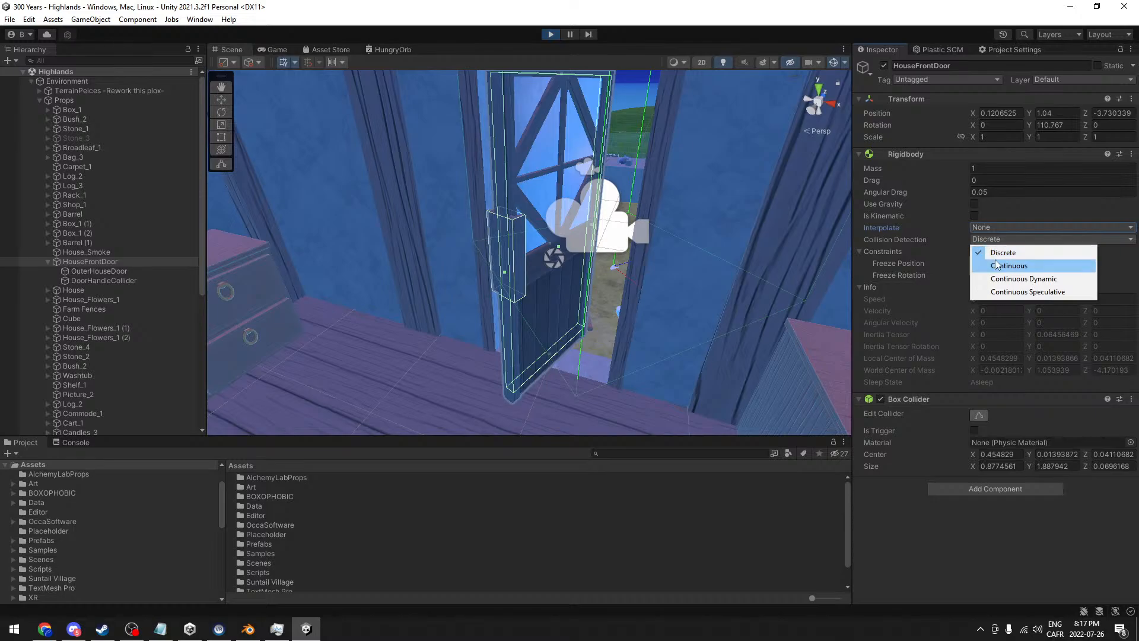
click(996, 264)
- Test changing the front door's Y rotation with continuous collision detection and stop the run
alt+drag(640, 247, 593, 252)
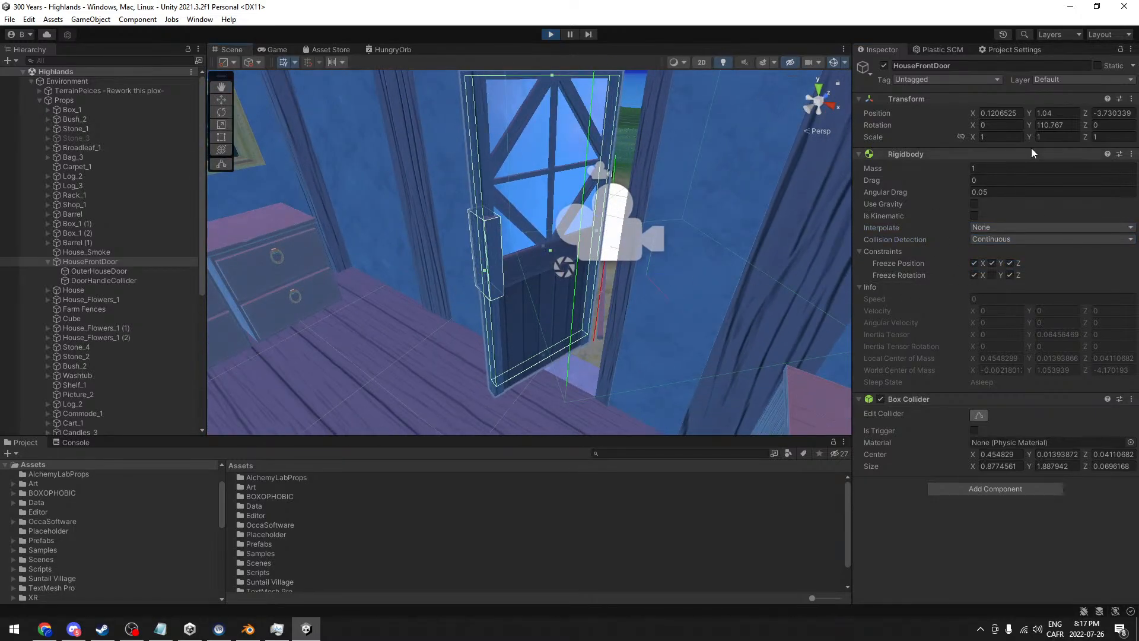
drag(1029, 127, 528, 225)
click(550, 34)
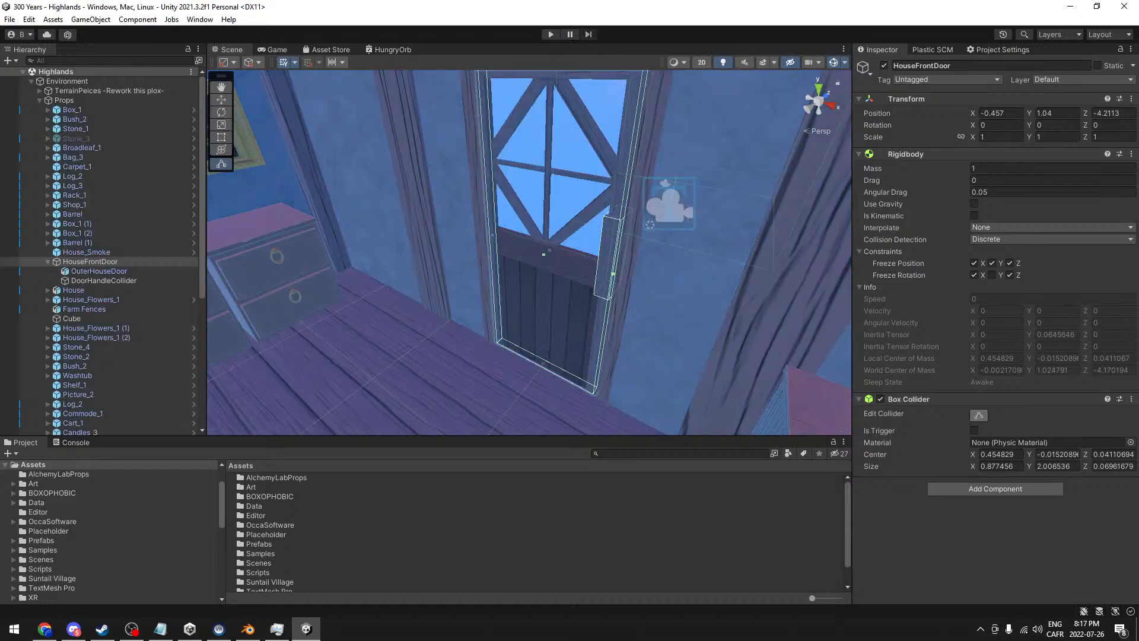
right_drag(473, 313, 588, 242)
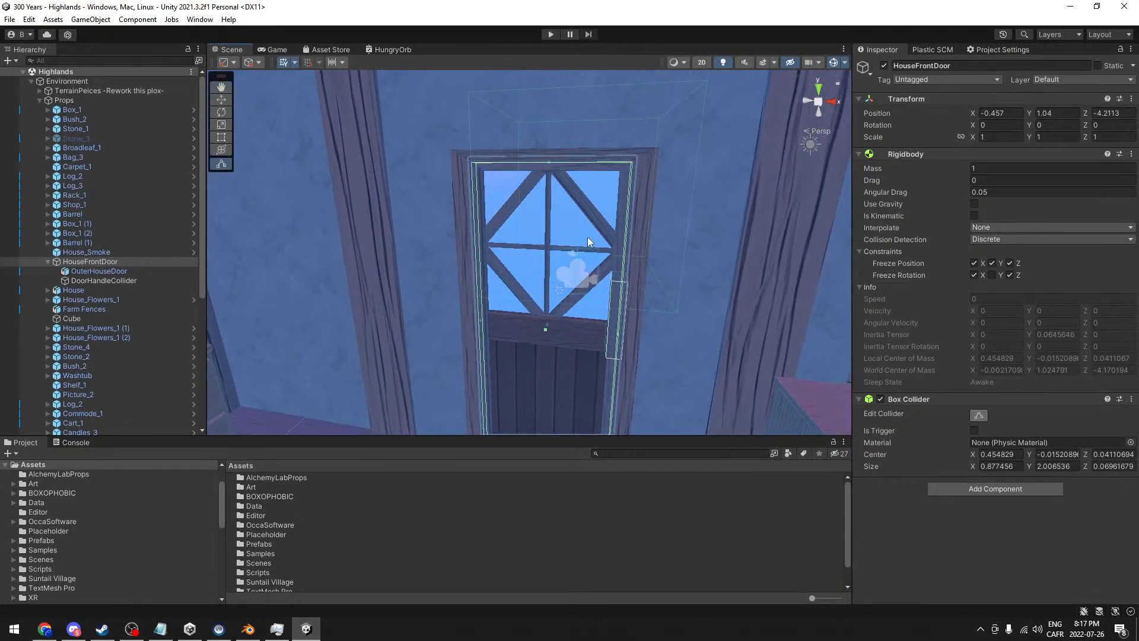
- Thin the HouseFrontDoor box collider to about 0.05 deep in a side view of the door
scroll(547, 156, up, 3)
middle_drag(553, 138, 516, 229)
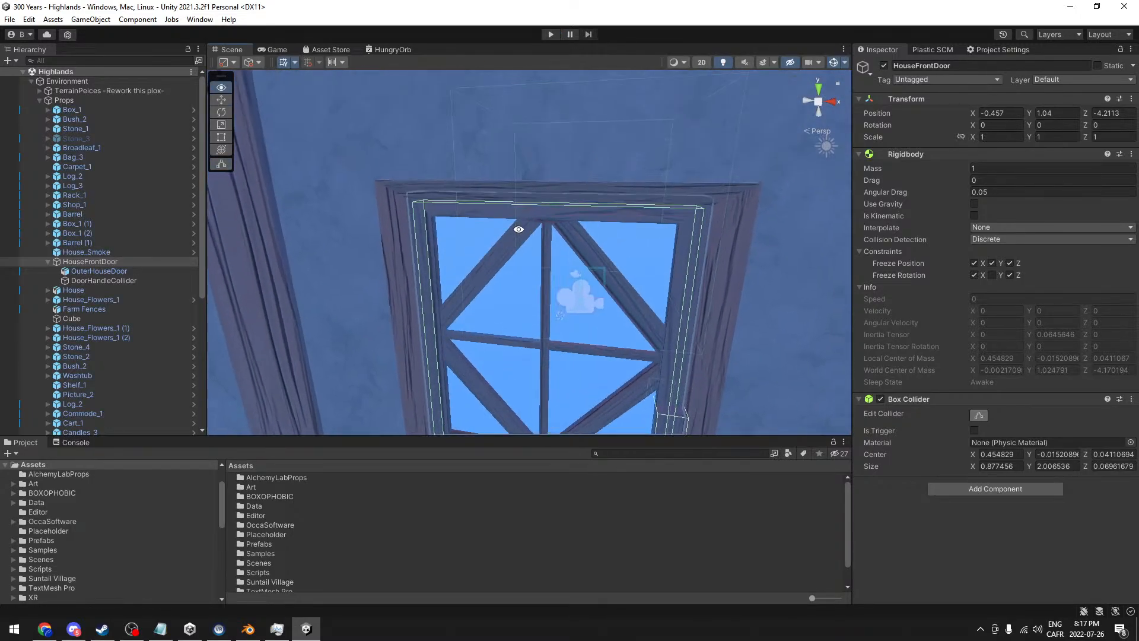
alt+drag(516, 228, 558, 220)
middle_drag(620, 258, 577, 137)
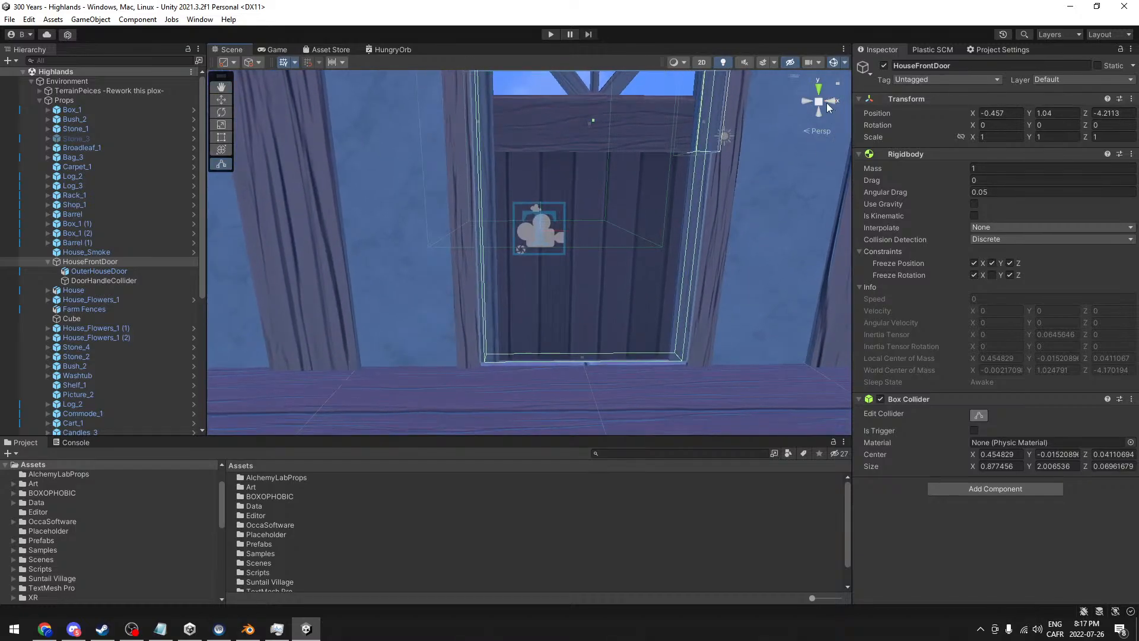
click(828, 104)
scroll(501, 194, up, 3)
middle_drag(506, 198, 525, 235)
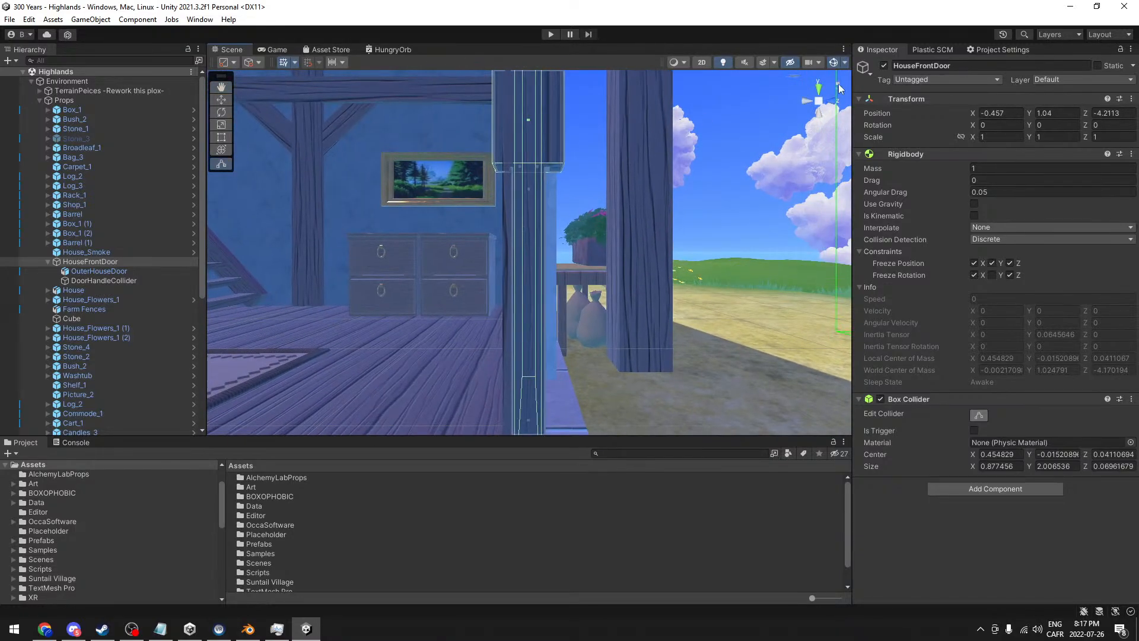
middle_drag(492, 209, 512, 241)
drag(541, 205, 556, 200)
- Shrink the front door's box collider to about 0.848 wide and 1.948 high so it sits inside the frame
click(830, 102)
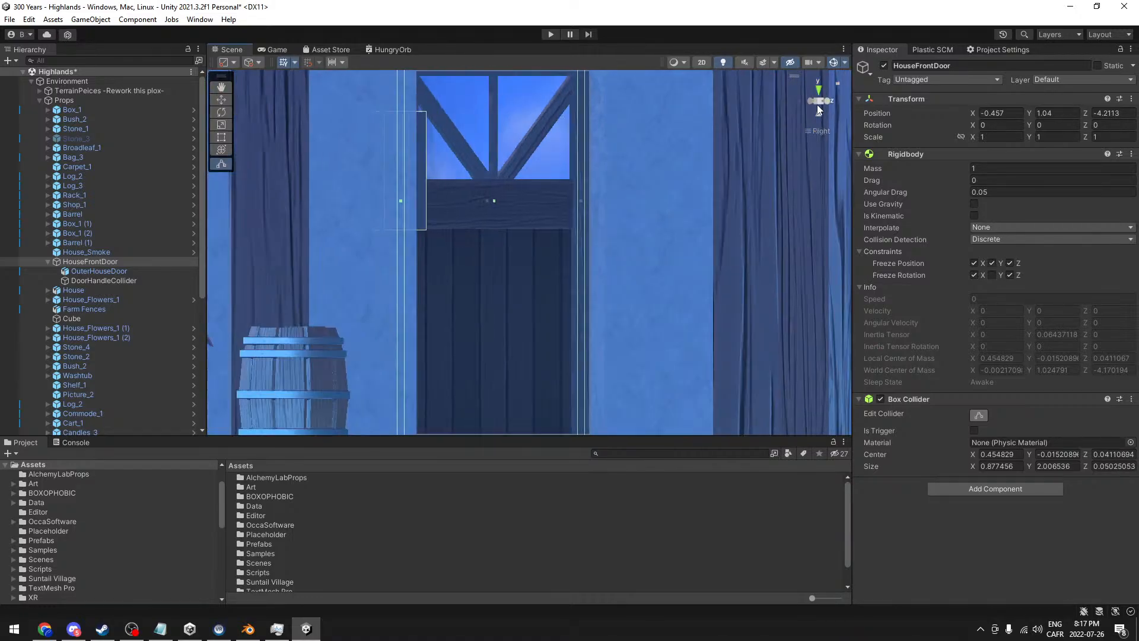
drag(363, 201, 367, 201)
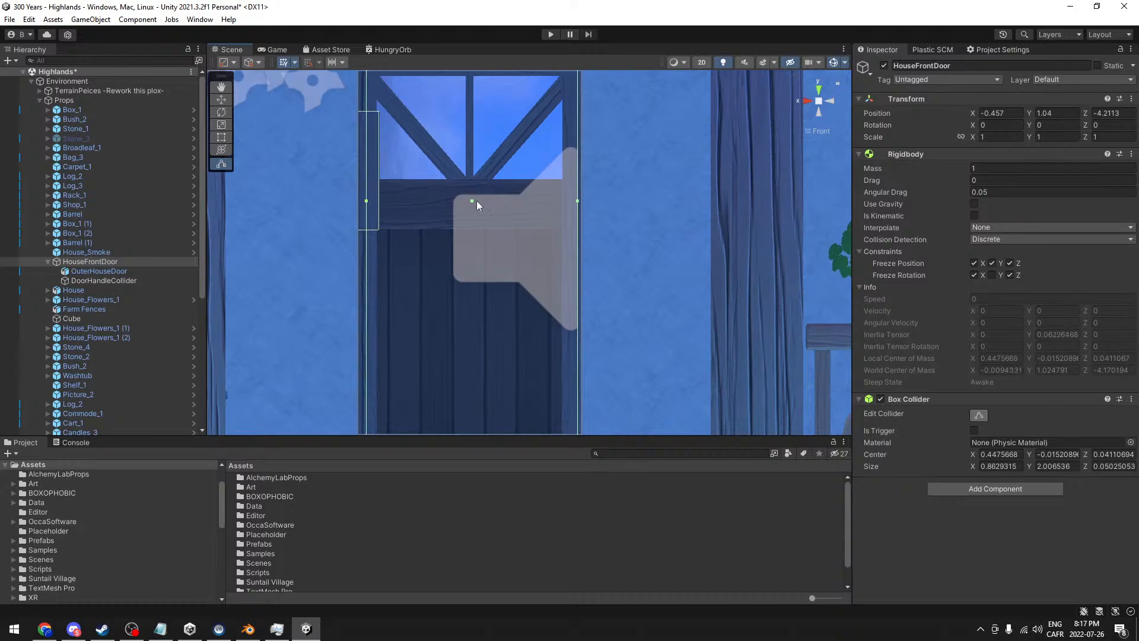
drag(575, 201, 572, 201)
middle_drag(545, 200, 531, 290)
mouse_move(489, 119)
mouse_down()
mouse_move(489, 141)
mouse_move(494, 126)
mouse_up()
middle_drag(503, 228, 518, 46)
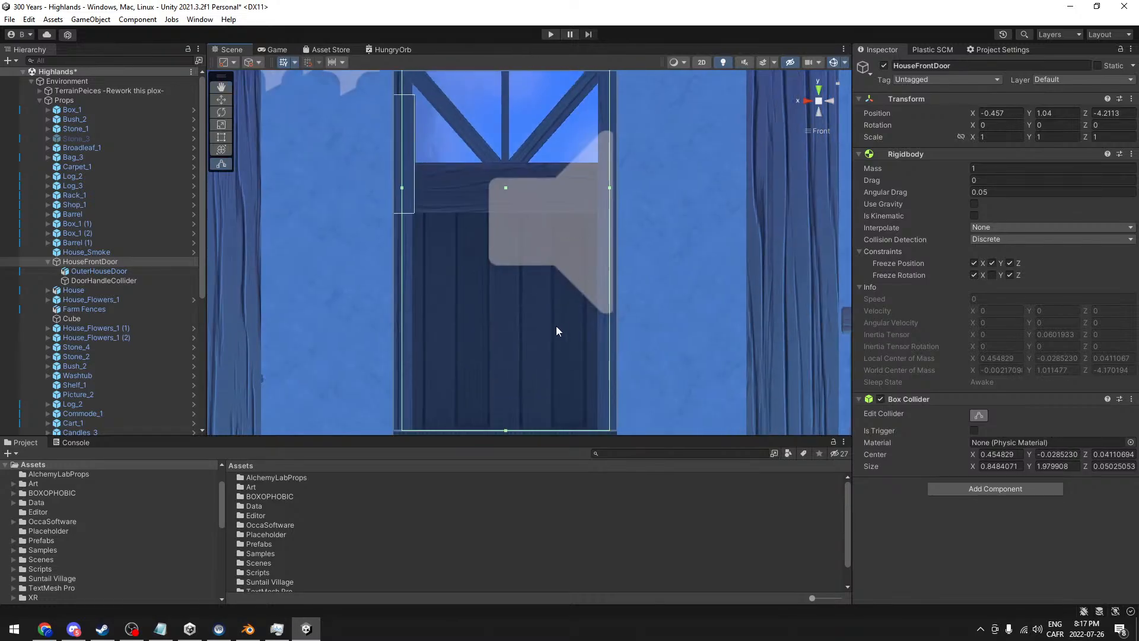
middle_drag(552, 322, 556, 244)
drag(507, 347, 518, 338)
middle_drag(560, 203, 559, 276)
scroll(527, 247, down, 6)
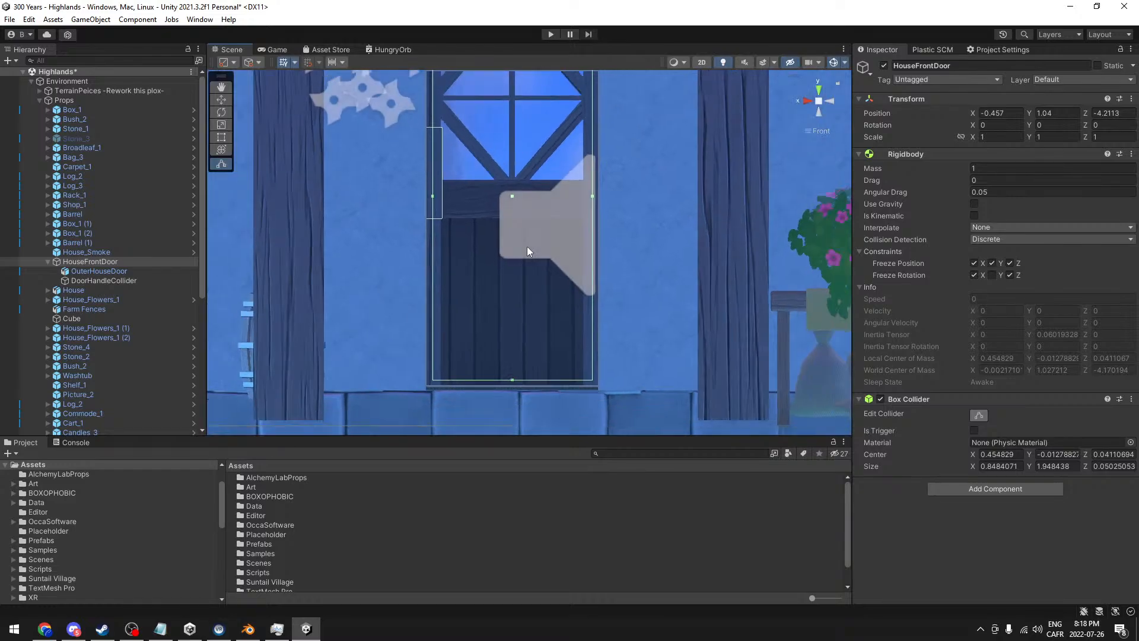
- Deactivate the DoorHandleCollider object under HouseFrontDoor
click(106, 279)
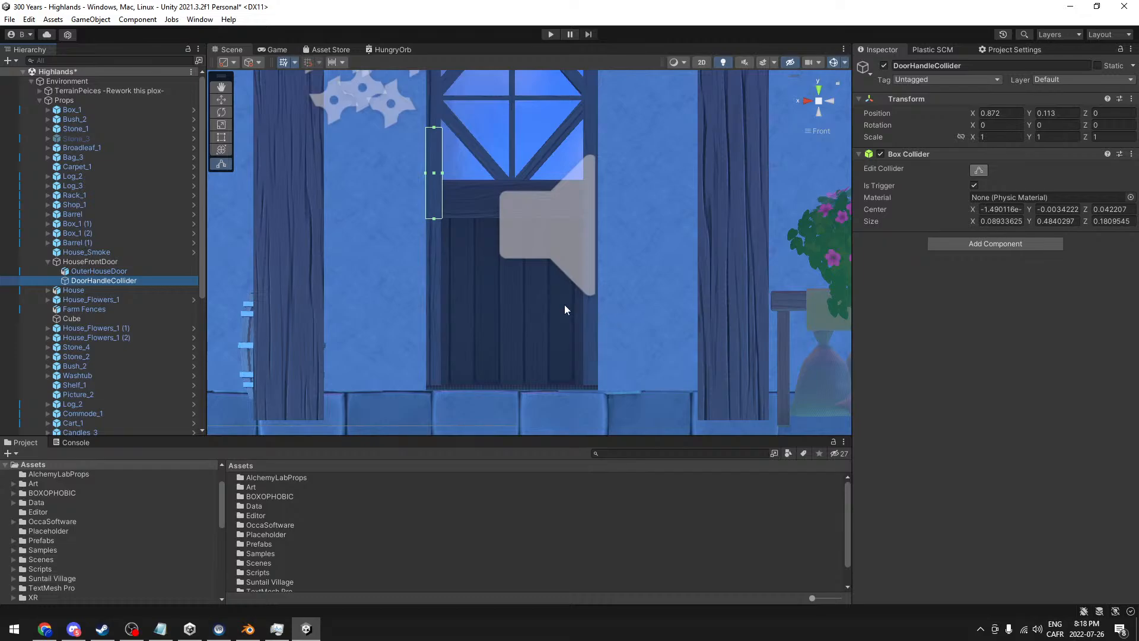
click(104, 263)
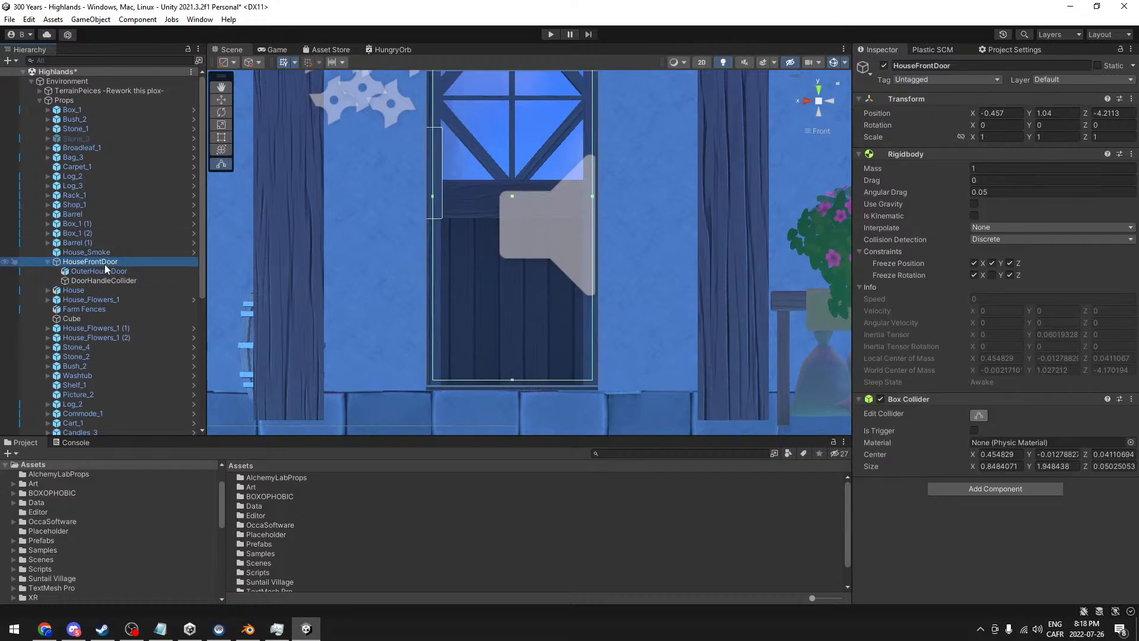
click(99, 281)
click(884, 65)
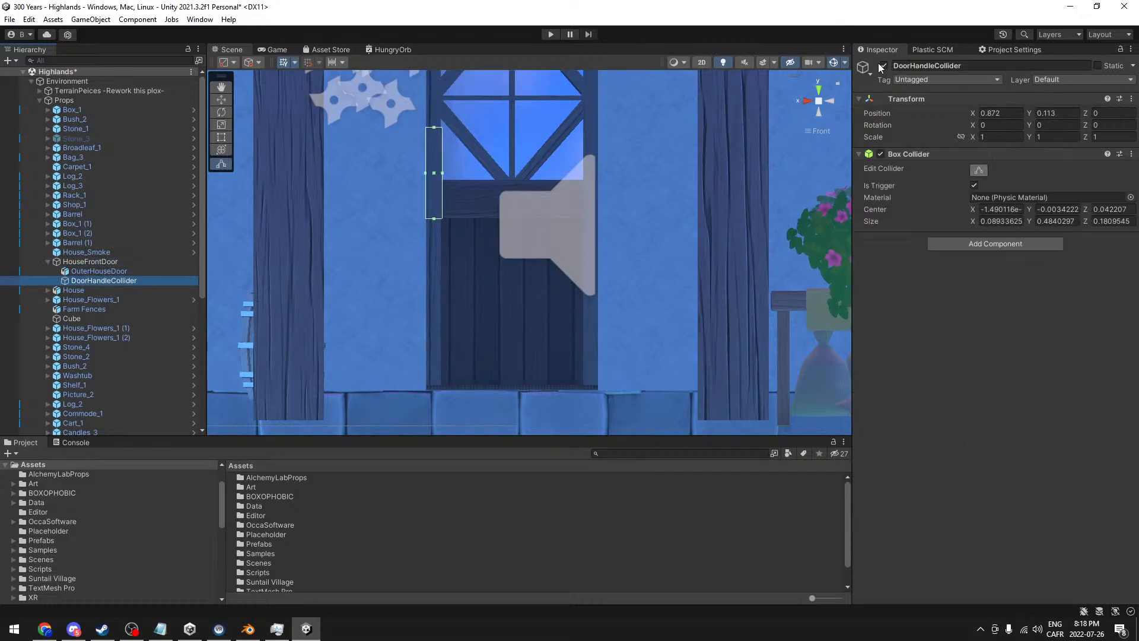
- Check the front door's objects, run the scene to test its swing without the handle collider, and stop the run
click(116, 273)
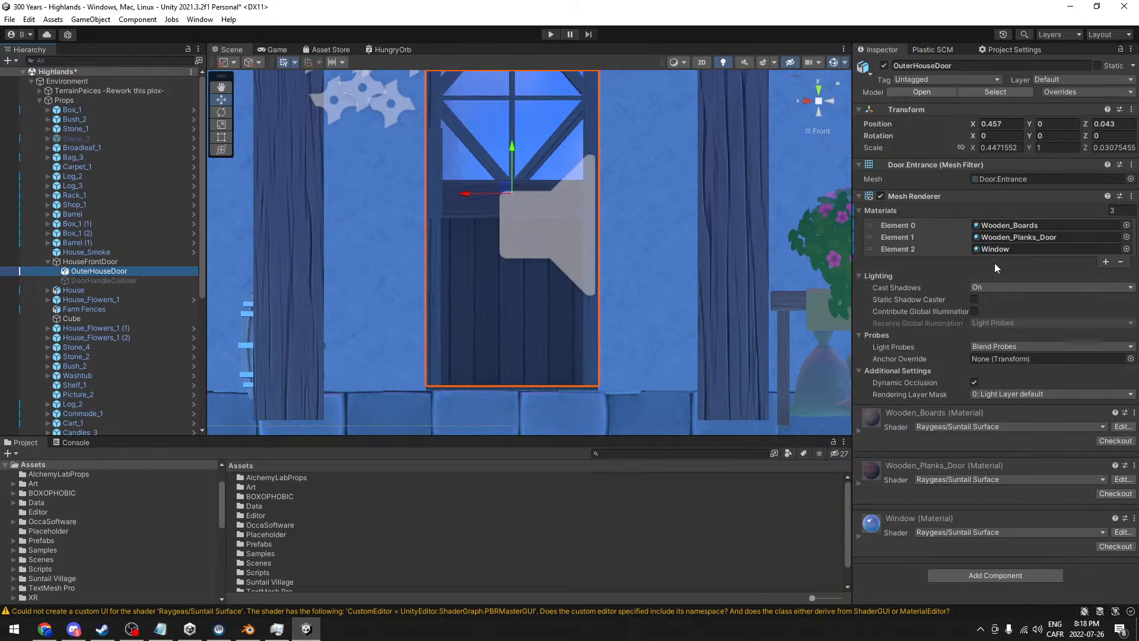
click(100, 262)
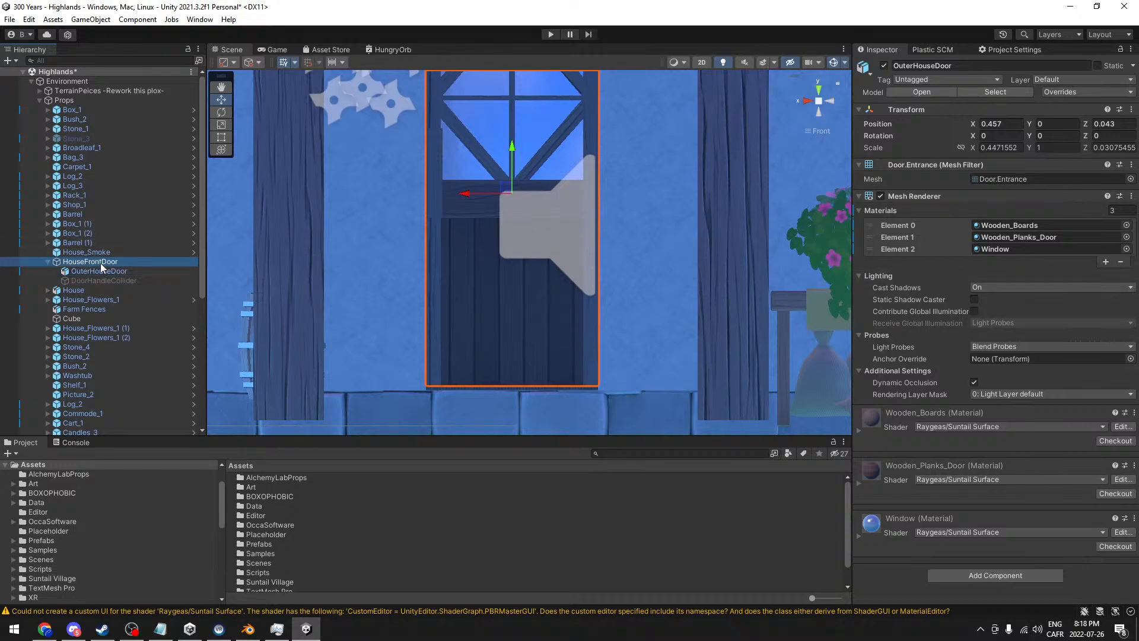
right_drag(517, 191, 616, 271)
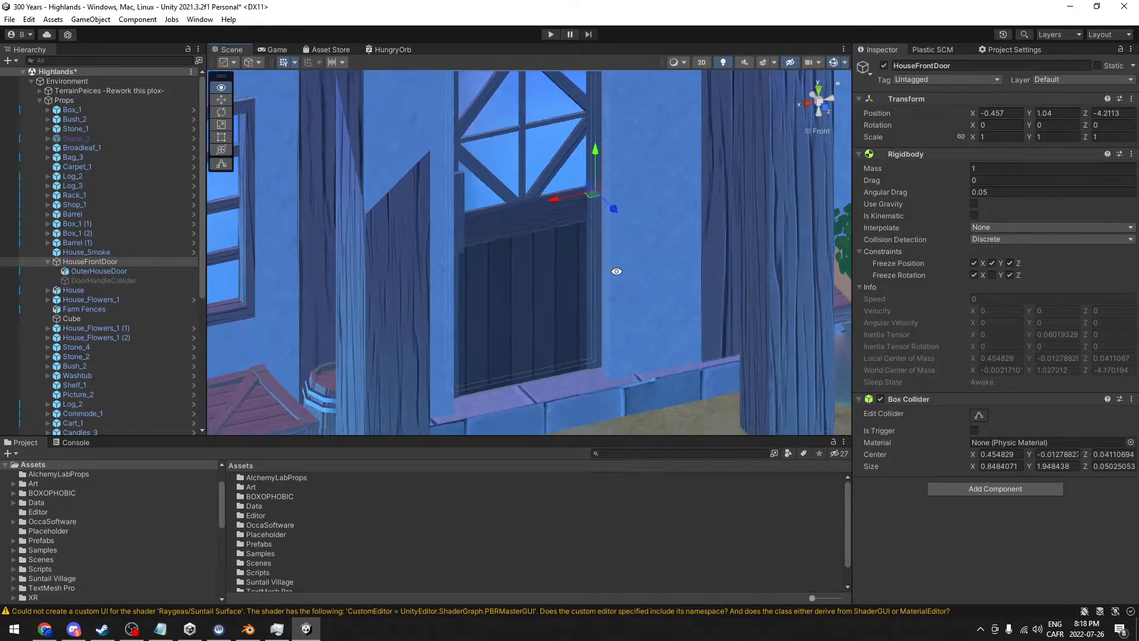
click(810, 134)
alt+drag(599, 205, 573, 153)
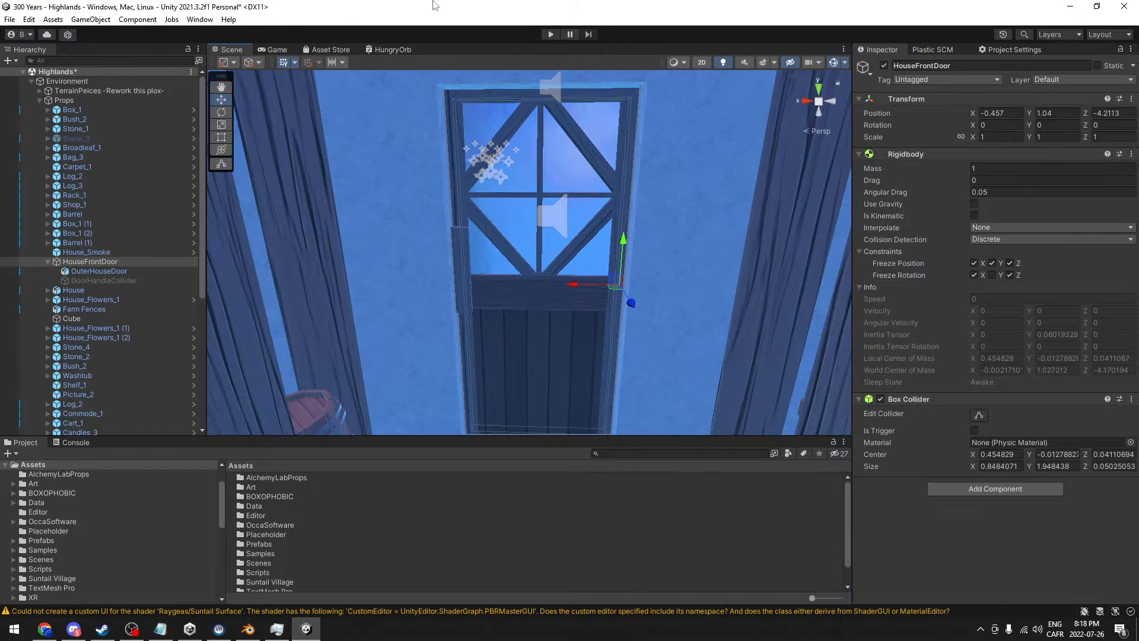
click(545, 37)
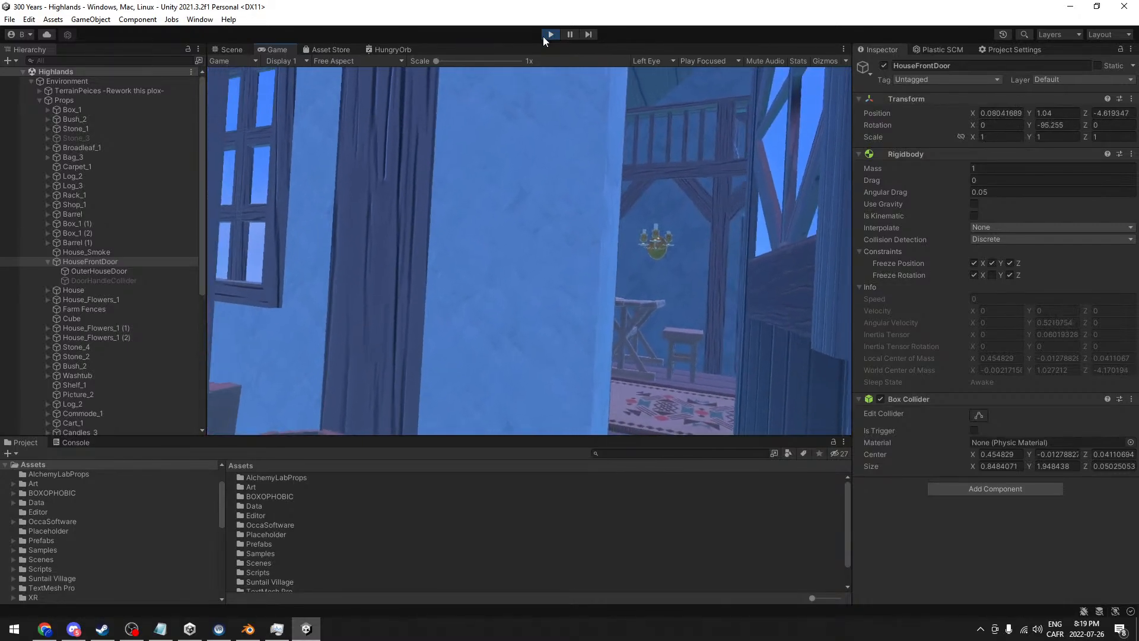
click(542, 35)
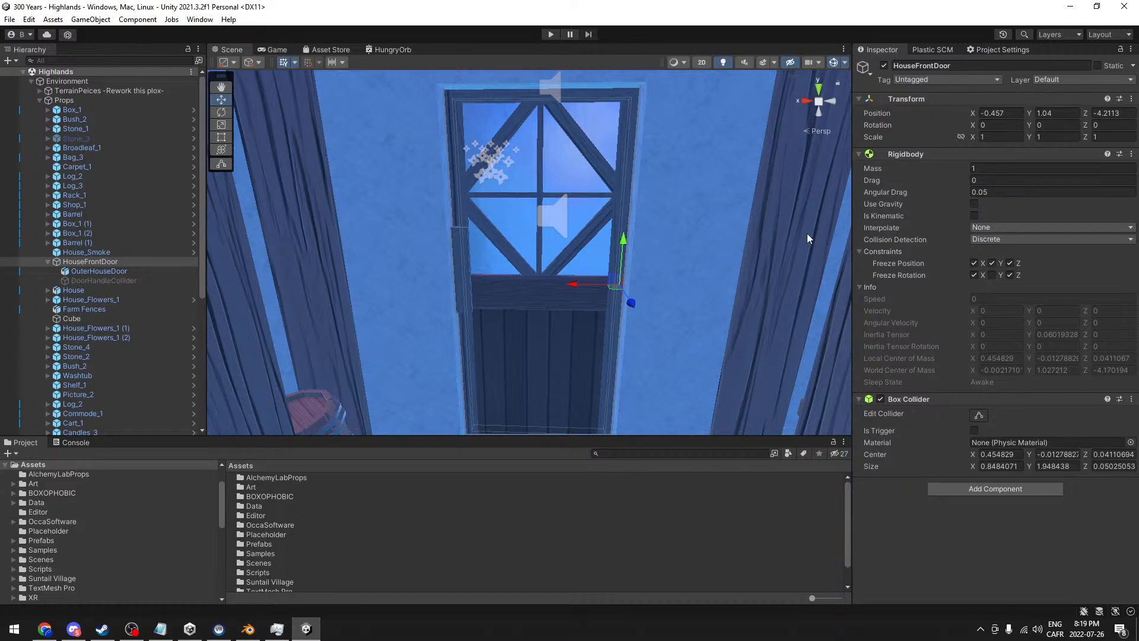
- Unfreeze the HouseFrontDoor Rigidbody's X and Z rotation and run the scene
alt+drag(638, 290, 602, 289)
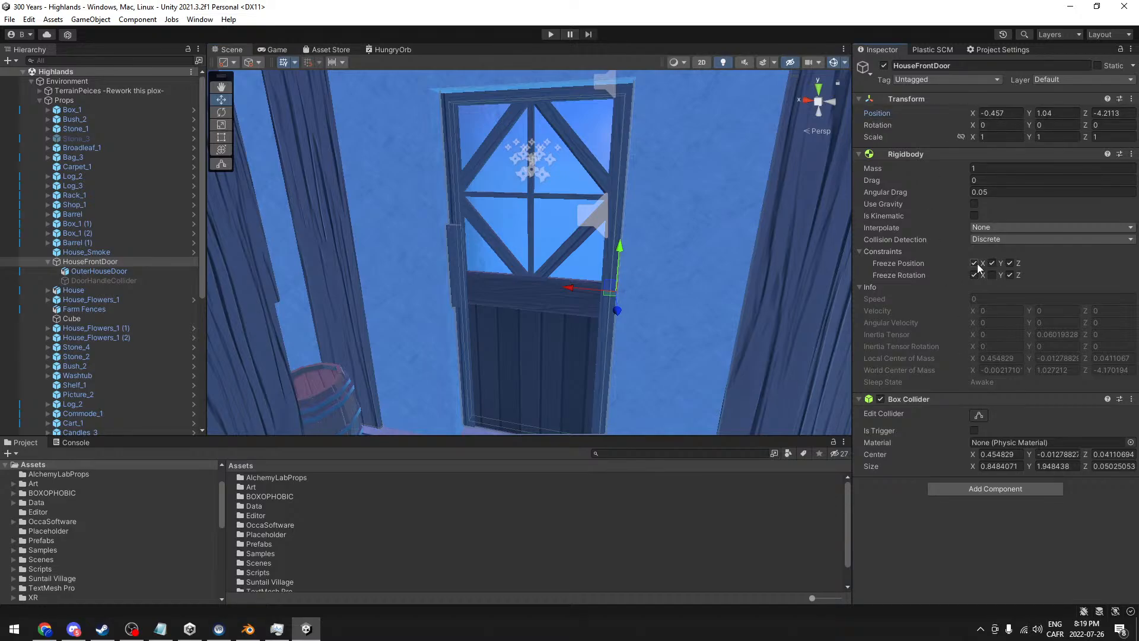
click(1009, 275)
click(551, 35)
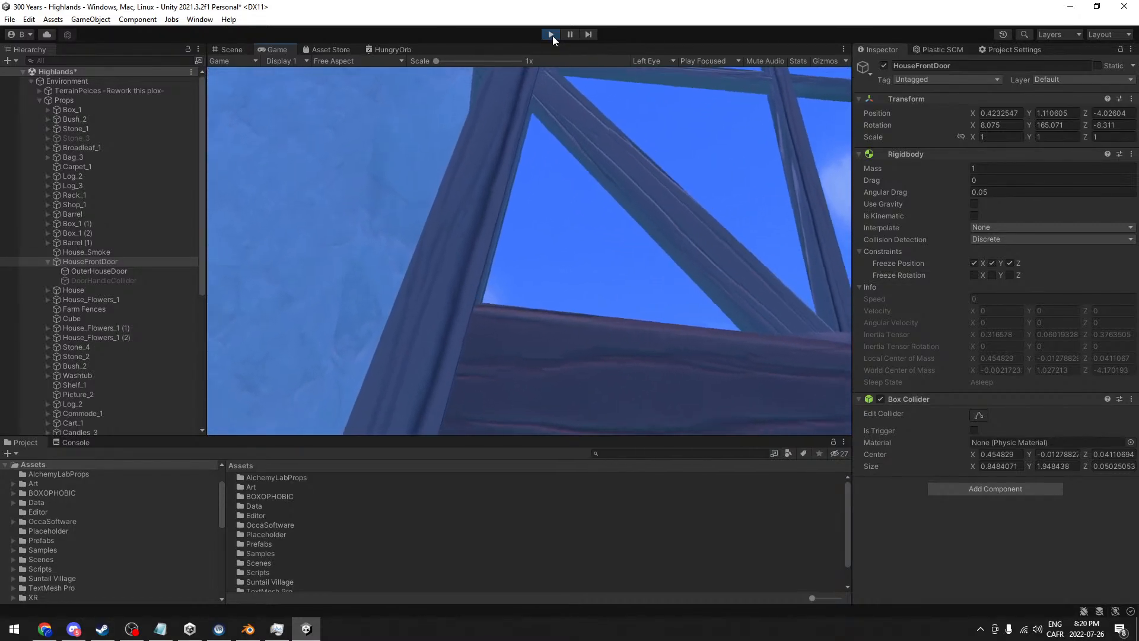
- Examine the front door's position and tilt from several angles in the running Scene view and stop the run
click(229, 46)
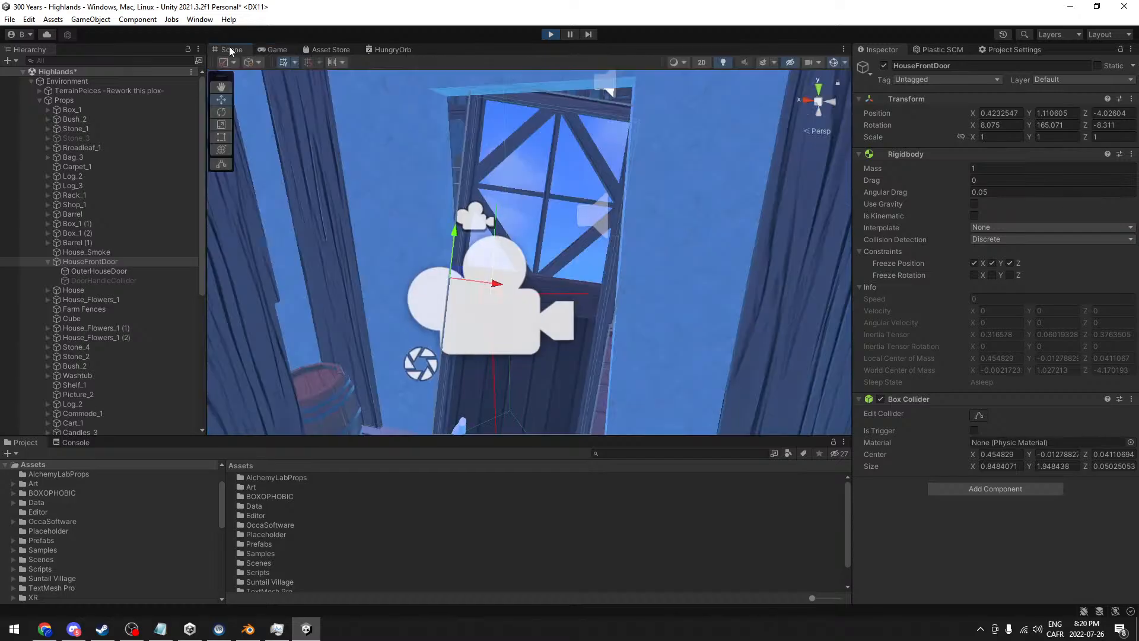
middle_drag(497, 336, 503, 274)
scroll(603, 210, up, 5)
alt+drag(422, 229, 485, 202)
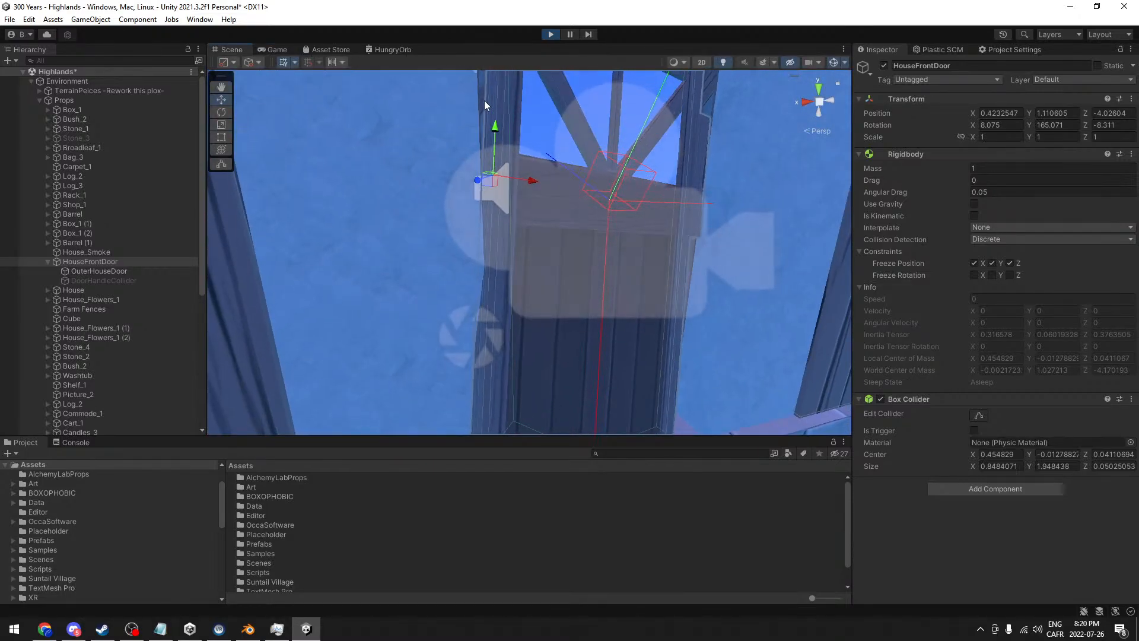
alt+drag(582, 184, 648, 269)
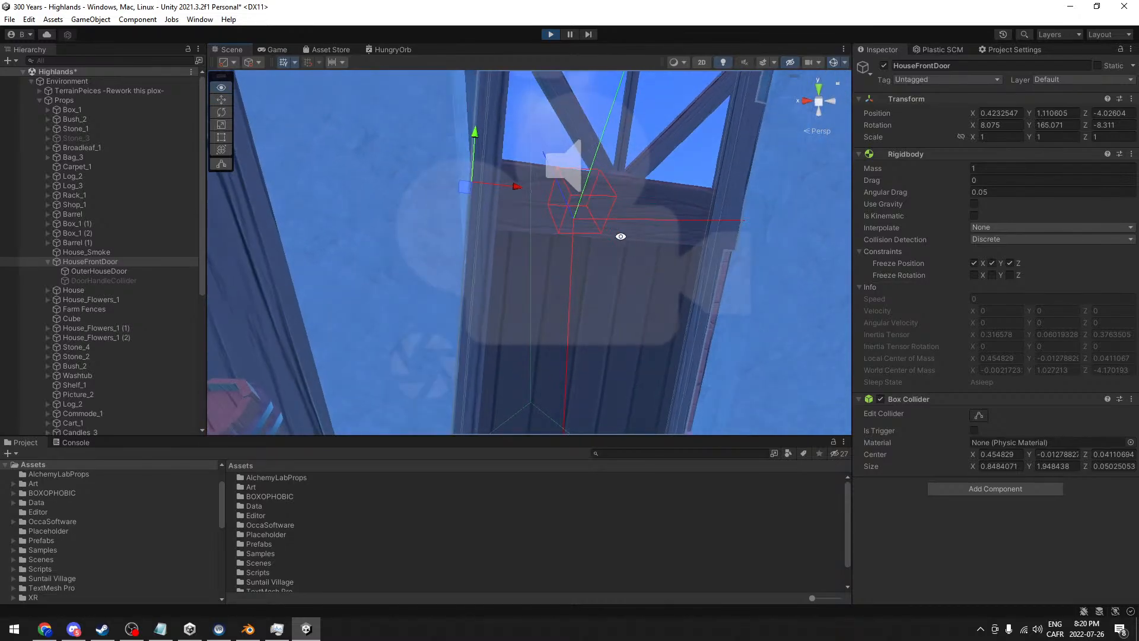
alt+drag(613, 232, 686, 292)
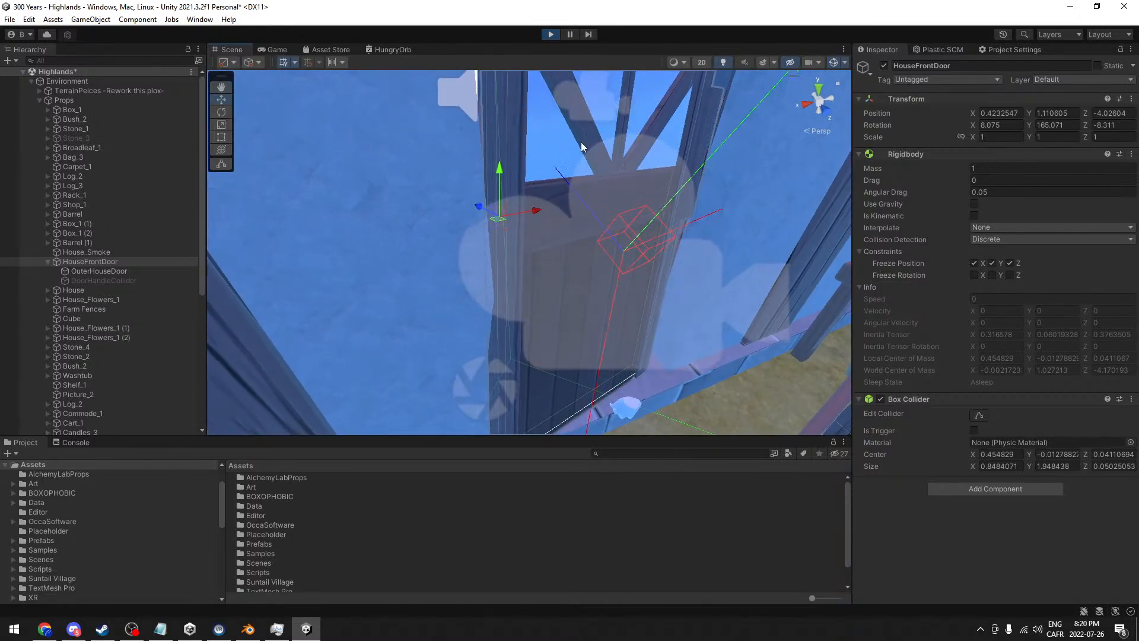
click(556, 34)
- Deactivate the OuterHouseDoor object so only the front door's collider remains in the doorway
click(112, 272)
key(f)
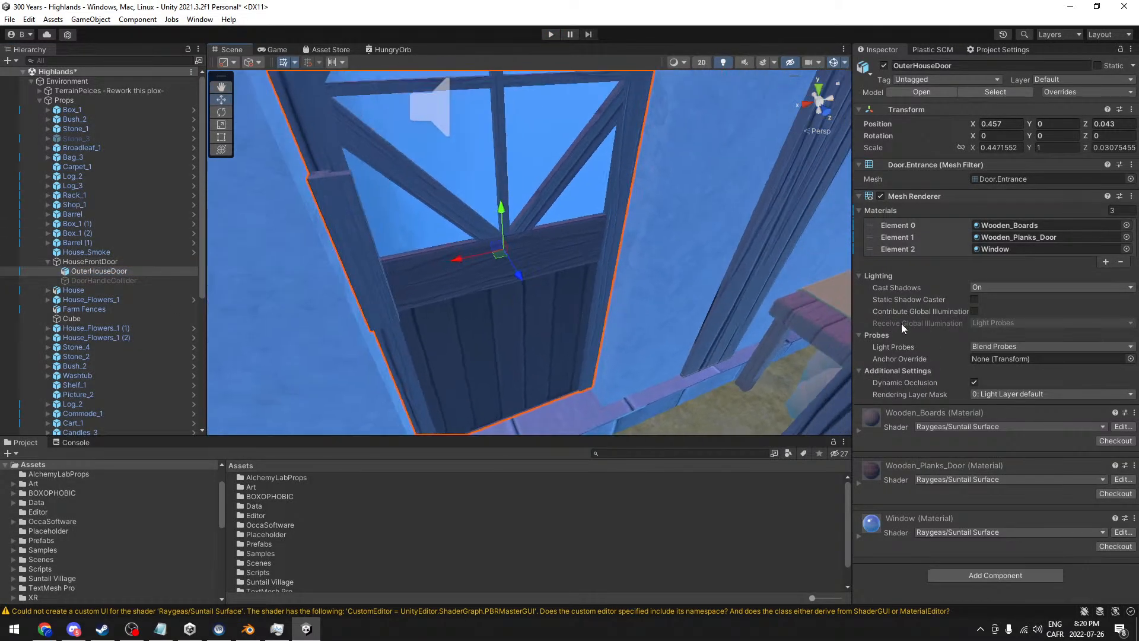
click(881, 196)
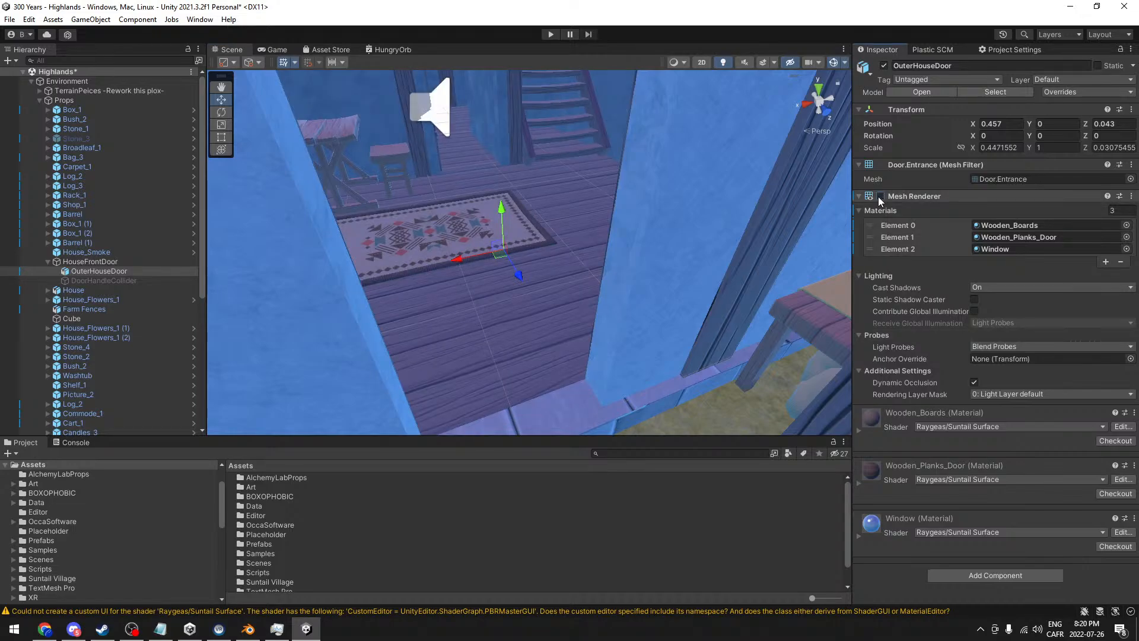
click(881, 196)
click(883, 66)
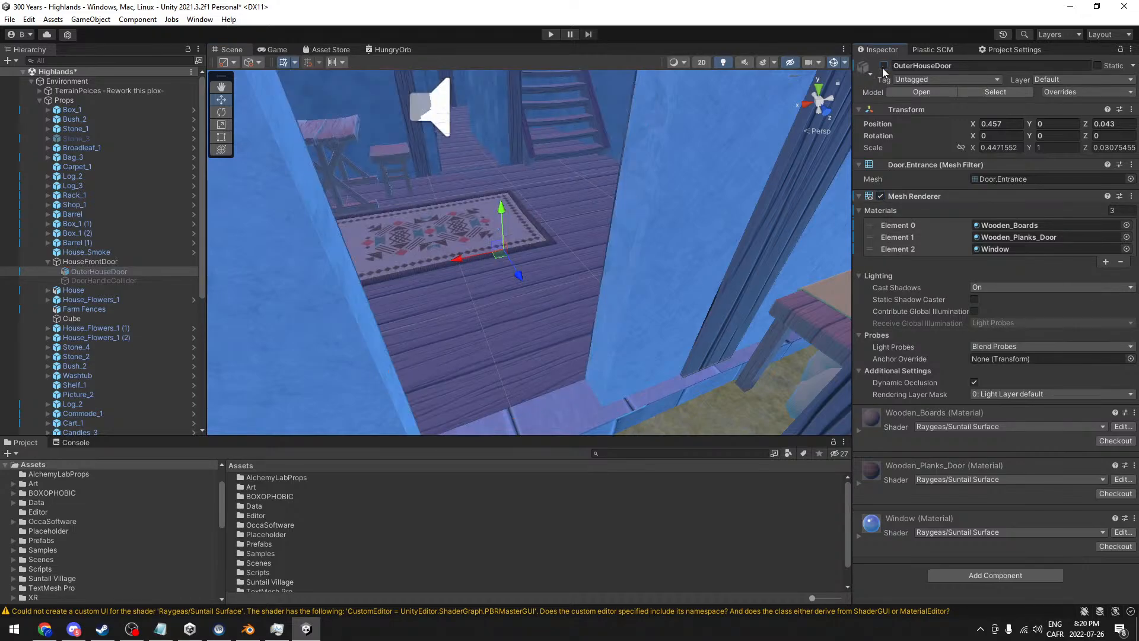
- Set the HouseFrontDoor box collider's center to 0, 0, 0
click(106, 262)
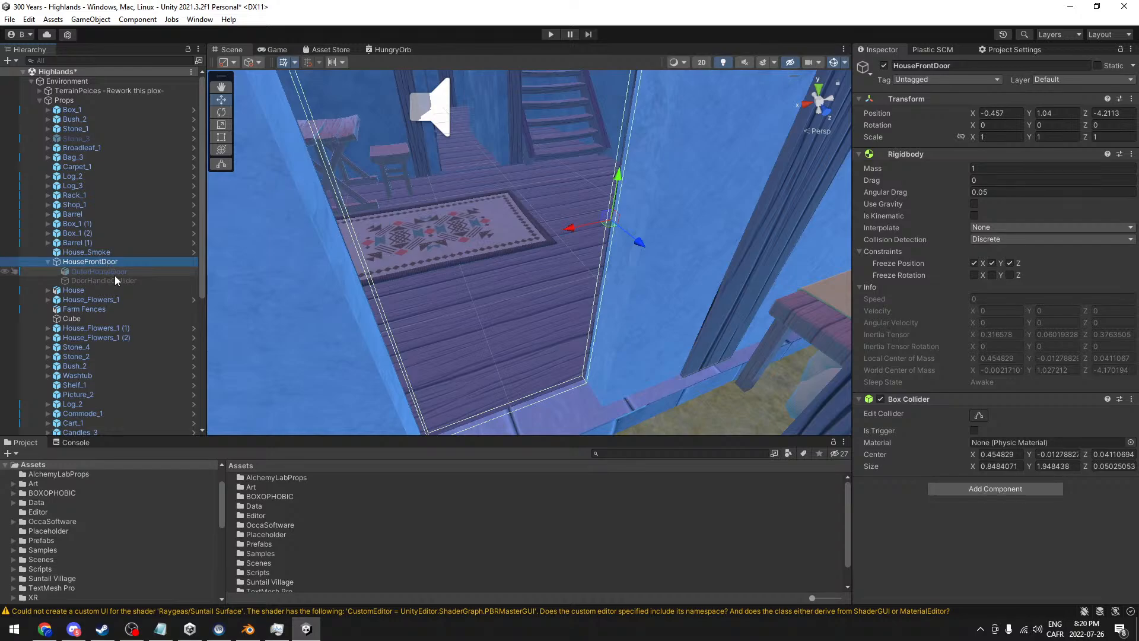
click(115, 274)
click(115, 280)
click(114, 271)
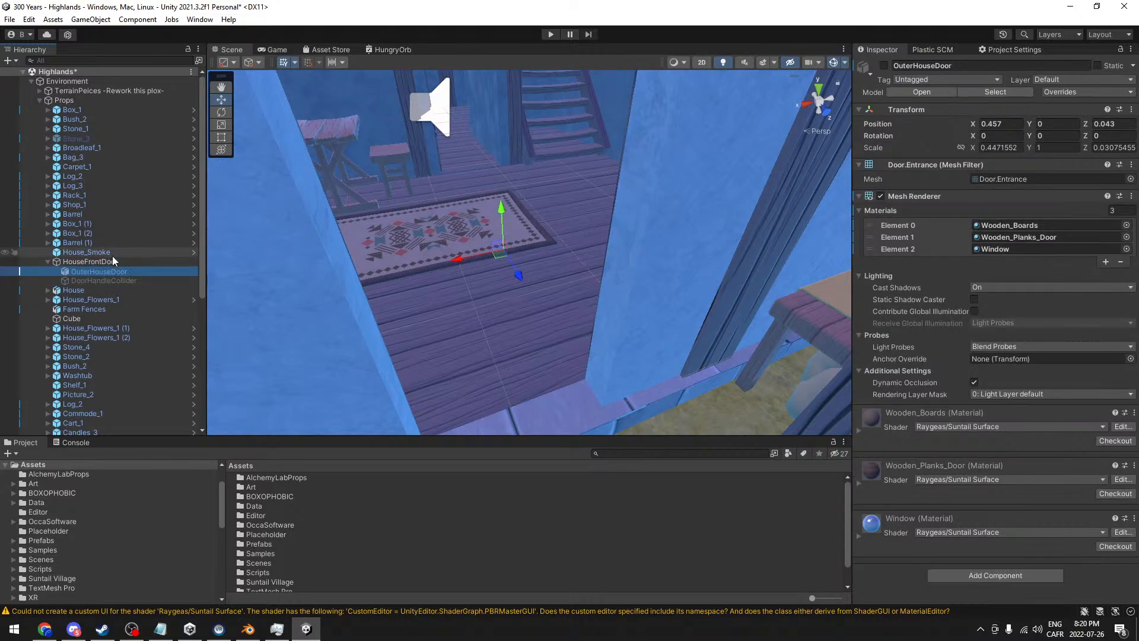
click(112, 262)
alt+drag(524, 267, 442, 190)
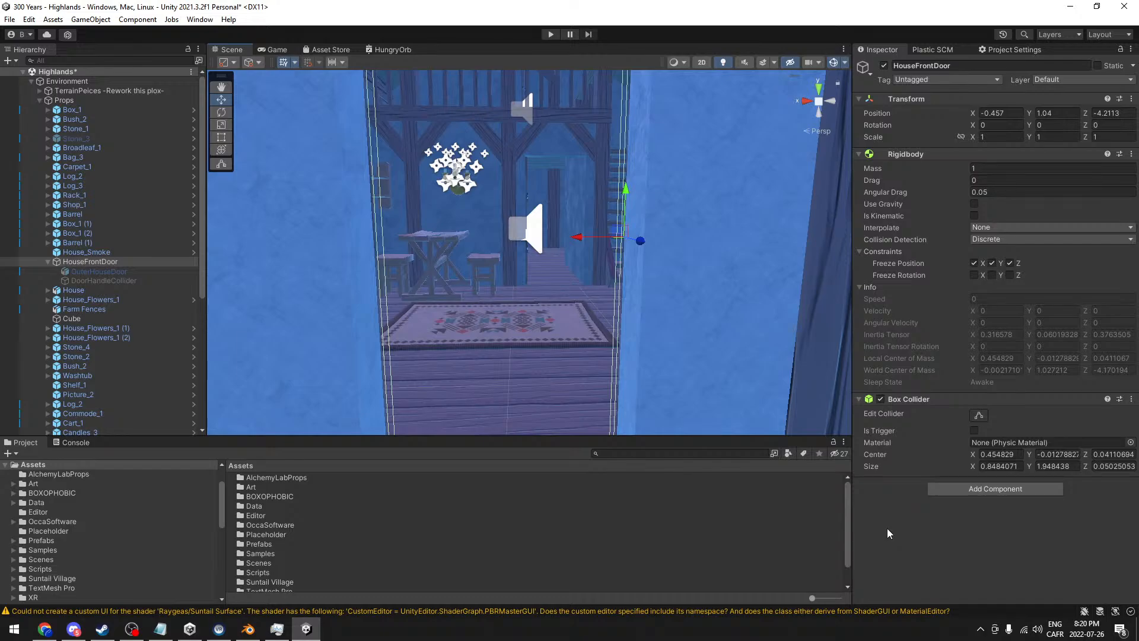
click(999, 454)
text(0)
click(1057, 454)
text(00)
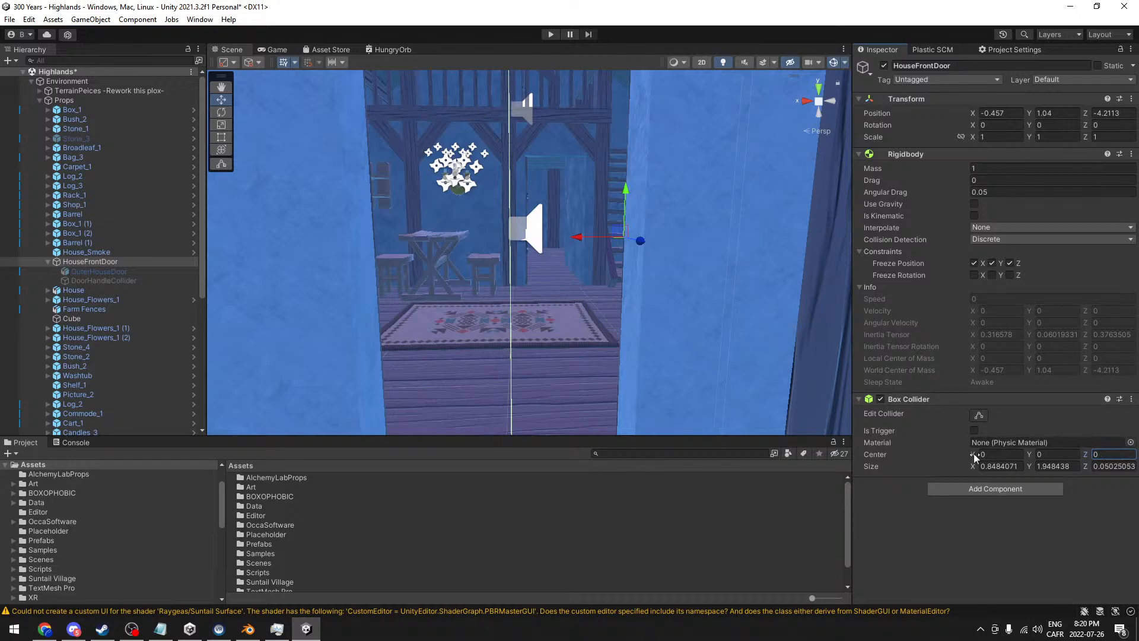
- Reshape the box collider's sides in front view to span the doorway, about 0.946 wide with its center X at about 0.447
right_drag(533, 258, 650, 296)
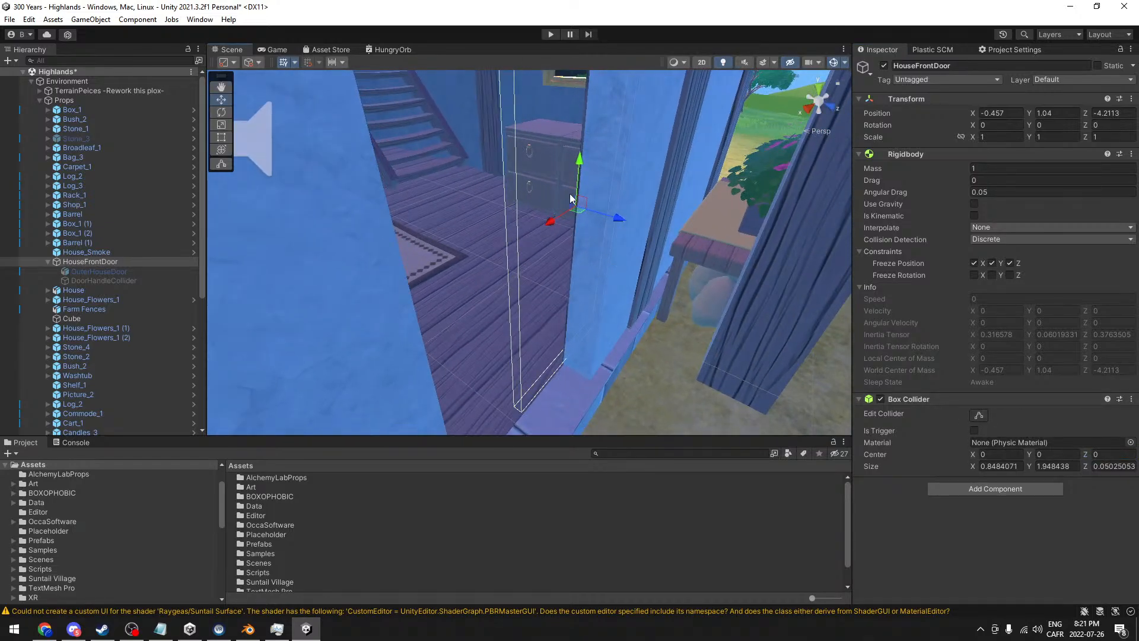
click(979, 415)
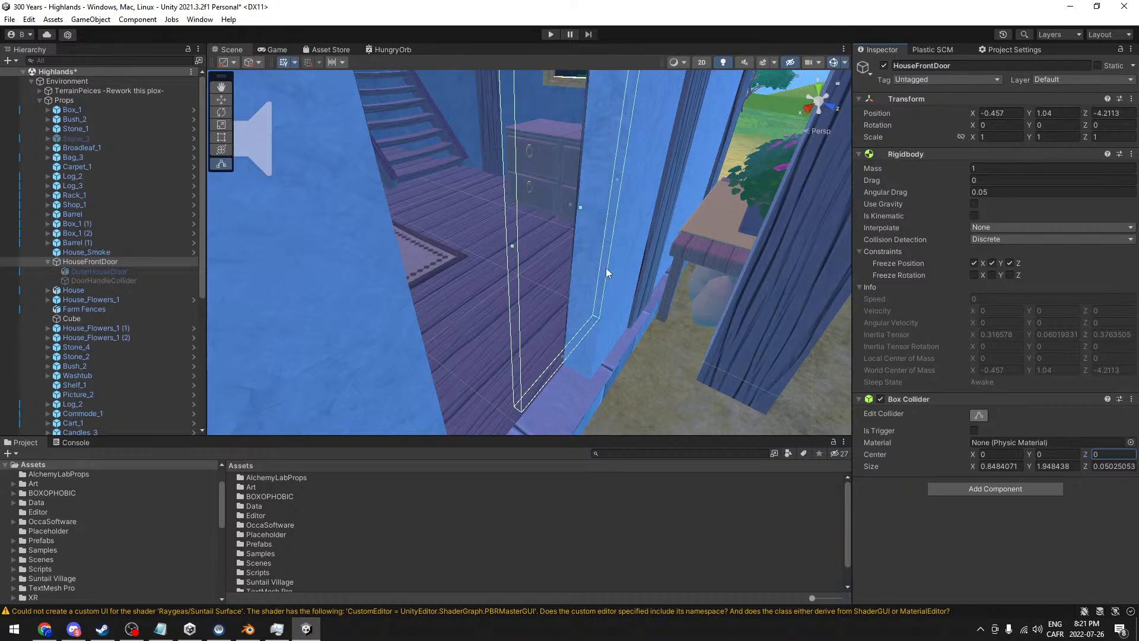
click(831, 111)
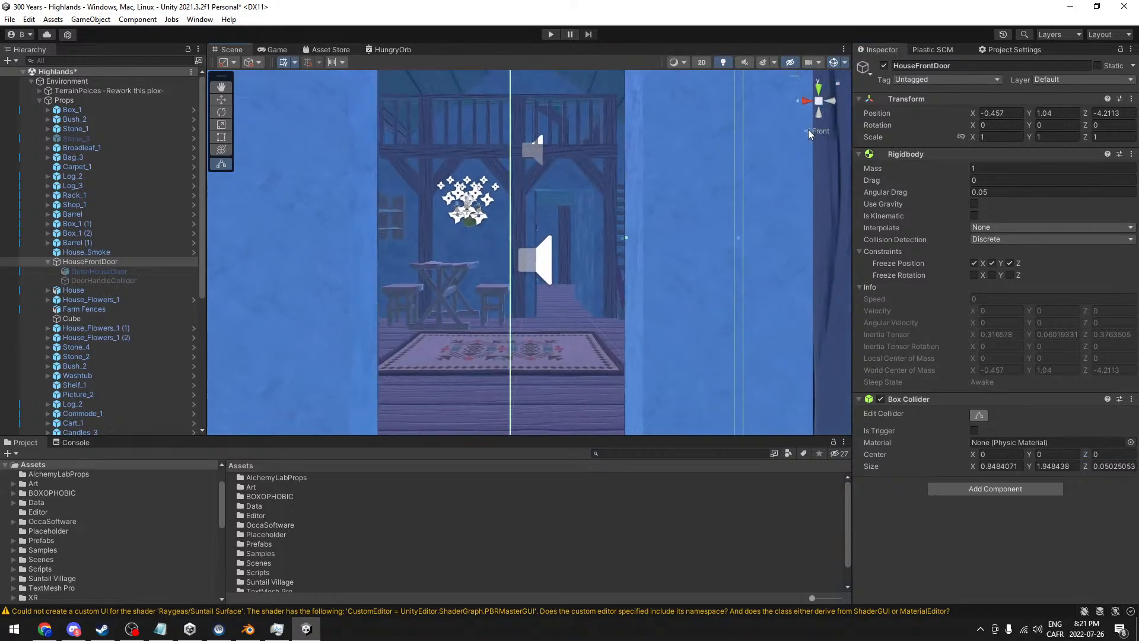
drag(519, 246, 459, 247)
drag(623, 247, 574, 247)
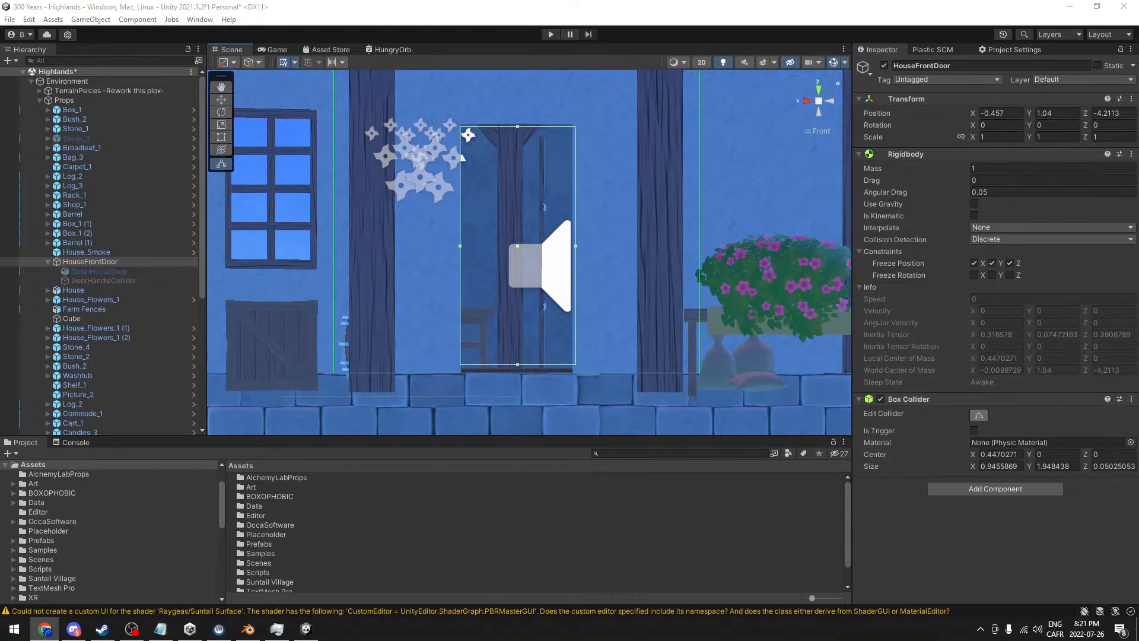
scroll(555, 272, up, 2)
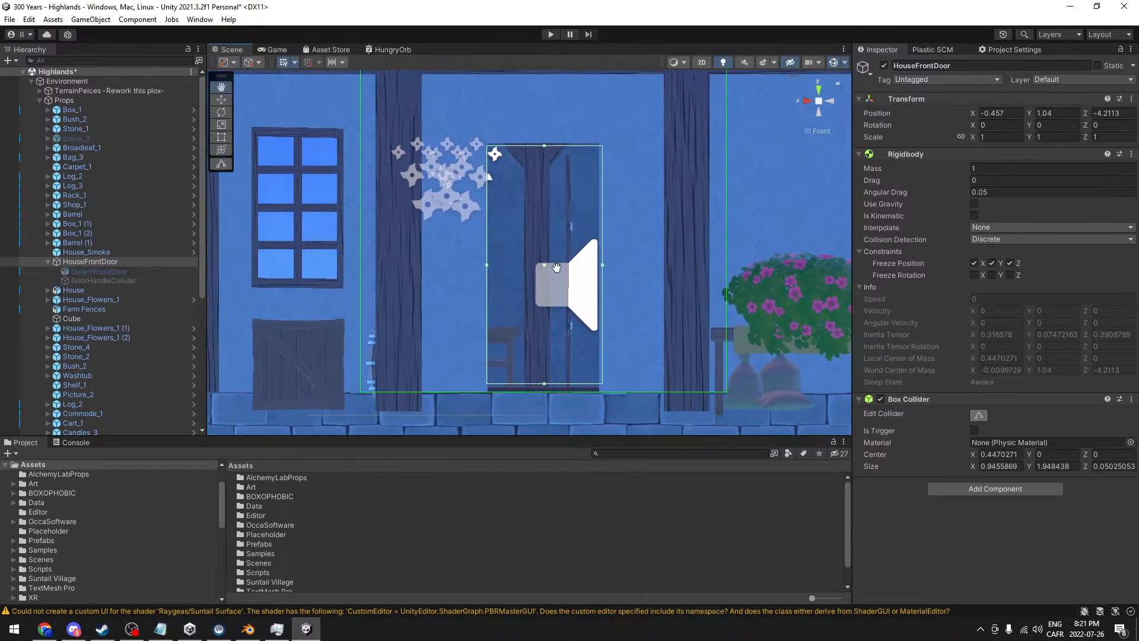
scroll(555, 271, up, 5)
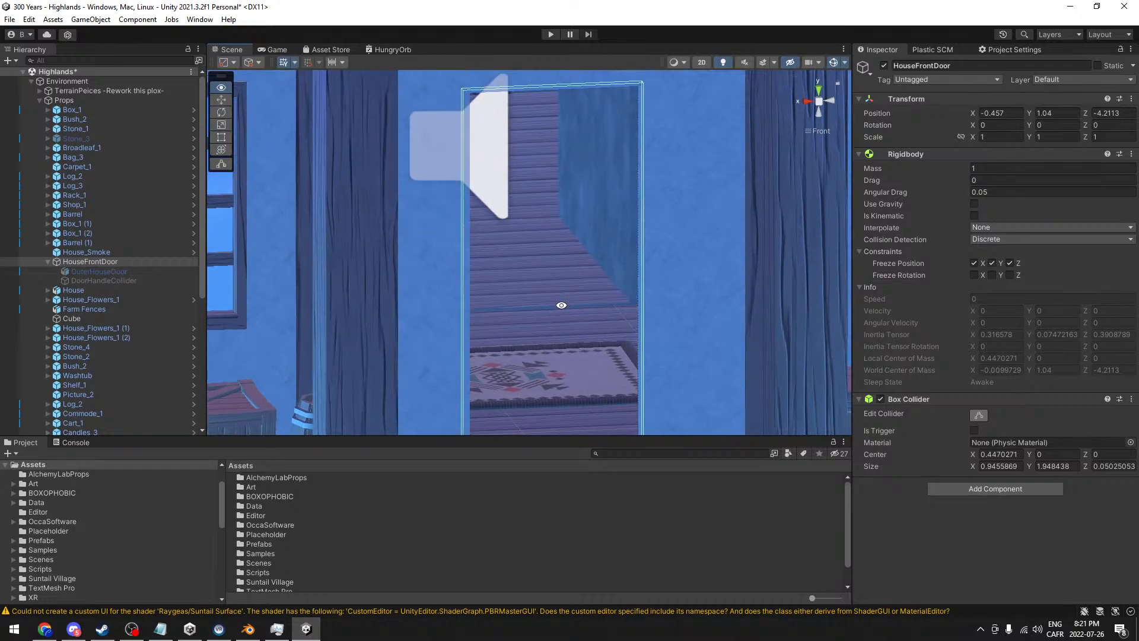
- Undo the HouseFrontDoor box collider's side reshaping and its center reset
click(804, 132)
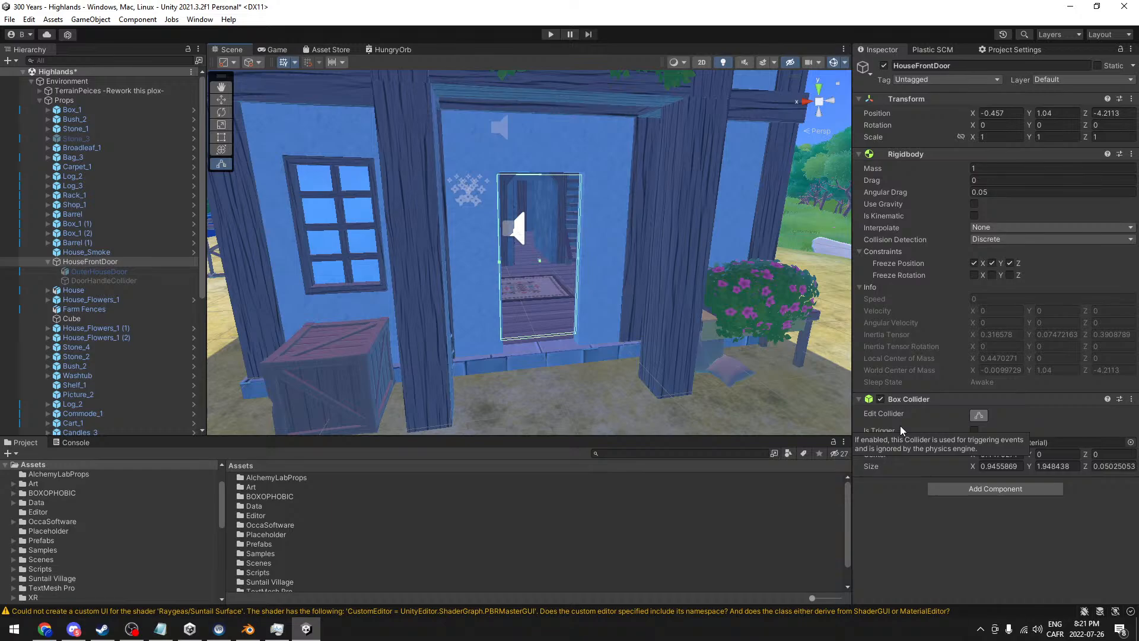
alt+drag(532, 278, 551, 291)
scroll(569, 305, up, 3)
scroll(568, 304, up, 2)
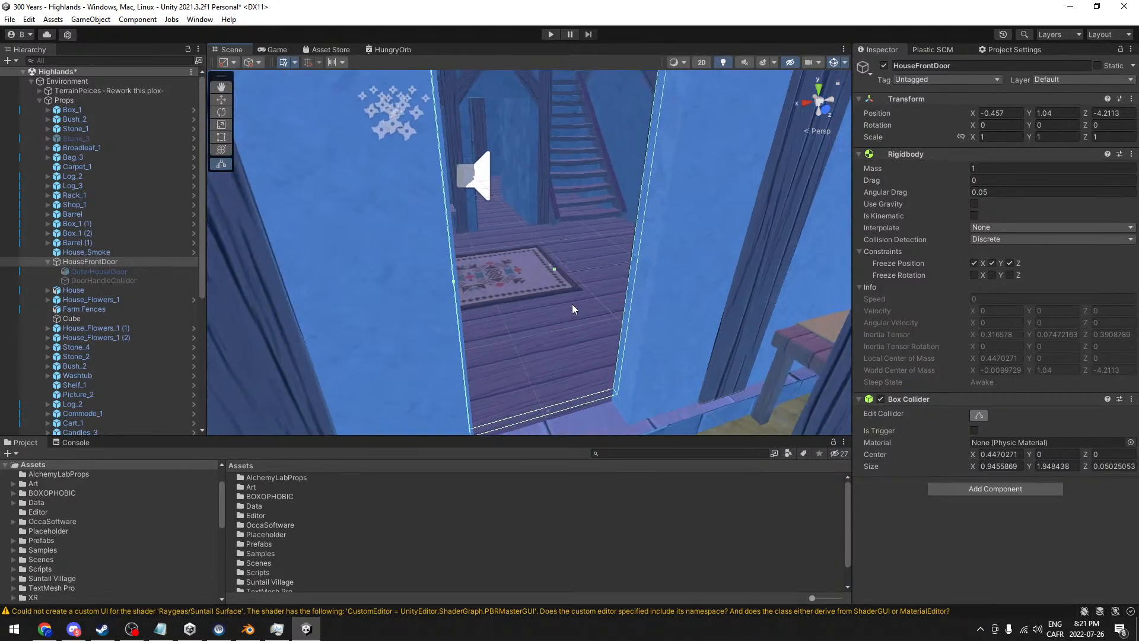
middle_drag(573, 306, 599, 259)
key(ctrl+z)
key(ctrl+z)
key(ctrl+z)
key(ctrl+z)
key(ctrl+z)
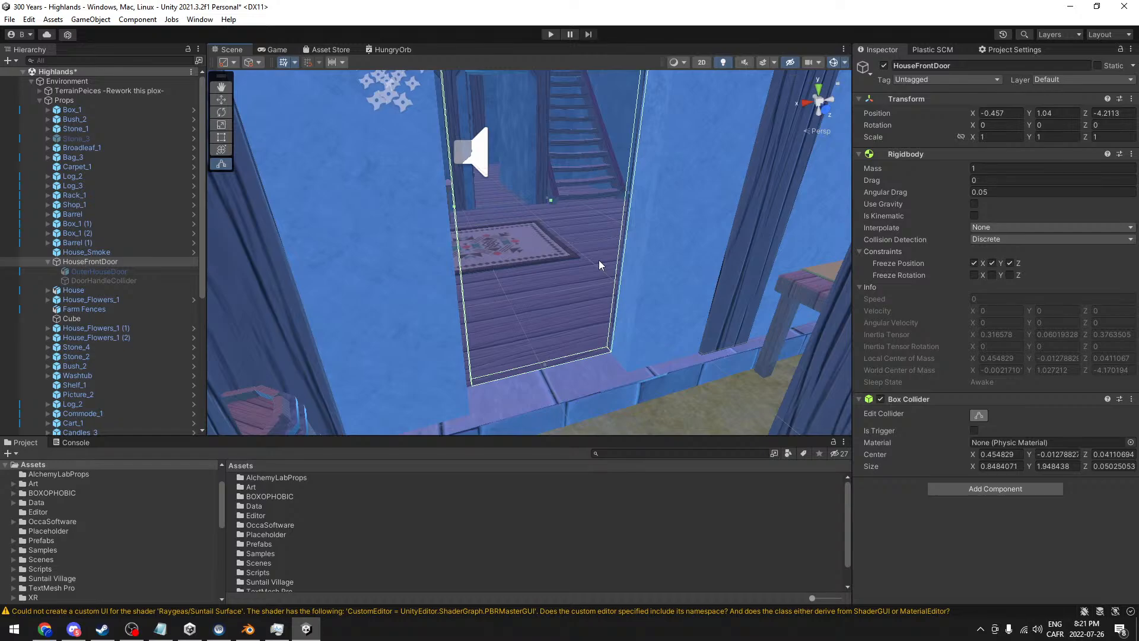
key(ctrl+z)
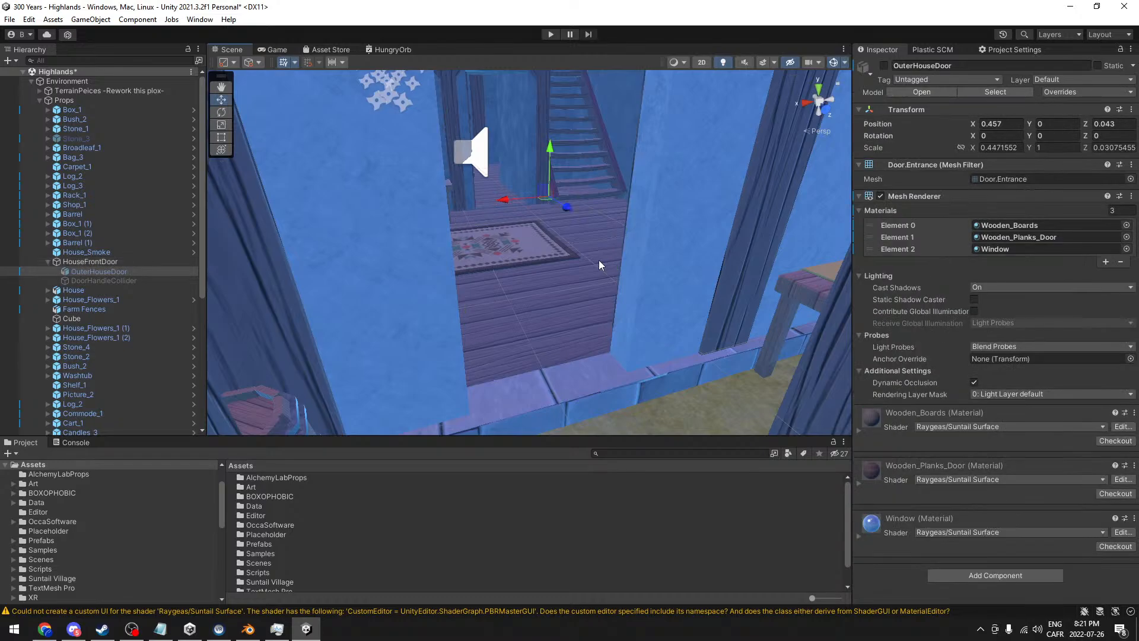
- Reactivate the OuterHouseDoor object so the door mesh shows in the doorway
click(122, 264)
alt+drag(484, 268, 452, 268)
click(108, 271)
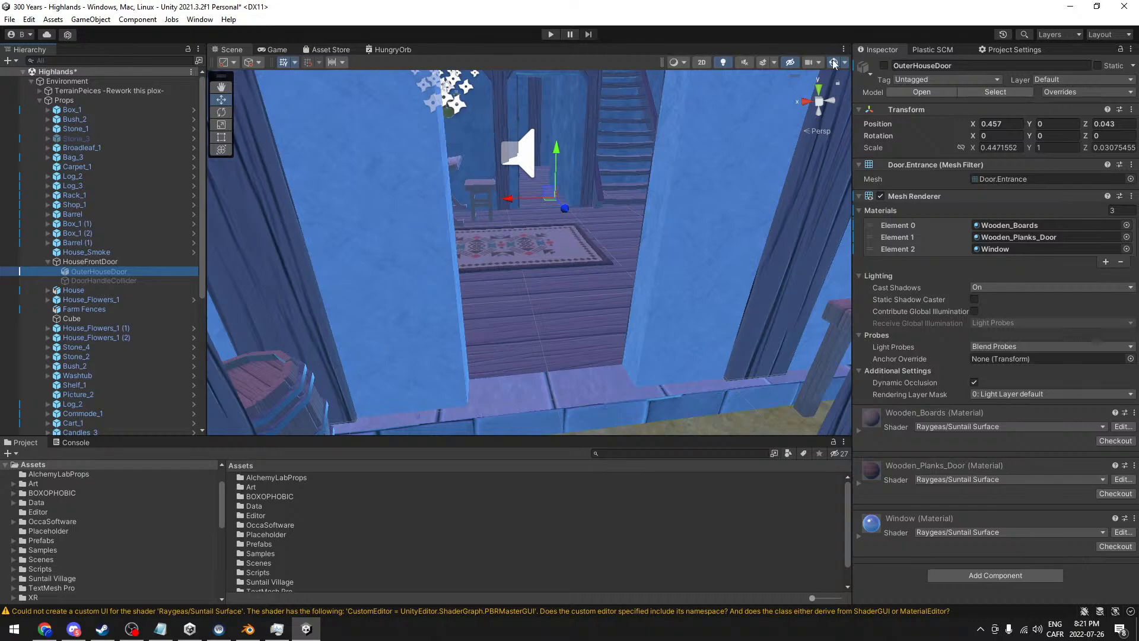
- Add a Hinge Joint component to HouseFrontDoor
click(85, 261)
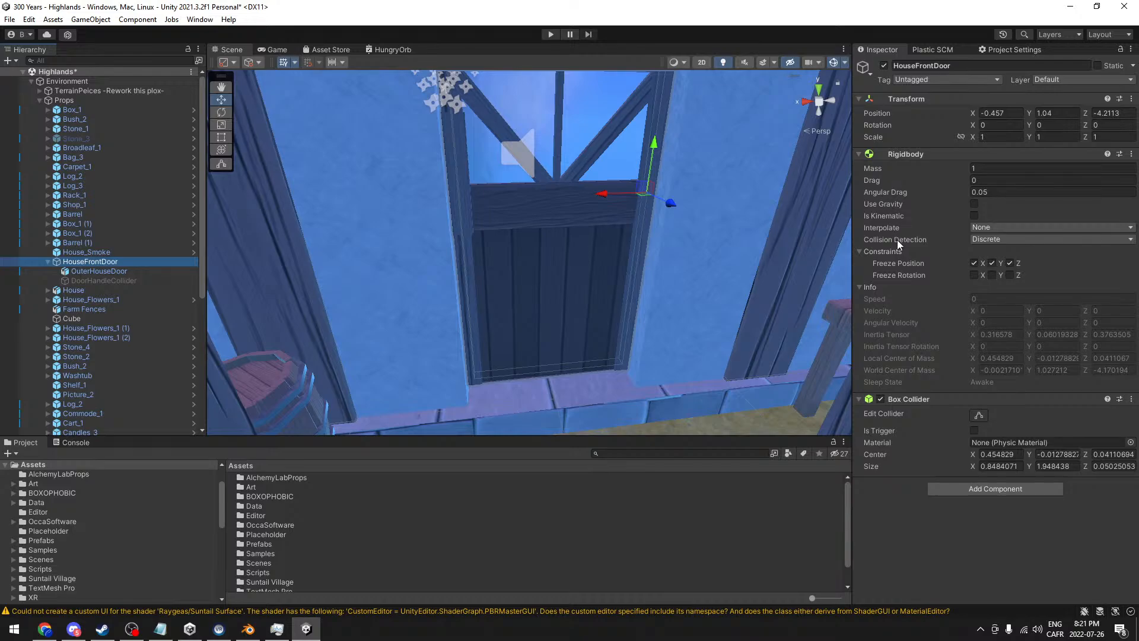
click(1000, 489)
text(hinge)
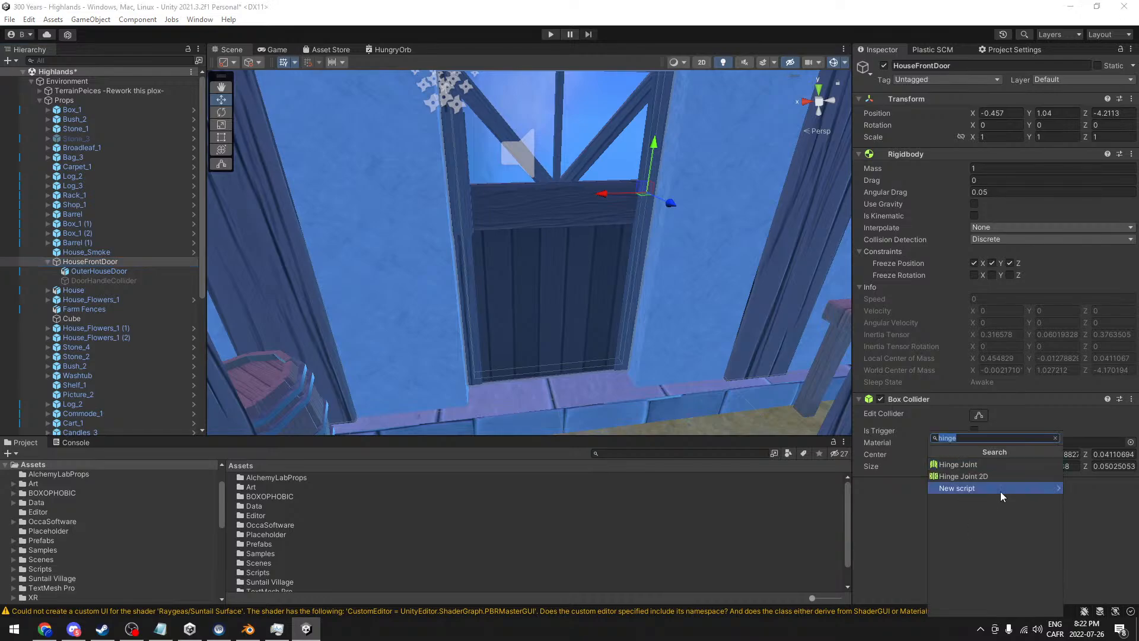
click(994, 467)
scroll(920, 391, down, 3)
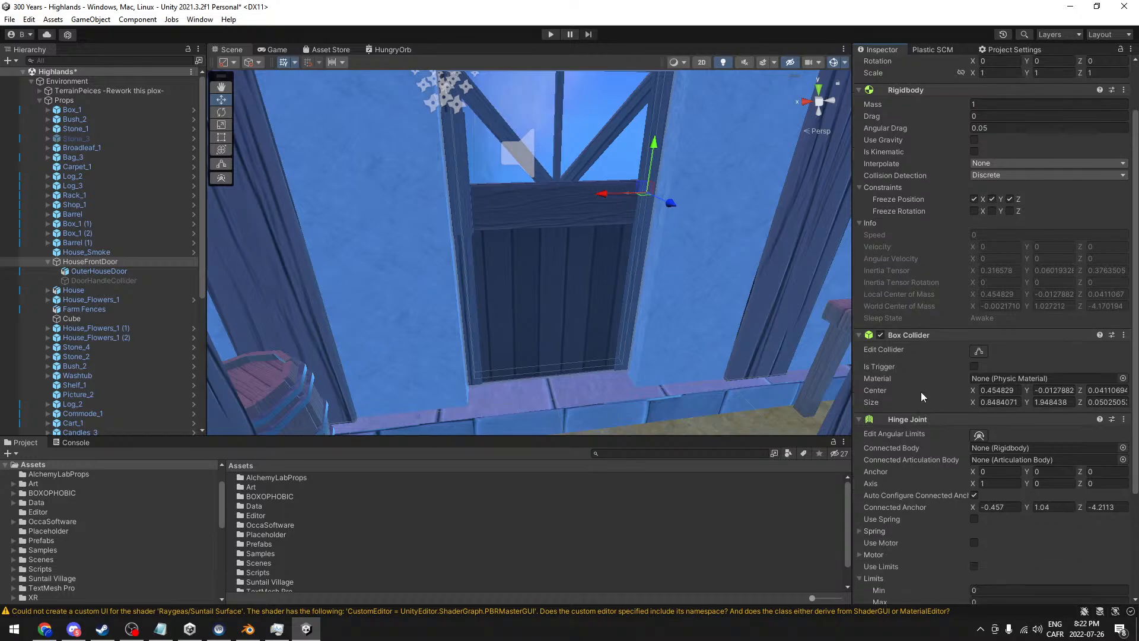
- Display HouseFrontDoor's hinge angular limits and set the hinge axis to 0, 1, 0 so it turns vertically
click(979, 340)
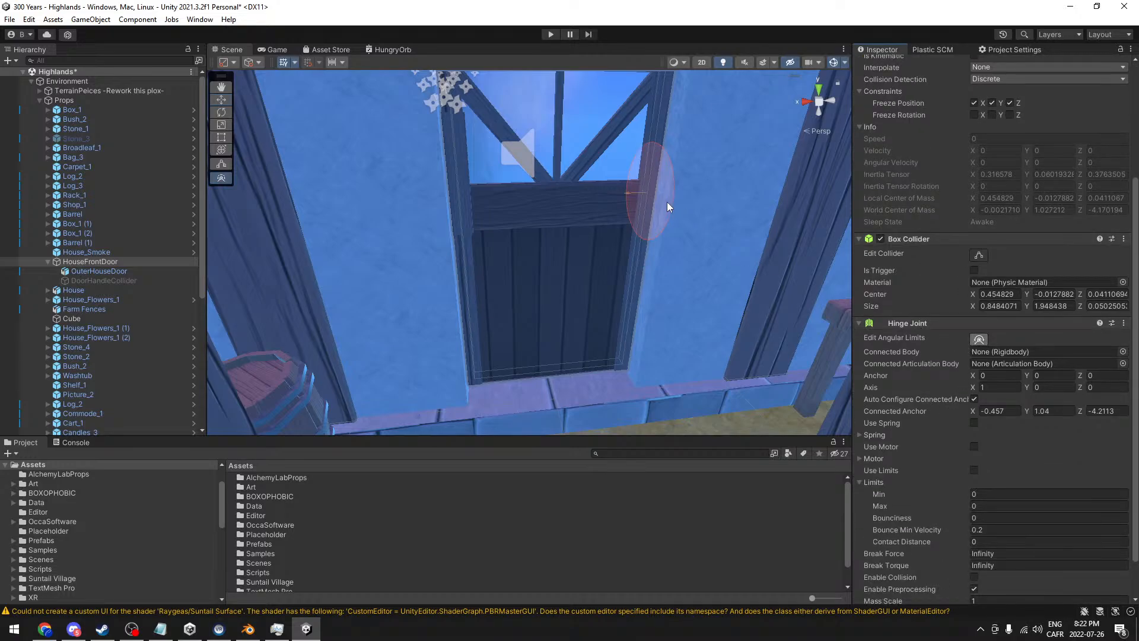
click(1037, 386)
text(1)
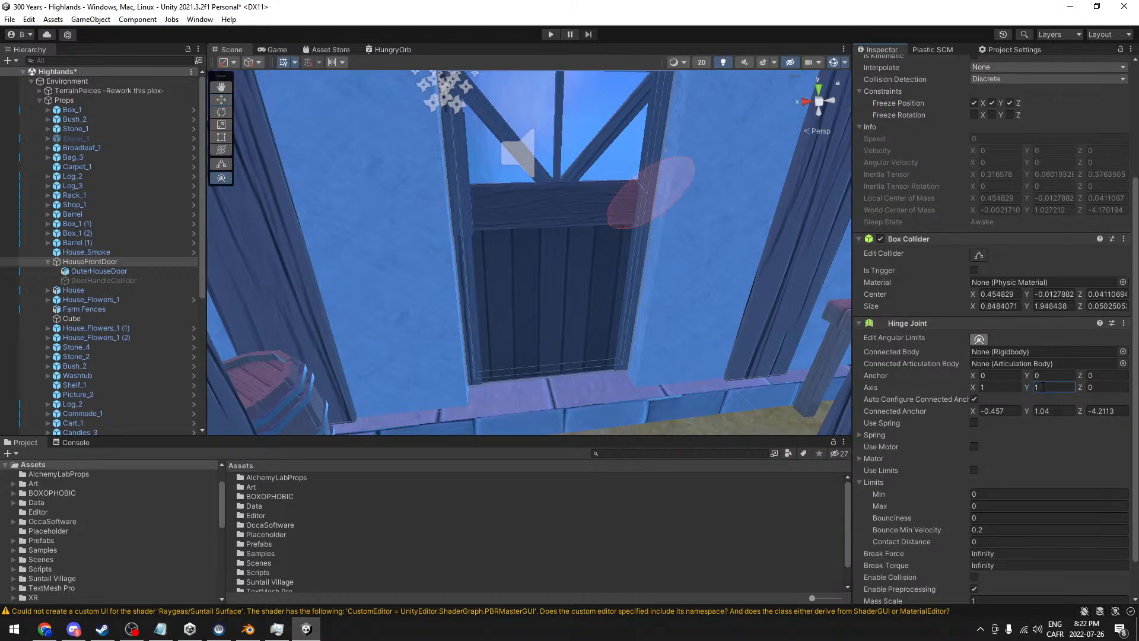
click(1002, 386)
text(0)
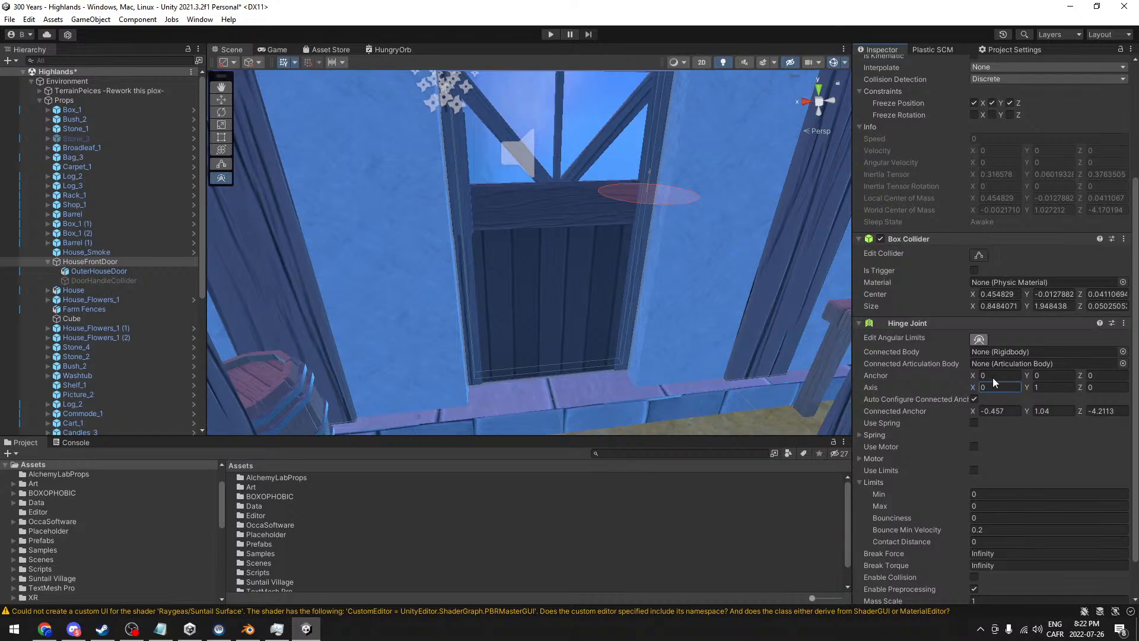
alt+drag(578, 208, 589, 294)
scroll(910, 365, down, 1)
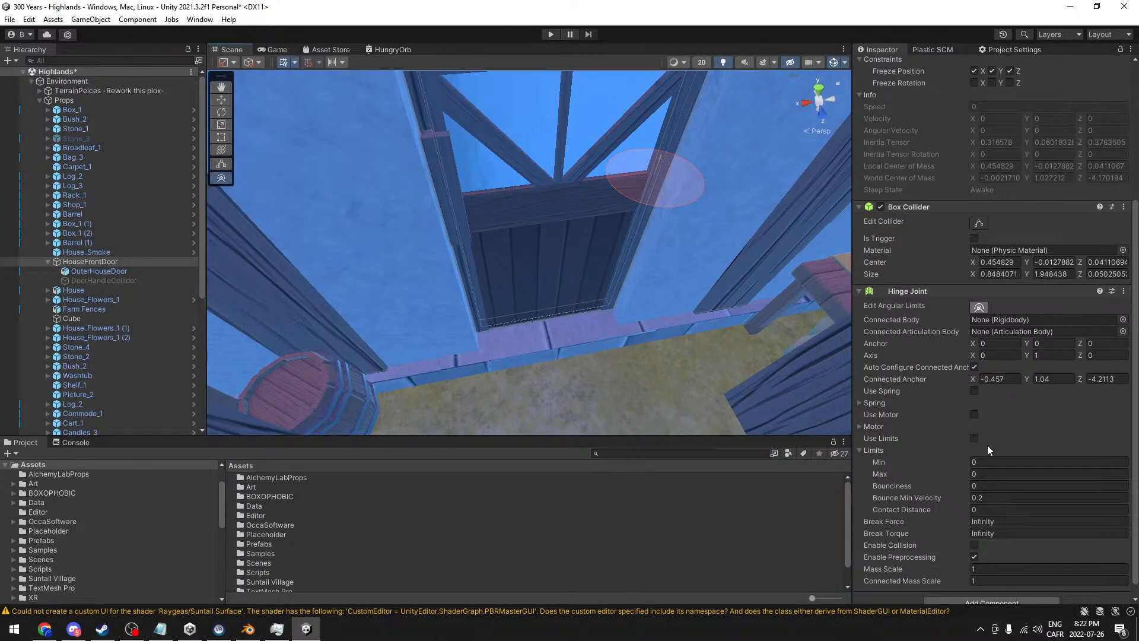
- Set HouseFrontDoor's hinge limits to a minimum of -180 and a maximum of 180, and enable the limits
click(989, 474)
drag(962, 460, 899, 462)
click(1015, 460)
text(18)
double_click(984, 463)
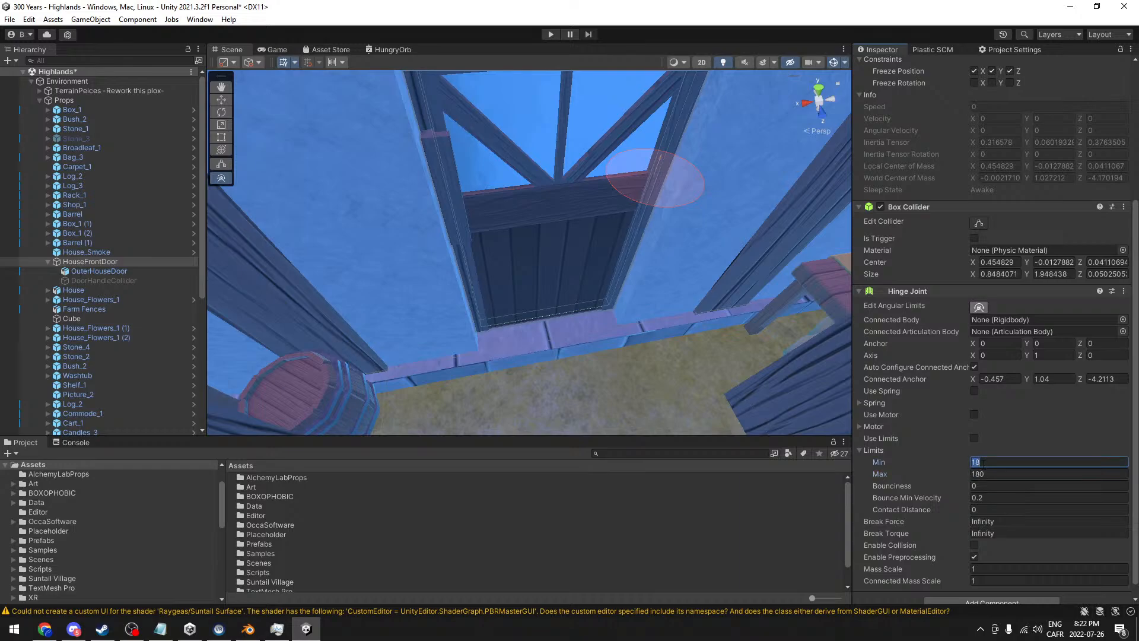
text(-180)
click(973, 437)
alt+drag(597, 239, 582, 258)
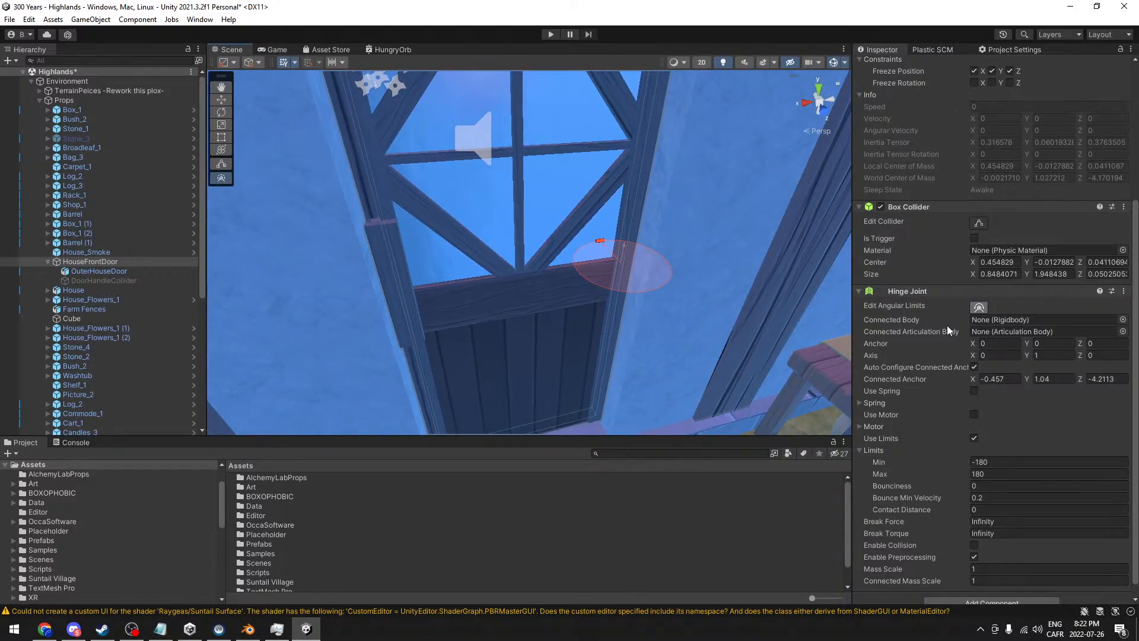
- Turn off the hinge's automatic connected anchor and try to assign HouseFrontDoor's own Rigidbody as its connected body
click(973, 366)
scroll(974, 365, up, 4)
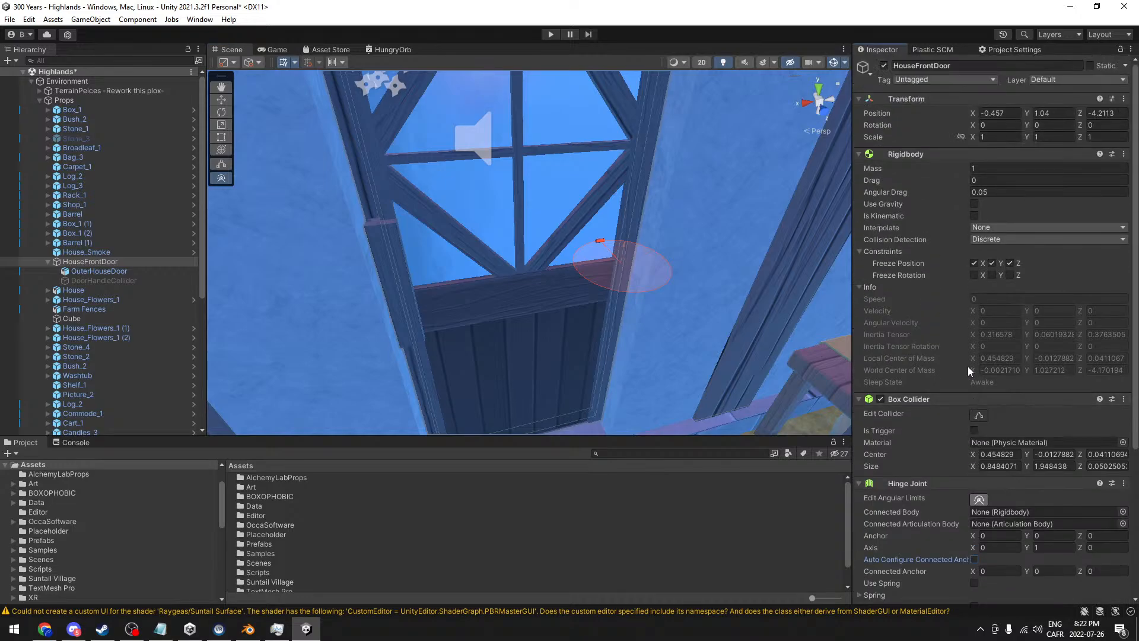
scroll(970, 365, up, 1)
drag(911, 122, 1004, 477)
drag(907, 123, 931, 489)
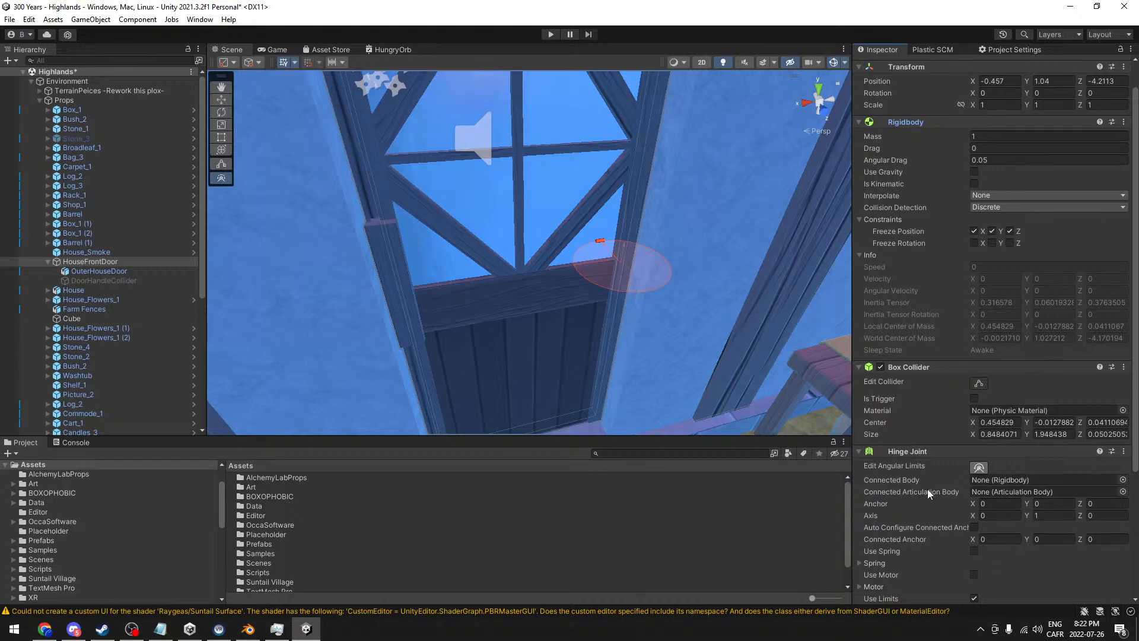
click(895, 478)
scroll(895, 479, down, 5)
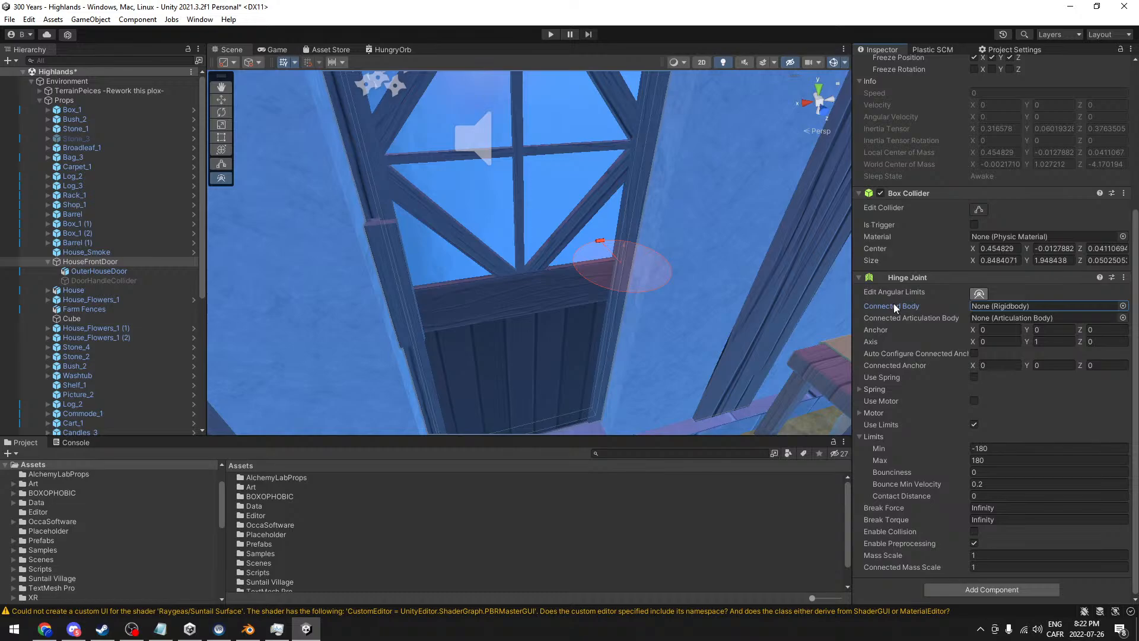
key(alt+Tab)
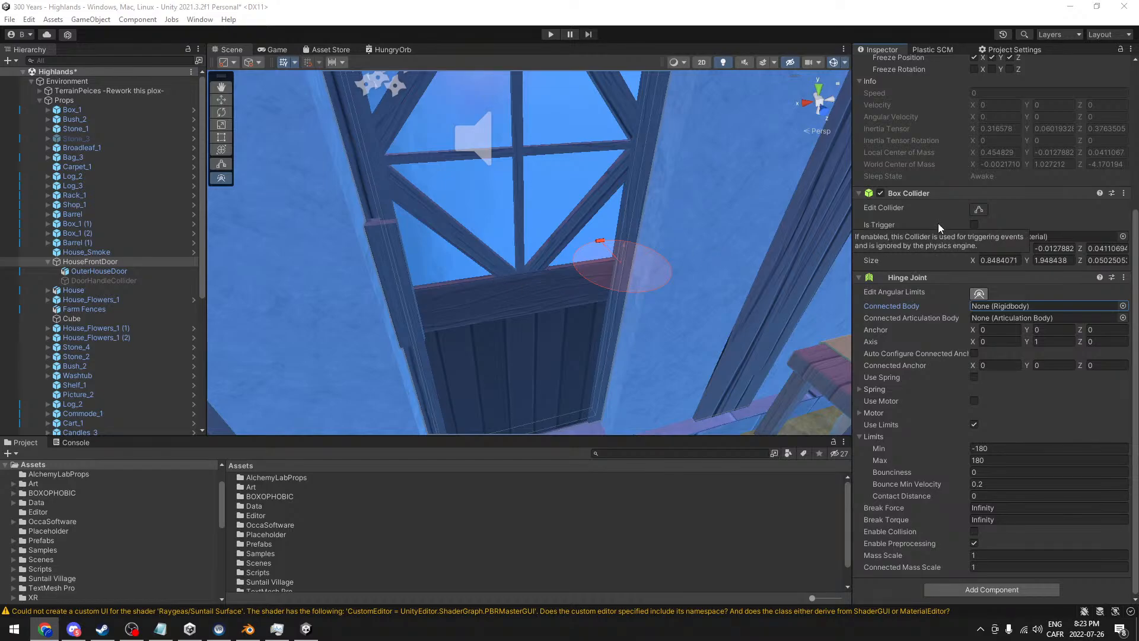
- Recheck the hinge's angular limits display and remove the Hinge Joint component from HouseFrontDoor
click(982, 292)
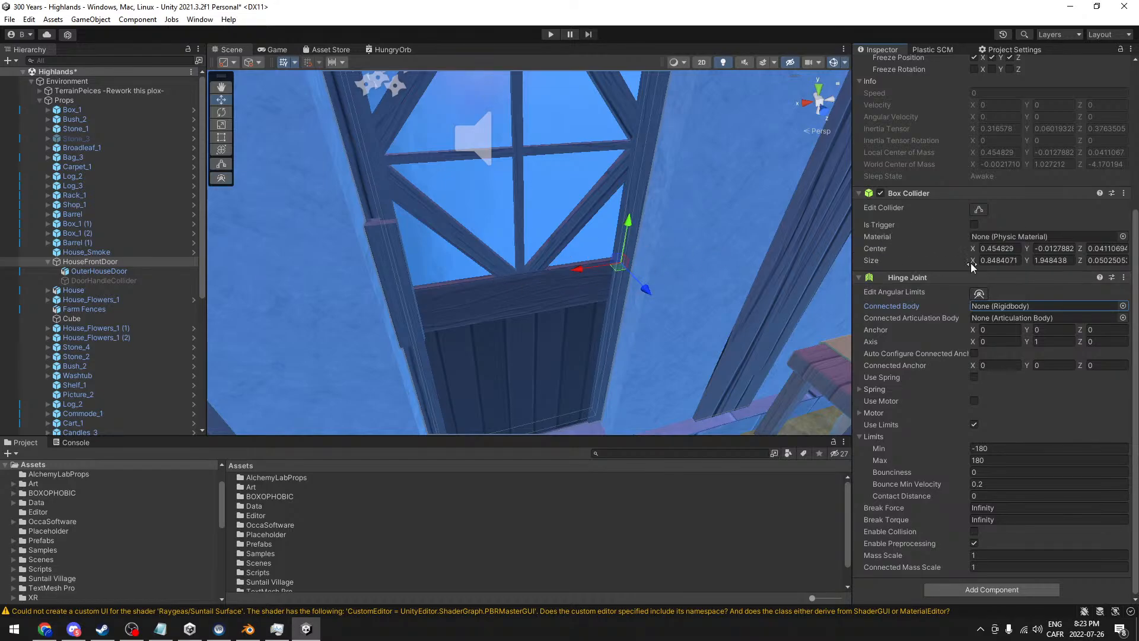
click(979, 293)
middle_drag(550, 330, 543, 251)
drag(974, 328, 930, 315)
scroll(931, 344, up, 3)
right_click(947, 404)
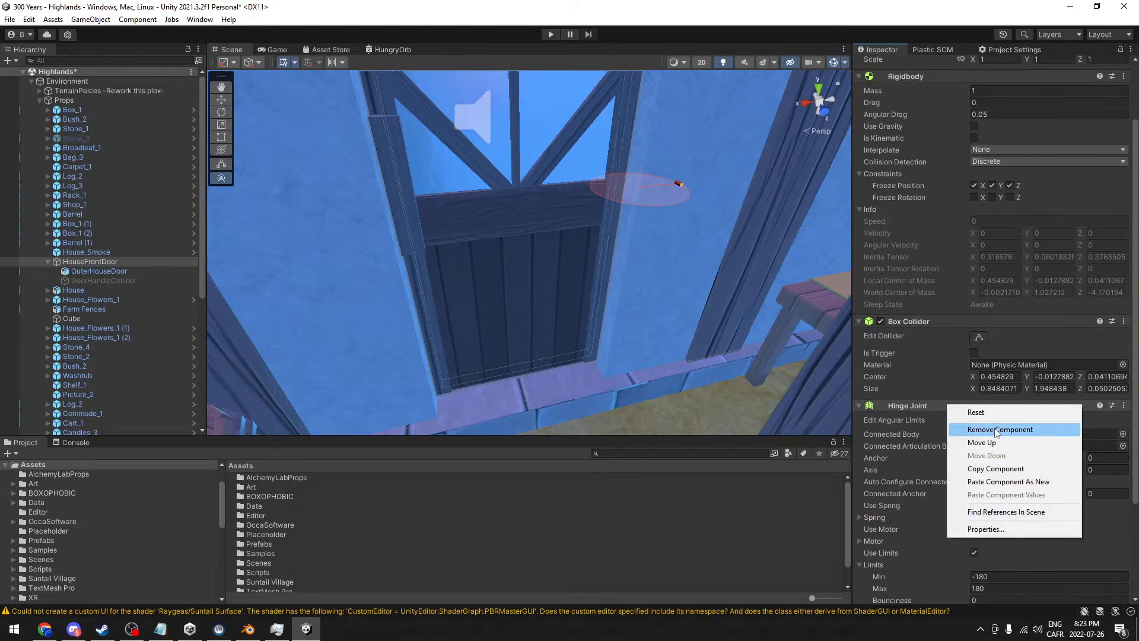
click(994, 428)
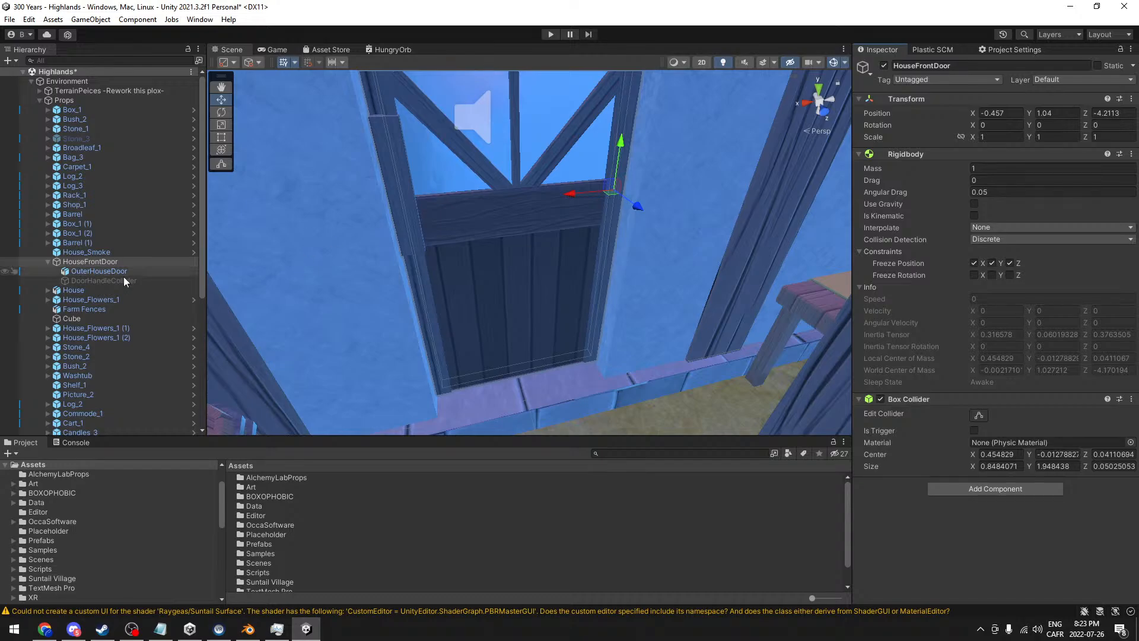
- Move OuterHouseDoor out of HouseFrontDoor to sit directly under Props, and delete HouseFrontDoor
click(92, 270)
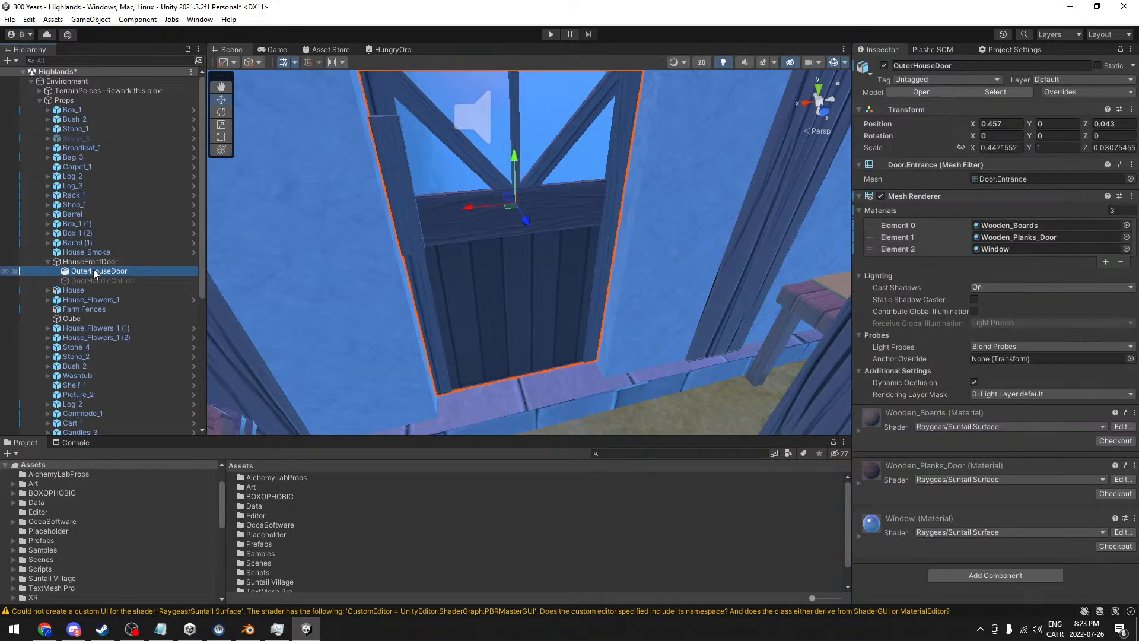
drag(93, 269, 90, 259)
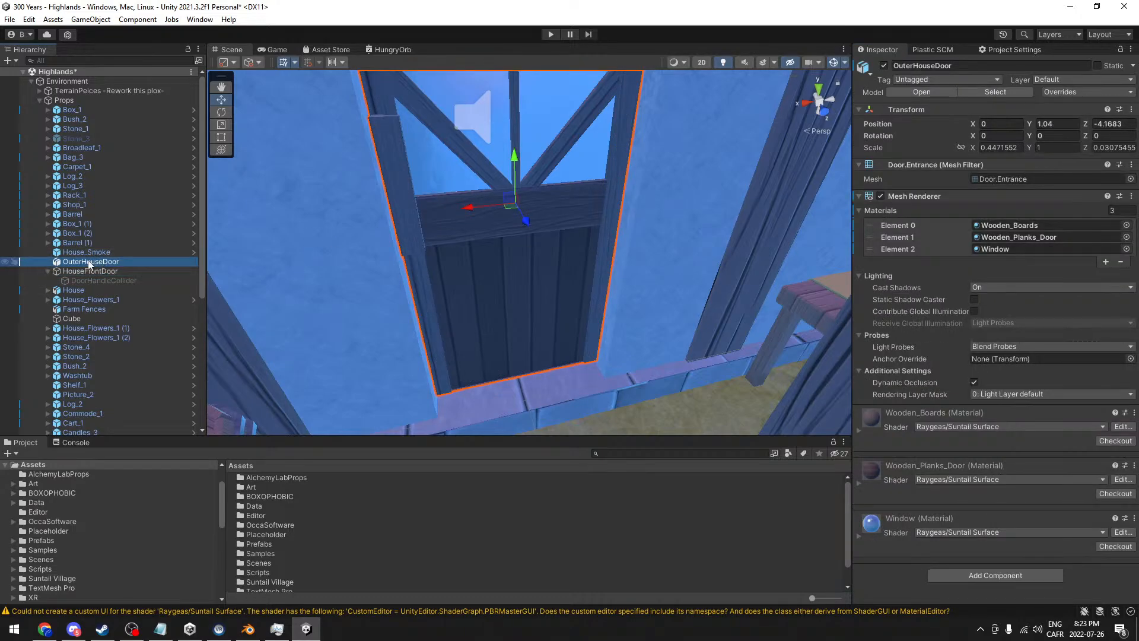
click(65, 272)
key(Delete)
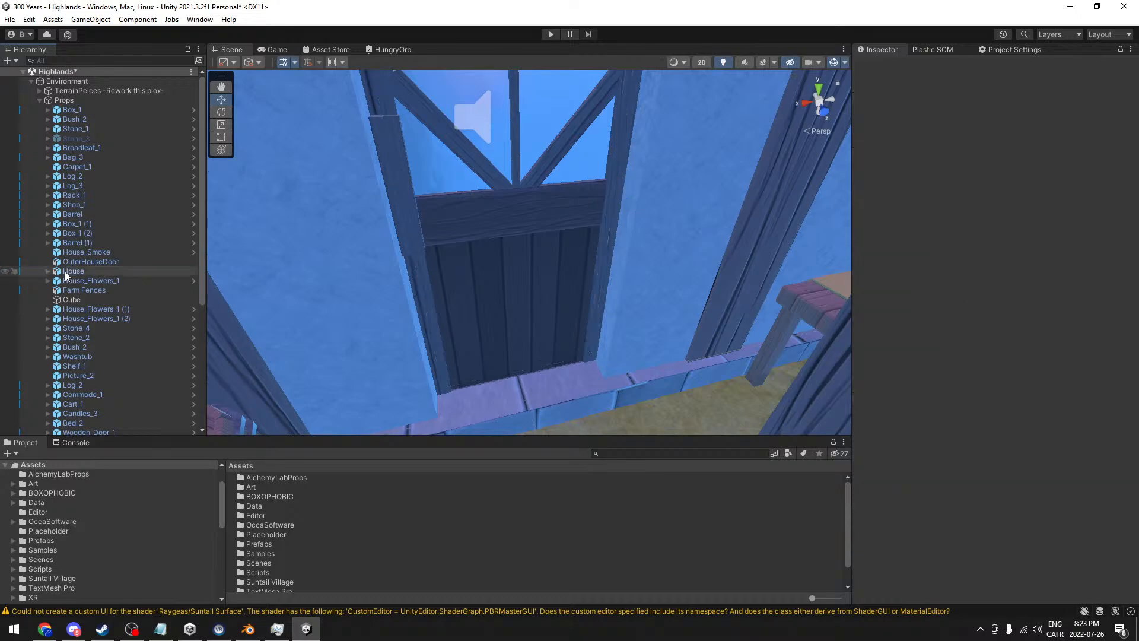
- Add a Hinge Joint component to the OuterHouseDoor object
click(90, 261)
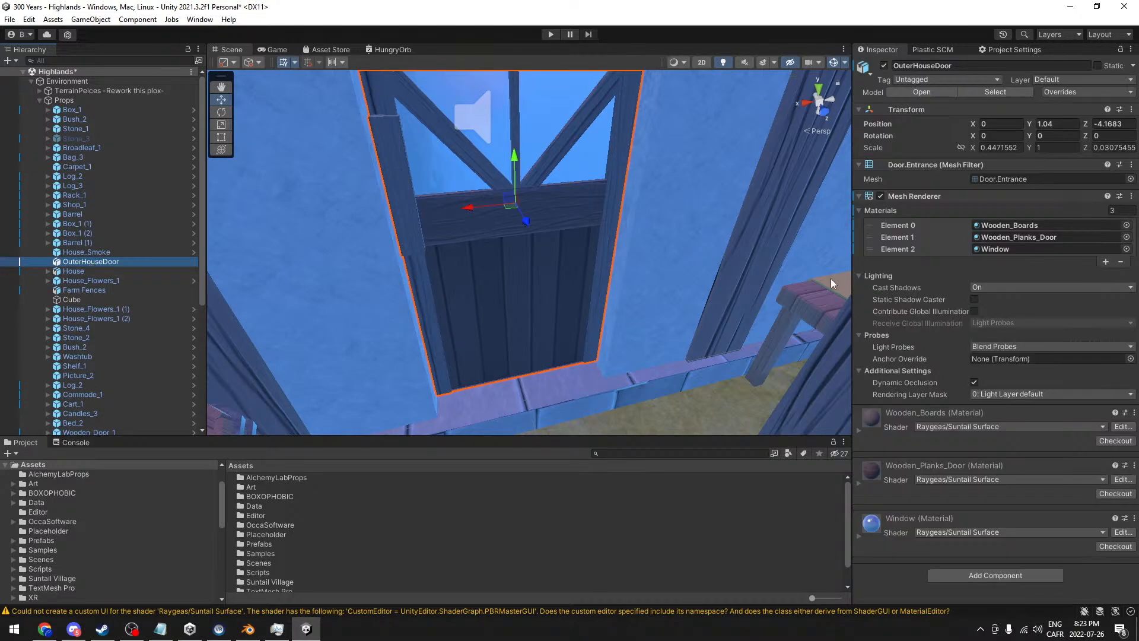
click(1001, 575)
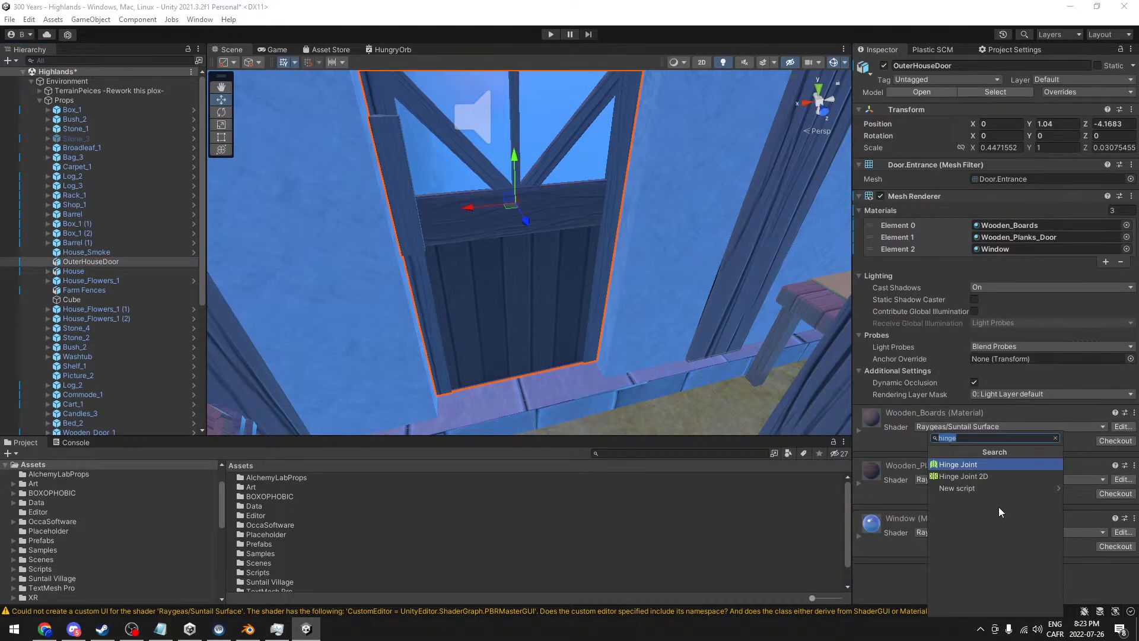
click(973, 465)
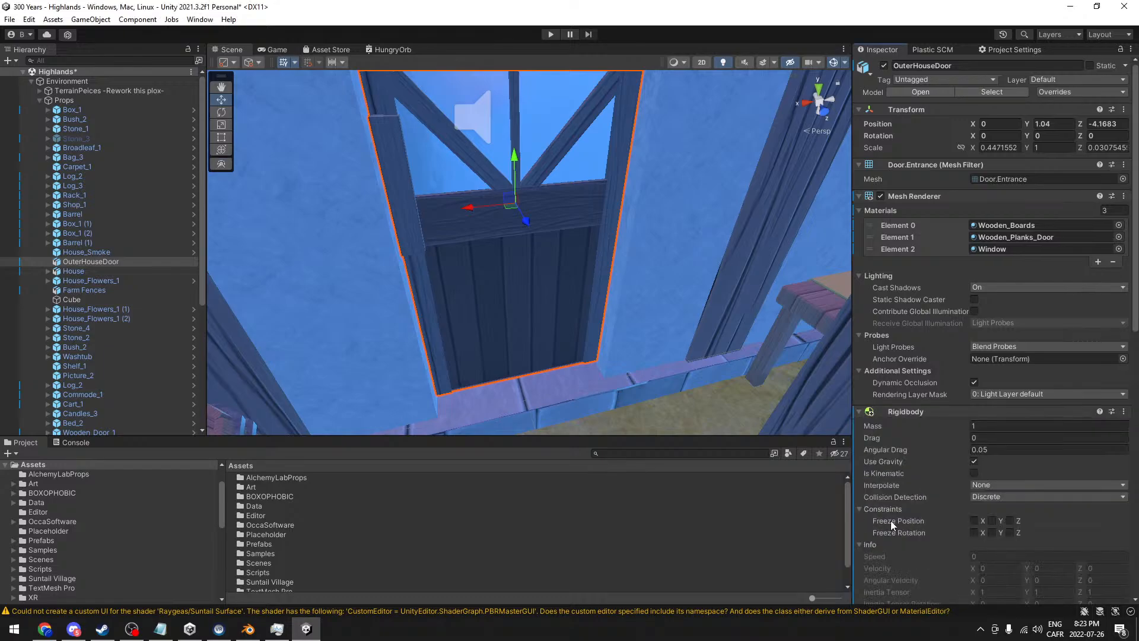
- Freeze OuterHouseDoor's Rigidbody position on X, Y and Z and rotation on X and Z, and disable gravity
scroll(924, 483, down, 5)
scroll(901, 263, up, 2)
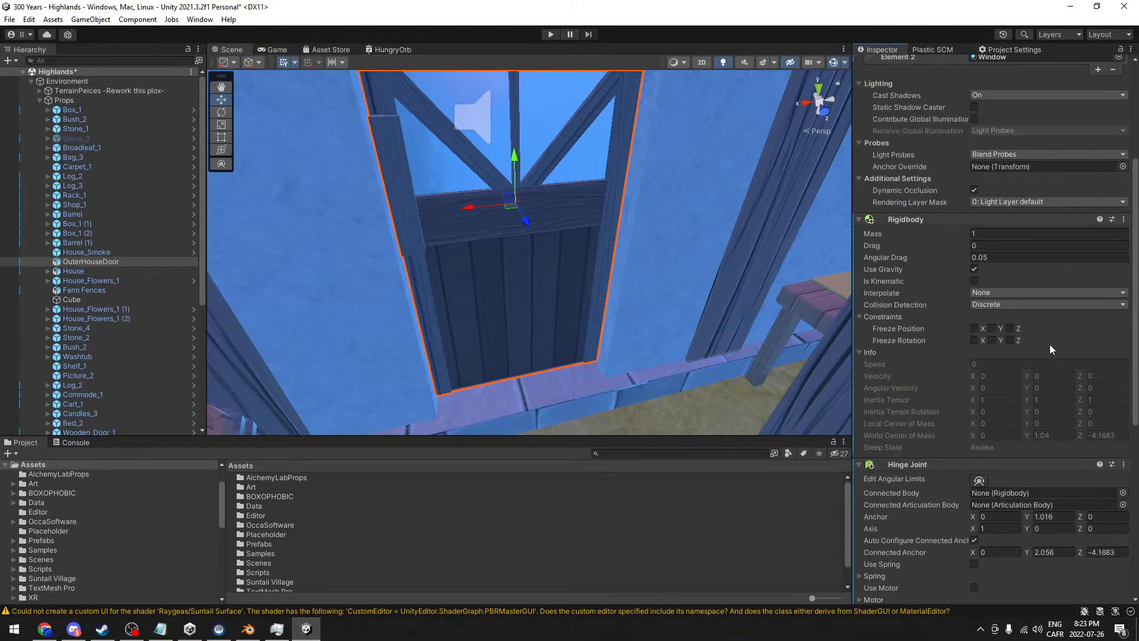
click(992, 328)
click(973, 269)
- Display OuterHouseDoor's hinge angular limits and set its hinge axis to 0, 1, 0
scroll(941, 300, down, 5)
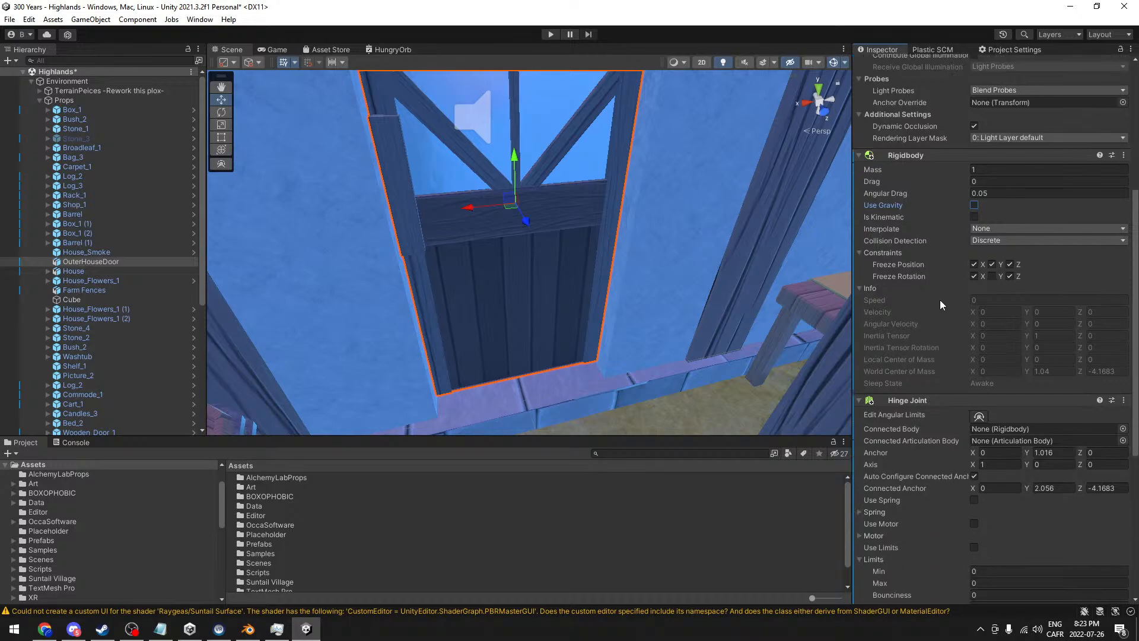
click(979, 352)
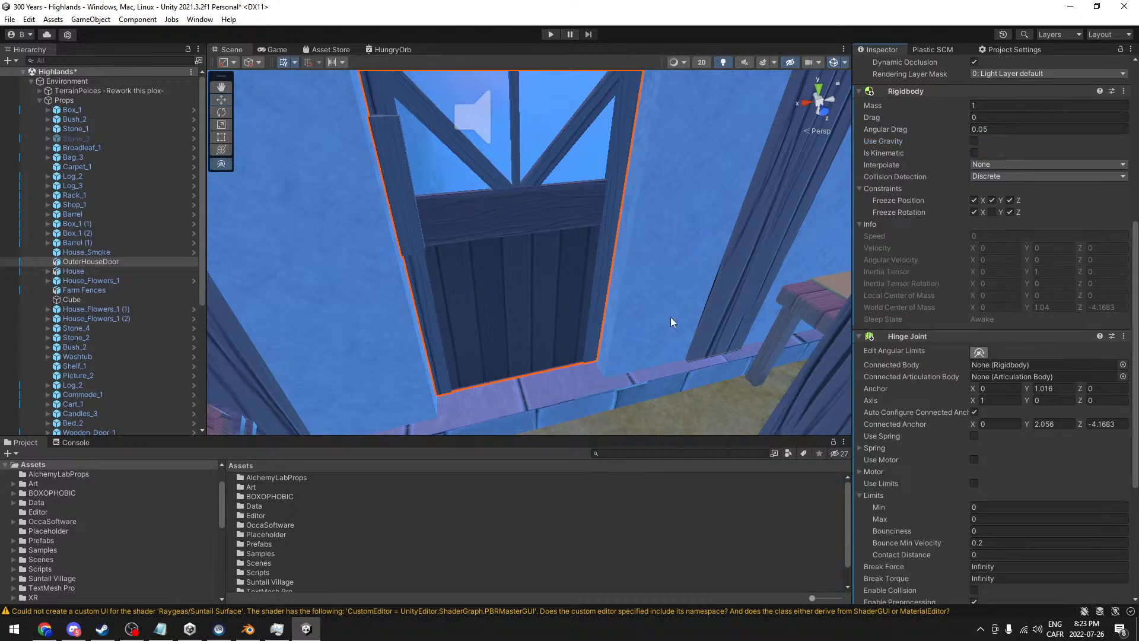
scroll(670, 316, down, 5)
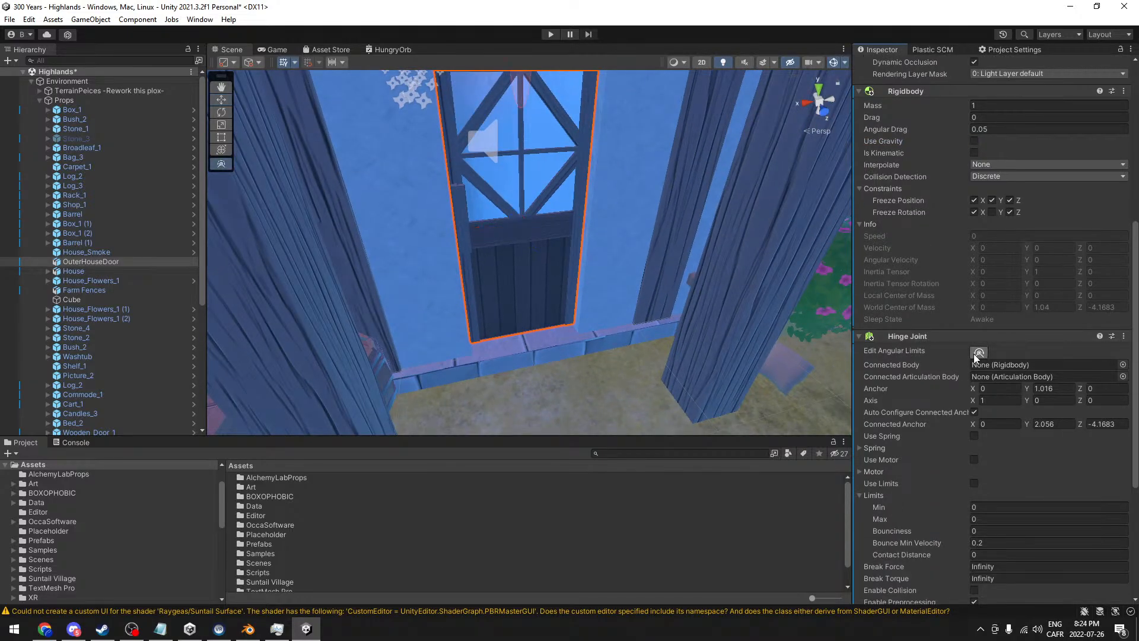
scroll(653, 253, down, 3)
click(1051, 400)
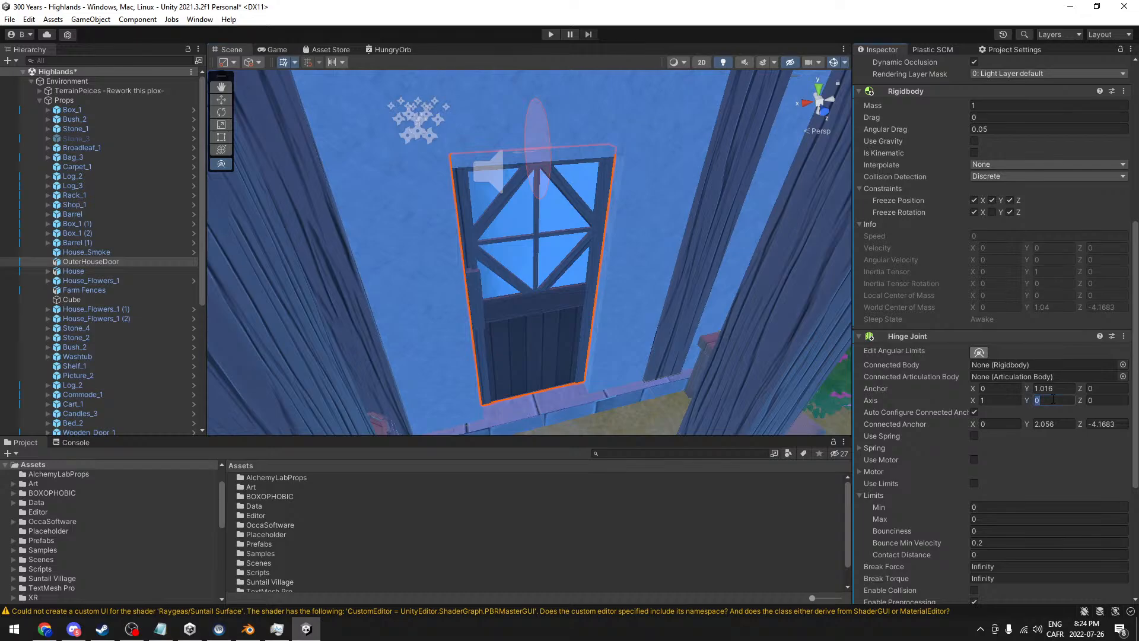
text(1)
click(992, 401)
text(0)
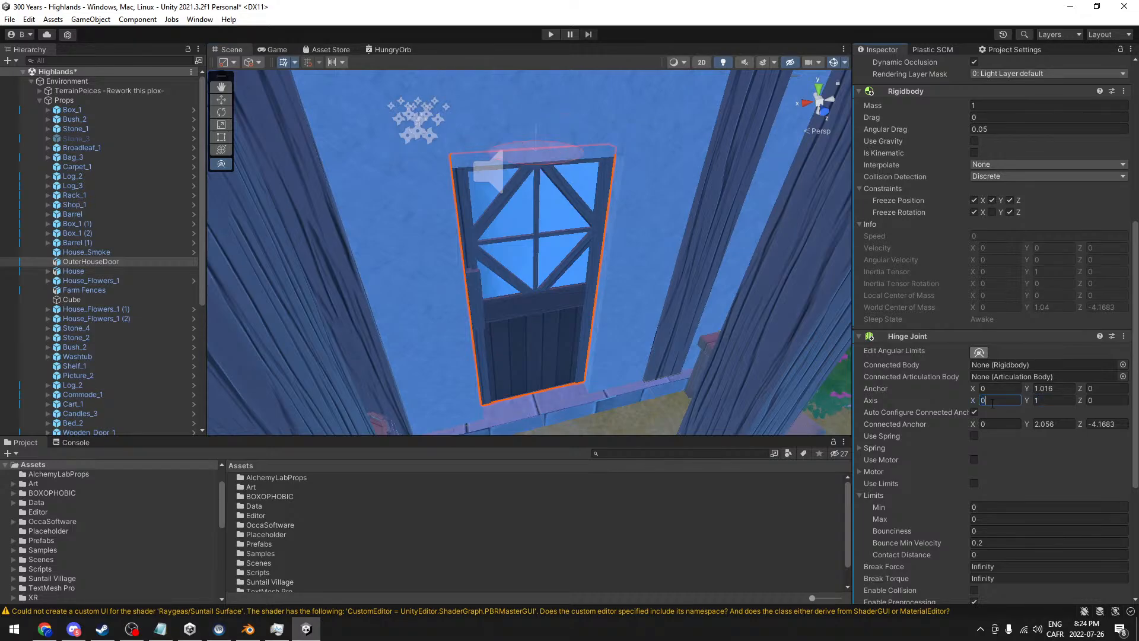
- Set the Y anchor of OuterHouseDoor's hinge to 0
alt+drag(559, 215, 542, 166)
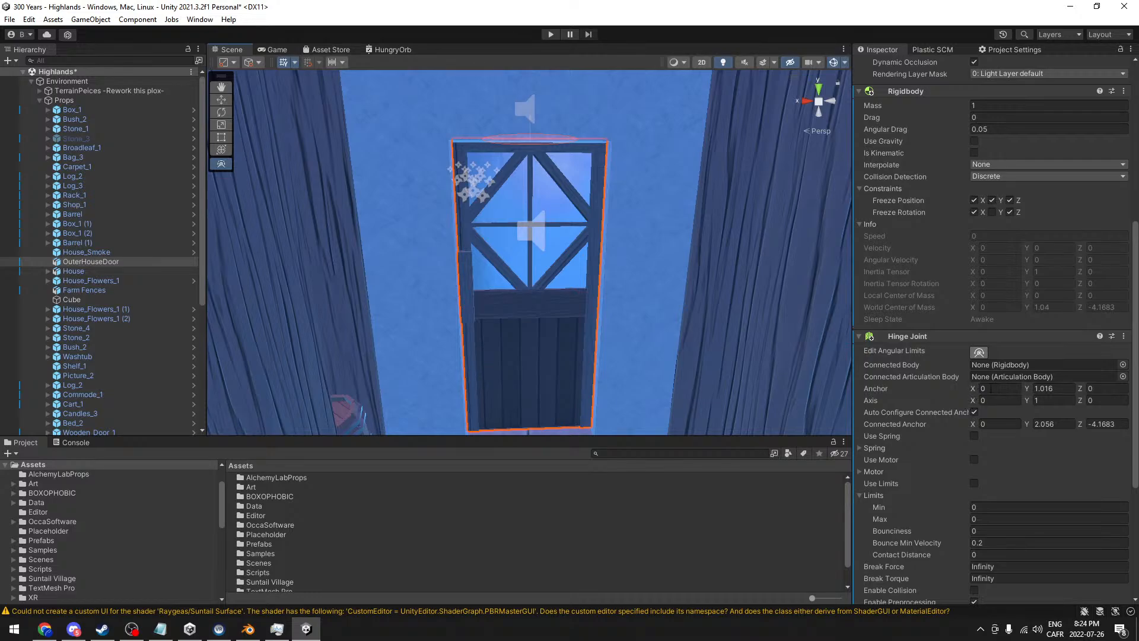
click(1055, 389)
text(0)
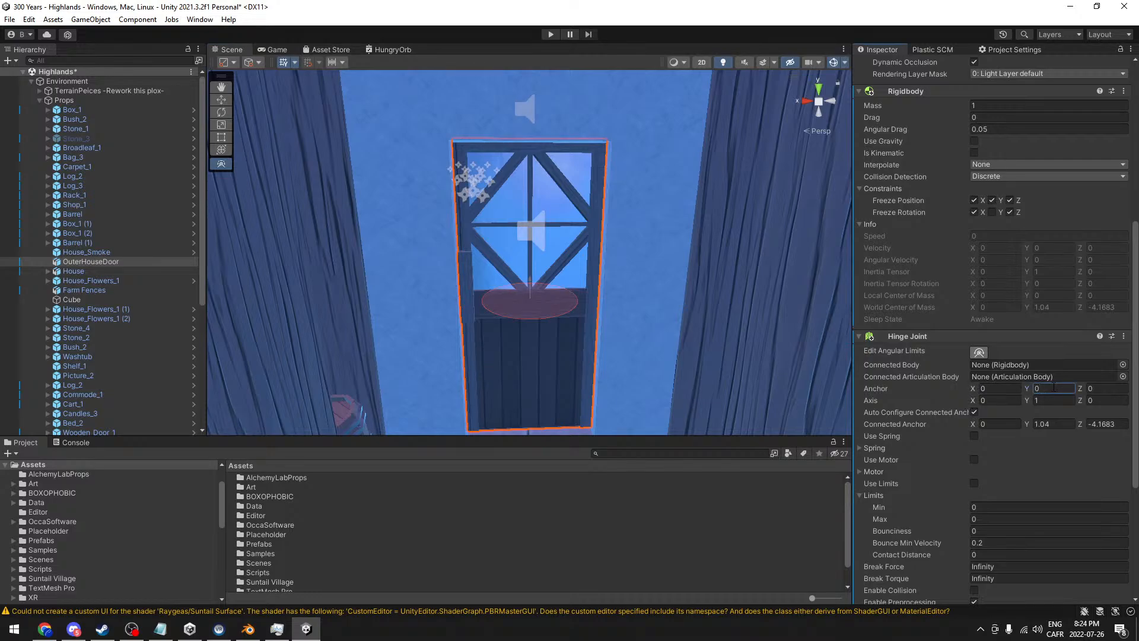
- Set the X, Y and Z anchor of OuterHouseDoor's Hinge Joint to -1, -1, -1
alt+drag(561, 316, 561, 303)
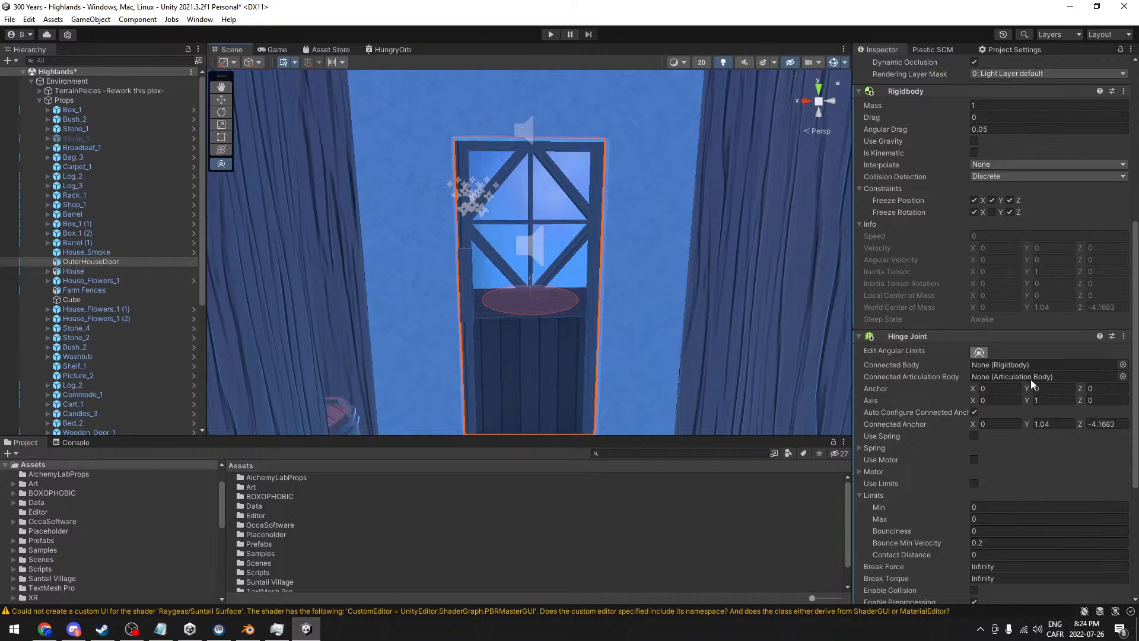
click(1053, 388)
text(-1)
middle_drag(512, 419, 534, 300)
alt+drag(534, 300, 551, 332)
drag(970, 385, 951, 389)
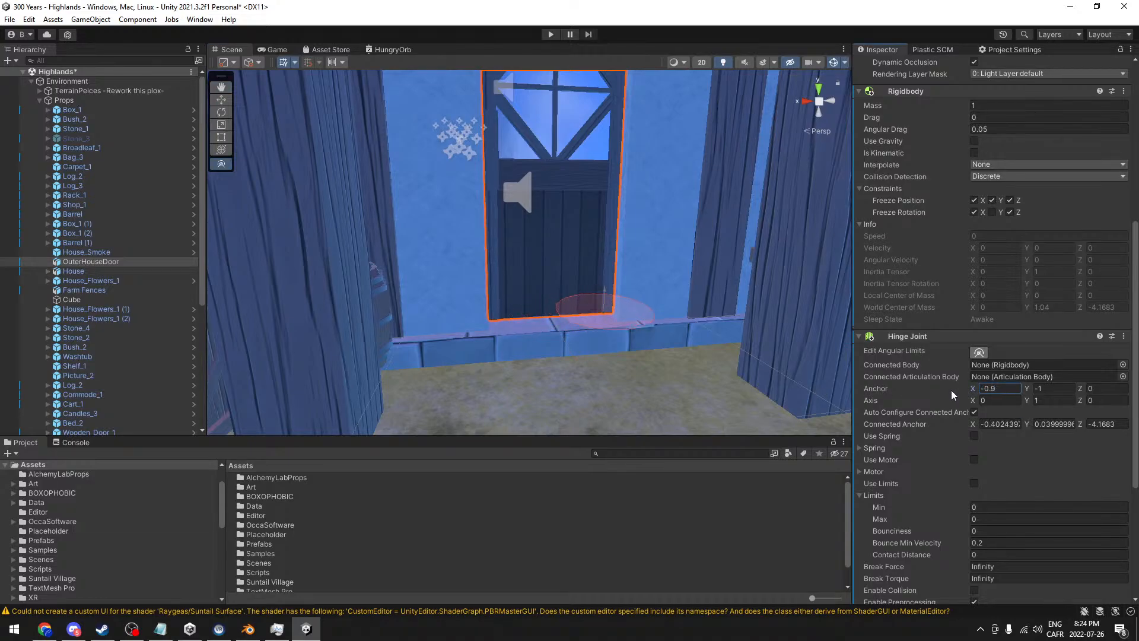
text(-1)
click(1109, 386)
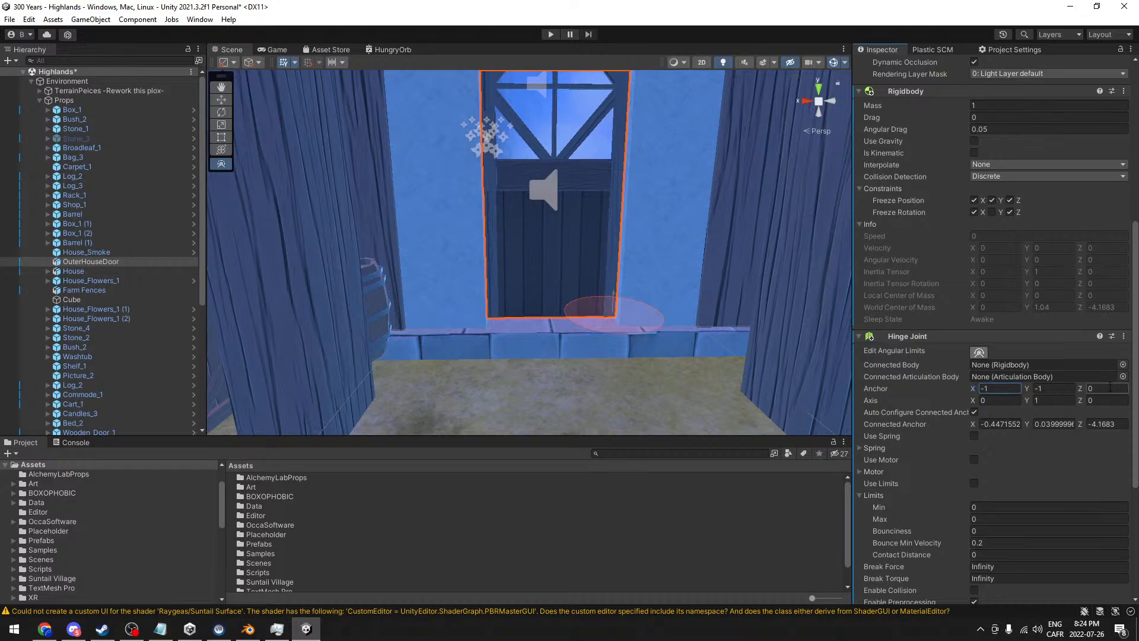
text(-1)
- Enable limits on OuterHouseDoor's Hinge Joint with a minimum of -180 and a maximum of 180
alt+drag(521, 282, 831, 371)
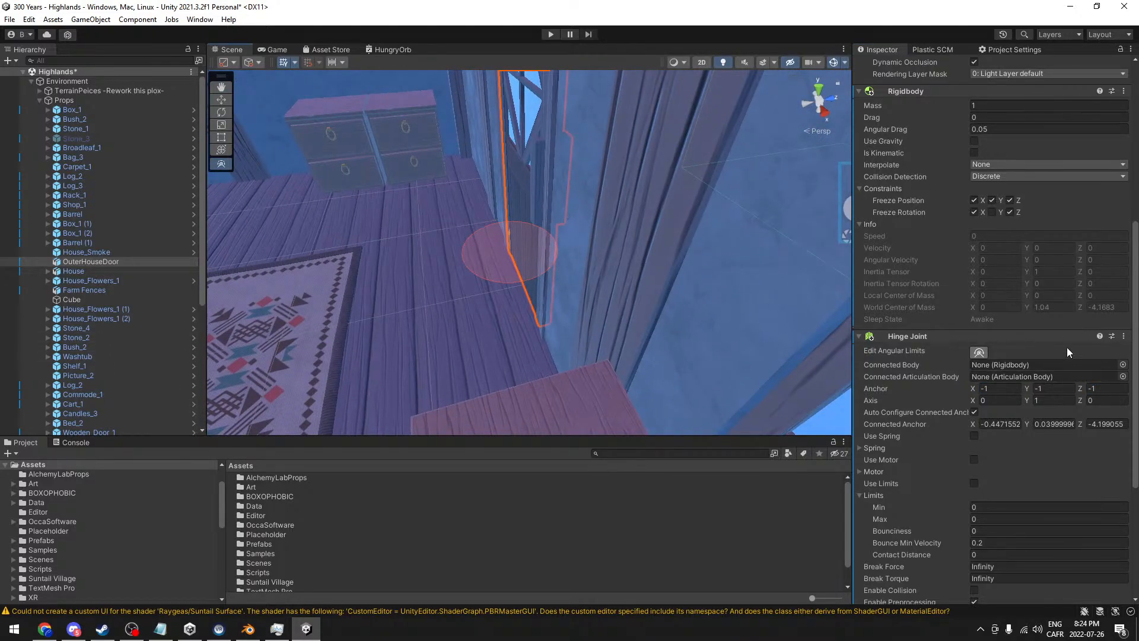
click(978, 352)
click(978, 352)
key(f)
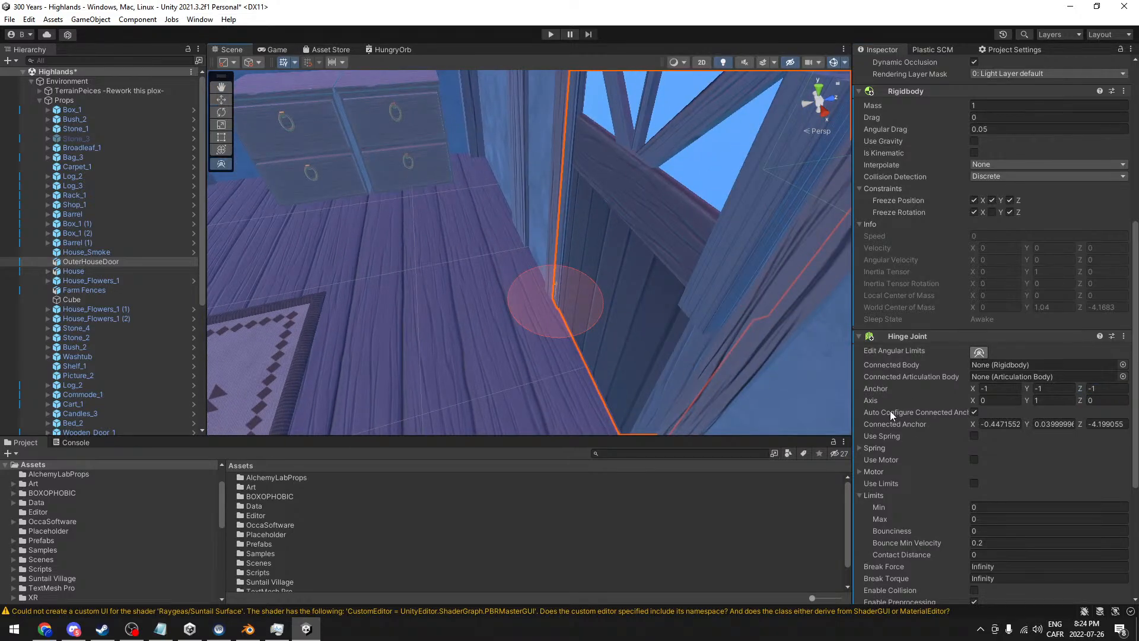
alt+drag(508, 312, 647, 296)
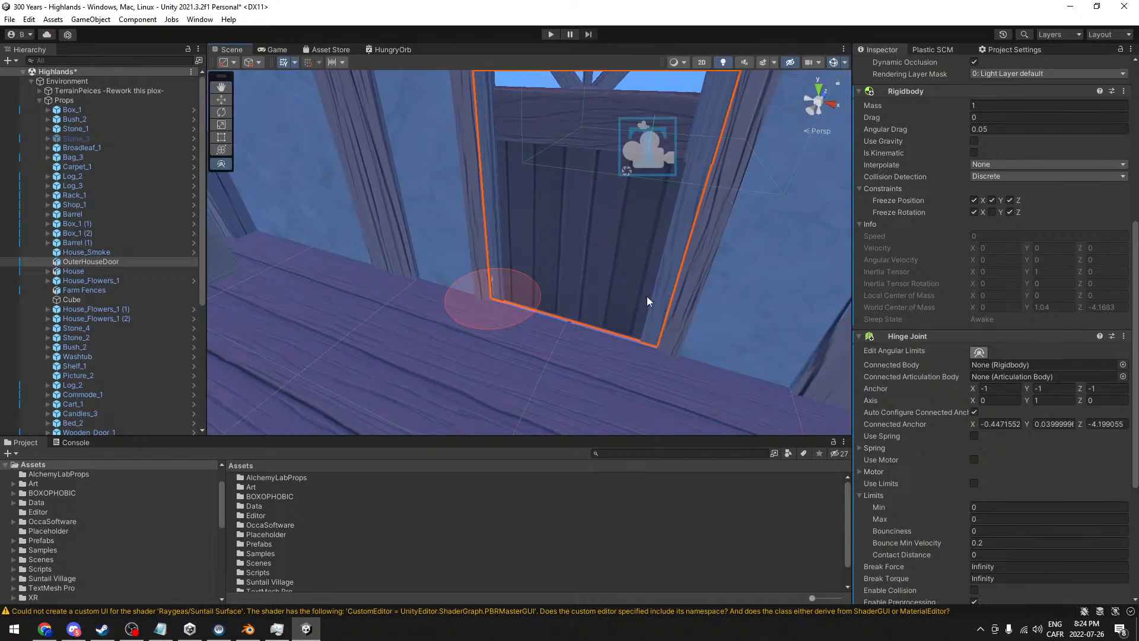
click(974, 483)
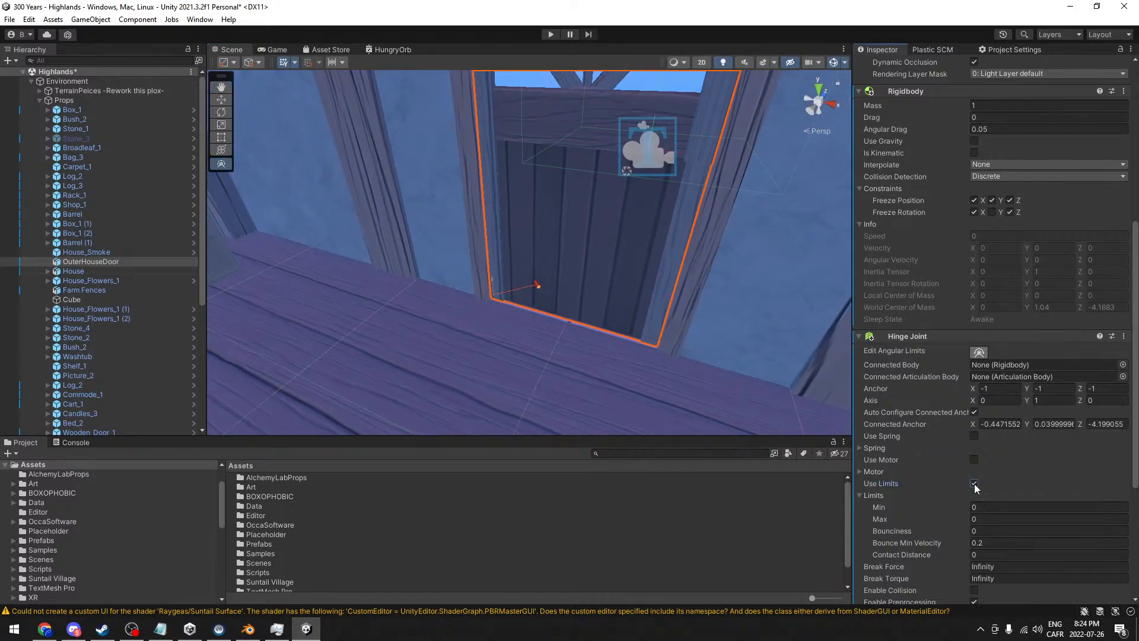
click(992, 506)
text(-180)
click(996, 517)
text(180)
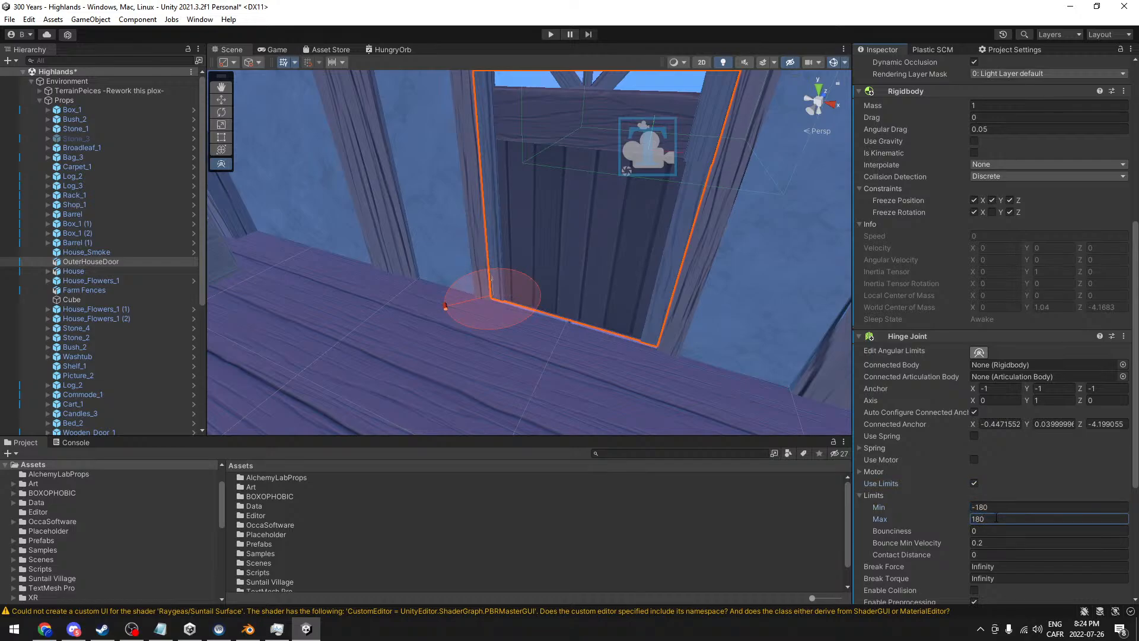
- Adjust the hinge's limit handles in the scene to about 45.5 minimum and 198.8 maximum, and save the scene
alt+drag(461, 334, 596, 320)
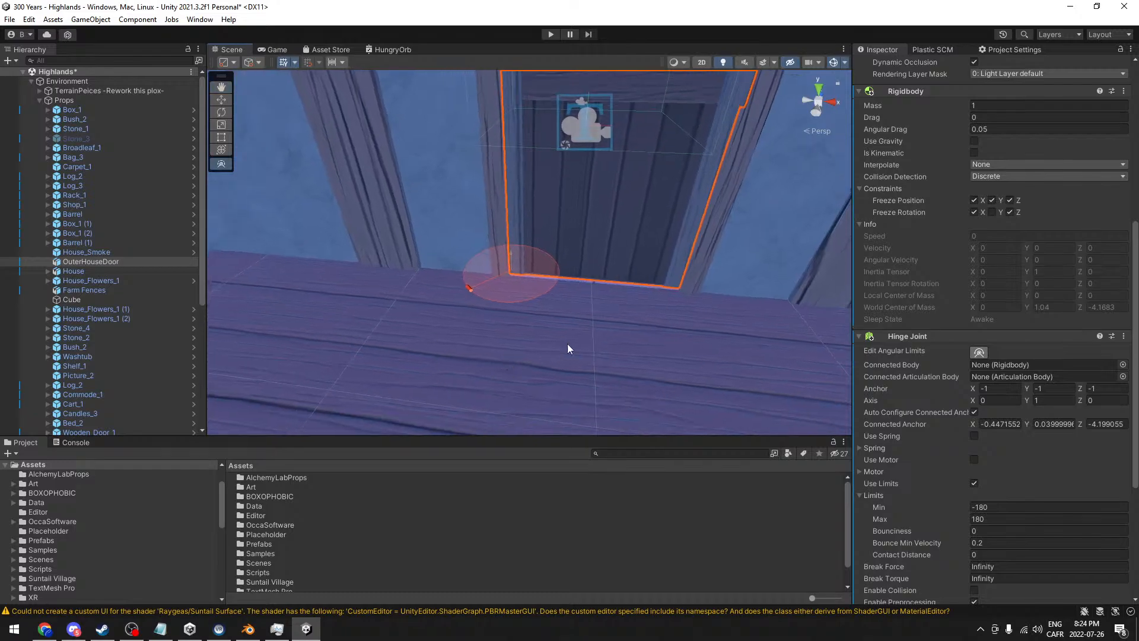
drag(468, 285, 579, 369)
drag(447, 285, 538, 261)
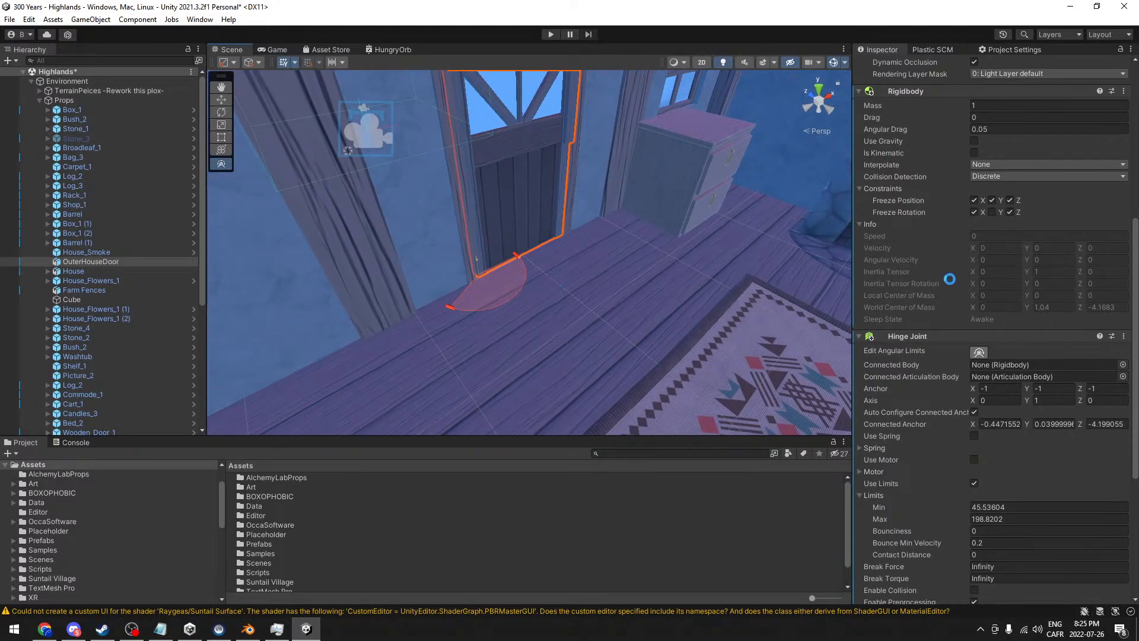
key(ctrl+s)
- Examine the Hinge Joint's minimum and maximum limit settings and their allowed range
scroll(949, 279, up, 3)
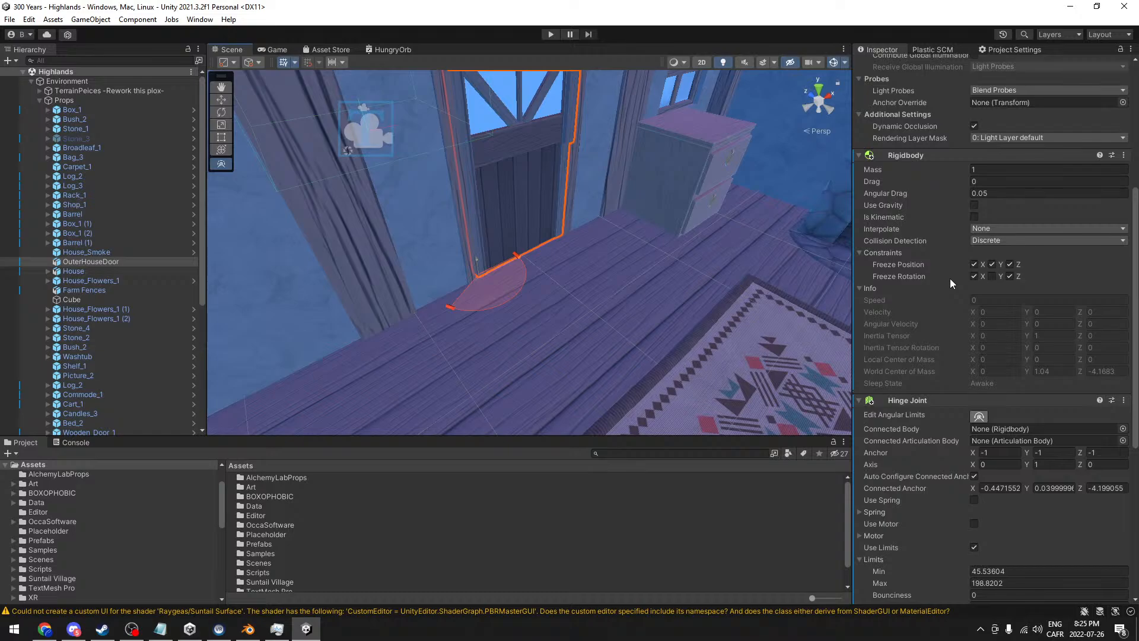
scroll(949, 278, down, 10)
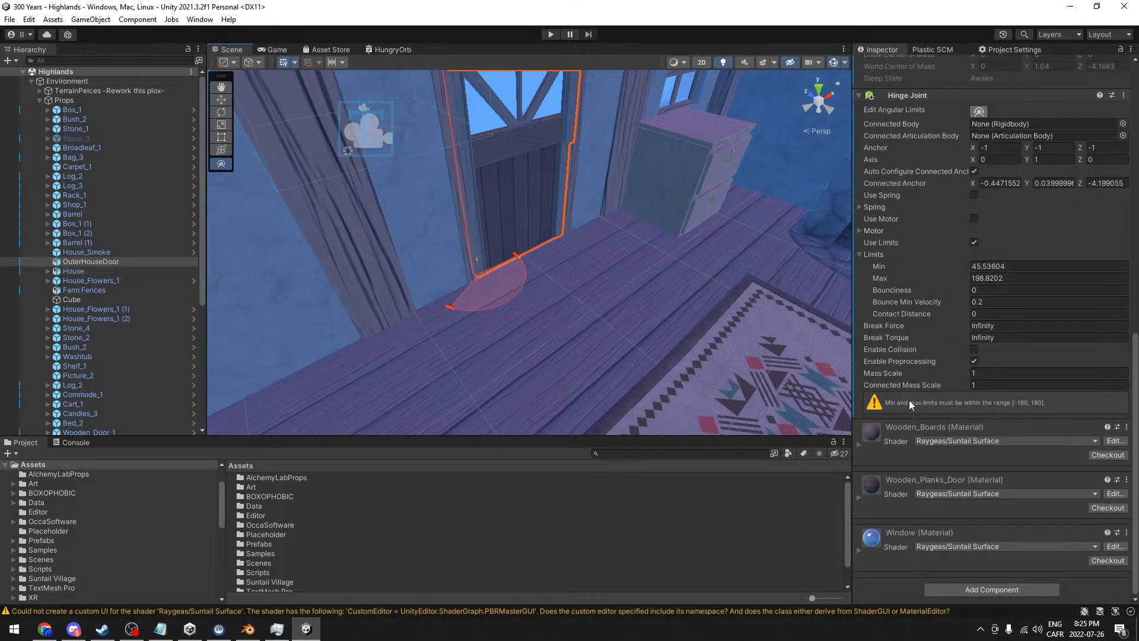
click(909, 404)
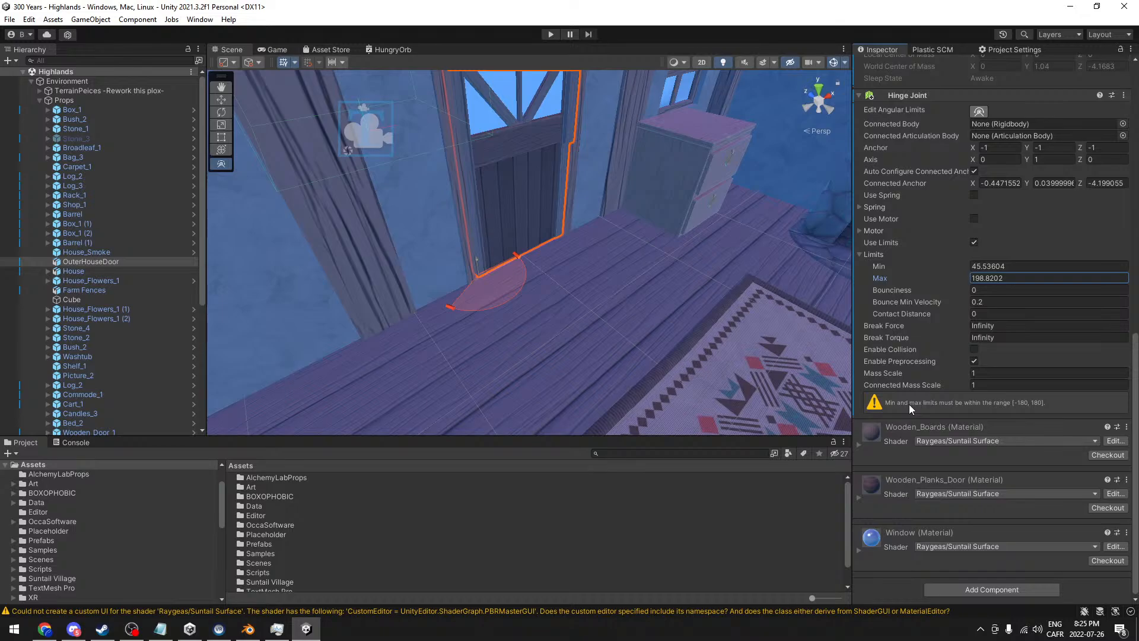
click(1019, 267)
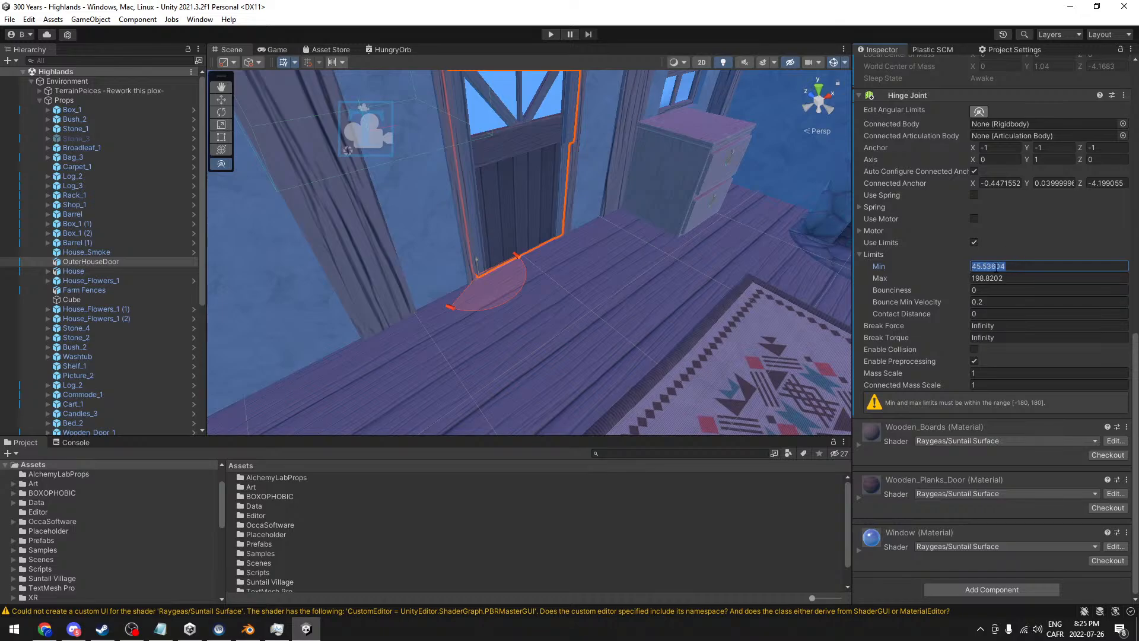
- Try other values on the hinge's Y, X and Z axis, and restore the axis to 0, 1, 0
mouse_move(1028, 159)
mouse_down()
mouse_move(992, 158)
mouse_move(1045, 160)
mouse_up()
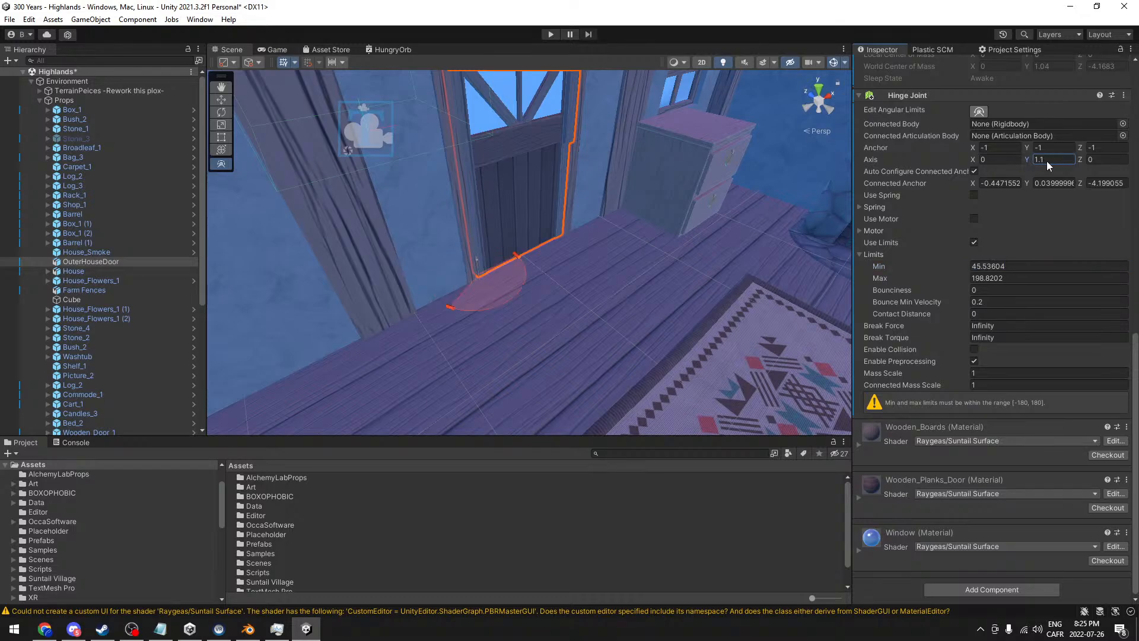
click(1051, 159)
text(1)
mouse_move(972, 158)
mouse_down()
mouse_move(994, 155)
mouse_move(938, 156)
mouse_move(1020, 157)
mouse_move(954, 152)
mouse_move(985, 155)
mouse_up()
click(1005, 158)
text(0)
mouse_move(1080, 160)
mouse_down()
mouse_move(1071, 155)
mouse_move(1087, 146)
mouse_up()
click(1116, 159)
text(0)
- Add a Box Collider component to the OuterHouseDoor object
mouse_move(422, 278)
alt+mouse_down()
mouse_move(438, 288)
mouse_move(419, 296)
alt+mouse_up()
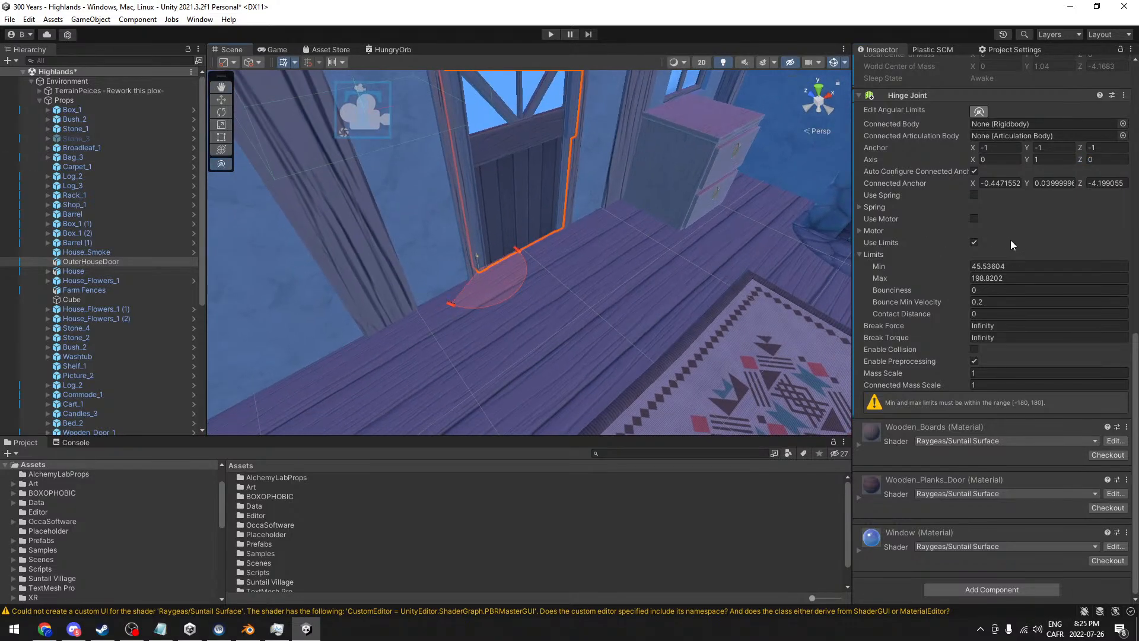
alt+drag(689, 272, 778, 303)
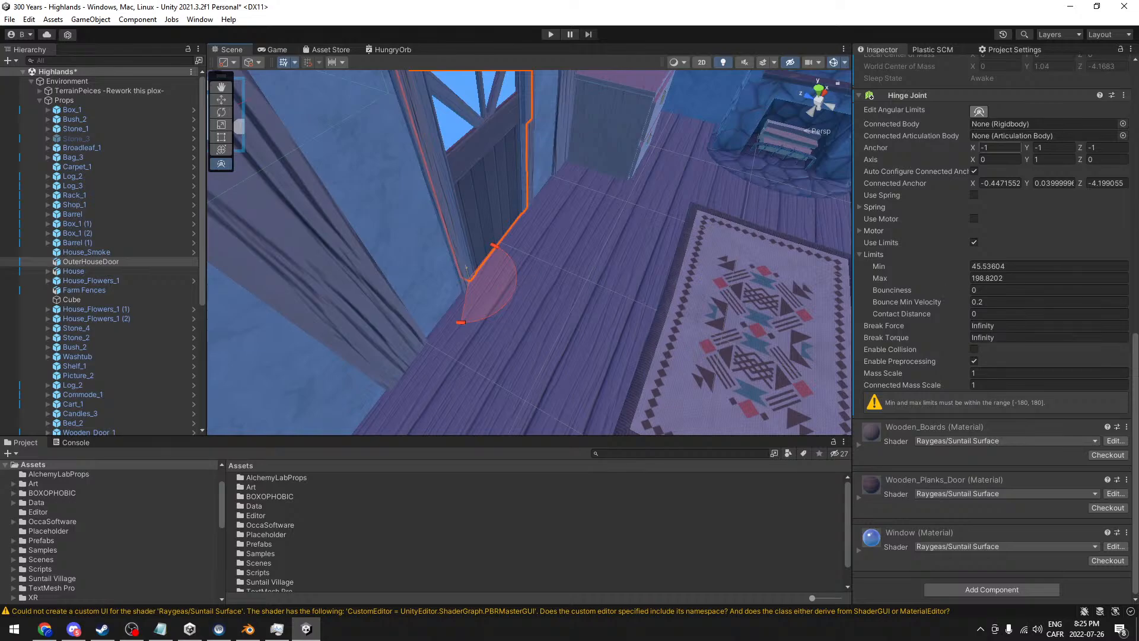
alt+drag(488, 261, 394, 236)
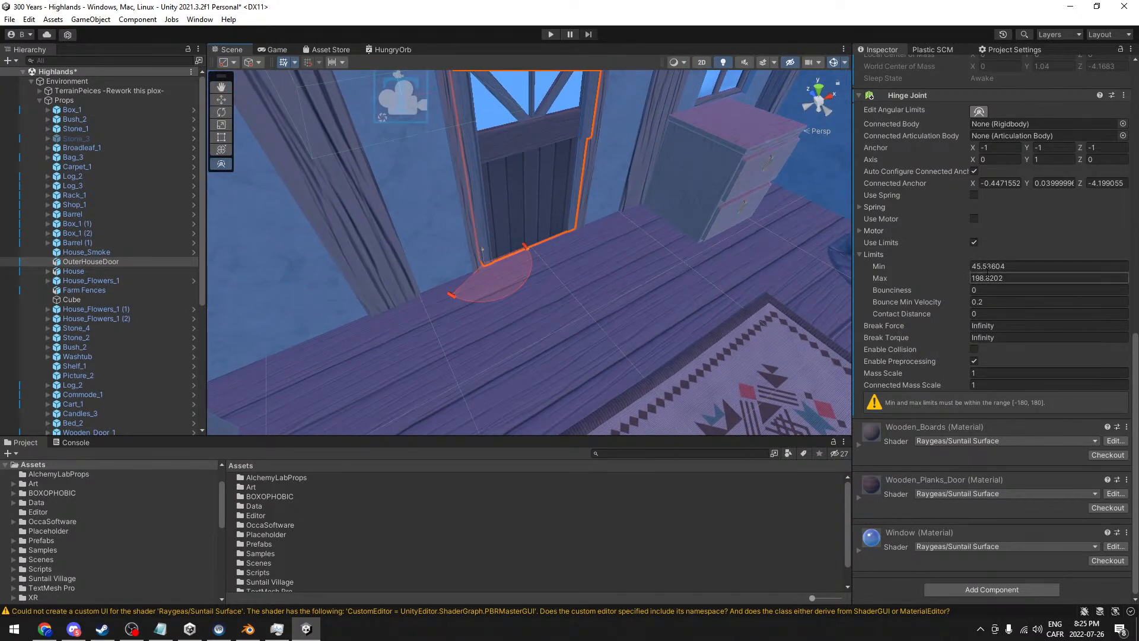
click(943, 594)
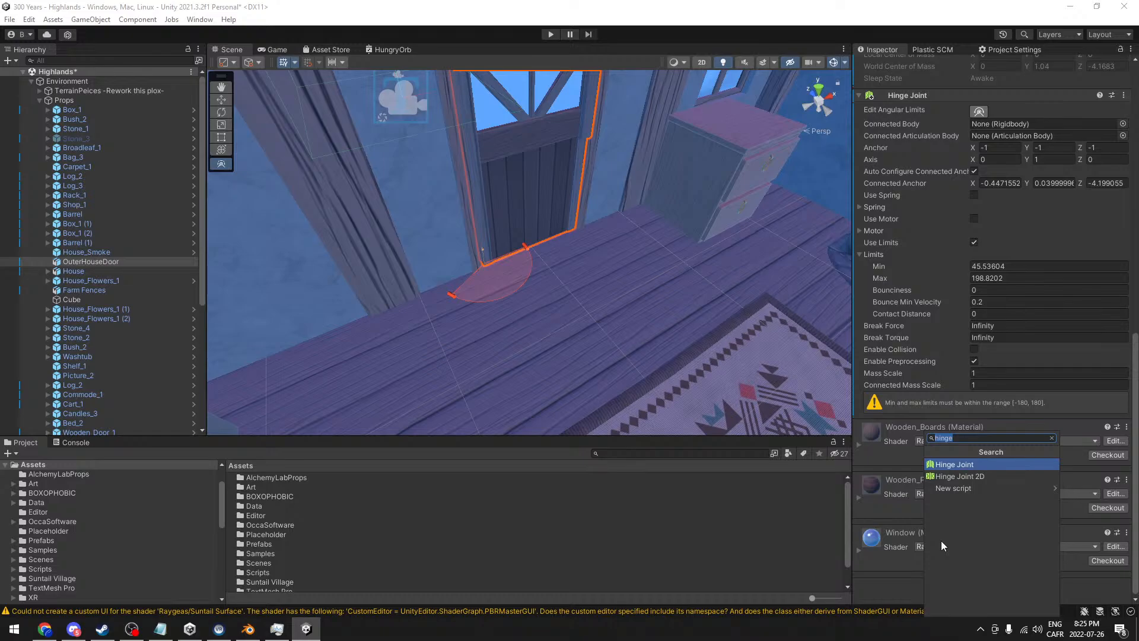
text(box)
key(Return)
- Shrink OuterHouseDoor's Box Collider to fit inside the frame, with size X 1.87, Y 1.96 and Z 3
alt+drag(791, 304, 610, 285)
click(1098, 492)
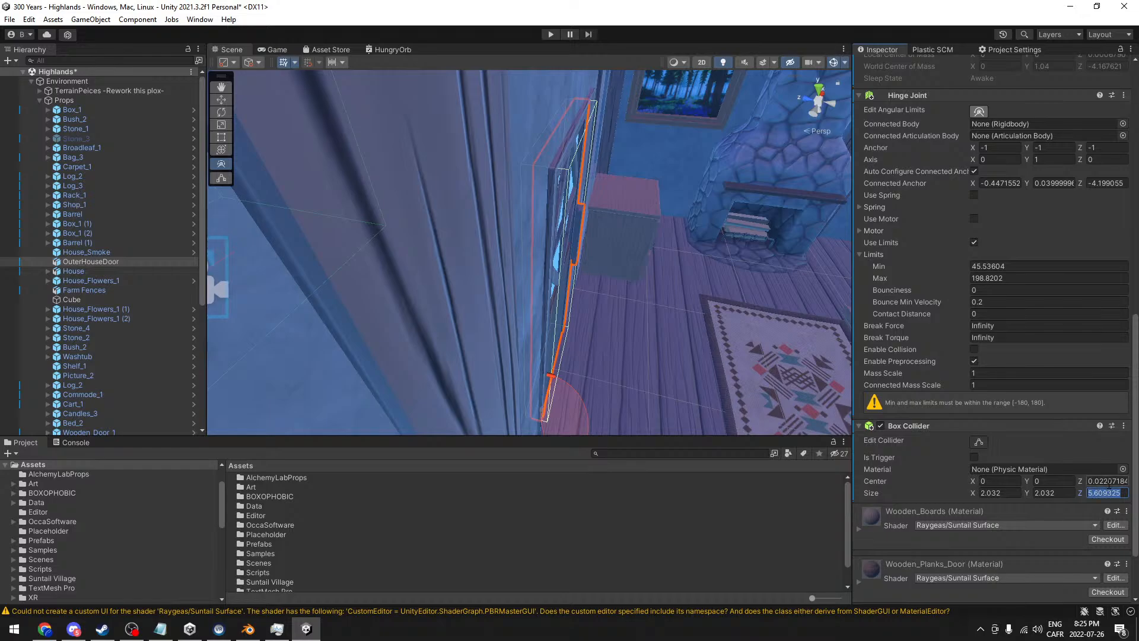
text(3)
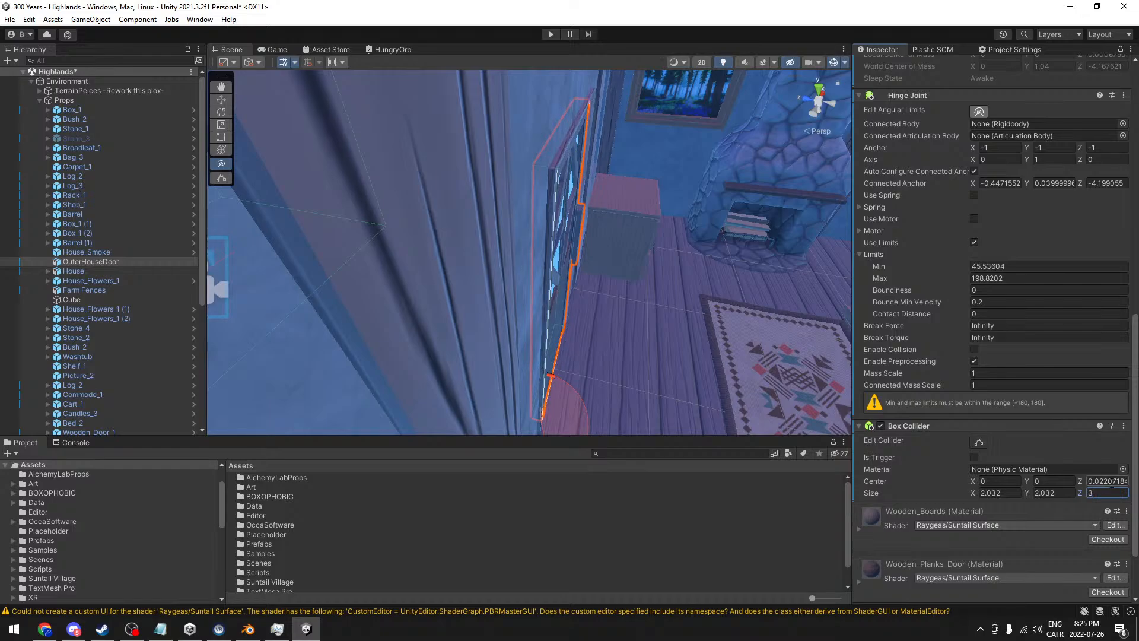
alt+drag(509, 310, 618, 230)
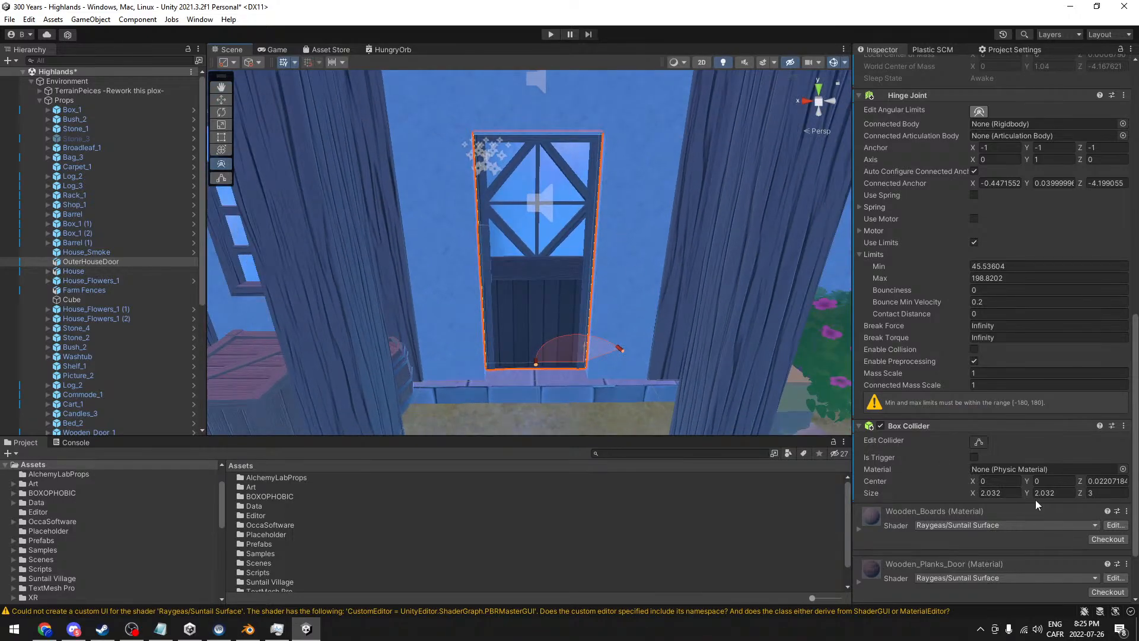
drag(1029, 493, 974, 493)
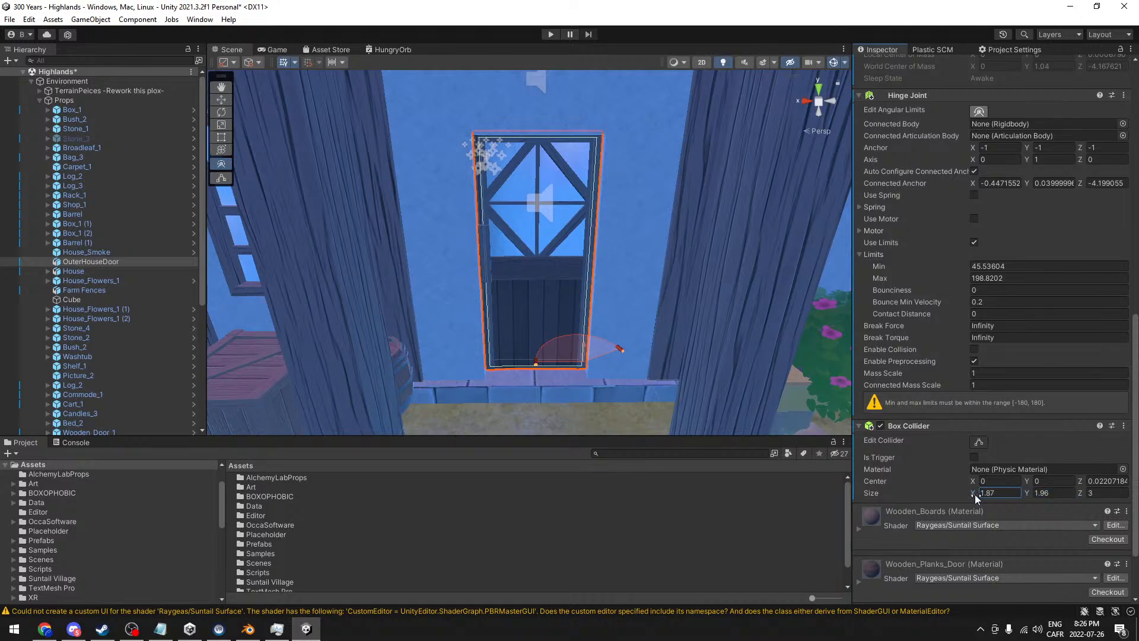
- Review OuterHouseDoor's components, play the scene to test the door, and stop play mode
alt+drag(608, 287, 666, 266)
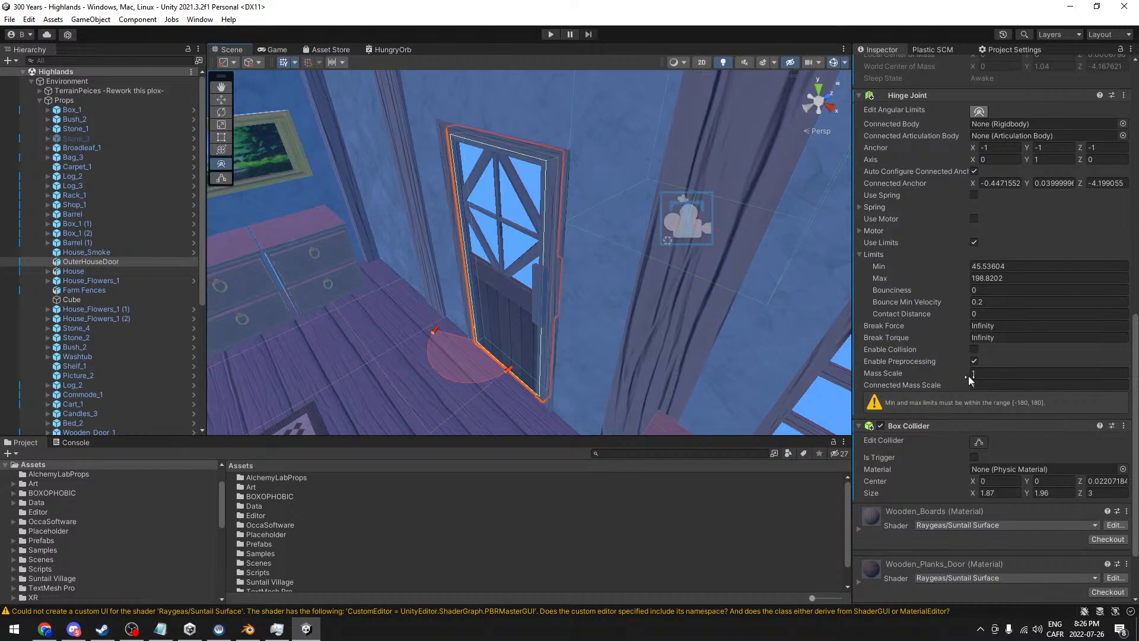
alt+drag(439, 333, 597, 299)
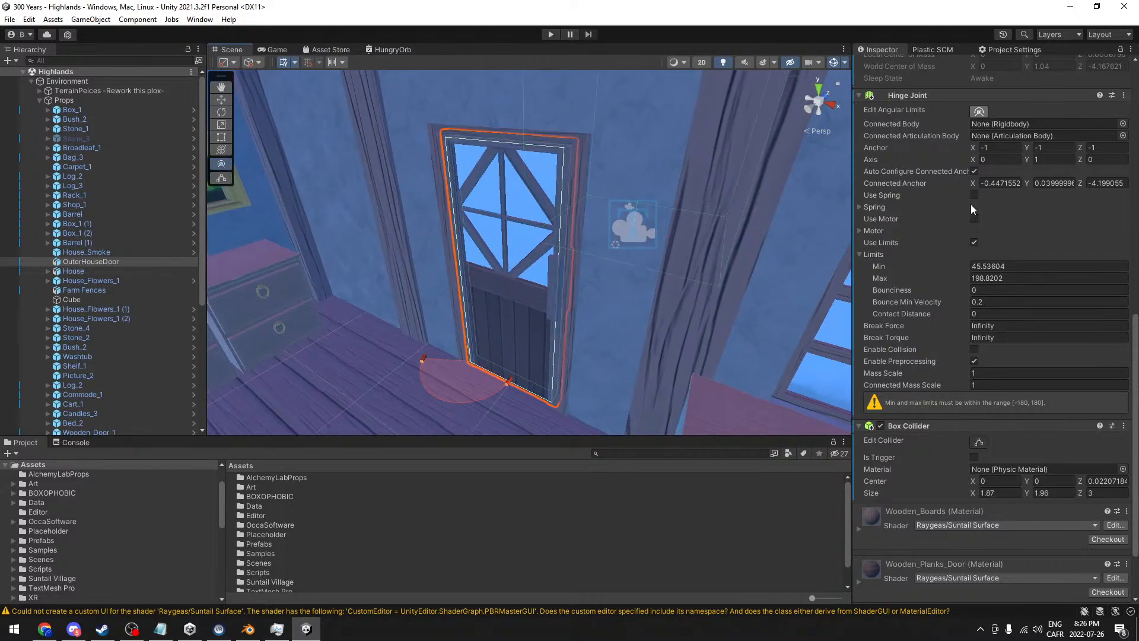
scroll(973, 205, up, 9)
scroll(970, 209, up, 8)
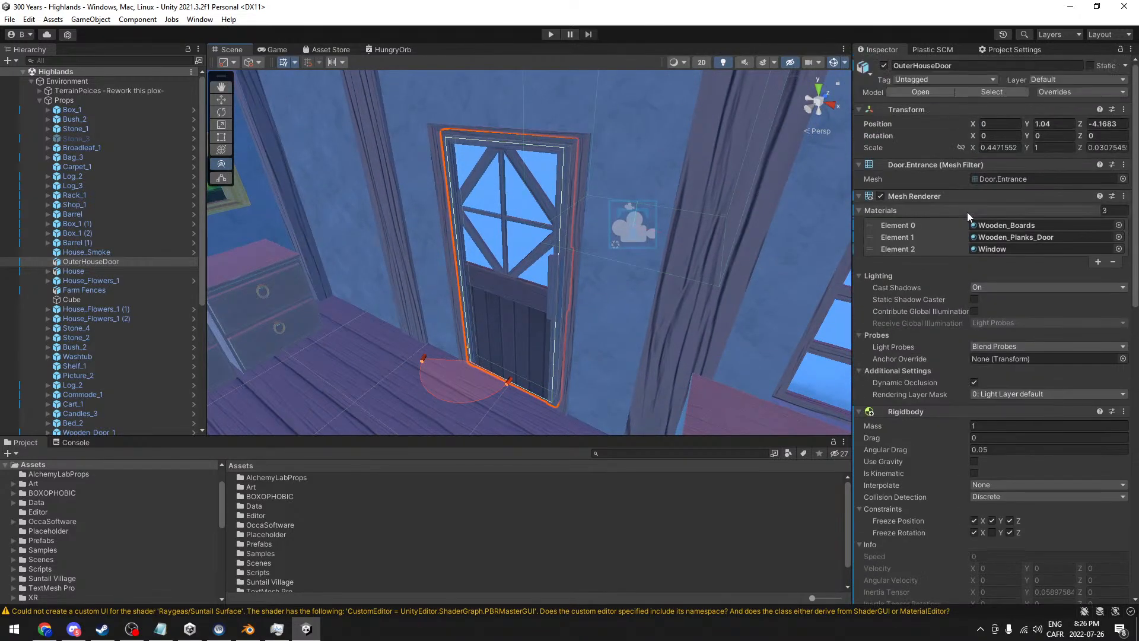
scroll(1013, 261, down, 12)
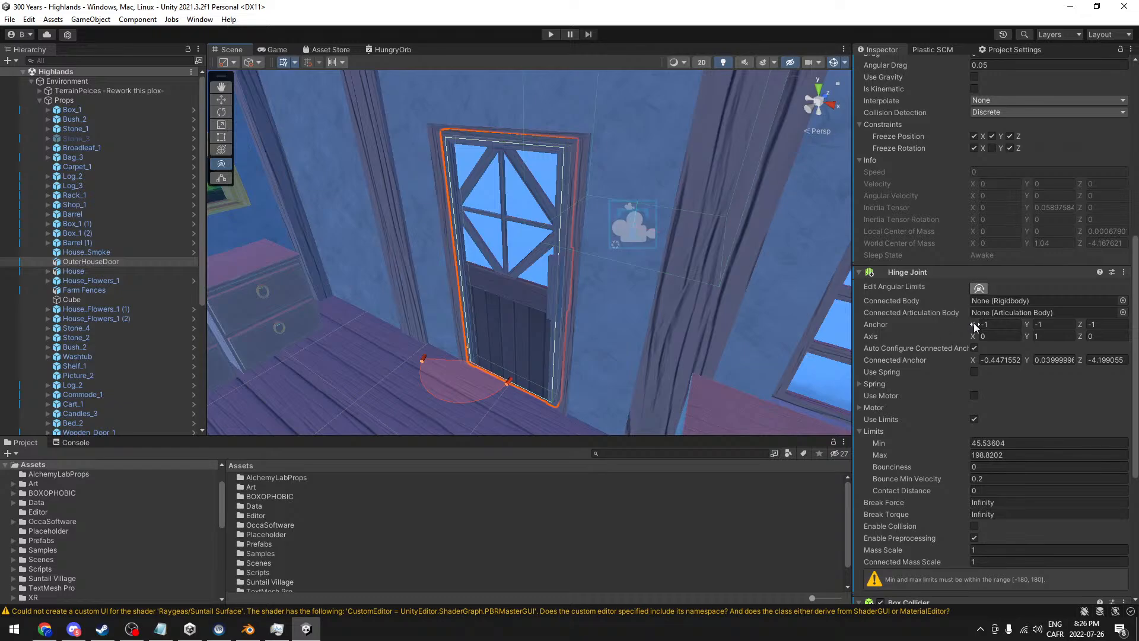
alt+drag(564, 295, 661, 241)
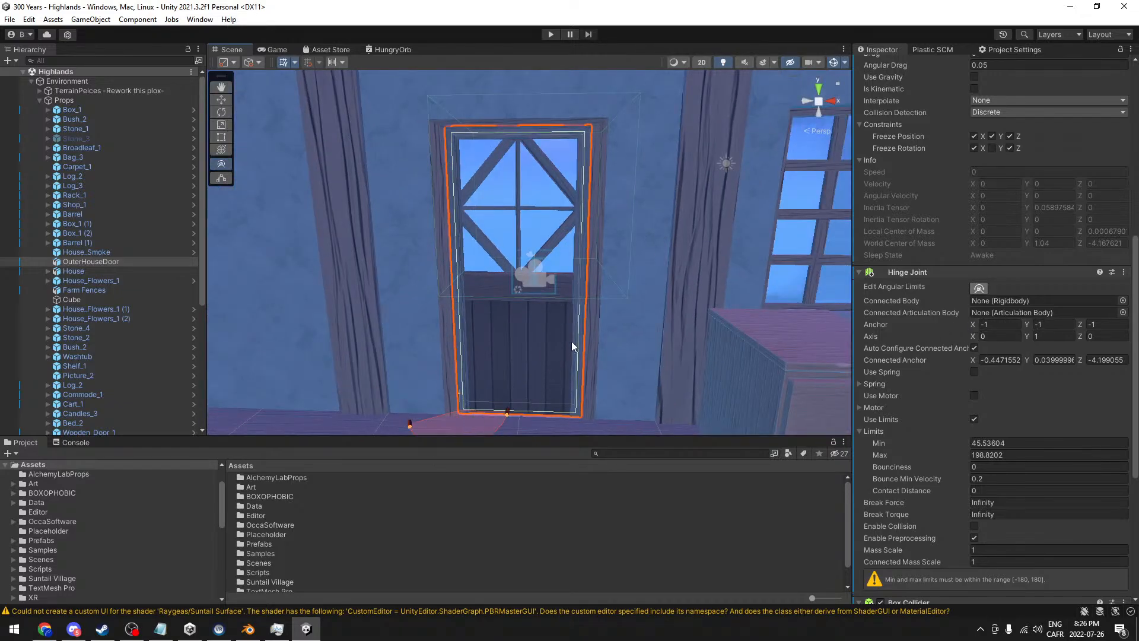
click(549, 34)
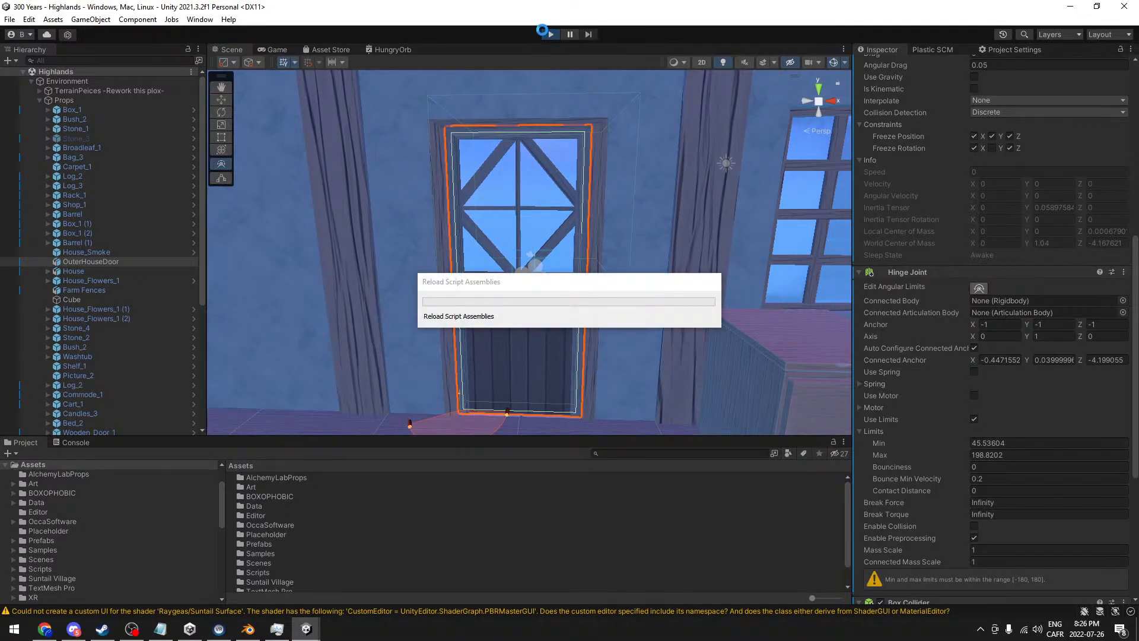
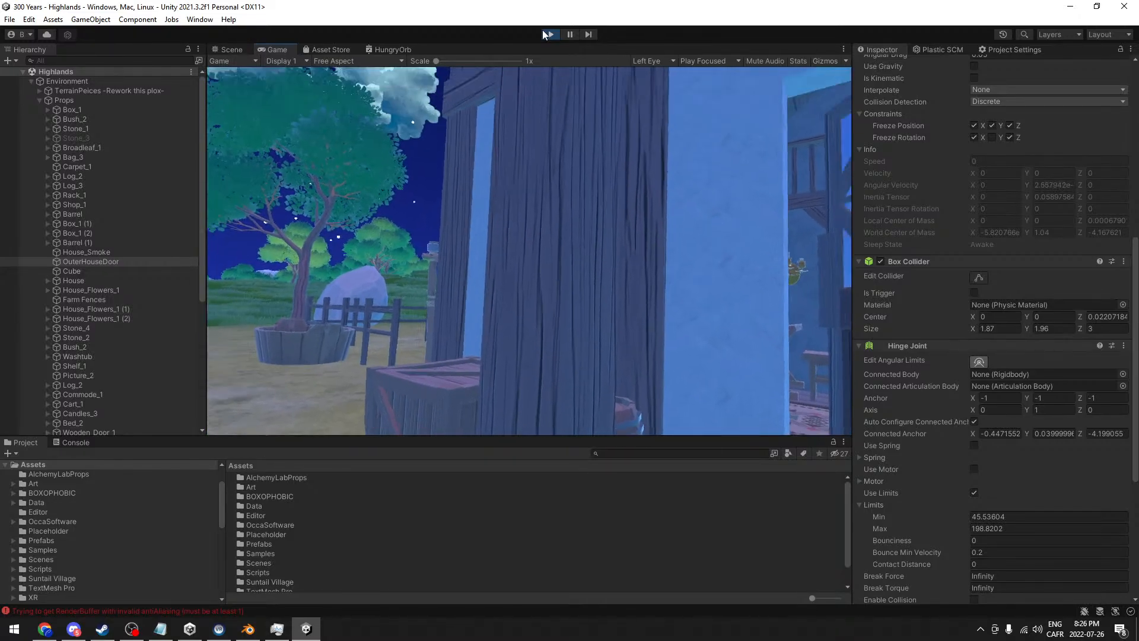
click(548, 34)
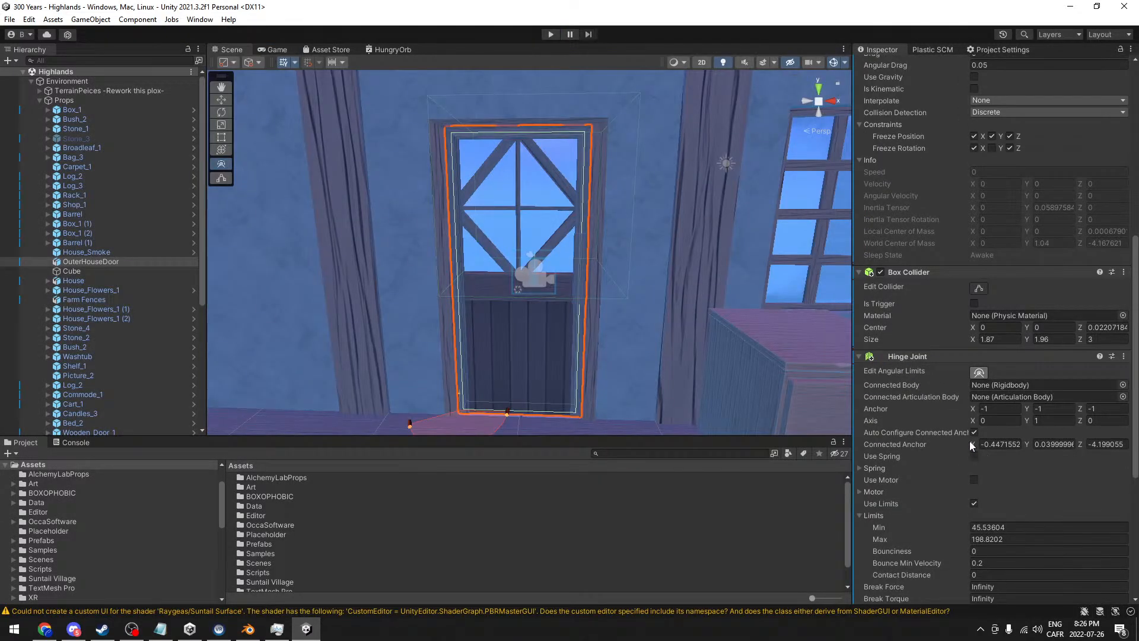
- Disable automatic configuration of the connected anchor on OuterHouseDoor's Hinge Joint, save the scene and reselect the door
click(974, 432)
scroll(934, 434, up, 8)
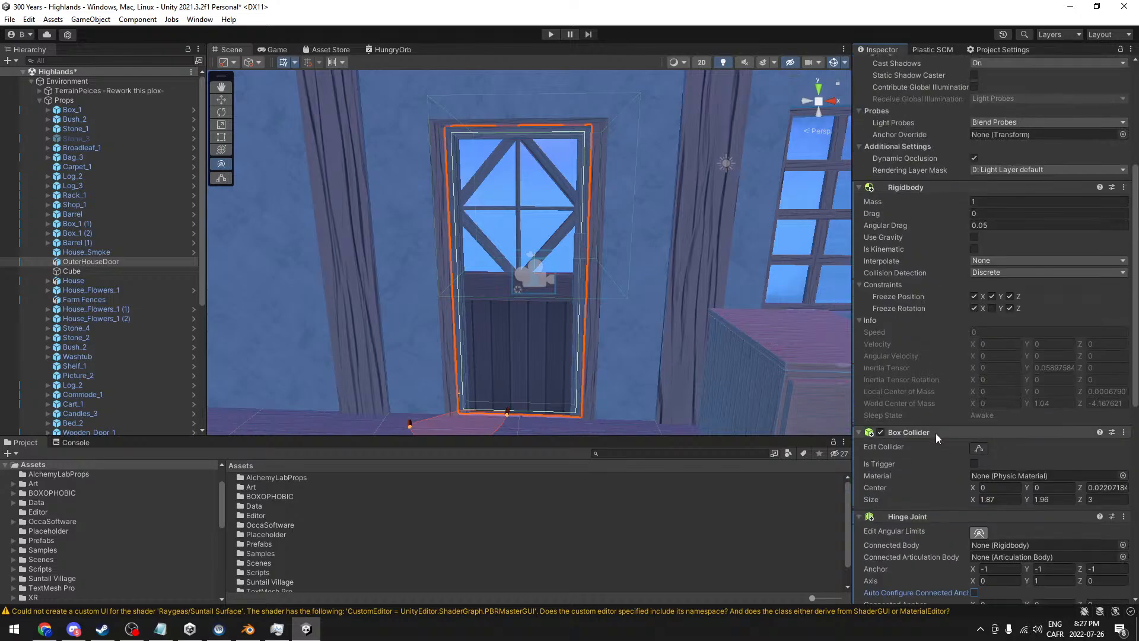
scroll(964, 358, down, 3)
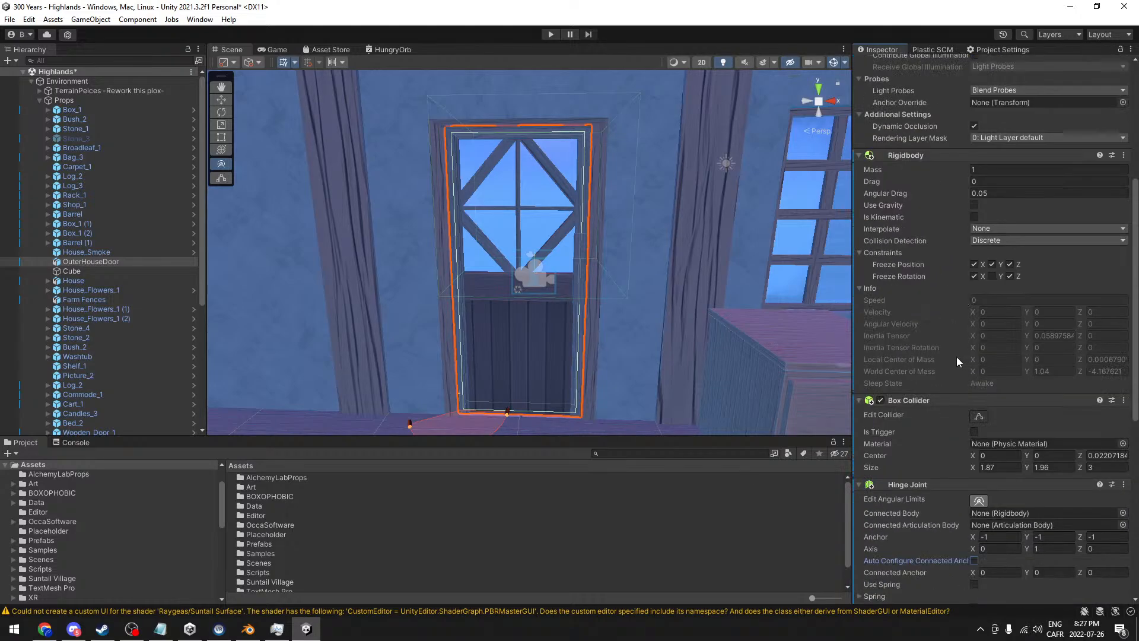
middle_drag(507, 274, 526, 250)
key(ctrl+s)
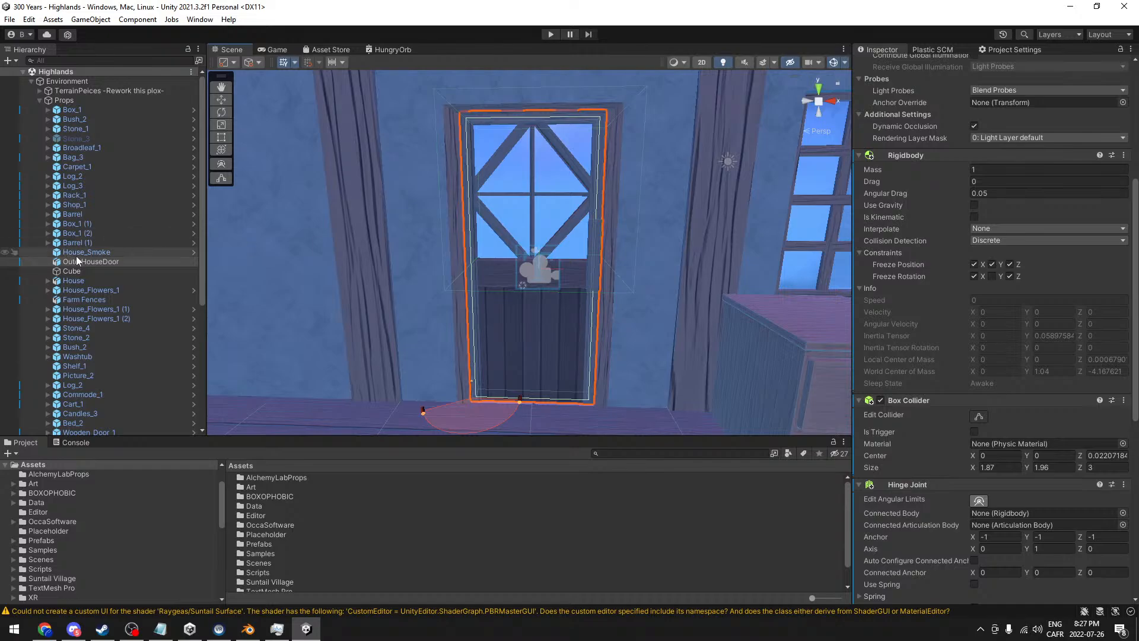
click(95, 261)
alt+drag(529, 220, 530, 262)
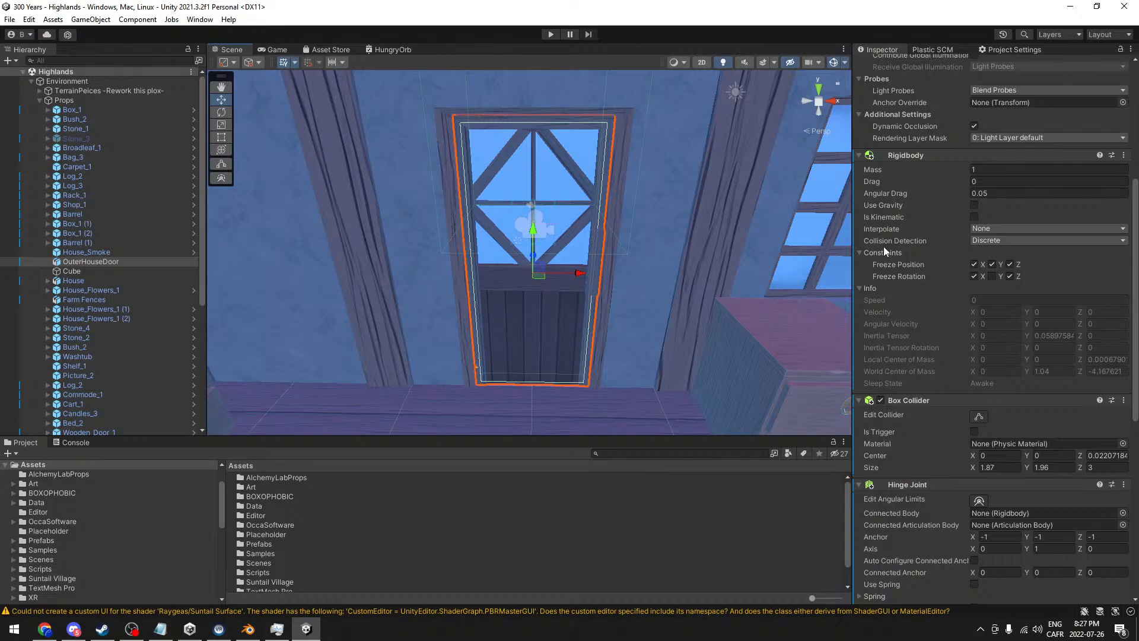
- Review OuterHouseDoor's Hinge Joint settings, run the scene briefly and stop play mode
scroll(884, 246, down, 12)
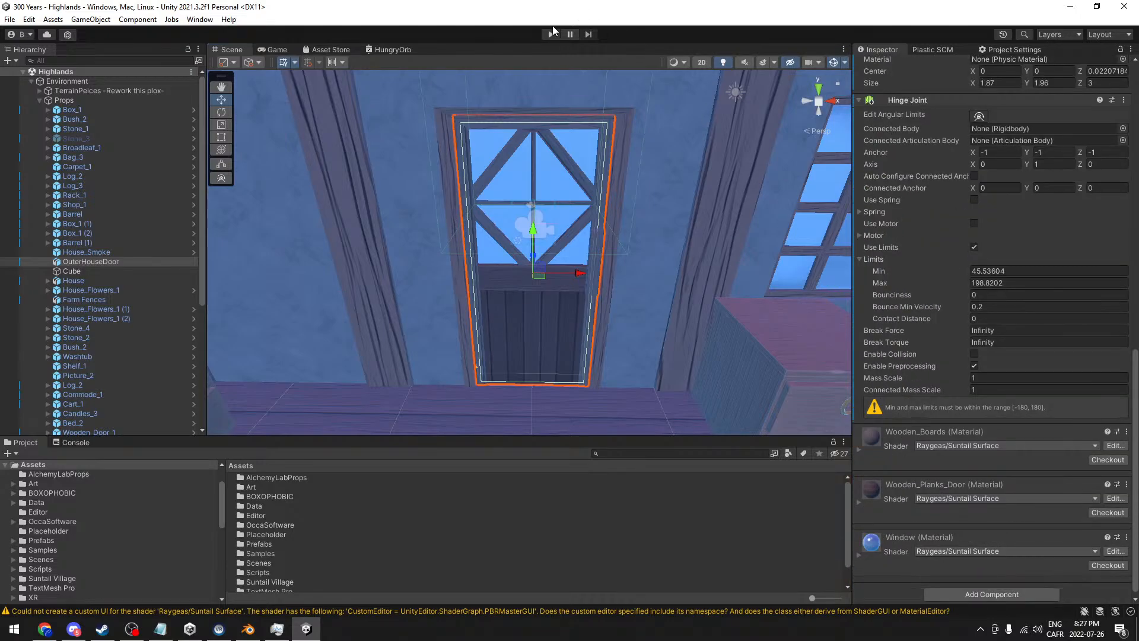
click(552, 34)
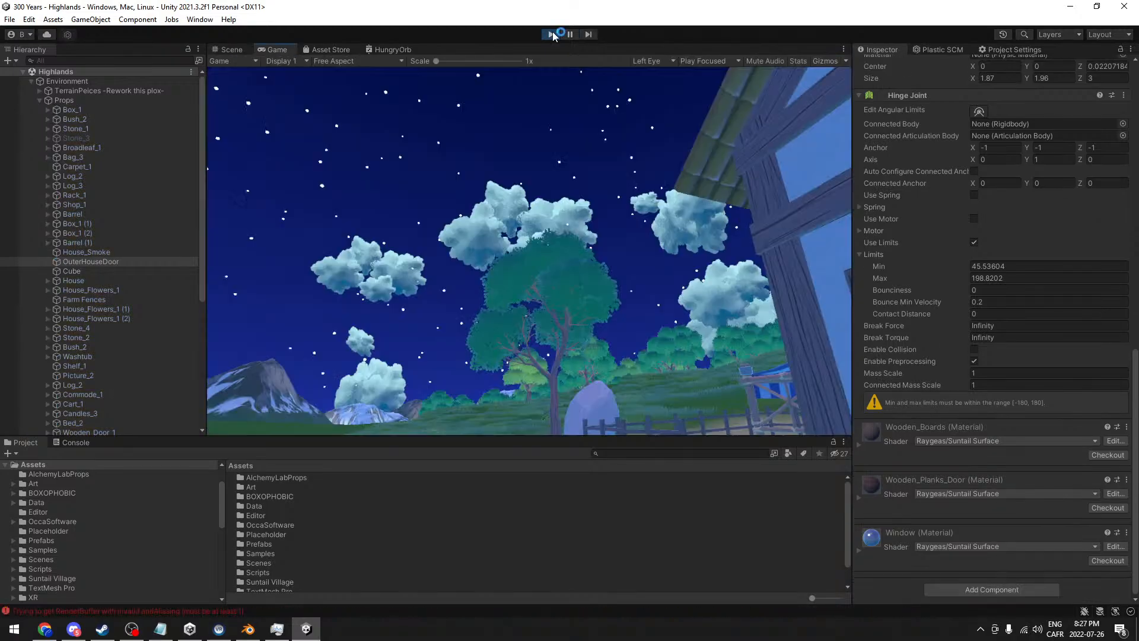
click(553, 35)
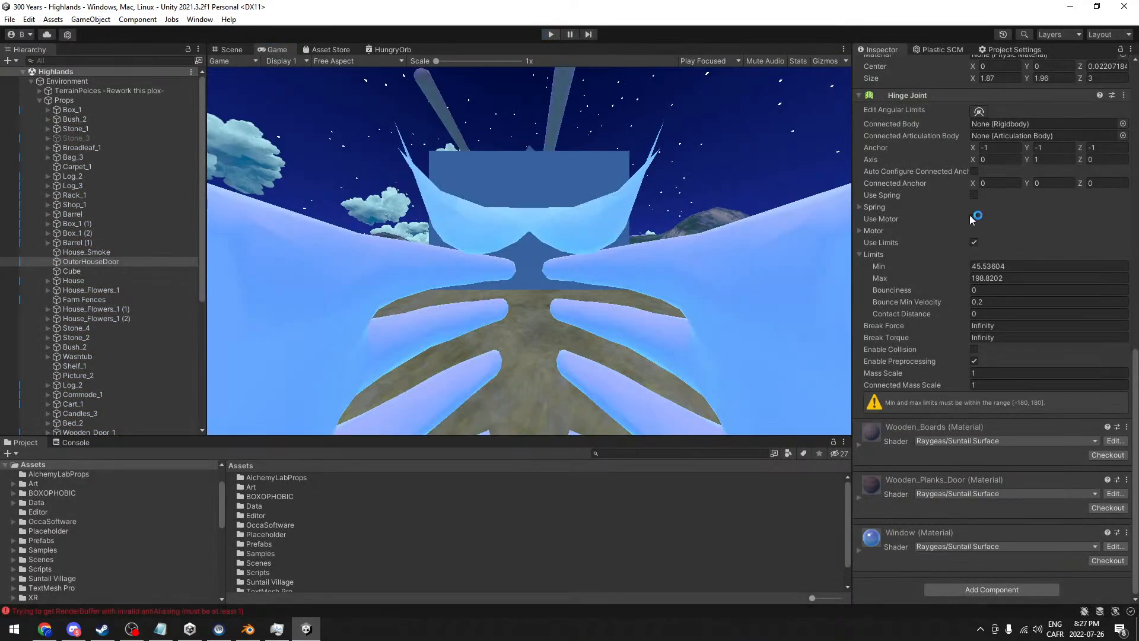
- Clear all Freeze Position and Freeze Rotation constraints on OuterHouseDoor's Rigidbody
scroll(1008, 287, up, 2)
scroll(1009, 289, up, 8)
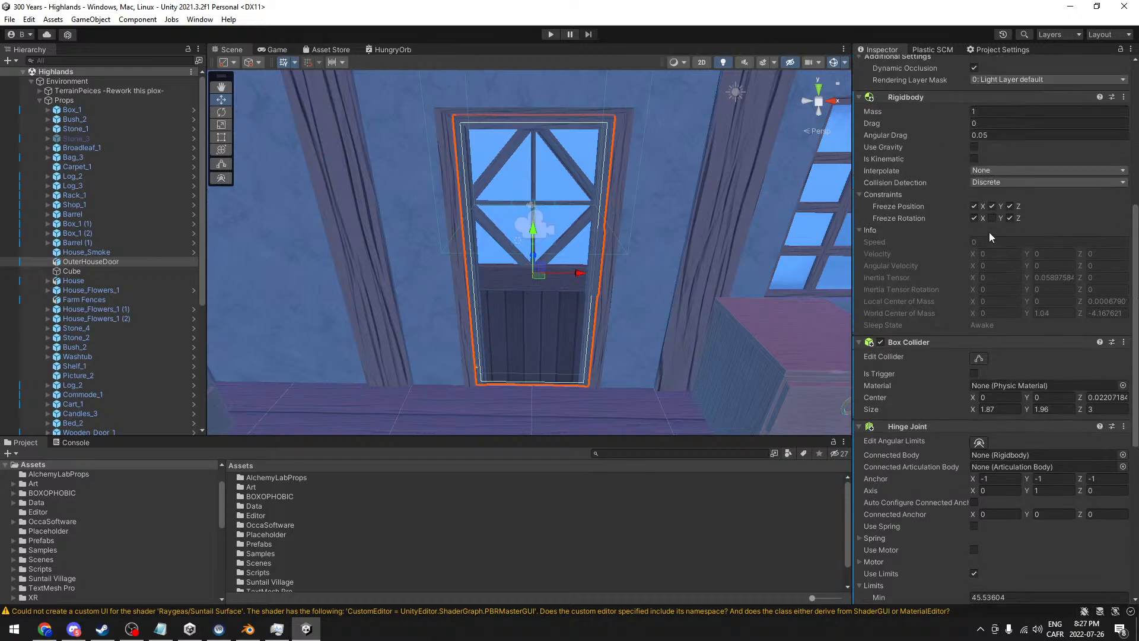
click(974, 207)
click(1010, 206)
click(1009, 218)
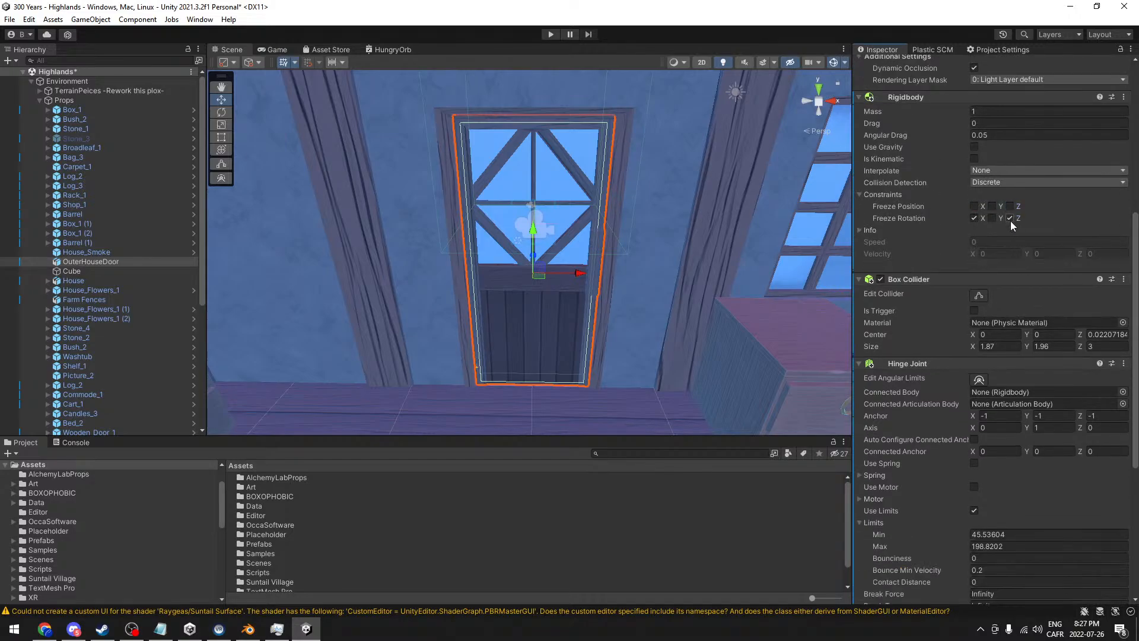
click(968, 229)
click(964, 230)
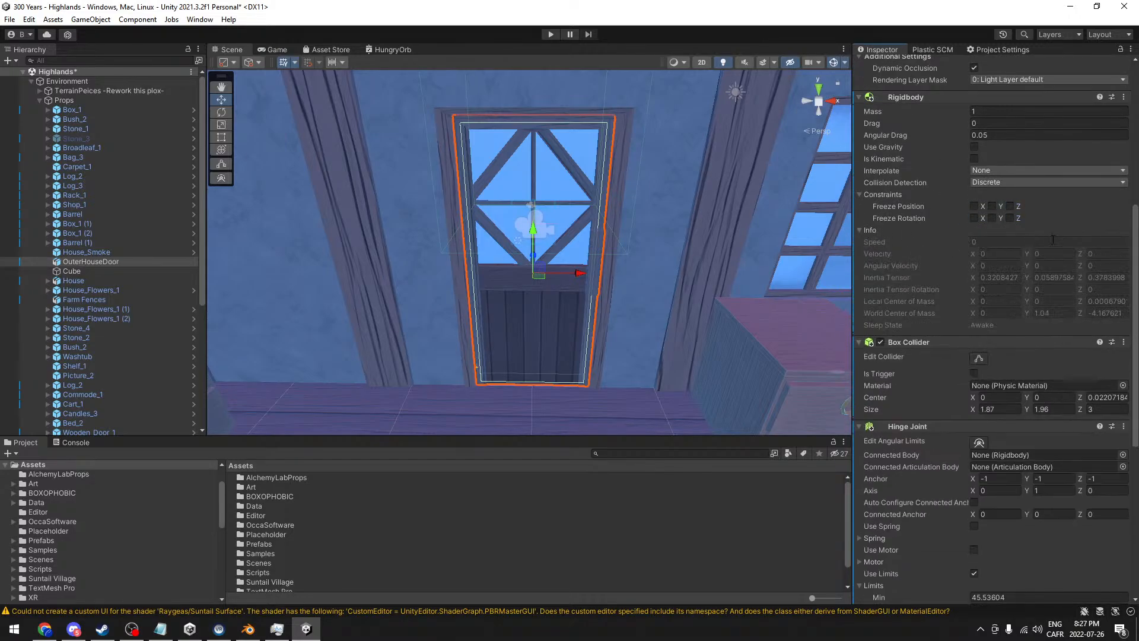
- Play the scene with the unconstrained door and inspect its position and Hinge Joint in the Scene view
scroll(961, 238, up, 2)
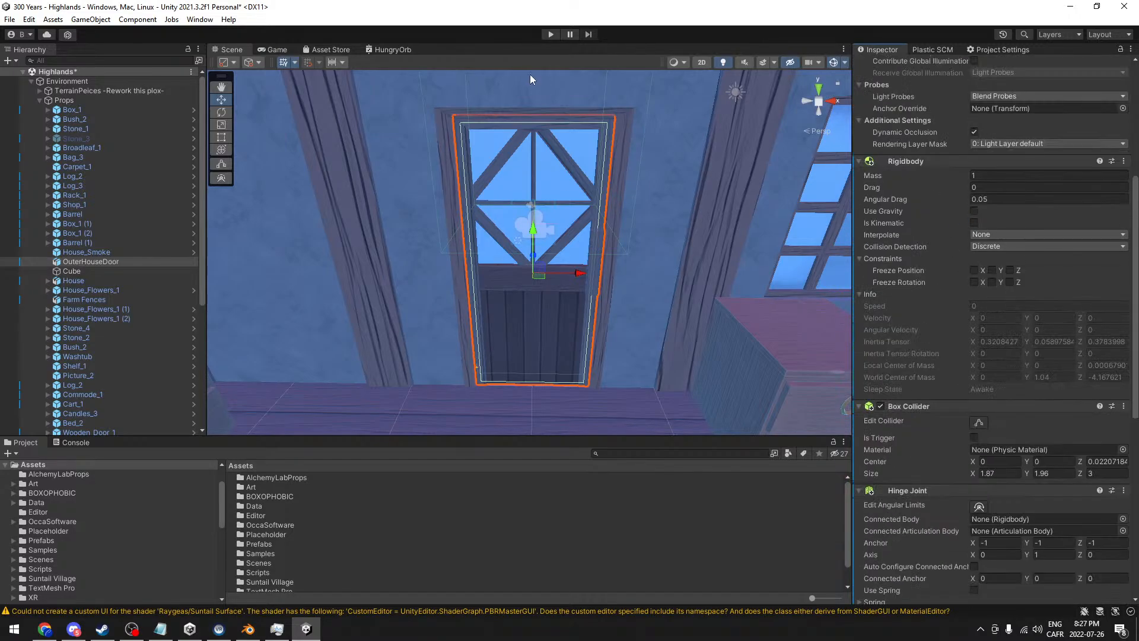
click(550, 35)
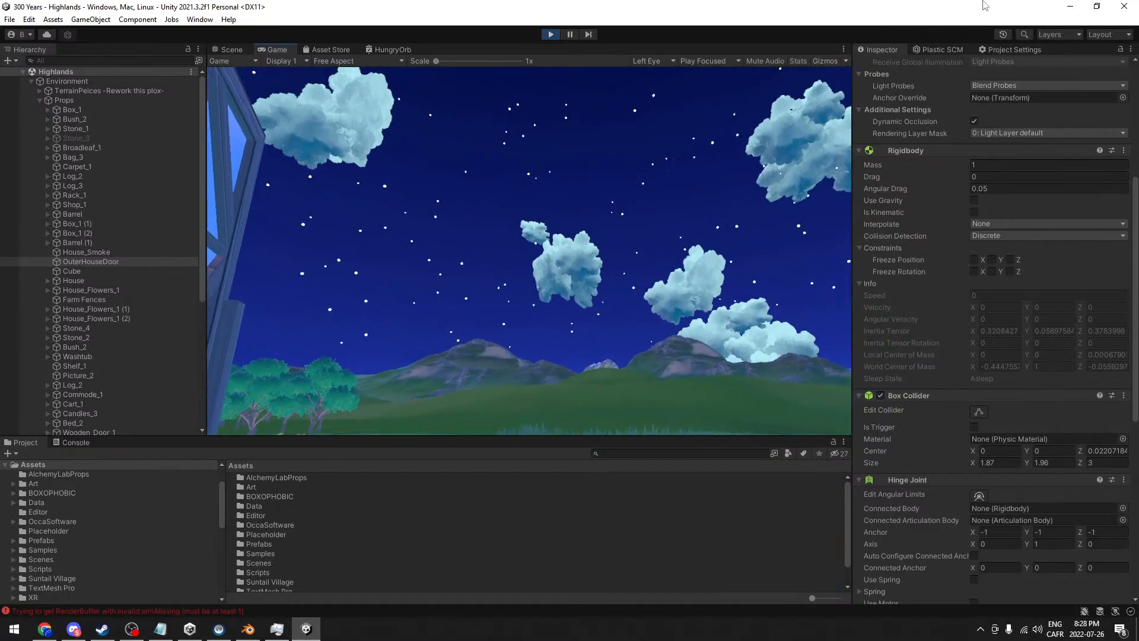
click(222, 48)
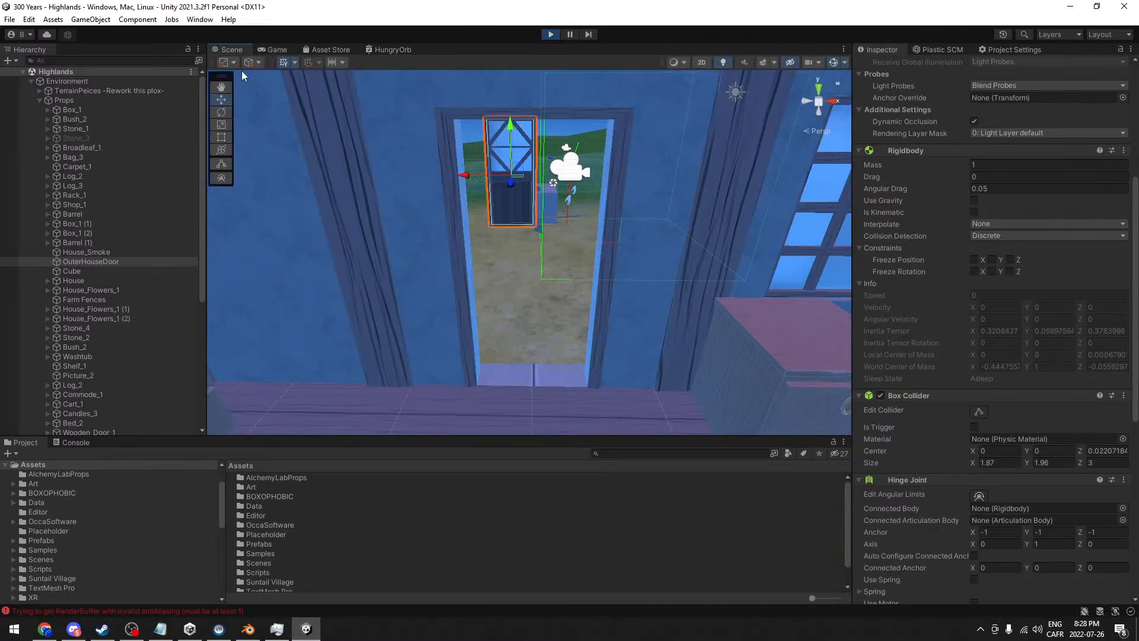
alt+drag(615, 203, 311, 288)
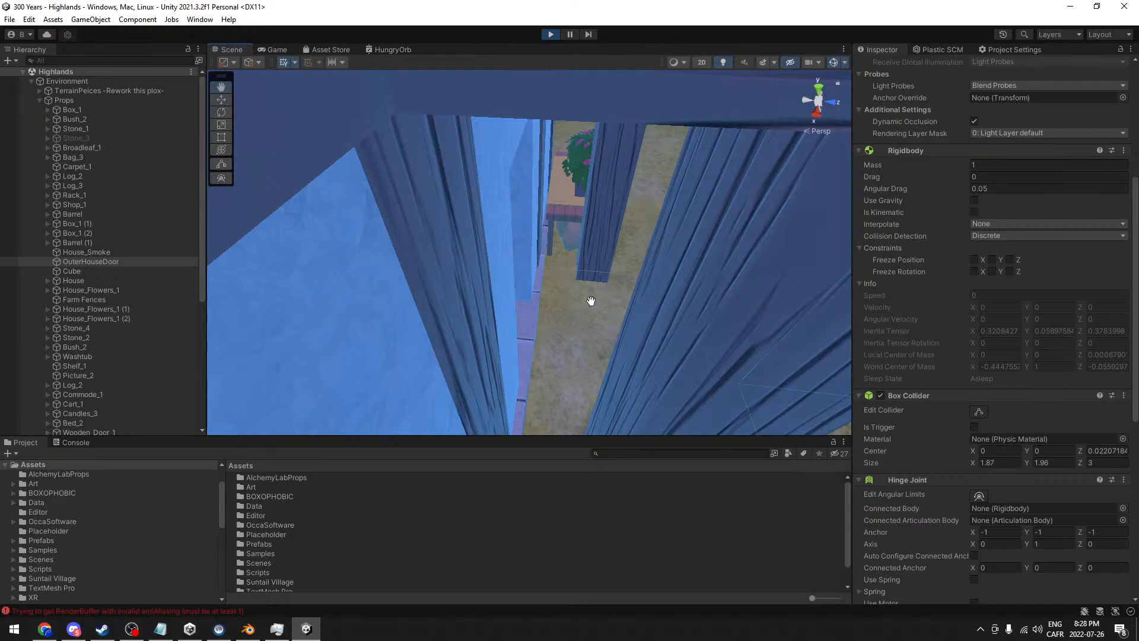
middle_drag(628, 303, 581, 287)
scroll(568, 279, down, 3)
alt+drag(597, 305, 568, 265)
scroll(958, 379, down, 5)
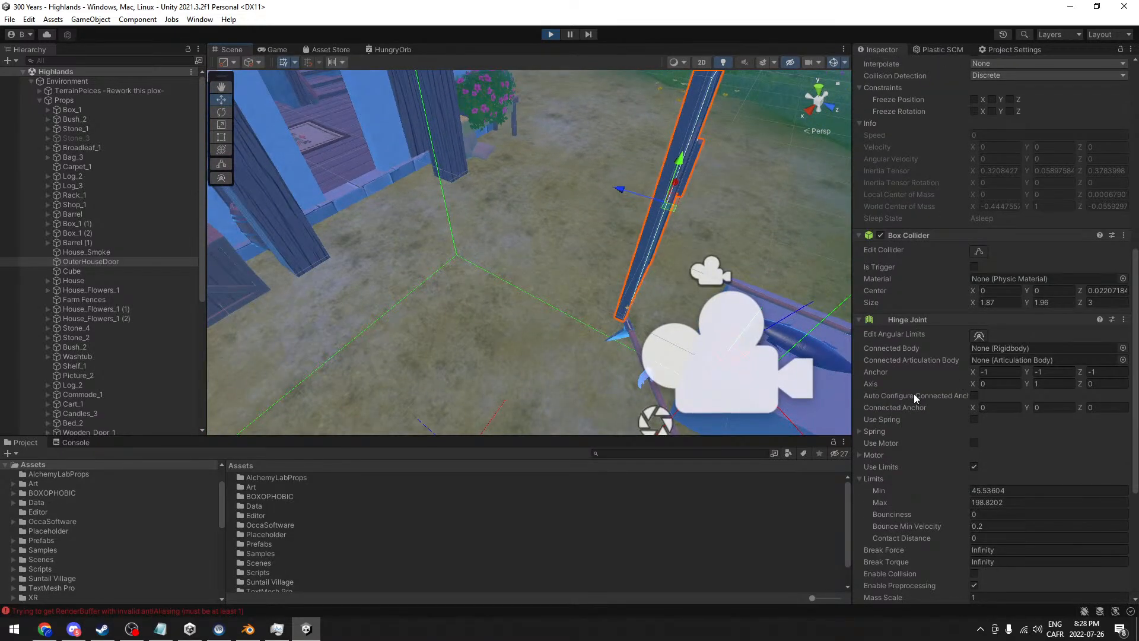
- Try a Connected Anchor of X 1.14 and Y 1.51 on the door's Hinge Joint during play, then stop play mode
click(972, 409)
drag(972, 409, 997, 411)
middle_drag(519, 333, 552, 244)
scroll(553, 245, down, 4)
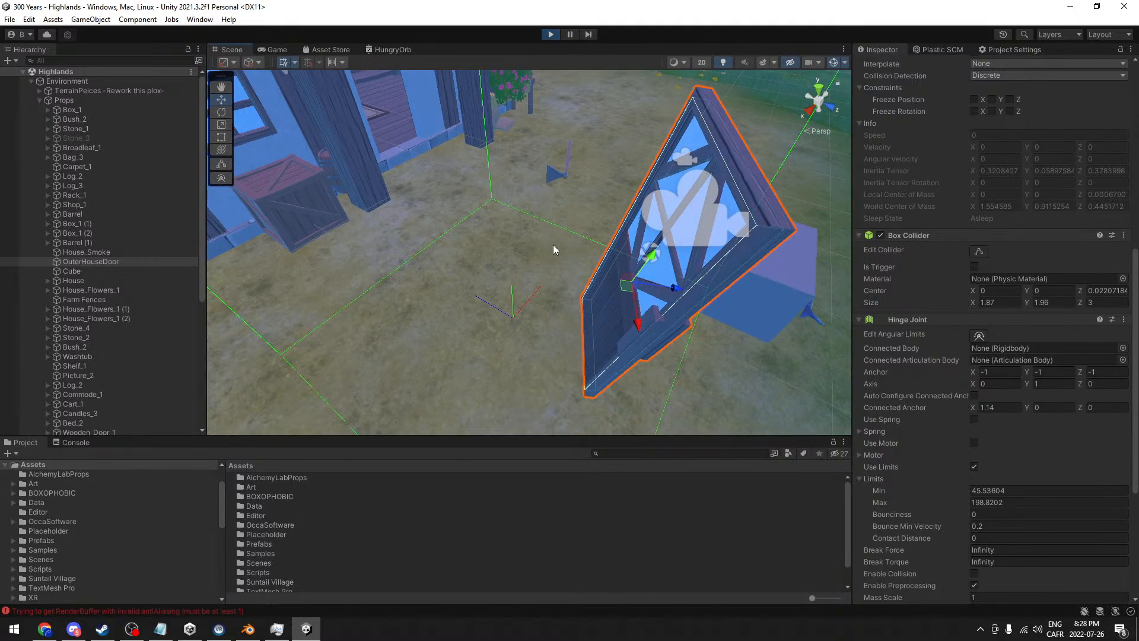
drag(1023, 407, 1058, 404)
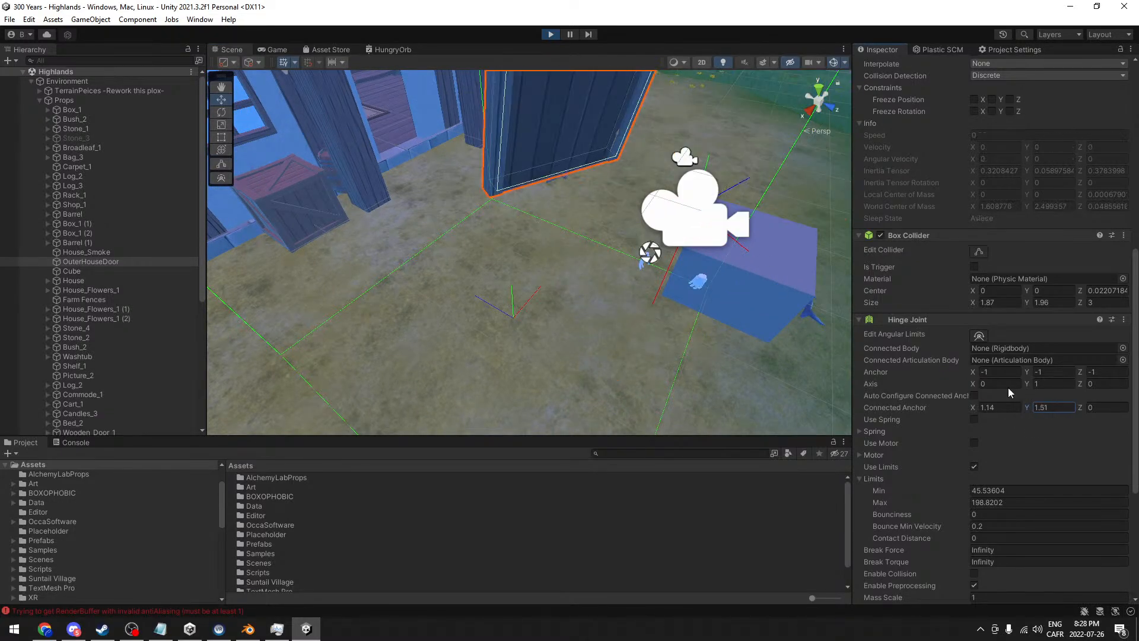
middle_drag(527, 212, 569, 254)
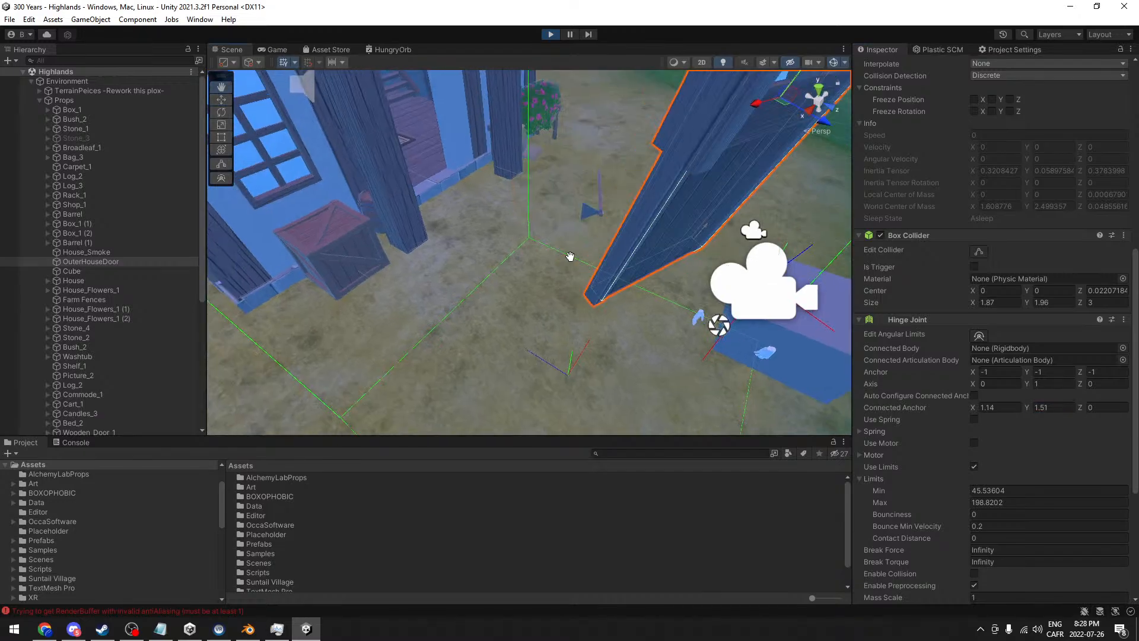
click(553, 39)
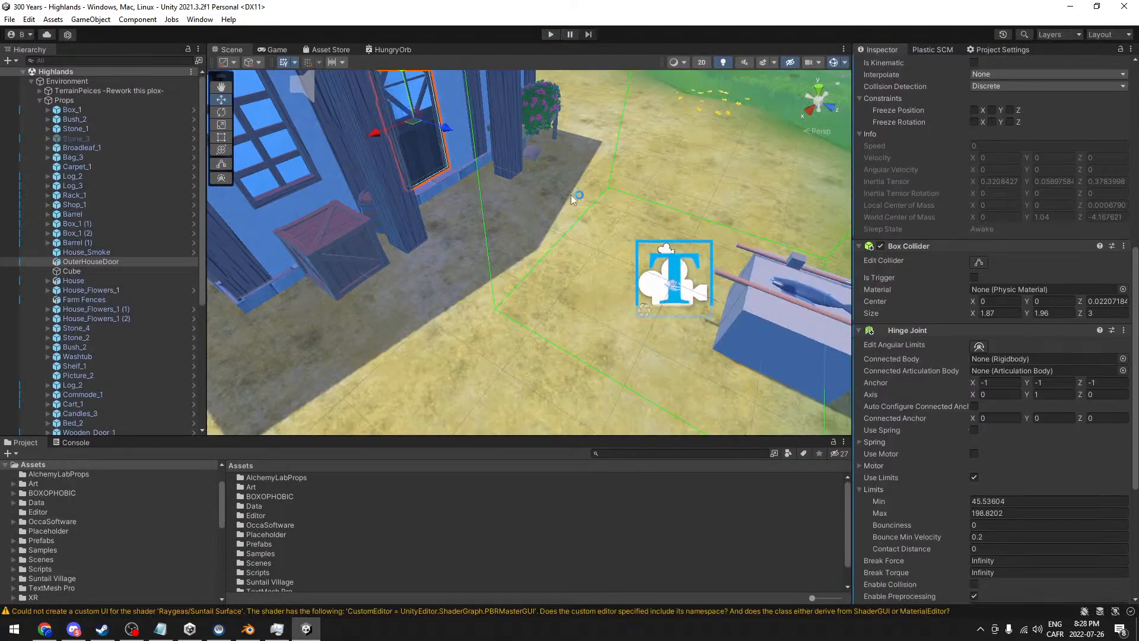
- Copy the door's Transform position into the Hinge Joint's Connected Anchor, with Y 1.04 and Z -4.1683
alt+drag(569, 239, 678, 187)
scroll(982, 223, up, 10)
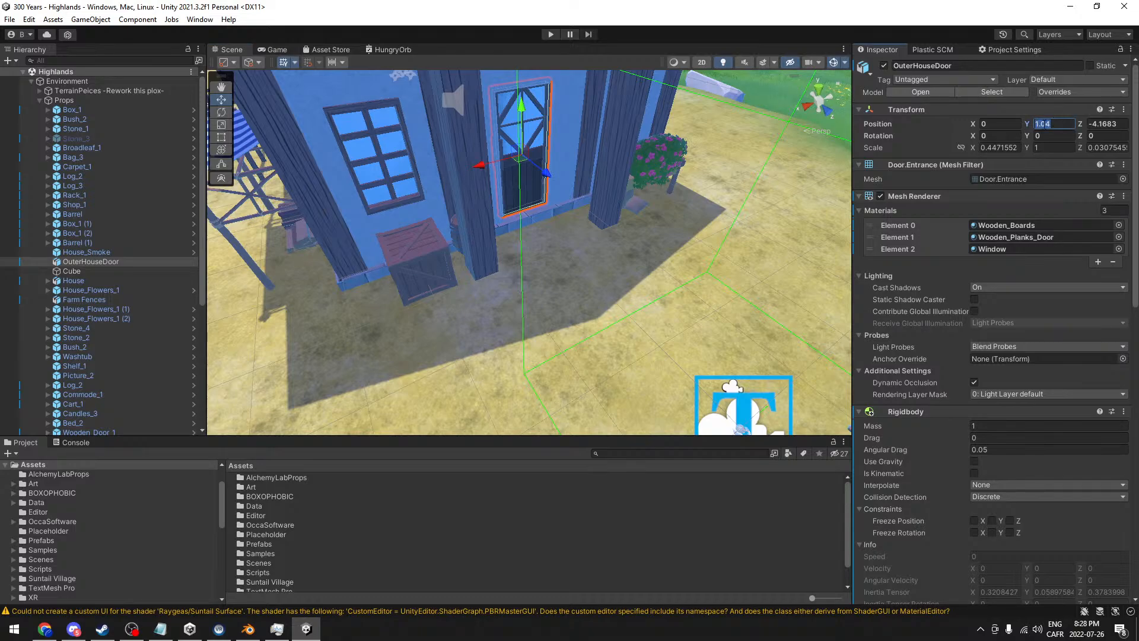
scroll(1029, 356, down, 10)
scroll(1028, 356, down, 3)
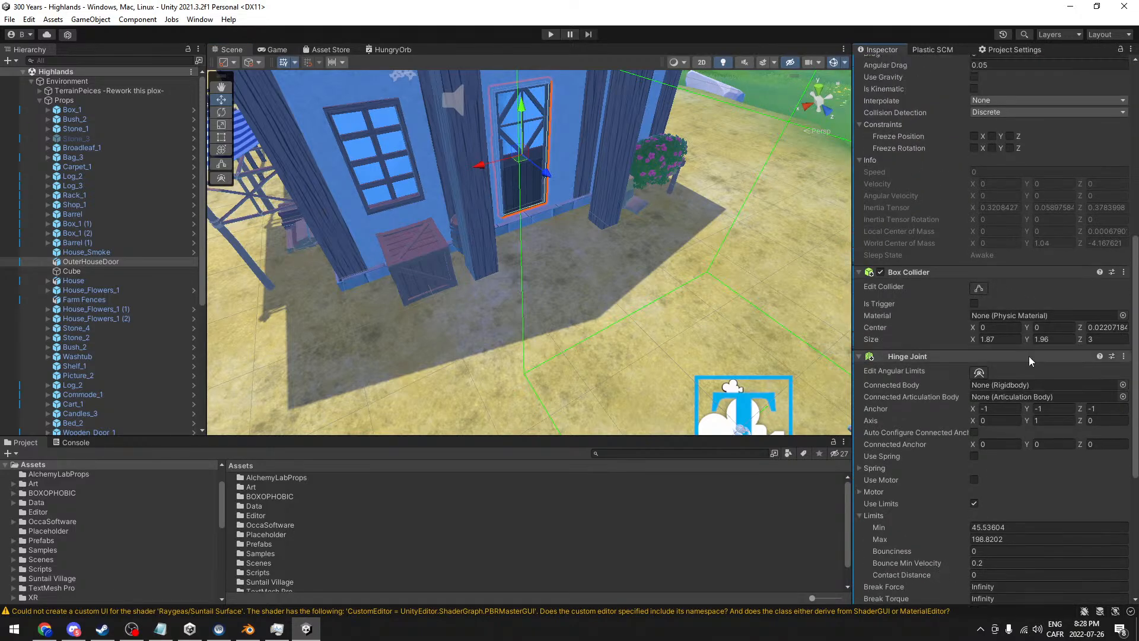
text(1.04)
scroll(1086, 440, up, 12)
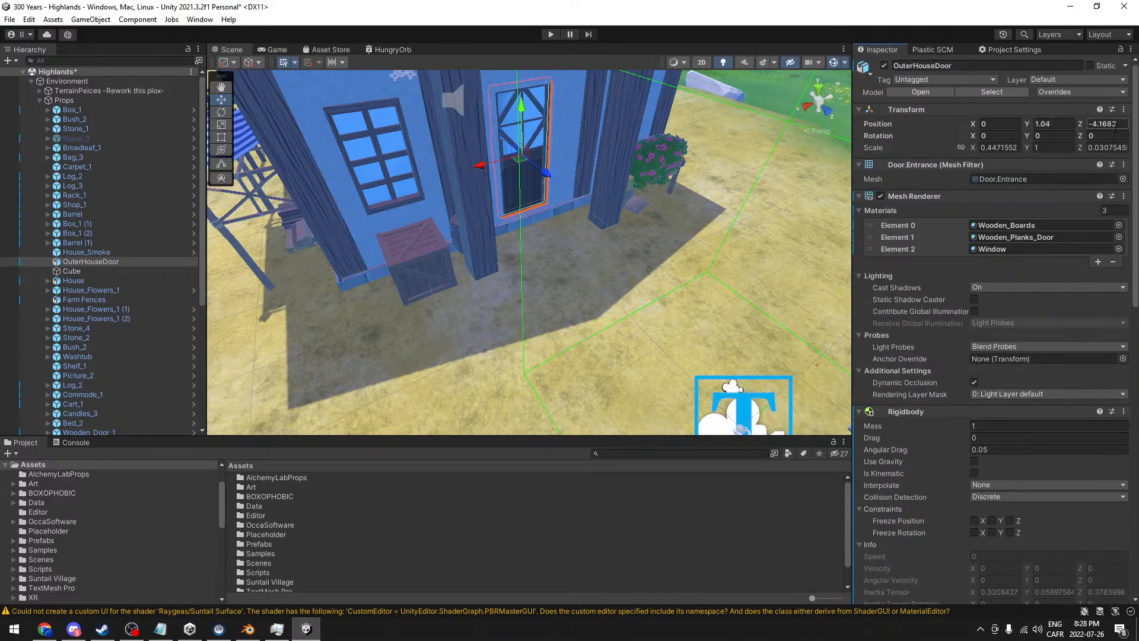
scroll(992, 273, down, 12)
click(1102, 412)
right_drag(606, 254, 534, 225)
- Play the scene, inspect the door from outside, try a Connected Anchor Z of -14.91 and stop play mode
click(550, 34)
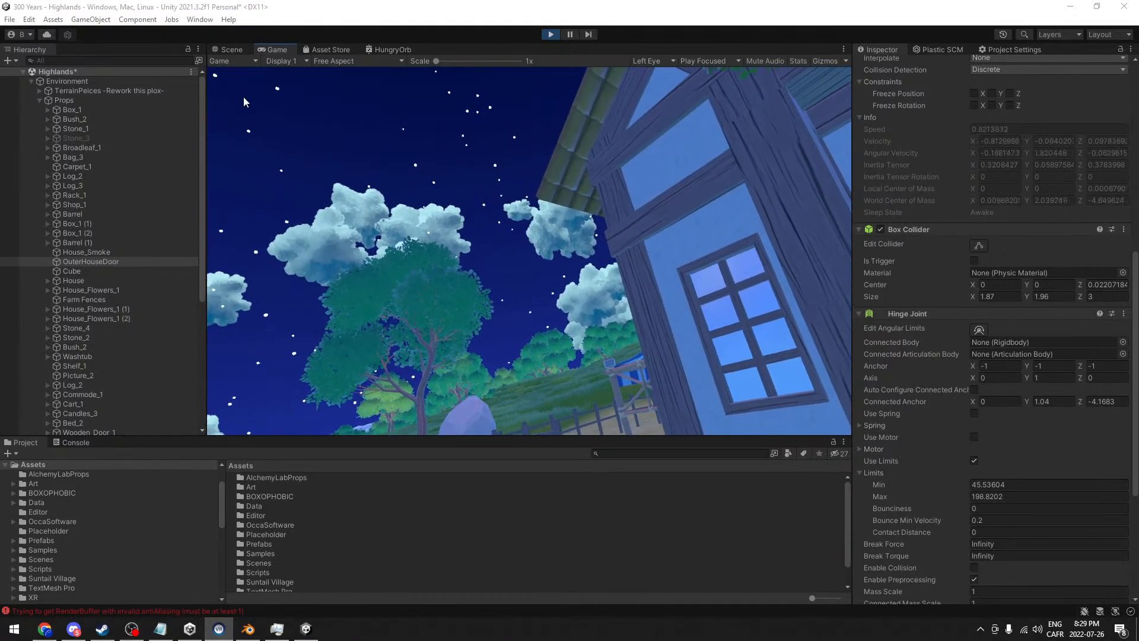
click(229, 50)
middle_drag(574, 233, 563, 305)
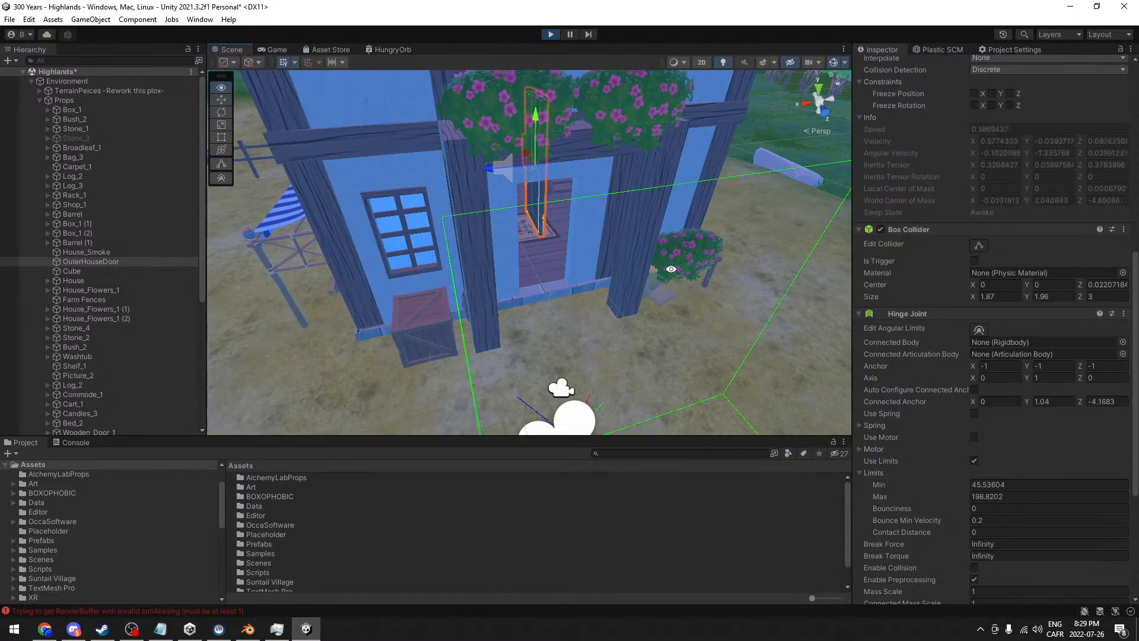
alt+drag(563, 306, 493, 261)
scroll(582, 226, up, 2)
alt+drag(597, 289, 632, 199)
drag(1080, 401, 880, 386)
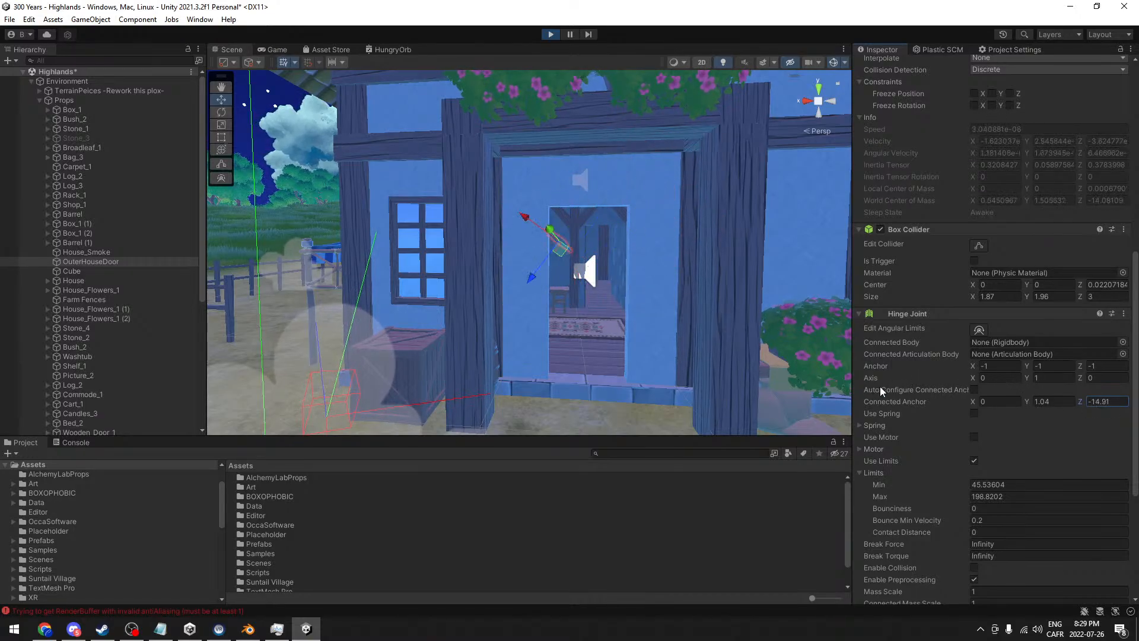
click(550, 33)
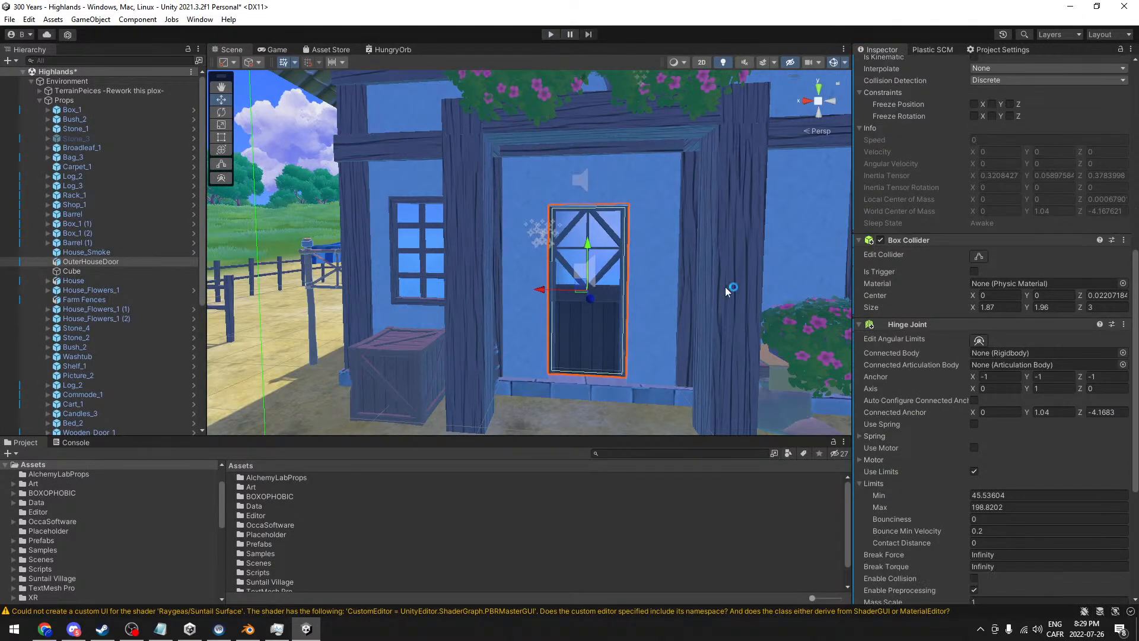
- Enable automatic configuration of the Hinge Joint's connected anchor and preview the angular limits around the door
click(973, 400)
click(1061, 412)
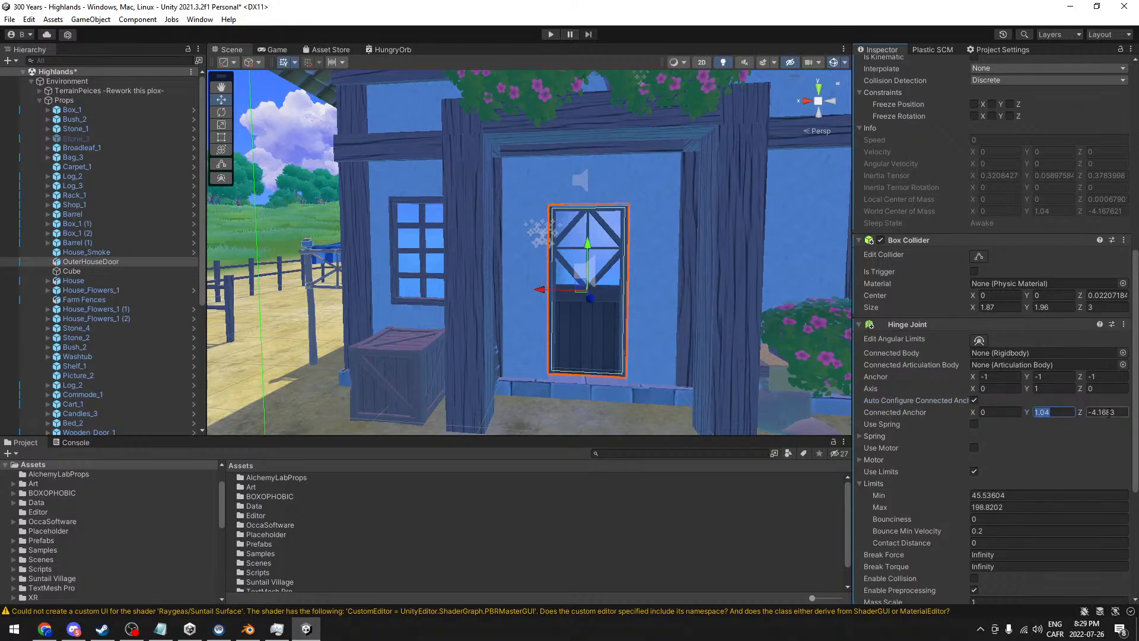
scroll(1080, 412, down, 3)
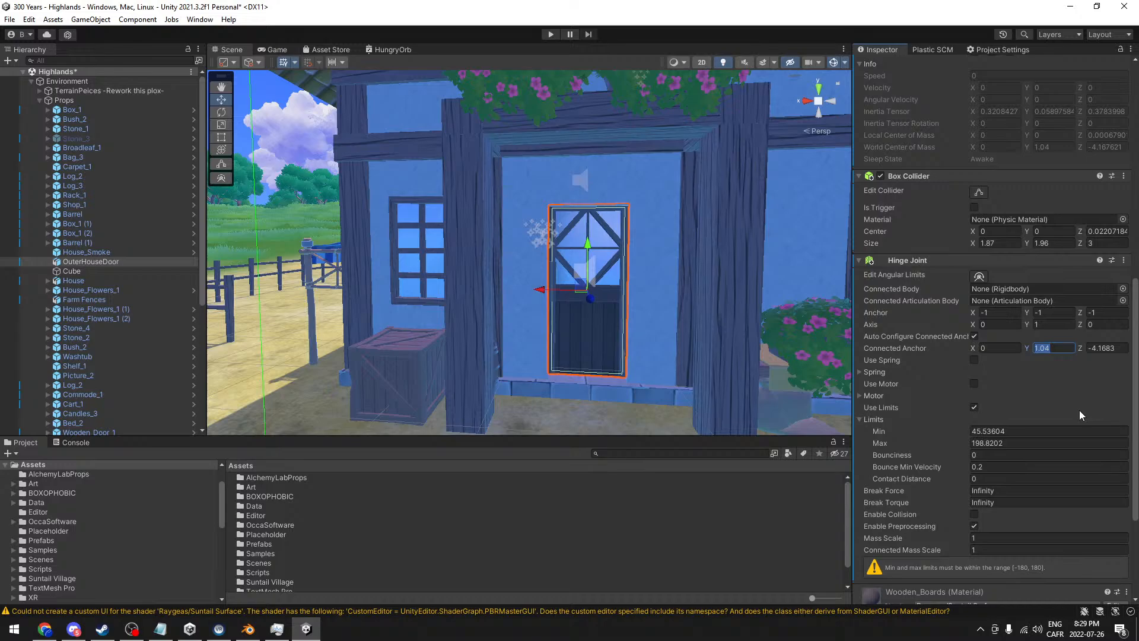
alt+drag(637, 313, 686, 353)
middle_drag(686, 353, 569, 266)
scroll(599, 270, up, 4)
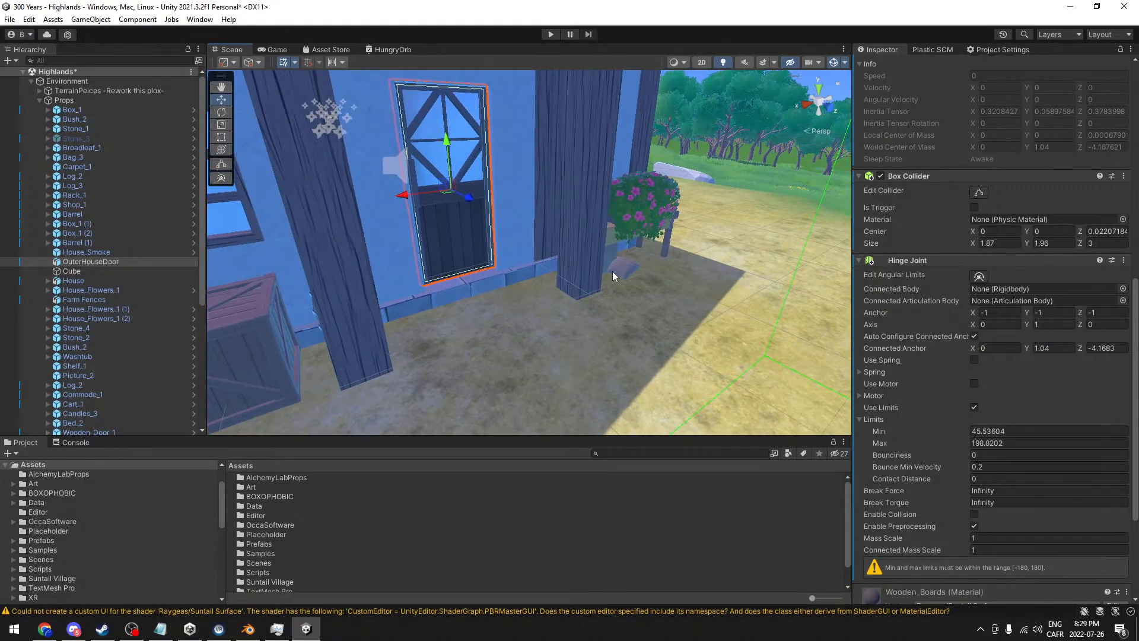
click(979, 276)
click(979, 276)
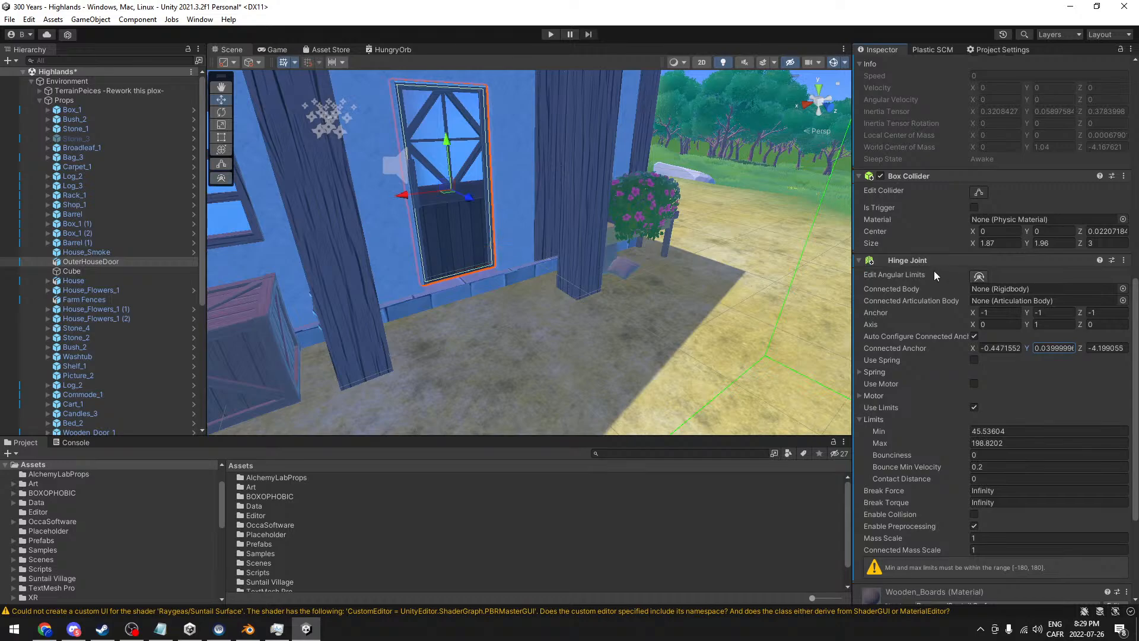
alt+drag(726, 240, 617, 218)
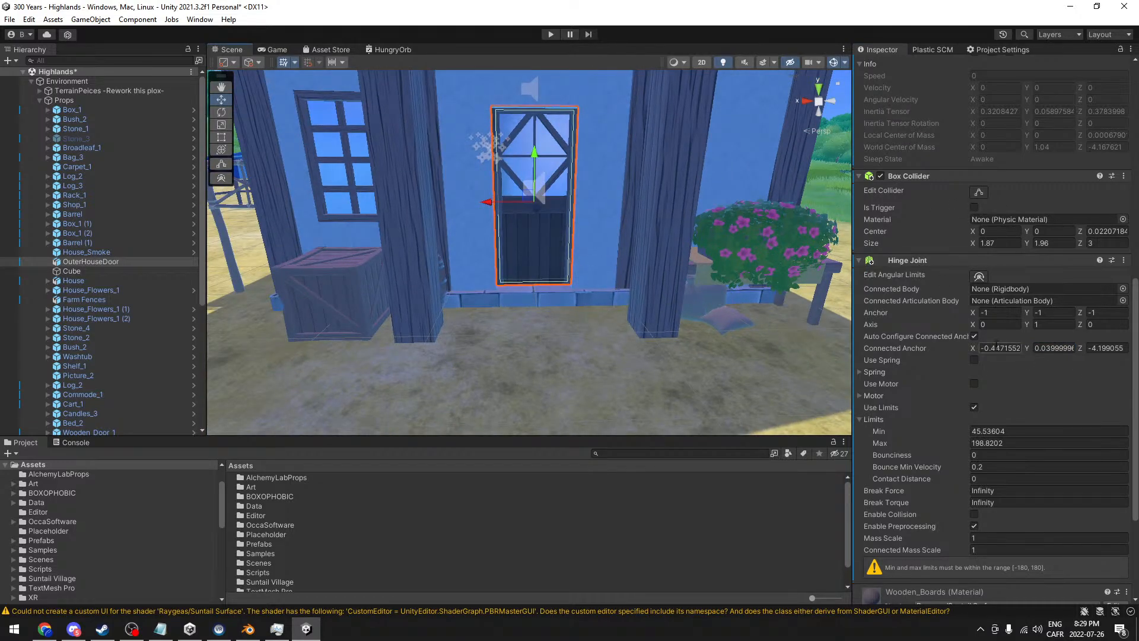
click(974, 336)
alt+drag(414, 254, 438, 262)
click(979, 278)
click(979, 278)
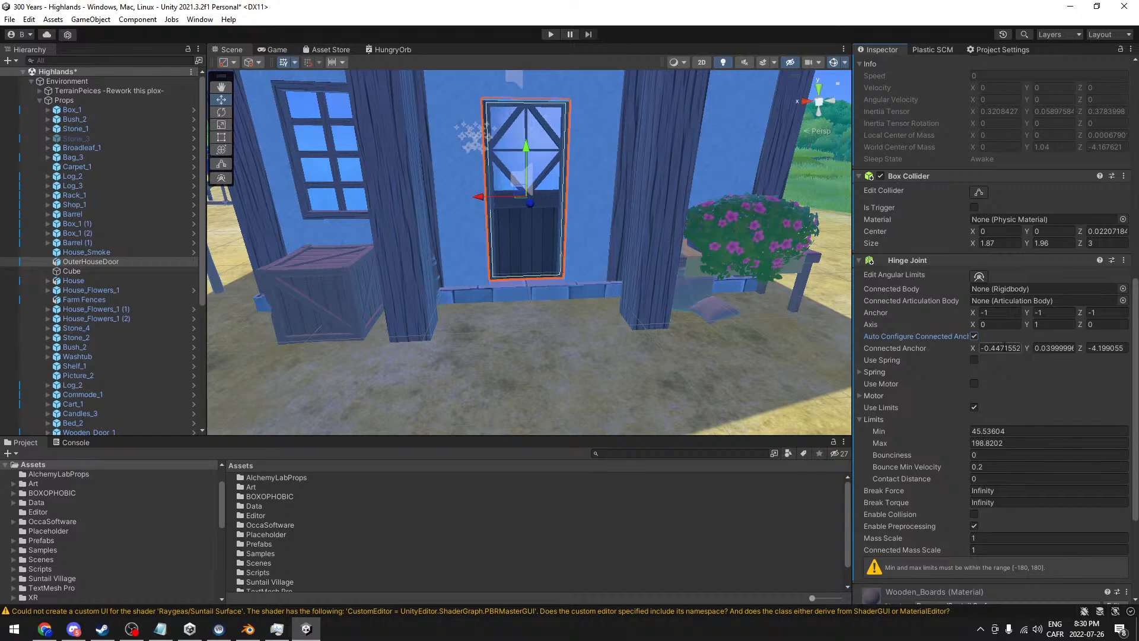
- Copy the automatic anchor values into the manual Connected Anchor, X -0.4471552 and Z -4.199055, leaving automatic configuration disabled
click(1117, 350)
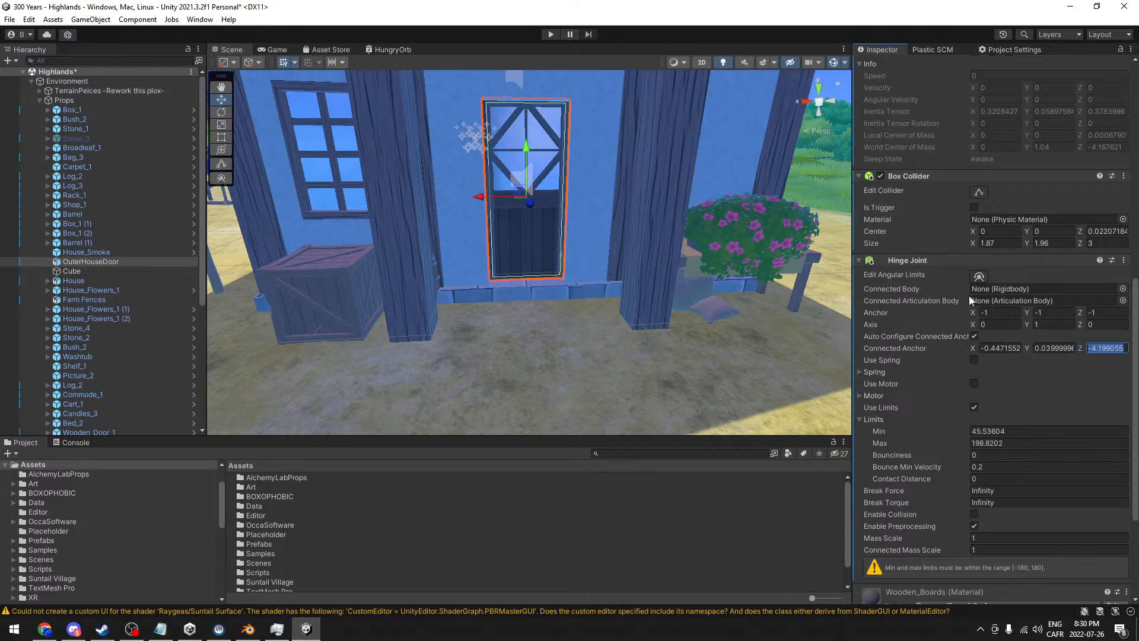
click(974, 336)
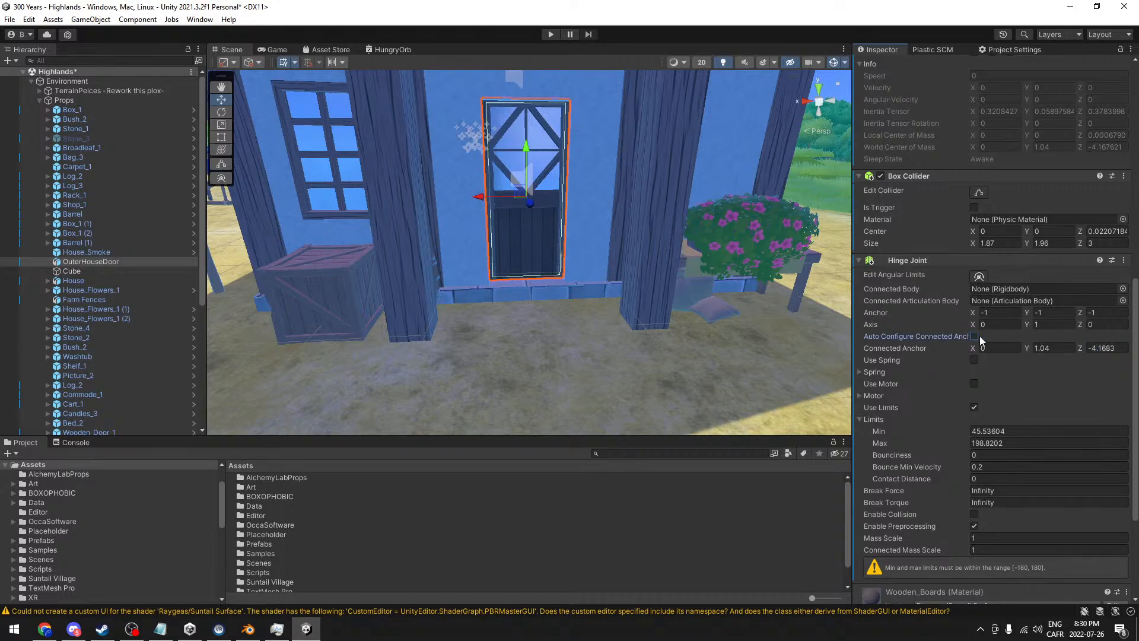
click(1120, 349)
click(974, 336)
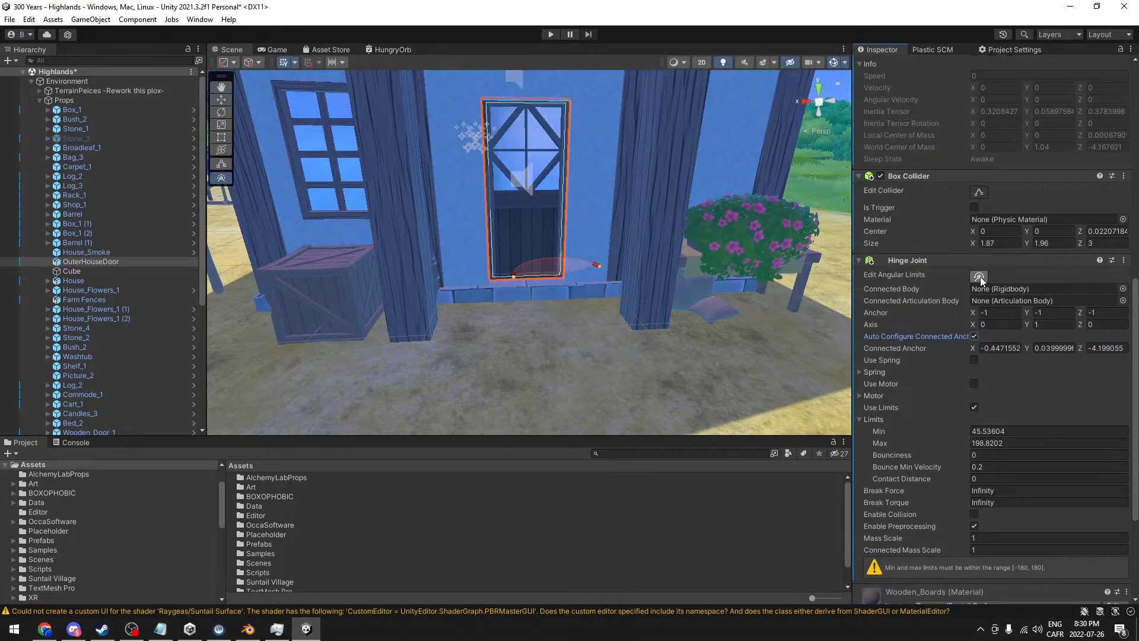
click(981, 343)
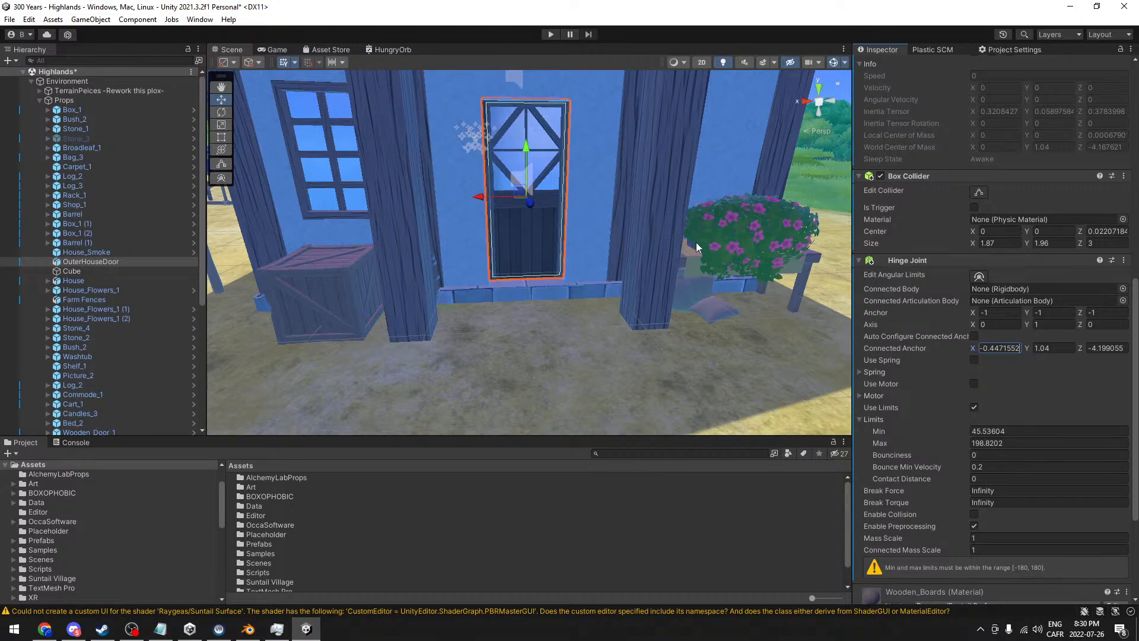
click(974, 337)
click(974, 336)
- Play the scene, check the door's height against its frame in the Scene view and stop play mode
click(548, 34)
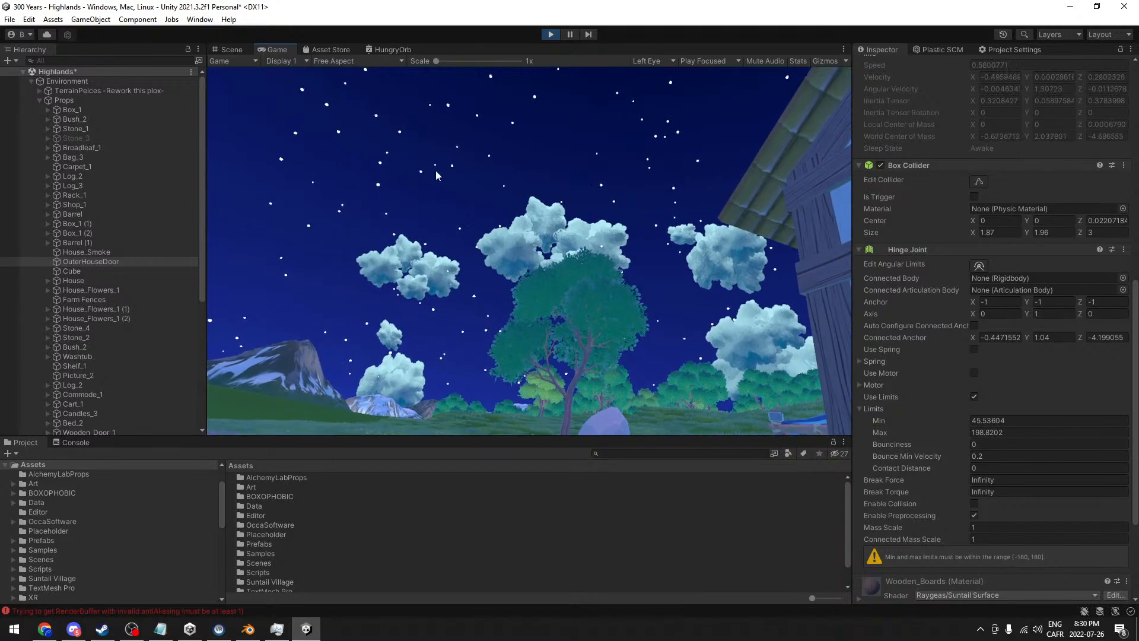
click(231, 49)
right_drag(525, 190, 490, 211)
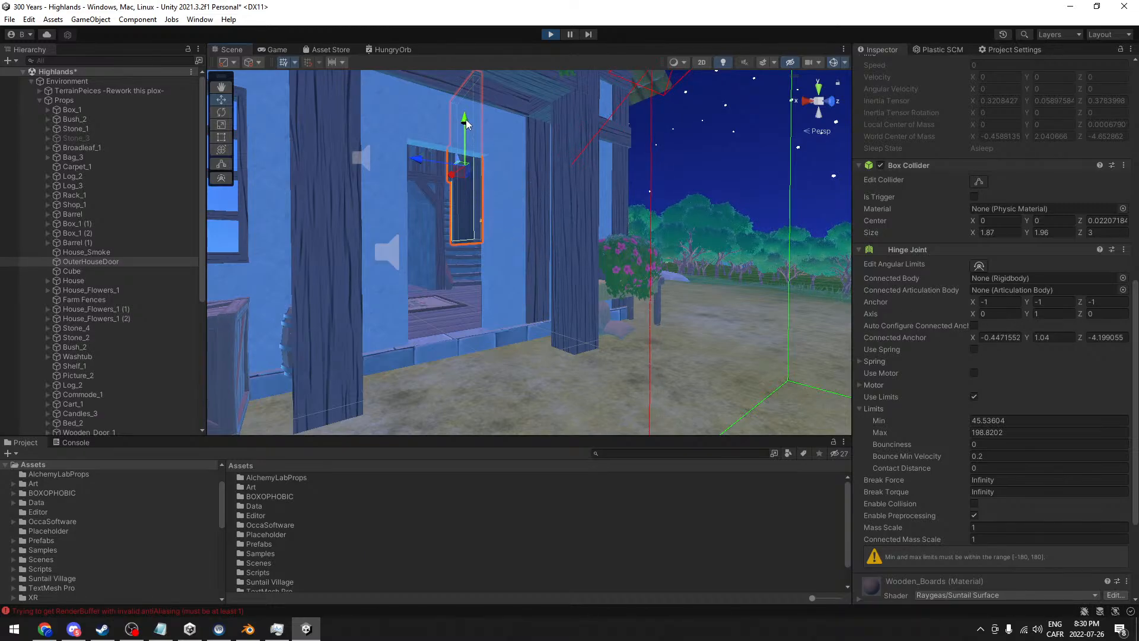
click(551, 34)
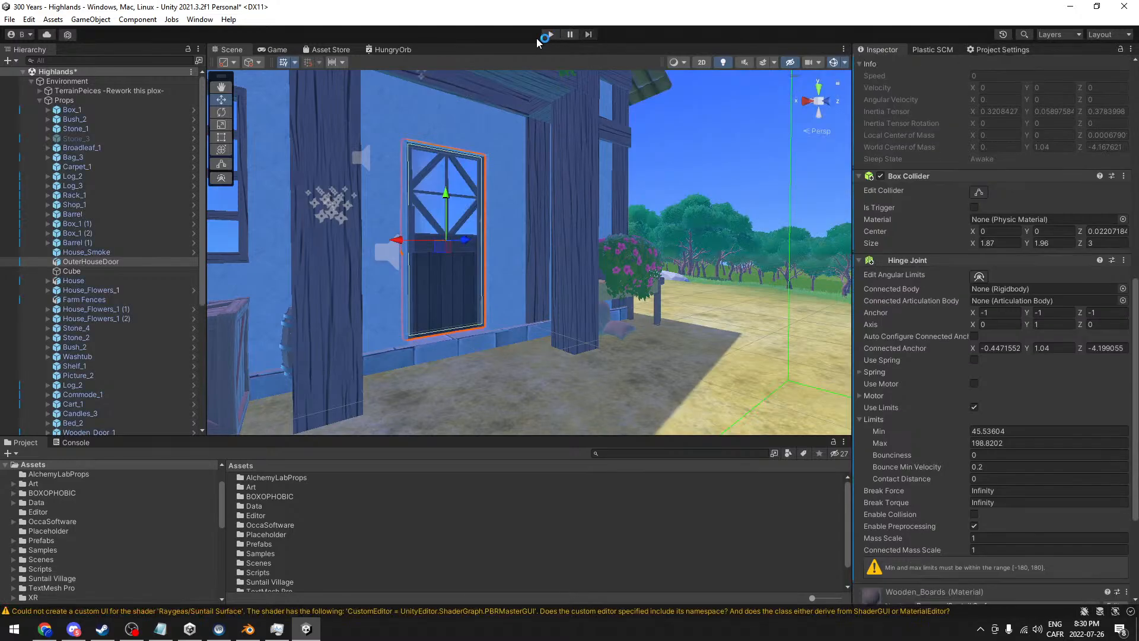
- Copy the automatic Connected Anchor Y of 0.03999996 into the Hinge Joint's manual setting and disable automatic configuration again
click(973, 336)
alt+drag(661, 295, 565, 328)
click(978, 276)
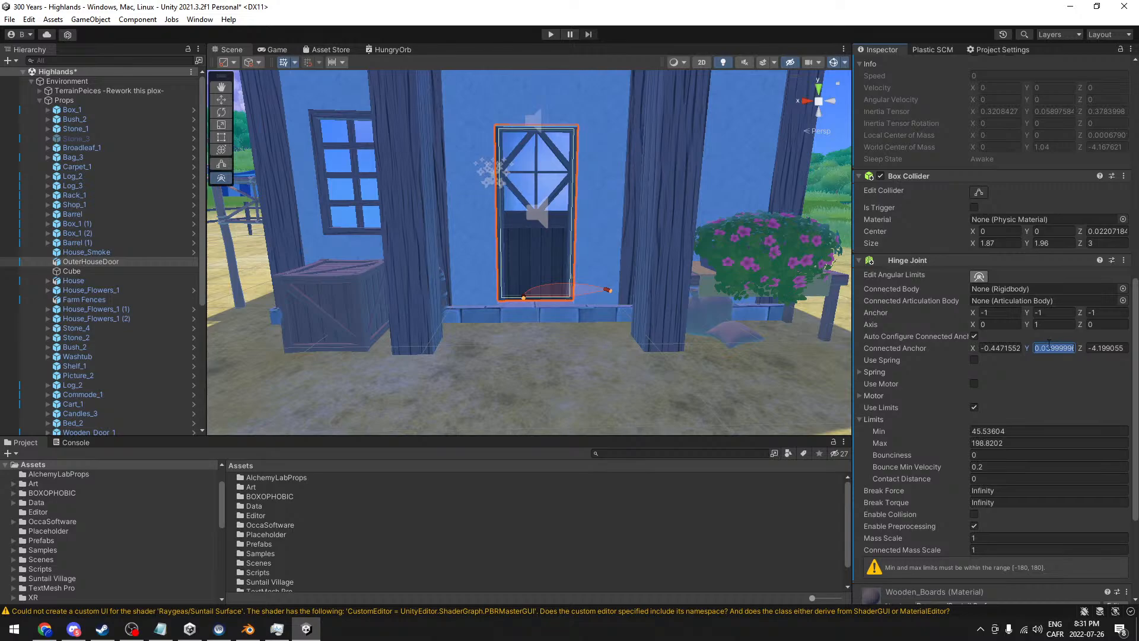
click(971, 338)
- Test the door in play mode with the corrected Connected Anchor, viewing it in Scene and Game views, then stop playing
click(550, 35)
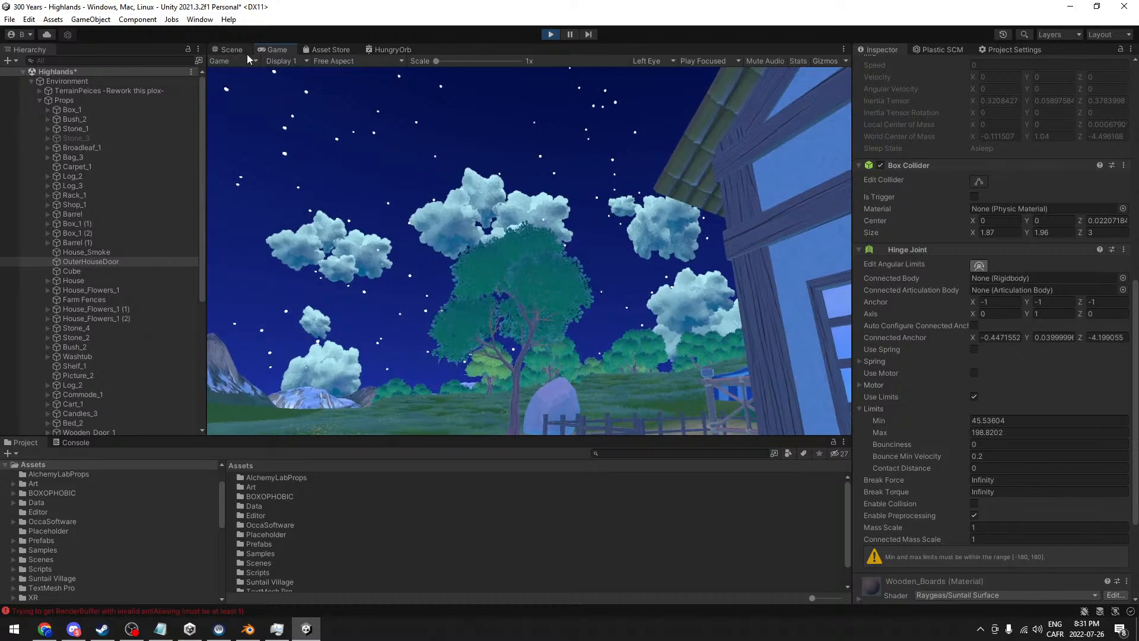
click(231, 50)
alt+drag(538, 261, 586, 317)
click(273, 50)
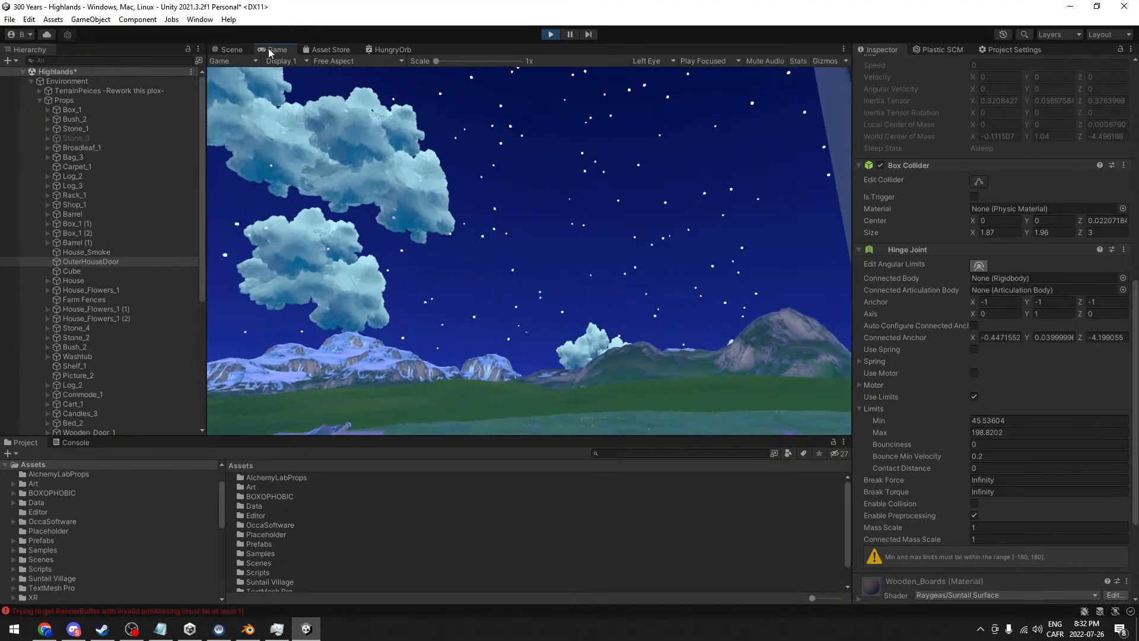
click(551, 33)
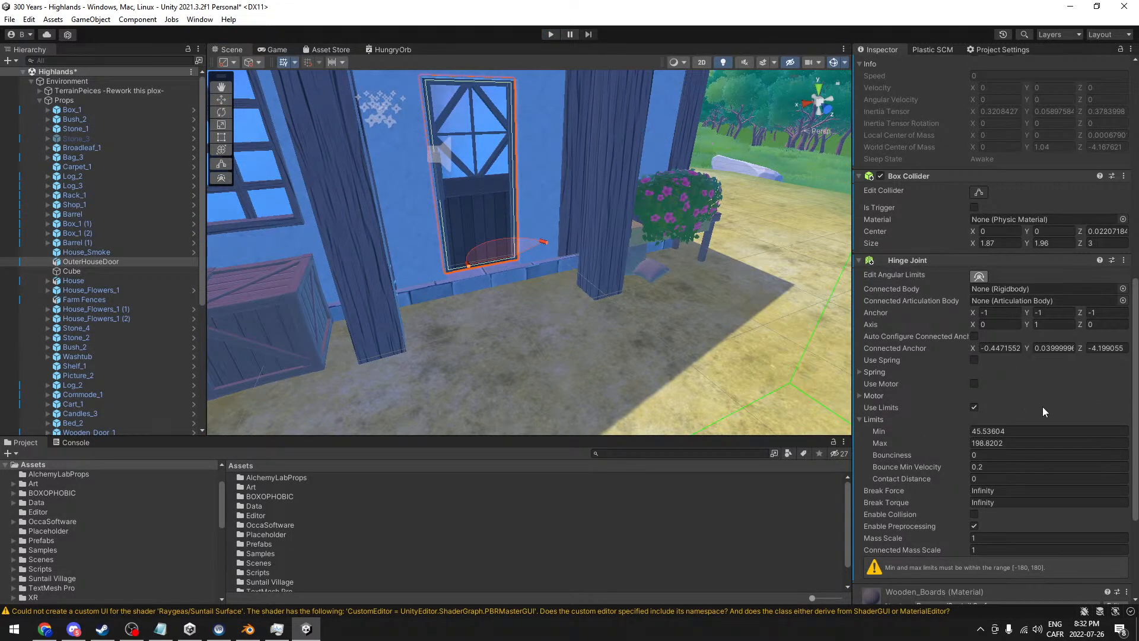
- Set the outer door's hinge joint maximum limit to 180 and adjust its minimum limit to about 43.8
alt+drag(571, 306, 473, 199)
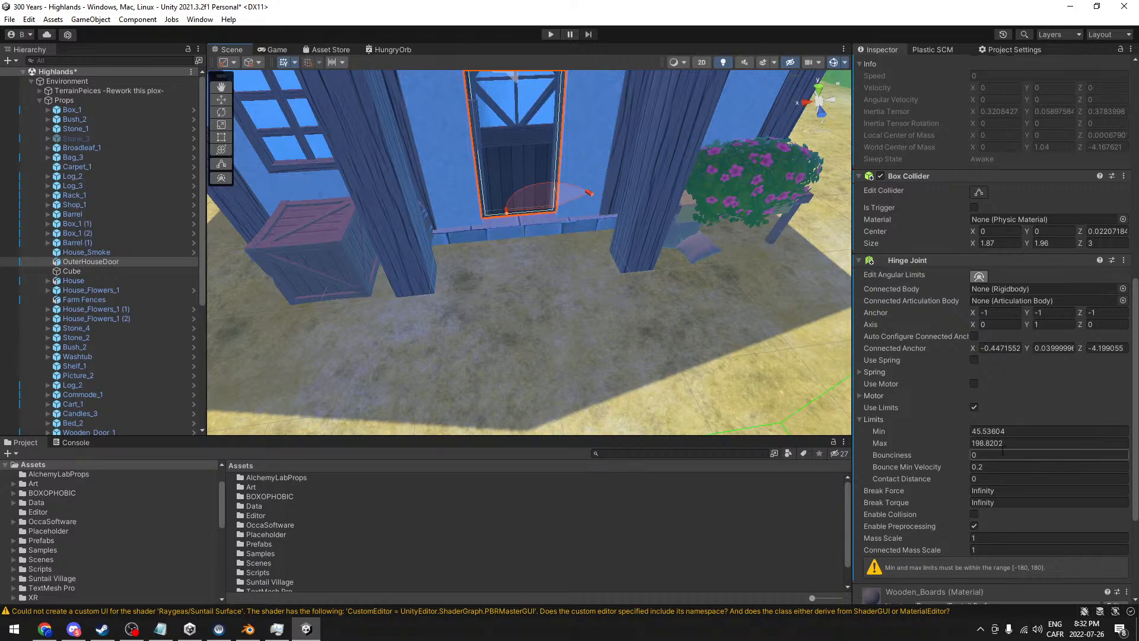
alt+drag(525, 235, 723, 259)
middle_drag(573, 351, 640, 286)
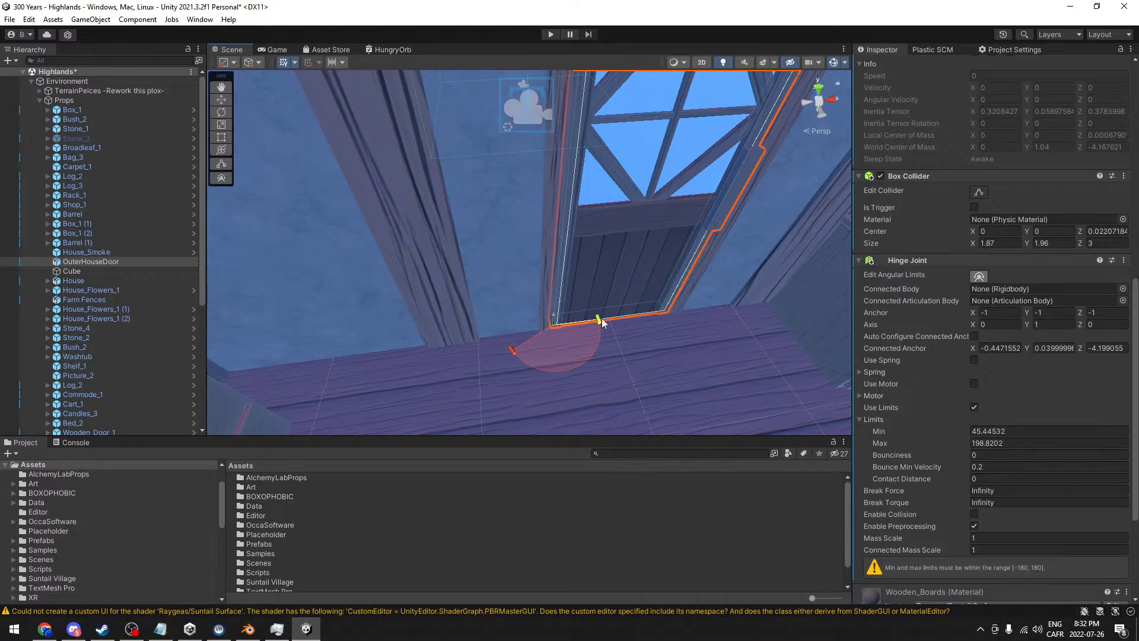
alt+drag(602, 320, 630, 247)
middle_drag(630, 247, 396, 273)
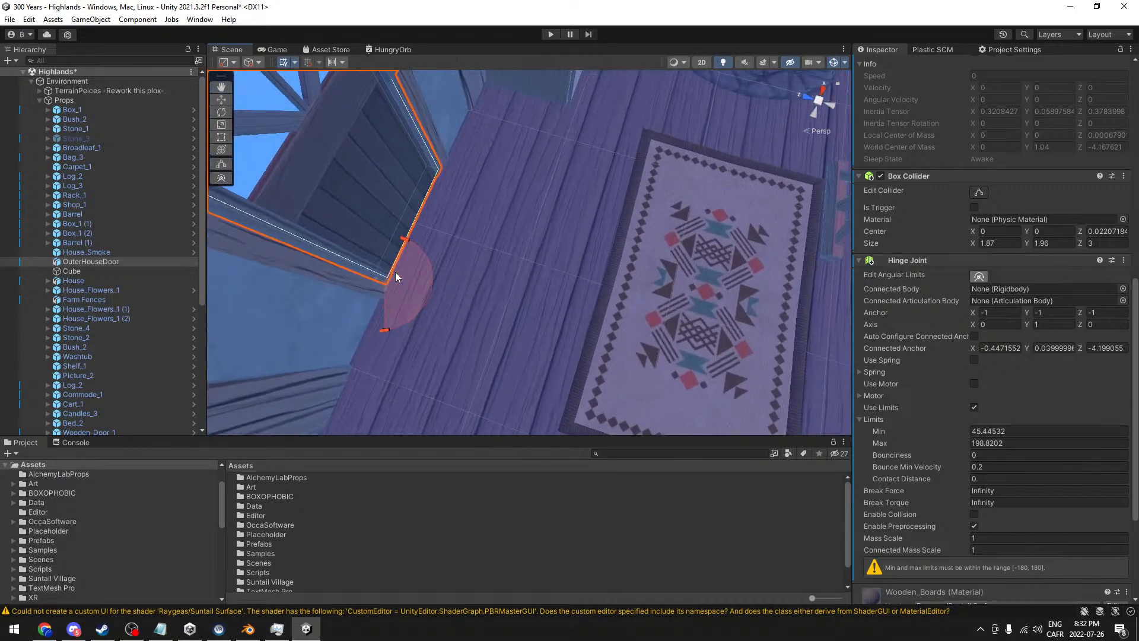
scroll(400, 289, up, 3)
alt+drag(399, 291, 620, 261)
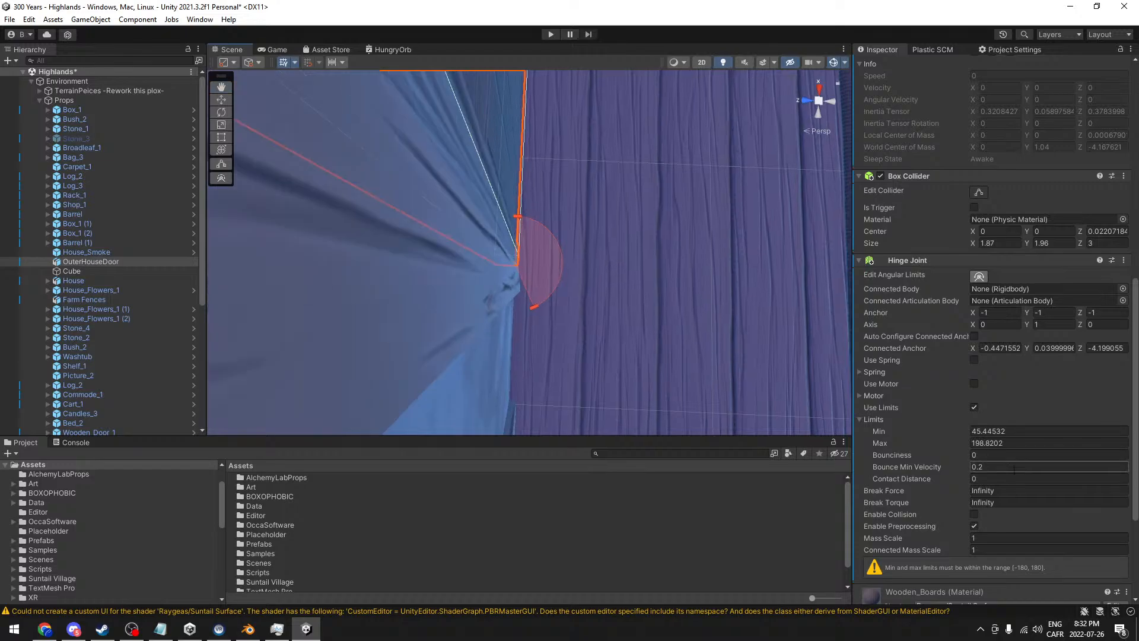
text(180)
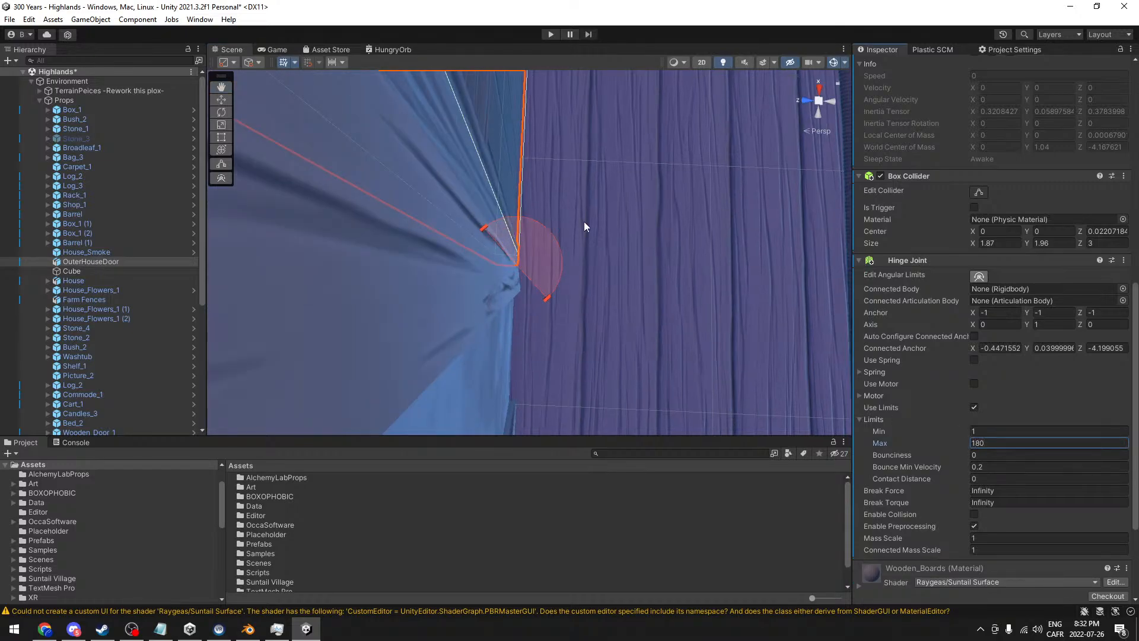
alt+drag(584, 226, 532, 309)
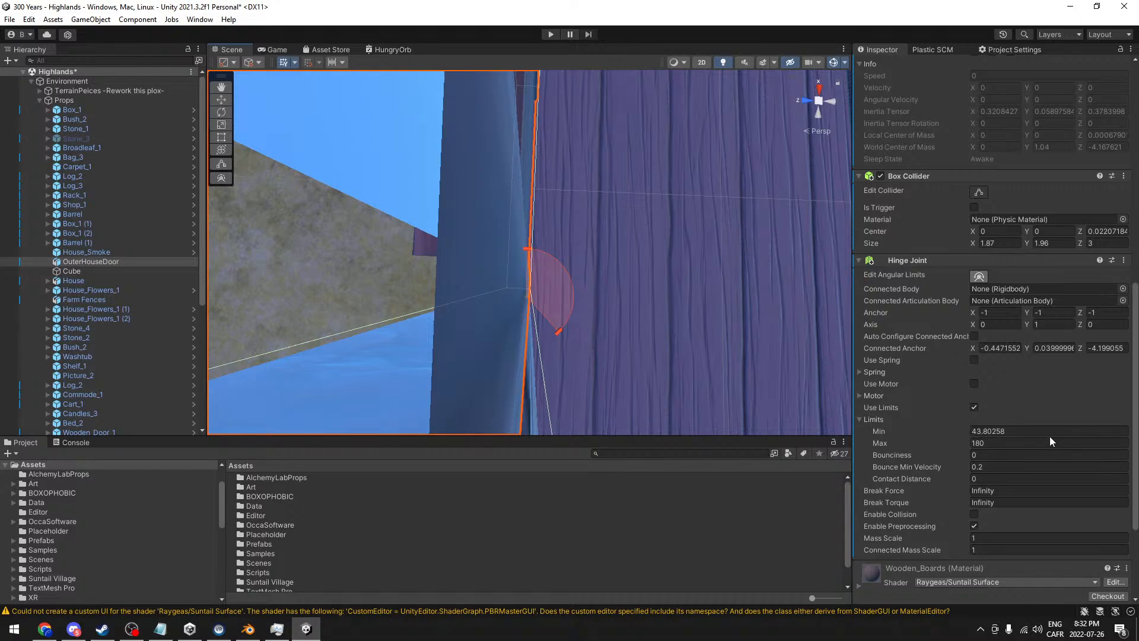
scroll(617, 279, down, 4)
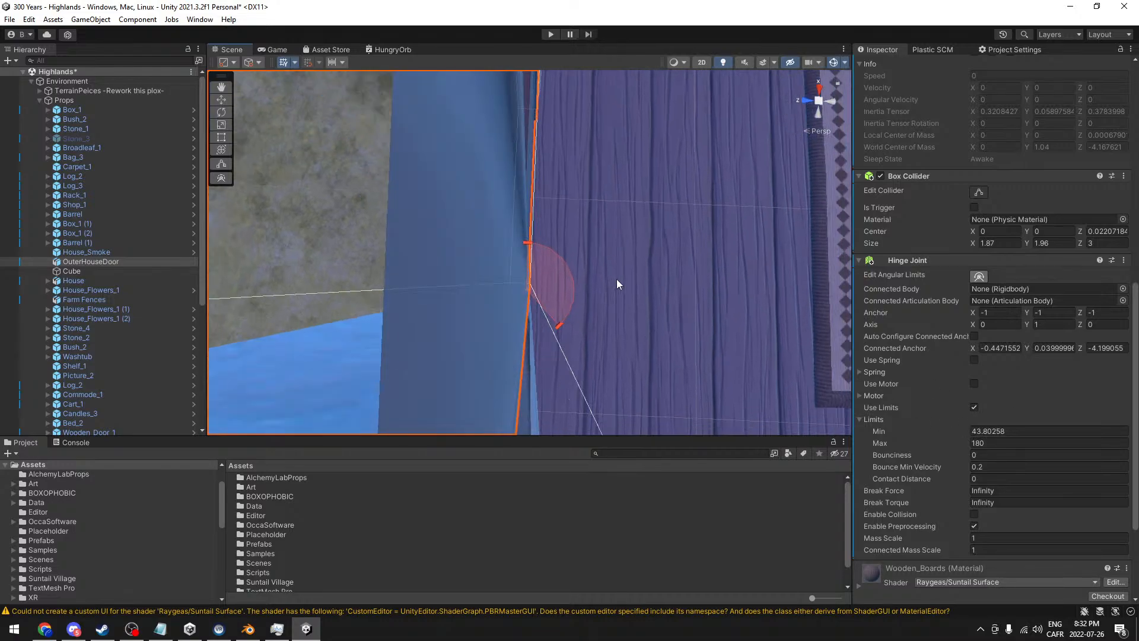
- Run the scene and rotate the outer door in the Scene view to test its hinge limits
click(550, 34)
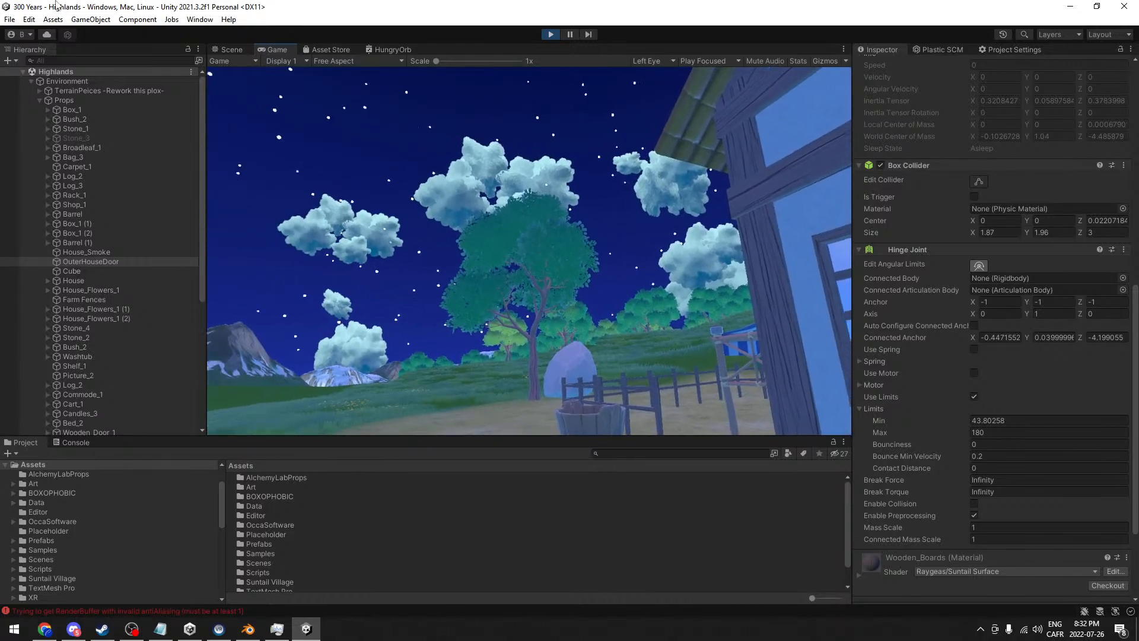
click(238, 61)
click(233, 51)
click(232, 50)
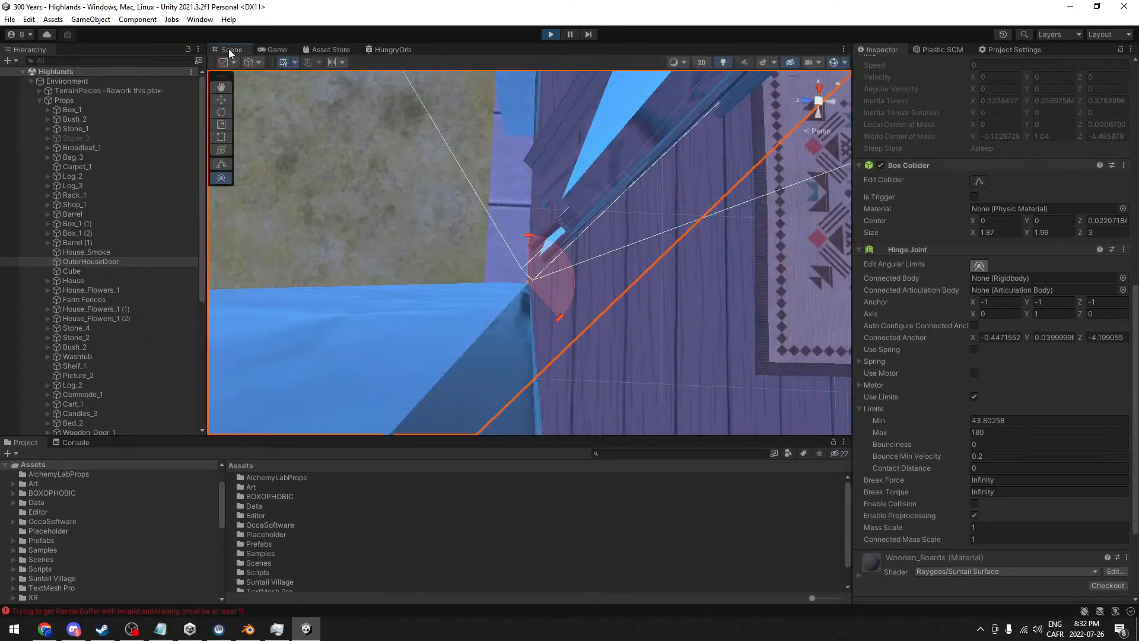
alt+drag(582, 359, 546, 232)
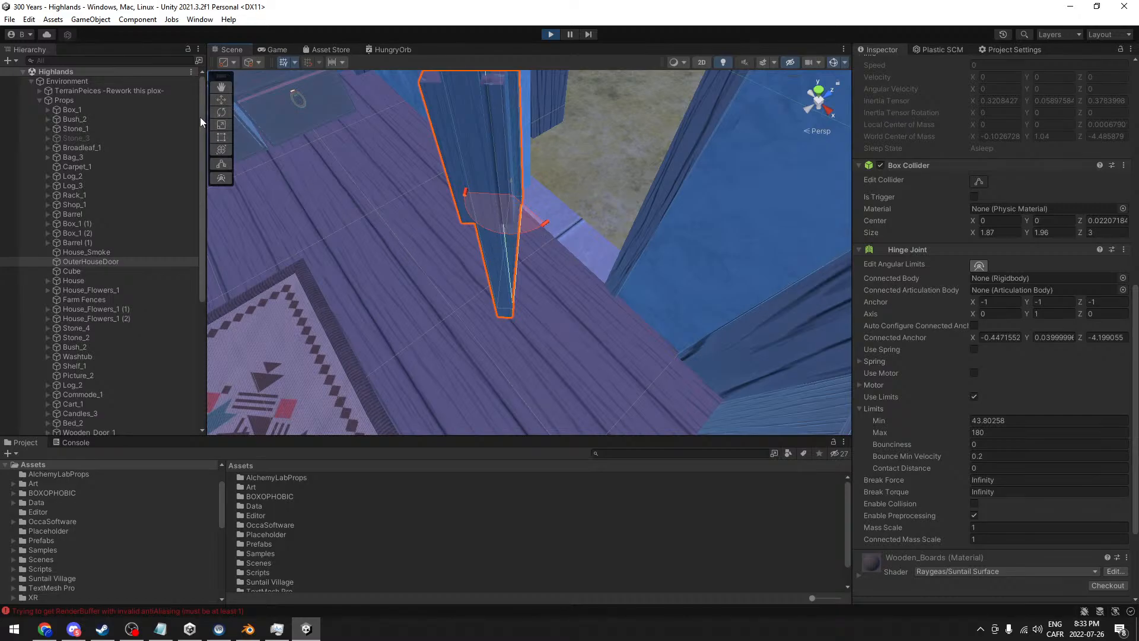
click(220, 115)
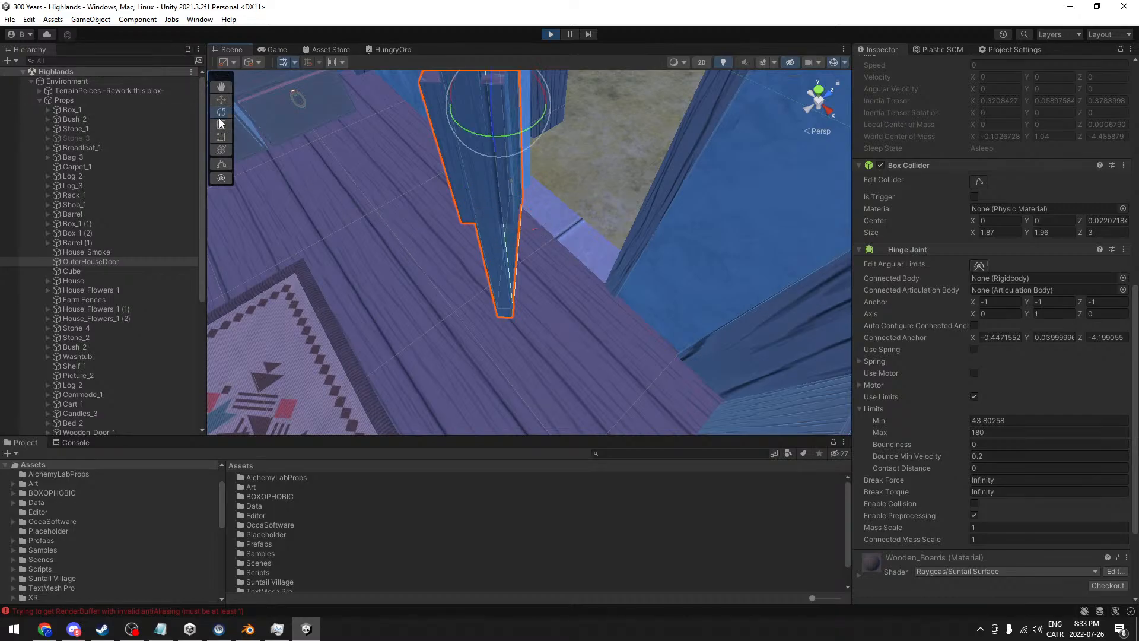
drag(518, 133, 603, 169)
- Set the hinge joint's minimum limit to 0 and rotate the door to test it
click(1065, 421)
text(0)
drag(515, 139, 558, 132)
alt+drag(712, 283, 603, 221)
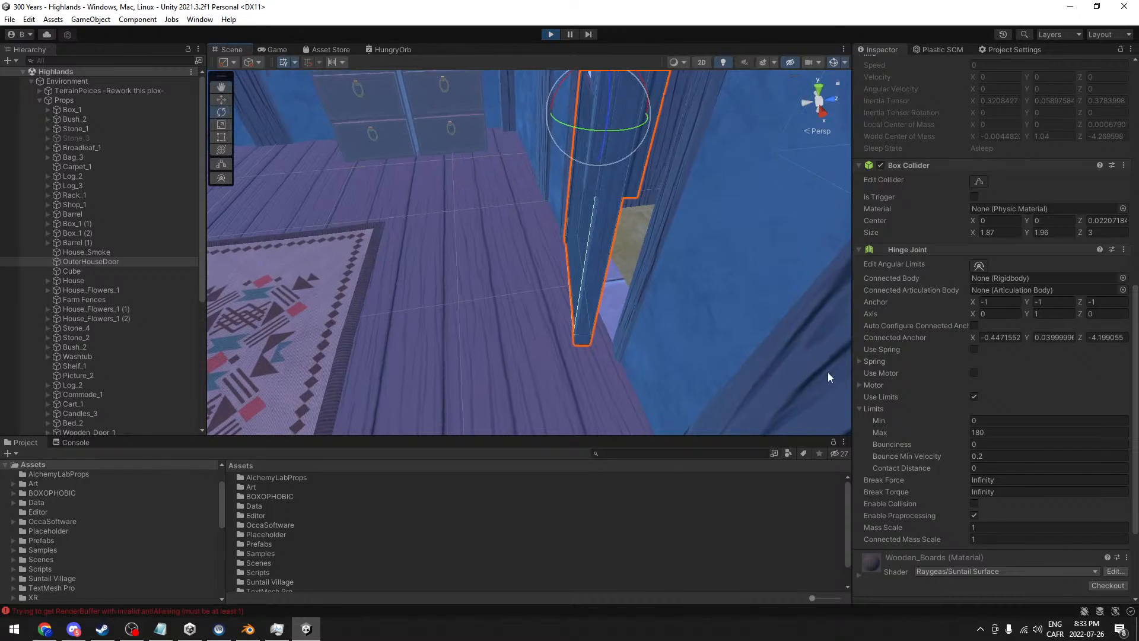
- Adjust the hinge's minimum limit to about 15.9 with the angular limit handle and rotate the door to test it
drag(960, 418, 994, 419)
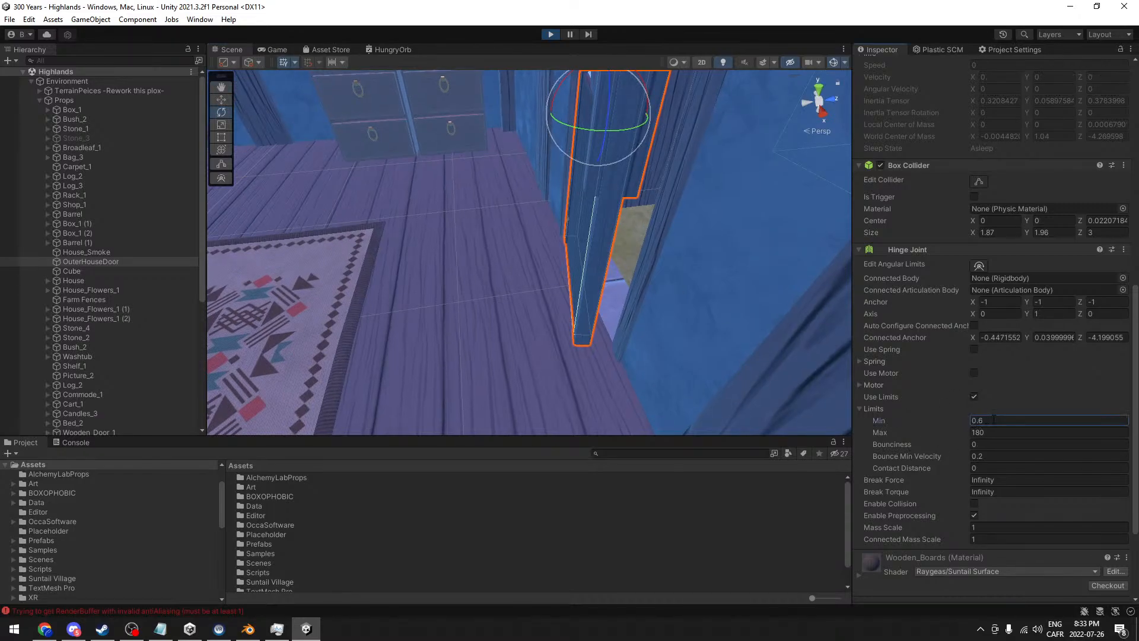
click(979, 266)
drag(609, 252, 600, 258)
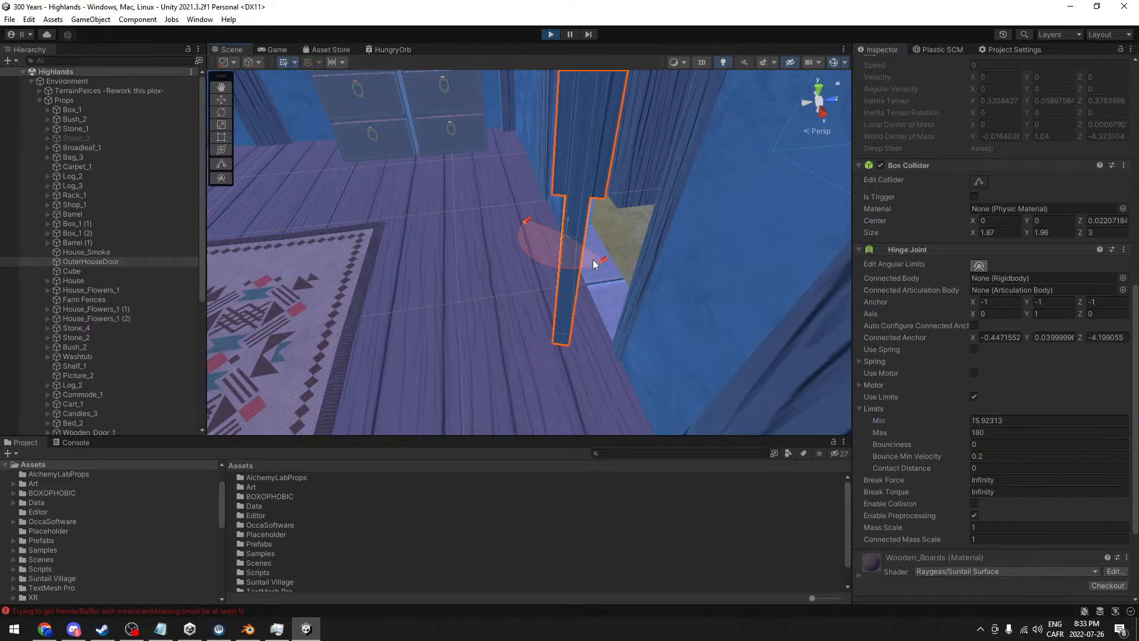
alt+drag(429, 268, 544, 287)
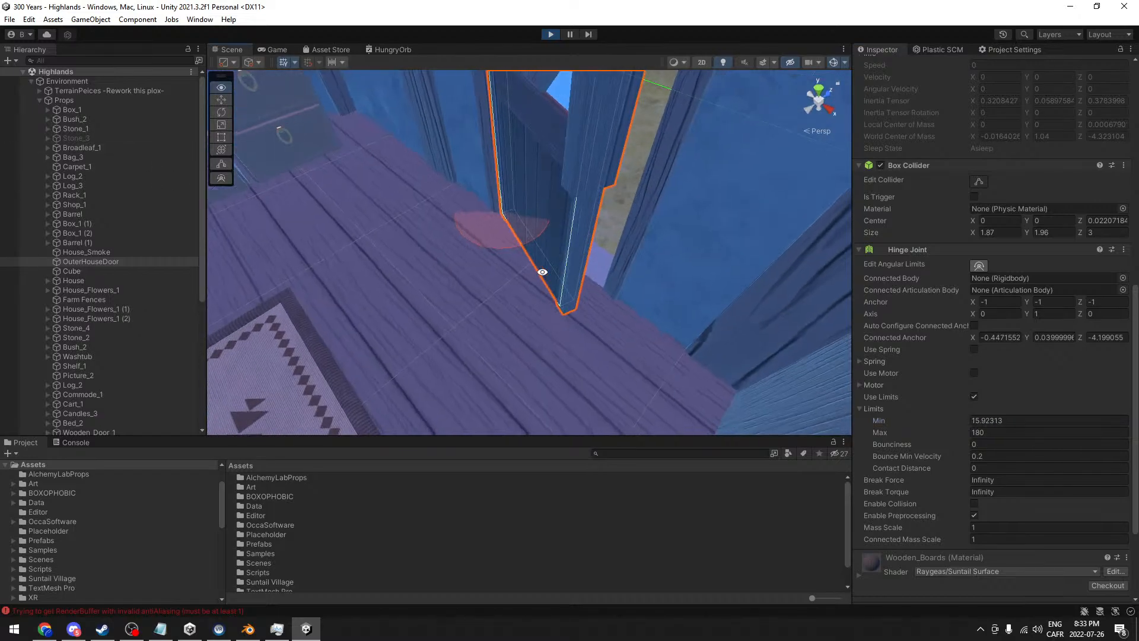
click(221, 113)
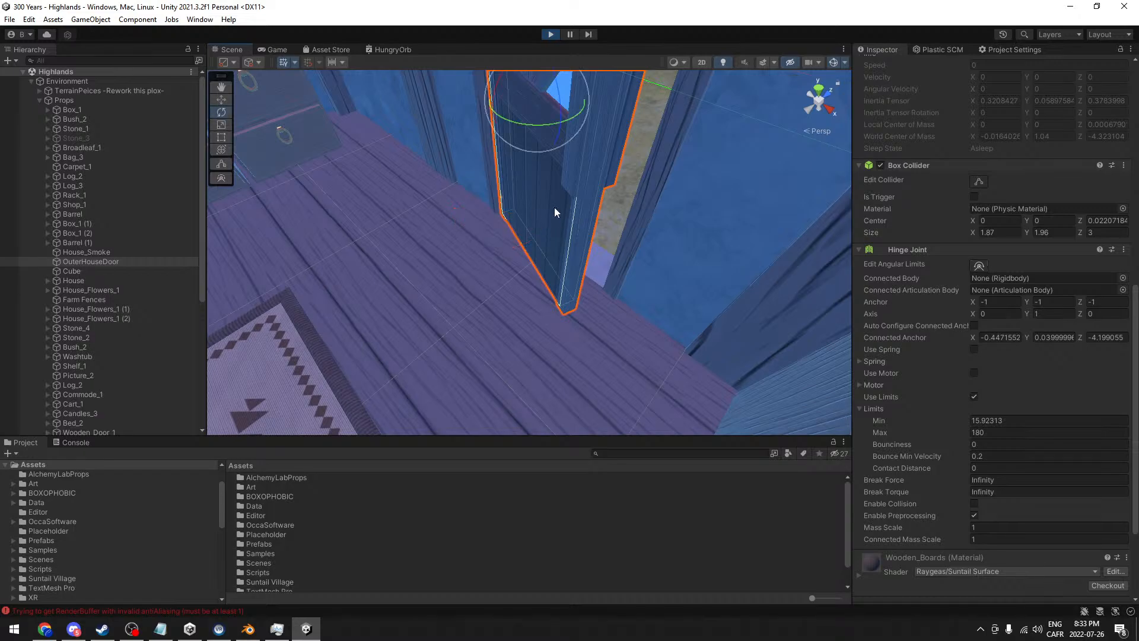
drag(539, 126, 606, 110)
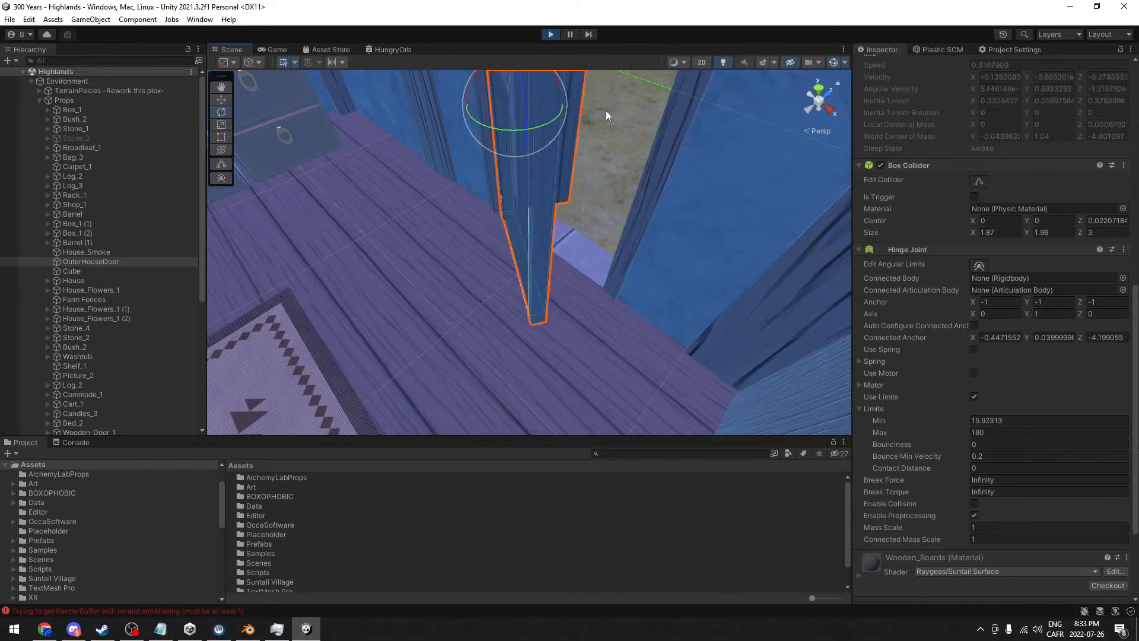
- Set the hinge joint's minimum limit to 5 and swing the door to test it
click(1018, 418)
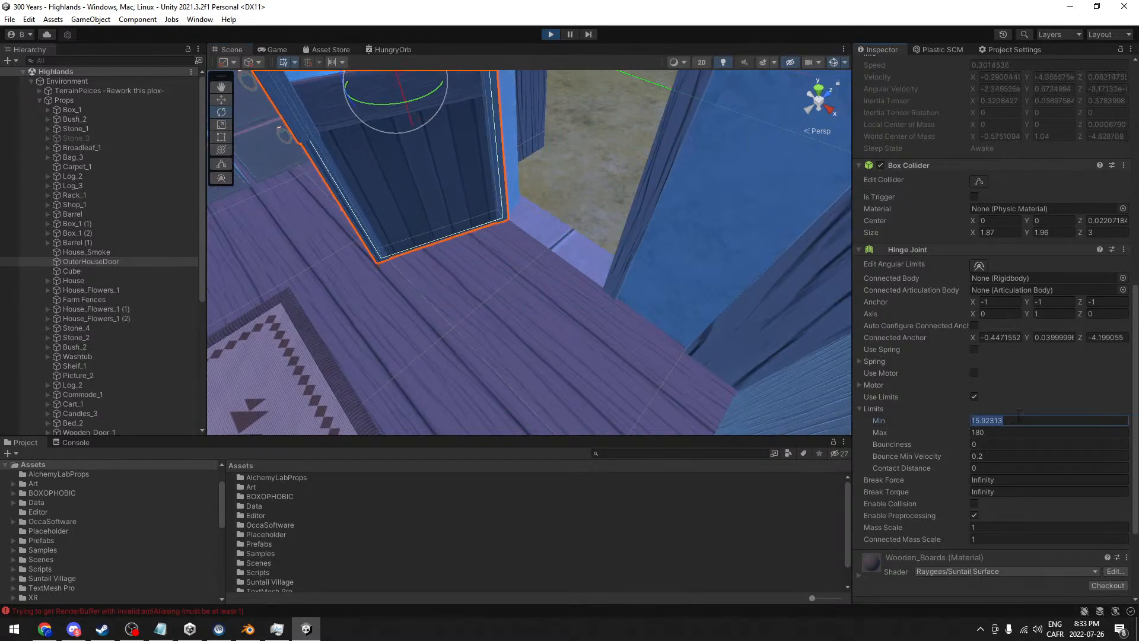
text(5)
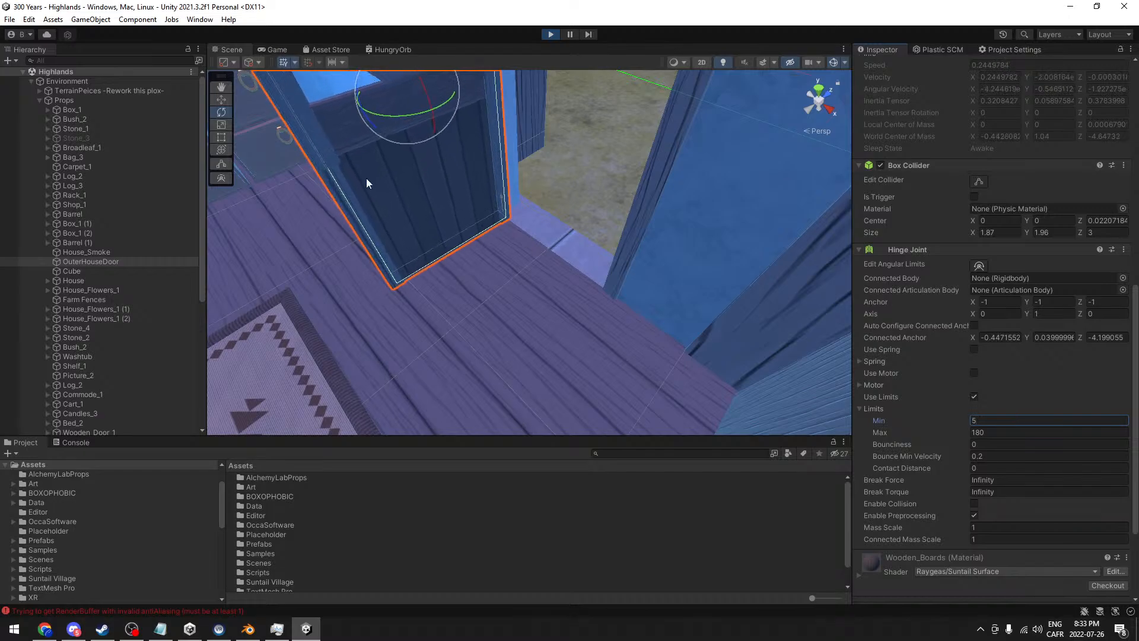
drag(414, 126, 621, 94)
- Set the hinge joint's minimum limit back to 0 and rotate the door repeatedly to check its swing and closed position
click(1005, 421)
text(0)
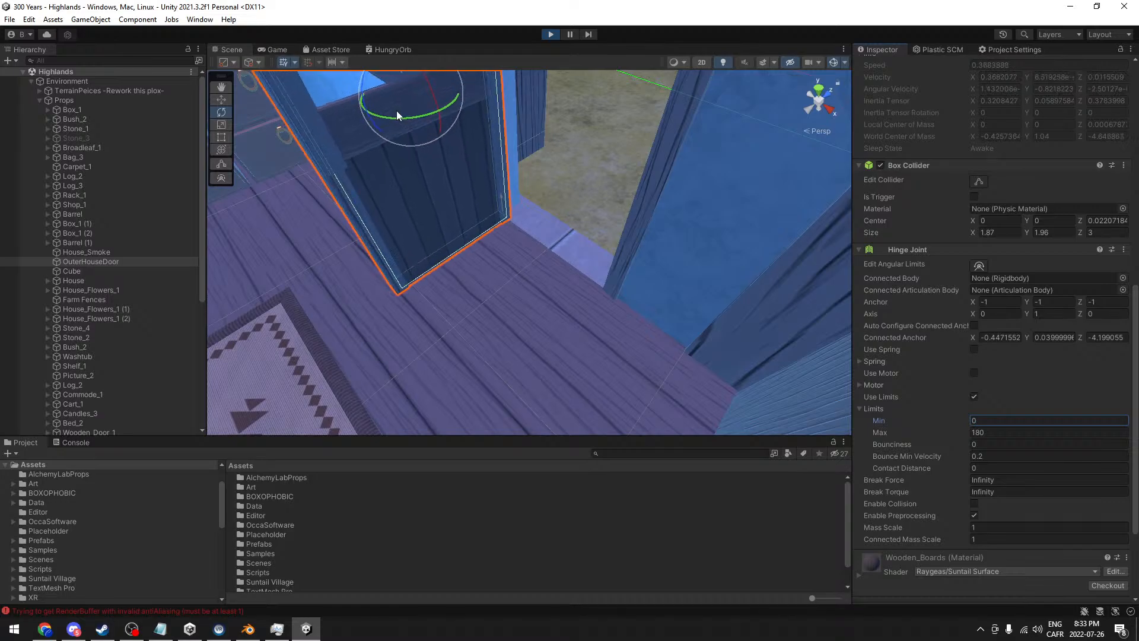
drag(396, 110, 579, 106)
alt+drag(567, 284, 758, 204)
drag(490, 126, 501, 127)
alt+drag(551, 287, 621, 269)
drag(597, 222, 624, 265)
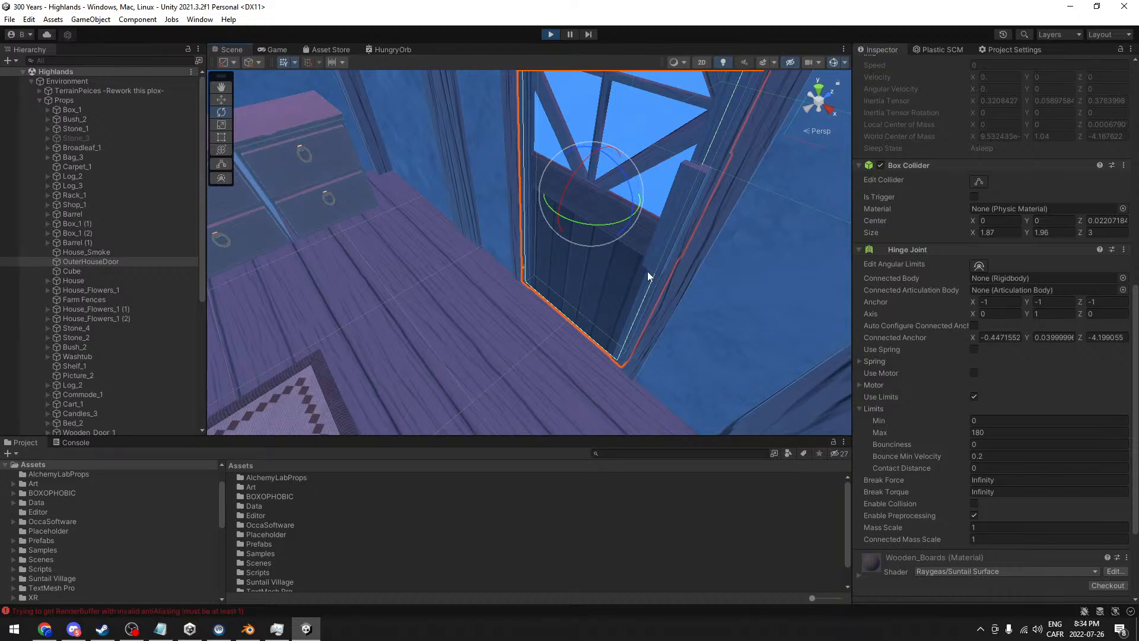
- Collapse the door's Rigidbody and Box Collider components and swing the door while checking its transform values
scroll(1010, 217, up, 10)
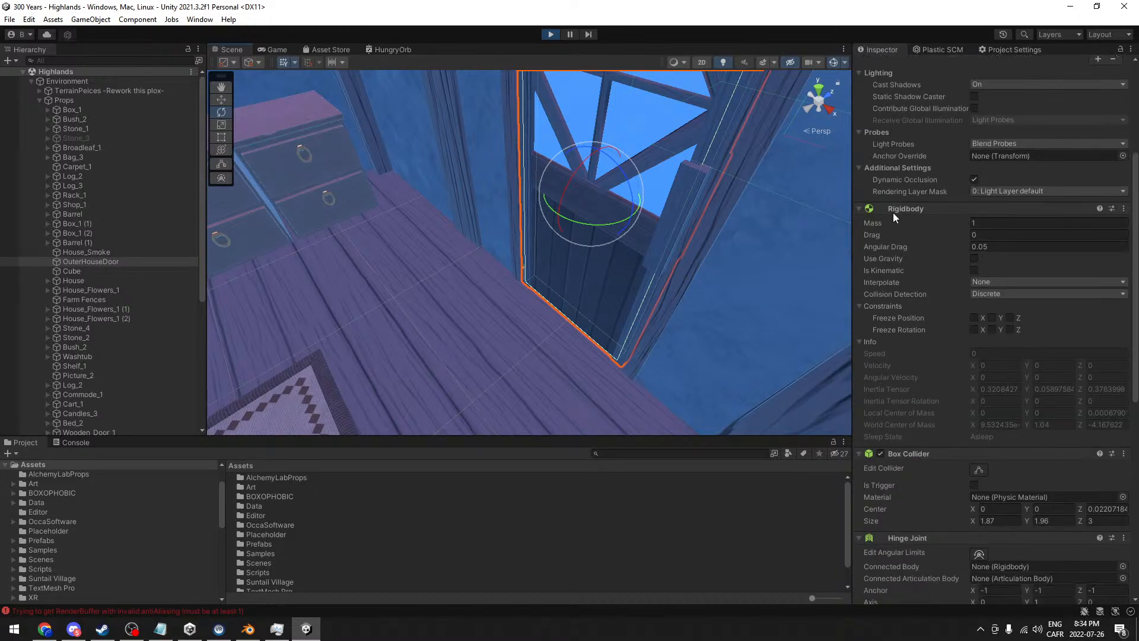
click(859, 208)
click(859, 222)
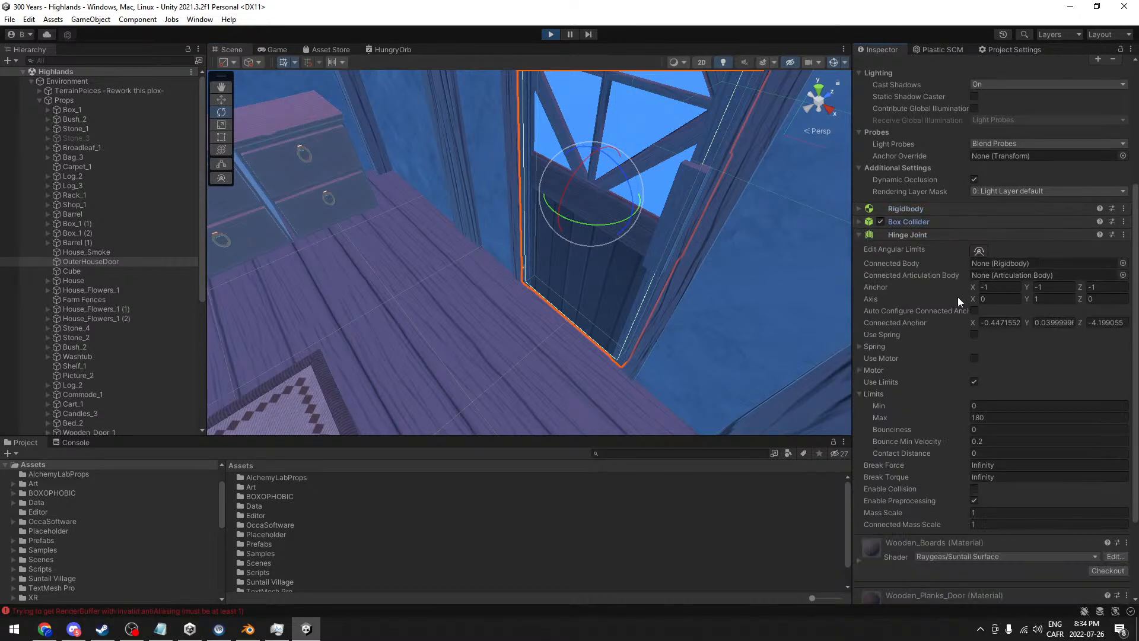
scroll(957, 297, up, 1)
scroll(957, 296, up, 5)
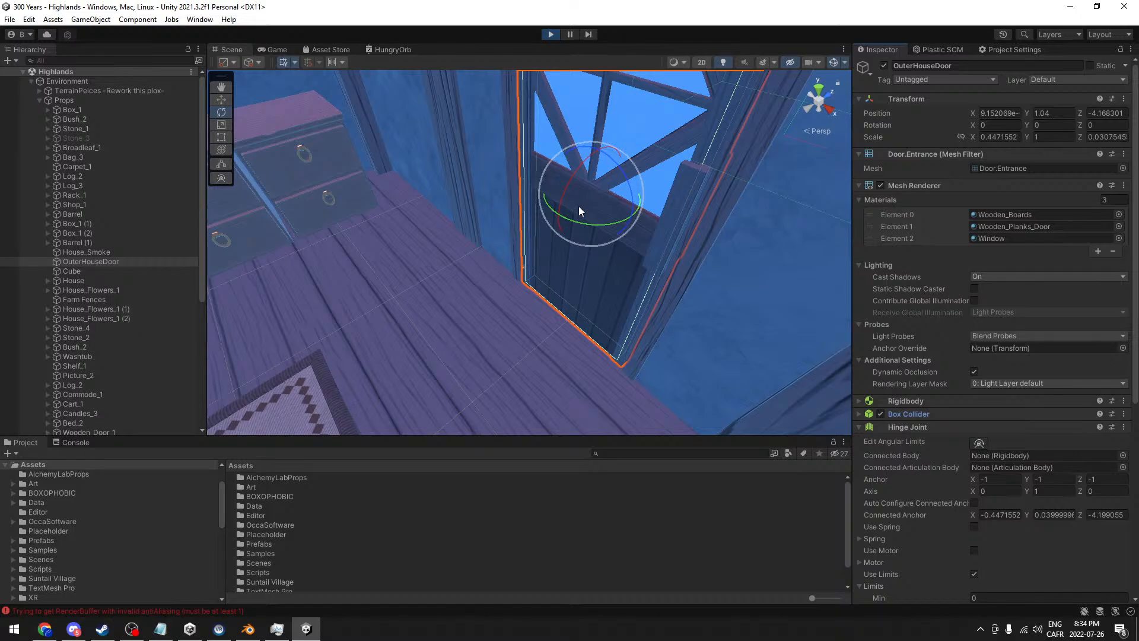
drag(589, 223, 428, 250)
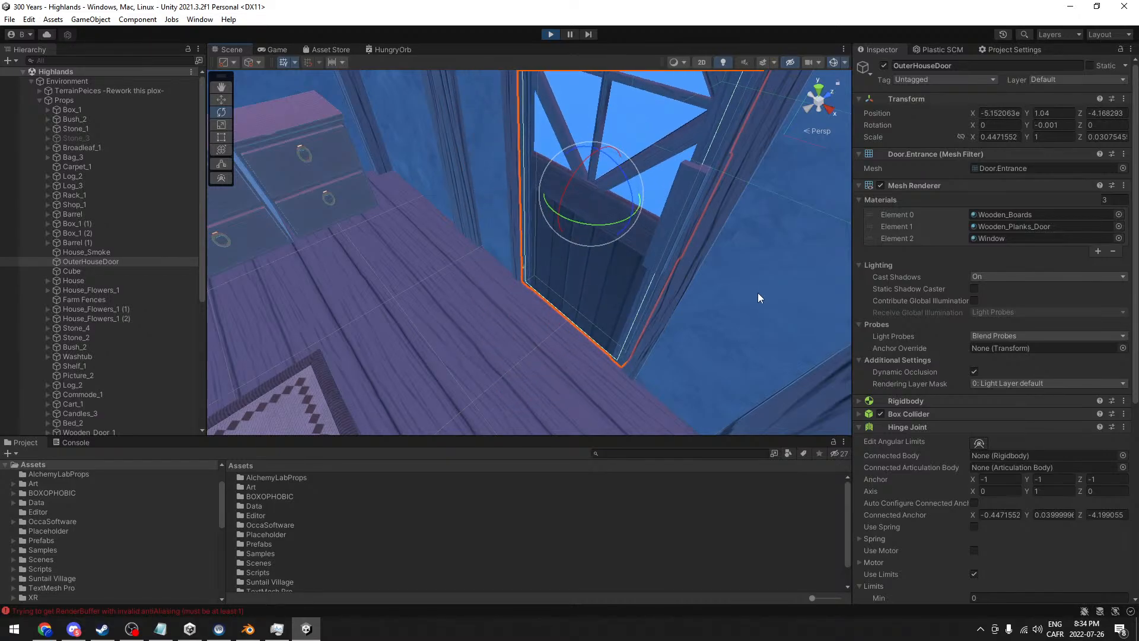
- Examine the closed door from inside the house and review its hinge joint settings
alt+drag(728, 288, 717, 214)
middle_drag(717, 214, 693, 274)
scroll(658, 233, down, 1)
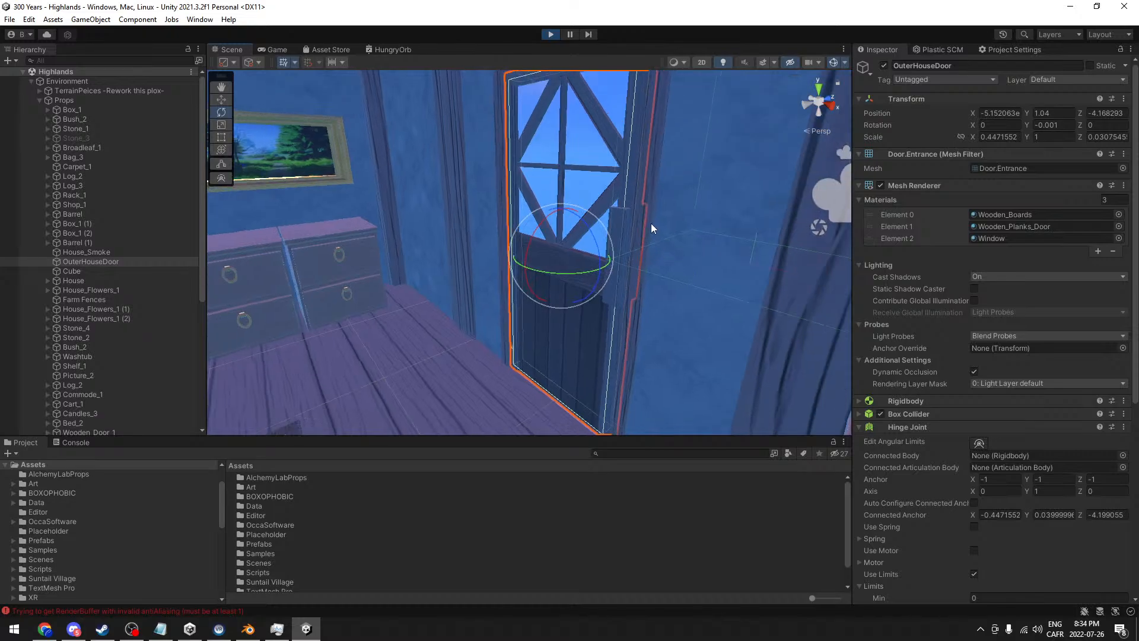
alt+drag(650, 223, 667, 281)
scroll(647, 268, down, 3)
scroll(998, 346, down, 8)
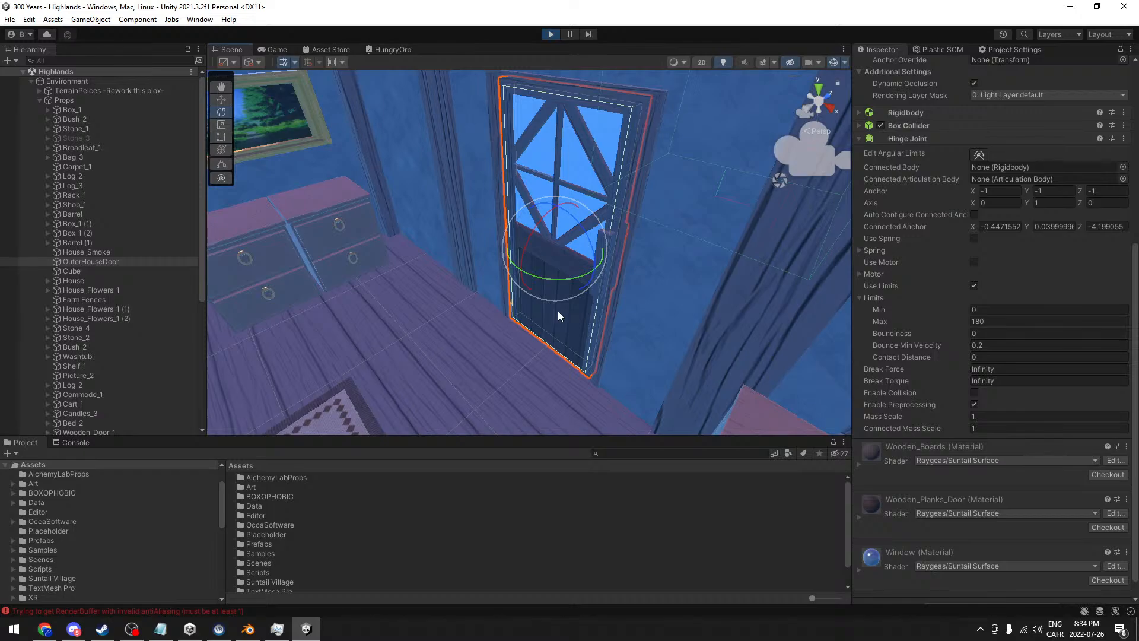
middle_drag(571, 279, 580, 286)
scroll(958, 258, up, 8)
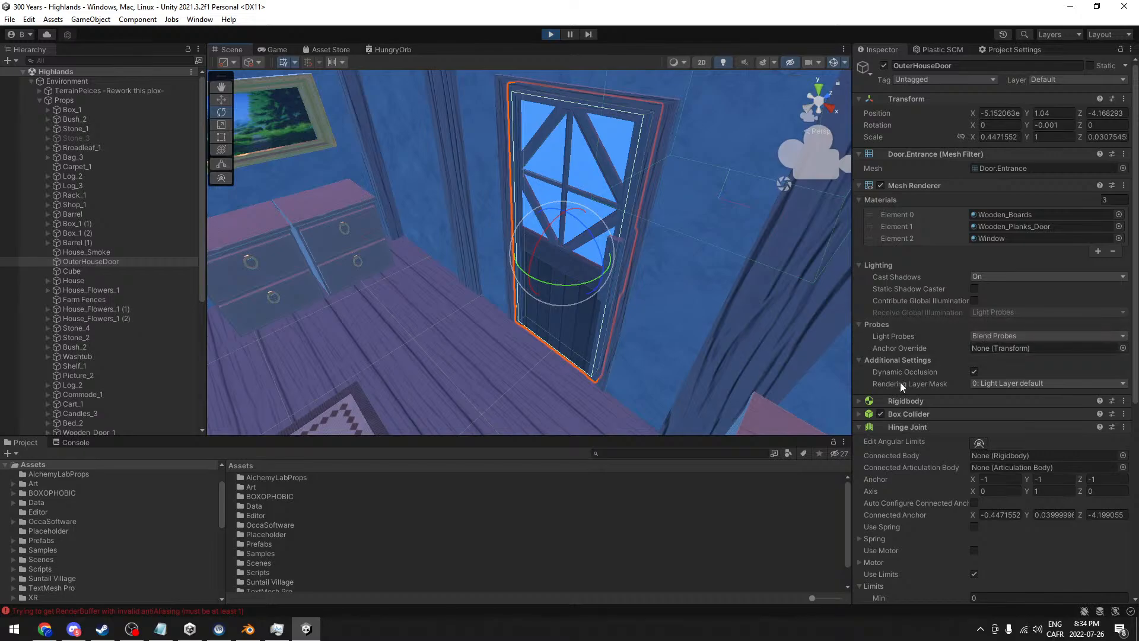
- Freeze the door Rigidbody's position on X, Y and Z and its rotation on X and Z, and test the swing
click(903, 401)
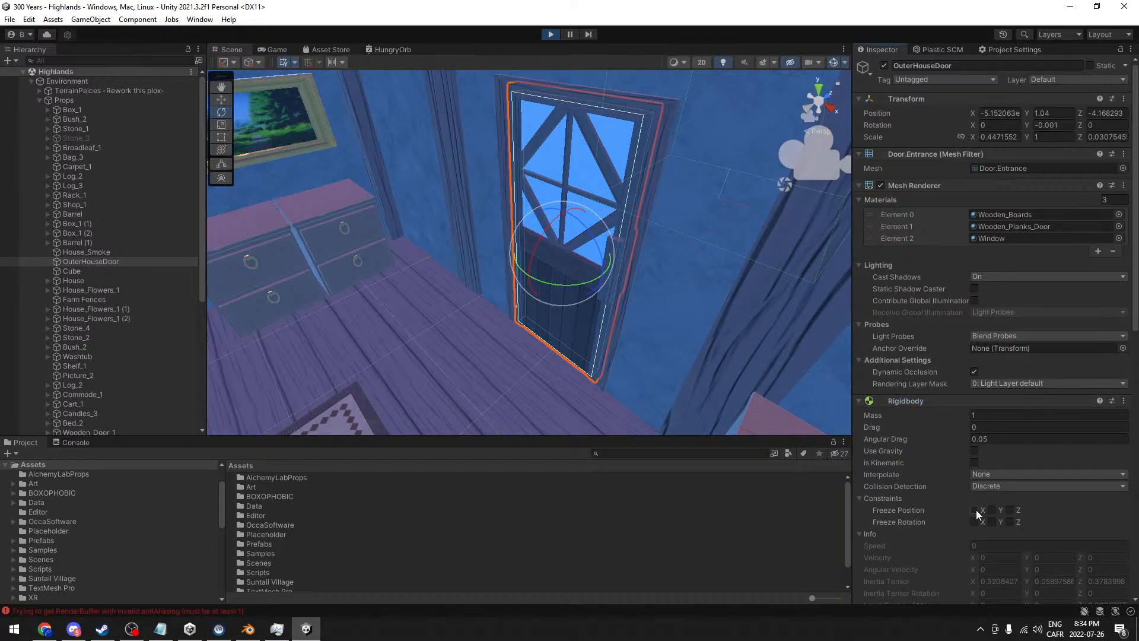
click(992, 509)
click(1010, 510)
click(1010, 522)
click(974, 521)
drag(556, 285, 492, 290)
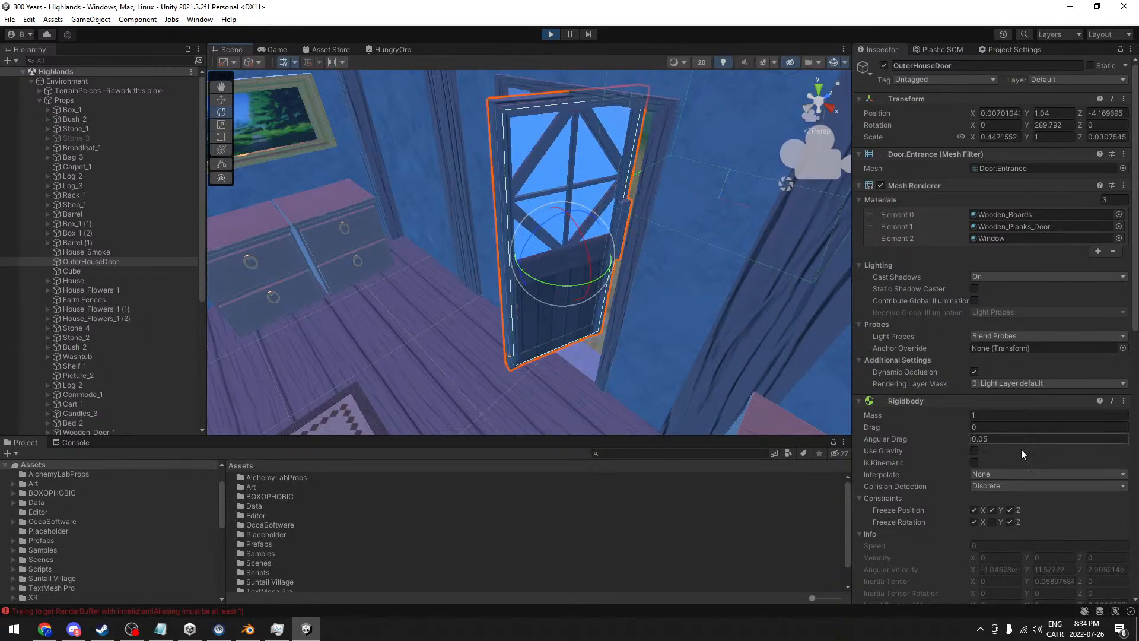
- Clear all position and rotation freeze constraints on the door's Rigidbody, testing the swing in between
click(973, 521)
click(1009, 521)
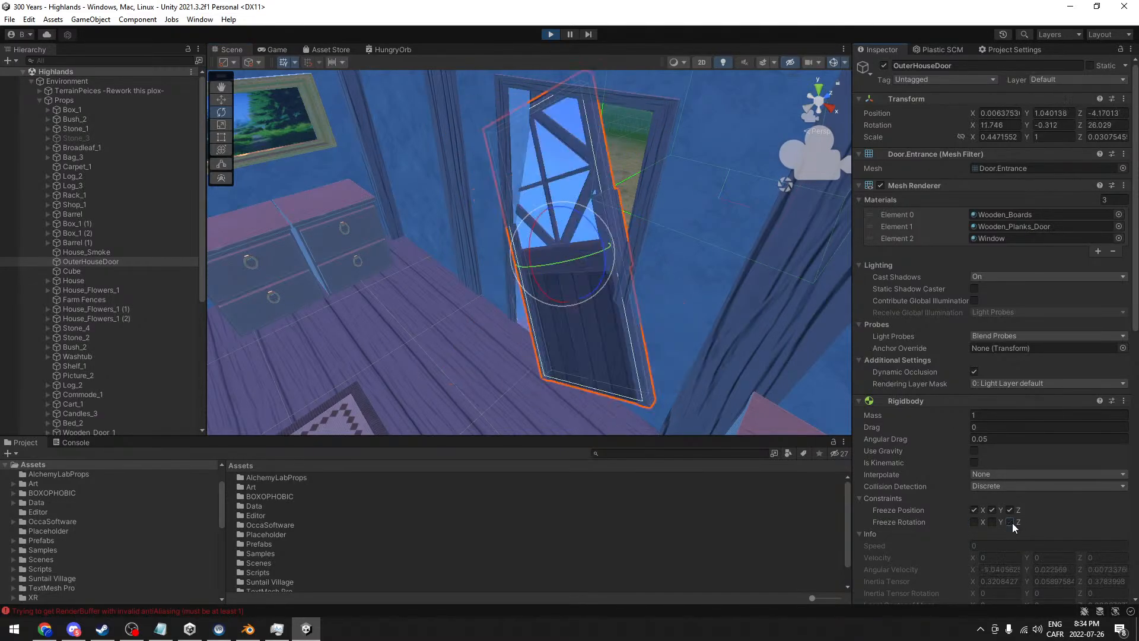
click(1009, 510)
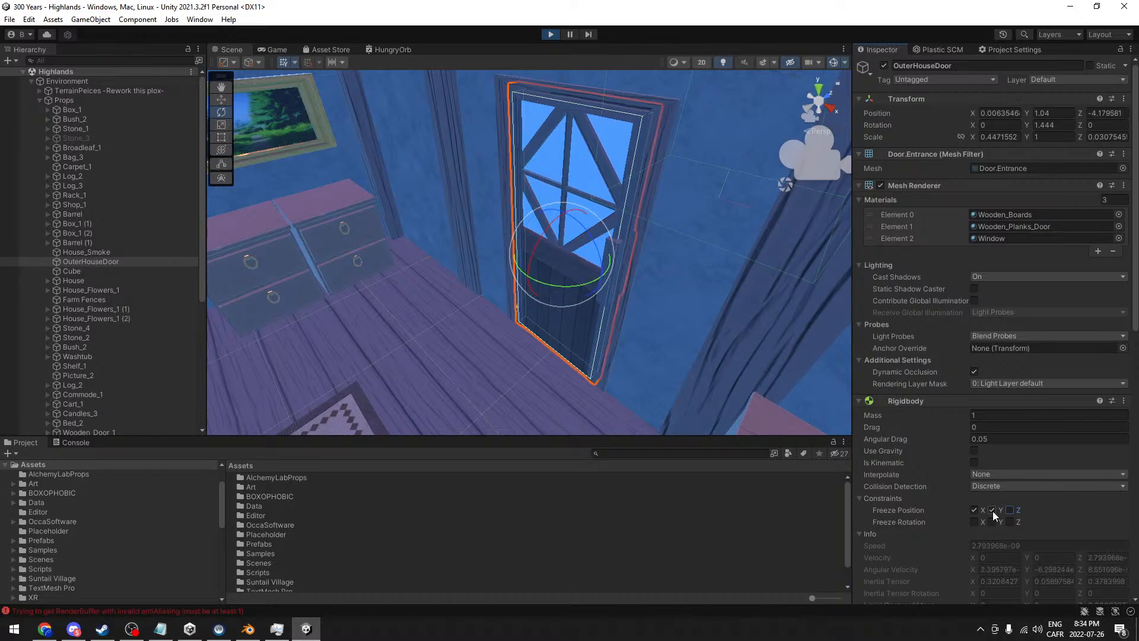
drag(589, 287, 391, 283)
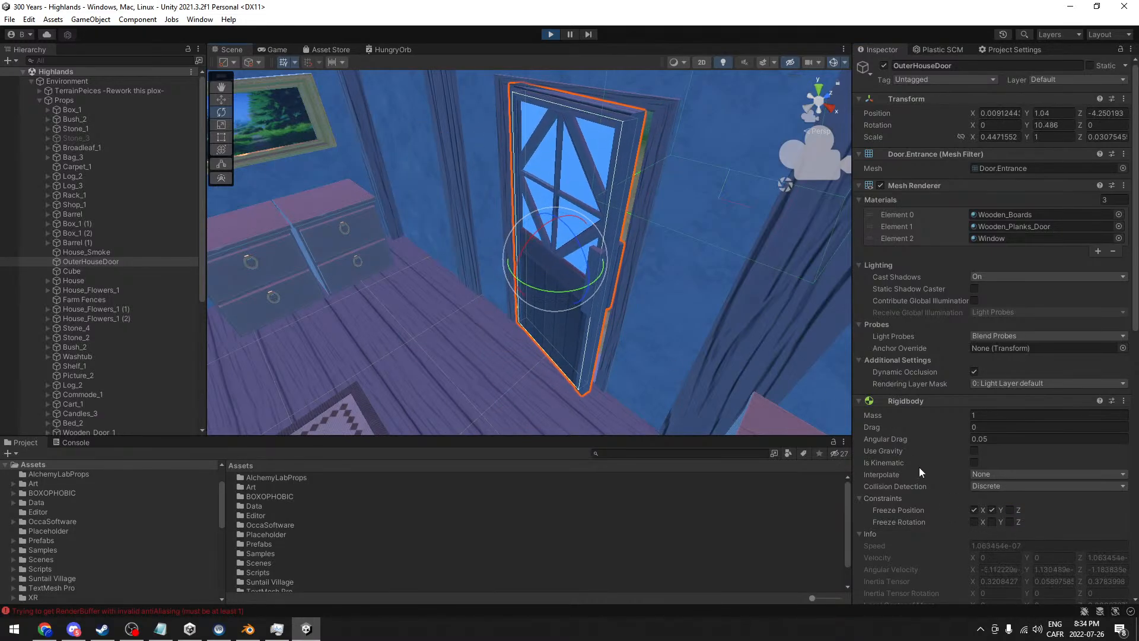
click(973, 510)
- Swing the unconstrained door in both directions to test how its hinge moves
drag(564, 291, 367, 268)
drag(487, 292, 302, 266)
drag(426, 268, 712, 285)
- Set the door hinge joint's maximum limit to 170
alt+drag(599, 231, 525, 342)
scroll(982, 330, down, 10)
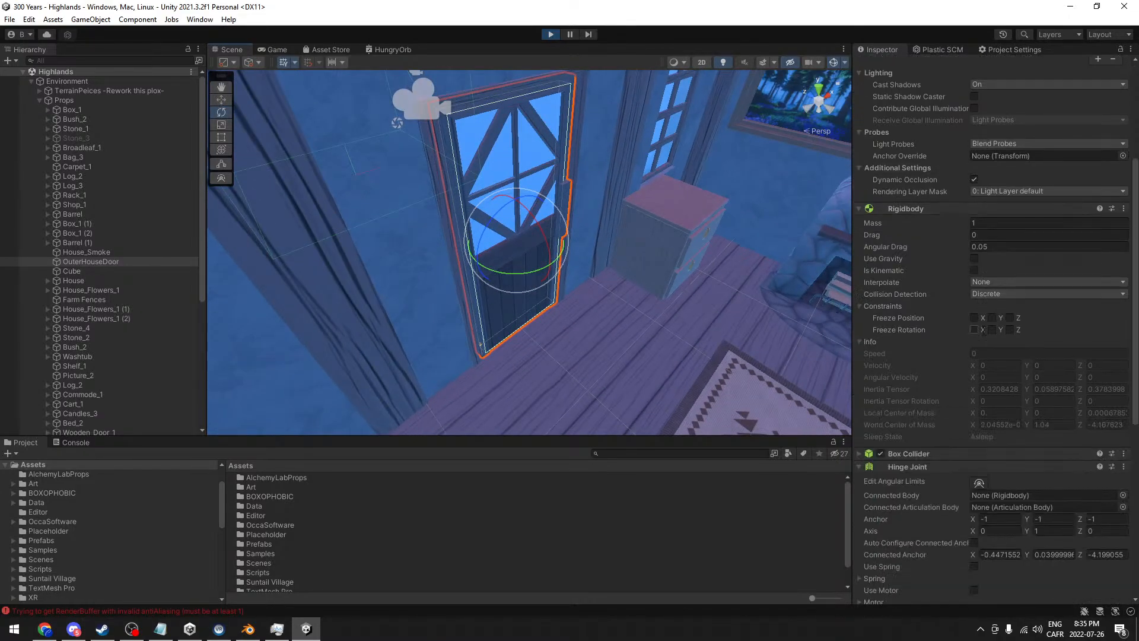
scroll(978, 430, down, 5)
click(996, 301)
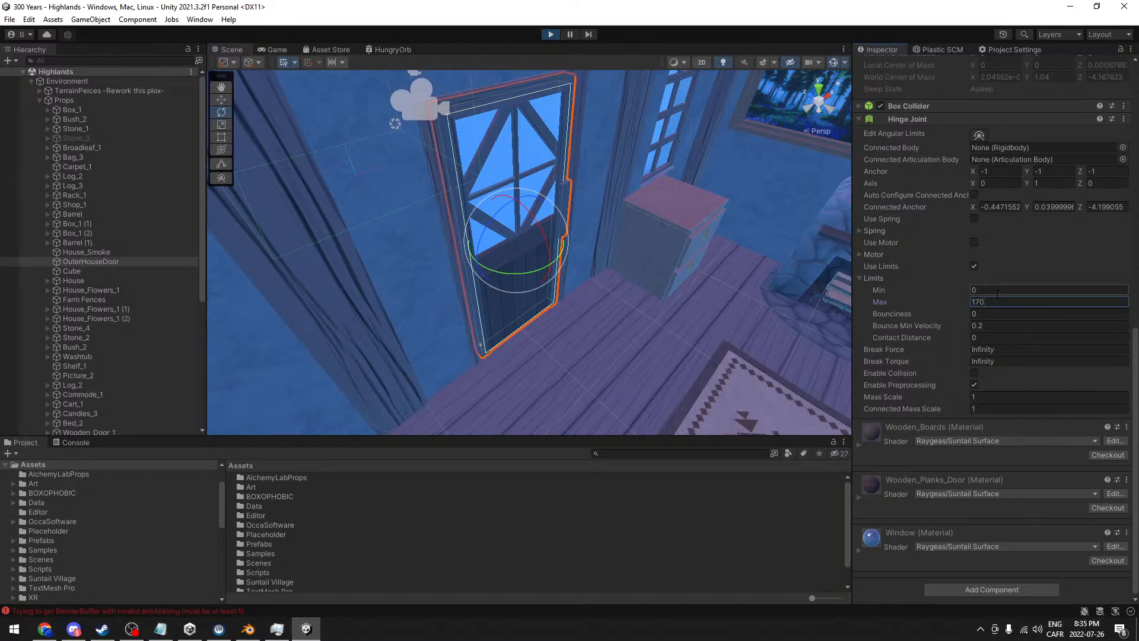
- Swing the door about its Y axis by varying its rotation to test the hinge's movement
drag(522, 271, 218, 331)
scroll(981, 174, up, 15)
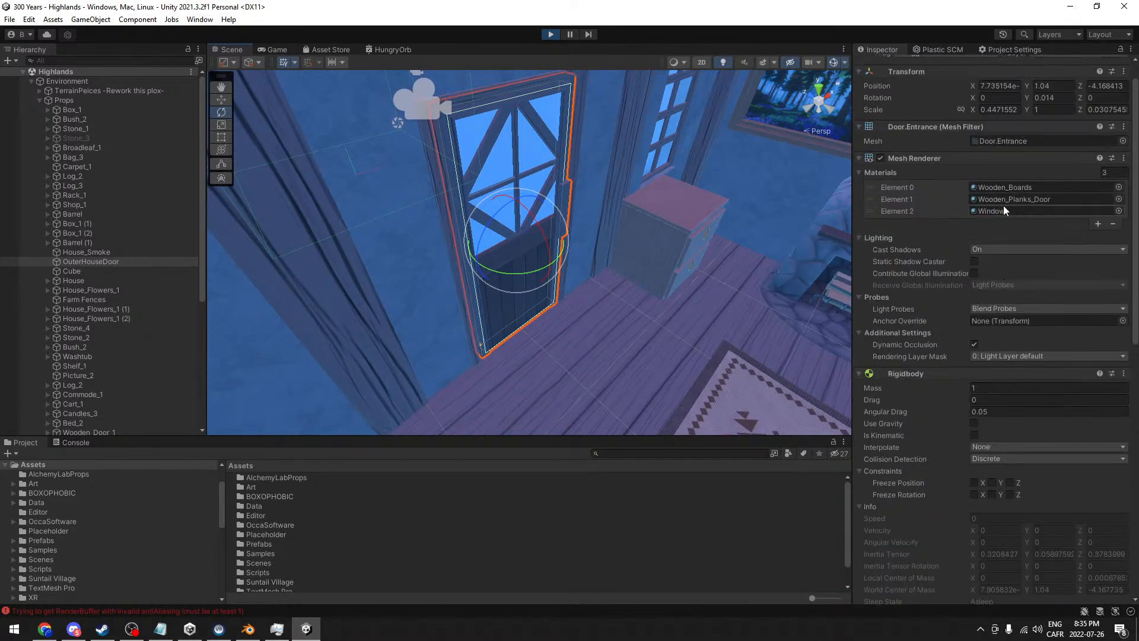
drag(1025, 126, 1110, 110)
drag(1028, 127, 348, 65)
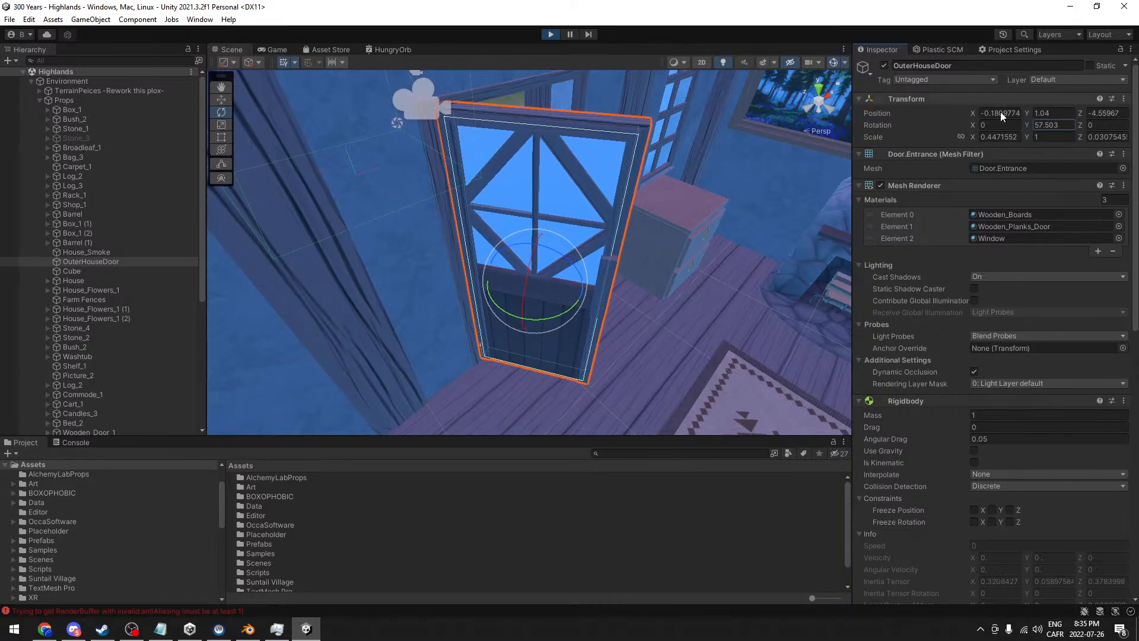
drag(1029, 130, 1007, 133)
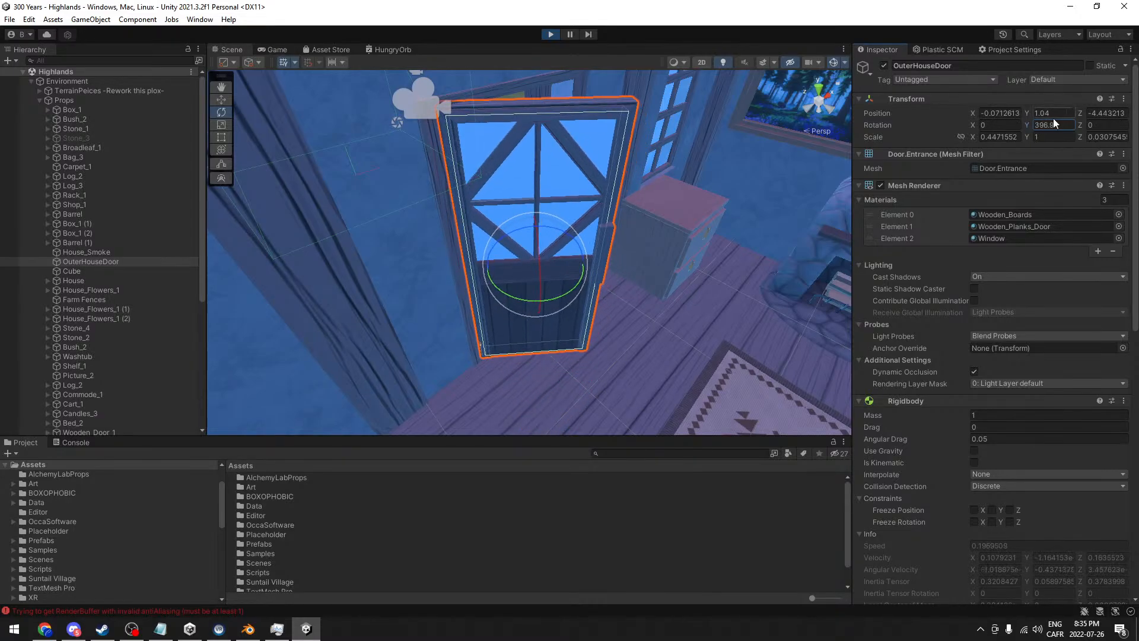
- Test the hinge at specific angles by setting the door's Y rotation to 170 and to 160
click(1058, 127)
text(170)
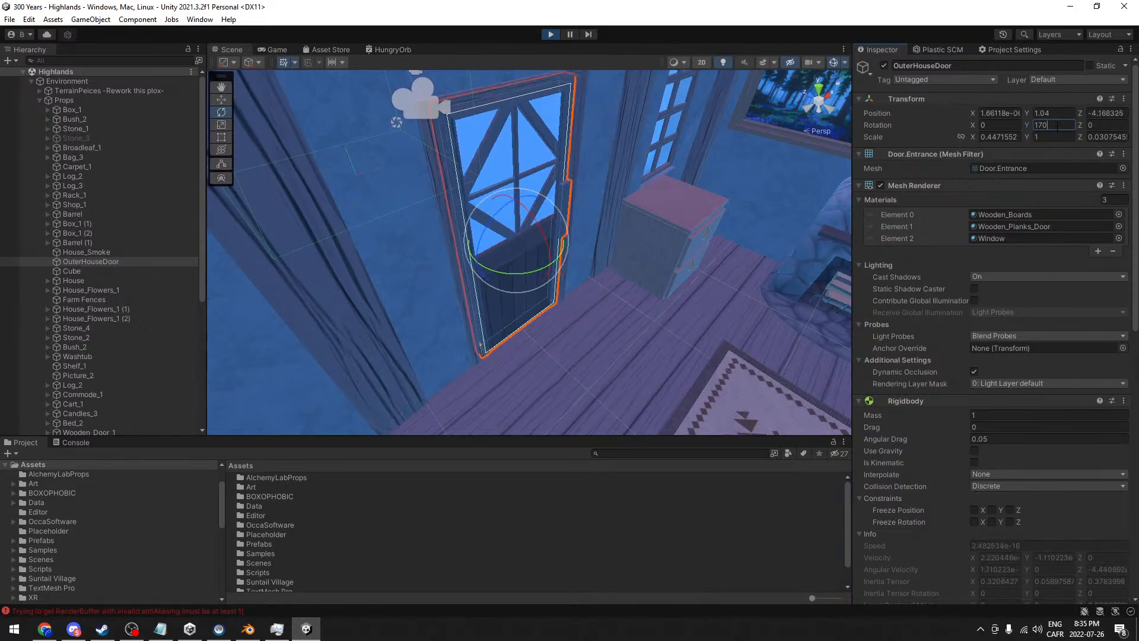
key(BackSpace)
key(BackSpace)
text(60)
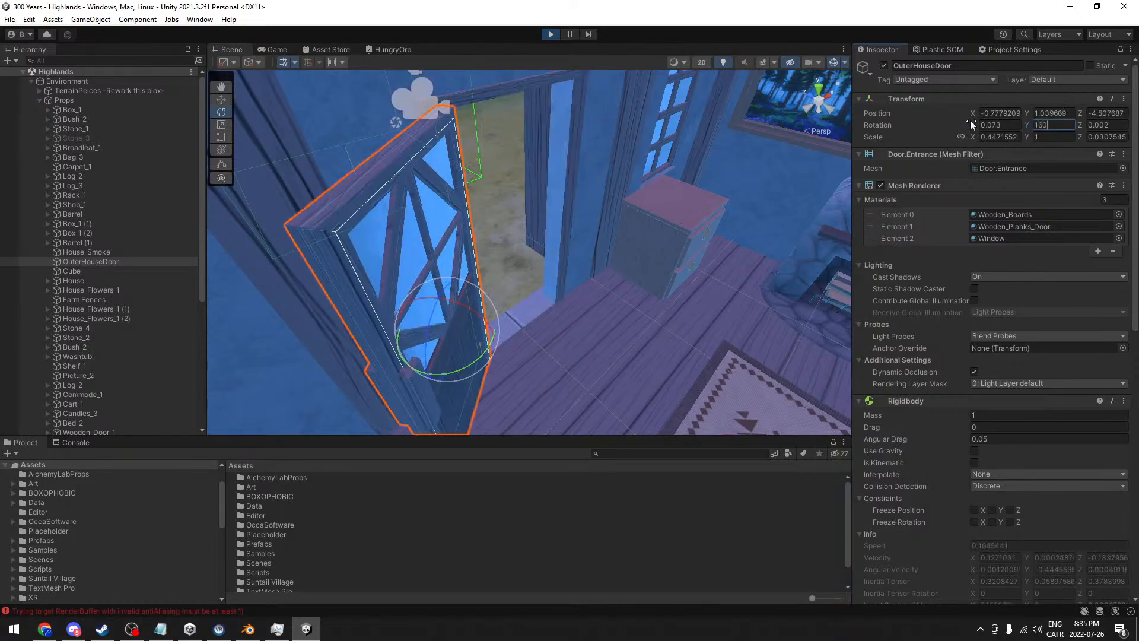
alt+drag(537, 368, 485, 312)
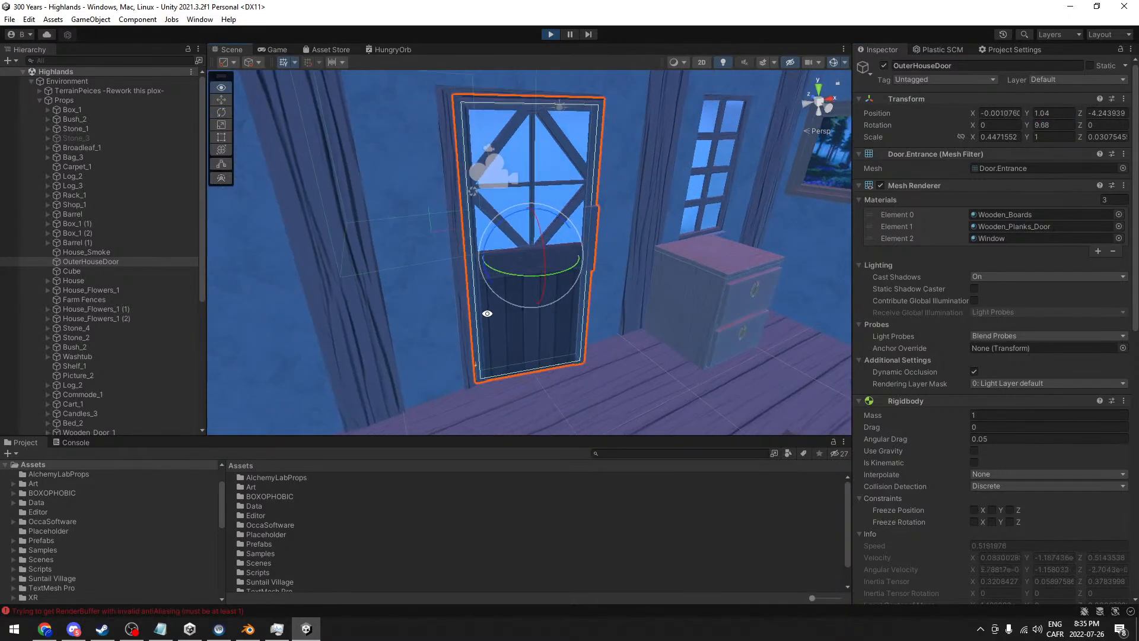
- Set the hinge joint's Bounce Min Velocity to 0 and test the door with a Y rotation of 160
scroll(963, 330, down, 13)
scroll(963, 330, down, 5)
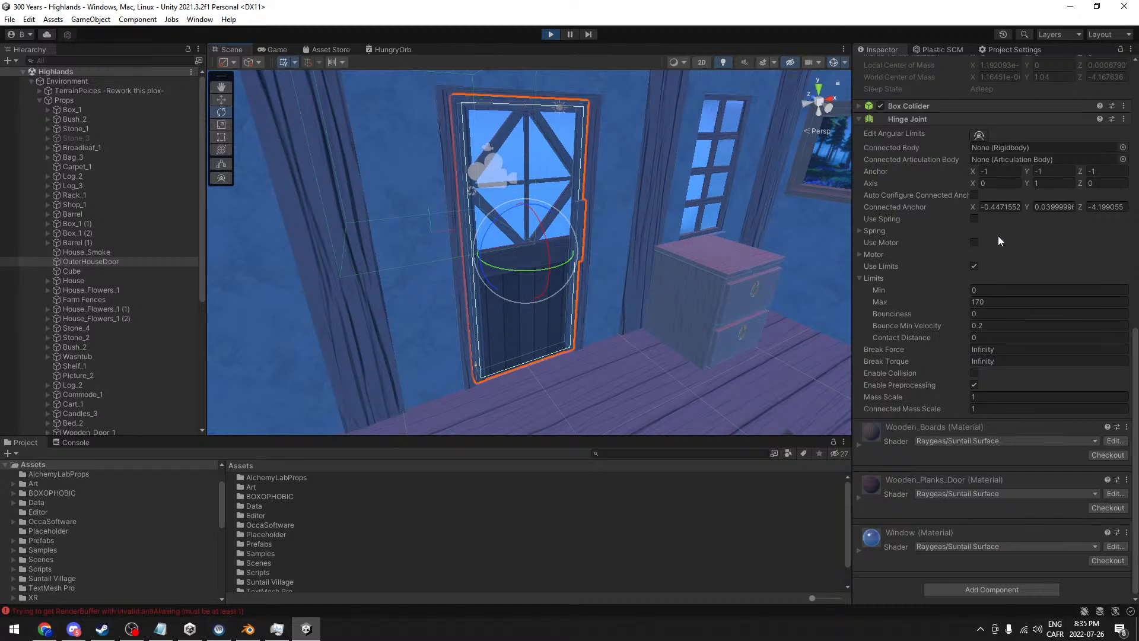
click(992, 325)
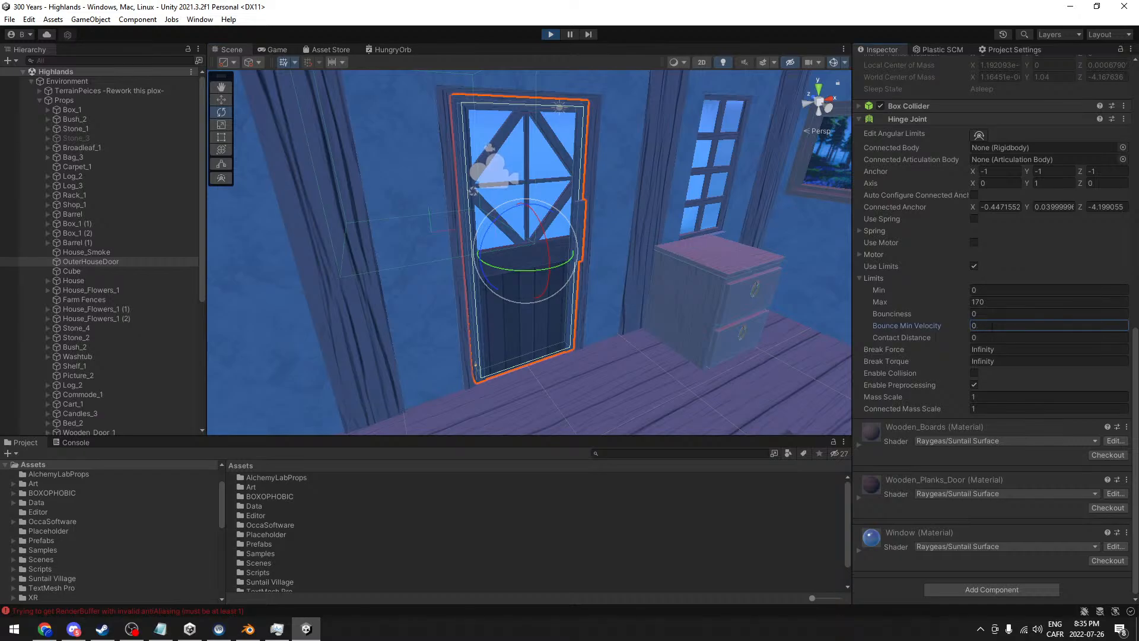
scroll(1047, 374, up, 15)
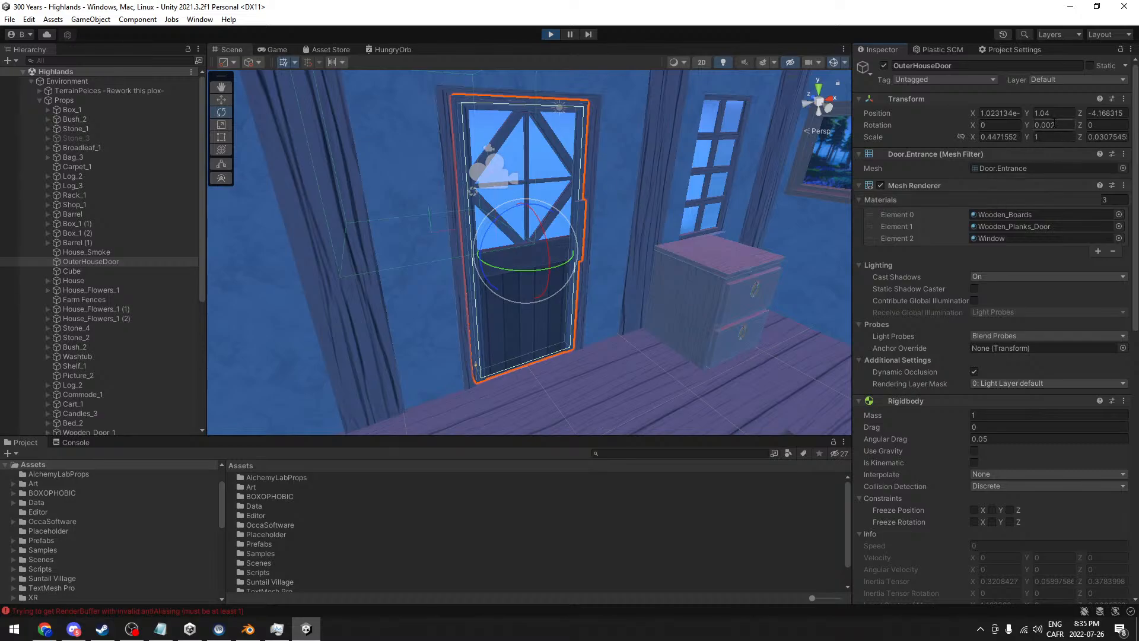
text(160)
- Copy the door's Hinge Joint component, exit play mode and paste its values onto the existing Hinge Joint
scroll(985, 237, down, 10)
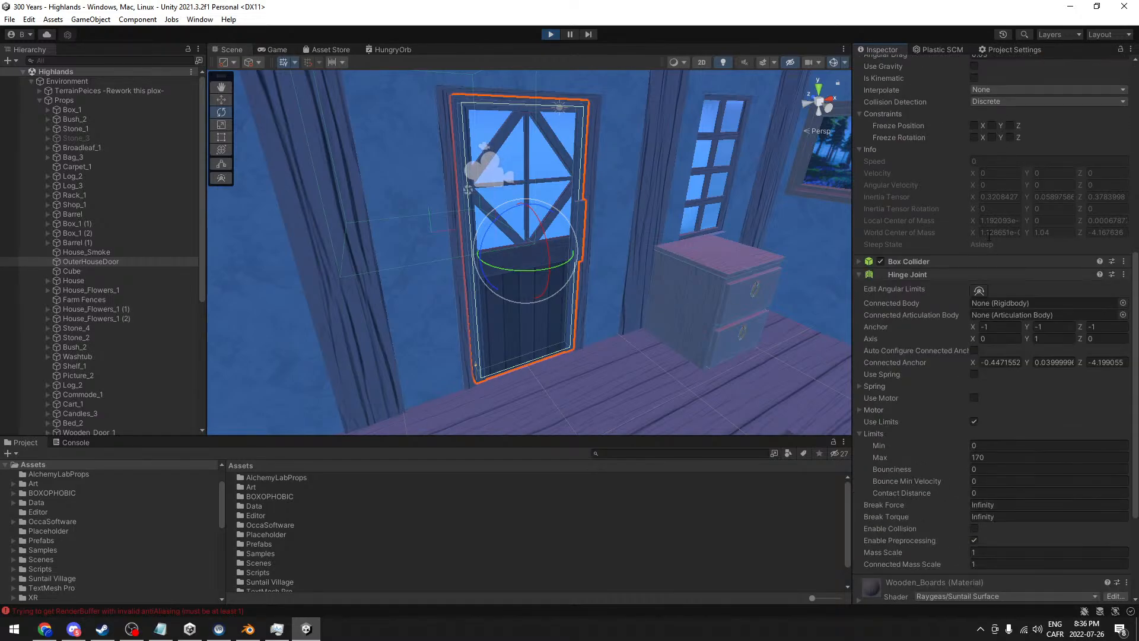
right_click(997, 274)
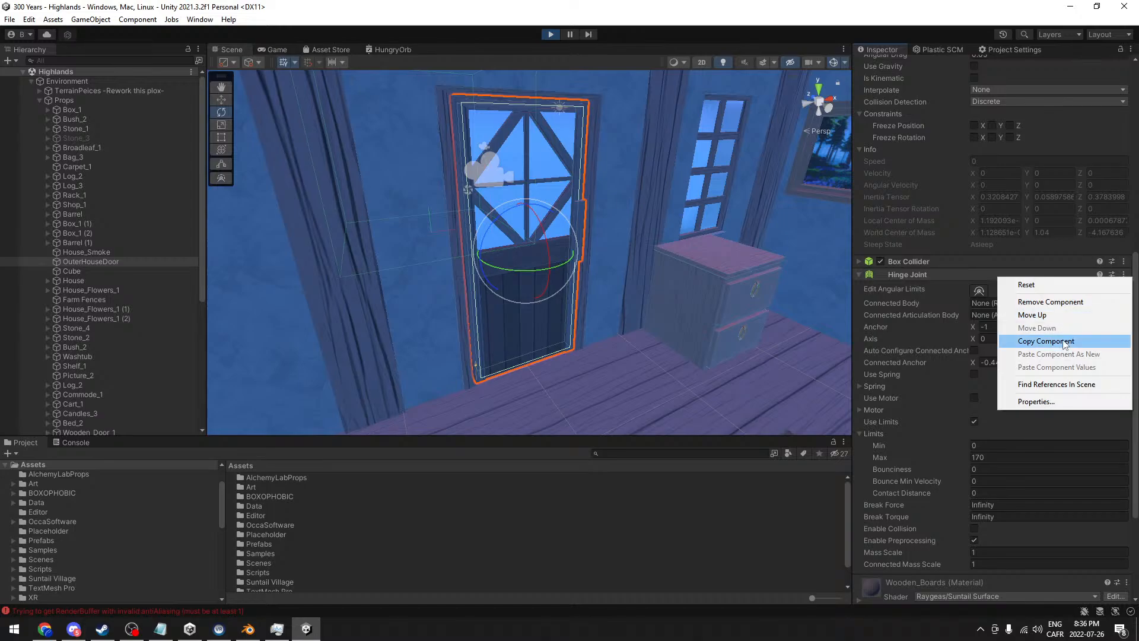
click(1038, 343)
click(550, 34)
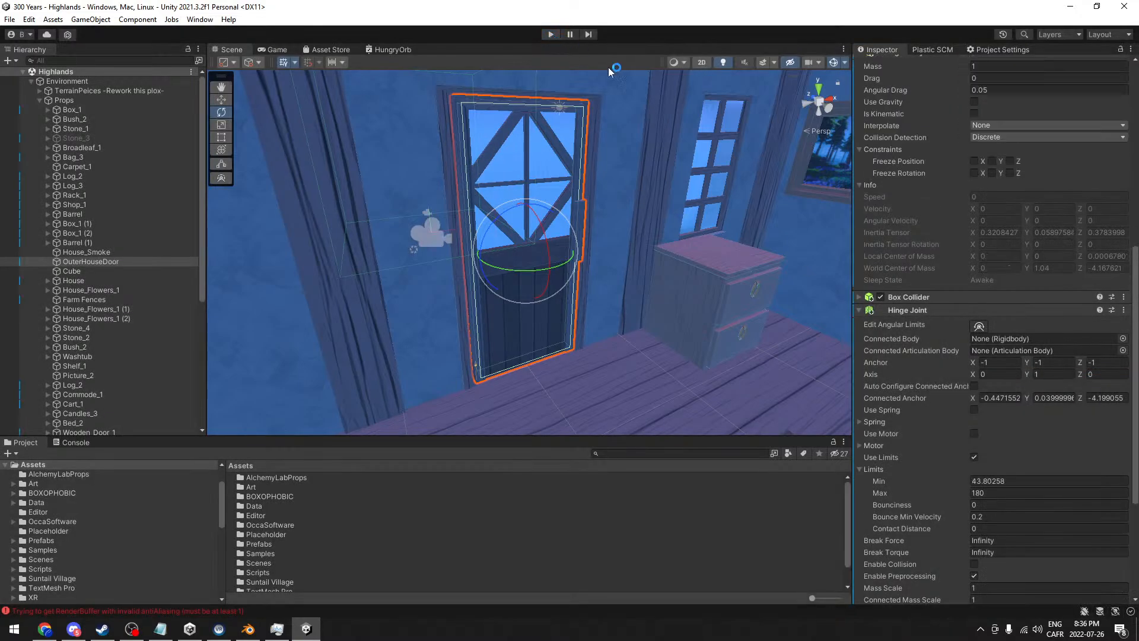
right_click(987, 290)
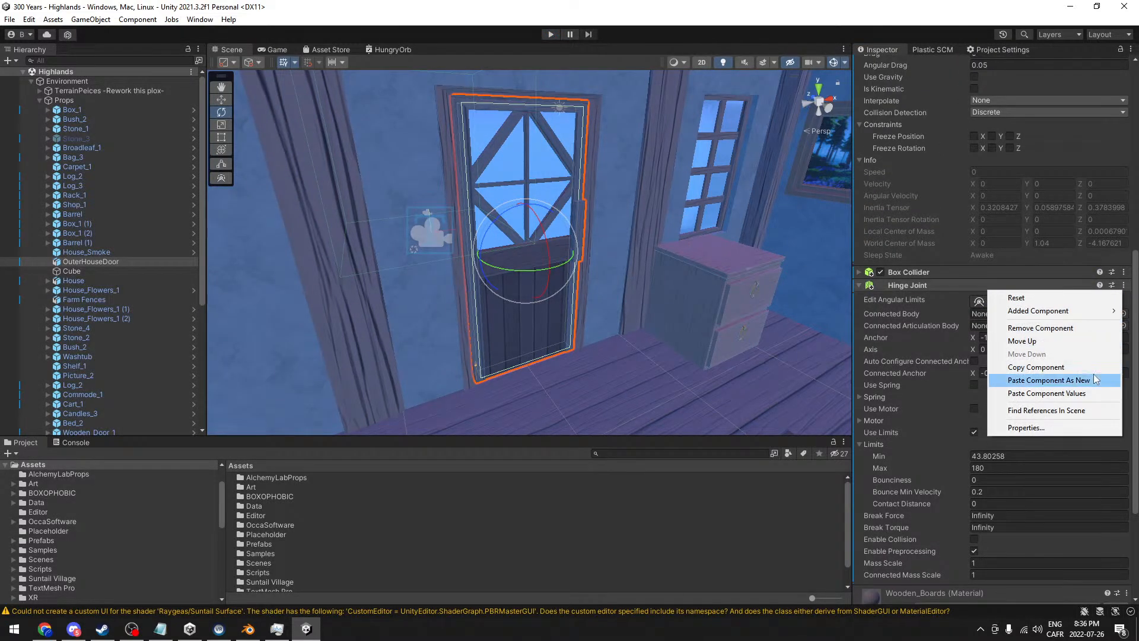
click(1083, 390)
- Disable Enable Preprocessing on the door's hinge joint and test the door's swing in play mode from the Scene view
scroll(937, 353, down, 4)
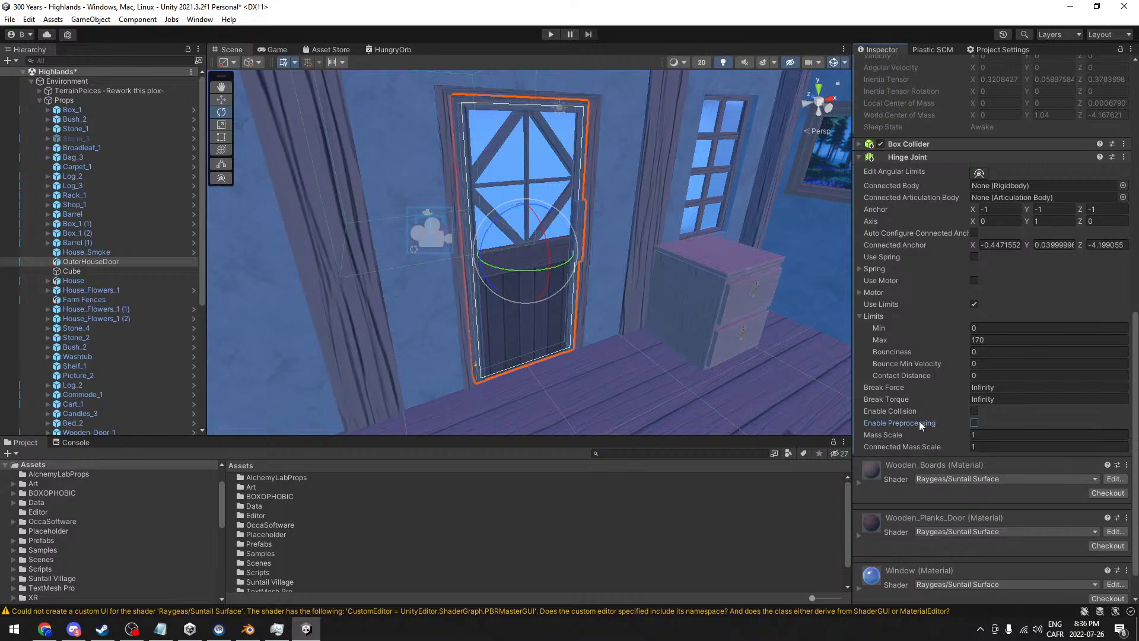
click(549, 34)
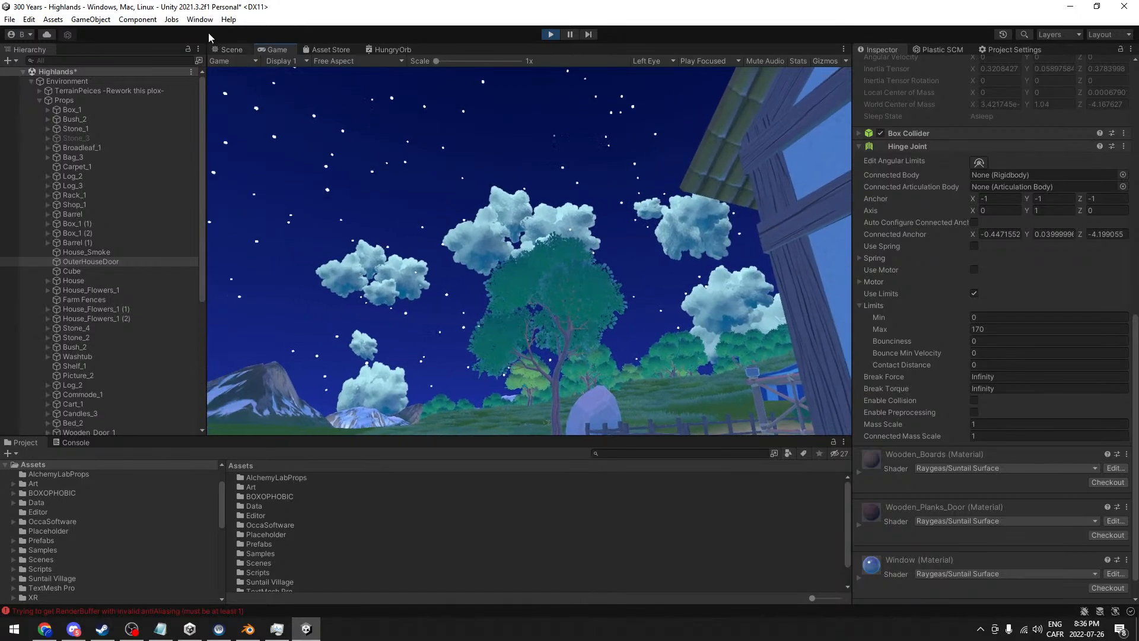
click(229, 50)
drag(522, 270, 409, 303)
middle_drag(635, 317, 645, 294)
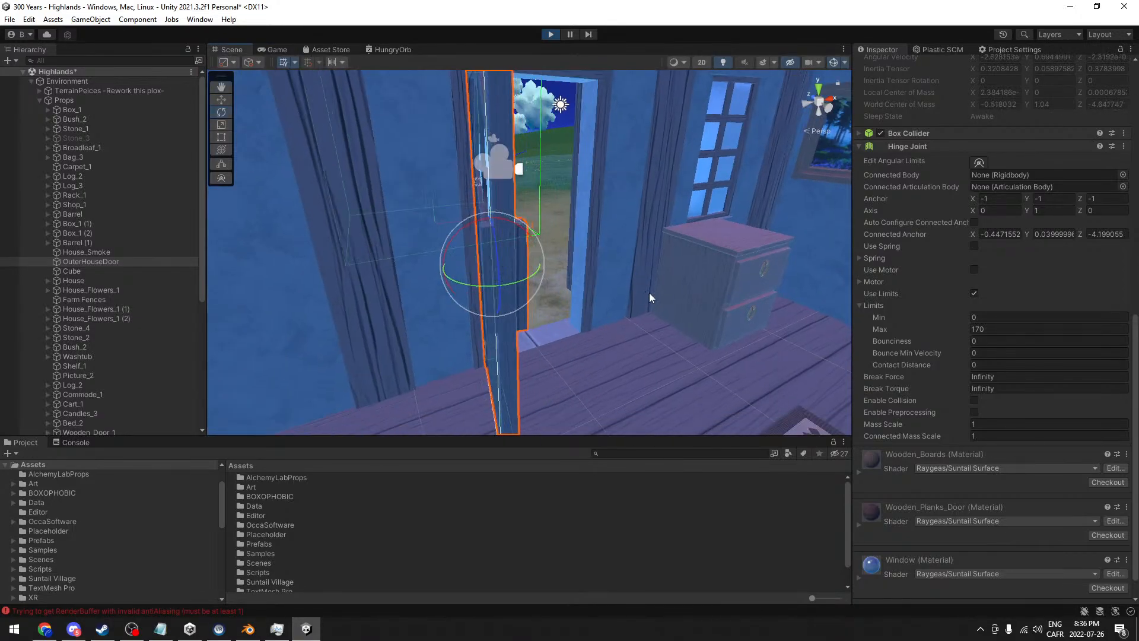
scroll(644, 294, down, 3)
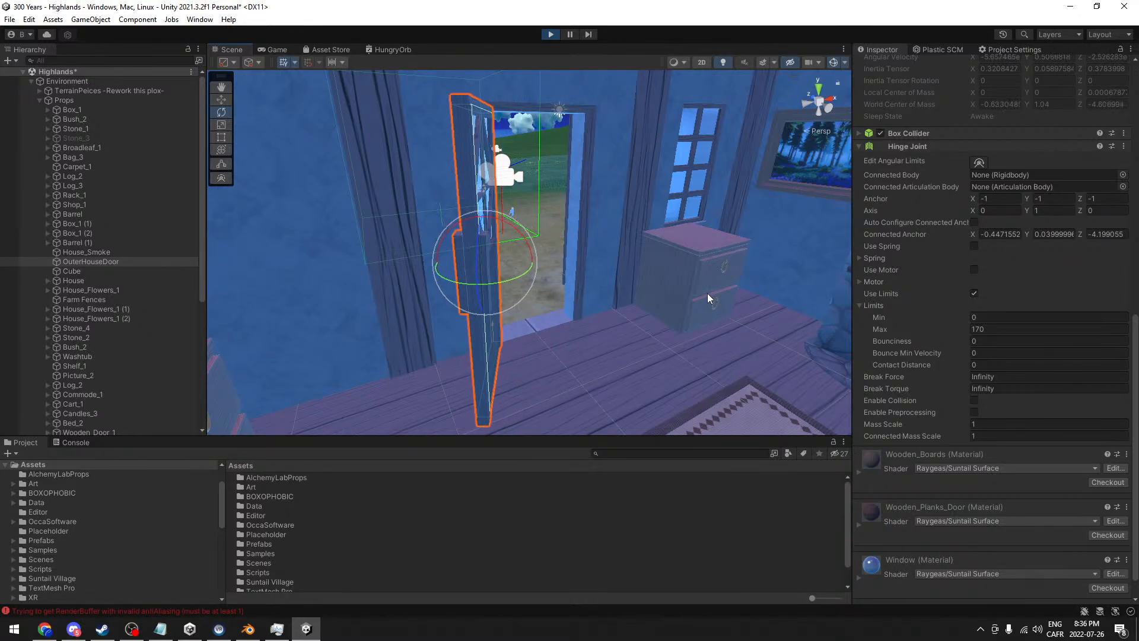
alt+drag(518, 288, 613, 404)
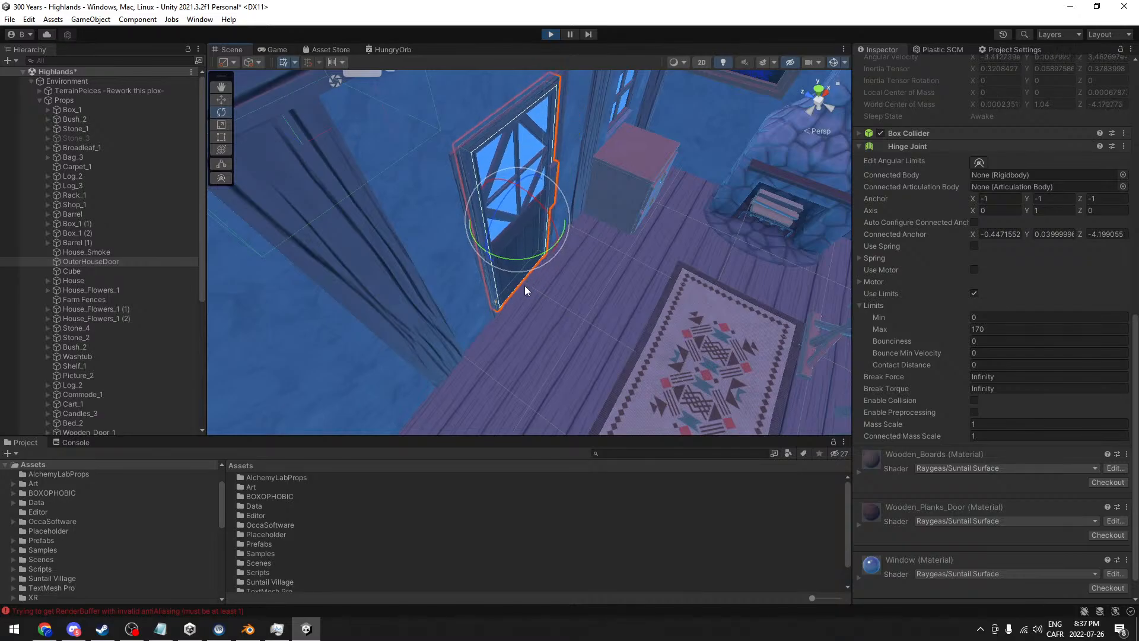
- Set the door's Box Collider size on Z to 1.65 and examine how the door swings
scroll(956, 265, down, 2)
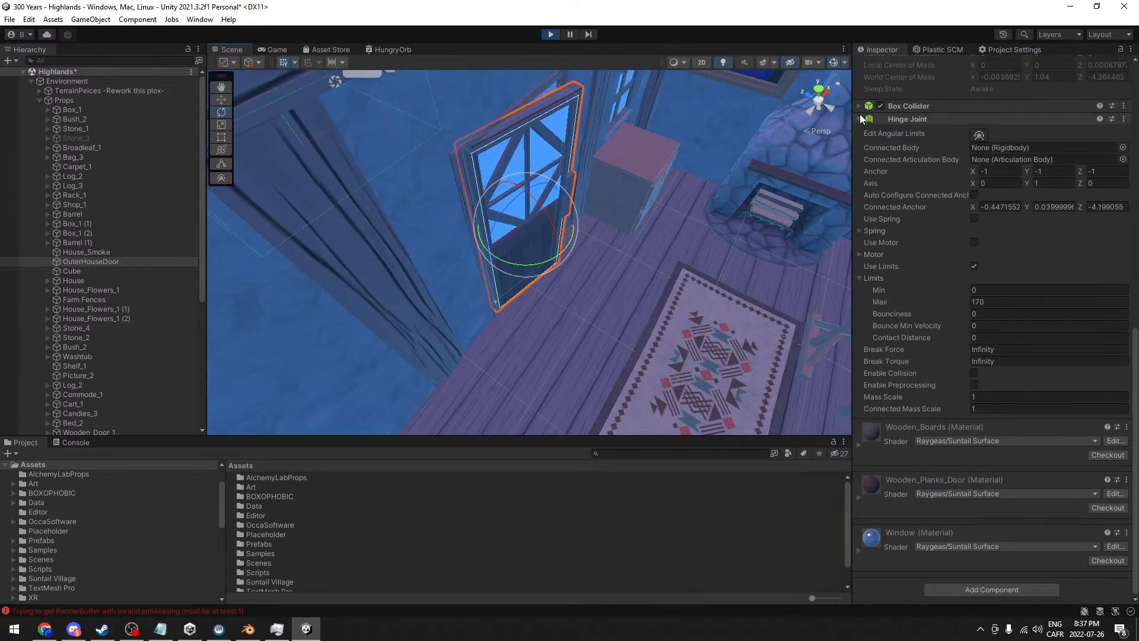
click(859, 105)
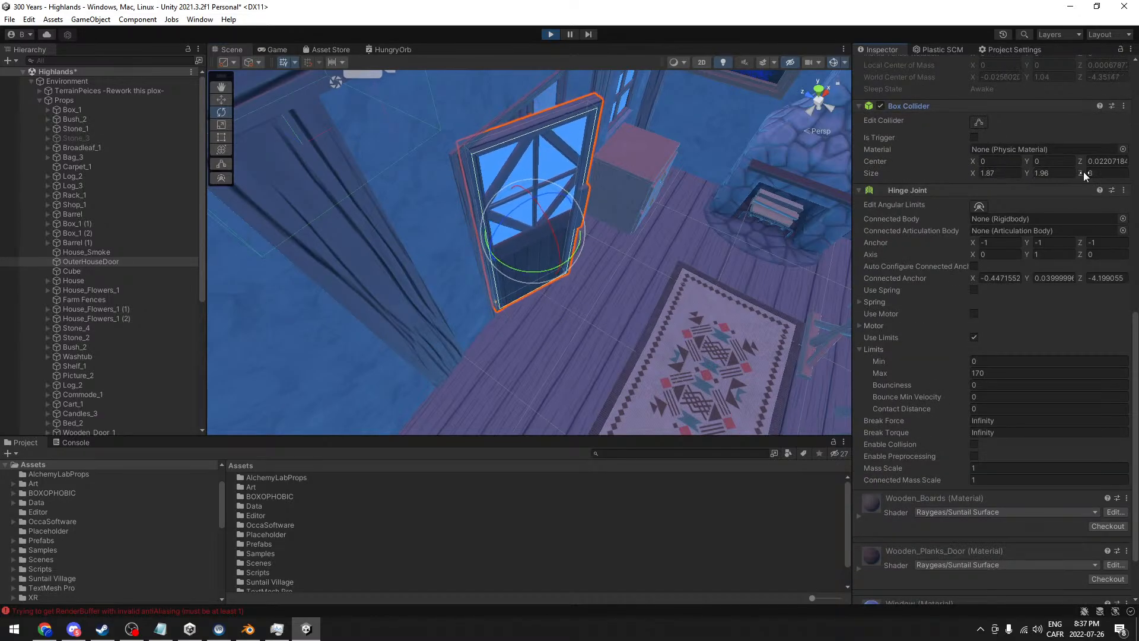
drag(1069, 172, 1050, 173)
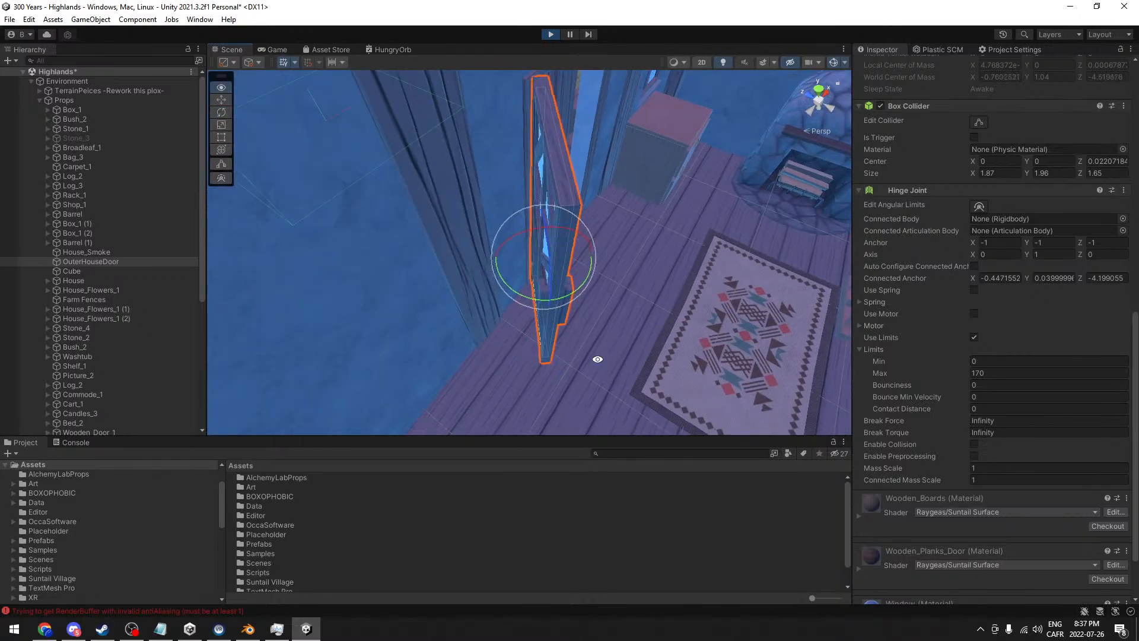
scroll(979, 364, up, 2)
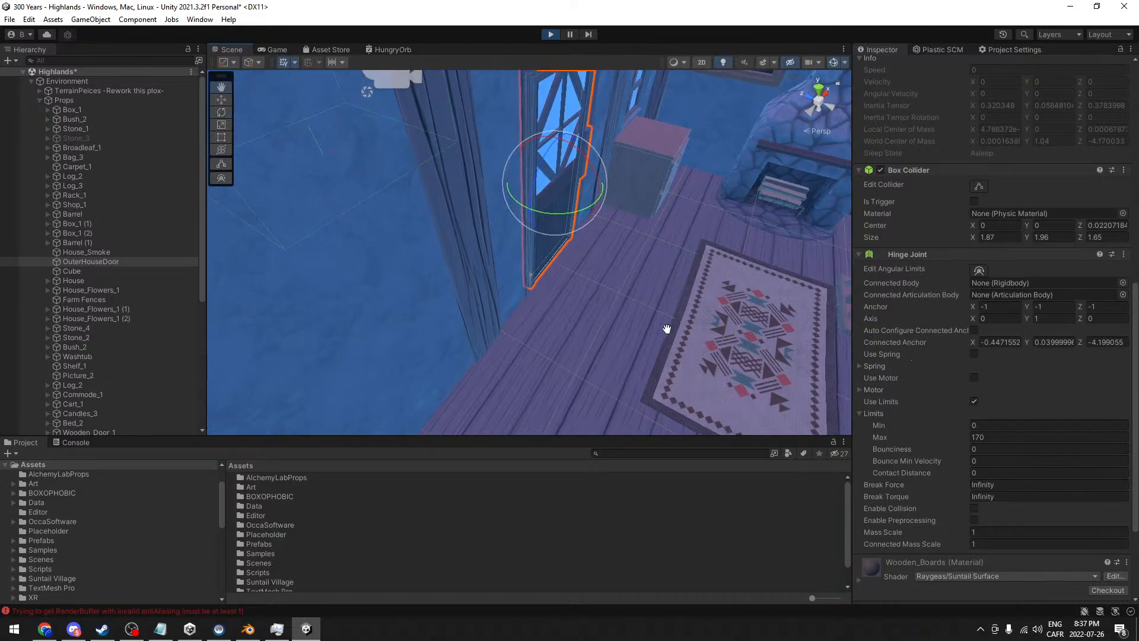
middle_drag(669, 320, 656, 346)
scroll(656, 346, down, 1)
- Set the door Rigidbody's Angular Drag to 0.1 and test the swing
scroll(969, 290, up, 5)
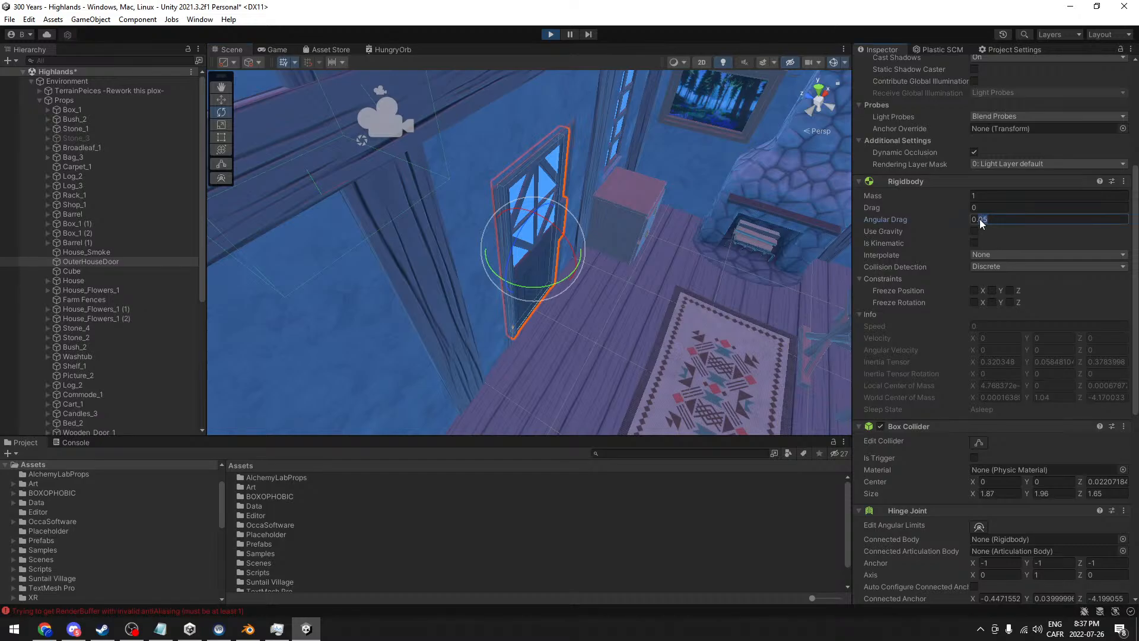
text(1)
drag(546, 291, 430, 374)
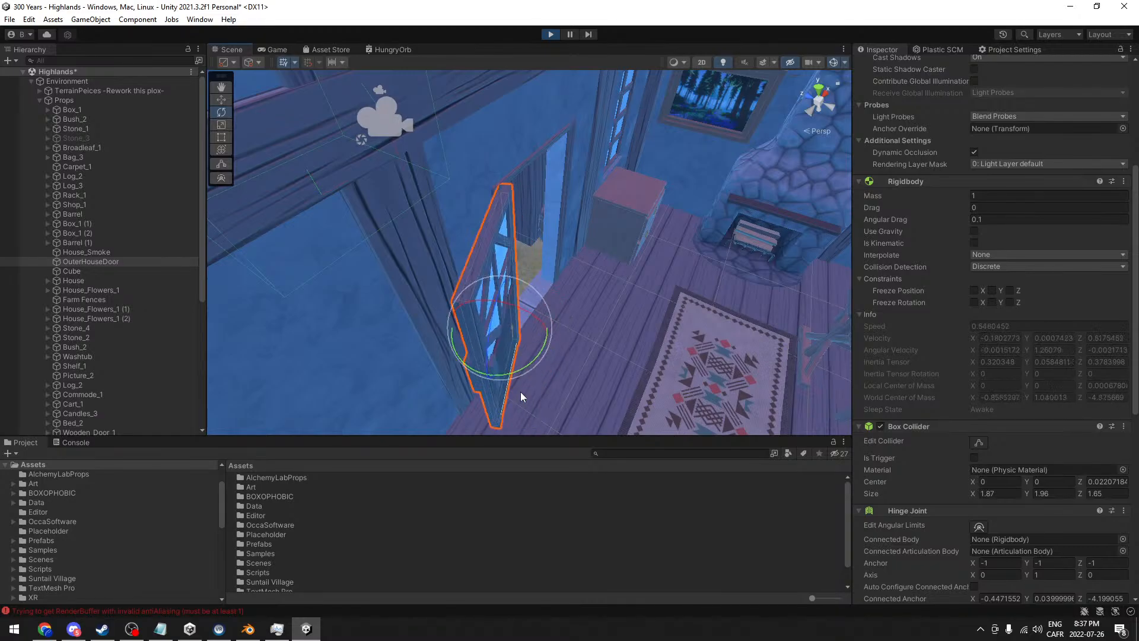
drag(543, 355, 502, 371)
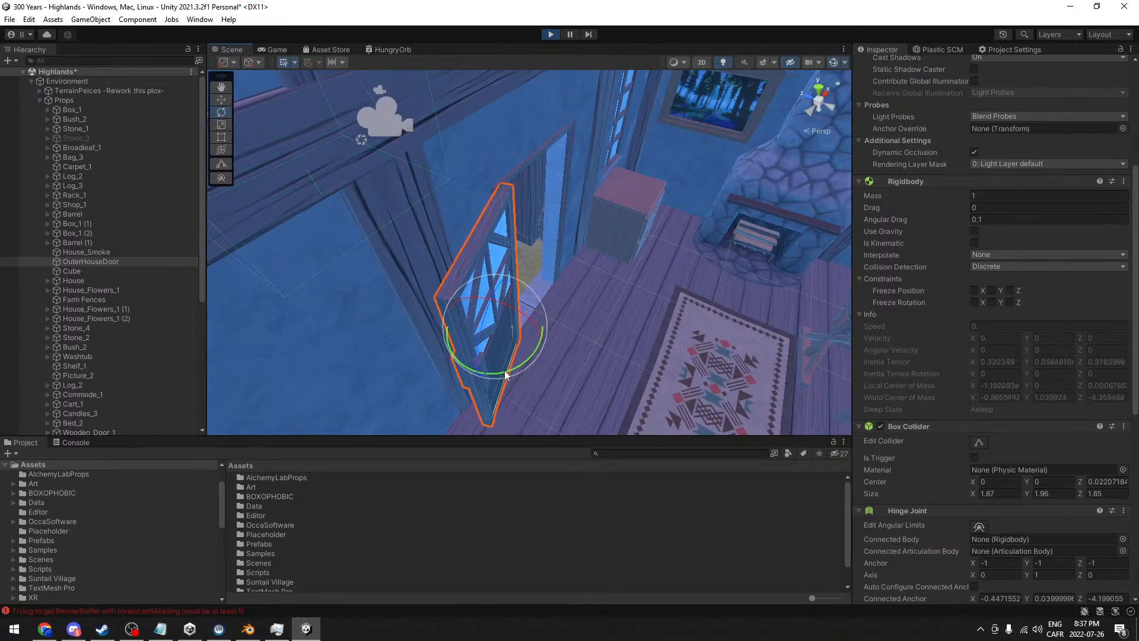
alt+drag(613, 363, 561, 350)
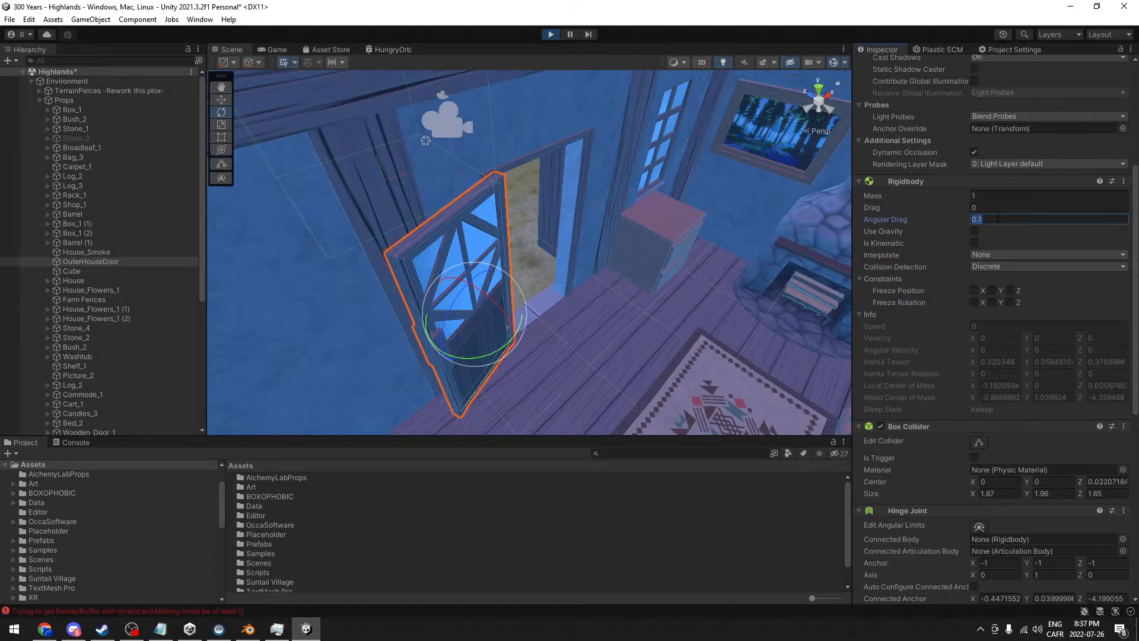
- Set the door Rigidbody's Angular Drag and Drag to 0.25 and test the swing
text(5)
key(Return)
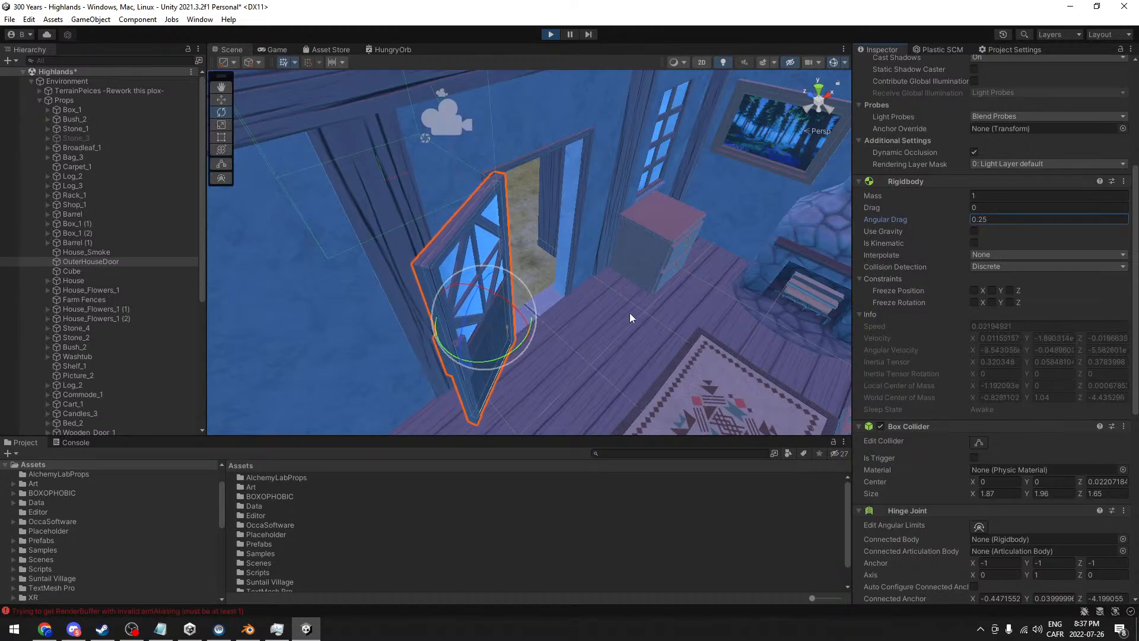
click(991, 209)
text(0.25)
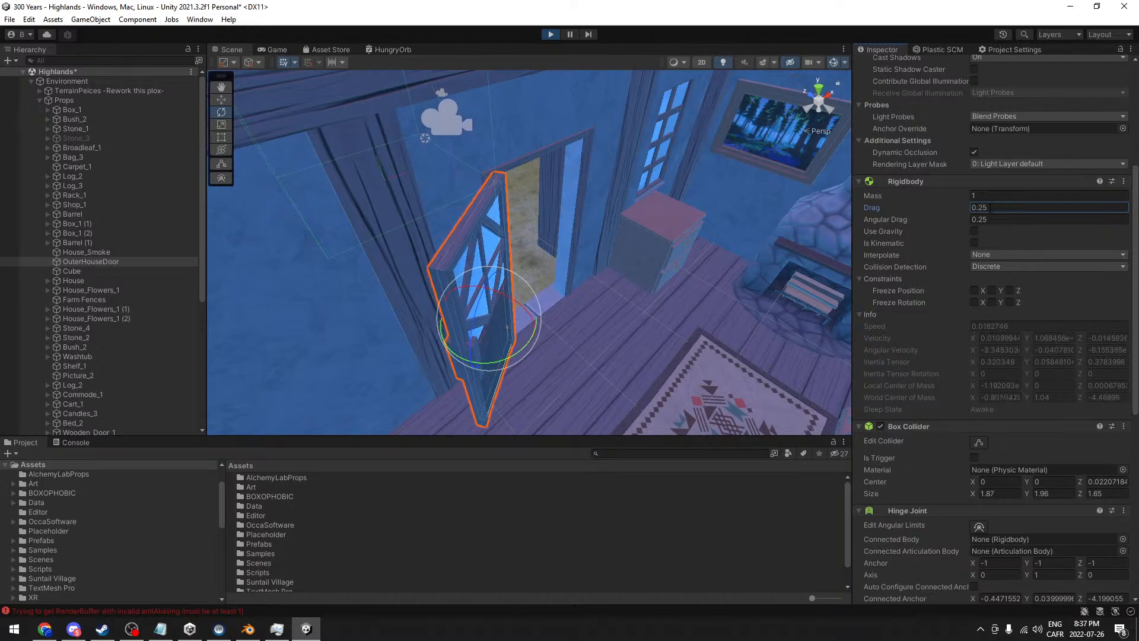
drag(511, 356, 609, 329)
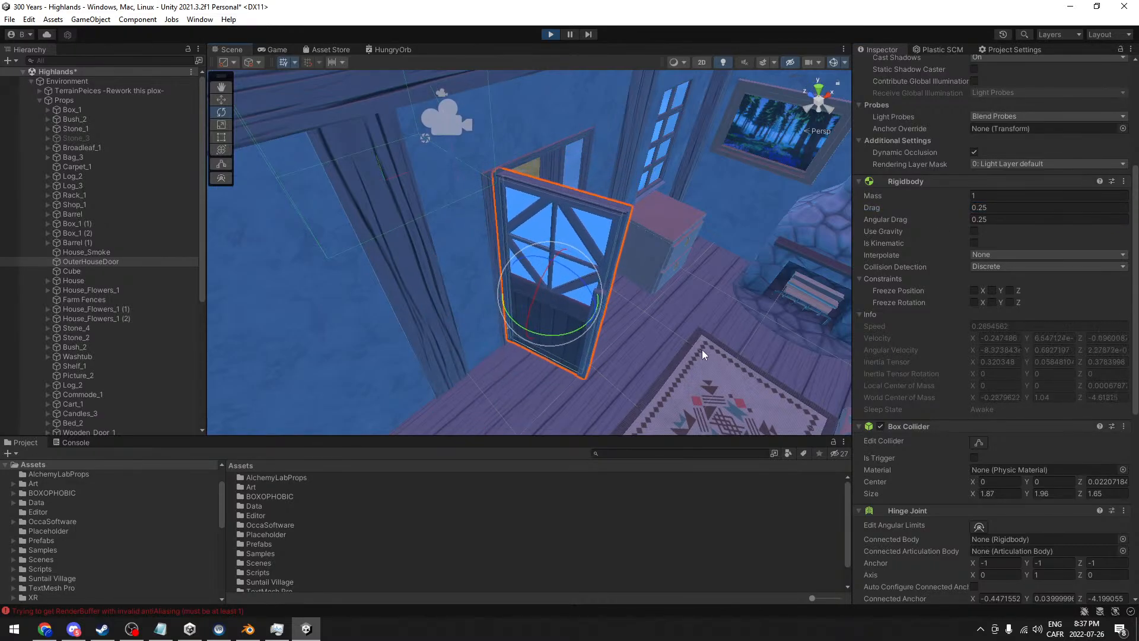
alt+drag(682, 341, 682, 323)
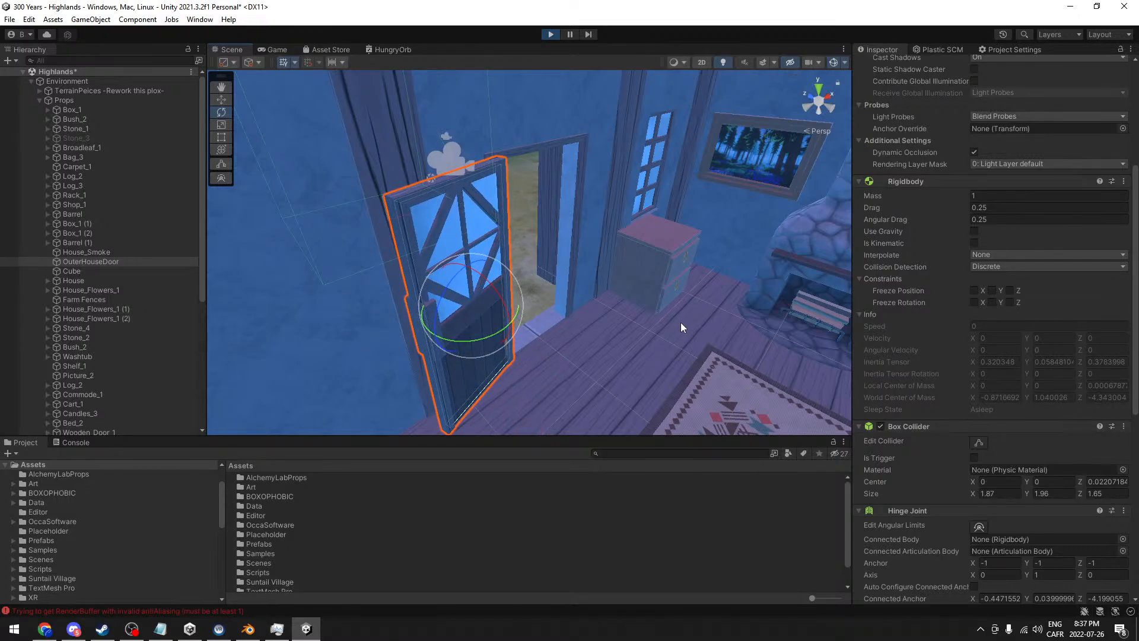
- Try a mass of 10 on the door's Rigidbody and set it back to 1
click(983, 196)
text(10)
key(BackSpace)
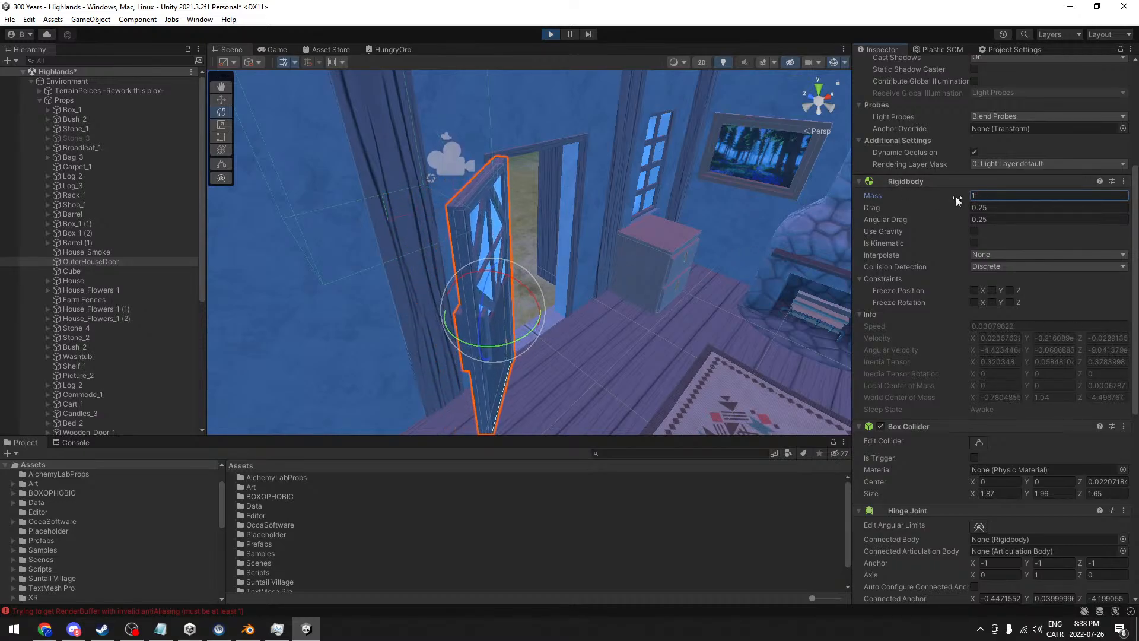
alt+drag(687, 311, 635, 338)
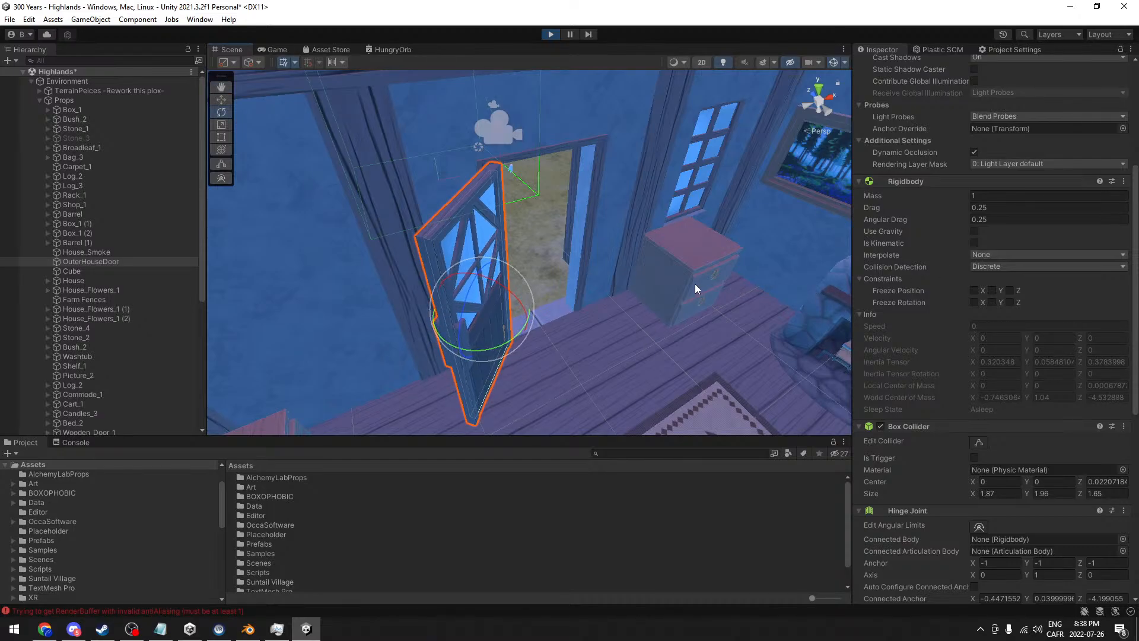
- Copy the door's Rigidbody component with its tuned drag values and exit play mode
right_click(949, 183)
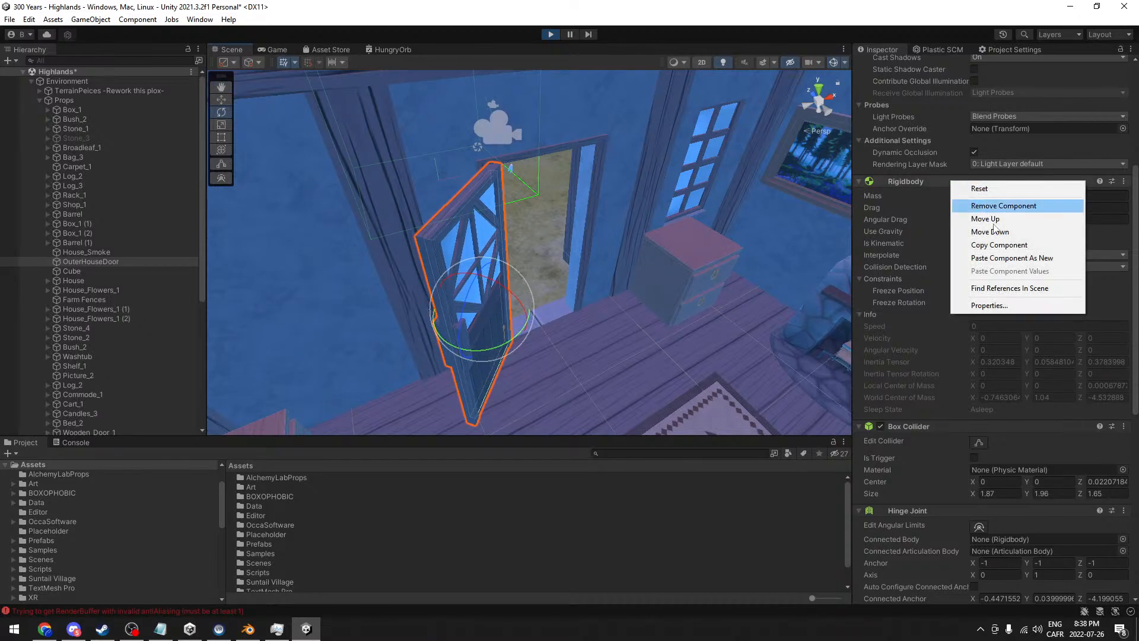
click(983, 245)
scroll(983, 249, down, 2)
scroll(983, 249, down, 6)
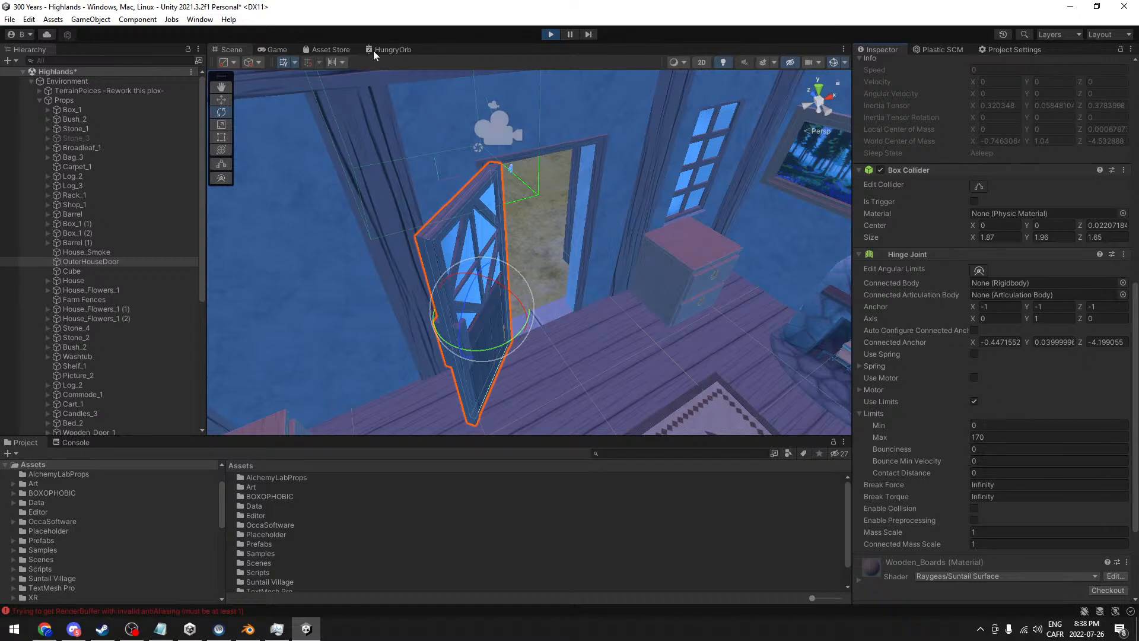
click(551, 34)
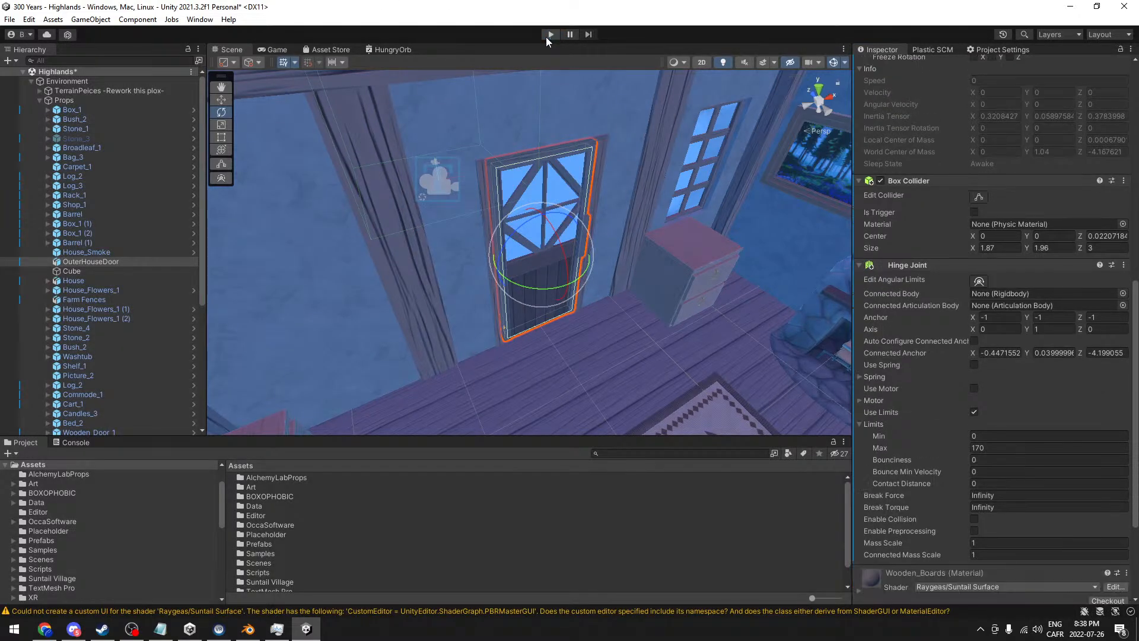
- Paste the copied Rigidbody values onto OuterHouseDoor so Drag and Angular Drag are both 0.25
scroll(964, 262, up, 7)
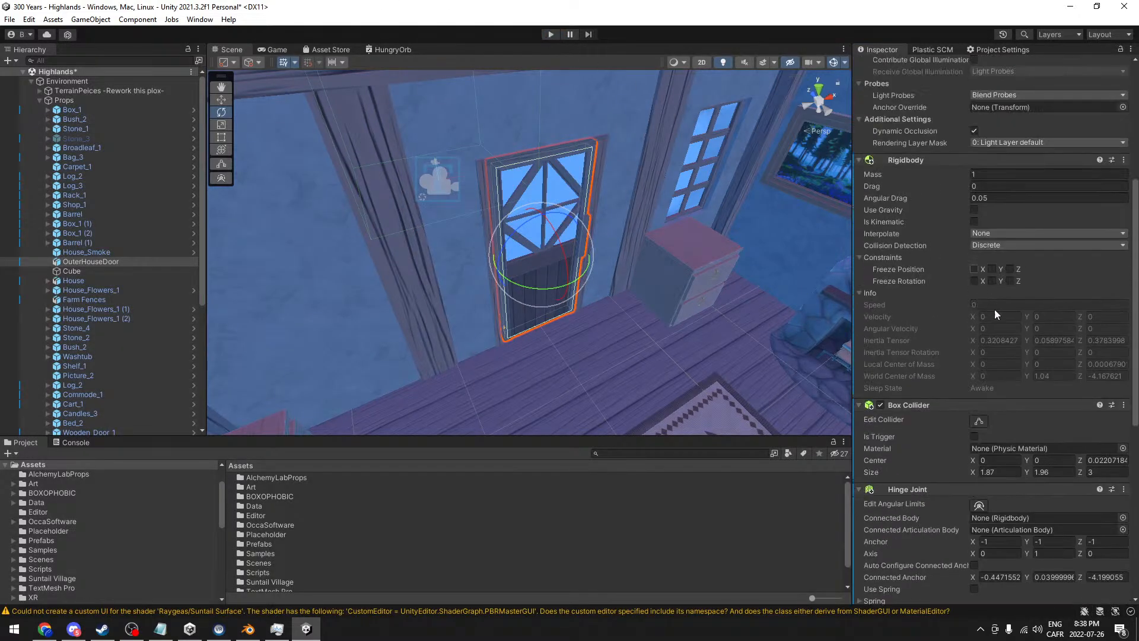
right_click(996, 160)
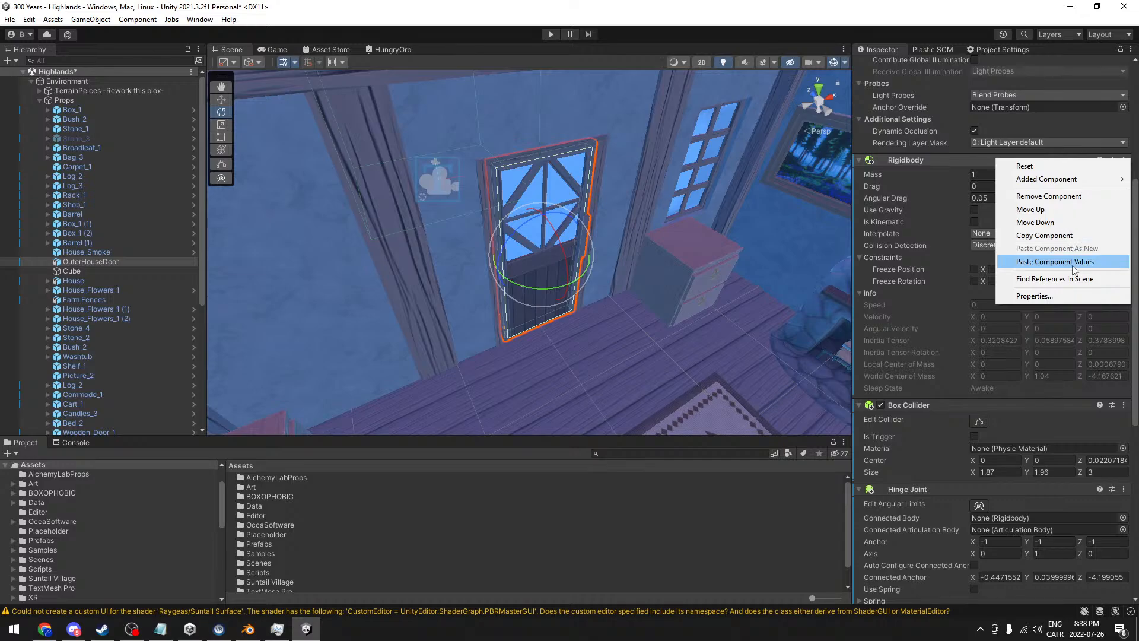
click(1055, 262)
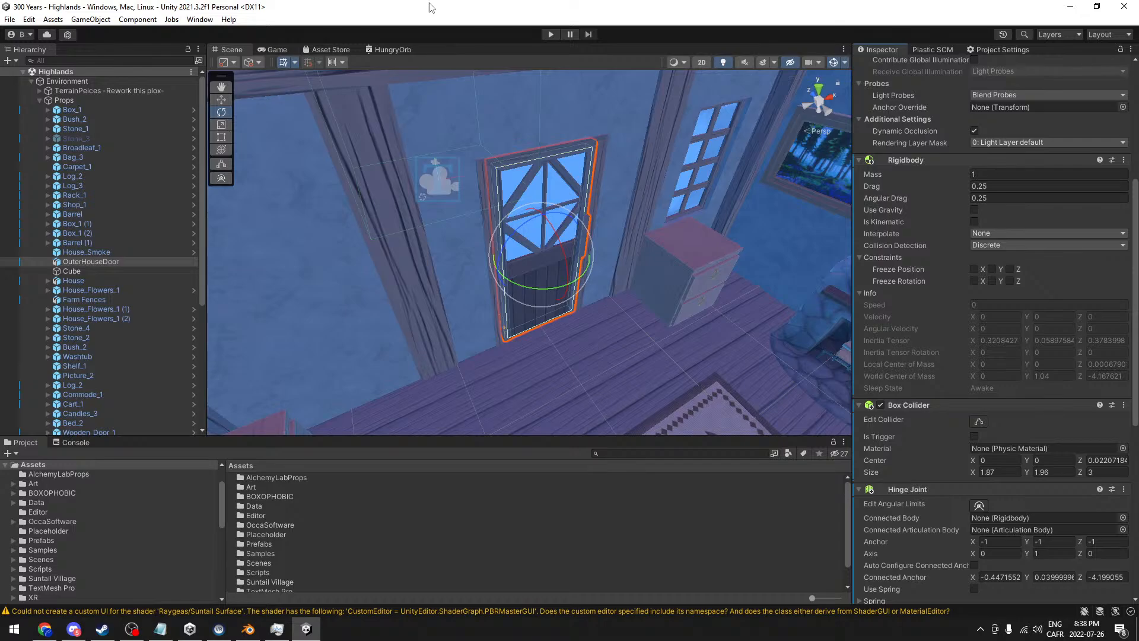
- Test the door in play mode, try Drag and Angular Drag values of 1 on its Rigidbody, and exit play mode
click(550, 34)
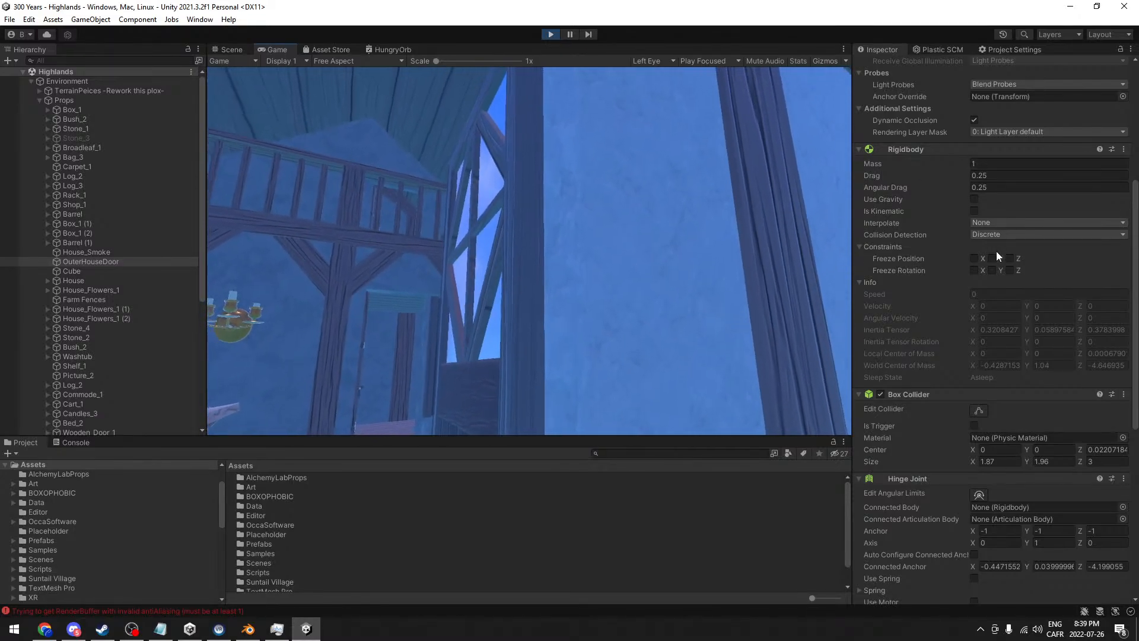
scroll(997, 252, up, 4)
scroll(1008, 261, down, 3)
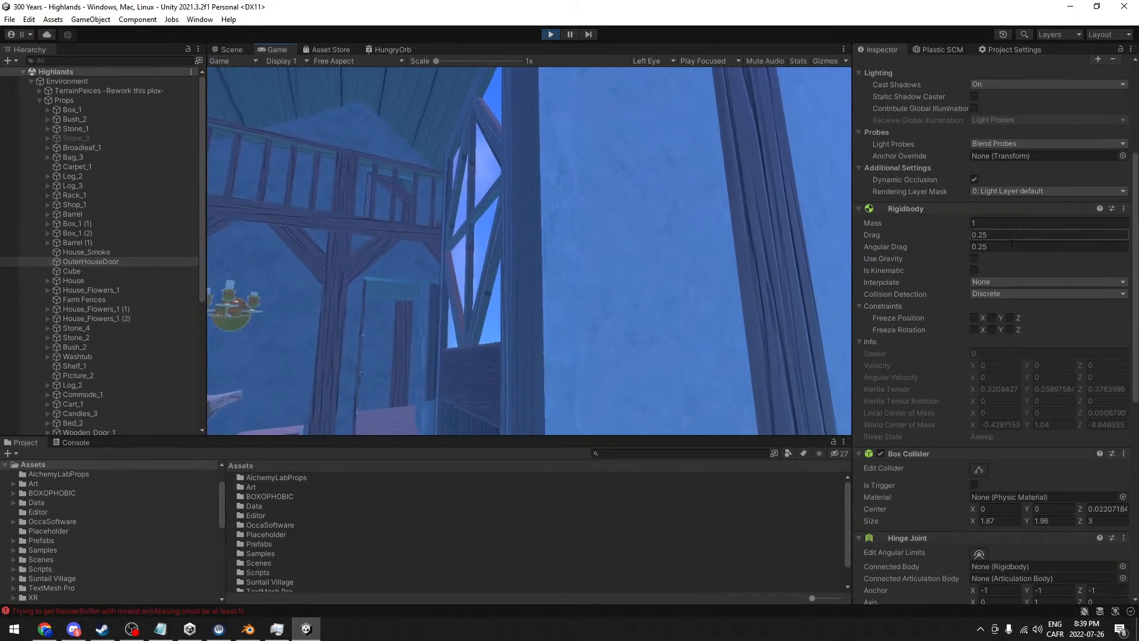
click(1007, 247)
text(1)
click(988, 235)
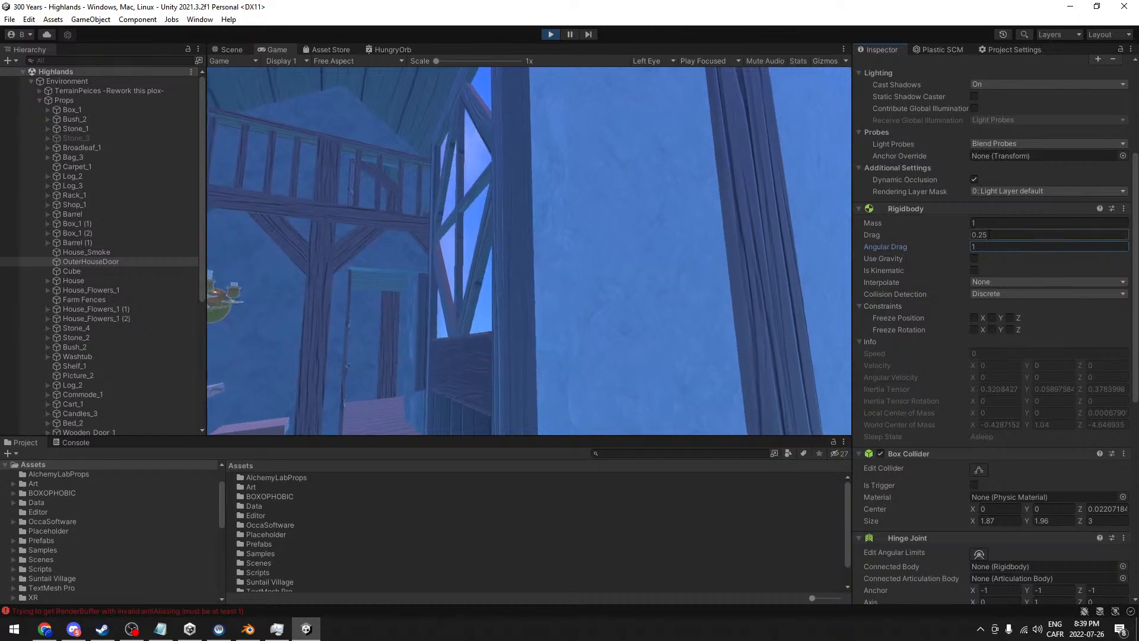
text(1)
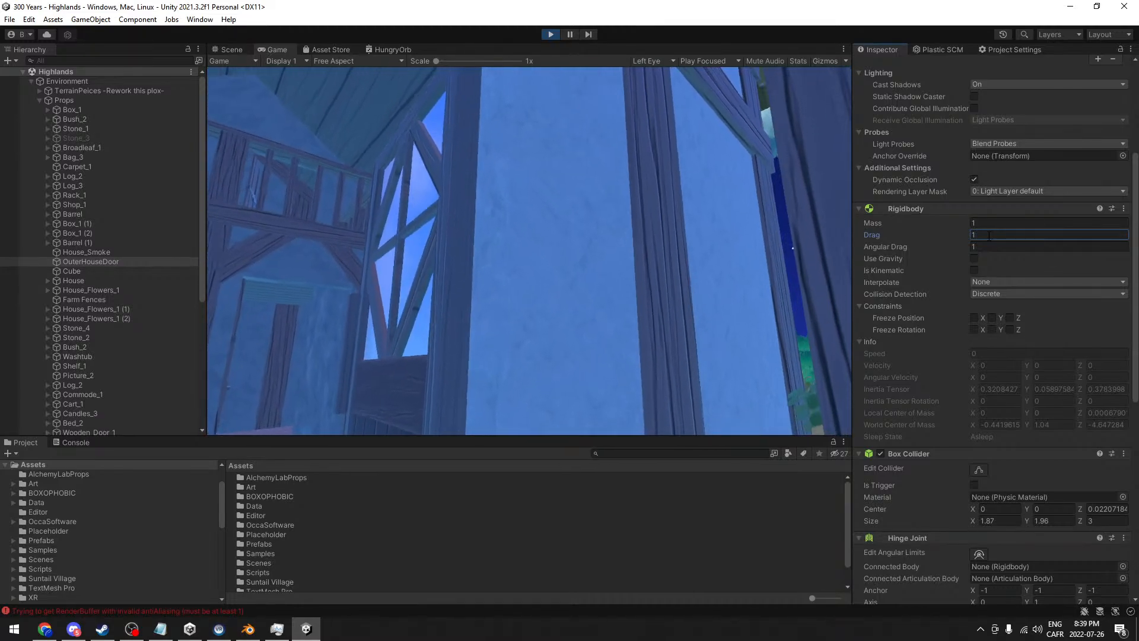
click(550, 34)
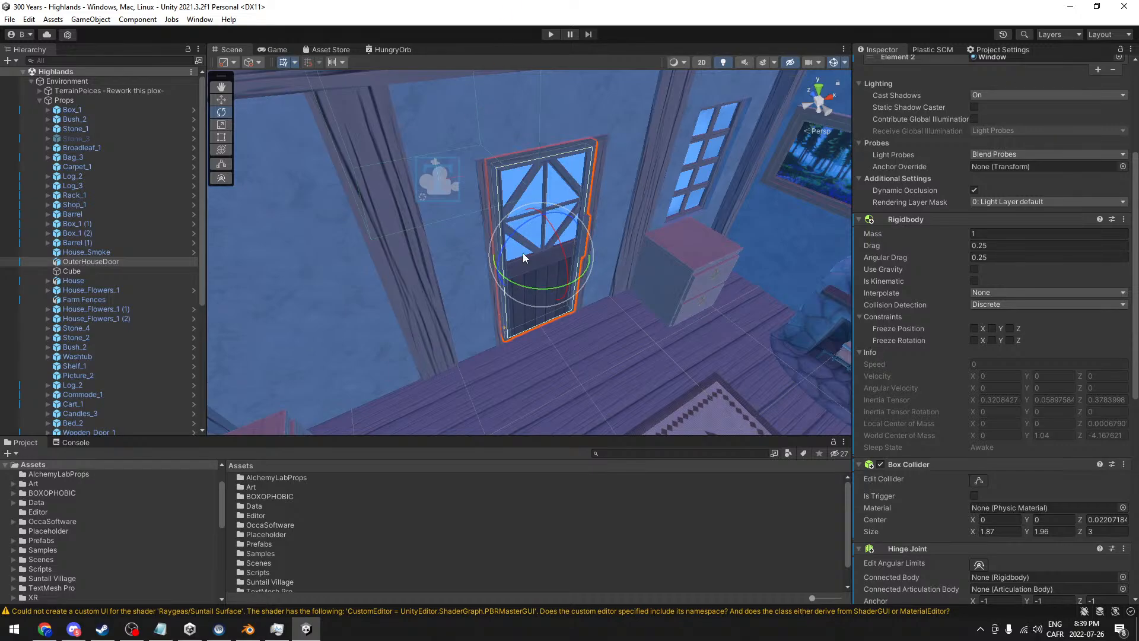
- Examine the outer house door's hinge angular limits in the scene and review its Hinge Joint settings
alt+drag(659, 341, 465, 363)
scroll(975, 255, down, 12)
click(980, 135)
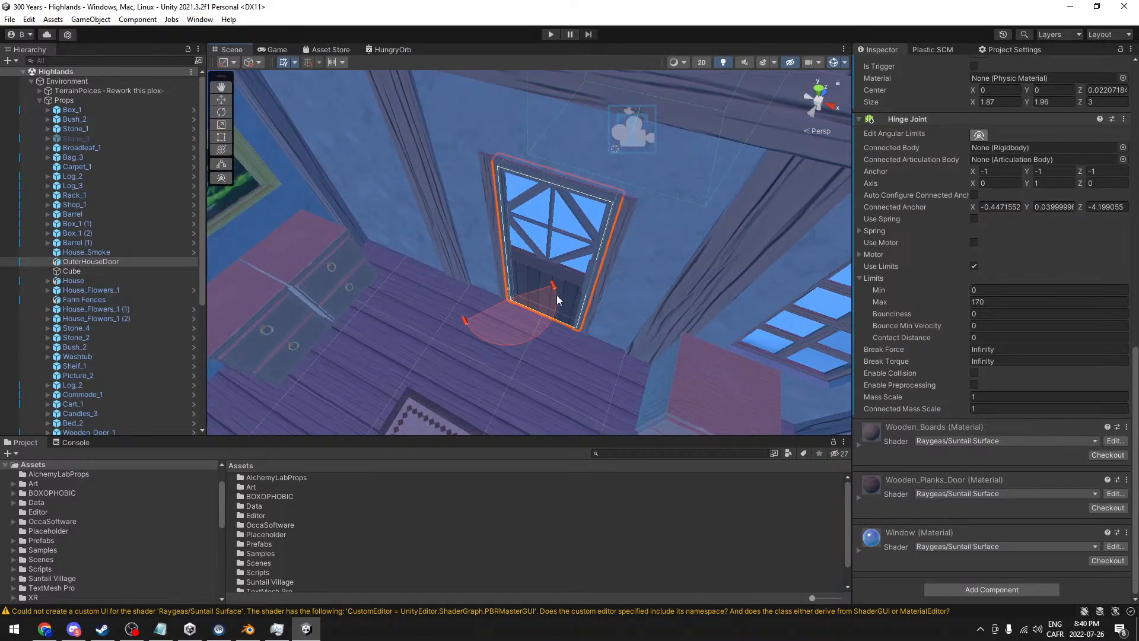
click(979, 136)
alt+drag(658, 335, 660, 300)
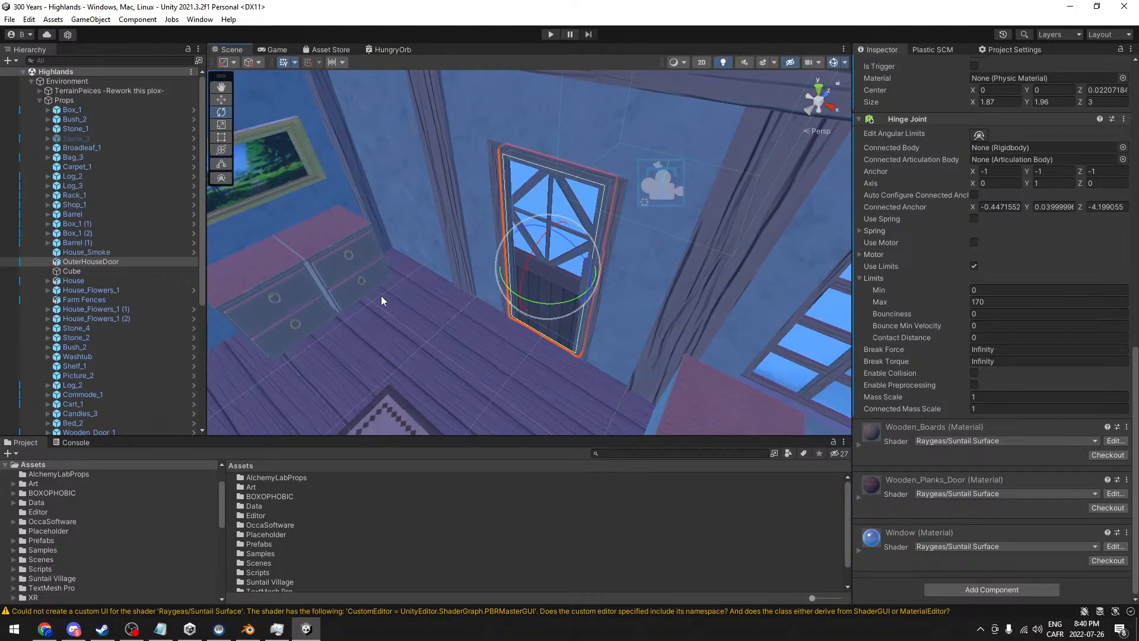
click(66, 270)
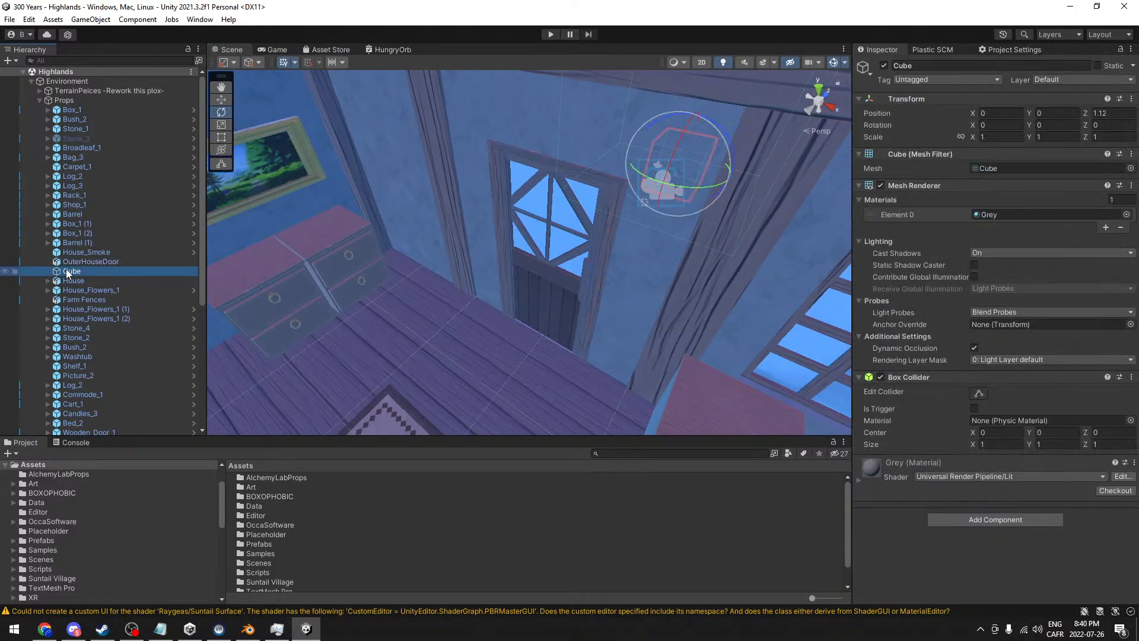
click(87, 262)
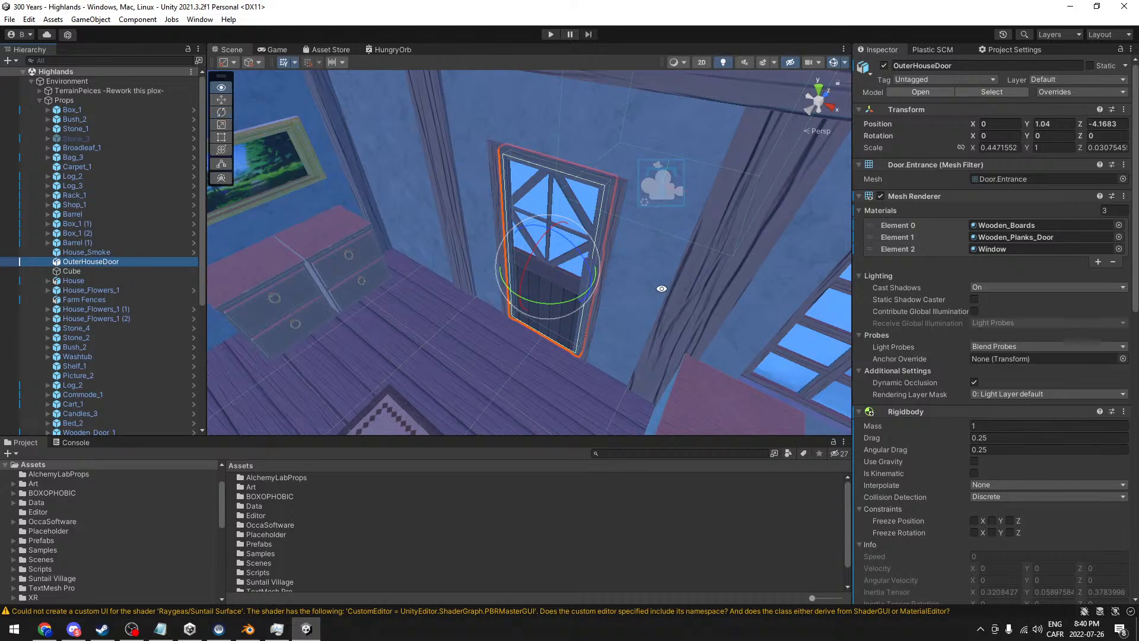
alt+drag(650, 286, 636, 246)
scroll(1015, 296, down, 17)
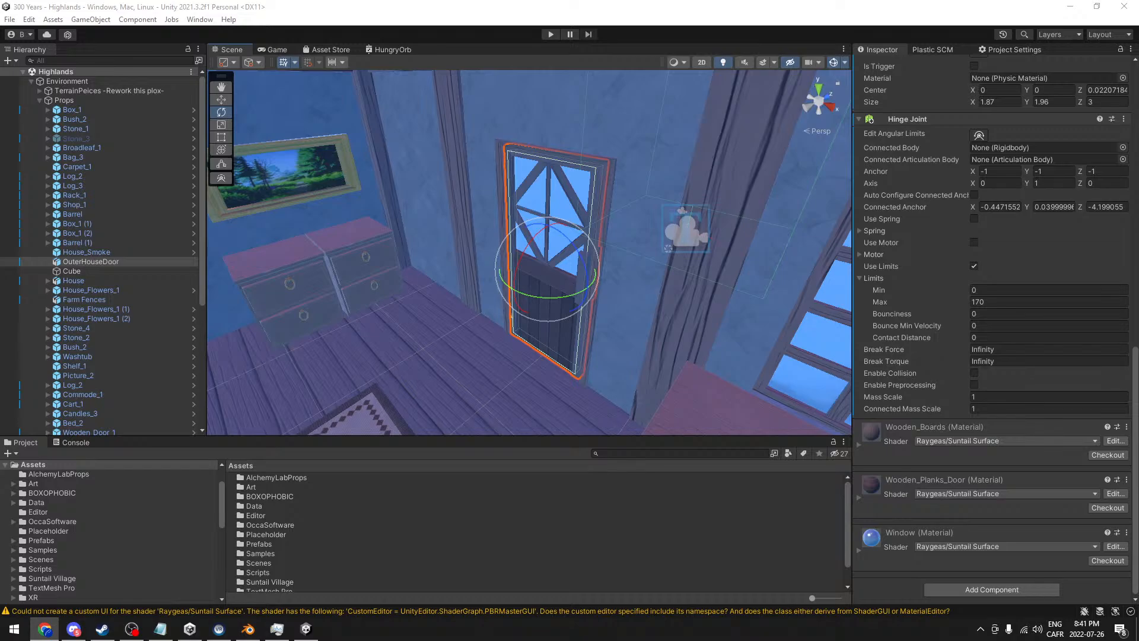
- Create an empty child object under OuterHouseDoor and name it DoorHandle
middle_drag(573, 278, 605, 284)
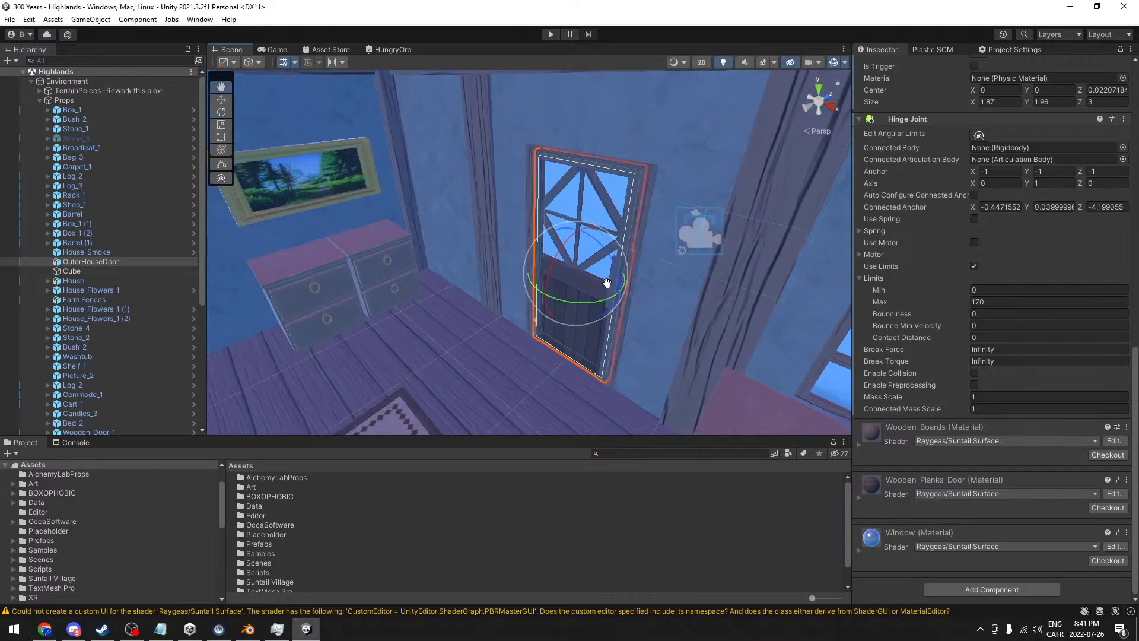
scroll(605, 283, up, 1)
right_click(84, 261)
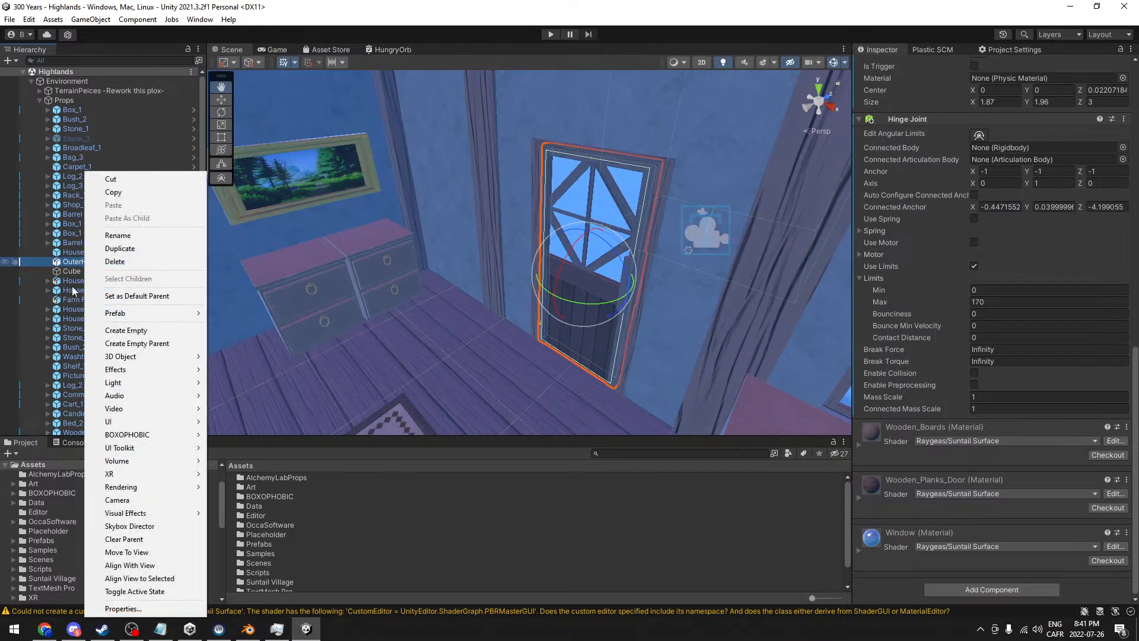
click(158, 332)
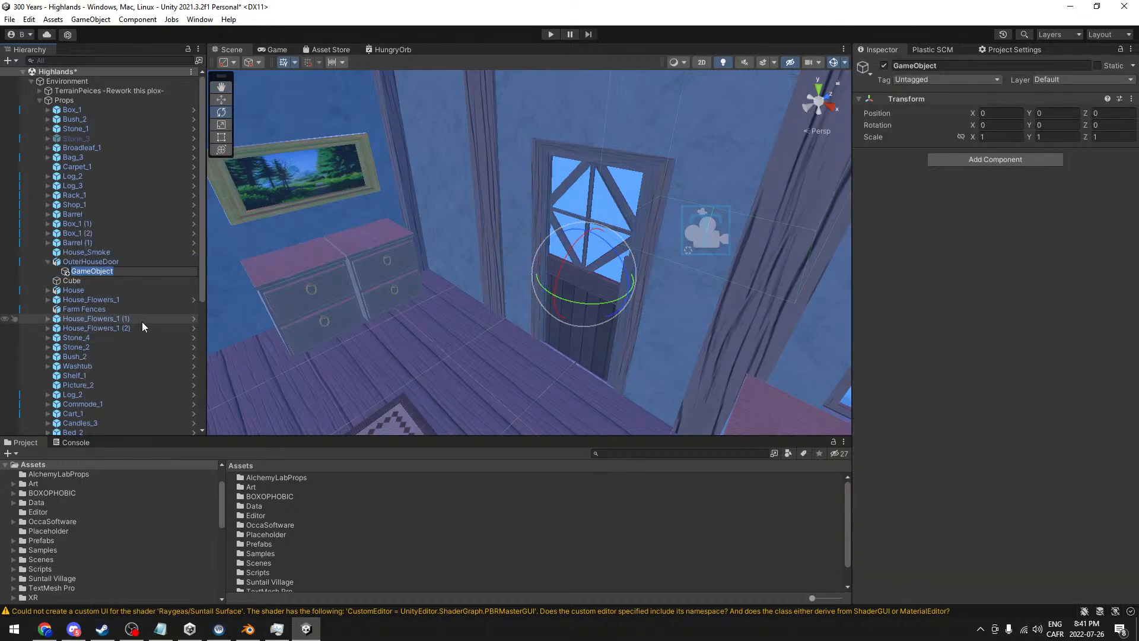
text(DoorHandle)
key(Return)
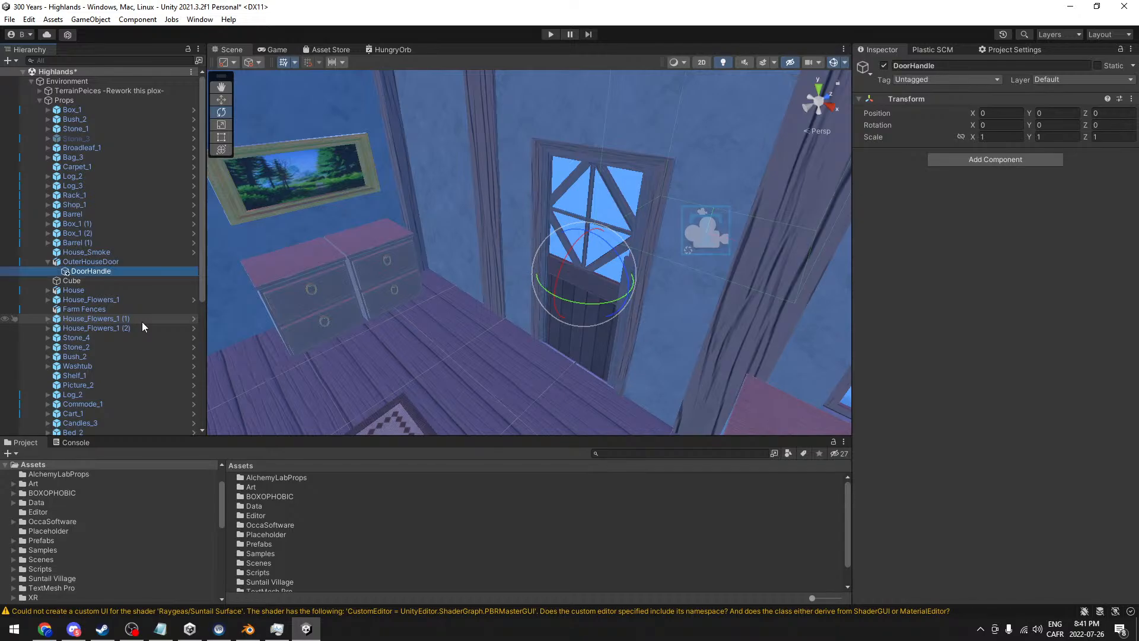
- Add an XR Grab Interactable component to DoorHandle and turn off Use Gravity on its Rigidbody
click(984, 162)
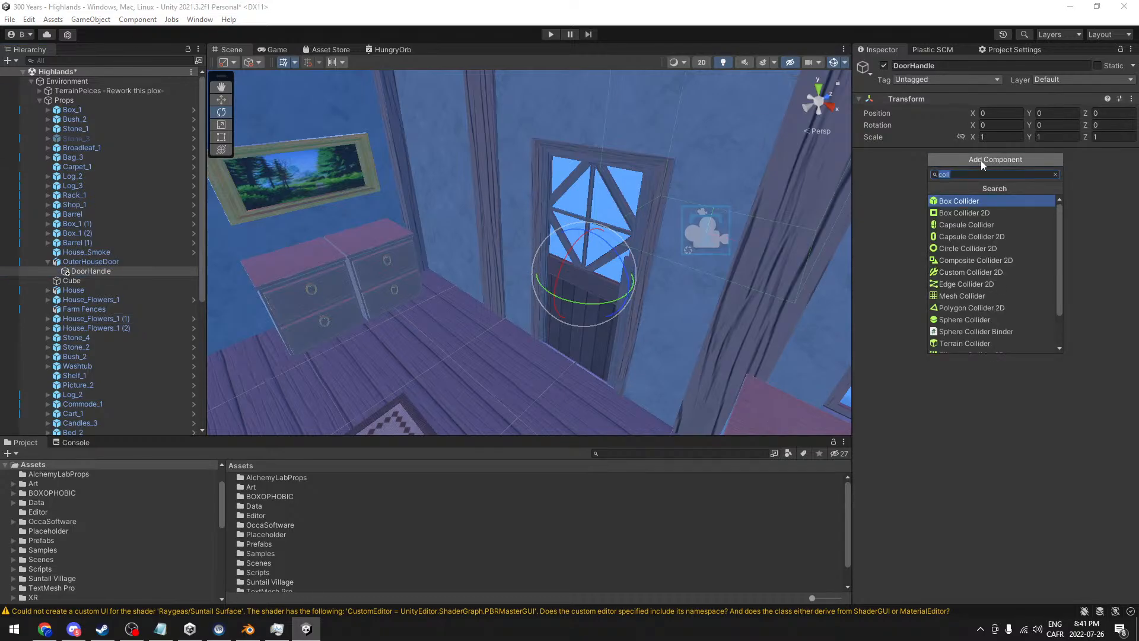
text(gra)
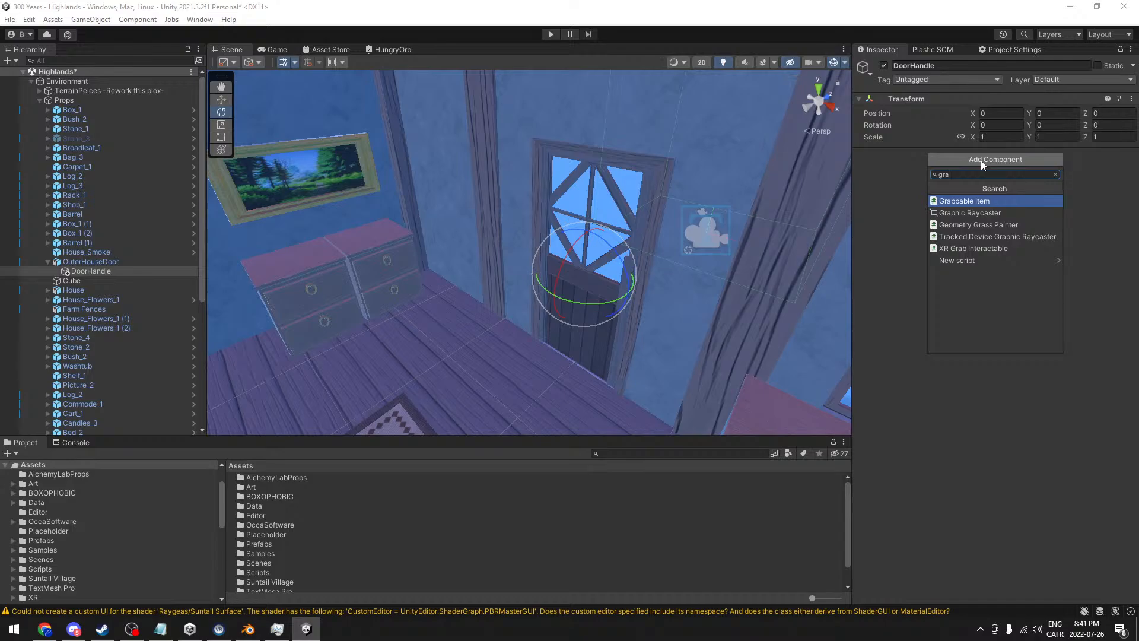
click(1009, 250)
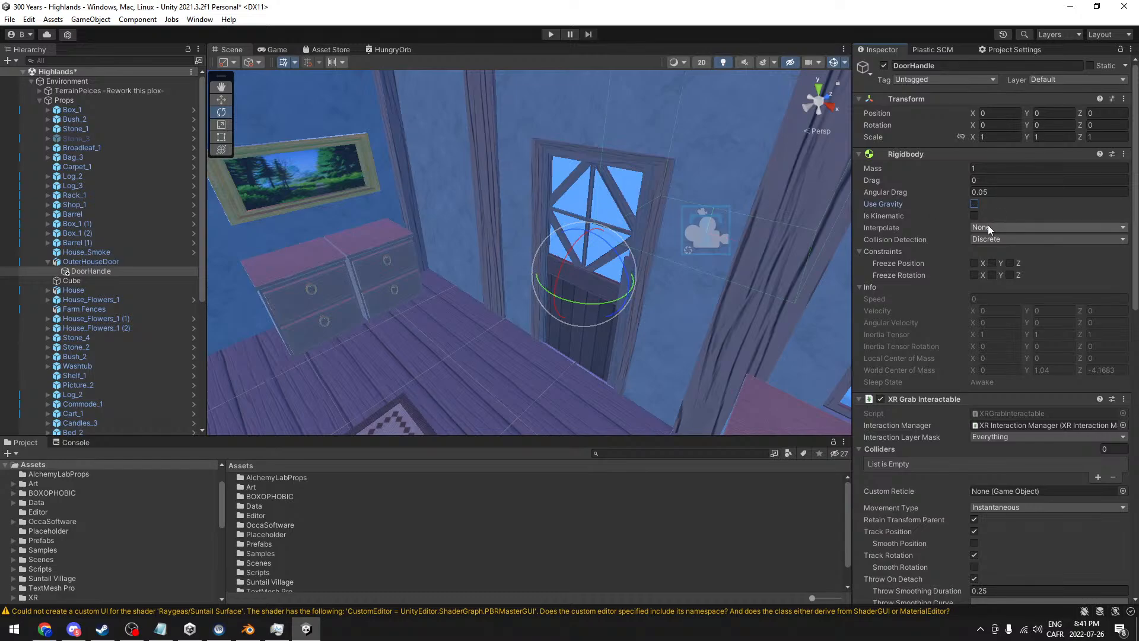
scroll(919, 347, down, 15)
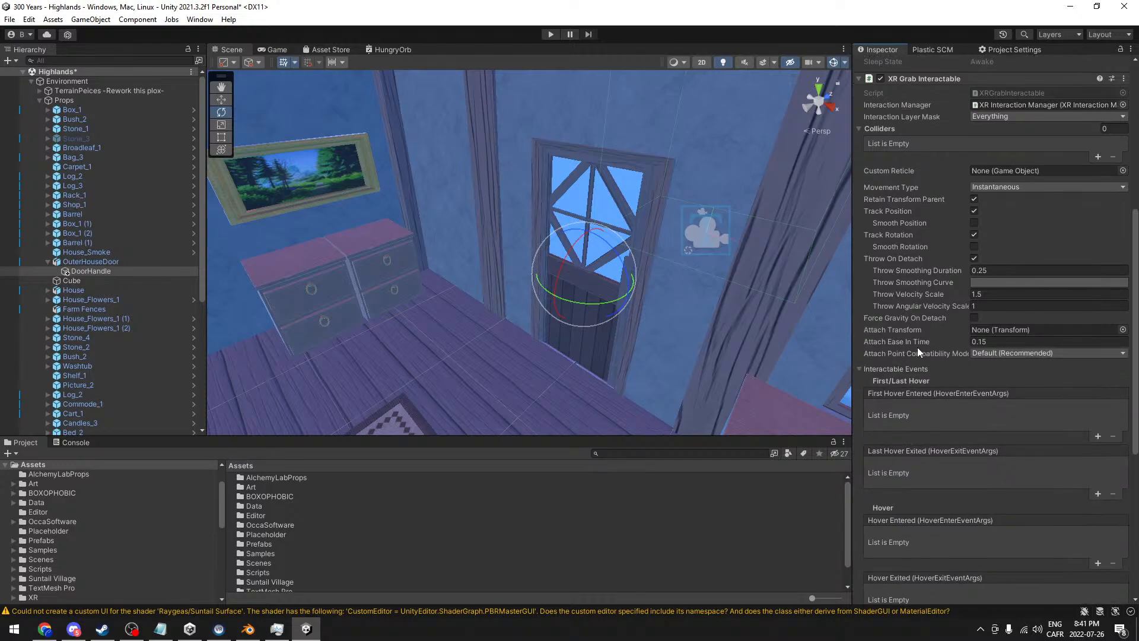
scroll(916, 352, up, 15)
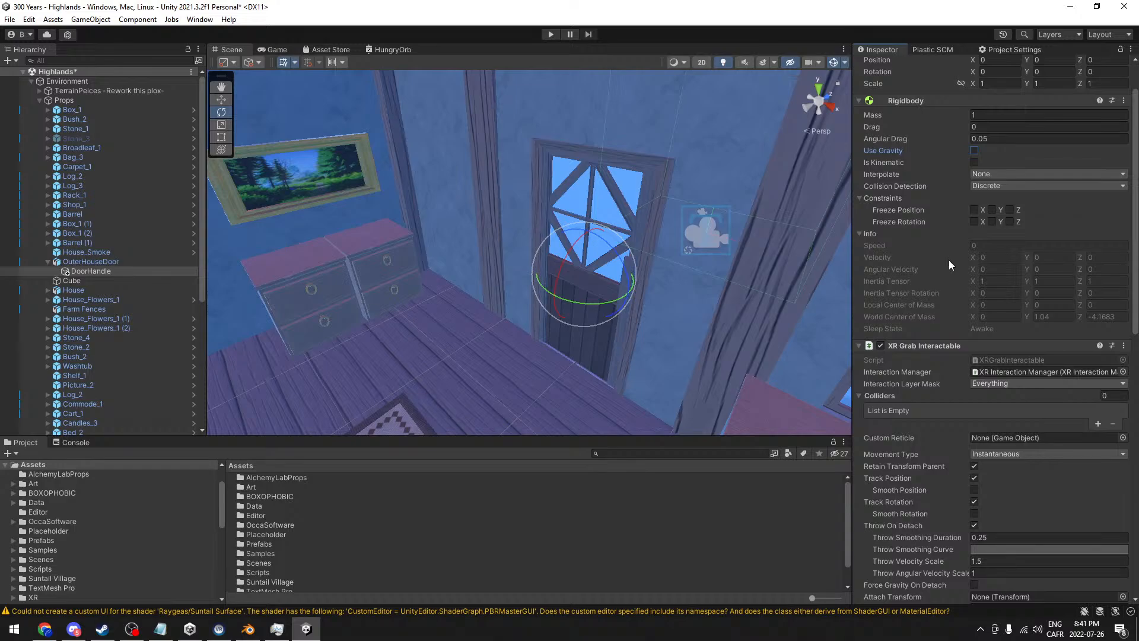
- Add a Box Collider component to DoorHandle
scroll(949, 461, down, 15)
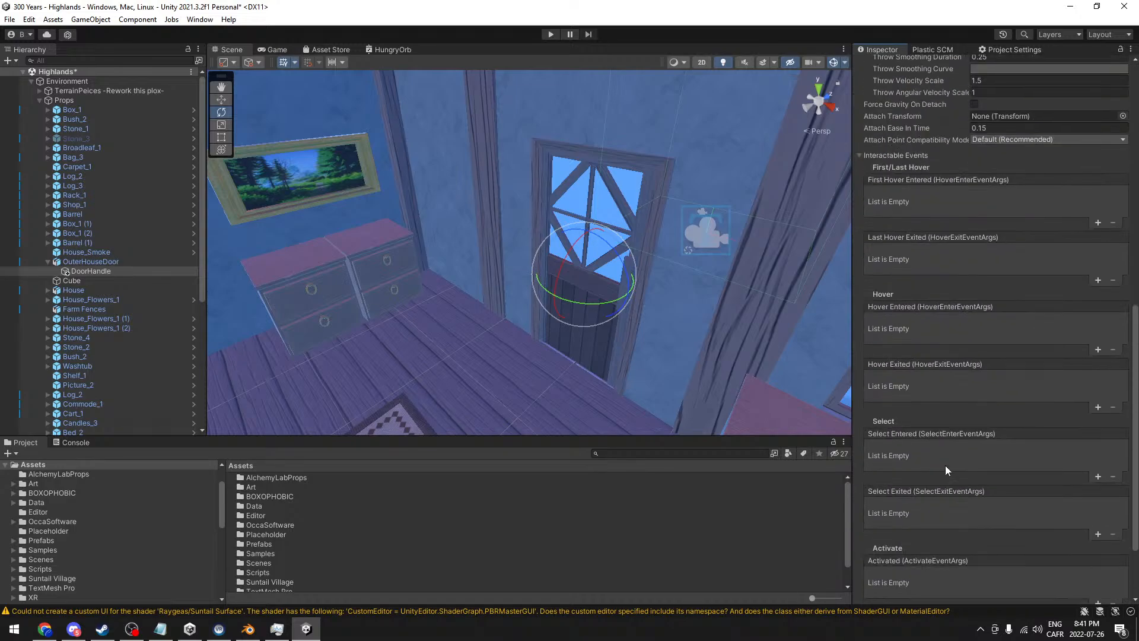
click(960, 593)
text(coll)
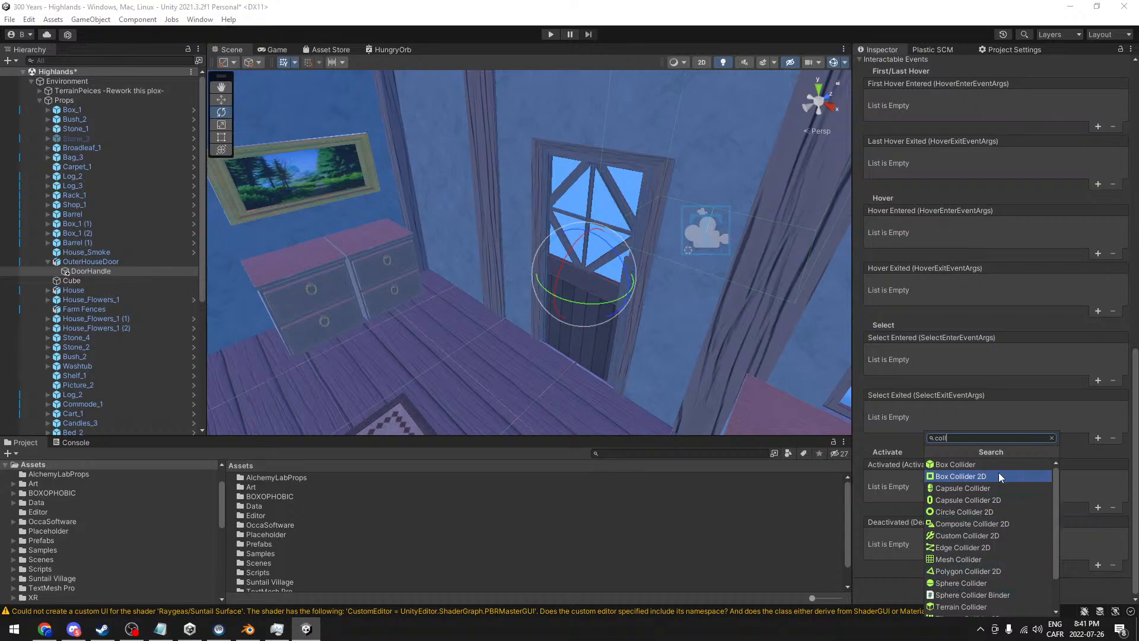
click(983, 465)
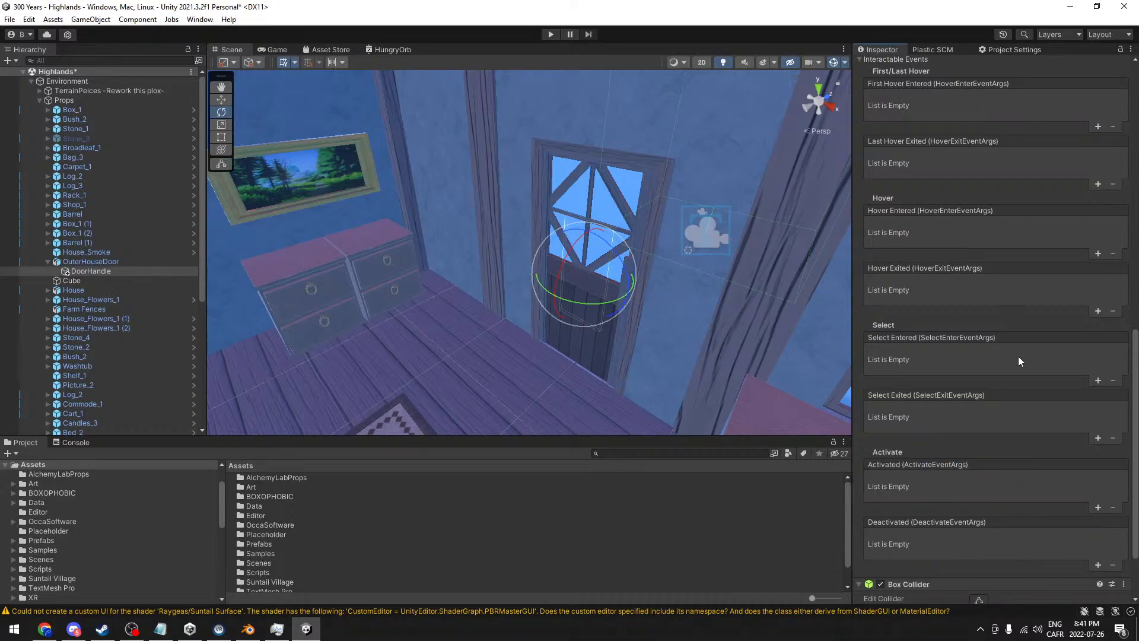
- Edit DoorHandle's Box Collider from an orthographic side view and extend its Z size to about 5.77 across the door's thickness
scroll(1018, 361, down, 3)
click(983, 515)
scroll(580, 275, up, 5)
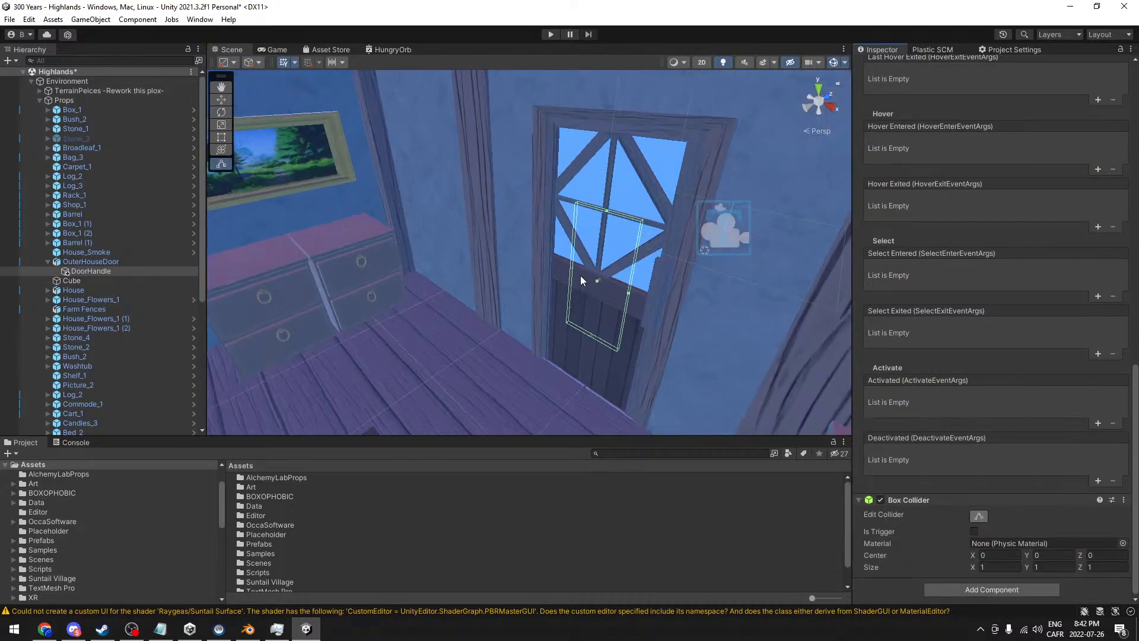
alt+drag(526, 304, 607, 284)
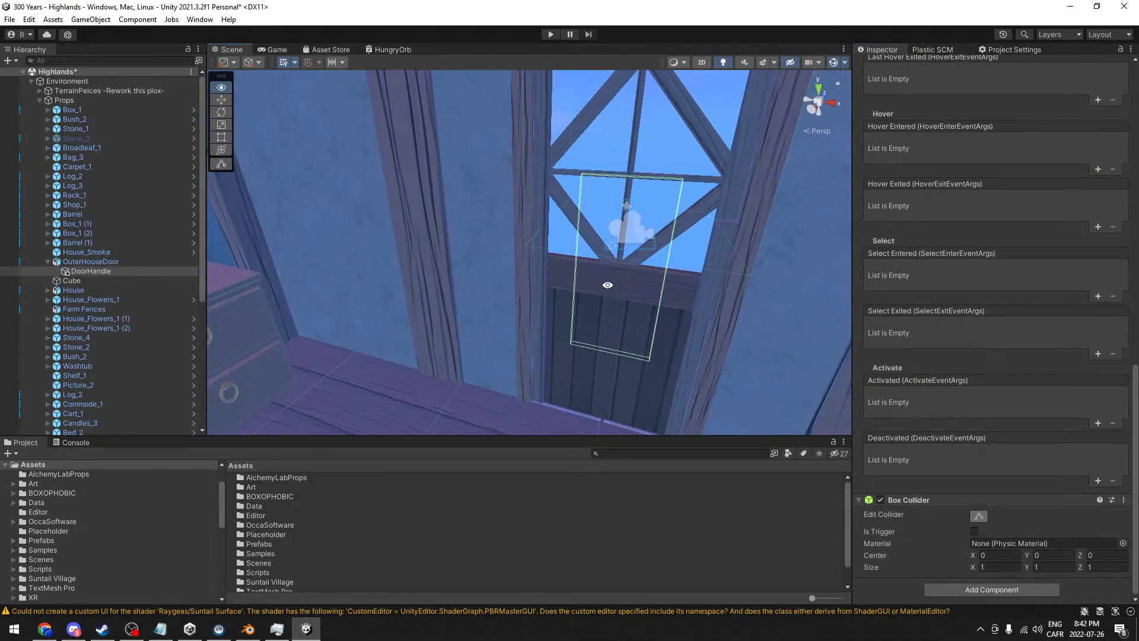
click(828, 101)
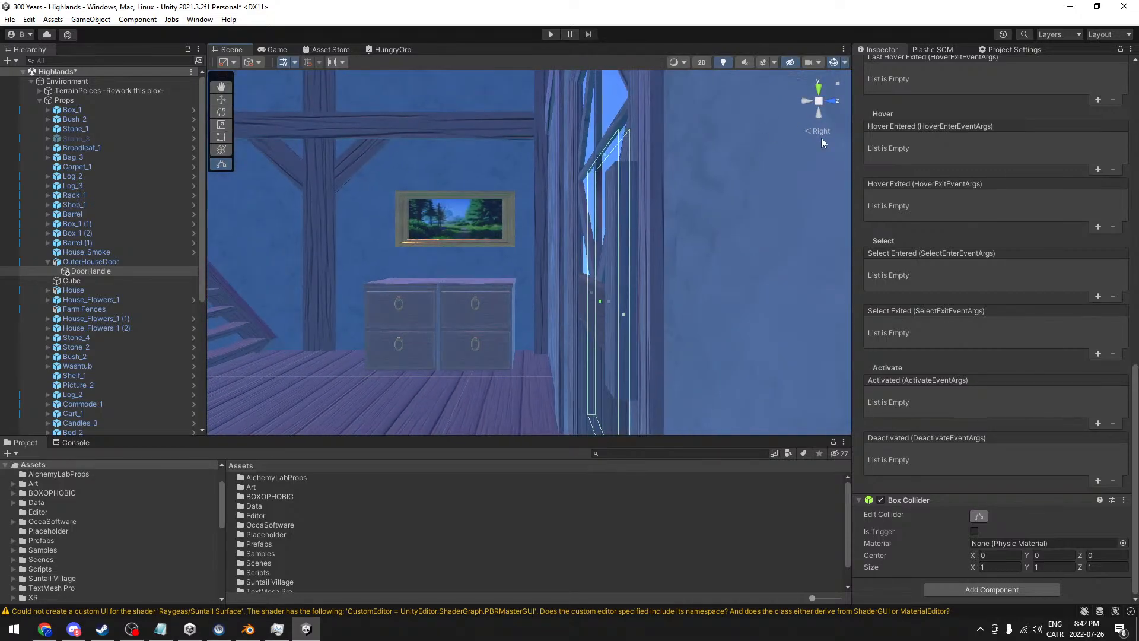
click(806, 131)
drag(588, 293, 615, 292)
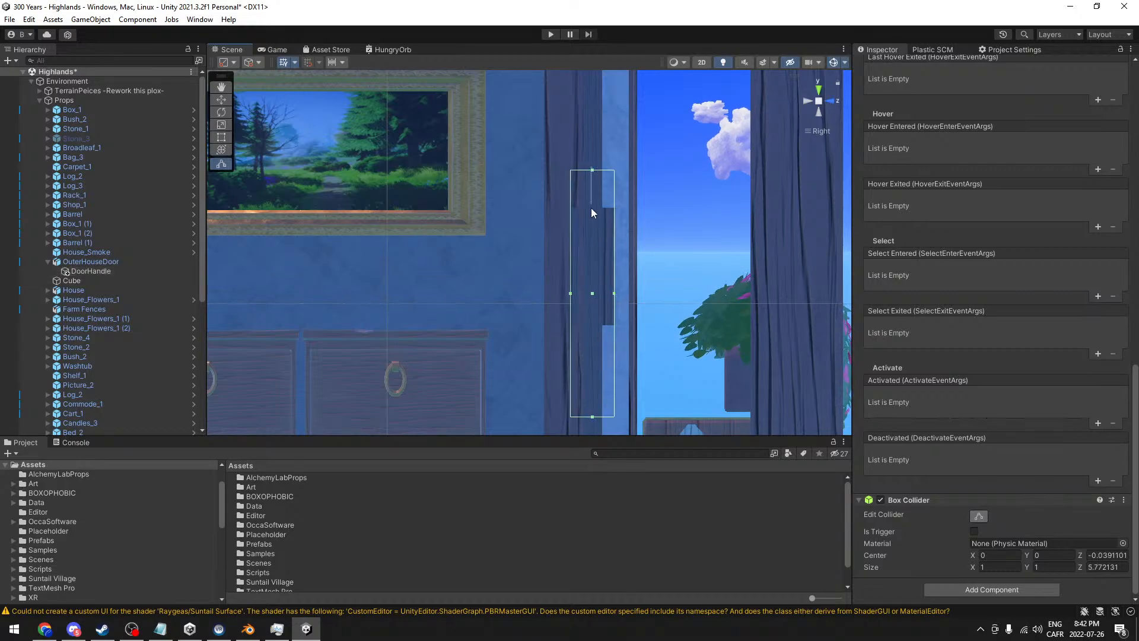
- Reselect DoorHandle and reduce its Box Collider's height to about 0.48, matching the raised plate on the door
click(592, 168)
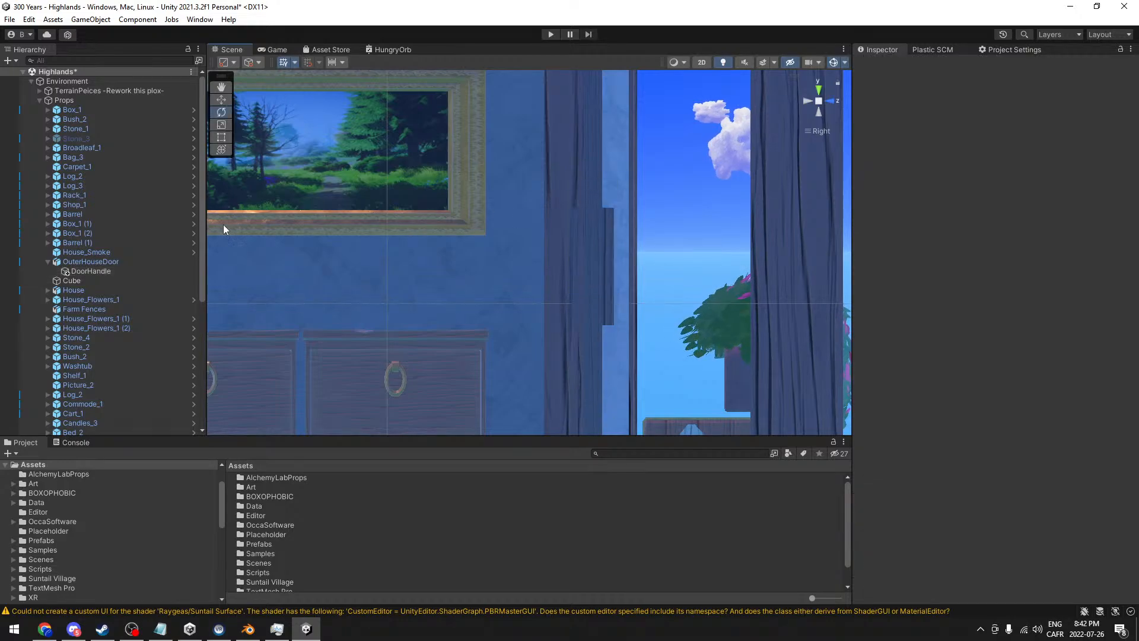
click(101, 270)
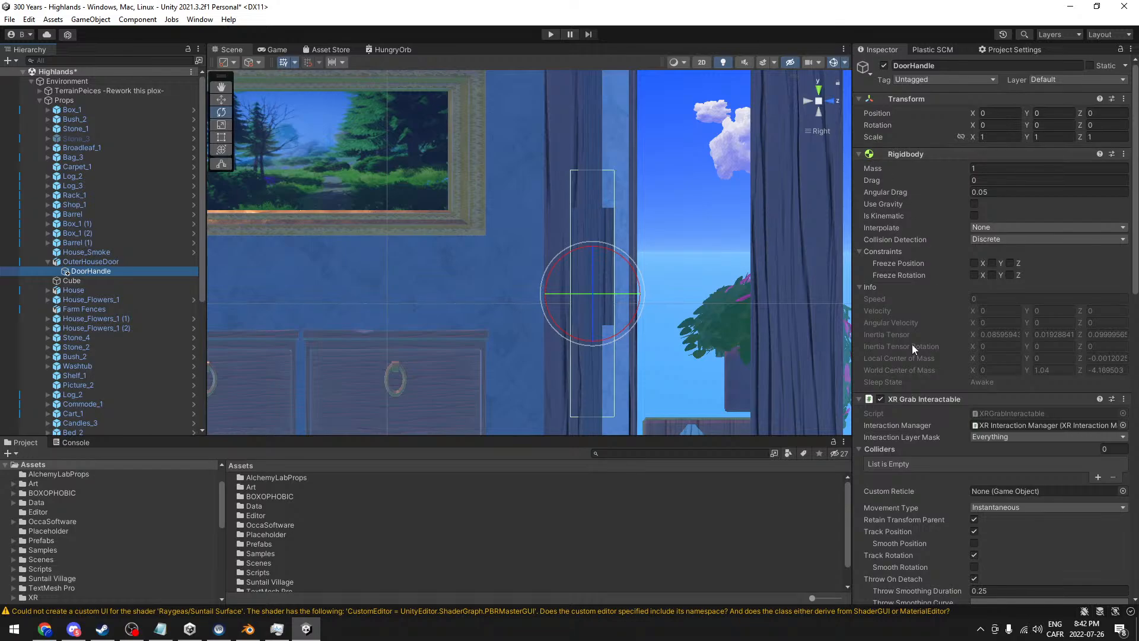
scroll(917, 353, down, 10)
click(978, 525)
drag(589, 173, 589, 211)
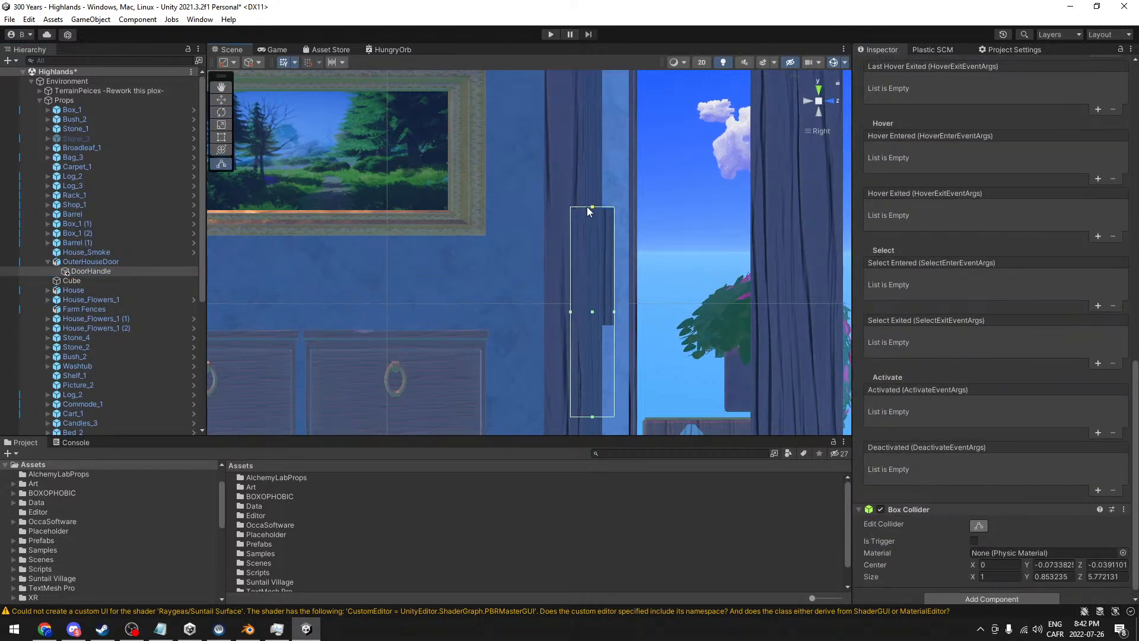
drag(592, 417, 599, 324)
- From the front view, narrow DoorHandle's Box Collider to an X size of about 0.2 along the door's vertical edge beside the window
click(828, 100)
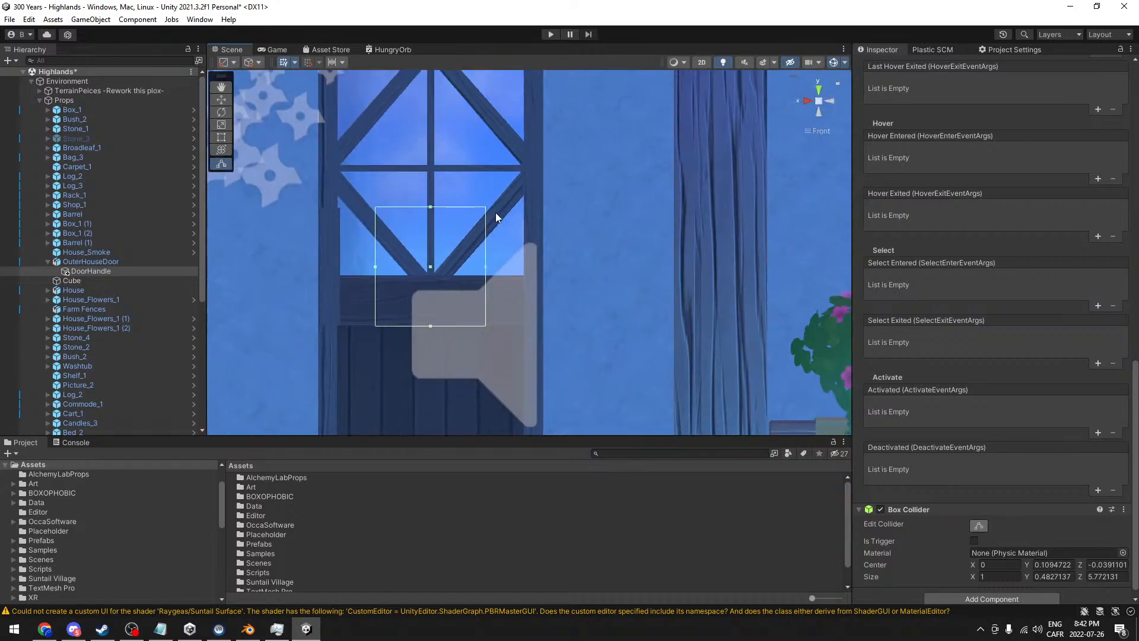
drag(374, 266, 318, 263)
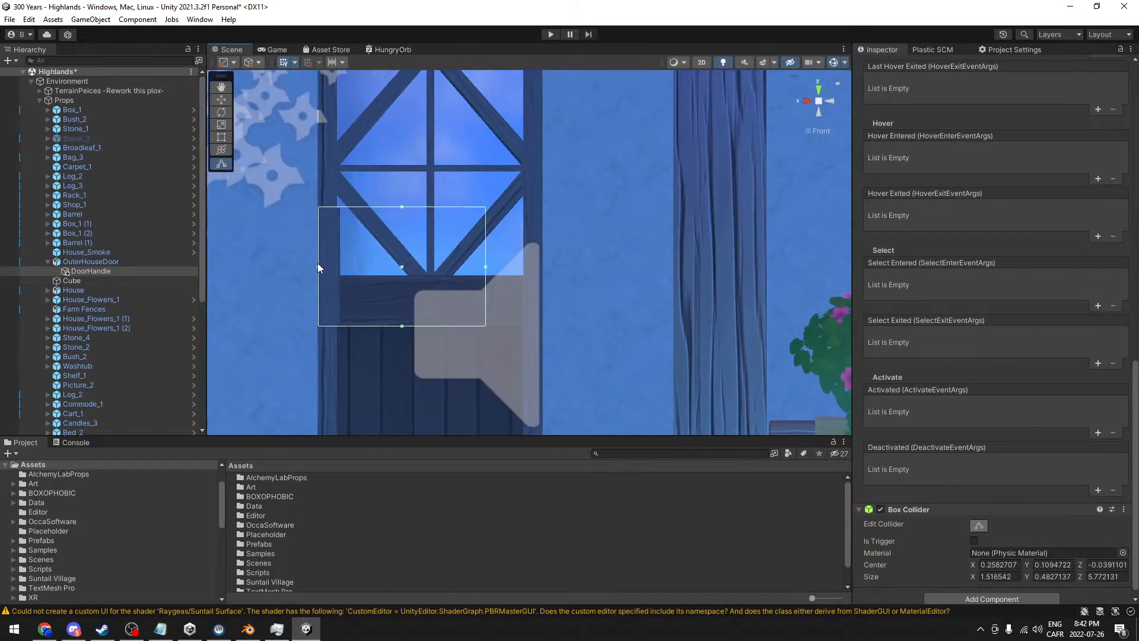
drag(485, 267, 339, 266)
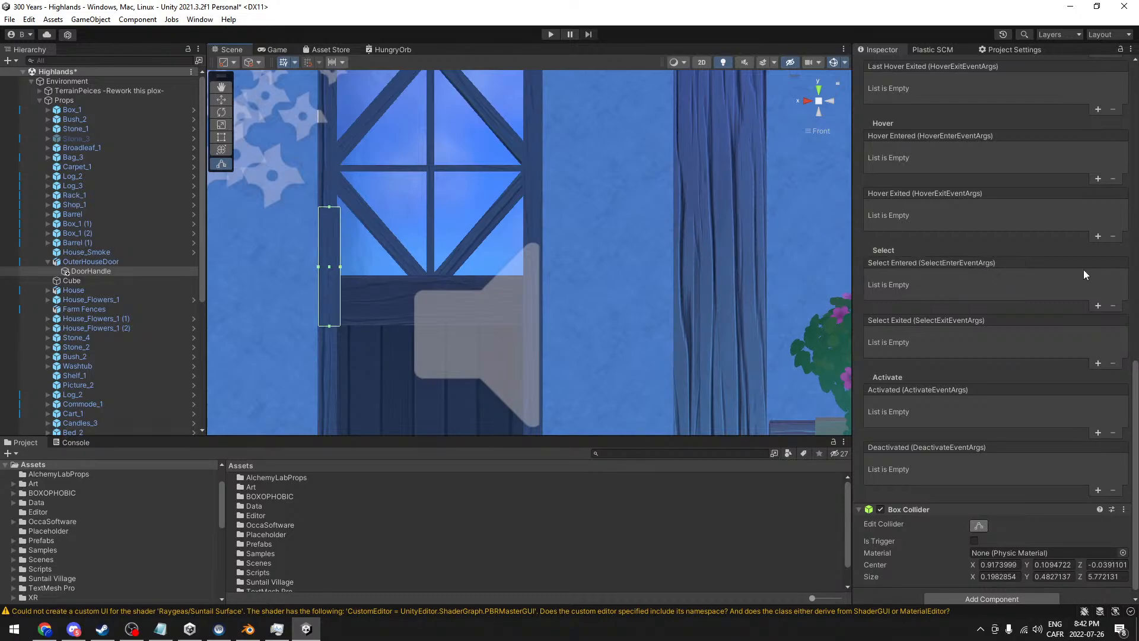
- Review DoorHandle's XR Grab Interactable settings and save the Highlands scene
scroll(991, 251, up, 4)
scroll(991, 250, up, 3)
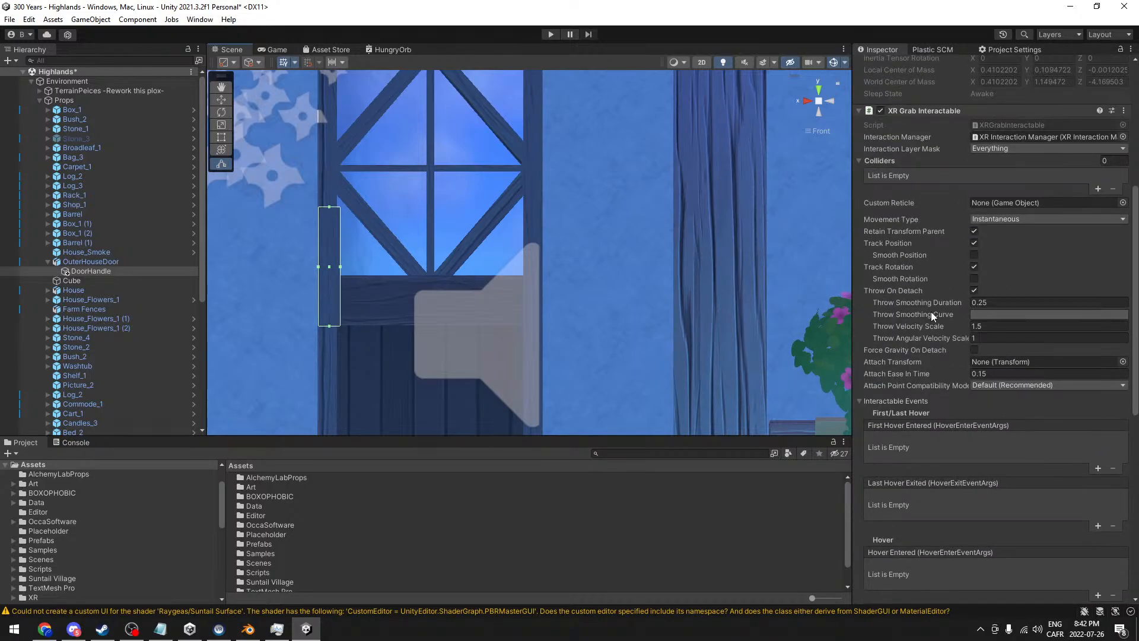
scroll(931, 314, up, 1)
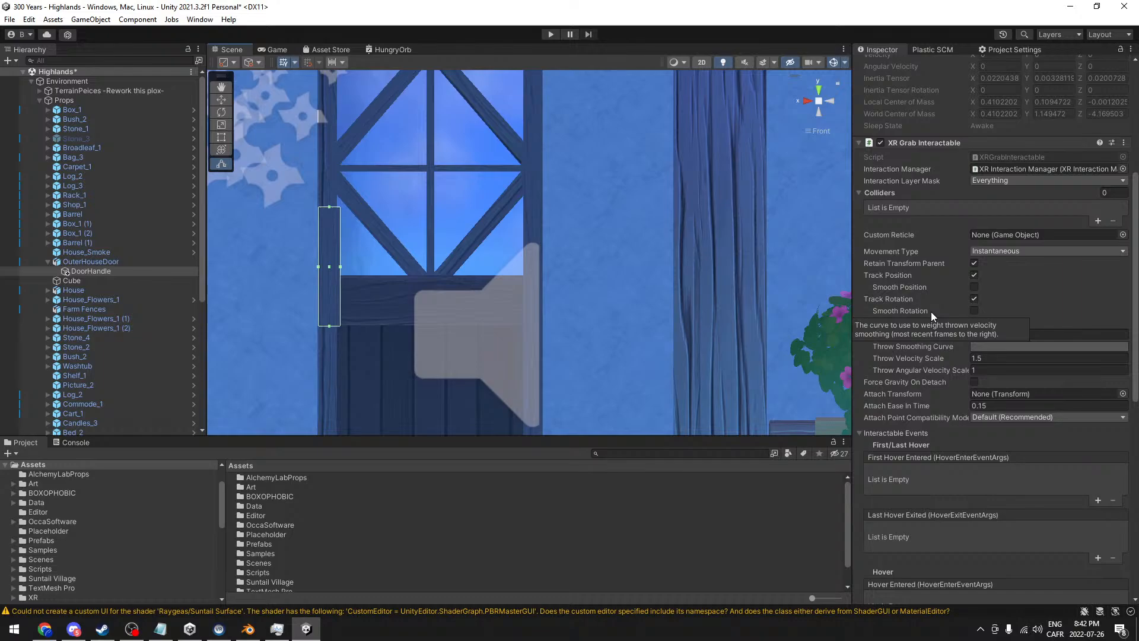
key(ctrl+s)
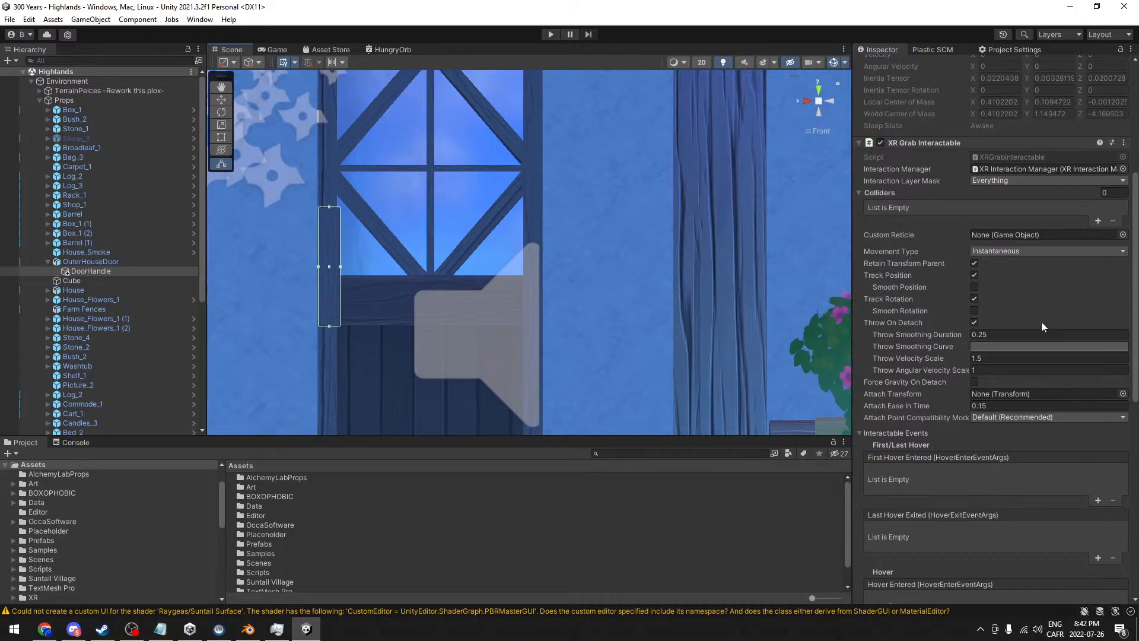
- Turn off Throw On Detach in DoorHandle's XR Grab Interactable component
scroll(1008, 314, down, 1)
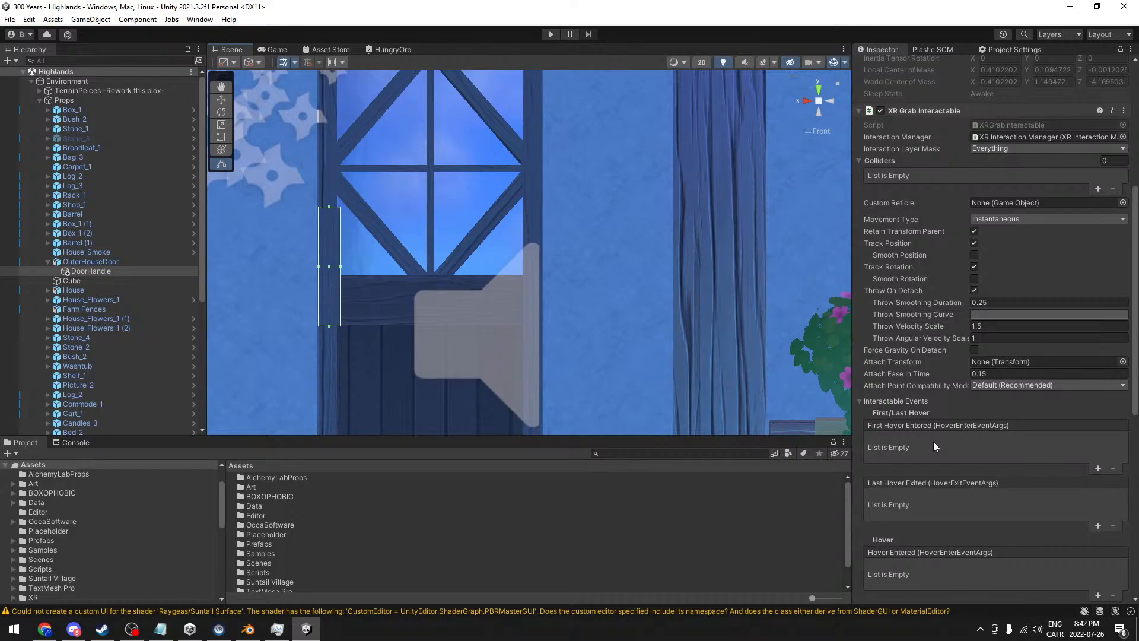
scroll(934, 447, down, 2)
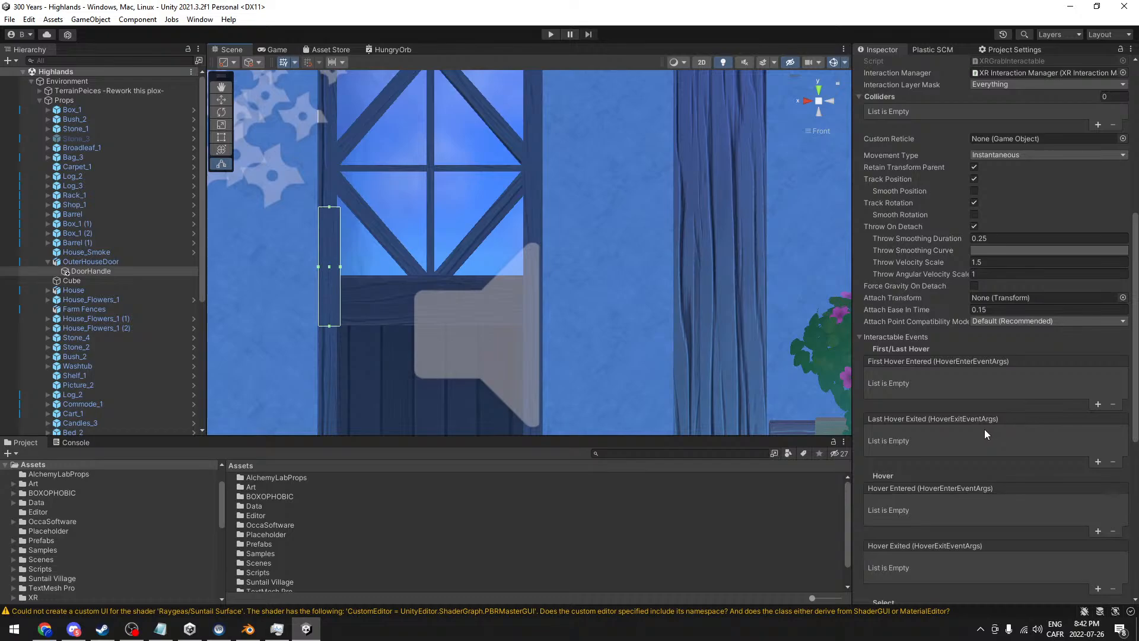
scroll(985, 428, down, 4)
scroll(980, 428, down, 2)
scroll(980, 429, down, 5)
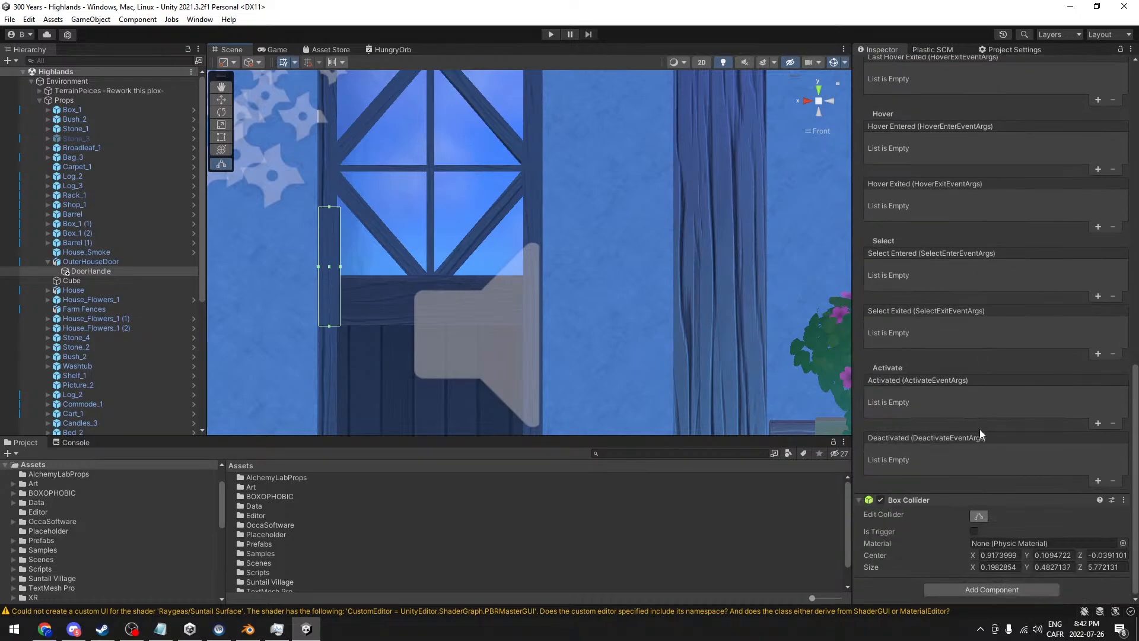
scroll(980, 428, up, 15)
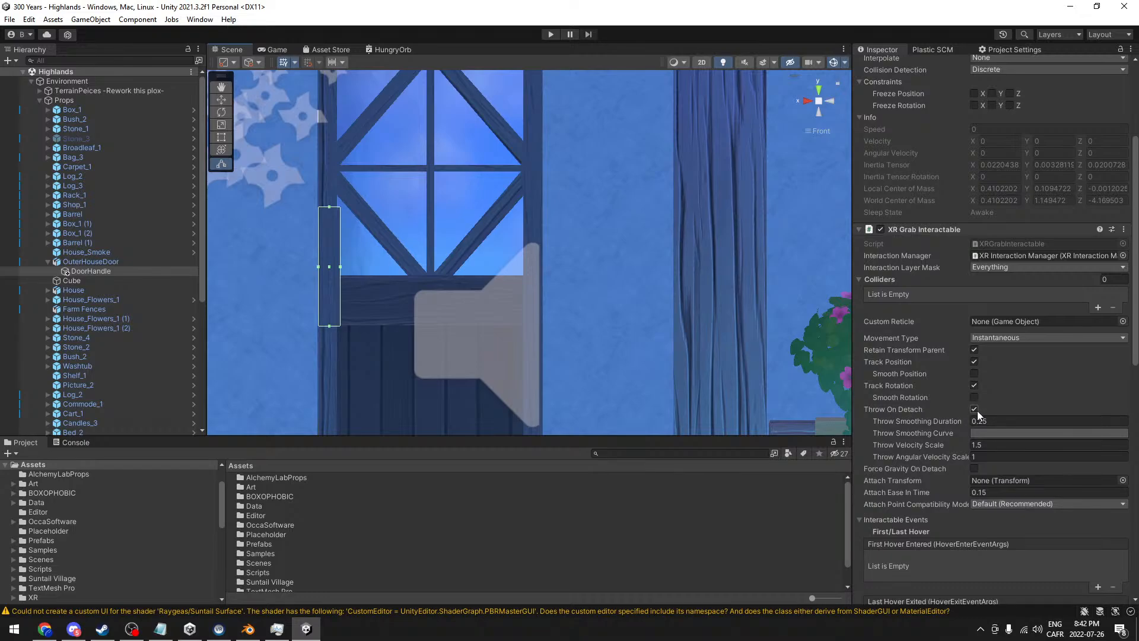
click(974, 410)
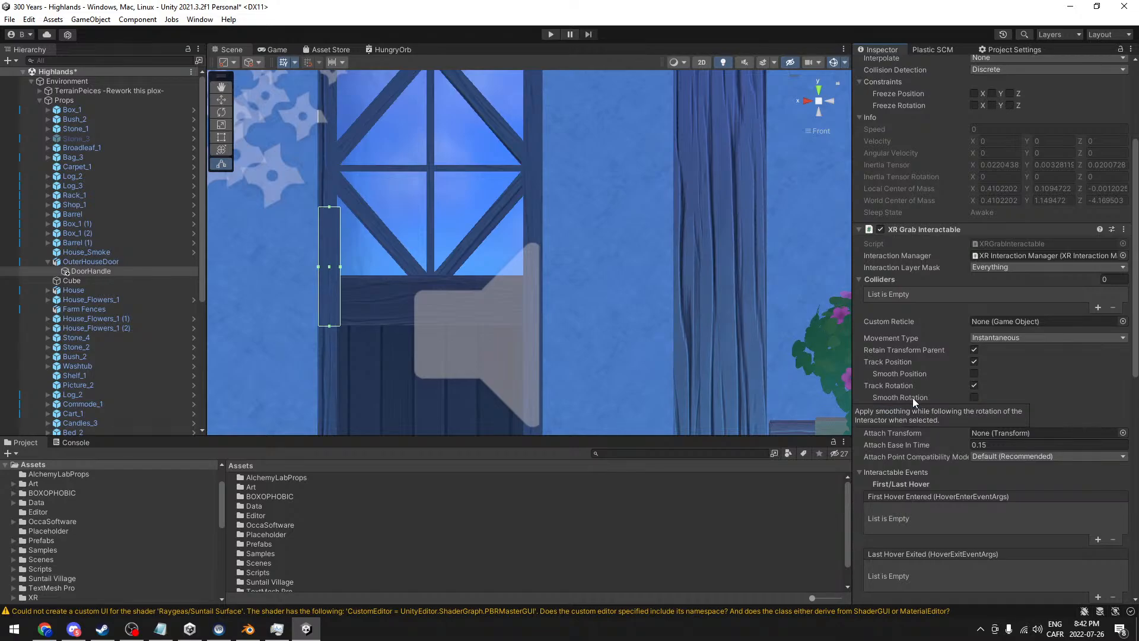
- Try enabling Smooth Rotation and Smooth Position on DoorHandle's XR Grab Interactable, and switch both off again
click(974, 397)
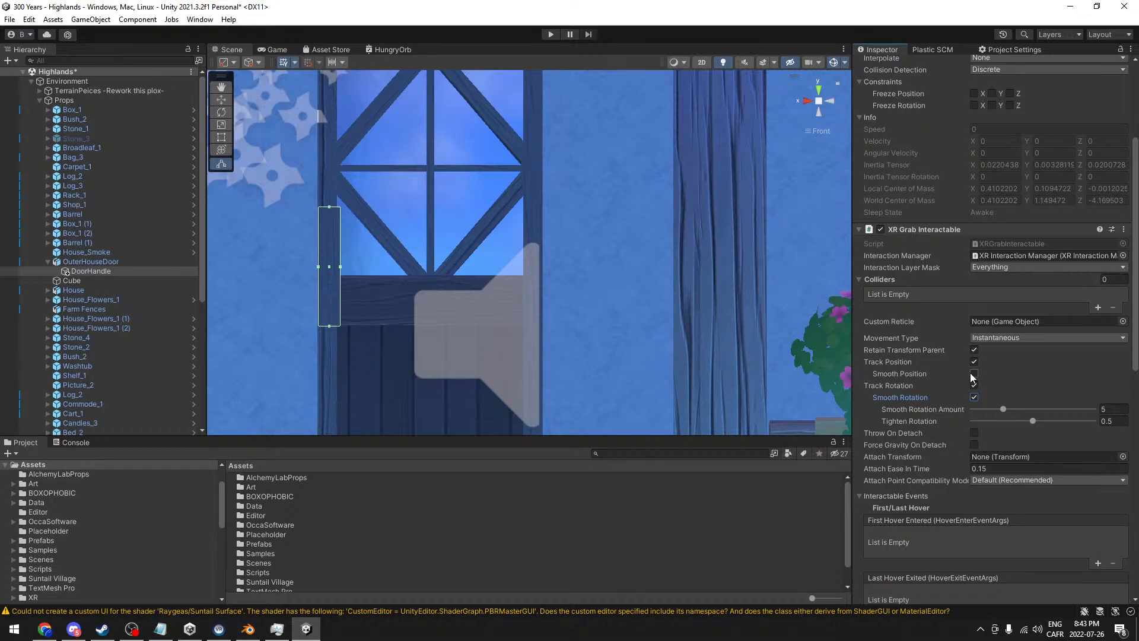
click(974, 374)
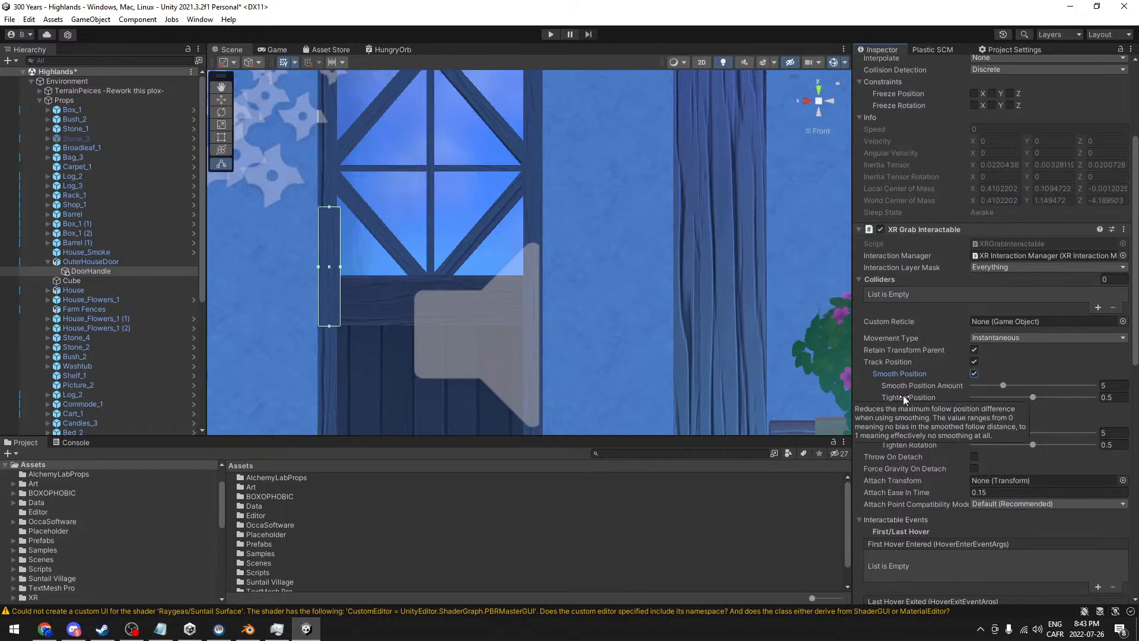
click(974, 373)
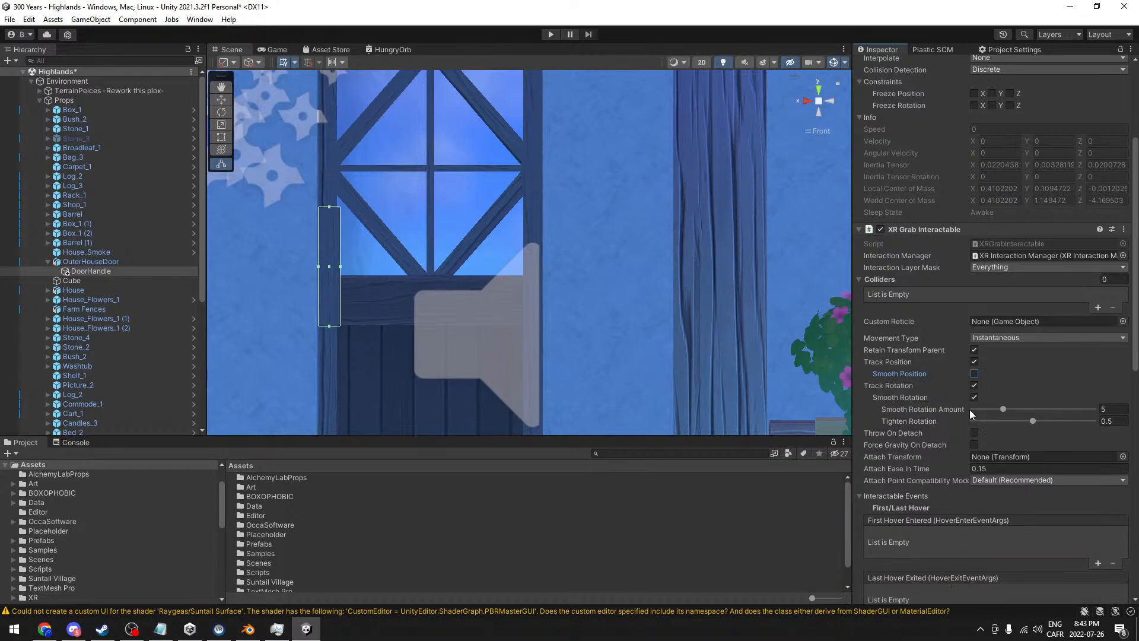
click(973, 398)
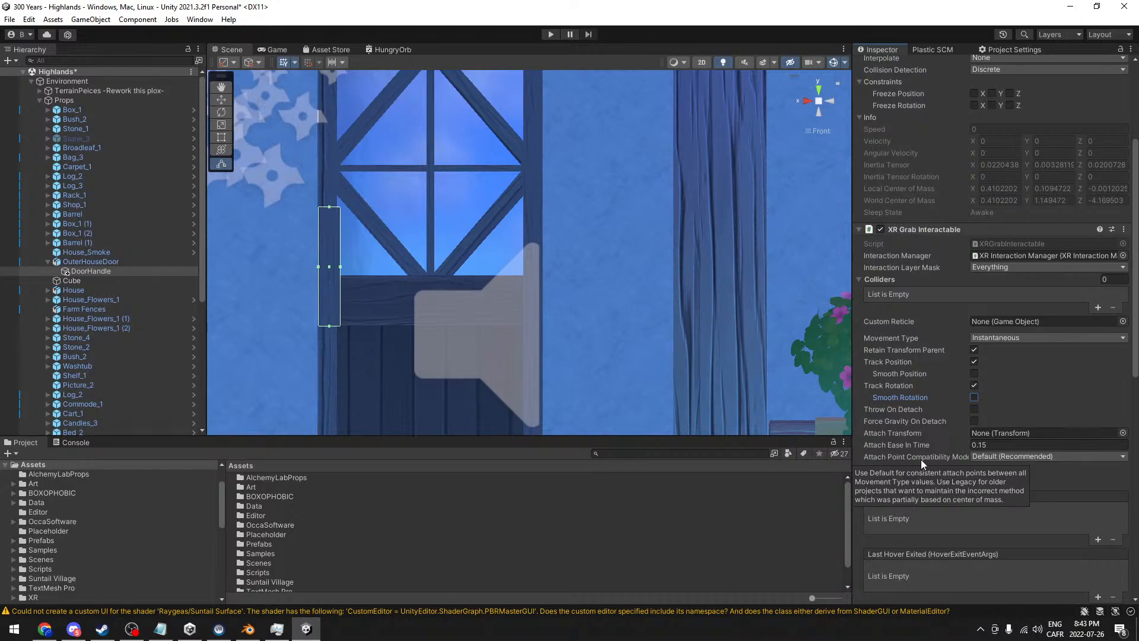
- Save the scene and test grabbing the door handle in Play mode, and stop the test
scroll(920, 436, up, 5)
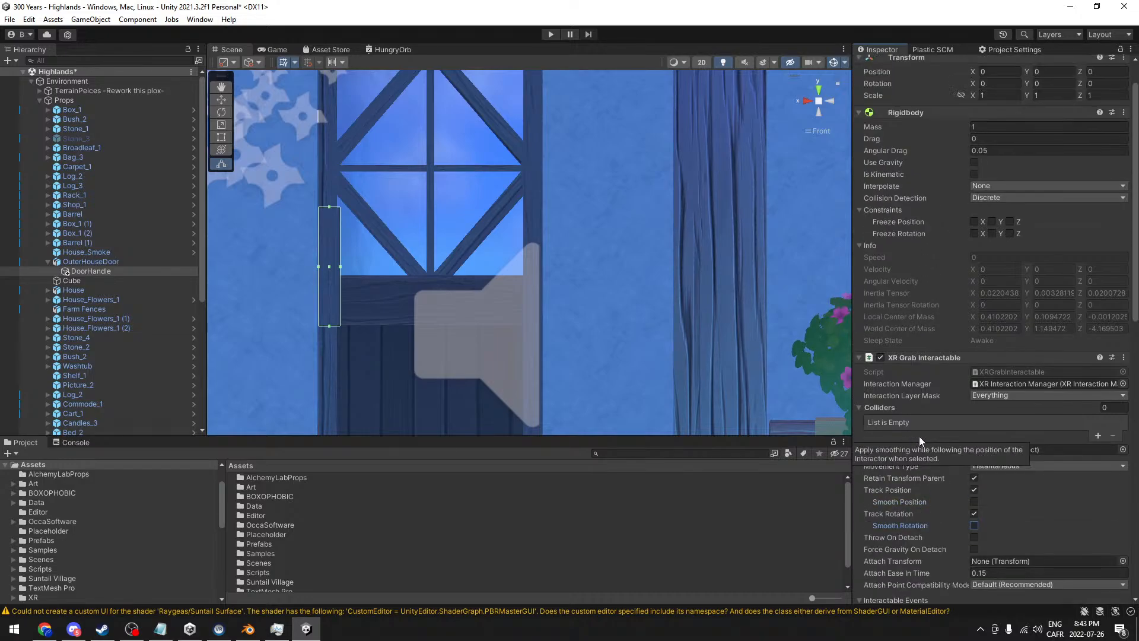
scroll(919, 436, down, 5)
key(ctrl+s)
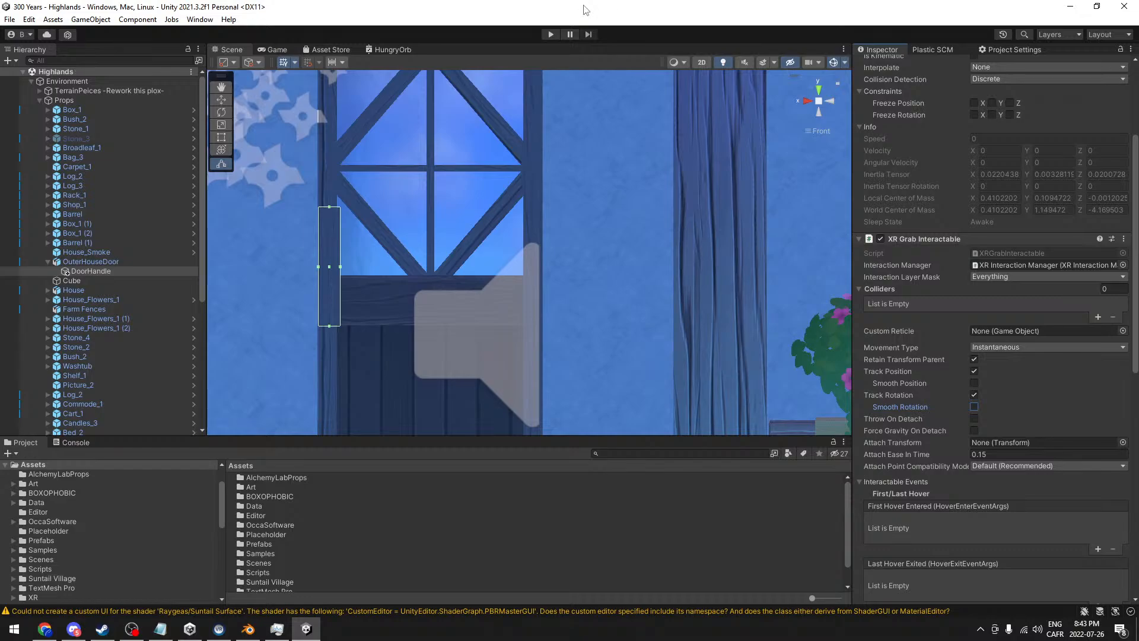
click(550, 35)
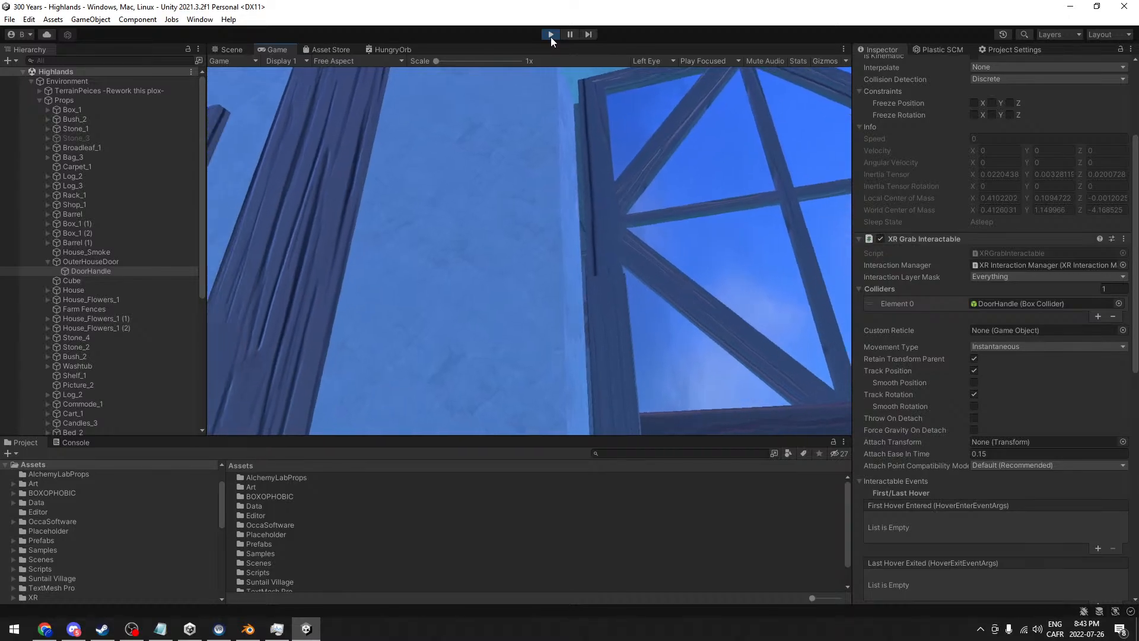
click(552, 35)
- Make DoorHandle's Box Collider a trigger and test the door again in Play mode
scroll(940, 218, down, 8)
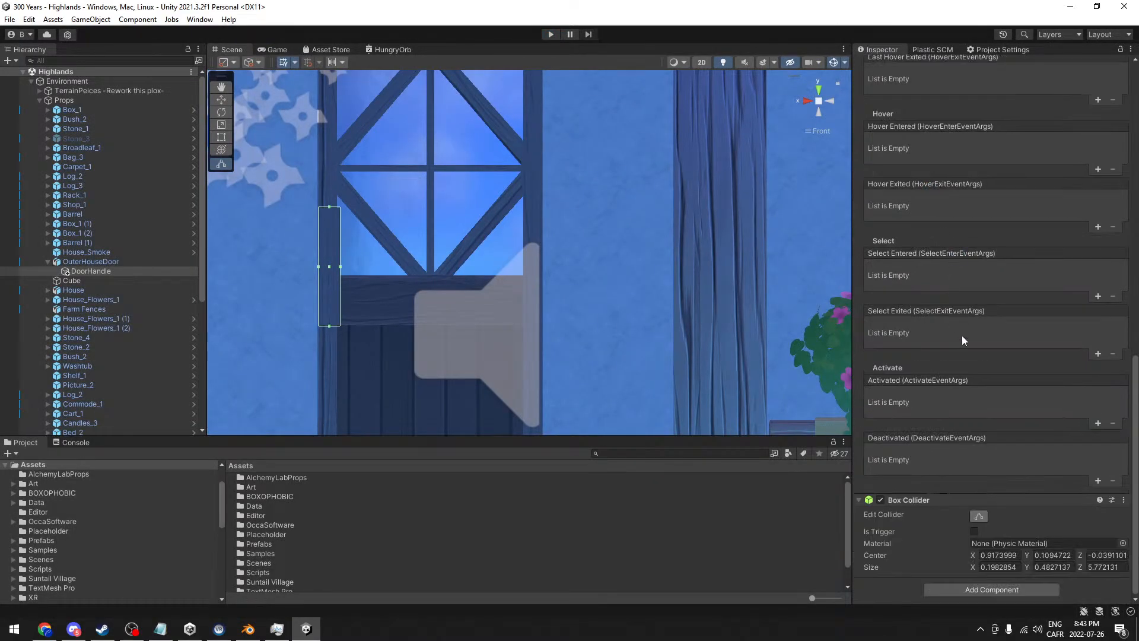
click(973, 530)
click(551, 35)
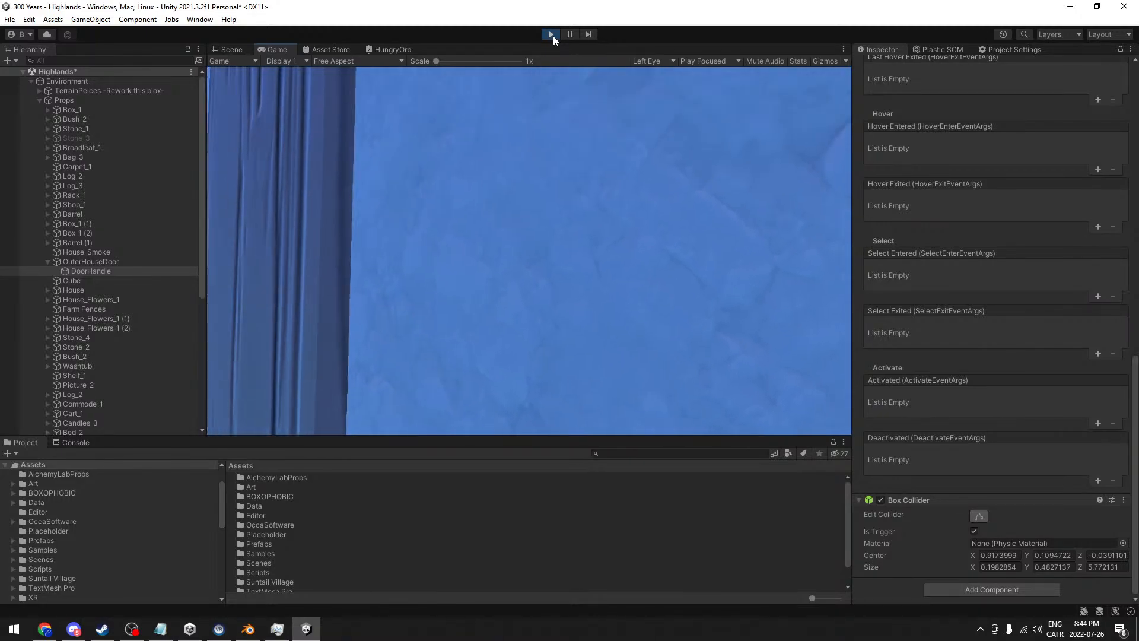
click(551, 34)
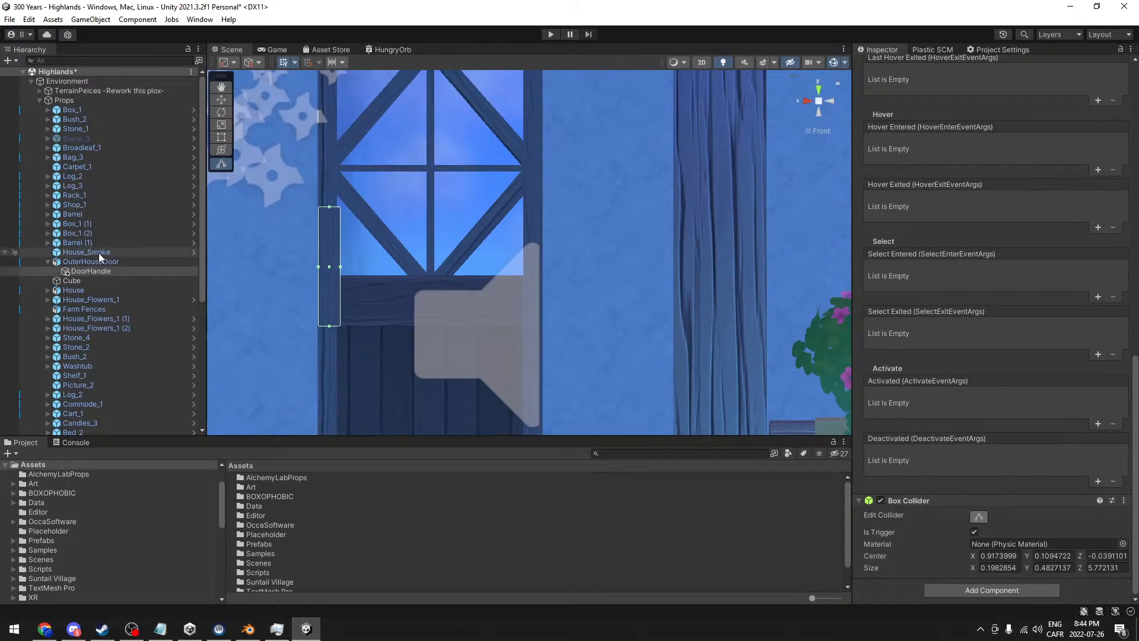
- Return the scene to perspective, select the Fish on the crate, and examine its XR Grab Interactable settings
scroll(88, 271, down, 1)
scroll(87, 270, up, 1)
alt+drag(479, 213, 578, 340)
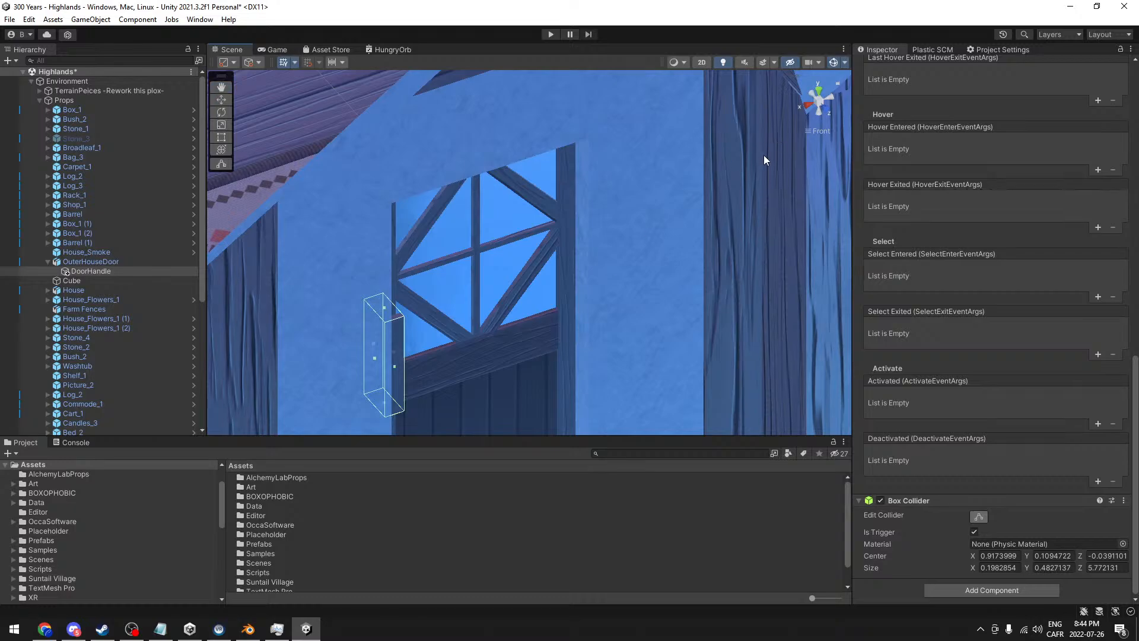
click(807, 132)
scroll(621, 247, down, 10)
mouse_move(580, 188)
middle_down()
mouse_move(551, 130)
mouse_move(603, 99)
mouse_move(567, 203)
middle_up()
scroll(590, 237, up, 2)
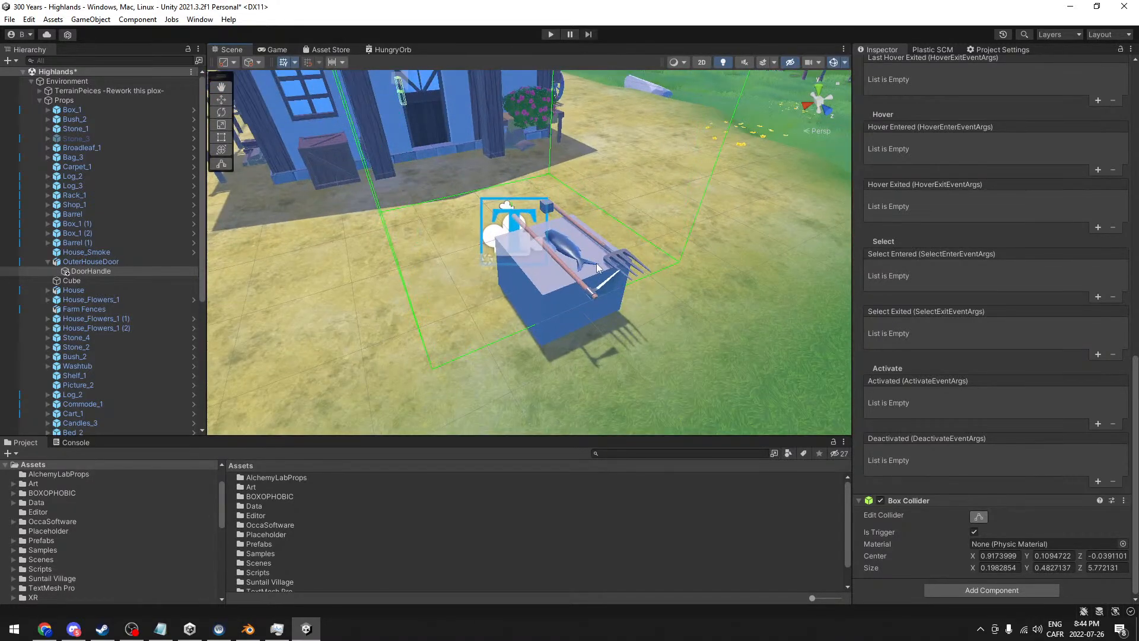
click(566, 247)
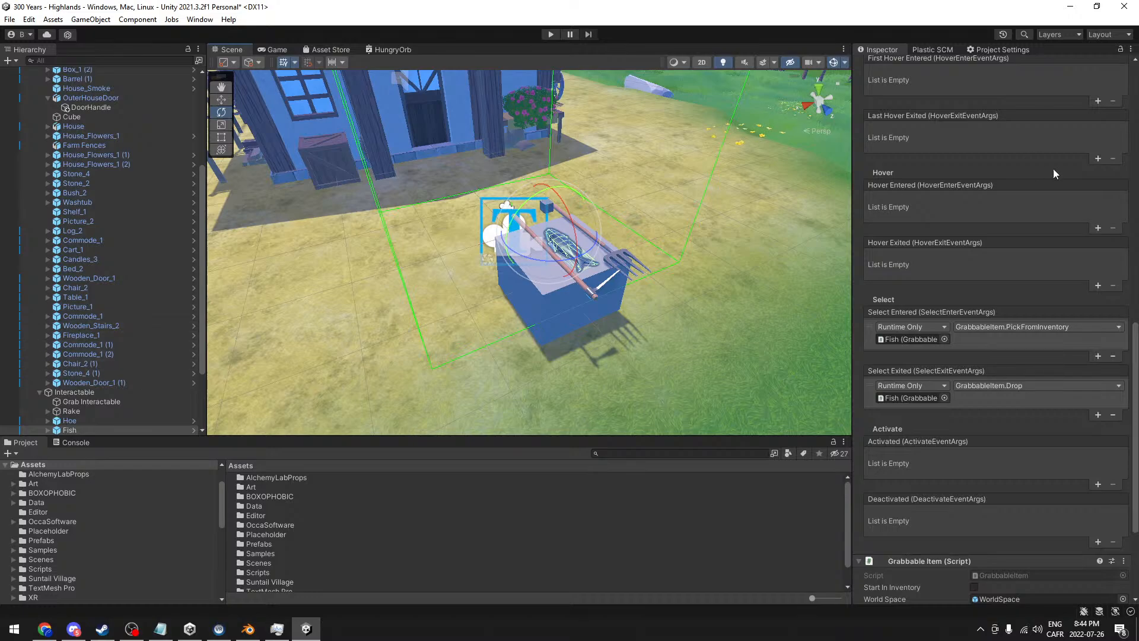
scroll(1022, 223, up, 3)
scroll(1022, 223, up, 5)
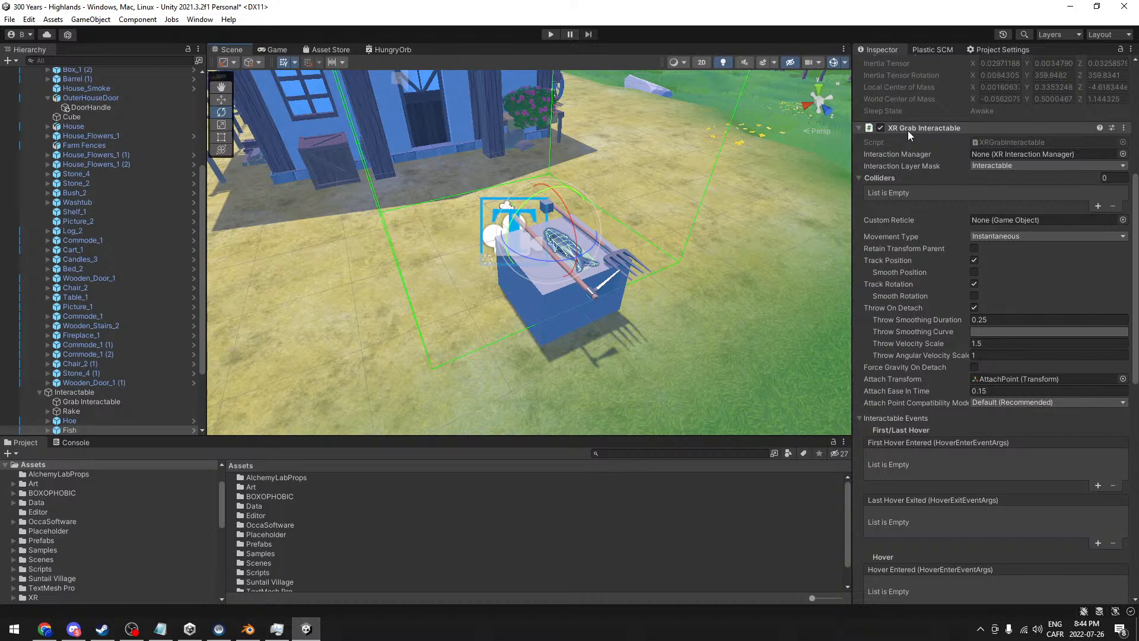
mouse_move(902, 174)
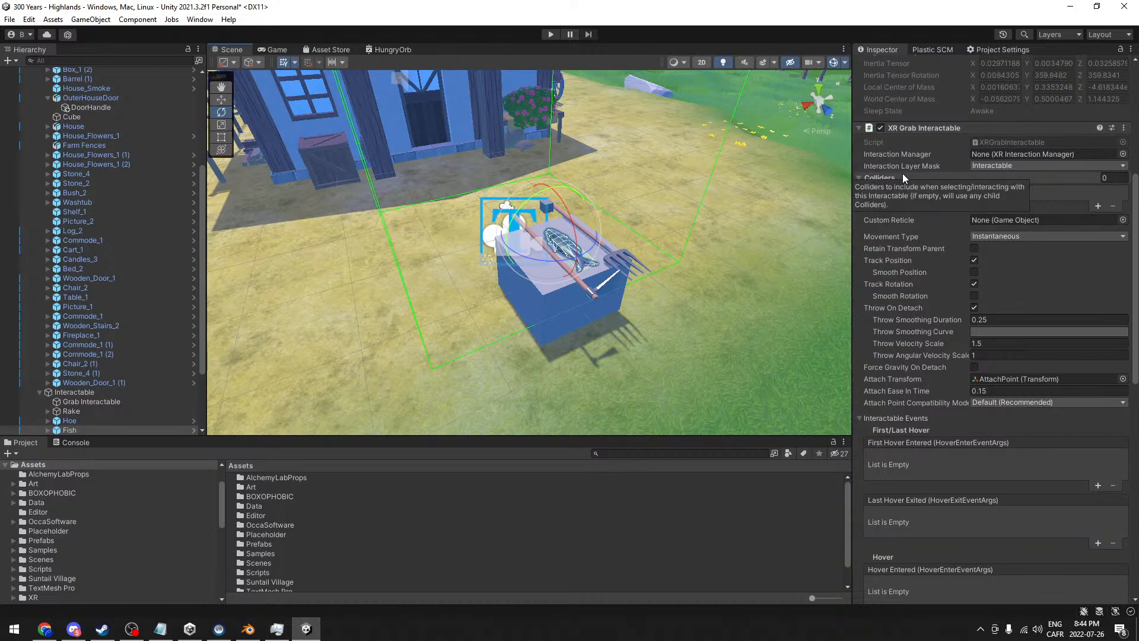
- Examine the Fish's Grabbable Item and Mesh Collider components, and compare its tracking, throw and attach options
scroll(909, 229, down, 14)
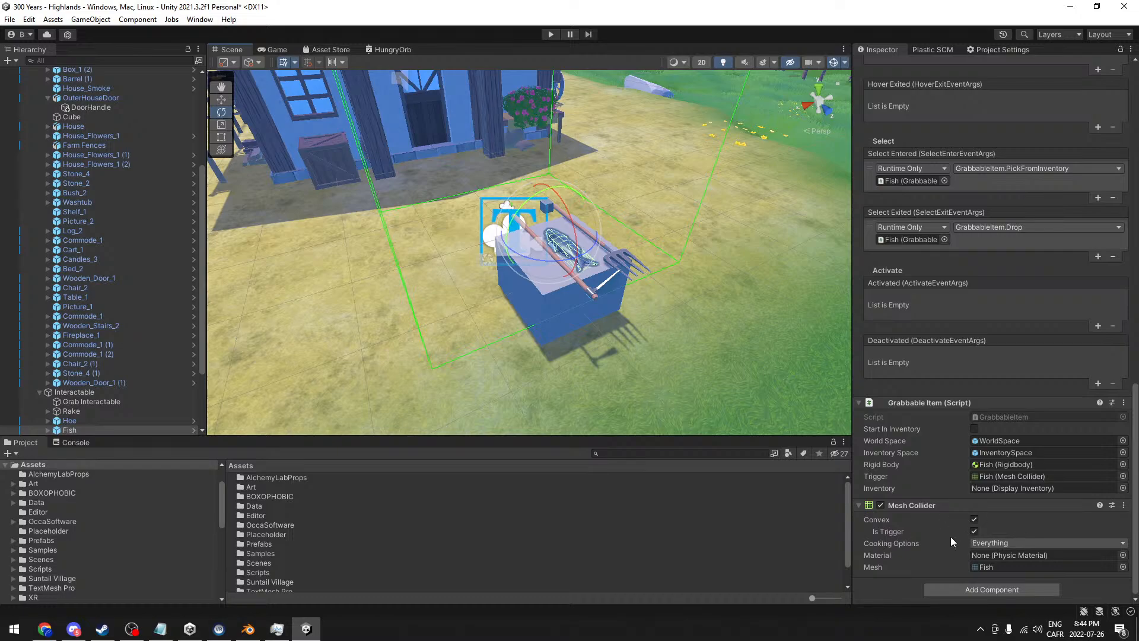
scroll(1070, 514, up, 12)
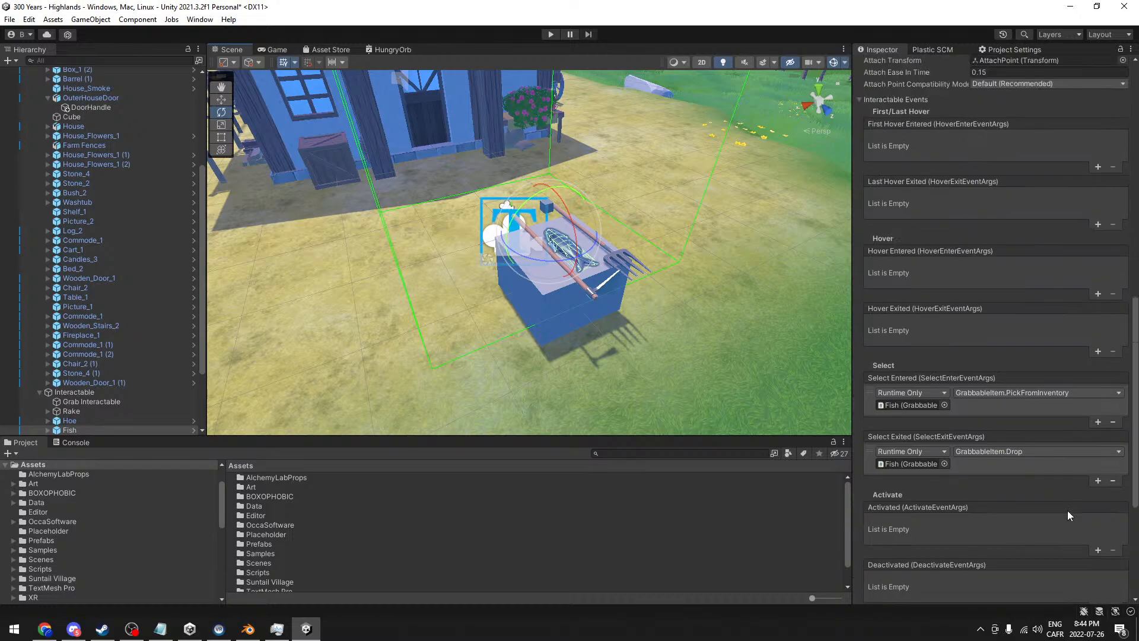
scroll(1067, 510, up, 8)
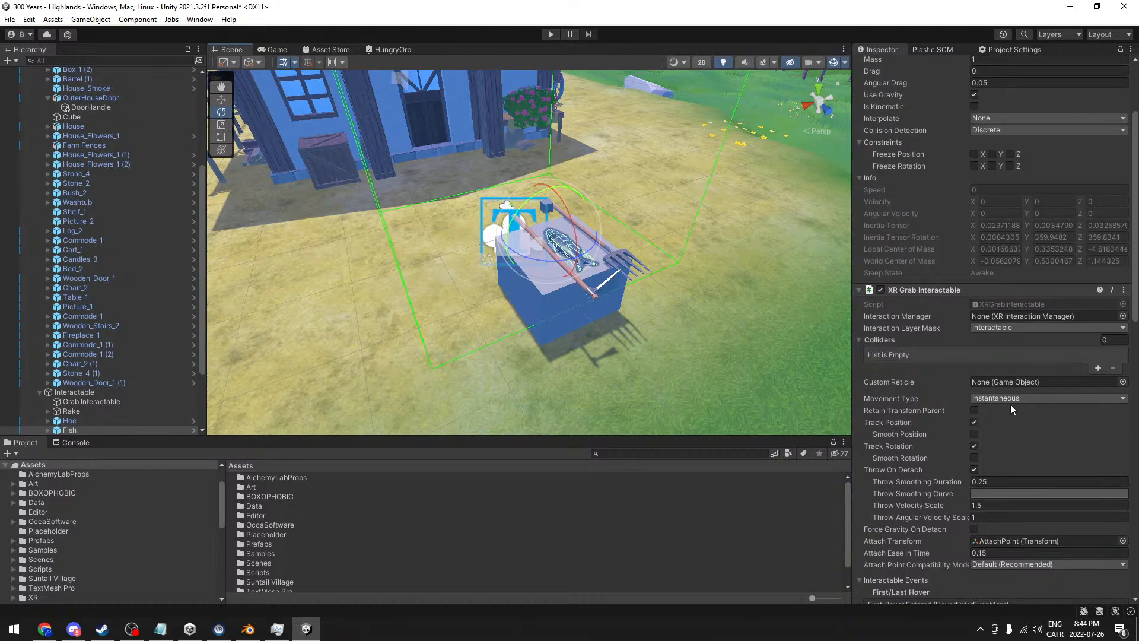
scroll(1004, 401, down, 1)
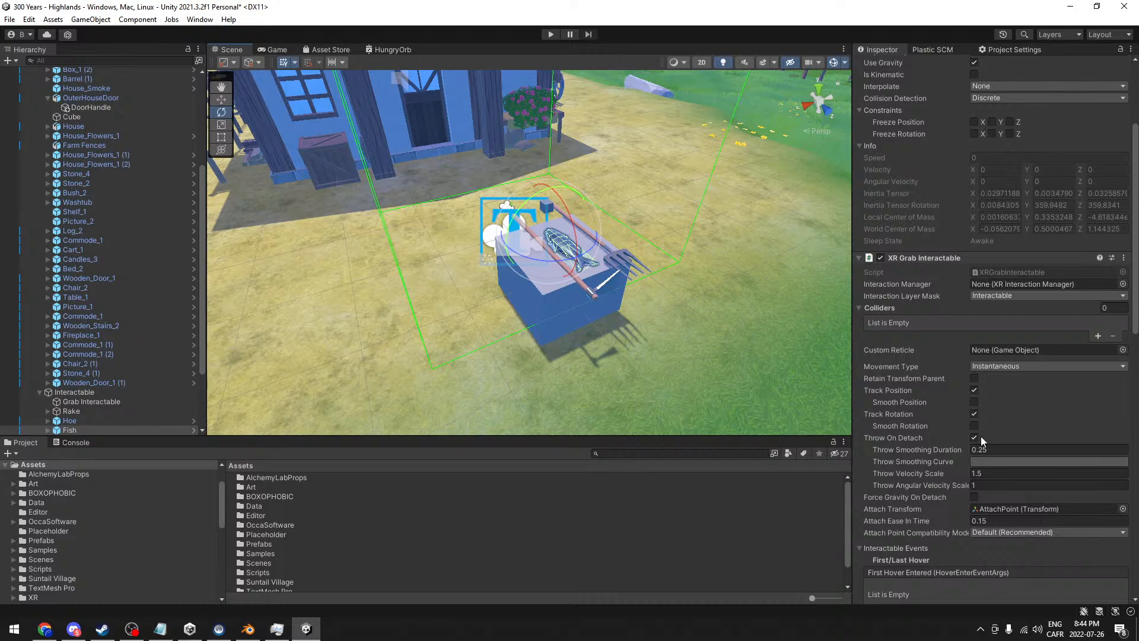
mouse_move(952, 520)
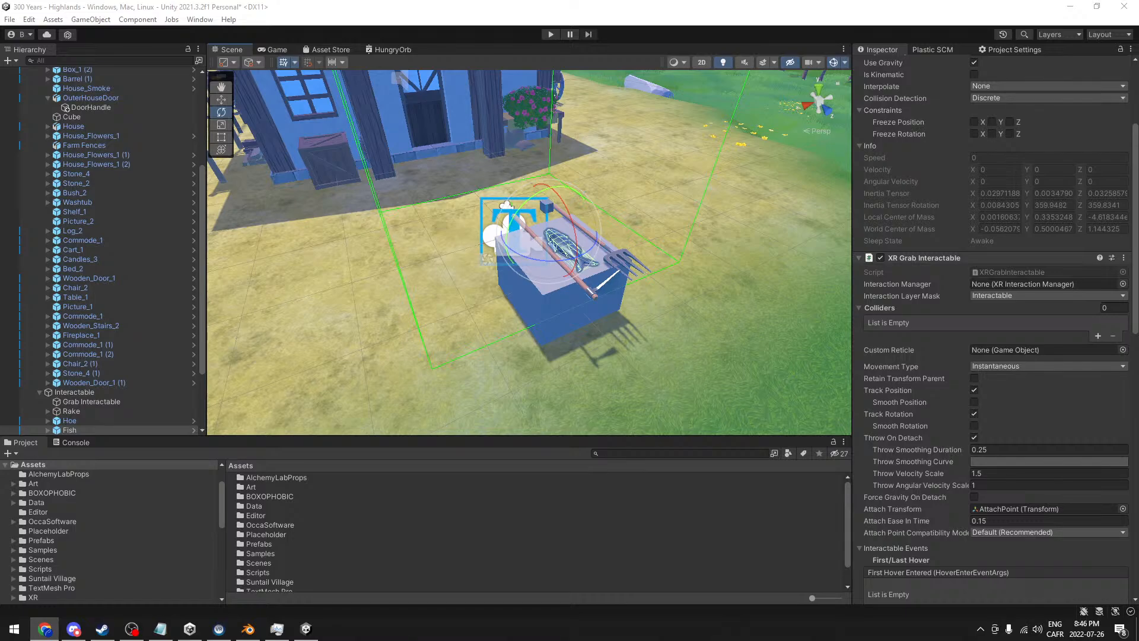
- Switch to Chrome, maximize the window, and seek the VR door tutorial video to the Fixed Joint setup at 3:22
drag(646, 0, 676, 27)
double_click(667, 27)
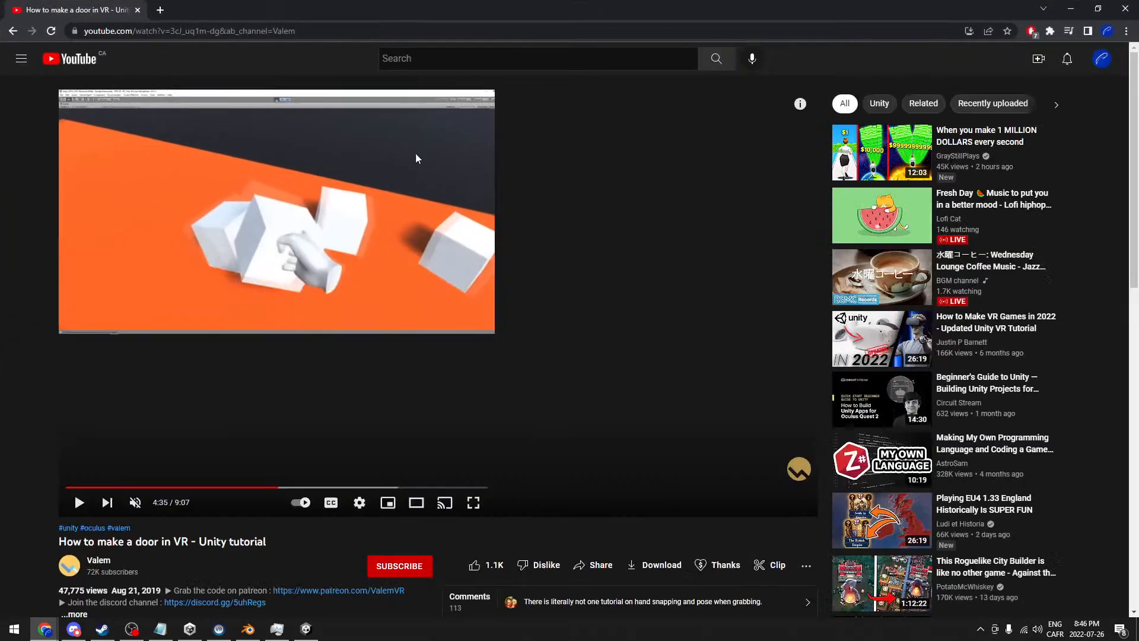
click(413, 488)
click(390, 488)
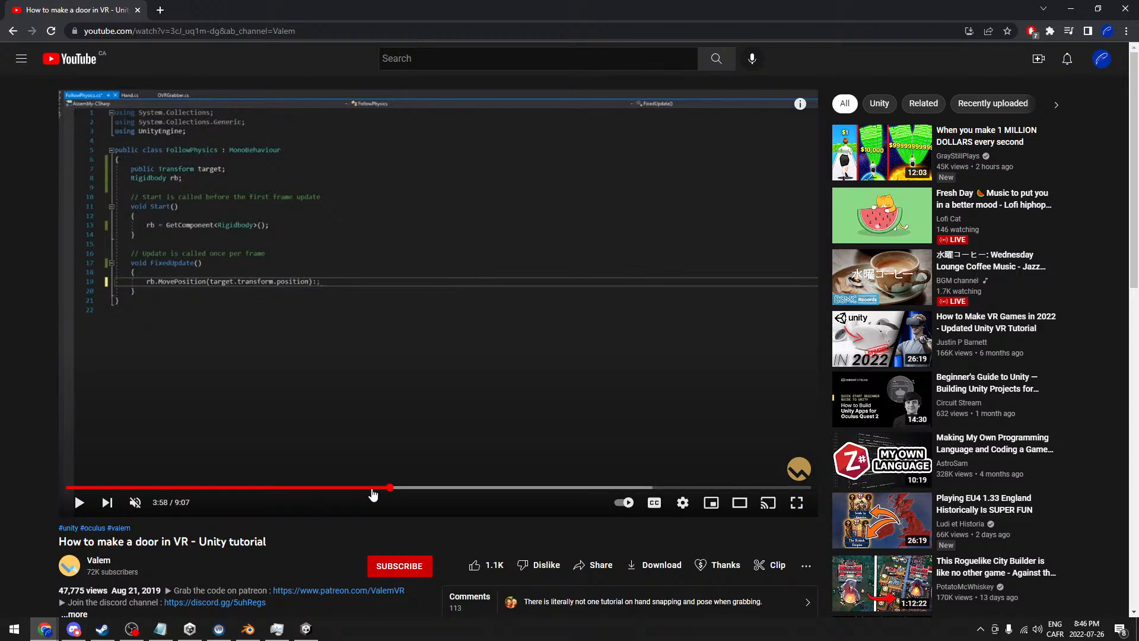
click(364, 488)
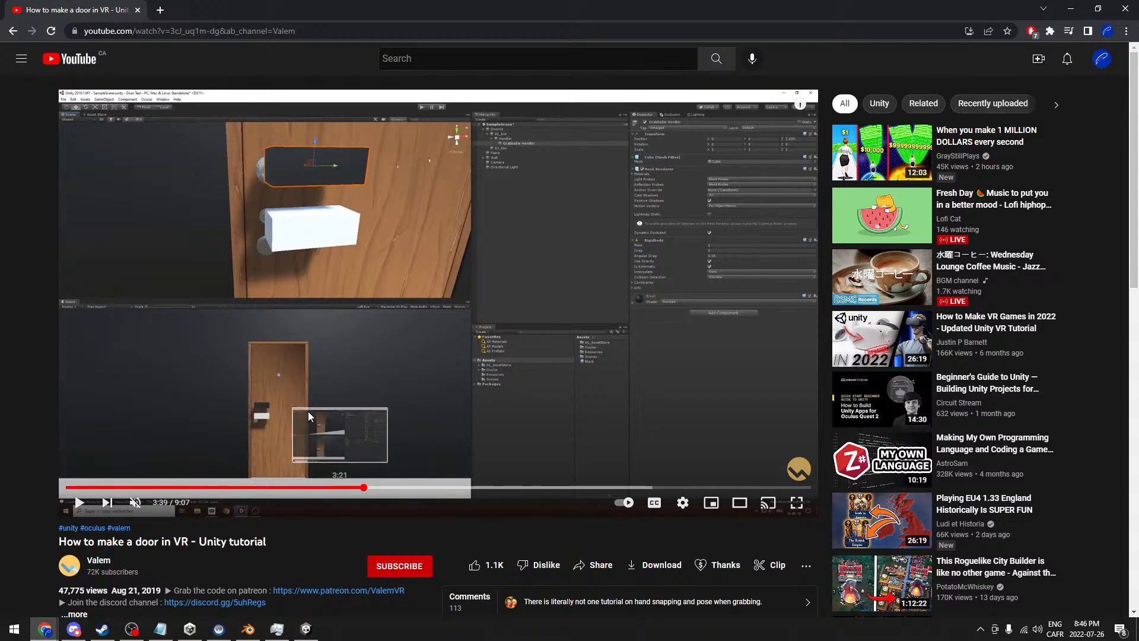
click(342, 487)
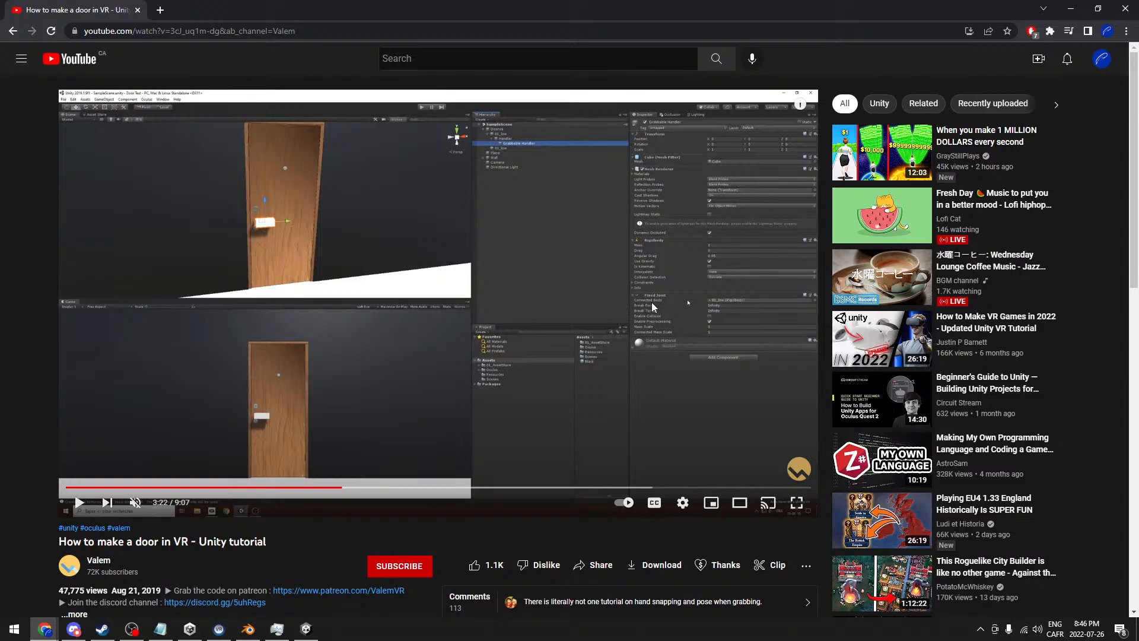
- View the door tutorial in full screen and step through the Grabbable Handler's Rigidbody setup up to 3:29
click(797, 502)
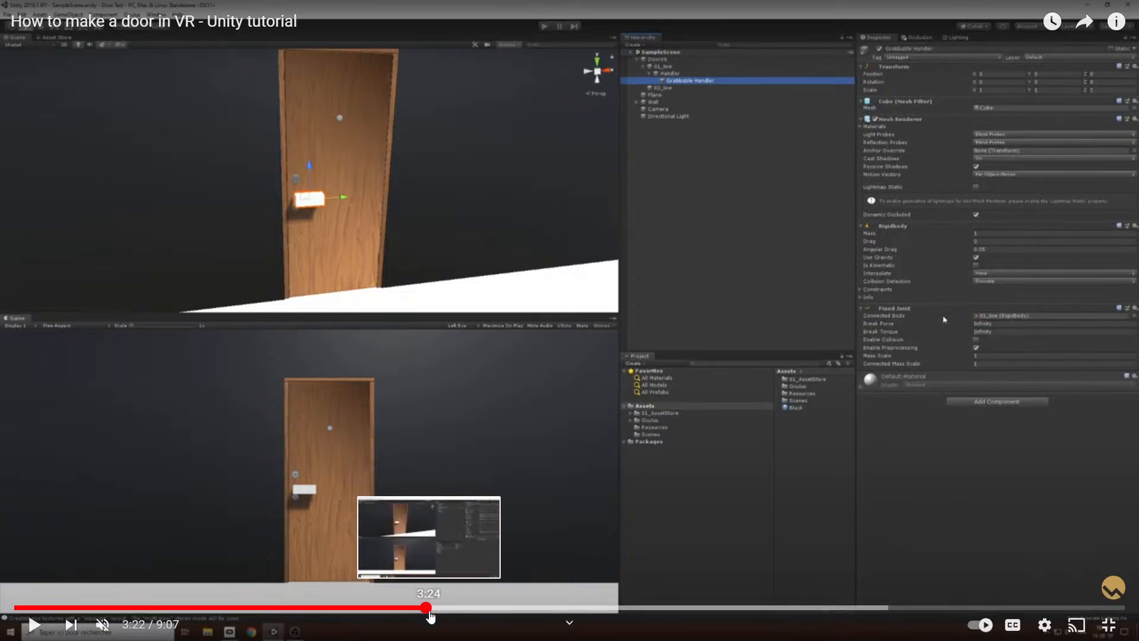
click(429, 607)
click(437, 609)
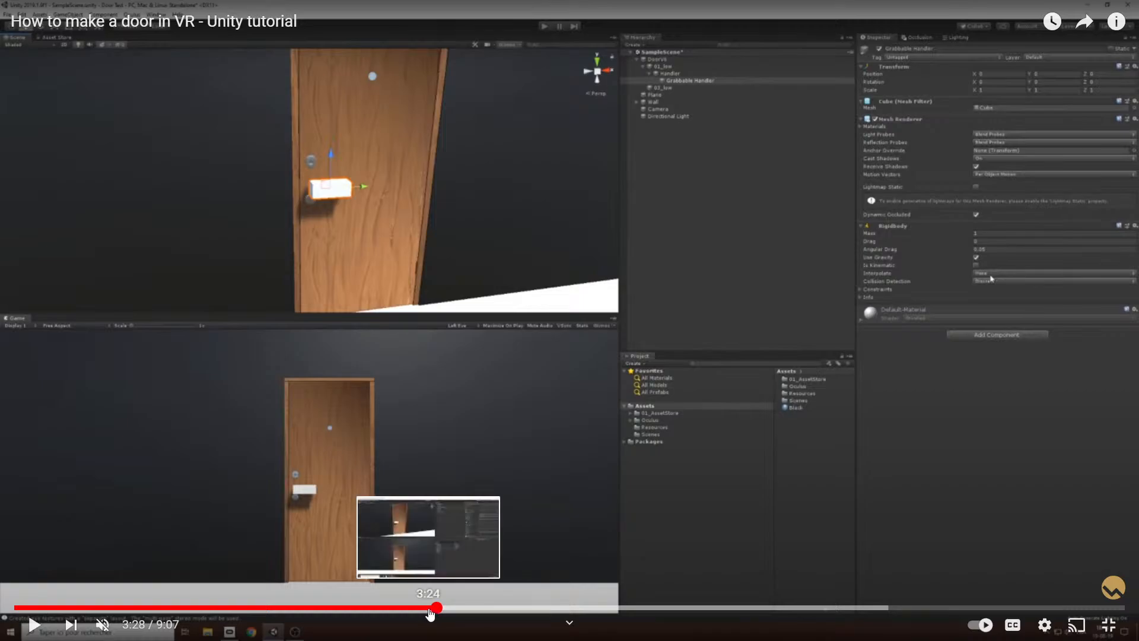
click(438, 608)
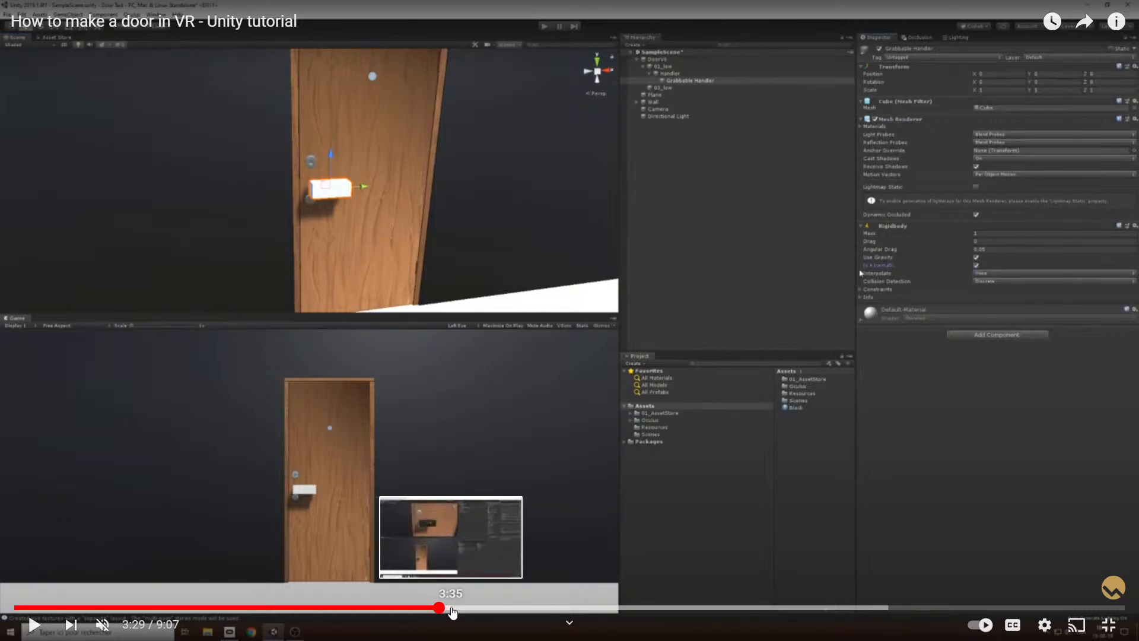
- Step through the door tutorial from 3:35 to 3:47, comparing the Handler's Rigidbody and Fixed Joint with the Grabbable Handler's setup
click(451, 607)
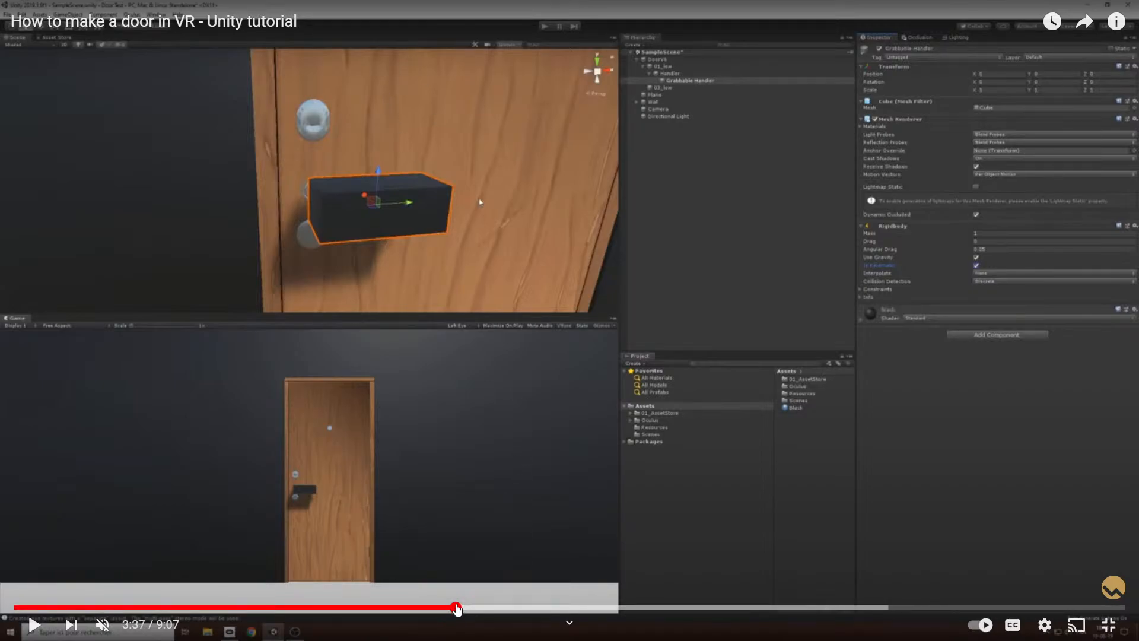
click(455, 608)
click(463, 609)
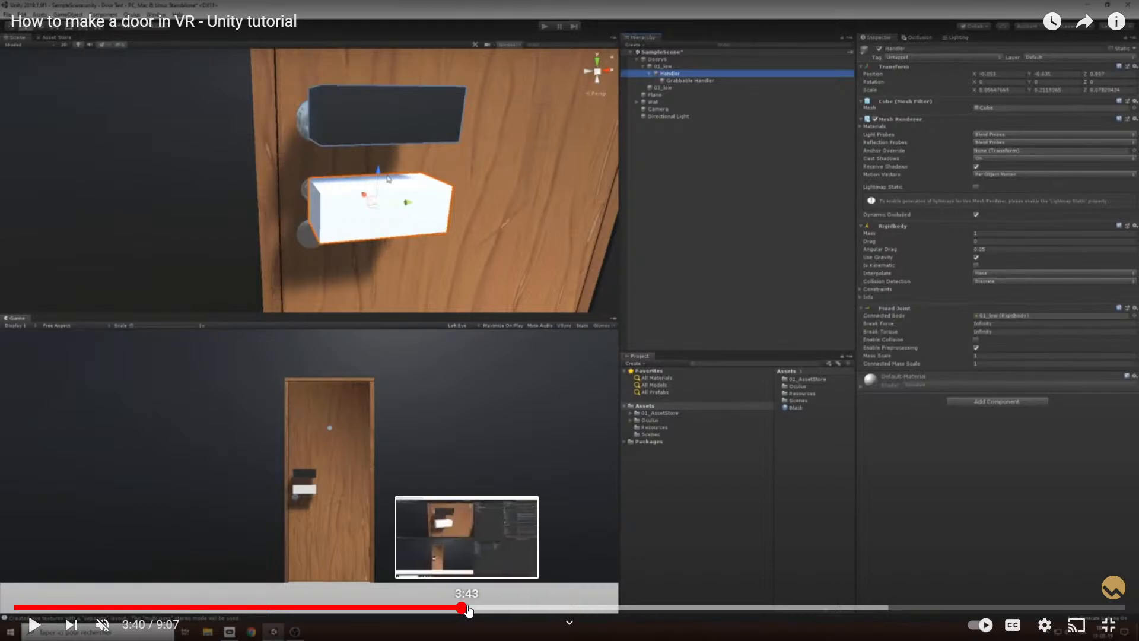
click(468, 610)
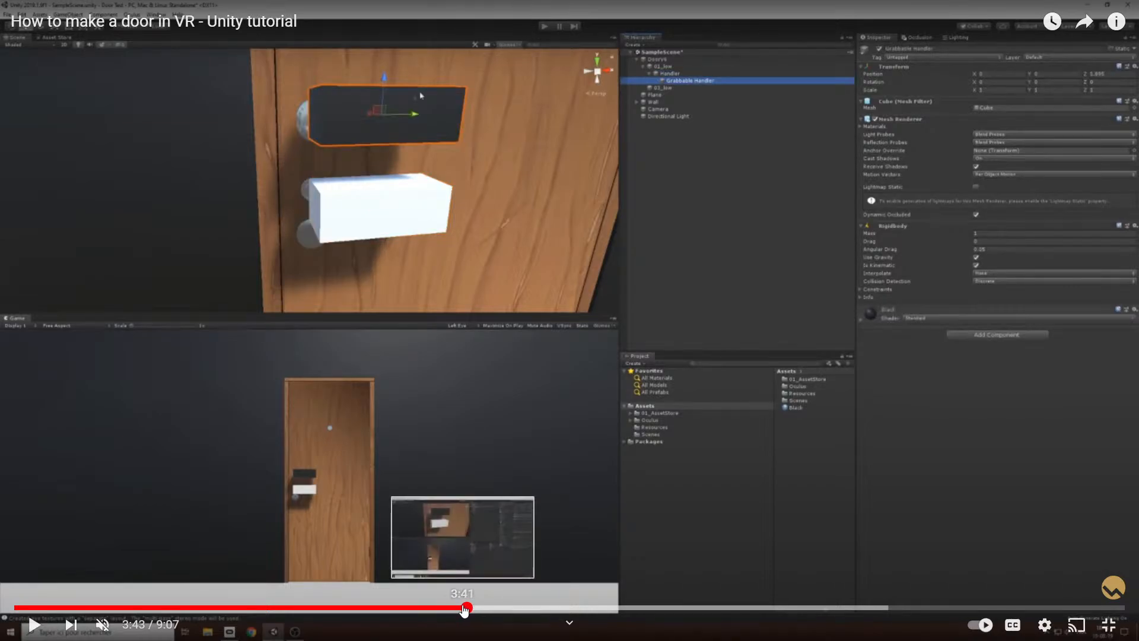
click(450, 608)
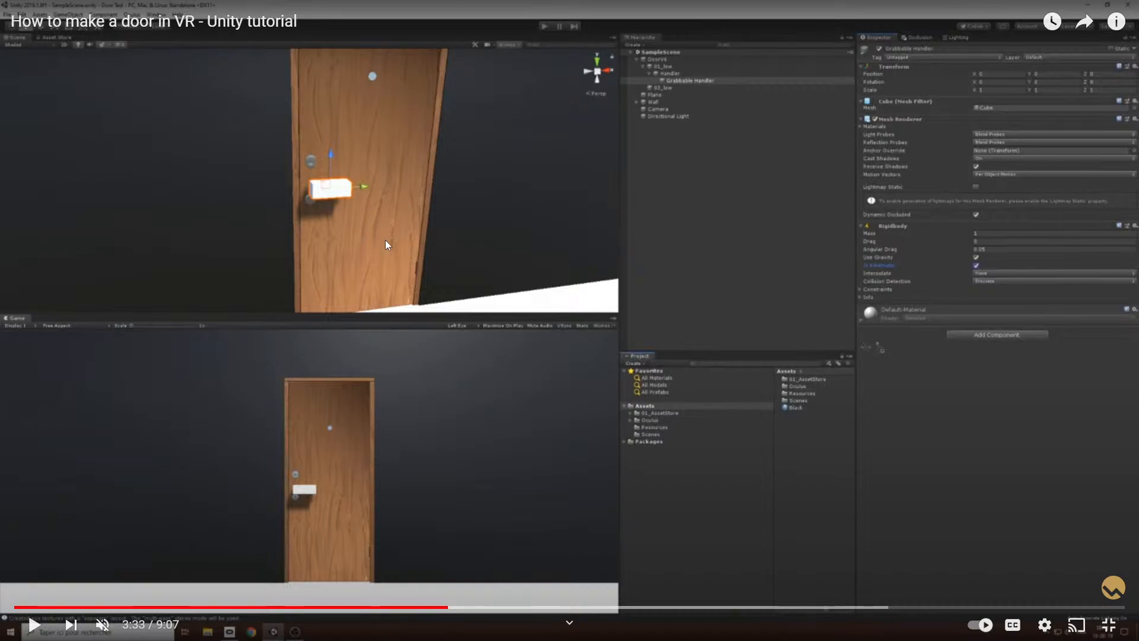
click(459, 609)
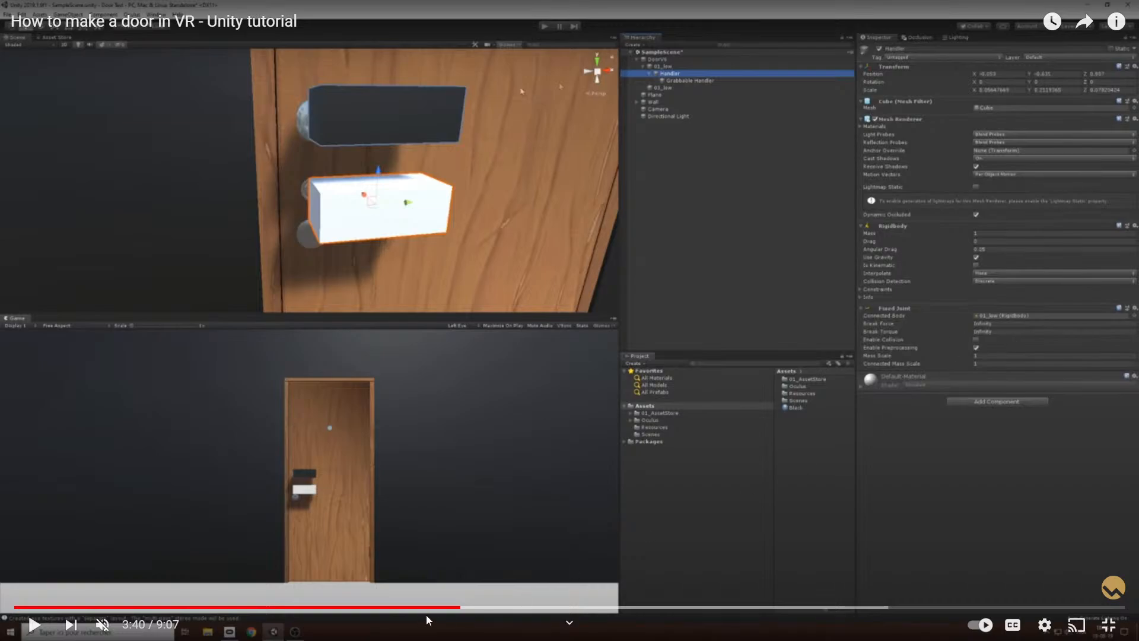
click(465, 608)
click(476, 609)
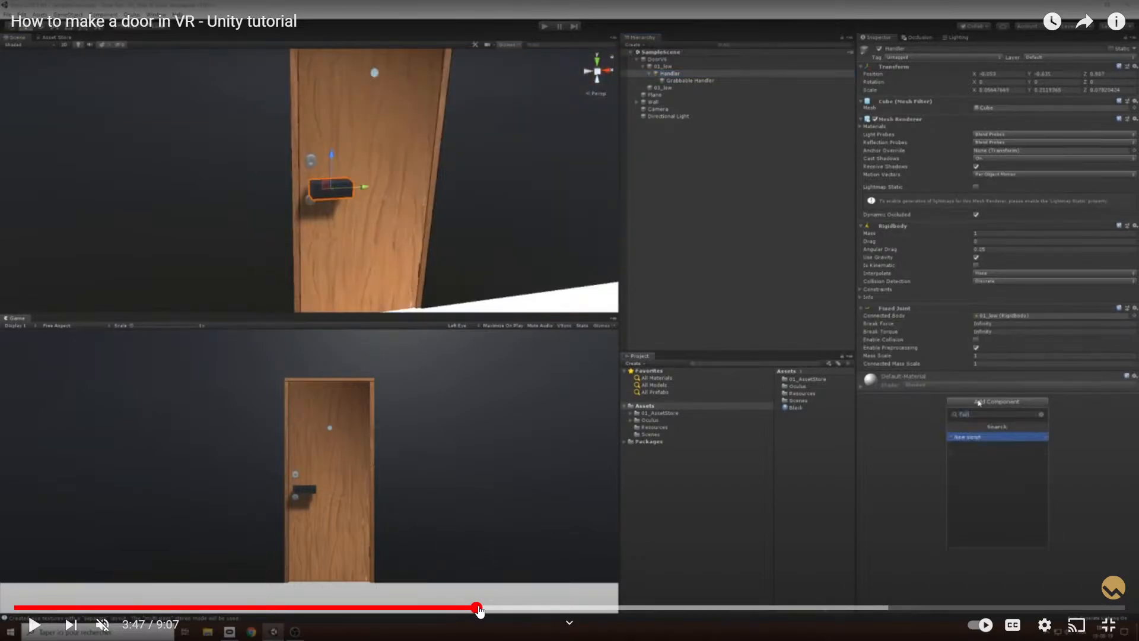
- Seek the tutorial from 3:51 to 4:18 to study the FollowPhysics script and its use on the Handler
click(485, 608)
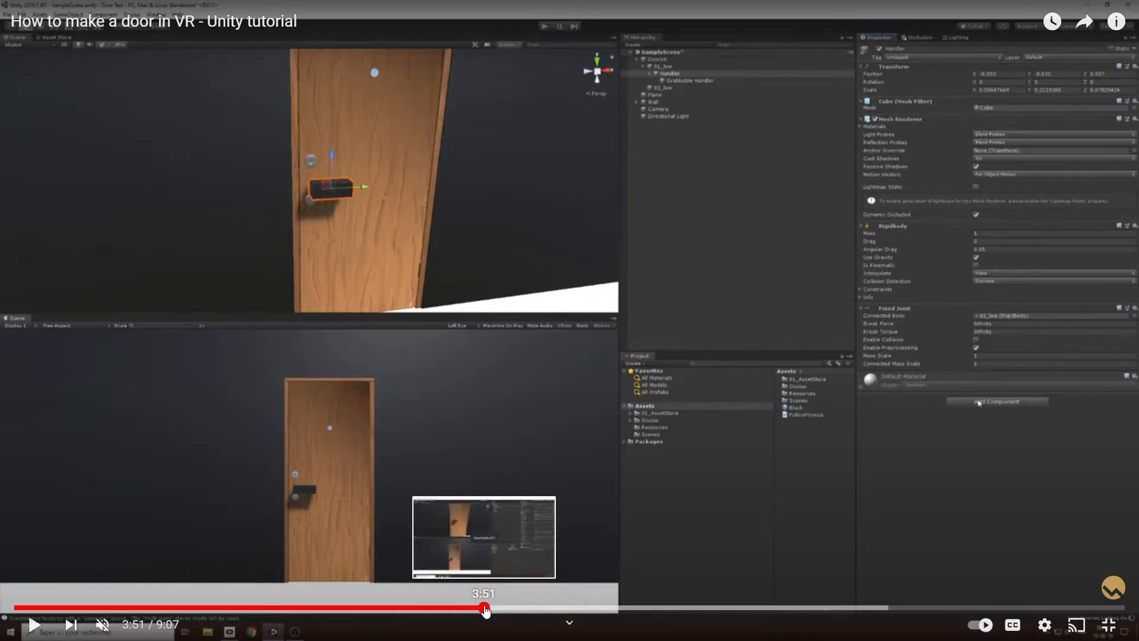
click(486, 609)
click(497, 608)
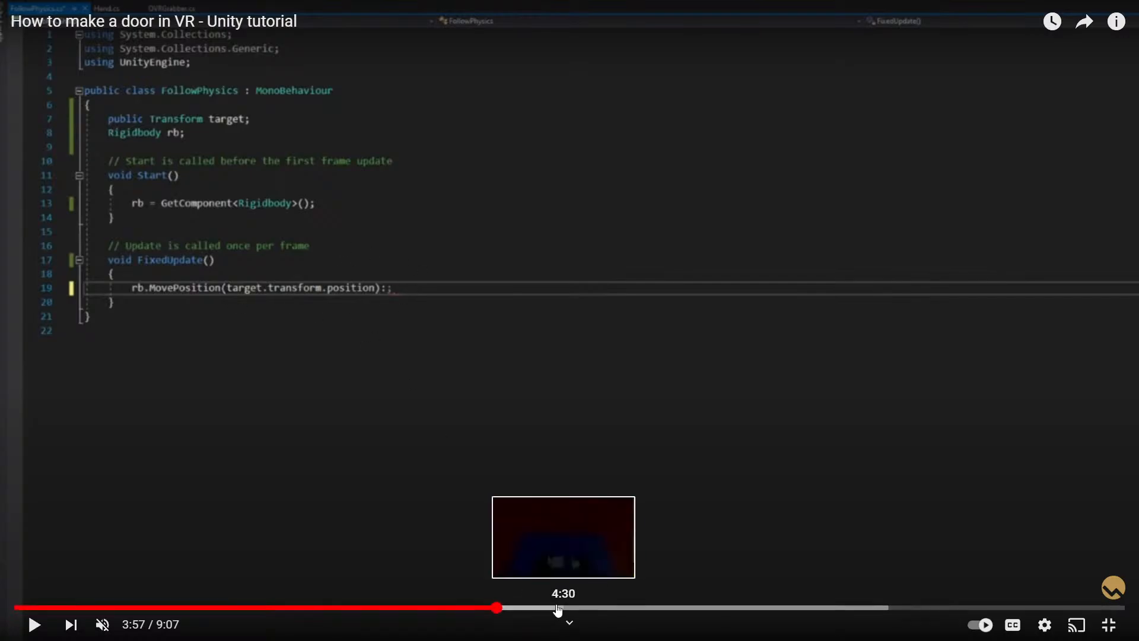
click(517, 608)
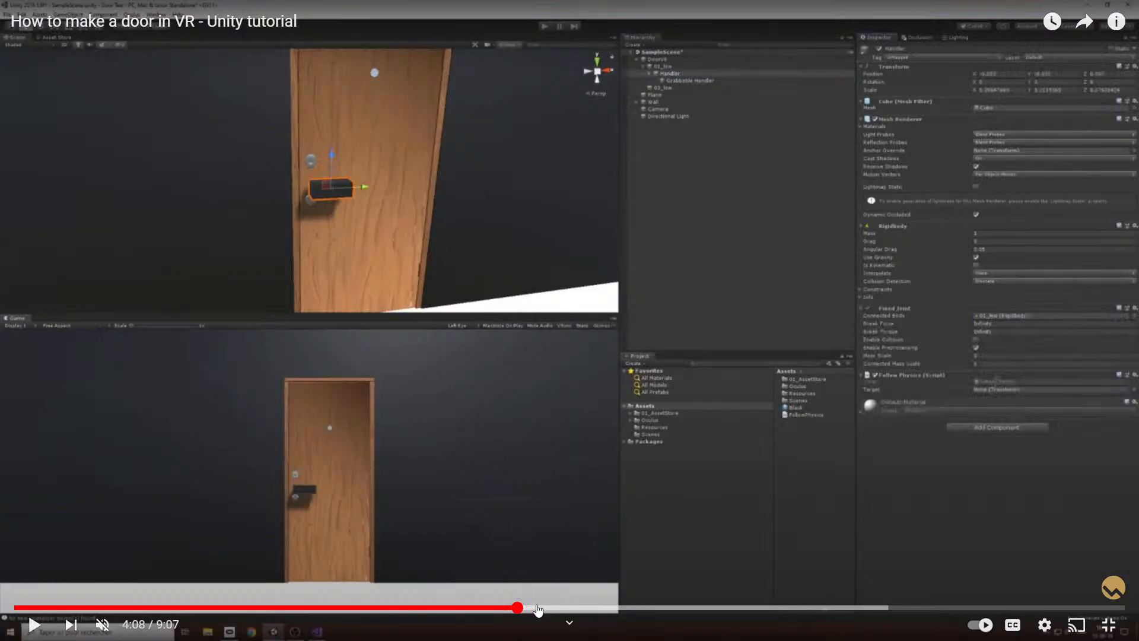
click(538, 608)
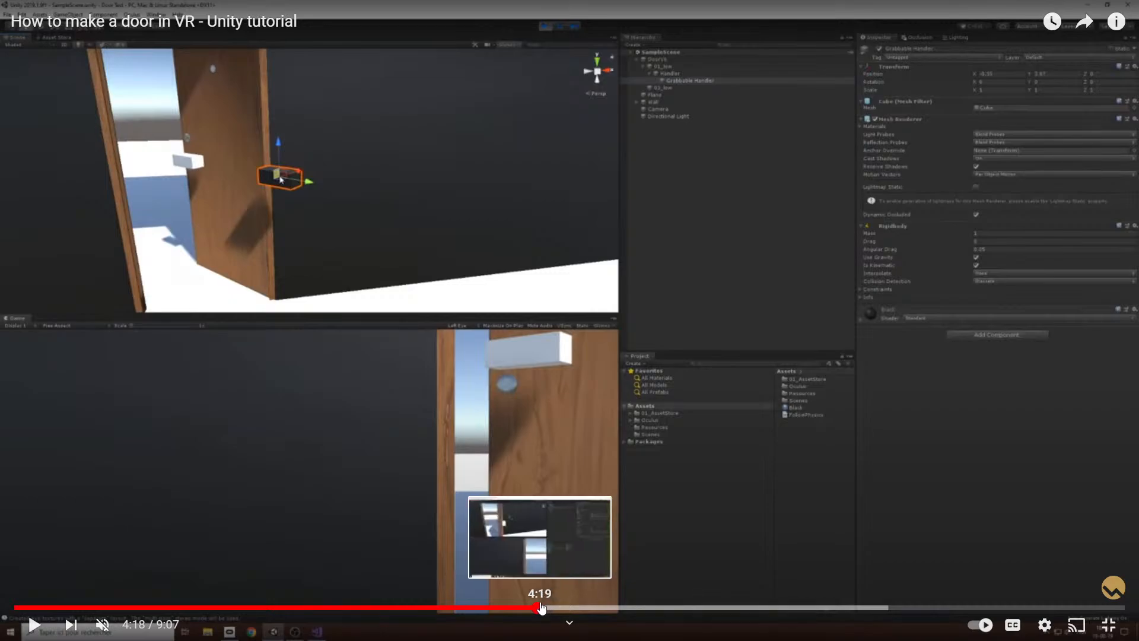
- Play the tutorial's door test and skip ahead to 4:27, then exit full screen and move the browser aside to return to Unity
click(533, 607)
click(486, 421)
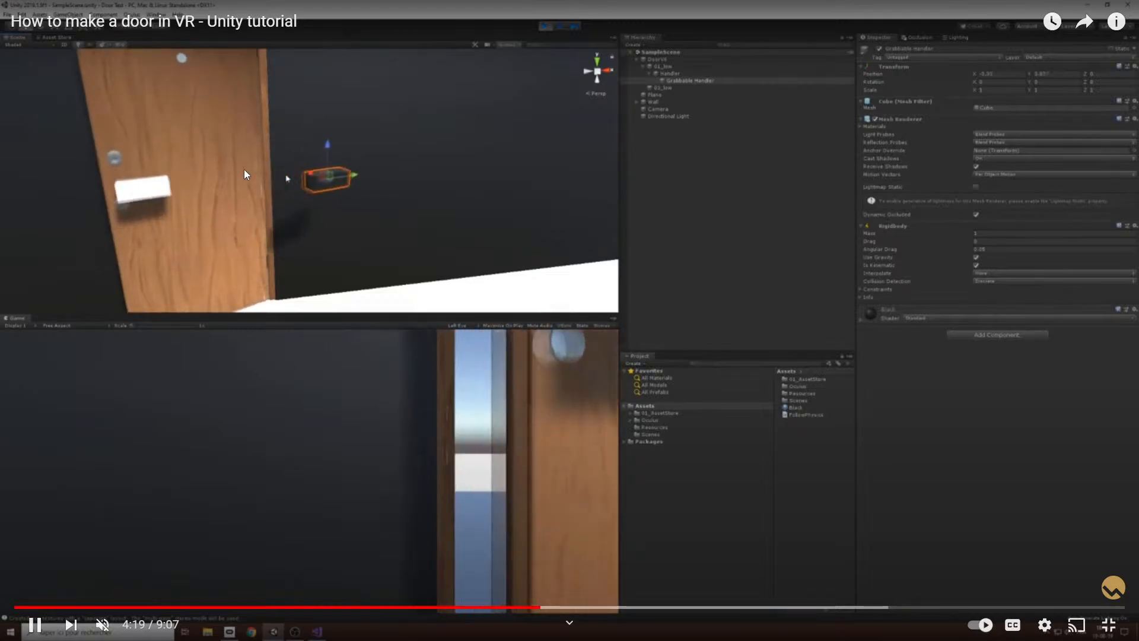
click(553, 608)
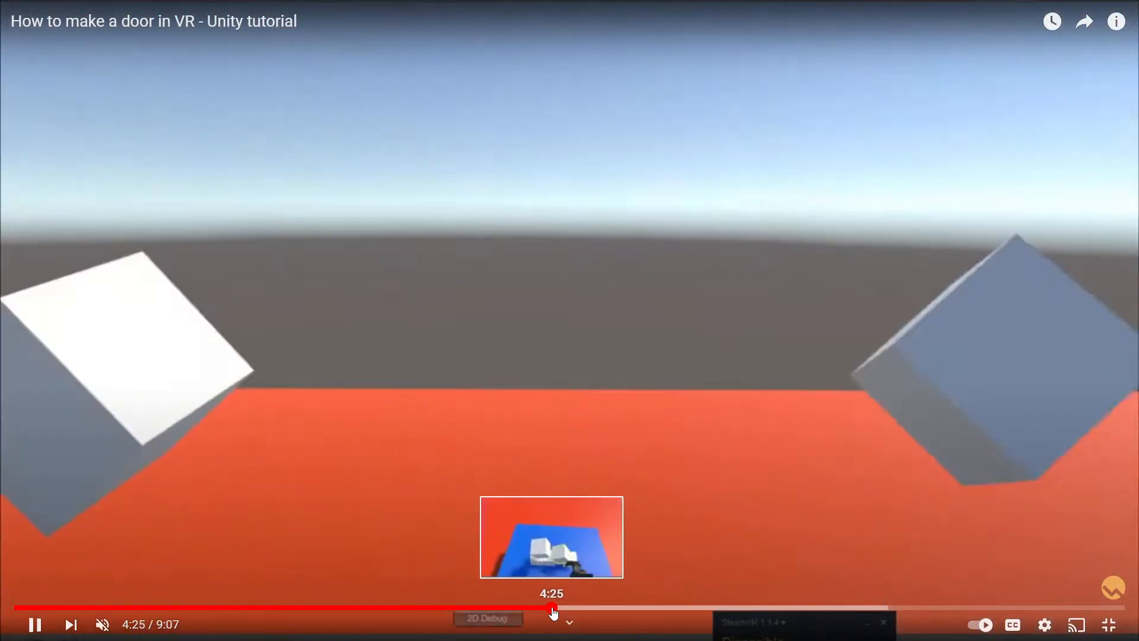
click(555, 607)
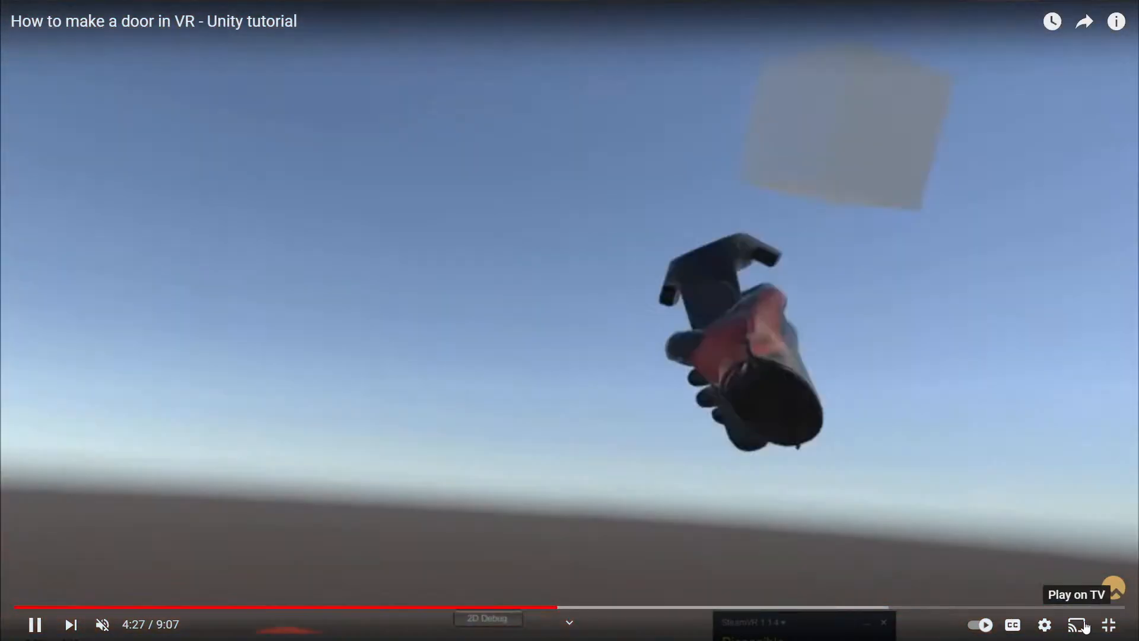
click(1108, 625)
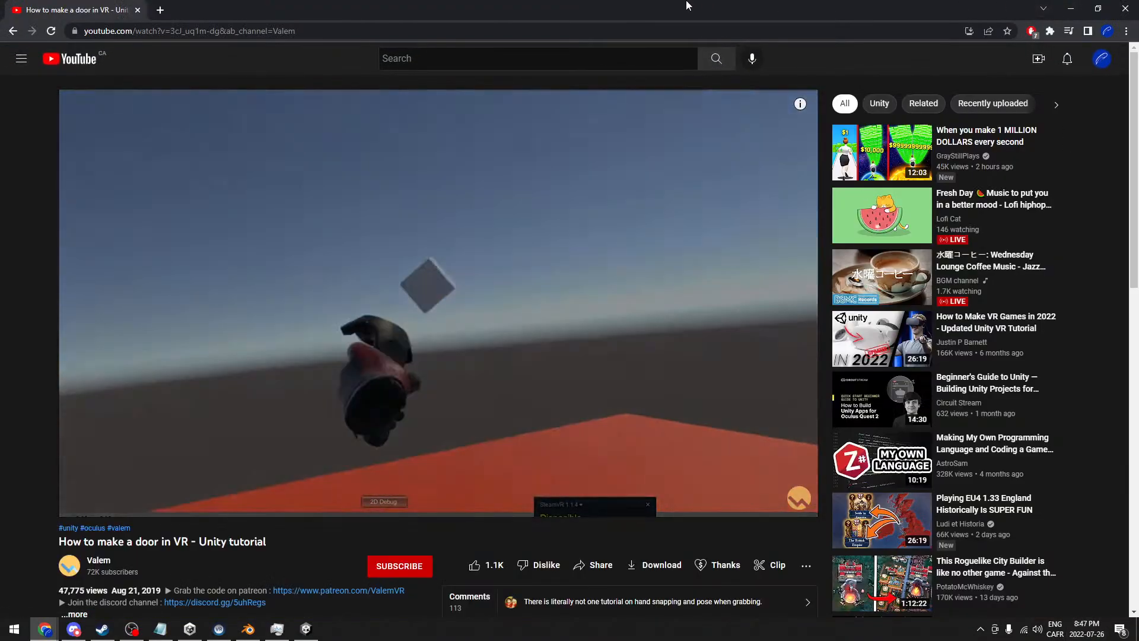
drag(686, 6, 1138, 59)
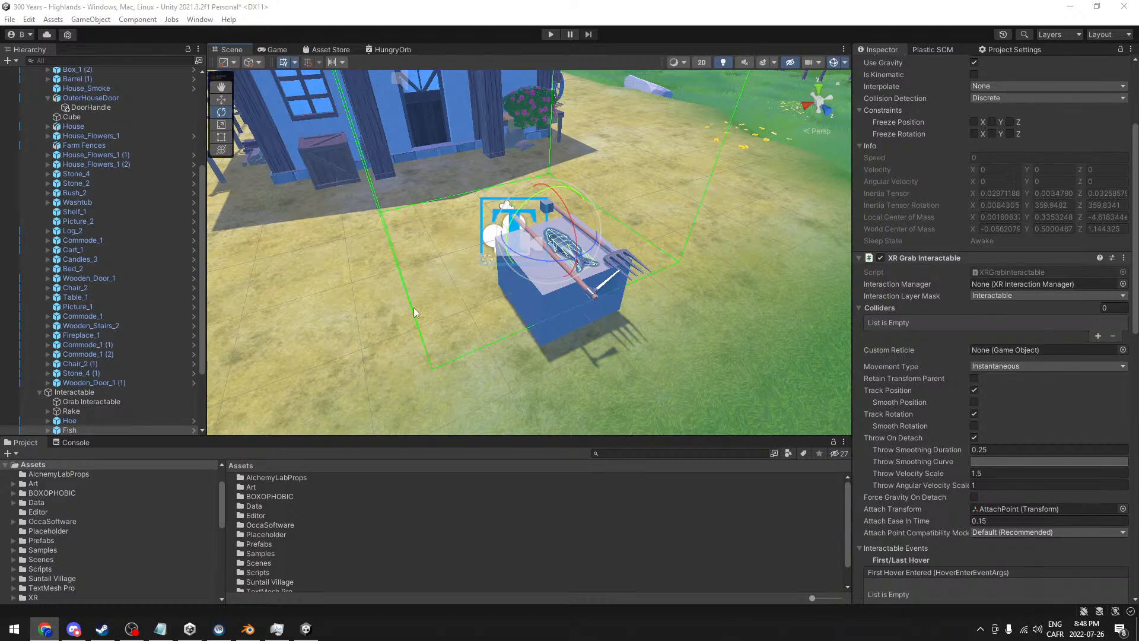
- Inspect the outer house door and its surrounding porch up close from several angles in the scene
middle_drag(404, 95, 503, 205)
scroll(517, 210, up, 5)
alt+drag(523, 213, 537, 211)
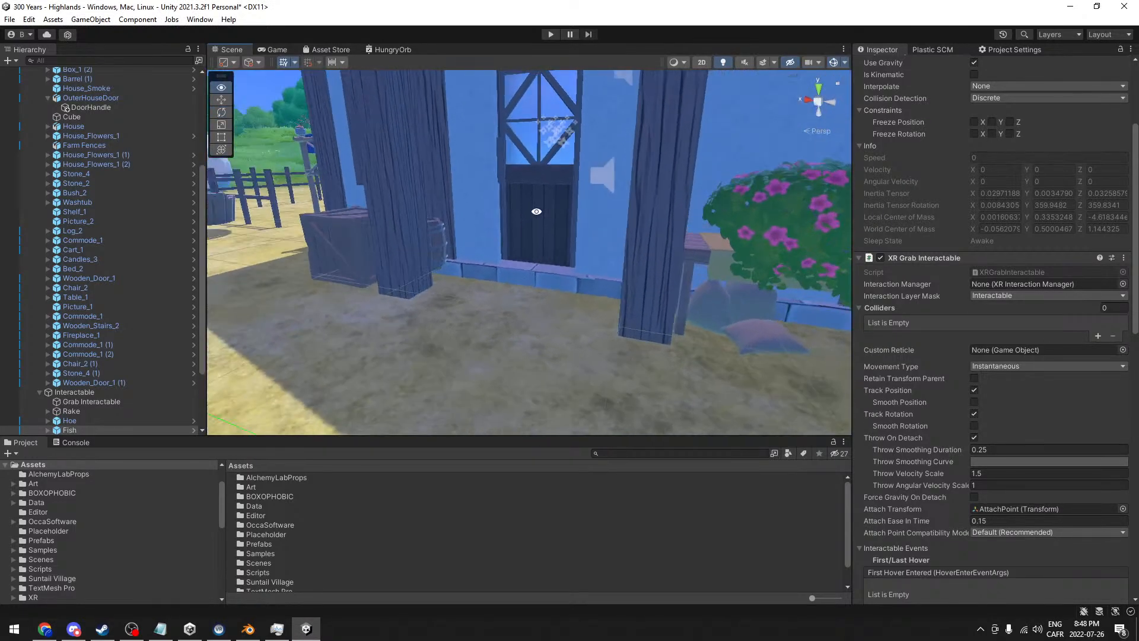
middle_drag(536, 211, 586, 343)
scroll(553, 279, up, 2)
scroll(551, 270, up, 1)
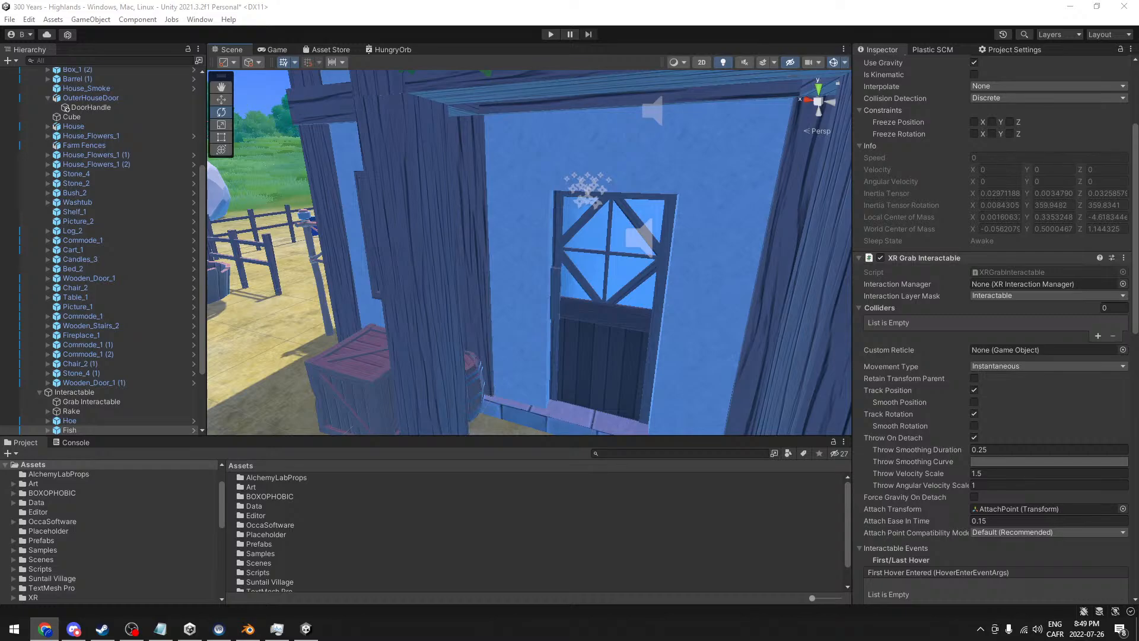
alt+drag(547, 292, 617, 318)
middle_drag(733, 319, 678, 302)
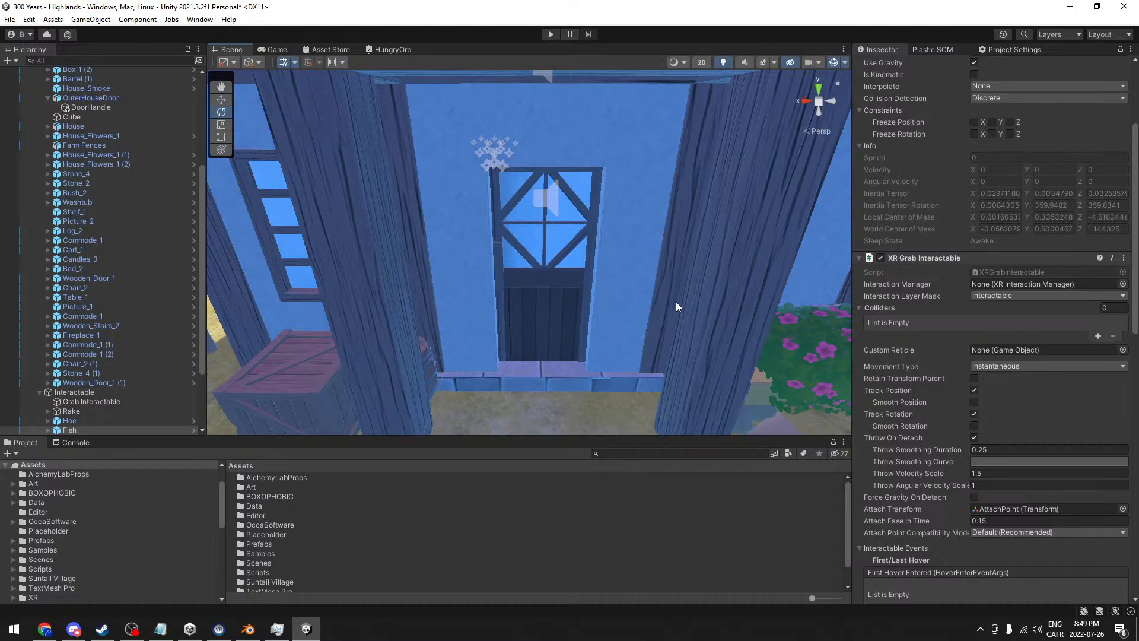
alt+drag(504, 304, 607, 308)
- Survey the house exterior and yard from a distance, and compare them with the front entrance up close
alt+scroll(608, 307, down, 10)
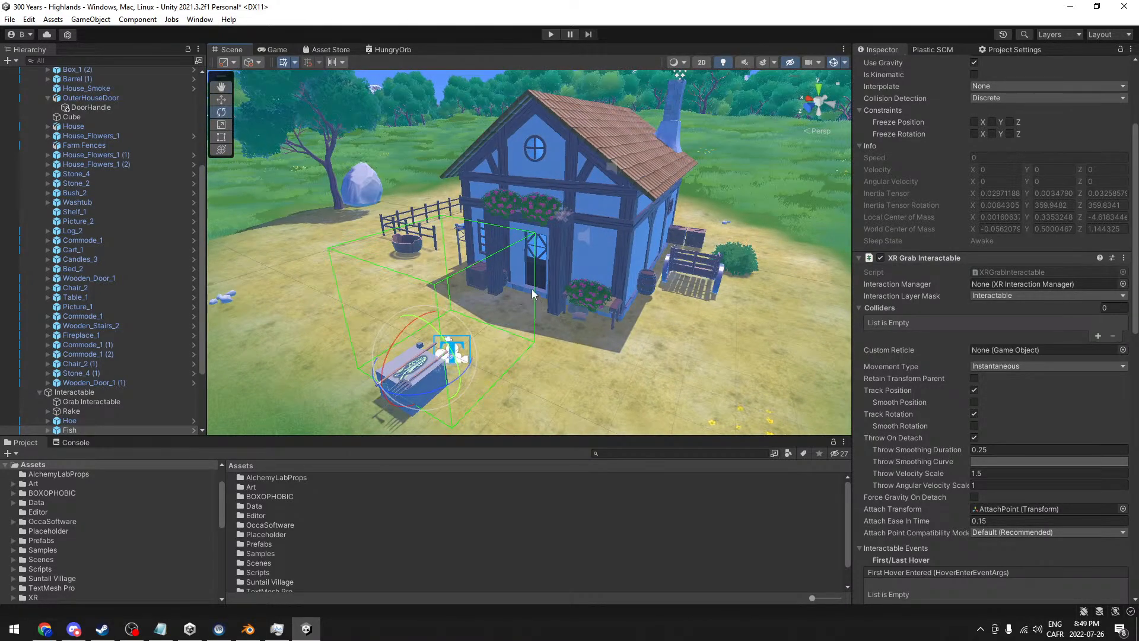
scroll(530, 288, up, 8)
scroll(527, 285, down, 10)
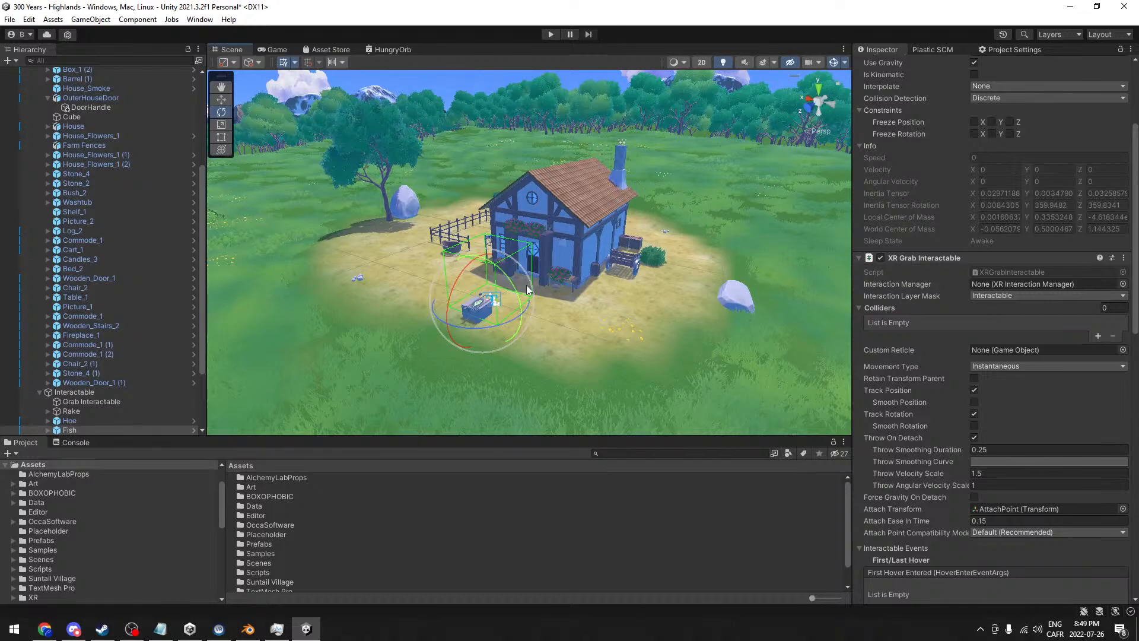
alt+drag(534, 282, 510, 255)
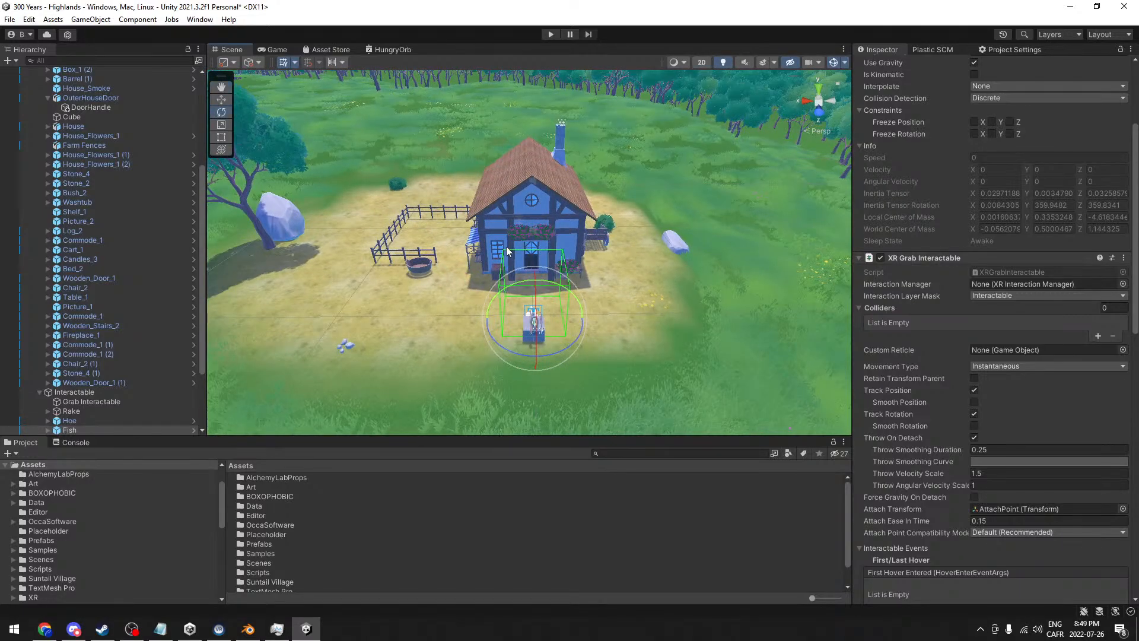
scroll(508, 250, up, 5)
scroll(507, 250, up, 6)
alt+drag(514, 252, 400, 216)
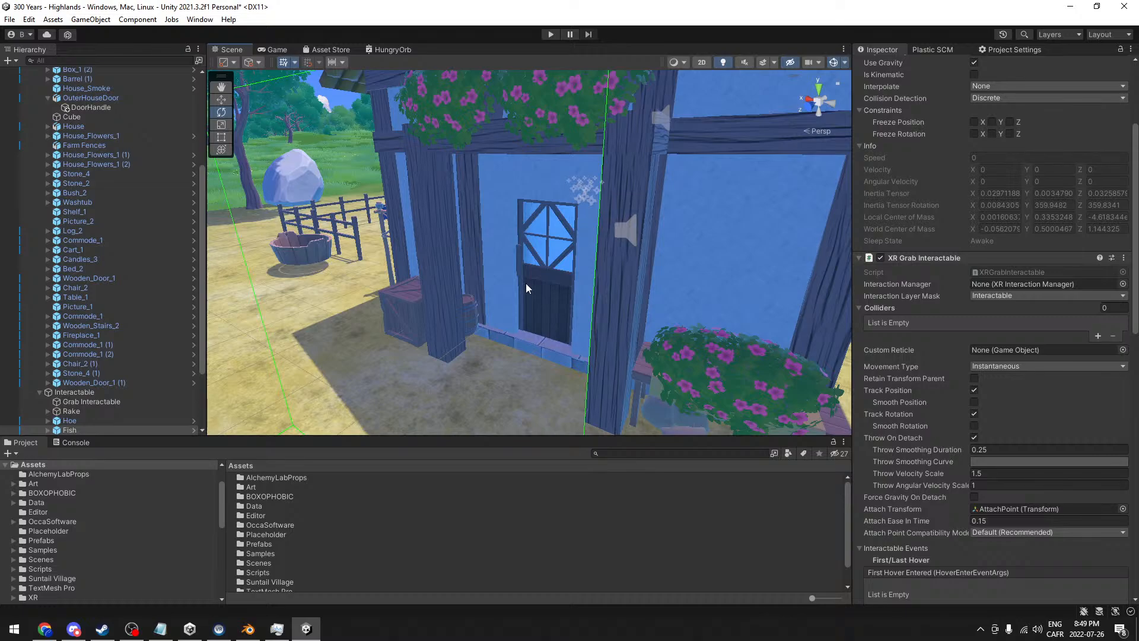
scroll(522, 284, up, 5)
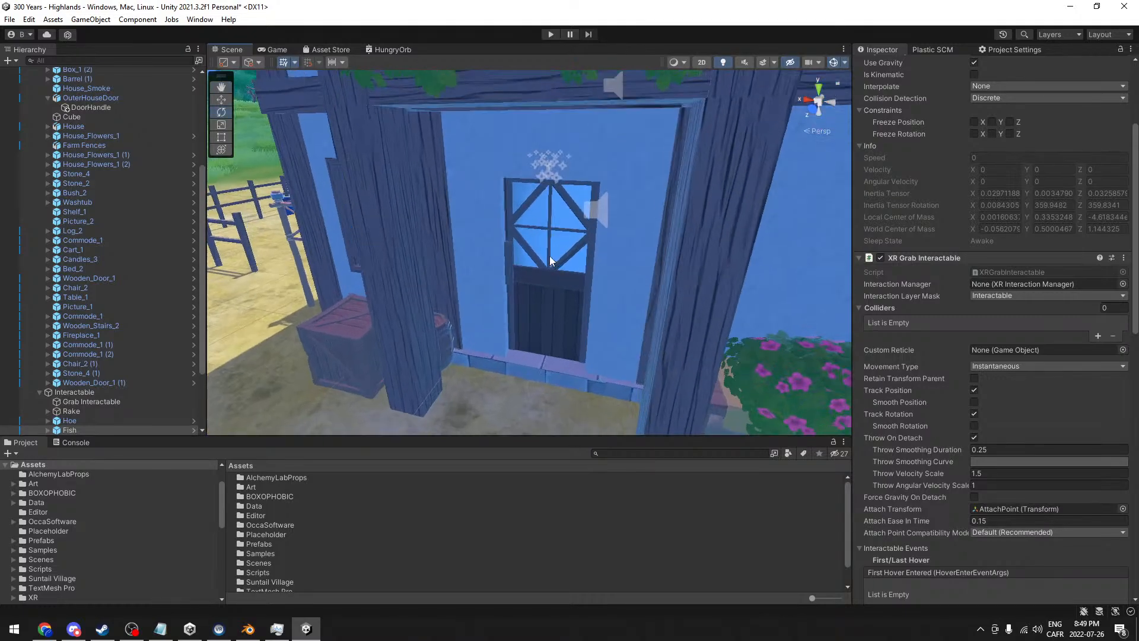
scroll(539, 262, down, 5)
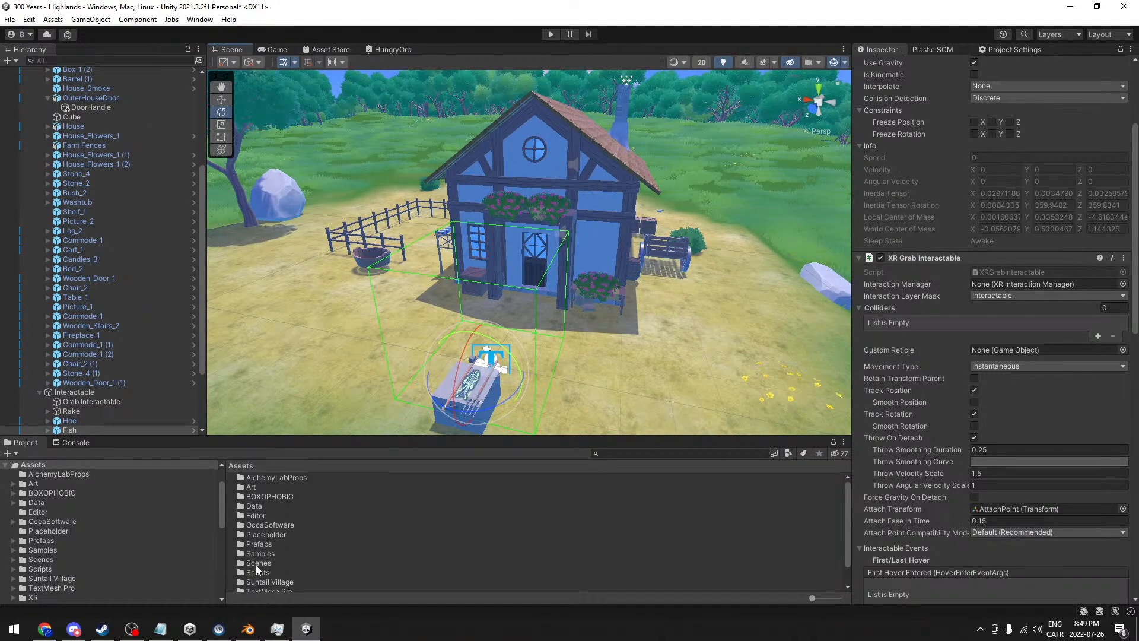
- Switch to Notepad to review the remaining tasks in TODO.txt, from slime textures to cooking, and return to Unity
click(161, 629)
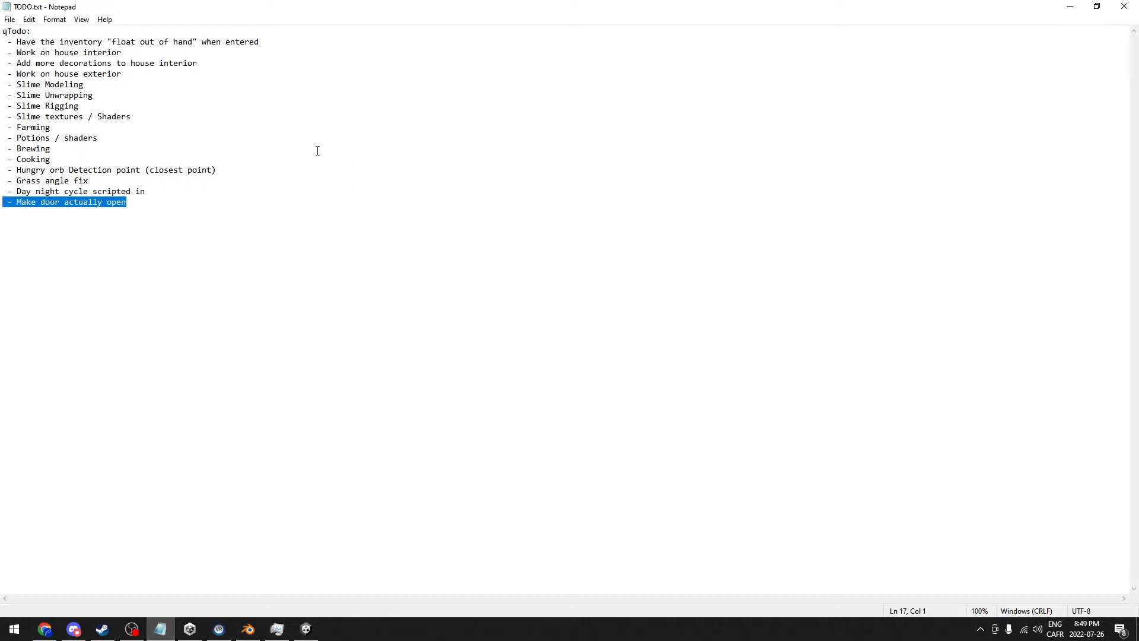
click(250, 144)
click(128, 117)
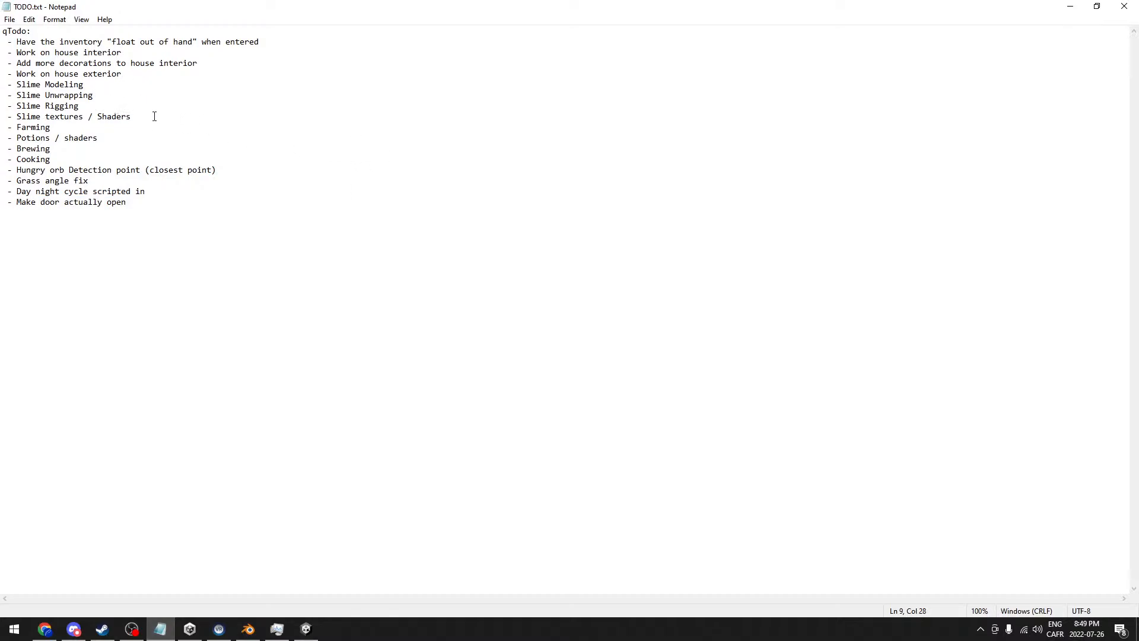
click(64, 128)
click(106, 148)
click(104, 158)
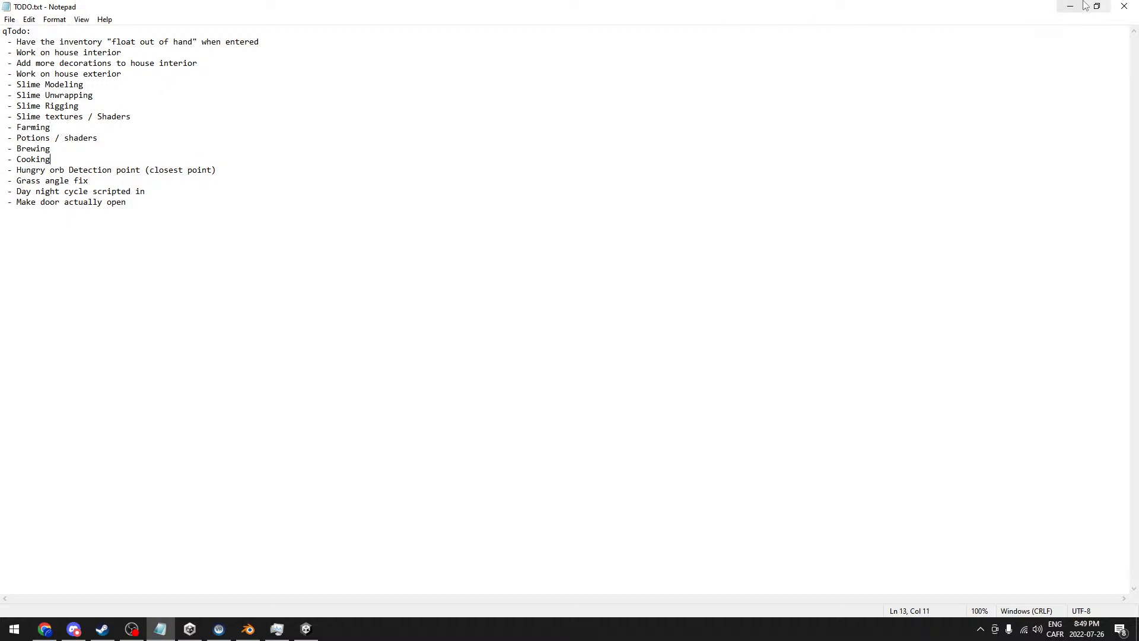
click(308, 634)
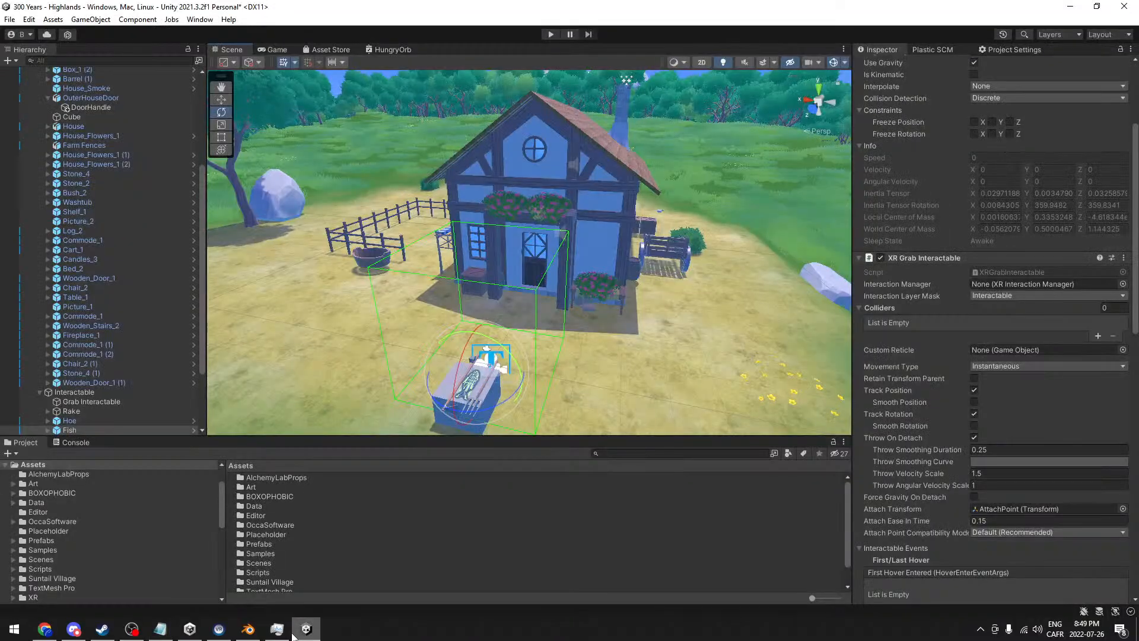
alt+drag(554, 246, 546, 323)
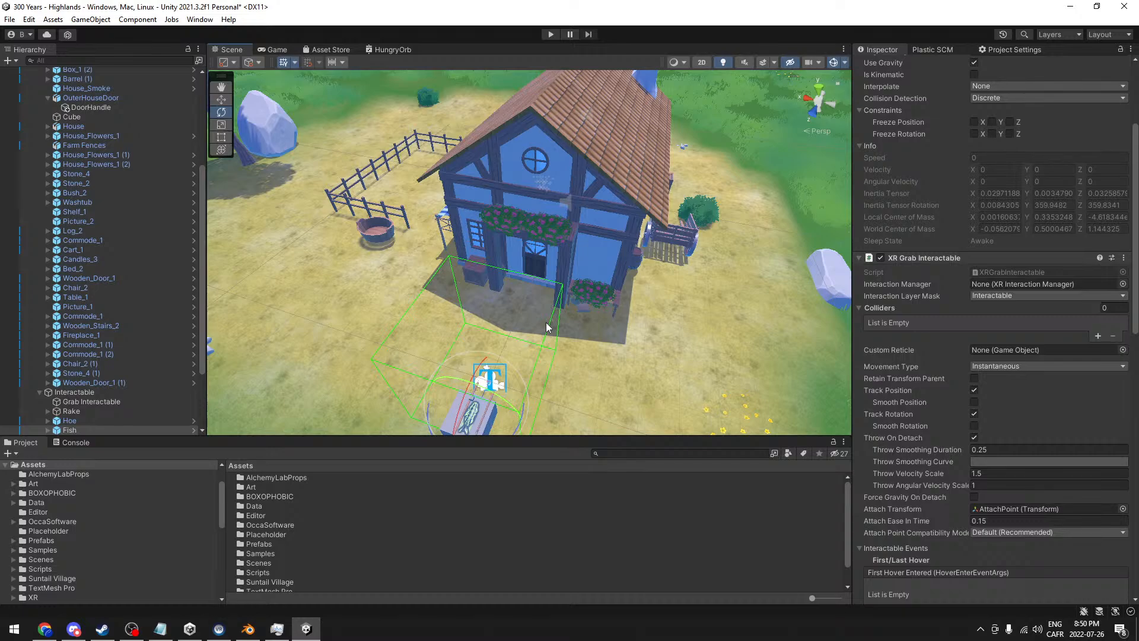
middle_drag(524, 256, 530, 258)
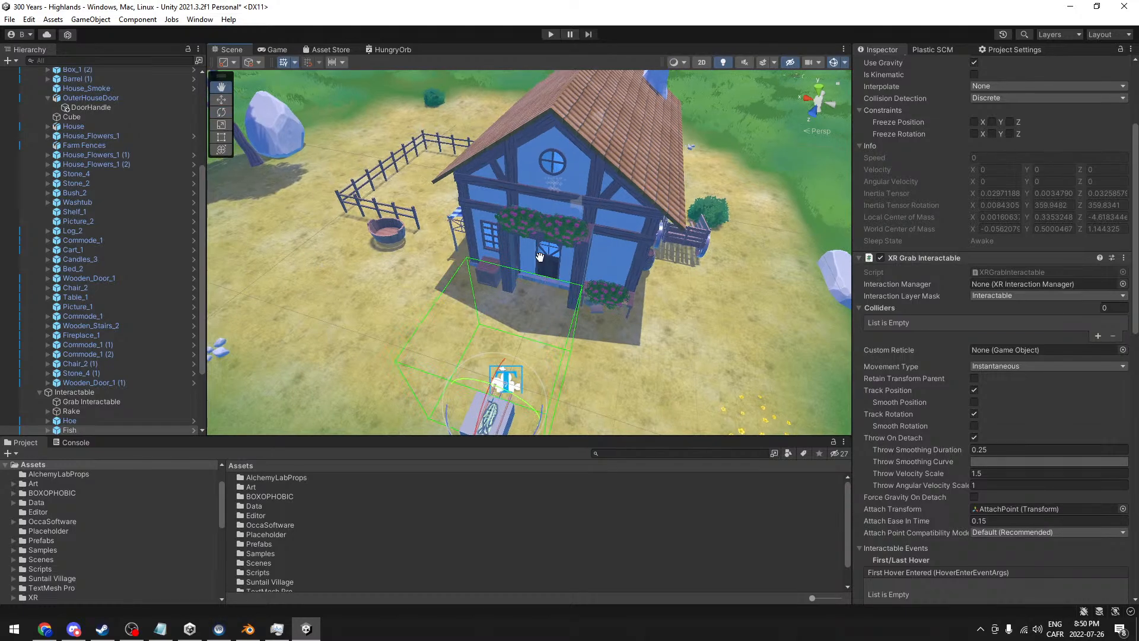
scroll(528, 259, down, 3)
alt+drag(522, 273, 527, 309)
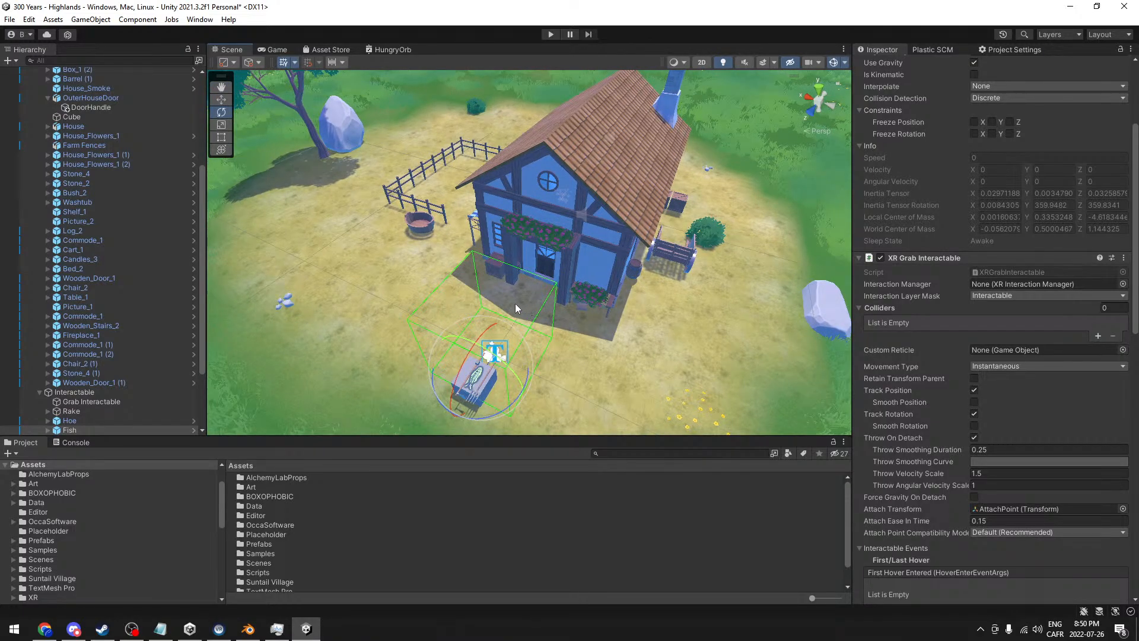
scroll(442, 263, down, 10)
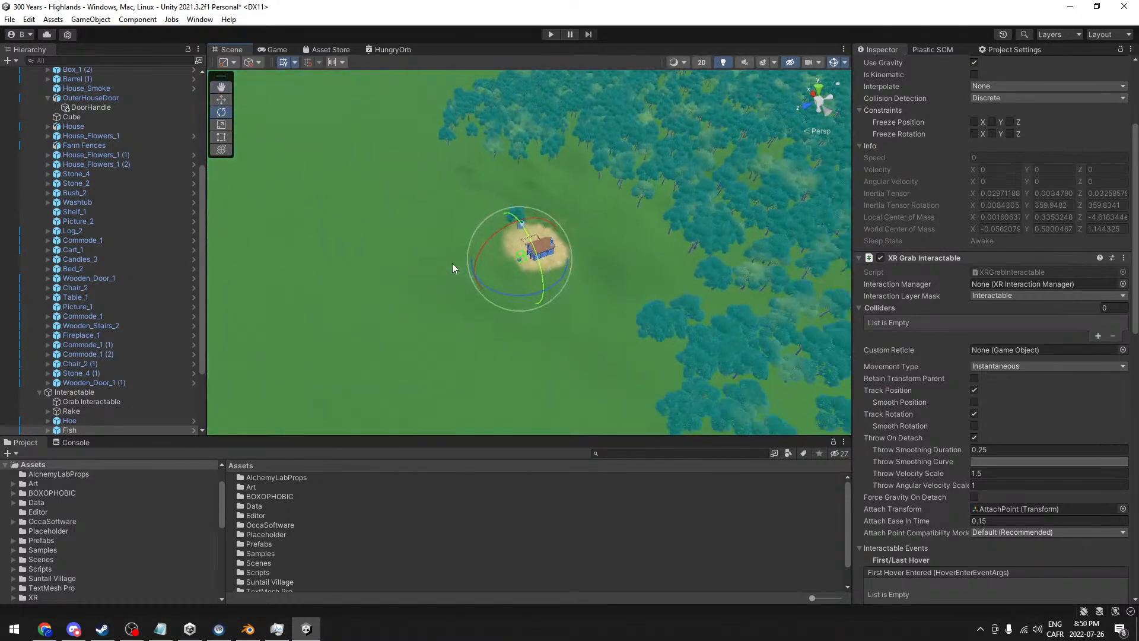
scroll(453, 263, up, 10)
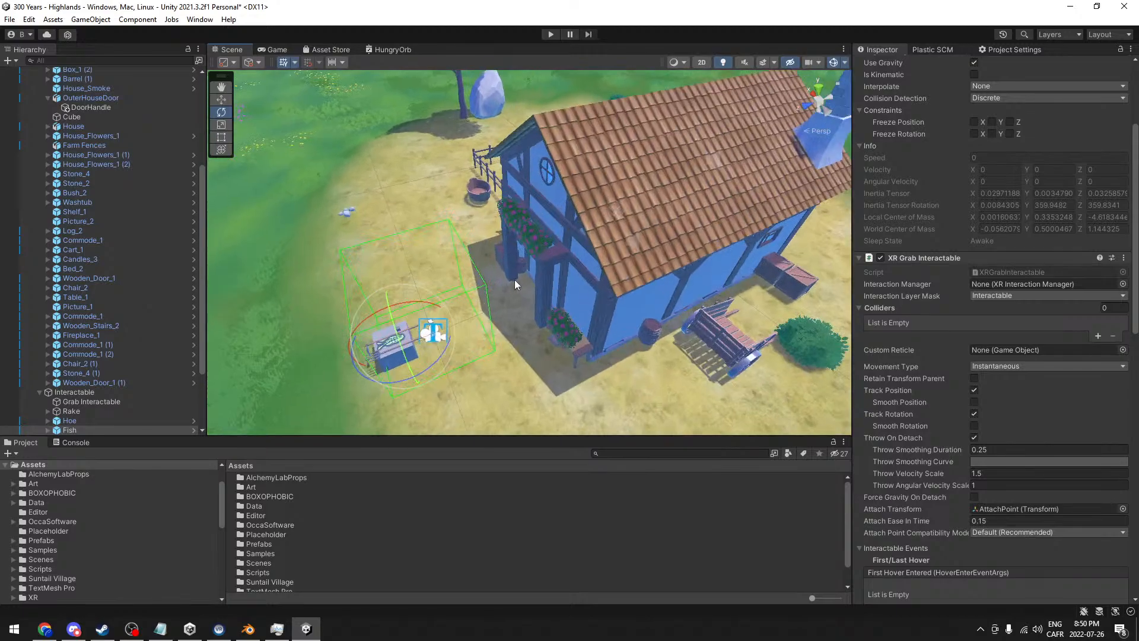
- Set the Fish's grab Interaction Layer Mask to Everything, excluding the Moon and Stars layers
alt+drag(476, 291, 561, 278)
middle_drag(558, 299, 542, 247)
scroll(461, 273, up, 2)
middle_drag(462, 273, 551, 248)
alt+drag(665, 290, 719, 282)
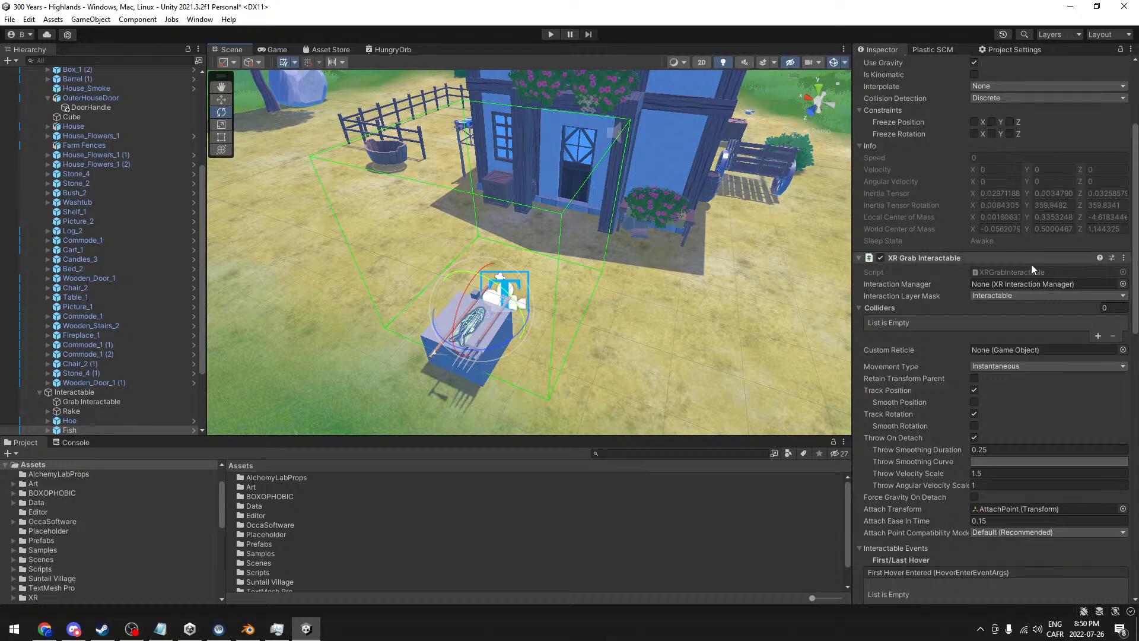
click(1045, 296)
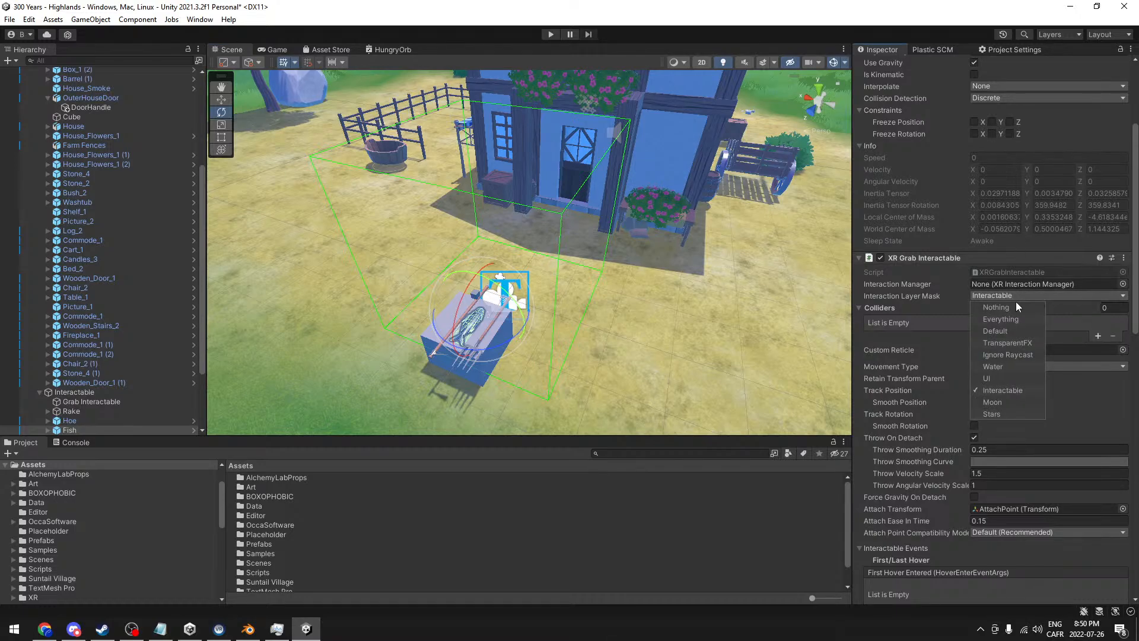
click(1009, 316)
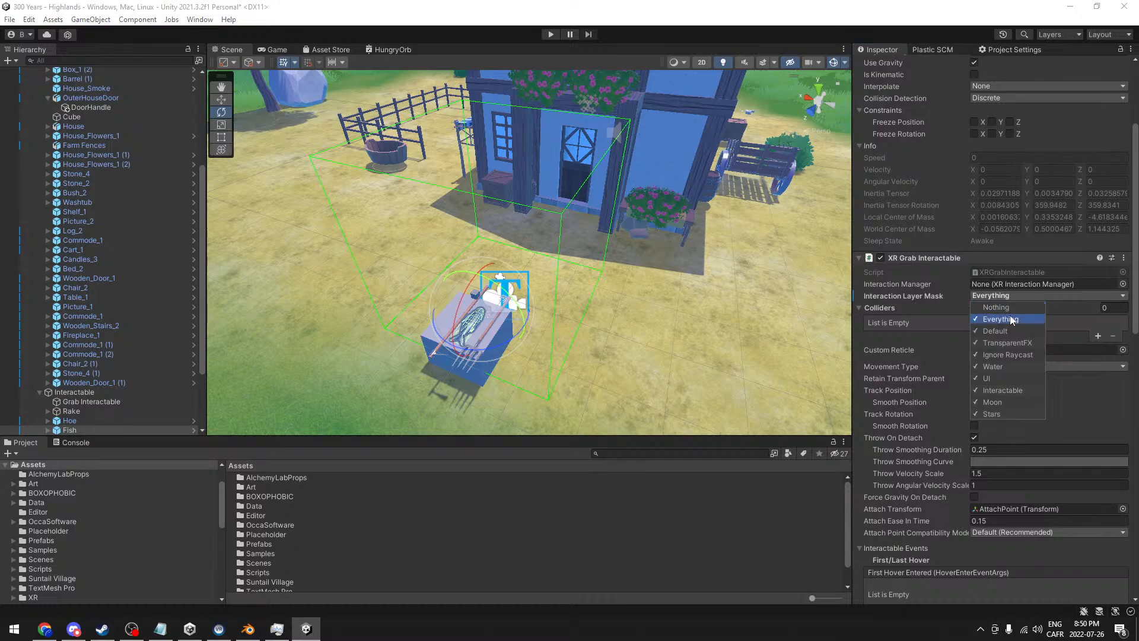
click(991, 401)
click(990, 414)
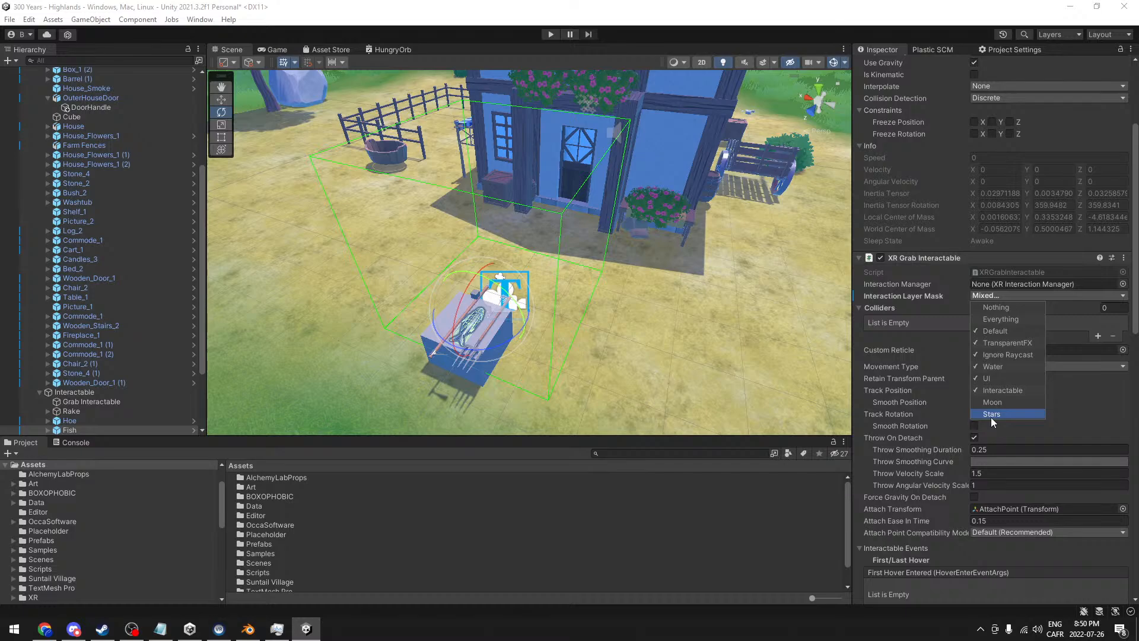
click(797, 5)
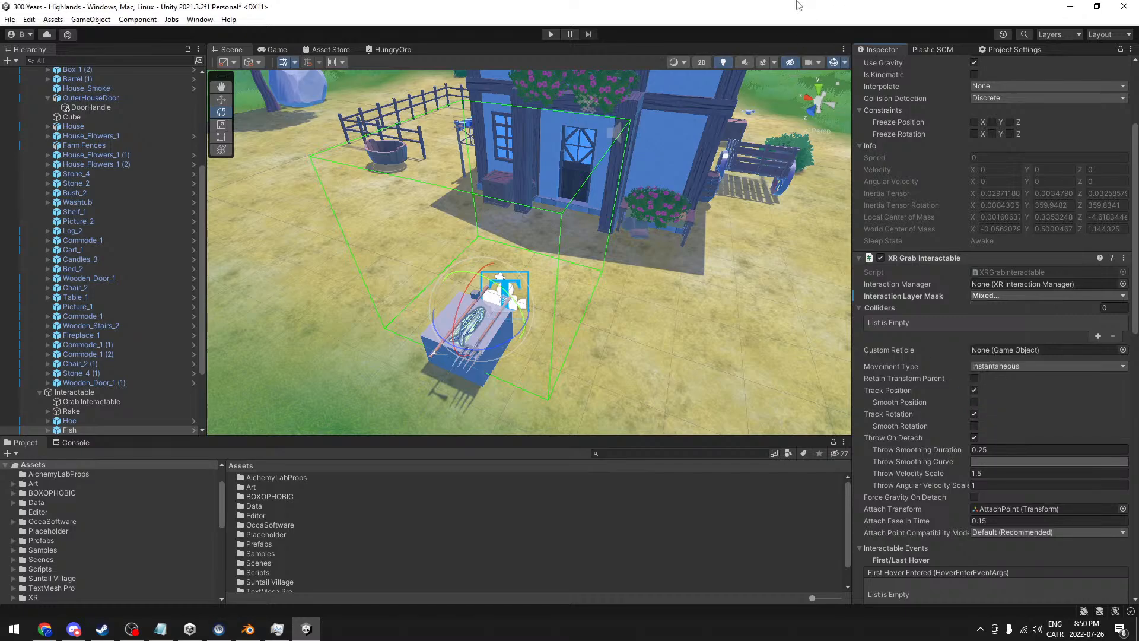
- Look over the house yard and review the Fish's XR Grab Interactable settings, including its Select Entered and Select Exited events
alt+drag(466, 201, 432, 225)
scroll(509, 230, down, 5)
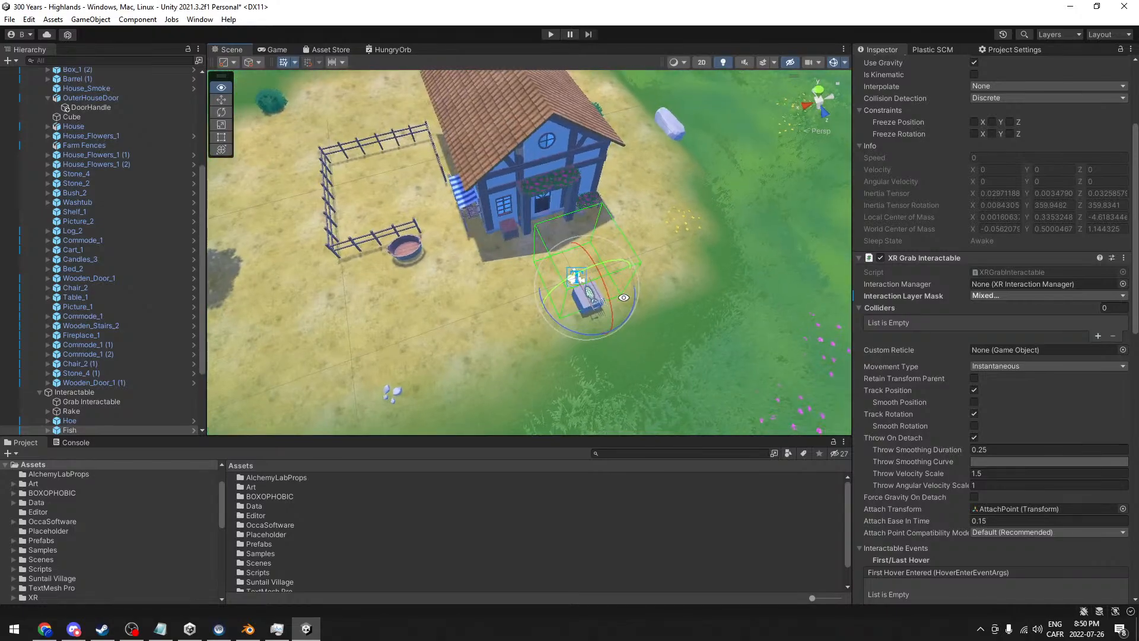
scroll(432, 225, up, 5)
middle_drag(431, 226, 570, 217)
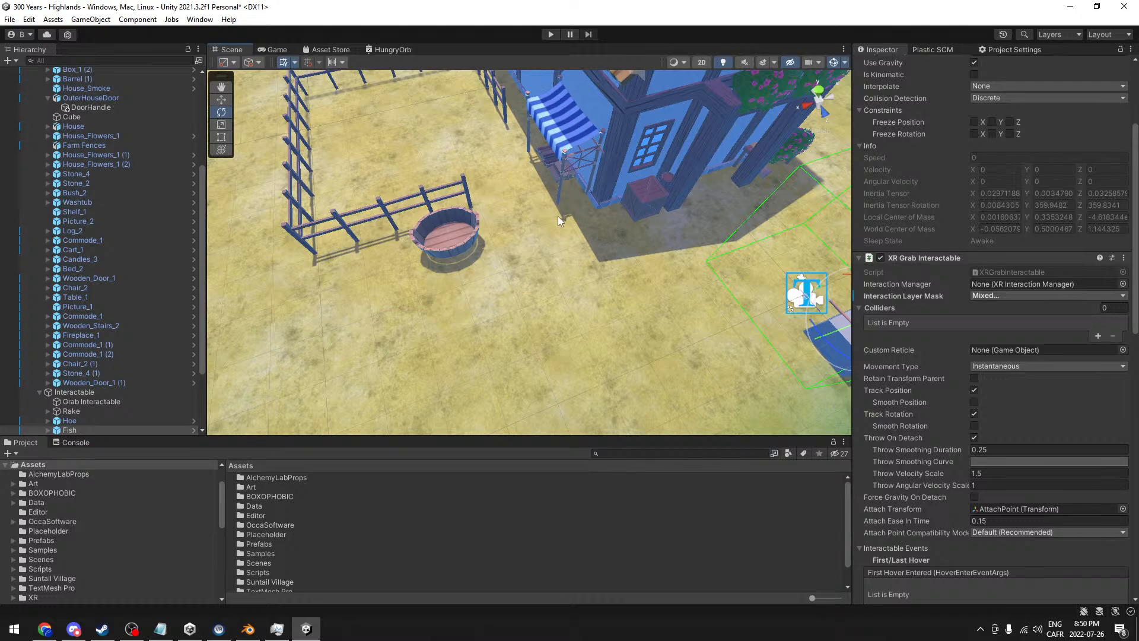
alt+drag(557, 216, 580, 183)
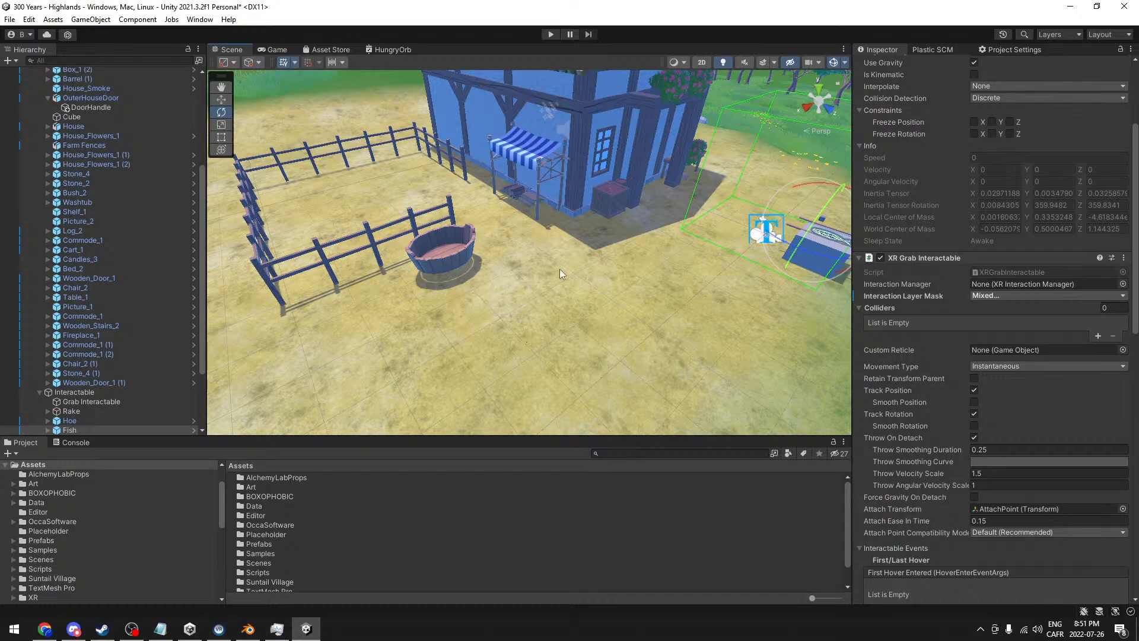
scroll(888, 253, down, 3)
scroll(906, 265, down, 10)
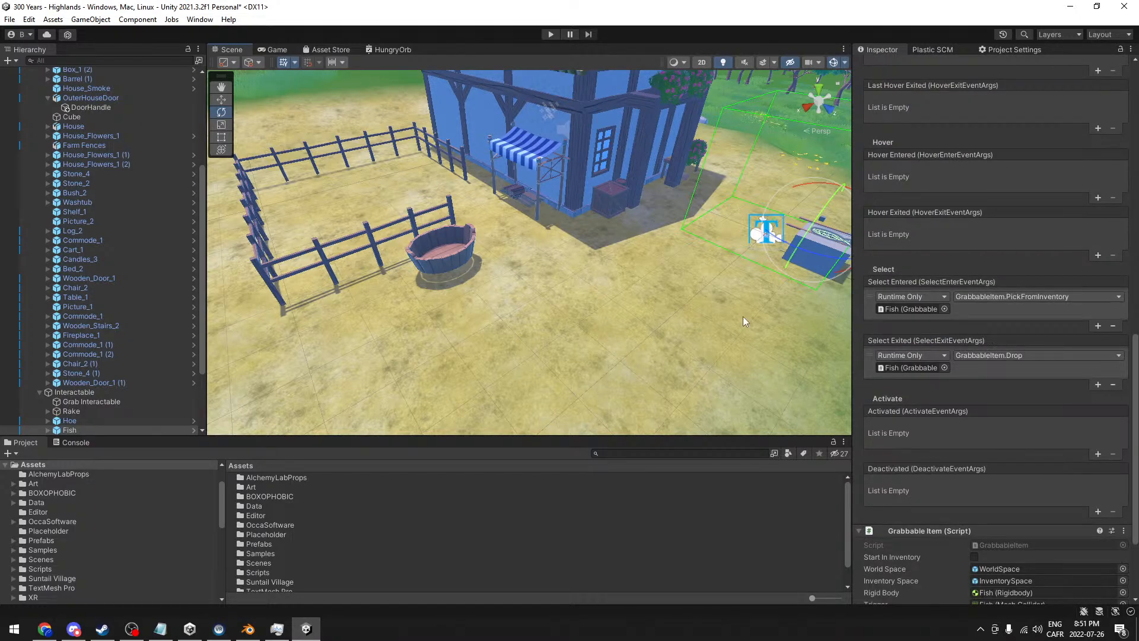
scroll(917, 292, up, 20)
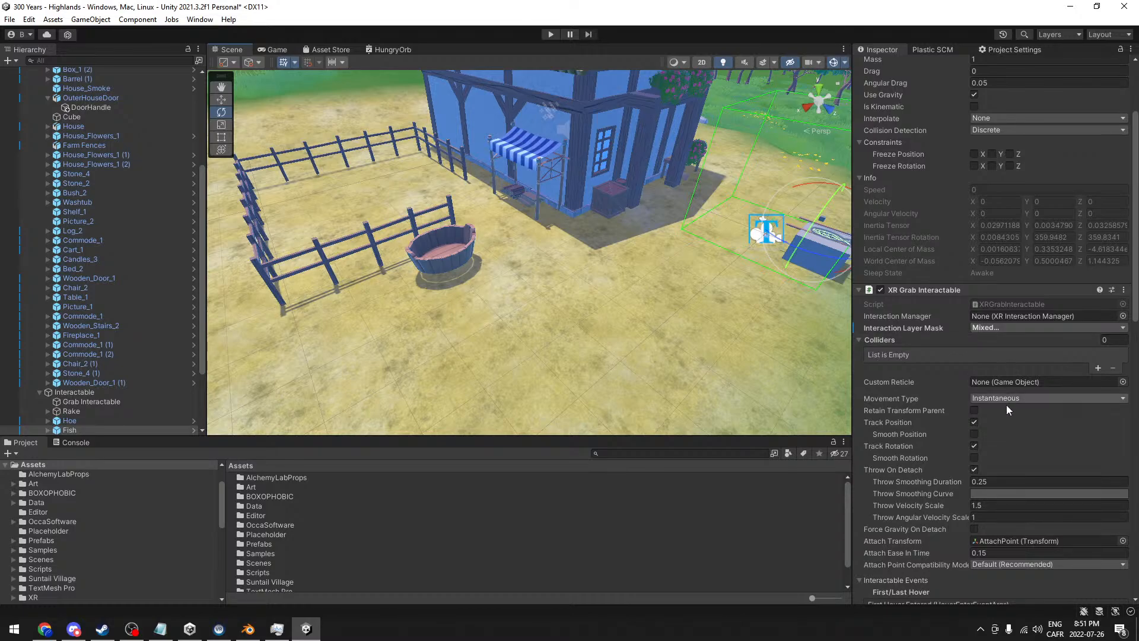
- Restore the Fish's Interaction Layer Mask to Interactable only
click(994, 329)
click(976, 357)
click(991, 329)
click(985, 373)
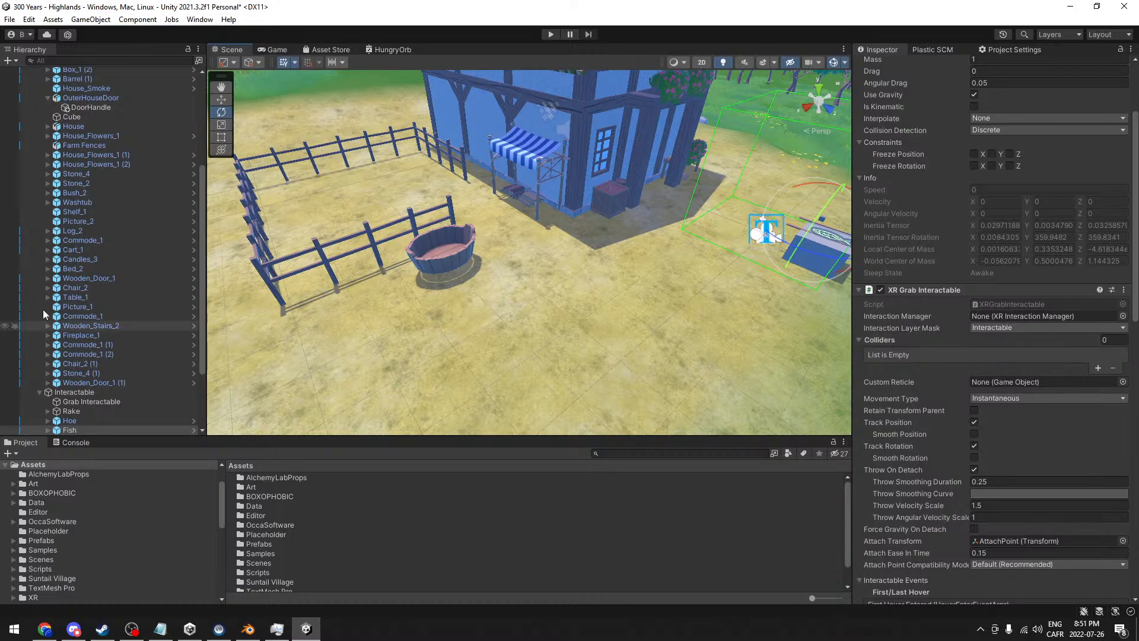
- Limit the DoorHandle's Interaction Layer Mask to Interactable by excluding Default, TransparentFX, Ignore Raycast, Water, UI, Moon and Stars
click(95, 107)
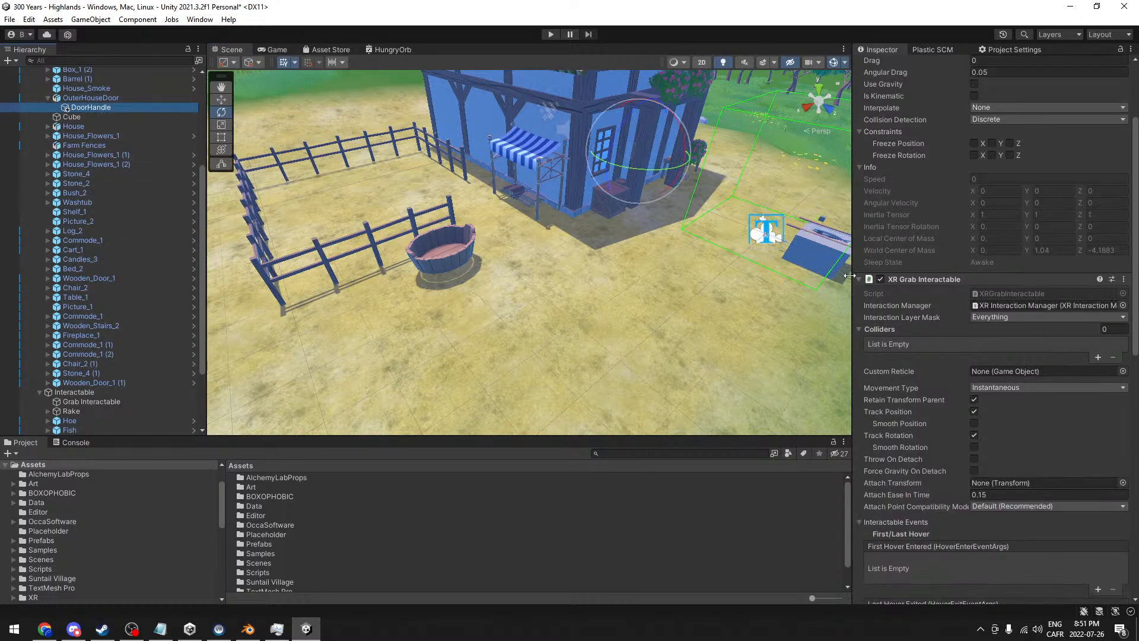
click(1026, 319)
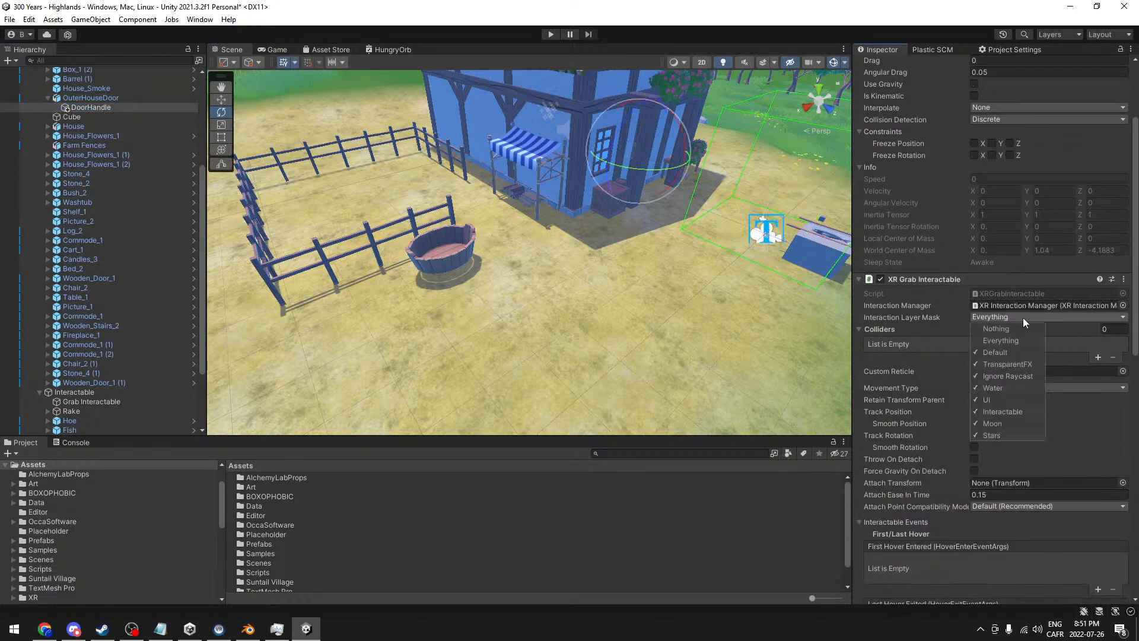
click(990, 423)
click(989, 435)
click(994, 391)
click(992, 399)
click(994, 376)
click(999, 352)
click(997, 363)
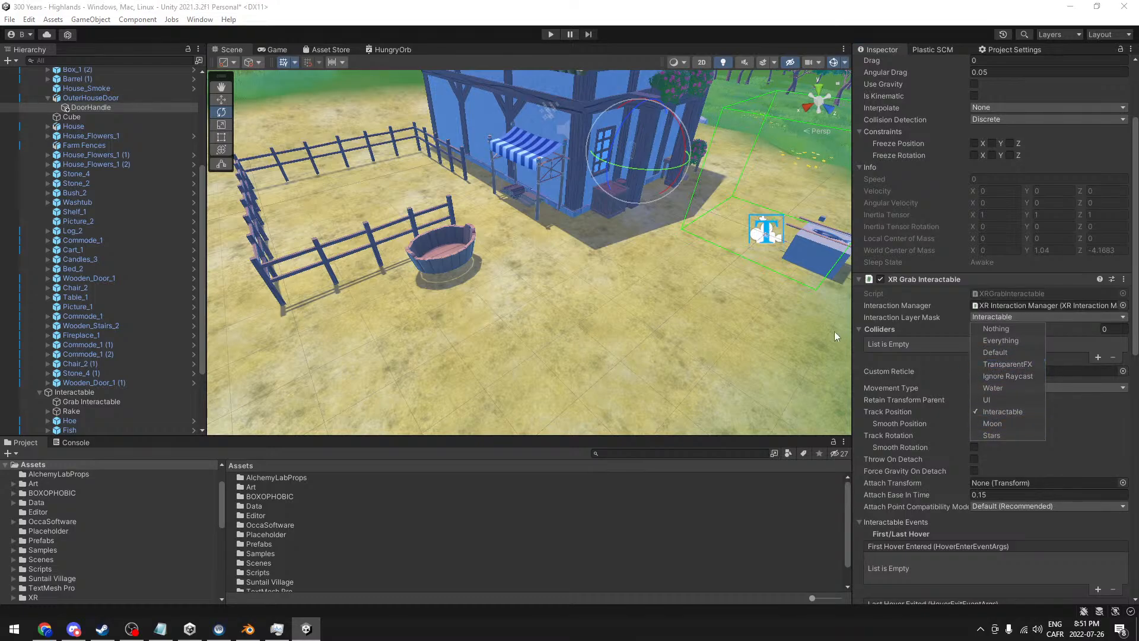
click(738, 544)
- Review the DoorHandle's XR Grab Interactable settings, its event lists and its Box Collider
click(106, 106)
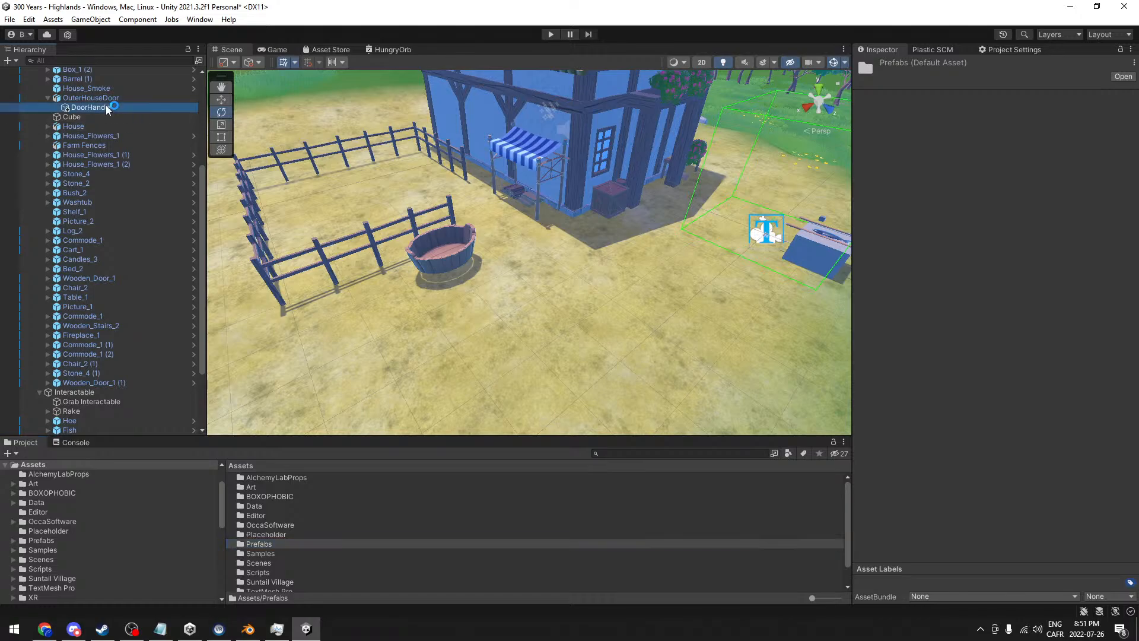
scroll(943, 291, down, 5)
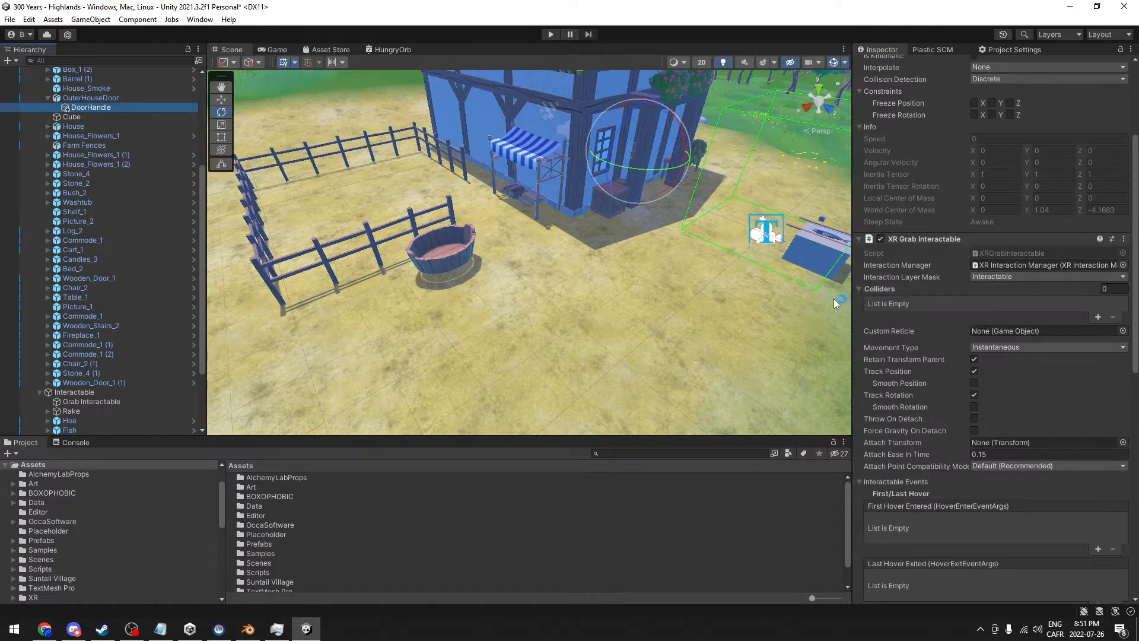
scroll(1030, 311, down, 3)
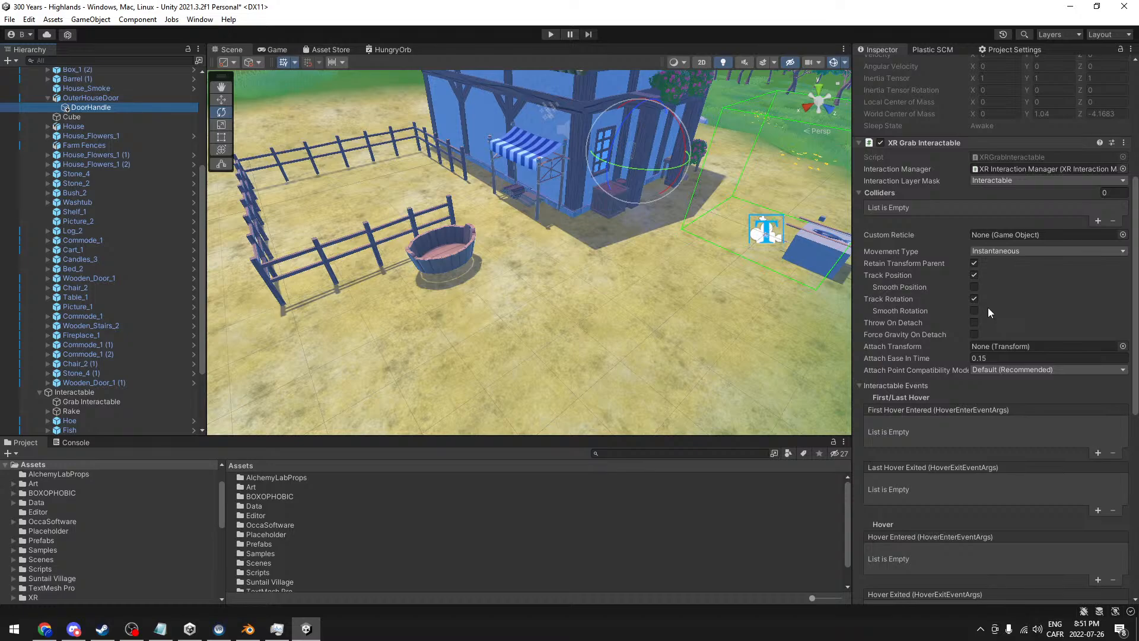
scroll(975, 250, down, 12)
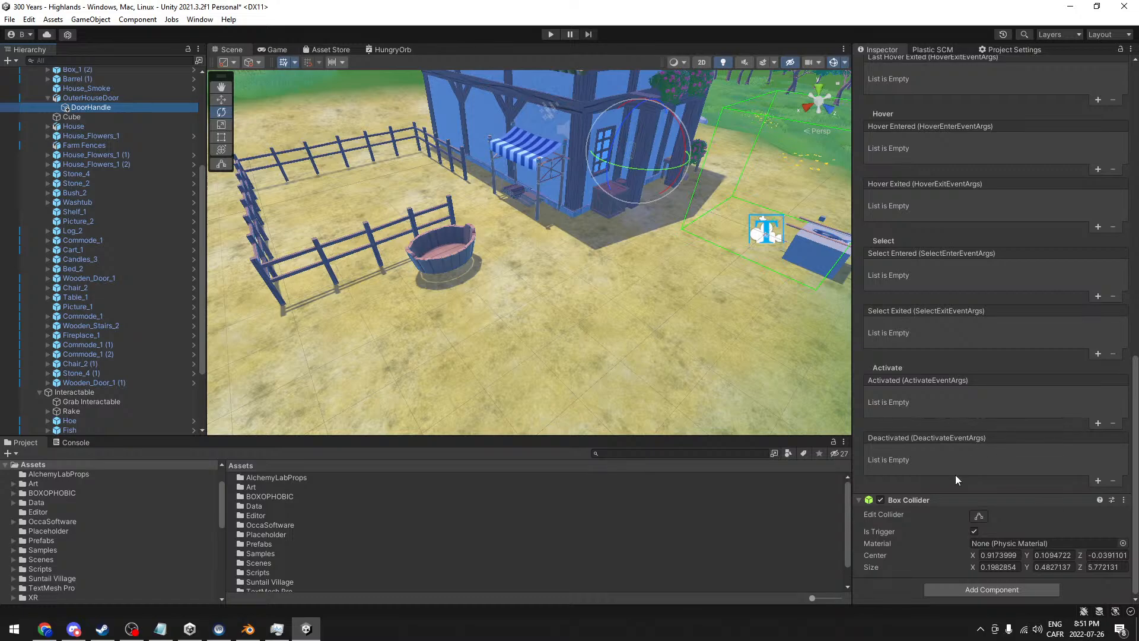
alt+drag(672, 262, 640, 177)
alt+drag(736, 198, 777, 218)
scroll(927, 451, up, 10)
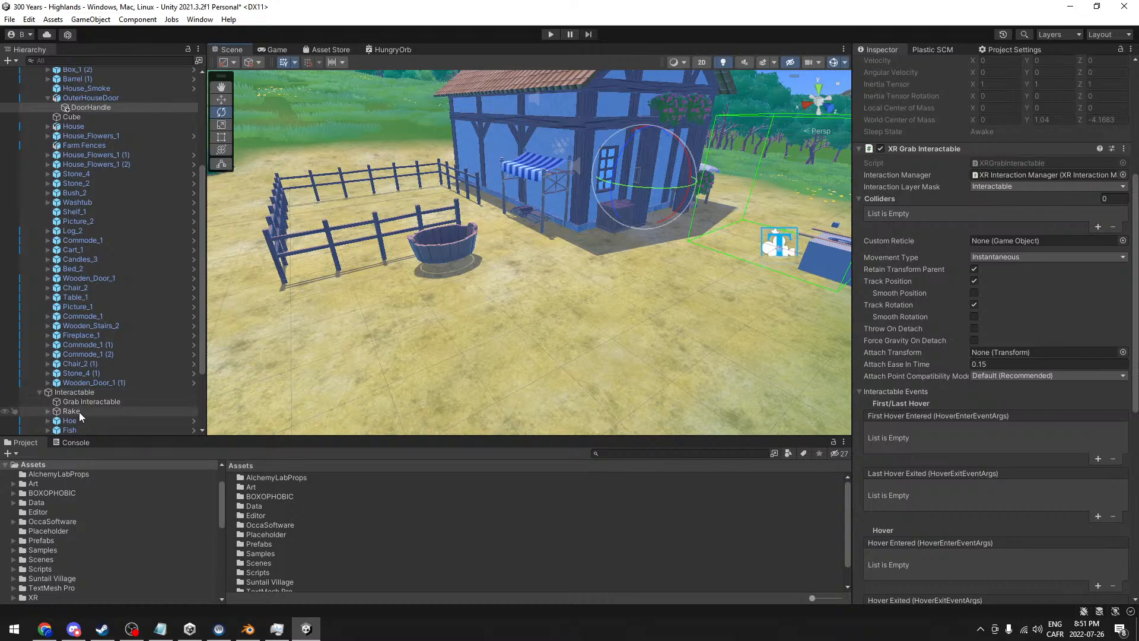
- Compare the Fish's grab settings with the DoorHandle's and read the description of Retain Transform Parent
click(76, 429)
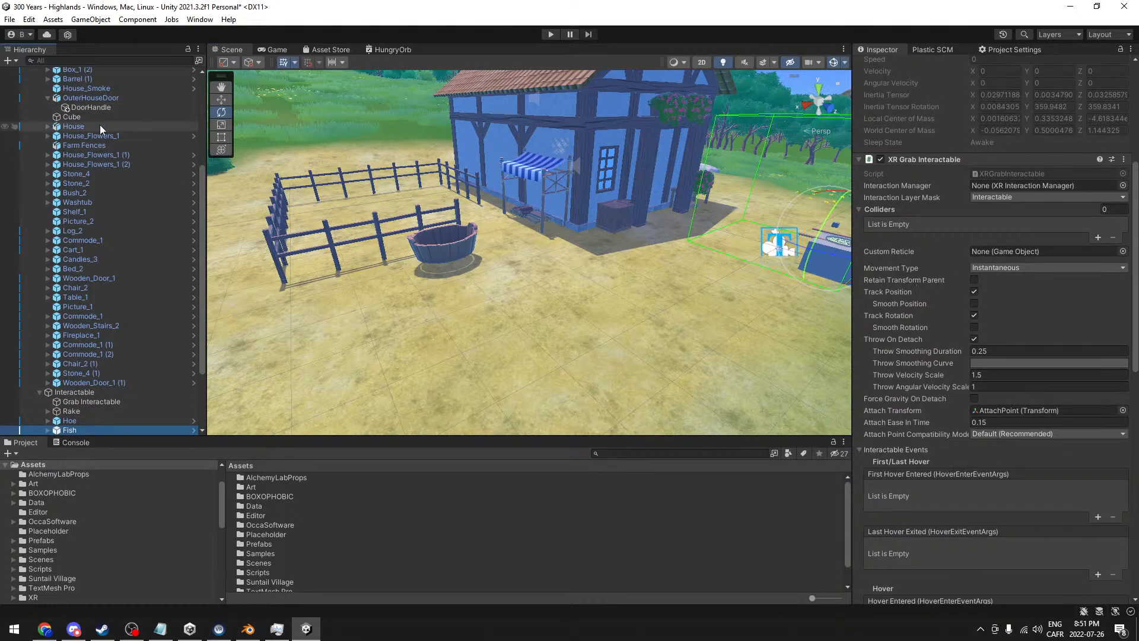
click(94, 109)
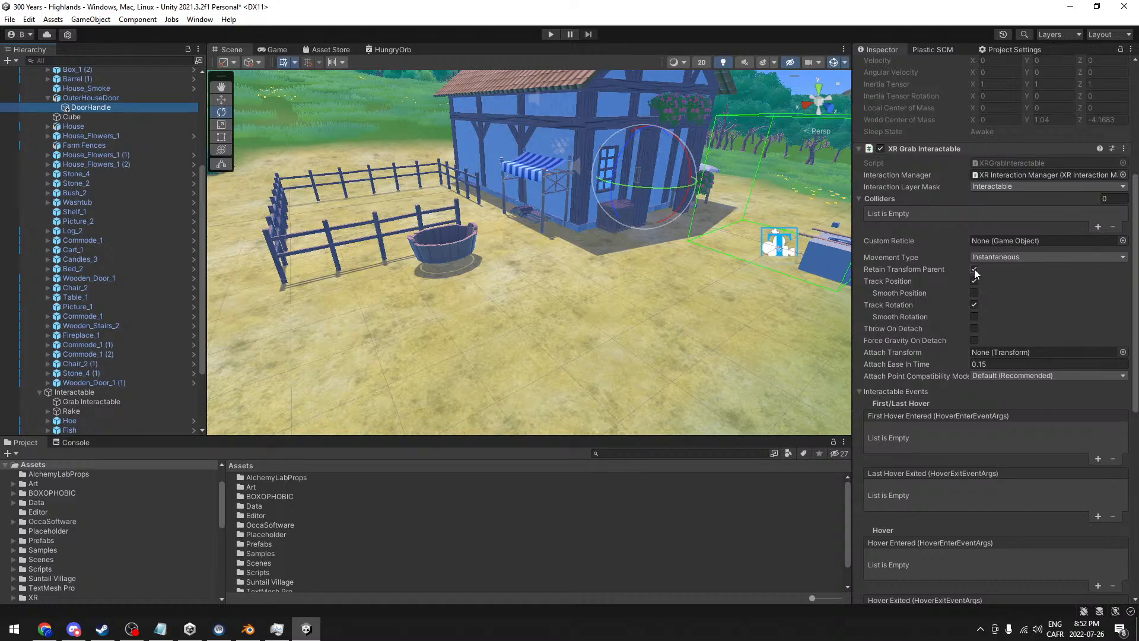
mouse_move(915, 269)
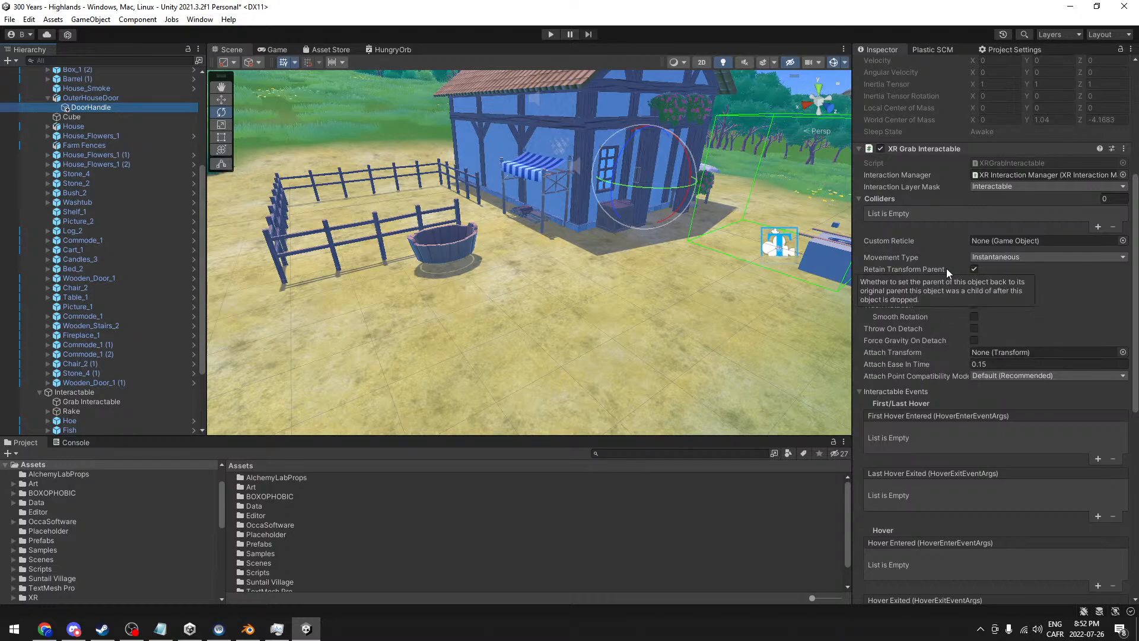
- Examine the outer house door up close, check the DoorHandle's remaining components and view the colliders available to add
alt+drag(700, 261, 495, 336)
scroll(502, 333, up, 3)
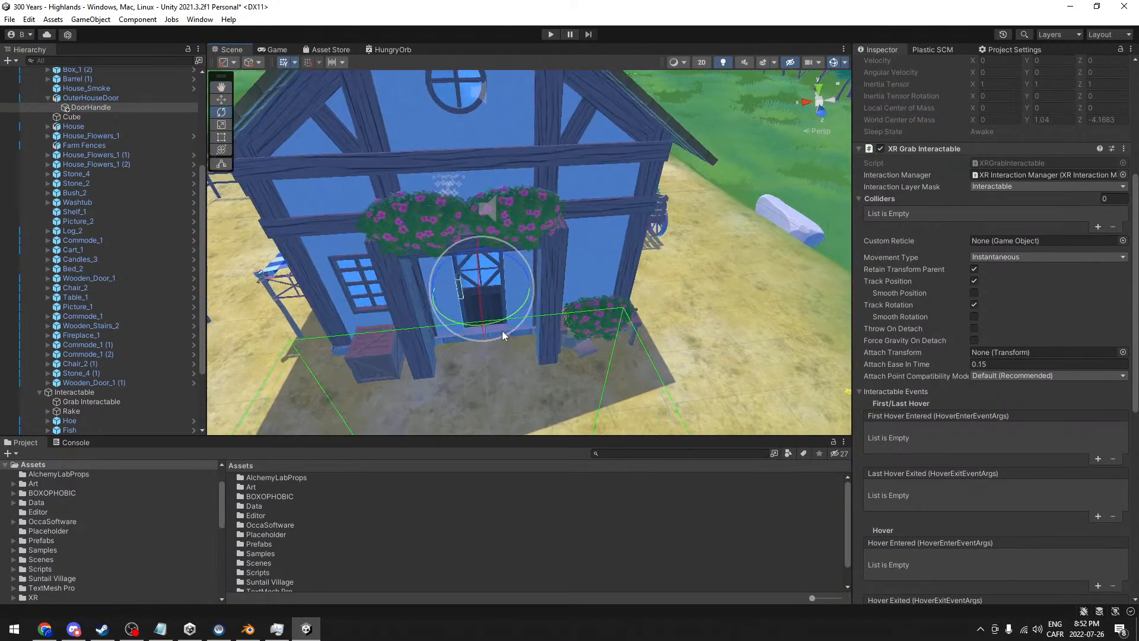
scroll(502, 330, up, 6)
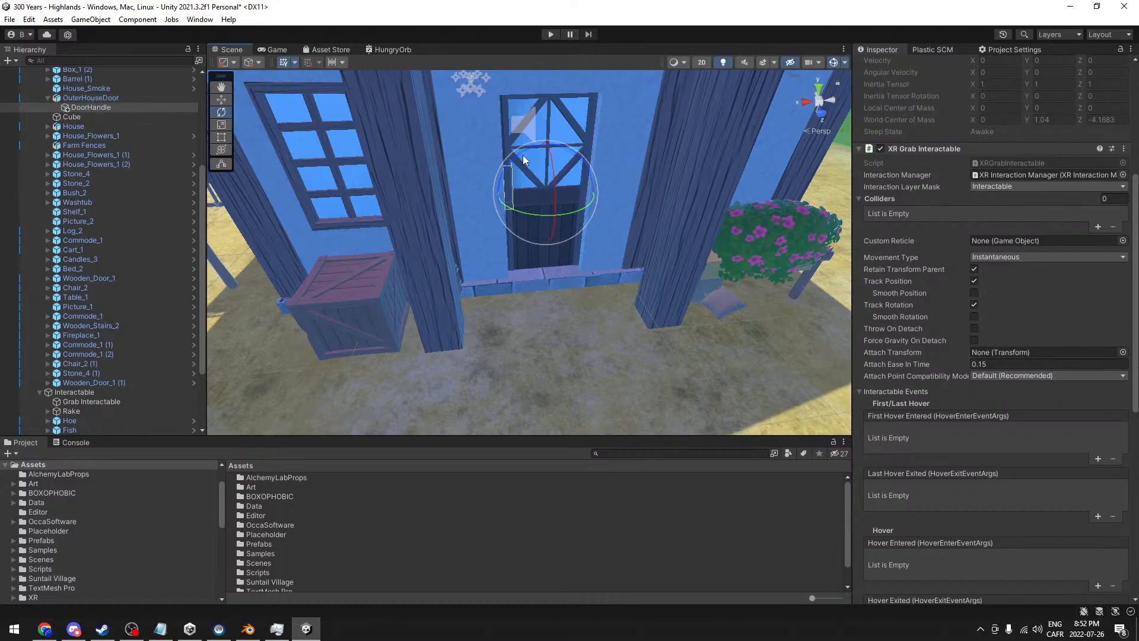
scroll(954, 363, down, 10)
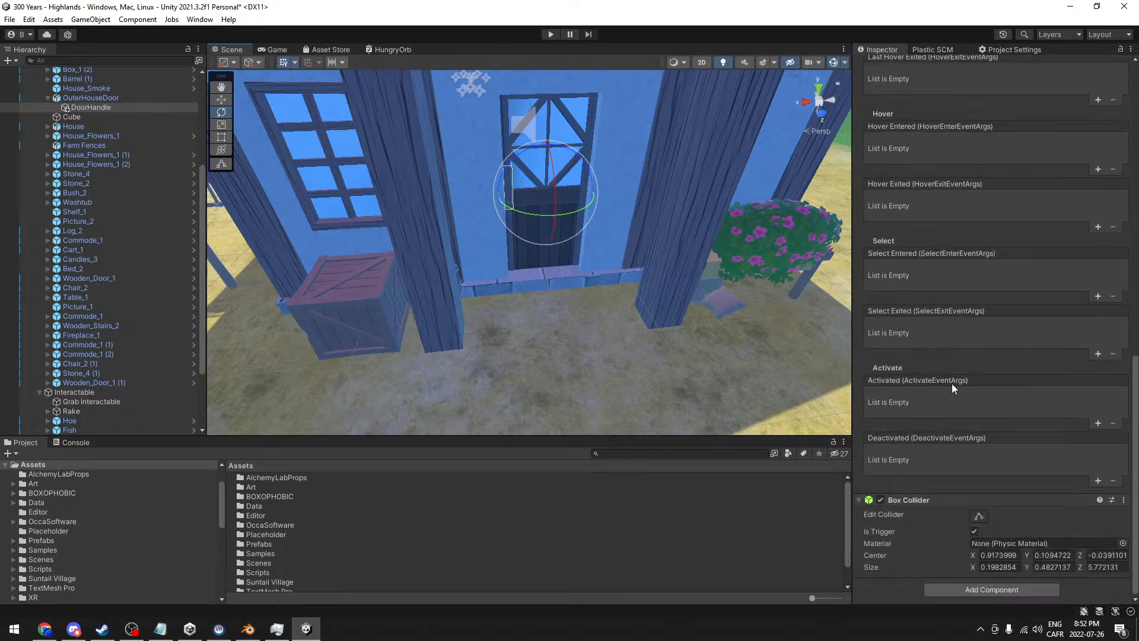
click(962, 587)
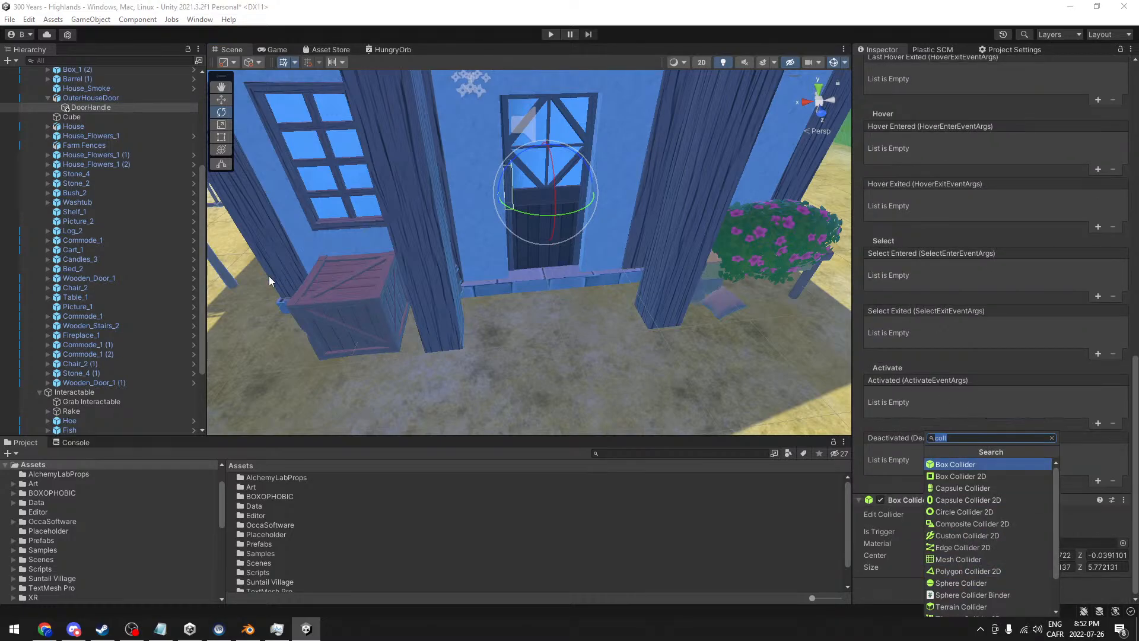
- Copy the Cube's Mesh Filter and paste it onto the DoorHandle as a new component
click(86, 116)
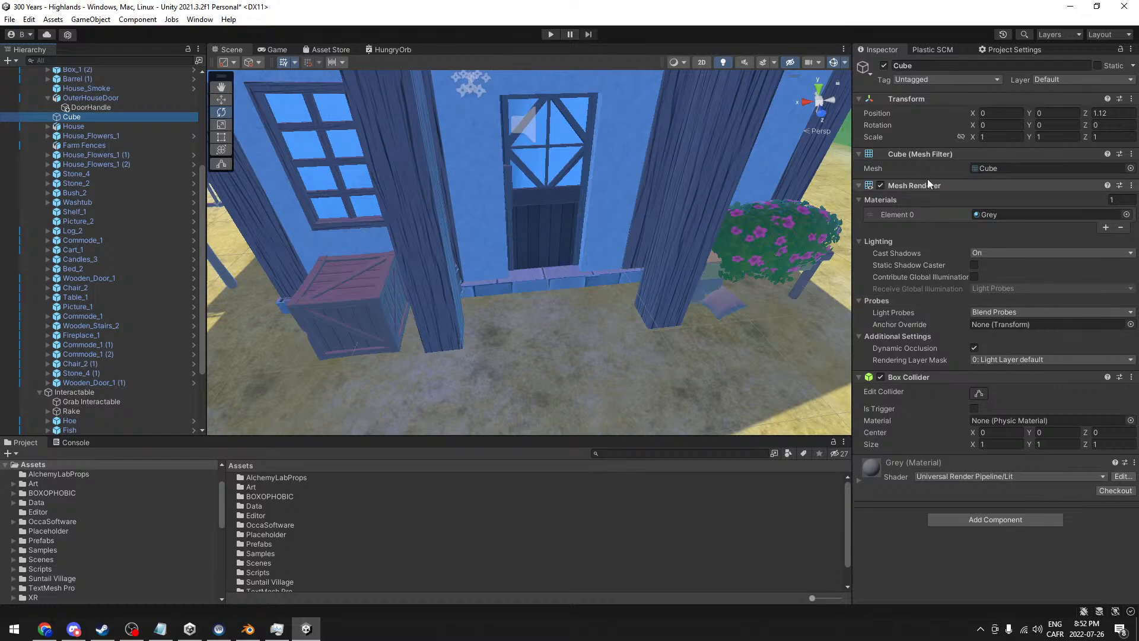
right_click(923, 159)
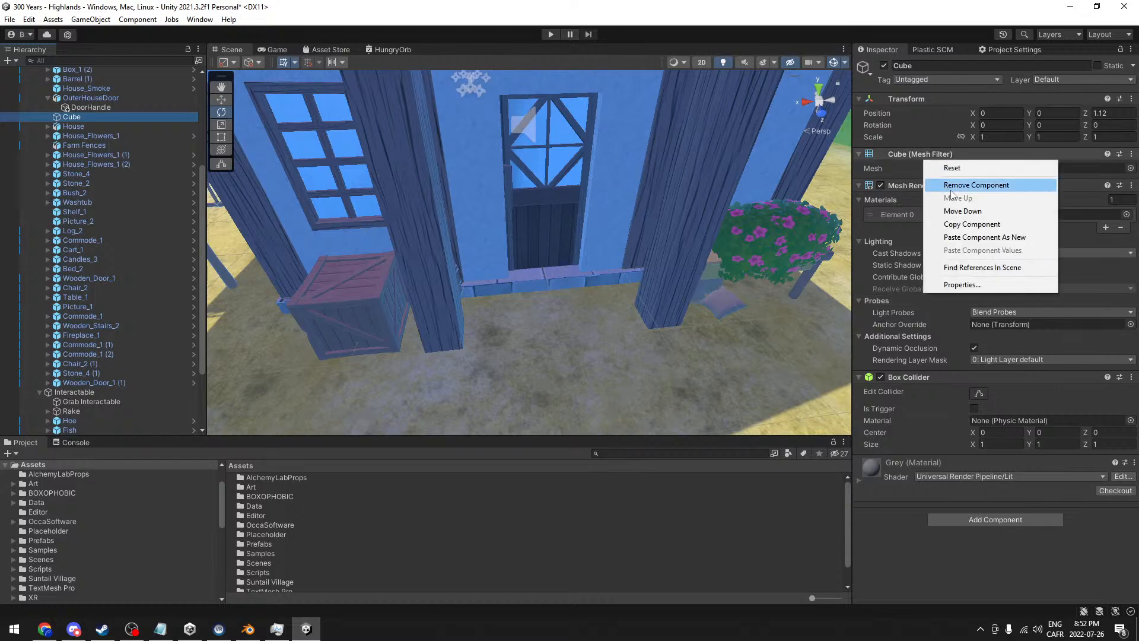
click(974, 225)
click(108, 106)
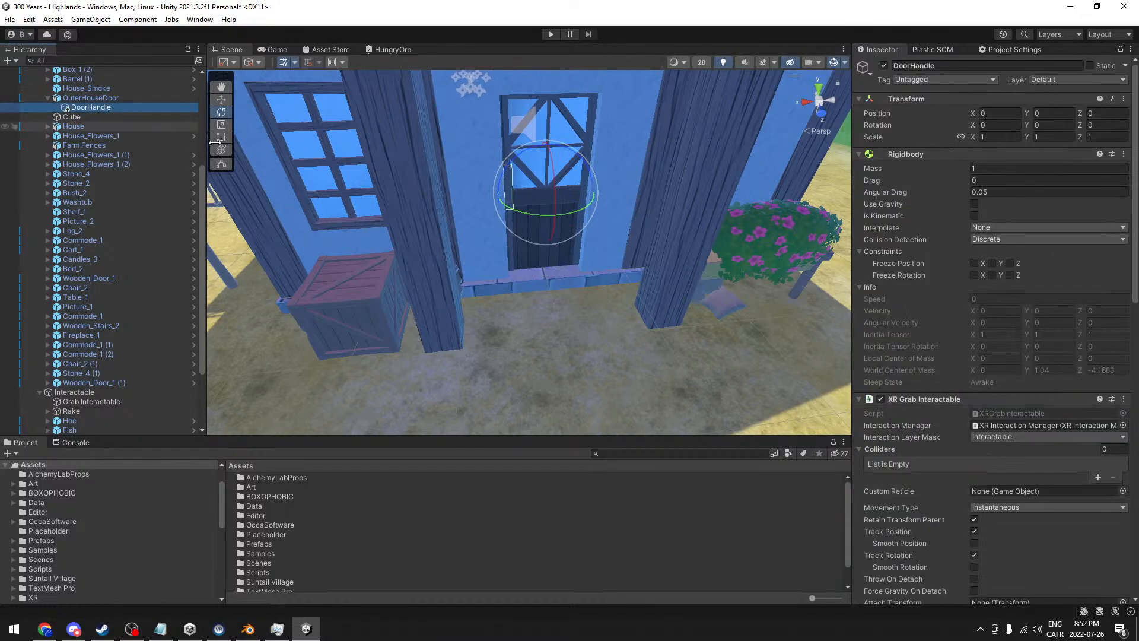
right_click(913, 155)
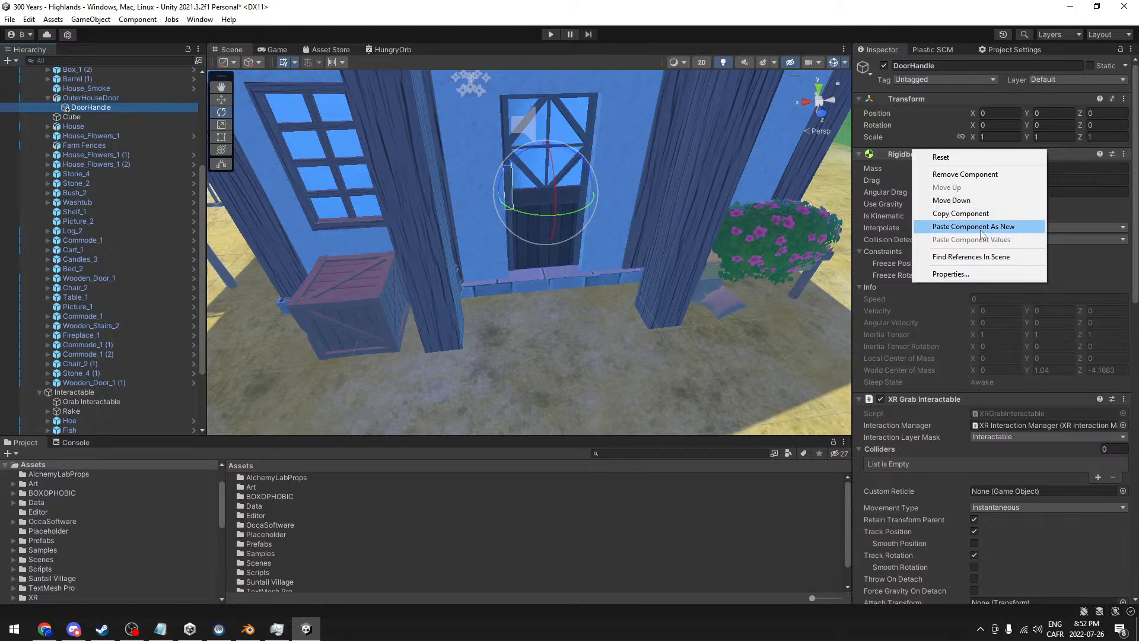
click(978, 229)
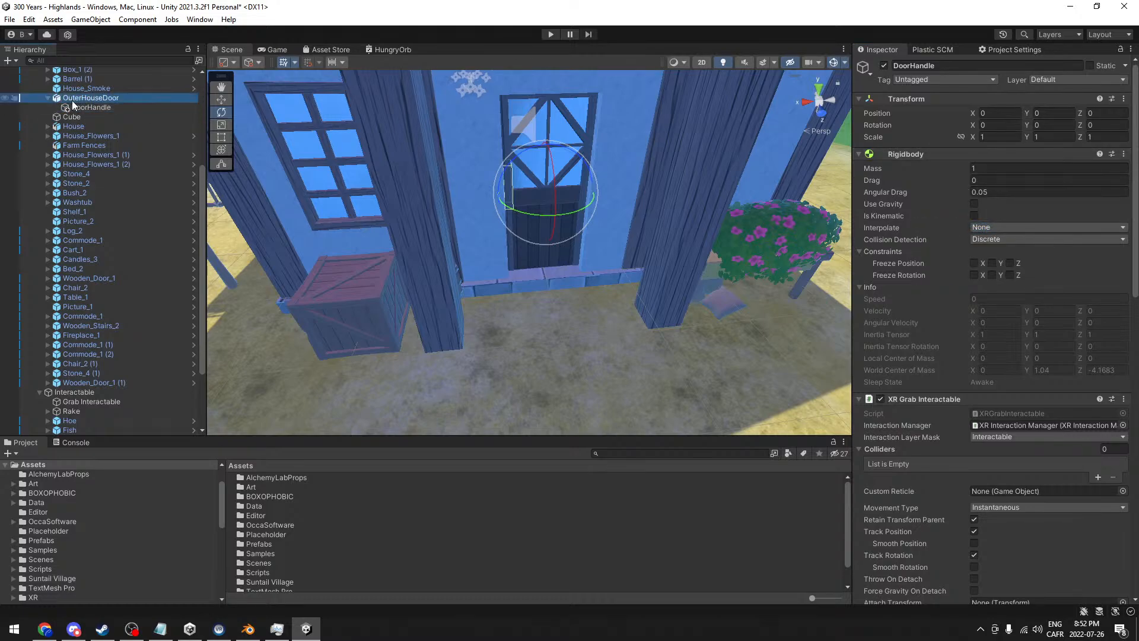
- Copy the OuterHouseDoor's Mesh Renderer component and go back to the DoorHandle
click(73, 99)
right_click(917, 196)
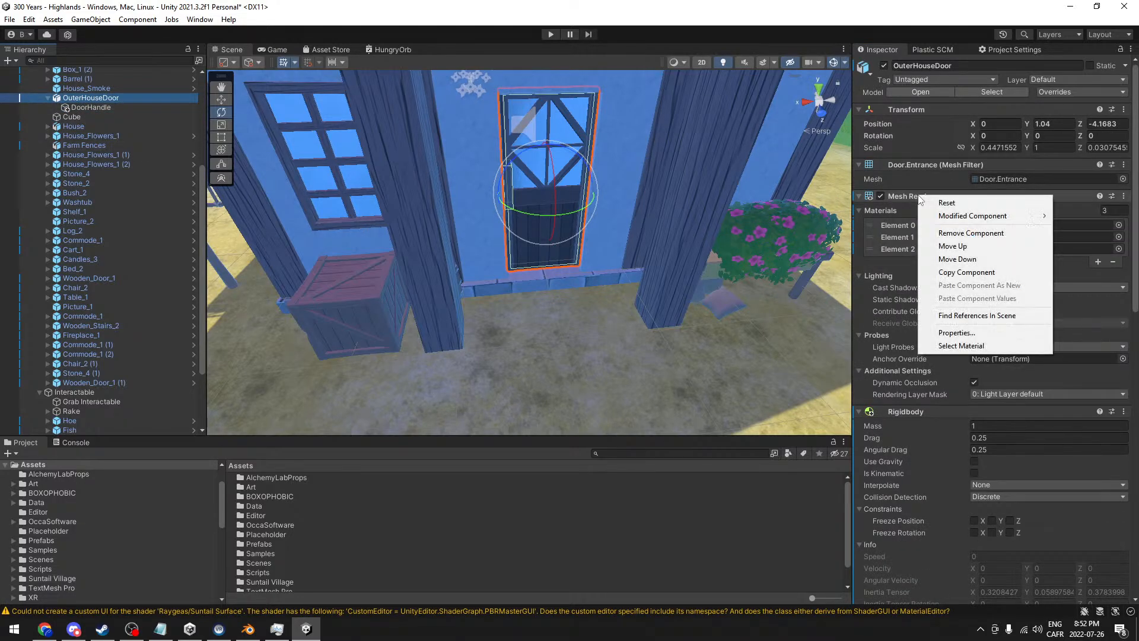
click(966, 272)
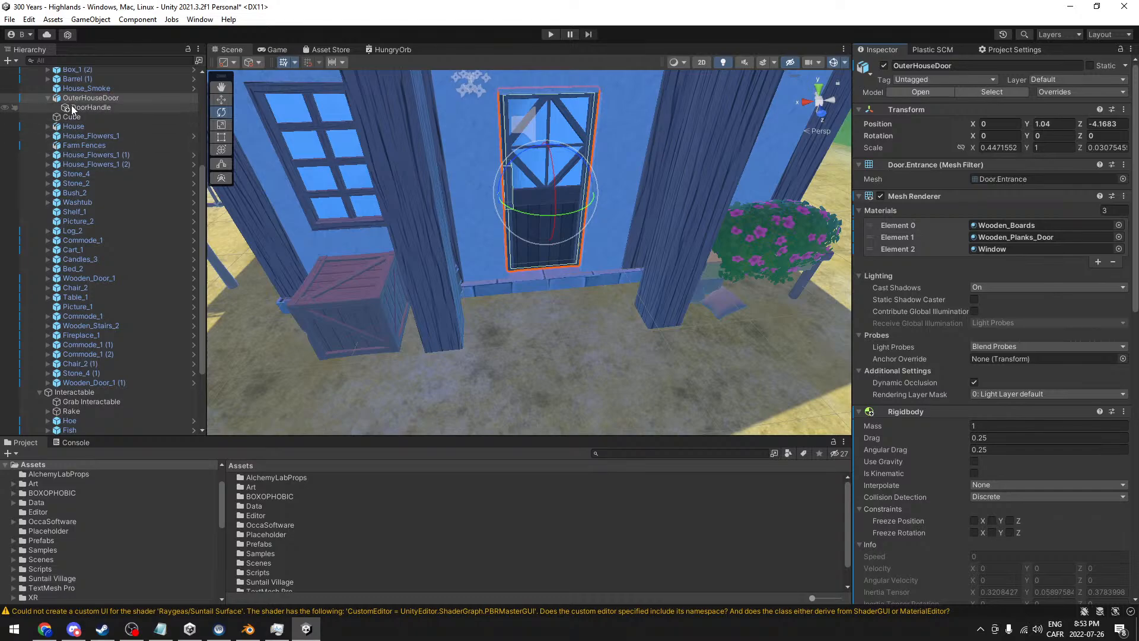
click(91, 107)
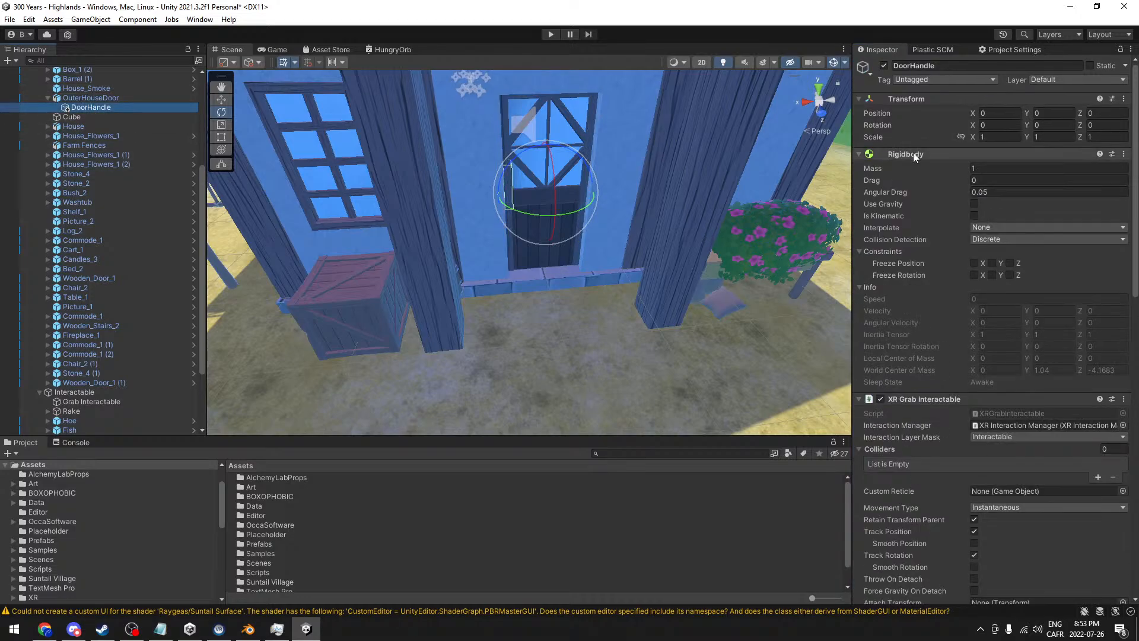
- Copy the Cube's Mesh Renderer and paste it onto the DoorHandle as a new component
click(80, 116)
right_click(926, 185)
click(974, 244)
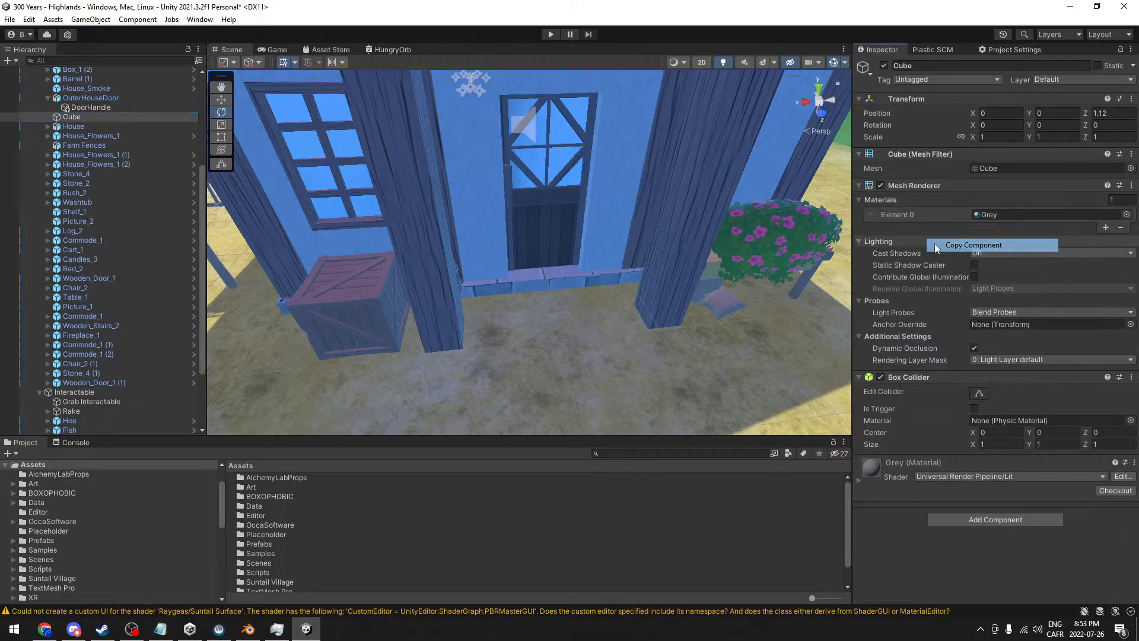
click(84, 108)
scroll(959, 319, down, 10)
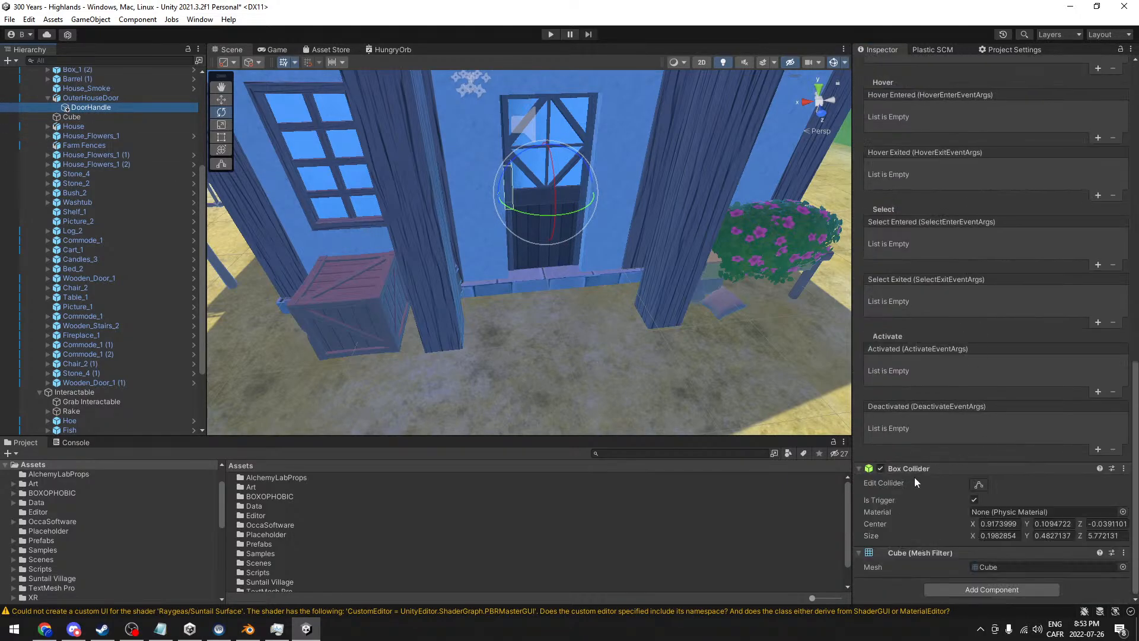
right_click(908, 472)
click(976, 549)
- Examine the DoorHandle's cube mesh against the door and review its renderer, collider and grab settings
alt+drag(756, 354, 521, 178)
scroll(522, 178, up, 8)
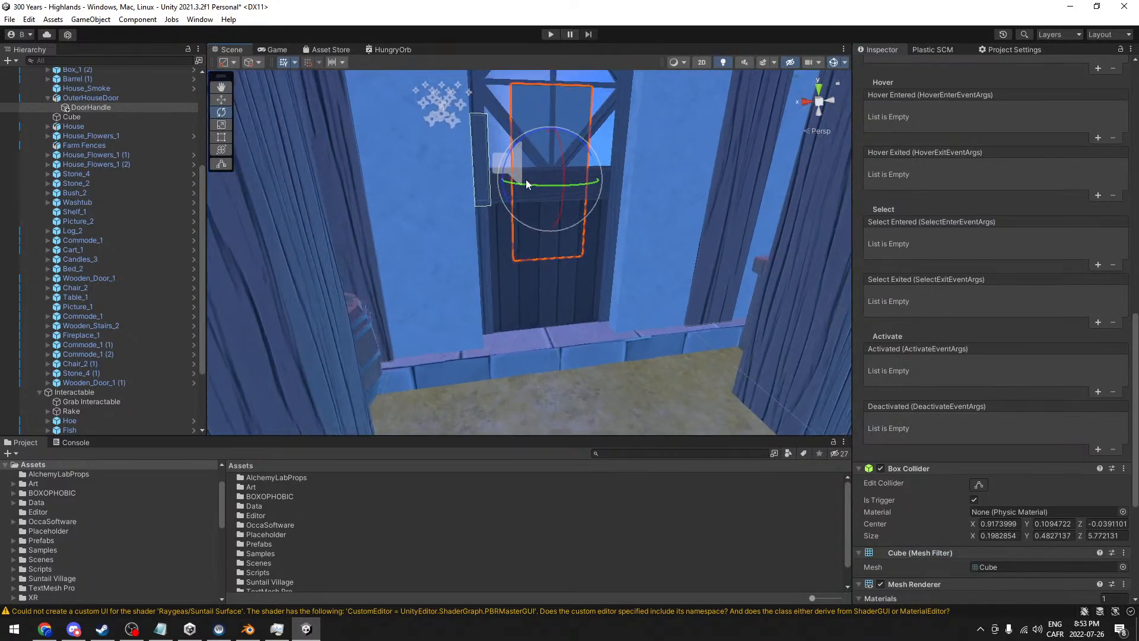
alt+drag(488, 143, 466, 154)
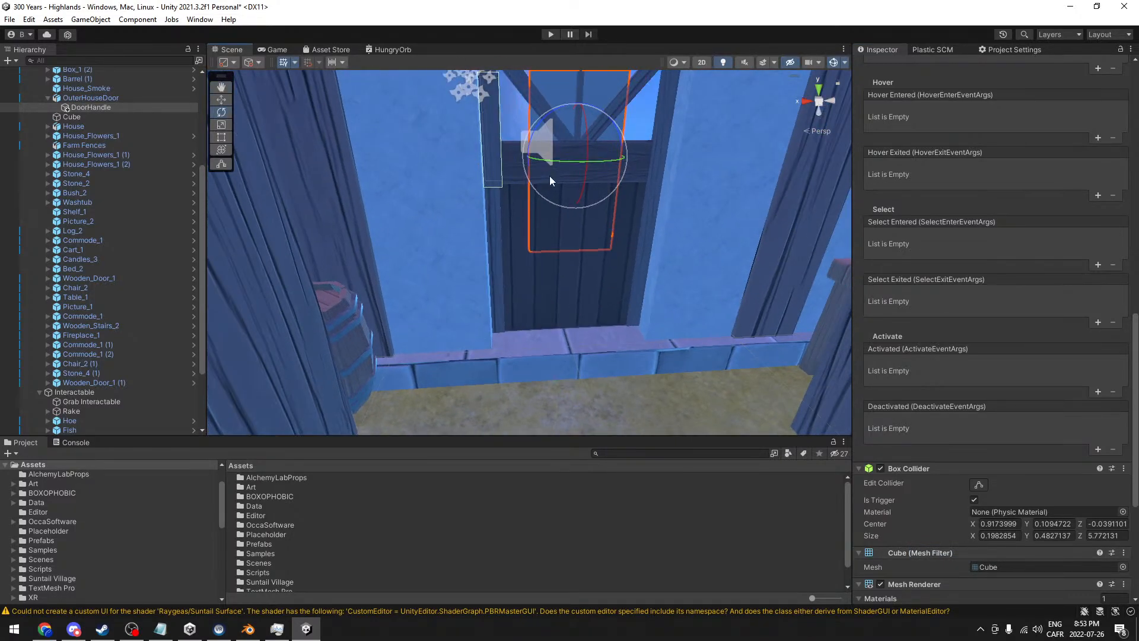
middle_drag(550, 180, 556, 241)
scroll(1062, 436, down, 8)
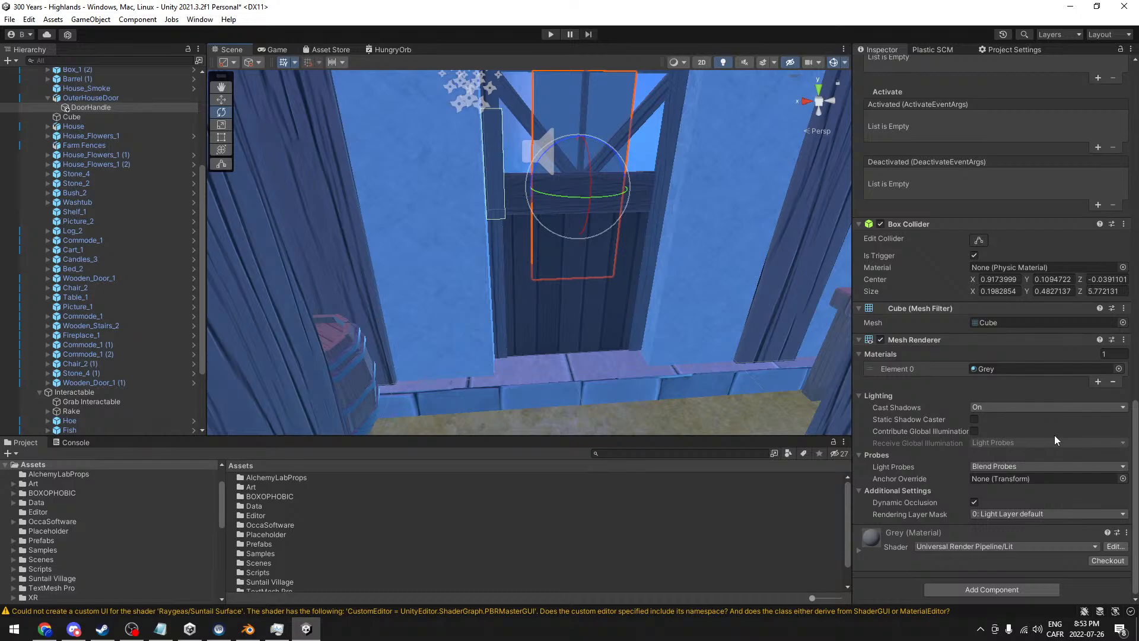
scroll(1050, 434, up, 10)
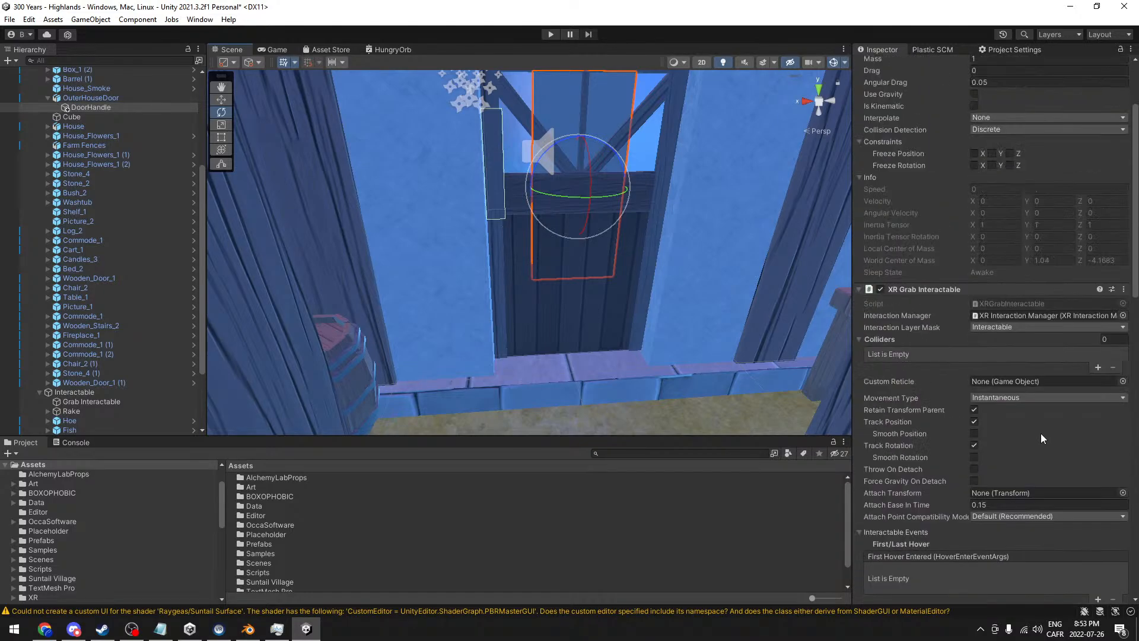
scroll(1041, 432, down, 1)
alt+drag(514, 198, 528, 122)
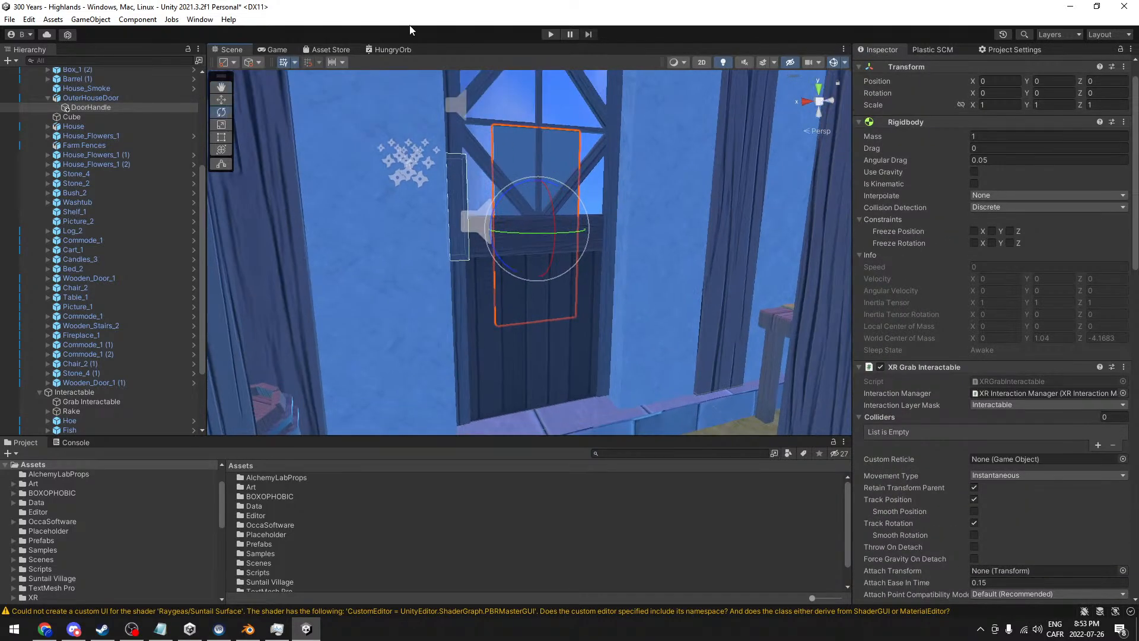
- Test the door handle in Play mode, stop the test and check the Console for errors
click(550, 34)
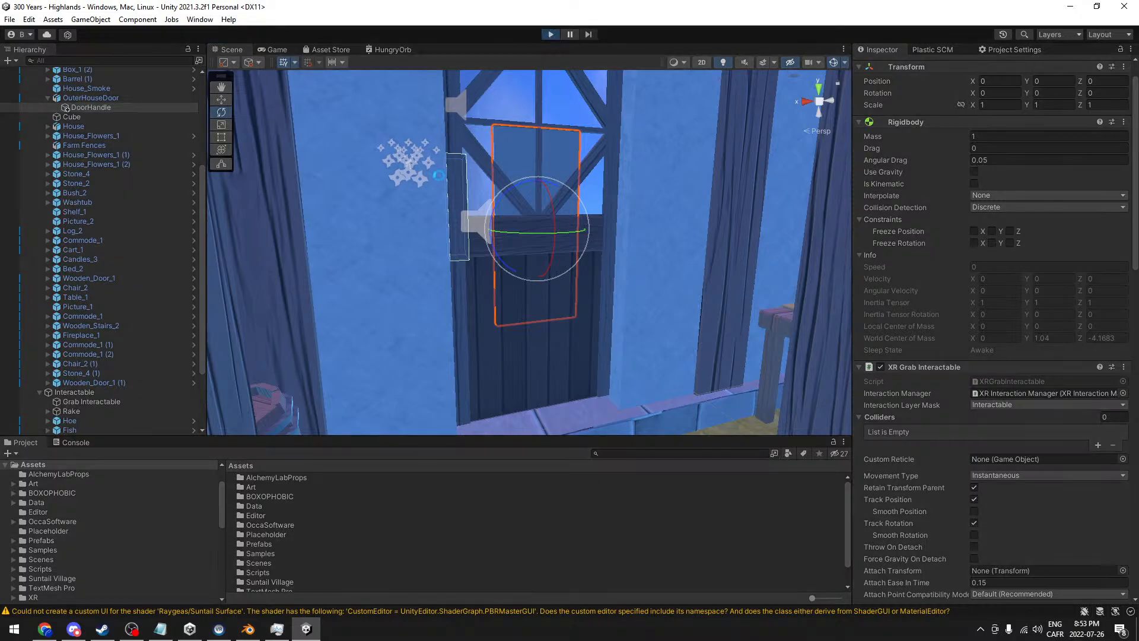
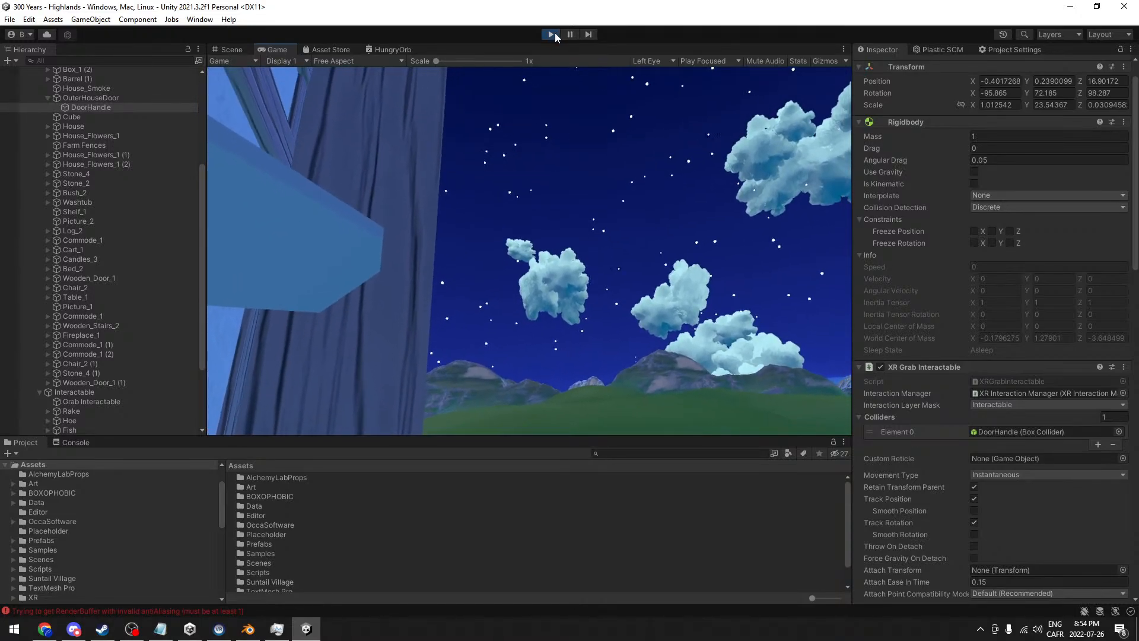
click(551, 35)
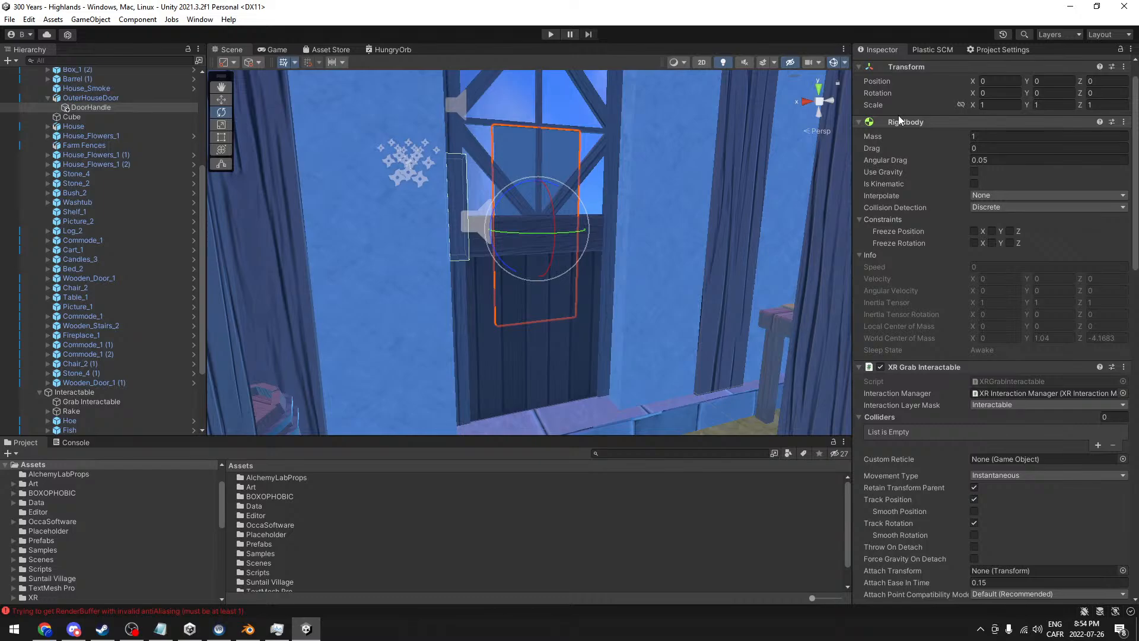
middle_drag(576, 267, 580, 274)
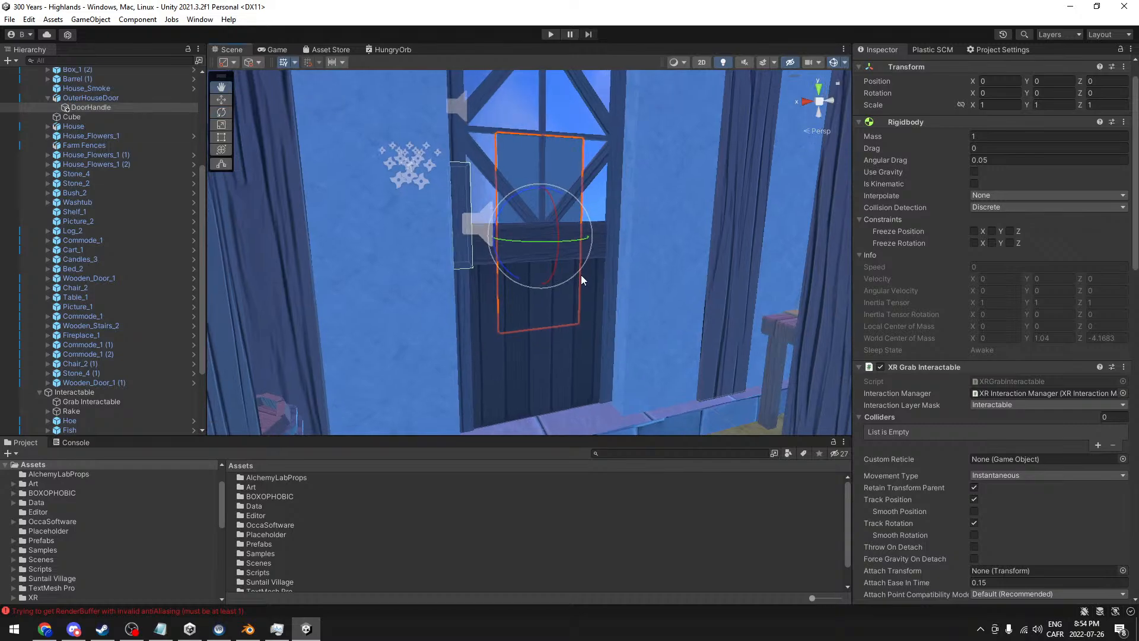
scroll(581, 274, down, 3)
scroll(579, 273, down, 4)
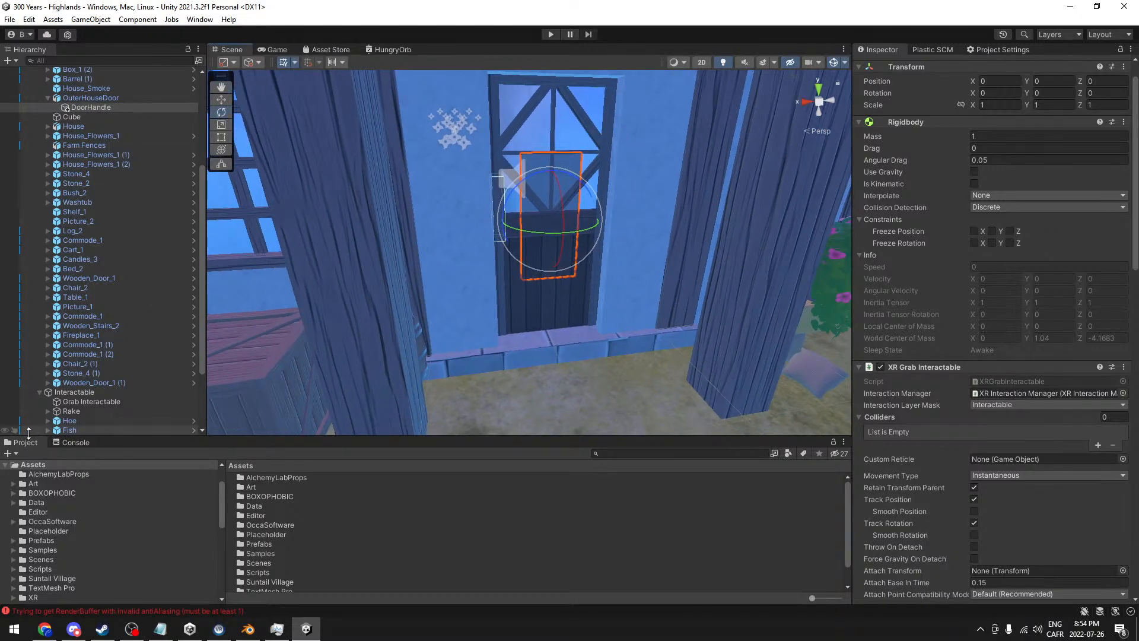
click(76, 445)
click(17, 445)
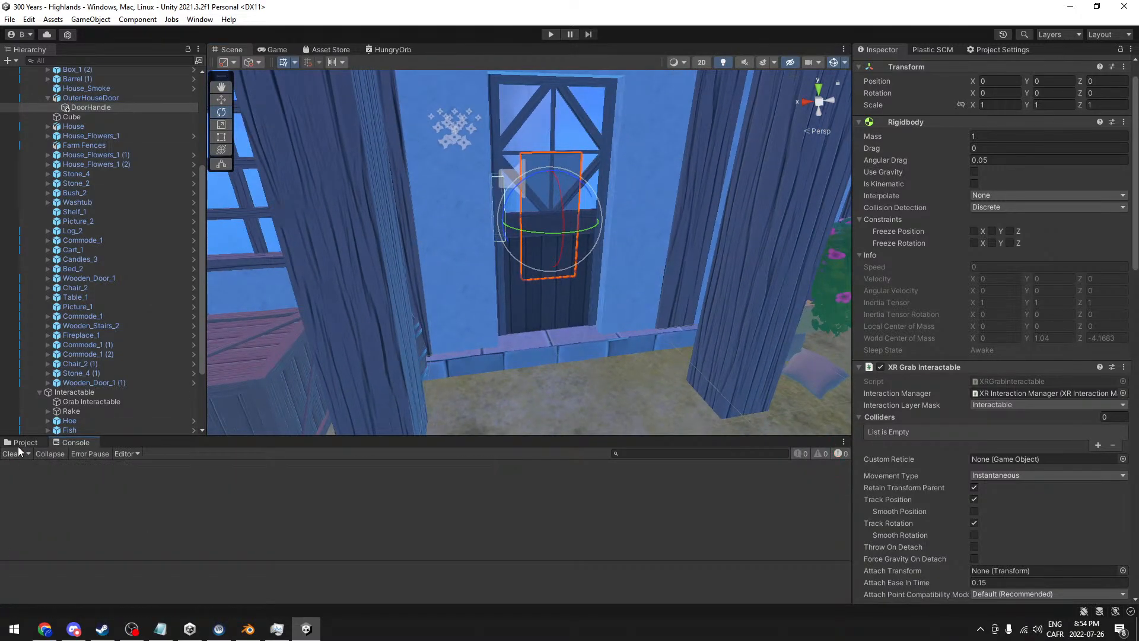
- Examine the DoorHandle's cube mesh and box collider on the outer house door from several angles and distances
right_drag(635, 264, 561, 238)
scroll(557, 238, down, 5)
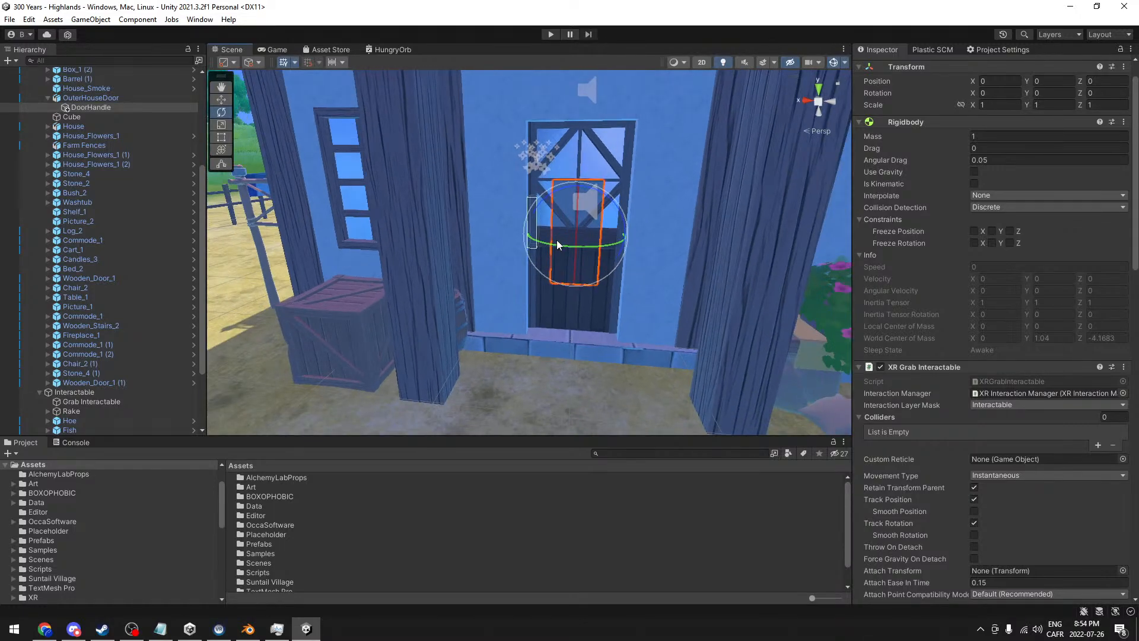
scroll(586, 278, up, 5)
right_drag(575, 272, 642, 286)
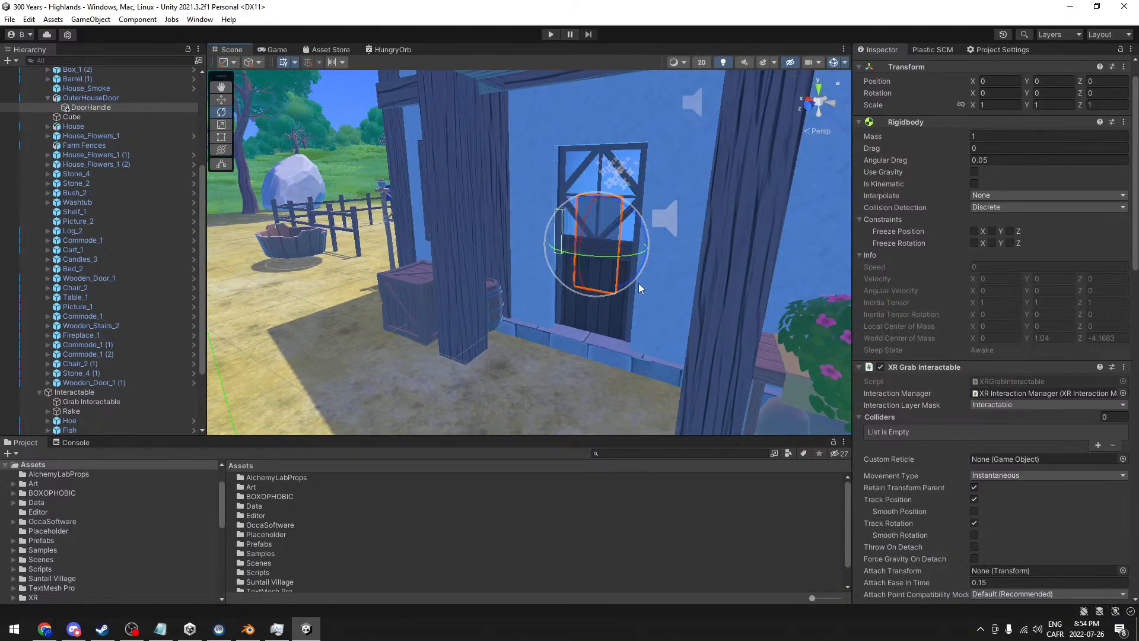
alt+drag(615, 265, 665, 259)
middle_drag(665, 259, 592, 272)
scroll(592, 271, up, 3)
alt+drag(592, 271, 536, 278)
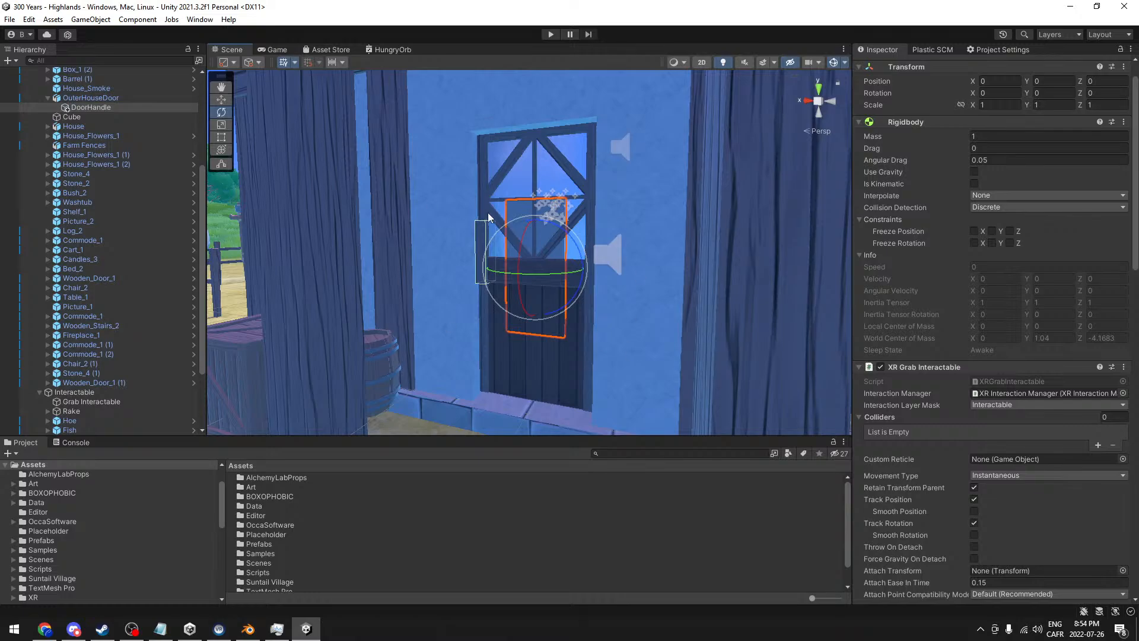
scroll(407, 274, down, 5)
alt+drag(623, 208, 603, 248)
scroll(585, 236, up, 5)
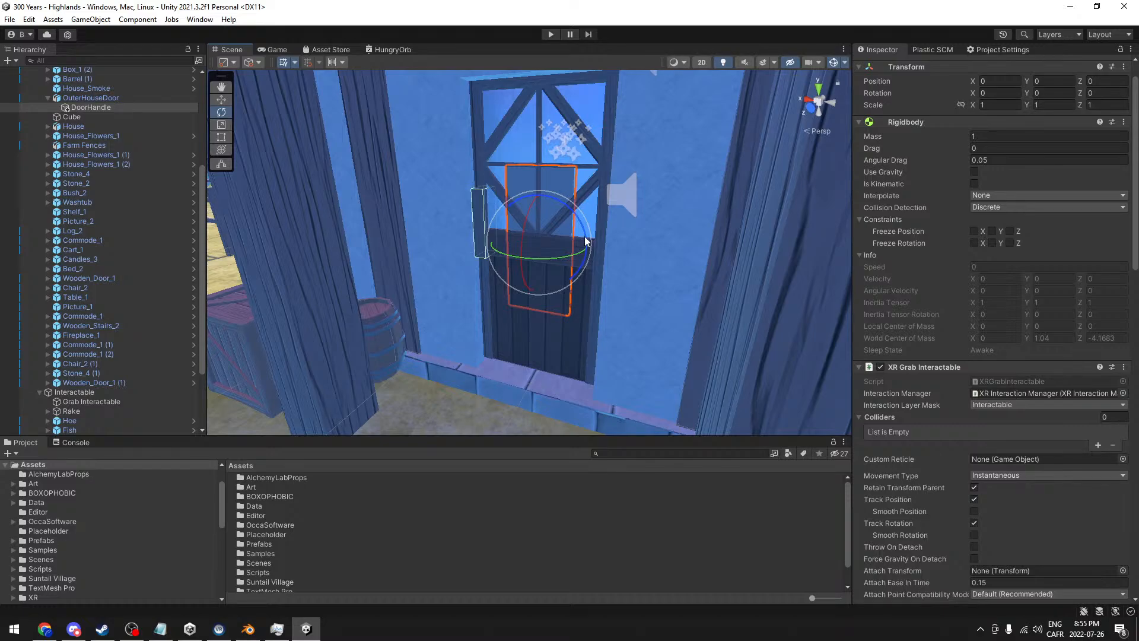
alt+drag(585, 239, 590, 285)
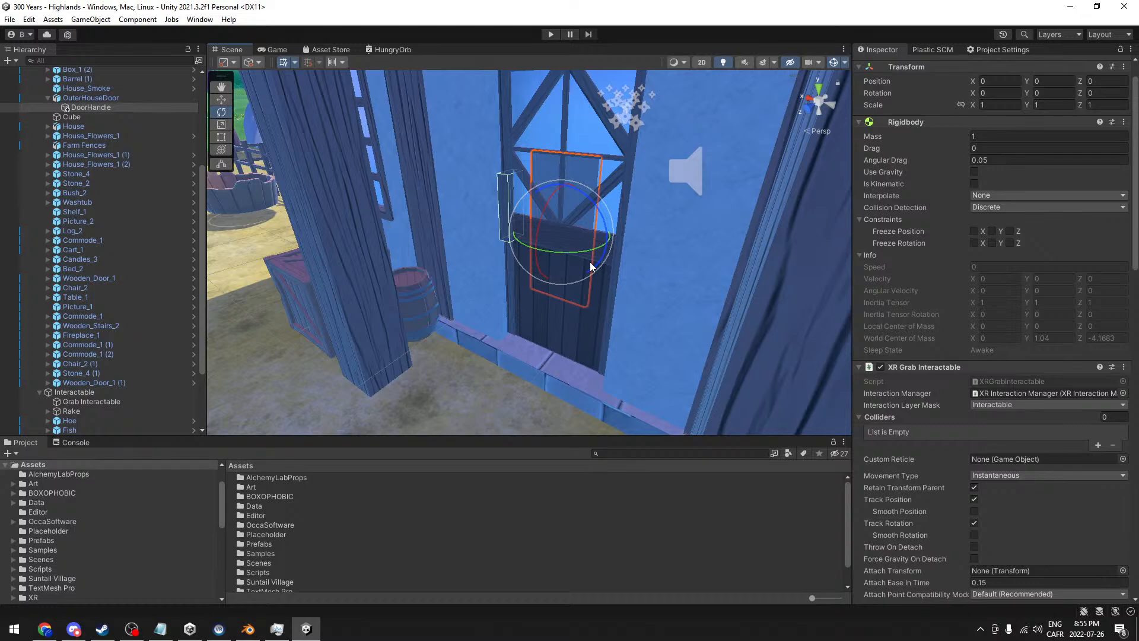
alt+drag(529, 257, 631, 244)
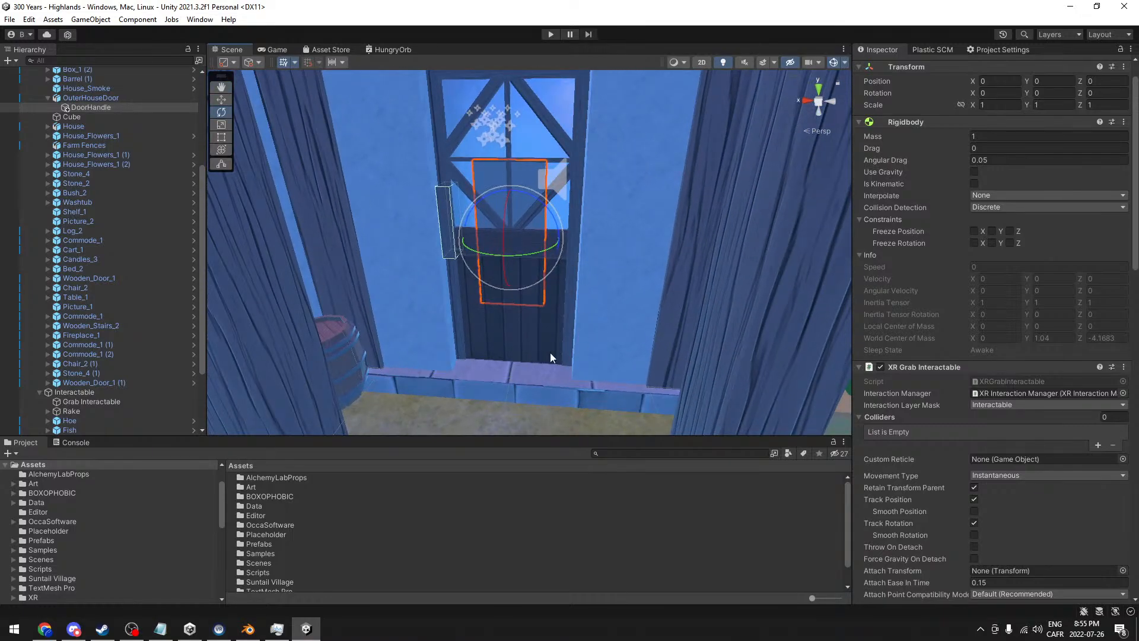
alt+drag(475, 248, 434, 250)
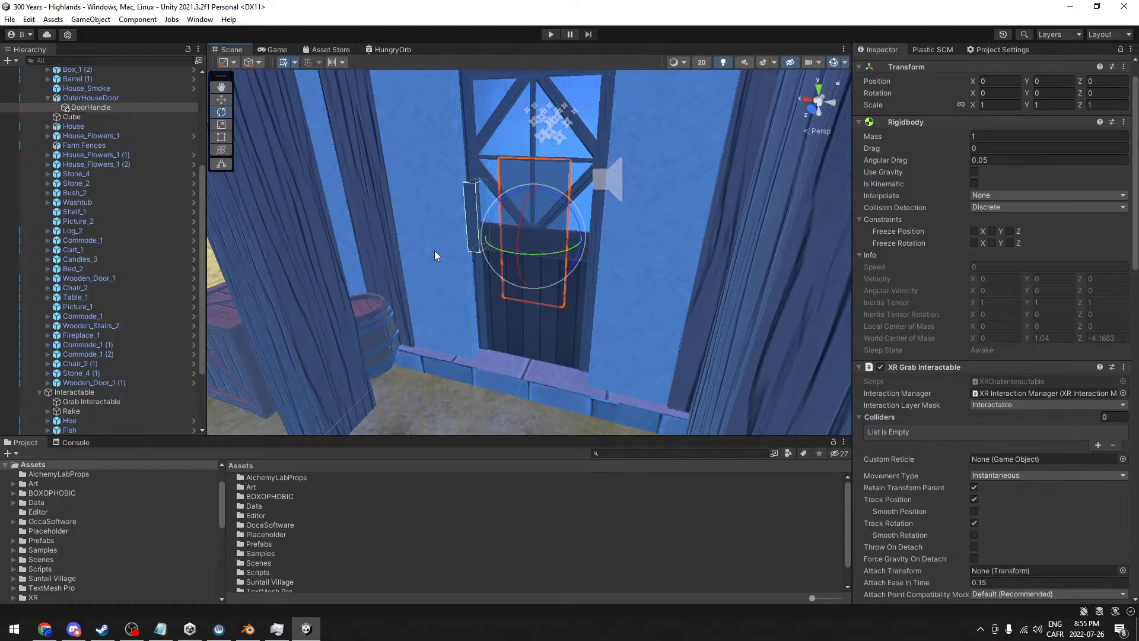
alt+drag(434, 251, 506, 297)
scroll(582, 315, up, 7)
middle_drag(557, 297, 535, 258)
scroll(524, 251, down, 3)
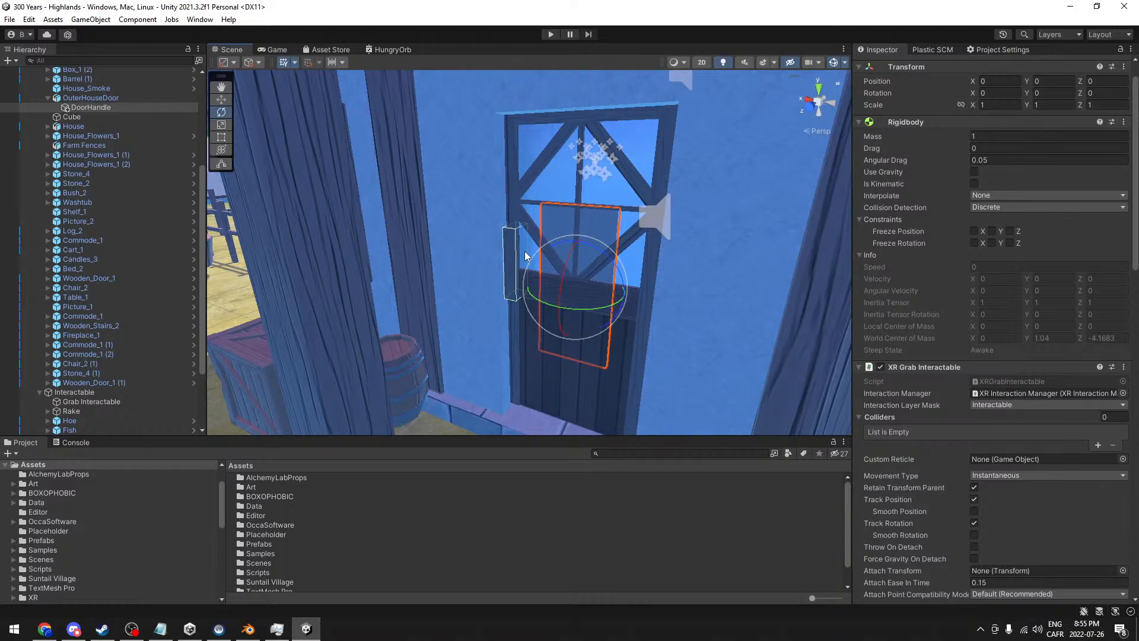
alt+drag(524, 257, 583, 283)
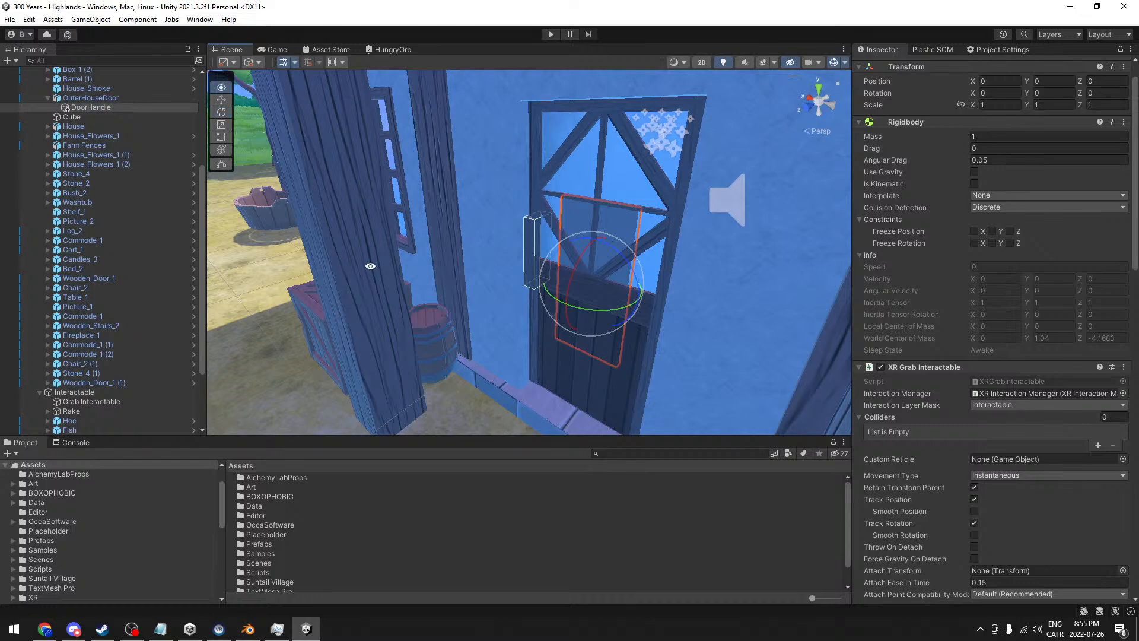
alt+drag(368, 271, 412, 269)
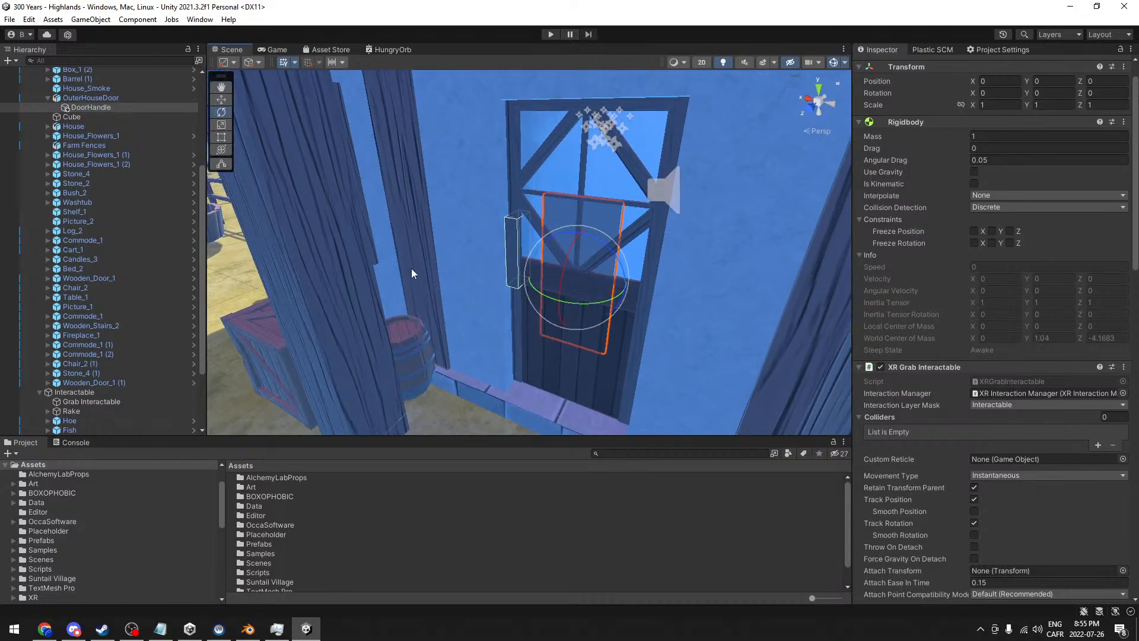
key(f)
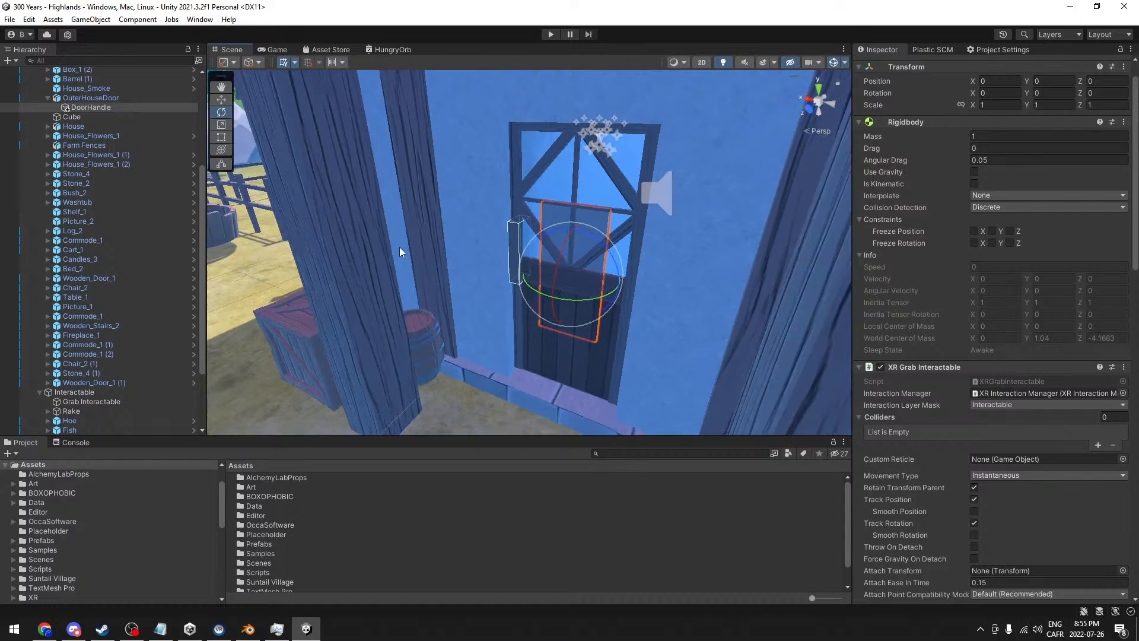
mouse_move(572, 254)
alt+mouse_down()
mouse_move(424, 252)
mouse_move(422, 240)
mouse_move(596, 245)
mouse_move(628, 262)
mouse_move(579, 258)
alt+mouse_up()
alt+scroll(596, 245, up, 10)
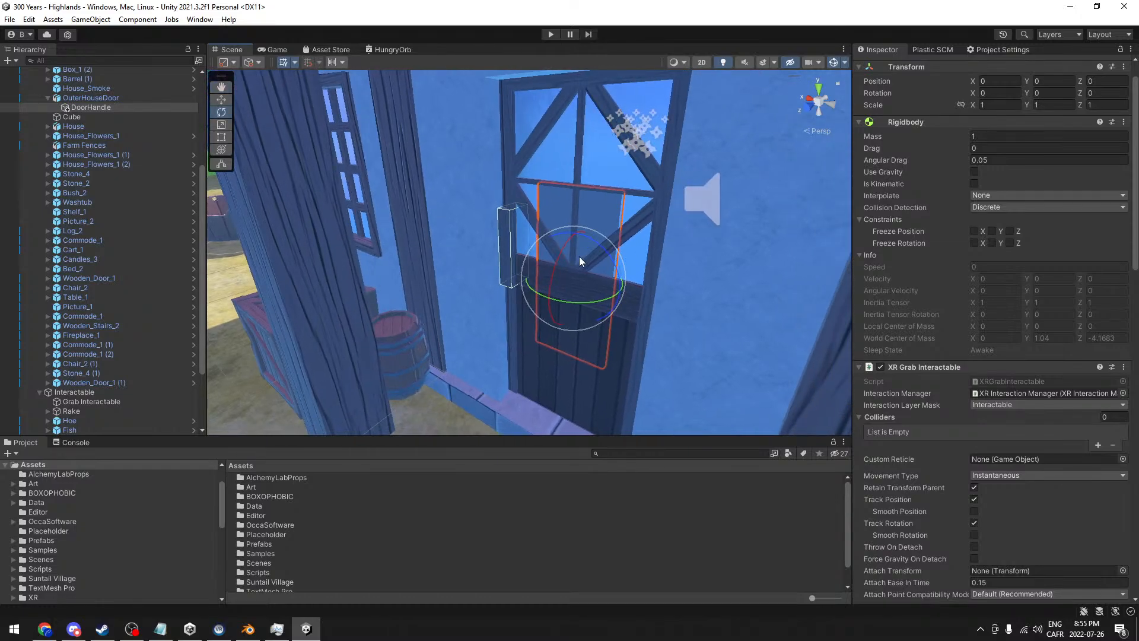
scroll(579, 258, up, 5)
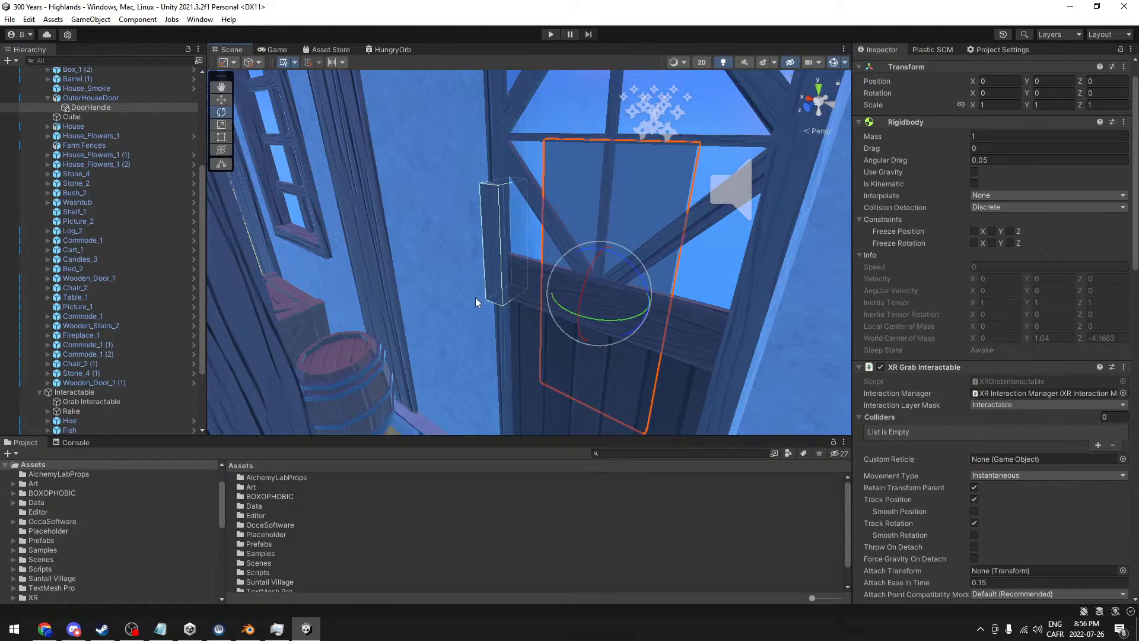
- Remove the Mesh Renderer and the Cube Mesh Filter components from the DoorHandle
scroll(933, 286, down, 10)
scroll(934, 286, up, 8)
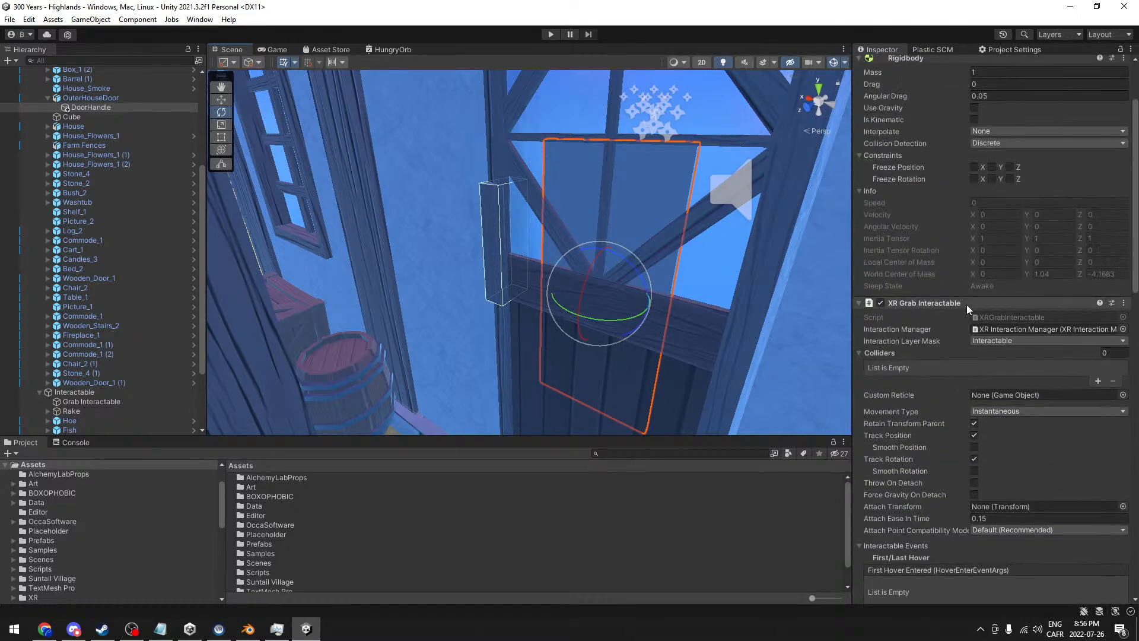
scroll(1030, 364, down, 10)
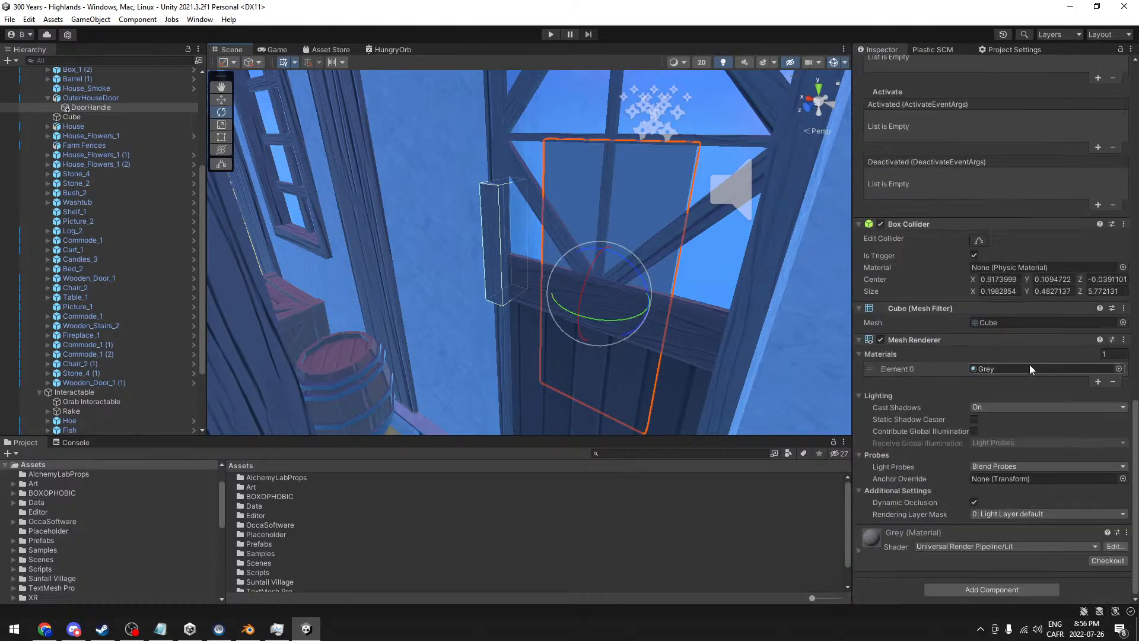
click(1124, 339)
click(1098, 369)
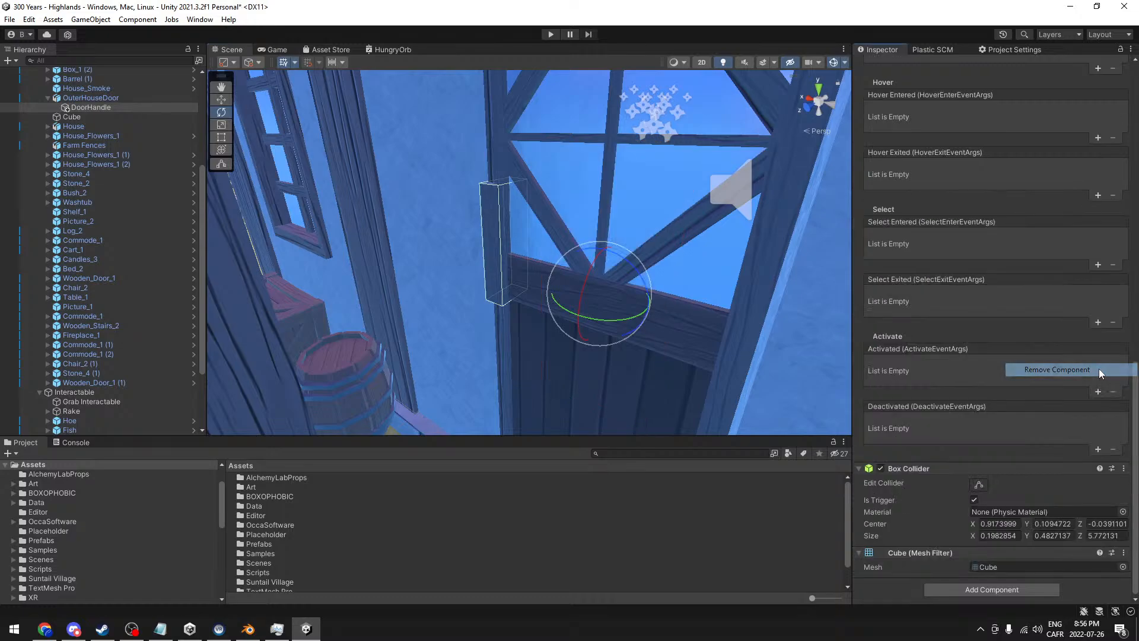
click(1123, 552)
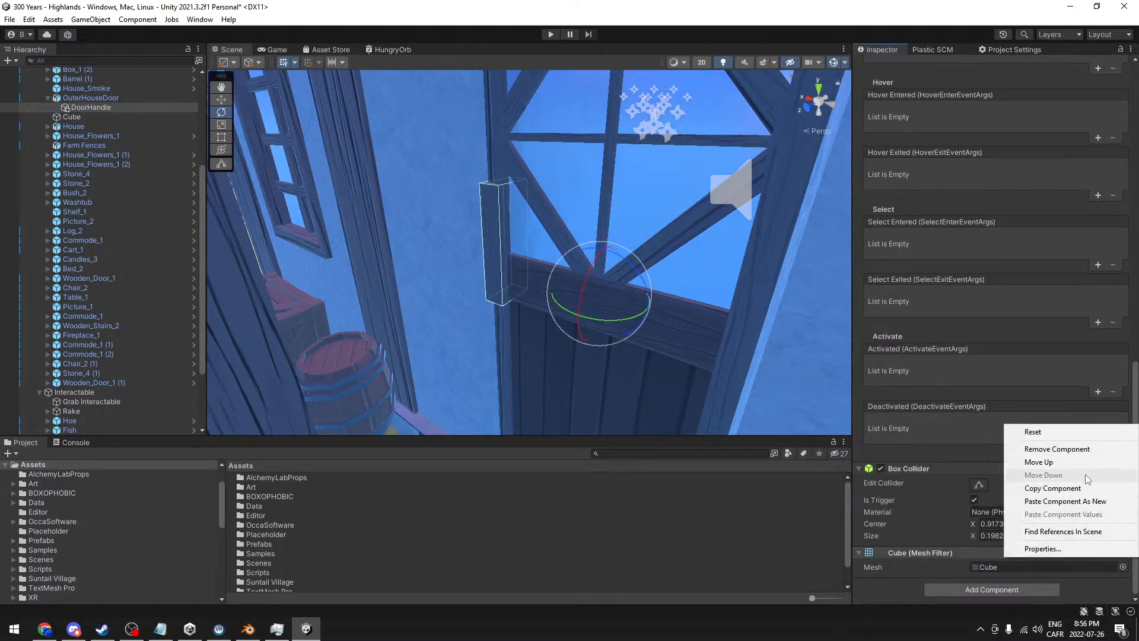
click(1057, 449)
- Remove the XR Grab Interactable and Box Collider components from the DoorHandle
scroll(1059, 413, up, 10)
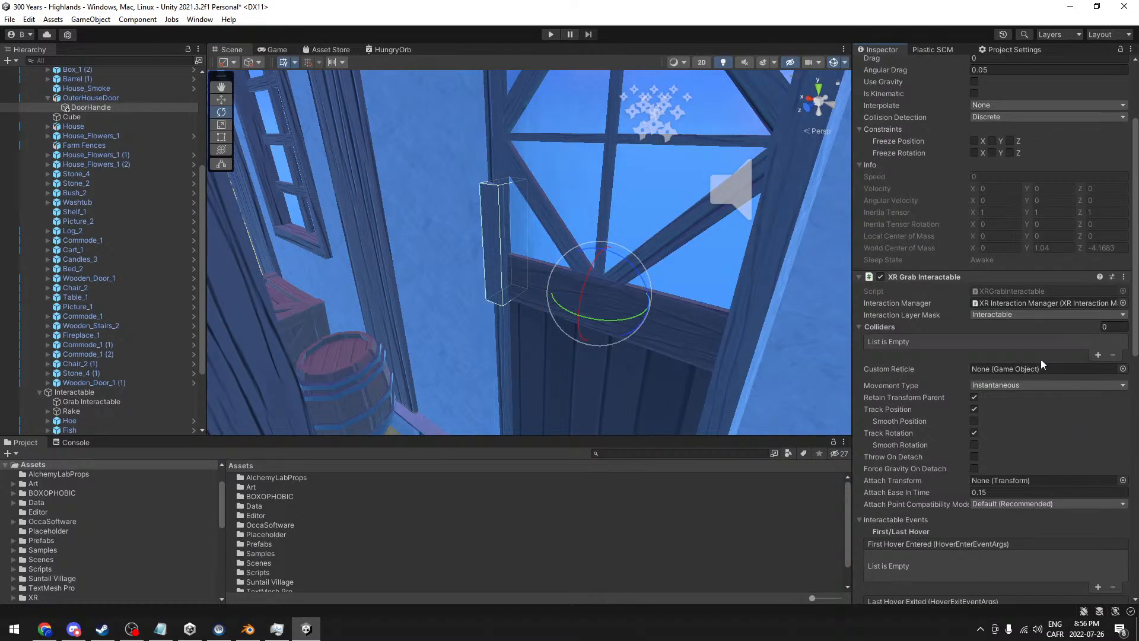
scroll(1115, 280, up, 5)
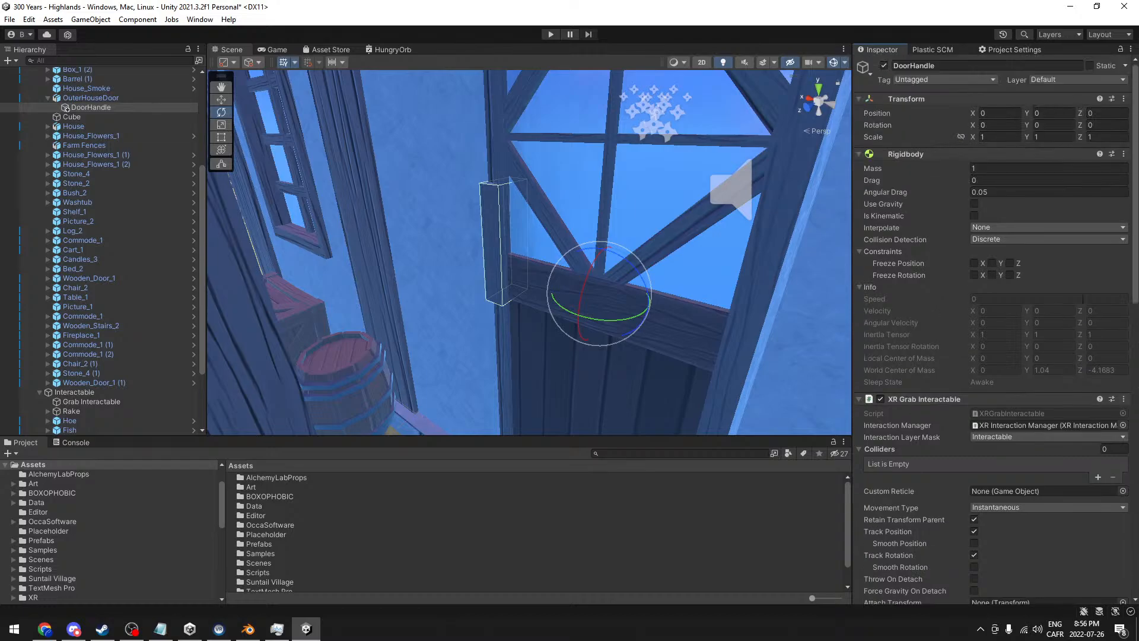
click(1124, 399)
click(1088, 429)
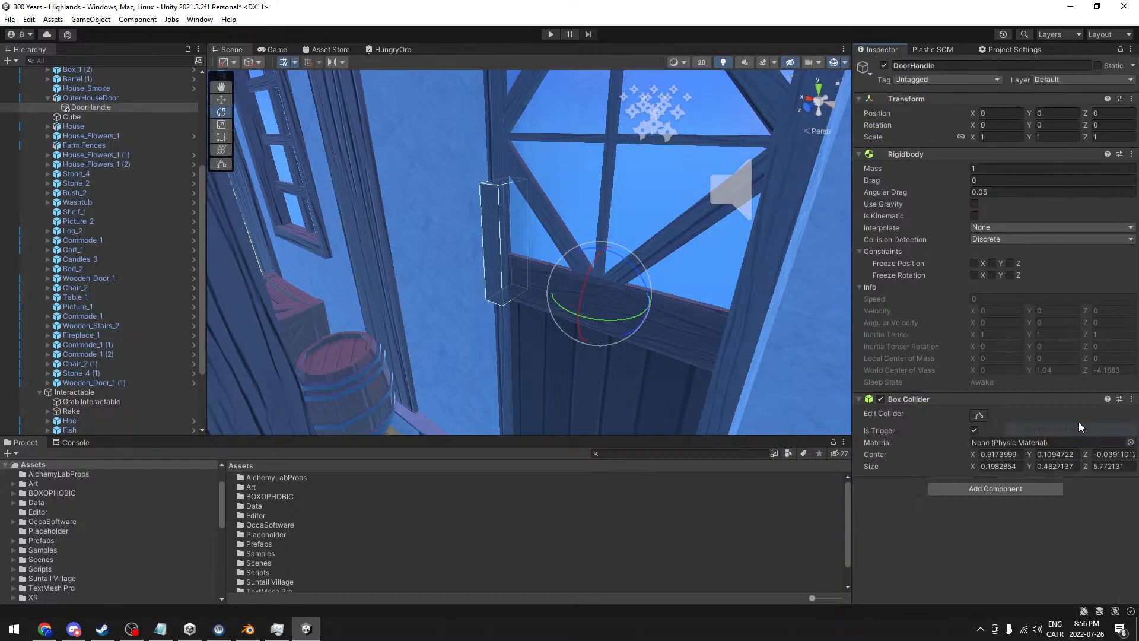
click(1131, 399)
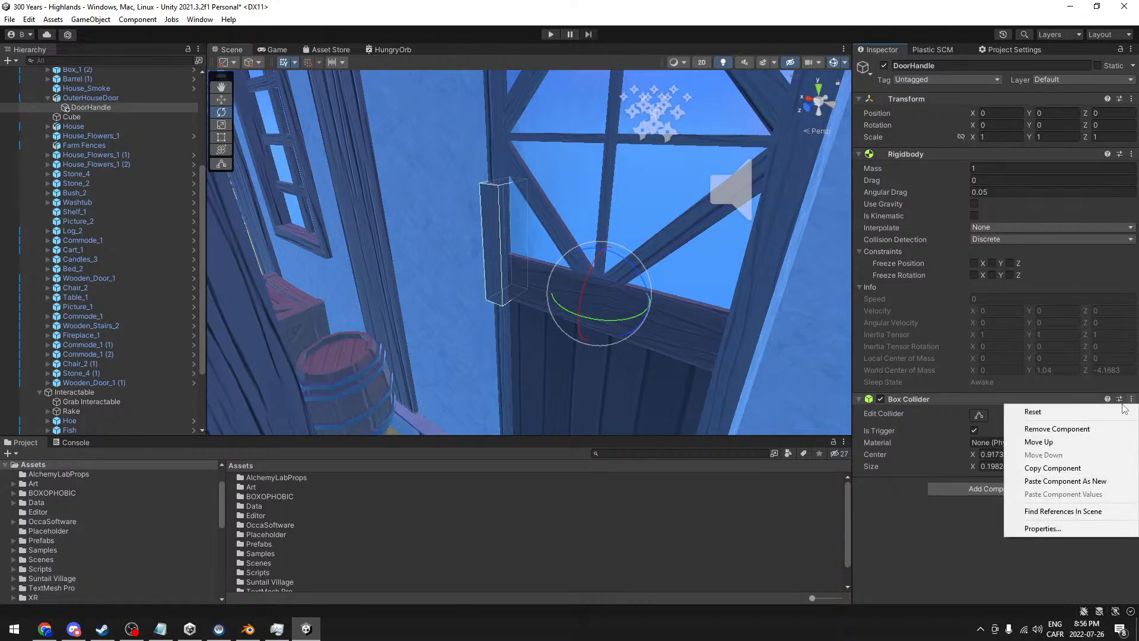
click(1054, 427)
click(982, 405)
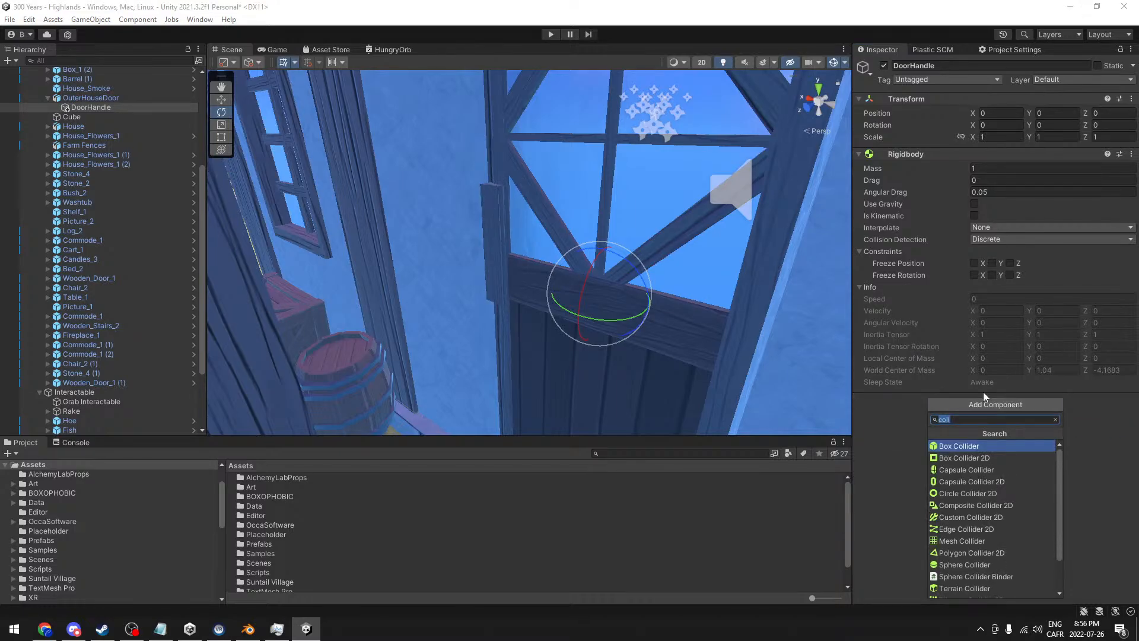
text(hinge)
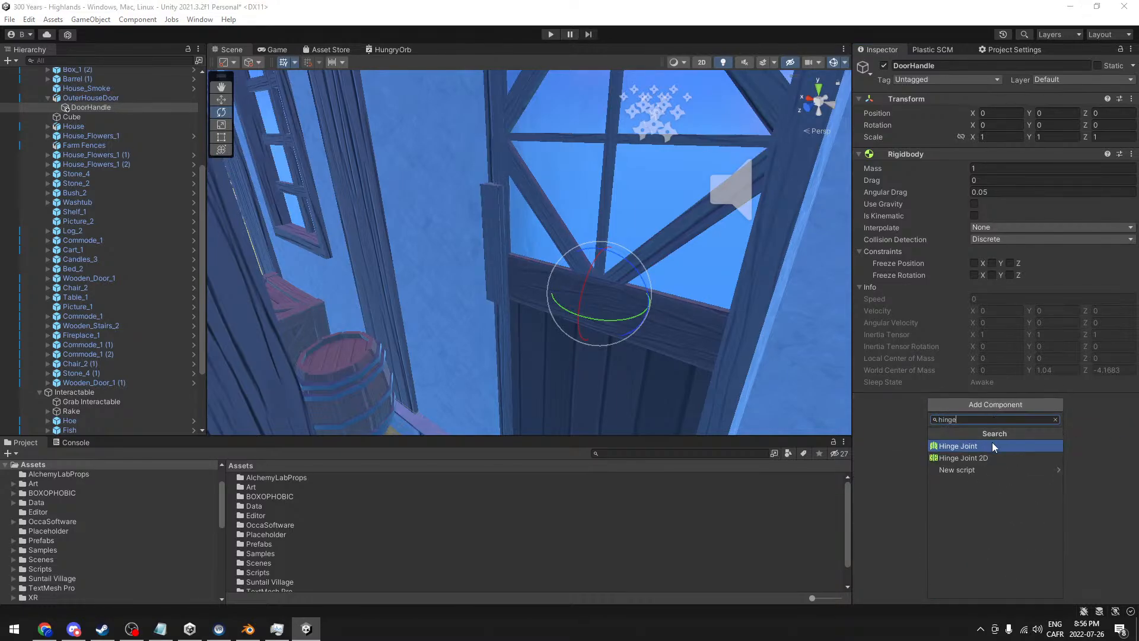
click(988, 445)
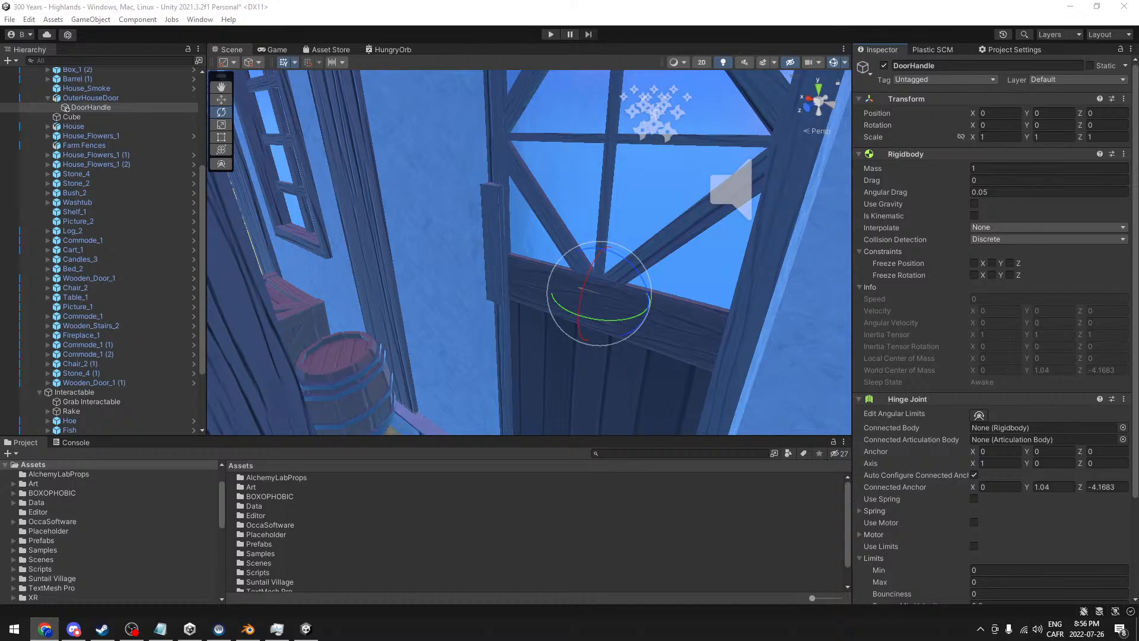
click(1123, 398)
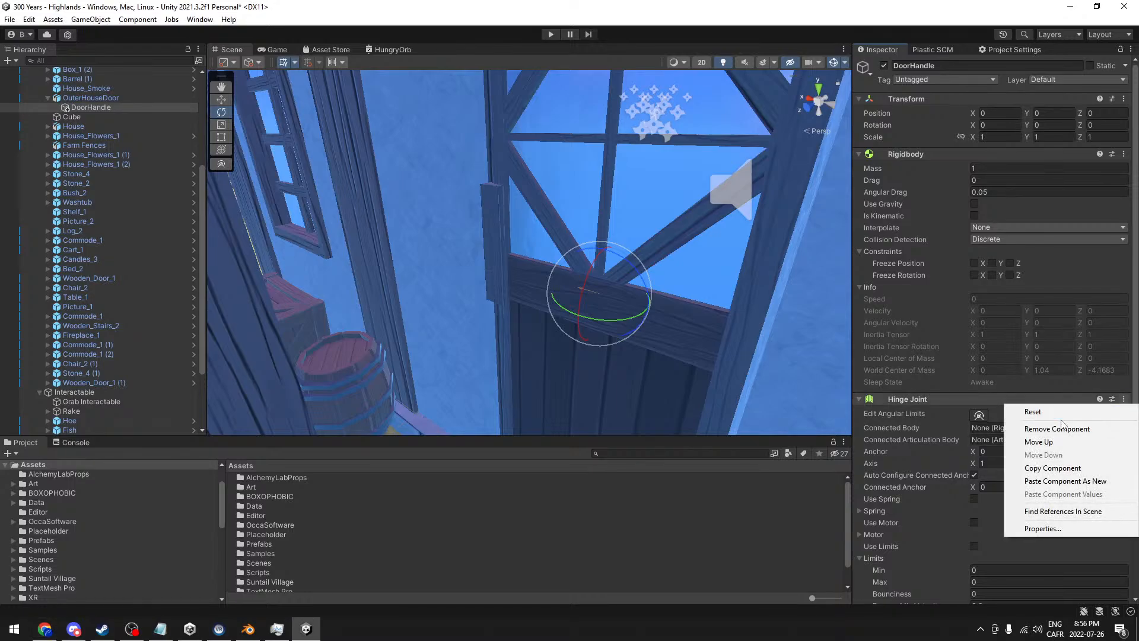
click(1053, 428)
- Add a Fixed Joint component to the DoorHandle
click(991, 401)
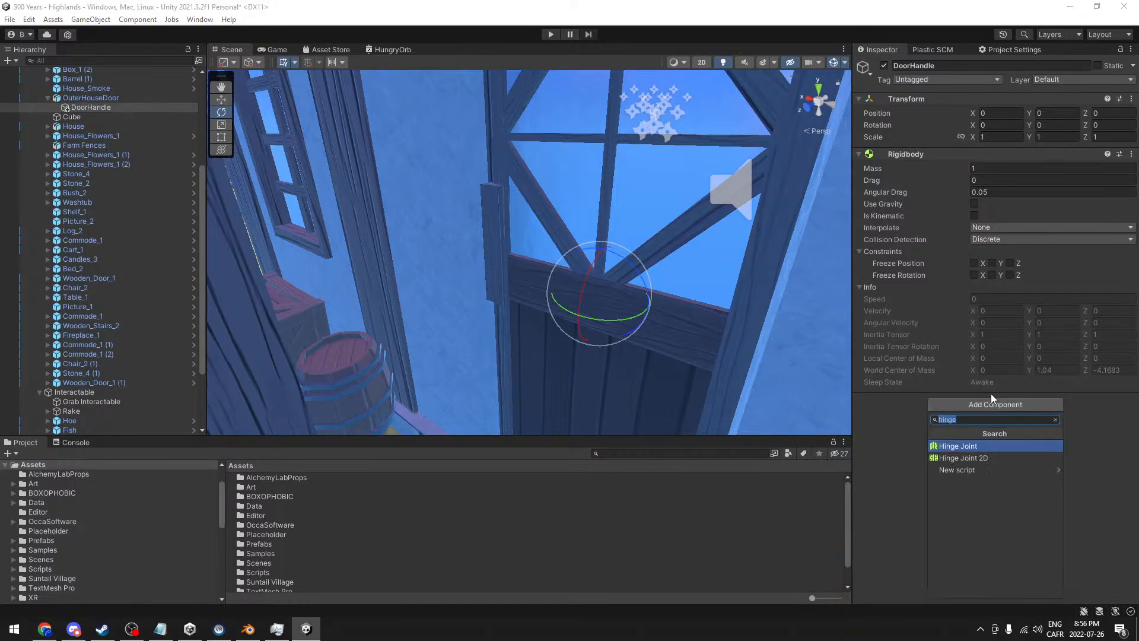
text(joint)
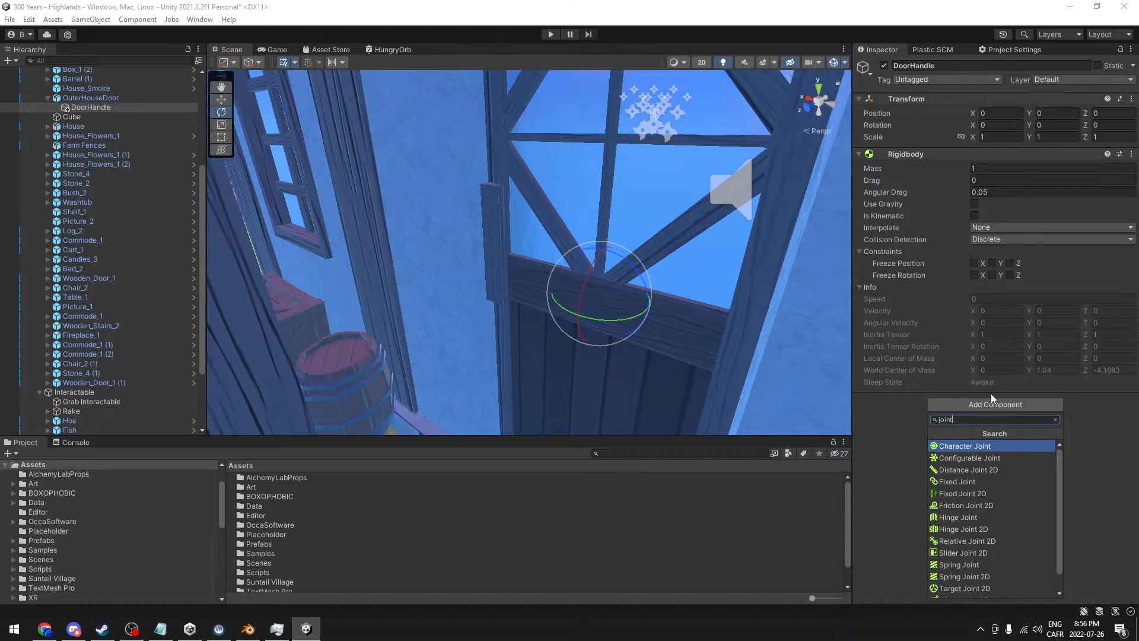
click(980, 483)
- Move the DoorHandle sideways to the handle at the door's edge, at about X 0.952
right_drag(546, 329, 608, 261)
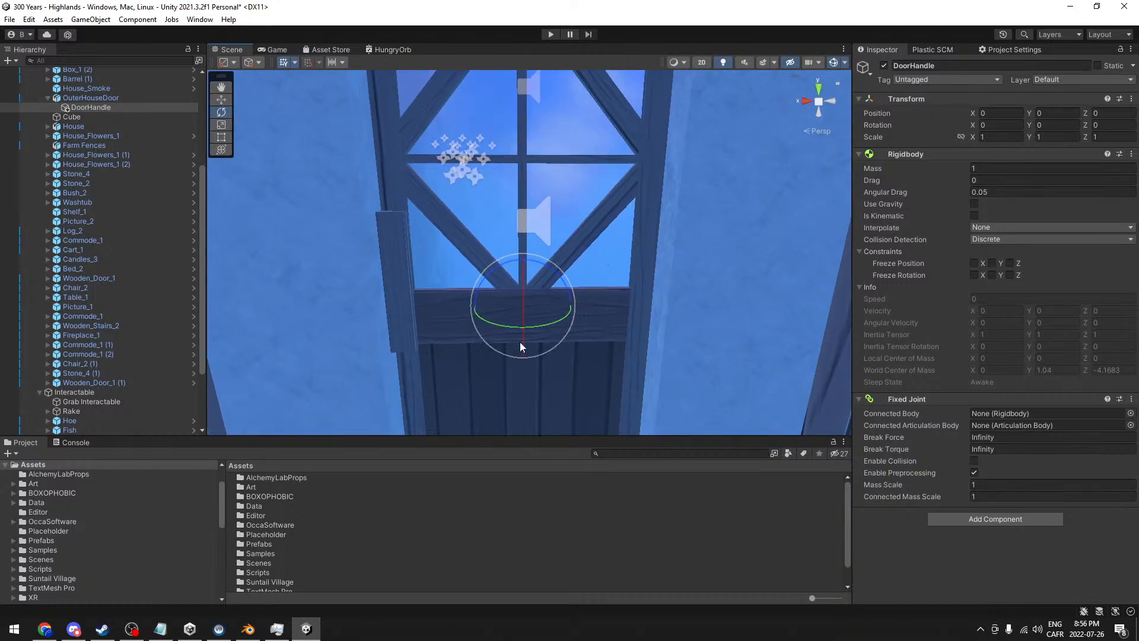
click(221, 99)
key(f)
drag(477, 234, 372, 229)
right_drag(371, 229, 552, 178)
alt+drag(552, 177, 696, 102)
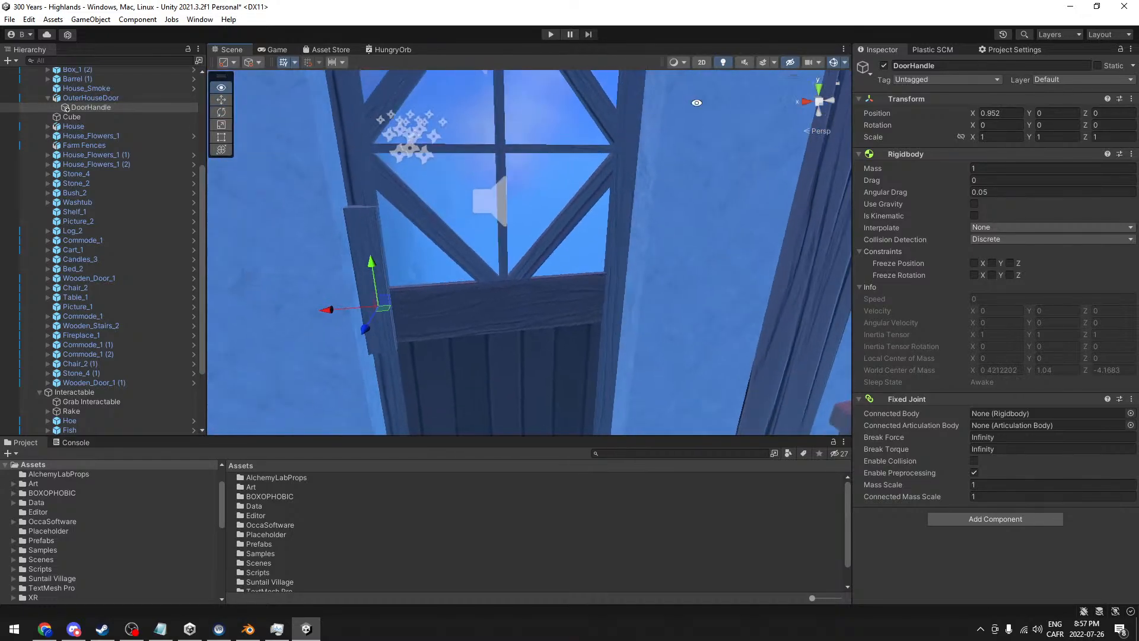
- Align the DoorHandle with the door's wooden handle in front view, at about X 0.922 and Y 0.116
click(811, 131)
click(823, 109)
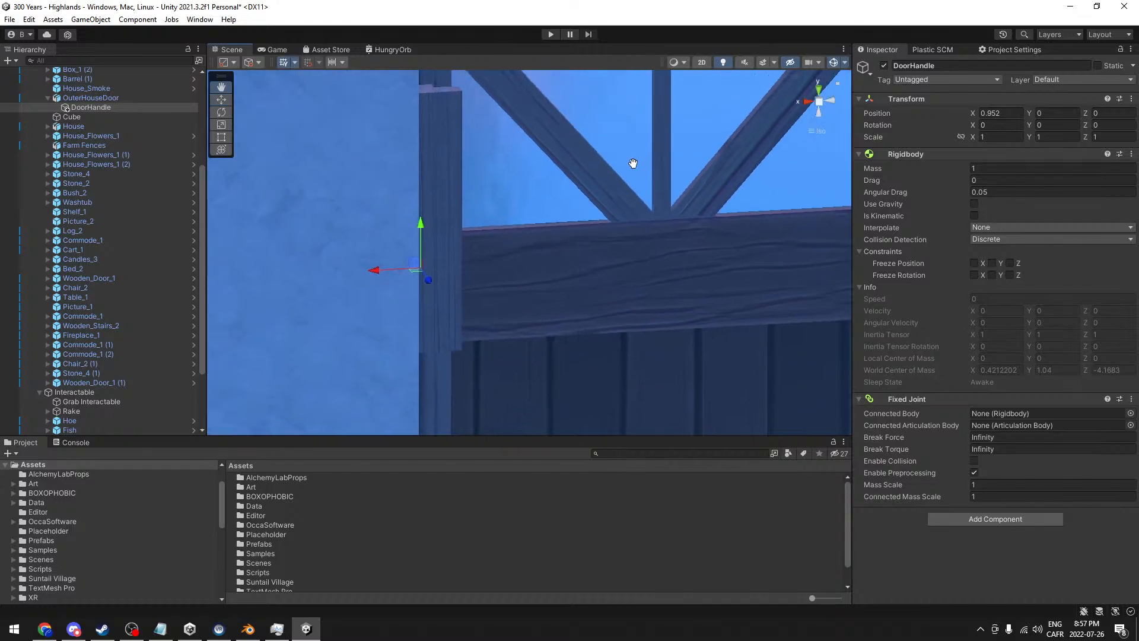
click(826, 102)
click(829, 102)
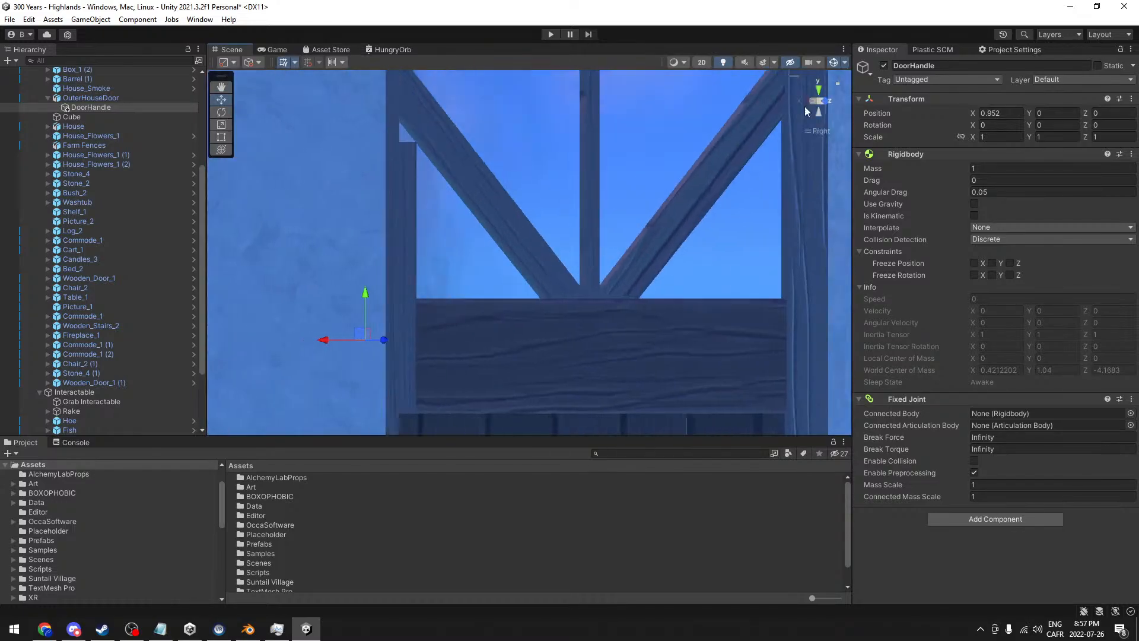
drag(466, 311, 469, 239)
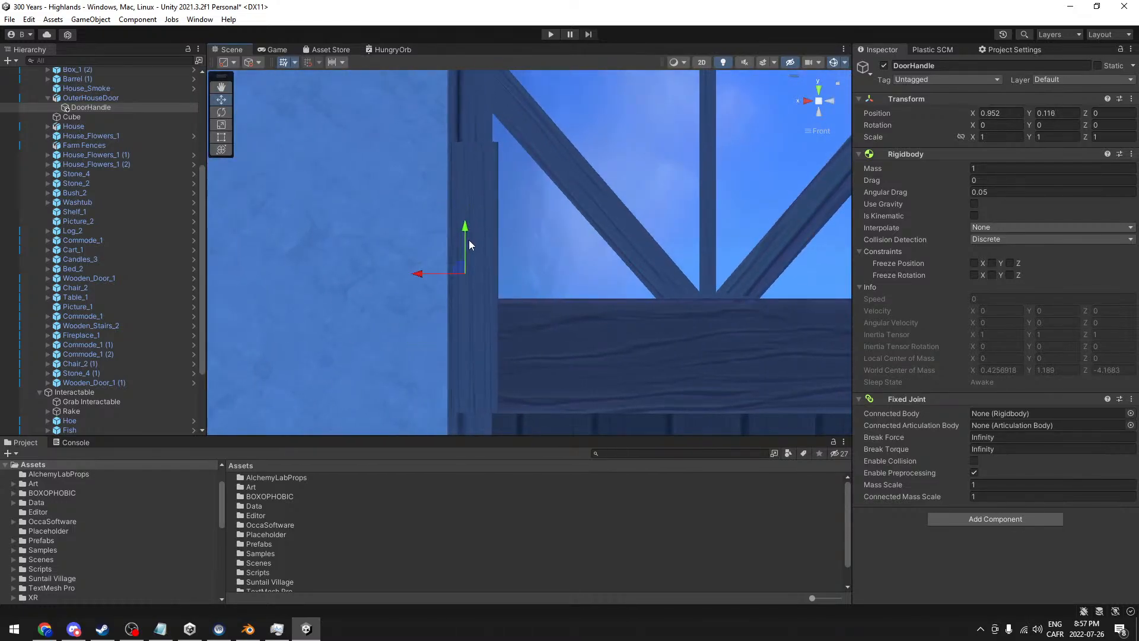
mouse_move(420, 273)
mouse_down()
mouse_move(436, 277)
mouse_move(426, 275)
mouse_up()
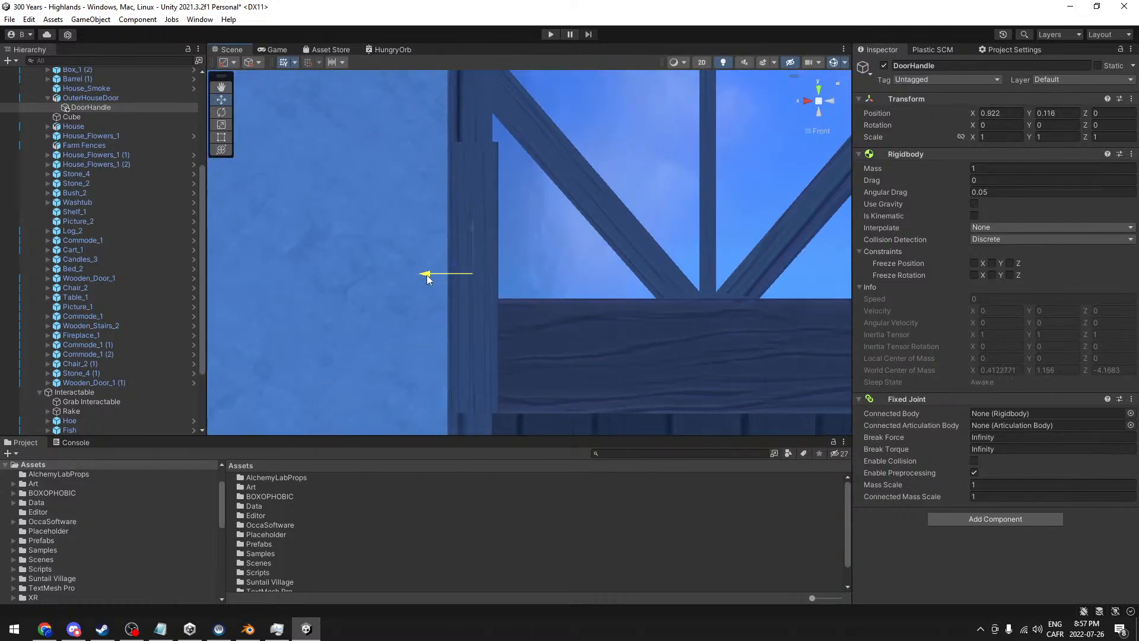
click(810, 107)
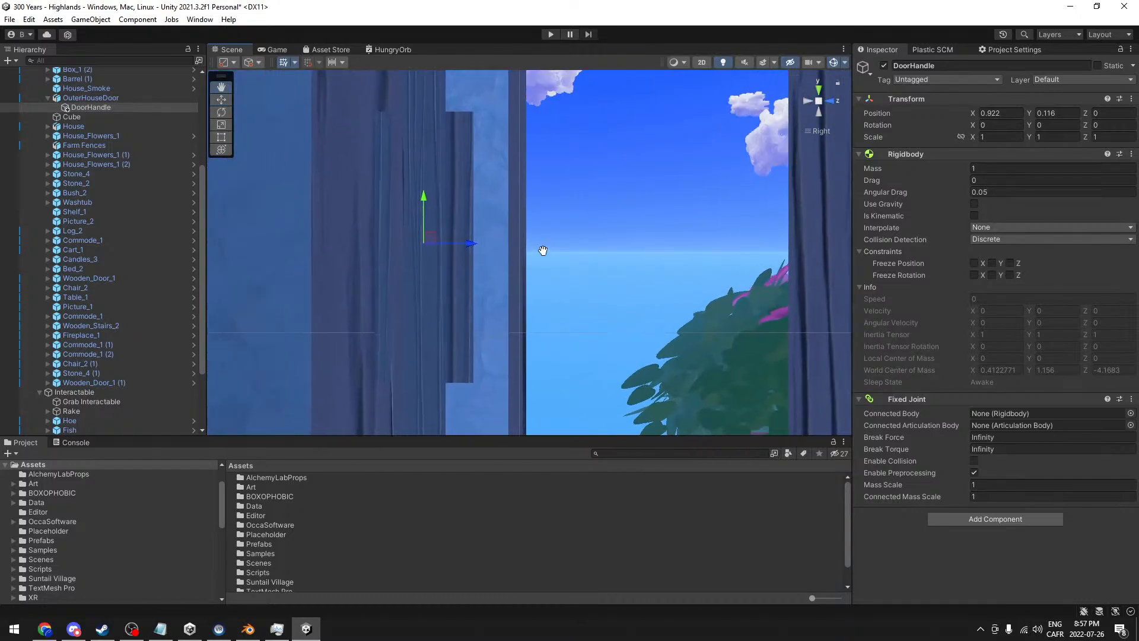
alt+drag(542, 250, 757, 140)
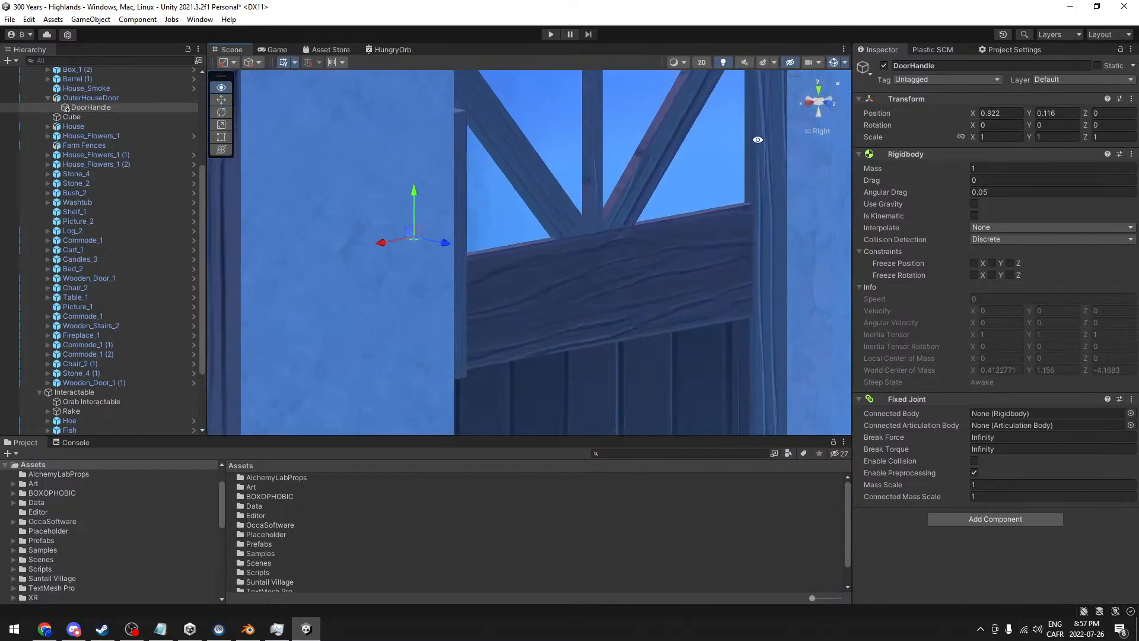
click(817, 131)
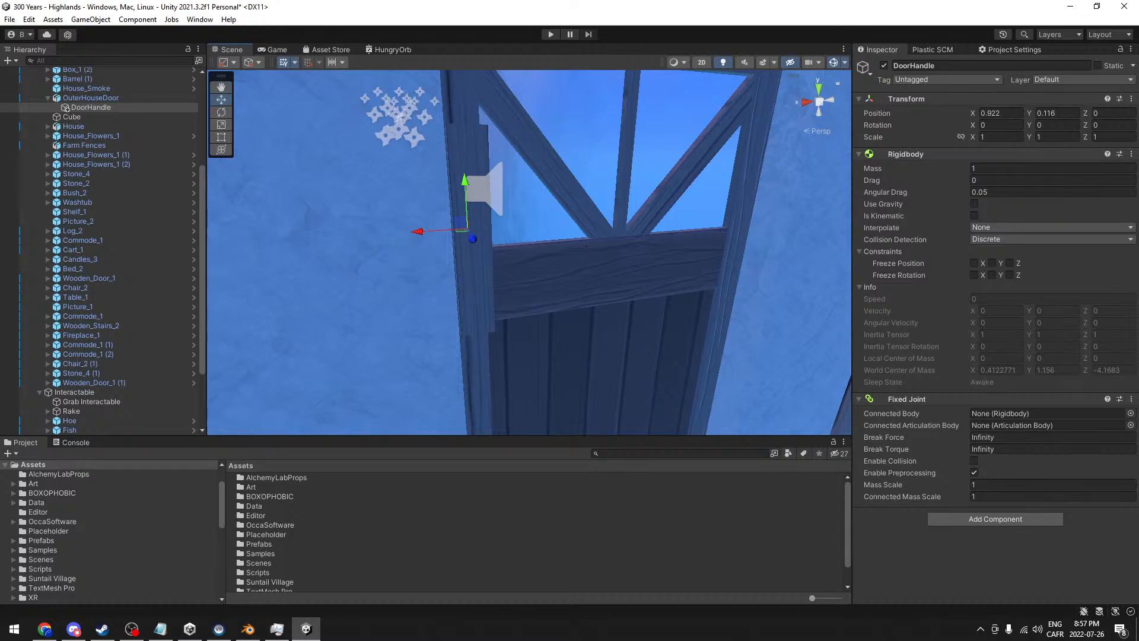
alt+drag(620, 210, 575, 254)
scroll(574, 248, down, 8)
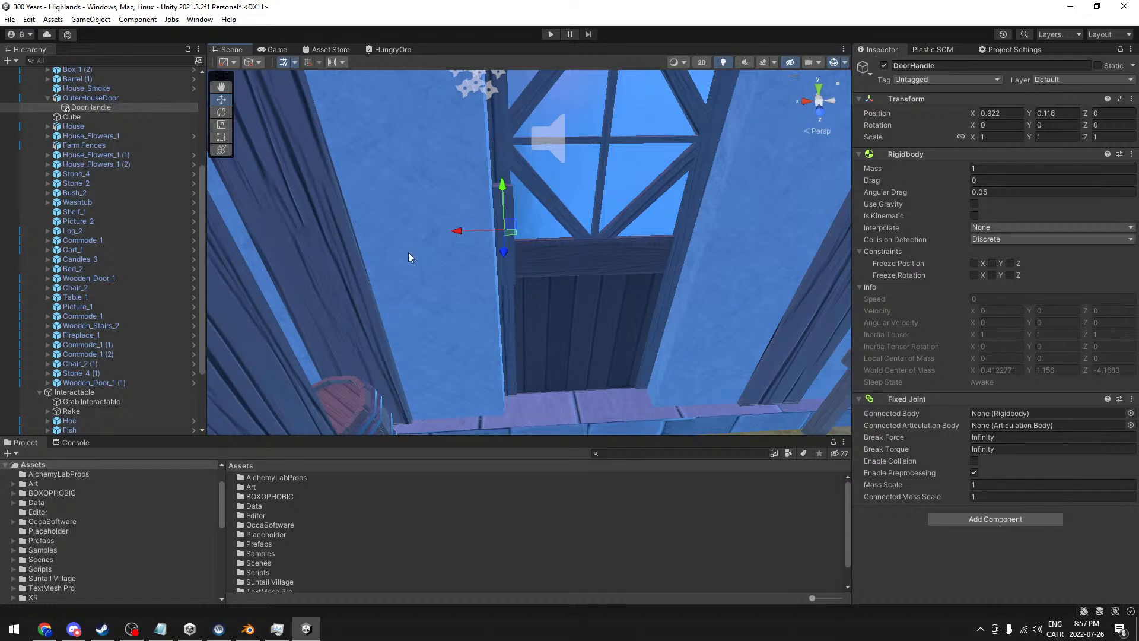
- Assign OuterHouseDoor as the connected body of the DoorHandle's Fixed Joint
drag(1001, 422, 1006, 414)
alt+drag(596, 239, 474, 230)
- Rename the DoorHandle object as DoorHandleJoint and save the scene
click(947, 67)
click(957, 67)
double_click(942, 69)
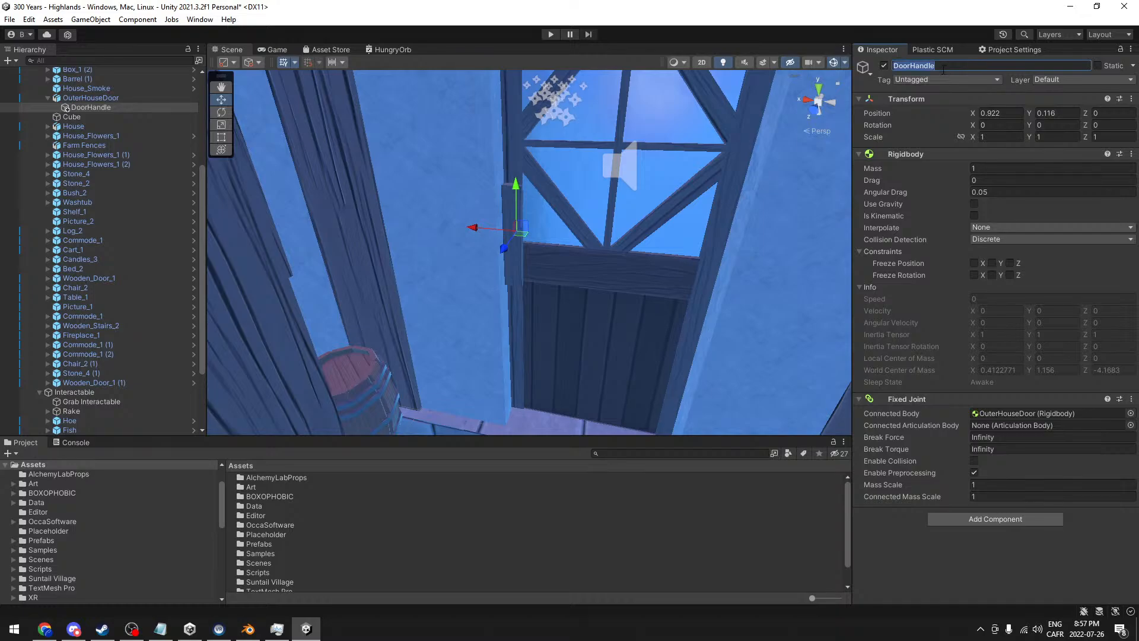
click(943, 69)
text(Joint)
alt+drag(696, 263, 521, 250)
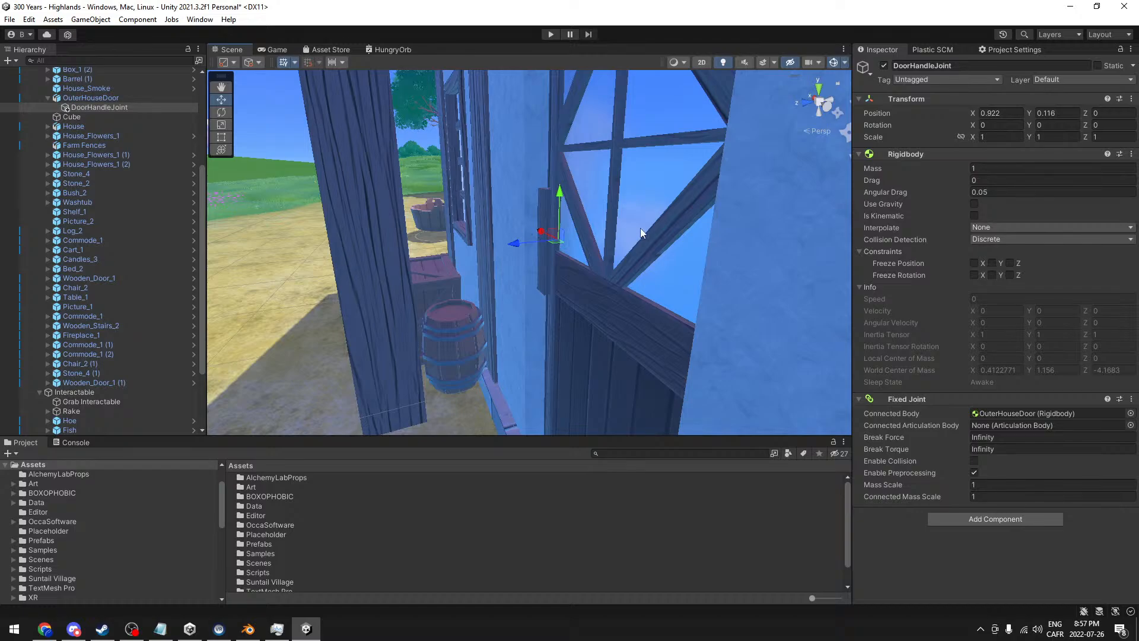
key(ctrl+s)
- Create a 3D cube as a child of DoorHandleJoint
right_click(105, 105)
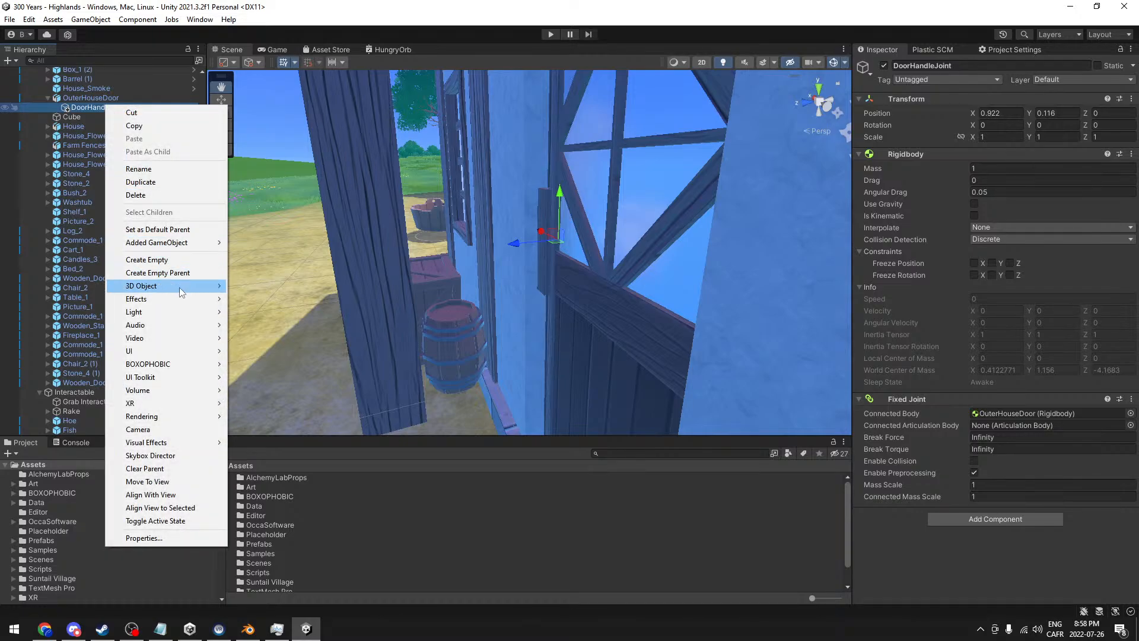
mouse_move(181, 287)
click(294, 287)
- Scale the child cube to about X 0.13, Y 0.26 and Z 8.4 to fit the door handle
right_drag(658, 226, 566, 219)
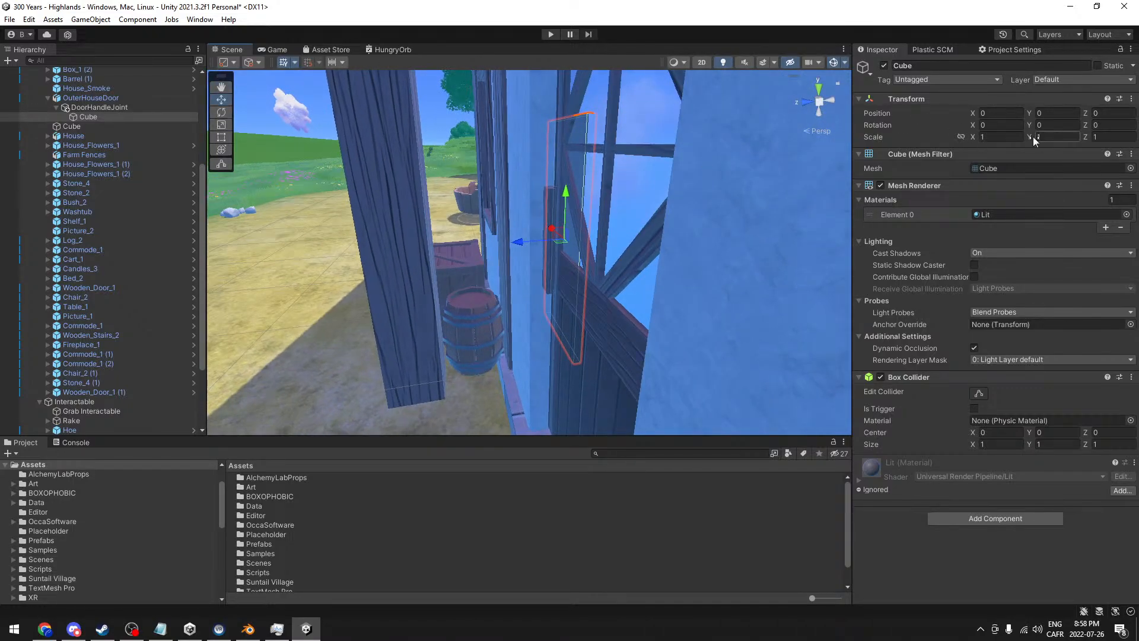
drag(1027, 135, 952, 137)
drag(1086, 137, 114, 143)
alt+drag(376, 236, 568, 220)
scroll(569, 220, up, 3)
- Make the child cube's Box Collider a trigger
click(970, 408)
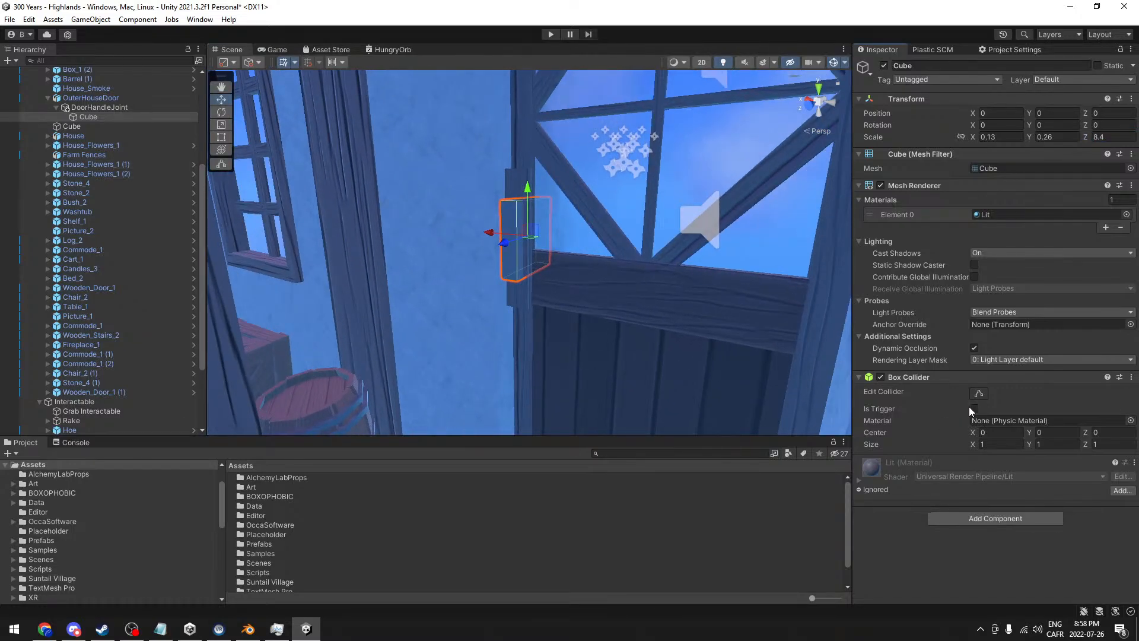
alt+drag(634, 285, 582, 278)
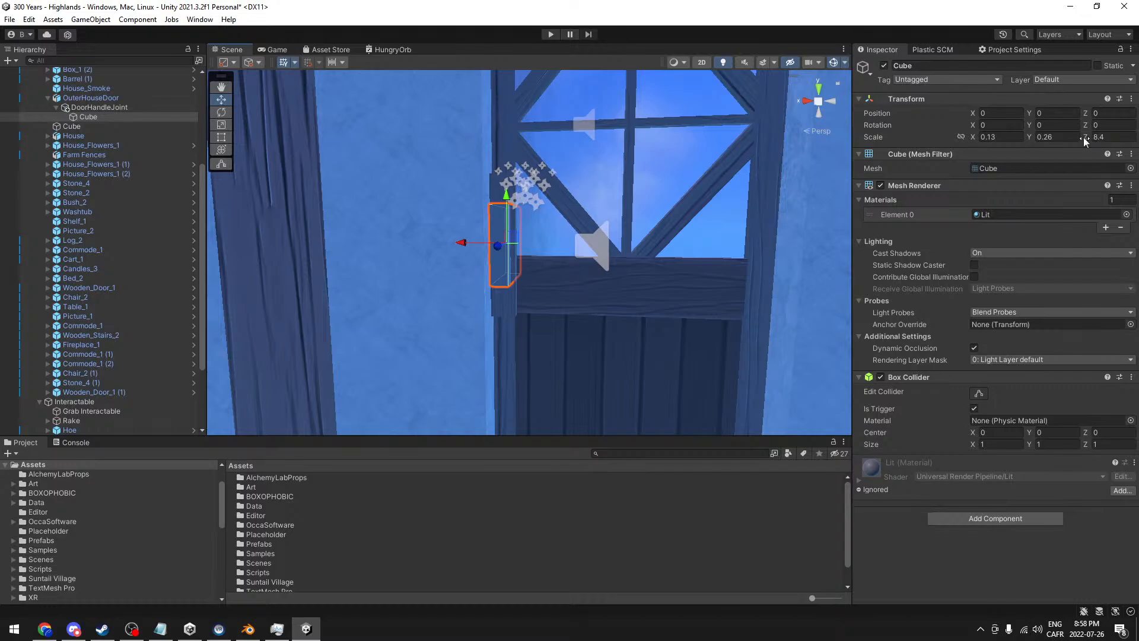
- Try a Z scale of about 5.46 on the child cube and reset its scale to 1 on all axes
drag(1086, 136, 1031, 147)
alt+drag(534, 238, 470, 229)
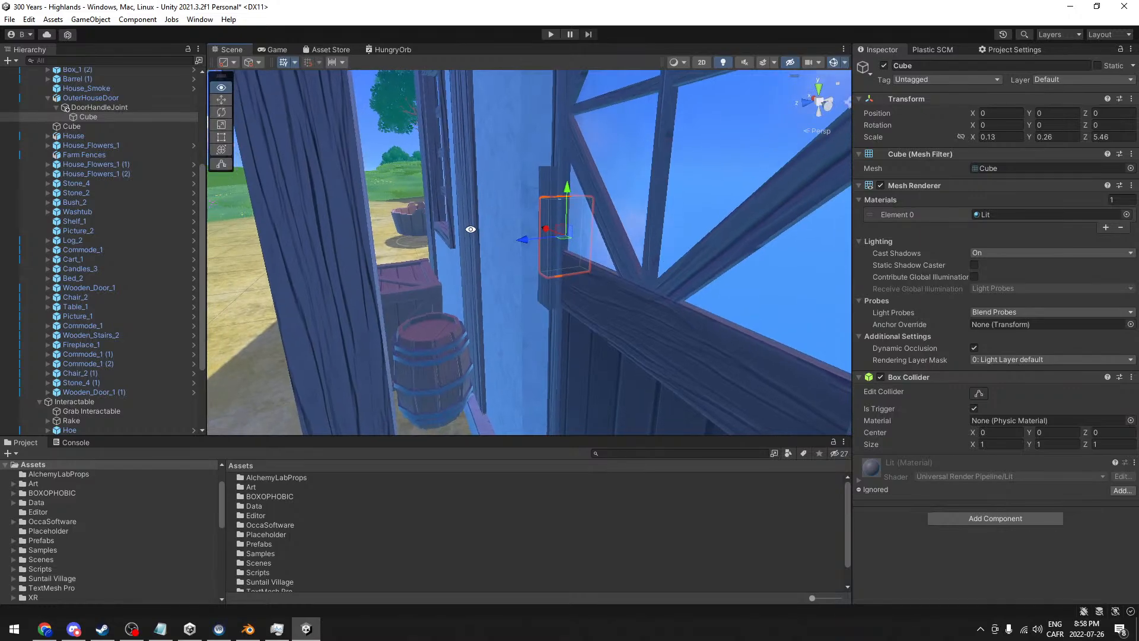
click(1006, 136)
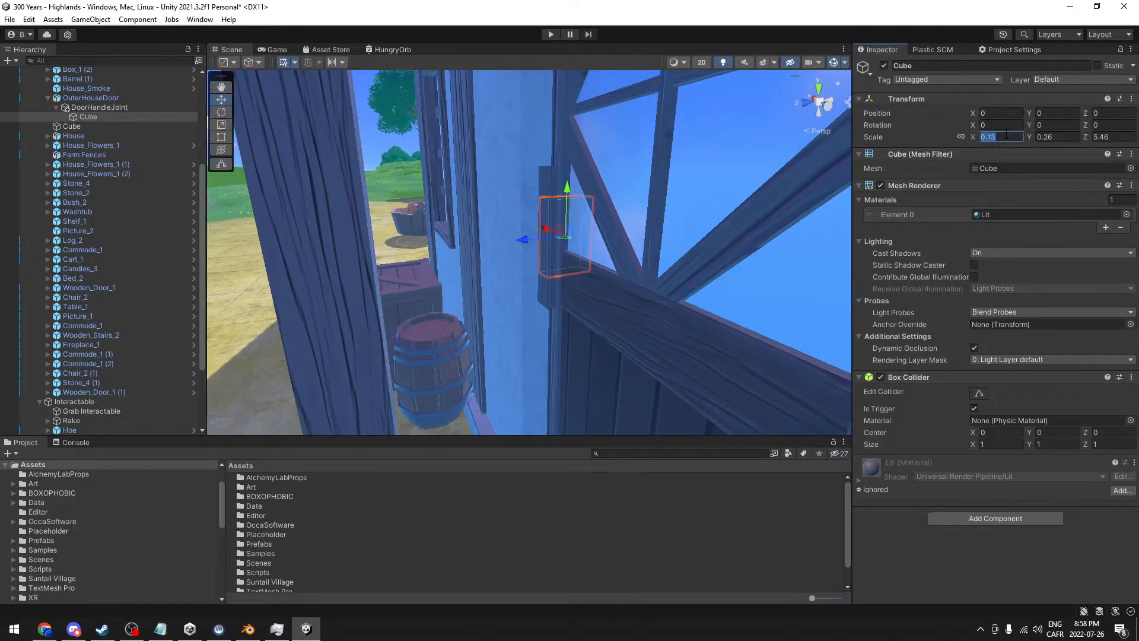
text(1)
click(1060, 136)
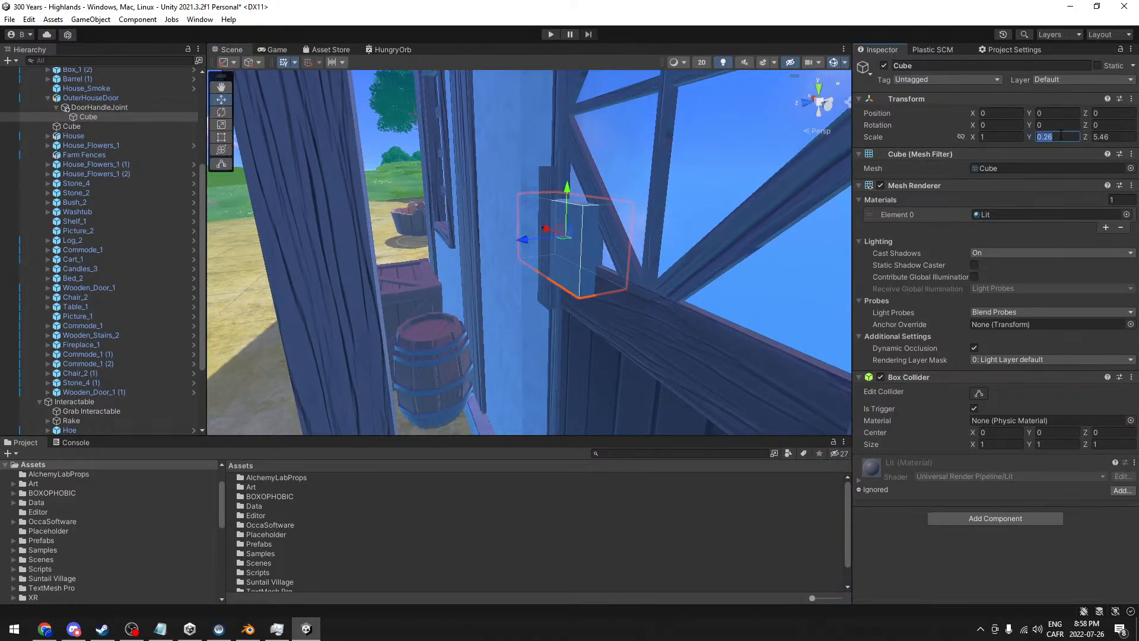
text(1)
click(1112, 137)
text(1)
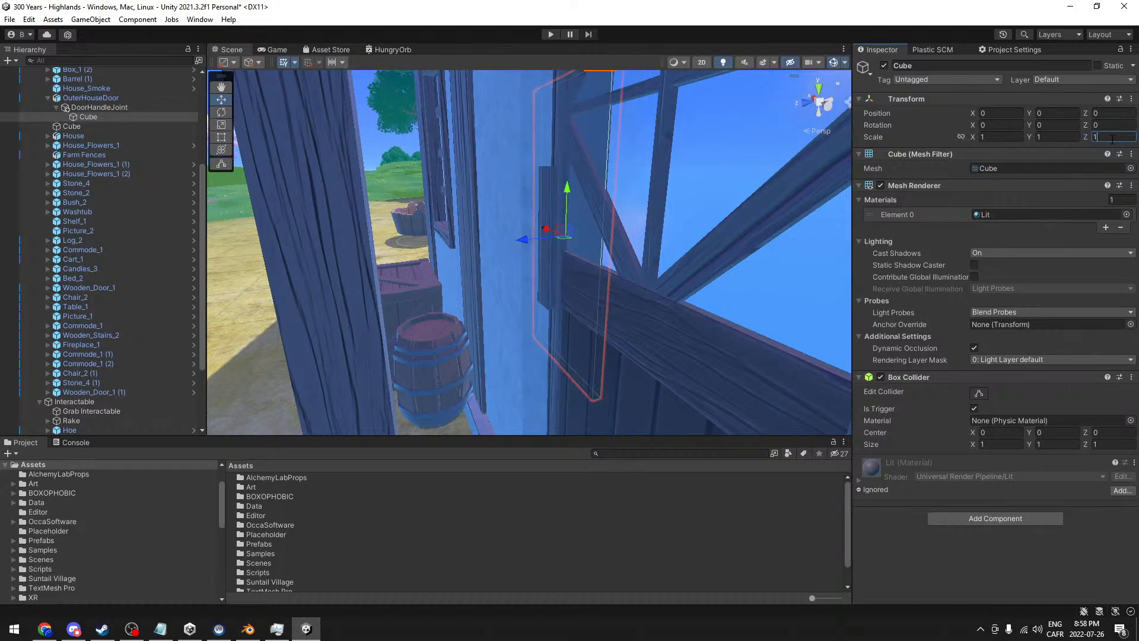
- Remove the Mesh Renderer and Cube Mesh Filter components from the child cube
alt+drag(662, 233, 721, 251)
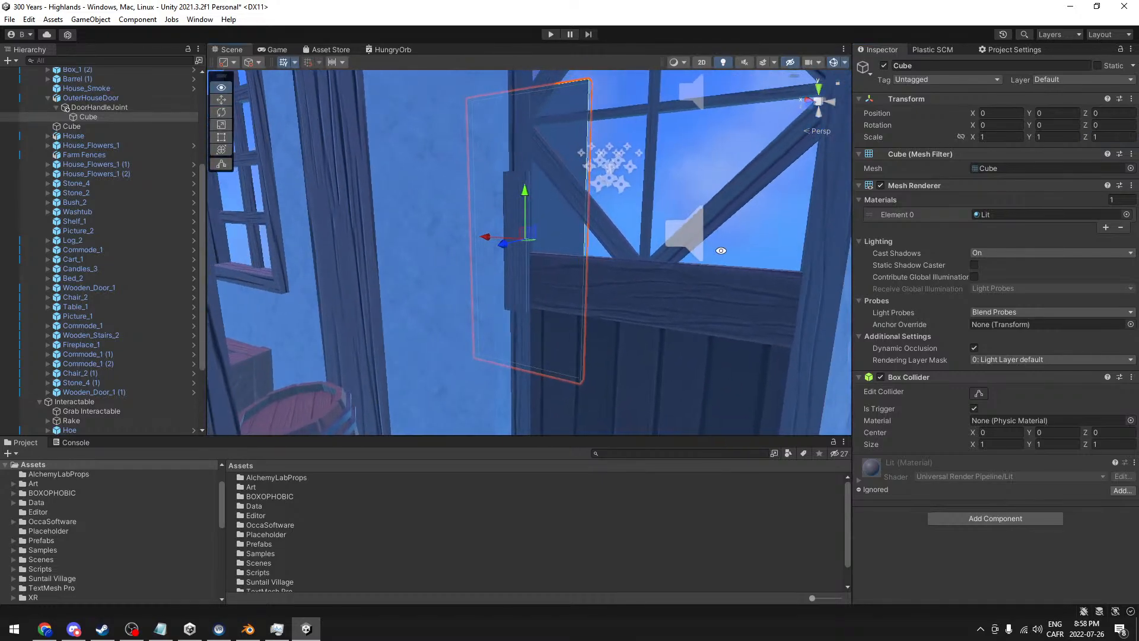
click(1131, 185)
click(1080, 216)
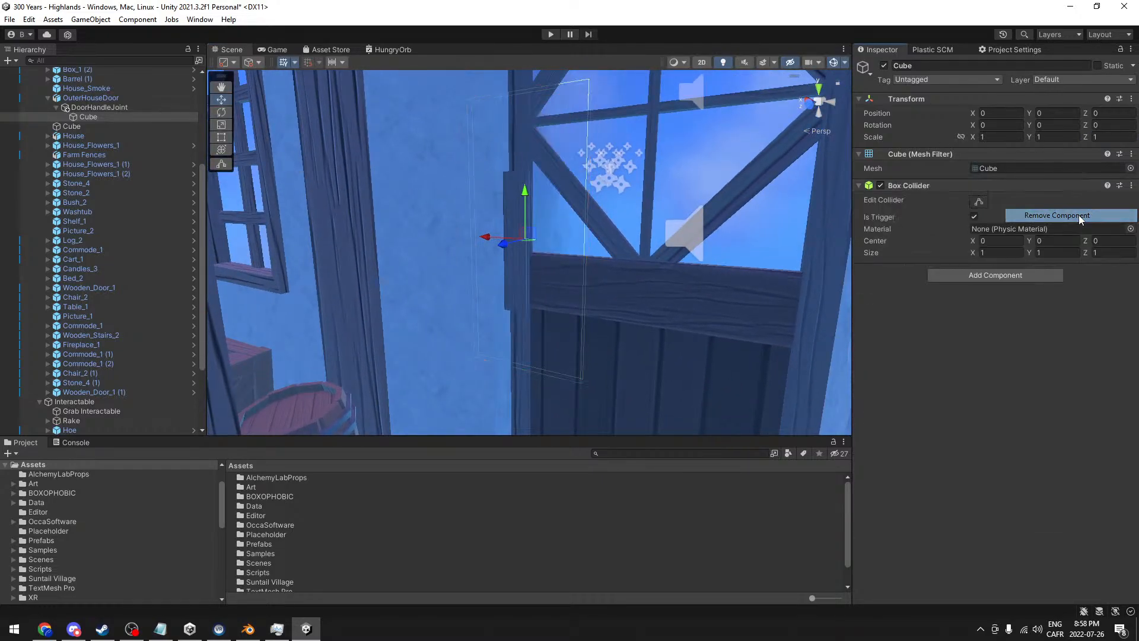
click(1131, 154)
click(1108, 183)
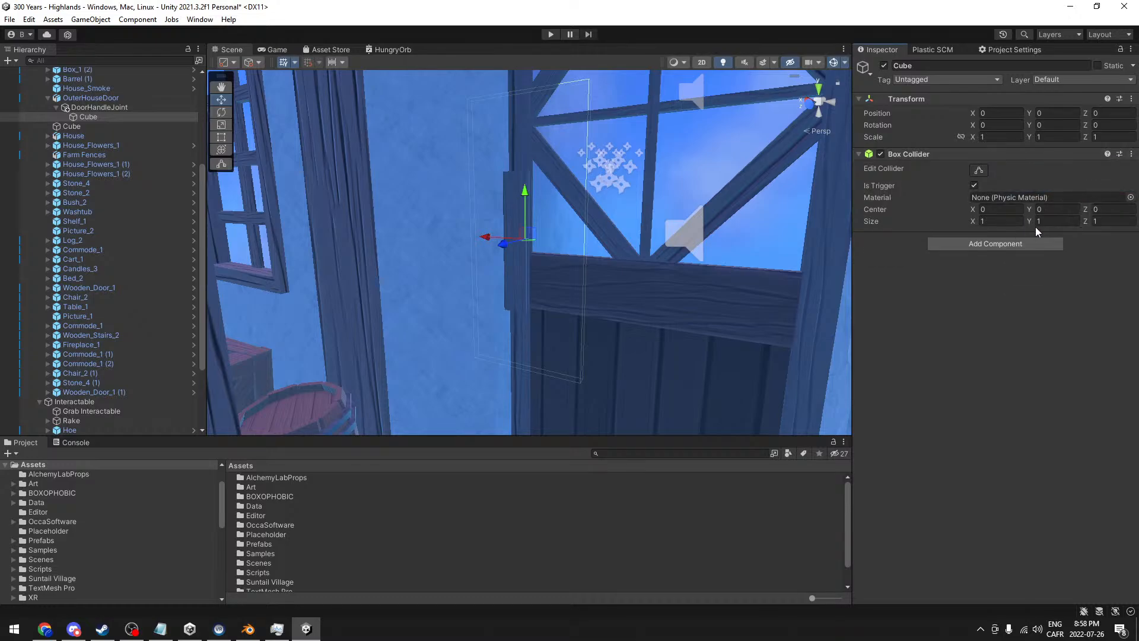
- Resize the child cube's Box Collider around the door handle to X 0.25, Y 0.5 and Z 6.18
alt+drag(714, 231, 595, 236)
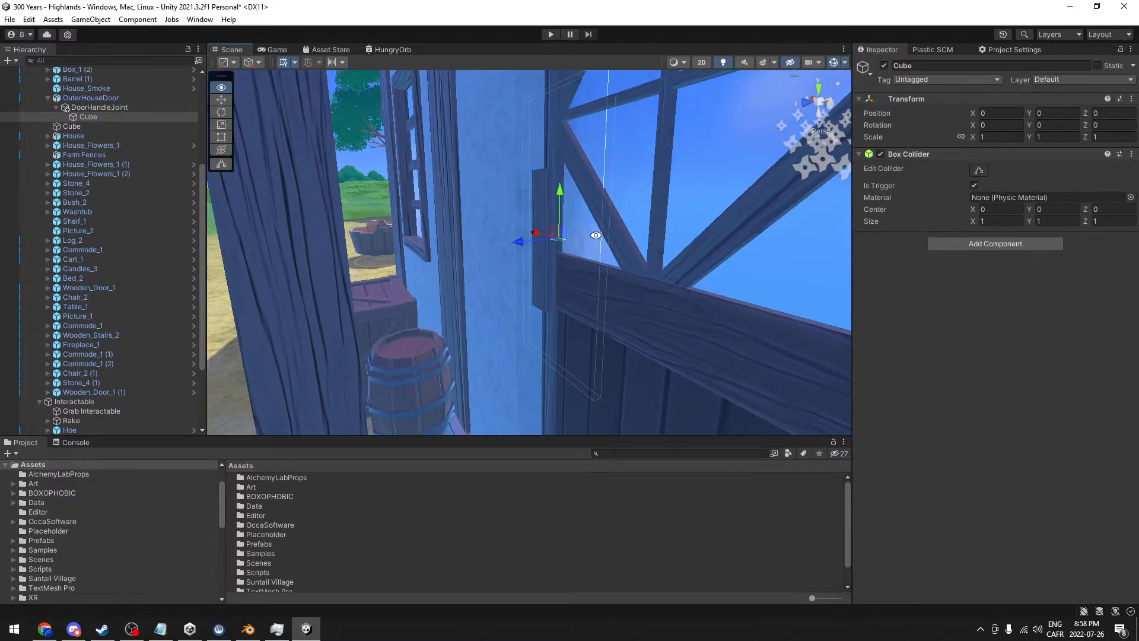
drag(1086, 220, 1113, 222)
mouse_move(660, 267)
alt+mouse_down()
mouse_move(635, 270)
mouse_move(653, 266)
alt+mouse_up()
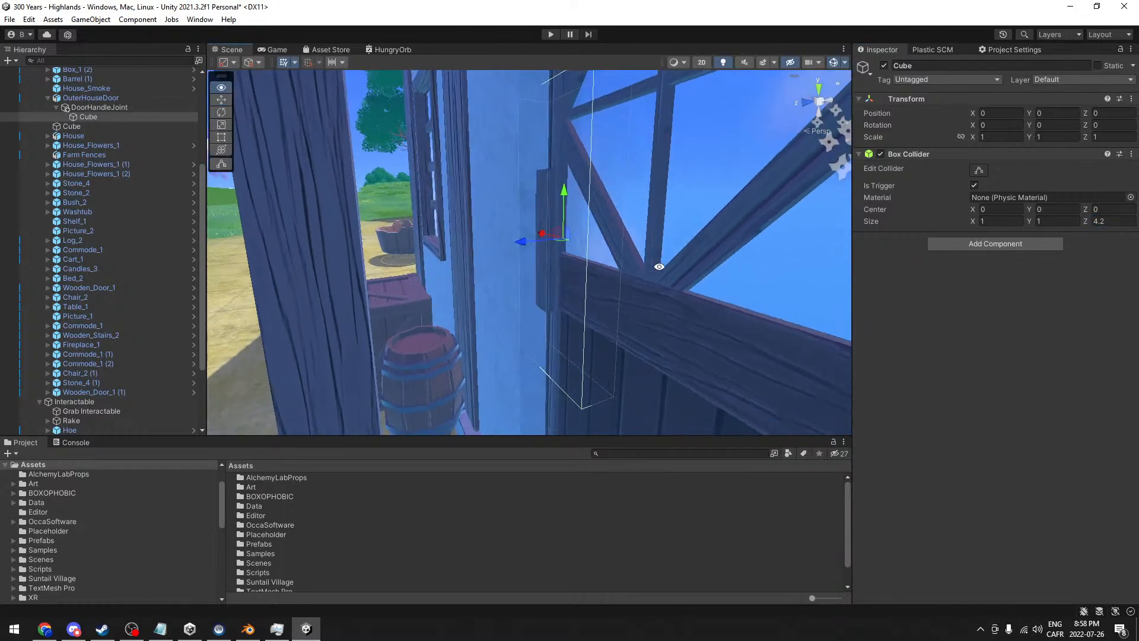
click(800, 103)
drag(1031, 221, 955, 223)
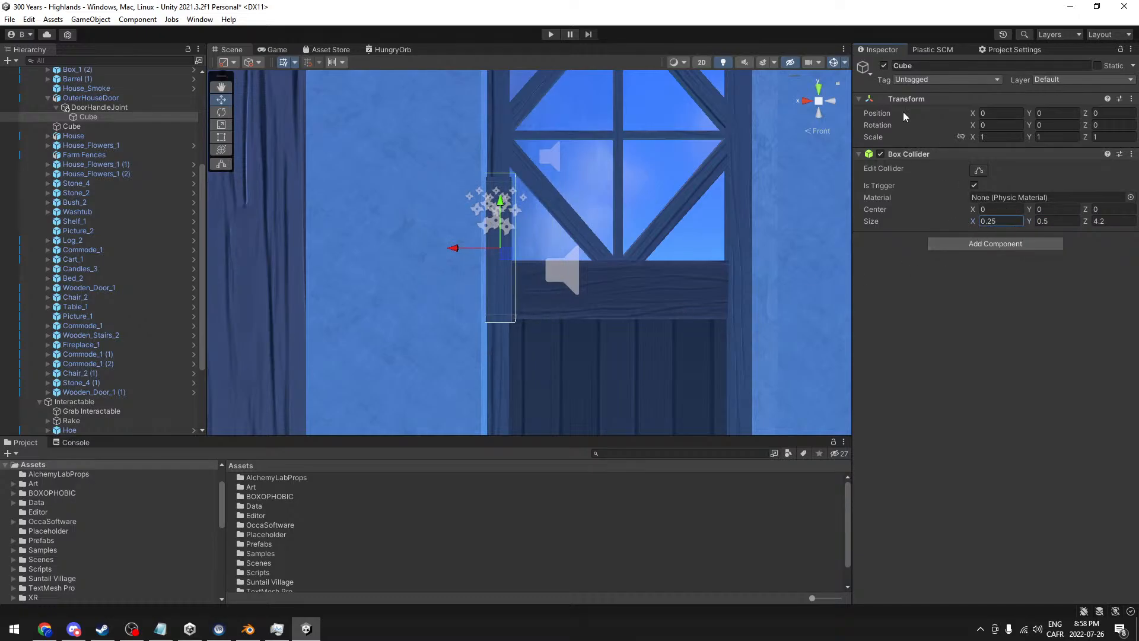
click(807, 99)
middle_drag(502, 215, 561, 261)
drag(1088, 223, 1134, 225)
alt+drag(752, 213, 512, 277)
- Rename the child cube under DoorHandleJoint as DoorHandle
right_click(94, 117)
click(935, 66)
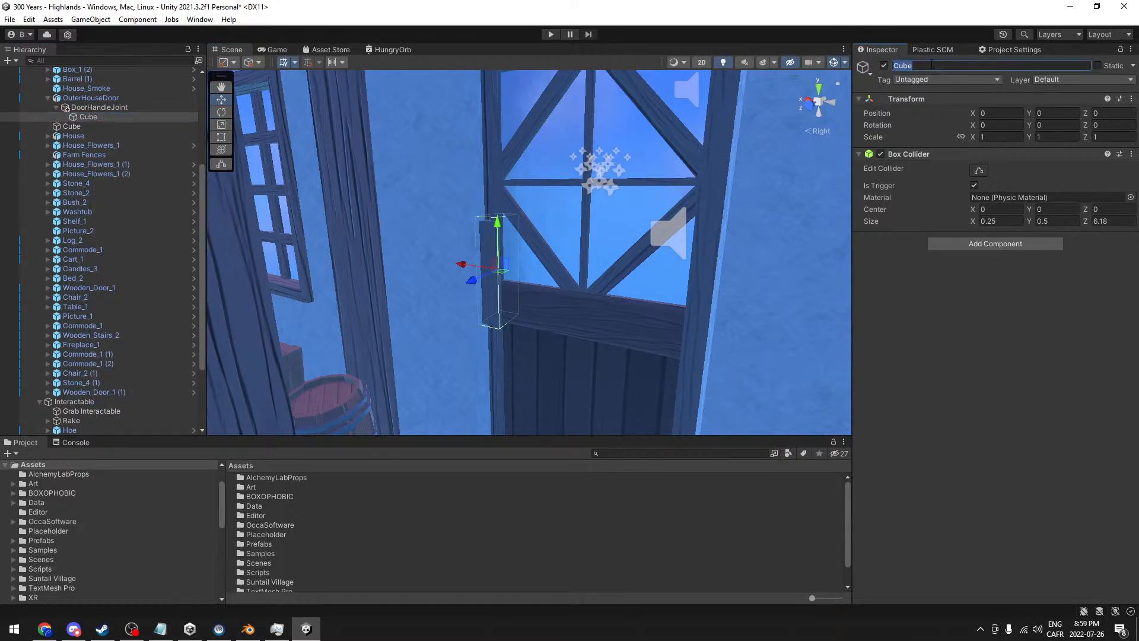
text(Handle)
key(Home)
text(Door)
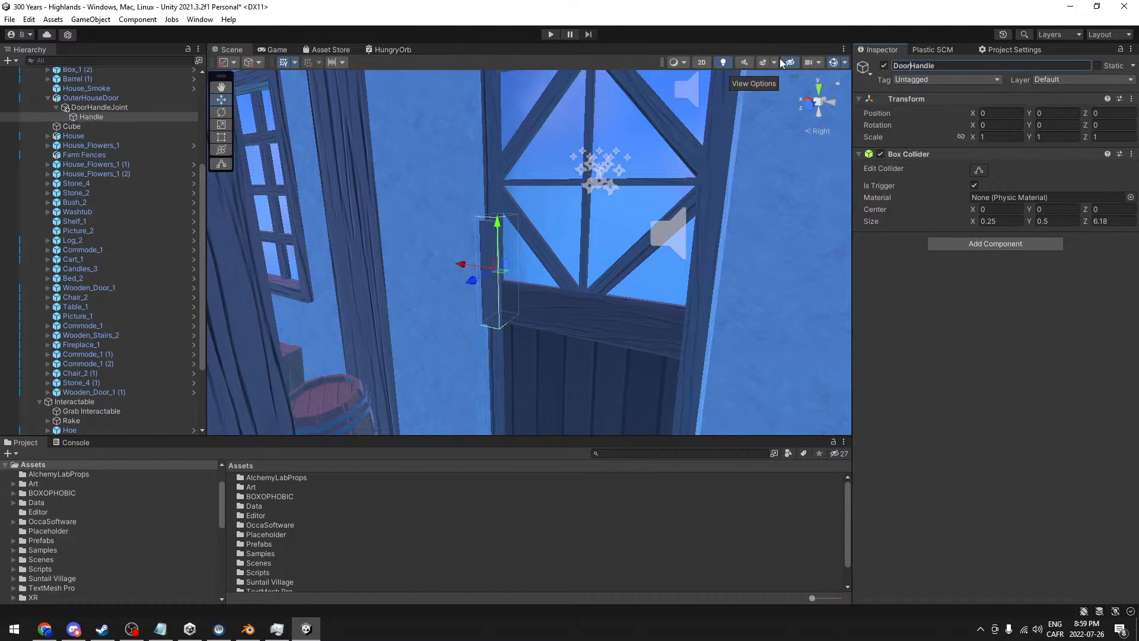
click(1071, 347)
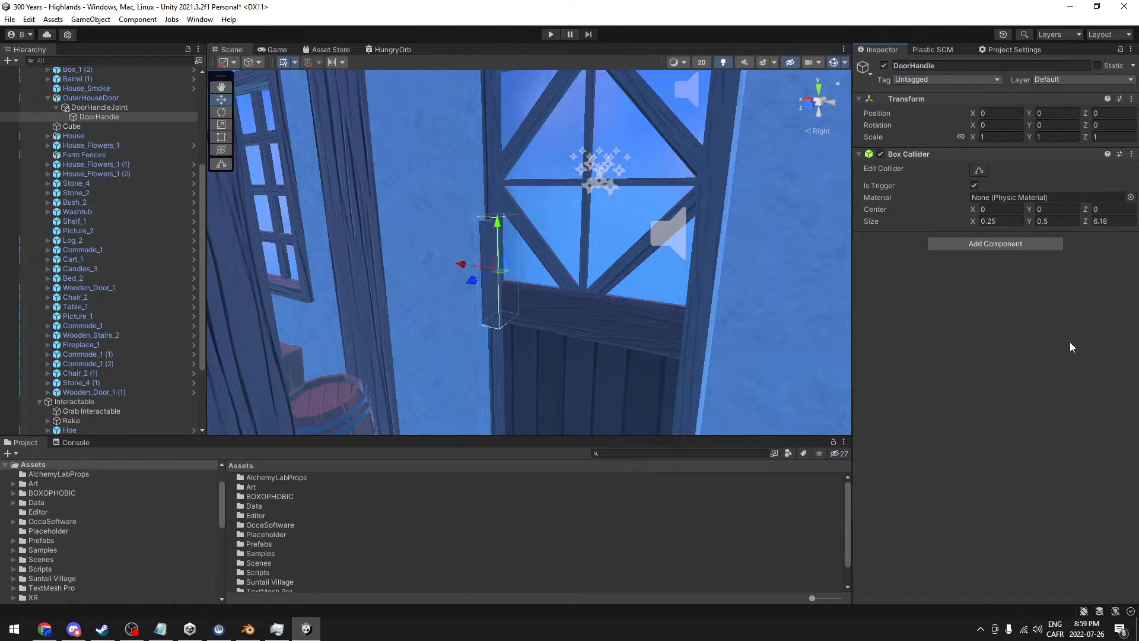
- Create a cube as a child of DoorHandle and name it Visual
right_click(109, 117)
mouse_move(174, 288)
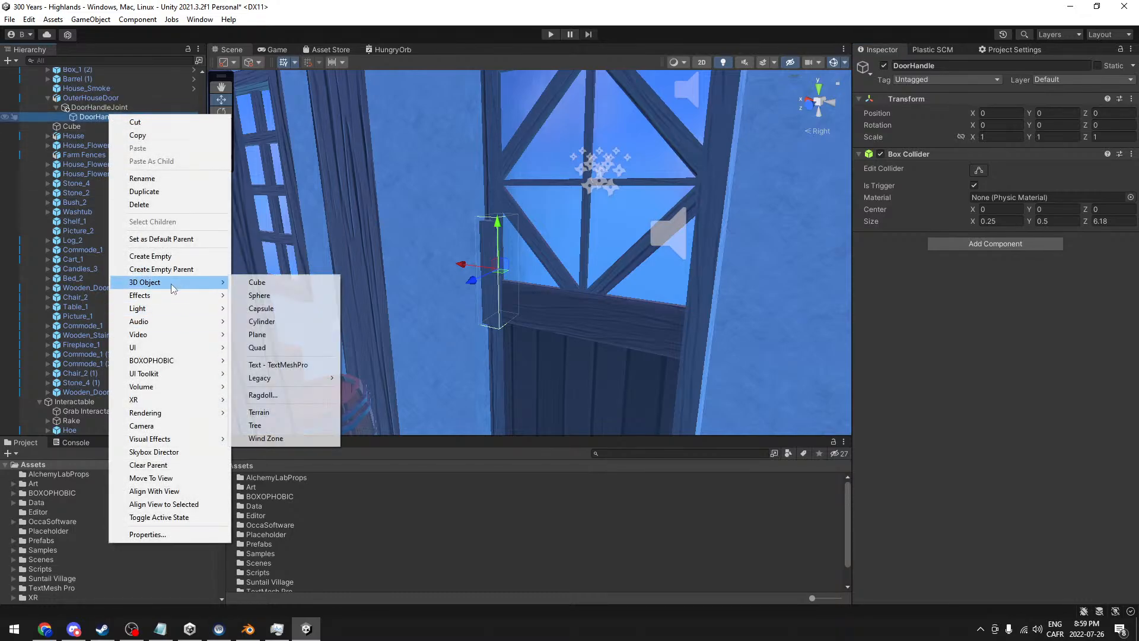
click(271, 283)
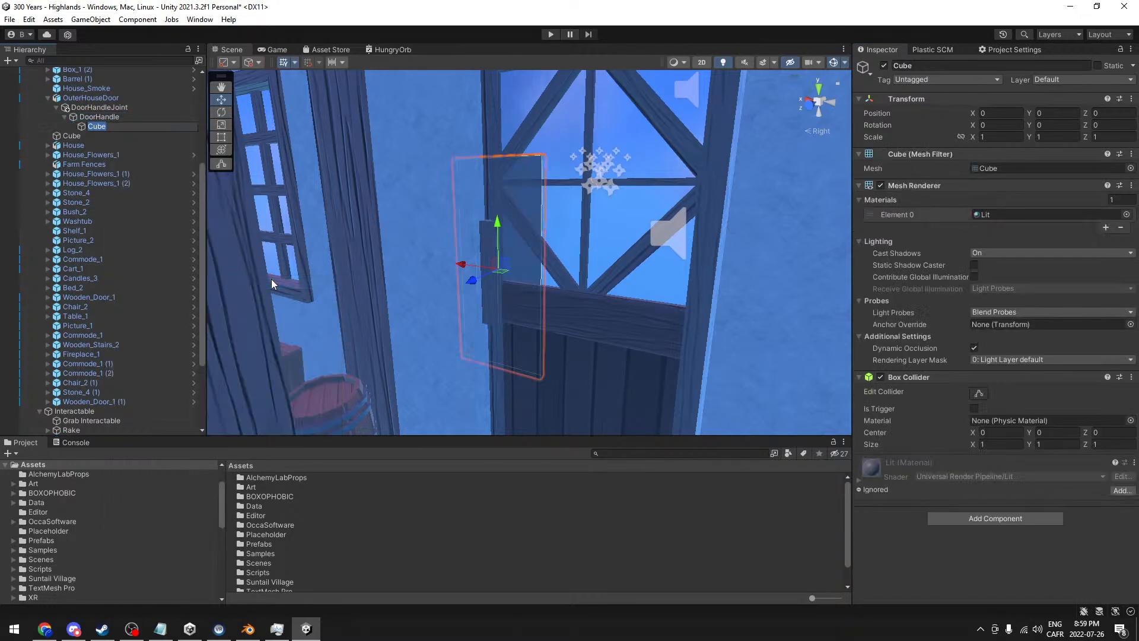
click(946, 62)
text(Visual)
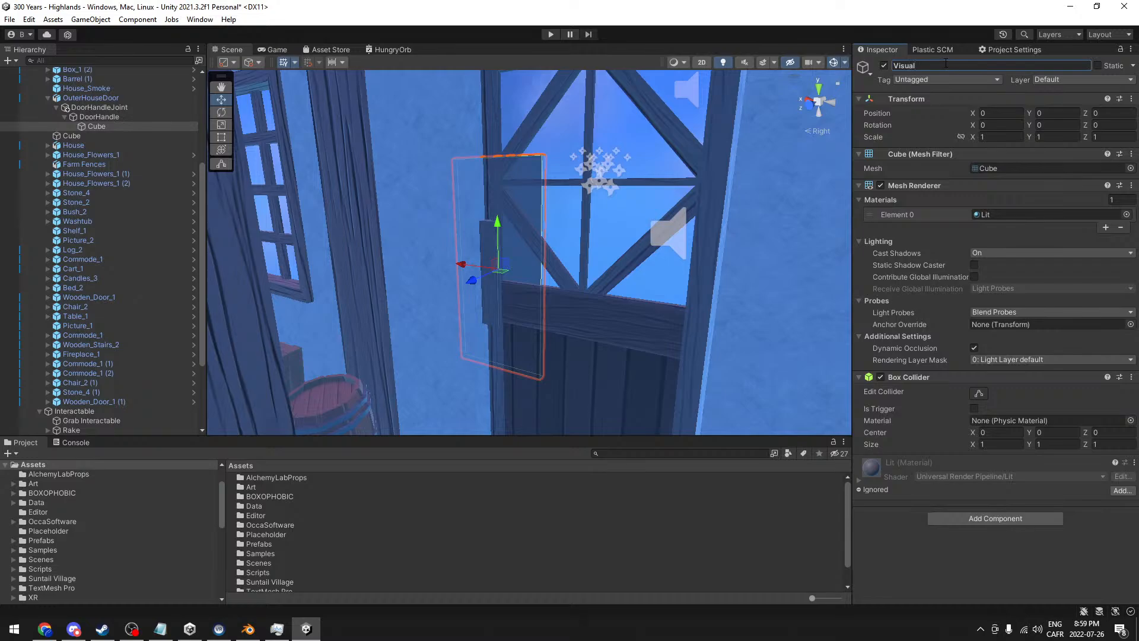
- Scale the Visual cube to the door handle's size with X 0.22, Y 0.51 and Z 6.59
alt+drag(689, 221, 600, 216)
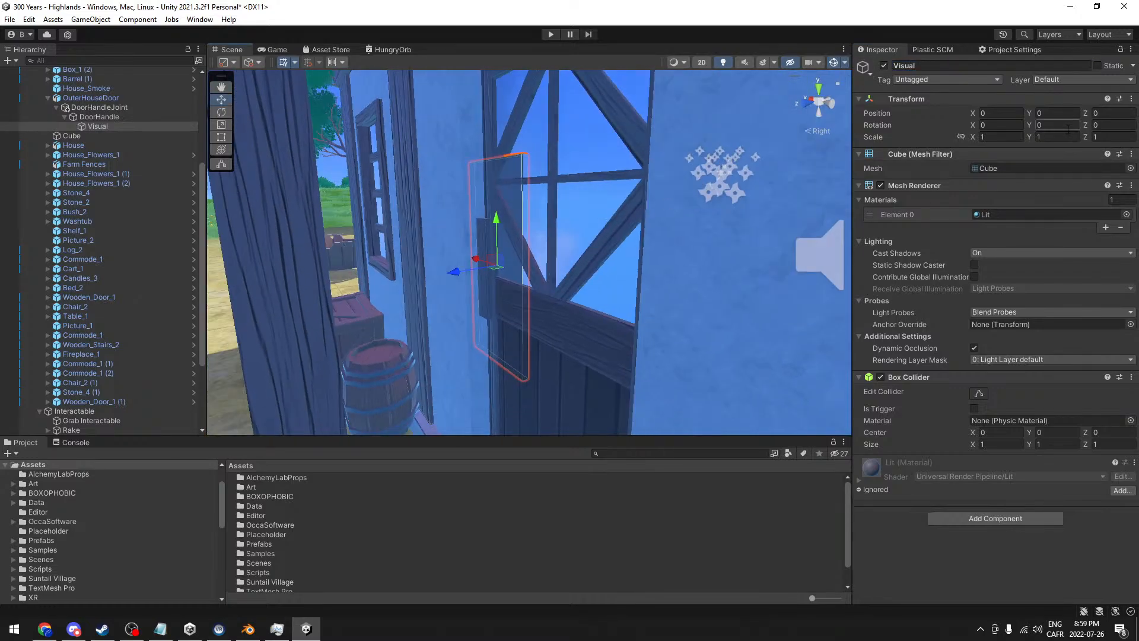
drag(1082, 136, 7, 134)
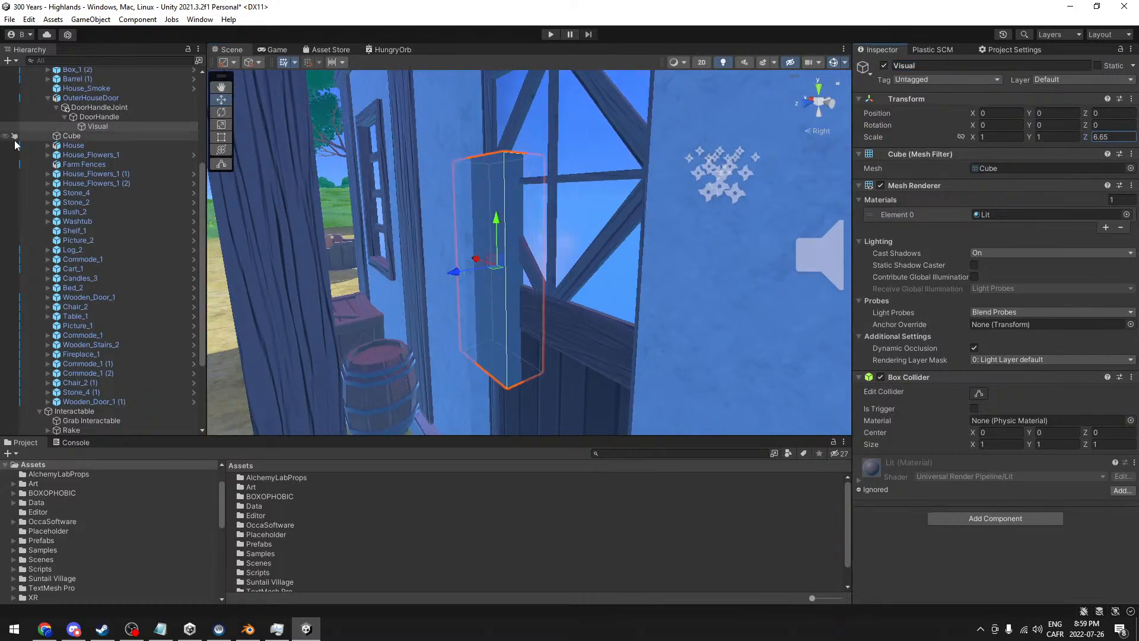
alt+drag(655, 254, 885, 247)
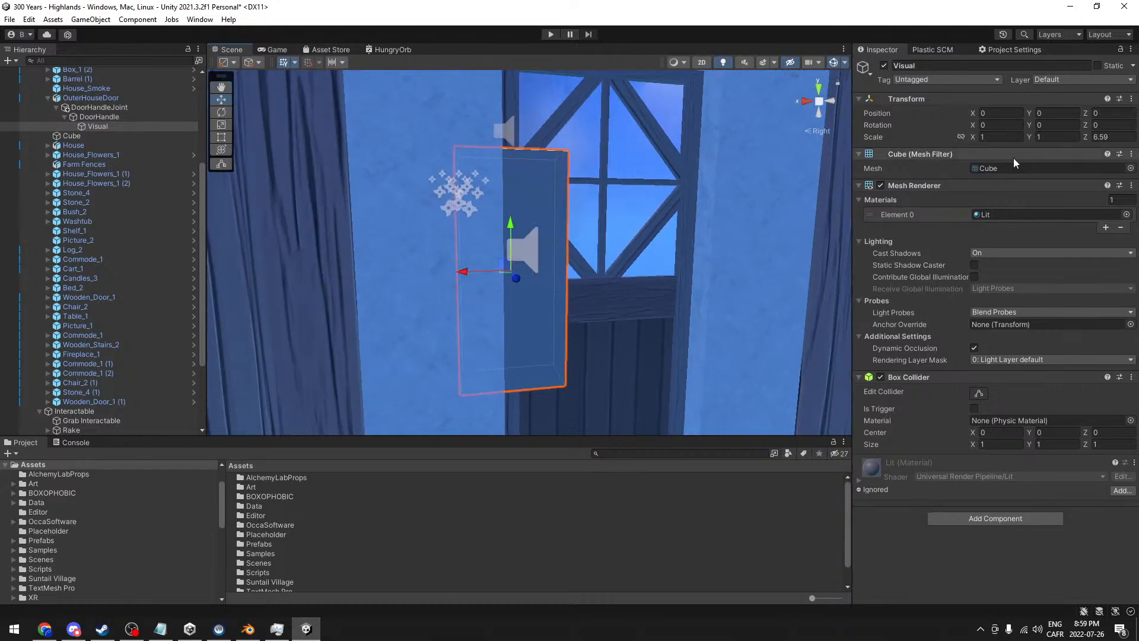
drag(973, 138, 953, 139)
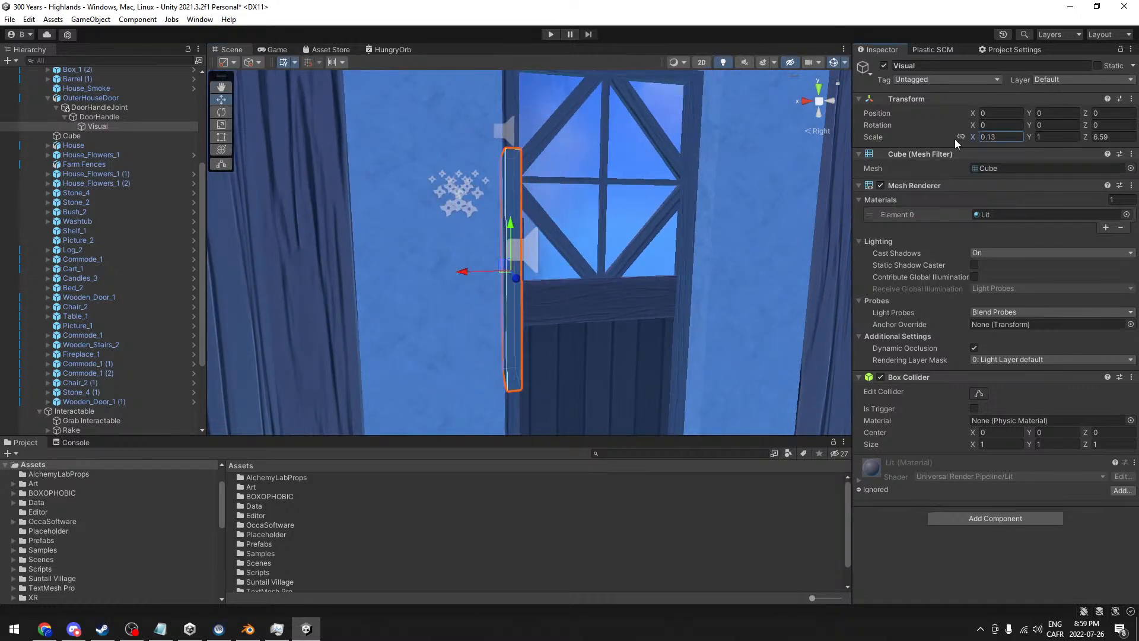
drag(1024, 136, 1015, 137)
alt+drag(714, 265, 536, 287)
- Add an XR Grab Interactable component to Visual and turn off Use Gravity on its Rigidbody
click(956, 516)
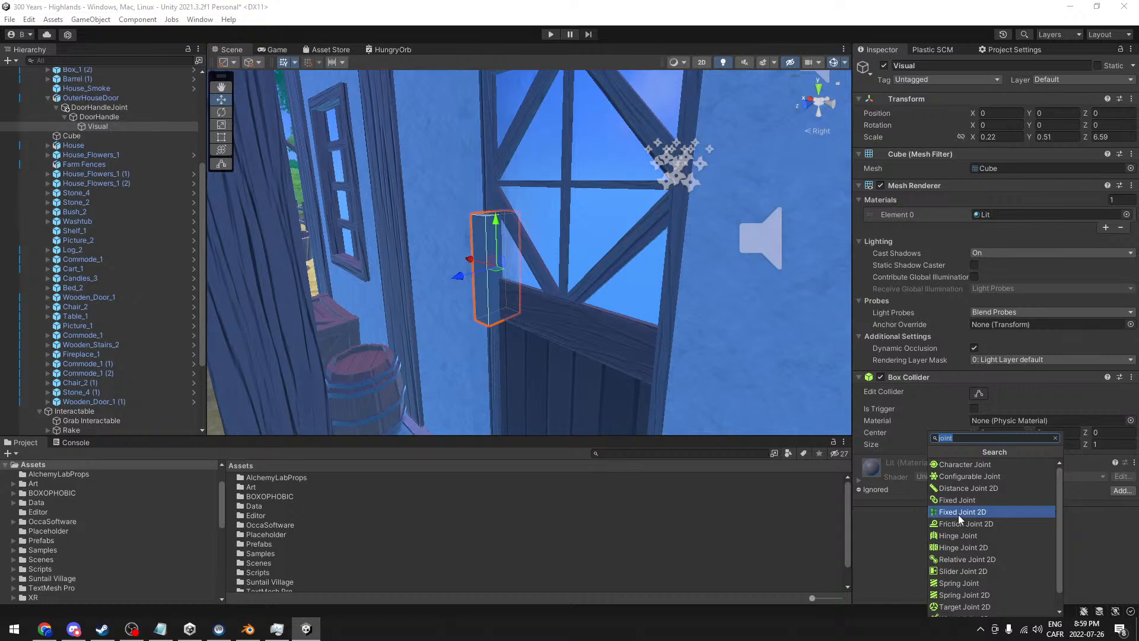
text(grab)
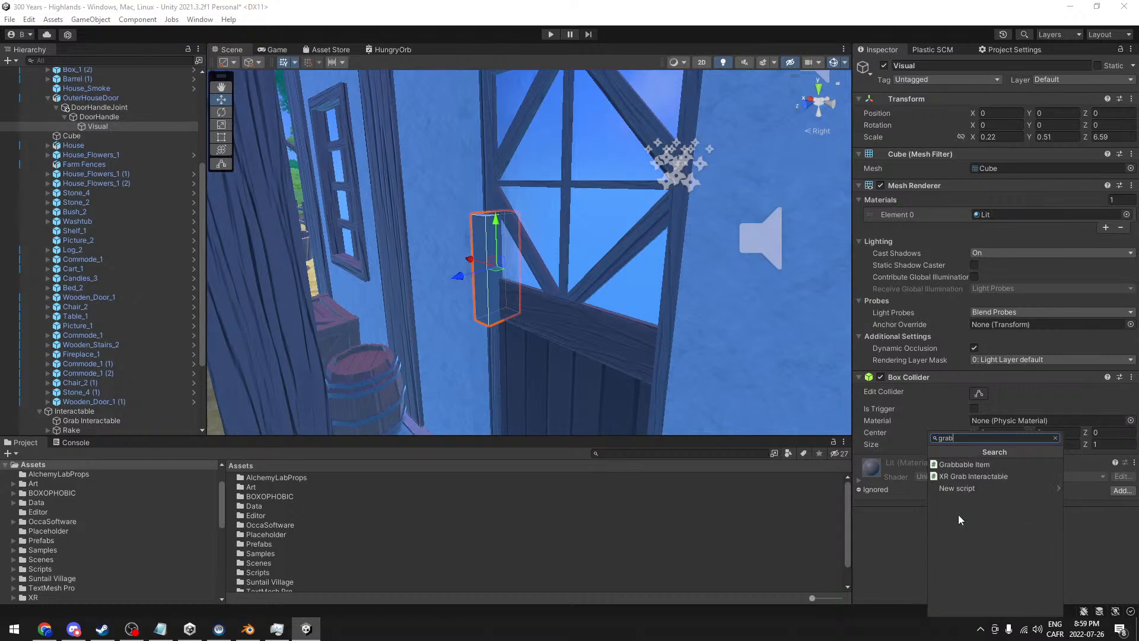
click(973, 474)
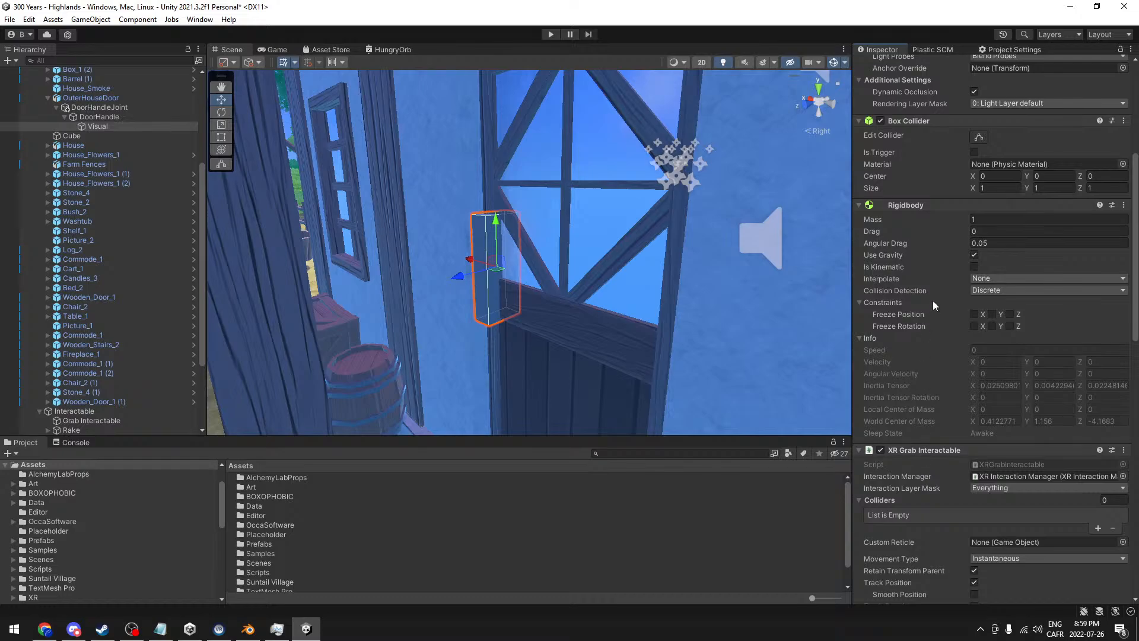
scroll(910, 253, down, 1)
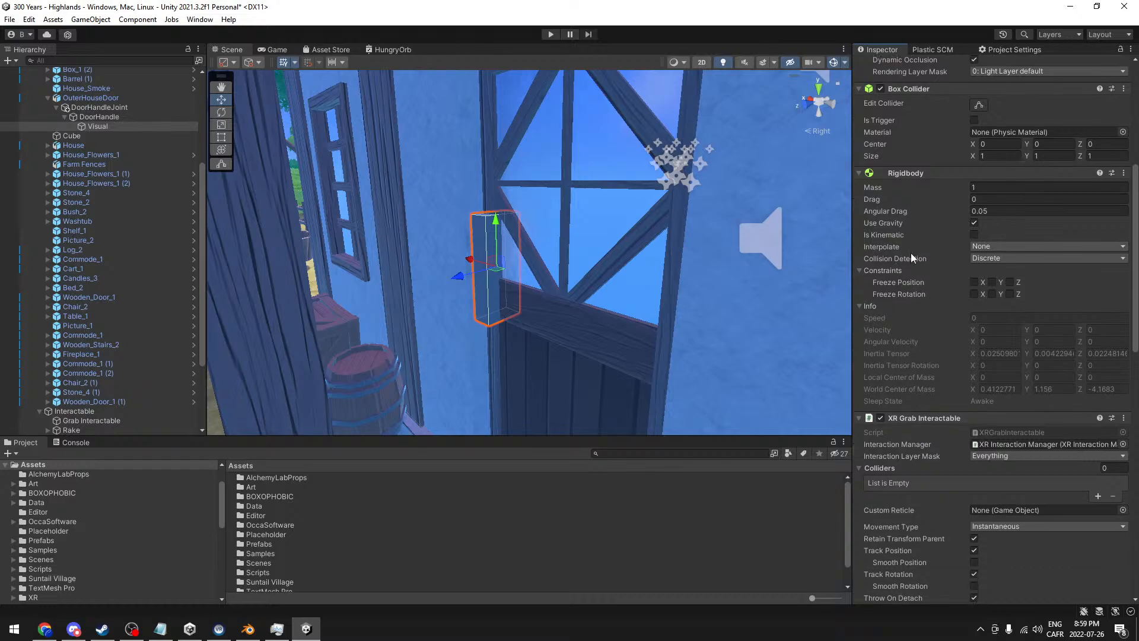
click(973, 224)
scroll(897, 237, down, 5)
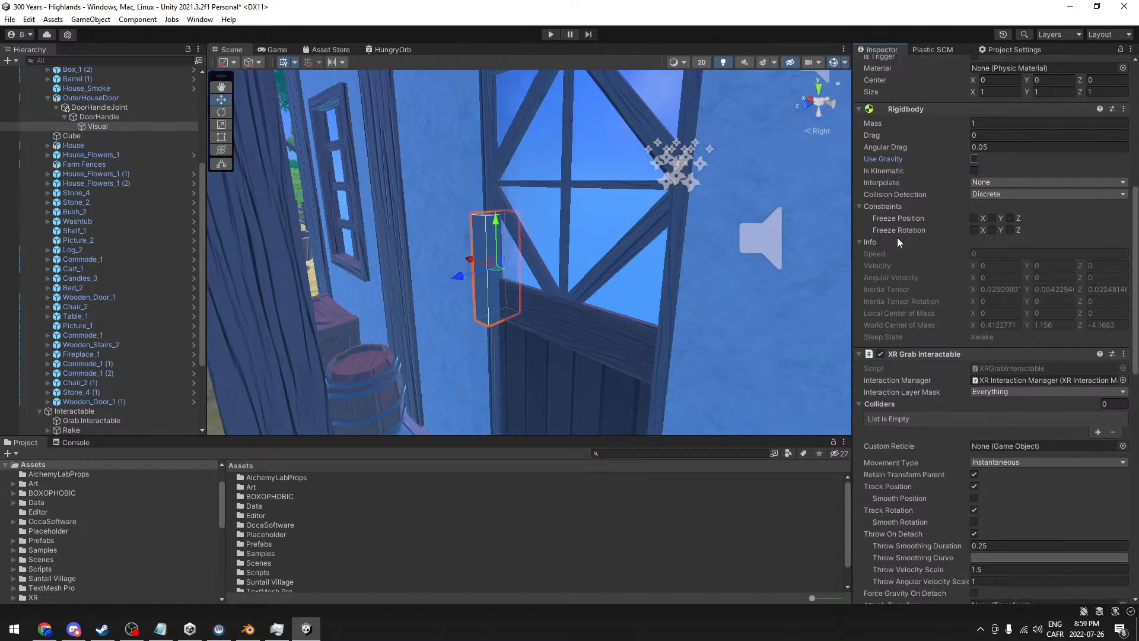
scroll(959, 371, down, 1)
scroll(1108, 301, down, 10)
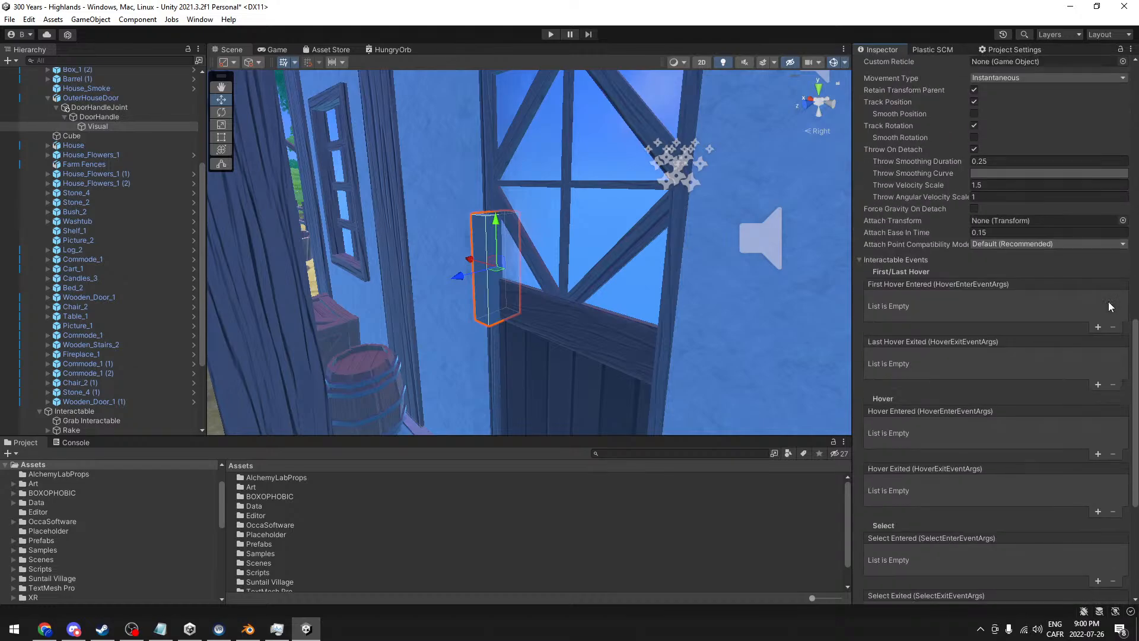
scroll(1086, 315, up, 14)
scroll(1059, 340, up, 3)
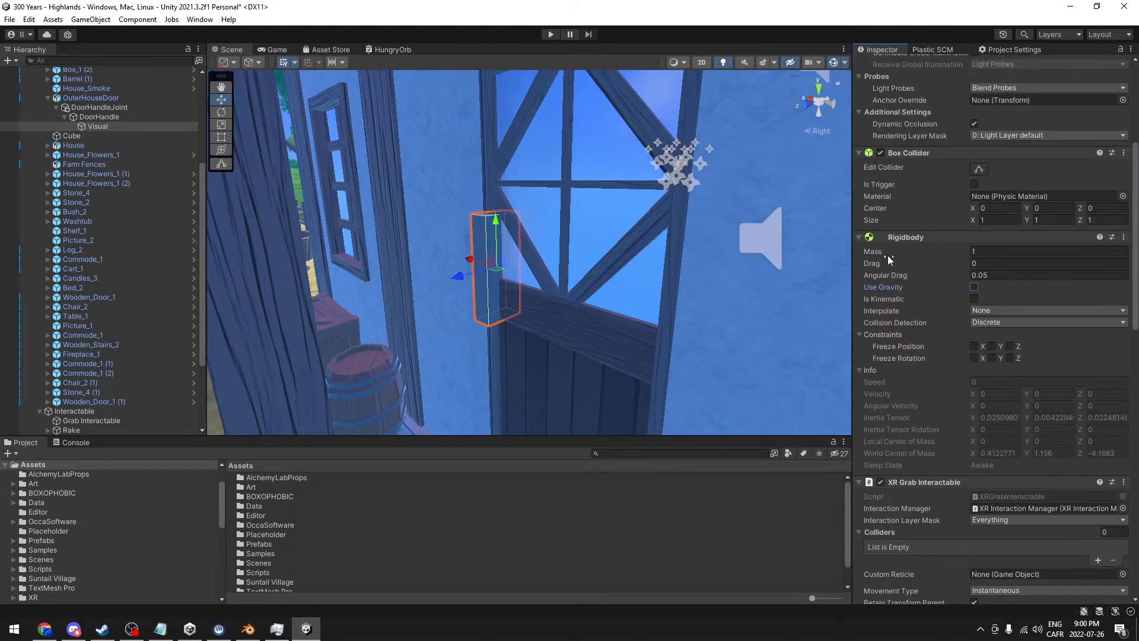
- Remove the Box Collider component from Visual
click(111, 116)
click(102, 126)
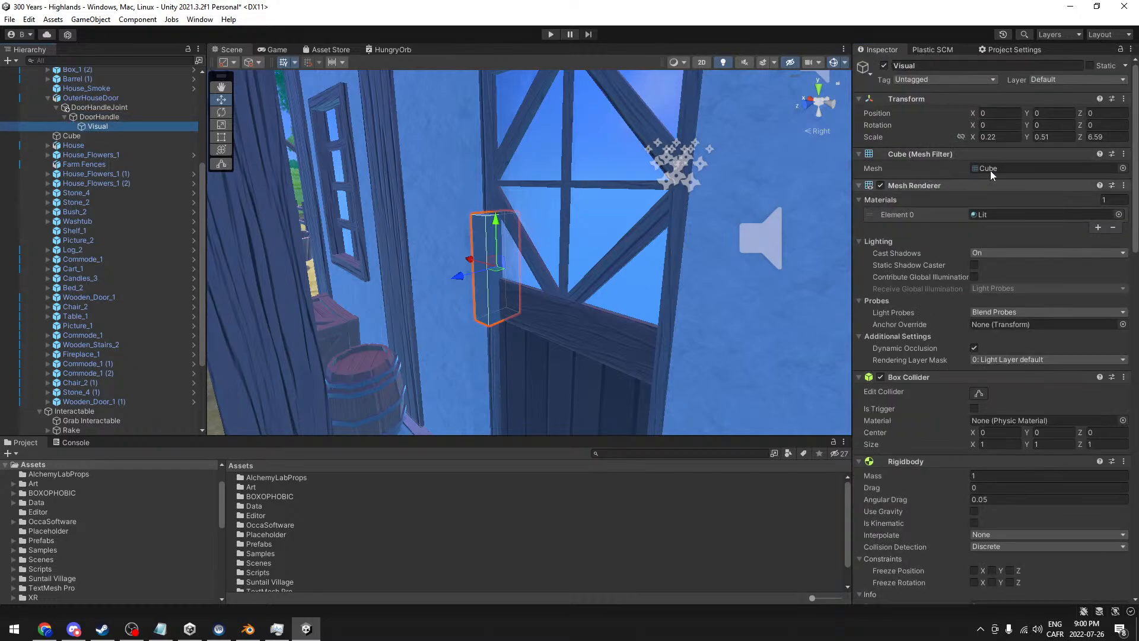
click(1122, 377)
click(1098, 406)
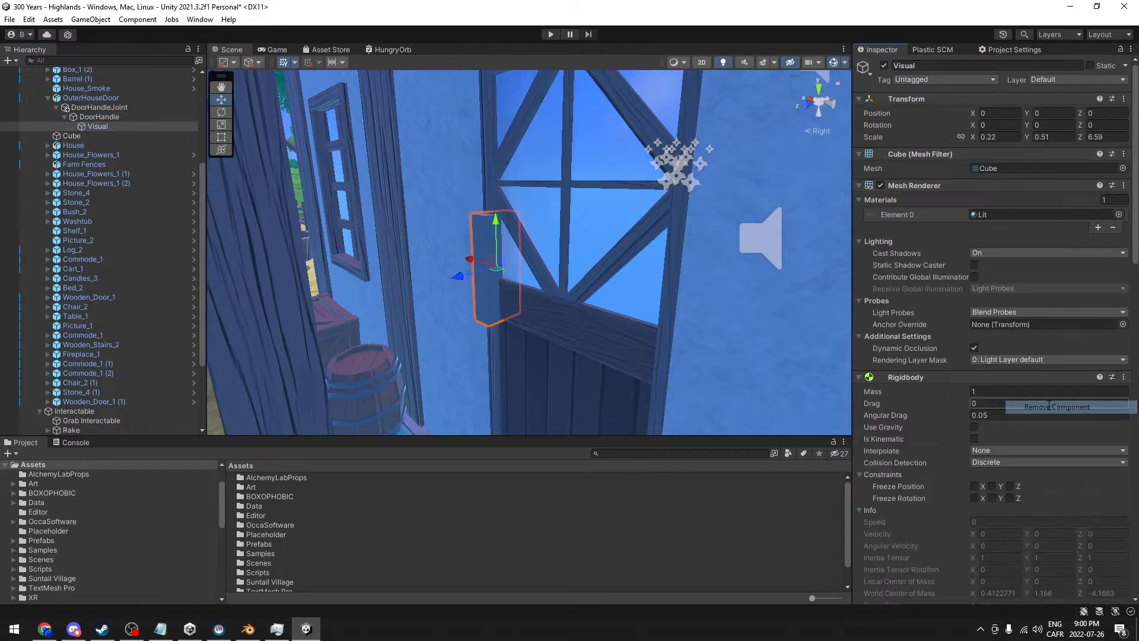
- Assign DoorHandle's Box Collider to the Visual grab interactable's Colliders list, disable Throw On Detach and save the scene
scroll(949, 368, down, 10)
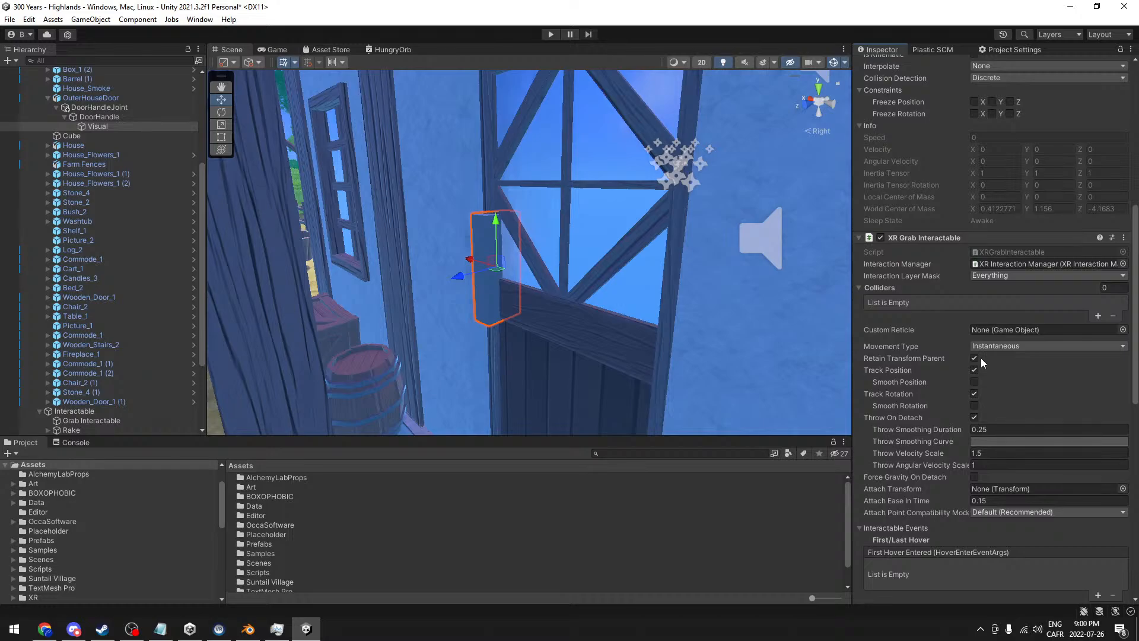
scroll(980, 357, down, 3)
click(1098, 252)
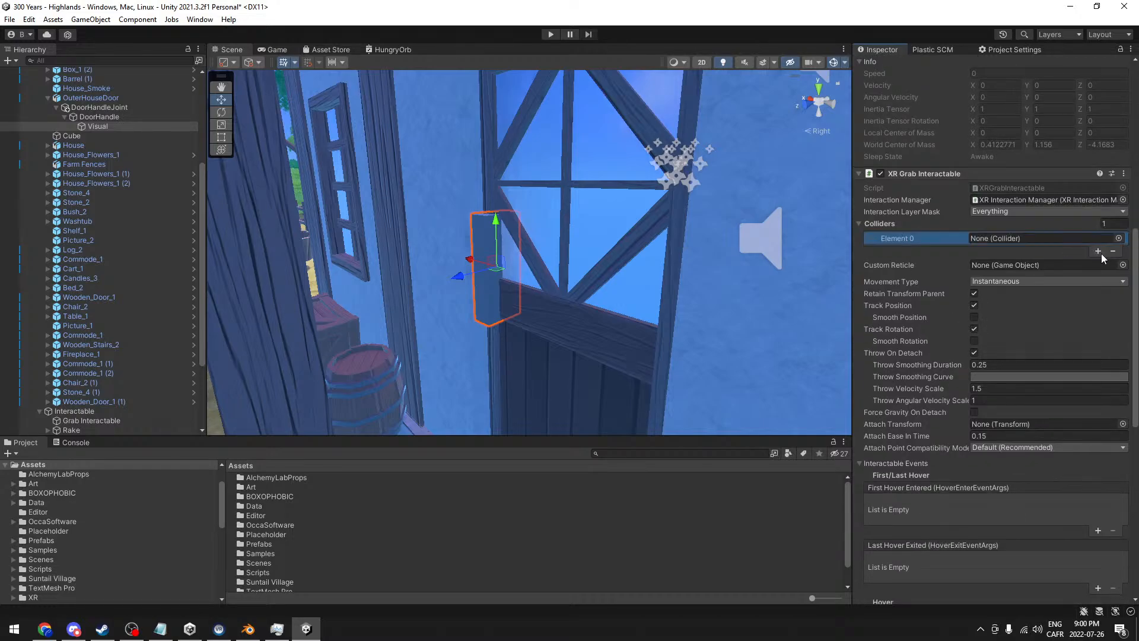
drag(99, 116, 1016, 237)
click(974, 353)
scroll(907, 365, down, 3)
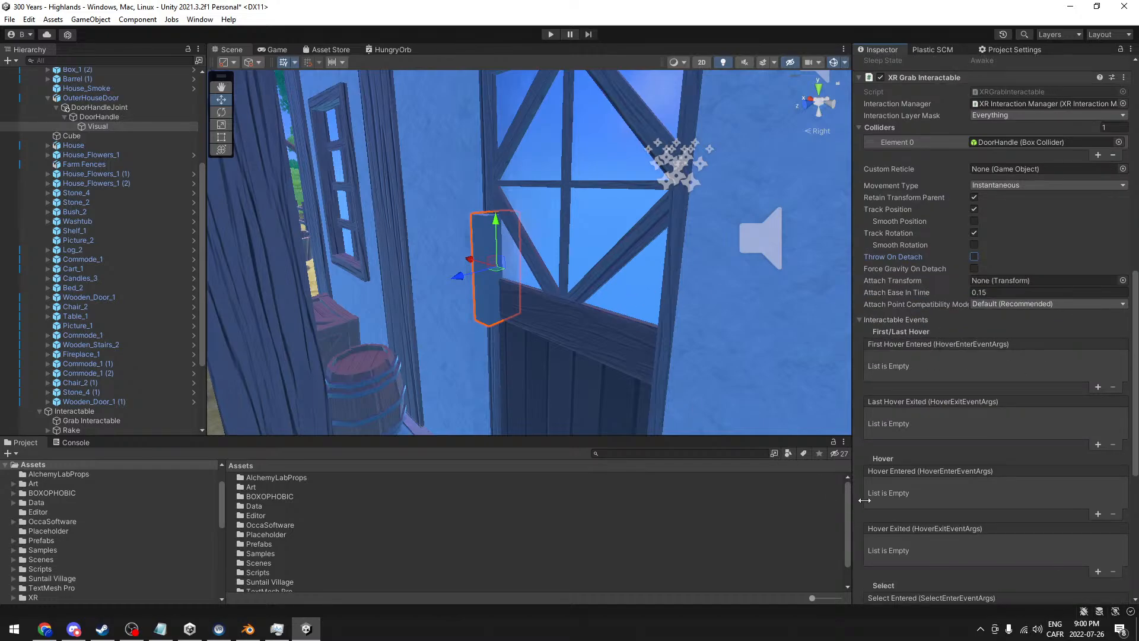
alt+drag(565, 286, 627, 285)
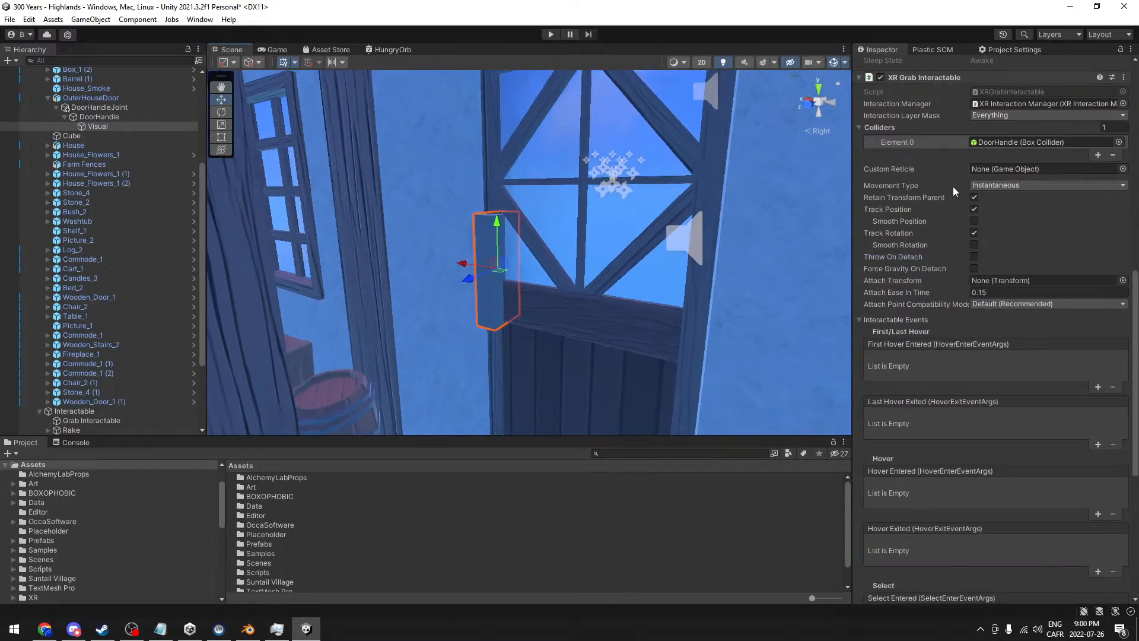
mouse_move(900, 199)
key(ctrl+s)
- Remove the XR Grab Interactable and Rigidbody components from Visual
scroll(962, 238, up, 3)
scroll(958, 237, up, 10)
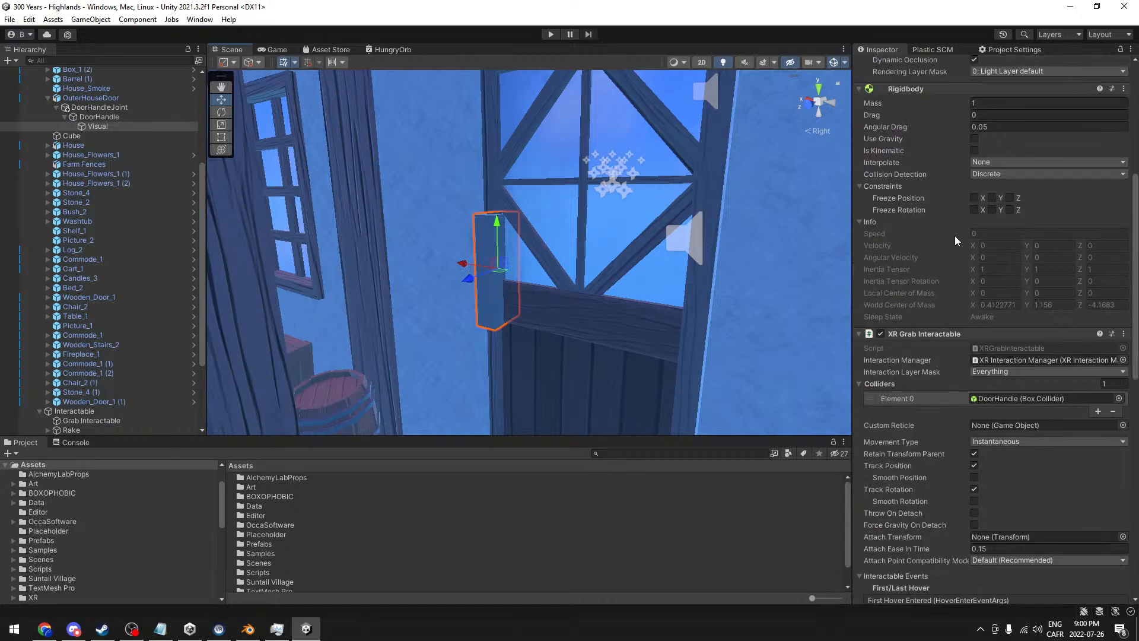
scroll(955, 236, down, 6)
click(1123, 269)
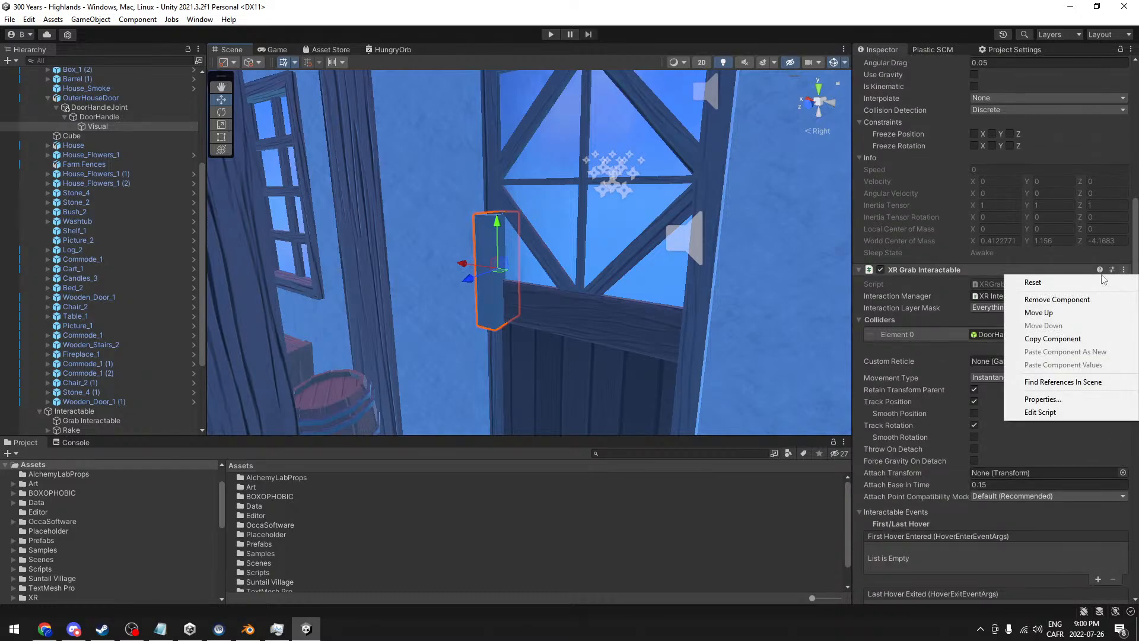
click(1065, 300)
scroll(1052, 294, up, 3)
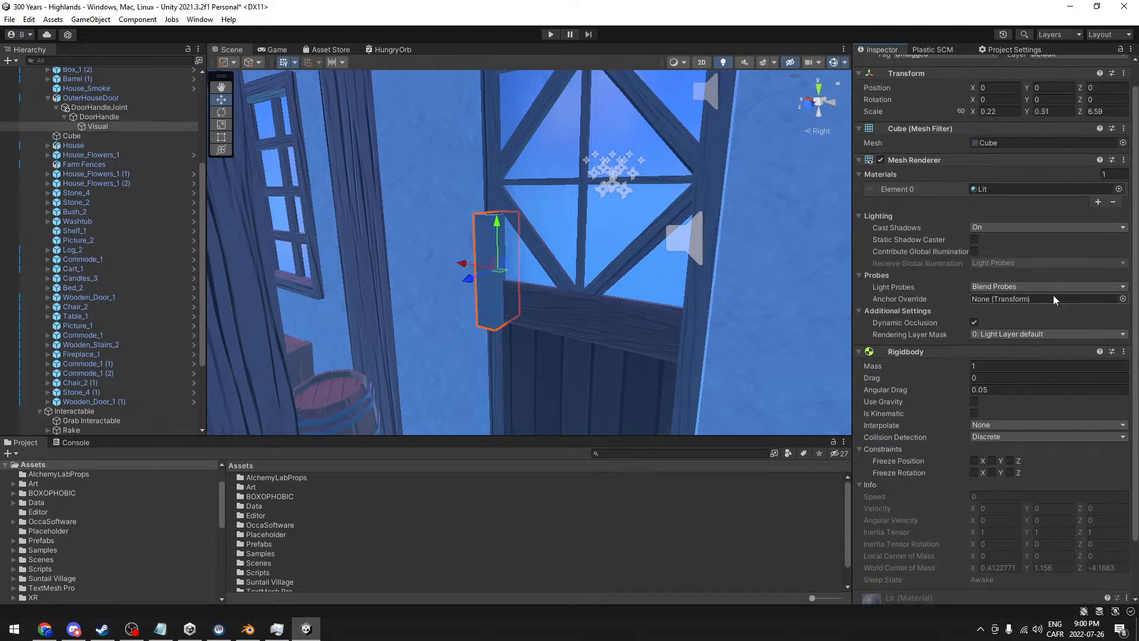
click(1123, 377)
click(1091, 406)
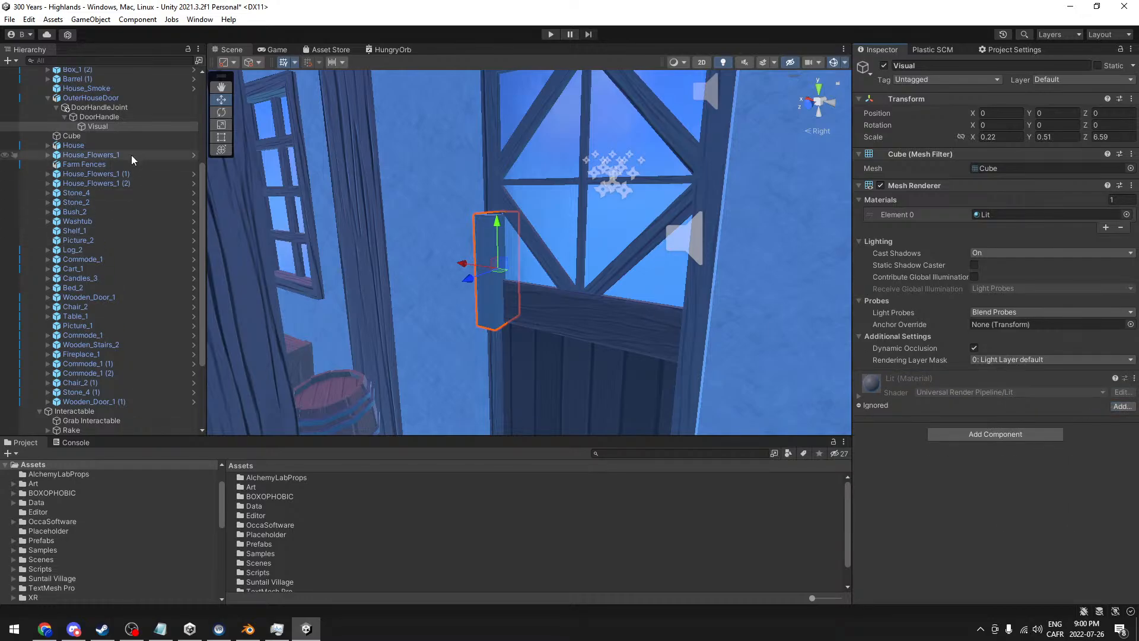
- Add an XR Grab Interactable to DoorHandle and assign its own Box Collider to the Colliders list
click(108, 116)
click(971, 243)
click(976, 308)
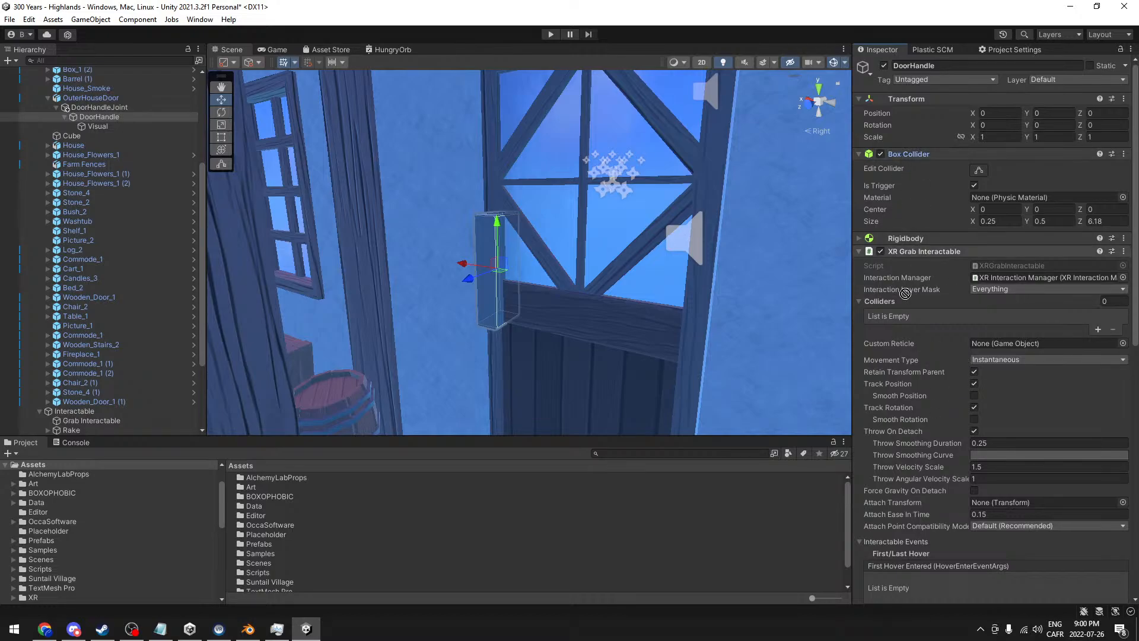
click(1098, 330)
drag(891, 158, 991, 319)
- Disable Throw On Detach on DoorHandle's XR Grab Interactable
scroll(961, 305, down, 4)
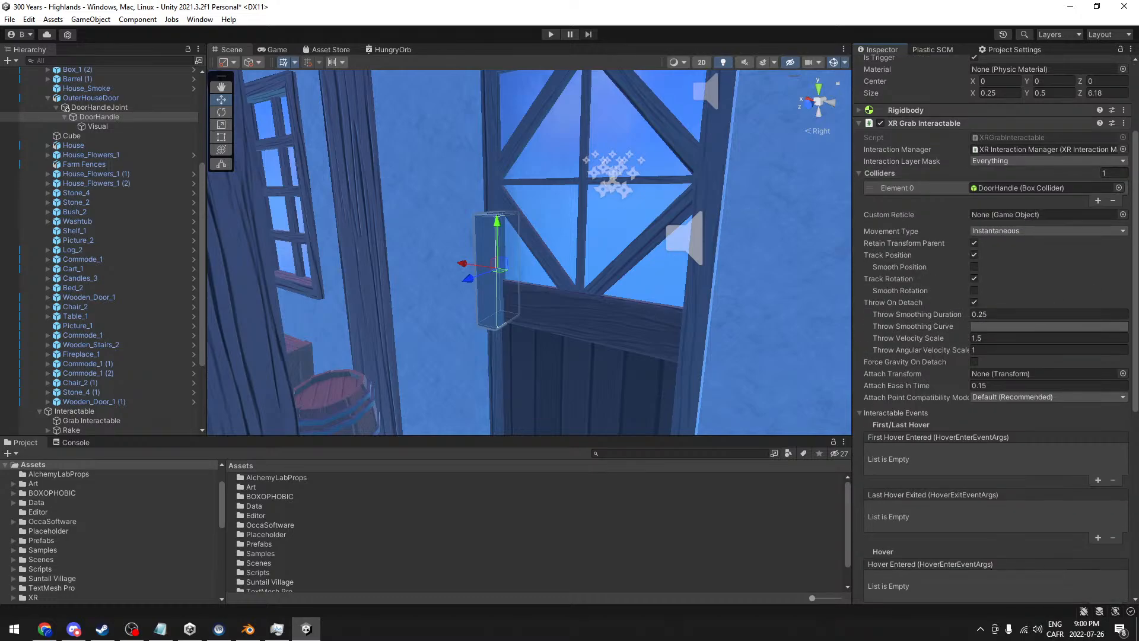
key(alt+Tab)
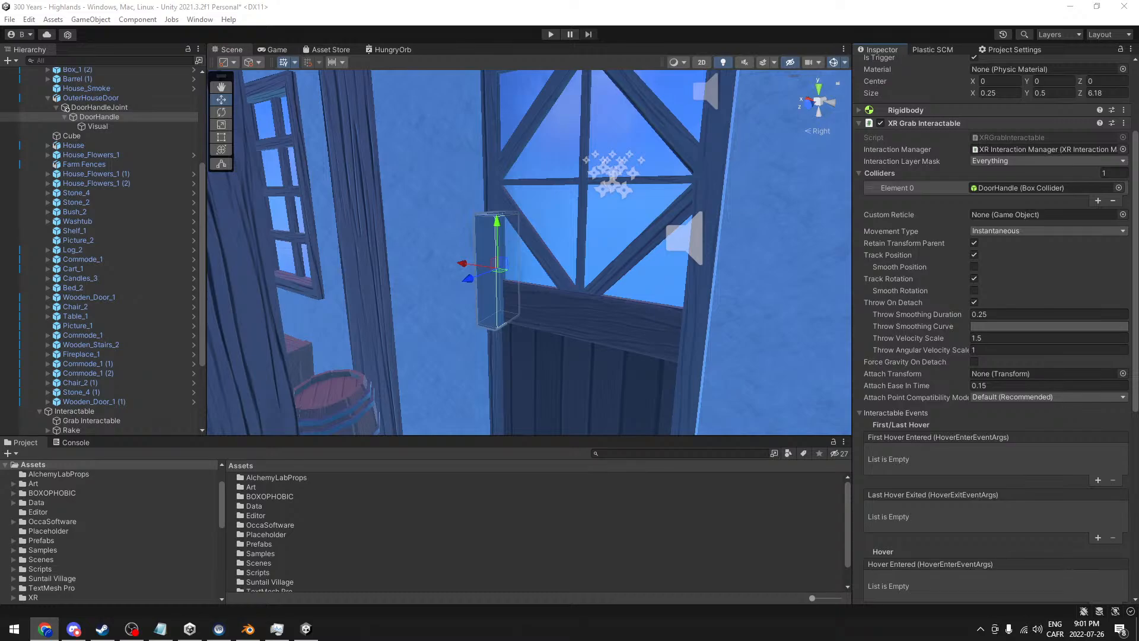
right_drag(571, 284, 451, 297)
scroll(695, 236, up, 3)
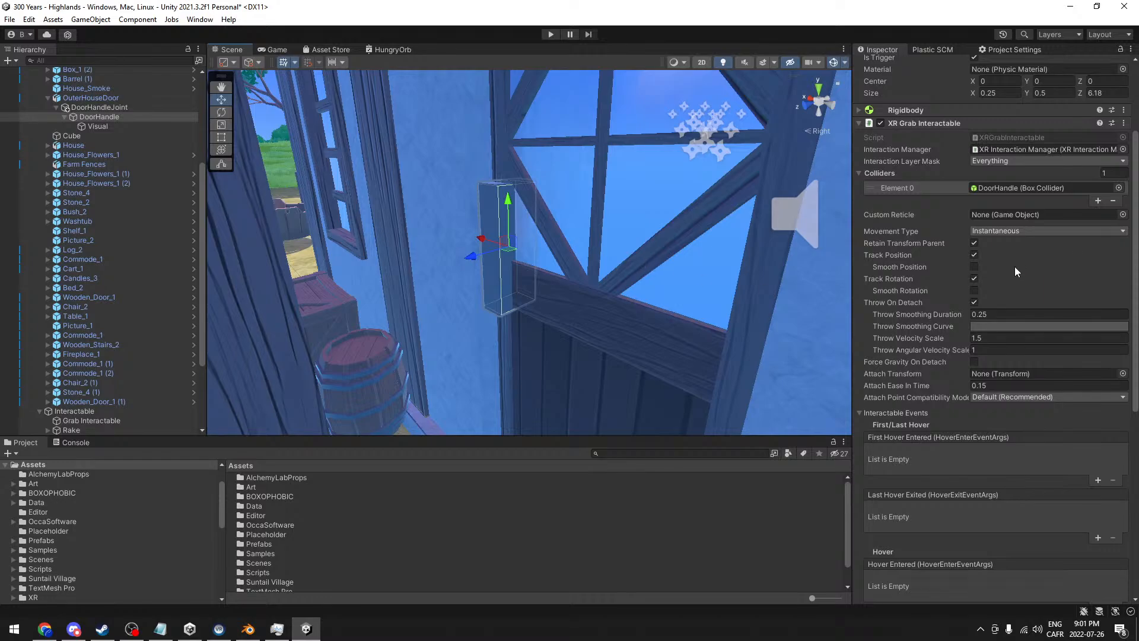
click(974, 302)
scroll(919, 309, down, 10)
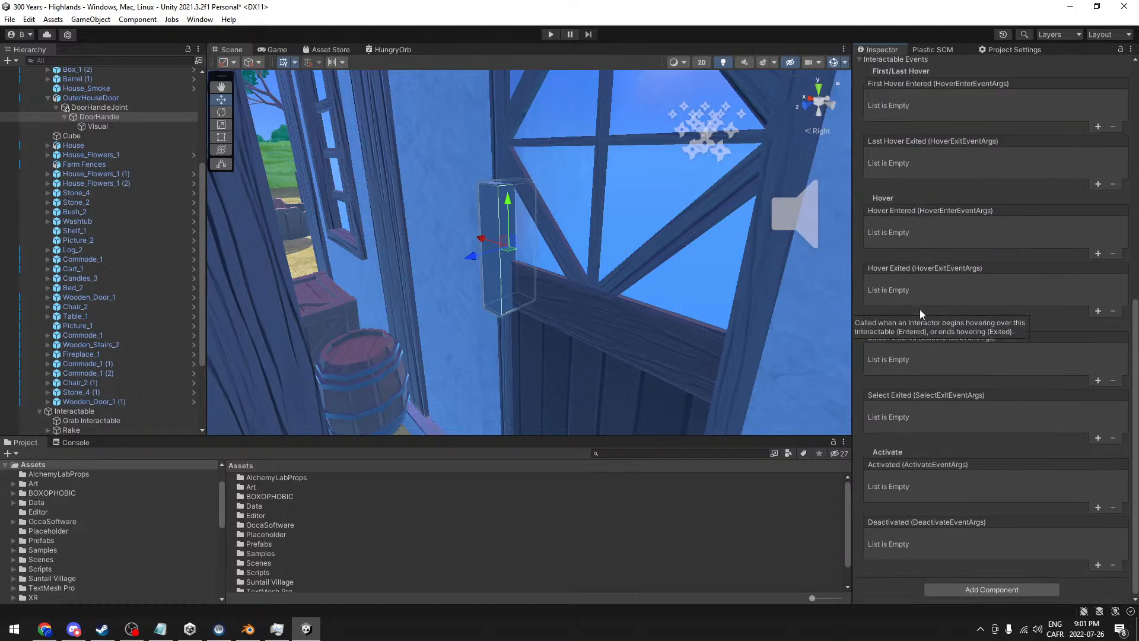
scroll(934, 350, up, 10)
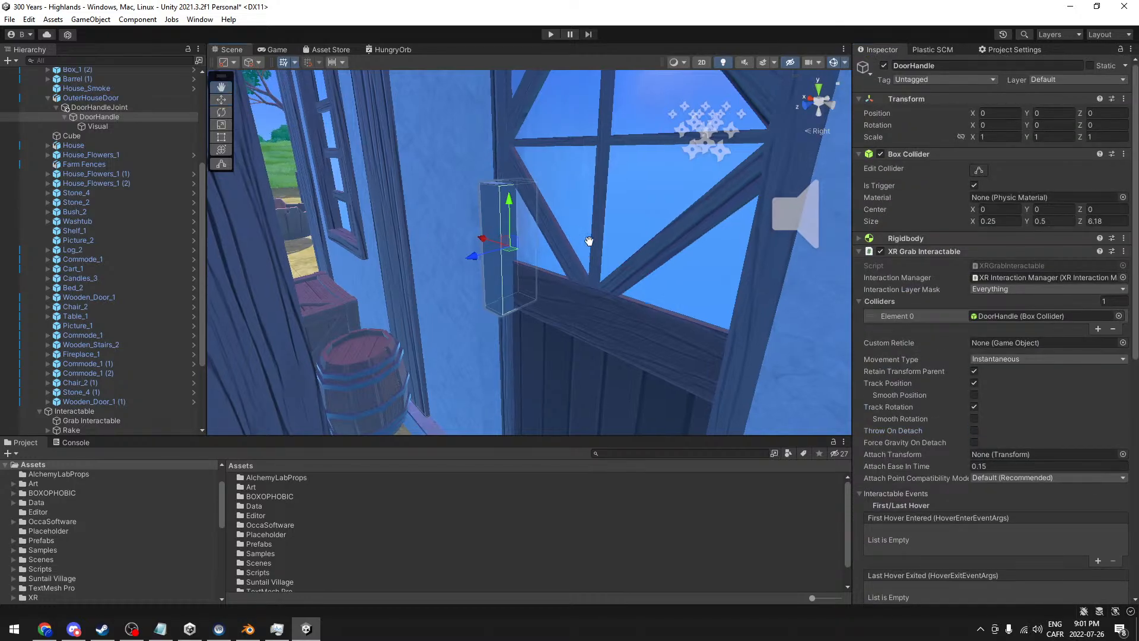
- Collapse DoorHandle in the hierarchy, run the scene in play mode and examine the door handle in the Scene view
middle_drag(584, 243, 600, 238)
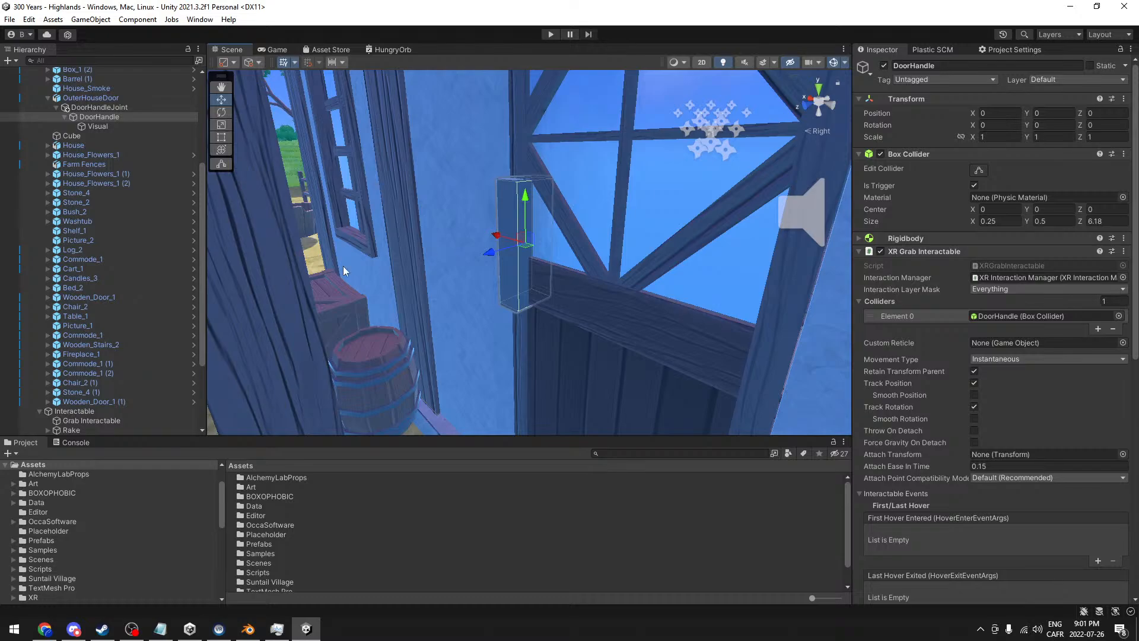
click(64, 116)
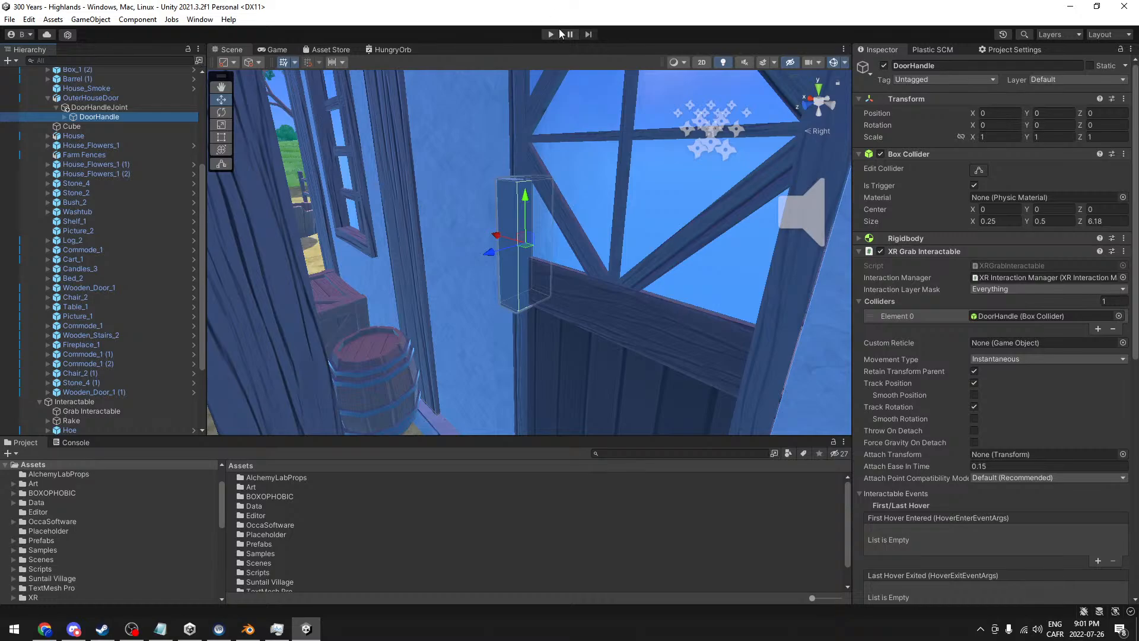
middle_drag(493, 215, 475, 188)
scroll(485, 171, down, 4)
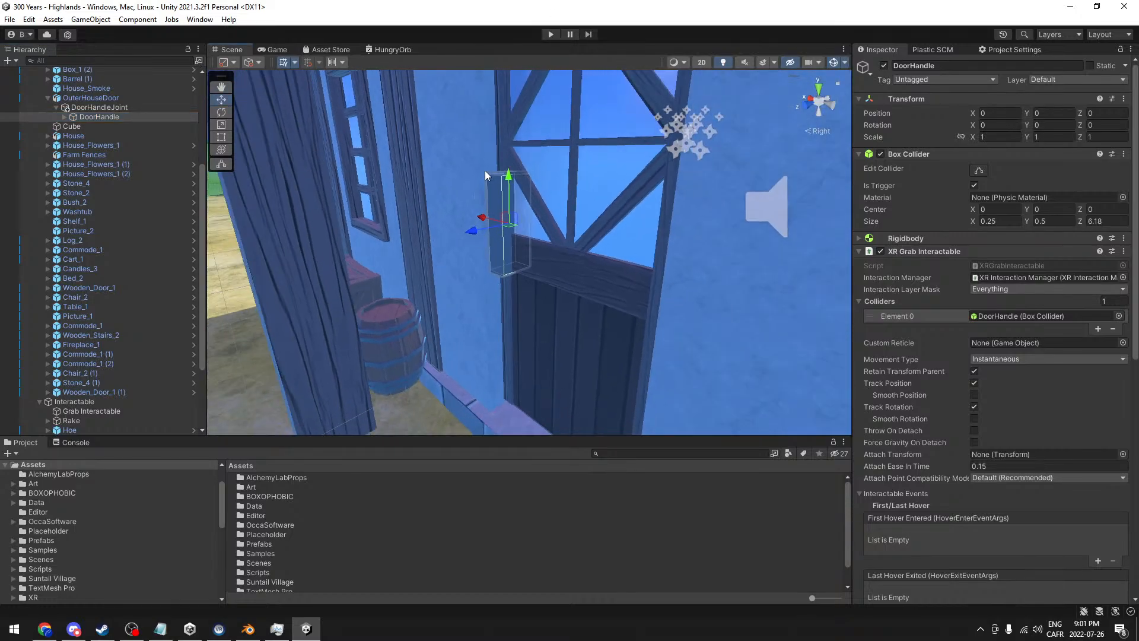
click(550, 34)
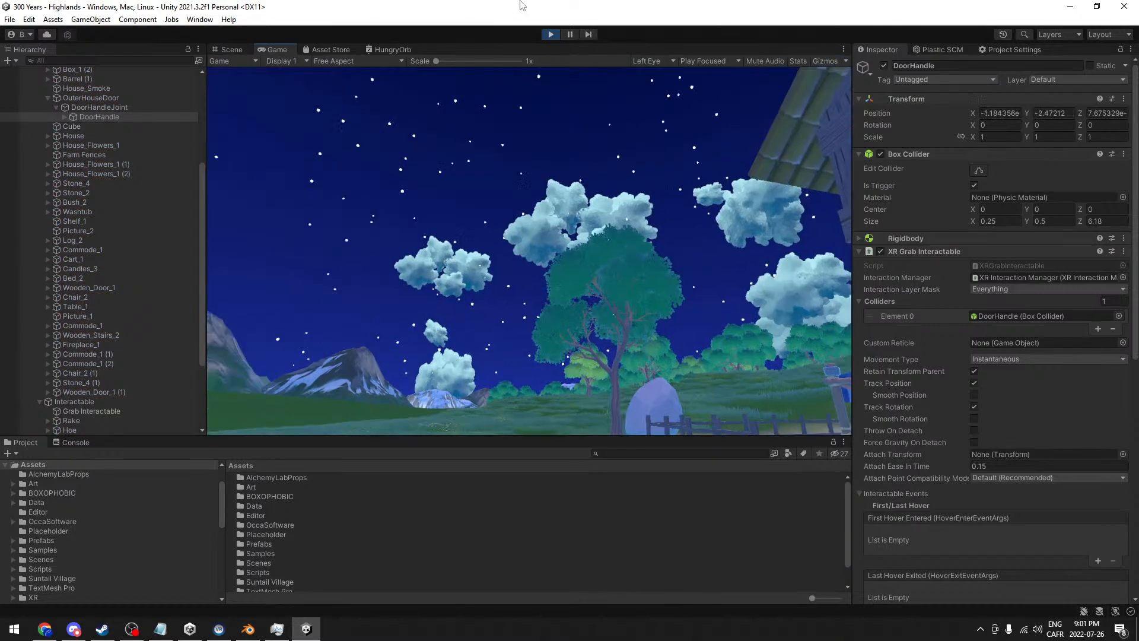
click(232, 50)
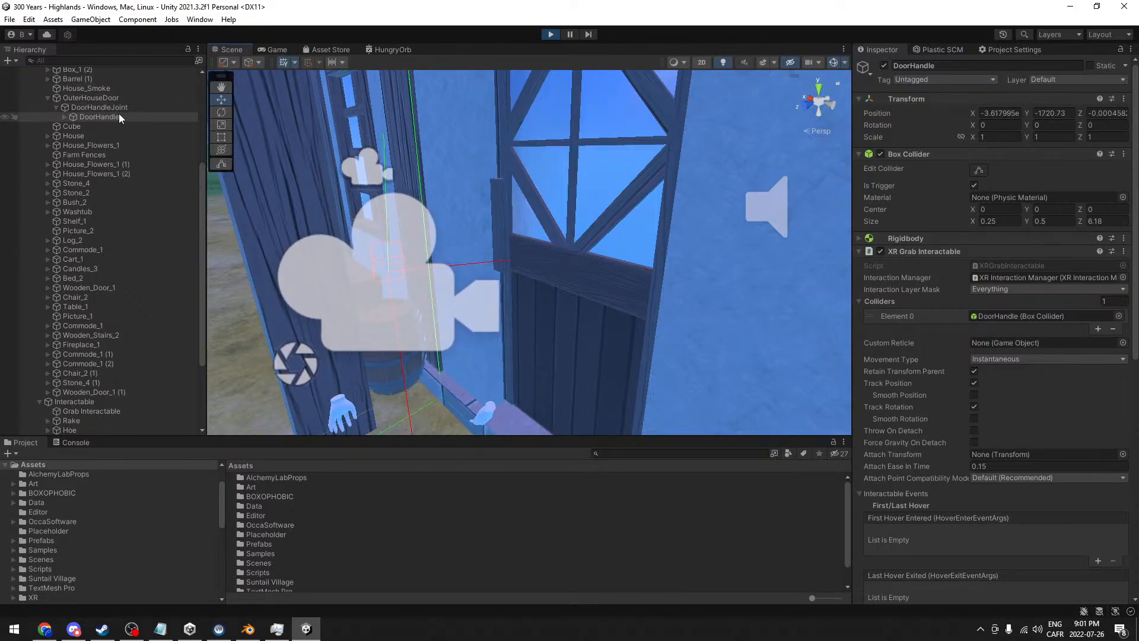
- Expand DoorHandle during play mode and inspect the transforms of Visual, DoorHandle and DoorHandleJoint
click(65, 118)
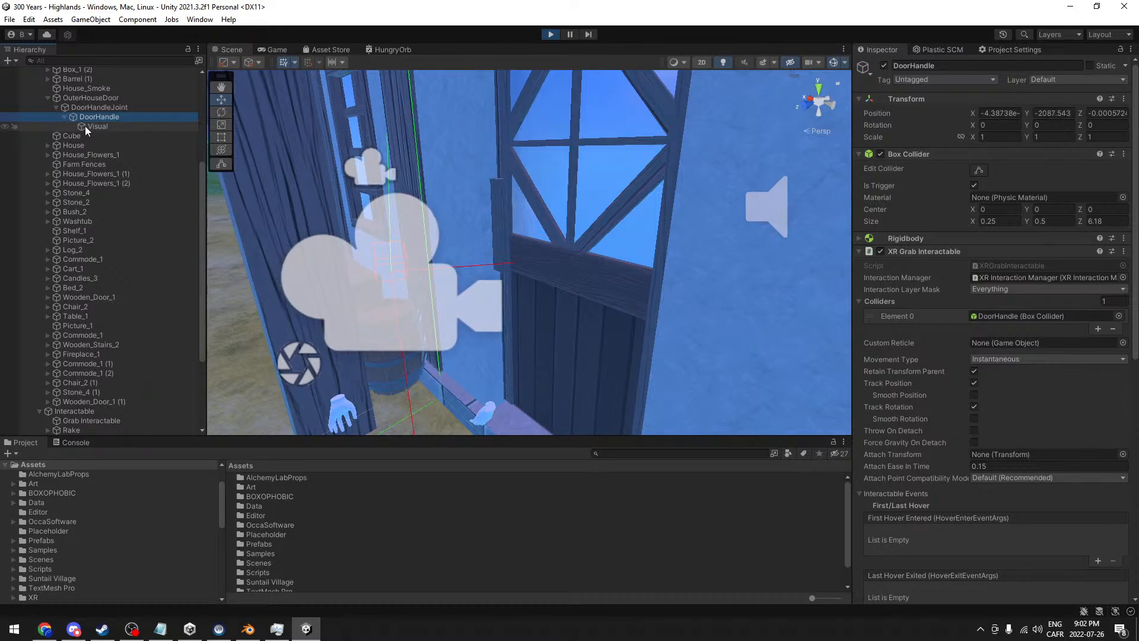
click(86, 125)
scroll(614, 165, down, 6)
alt+drag(670, 240, 616, 250)
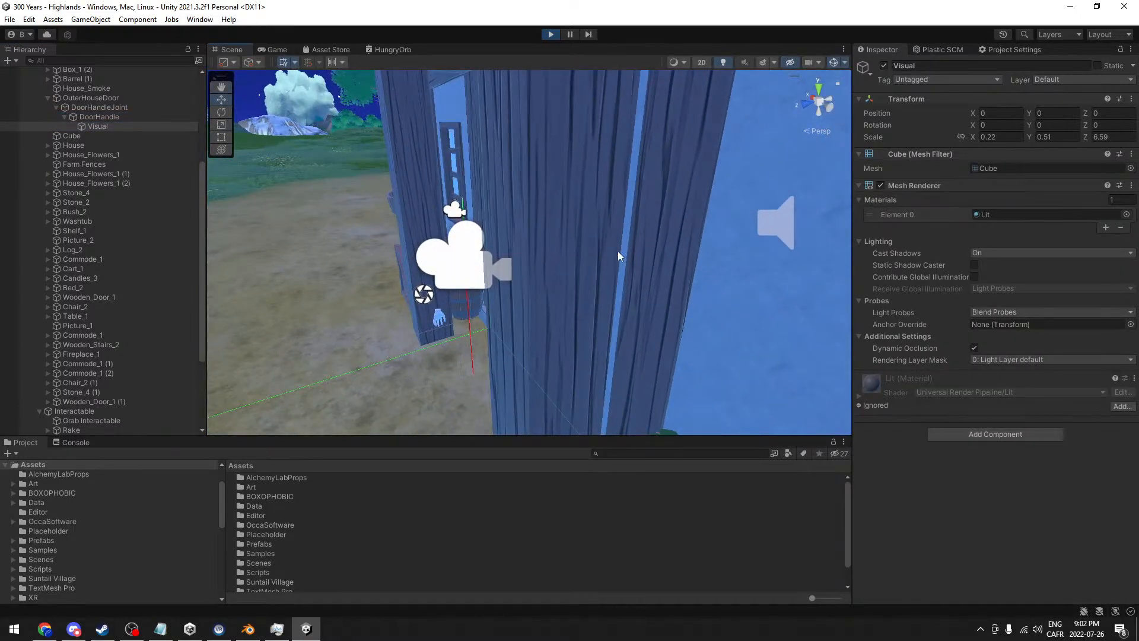
scroll(617, 251, up, 3)
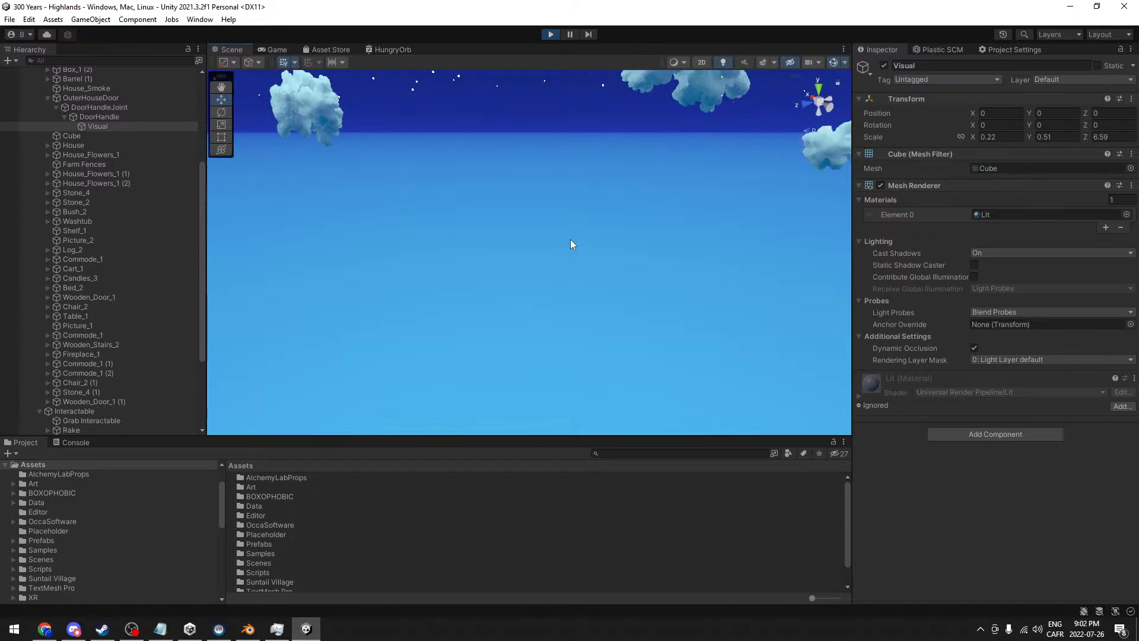
click(127, 117)
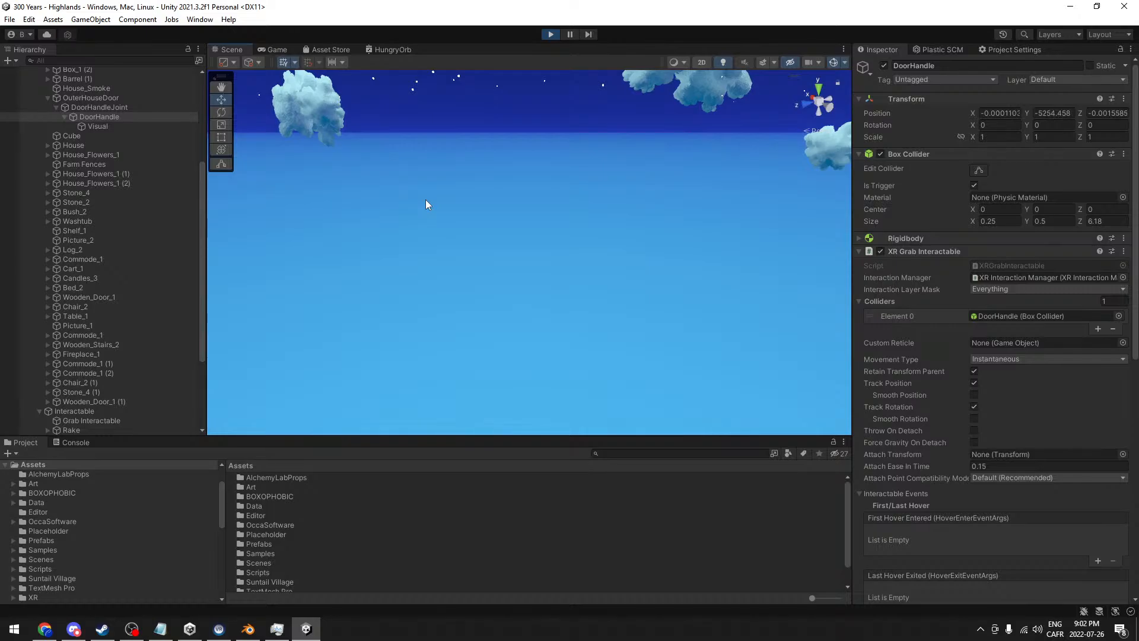
click(141, 106)
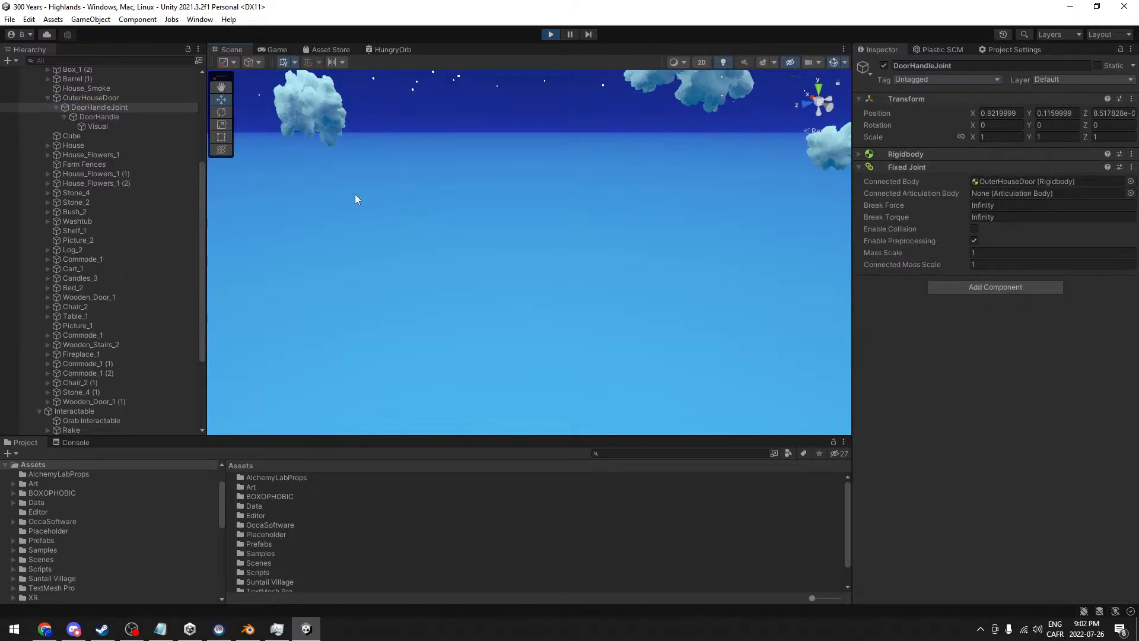
- Frame OuterHouseDoor and DoorHandleJoint in the Scene view and compare the joint's position with DoorHandle's
click(113, 99)
key(f)
alt+drag(387, 324, 597, 249)
scroll(148, 152, up, 3)
click(107, 180)
key(f)
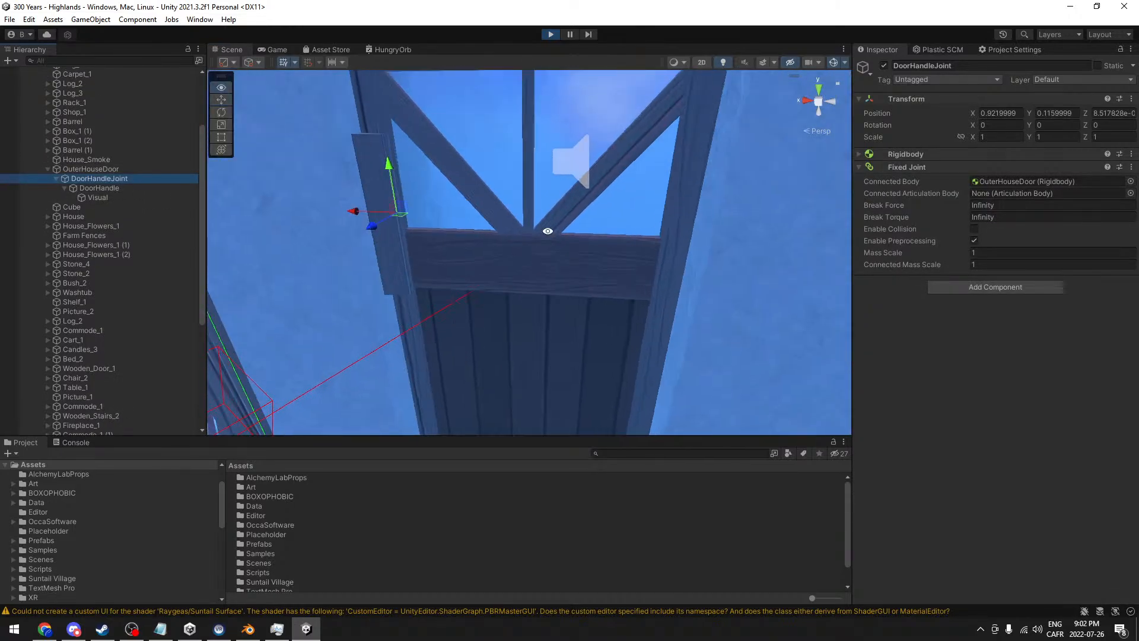
alt+drag(455, 194, 364, 190)
click(101, 190)
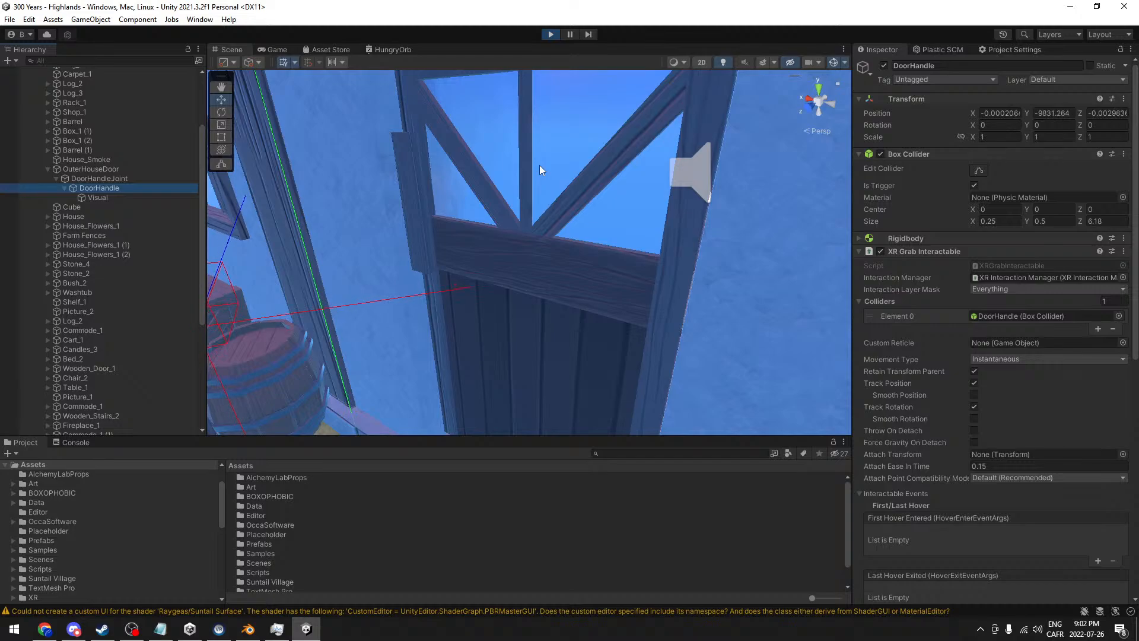
- Exit play mode, disable Use Gravity on DoorHandle's Rigidbody and save the scene
click(860, 239)
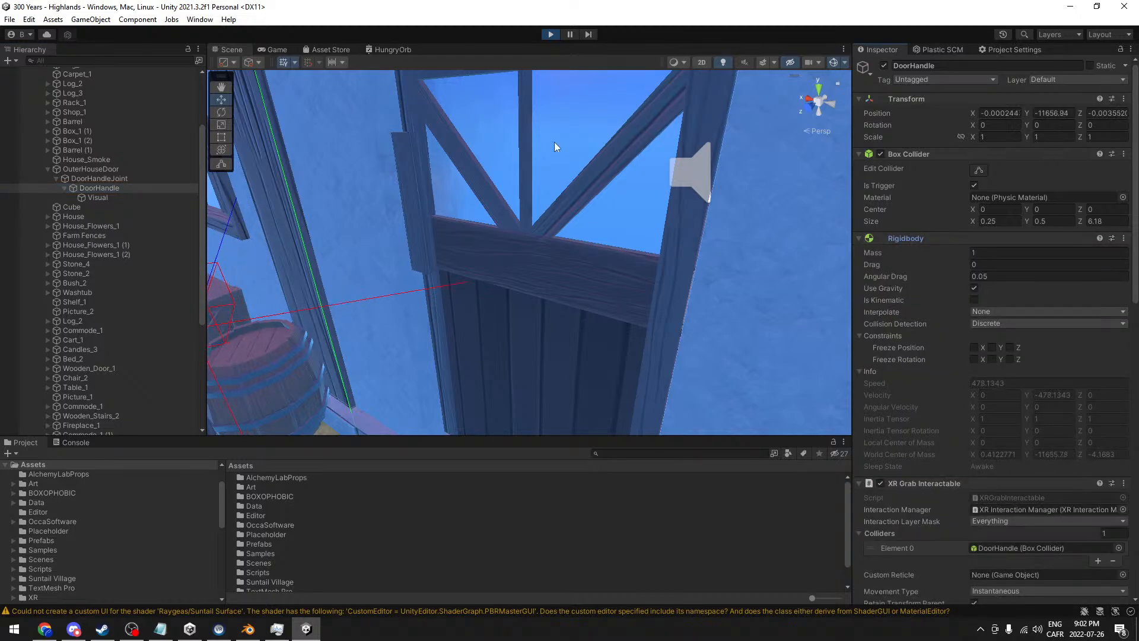
click(549, 34)
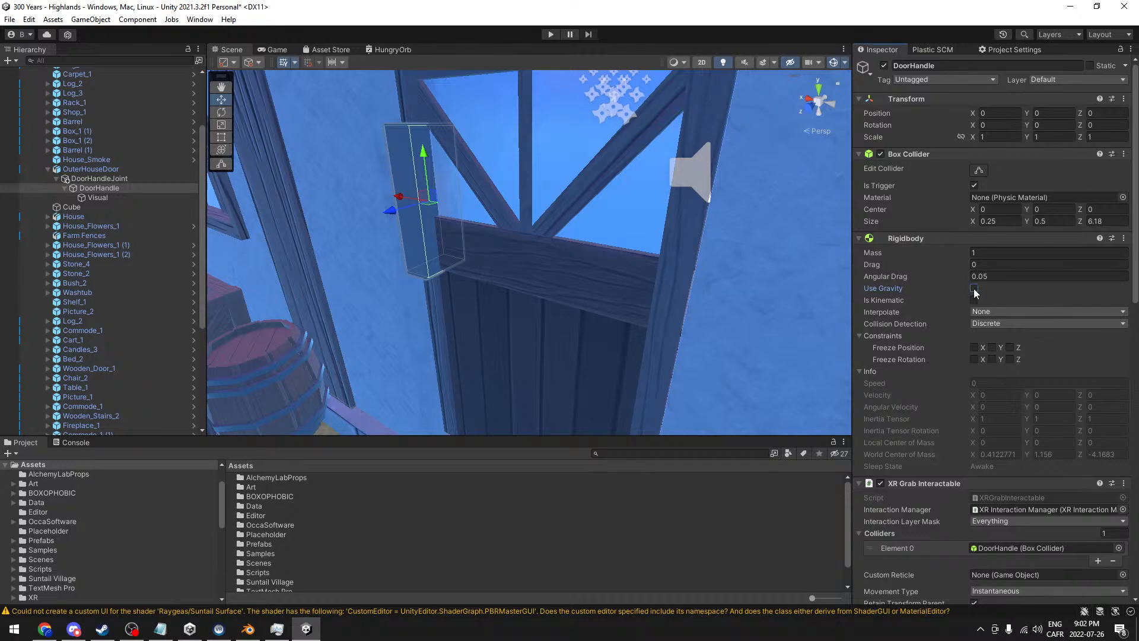
scroll(973, 288, down, 9)
scroll(973, 290, up, 8)
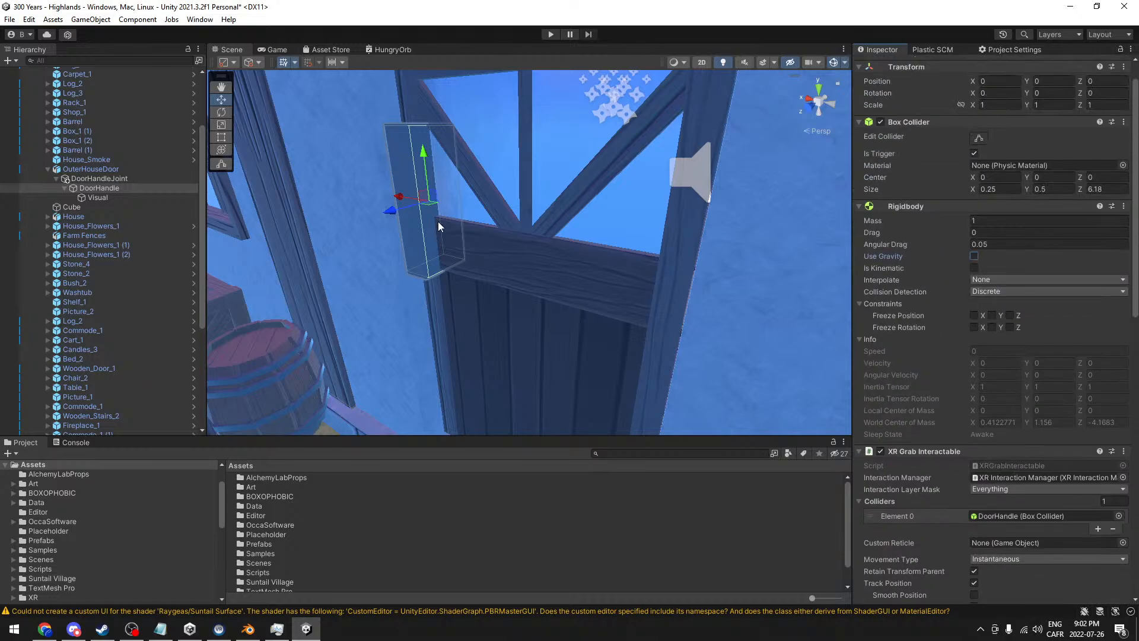
middle_drag(357, 197, 441, 227)
key(ctrl+s)
scroll(604, 279, down, 2)
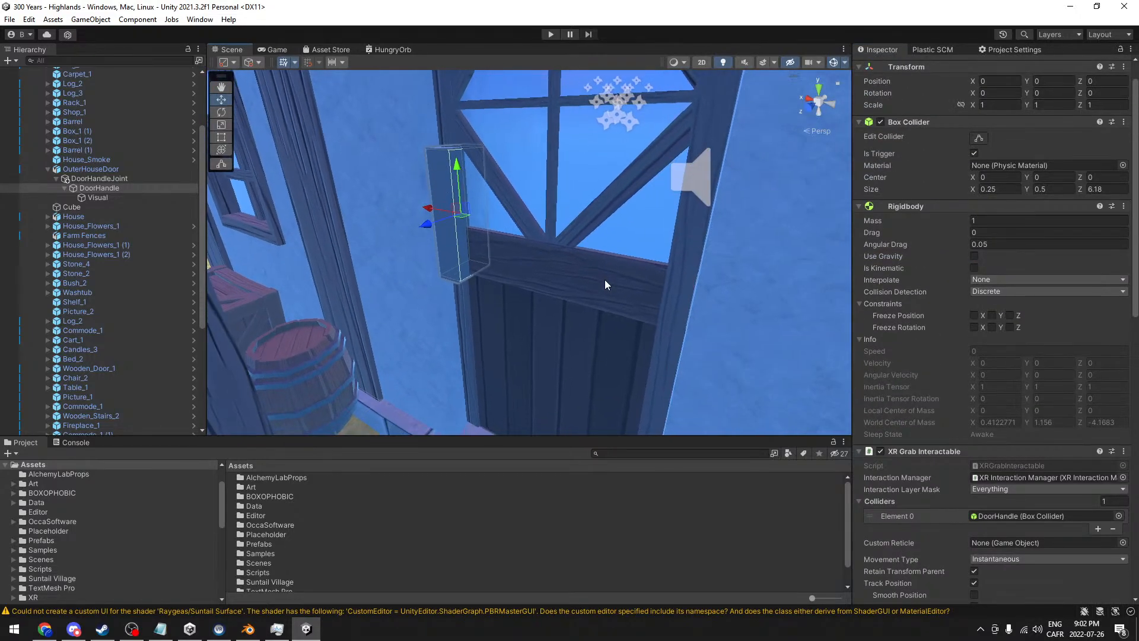
alt+drag(604, 280, 601, 273)
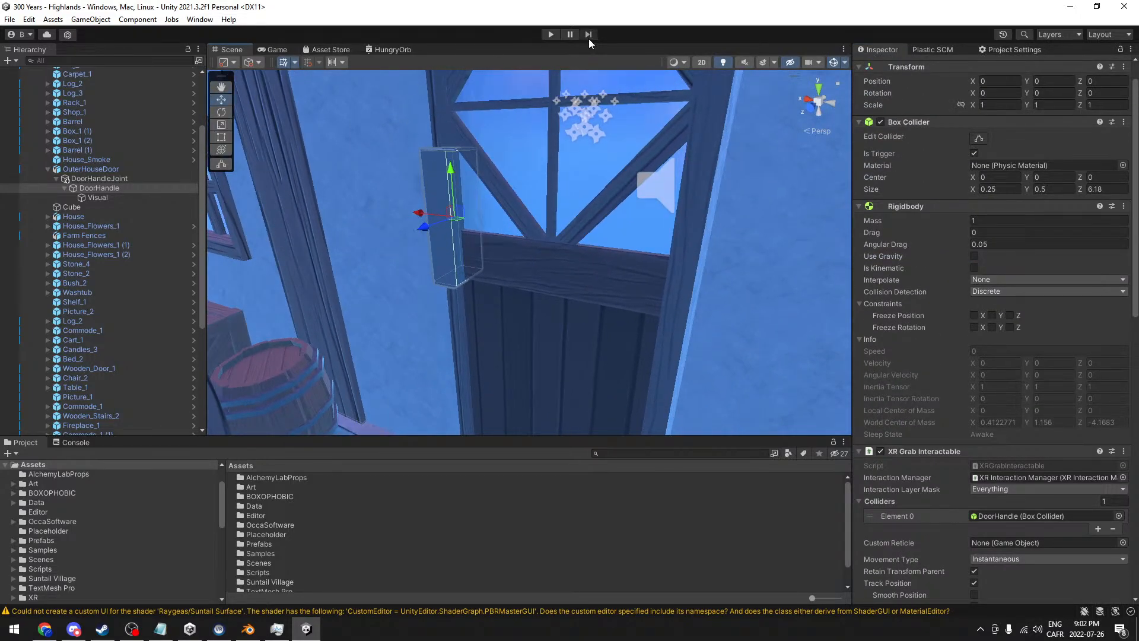
- Run the scene in play mode and examine the grabbed DoorHandle's position, rotation and scale in the Scene view
click(550, 34)
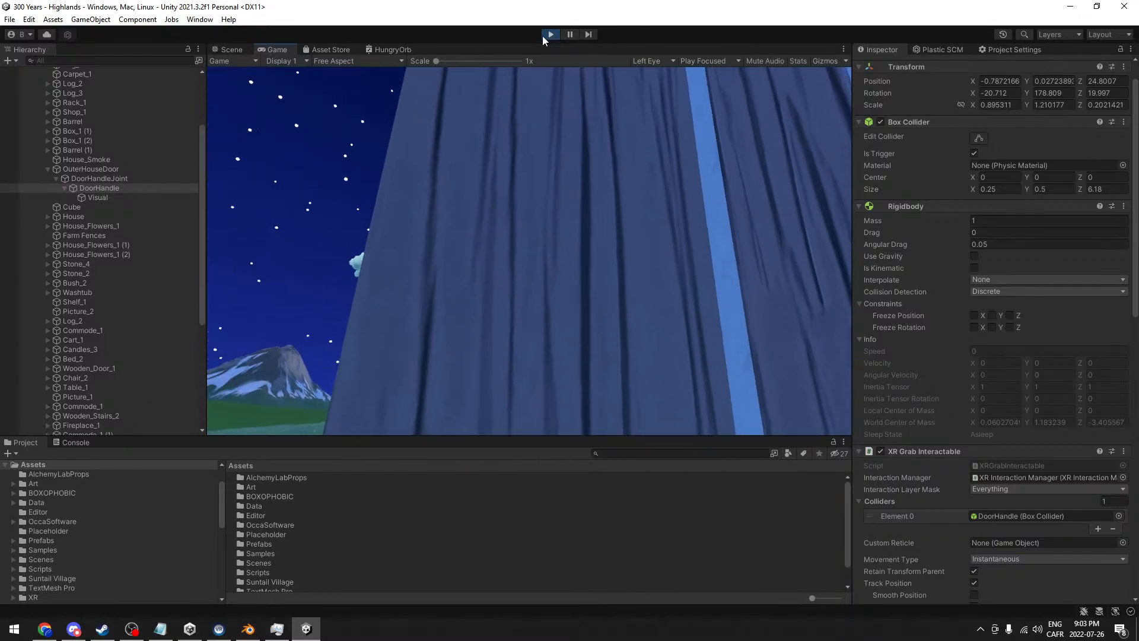
click(232, 49)
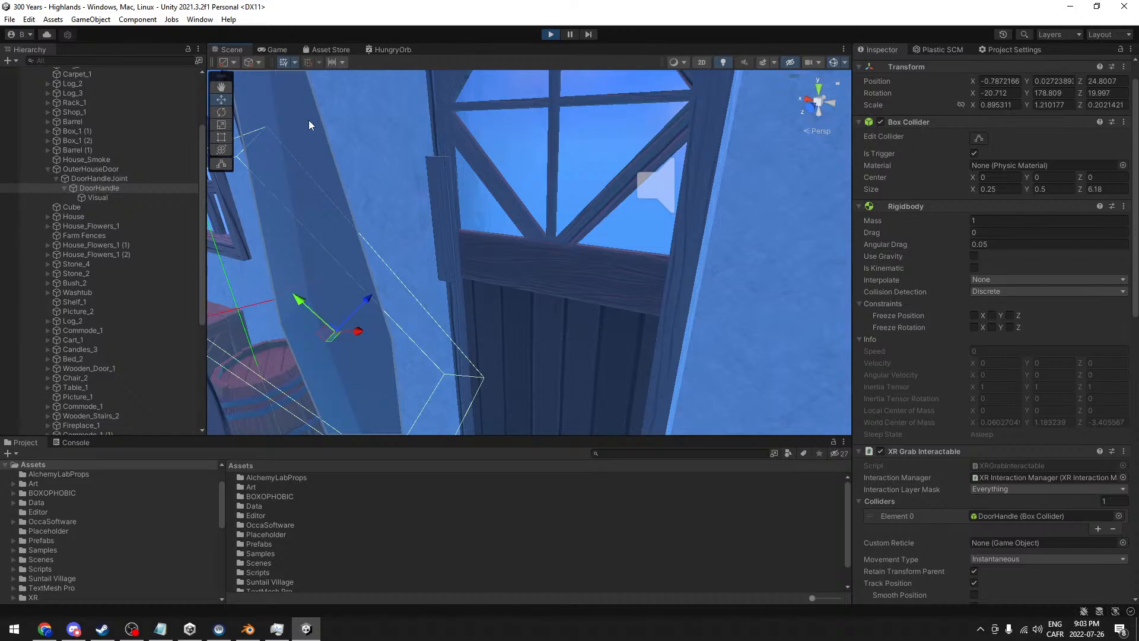
right_drag(361, 247, 478, 232)
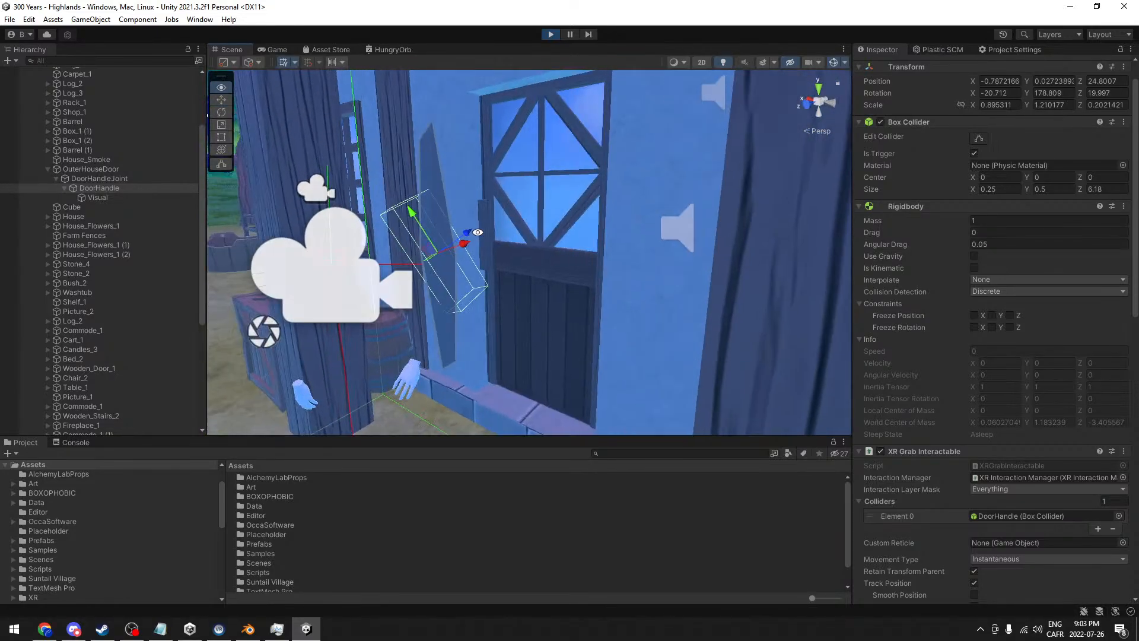
right_drag(413, 264, 445, 260)
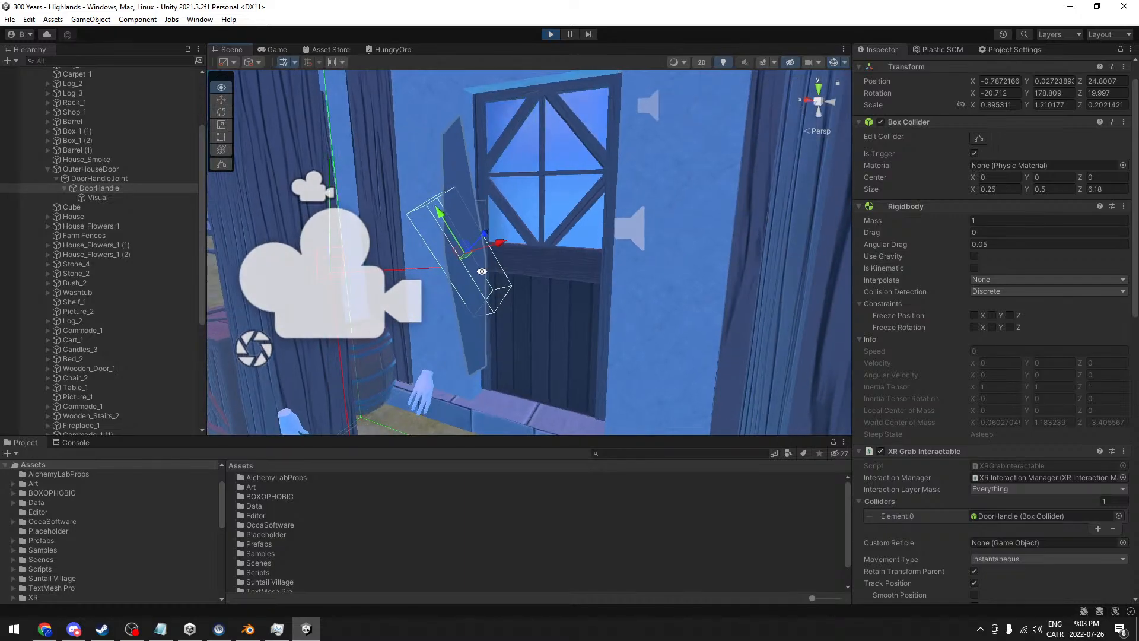
right_drag(422, 199, 605, 250)
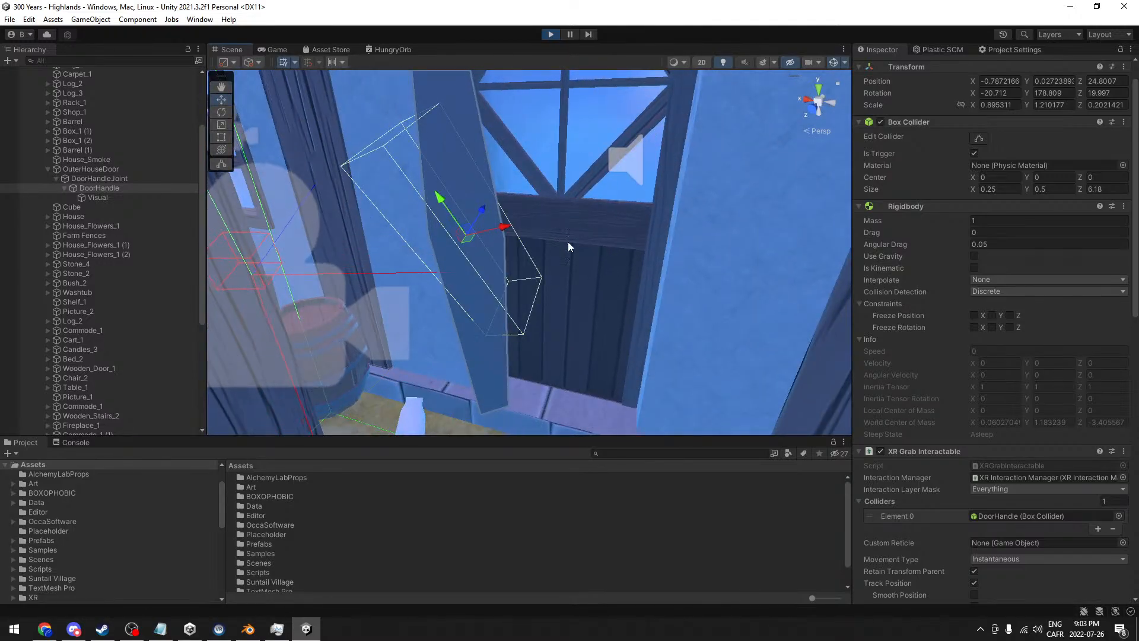
mouse_move(596, 239)
right_down()
mouse_move(514, 250)
mouse_move(582, 243)
right_up()
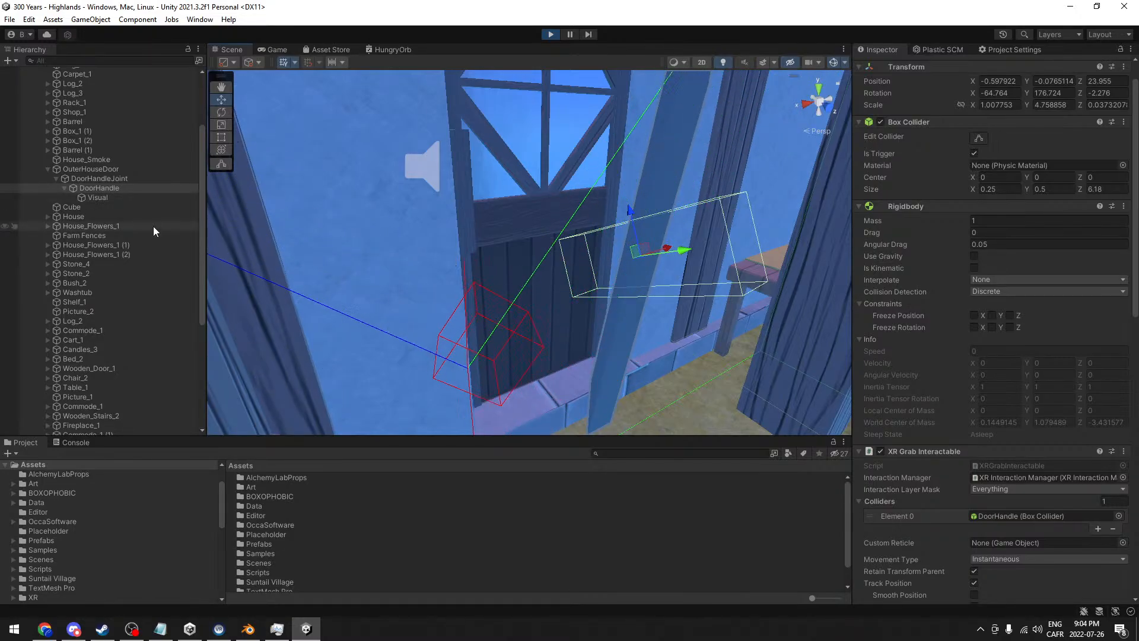
- Examine DoorHandleJoint's motion with the swinging door in the running scene, and exit play mode
click(102, 179)
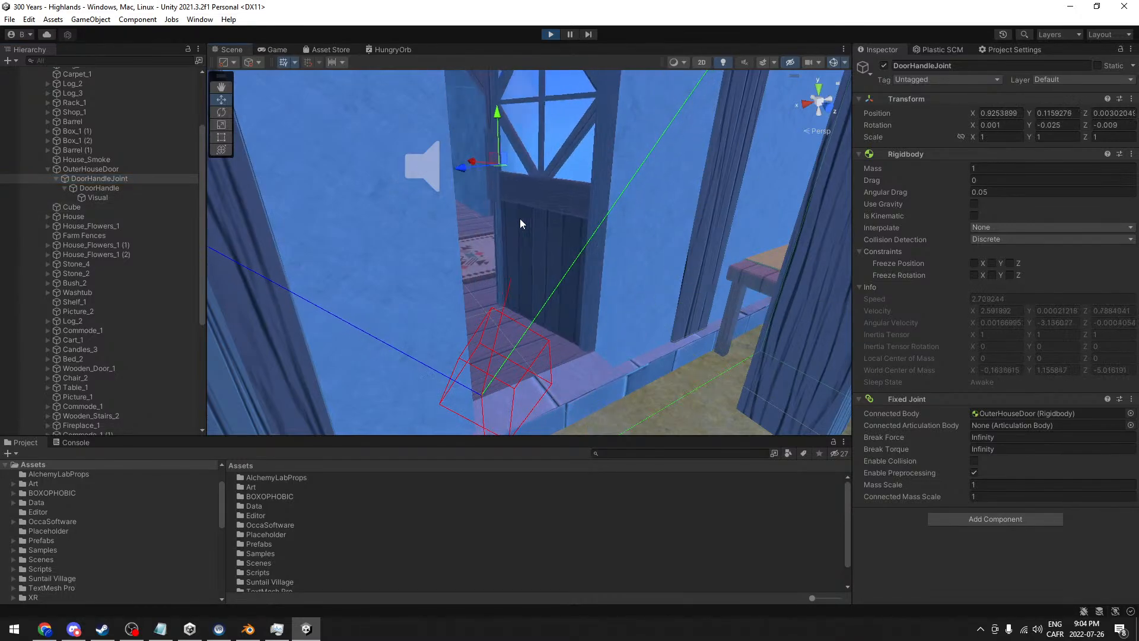
scroll(529, 223, down, 10)
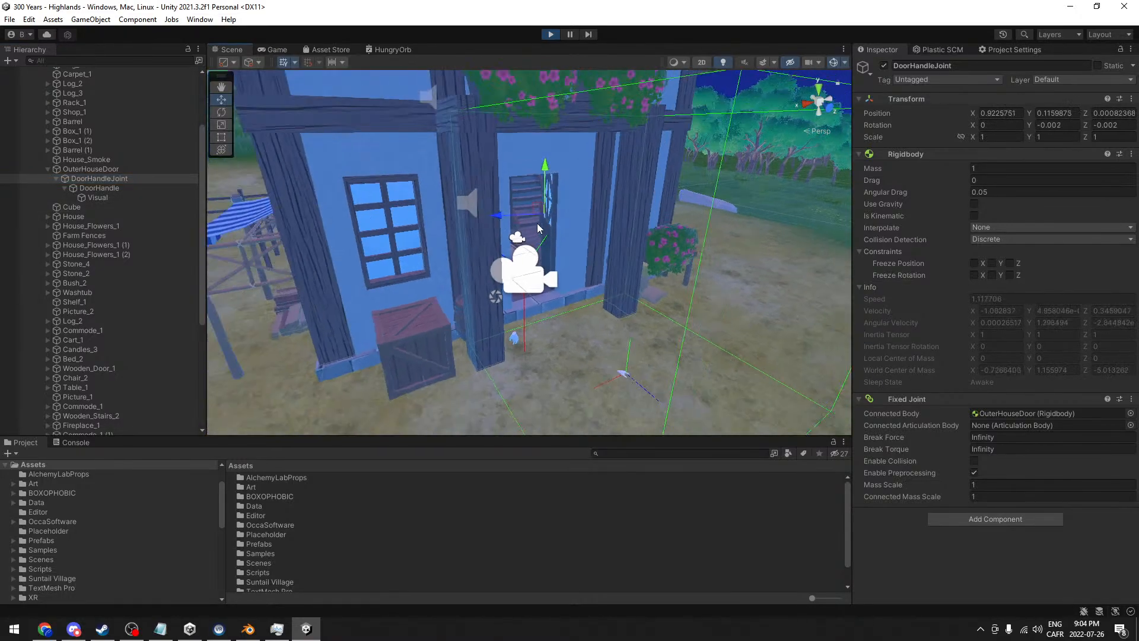
scroll(546, 220, up, 10)
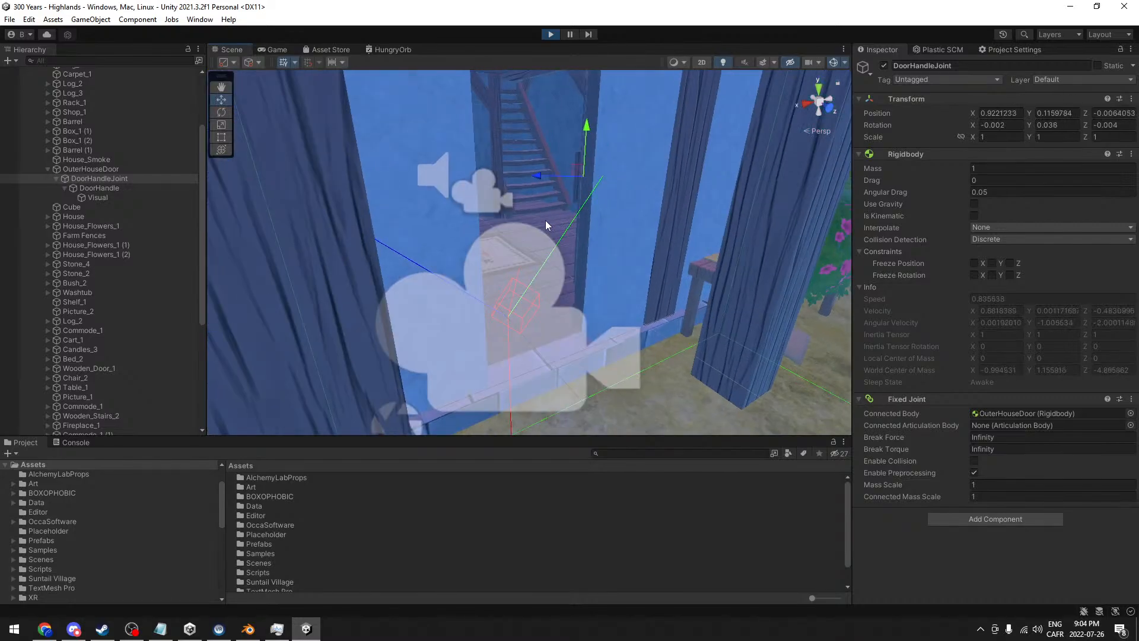
alt+drag(621, 234, 521, 247)
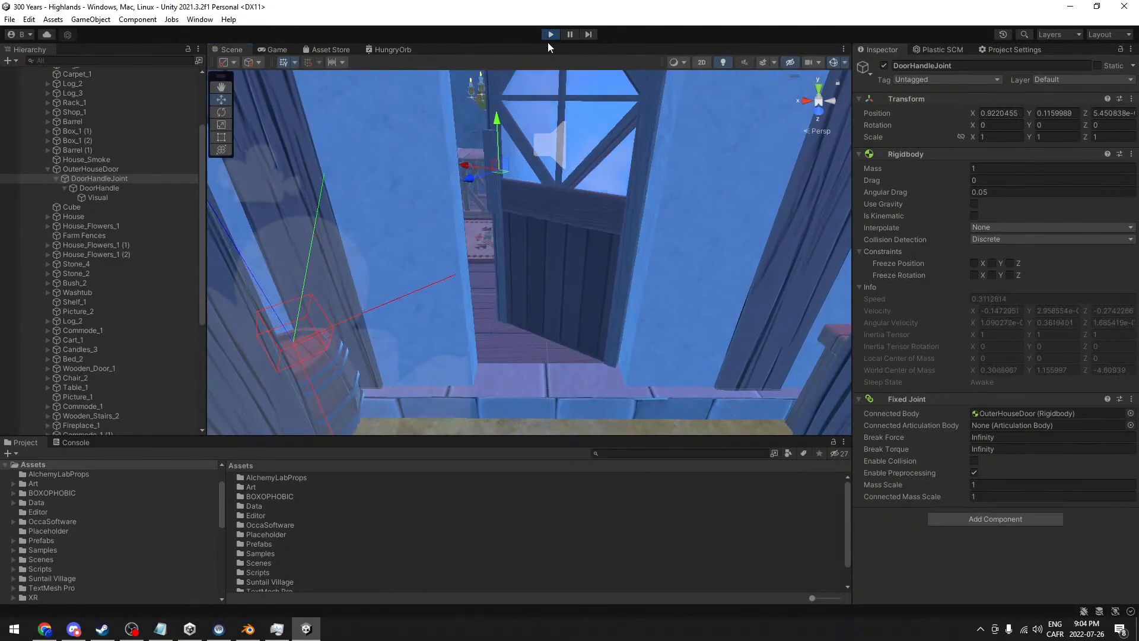
click(548, 37)
- Review DoorHandle's Rigidbody and XR Grab Interactable settings and the handle's placement on the closed door
alt+drag(479, 243, 533, 250)
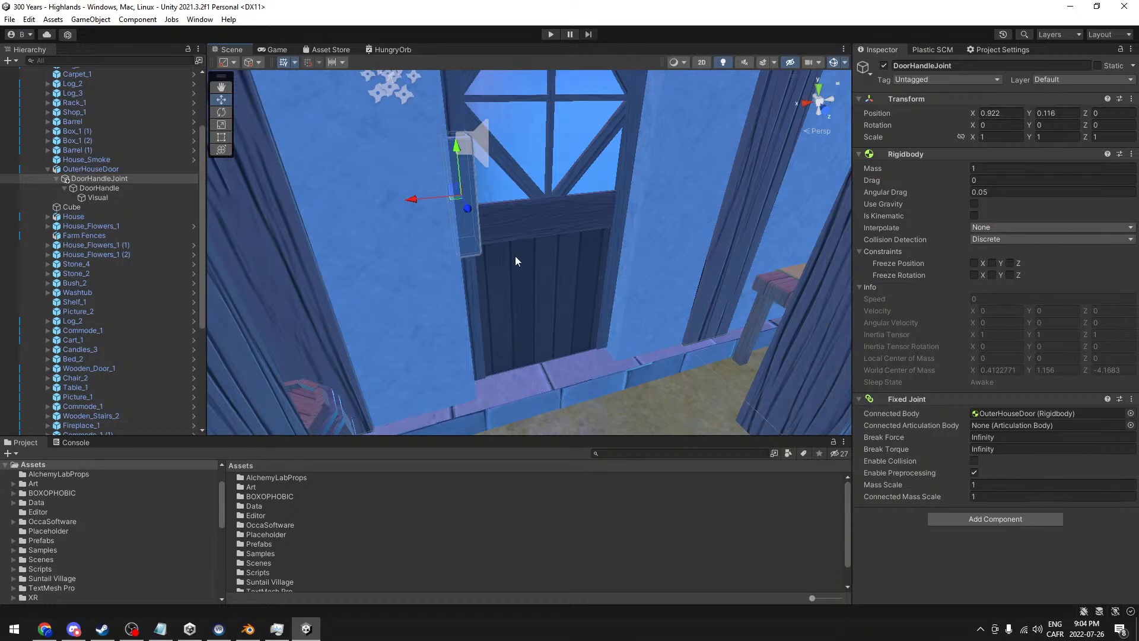
right_drag(514, 255, 536, 207)
alt+drag(593, 235, 548, 239)
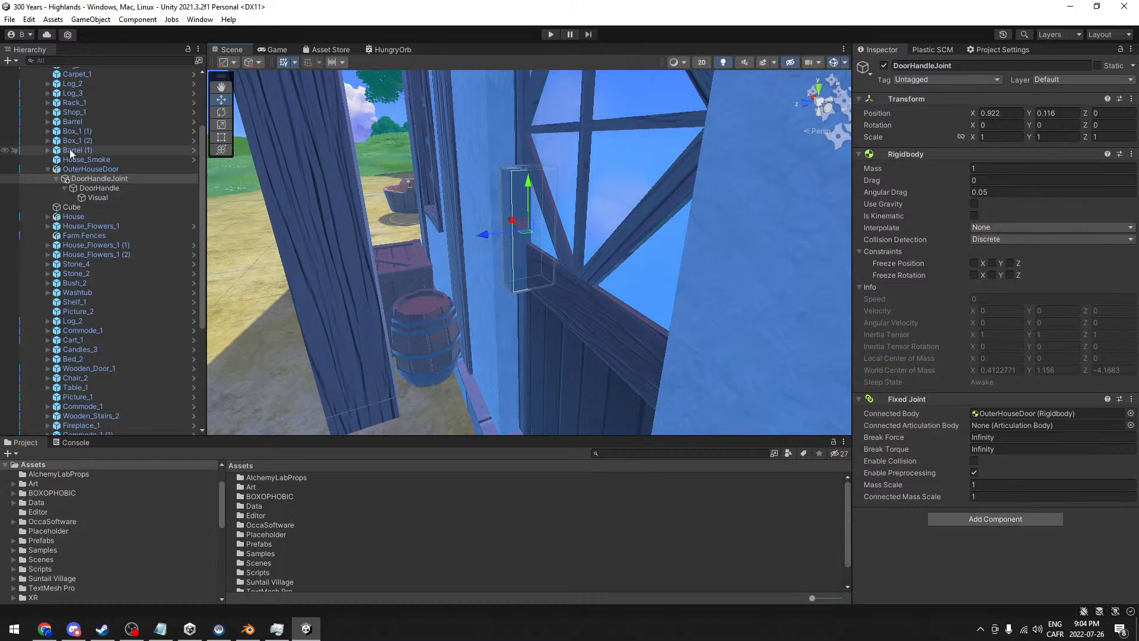
click(73, 187)
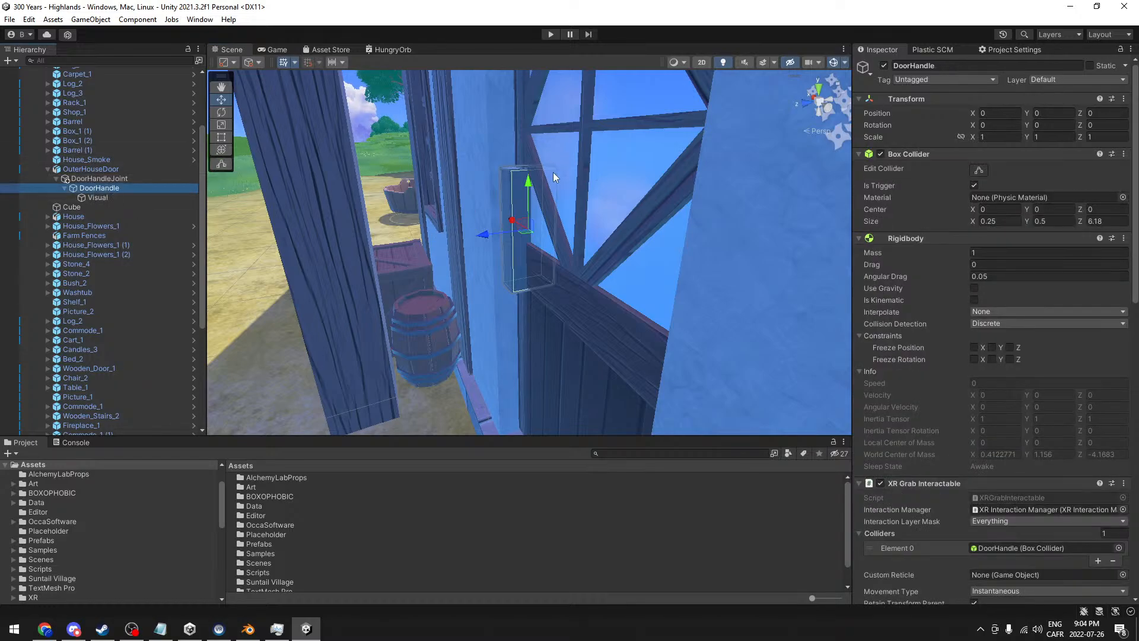
alt+drag(473, 250, 555, 221)
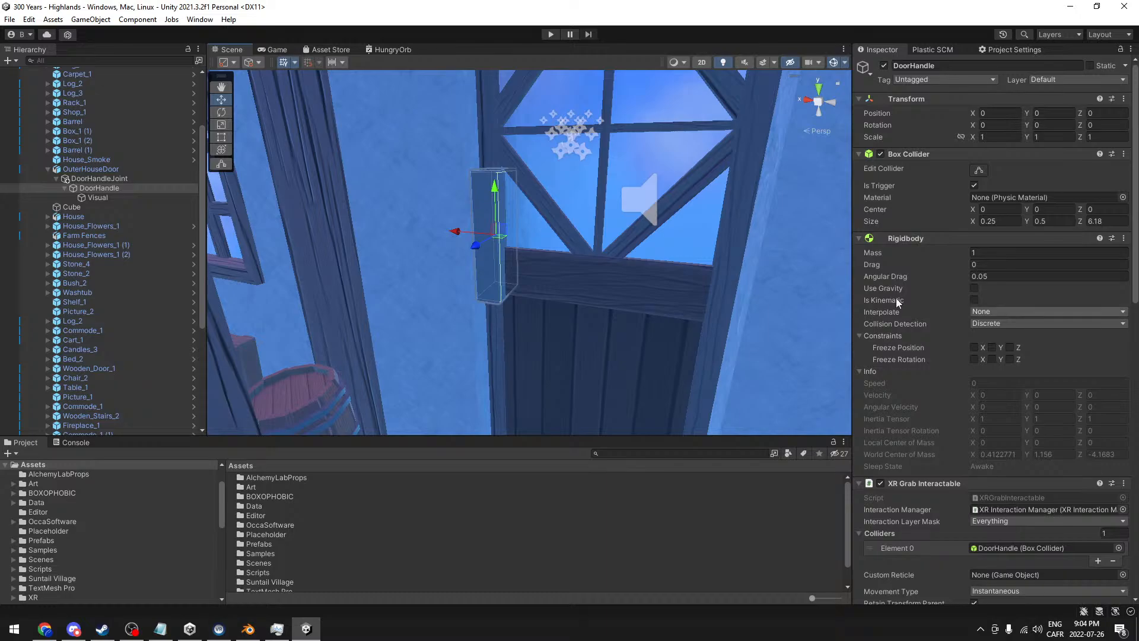
alt+drag(455, 247, 382, 282)
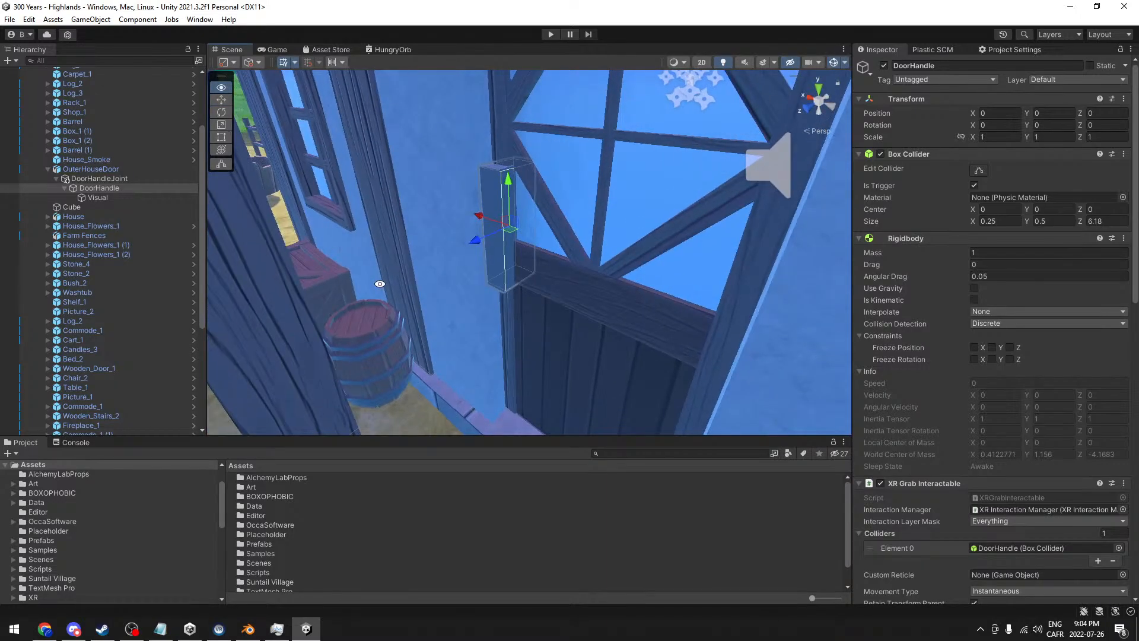
scroll(518, 253, down, 14)
scroll(517, 250, up, 8)
scroll(518, 251, up, 2)
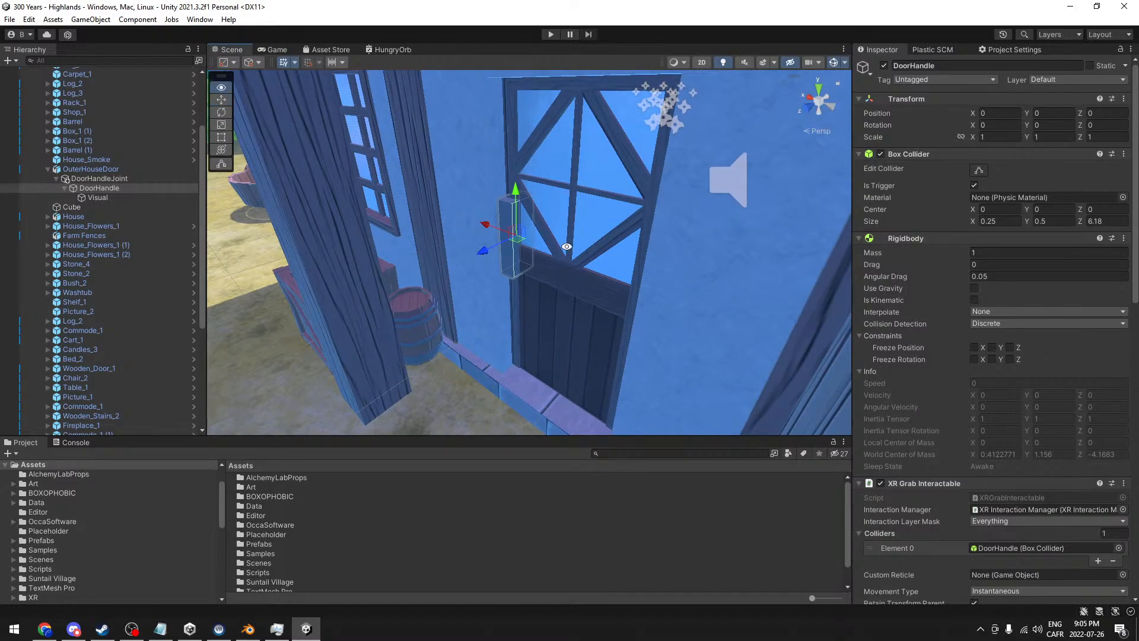
alt+drag(602, 280, 640, 244)
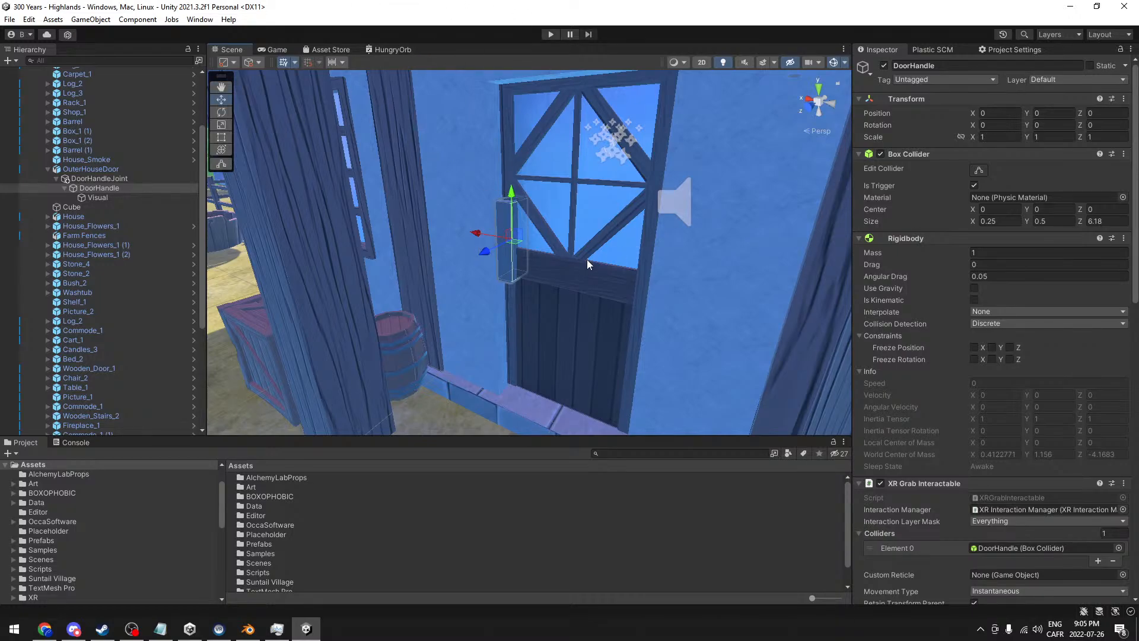
alt+drag(499, 313, 454, 305)
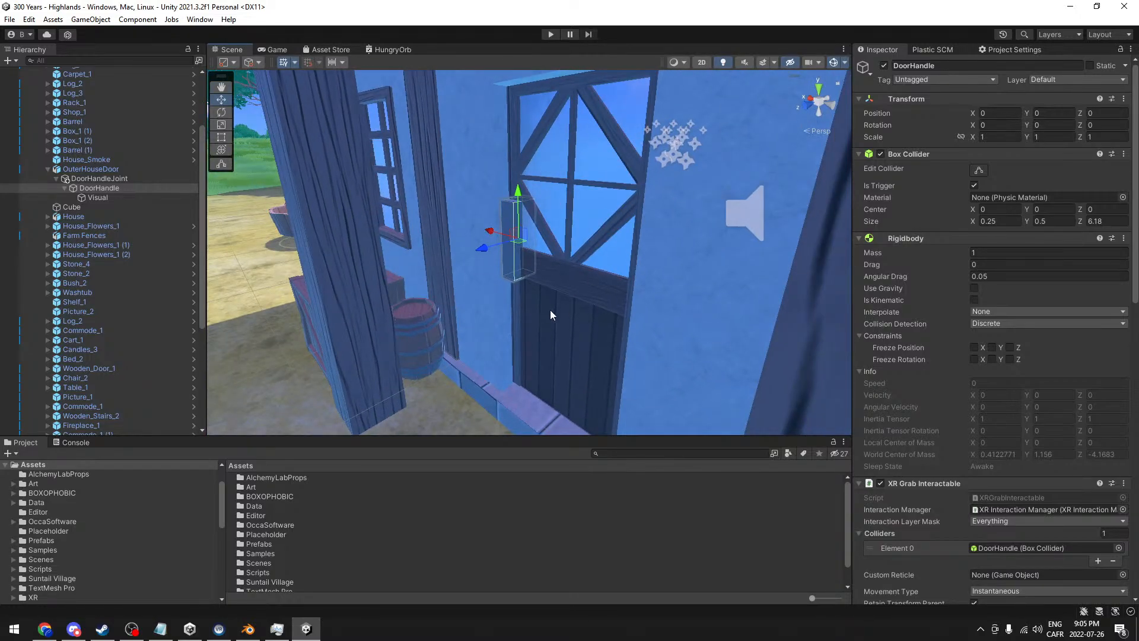
alt+drag(549, 309, 591, 334)
scroll(517, 212, up, 8)
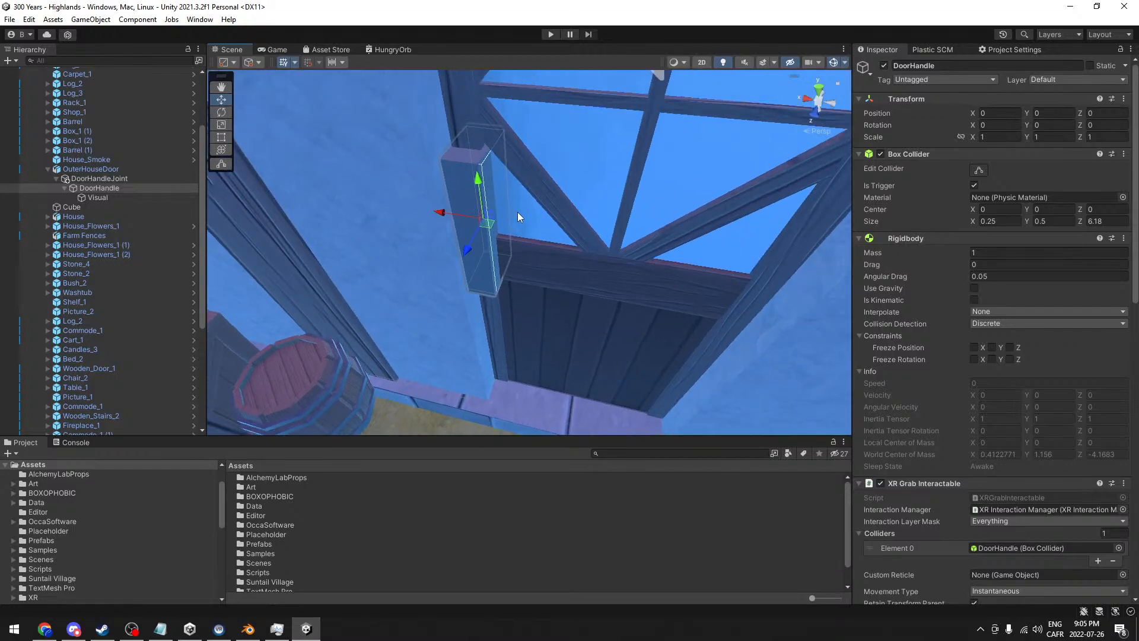
scroll(518, 212, down, 10)
scroll(518, 212, up, 7)
scroll(517, 211, up, 1)
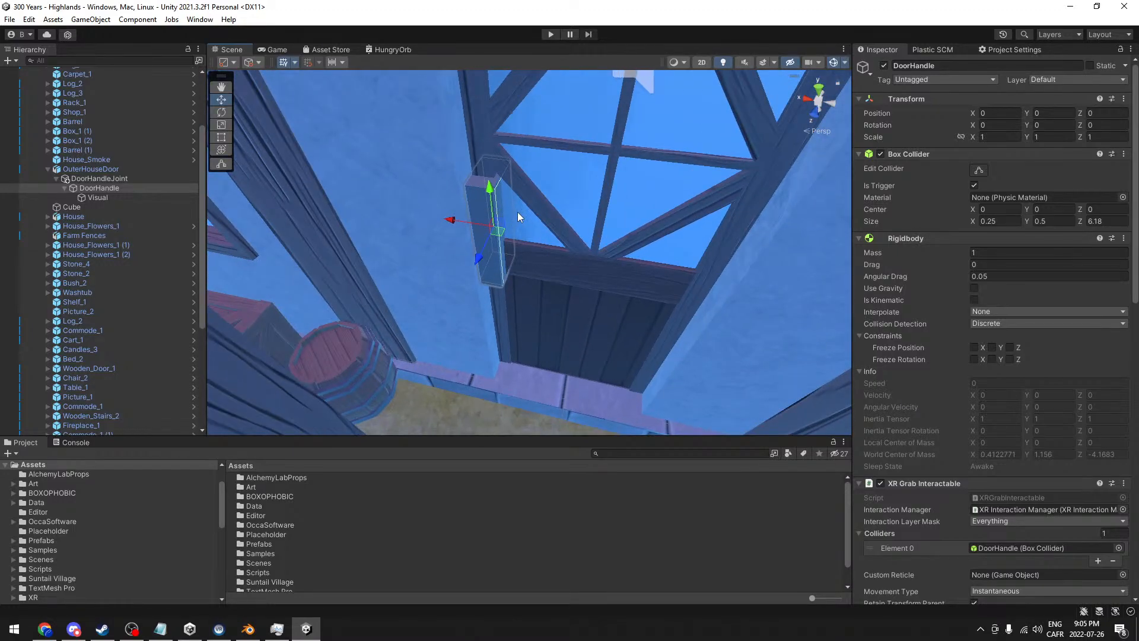
alt+drag(666, 315, 589, 194)
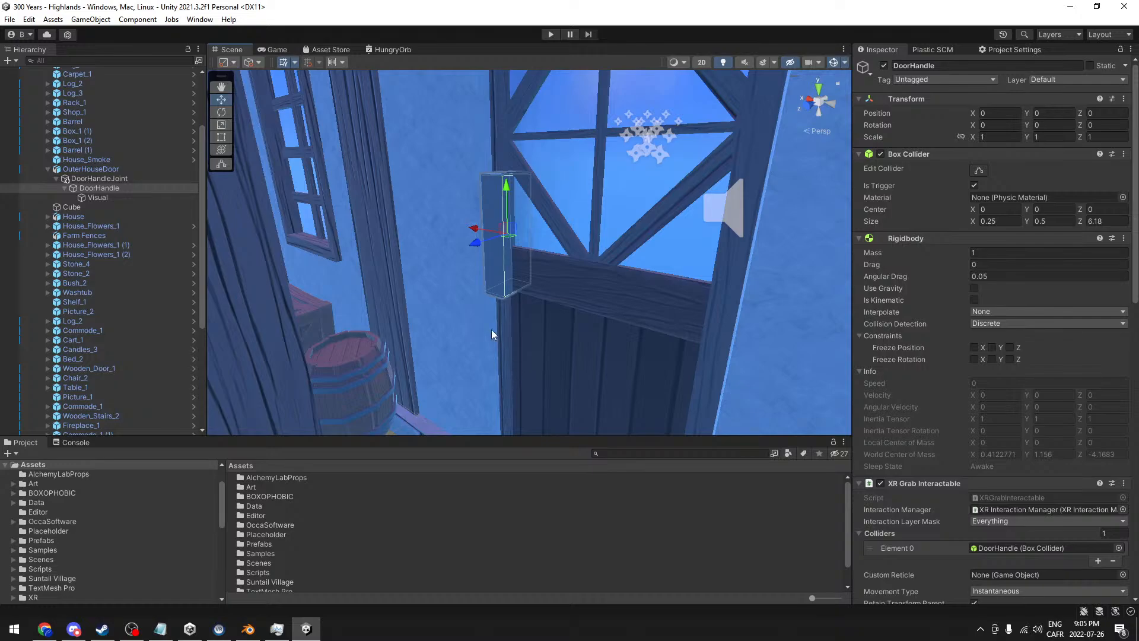
scroll(489, 327, down, 5)
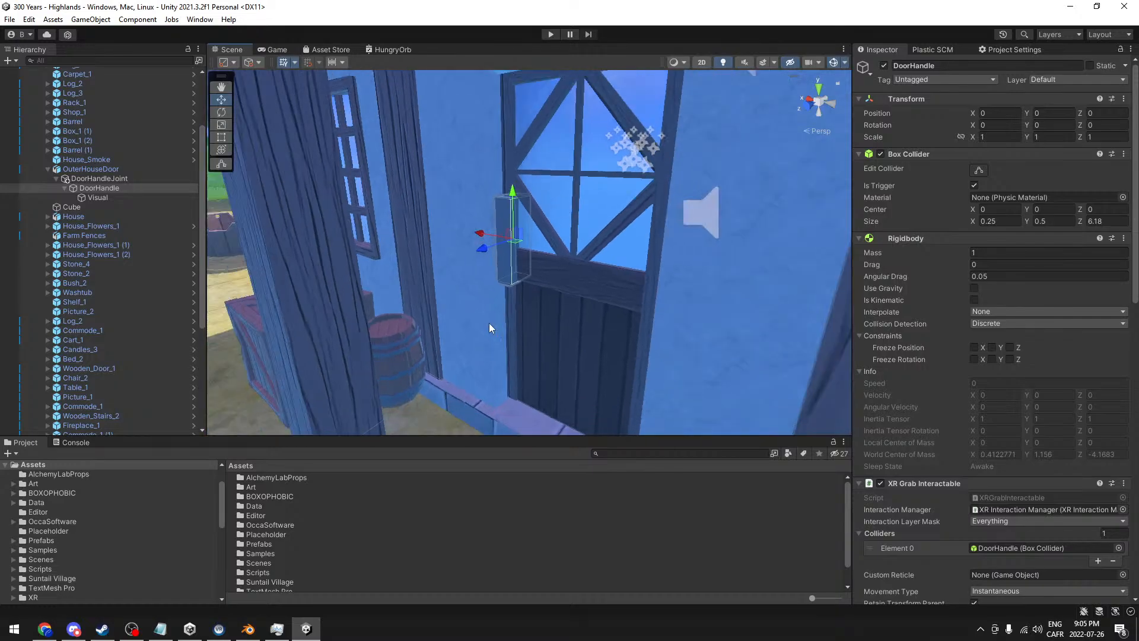